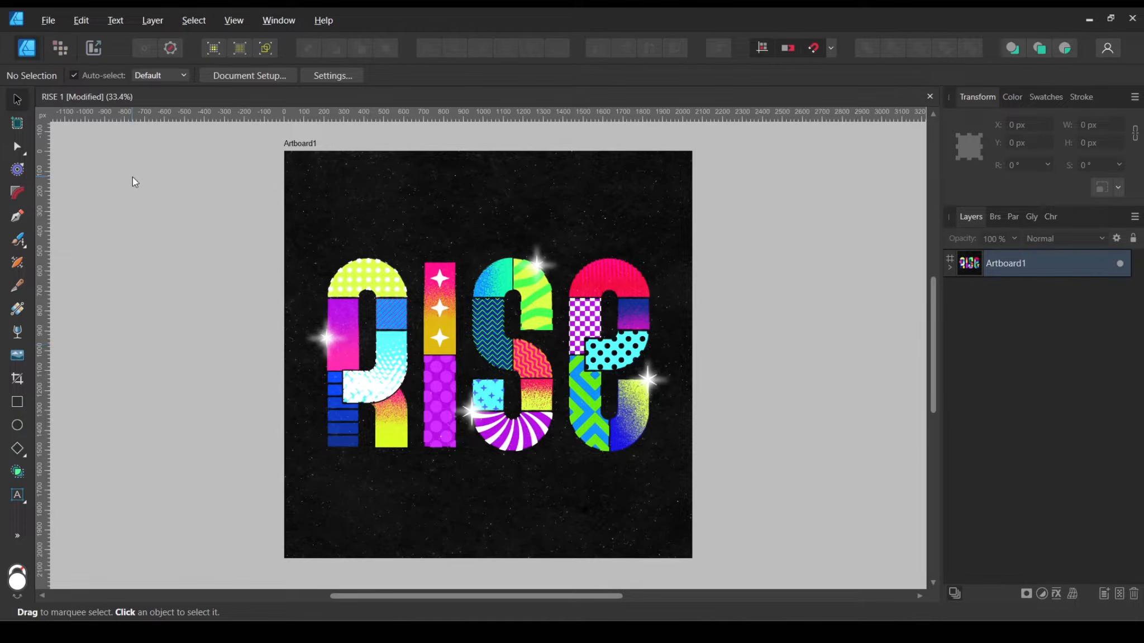
Step: Start setting up a new document and set its document units to pixels
left_click(45, 21)
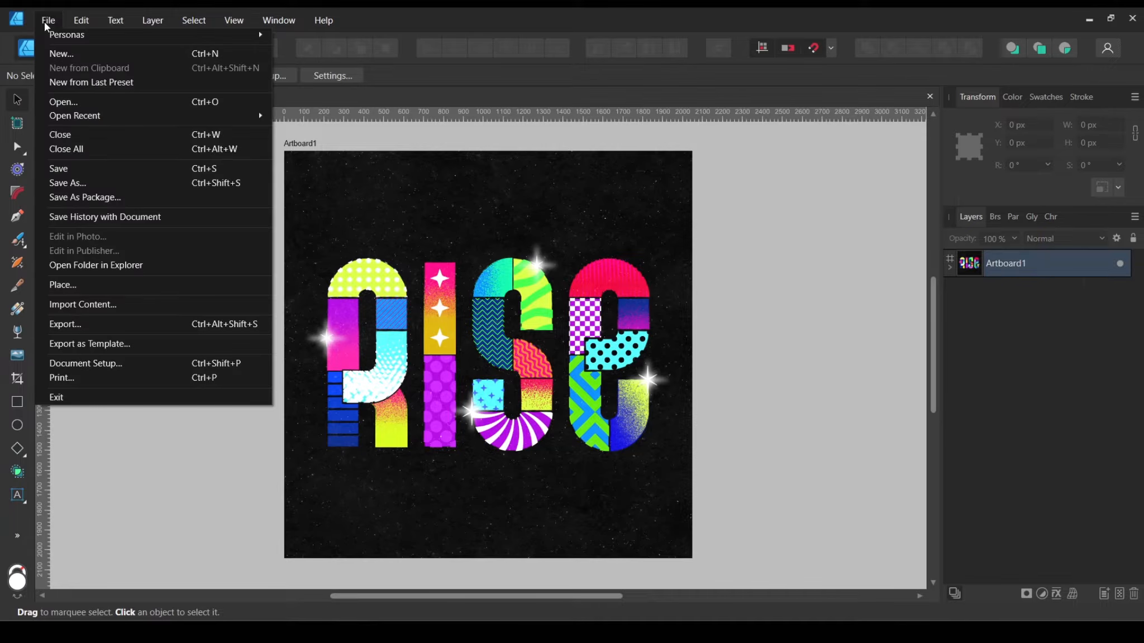
left_click(63, 54)
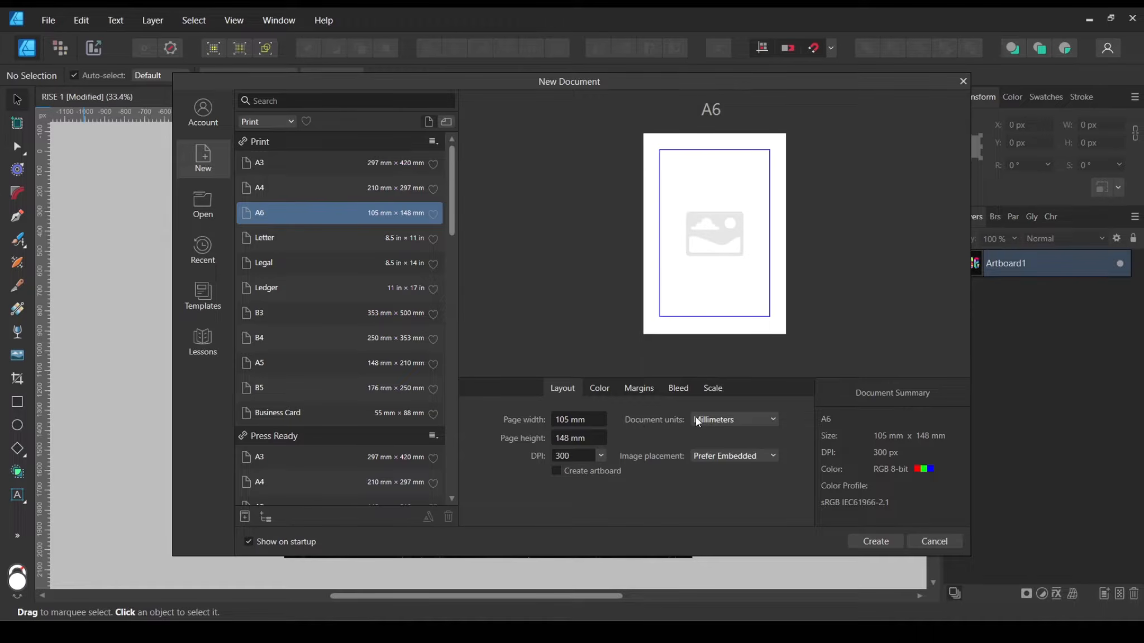
left_click(722, 422)
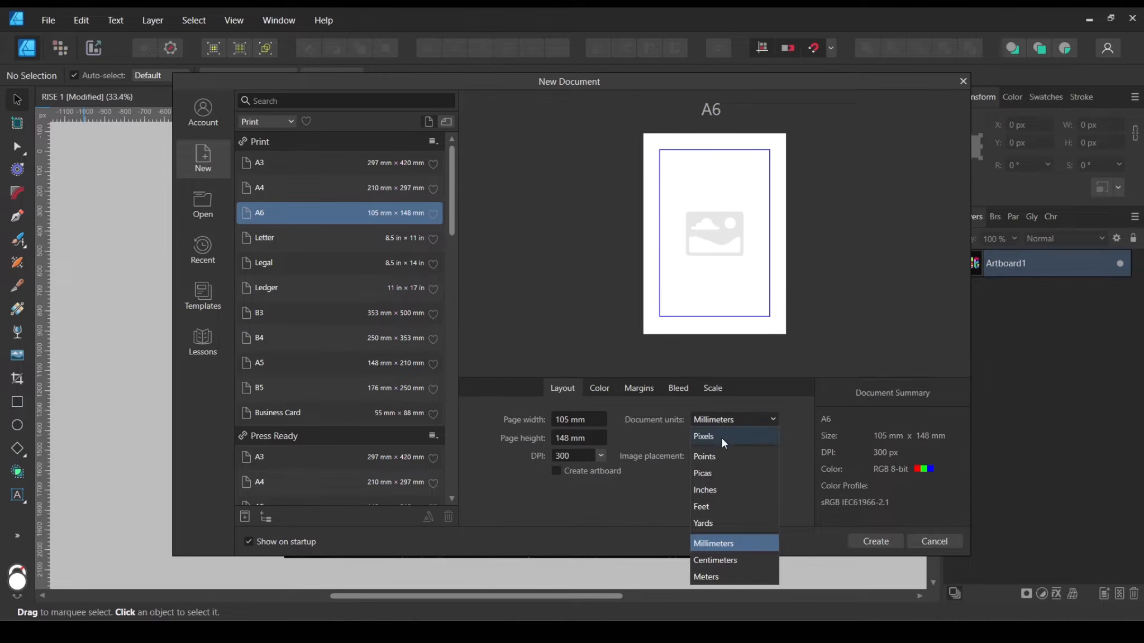
left_click(722, 441)
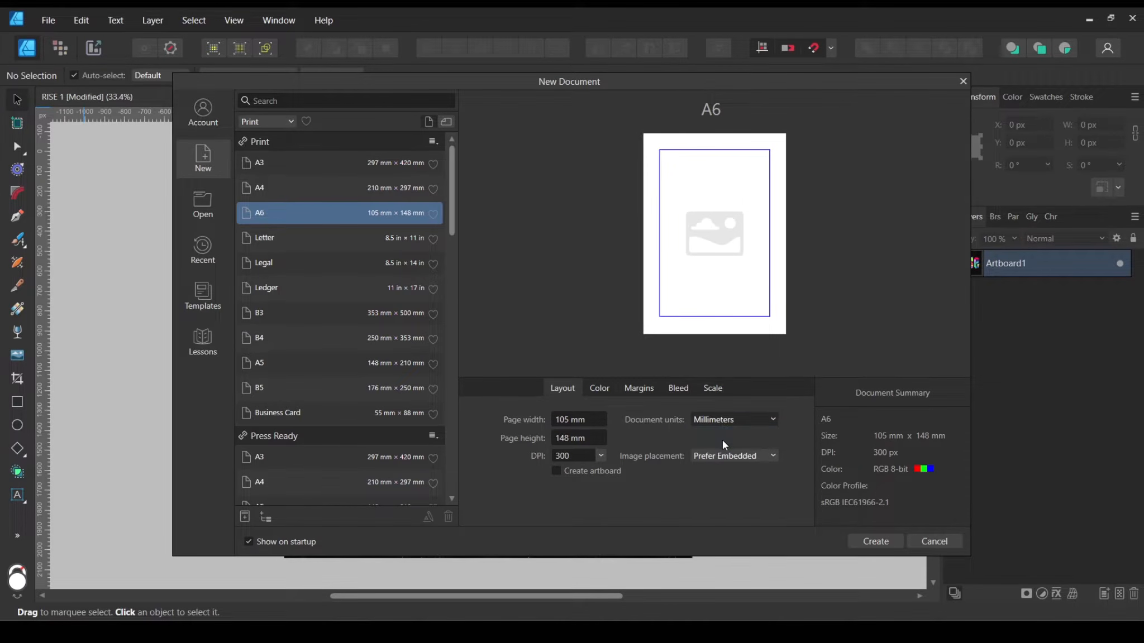
Step: Set the new document's page width and page height to 2048 px each
left_click(605, 418)
type("2048")
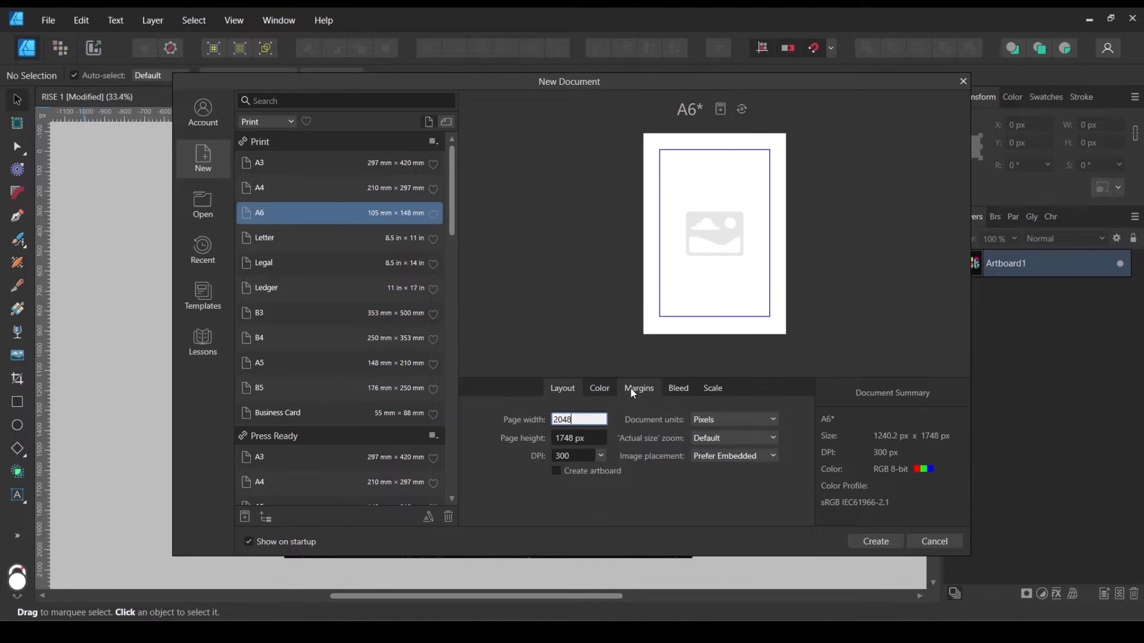
key("Return")
key("Tab")
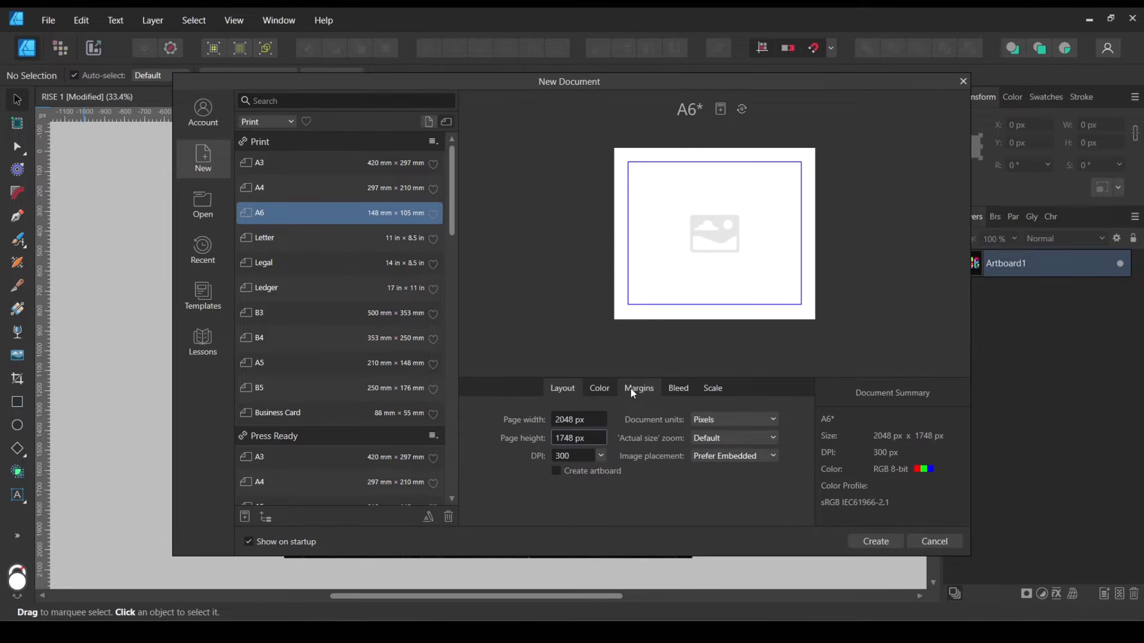
type("2048")
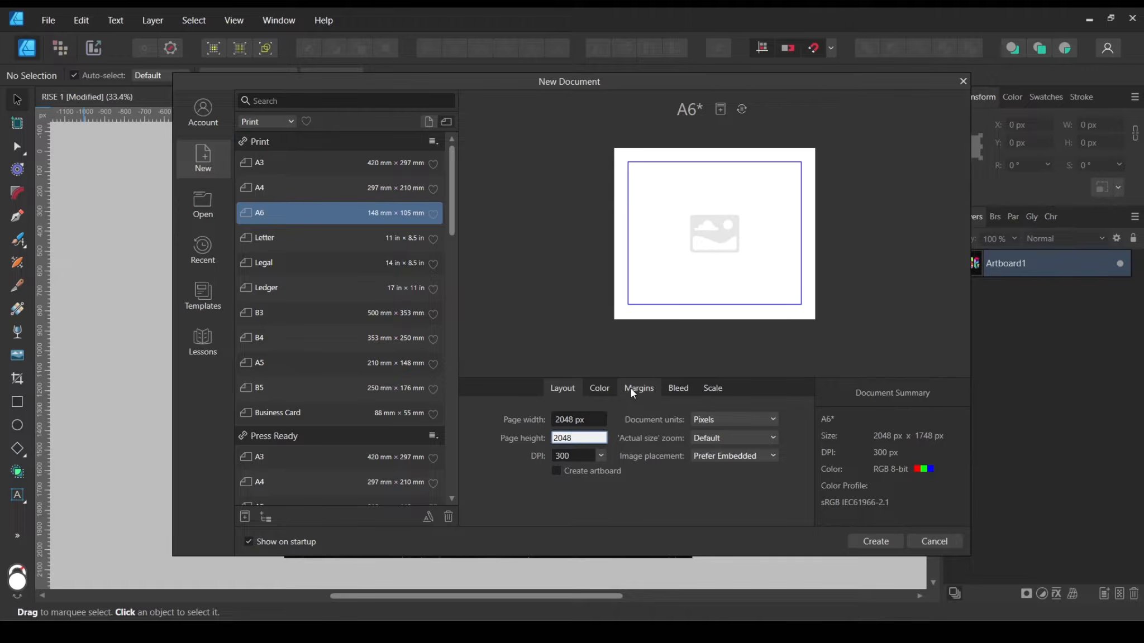
key("Tab")
left_click(596, 416)
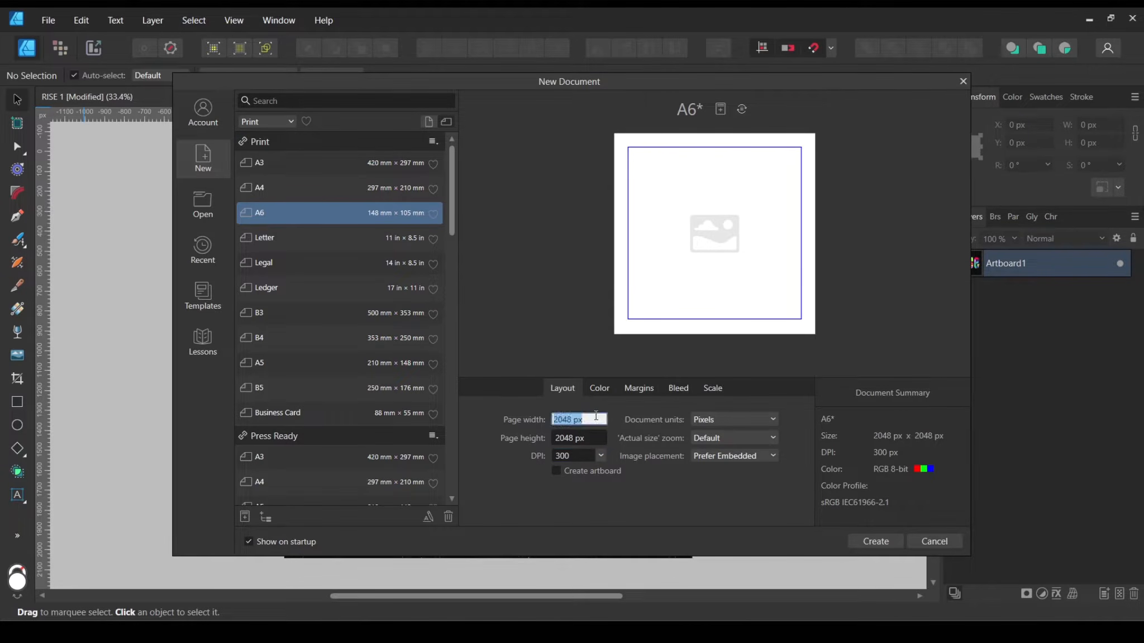
key("Tab")
key("Tab")
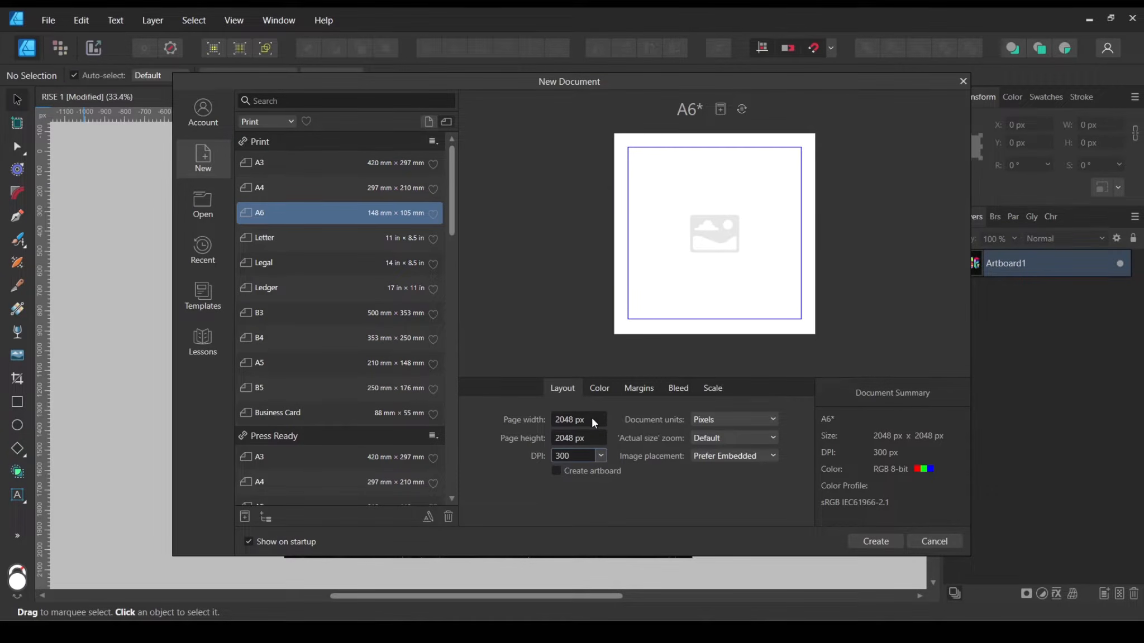
left_click(594, 422)
key("Tab")
key("Tab")
key("Tab")
Step: Exclude margins from the new document and create it
left_click(633, 388)
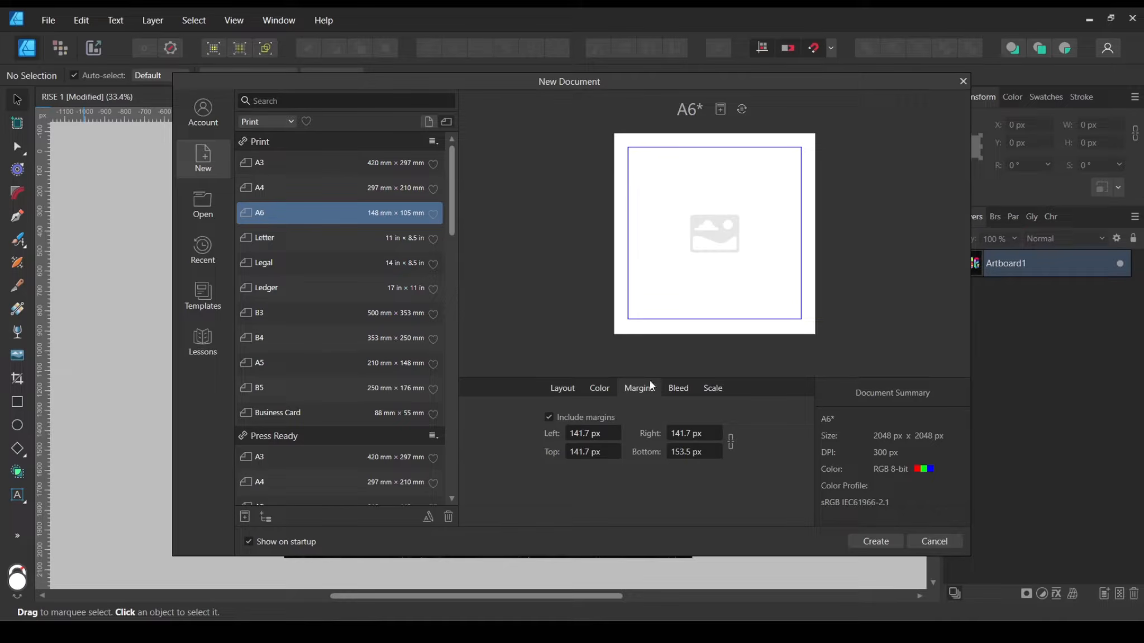
left_click(581, 419)
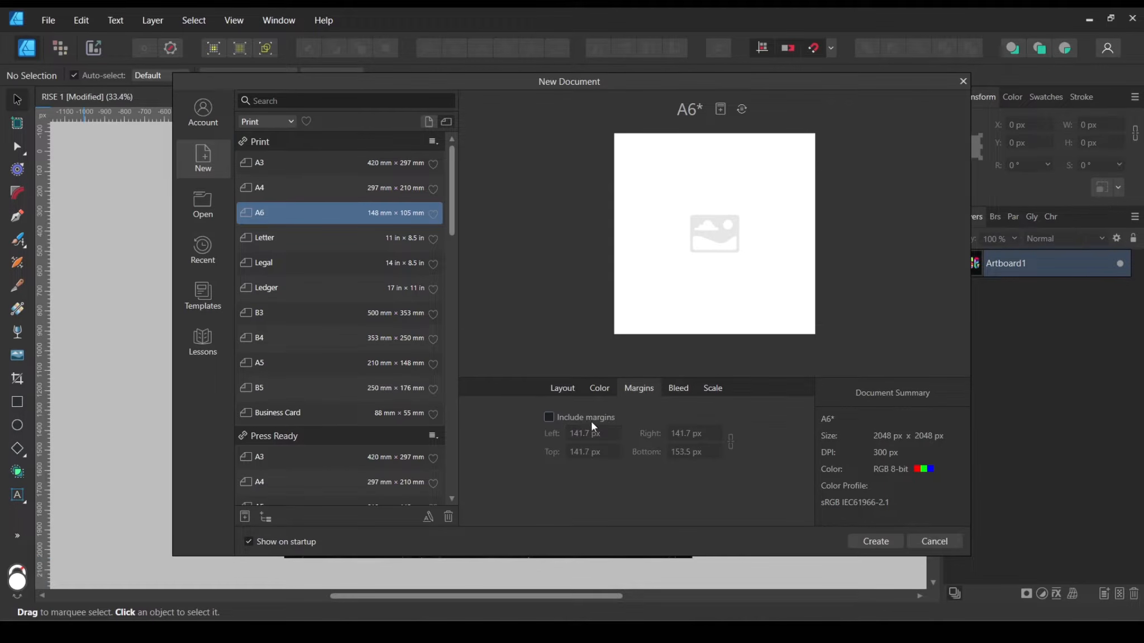
left_click(876, 541)
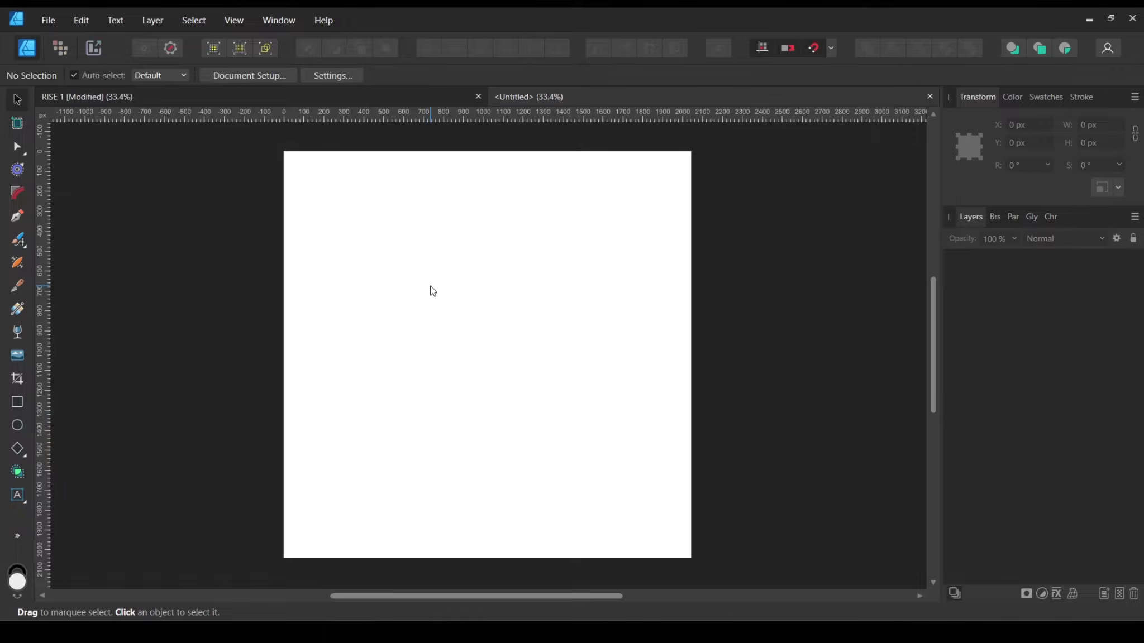
Step: Look over the Pixel and Export personas, including the available export presets, and return to the Designer persona
left_click(60, 46)
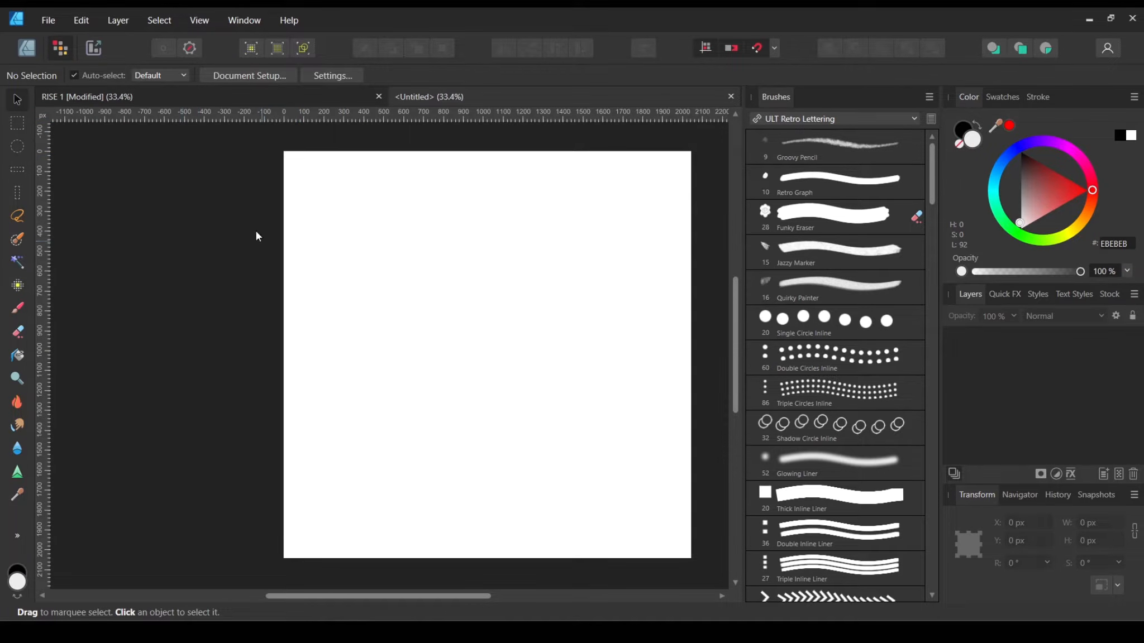
left_click(93, 49)
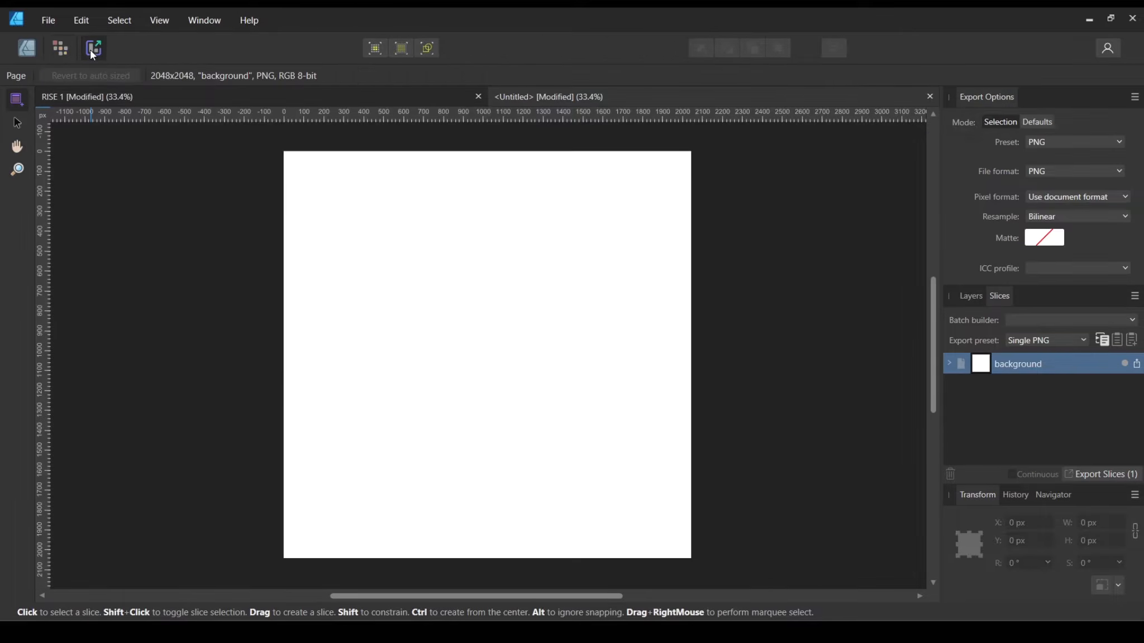
left_click(1100, 140)
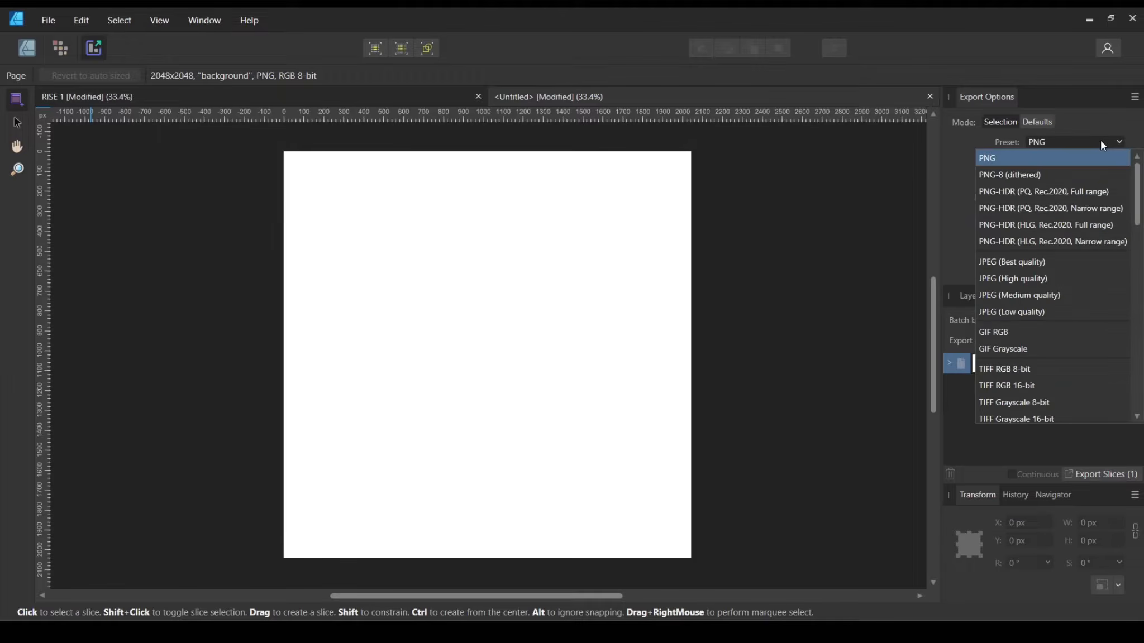
left_click(1055, 141)
left_click(1080, 140)
scroll(1081, 402, "down", 4)
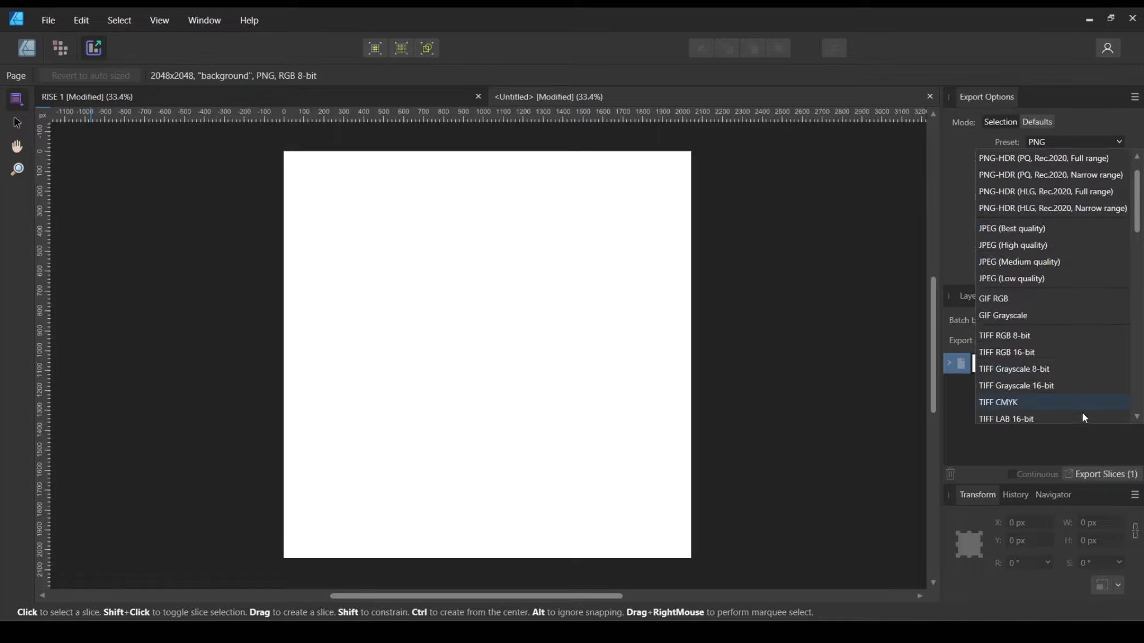
scroll(1052, 199, "up", 4)
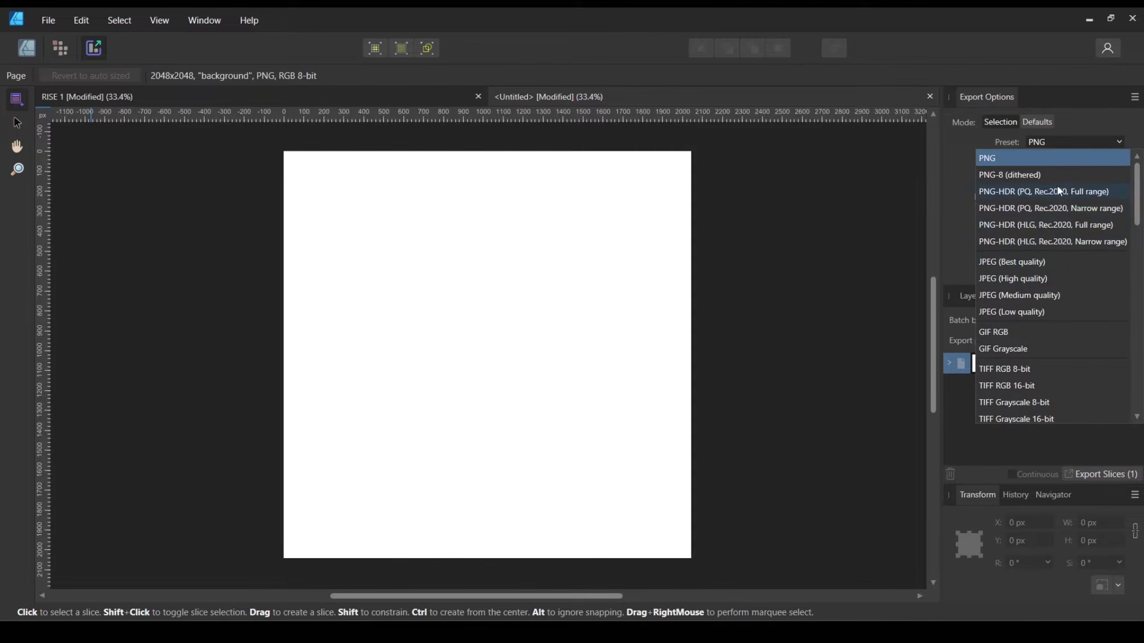
left_click(958, 189)
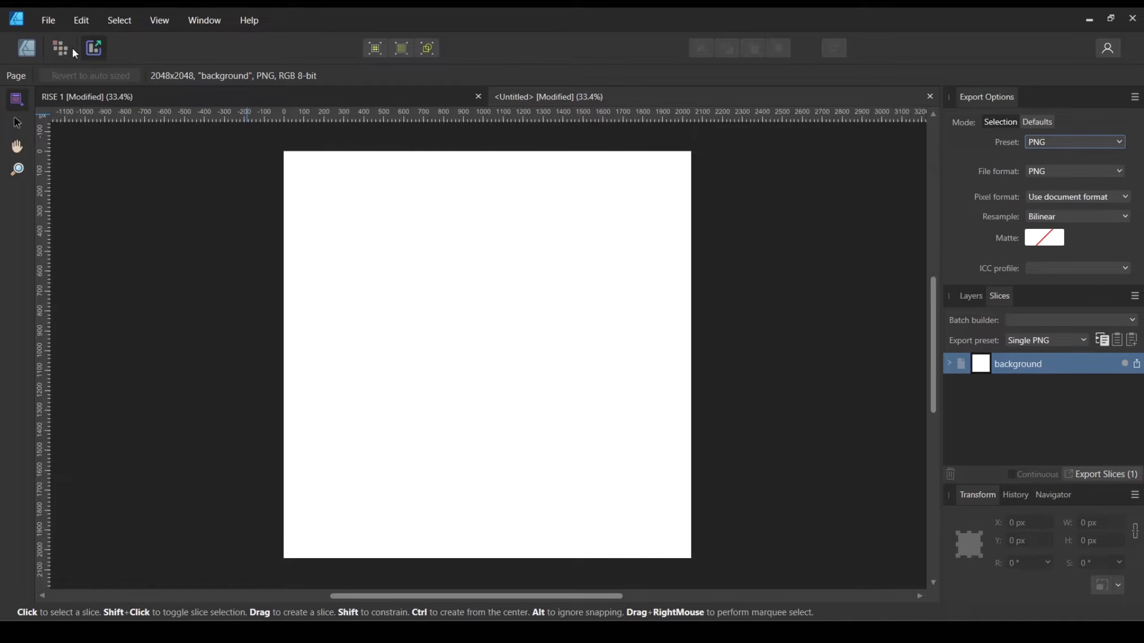
left_click(22, 47)
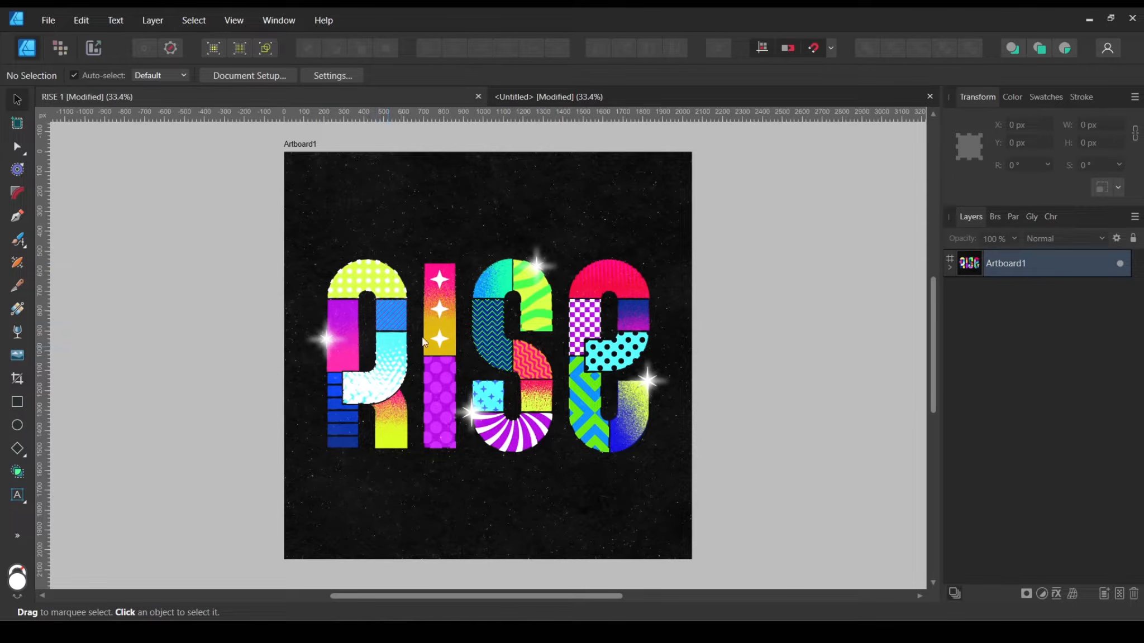
Step: Switch to the blank untitled document and show its grid
left_click(575, 100)
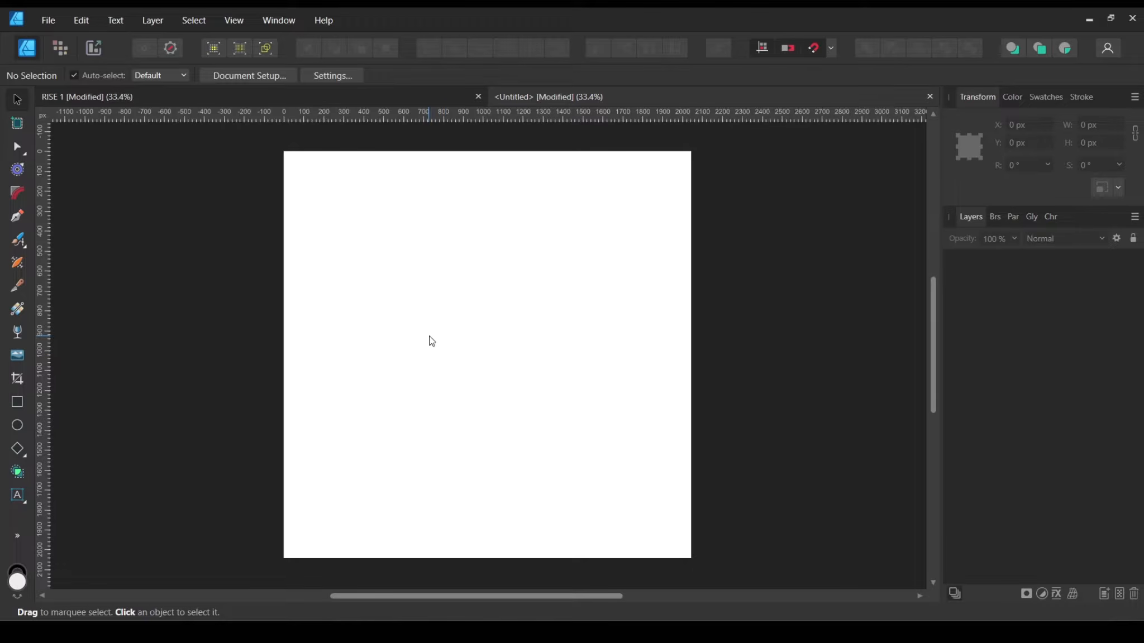
left_click(239, 19)
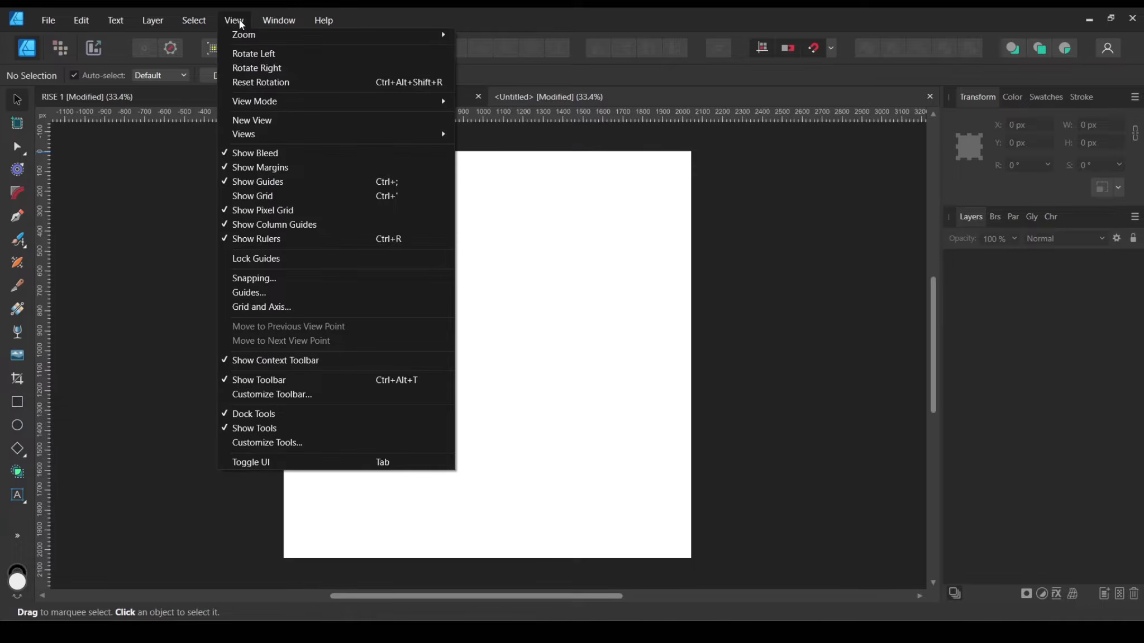
left_click(279, 195)
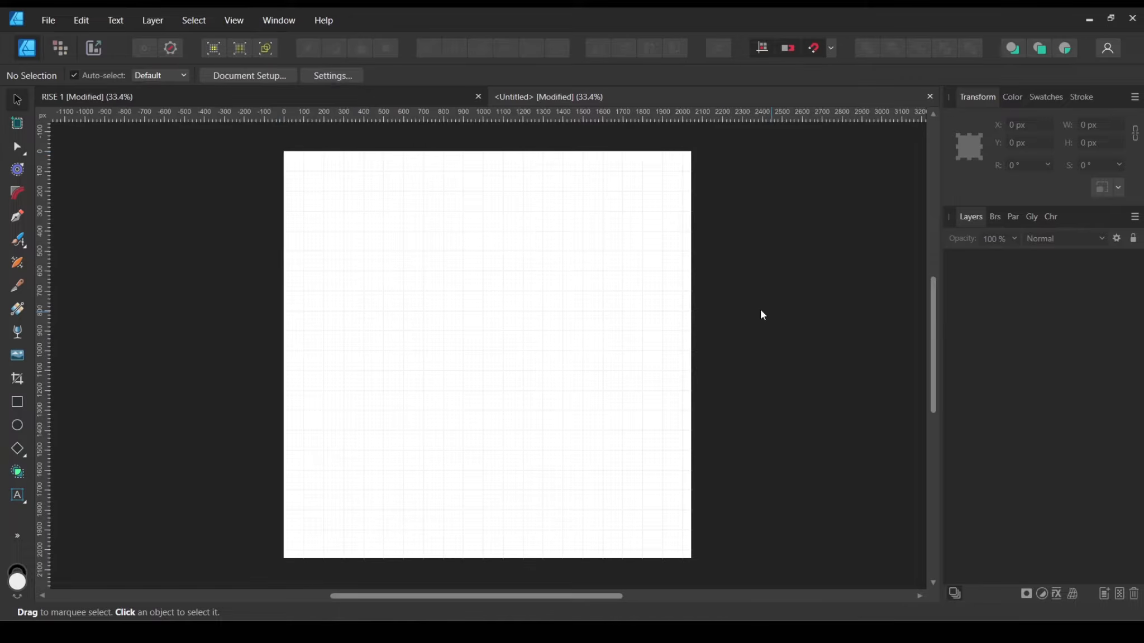
Step: Examine the grid's major and minor divisions on the blank page at different zoom levels
scroll(445, 237, "up", 2)
scroll(445, 238, "up", 5)
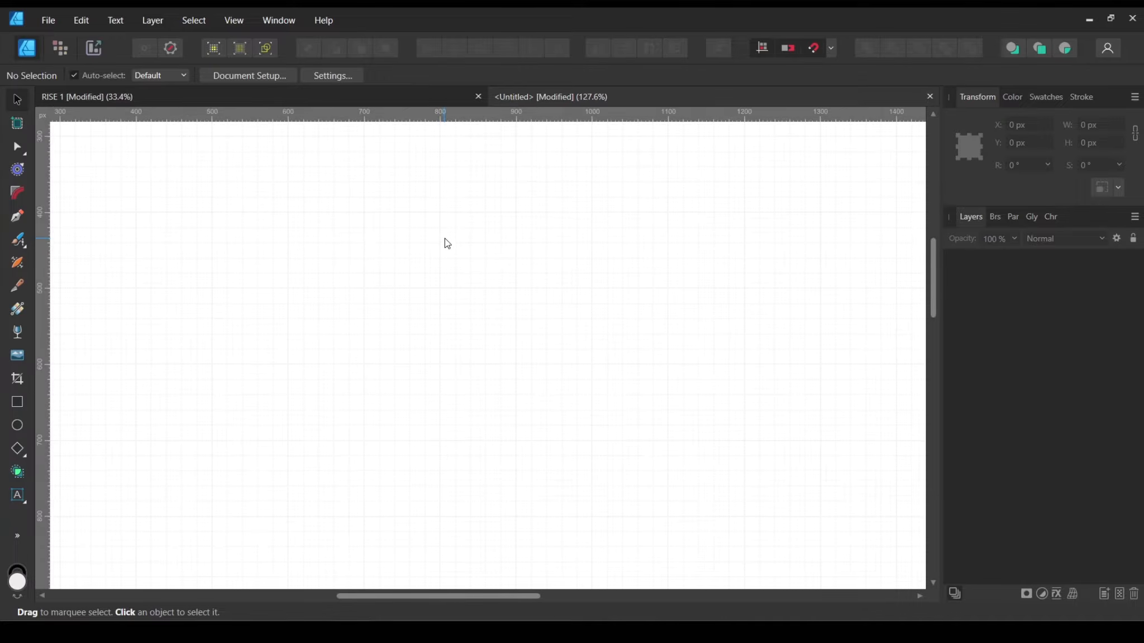
scroll(445, 239, "down", 3)
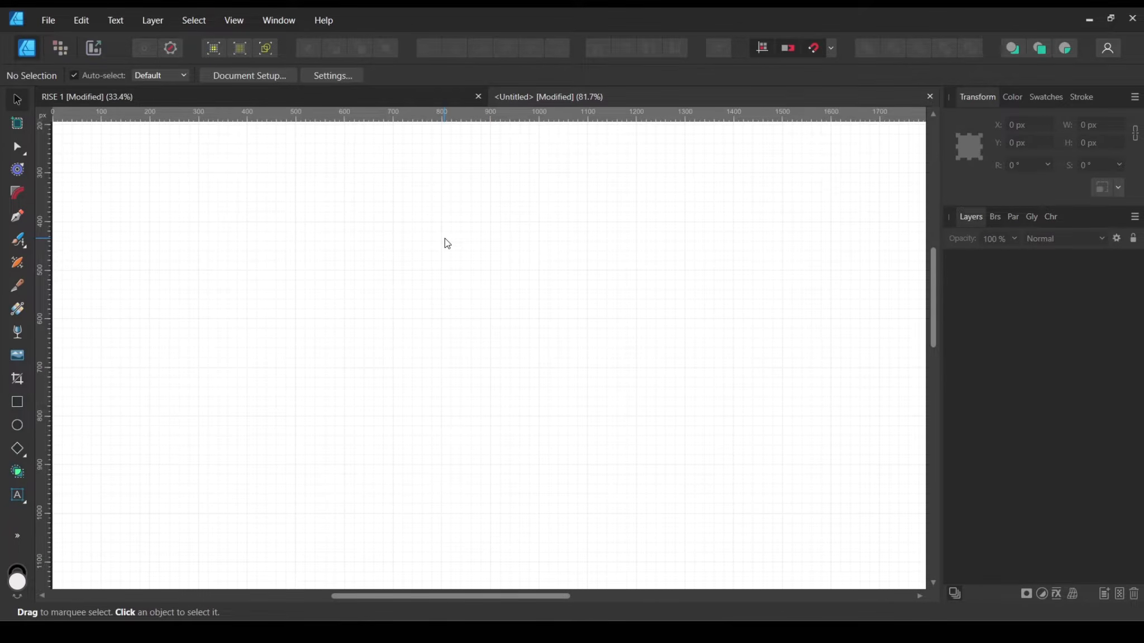
scroll(445, 238, "up", 2)
scroll(445, 238, "down", 4)
scroll(445, 238, "up", 2)
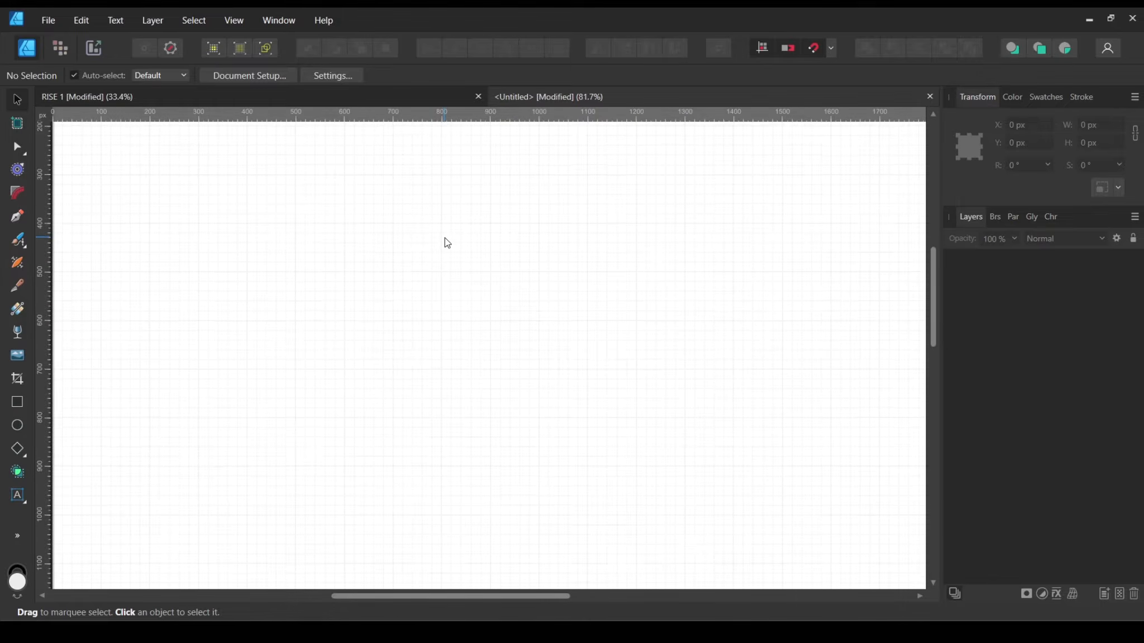
scroll(445, 238, "down", 3)
scroll(444, 239, "up", 4)
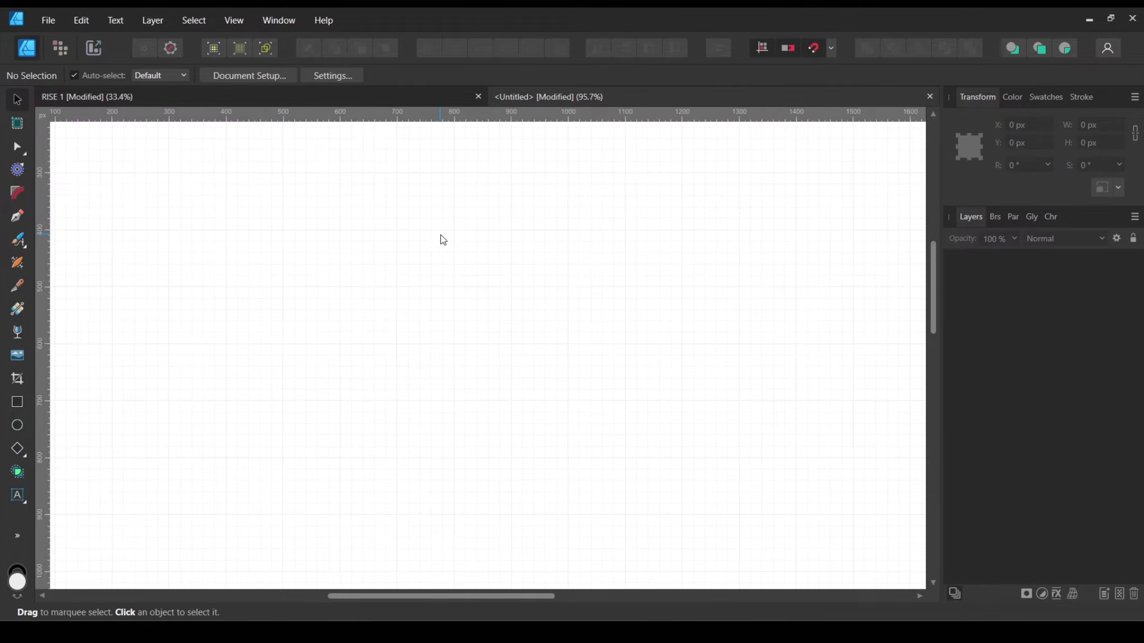
scroll(444, 239, "up", 3)
scroll(443, 239, "down", 3)
scroll(444, 240, "up", 4)
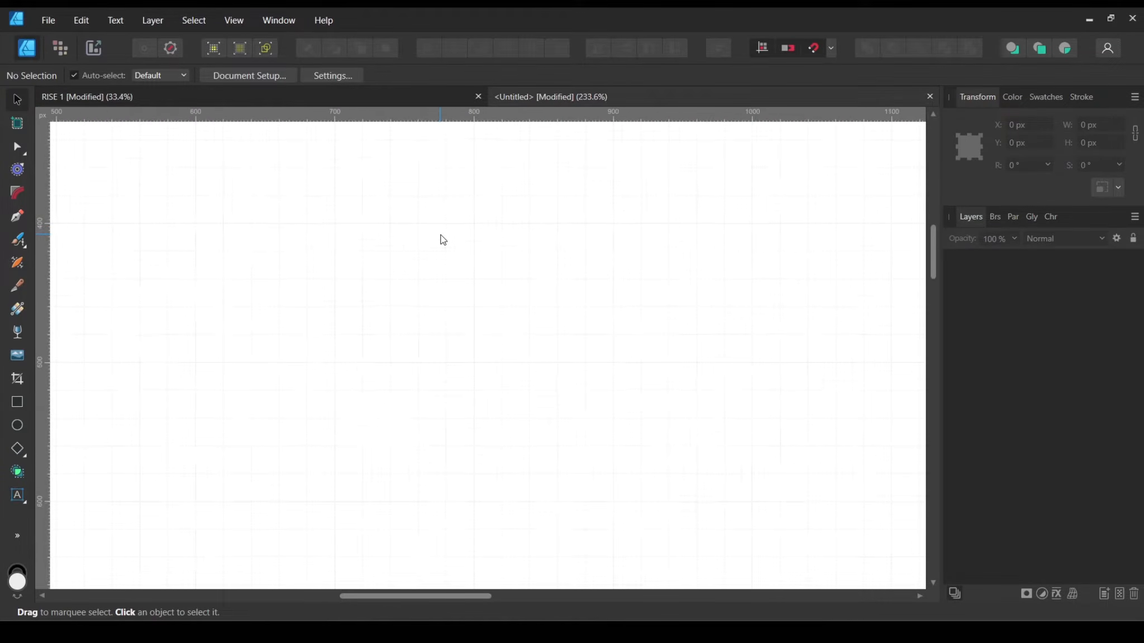
scroll(443, 239, "down", 1)
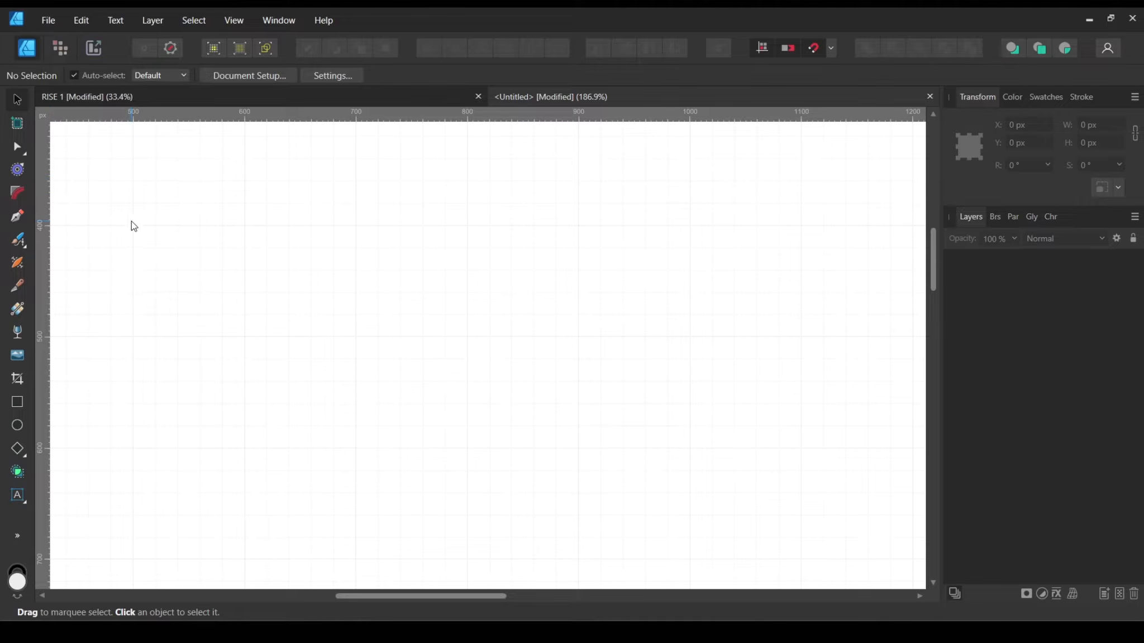
scroll(372, 298, "down", 3)
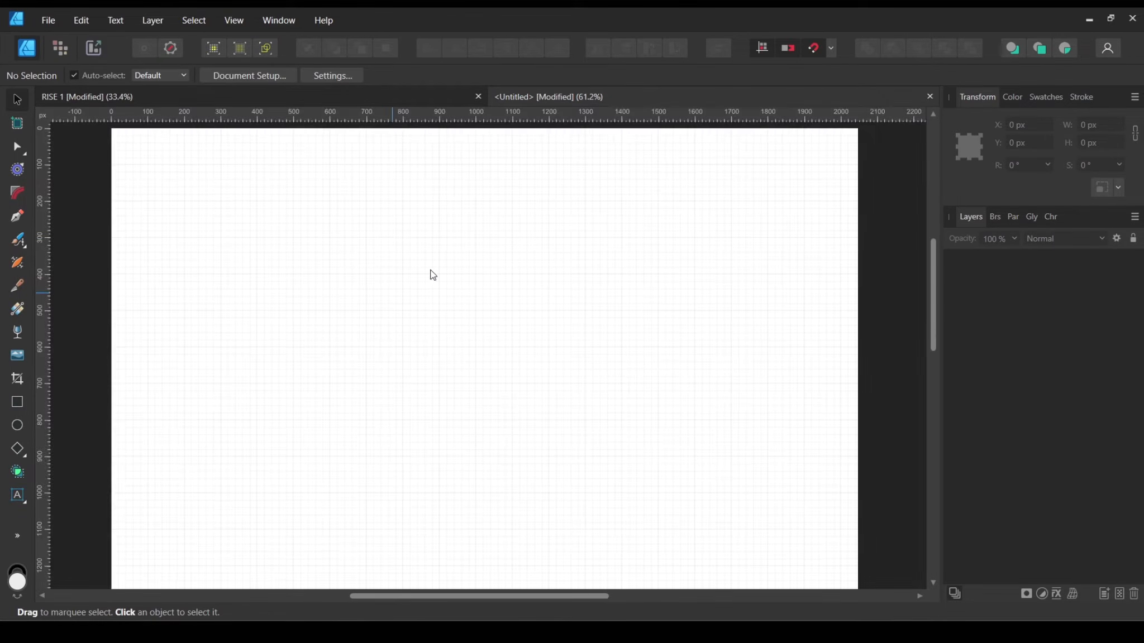
scroll(416, 249, "up", 4)
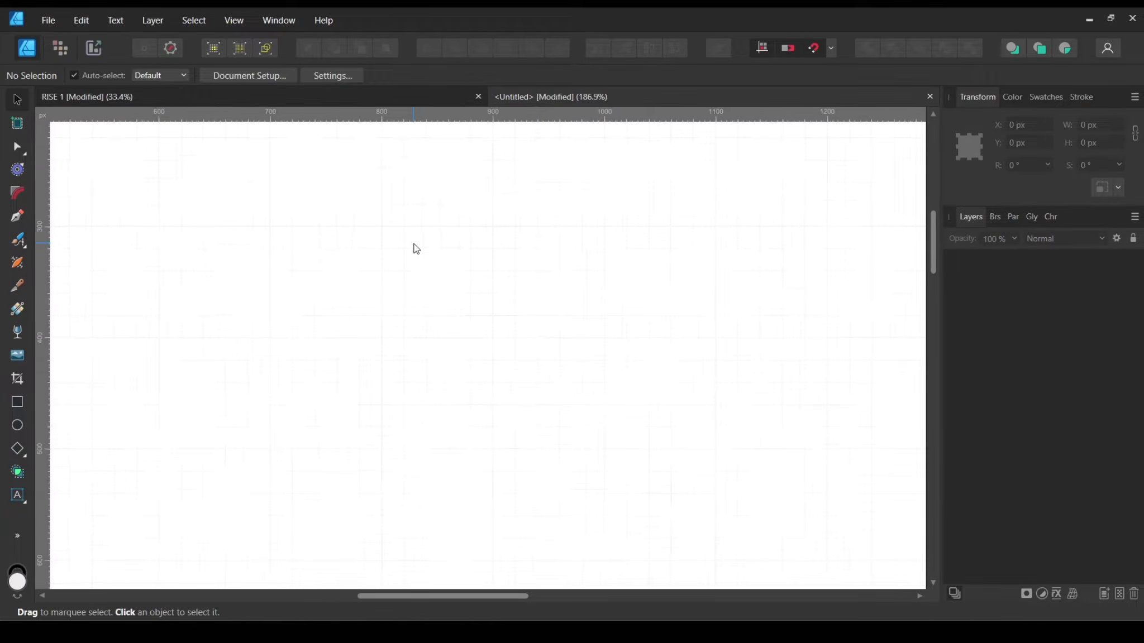
key("space")
left_click_drag(414, 250, 352, 270)
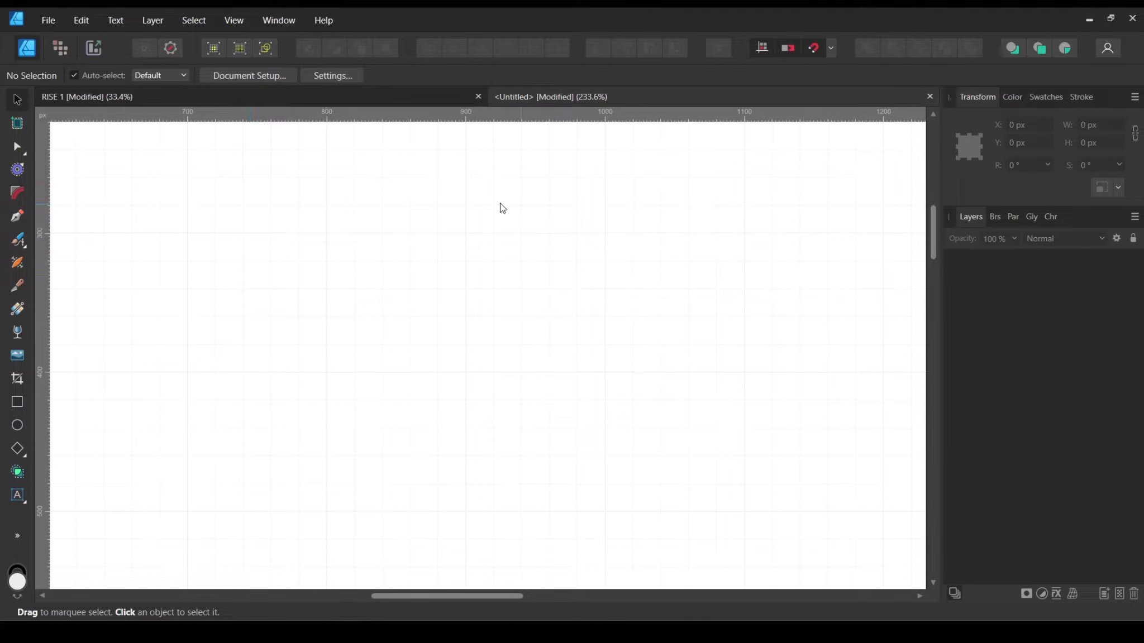
Step: Draw a 300 × 300 px circle with the Ellipse tool, snapped to the grid at X 700 px, Y 300 px
left_click(21, 425)
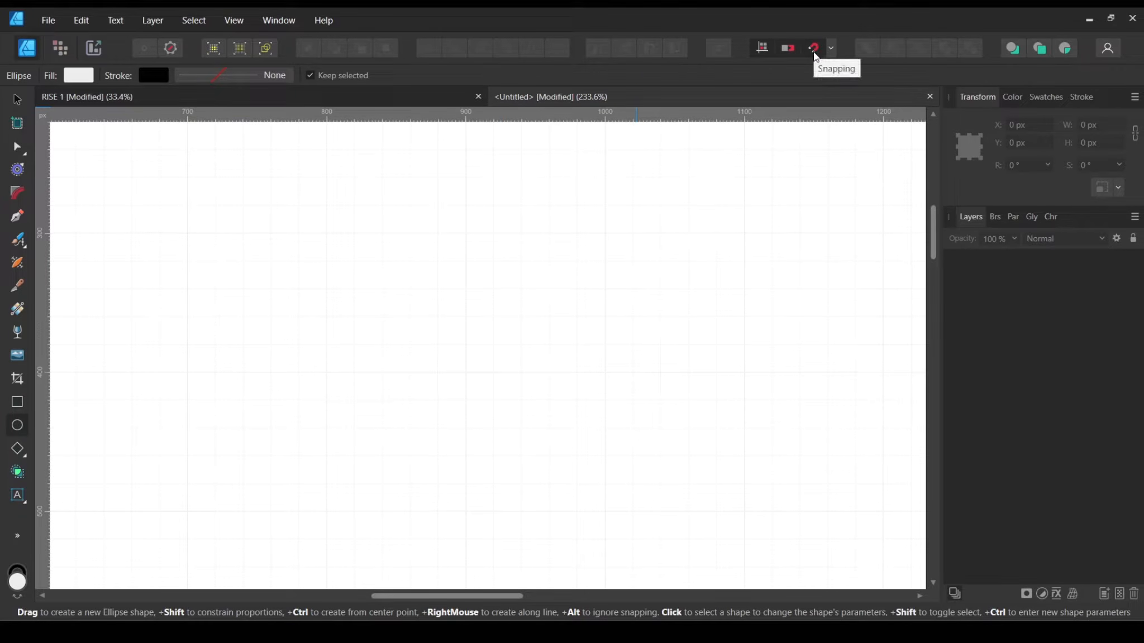
left_click(814, 50)
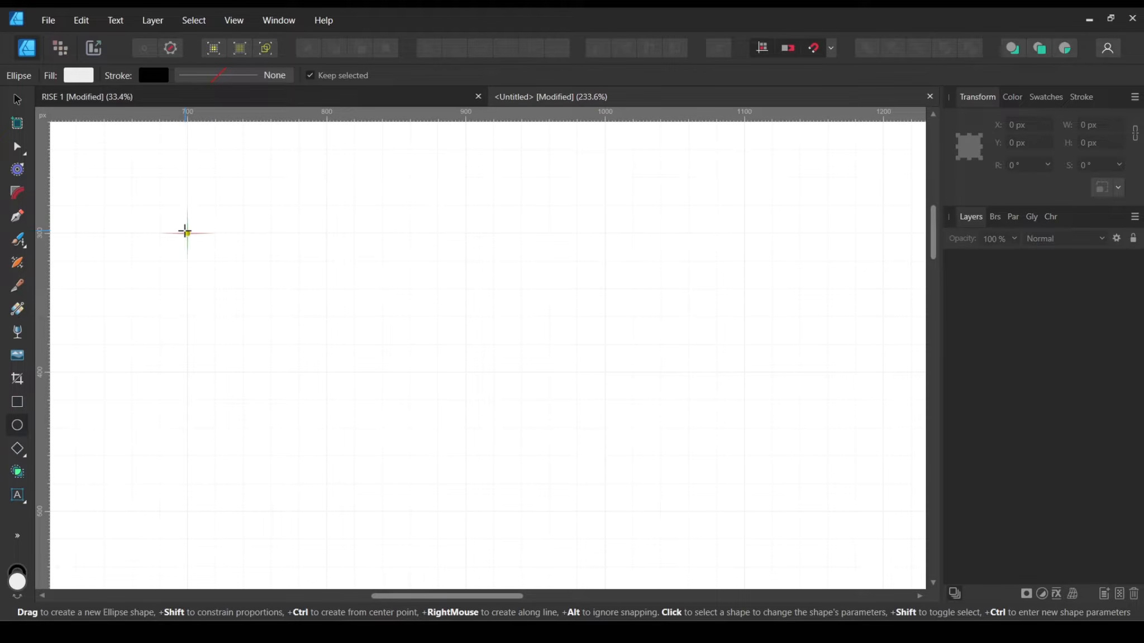
scroll(186, 232, "down", 2)
left_click_drag(187, 188, 669, 537)
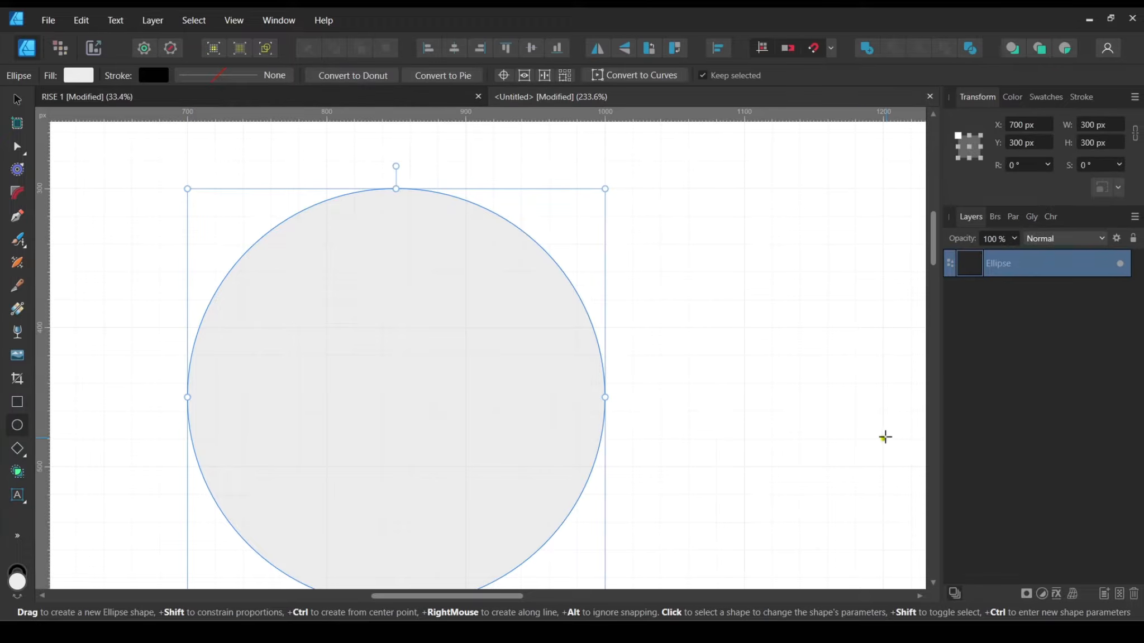
scroll(695, 350, "down", 1)
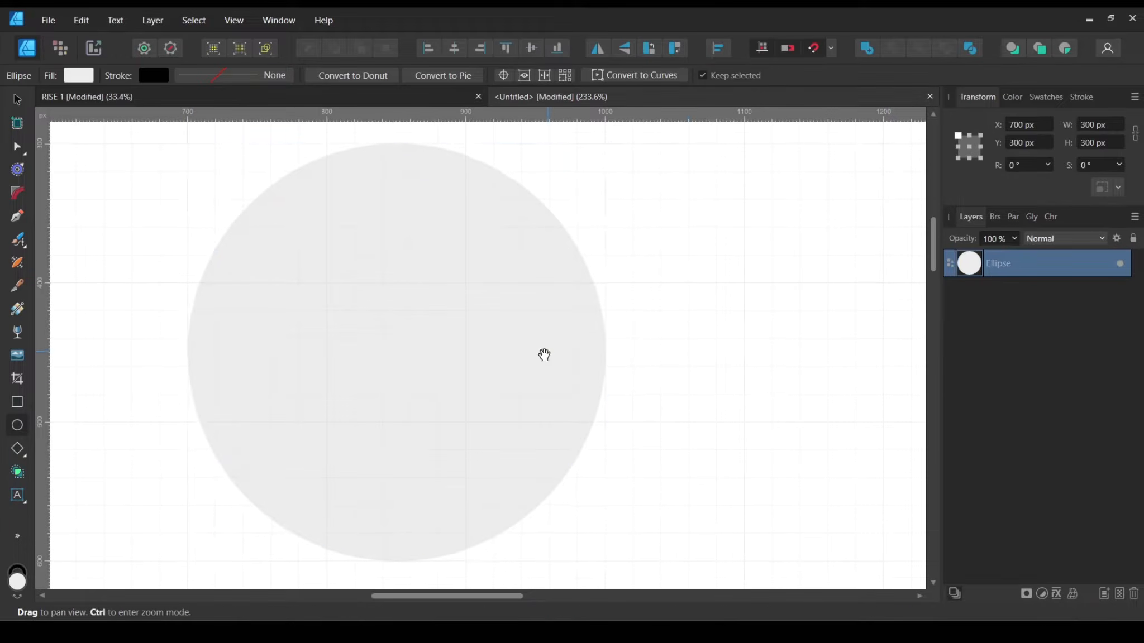
Step: Look over the list of available studio panels and the Transform panel
left_click_drag(541, 352, 603, 352)
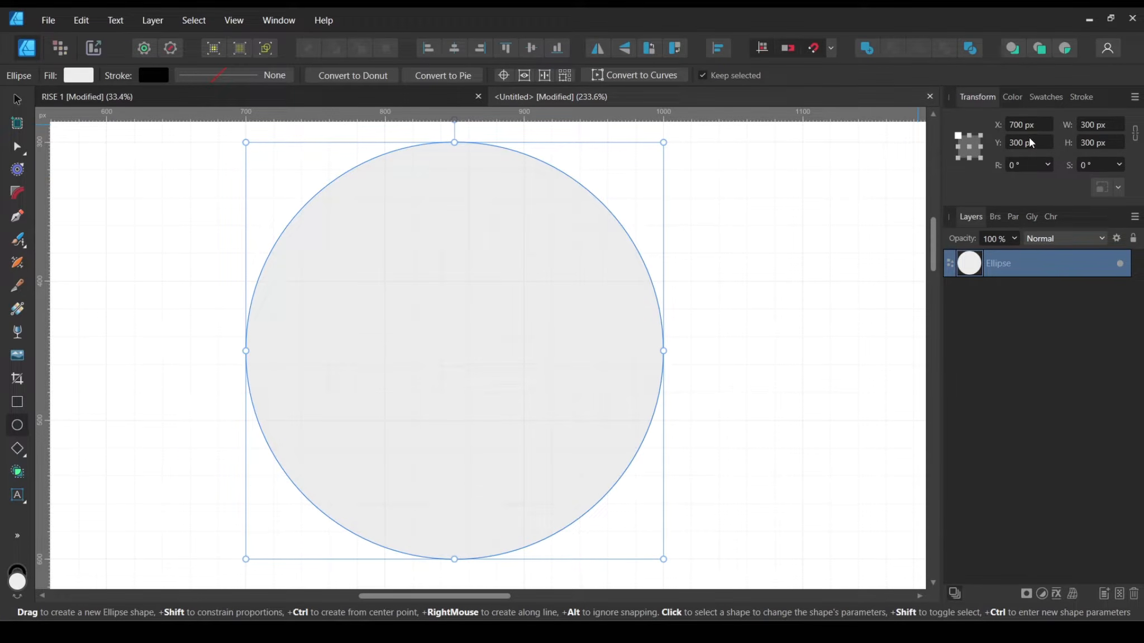
left_click(273, 22)
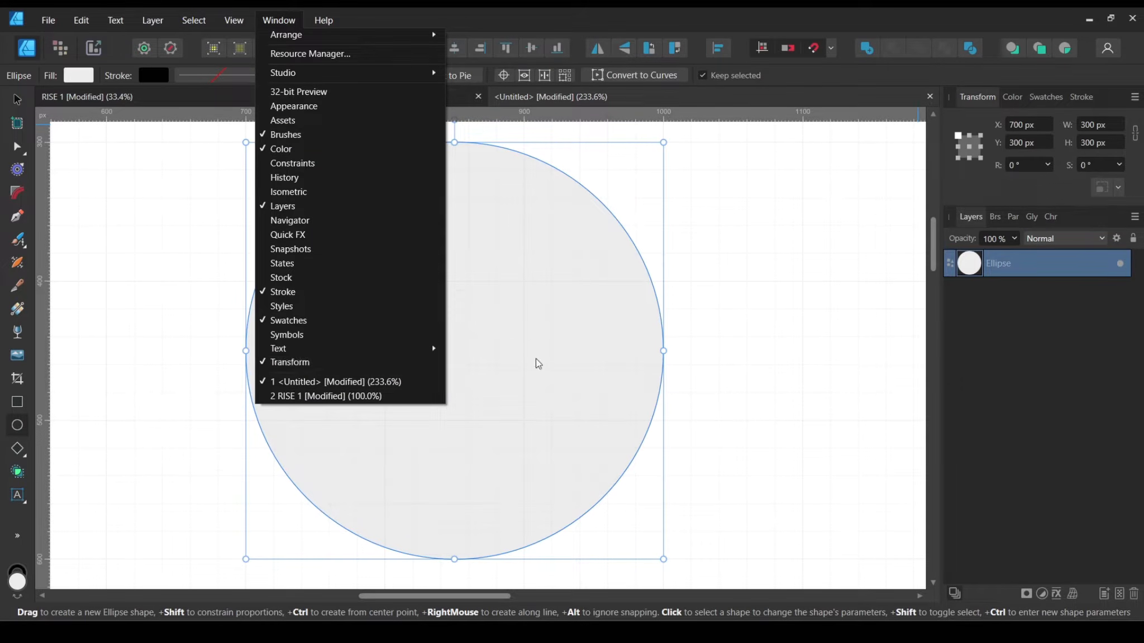
left_click(801, 333)
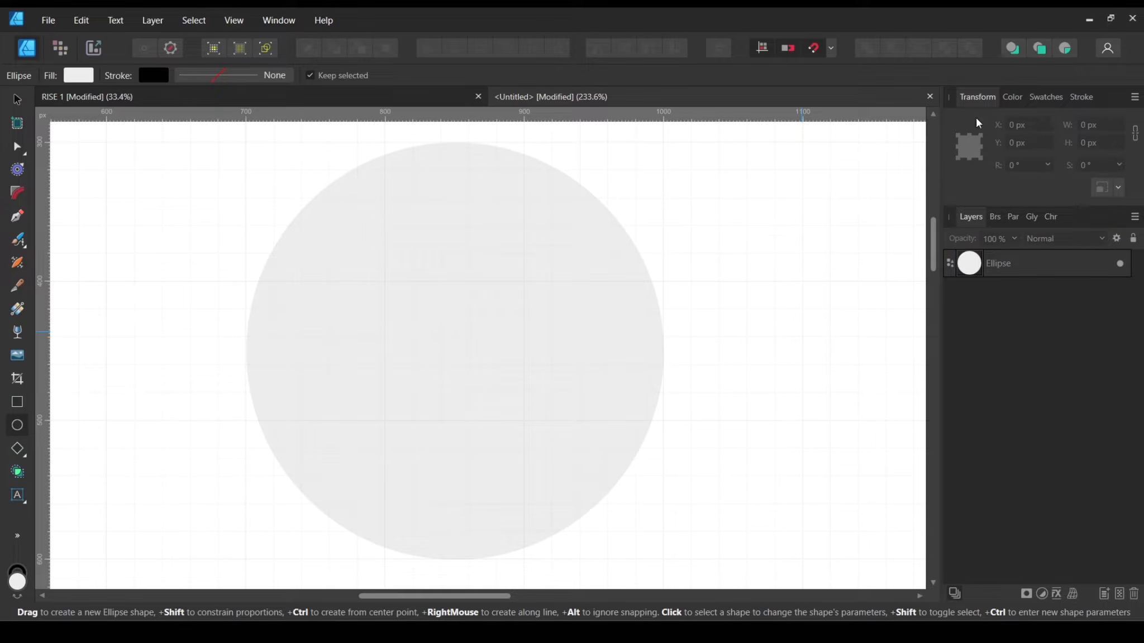
mouse_move(977, 99)
left_mouse_down()
mouse_move(1005, 98)
mouse_move(1028, 245)
mouse_move(1013, 296)
mouse_move(974, 114)
mouse_move(985, 99)
mouse_move(975, 101)
left_mouse_up()
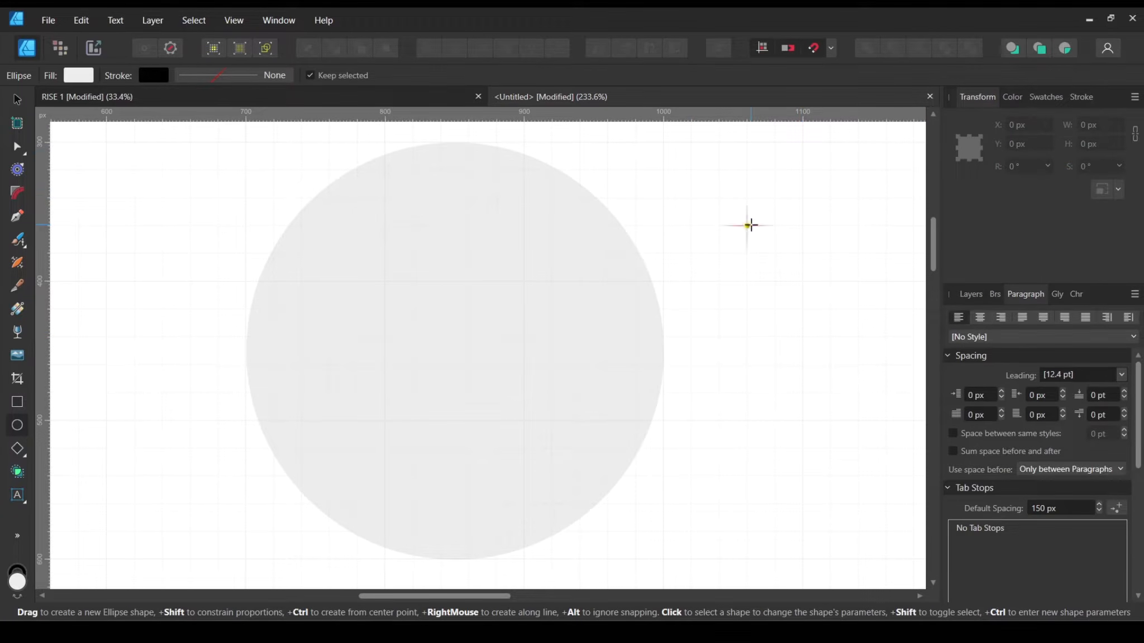
key("v")
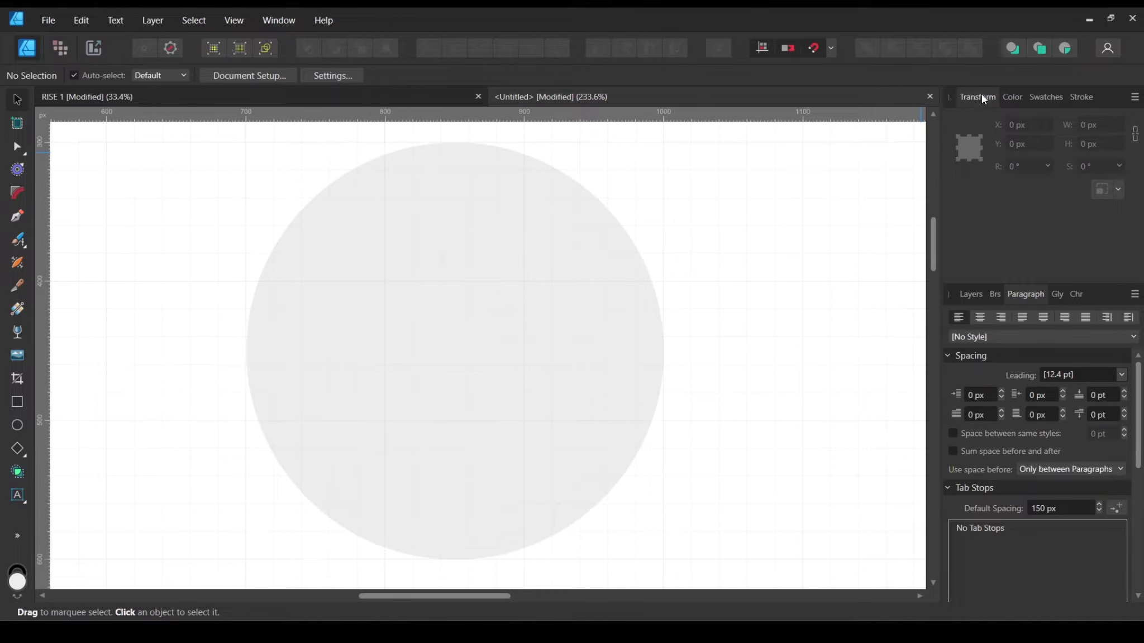
mouse_move(981, 94)
left_mouse_down()
mouse_move(793, 200)
mouse_move(969, 99)
left_mouse_up()
Step: Select the circle and change its fill color to black (000000)
left_click(423, 246)
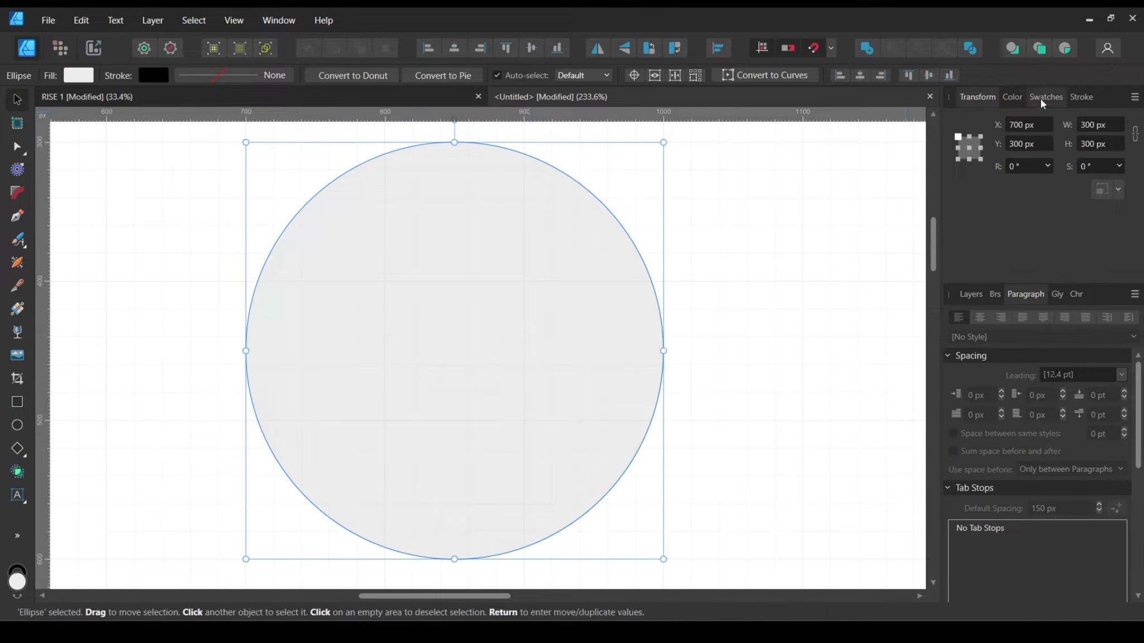
left_click(1013, 99)
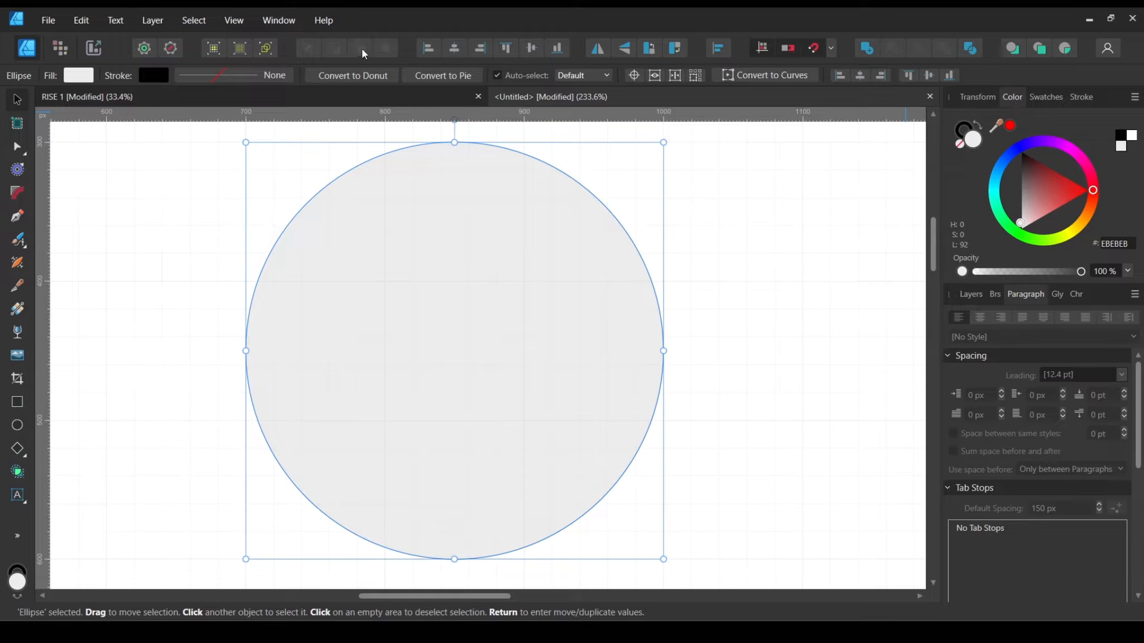
left_click(275, 25)
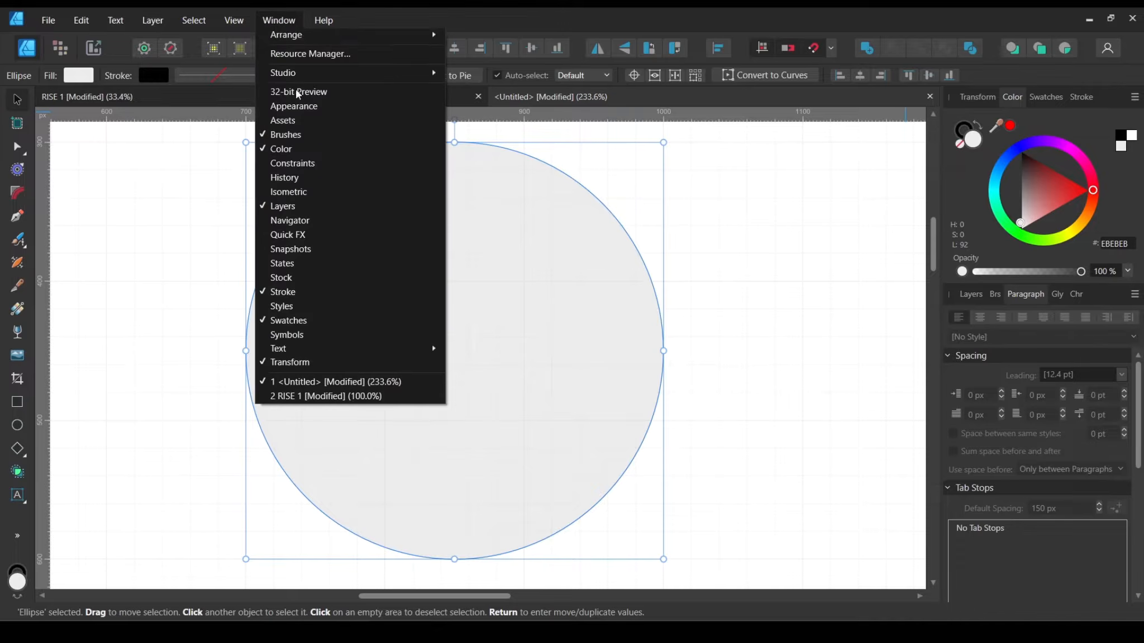
left_click(748, 22)
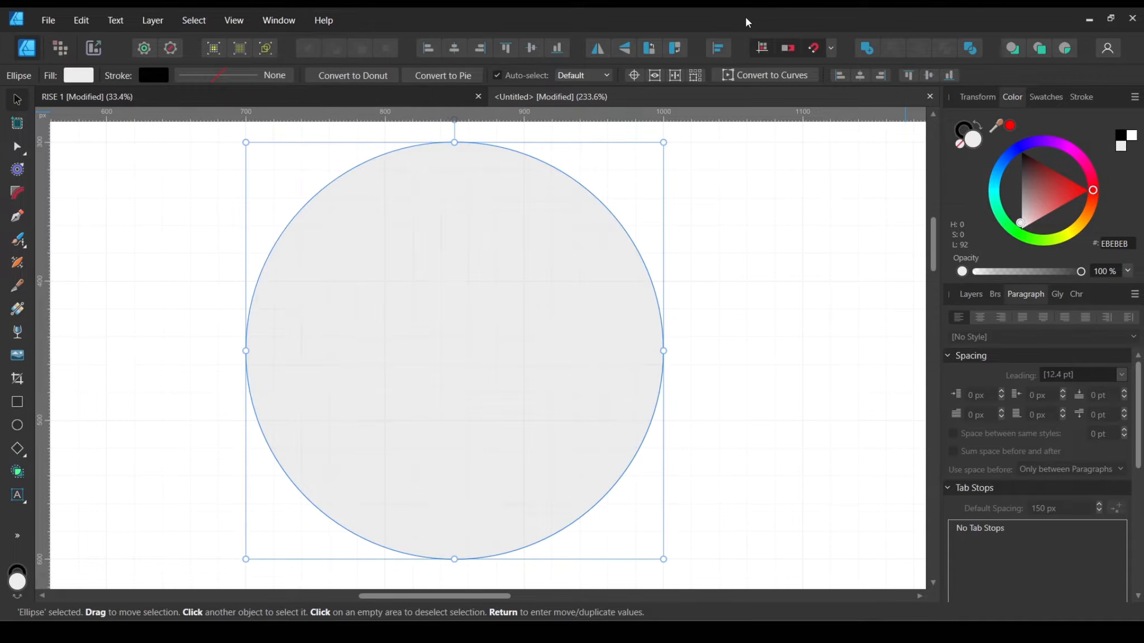
left_click(965, 129)
left_click(975, 141)
left_click(964, 129)
left_click(974, 141)
left_click(965, 129)
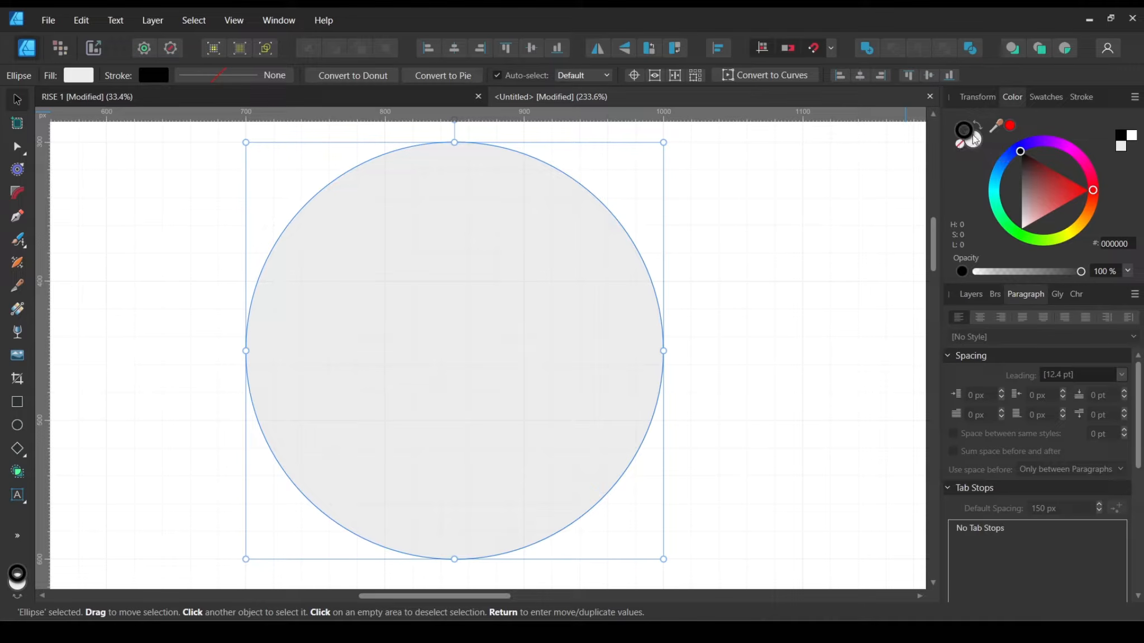
left_click(966, 138)
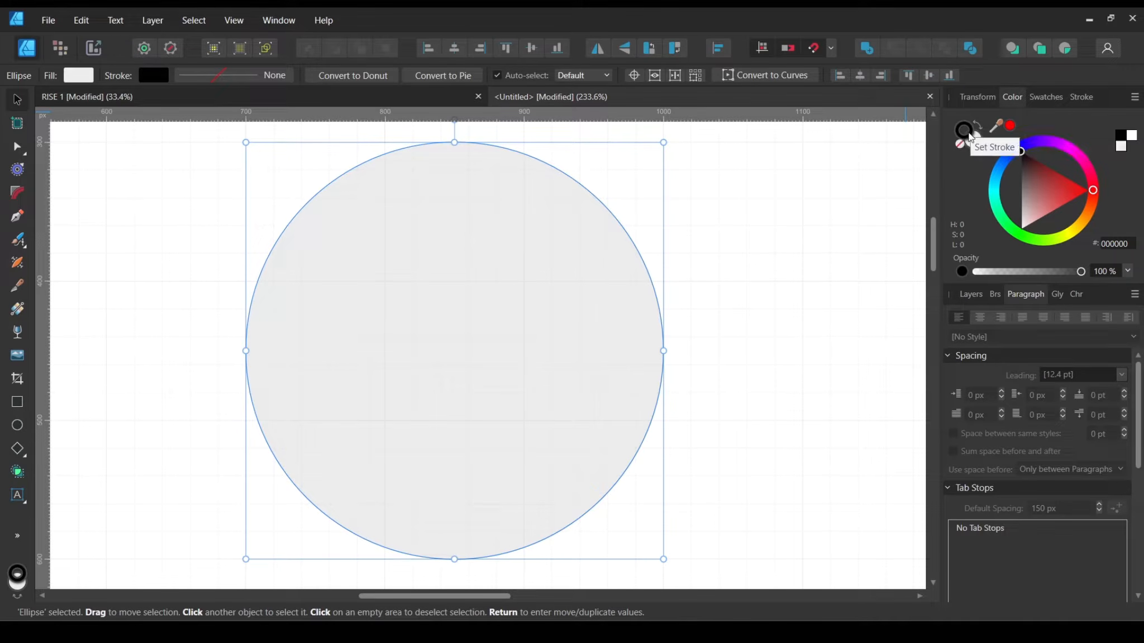
left_click(973, 142)
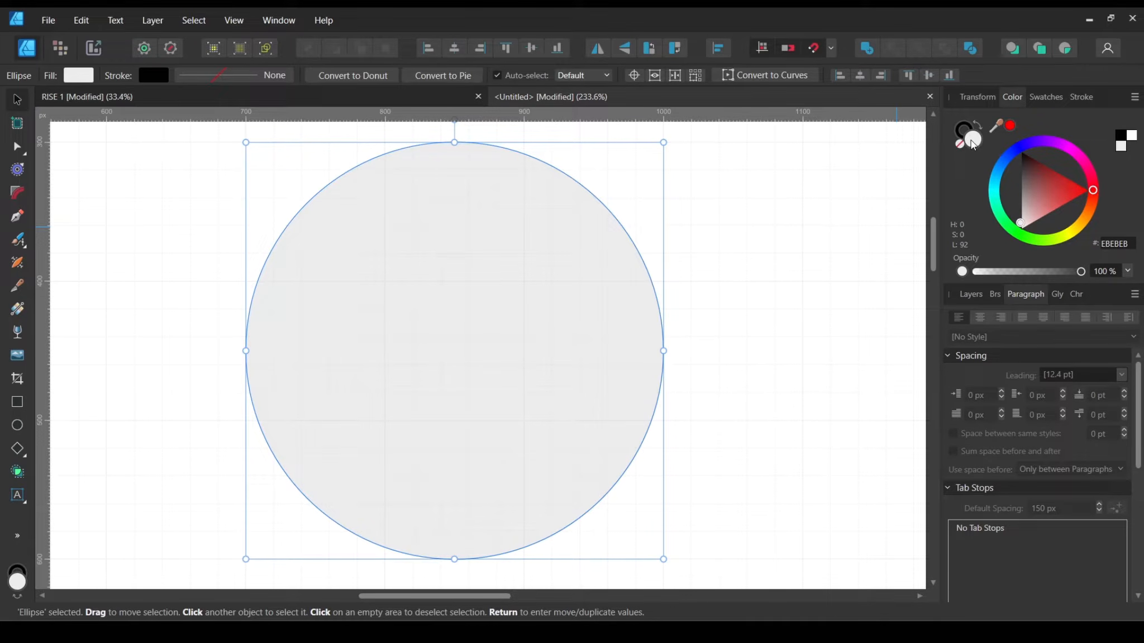
left_click_drag(1038, 187, 1002, 144)
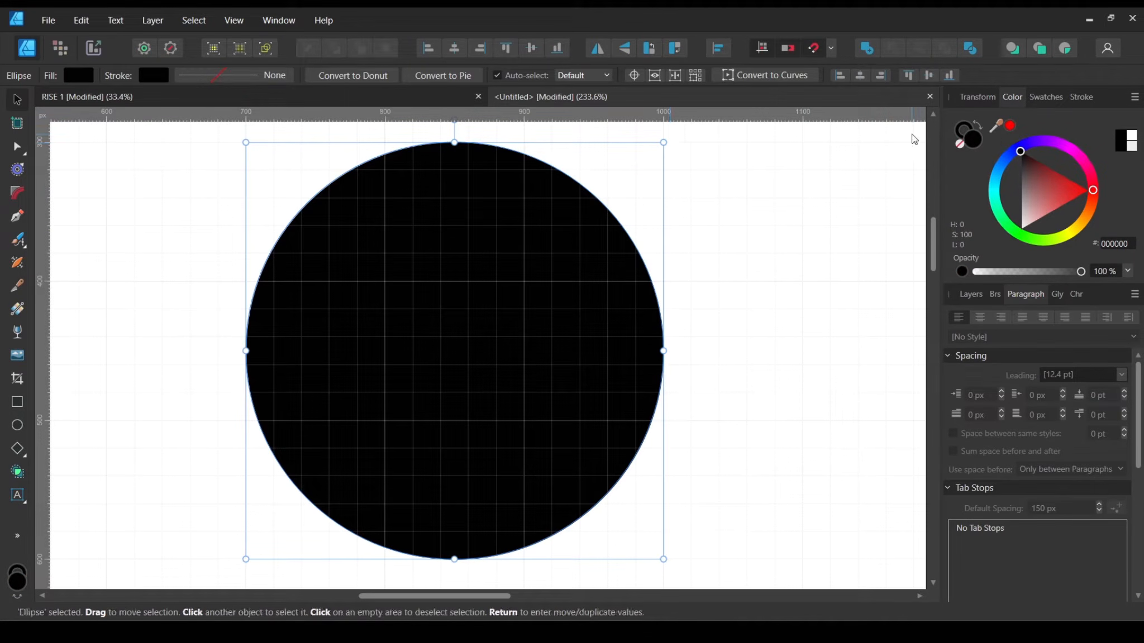
Step: Set the circle's stroke to none and reselect the circle
left_click(966, 129)
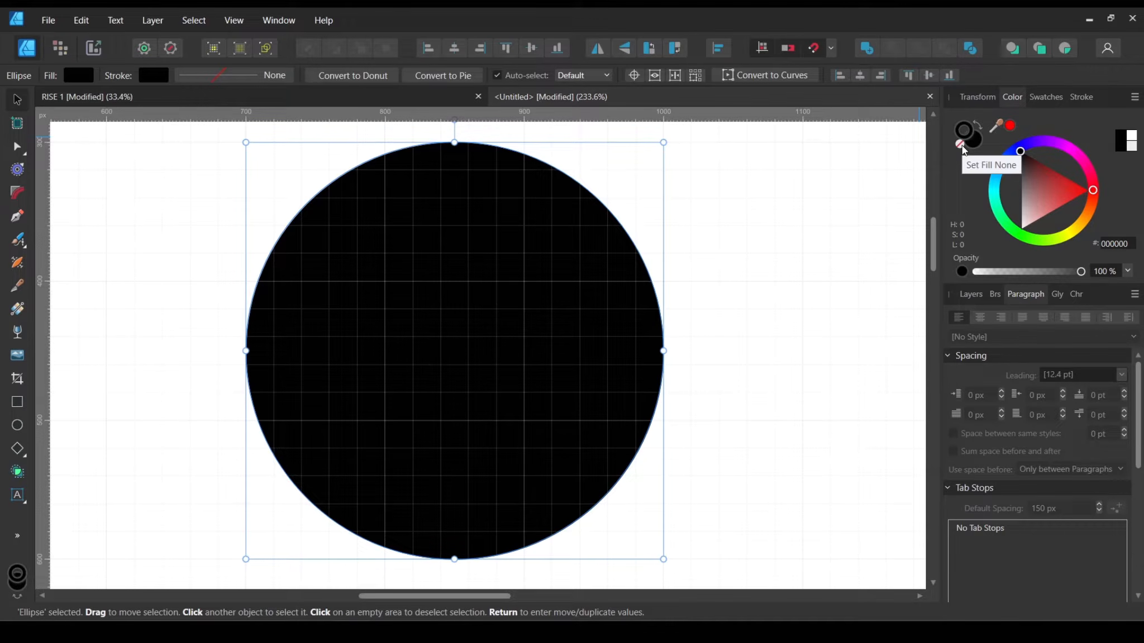
left_click(959, 145)
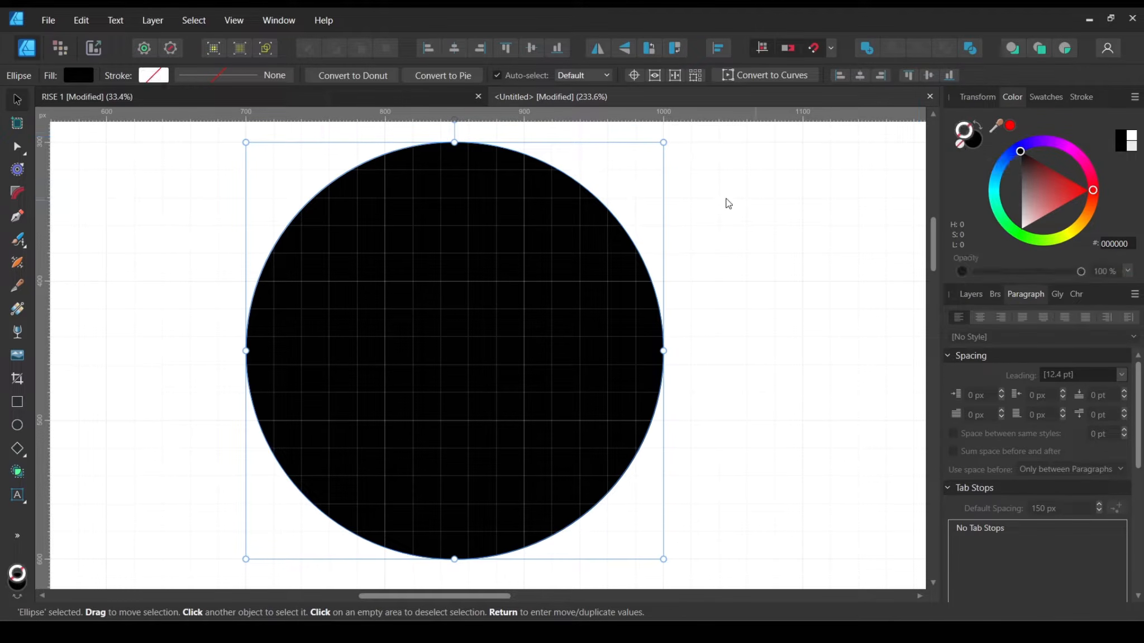
left_click(829, 351)
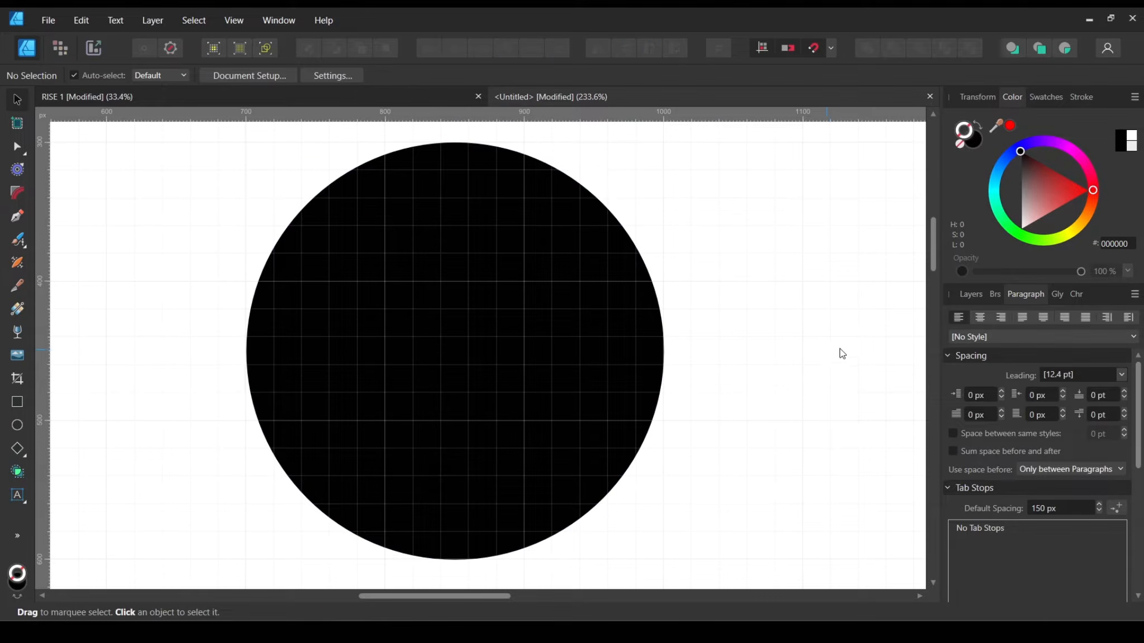
left_click(620, 370)
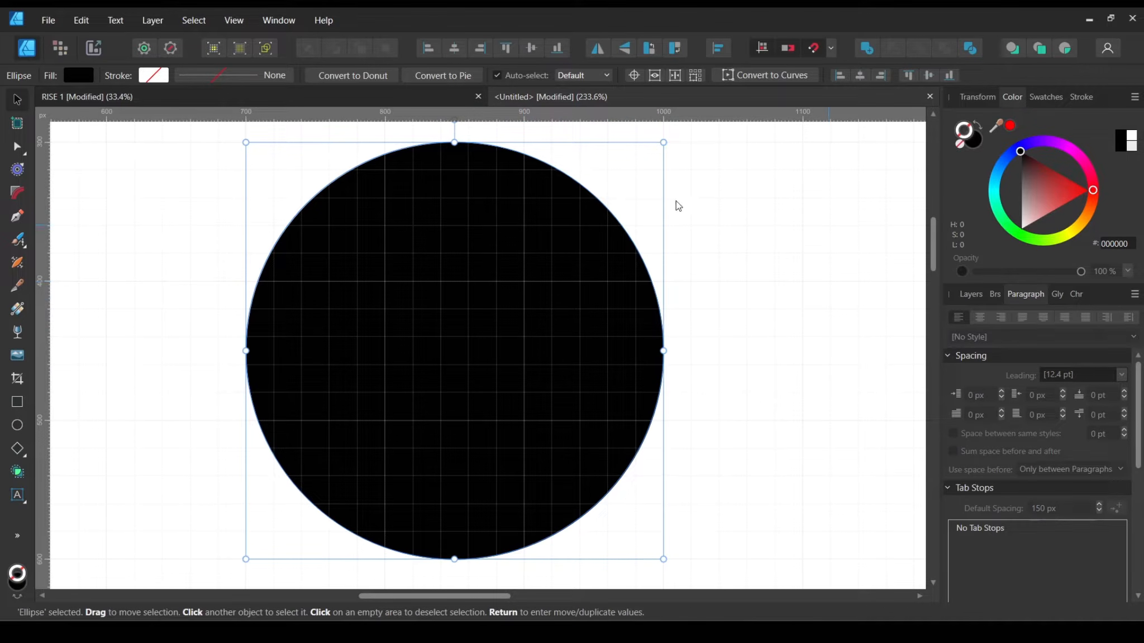
Step: Bring the layer list into view and set the circle's layer opacity to 50%
left_click(971, 294)
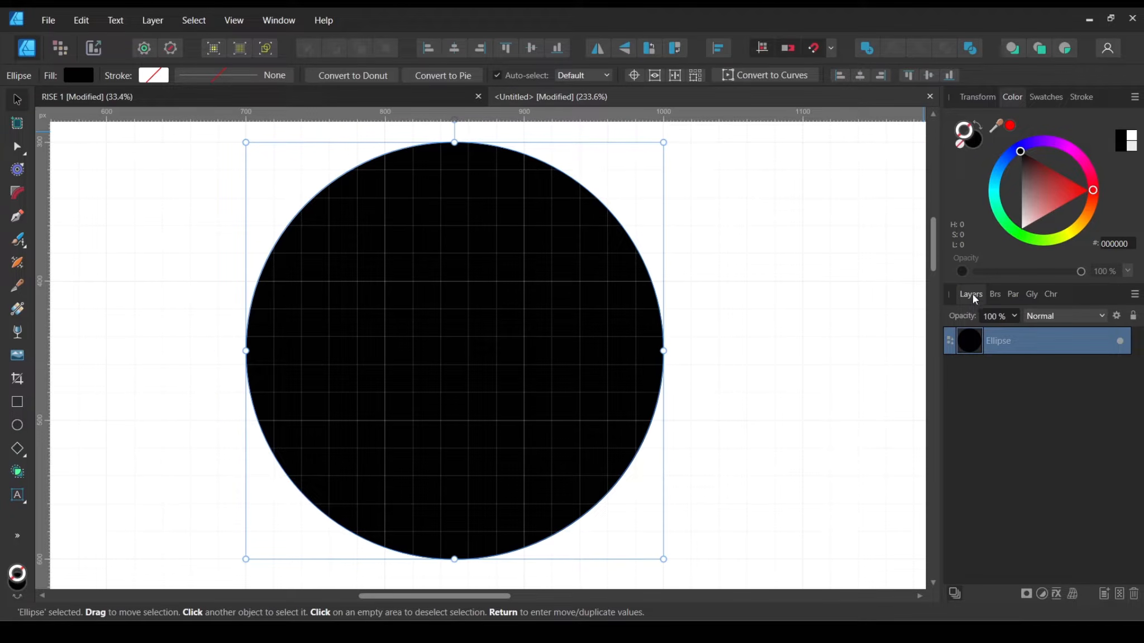
left_click(279, 20)
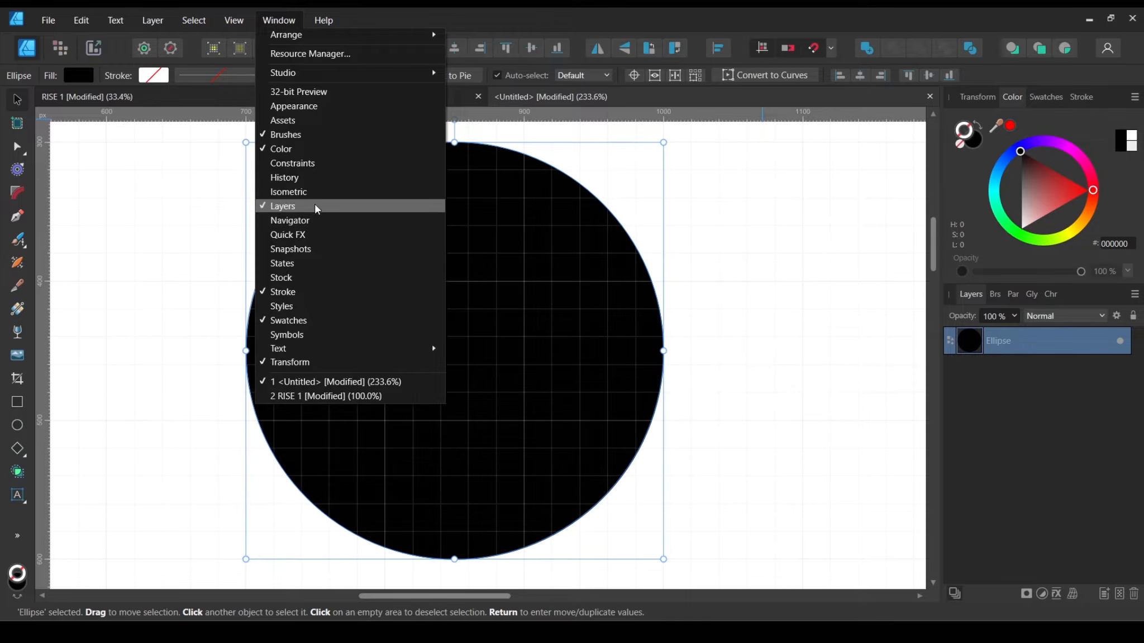
left_click(754, 211)
left_click(753, 211)
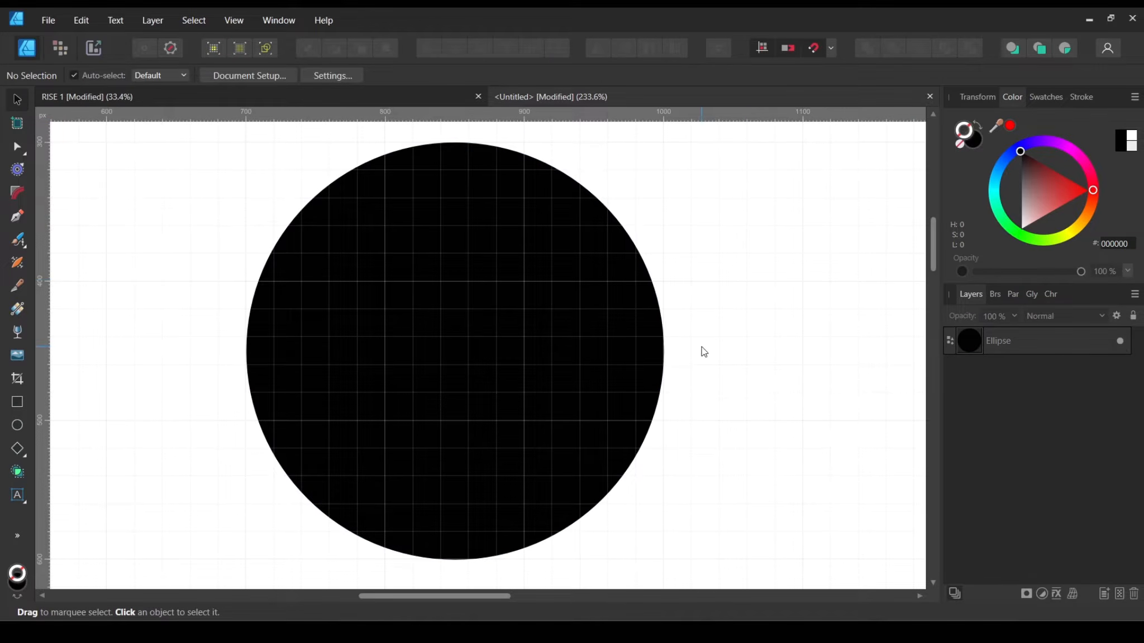
left_click(474, 350)
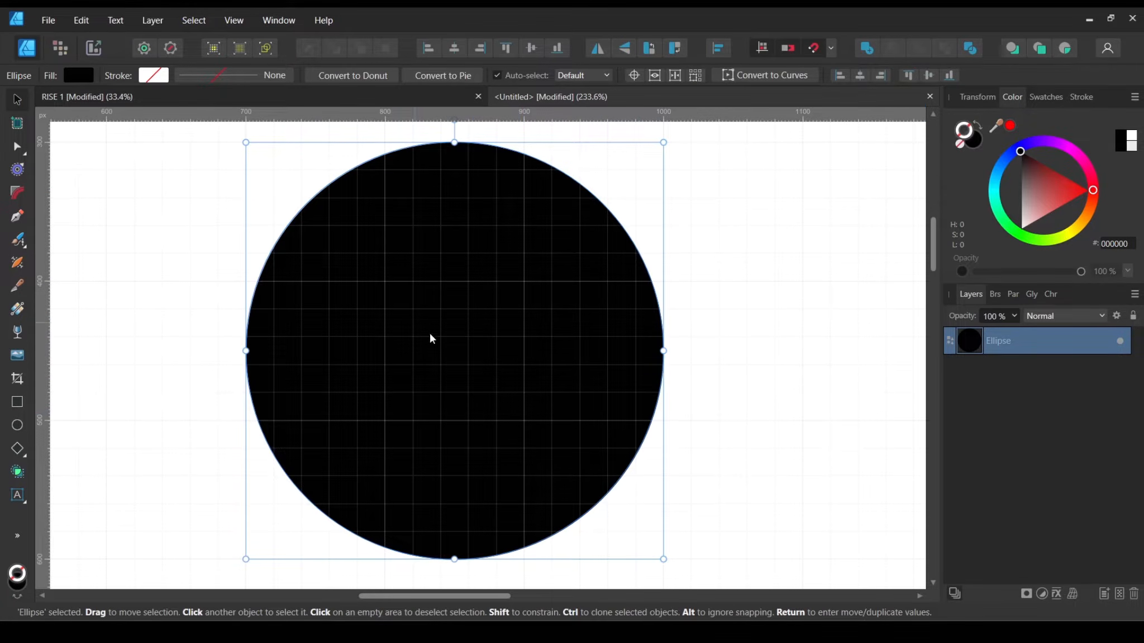
left_click(1012, 316)
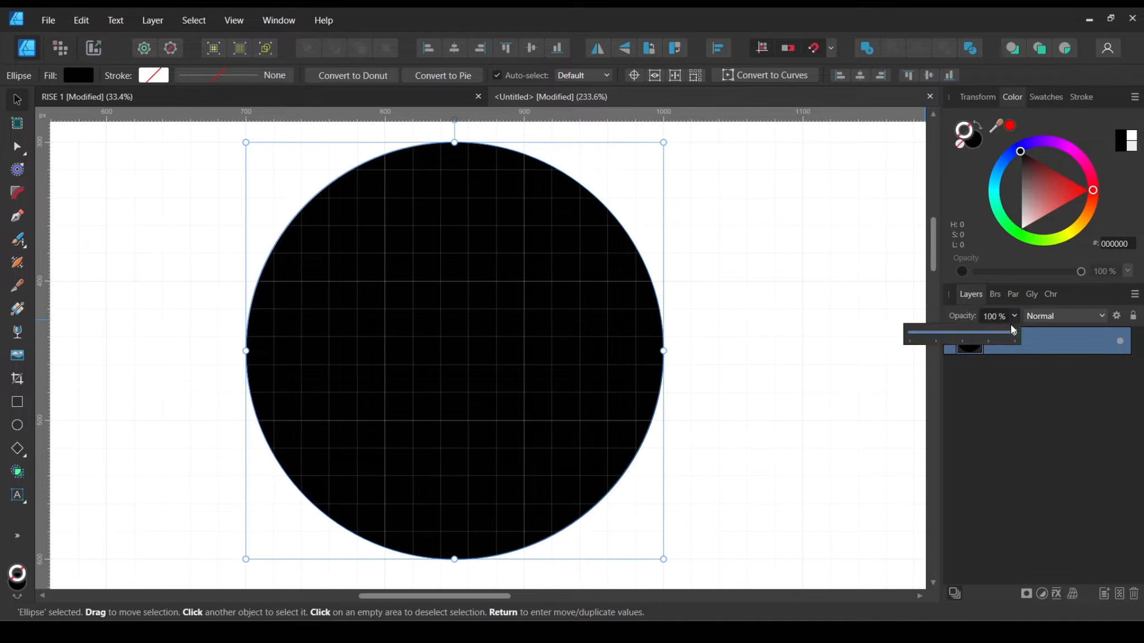
left_click_drag(1016, 332, 948, 338)
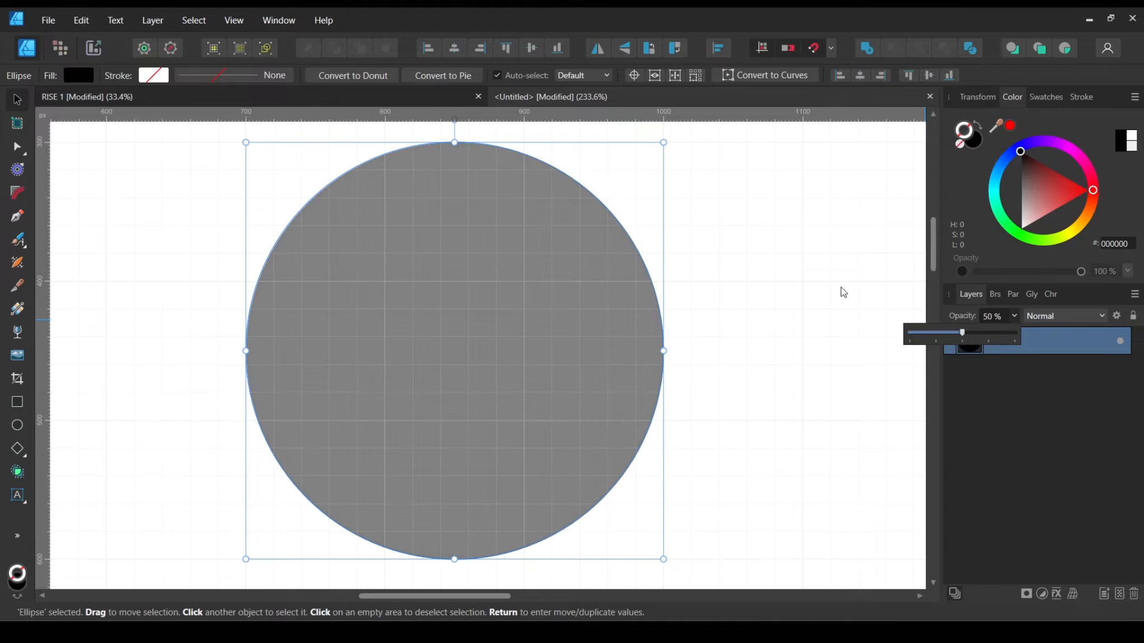
left_click(819, 275)
left_click(479, 350)
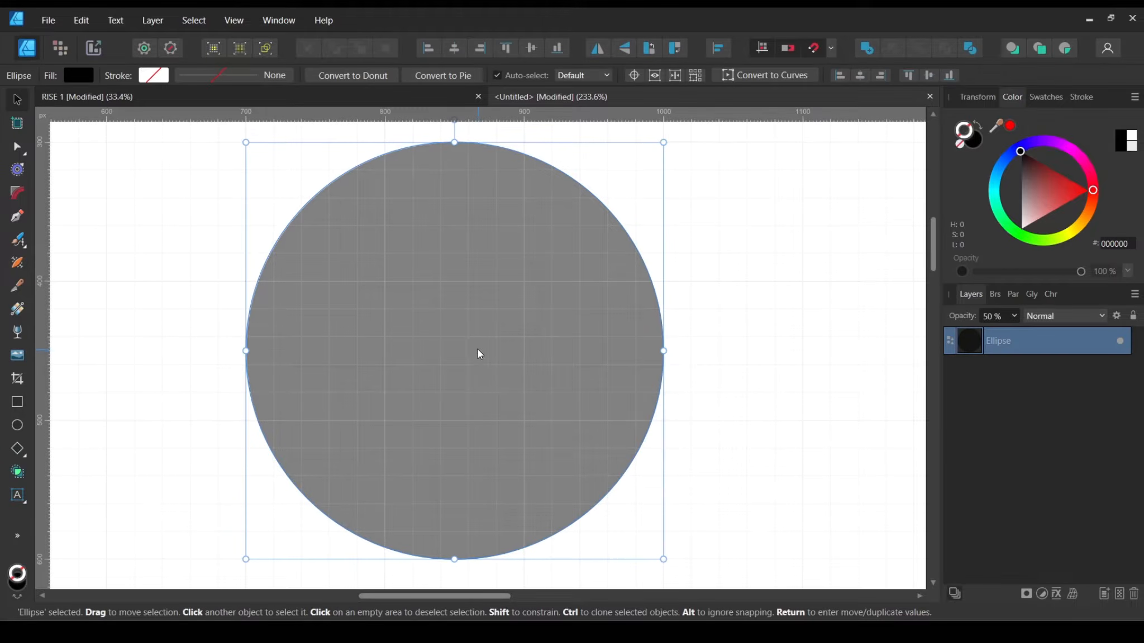
Step: Duplicate the circle in place and shrink the copy around its center to about 60 px across, snapped to the grid
right_click(473, 309)
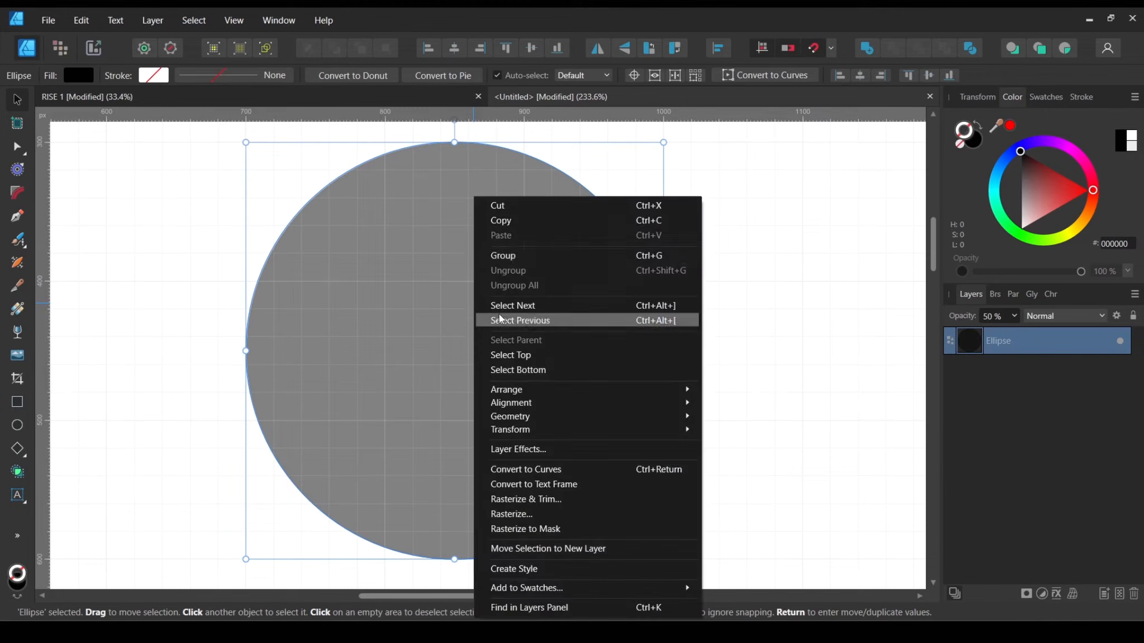
left_click(518, 220)
right_click(445, 250)
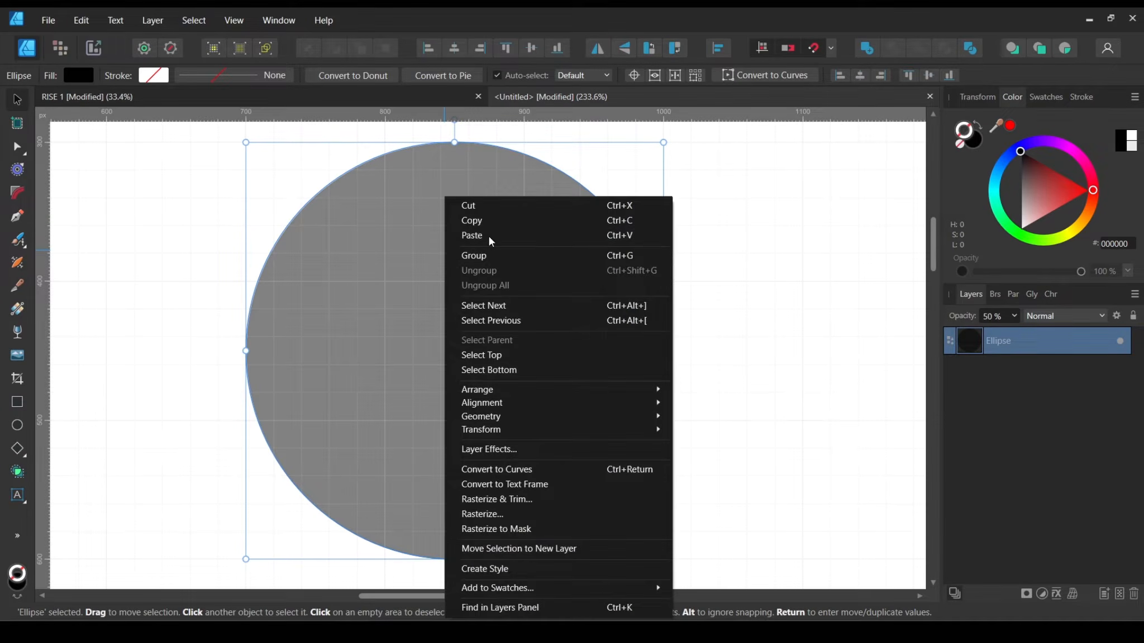
left_click(489, 235)
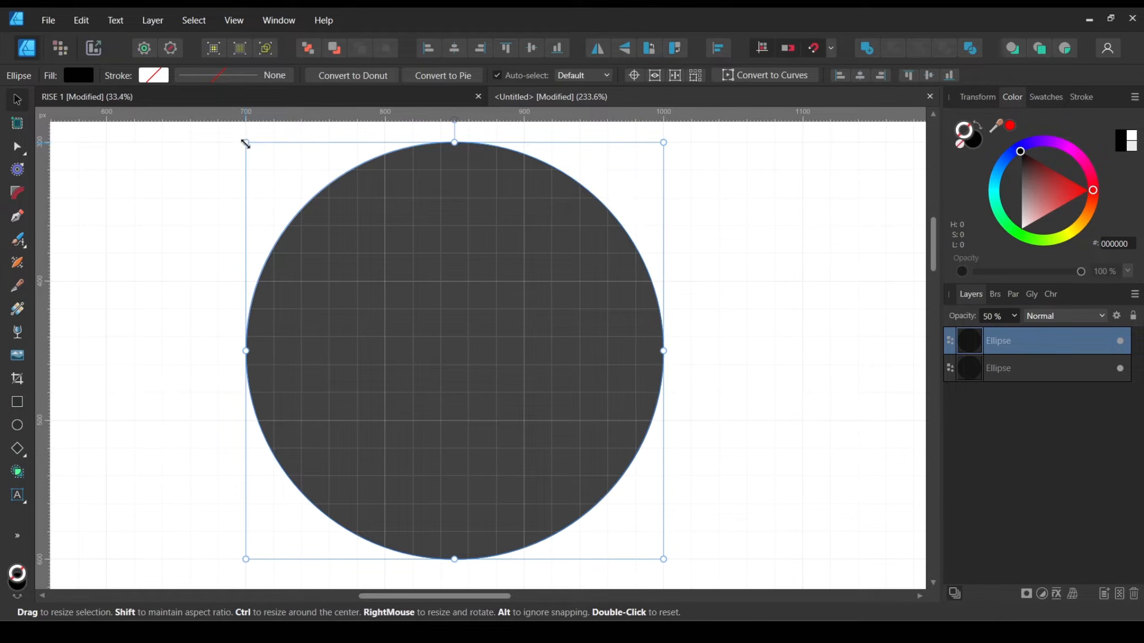
left_click_drag(245, 144, 363, 216)
left_click_drag(310, 188, 445, 275)
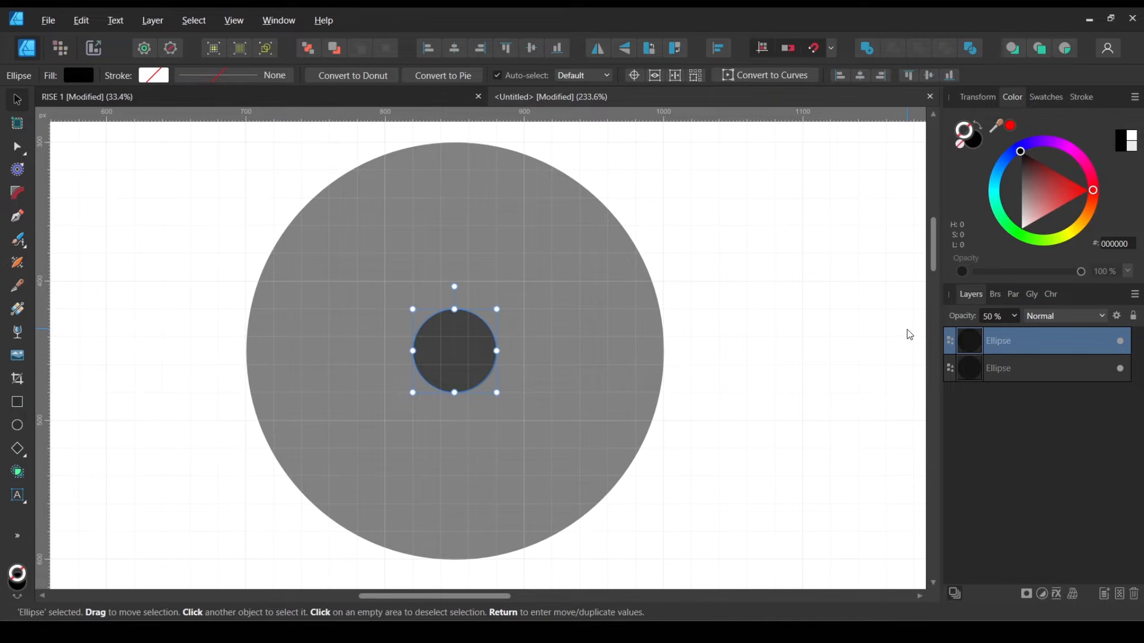
left_click(864, 331)
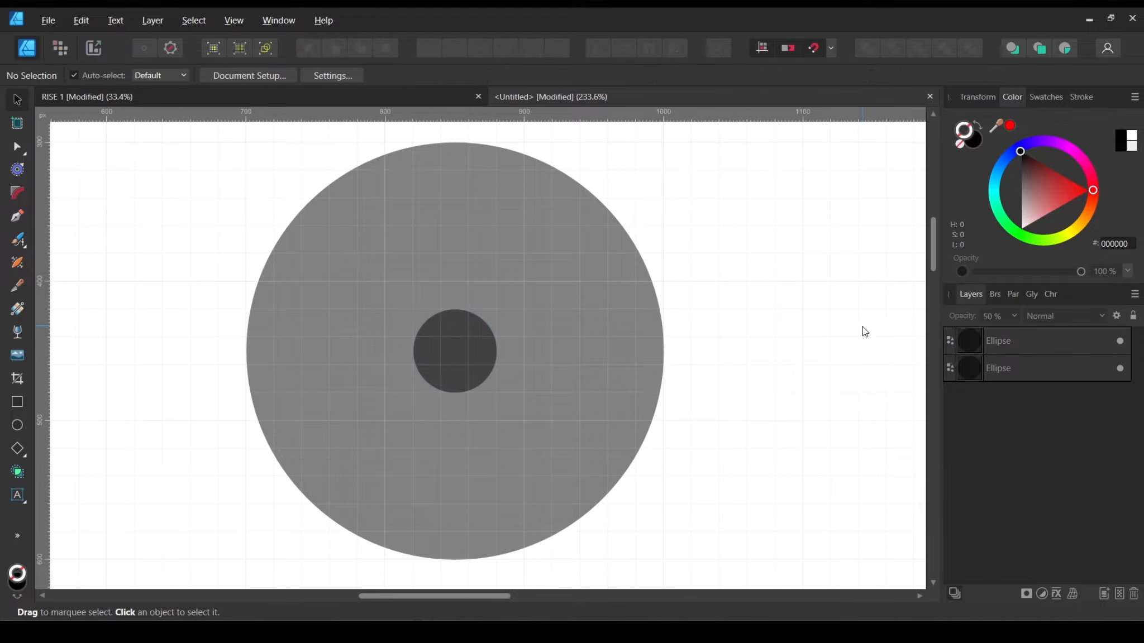
left_click(436, 320)
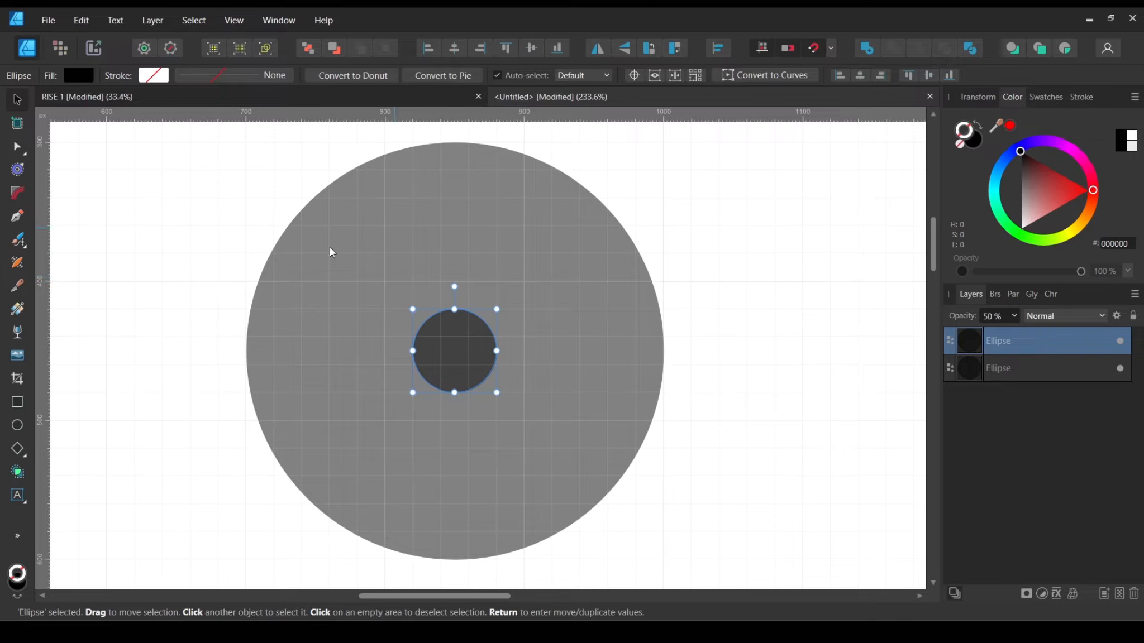
left_click(520, 292, "shift")
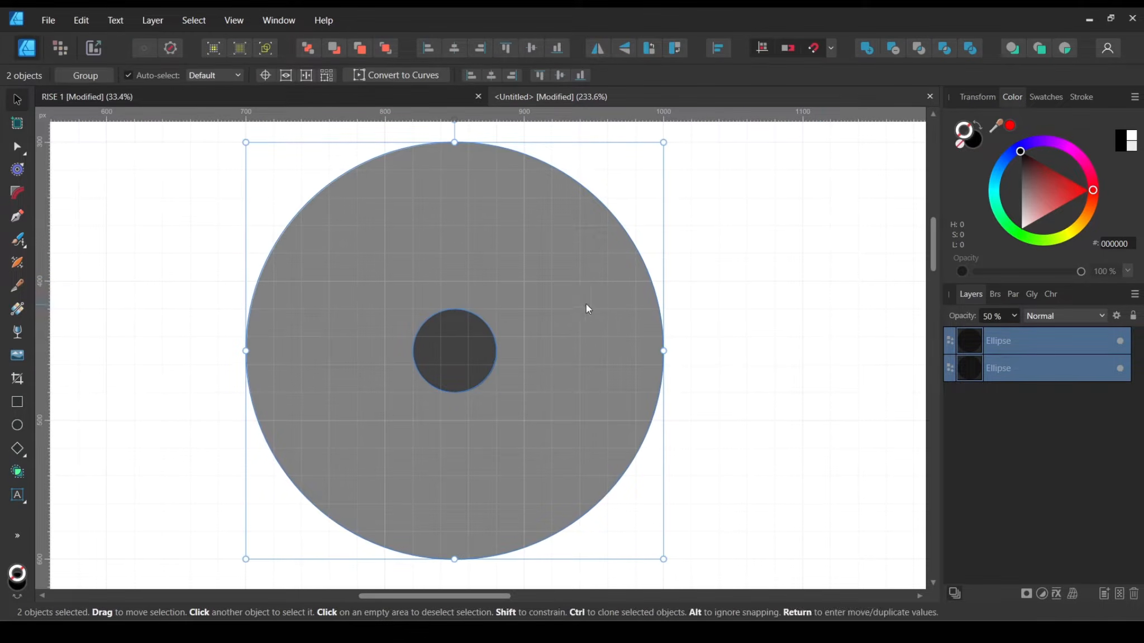
left_click(748, 313)
left_click(452, 357)
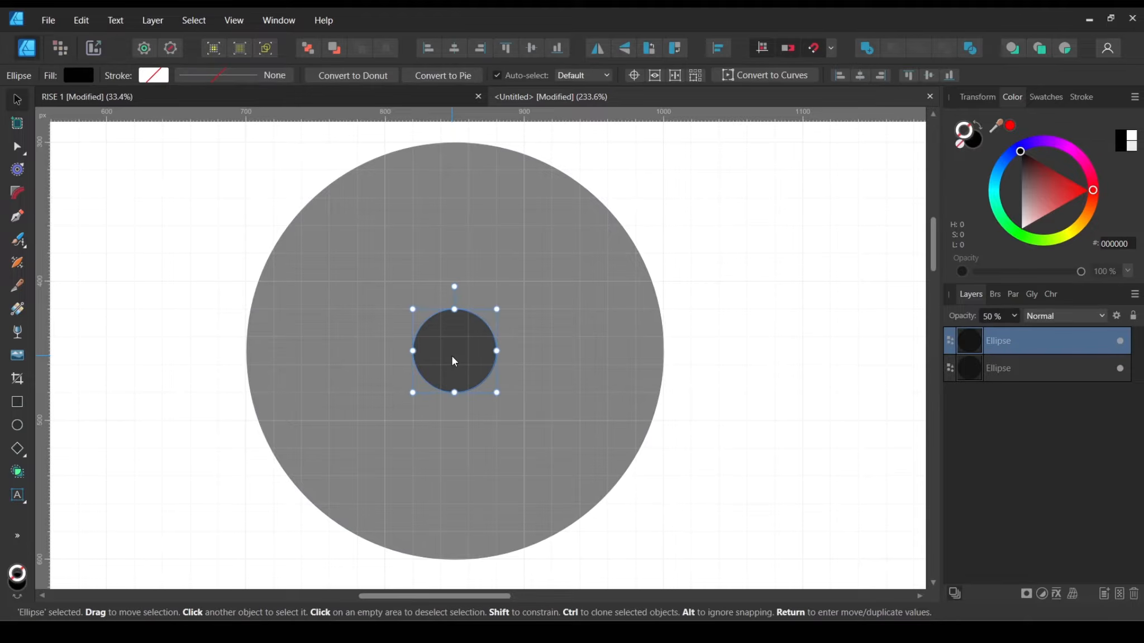
left_click(567, 273)
left_click(727, 261)
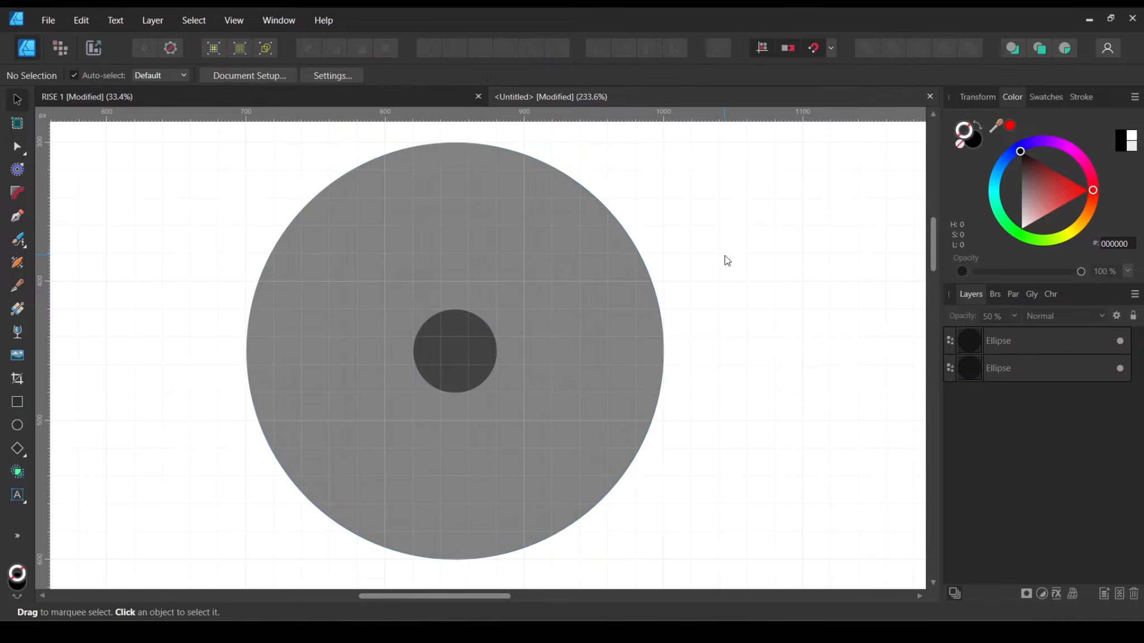
Step: Examine the arch and inner opening of the R in the RISE 1 document, and return to the untitled document
left_click(425, 92)
scroll(307, 273, "up", 8)
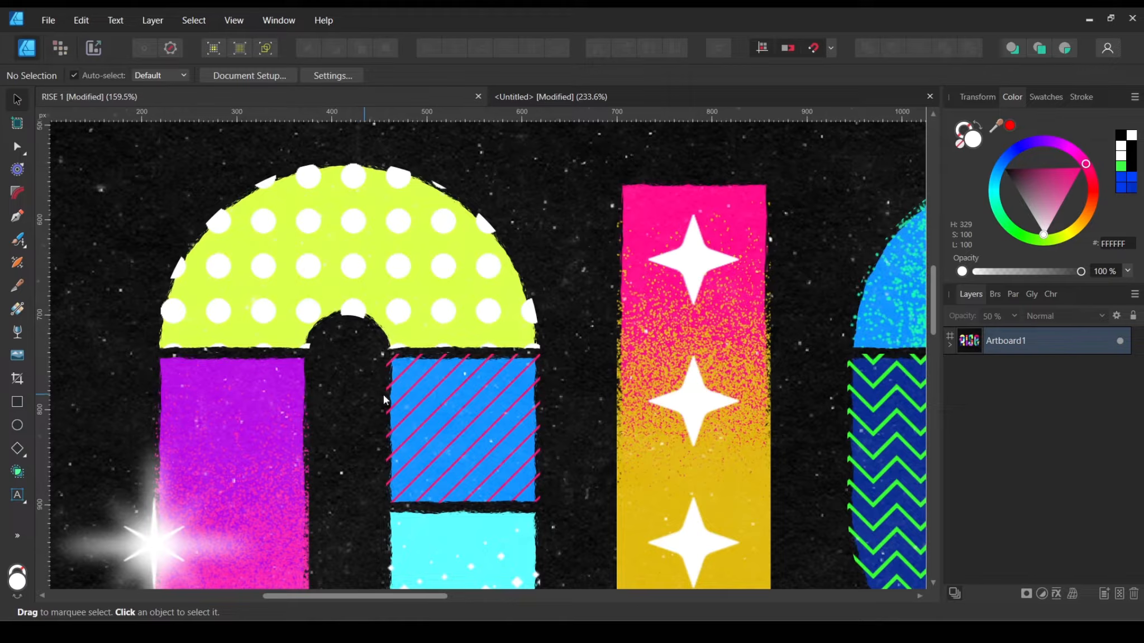
left_click(623, 97)
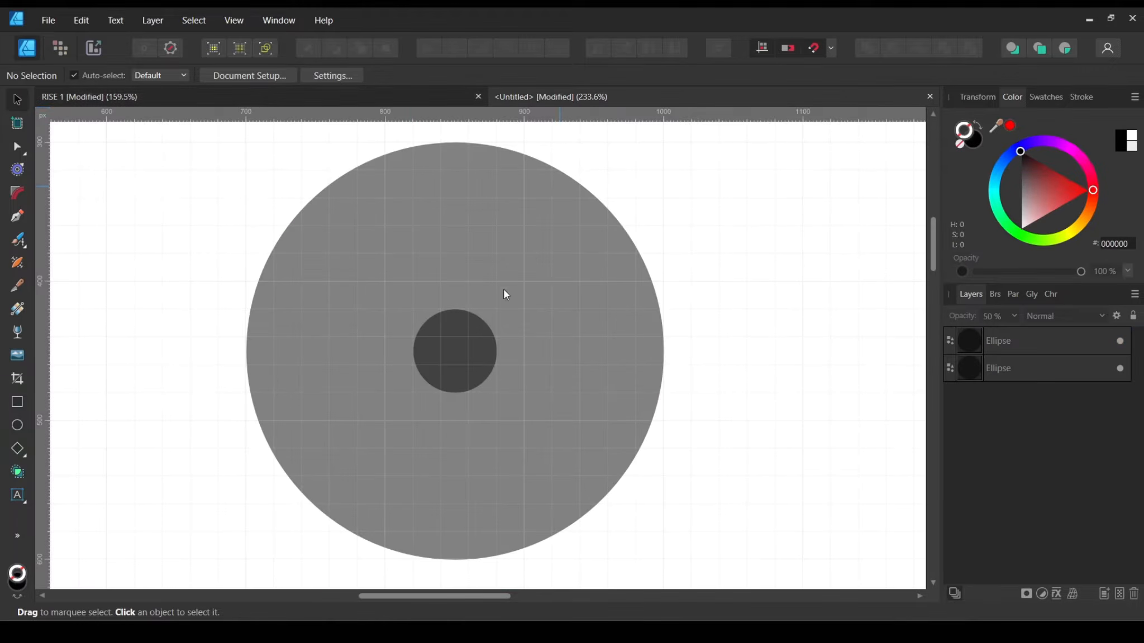
Step: Subtract the small inner circle from the large circle to form a ring, and clear the selection
scroll(467, 334, "up", 1)
left_click_drag(483, 332, 544, 280)
scroll(604, 258, "up", 2)
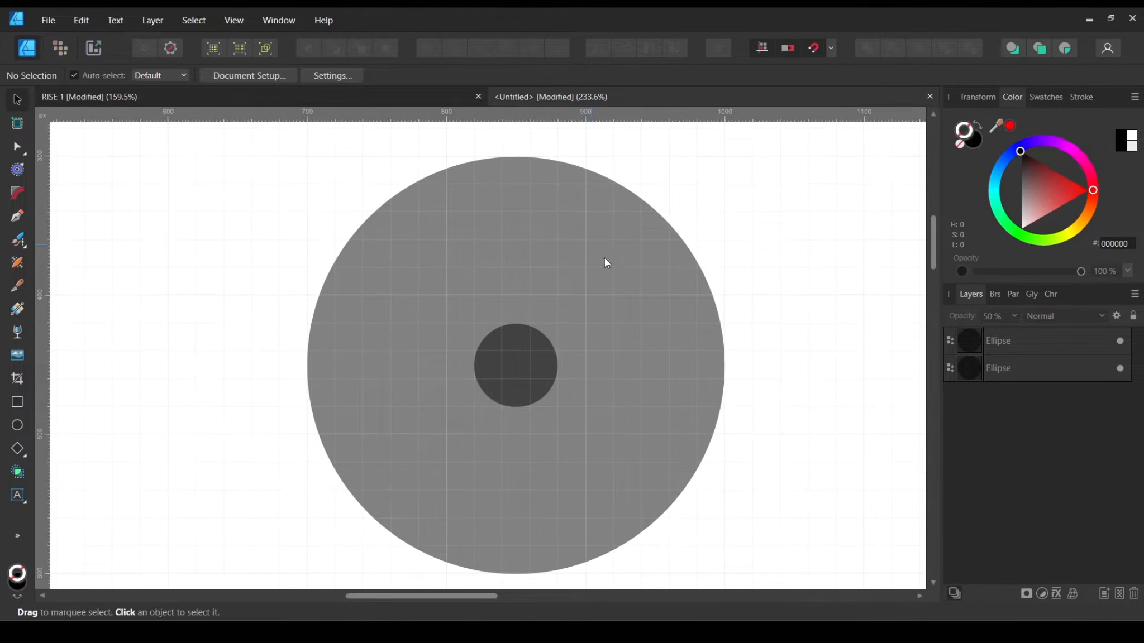
left_click(508, 359)
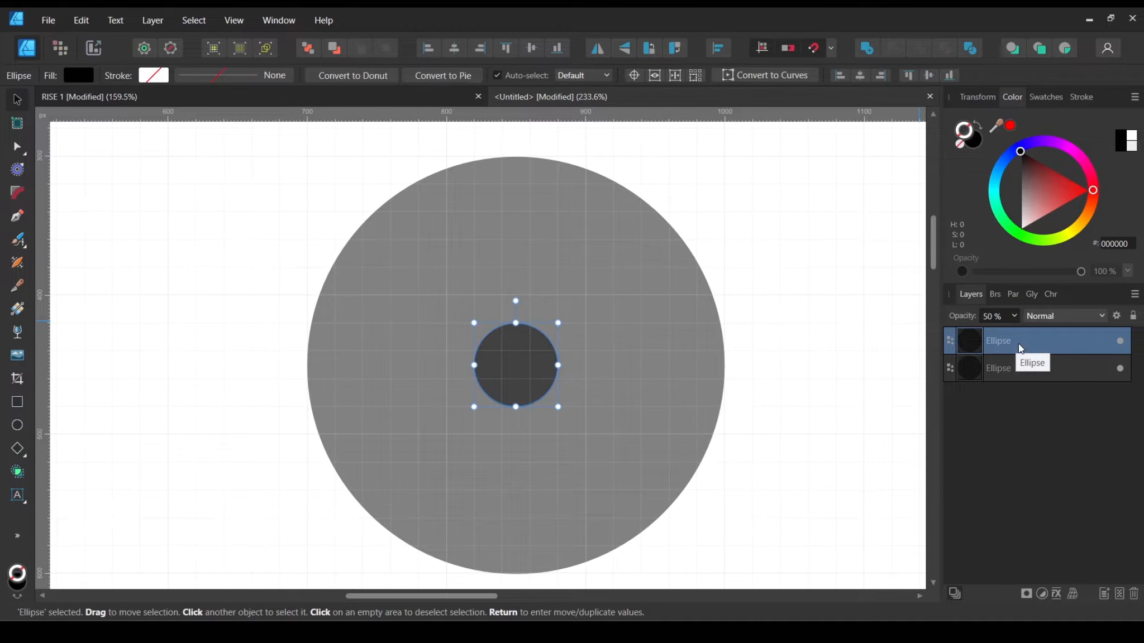
left_click(603, 366, "shift")
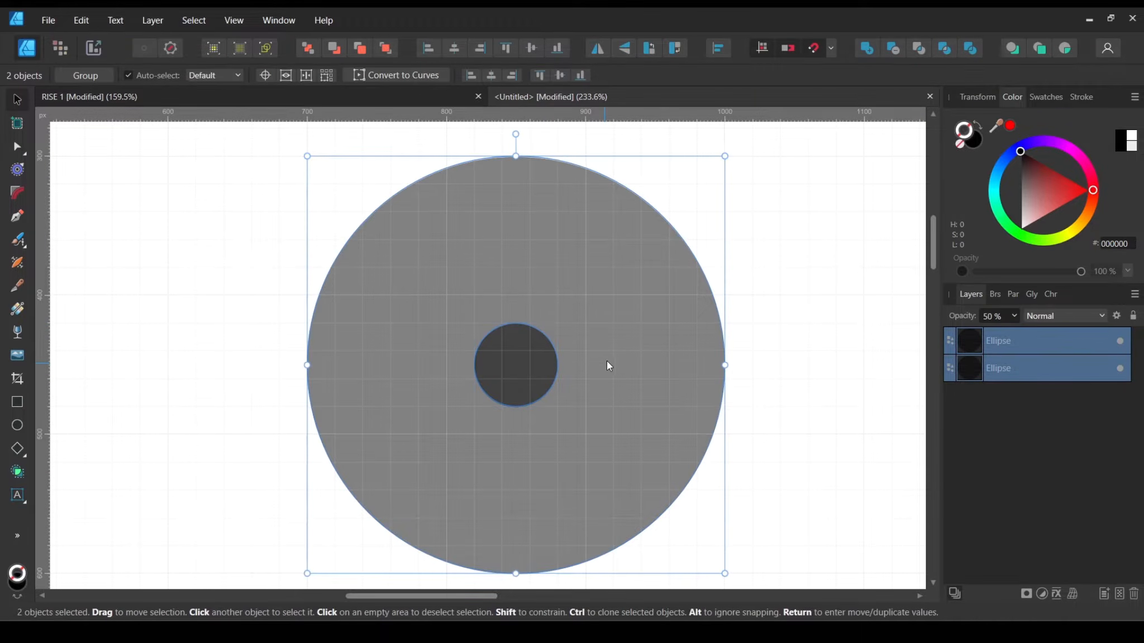
left_click(893, 49)
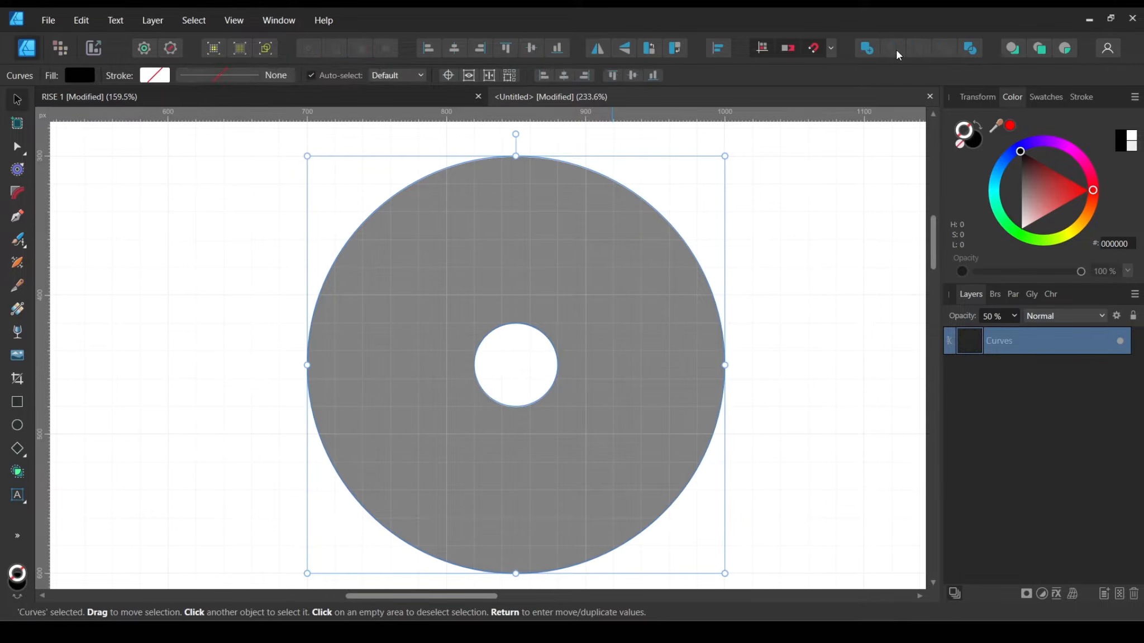
left_click(824, 222)
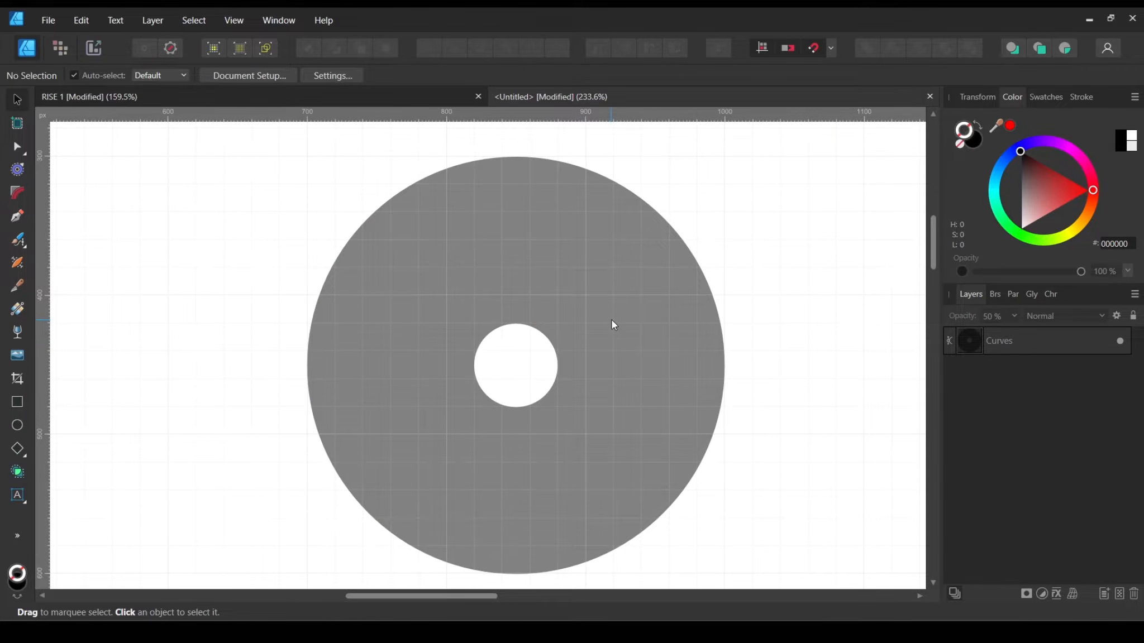
Step: Examine how the R's dotted arch sits on its stems in the RISE 1 document, and return to the untitled document
scroll(614, 322, "down", 4)
scroll(630, 326, "up", 2)
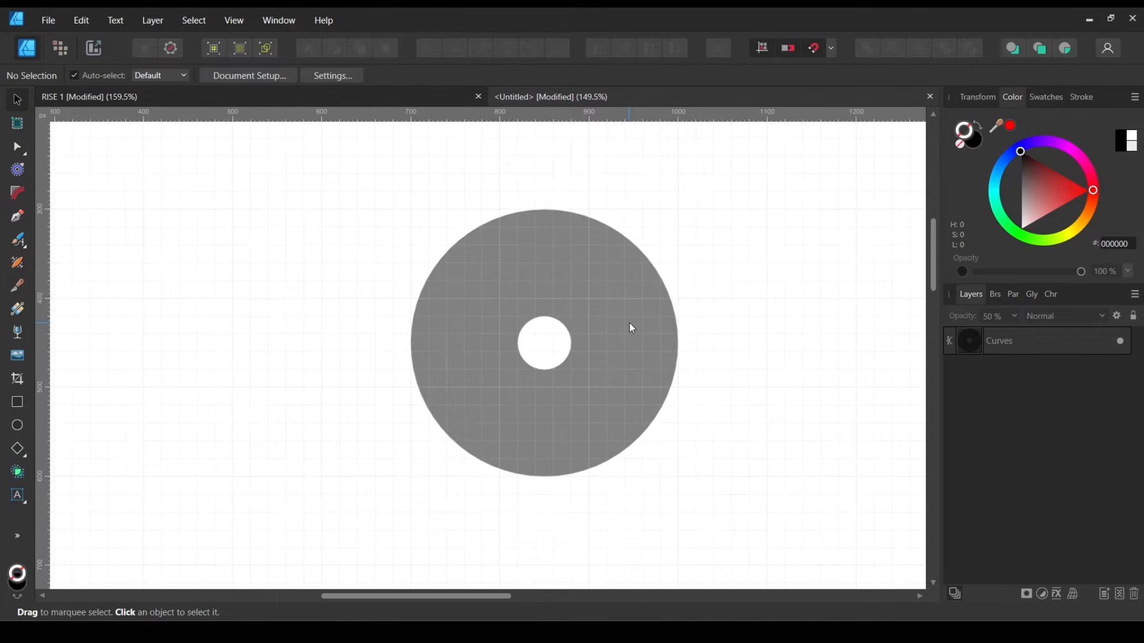
left_click_drag(629, 323, 557, 314)
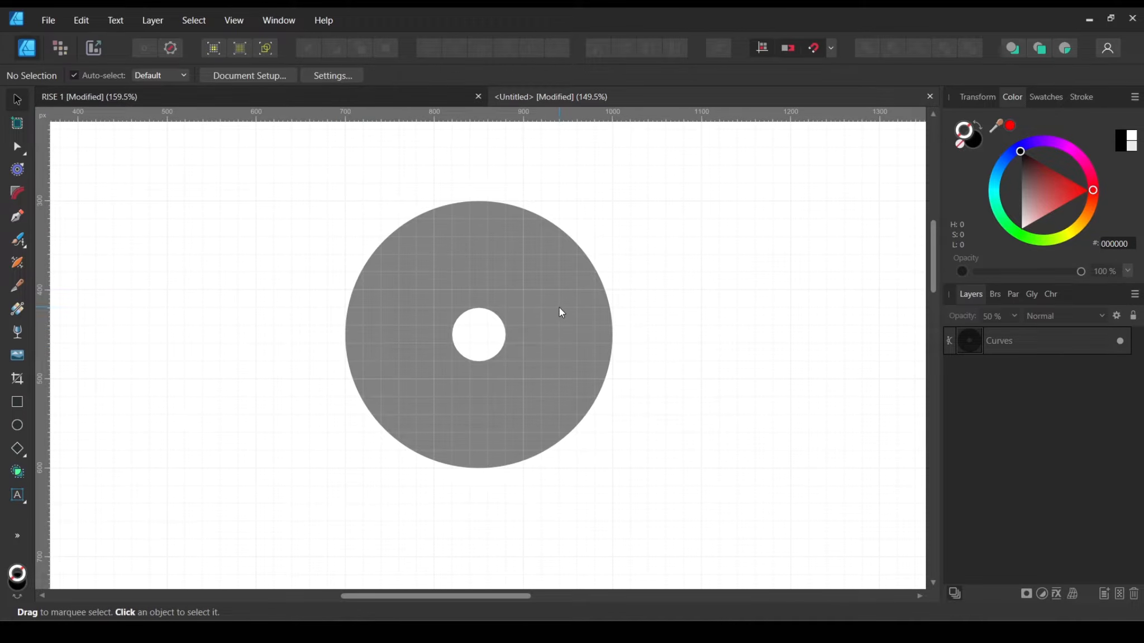
left_click(314, 99)
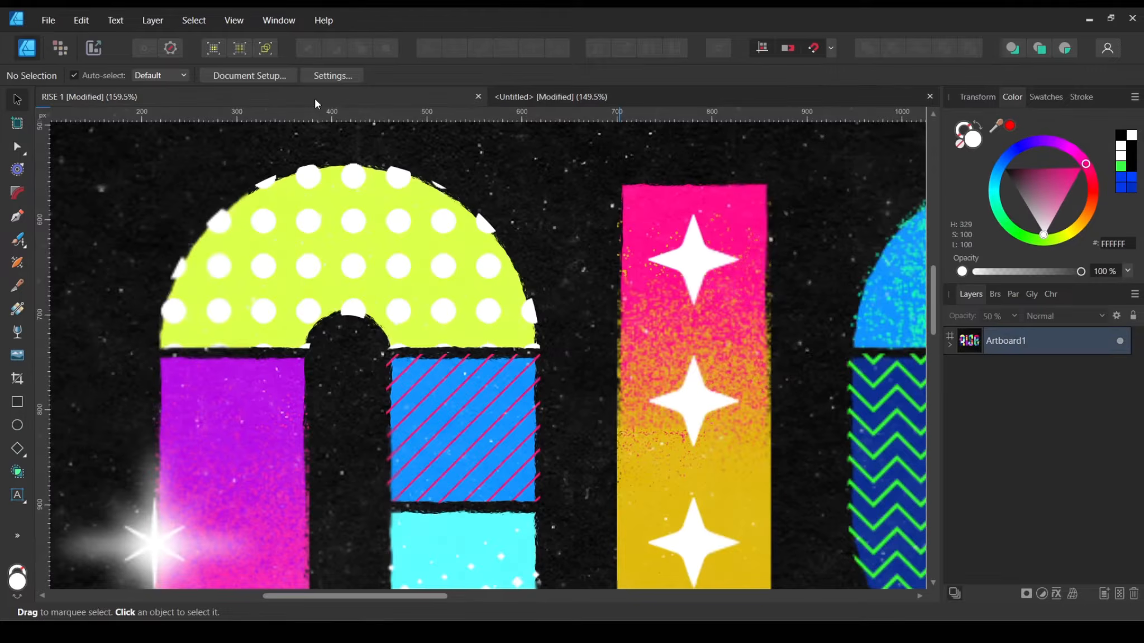
scroll(360, 412, "down", 2)
left_click_drag(360, 412, 421, 323)
scroll(395, 305, "down", 1)
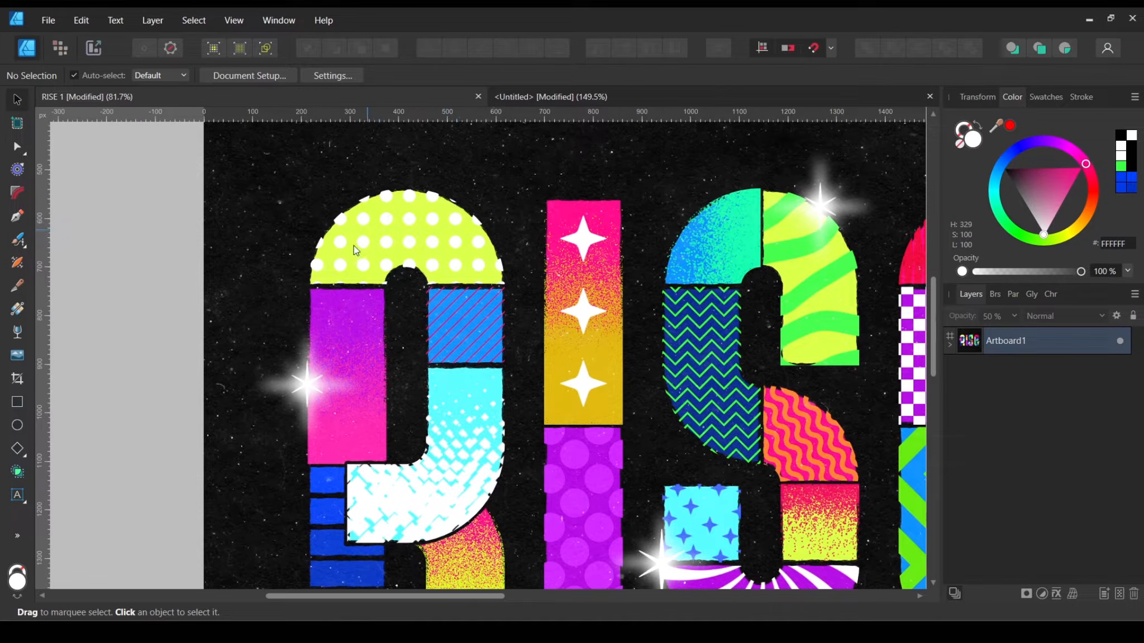
left_click(571, 92)
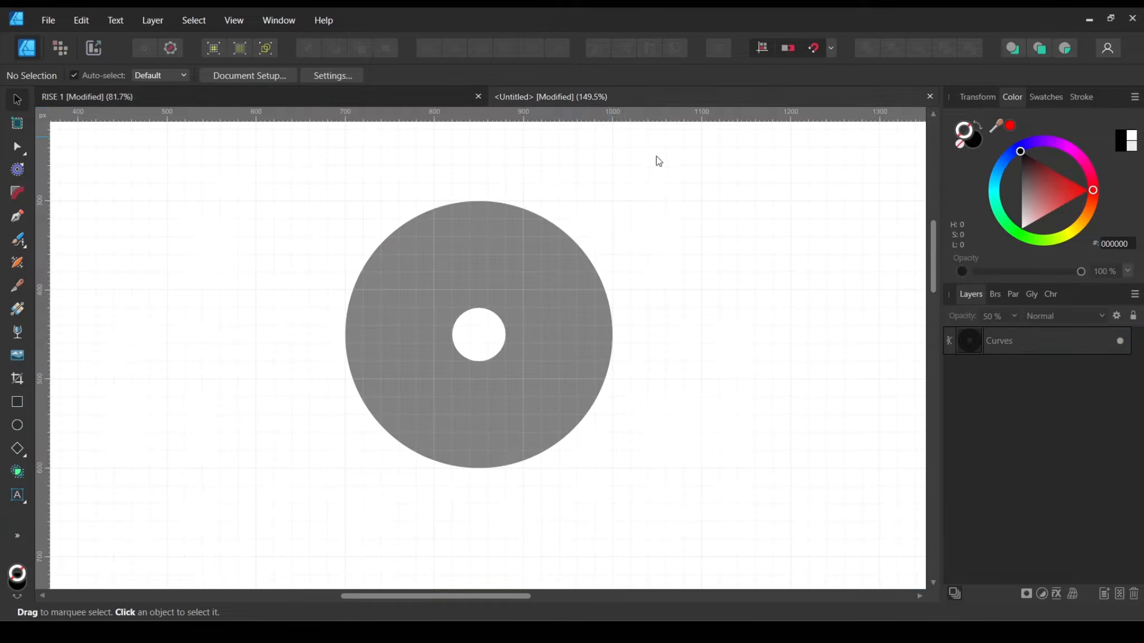
Step: Draw a rectangle about 480 by 210 px covering the ring's lower half, its upper edge snapped to the ring's horizontal center line
scroll(497, 427, "up", 1)
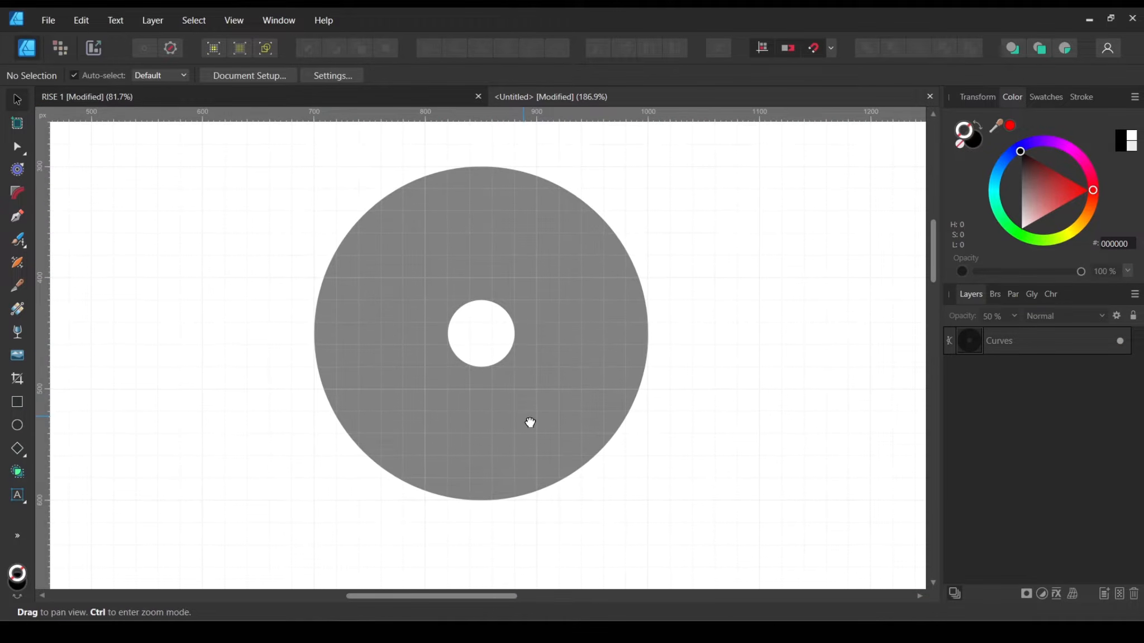
left_click(20, 403)
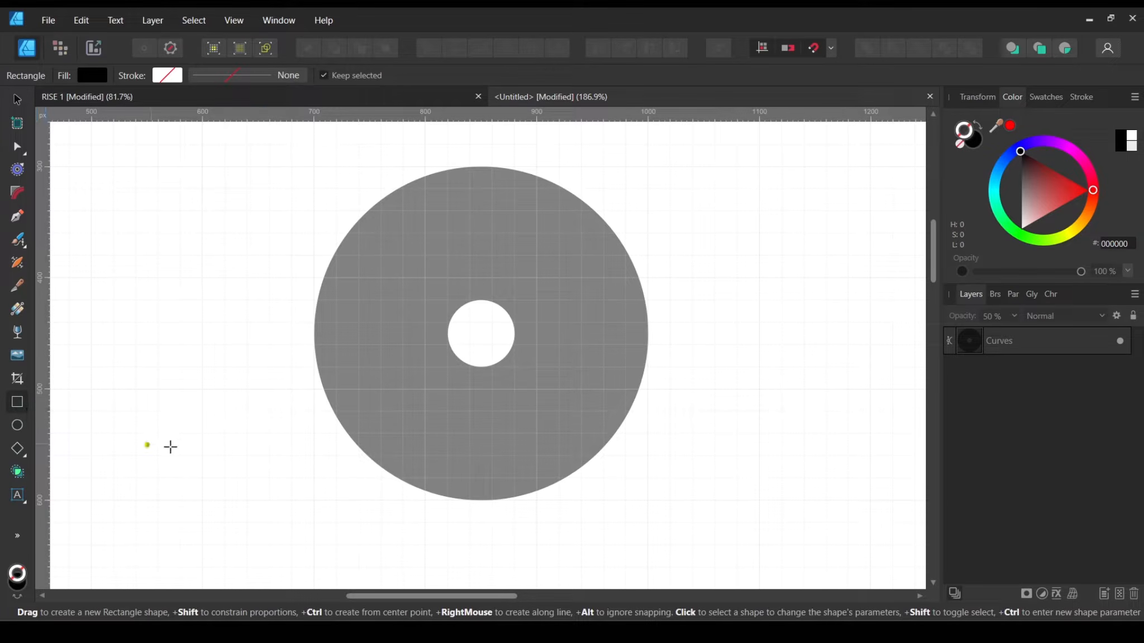
left_click_drag(202, 567, 737, 333)
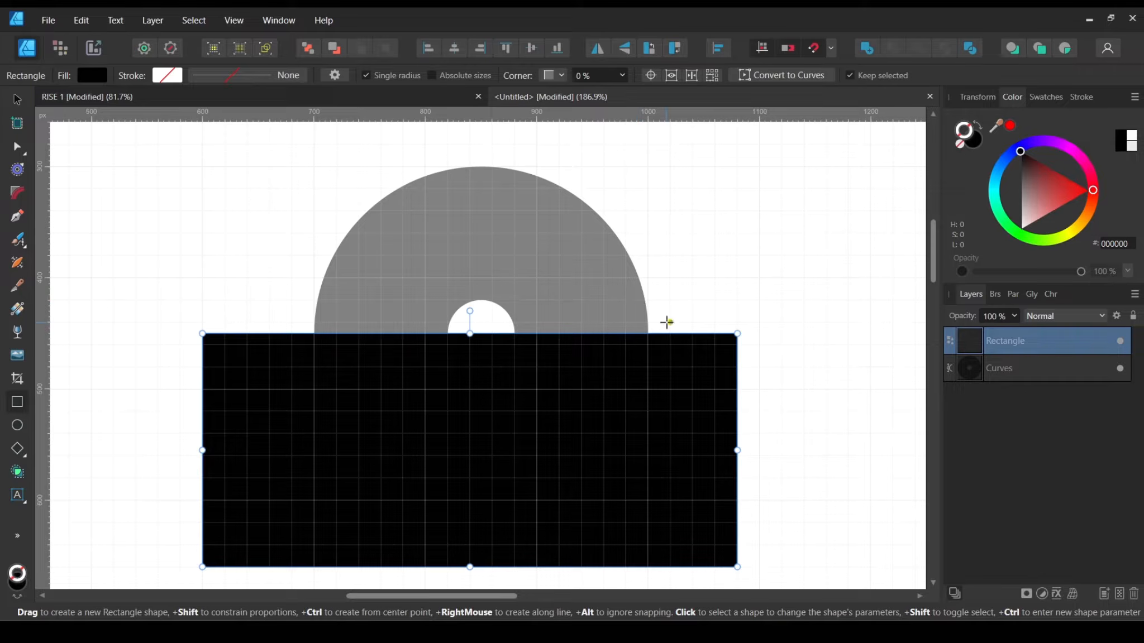
key("v")
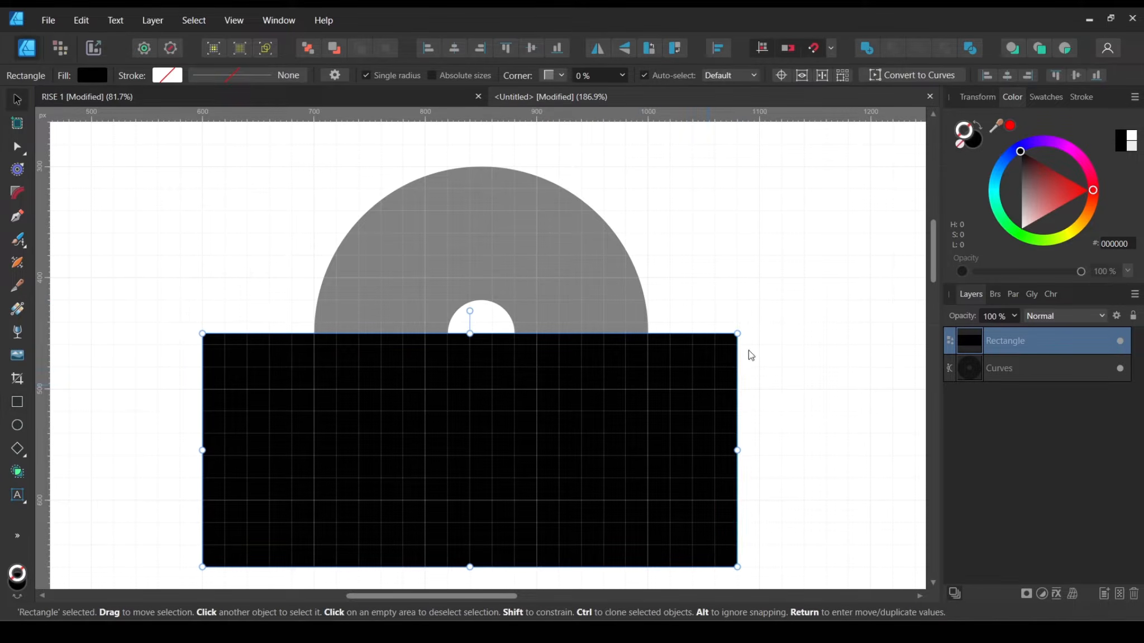
Step: Subtract the rectangle from the ring so only the upper half-ring arch is left, and clear the selection
left_click(782, 244)
left_click(670, 391)
left_click(547, 258)
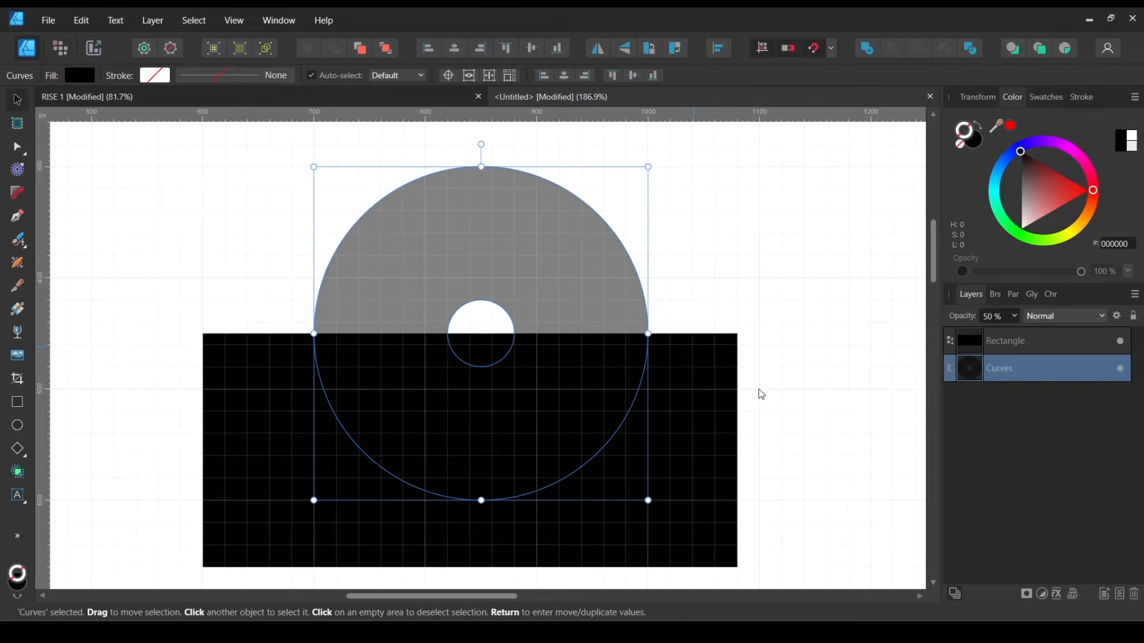
left_click(782, 394)
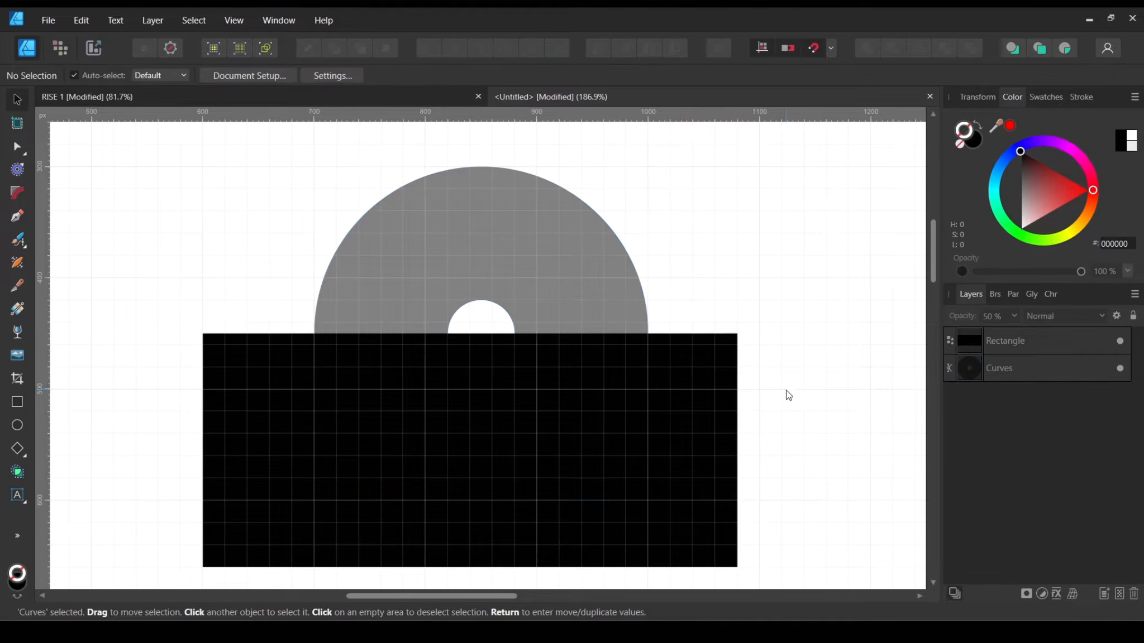
left_click(649, 406)
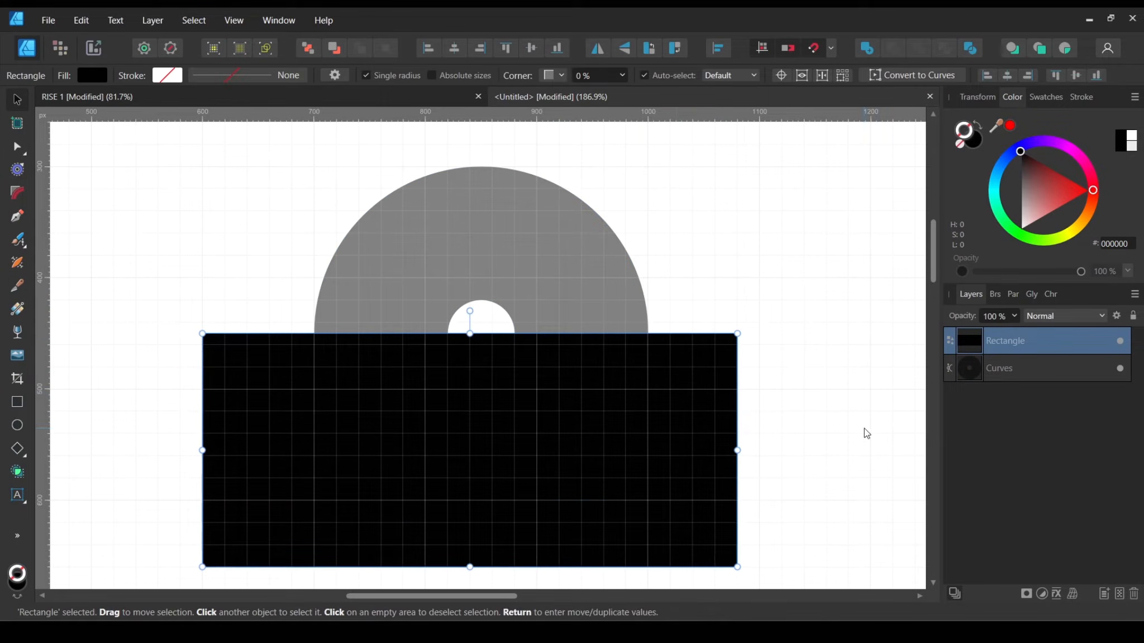
left_click(537, 234, "shift")
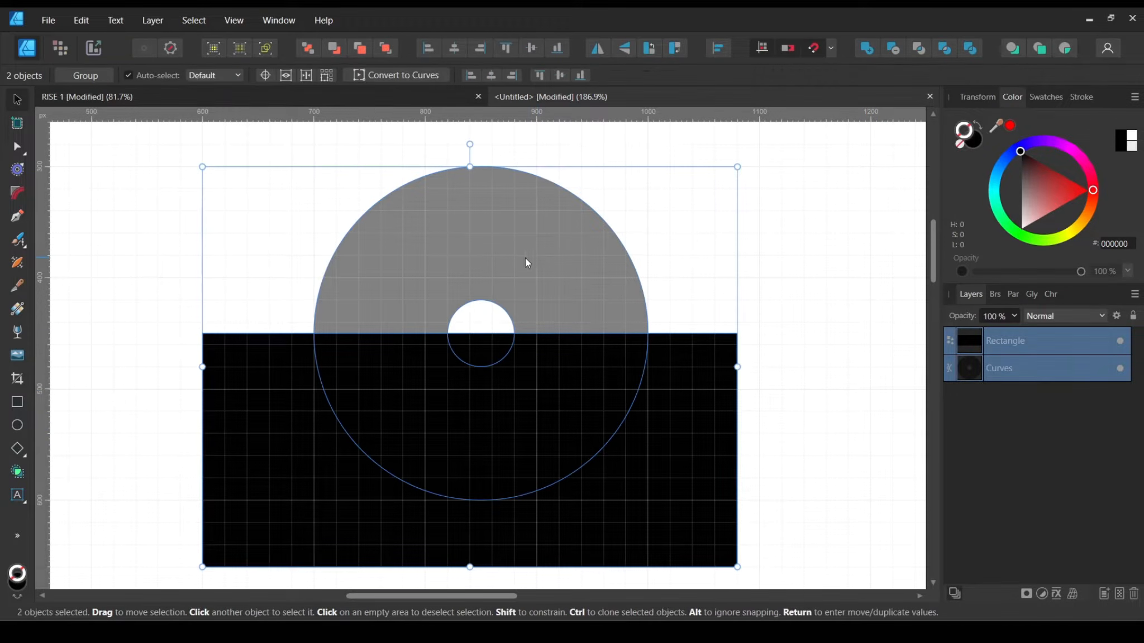
left_click(892, 53)
left_click(774, 225)
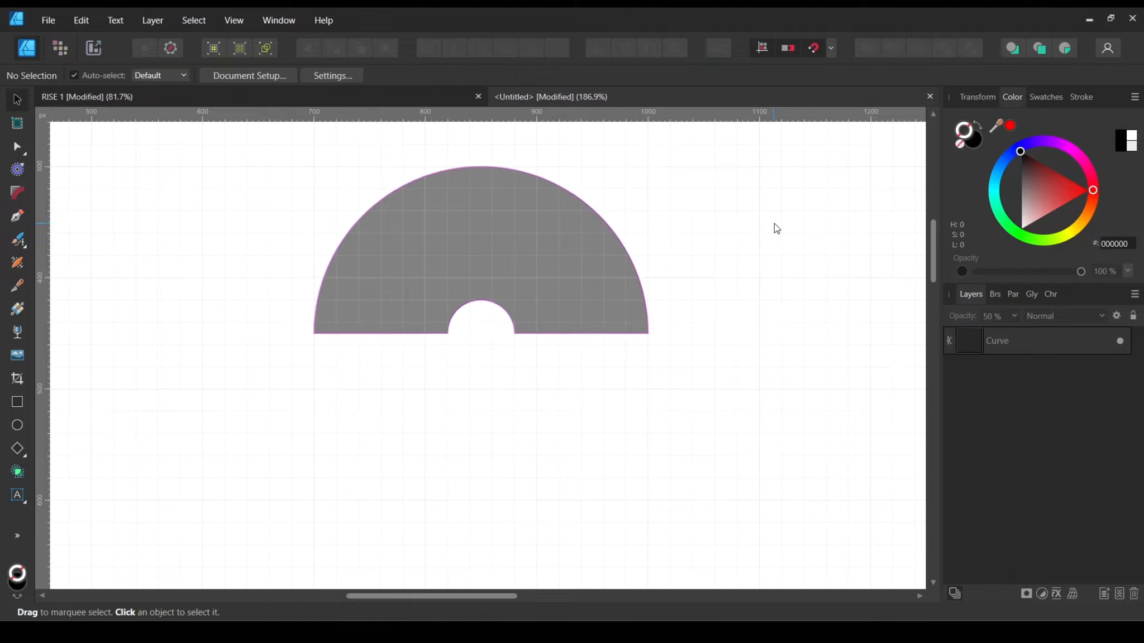
Step: Set the arch's layer opacity to 100% and deselect it
scroll(710, 273, "up", 2)
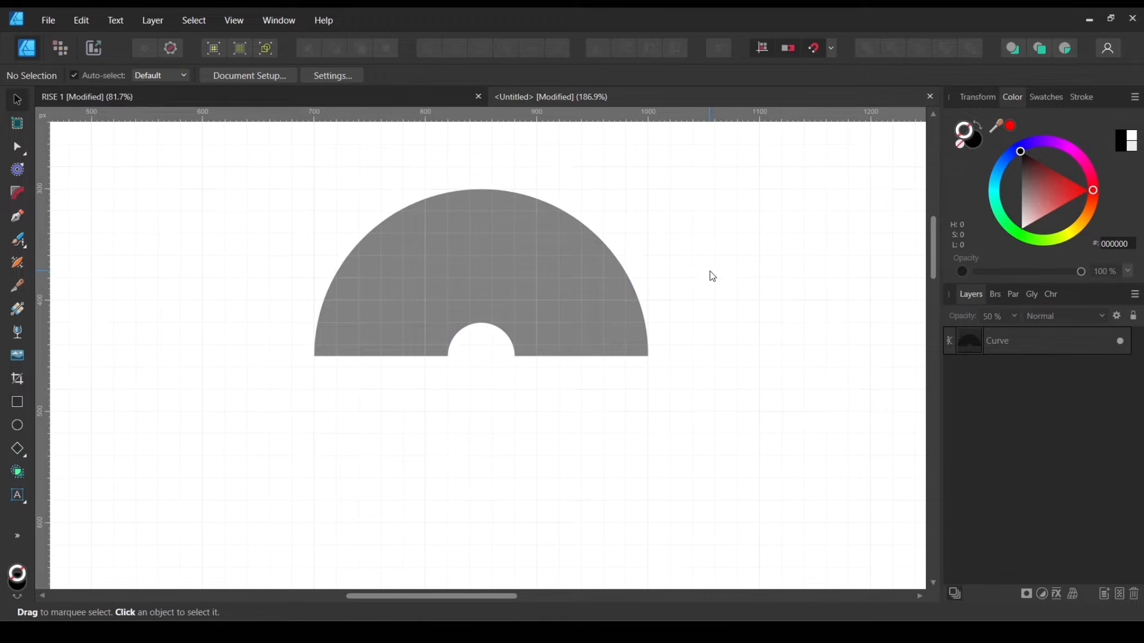
scroll(712, 276, "down", 1)
scroll(712, 275, "down", 1)
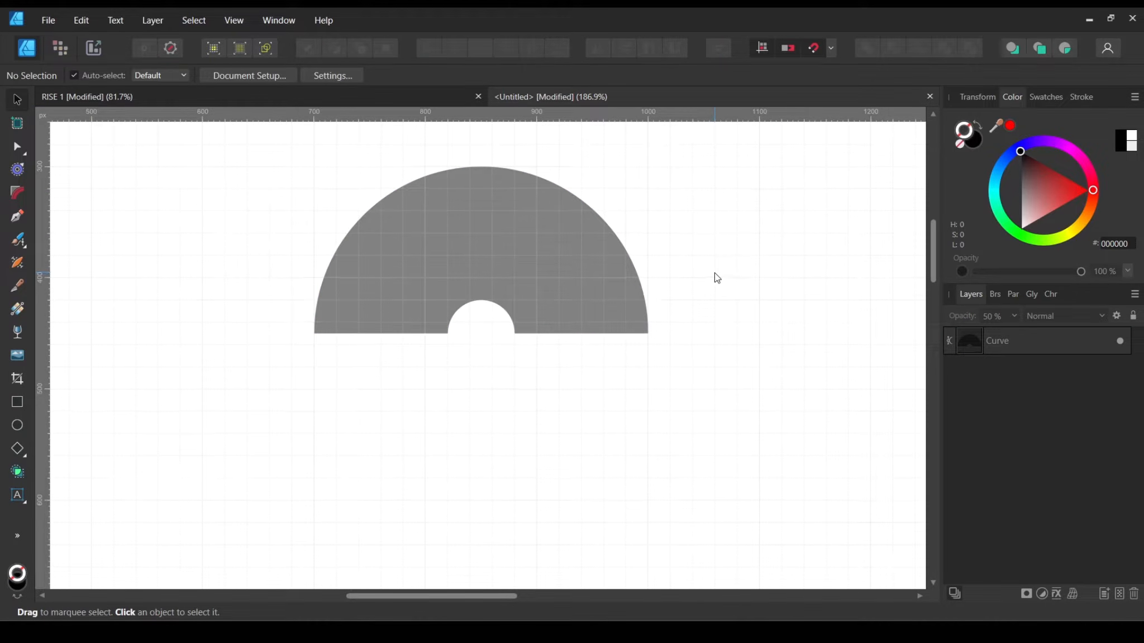
left_click(555, 269)
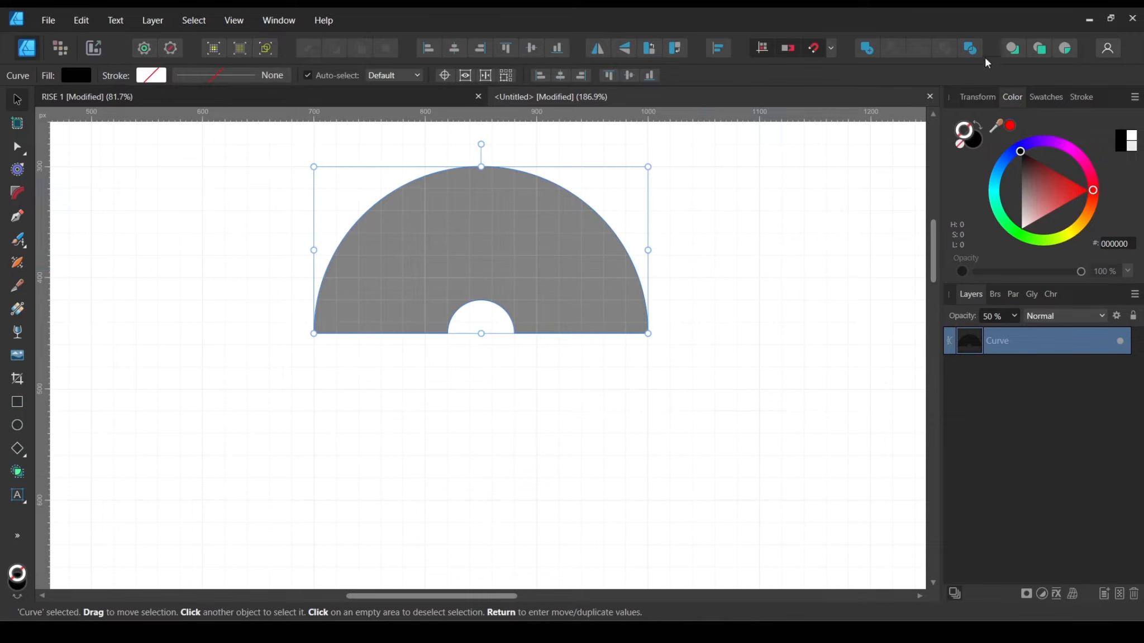
left_click(1014, 316)
left_click_drag(1015, 334, 1100, 336)
left_click(648, 356)
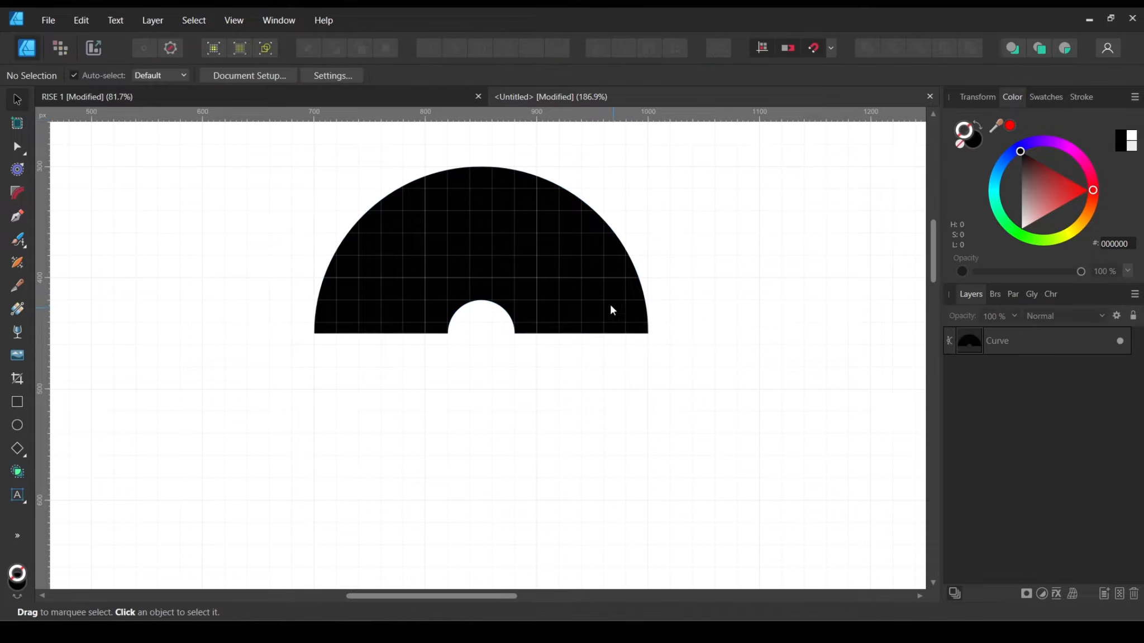
Step: Compare the arch's base with the R's left stem in the RISE 1 document, and return to the untitled document
scroll(598, 270, "up", 1)
scroll(651, 386, "down", 5, "ctrl")
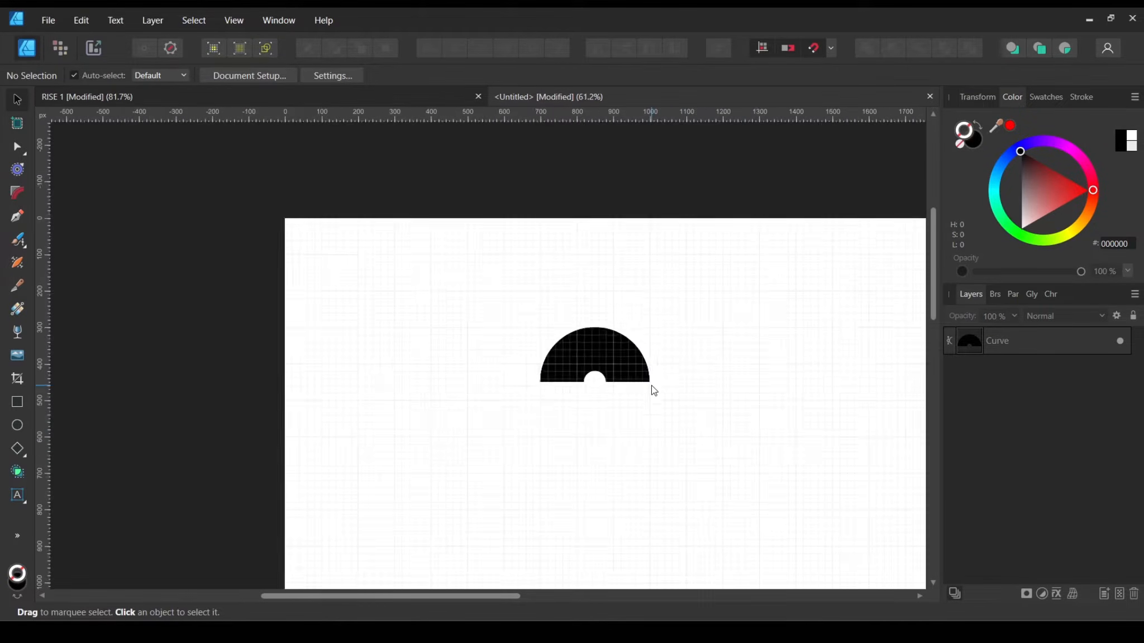
scroll(676, 427, "up", 5, "ctrl")
left_click_drag(581, 414, 549, 365)
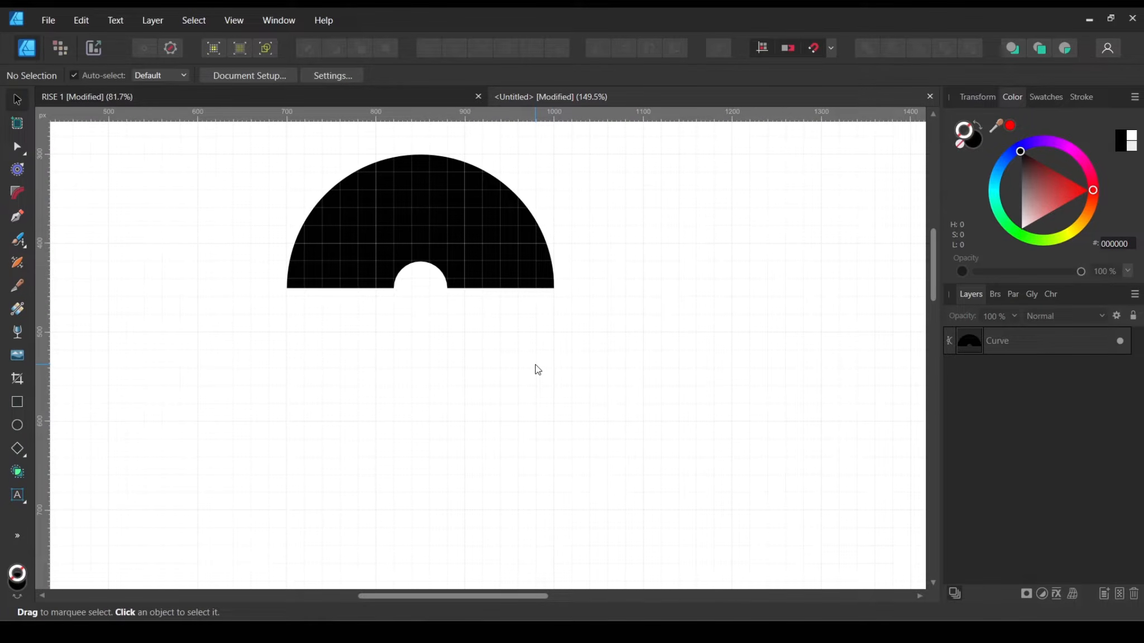
scroll(291, 294, "up", 4, "ctrl")
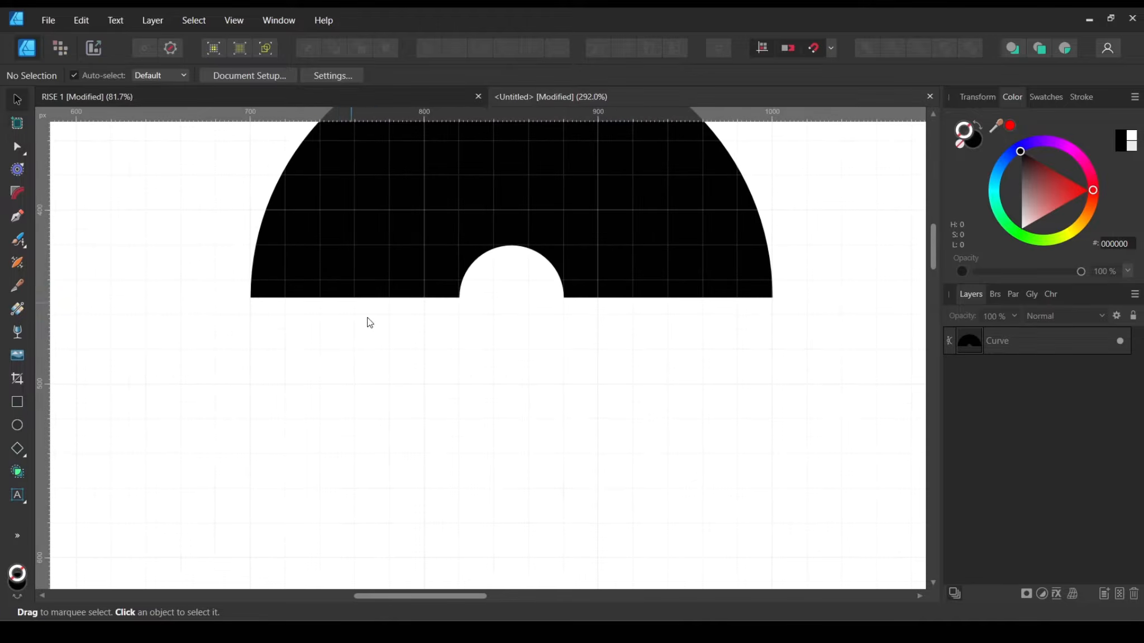
left_click_drag(368, 322, 388, 281)
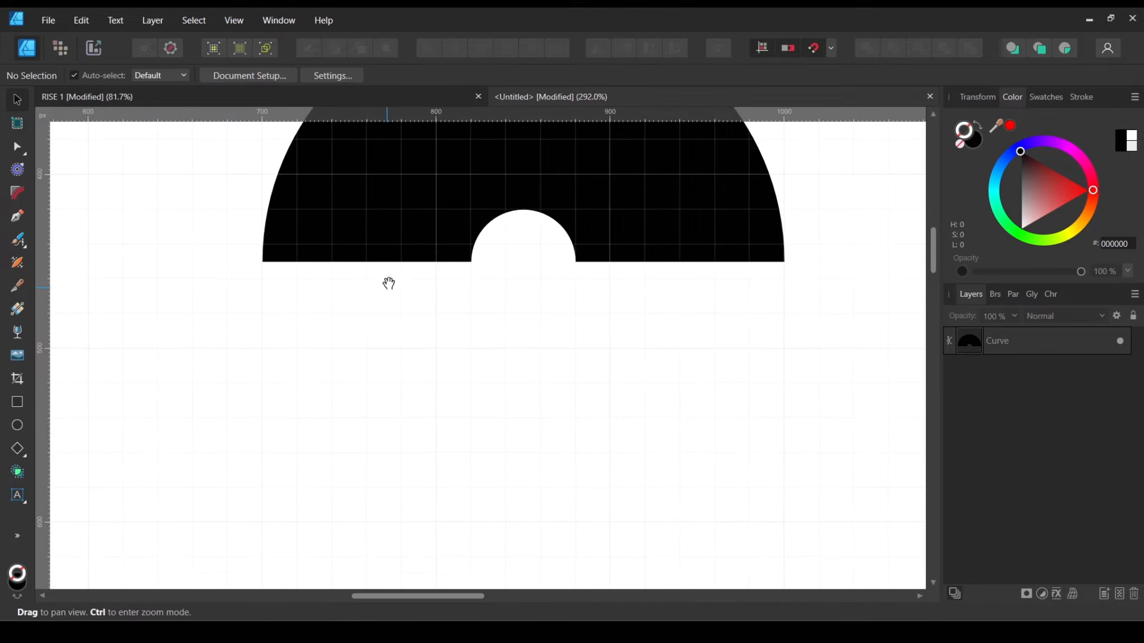
left_click(253, 97)
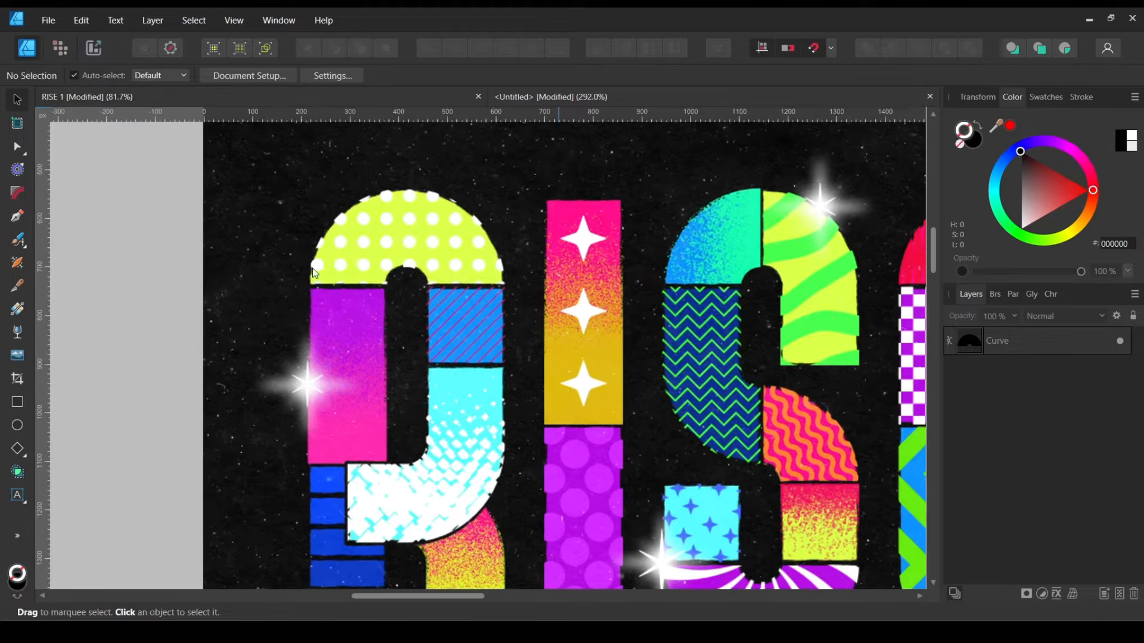
left_click_drag(312, 268, 367, 225)
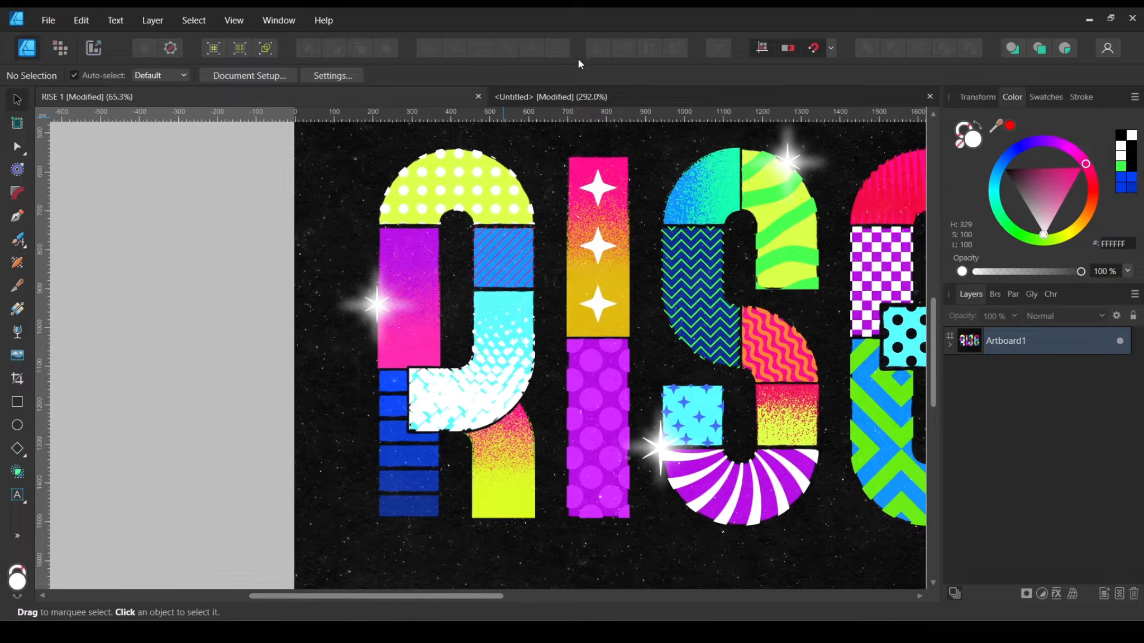
left_click(582, 96)
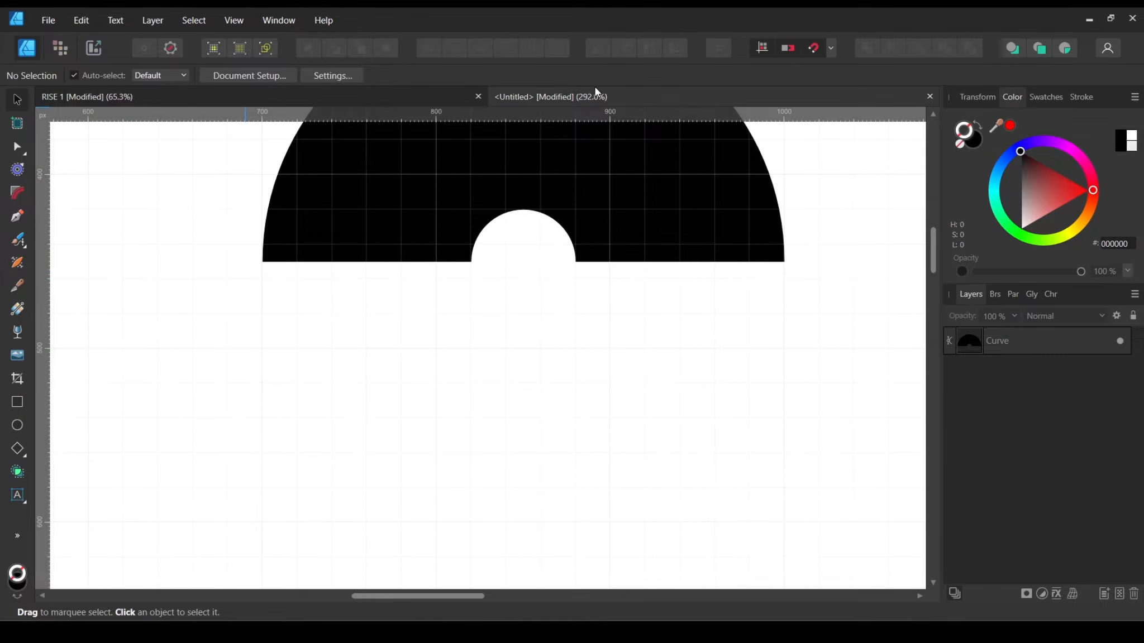
Step: Draw a 120 by 150 px rectangle directly below the arch's left foot as the start of the R's stem, and deselect it
left_click(19, 403)
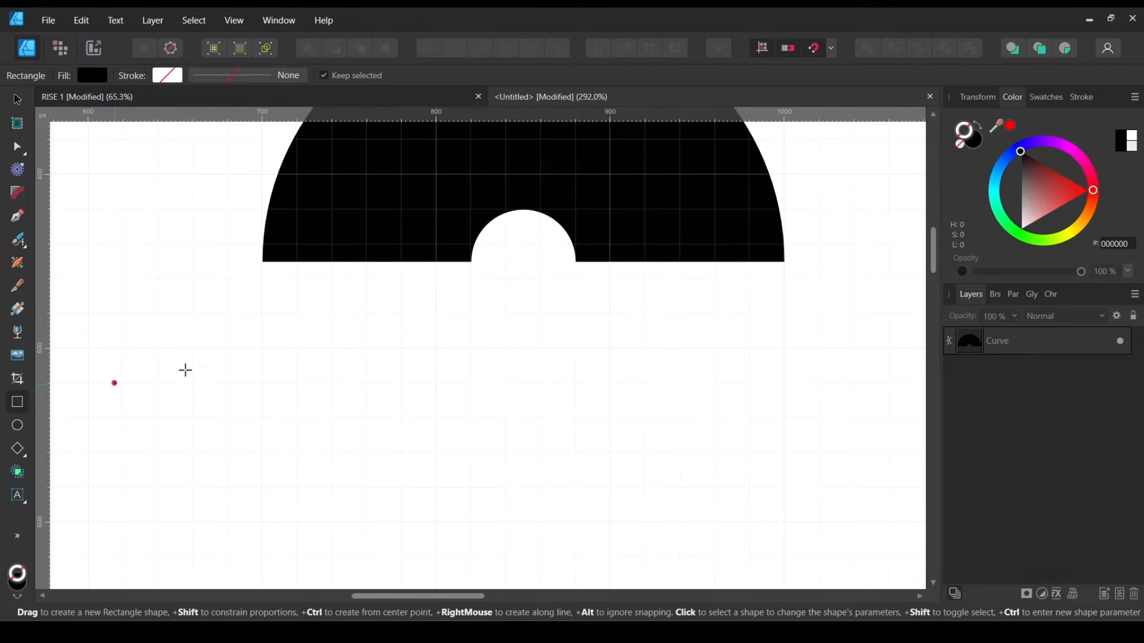
scroll(380, 250, "down", 1)
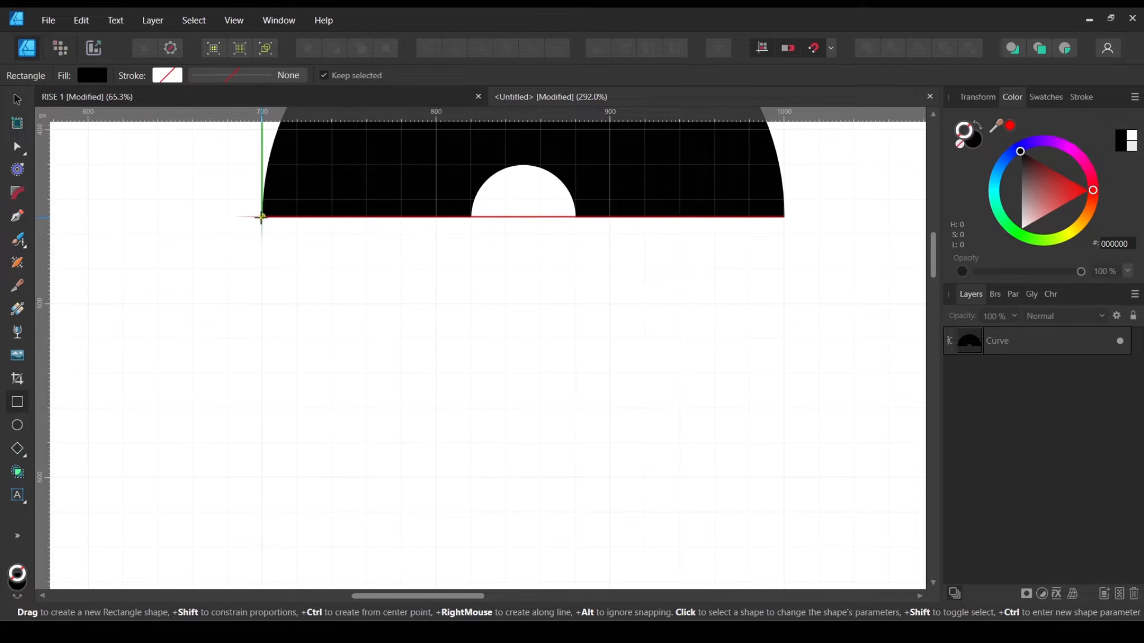
left_click_drag(262, 217, 472, 477)
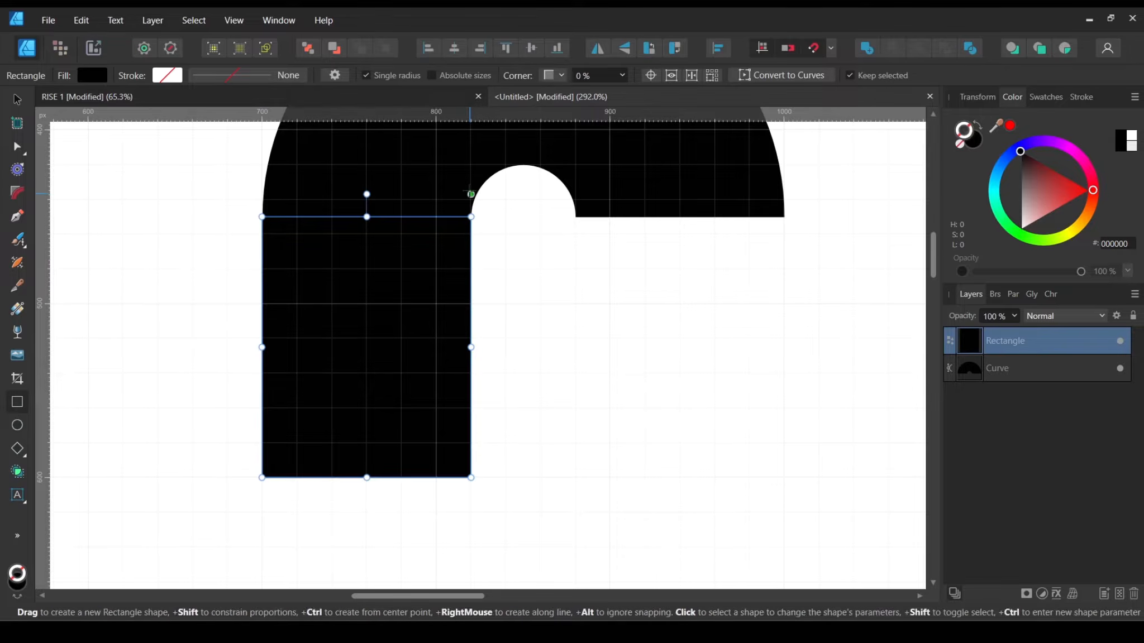
left_click(521, 266)
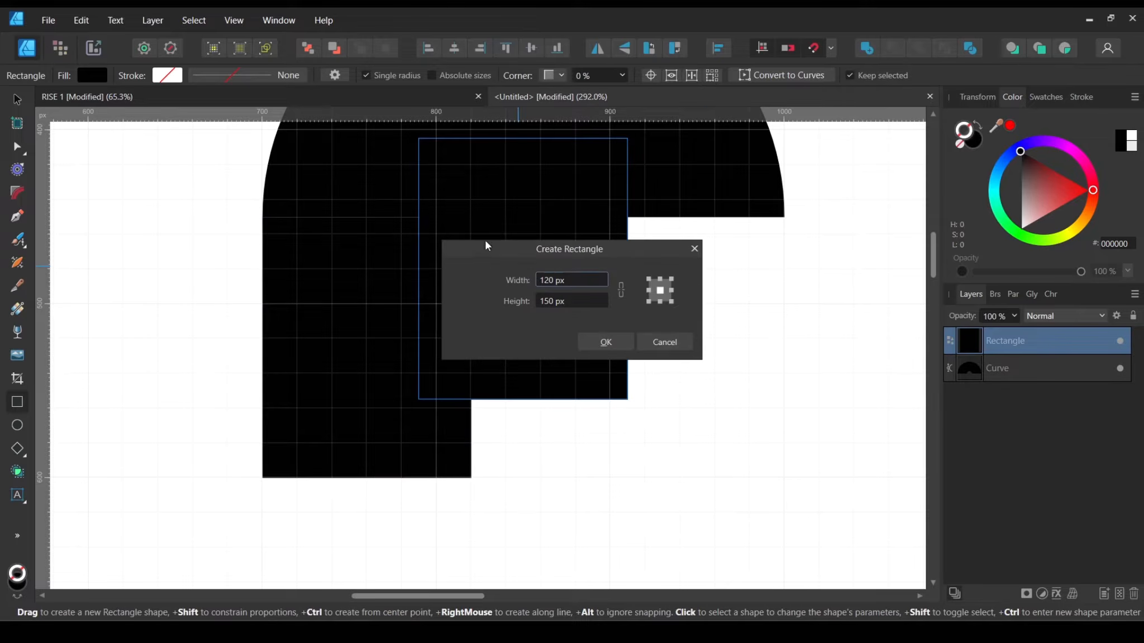
left_click(671, 344)
key("v")
key("ctrl+d")
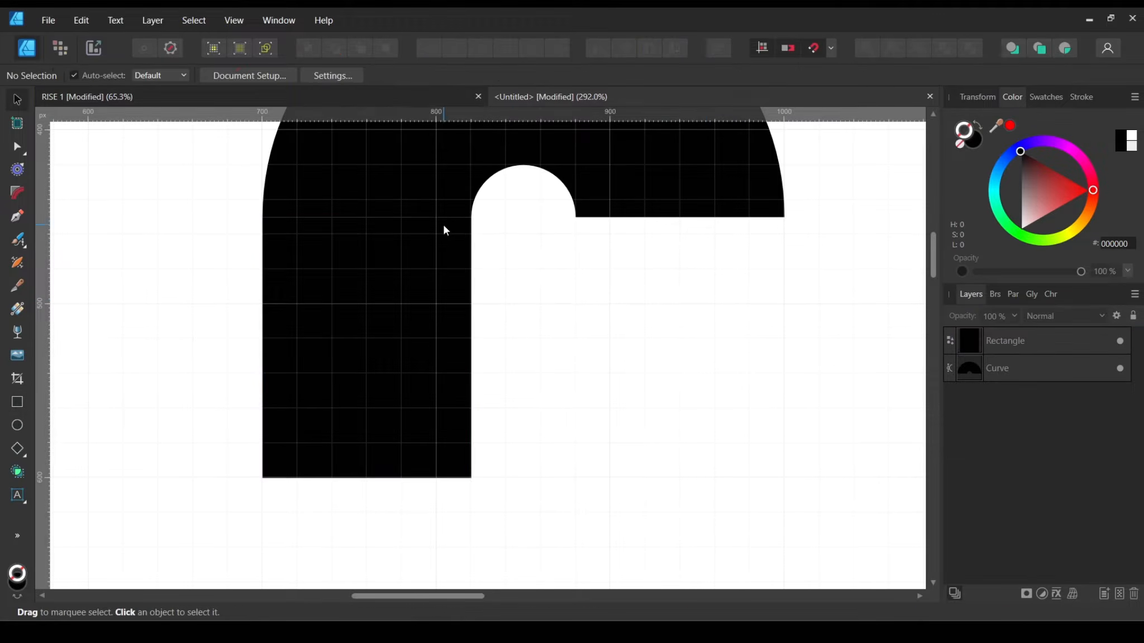
Step: Examine the join between the arch and the left stem up close and the overall shape on the canvas
scroll(444, 224, "up", 8)
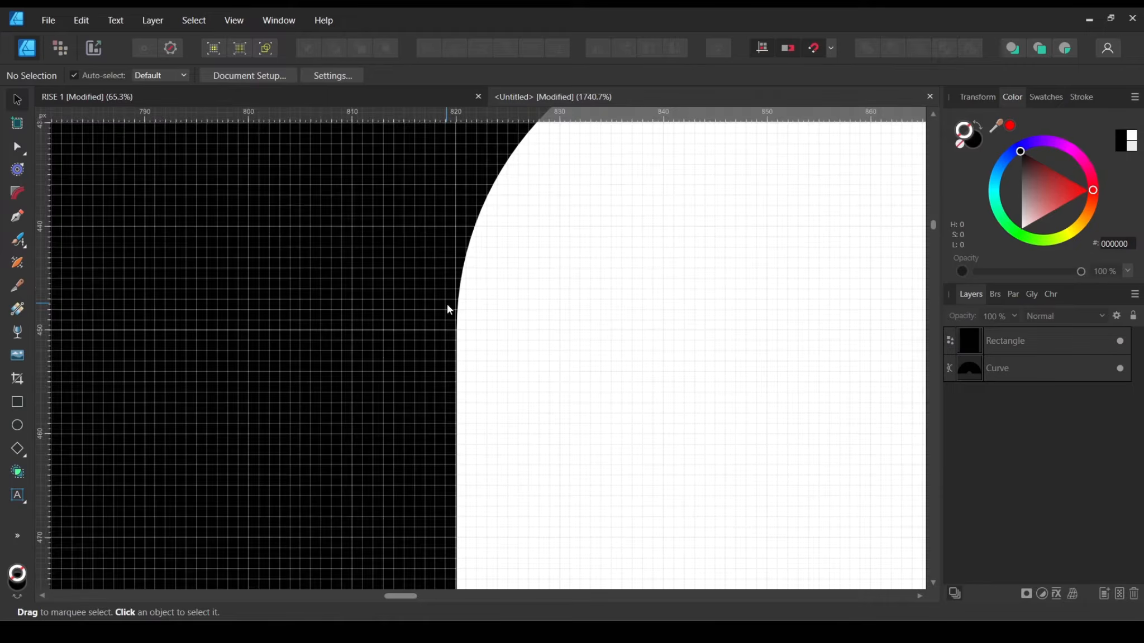
scroll(457, 332, "down", 10)
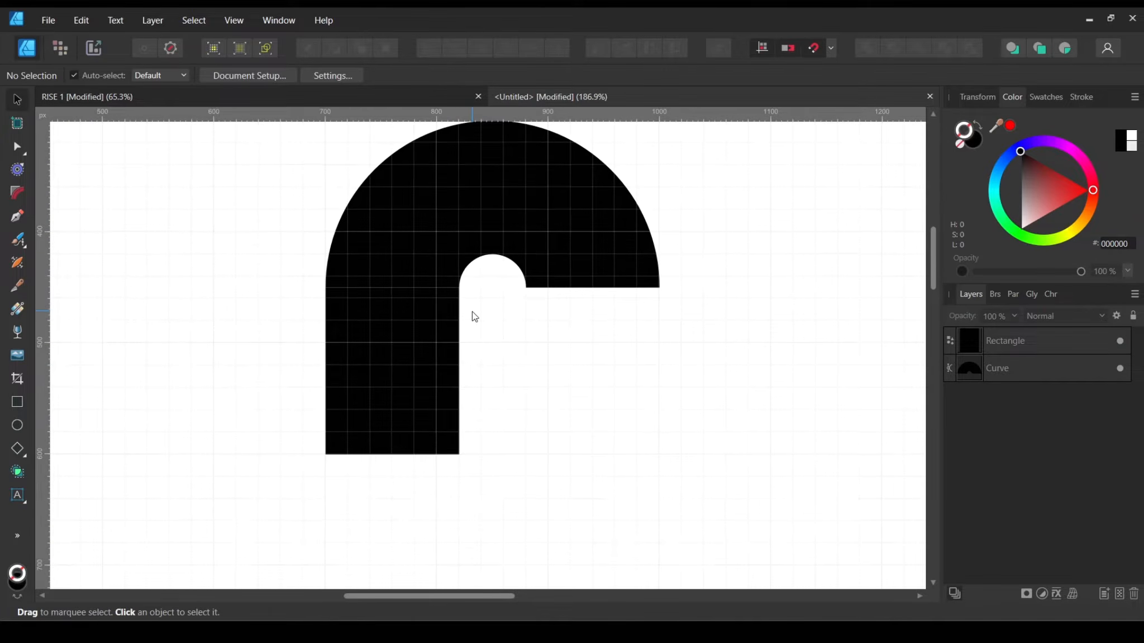
scroll(488, 312, "up", 2)
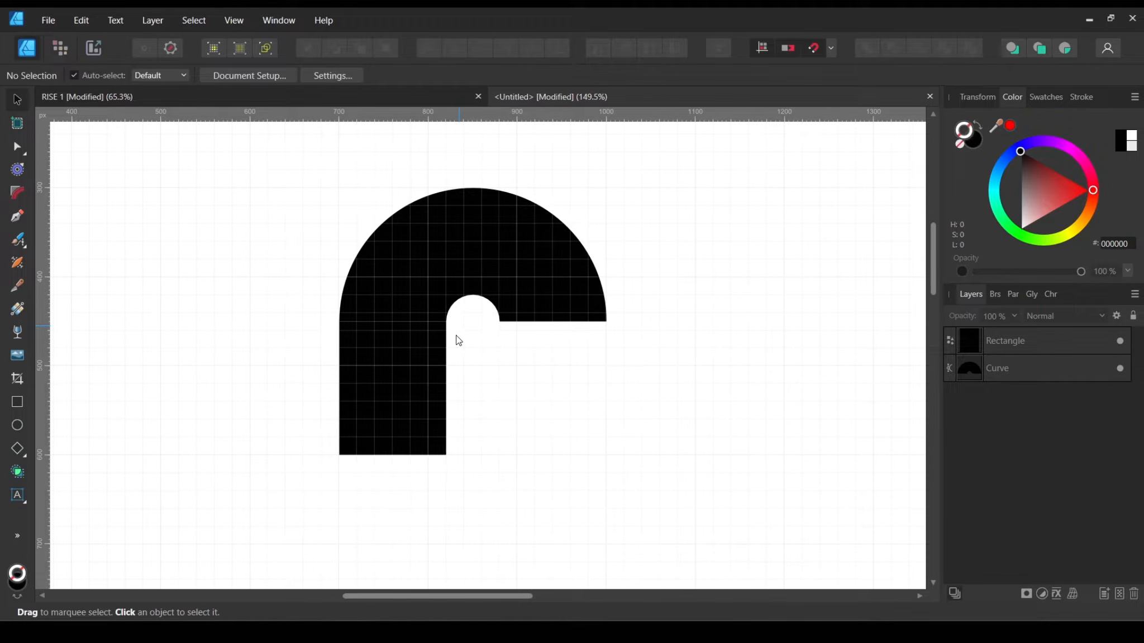
scroll(456, 338, "up", 2)
scroll(474, 318, "down", 4)
scroll(490, 304, "up", 2)
scroll(491, 303, "up", 3)
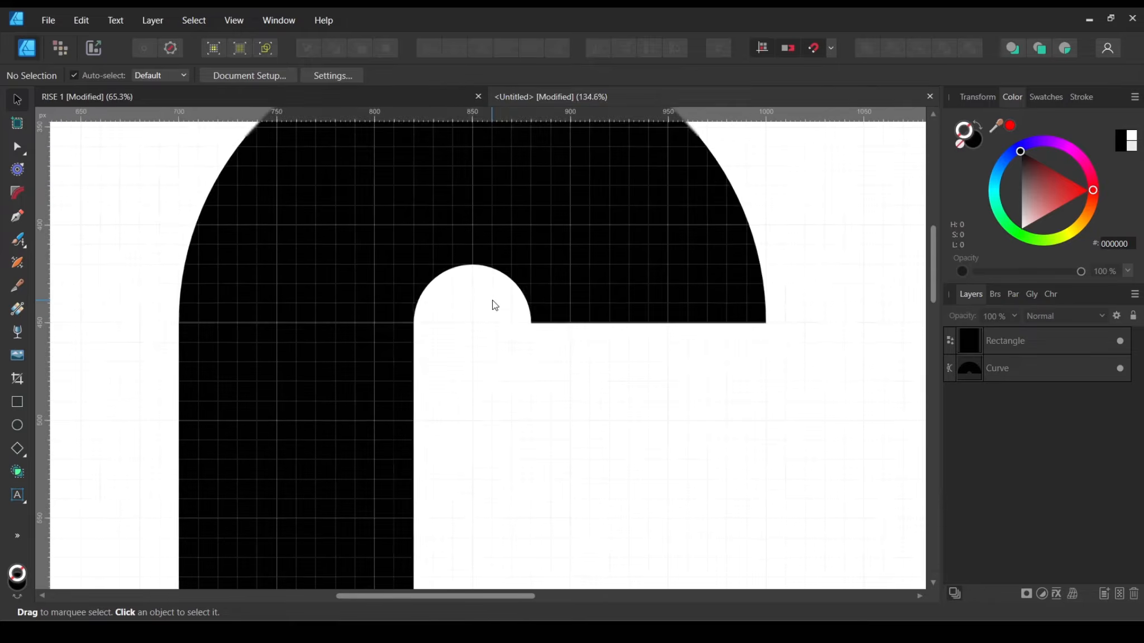
scroll(492, 304, "down", 5)
scroll(494, 304, "up", 3)
scroll(494, 304, "down", 4)
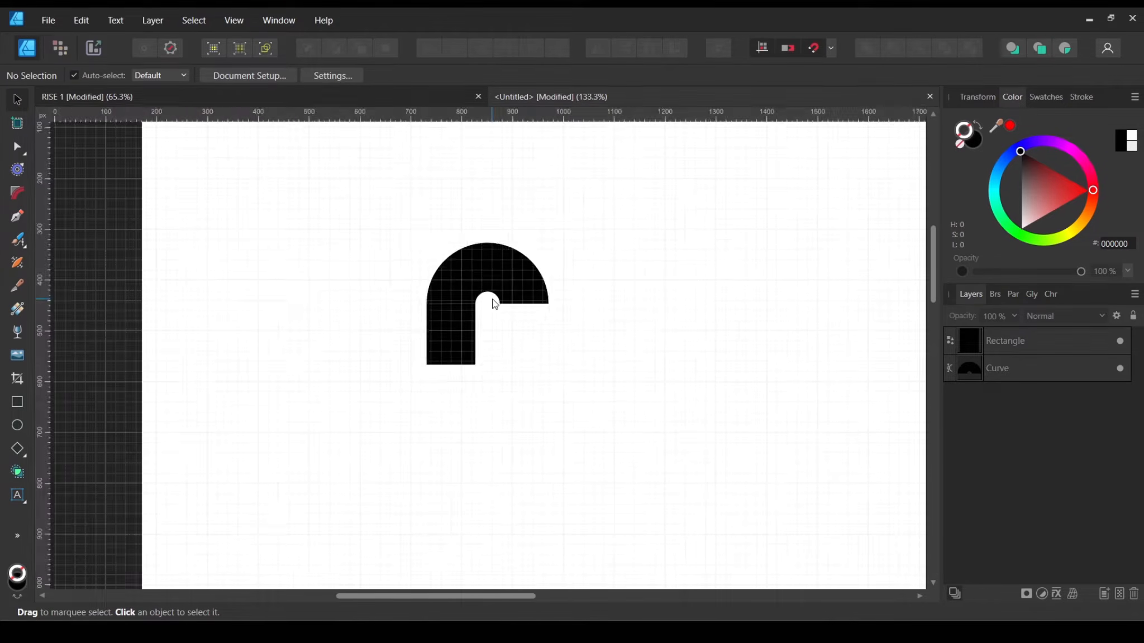
scroll(494, 304, "up", 5)
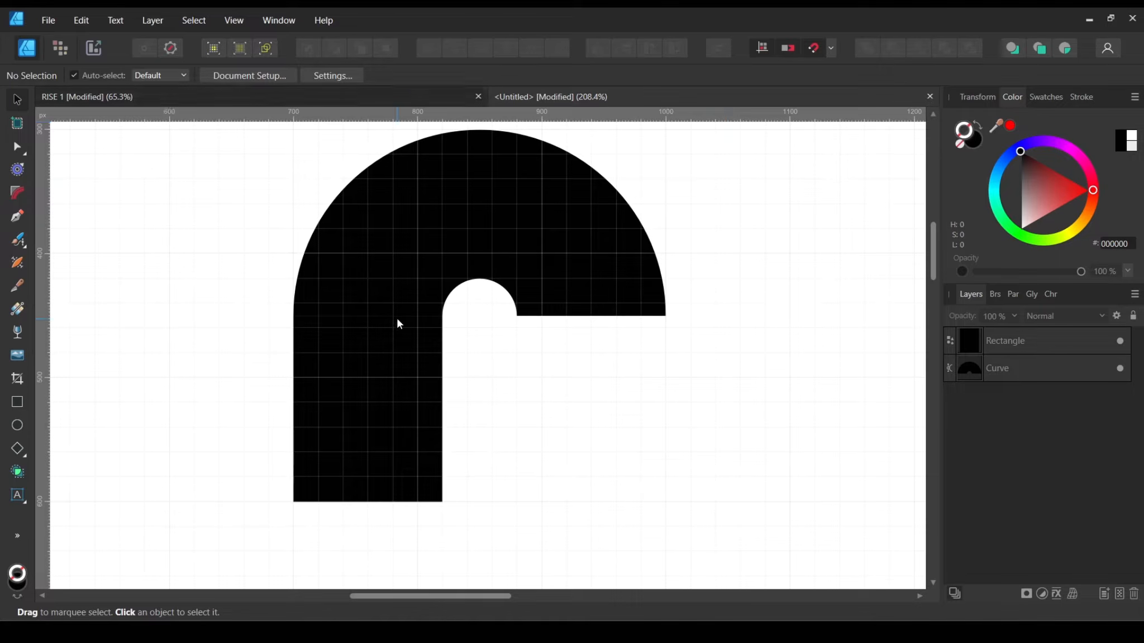
key("space")
left_click_drag(408, 314, 376, 317)
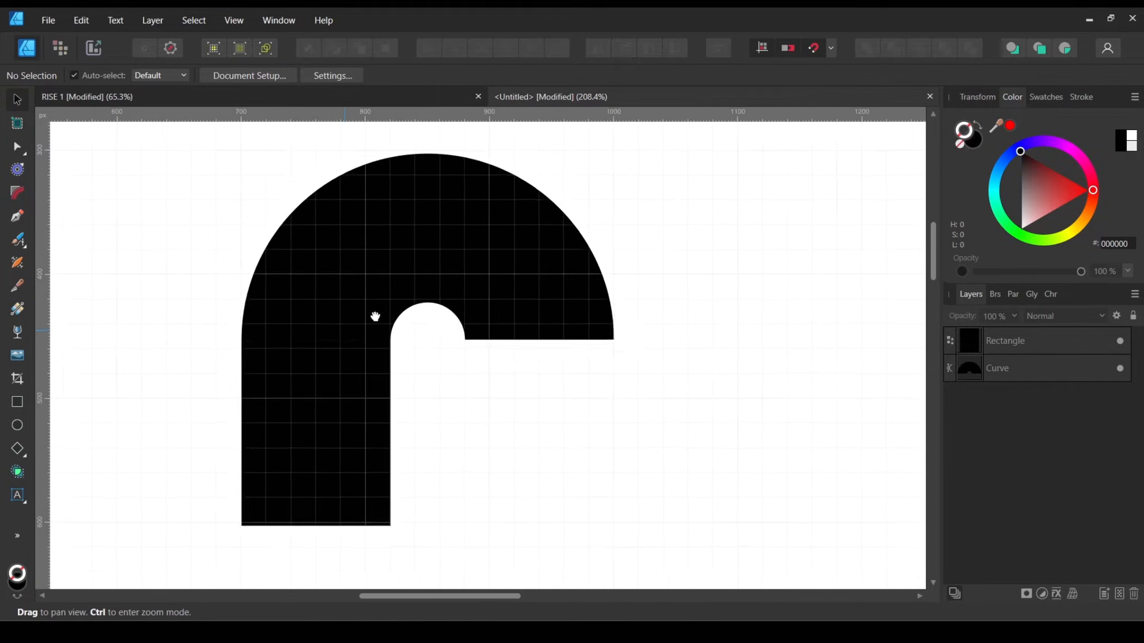
scroll(402, 306, "down", 8)
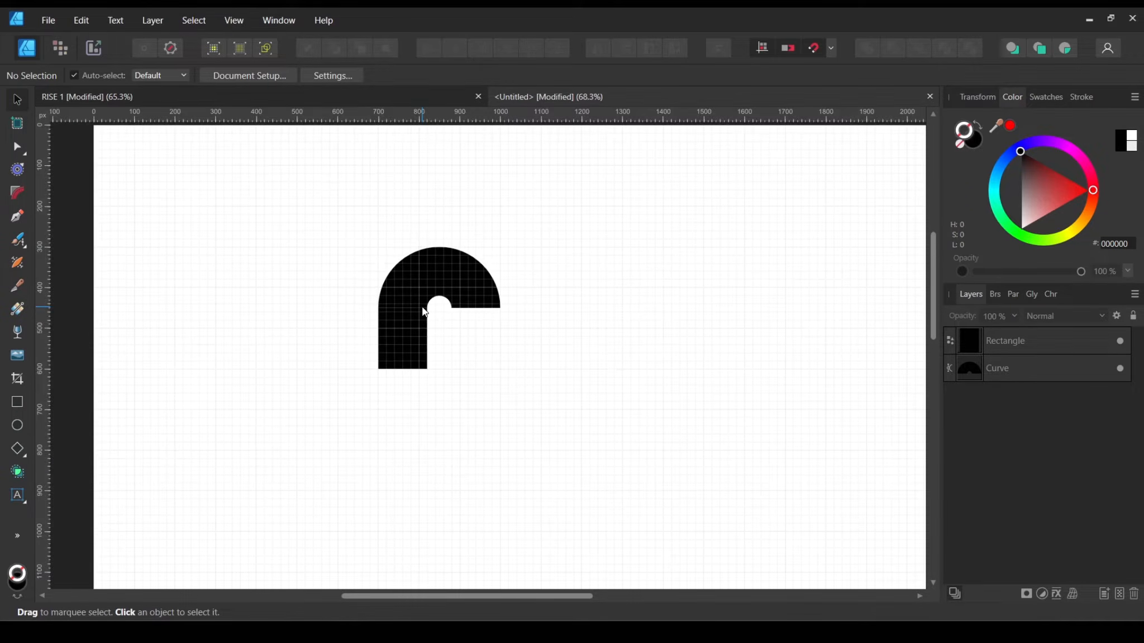
scroll(423, 311, "up", 5)
key("space")
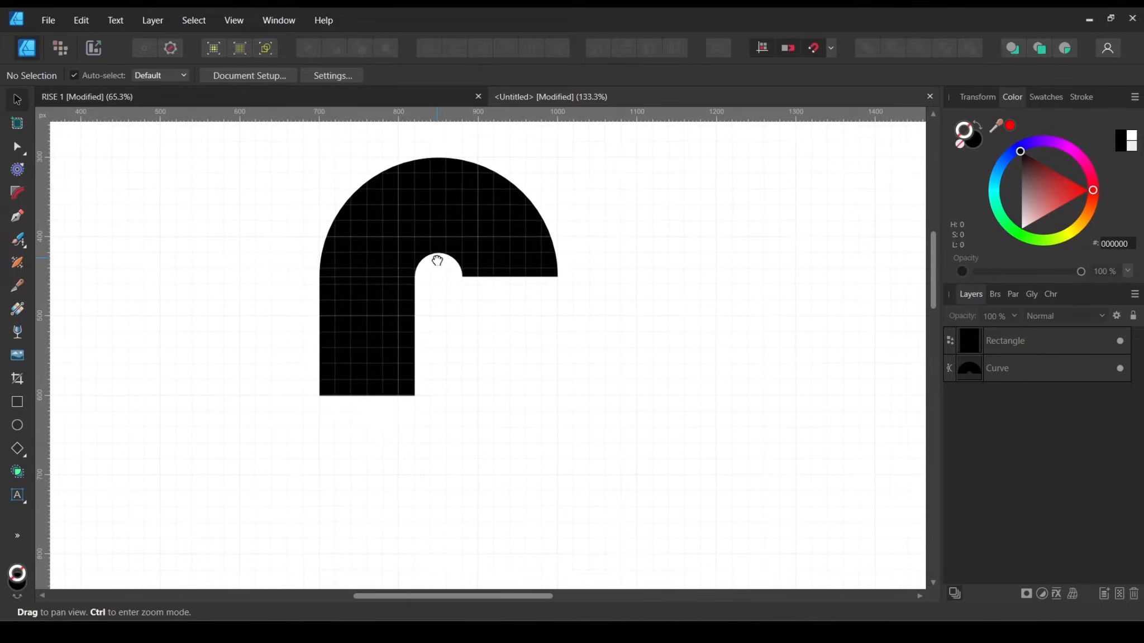
left_click_drag(437, 260, 447, 260)
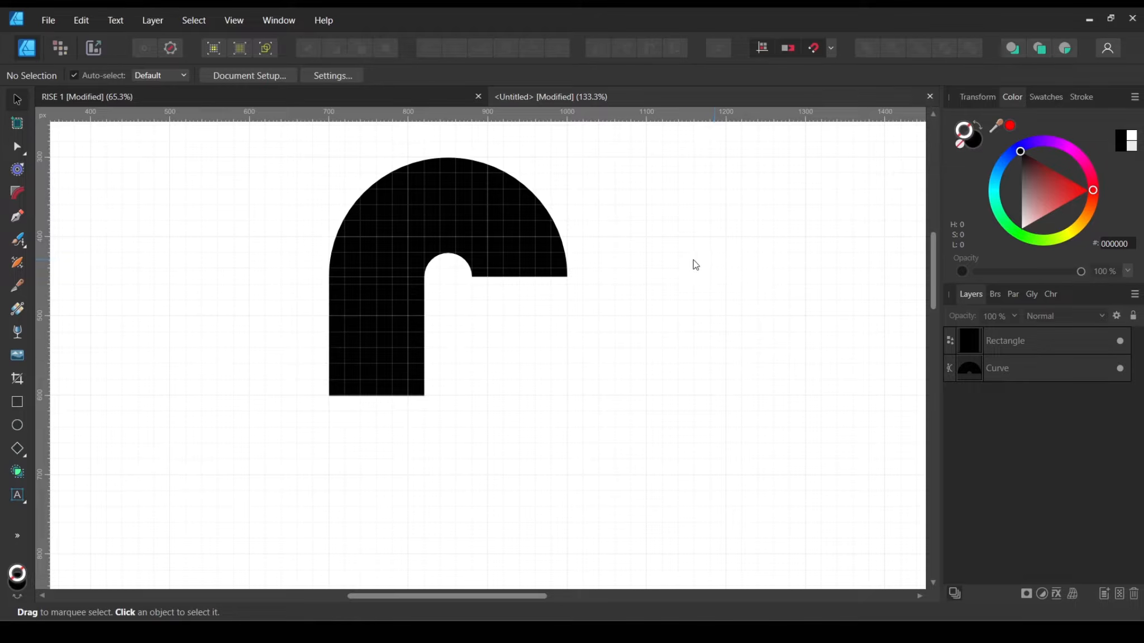
Step: Compare the partial letter with the finished R in the RISE 1 document, and return to the untitled document
left_click(259, 95)
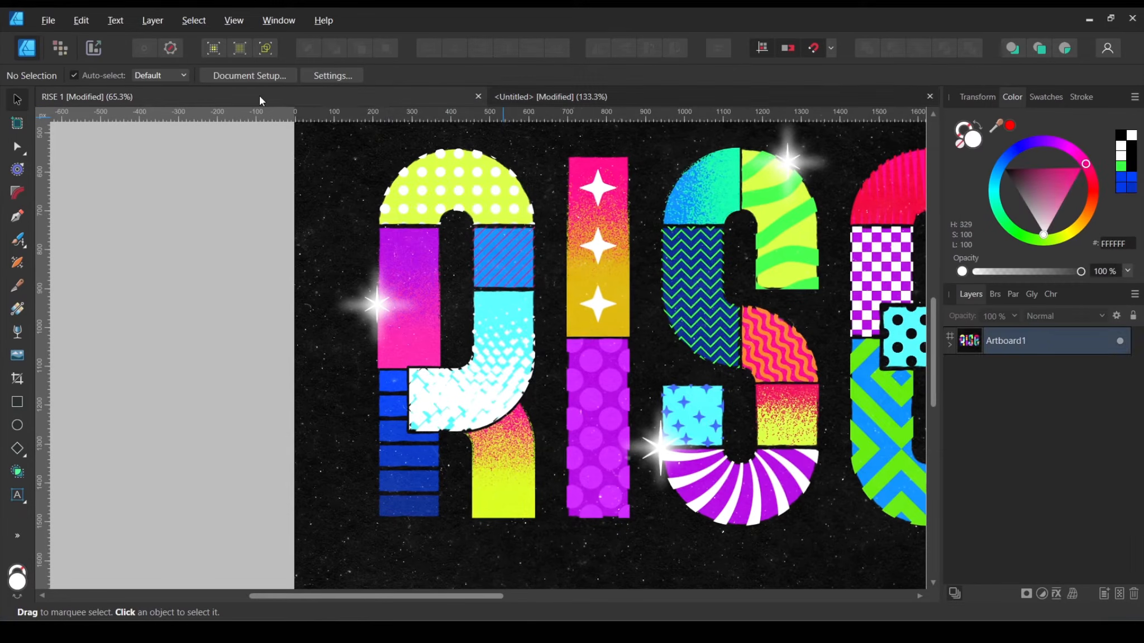
left_click(590, 93)
left_click(416, 95)
left_click(547, 92)
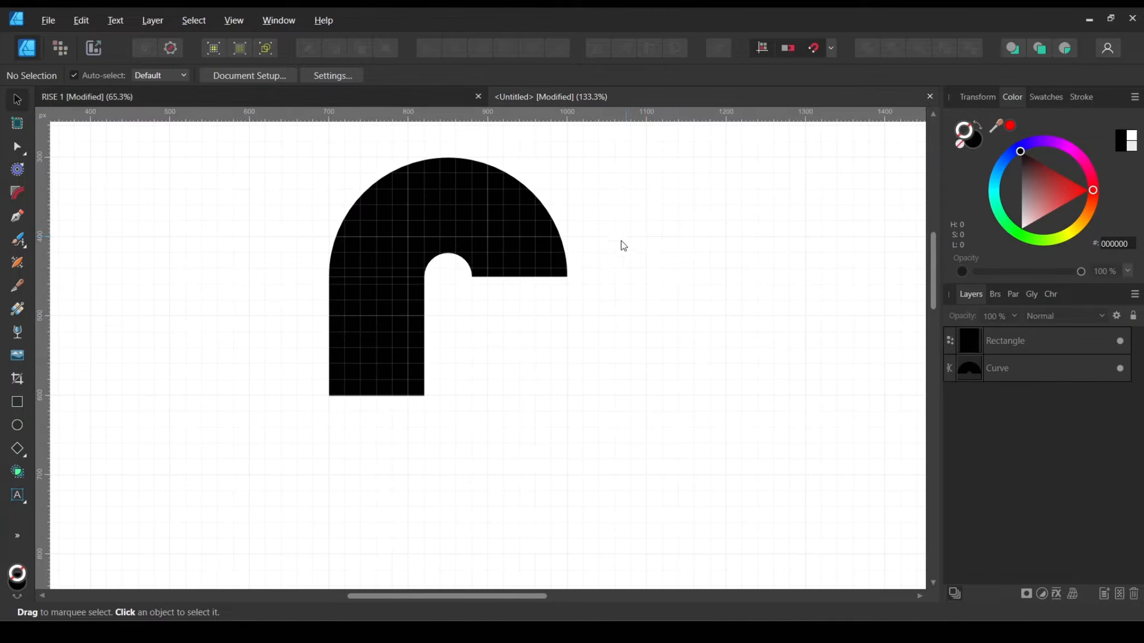
Step: Duplicate the arch and move the copy to the empty area below and to the right of the R
left_click(498, 242)
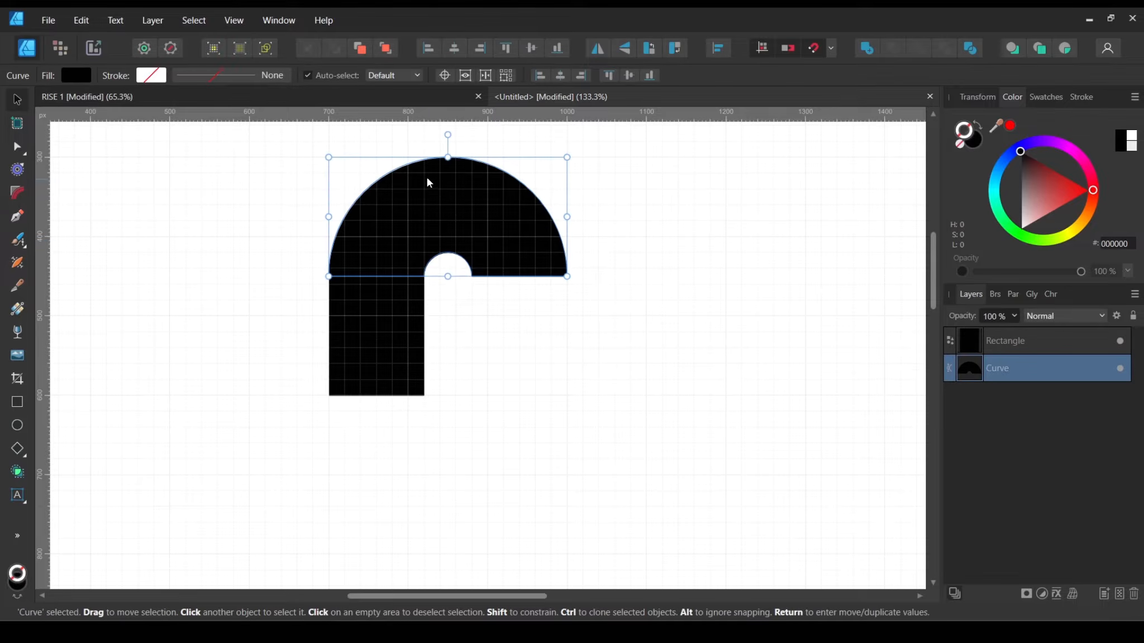
right_click(455, 201)
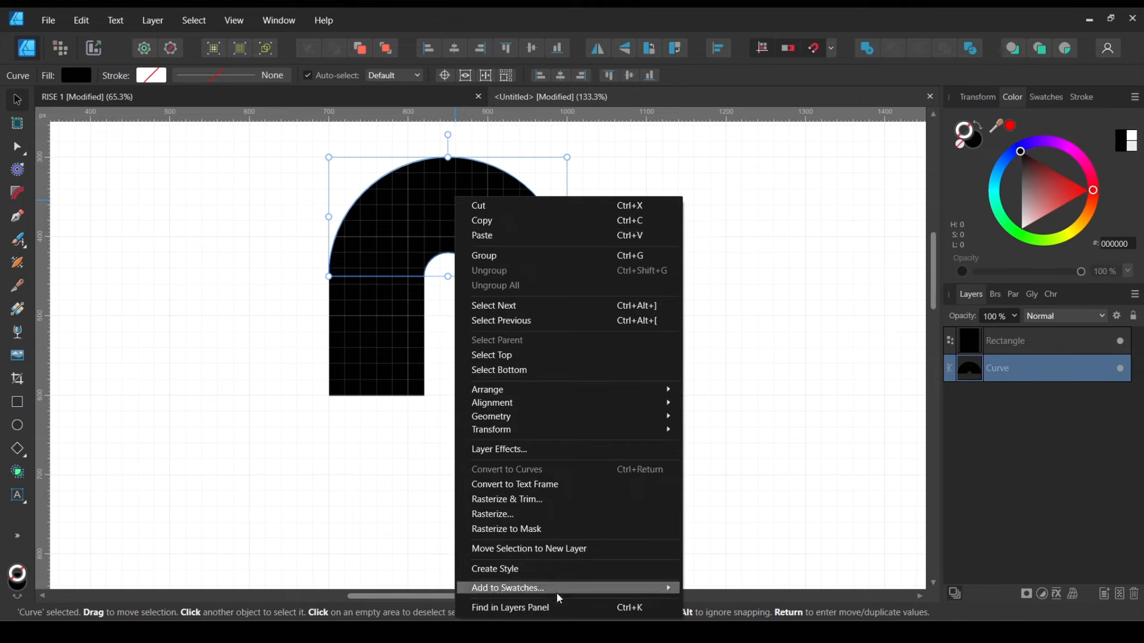
left_click(804, 258)
left_click(497, 230)
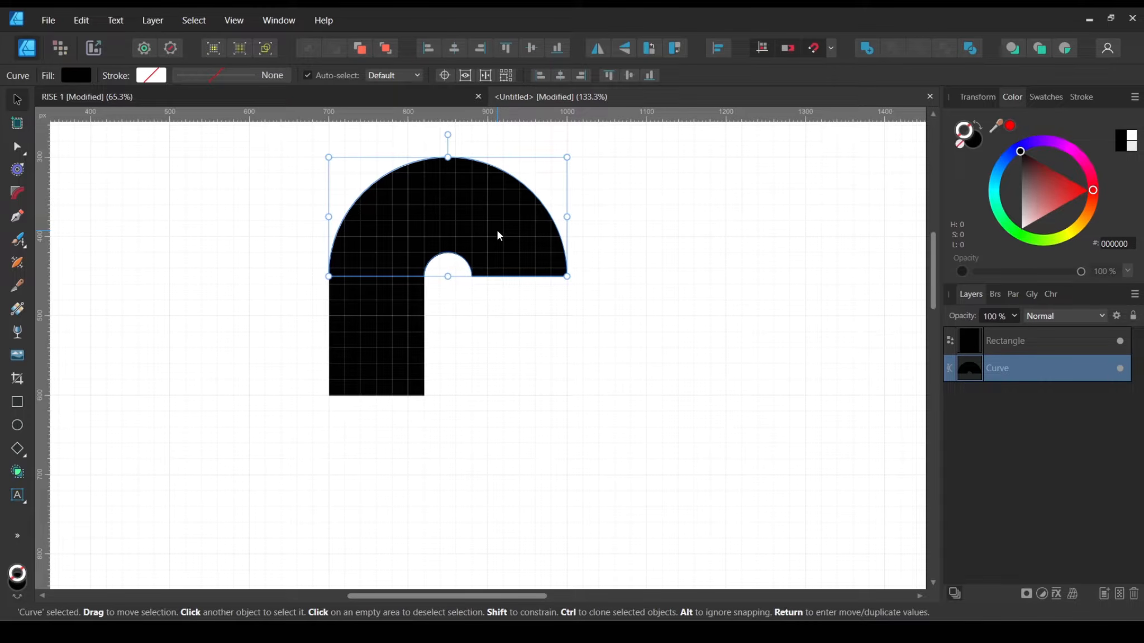
key("ctrl+j")
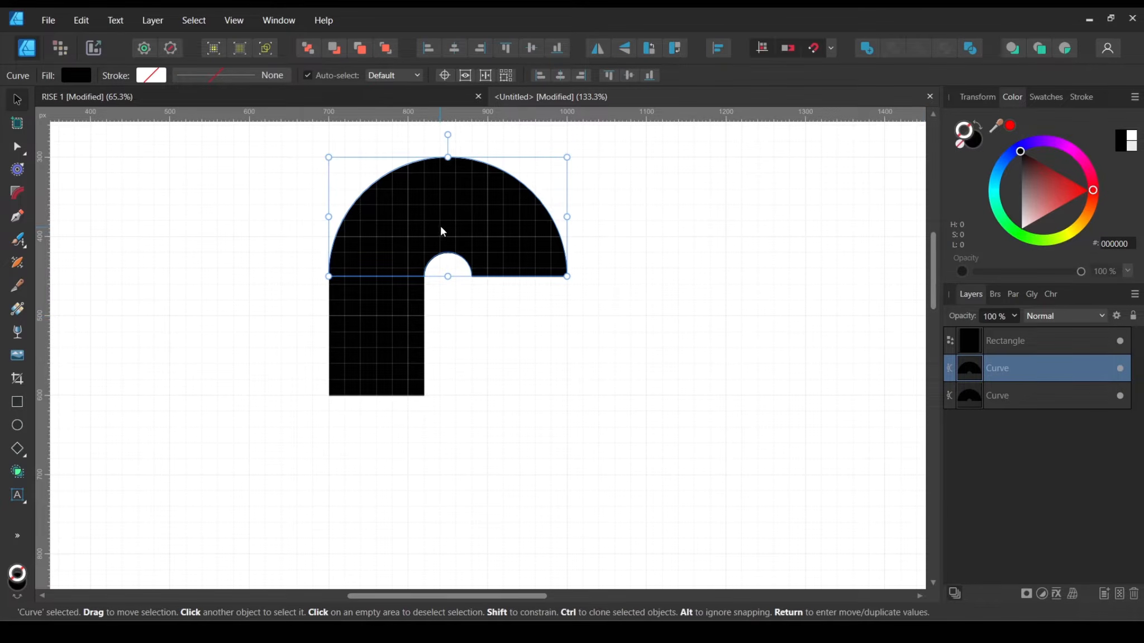
left_click_drag(441, 231, 685, 433)
Step: Draw a rectangle covering the left half of the copied arch, subtract it to leave a quarter ring, and deselect the result
scroll(700, 477, "up", 3)
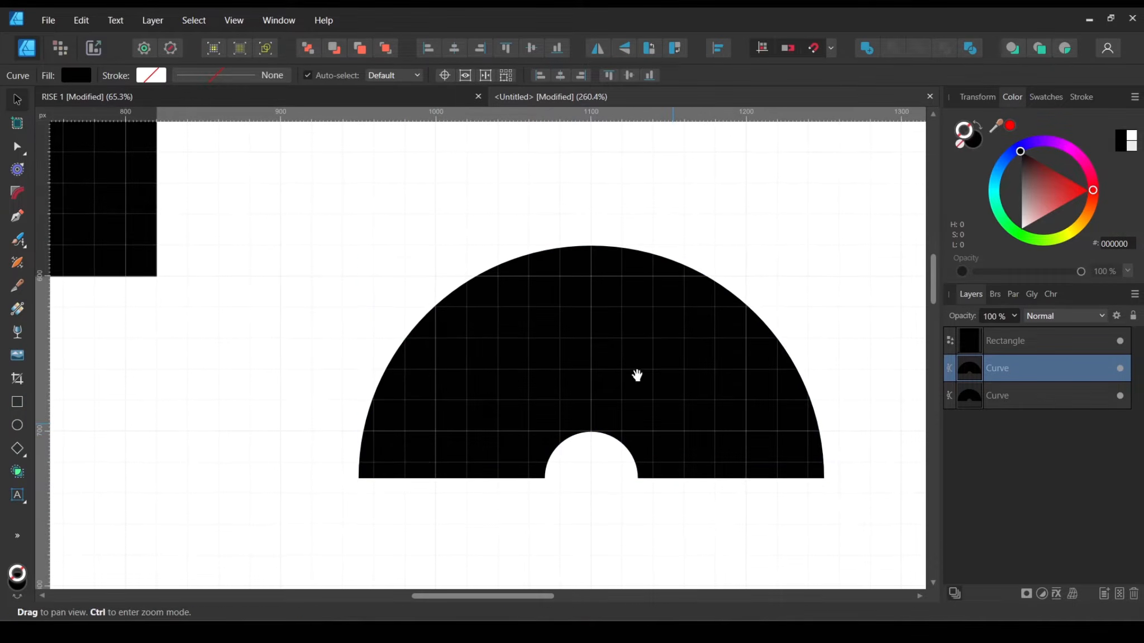
mouse_move(607, 290)
left_mouse_down()
mouse_move(607, 304)
mouse_move(611, 283)
left_mouse_up()
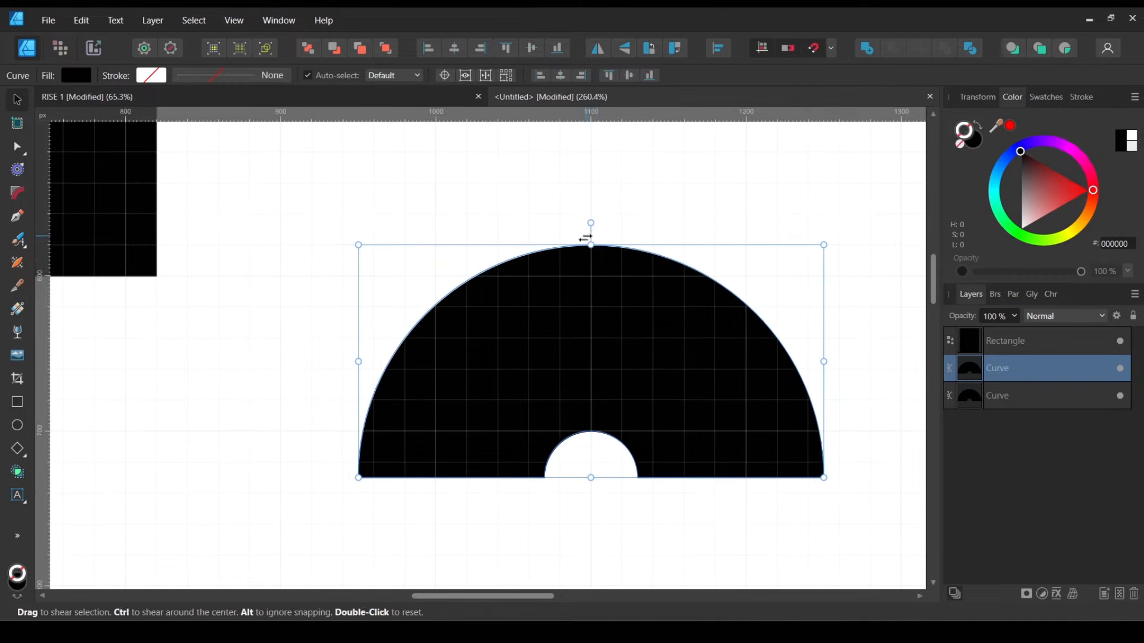
left_click(17, 403)
left_click_drag(257, 570, 591, 214)
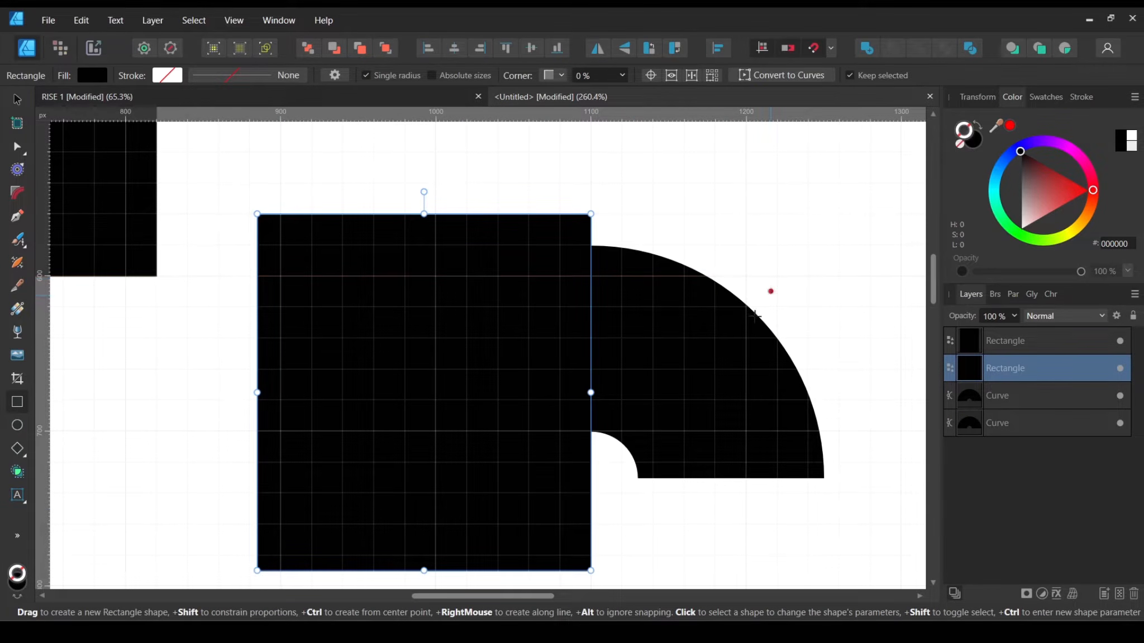
left_click(715, 348, "shift")
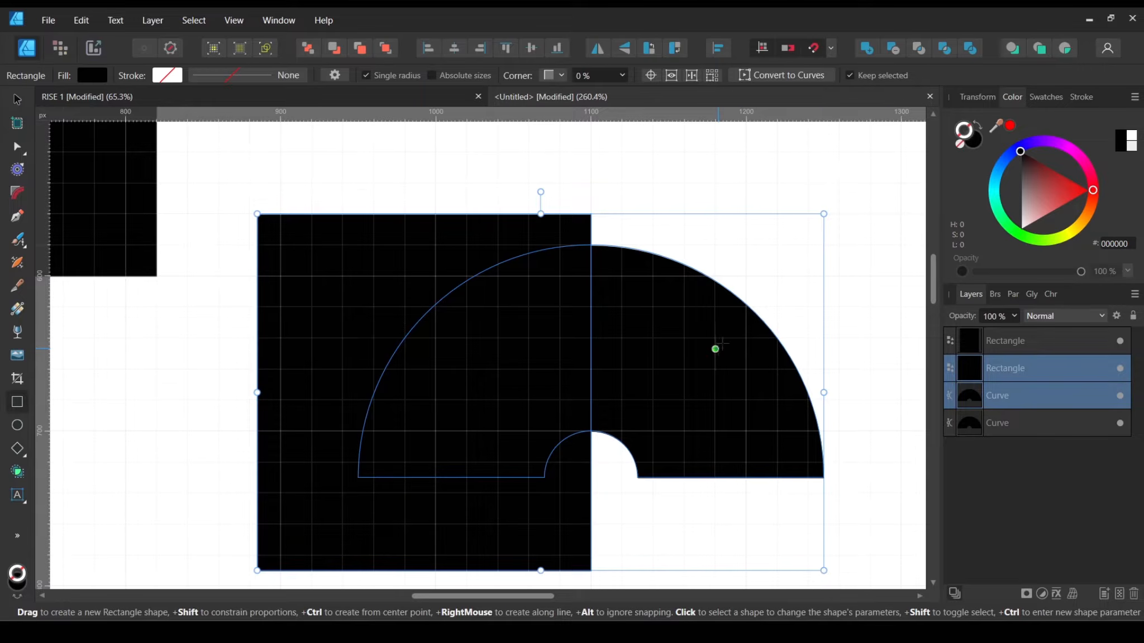
left_click(894, 50)
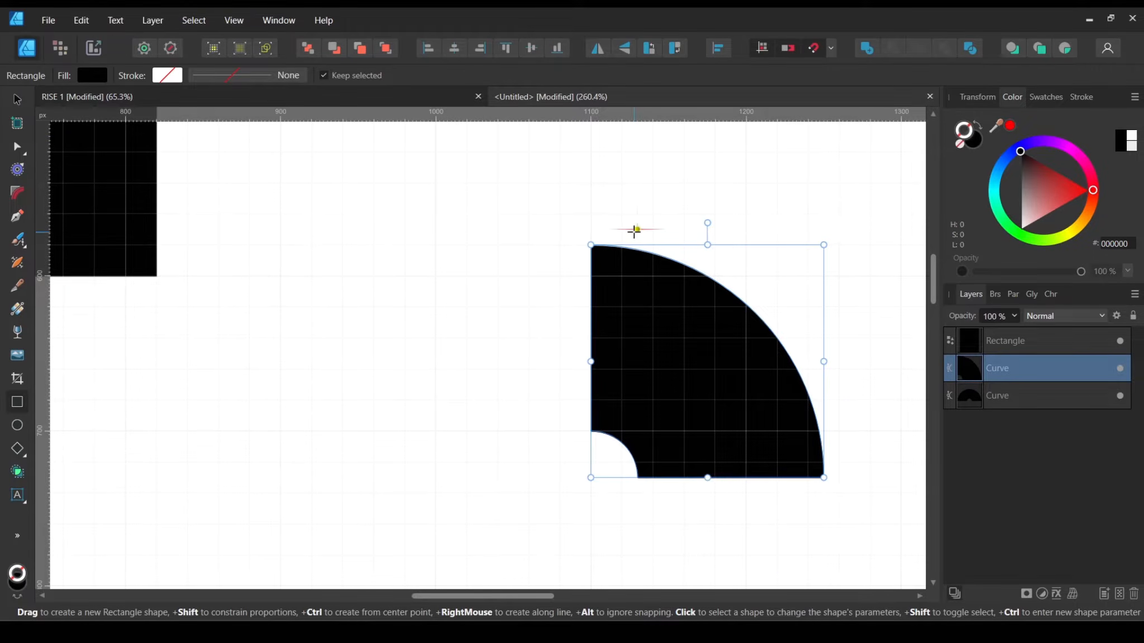
key("ctrl+0")
key("v")
left_click(748, 213)
Step: Move the quarter ring below the arch's right foot and rotate it 90 degrees clockwise
scroll(569, 282, "up", 2)
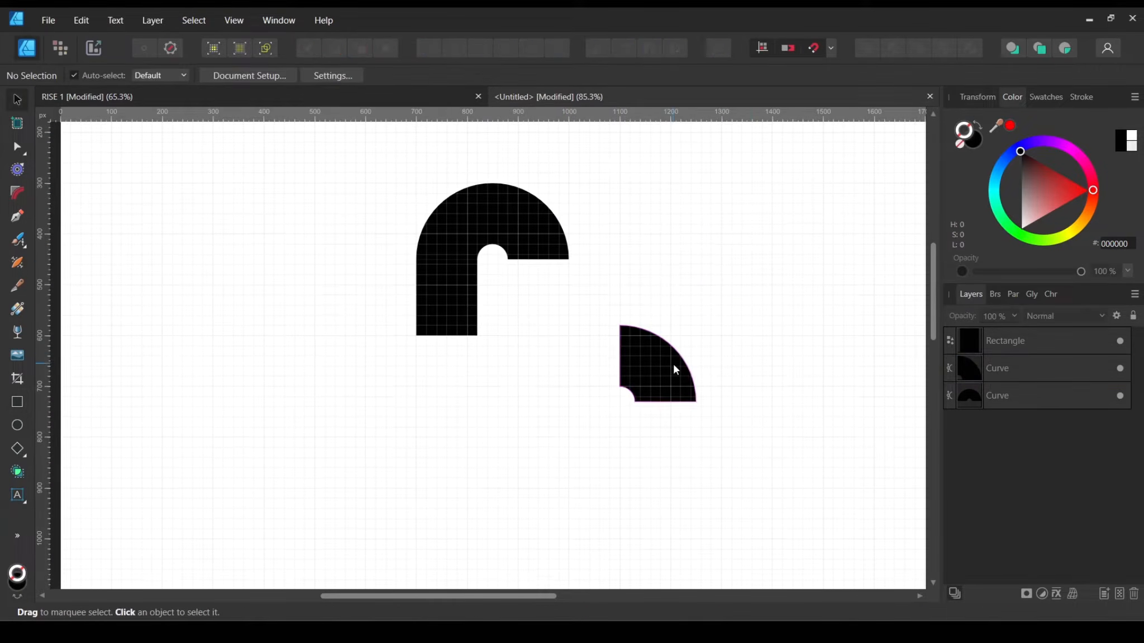
left_click_drag(672, 363, 552, 318)
scroll(550, 321, "up", 3)
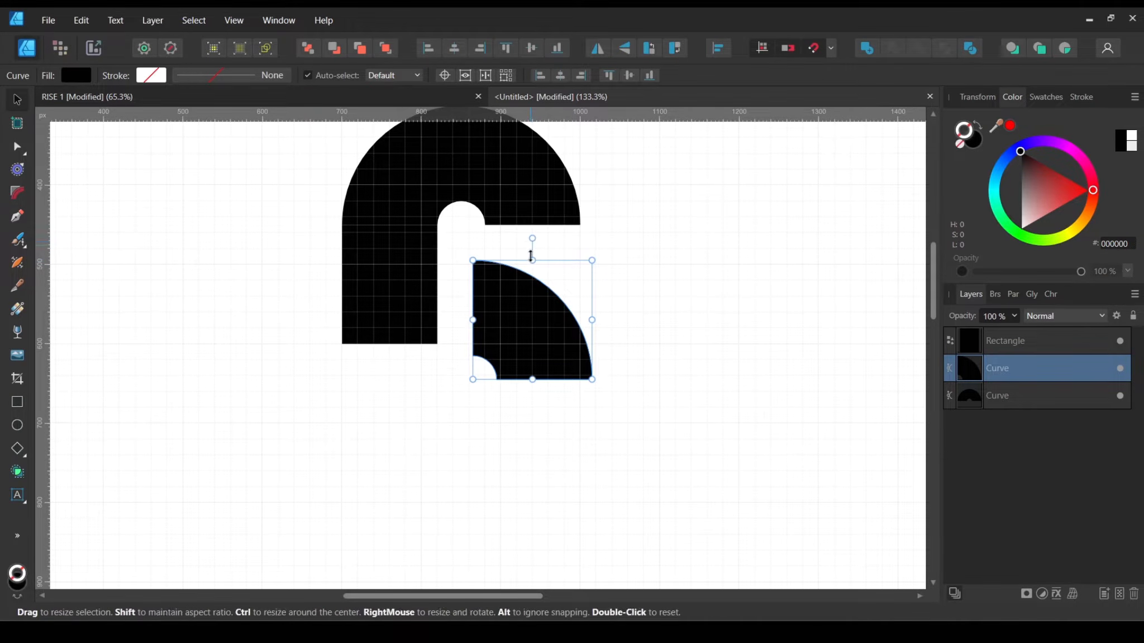
left_click_drag(533, 239, 661, 324)
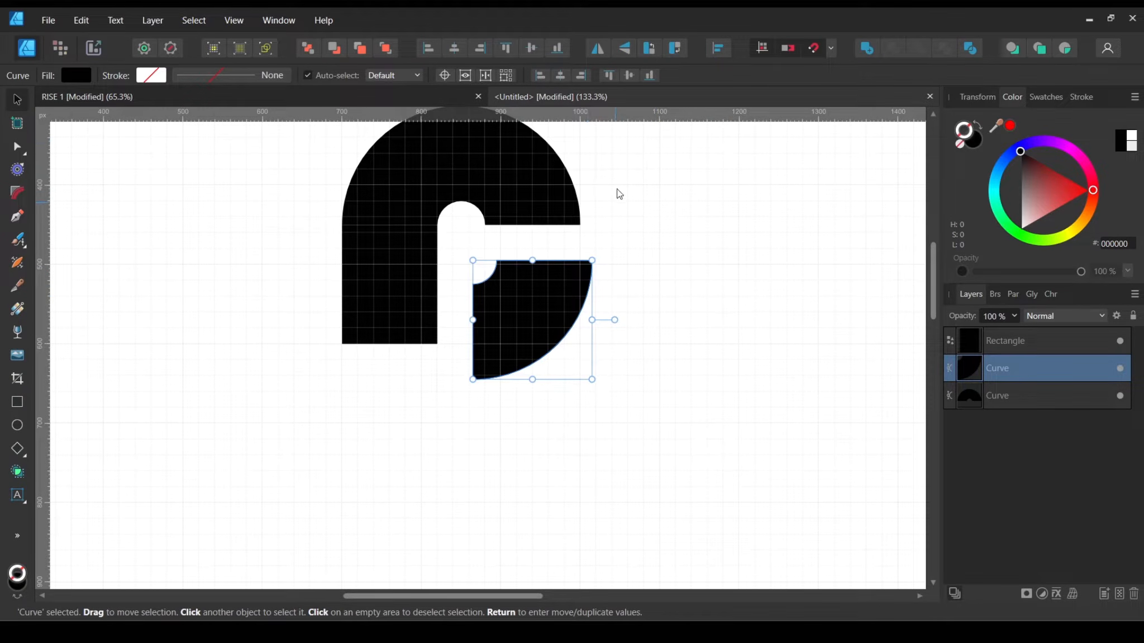
Step: Rotate the quarter ring clockwise in 90-degree increments through two full turns
left_click(678, 53)
left_click(677, 53)
left_click(677, 53)
left_click(677, 54)
left_click(677, 53)
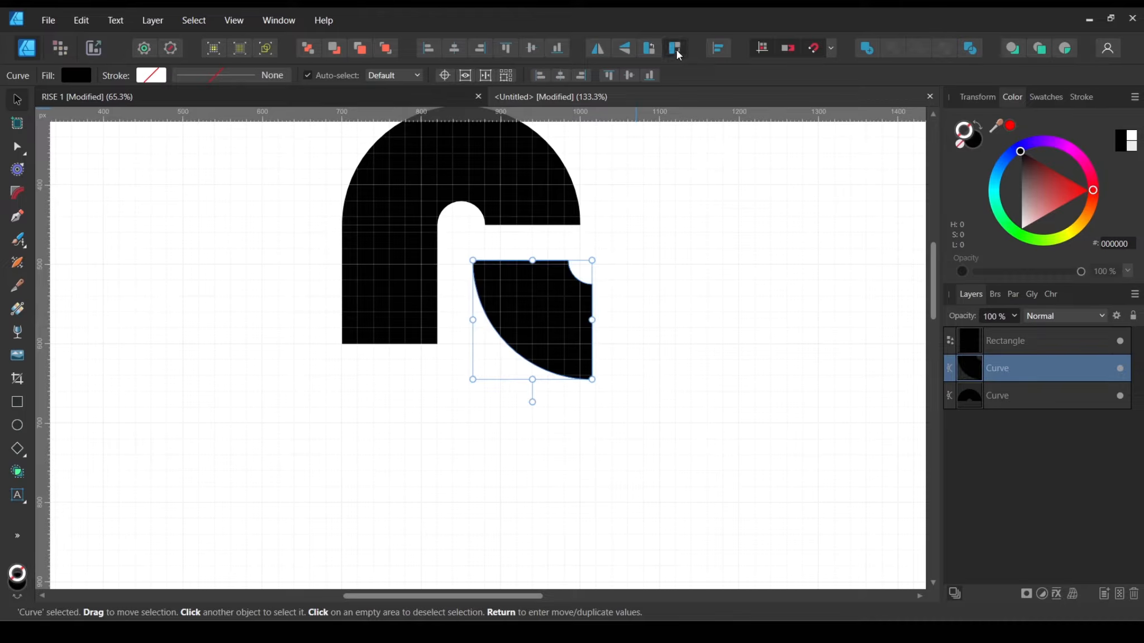
left_click(678, 53)
left_click(677, 54)
left_click(677, 53)
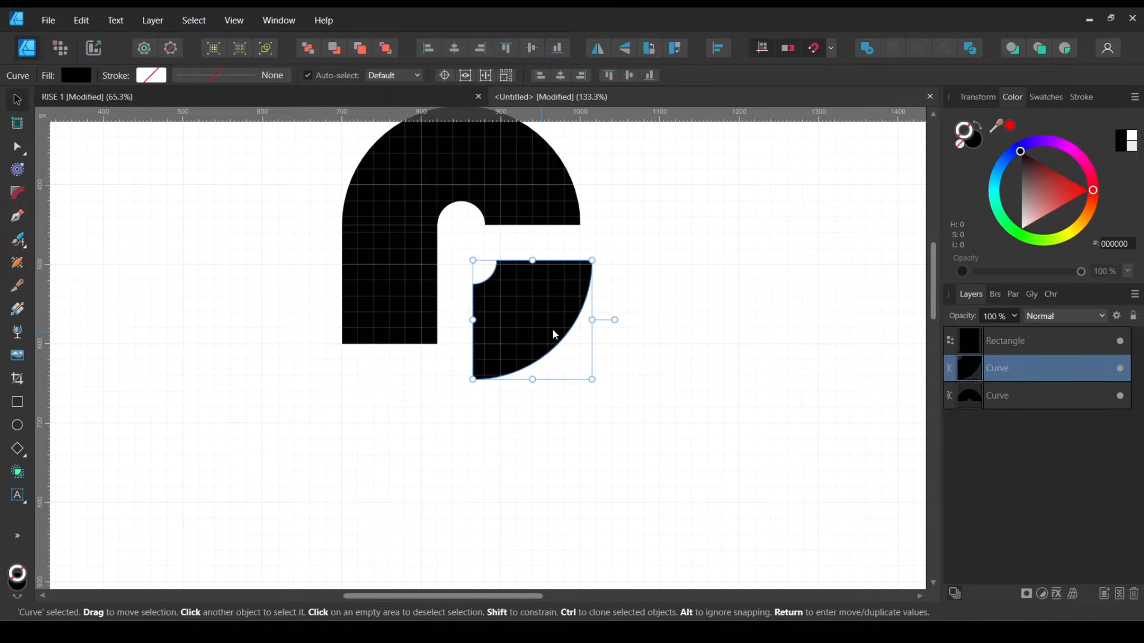
Step: Move the quarter ring down to leave a 100 px gap below the arch's right foot, and deselect it
left_click_drag(548, 317, 541, 359)
left_click(631, 337)
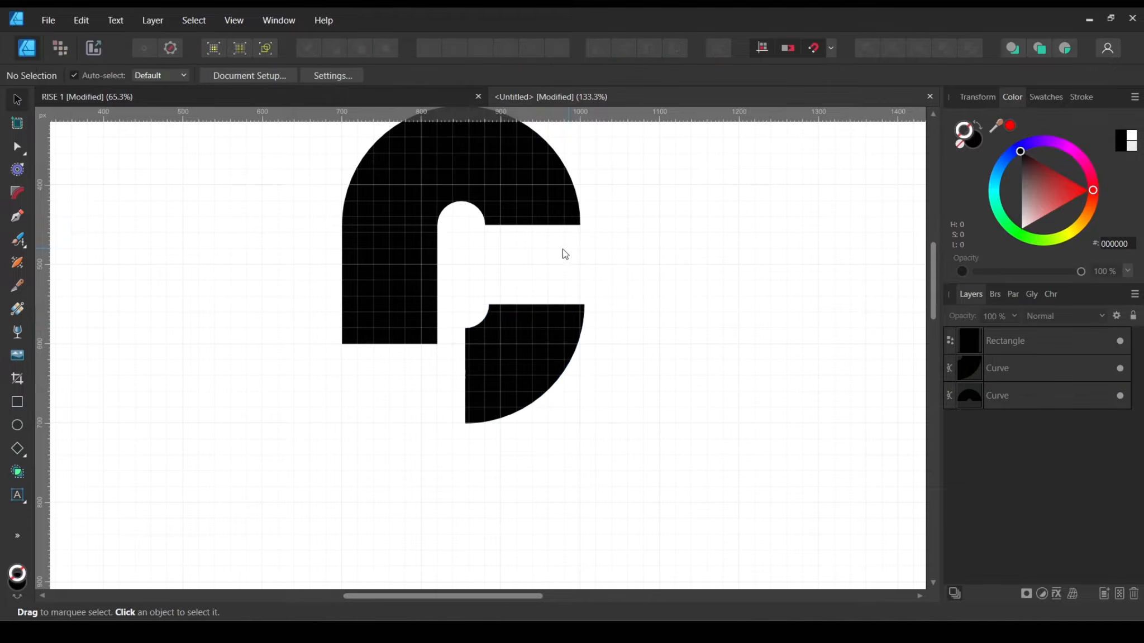
Step: Place a copy of the left stem rectangle directly under the arch's right foot
scroll(565, 254, "up", 3)
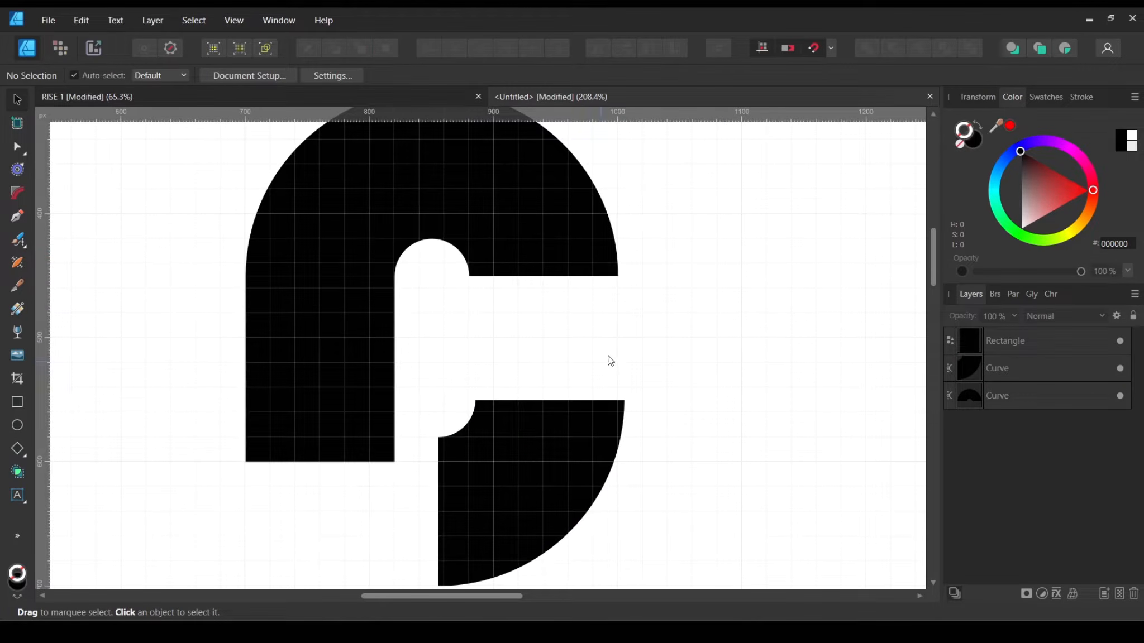
left_click(343, 342)
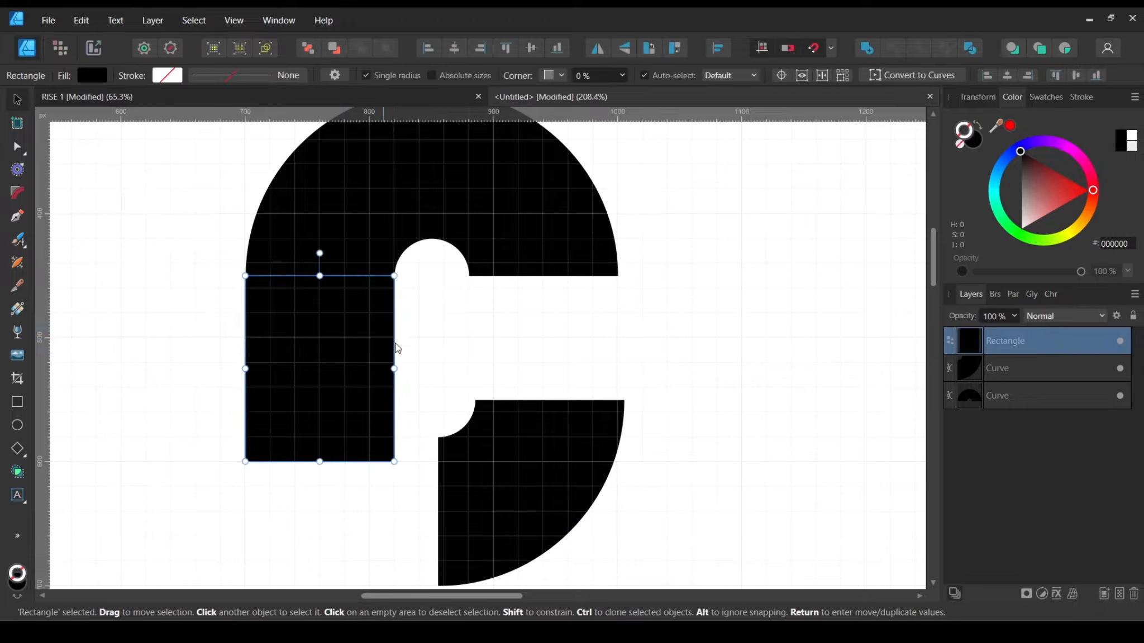
left_click_drag(327, 314, 454, 319)
key("ctrl+z")
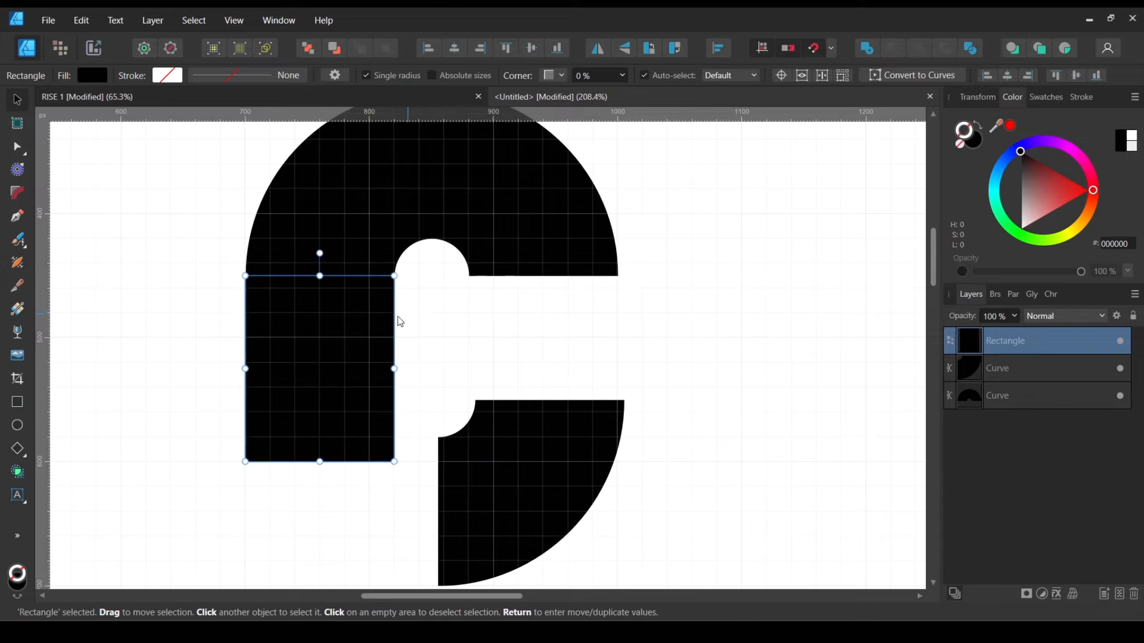
right_click(324, 342)
left_click(313, 346)
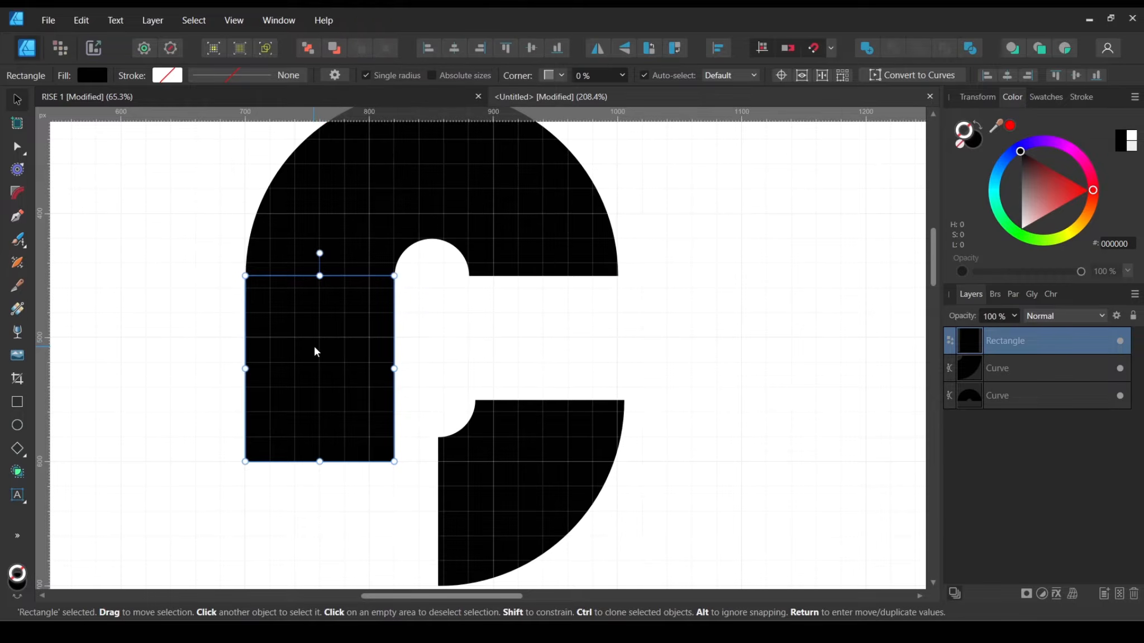
left_click_drag(315, 349, 546, 360)
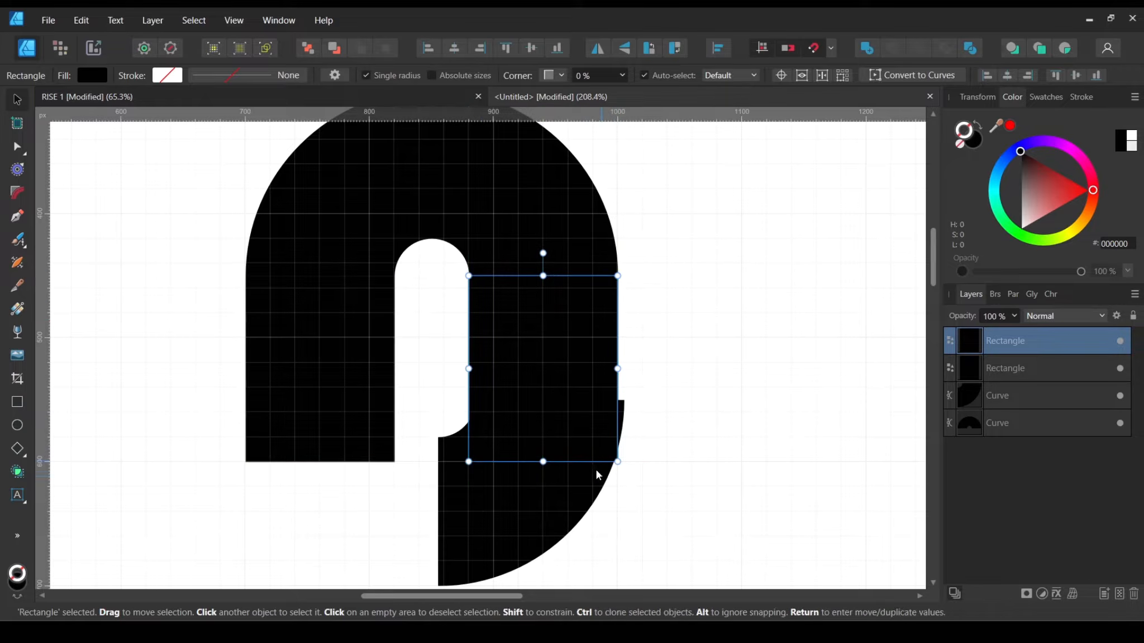
Step: Shift the quarter ring slightly left to align its outer edge with the arch's right edge, and deselect it
left_click(566, 501)
left_click_drag(578, 488, 574, 486)
left_click(737, 421)
Step: Shorten the copied rectangle from below to 100 px tall, ending at the quarter ring's upper edge, and deselect it
left_click(529, 350)
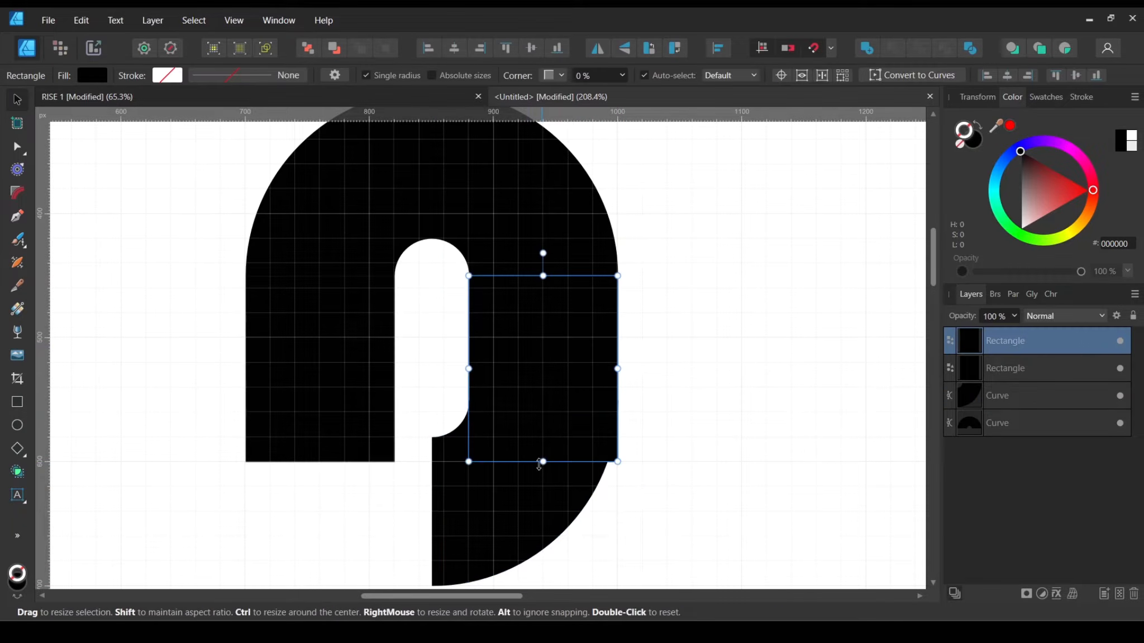
left_click_drag(545, 448, 540, 398)
left_click(712, 419)
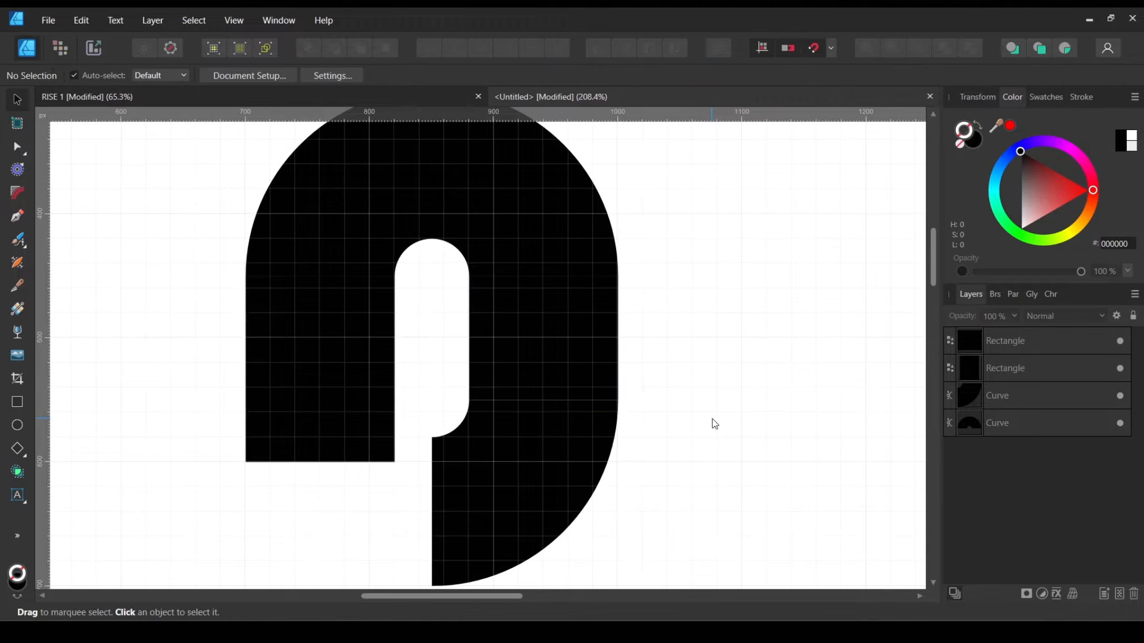
left_click_drag(541, 464, 581, 392)
scroll(580, 398, "down", 3)
left_click_drag(617, 429, 644, 300)
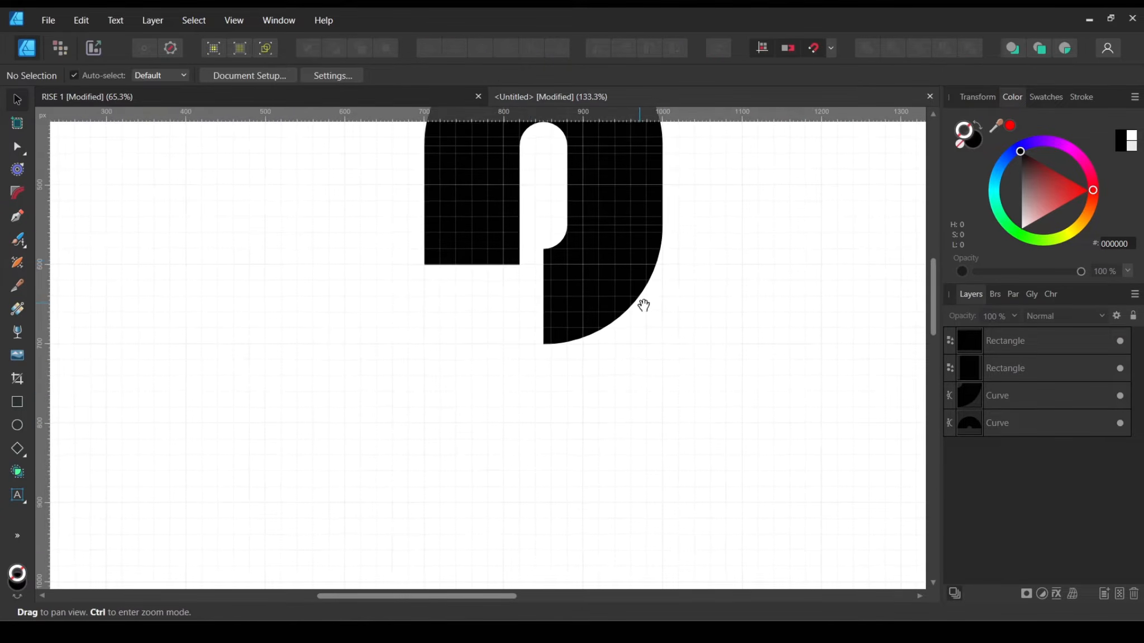
Step: Extend the left stem rectangle downwards to the 900 px grid mark and deselect it
left_click_drag(479, 226, 485, 254)
left_click(420, 279)
left_click_drag(426, 282, 442, 520)
scroll(623, 430, "up", 2)
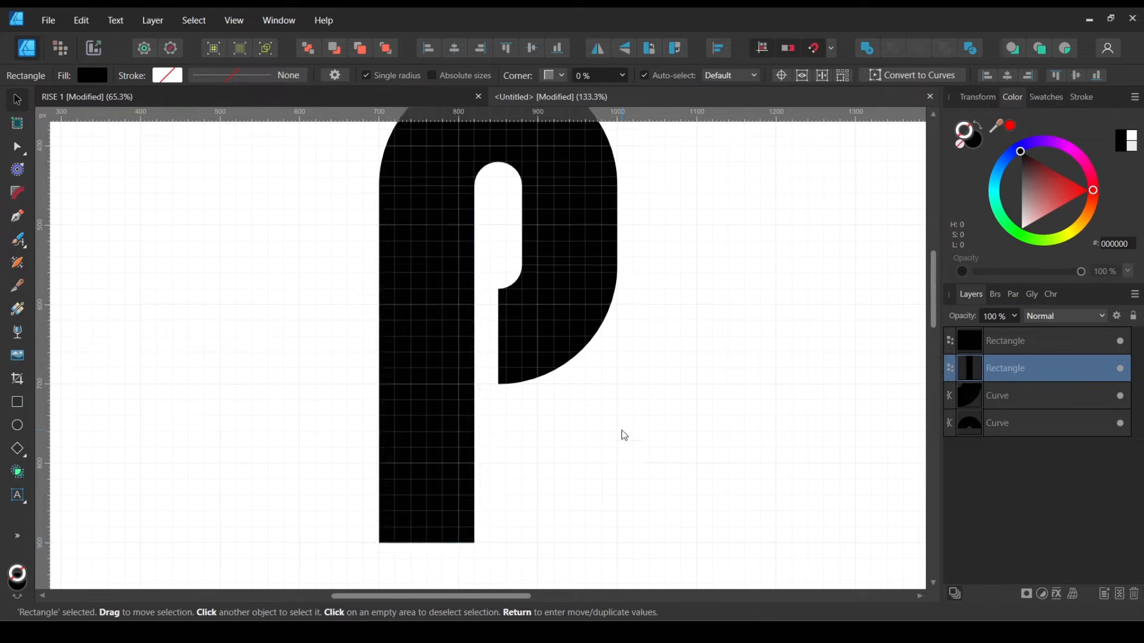
left_click(693, 435)
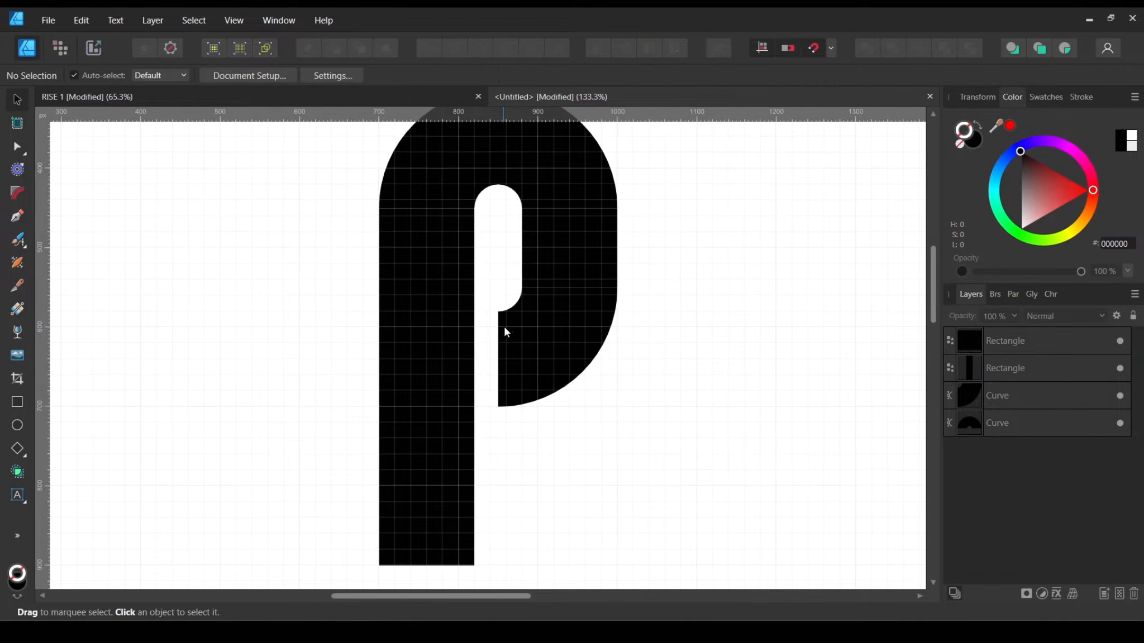
Step: Check the R in the RISE 1 document, return to the untitled document, and duplicate the short rectangle under the arch's right foot
left_click(383, 101)
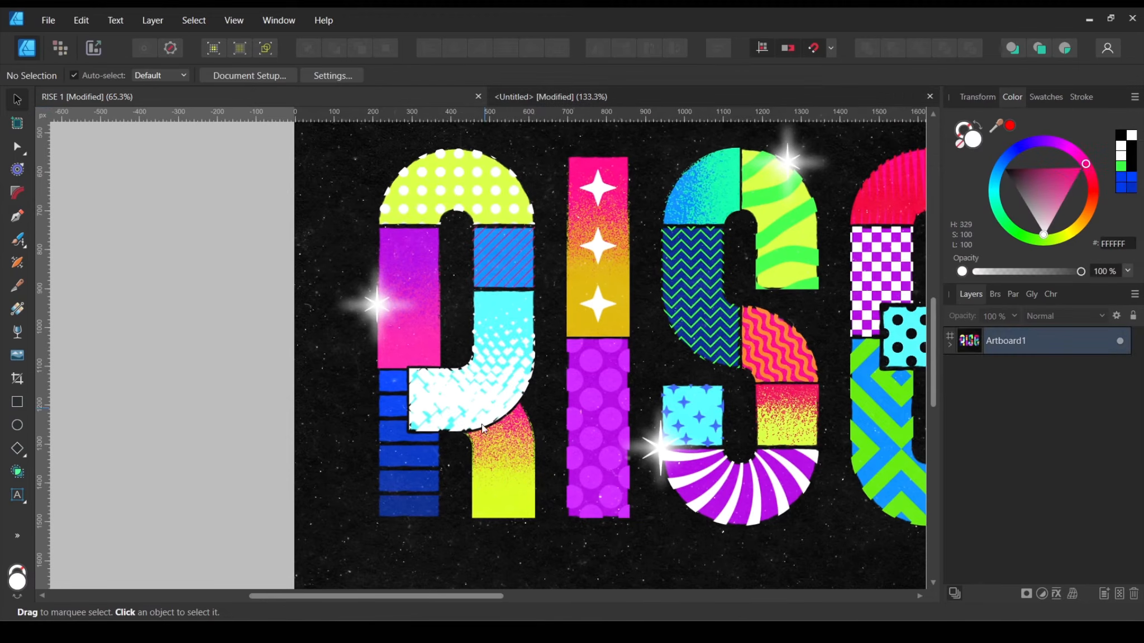
left_click(587, 97)
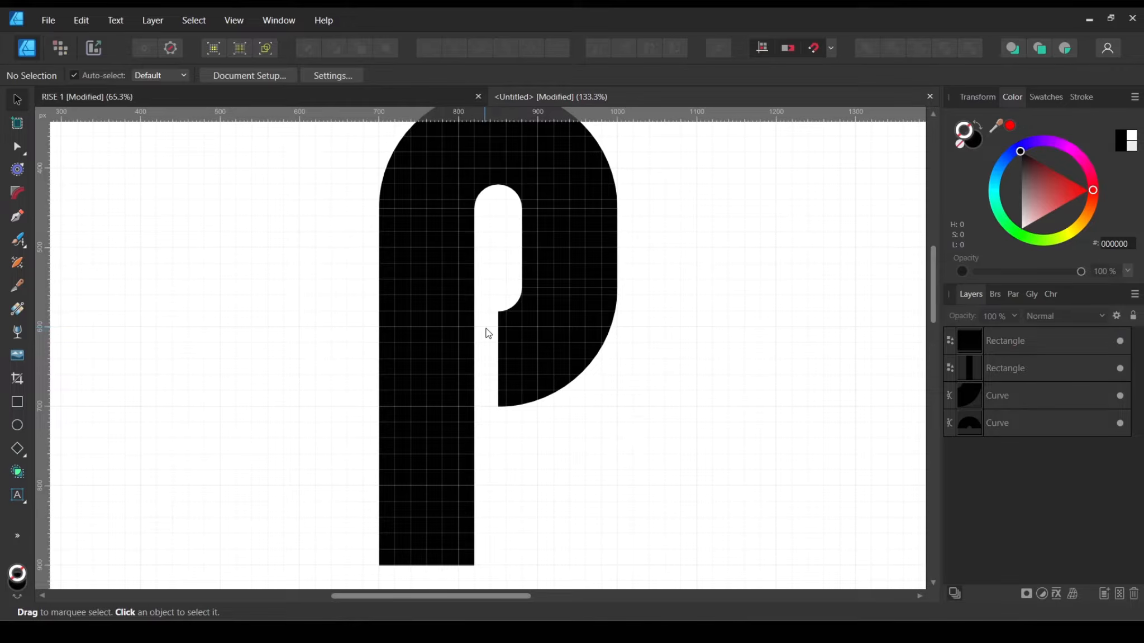
left_click(592, 238)
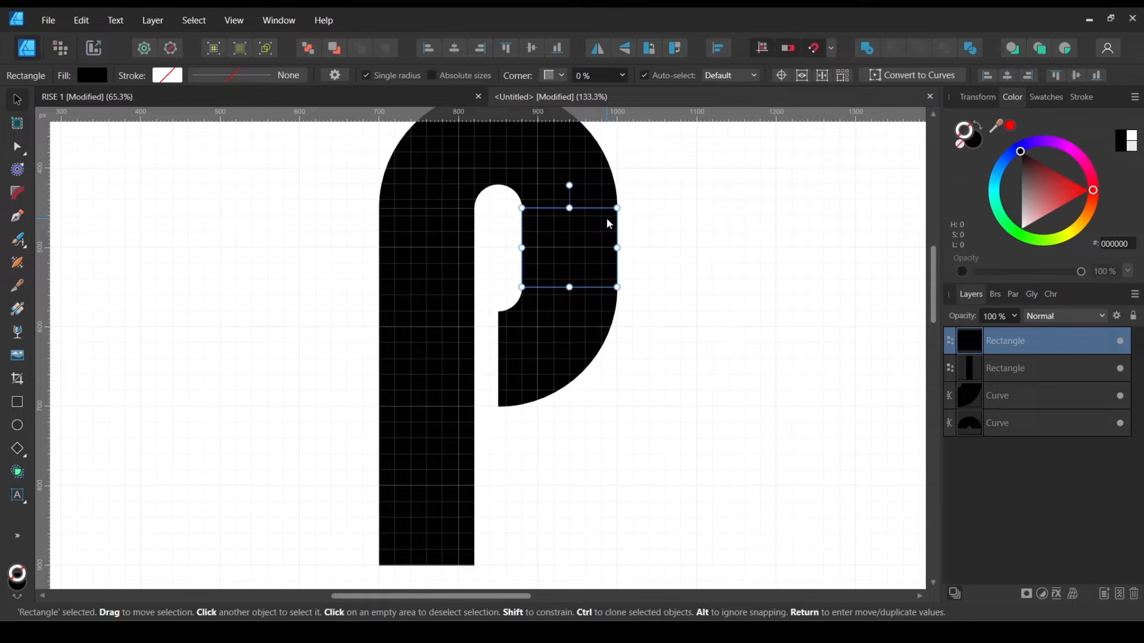
left_click_drag(577, 242, 678, 430)
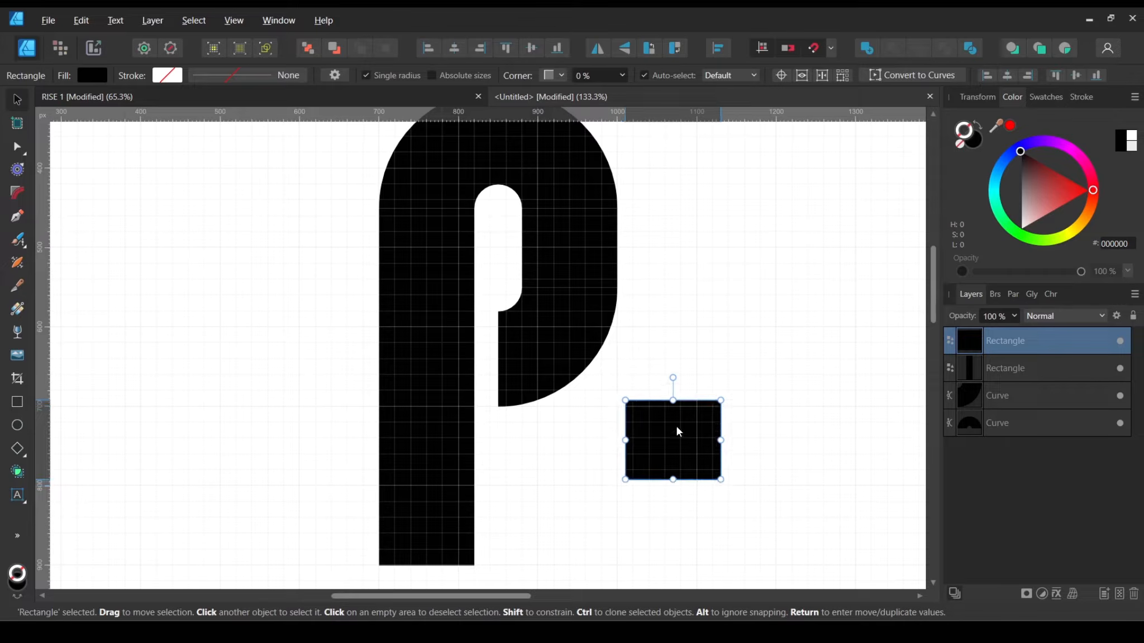
key("ctrl+j")
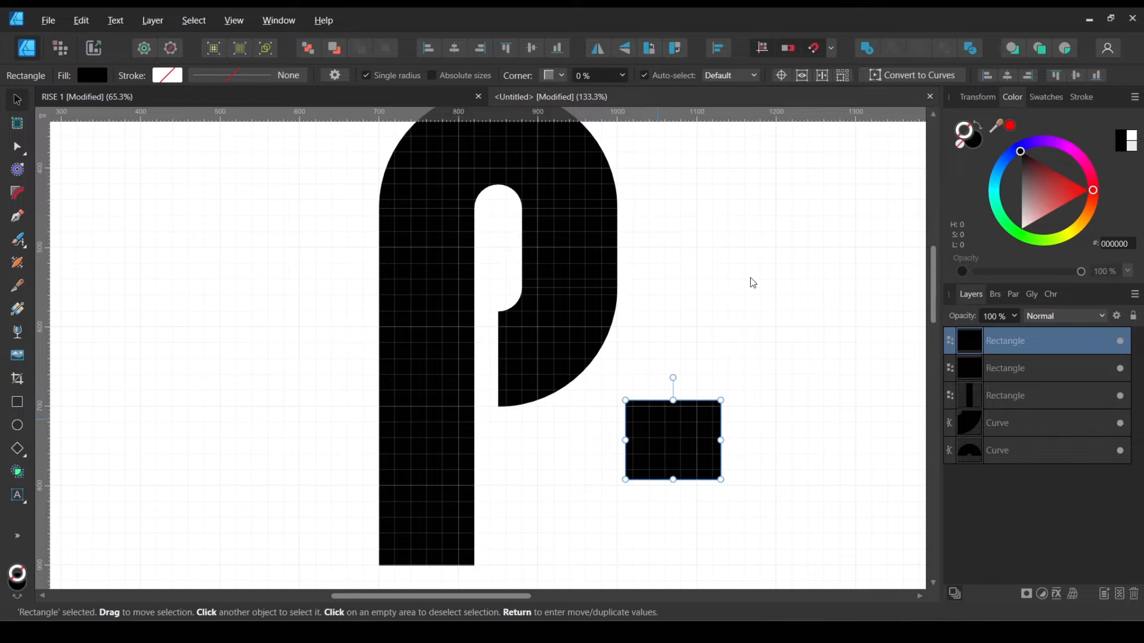
Step: Rotate the duplicate rectangle 90° and fit it between the left stem and the quarter ring as the R's crossbar, and deselect it
left_click(648, 50)
left_click_drag(692, 444, 476, 368)
scroll(467, 368, "up", 3)
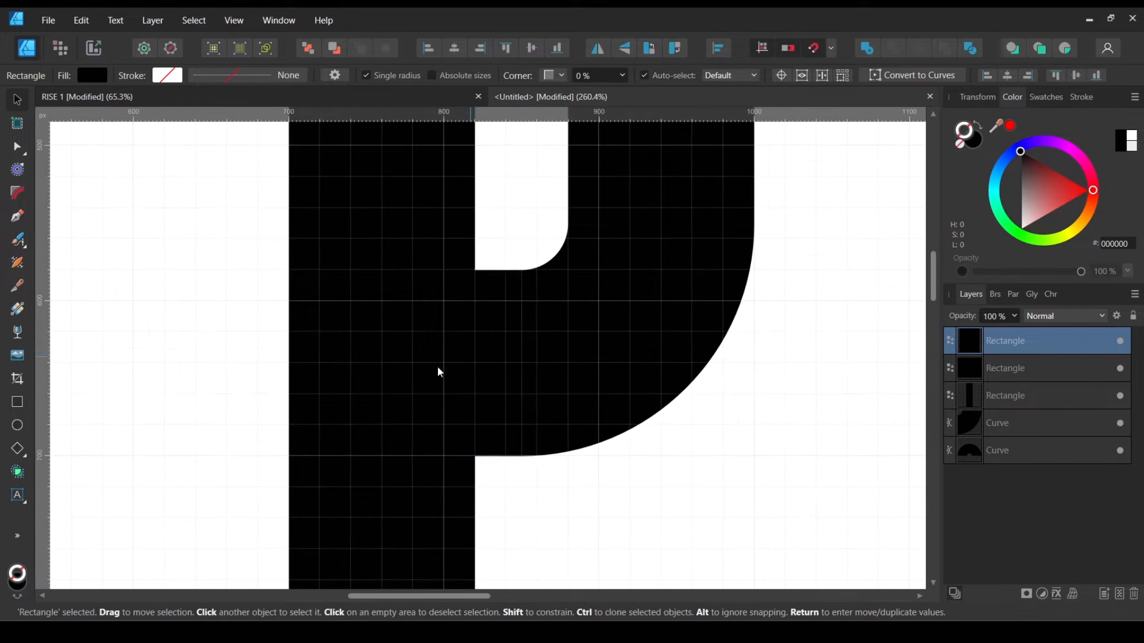
mouse_move(360, 363)
left_mouse_down()
mouse_move(426, 373)
mouse_move(339, 373)
mouse_move(358, 373)
left_mouse_up()
scroll(472, 324, "up", 1)
scroll(589, 313, "down", 4)
scroll(589, 314, "down", 2)
left_click(667, 341)
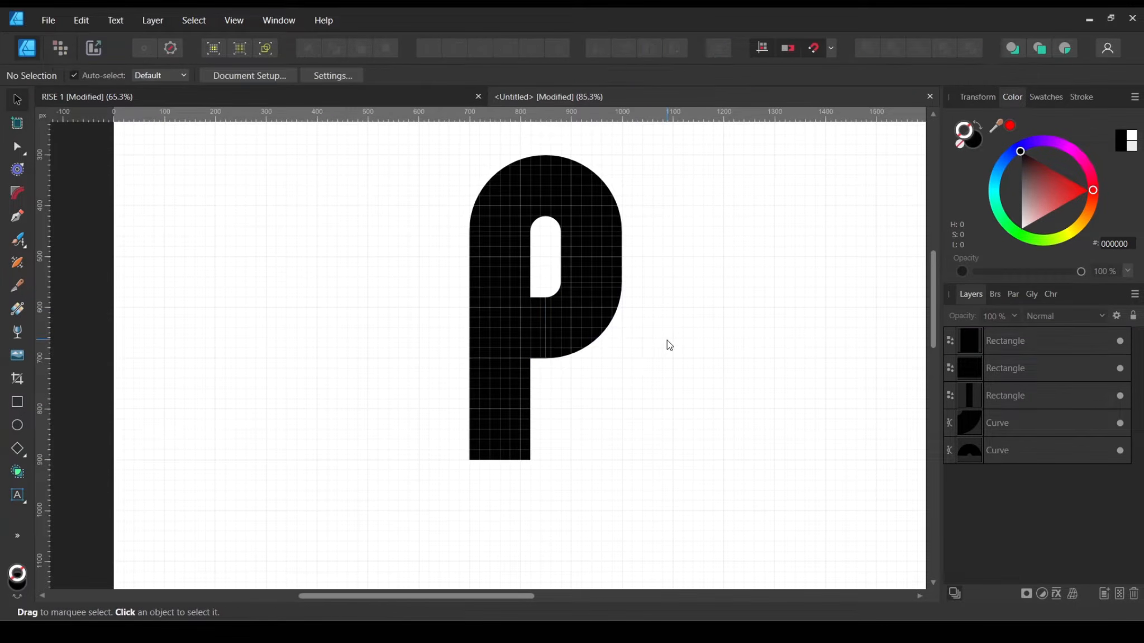
Step: Place a copy of the quarter ring in the empty area beside the R and rotate it 90° counterclockwise
scroll(577, 401, "up", 4)
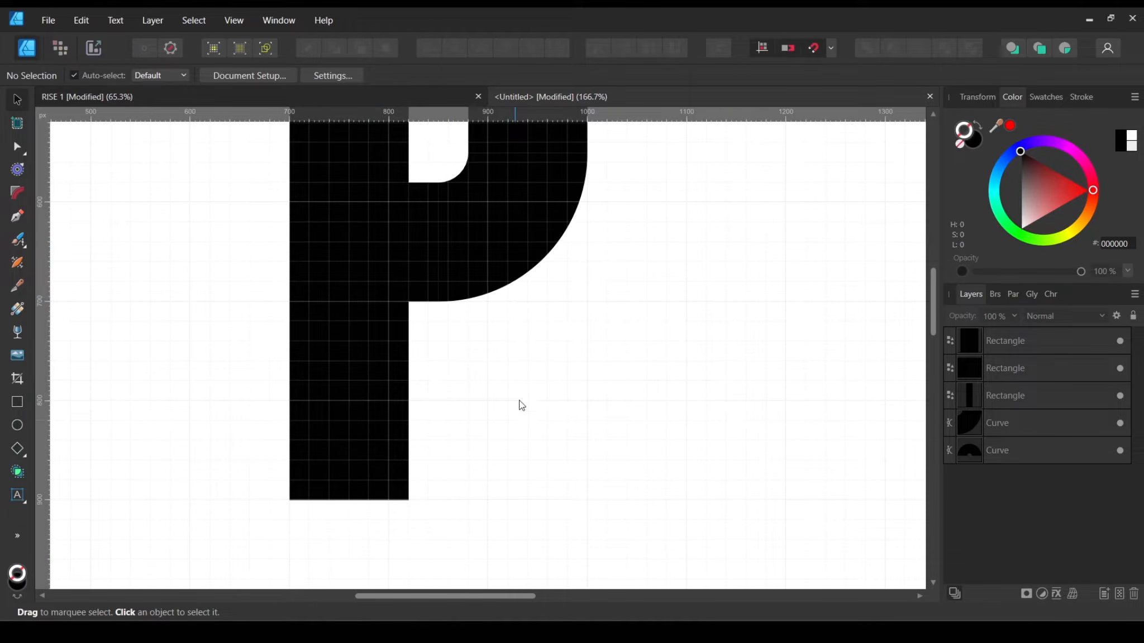
left_click(523, 253)
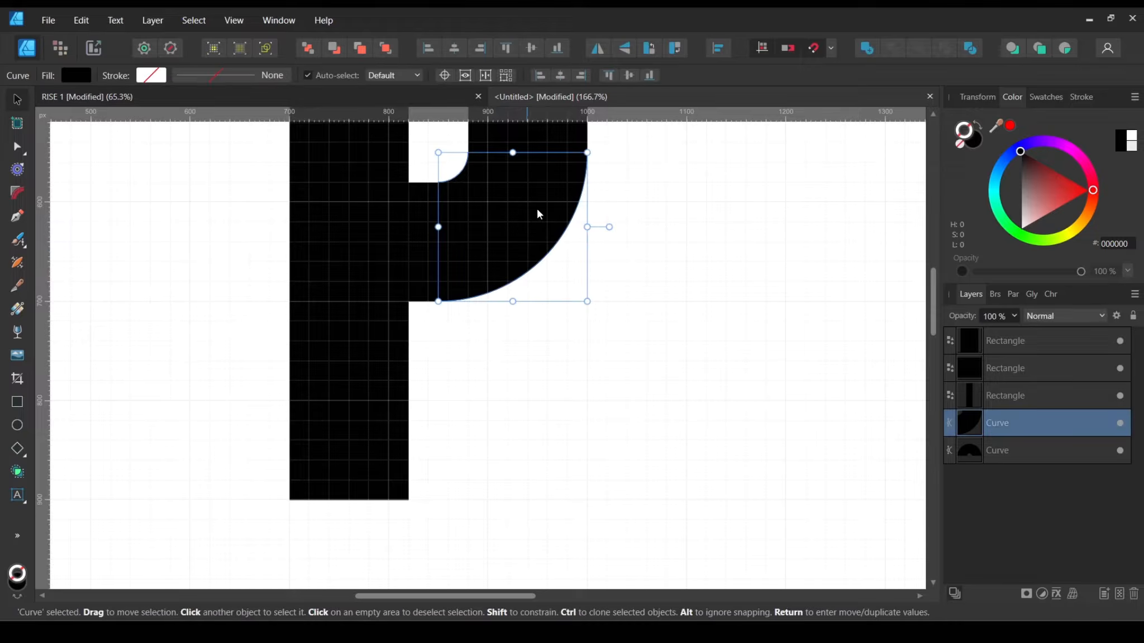
scroll(493, 230, "up", 3)
scroll(513, 284, "down", 1)
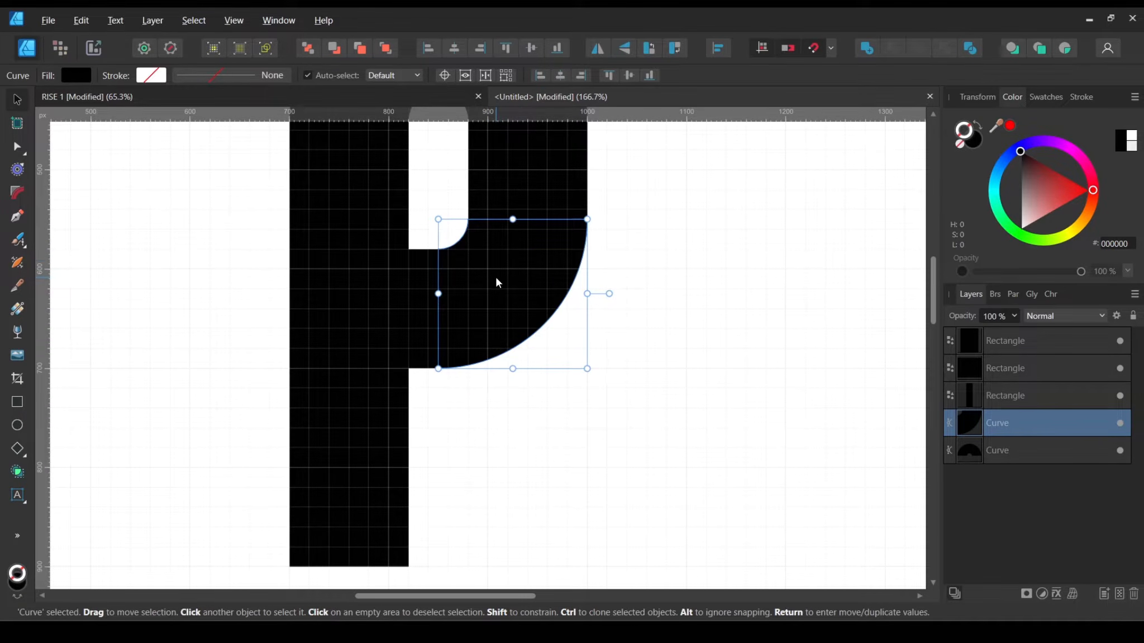
left_click_drag(498, 282, 730, 417)
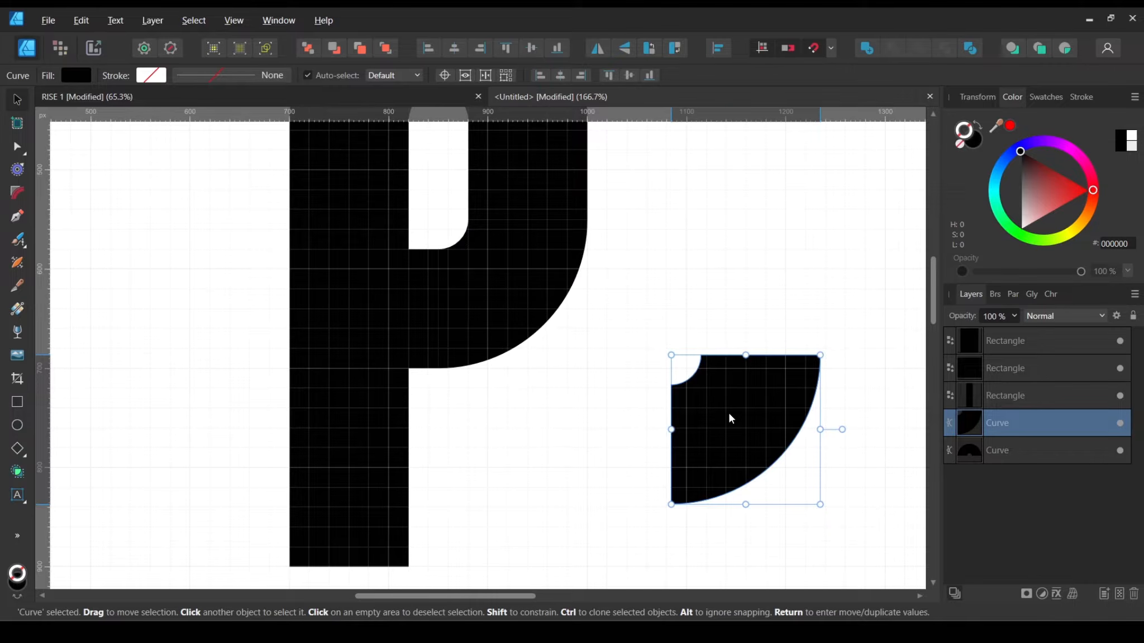
left_click_drag(842, 430, 743, 294)
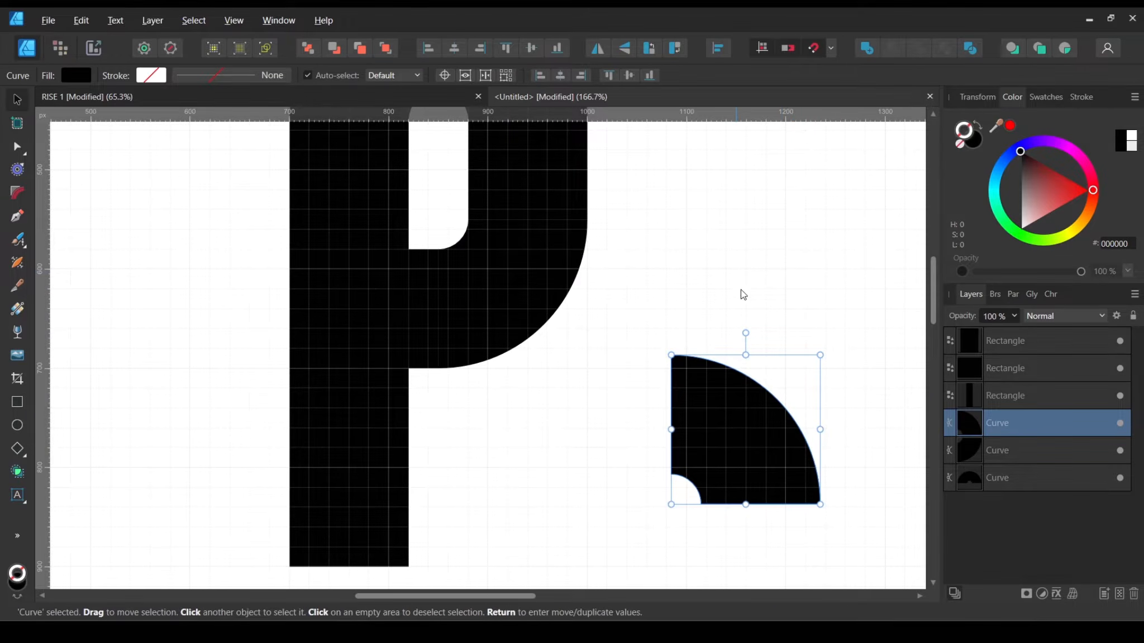
Step: Place the rotated quarter ring with its top on the crossbar's upper edge and its outer edge at the R's right side, and deselect it
left_click_drag(773, 453, 540, 347)
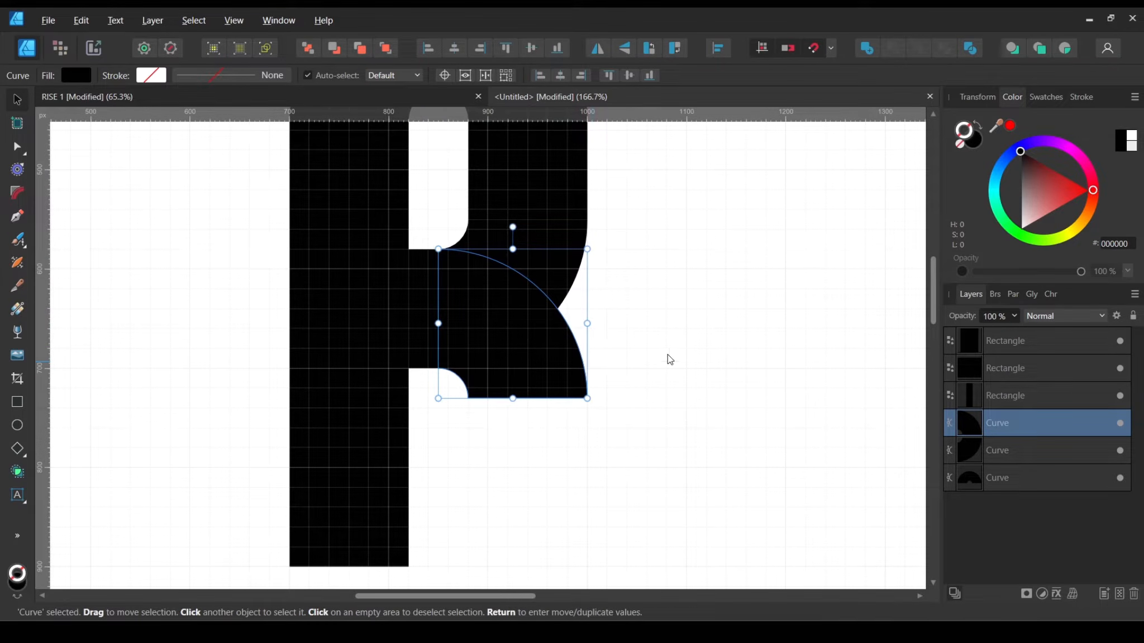
left_click(685, 361)
scroll(684, 361, "up", 2)
scroll(682, 362, "down", 2)
scroll(595, 314, "down", 5)
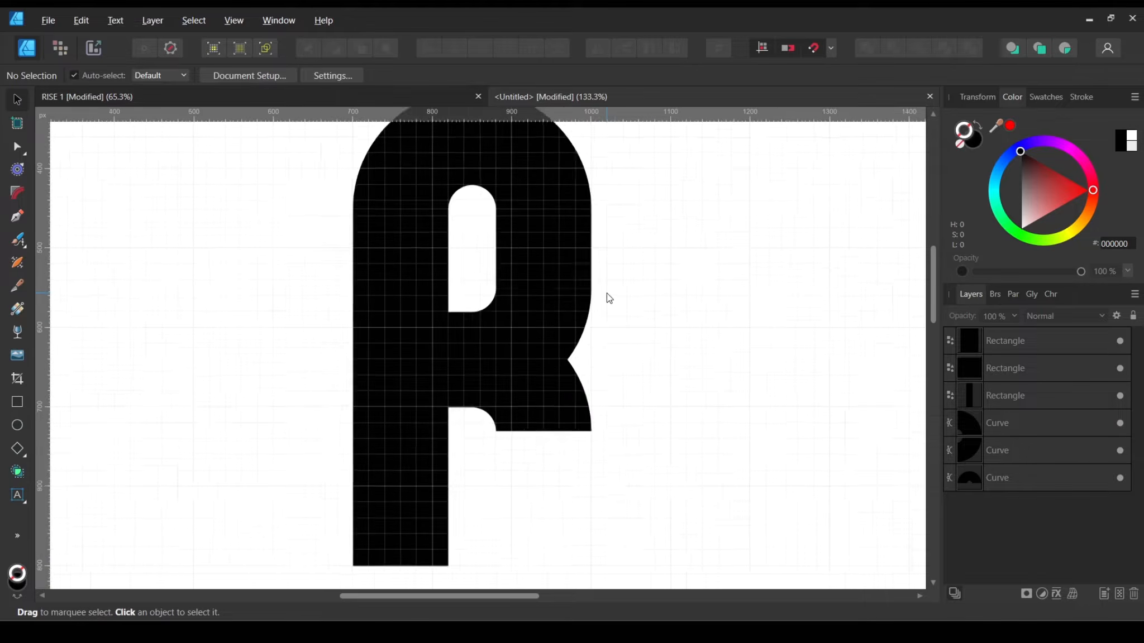
Step: Copy the short rectangle in the R's bowl and place it directly under the rotated quarter ring
left_click(570, 230)
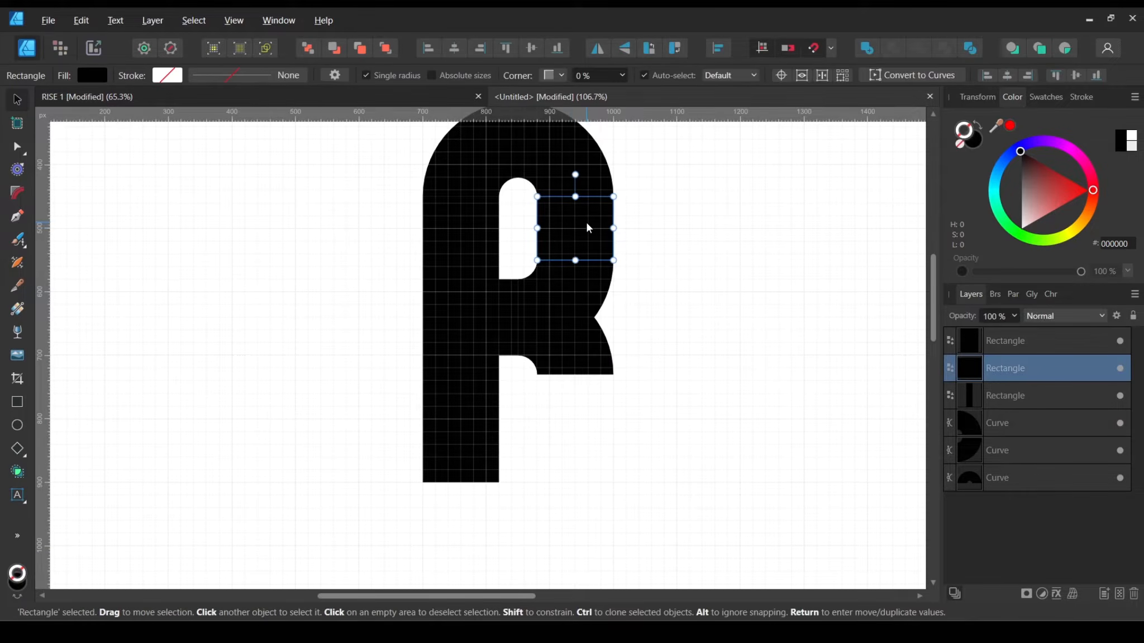
left_click_drag(586, 228, 589, 447)
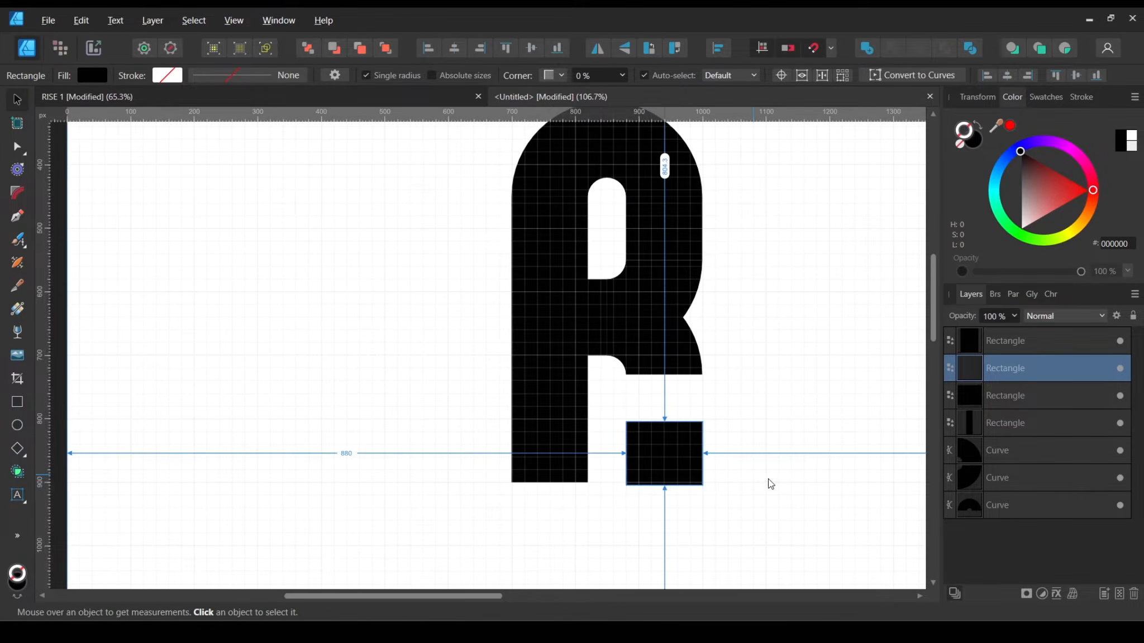
scroll(769, 480, "up", 5)
left_click(474, 475)
left_click_drag(469, 444, 472, 332)
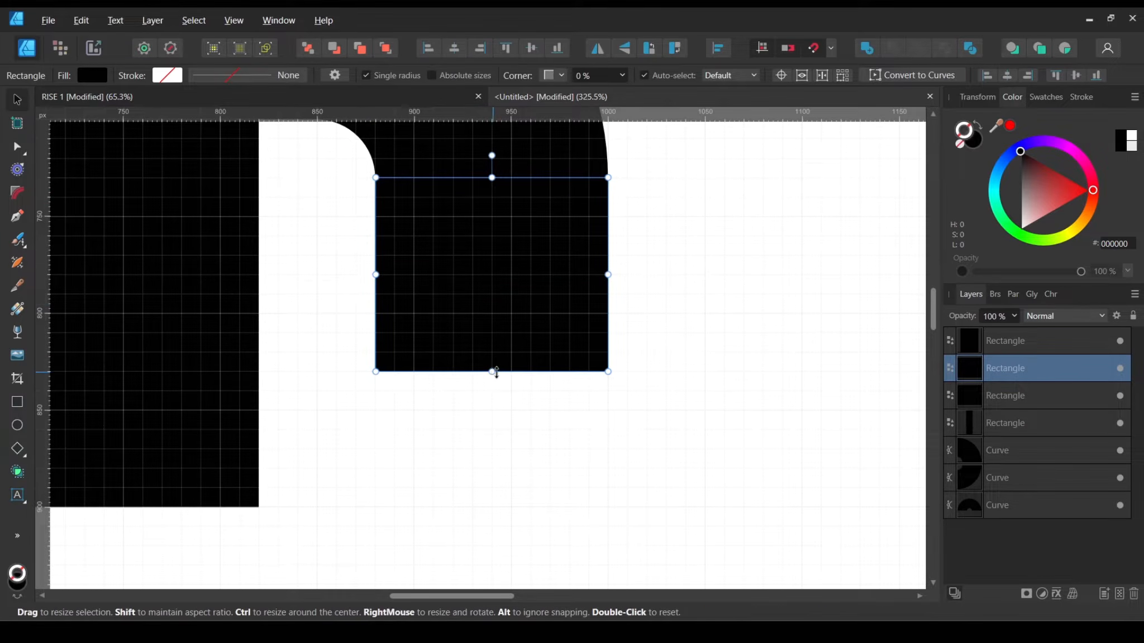
Step: Extend the new leg rectangle downwards to the 900 px mark, level with the left stem, and deselect it
left_click_drag(492, 372, 492, 507)
left_click(671, 401)
scroll(668, 394, "down", 6)
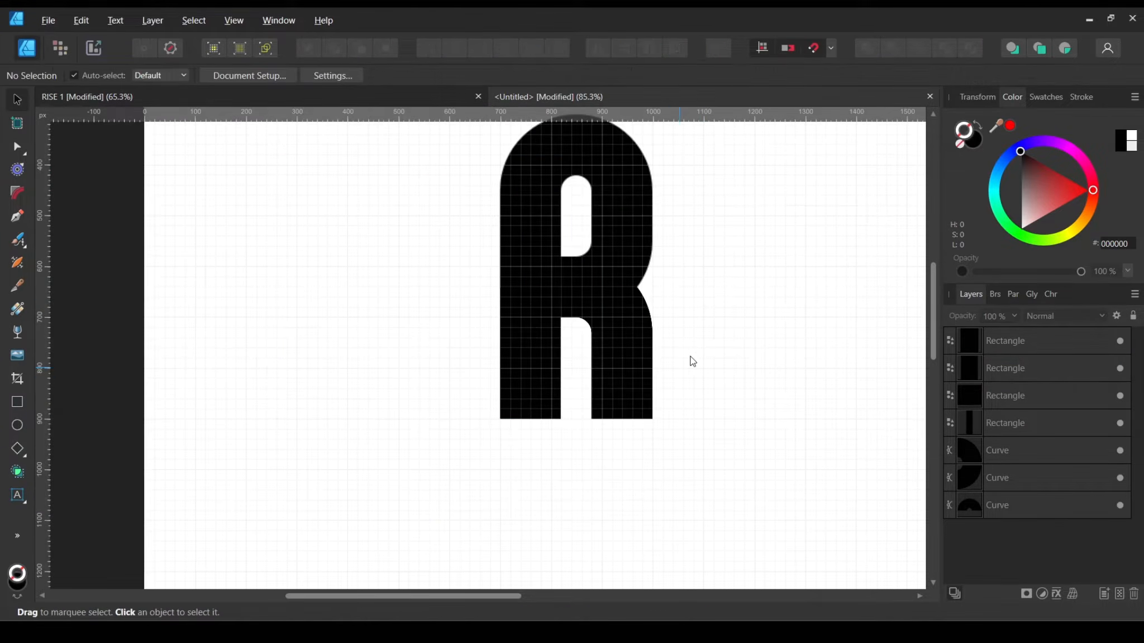
scroll(588, 367, "up", 1)
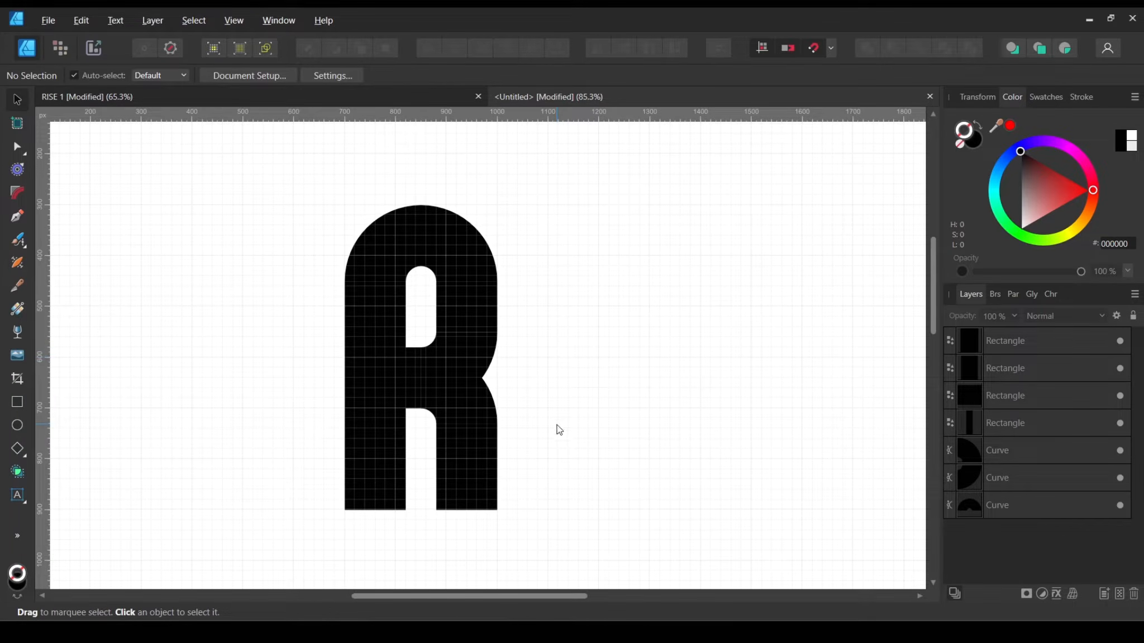
Step: Build the I from a copy of the R's leg rectangle, 40 px right of the R and spanning 300 to 900 px, and deselect it
left_click_drag(565, 447, 490, 431)
scroll(475, 396, "up", 2)
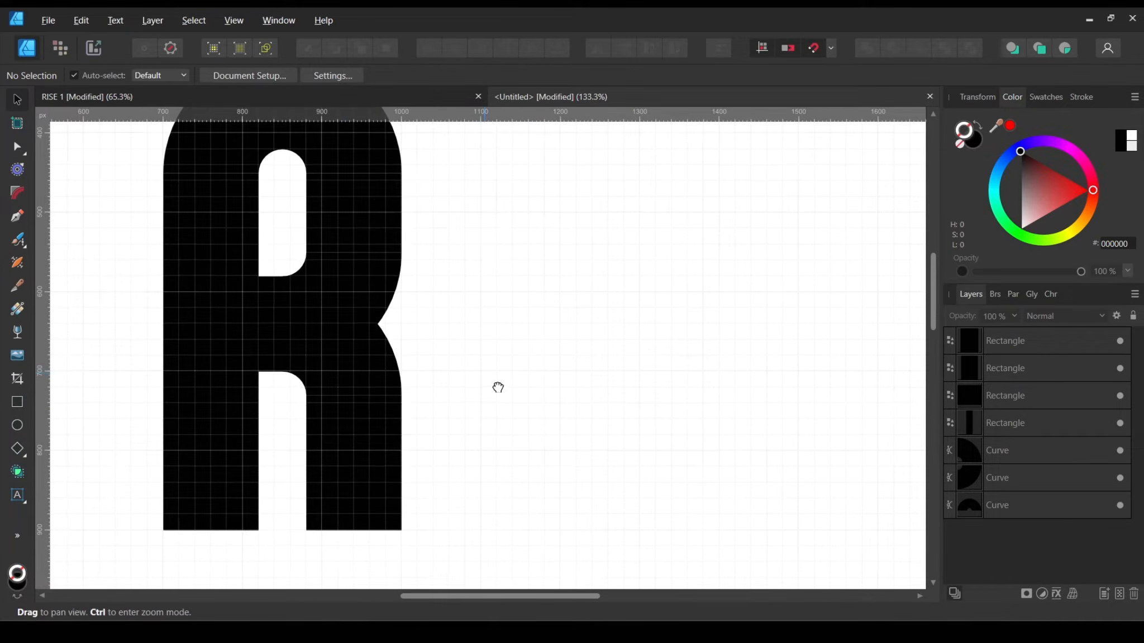
left_click(365, 509)
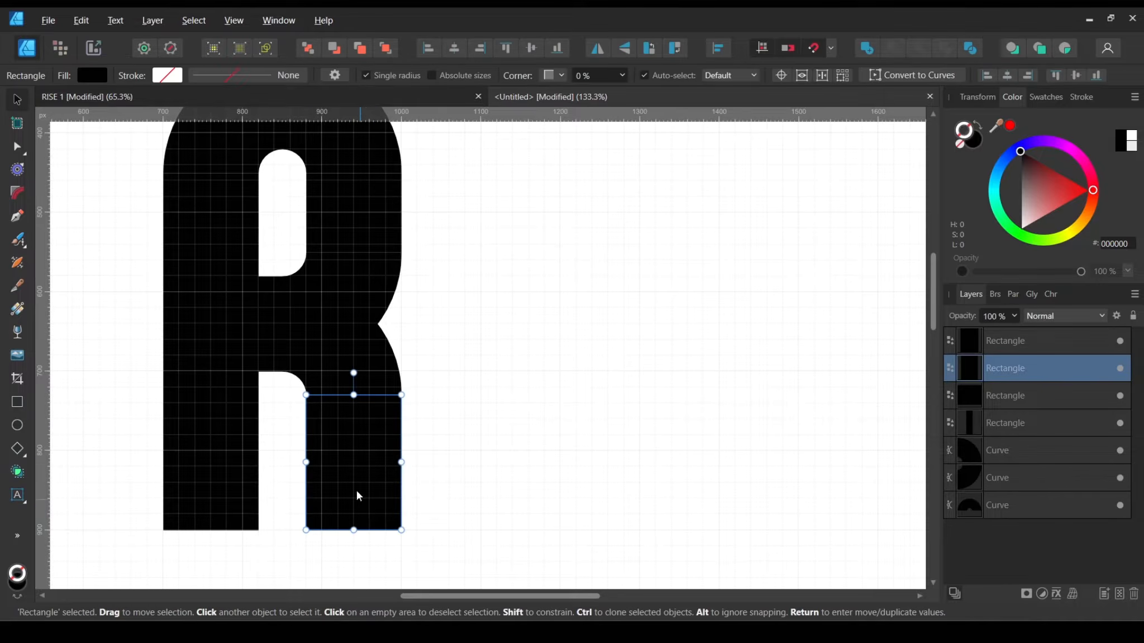
scroll(363, 432, "up", 1)
scroll(387, 421, "down", 1)
mouse_move(347, 455)
left_mouse_down()
mouse_move(499, 457)
mouse_move(476, 449)
mouse_move(494, 460)
mouse_move(483, 459)
mouse_move(472, 145)
left_mouse_up()
scroll(484, 459, "up", 4)
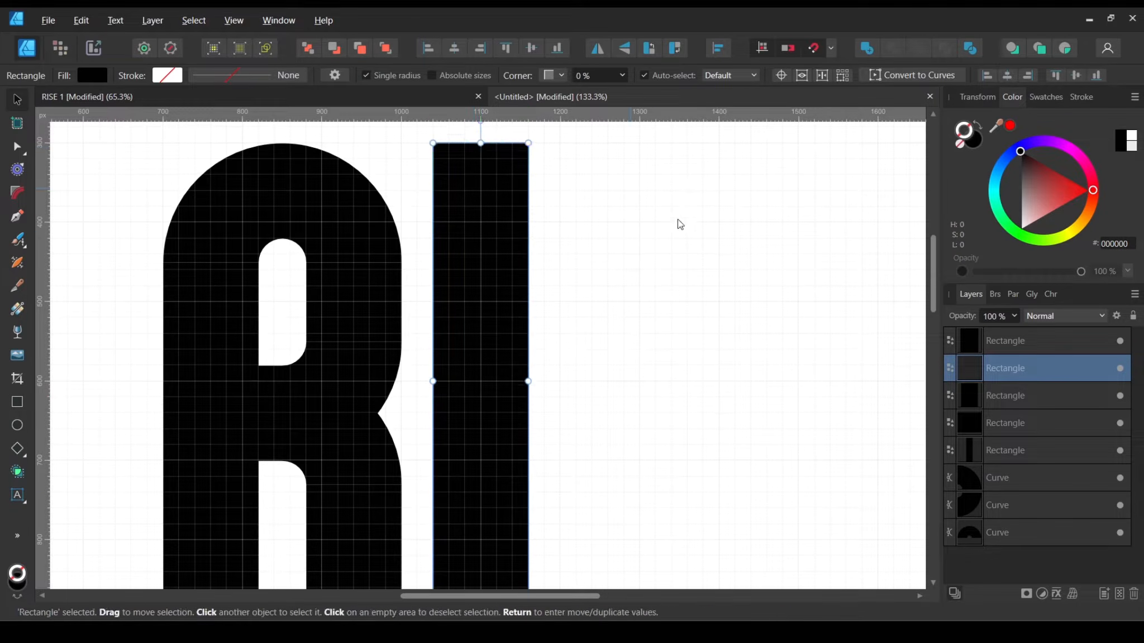
left_click(654, 236)
scroll(614, 312, "down", 4)
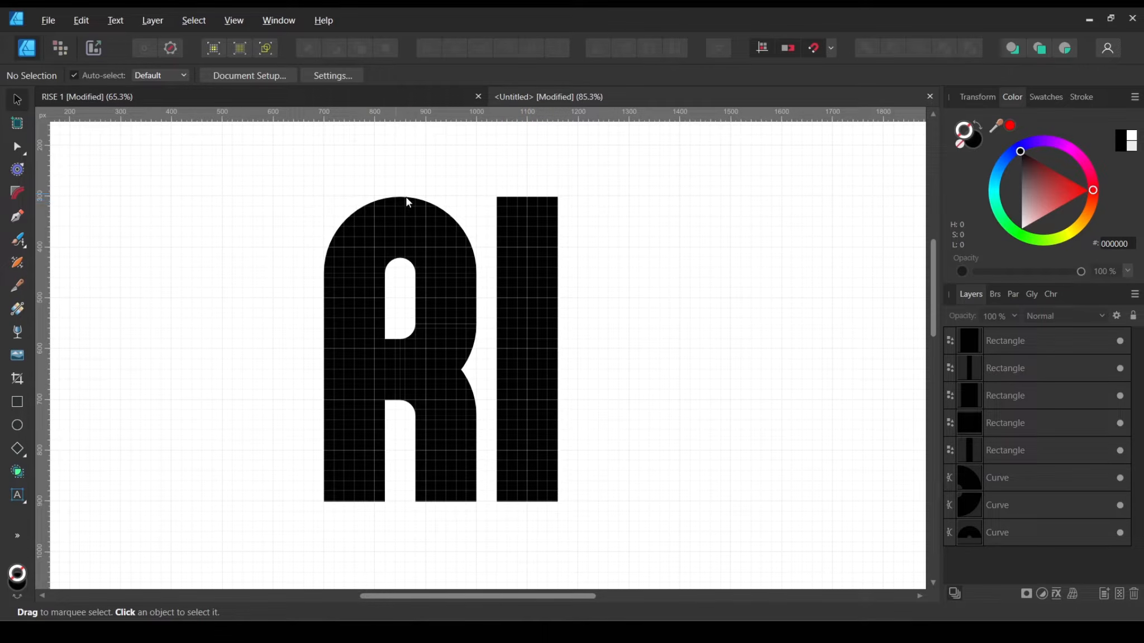
Step: Lower the I's top edge by 10 px, leaving it slightly below the R's arch, and deselect it
scroll(493, 191, "up", 6)
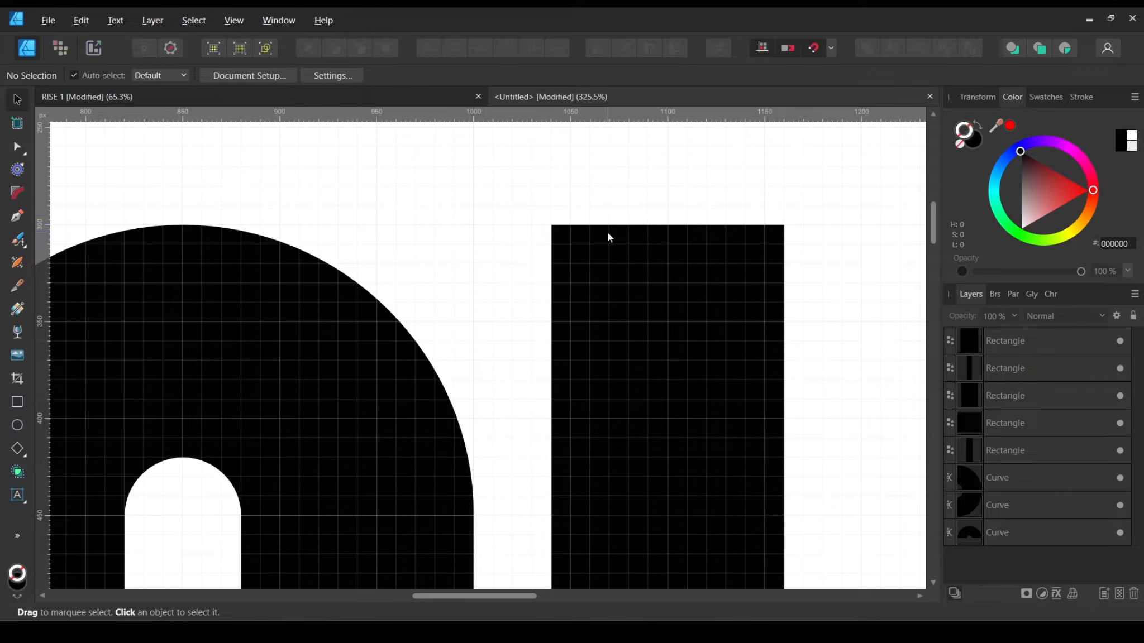
scroll(608, 237, "down", 7)
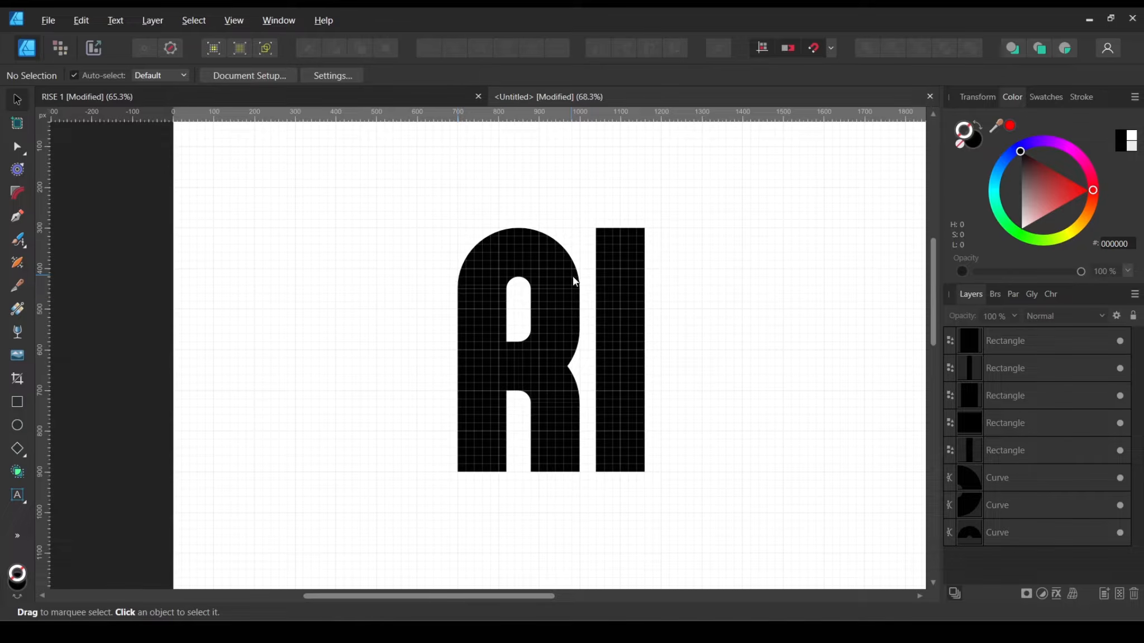
scroll(649, 229, "up", 7)
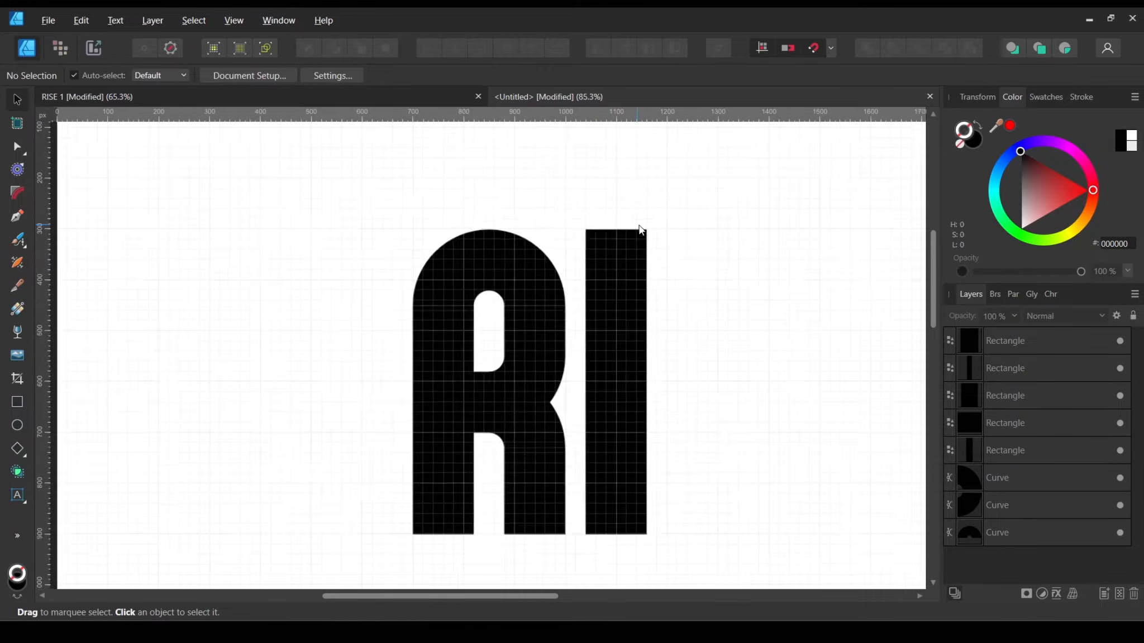
scroll(651, 232, "up", 1)
left_click(553, 265)
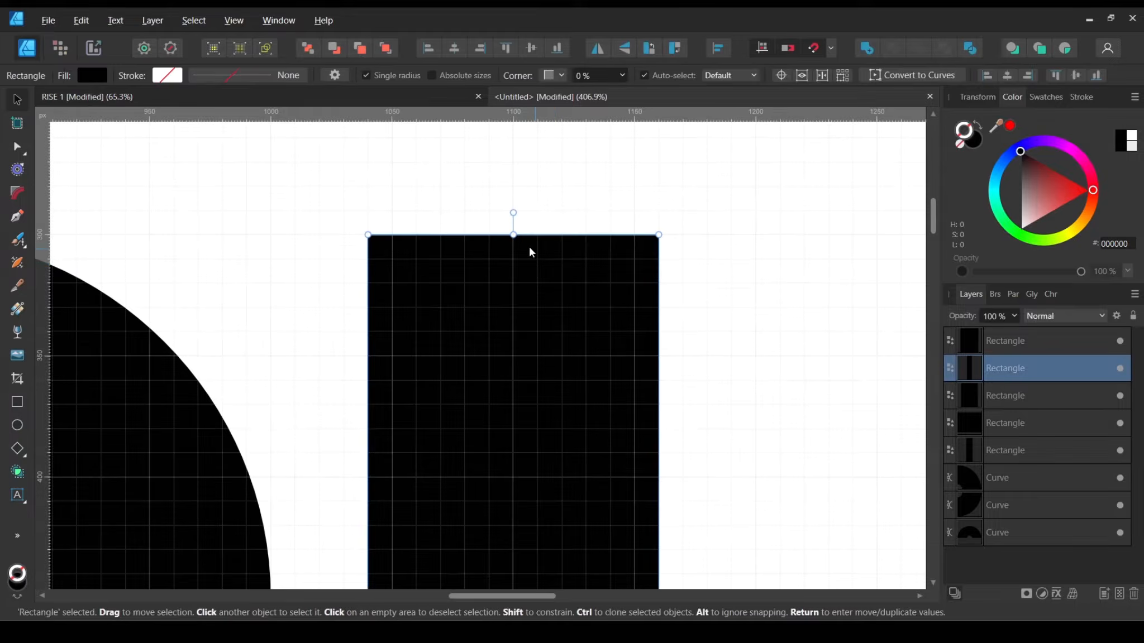
left_click_drag(513, 241, 513, 250)
left_click(737, 253)
scroll(739, 253, "down", 3)
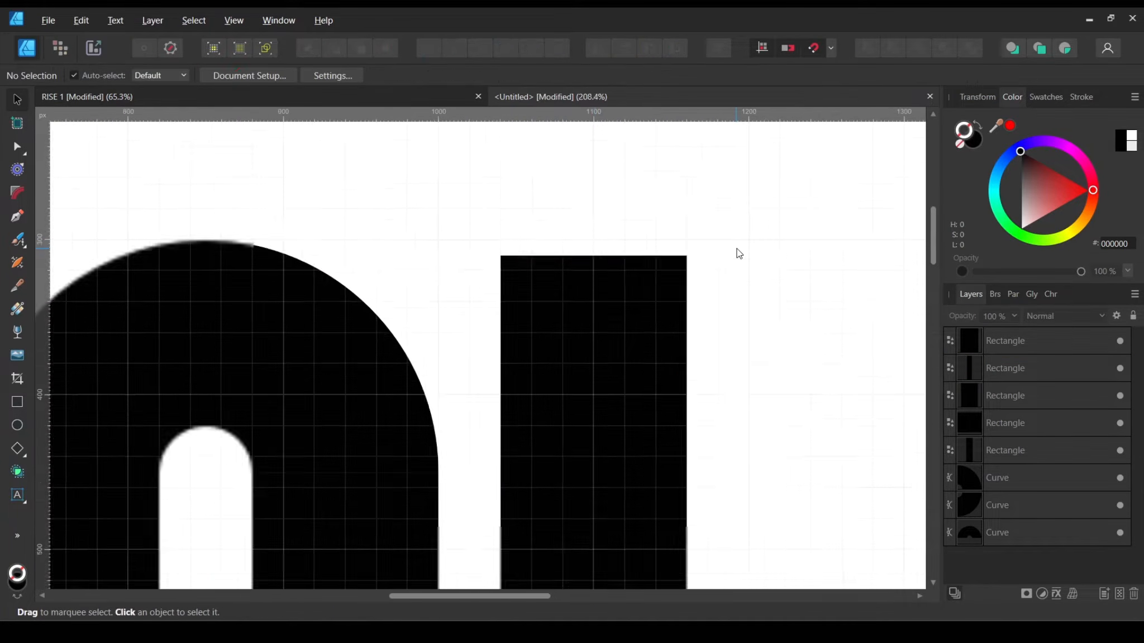
scroll(735, 250, "down", 5)
left_click_drag(821, 391, 738, 358)
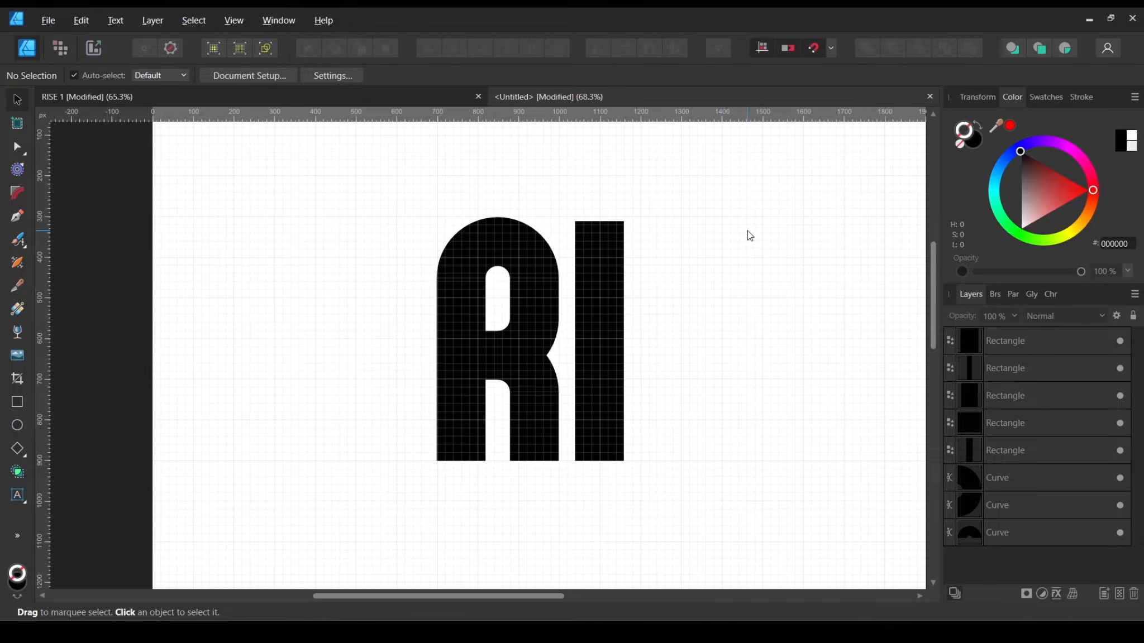
Step: Move the I over the R's arch to compare their top edges, undo the move, and deselect the I
scroll(588, 214, "up", 7)
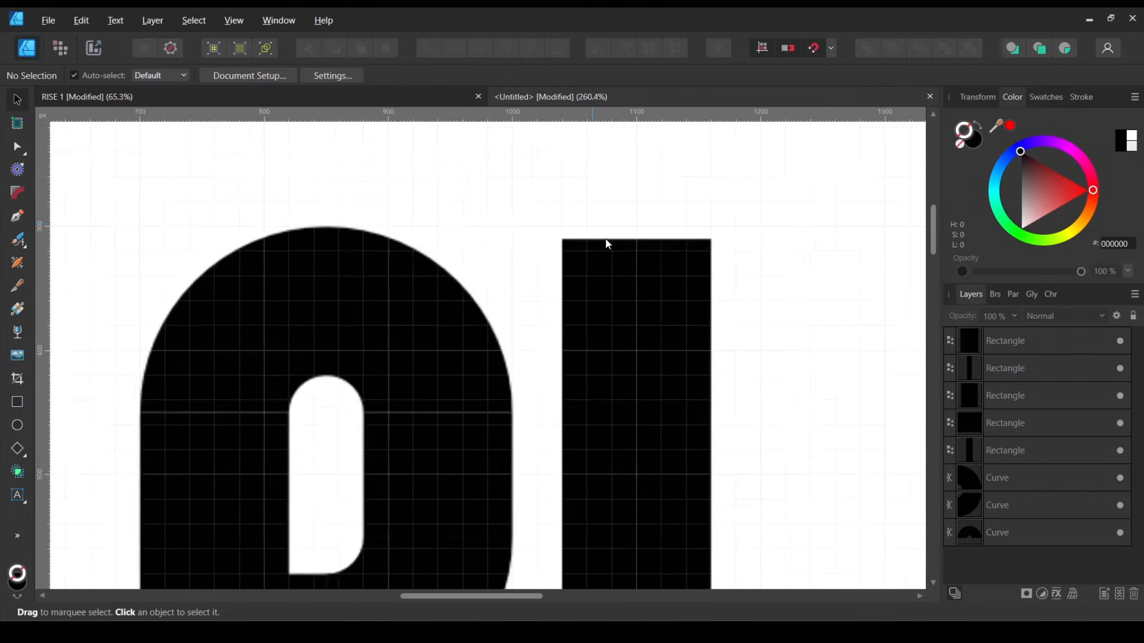
left_click_drag(653, 281, 140, 272)
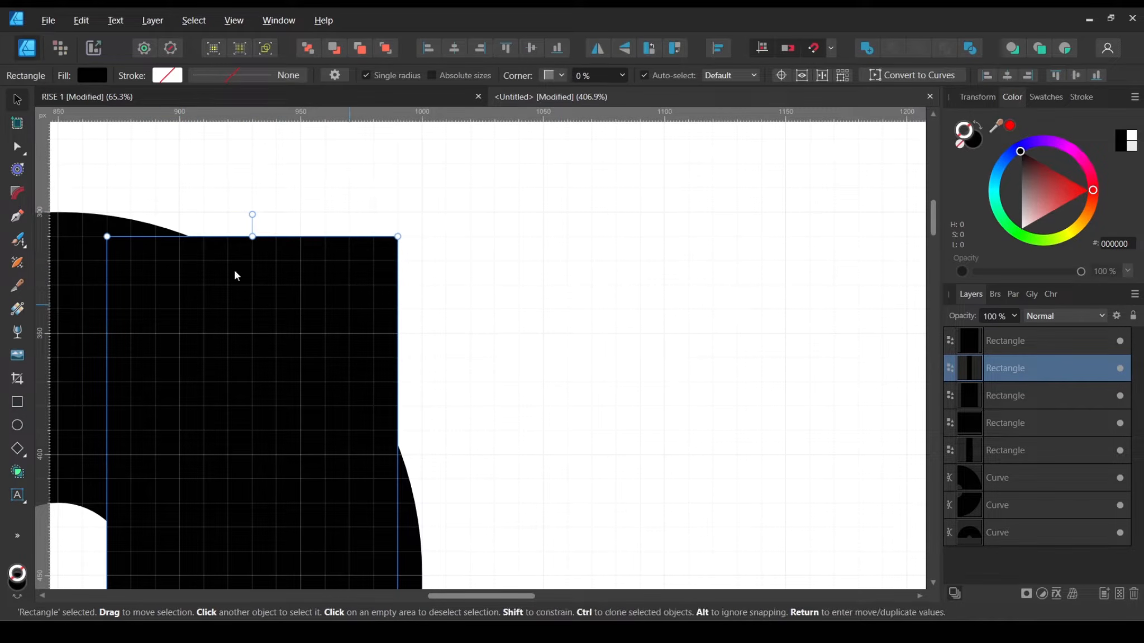
key("ctrl+z")
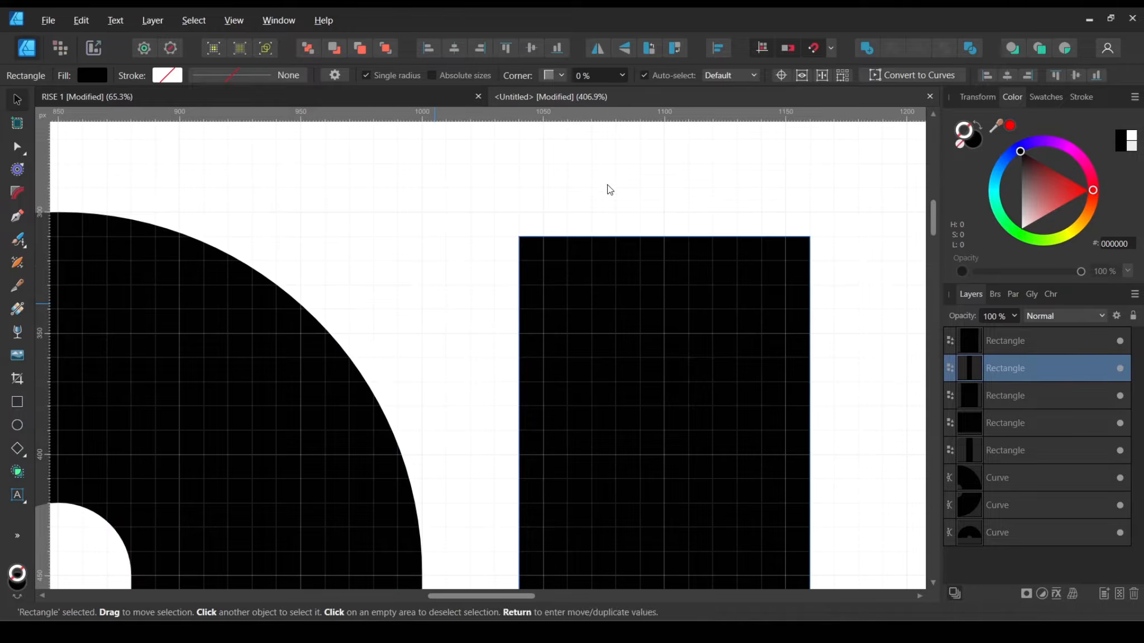
left_click(628, 212)
scroll(628, 212, "down", 5)
left_click_drag(661, 455, 629, 411)
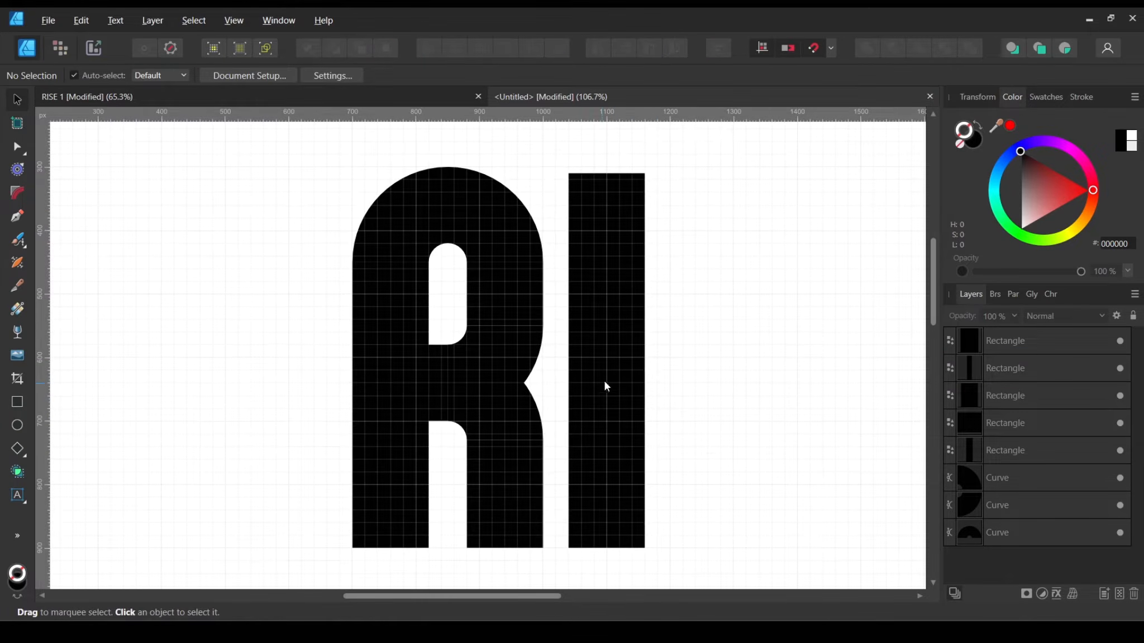
Step: Check the letter shapes in the RISE 1 document, and place a copy of the R's arch 40 px right of the I, topped at 300 px
left_click_drag(523, 345, 345, 311)
left_click(371, 93)
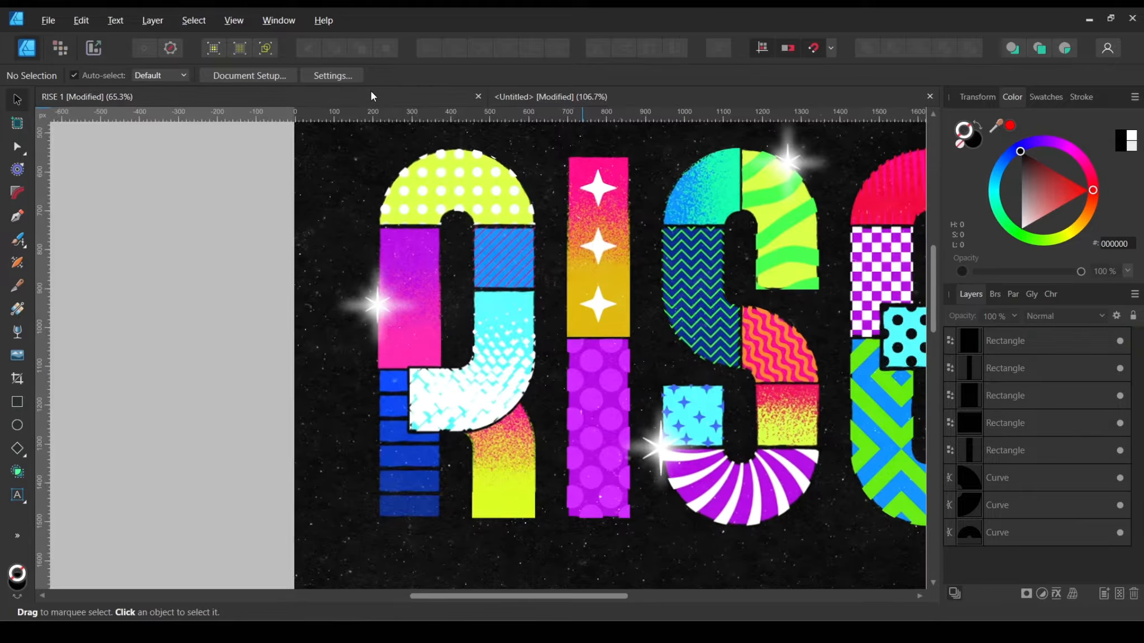
left_click(559, 94)
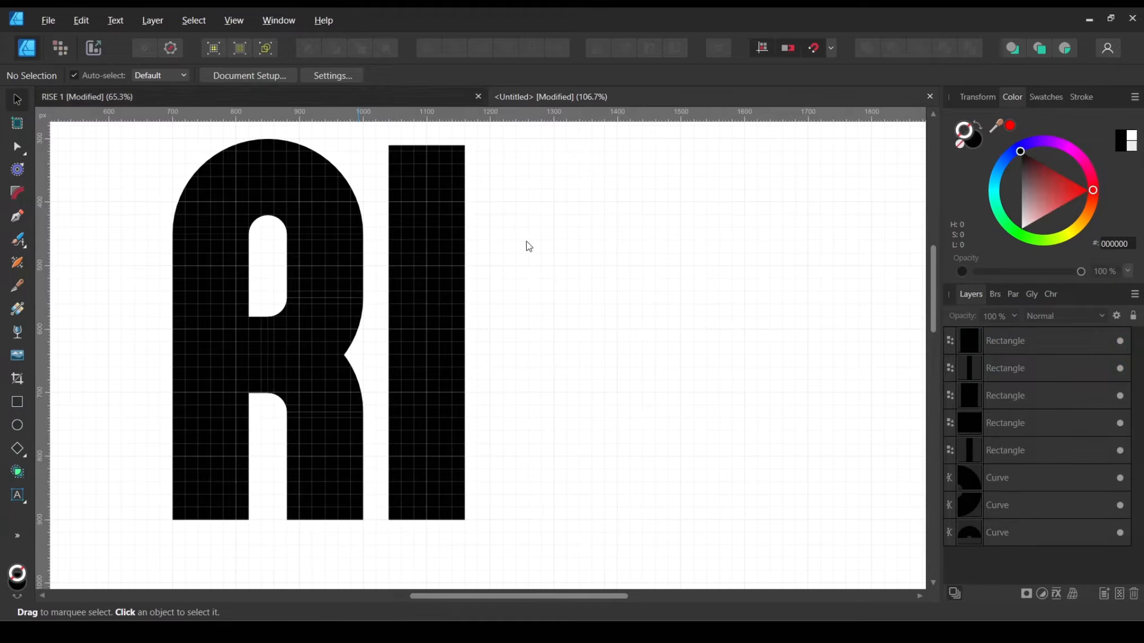
mouse_move(526, 245)
left_mouse_down()
mouse_move(531, 324)
mouse_move(695, 287)
mouse_move(626, 278)
mouse_move(496, 316)
left_mouse_up()
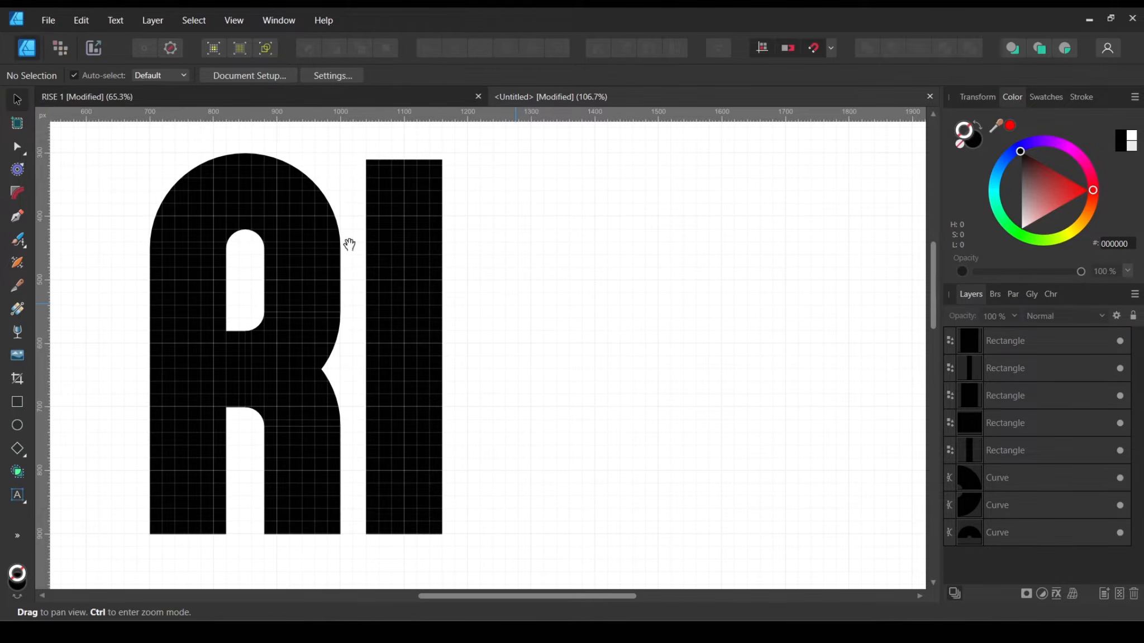
left_click(309, 191)
left_click_drag(471, 197, 403, 228)
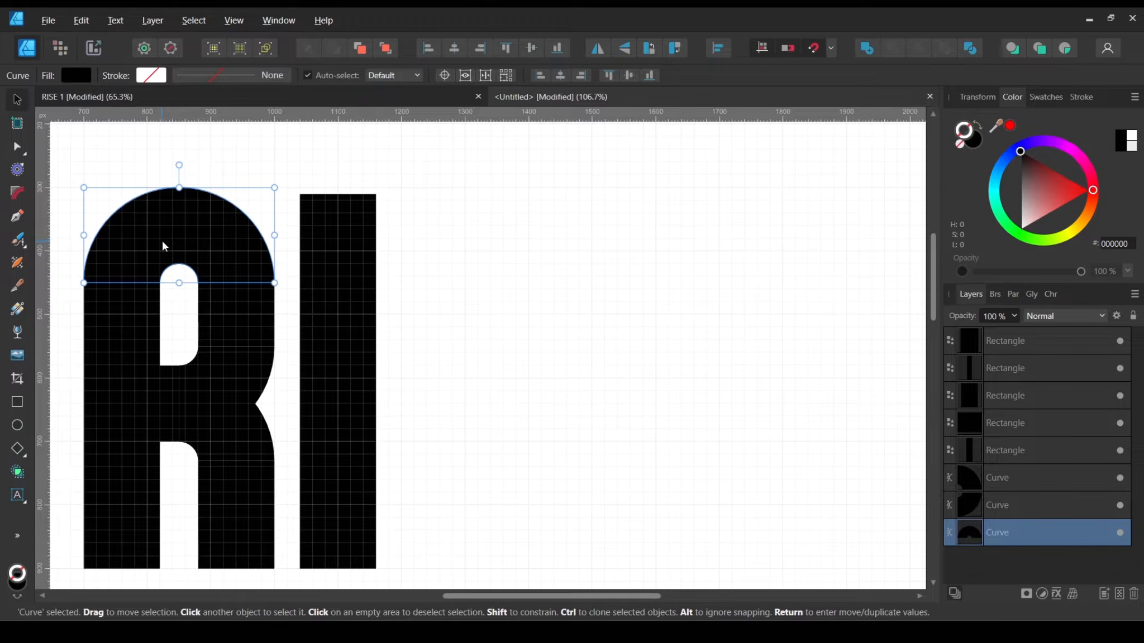
mouse_move(162, 246)
left_mouse_down()
mouse_move(227, 216)
mouse_move(502, 227)
mouse_move(503, 257)
mouse_move(536, 266)
left_mouse_up()
scroll(491, 238, "up", 2)
mouse_move(536, 308)
left_mouse_down()
mouse_move(495, 284)
mouse_move(269, 270)
mouse_move(194, 281)
mouse_move(500, 285)
mouse_move(486, 285)
left_mouse_up()
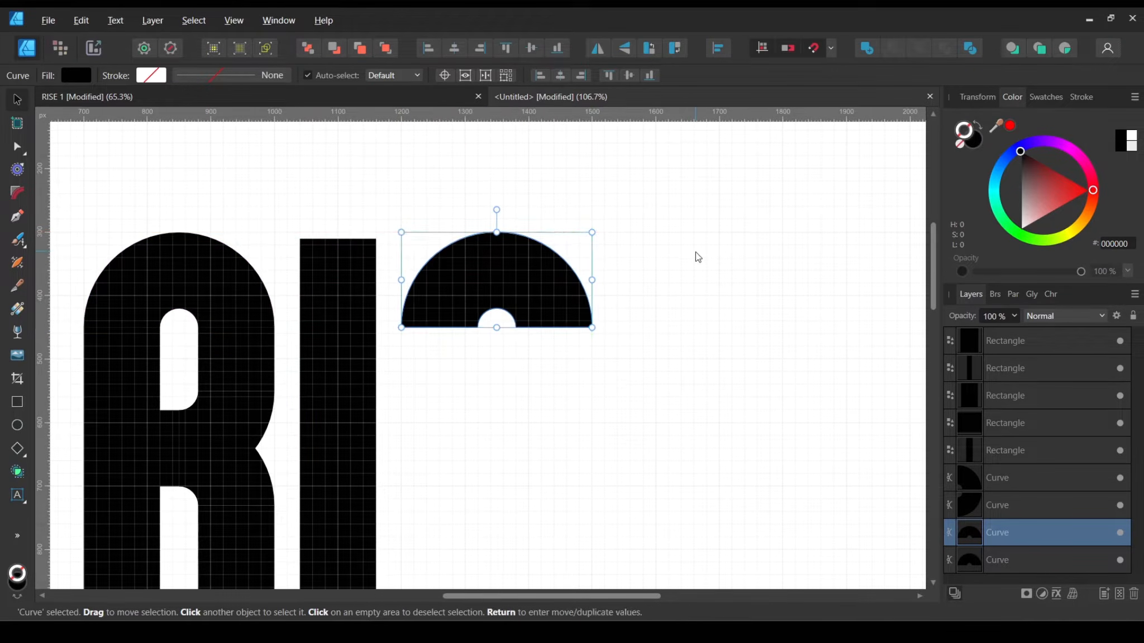
left_click(696, 255)
Step: Copy the S's arch downwards, rotate the copy 180° into a bowl resting on the 900 px baseline, and deselect it
left_click_drag(528, 436, 501, 342)
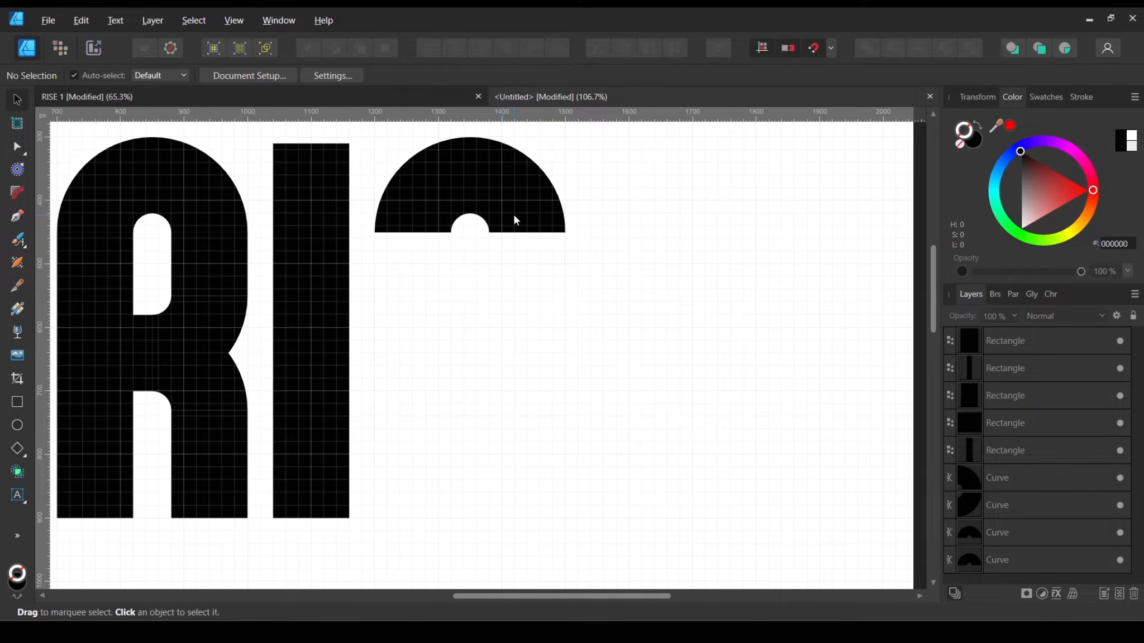
left_click(462, 209)
left_click_drag(488, 194, 520, 471)
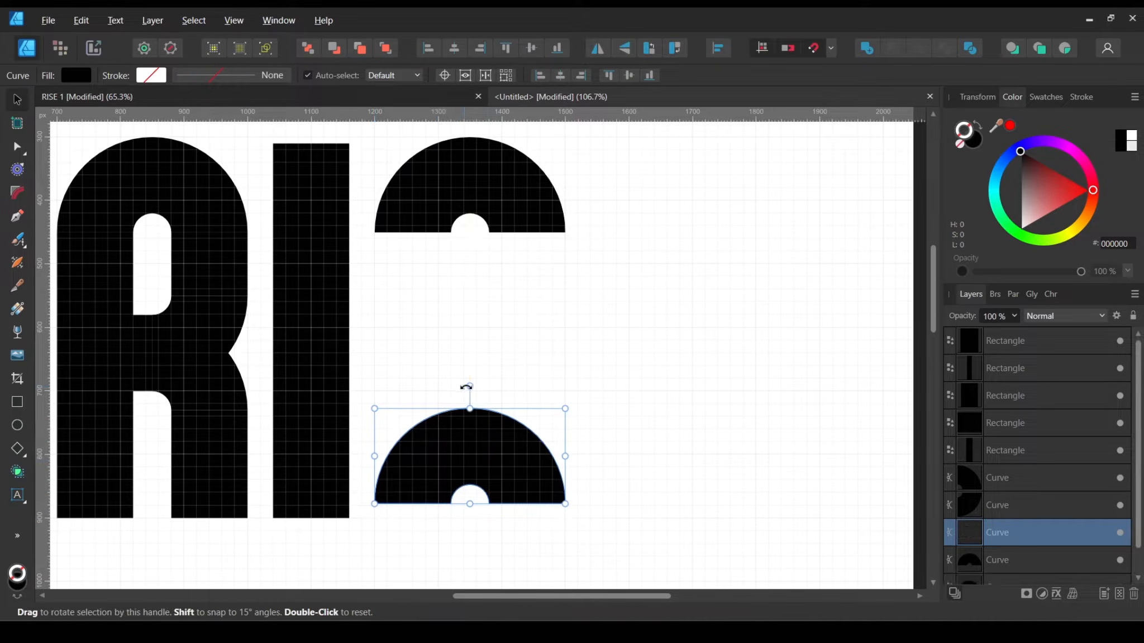
left_click_drag(469, 386, 481, 556)
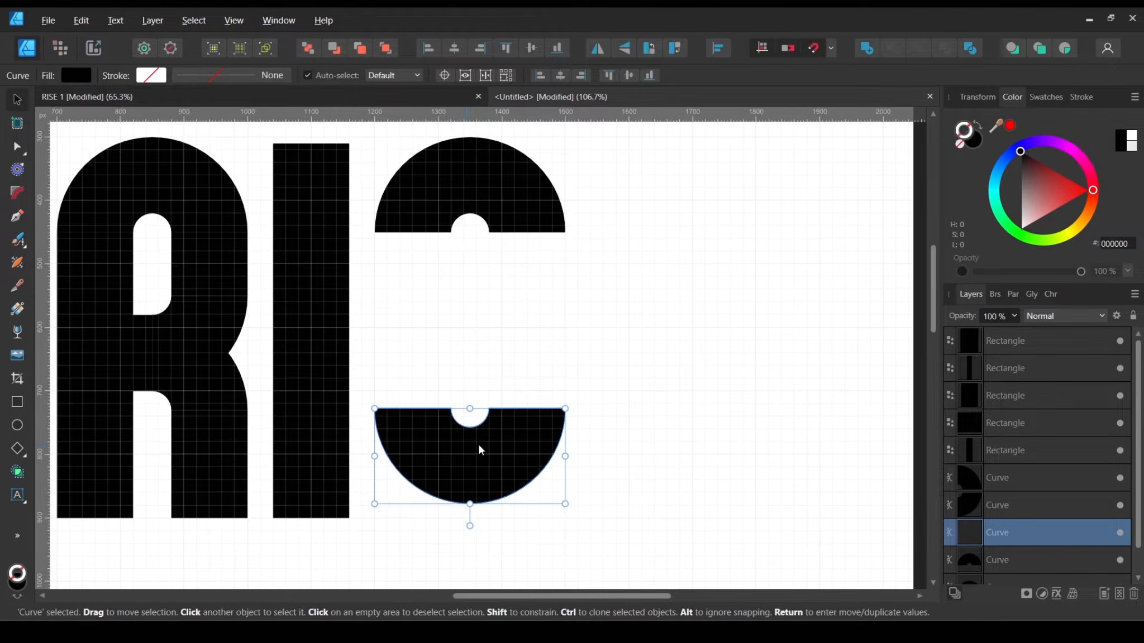
left_click_drag(478, 447, 483, 478)
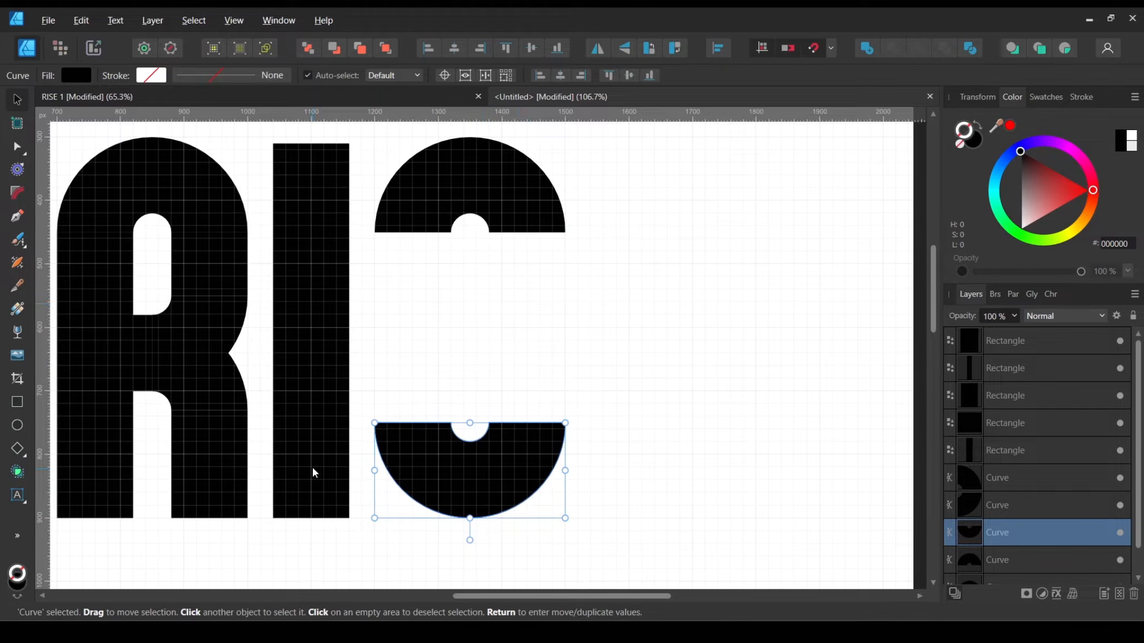
left_click(461, 353)
Step: Copy the R's lower quarter curve into the S, spanning 1350 to 1500 px across and 540 to 690 px down
scroll(467, 337, "up", 2)
scroll(497, 357, "up", 1)
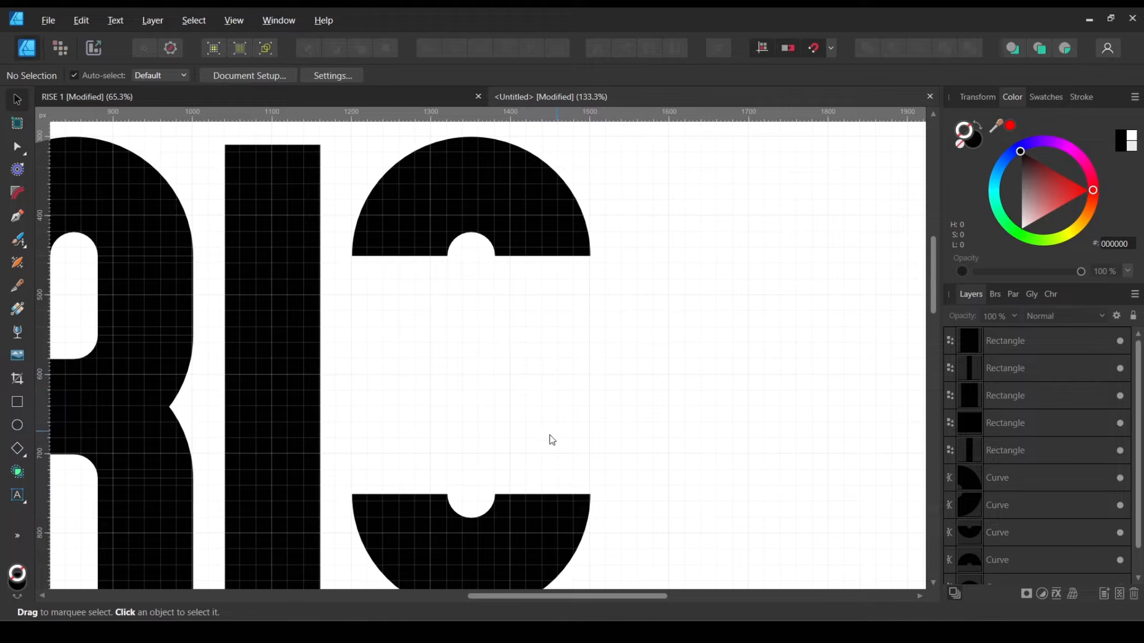
left_click(125, 393)
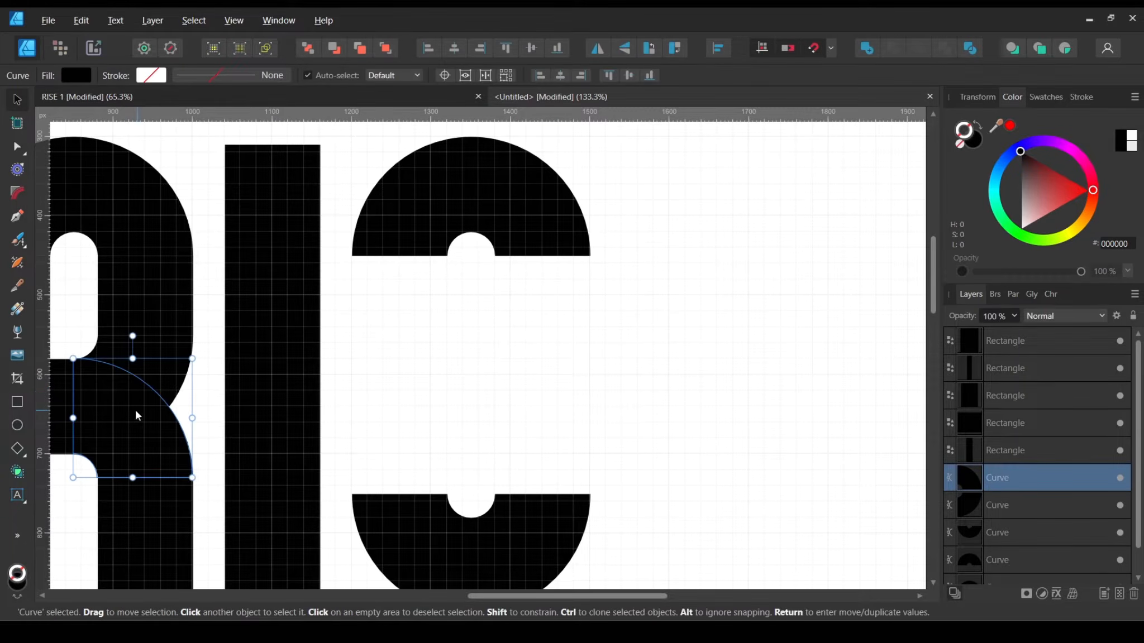
left_click_drag(135, 430, 565, 489)
scroll(575, 436, "up", 2)
scroll(564, 488, "up", 2)
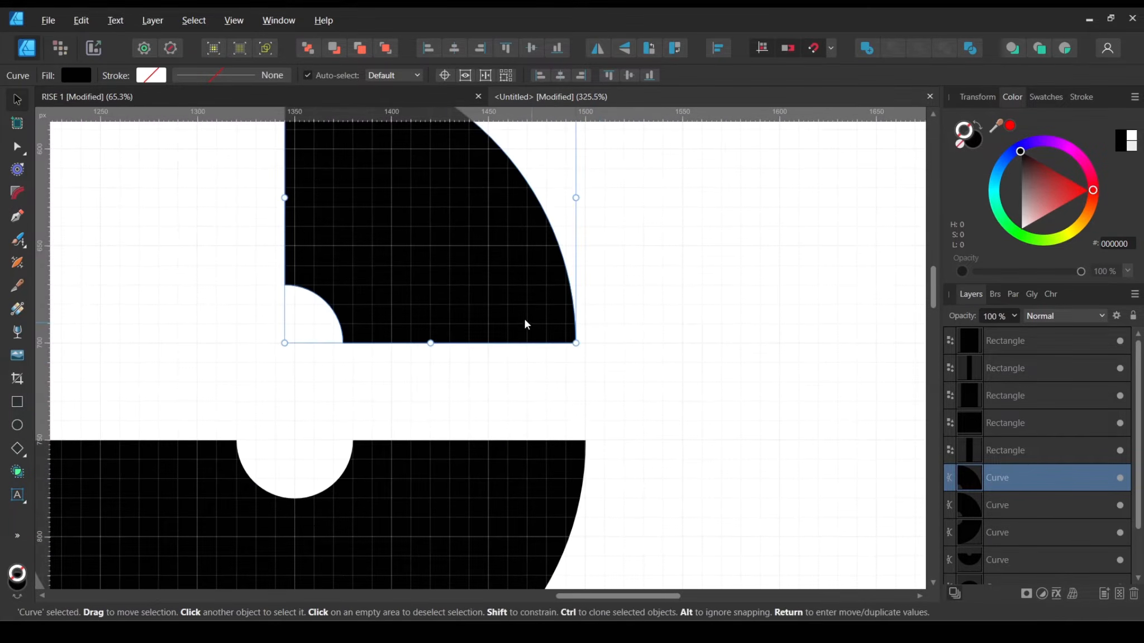
left_click_drag(526, 324, 539, 423)
scroll(539, 422, "up", 2)
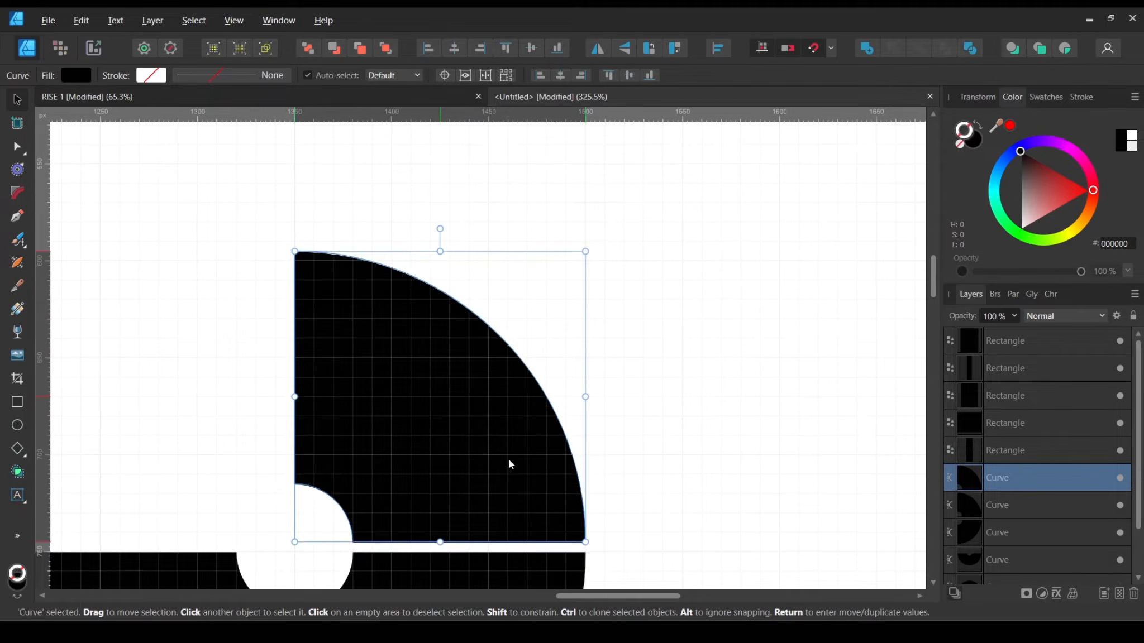
left_click_drag(508, 462, 505, 383)
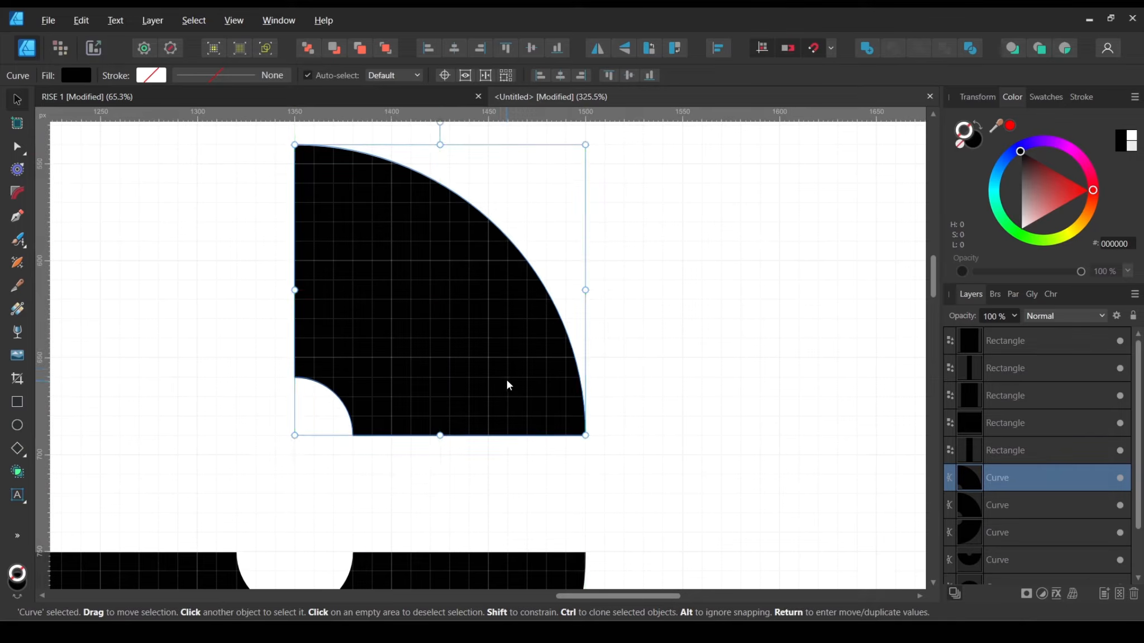
Step: Copy the S's quarter curve, rotate the copy 180°, join it to the left of the original from 1200 to 1350 px, and deselect it
scroll(484, 378, "up", 2)
scroll(486, 387, "down", 3)
scroll(531, 344, "up", 1)
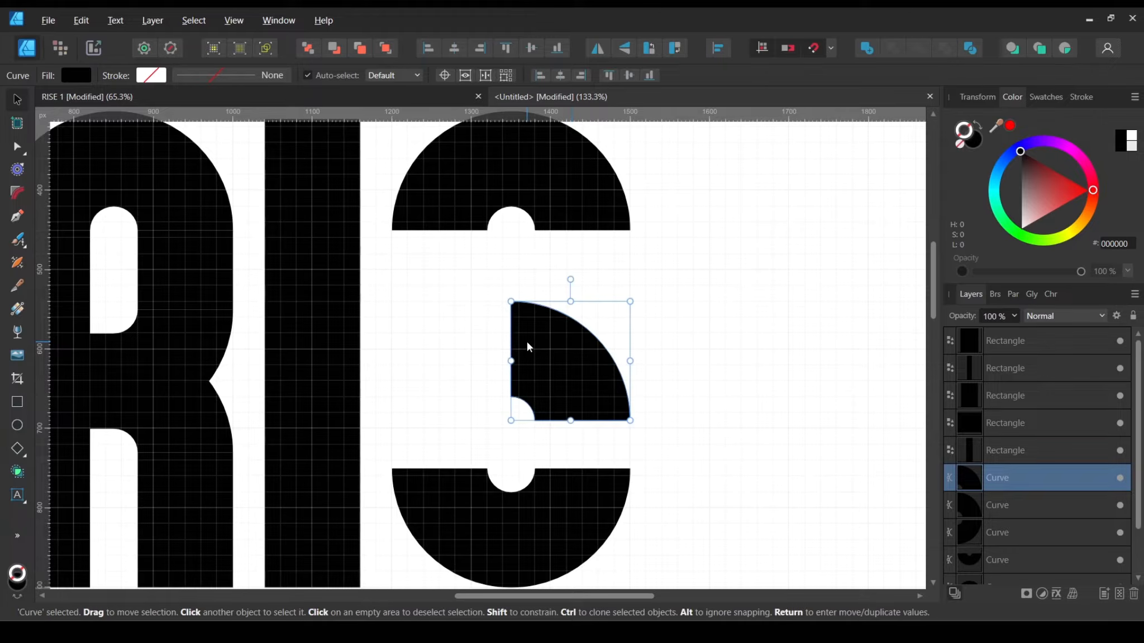
scroll(531, 350, "up", 1)
mouse_move(614, 367)
left_mouse_down()
mouse_move(495, 327)
mouse_move(446, 346)
left_mouse_up()
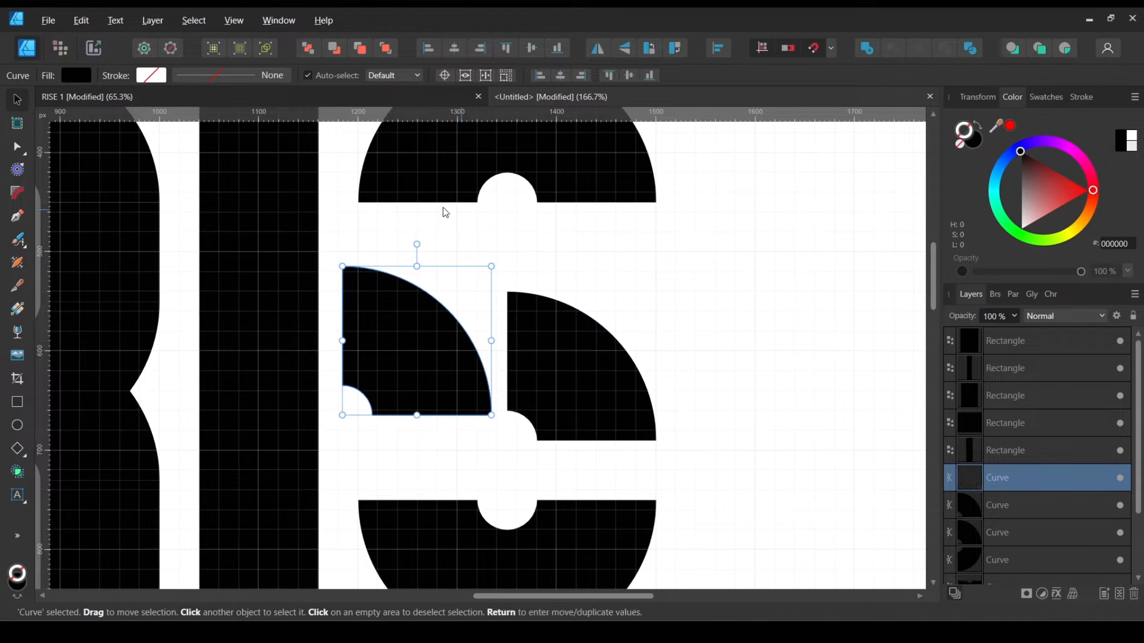
left_click_drag(432, 251, 412, 449)
scroll(482, 372, "up", 2)
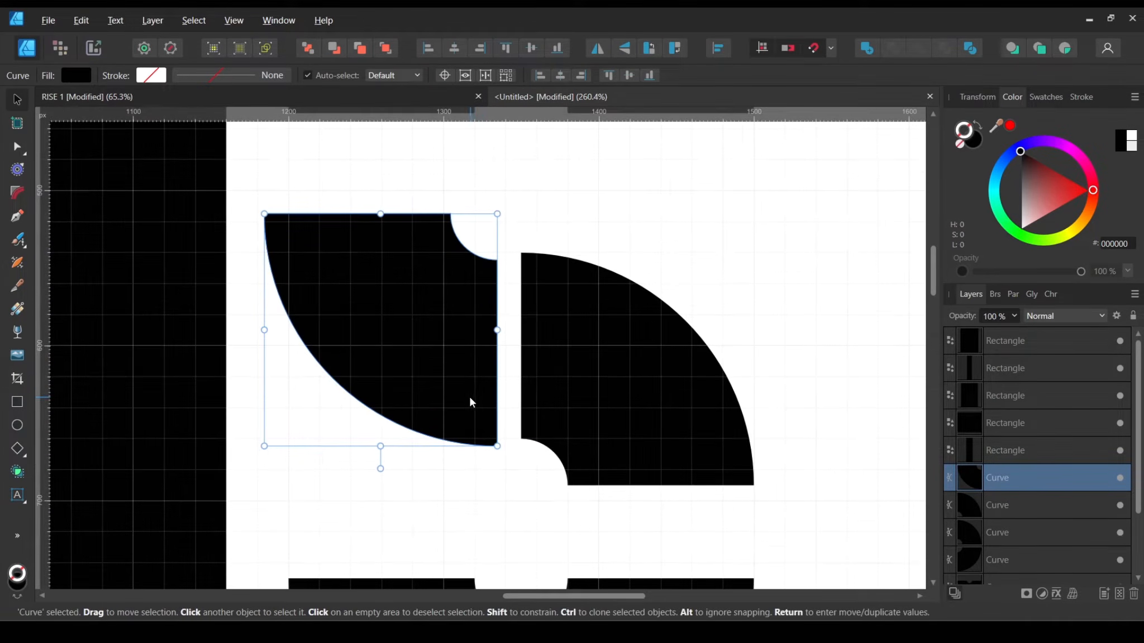
left_click_drag(468, 401, 490, 391)
left_click(765, 223)
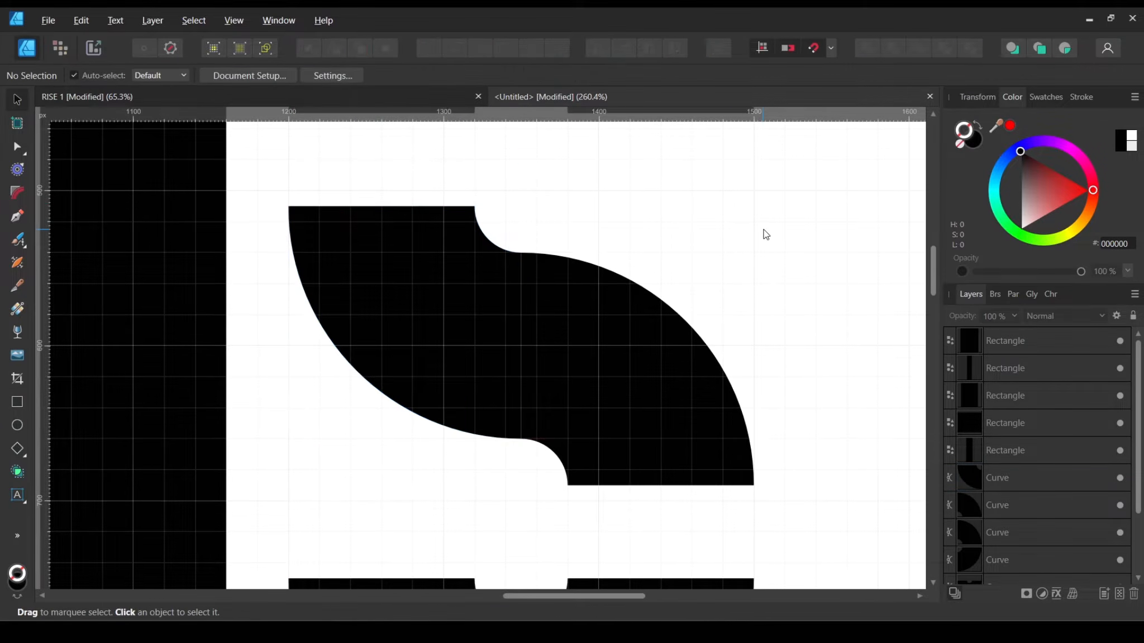
Step: Compare the S's pieces and remaining gaps with the finished S in the RISE 1 document
scroll(763, 234, "down", 3)
scroll(767, 237, "up", 2)
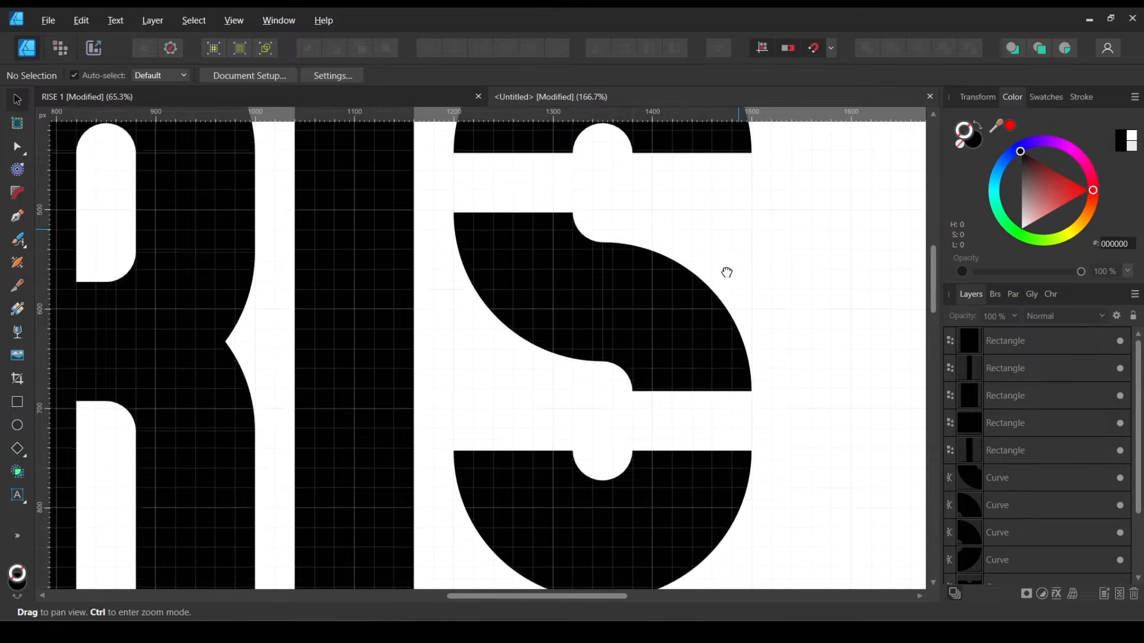
left_click_drag(727, 272, 712, 331)
key("ctrl+Tab")
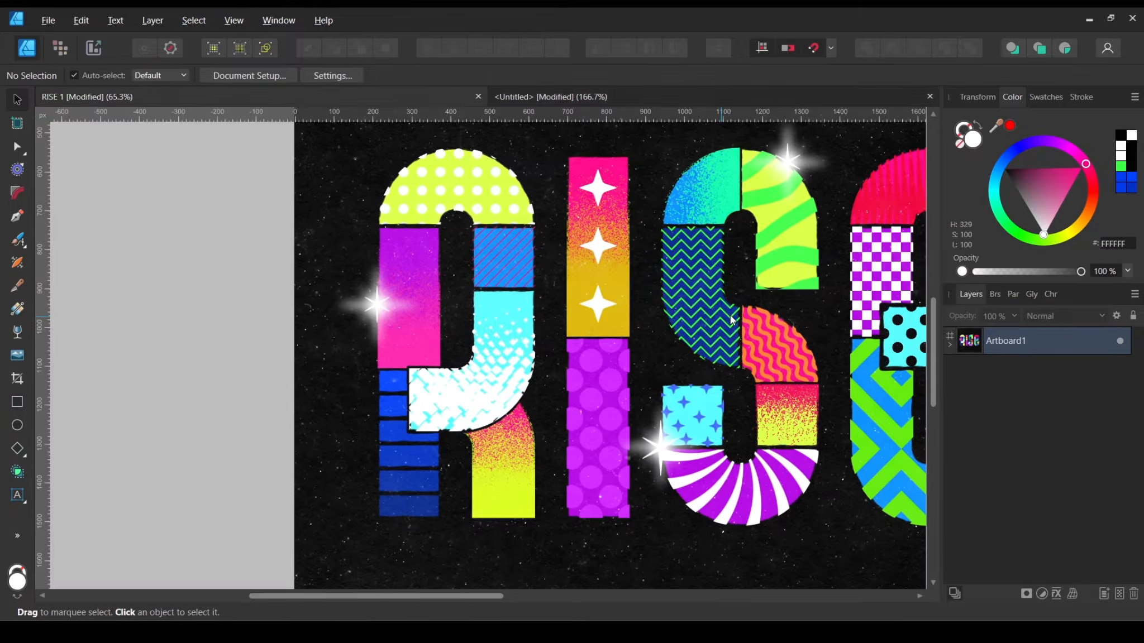
key("ctrl+Tab")
scroll(731, 301, "down", 3)
scroll(731, 300, "up", 3)
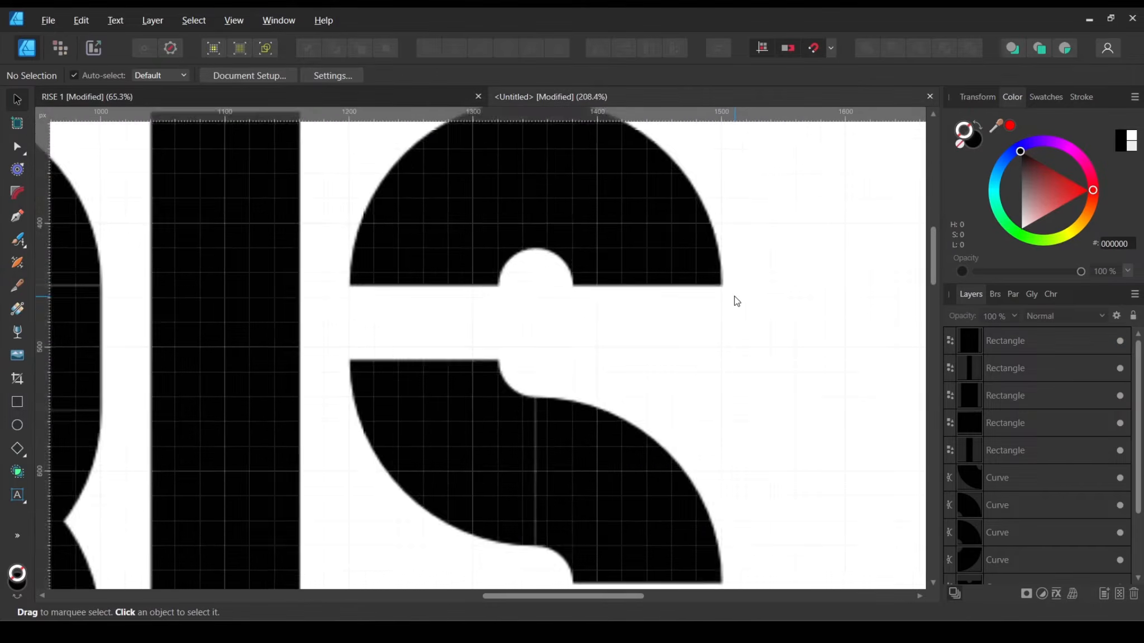
scroll(704, 296, "down", 1)
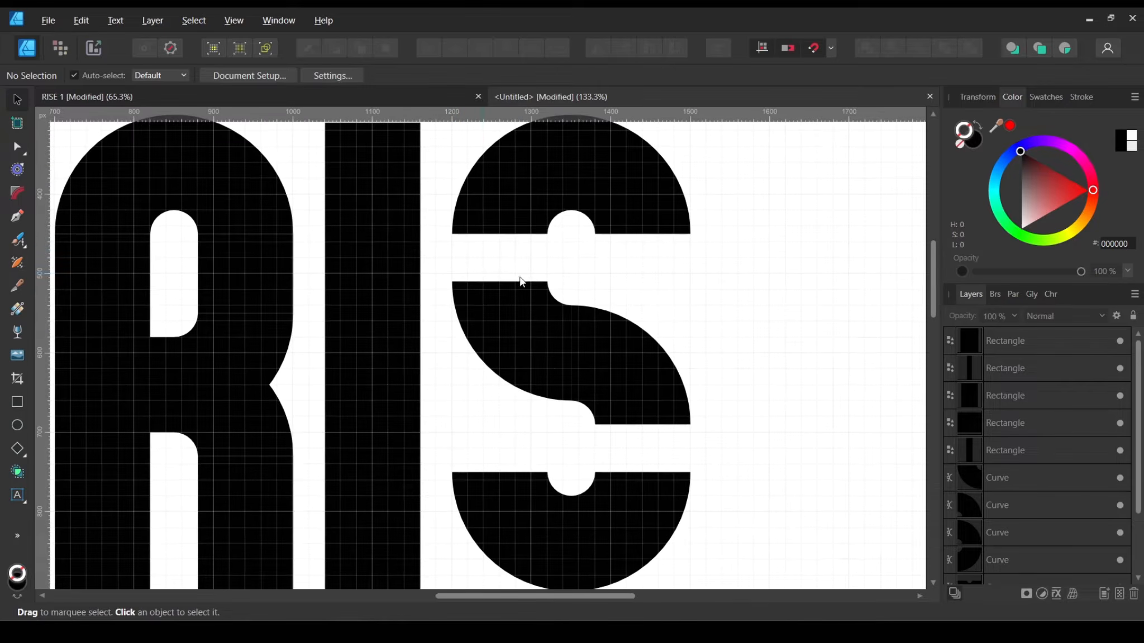
Step: Fill the S's upper-left gap with a copy of the I, shortened to span 450 to 510 px between the arch and the middle curve
left_click(382, 325)
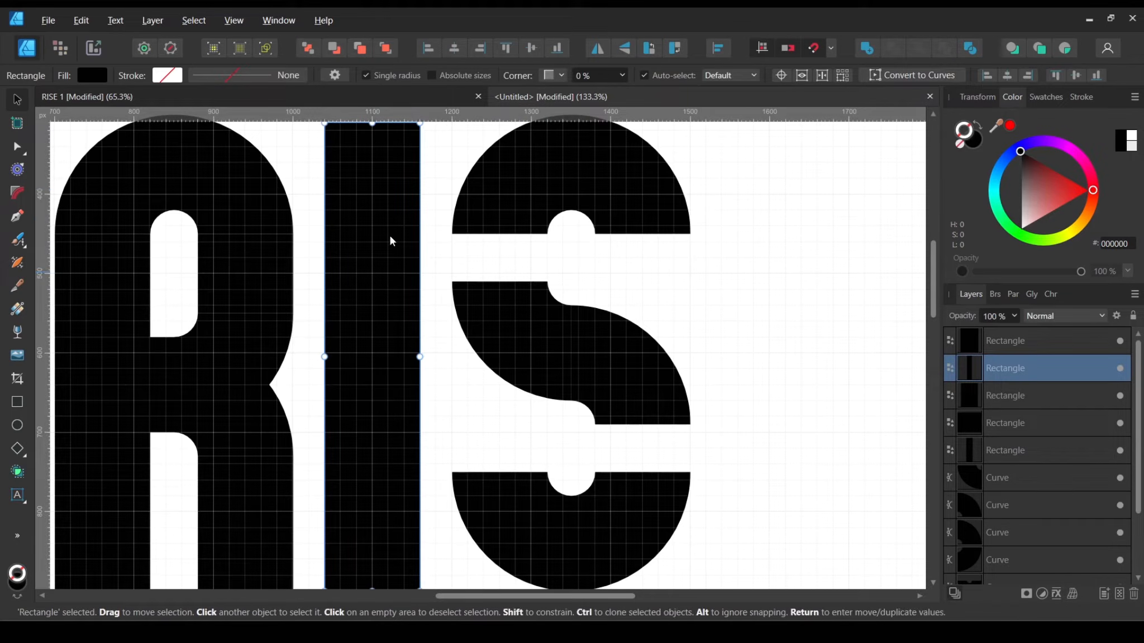
left_click_drag(366, 357, 761, 350)
scroll(745, 502, "down", 1)
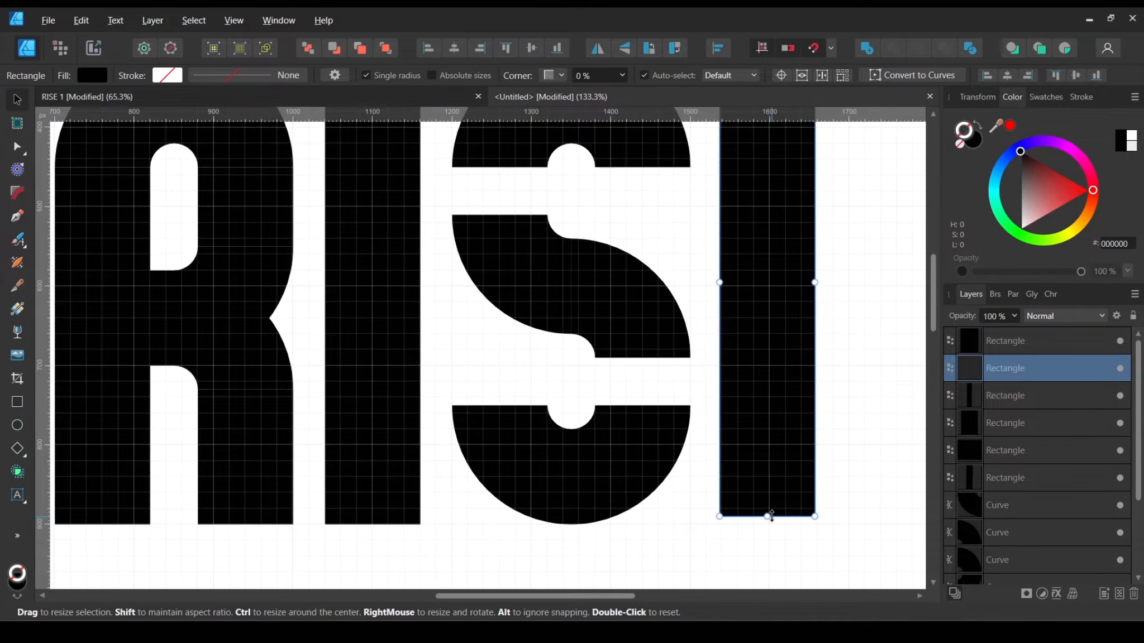
left_click_drag(767, 517, 513, 253)
scroll(480, 147, "up", 2)
scroll(496, 179, "up", 2)
left_click(523, 273)
scroll(523, 273, "up", 2)
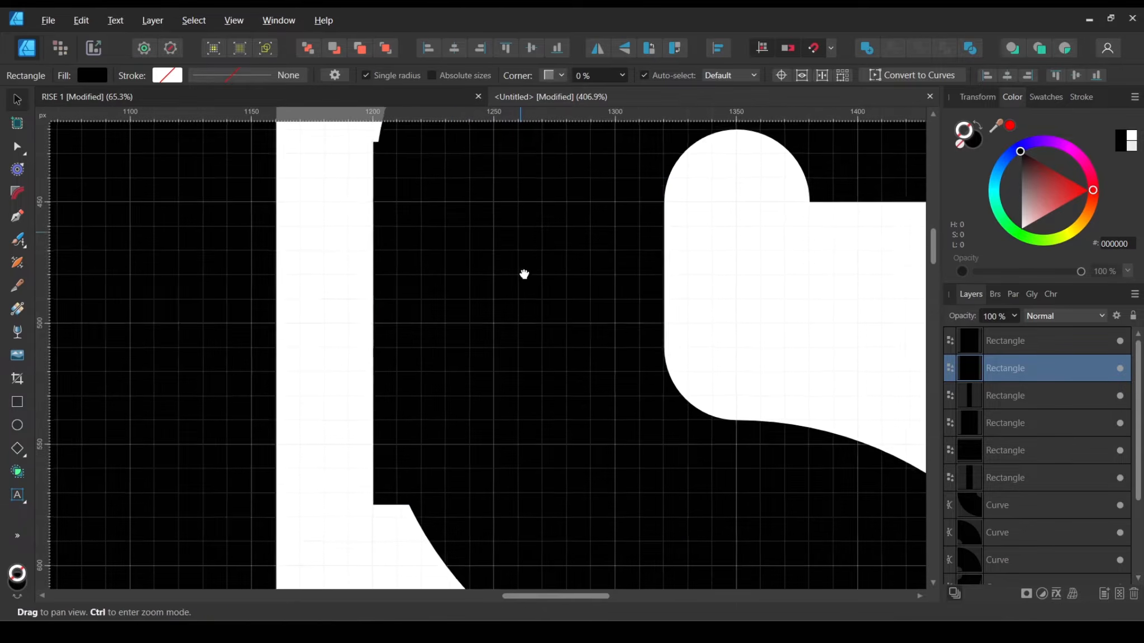
mouse_move(502, 405)
left_mouse_down()
mouse_move(483, 416)
mouse_move(488, 406)
left_mouse_up()
scroll(426, 301, "down", 3)
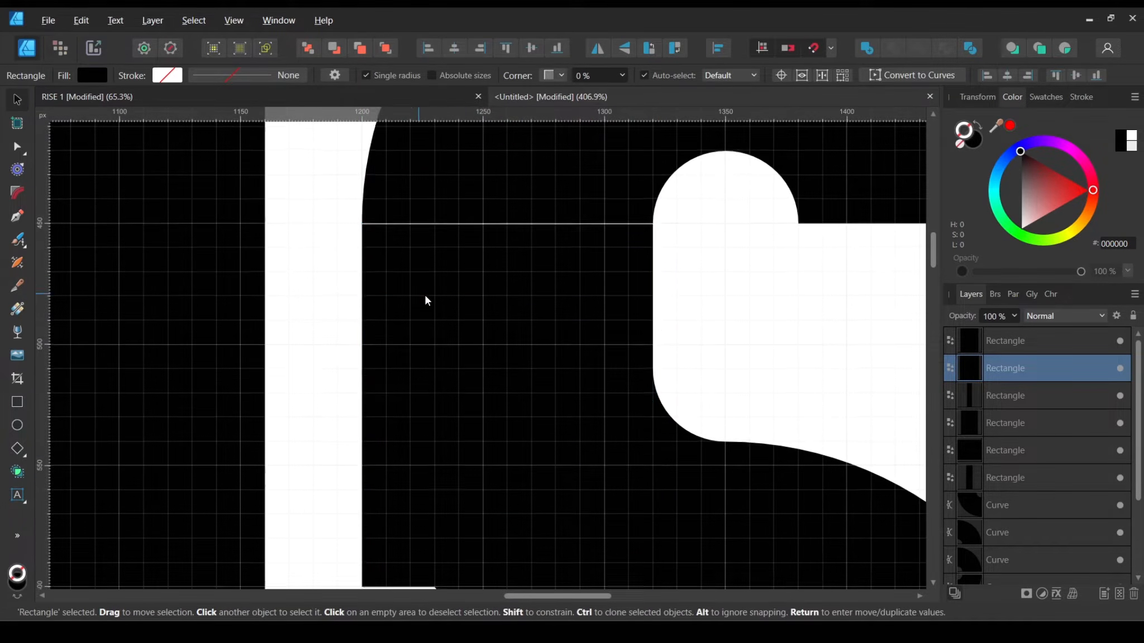
left_click_drag(507, 475, 544, 256)
scroll(561, 281, "down", 3)
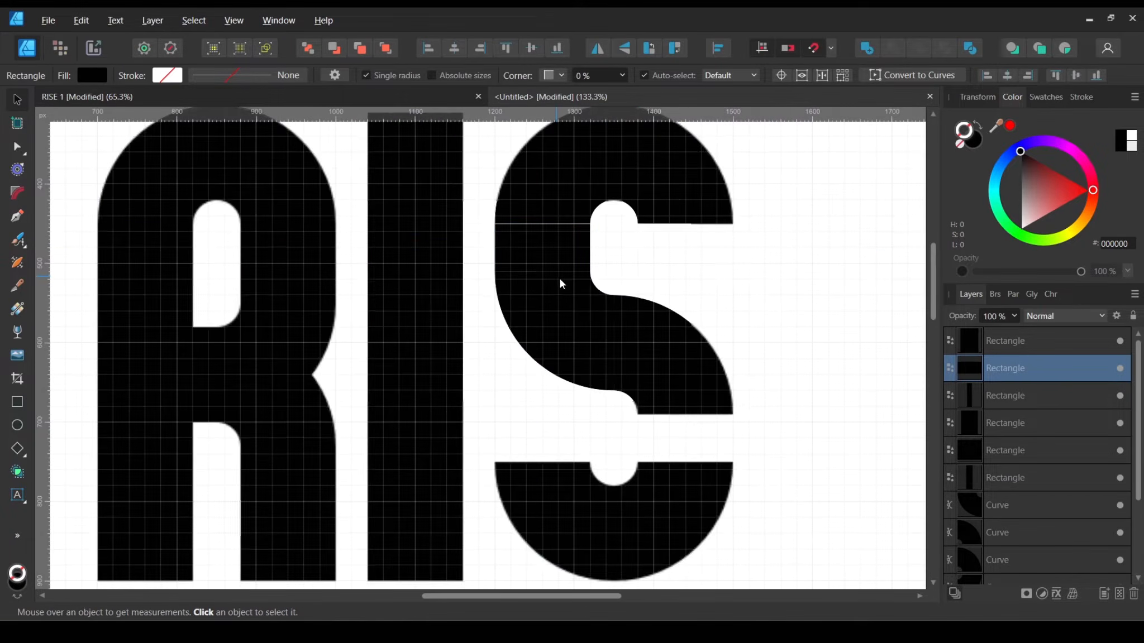
Step: Copy the S's upper-left block to the arch's right end, spanning 1380 to 1500 px, and deselect it
scroll(648, 261, "up", 2)
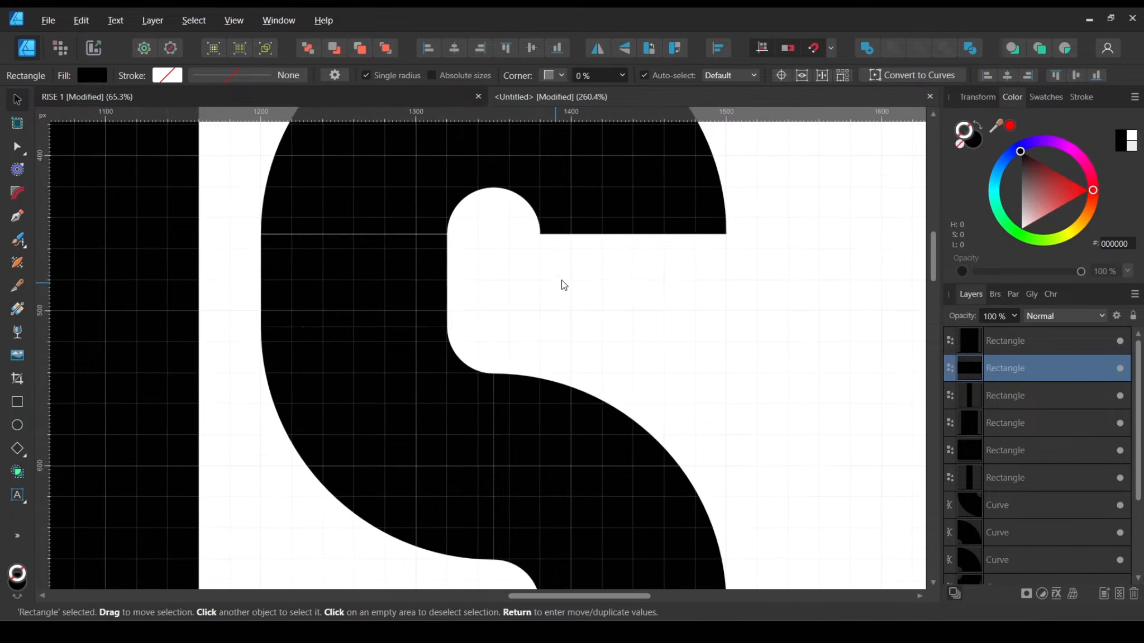
left_click_drag(346, 286, 656, 294)
left_click(791, 338)
scroll(767, 324, "down", 4)
scroll(698, 324, "up", 2)
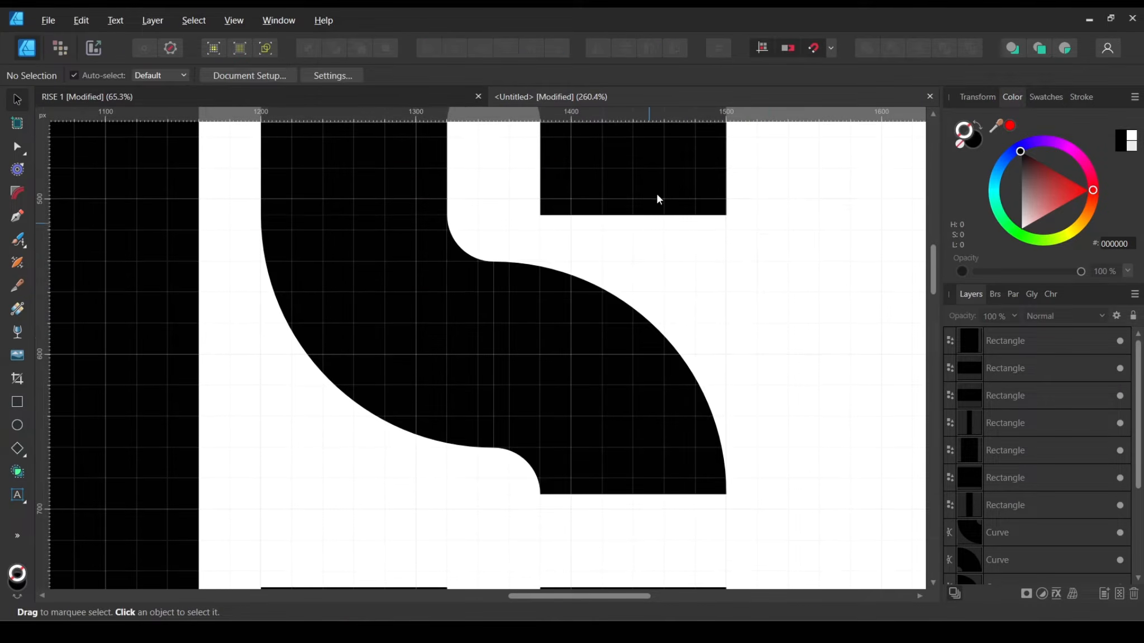
Step: Copy the S's upper-right block into the lower-right gap between the middle curve and the bottom bowl, and deselect it
left_click(663, 167)
left_click_drag(653, 187, 640, 527)
mouse_move(632, 453)
left_mouse_down()
mouse_move(633, 467)
mouse_move(633, 453)
left_mouse_up()
left_click(852, 399)
scroll(849, 399, "down", 5)
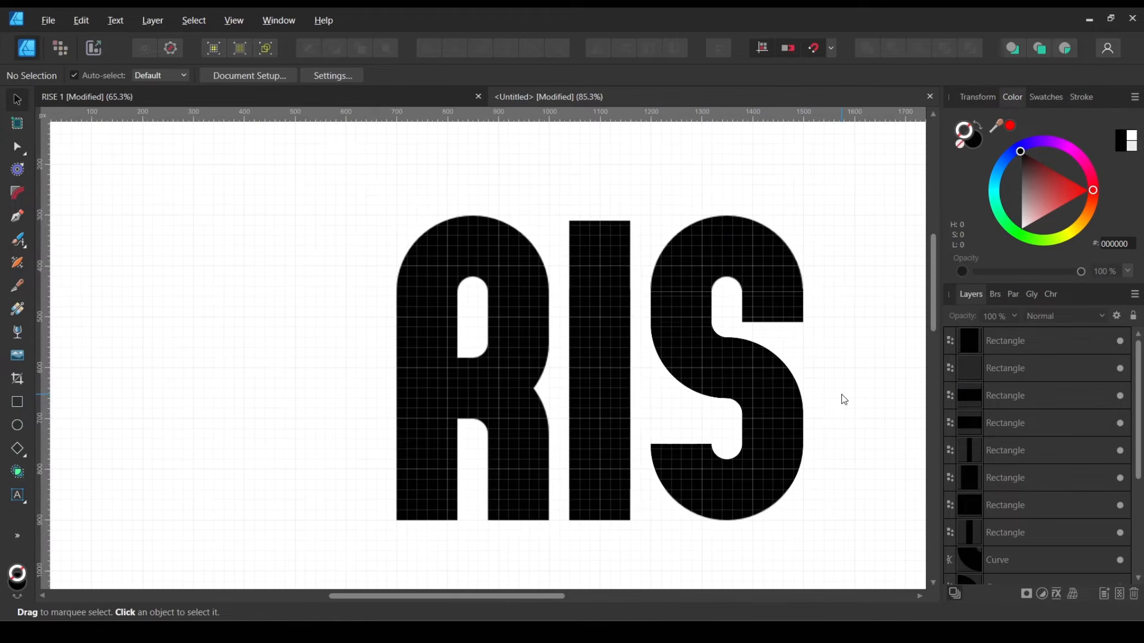
Step: Copy the S's lower-right block onto the bowl's left end, spanning 1200 to 1320 px, and deselect it
scroll(781, 429, "up", 8)
left_click(782, 440)
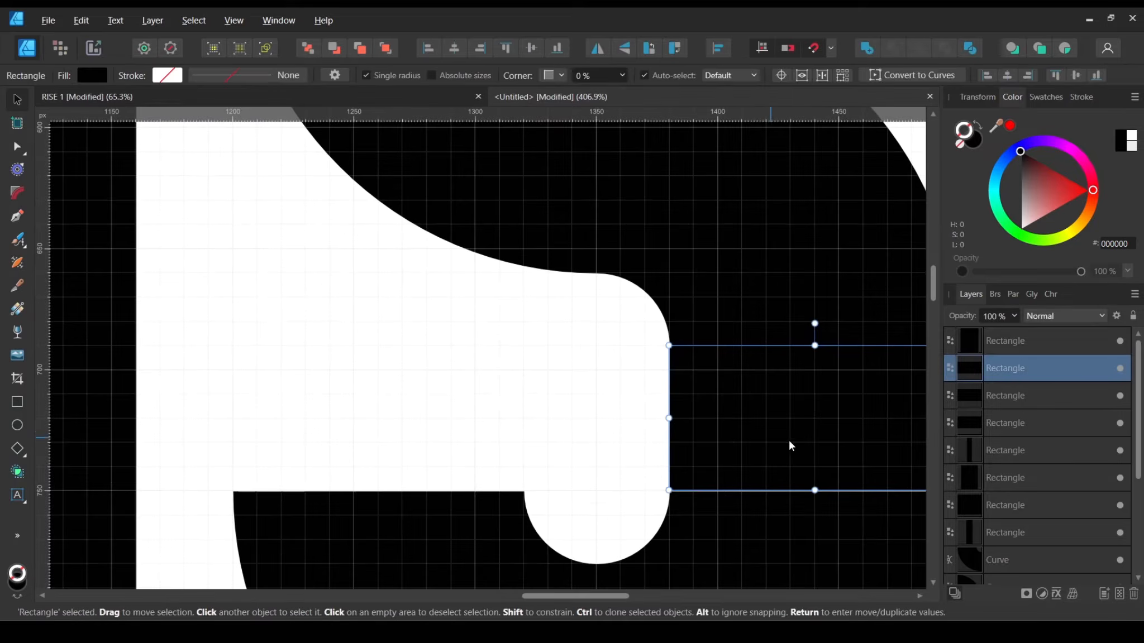
left_click_drag(875, 440, 677, 390)
mouse_move(469, 429)
left_mouse_down()
mouse_move(437, 429)
mouse_move(447, 437)
left_mouse_up()
left_click(595, 385)
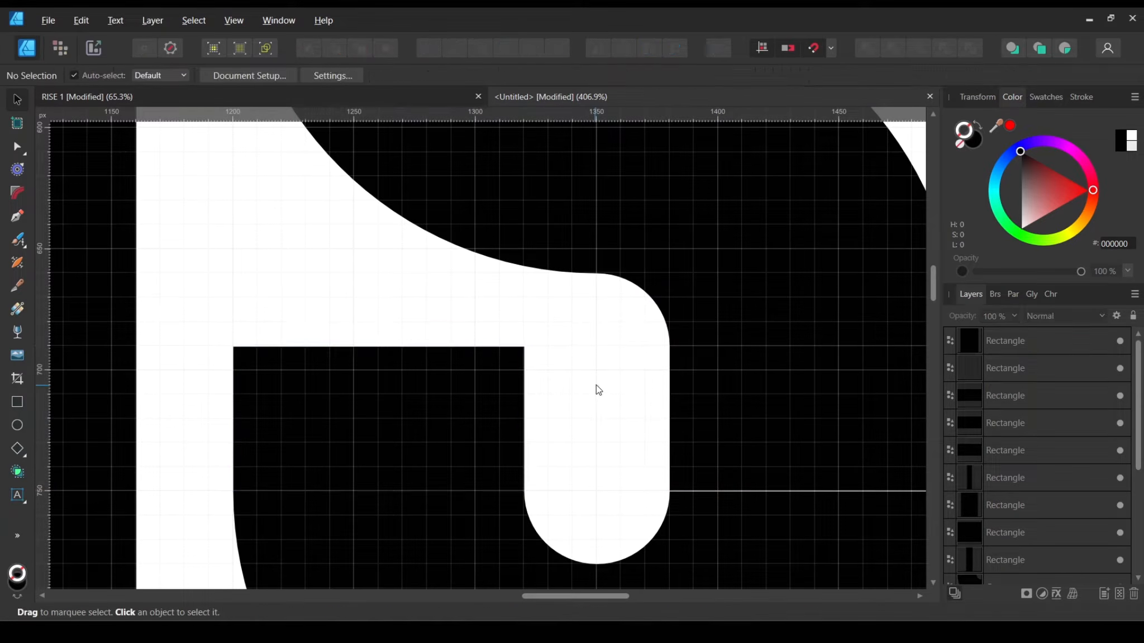
scroll(619, 363, "down", 8)
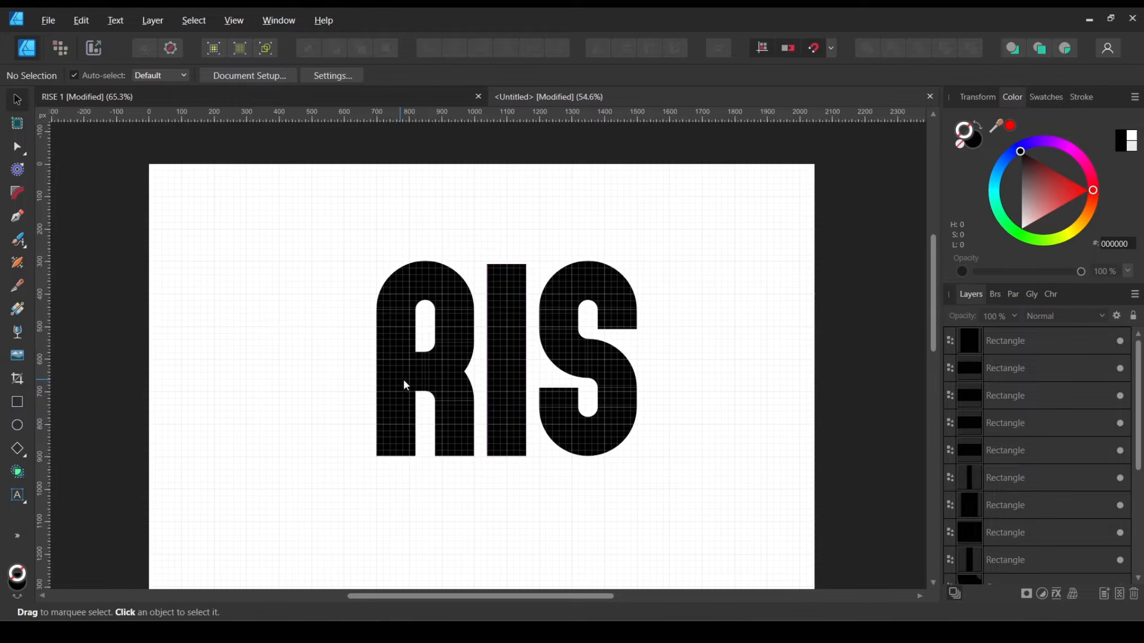
scroll(416, 380, "up", 4)
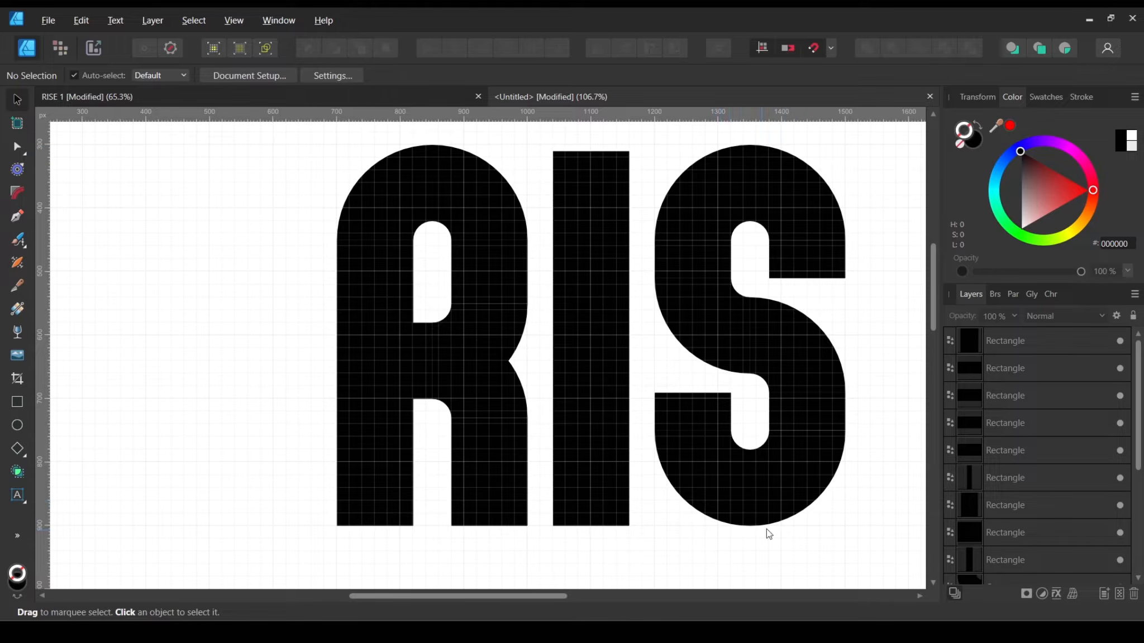
scroll(505, 525, "up", 5)
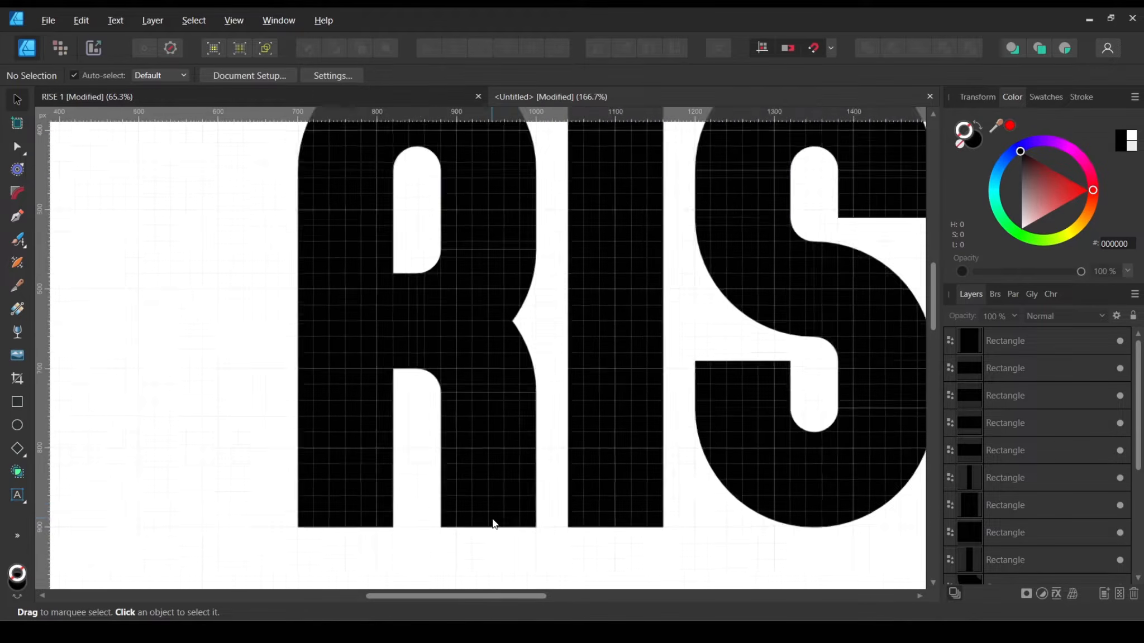
Step: Shorten the I and both legs of the R so that their bottom edges end at 890 px, and deselect them
left_click(668, 382)
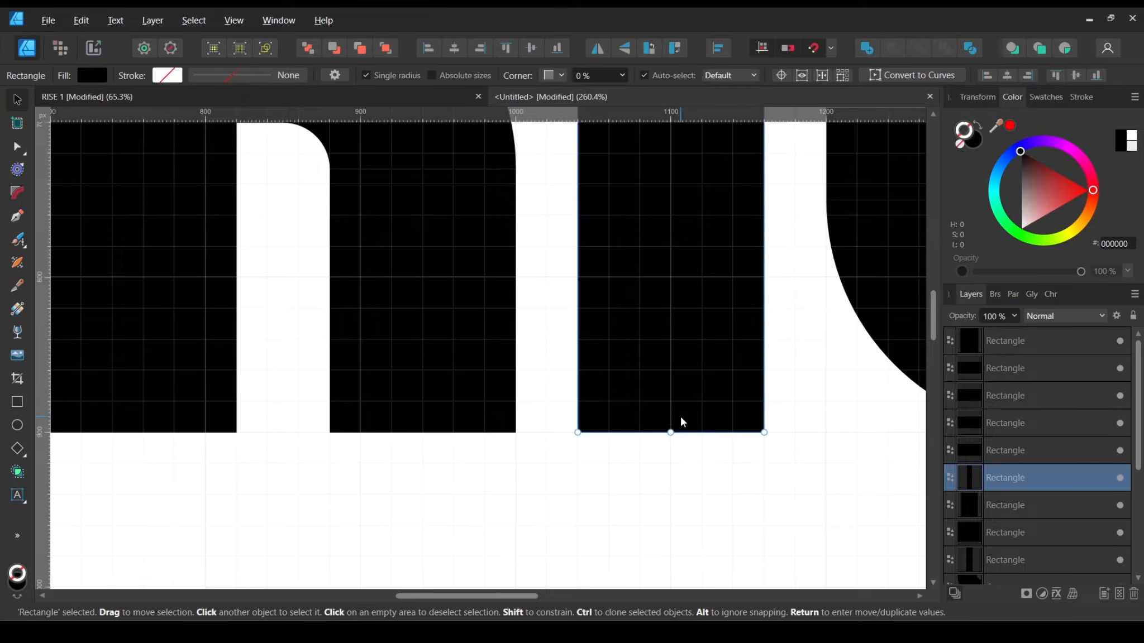
scroll(679, 421, "up", 5)
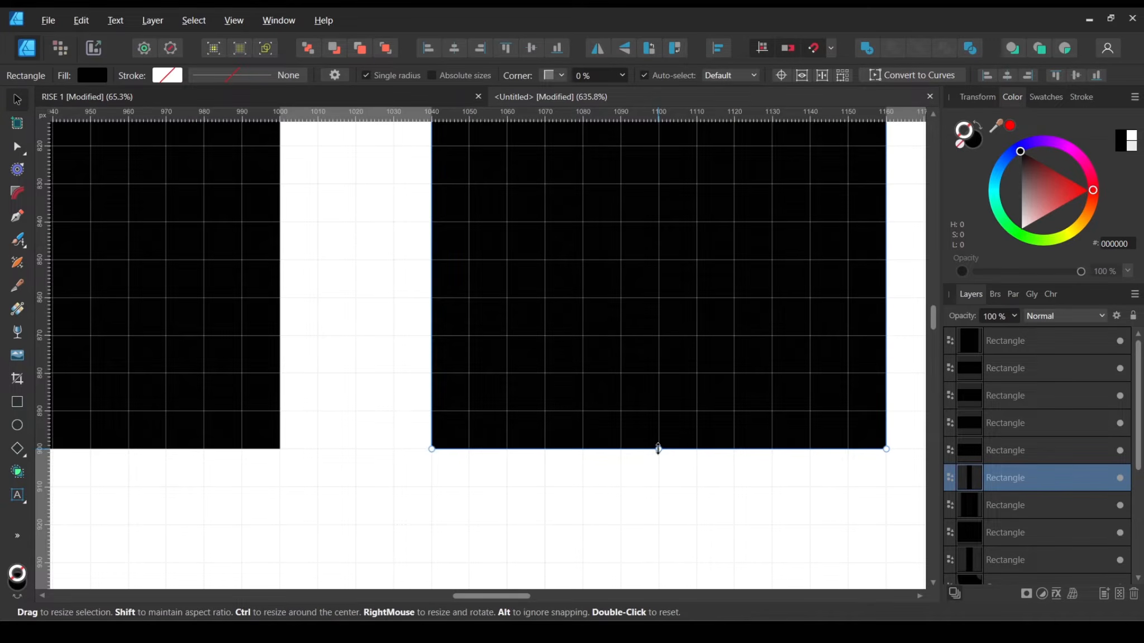
left_click_drag(659, 445, 670, 412)
scroll(671, 419, "down", 2)
left_click_drag(447, 440, 729, 471)
scroll(729, 471, "down", 1)
left_click_drag(668, 431, 528, 440)
left_click(569, 431)
left_click(176, 453)
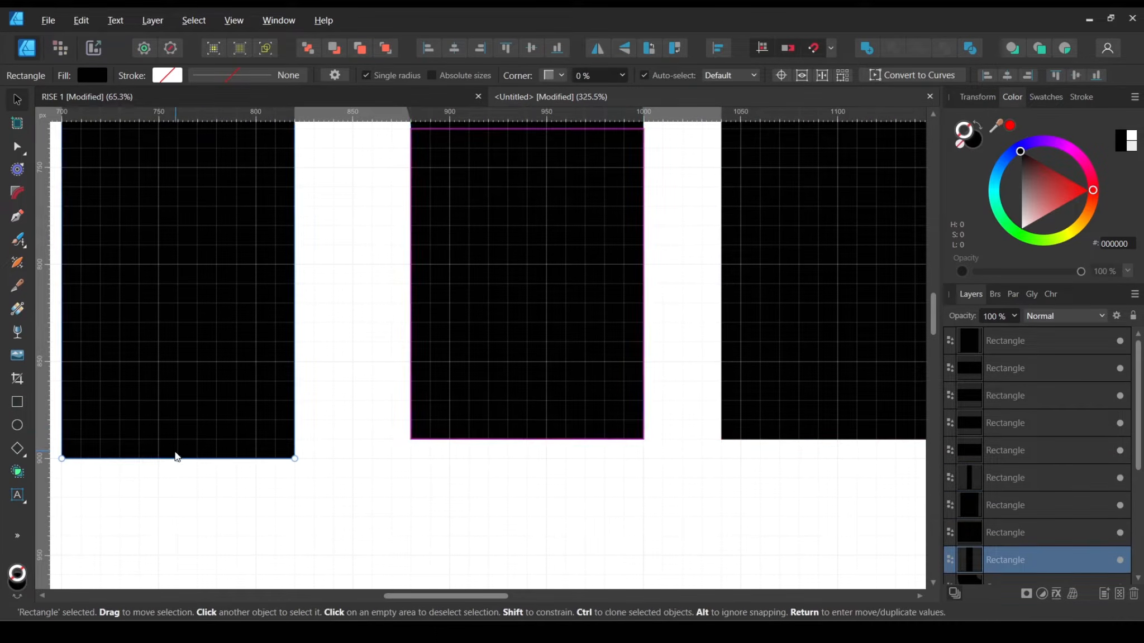
left_click_drag(178, 456, 179, 439)
left_click(229, 502)
scroll(311, 486, "down", 5)
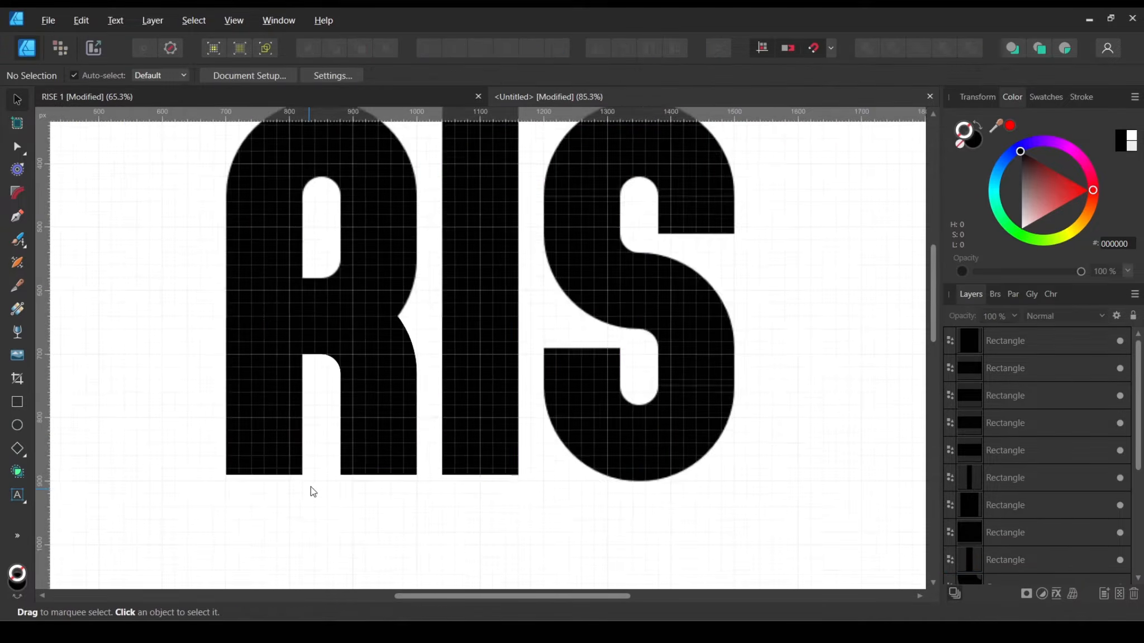
Step: Copy the S's top arch beside the S as the start of the E, spanning 1540 to 1840 px, and deselect it
scroll(510, 401, "up", 3)
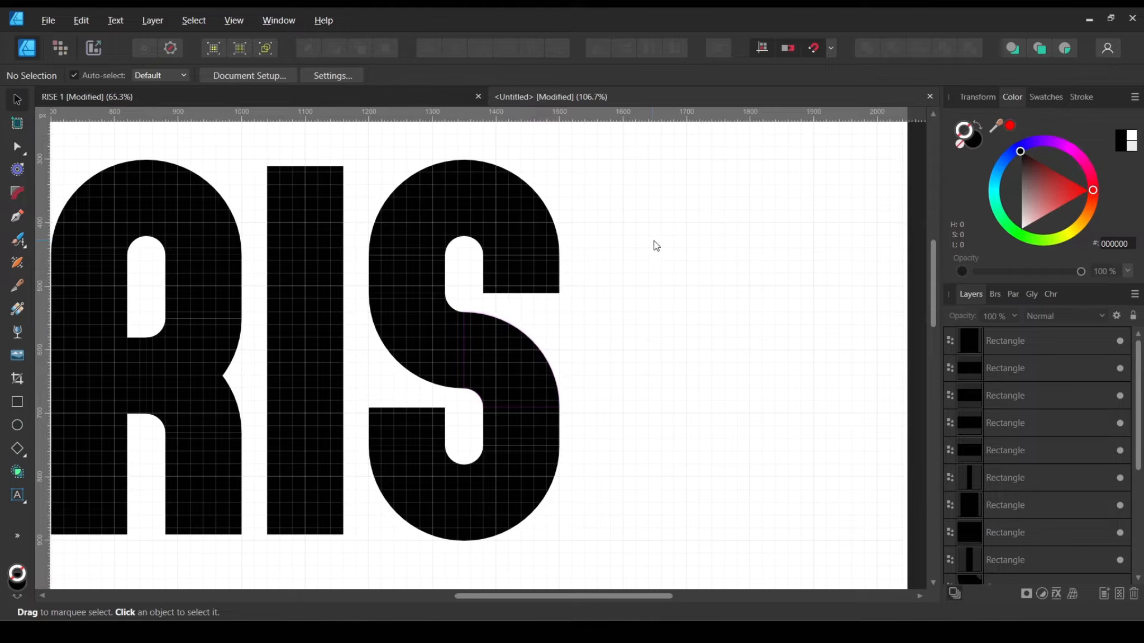
left_click(447, 221)
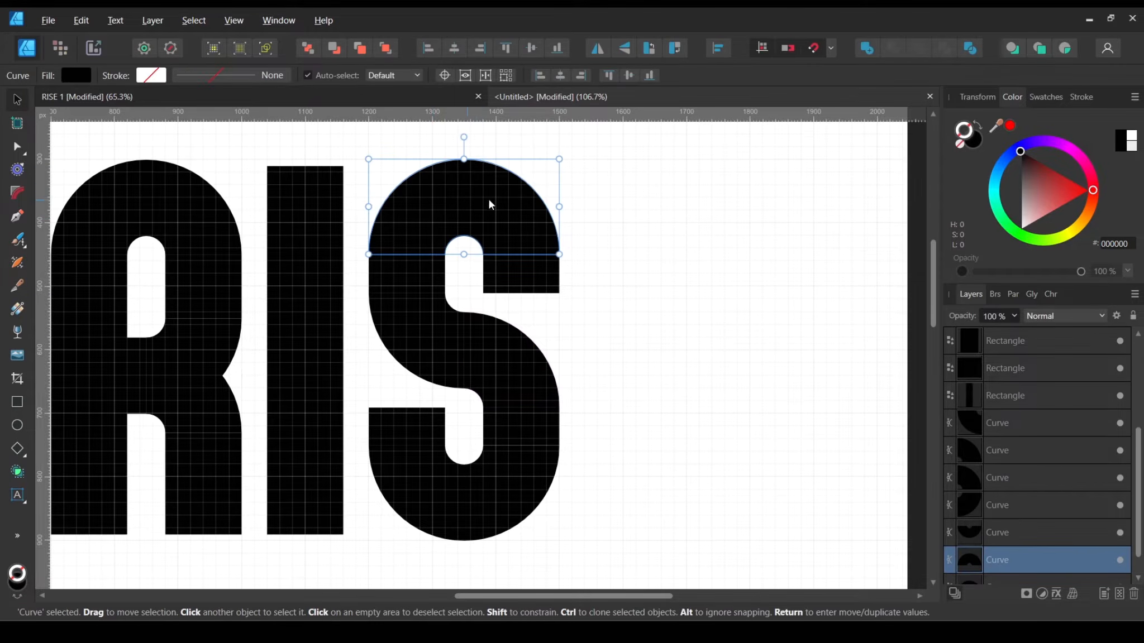
left_click_drag(457, 216, 703, 216)
scroll(617, 168, "up", 5)
left_click_drag(595, 213, 482, 226)
left_click(152, 289, "shift")
left_click(668, 199)
scroll(662, 258, "down", 5)
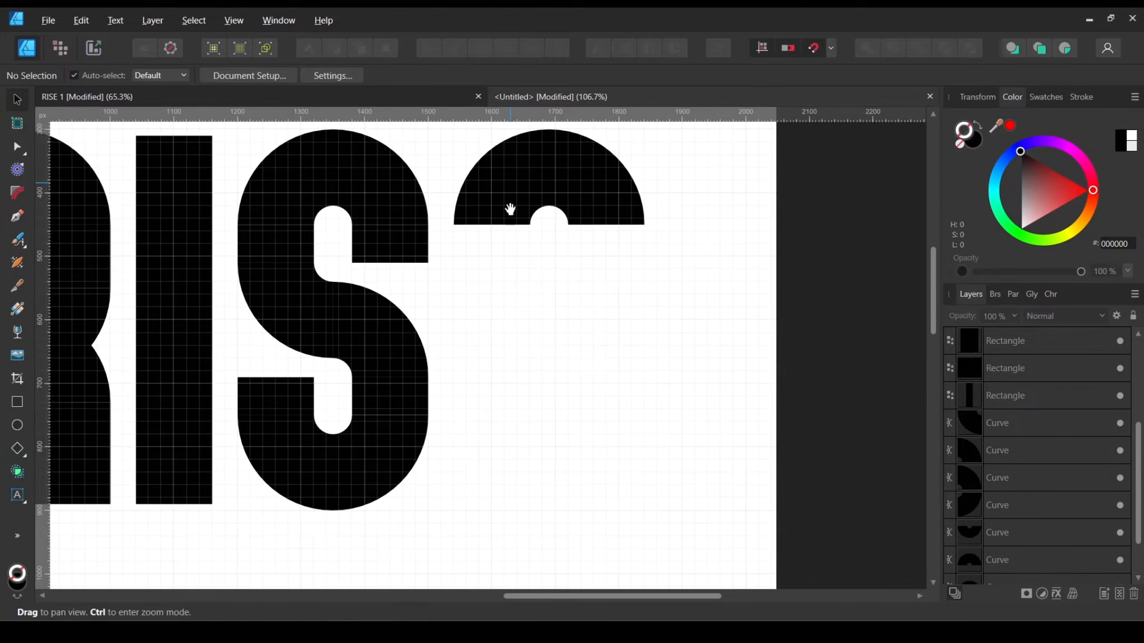
Step: Copy the S's bottom bowl directly beneath the E's arch, spanning 750 to 900 px vertically, and deselect it
left_click(524, 194)
left_click_drag(564, 191, 569, 373)
left_click_drag(551, 288, 552, 416)
left_click(366, 491)
left_click_drag(572, 335, 561, 464)
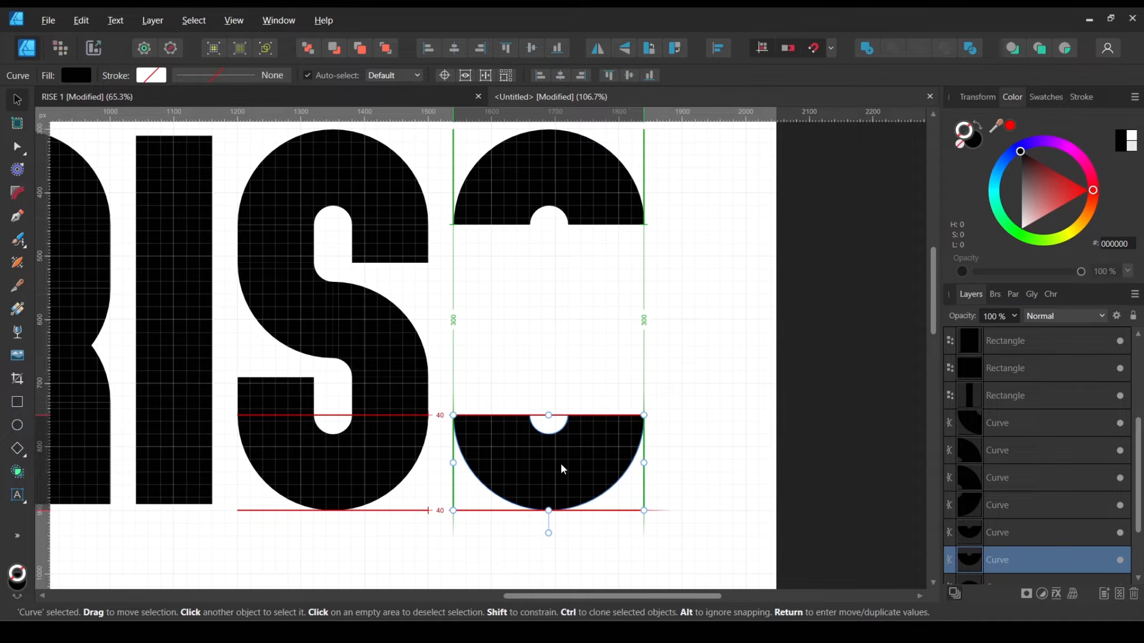
left_click_drag(561, 464, 561, 463)
left_click(697, 362)
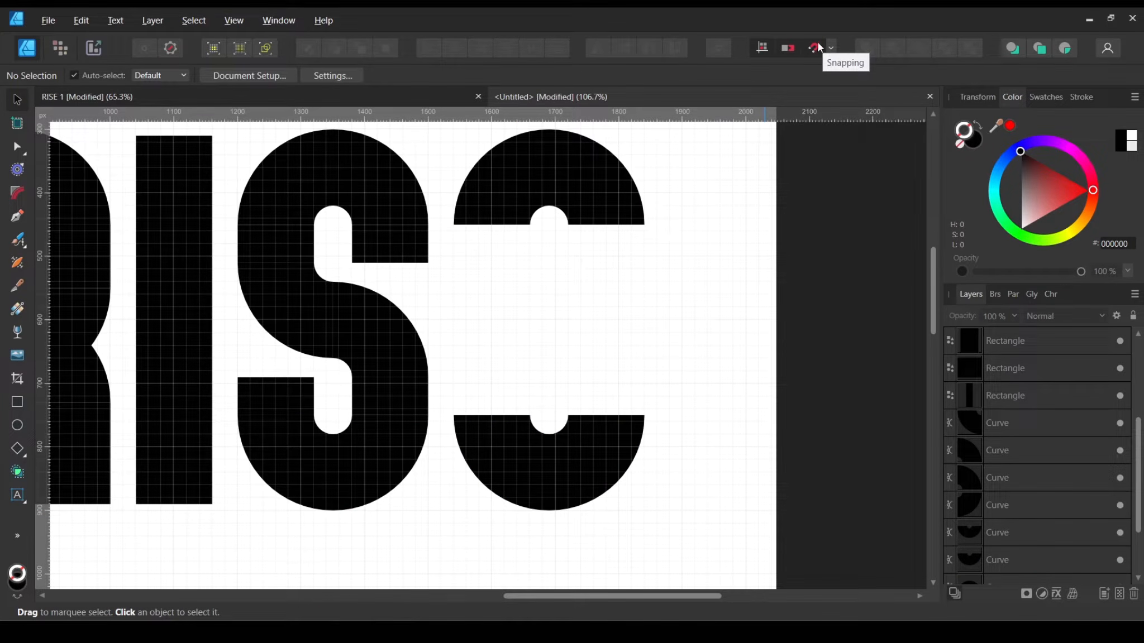
Step: Copy the S's upper-right block onto the right end of the E's arch, spanning 1720 to 1840 px, and deselect it
left_click(762, 51)
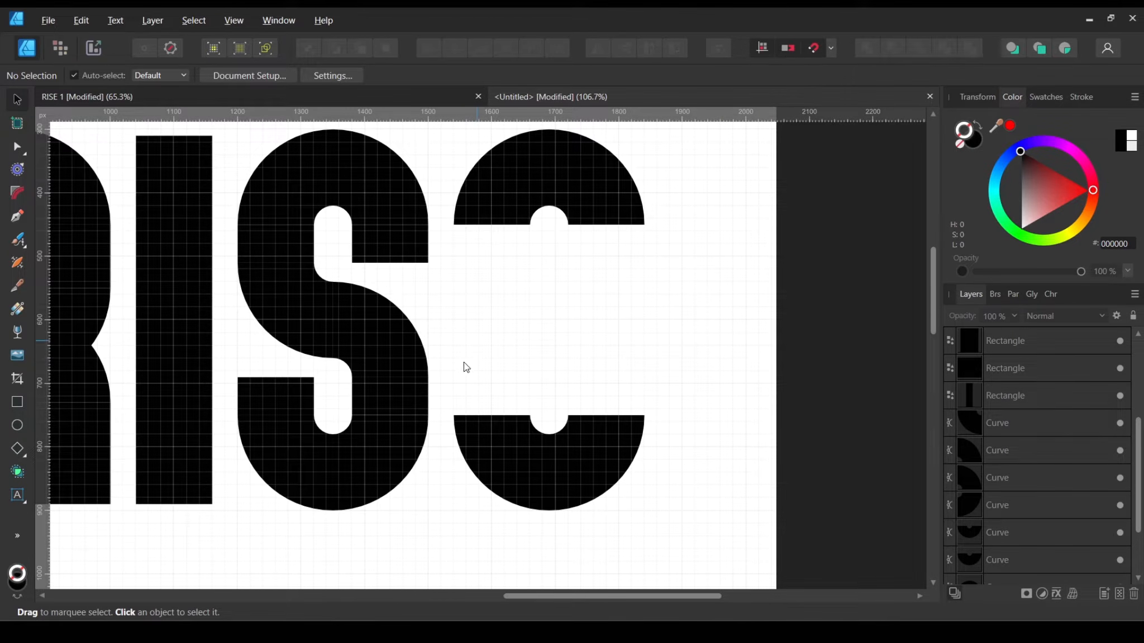
scroll(514, 302, "up", 3)
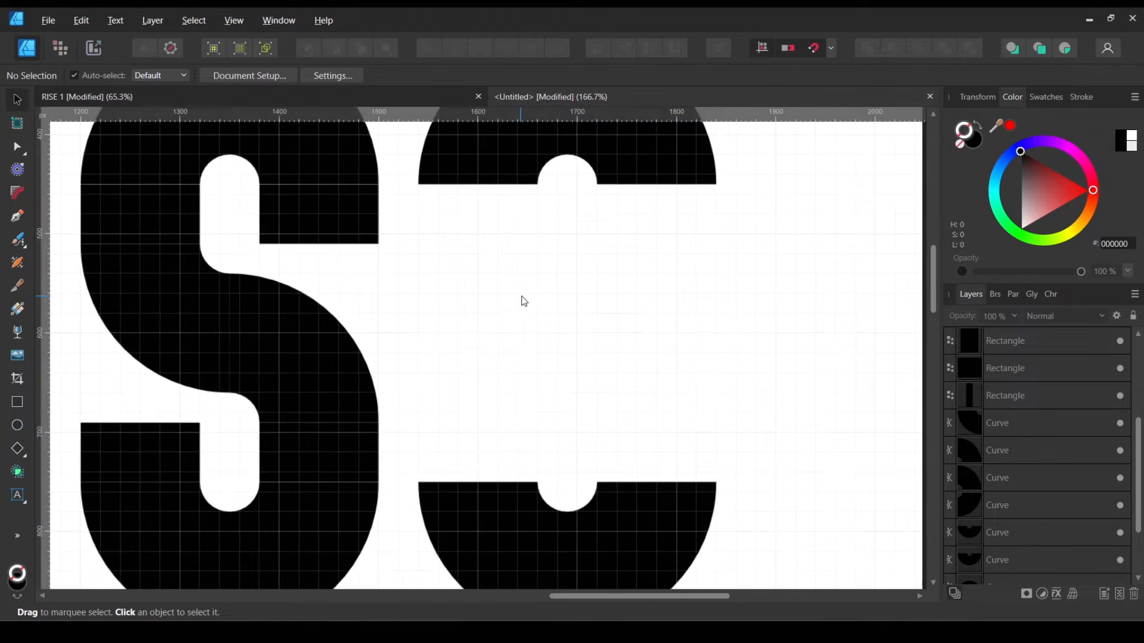
left_click_drag(589, 301, 556, 320)
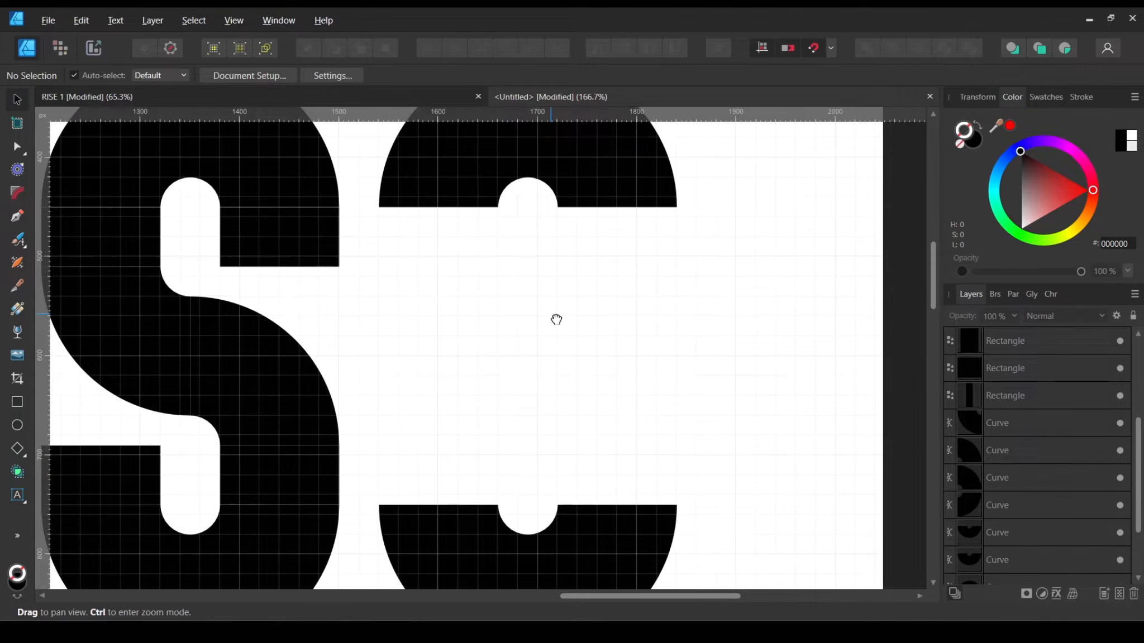
left_click(601, 180)
scroll(604, 259, "up", 1)
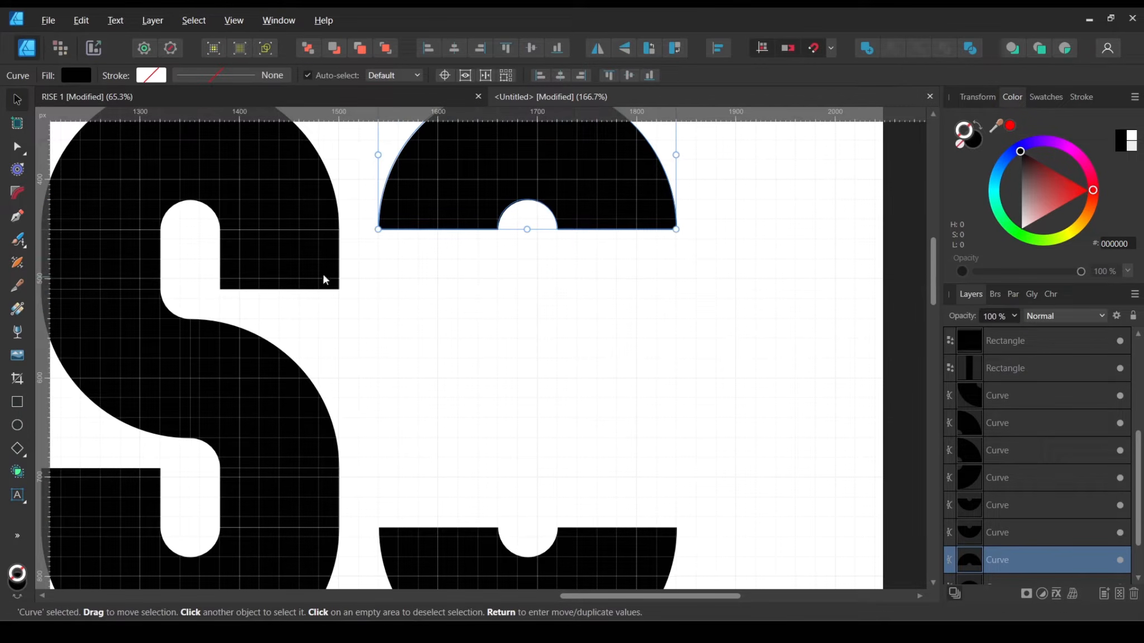
left_click(268, 270)
left_click_drag(268, 267, 636, 268)
left_click(755, 327)
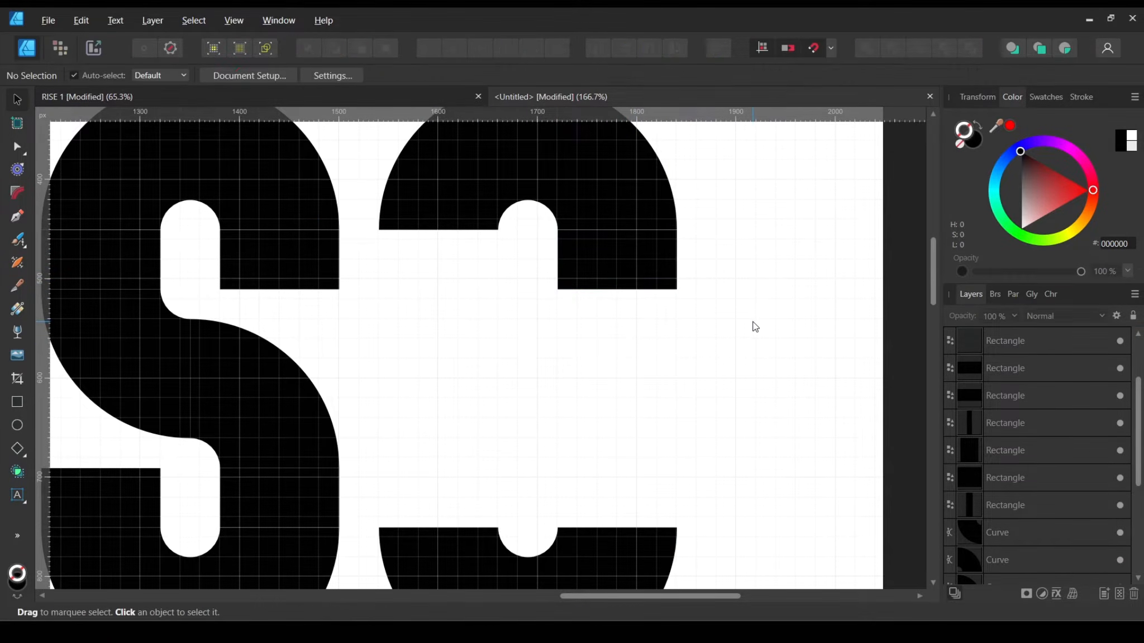
Step: Copy the R's upper curve and its crossbar rectangle beneath the E's upper-right block, spanning 1600 to 1840 px across and 510 to 660 px down
left_click_drag(596, 378, 643, 372)
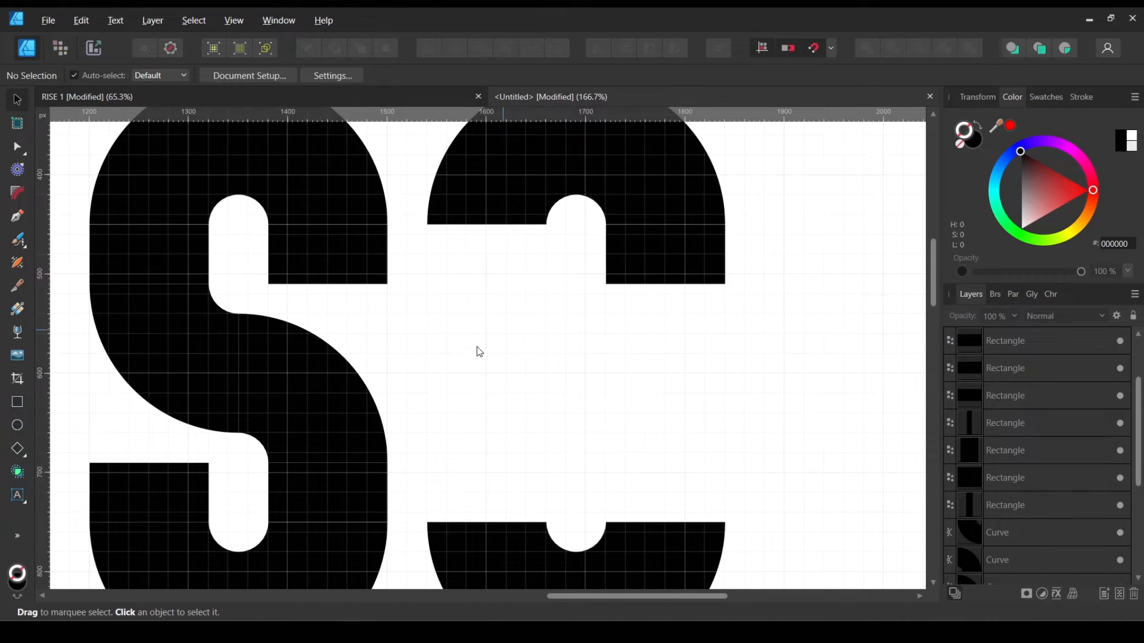
left_click_drag(230, 384, 529, 376)
left_click_drag(300, 376, 603, 364)
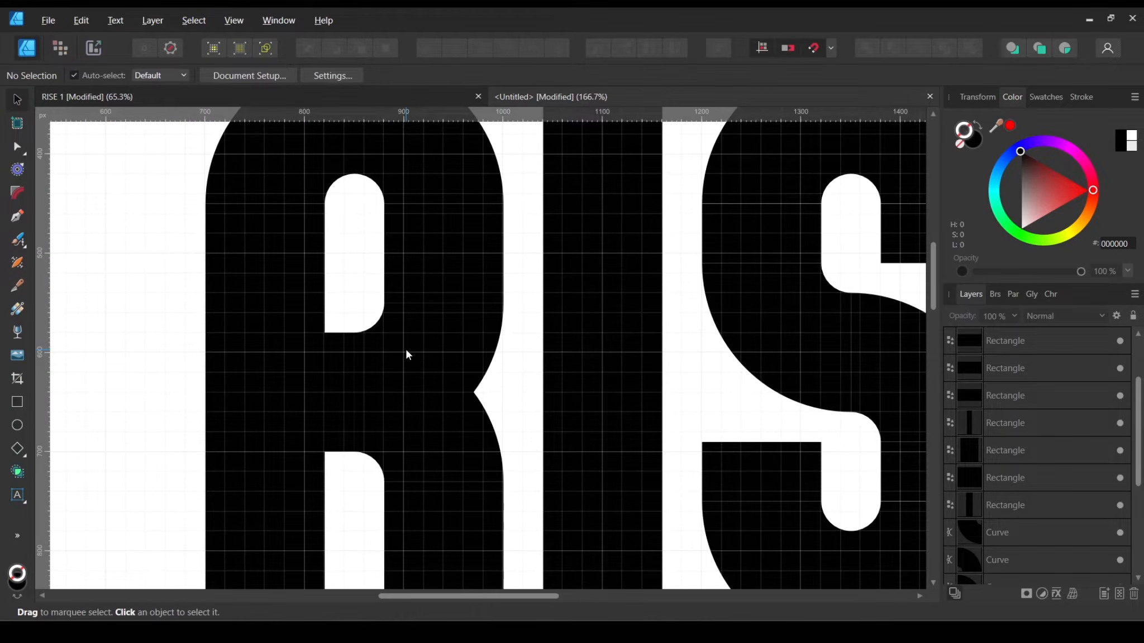
left_click_drag(406, 348, 463, 319)
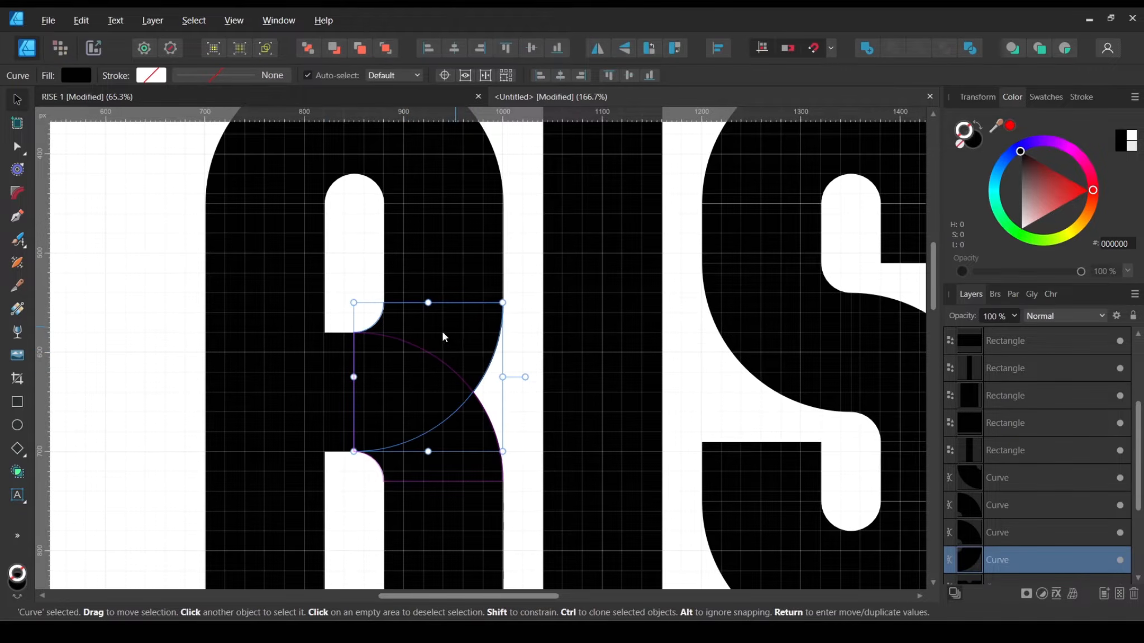
left_click(330, 371, "shift")
scroll(410, 335, "down", 3)
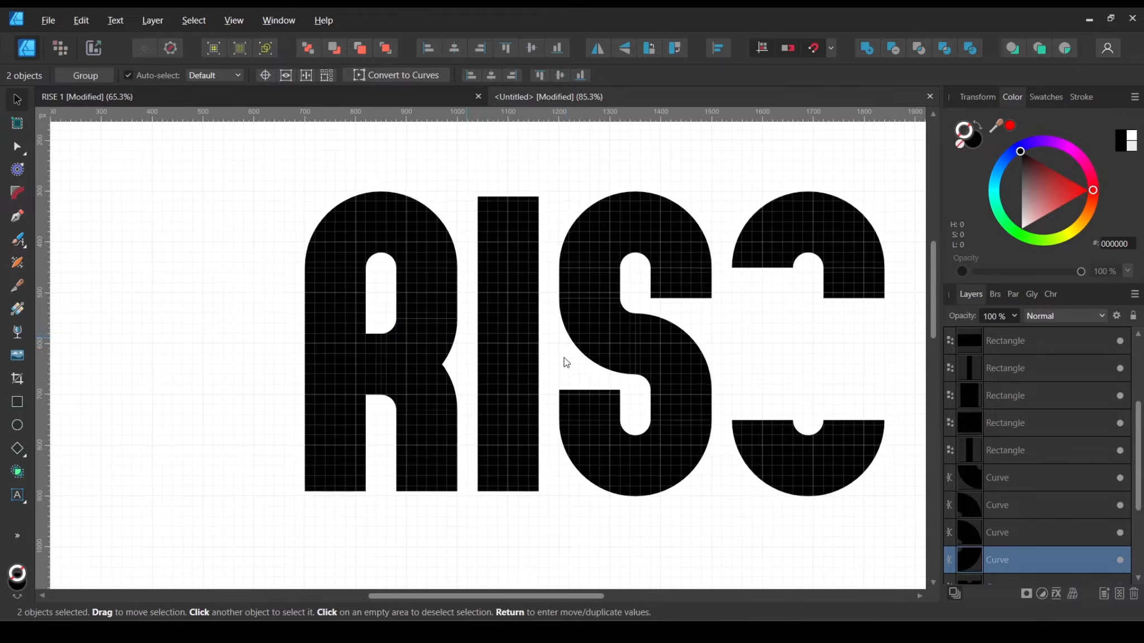
left_click_drag(558, 356, 437, 367)
left_click_drag(281, 373, 677, 307)
scroll(749, 347, "up", 4)
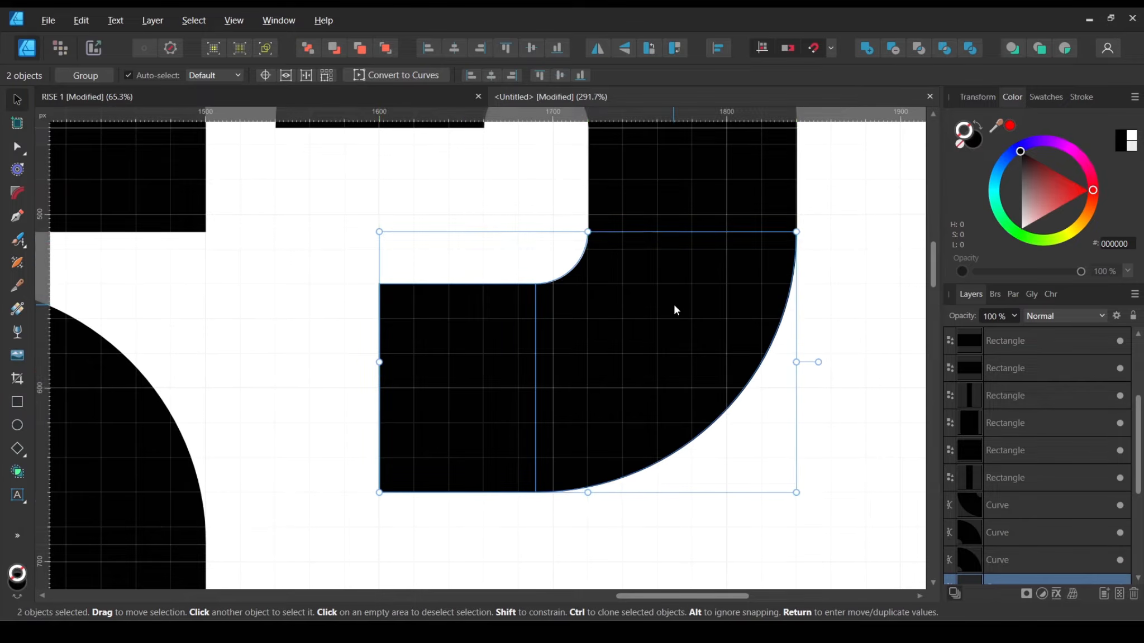
scroll(674, 306, "down", 3)
scroll(589, 262, "up", 2)
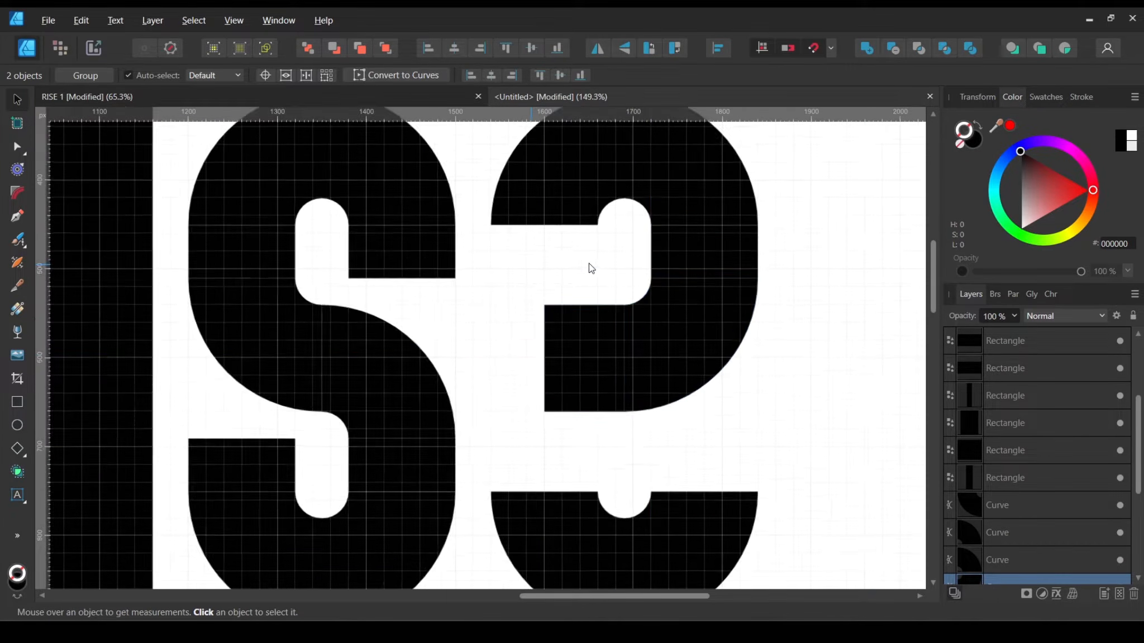
Step: Copy the E's upper-right block to its left side and stretch it into a stem from 450 to 750 px between arch and bowl
left_click(595, 268)
left_click(729, 259)
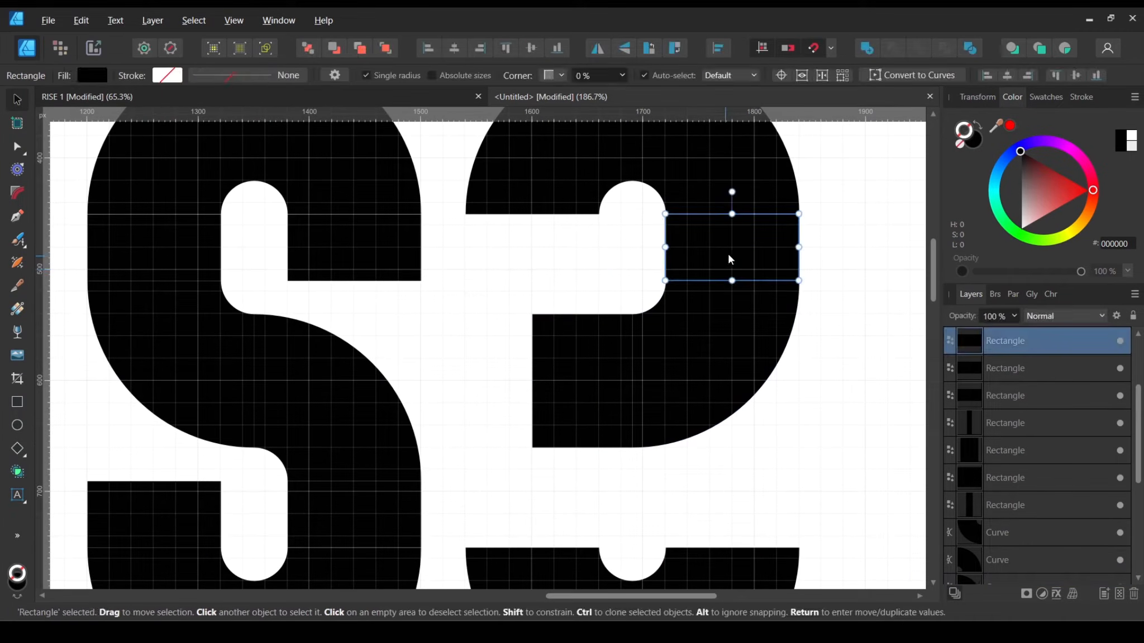
mouse_move(768, 259)
left_mouse_down("ctrl")
mouse_move(582, 262)
mouse_move(559, 244)
mouse_move(532, 379)
mouse_move(532, 546)
left_mouse_up("ctrl")
left_click(572, 266, "alt")
scroll(630, 454, "down", 5)
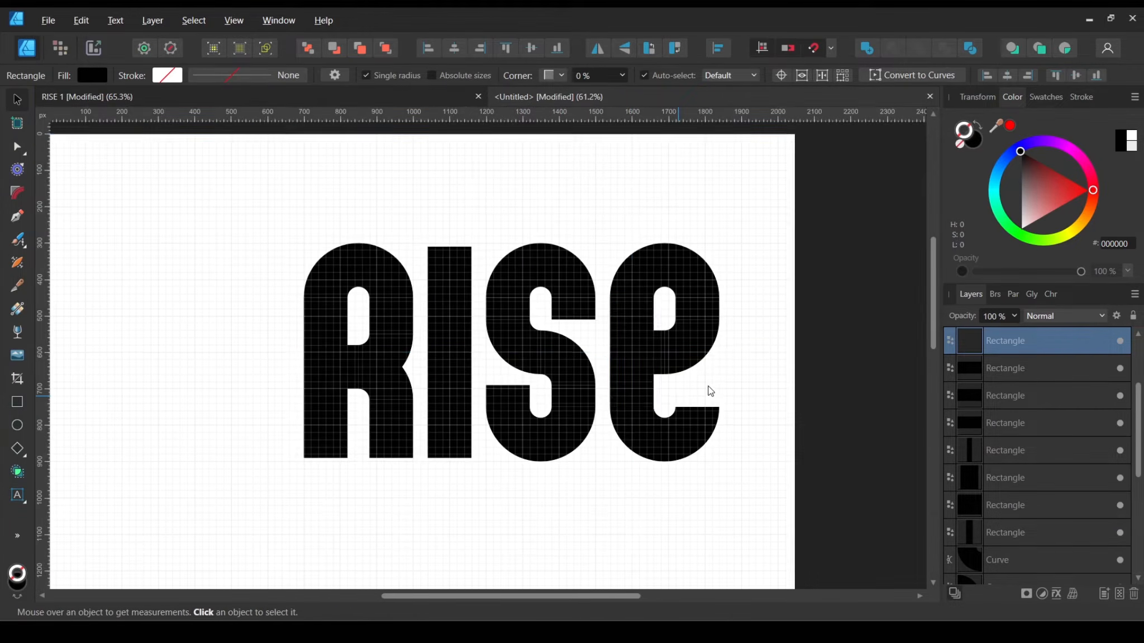
Step: Copy the E's upper-right block onto the right end of its bottom bowl, spanning 690 to 750 px vertically, and deselect it
scroll(727, 395, "up", 6)
scroll(717, 382, "down", 2)
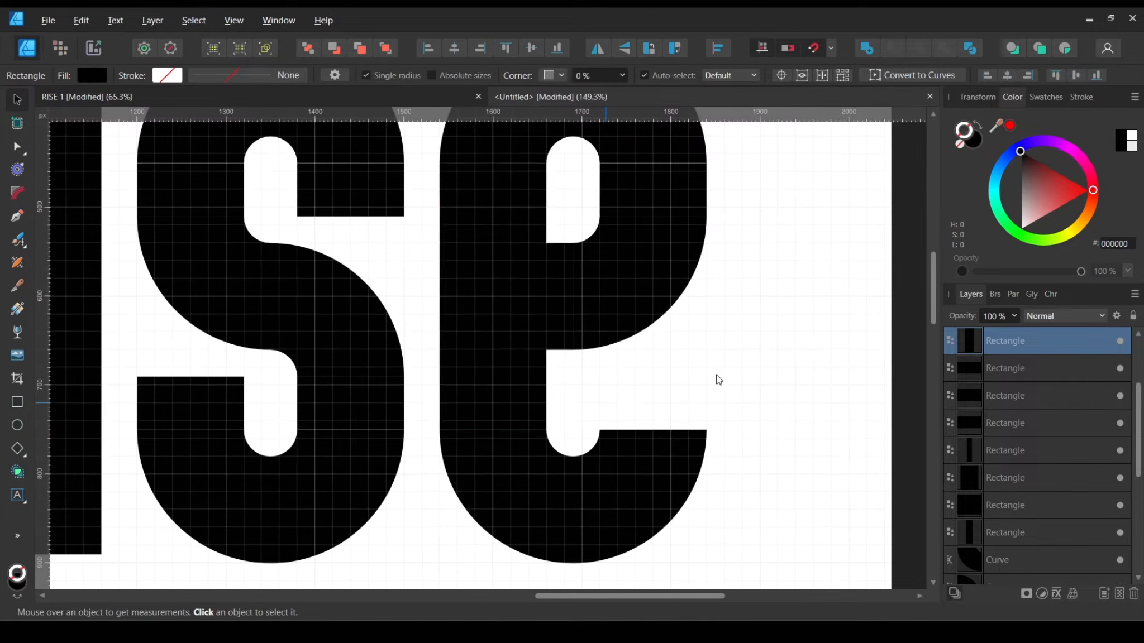
left_click(673, 190)
left_click_drag(683, 191, 686, 401)
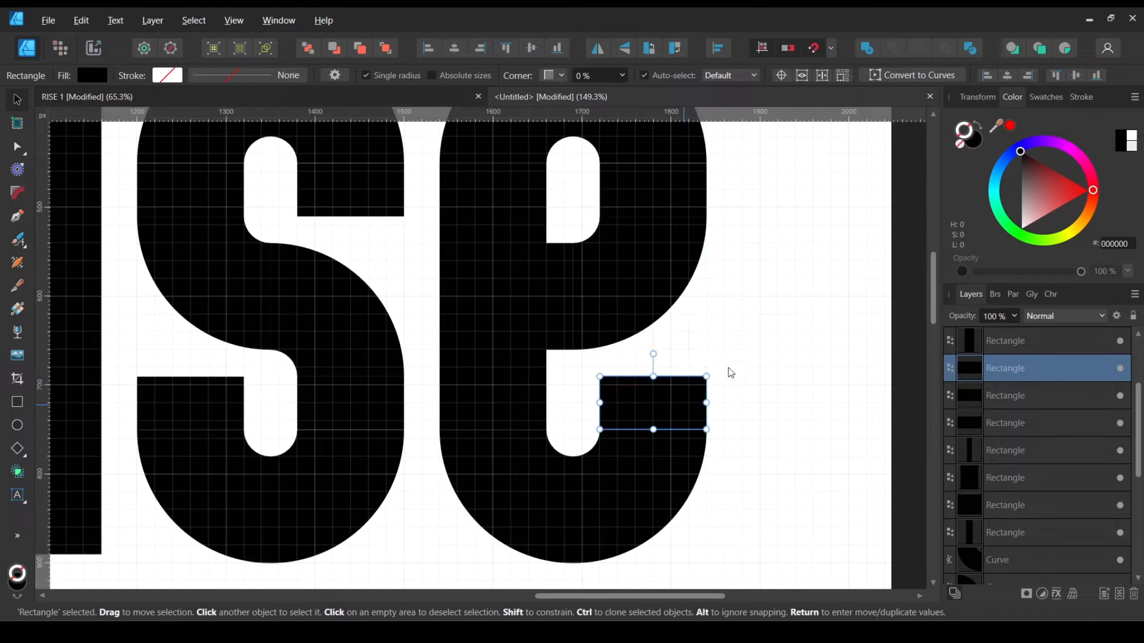
left_click(768, 416)
Step: Compare the assembled letters with the finished artwork in the RISE 1 document, and return to the untitled document
scroll(771, 413, "down", 3)
scroll(769, 408, "down", 3)
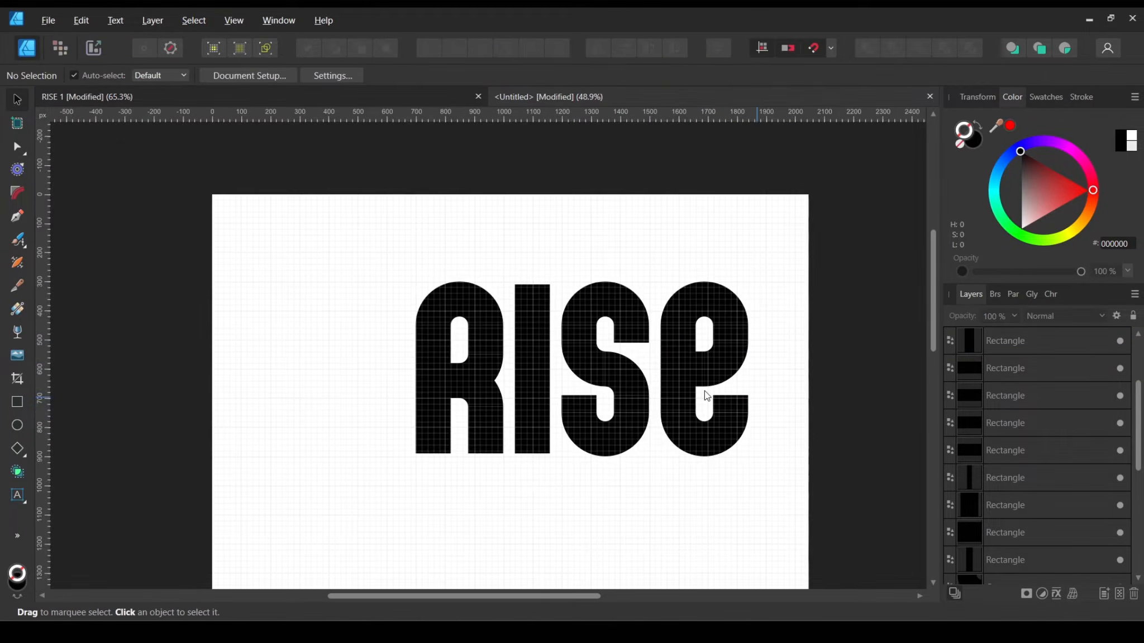
scroll(705, 393, "up", 2)
left_click_drag(607, 424, 605, 443)
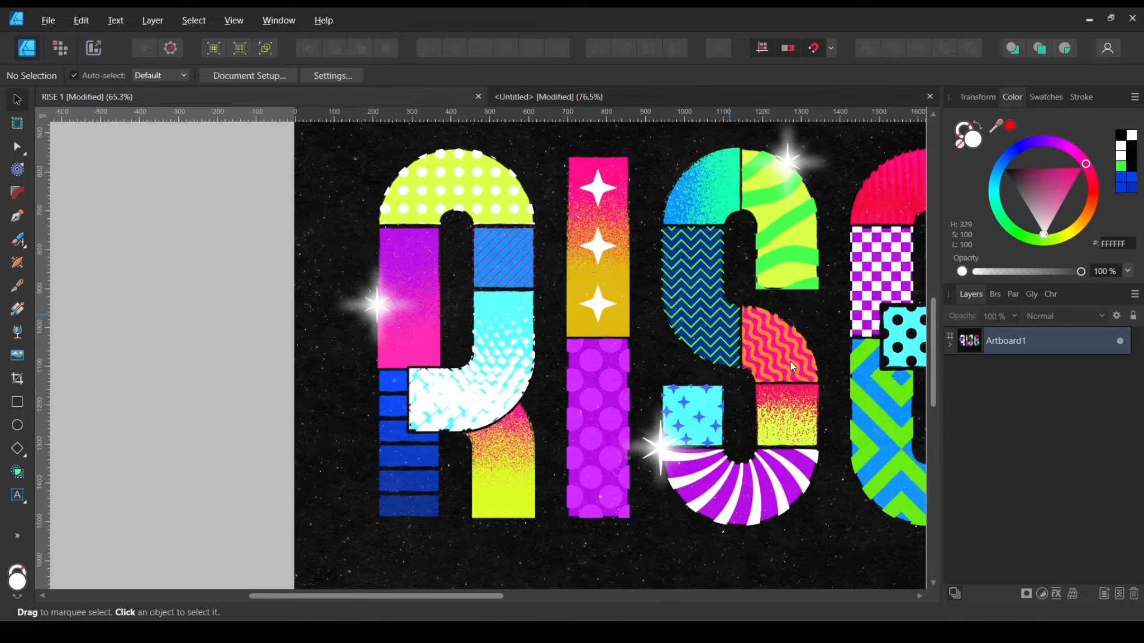
scroll(721, 359, "down", 5)
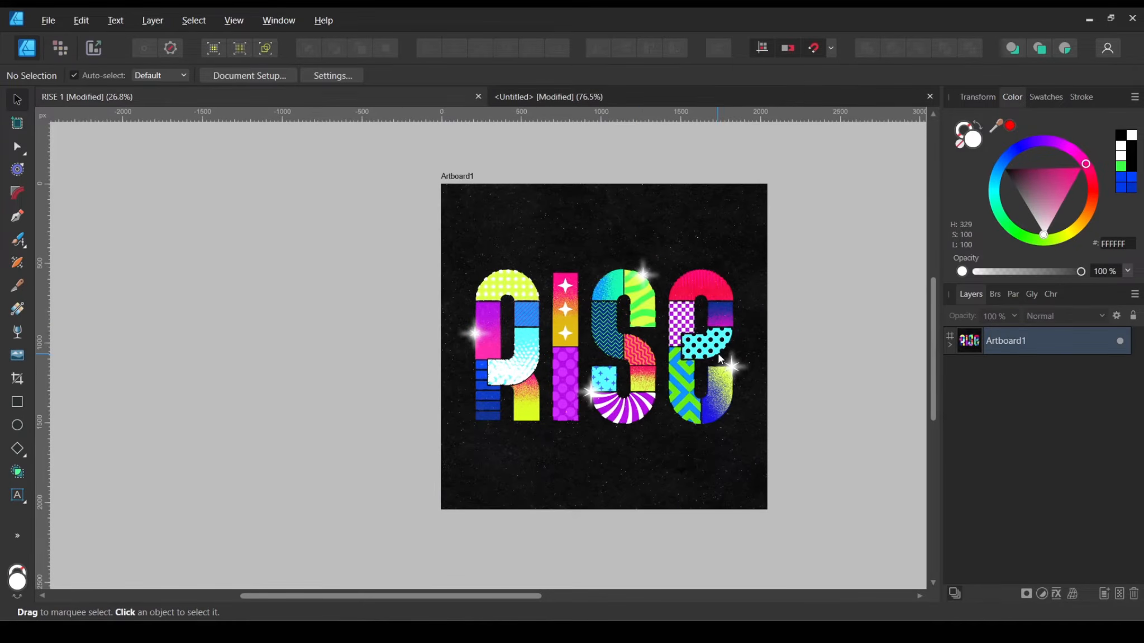
scroll(721, 359, "up", 2)
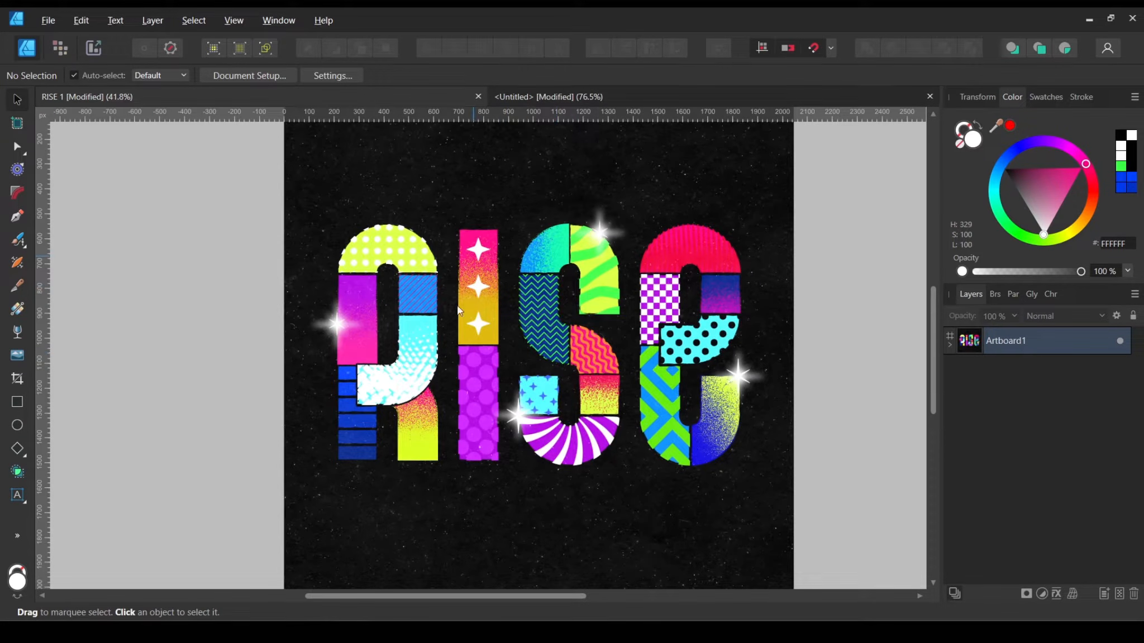
left_click(623, 94)
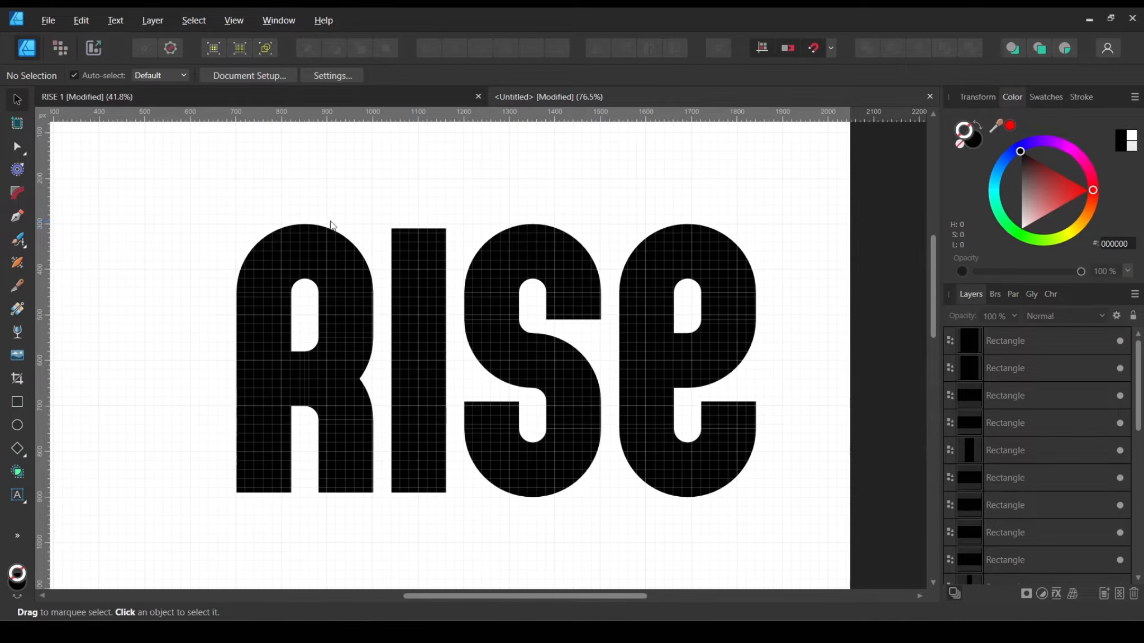
Step: Select the arches and upper blocks of the R, S and E, try moving them upward, and undo the move
left_click_drag(176, 177, 826, 332)
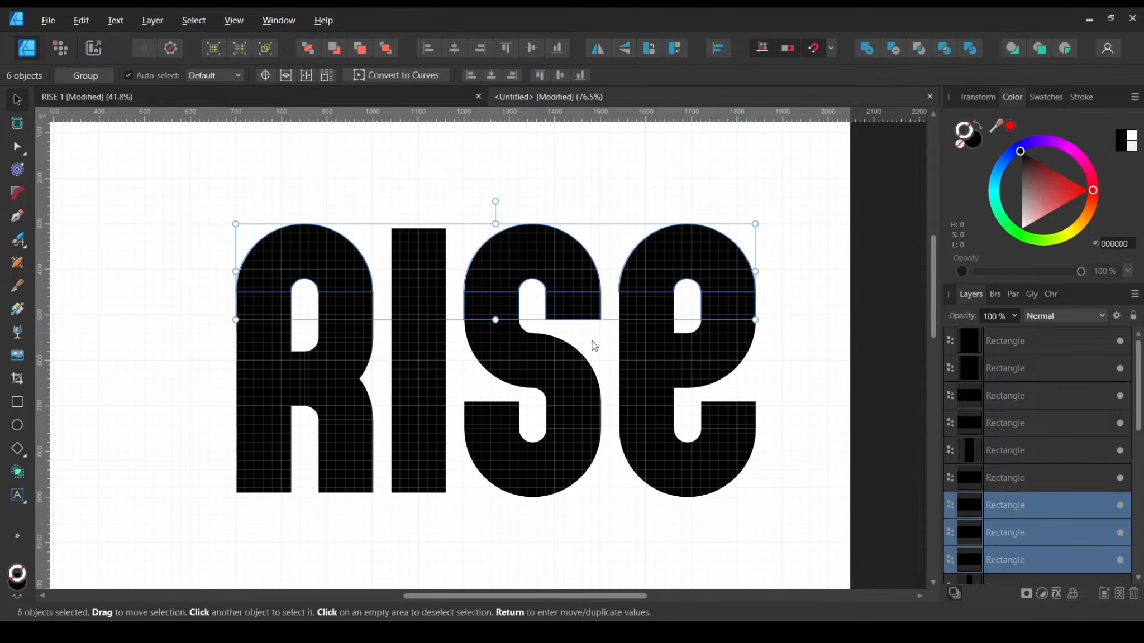
left_click(366, 204)
left_click_drag(170, 162, 863, 363)
left_click_drag(564, 294, 602, 231)
key("ctrl+z")
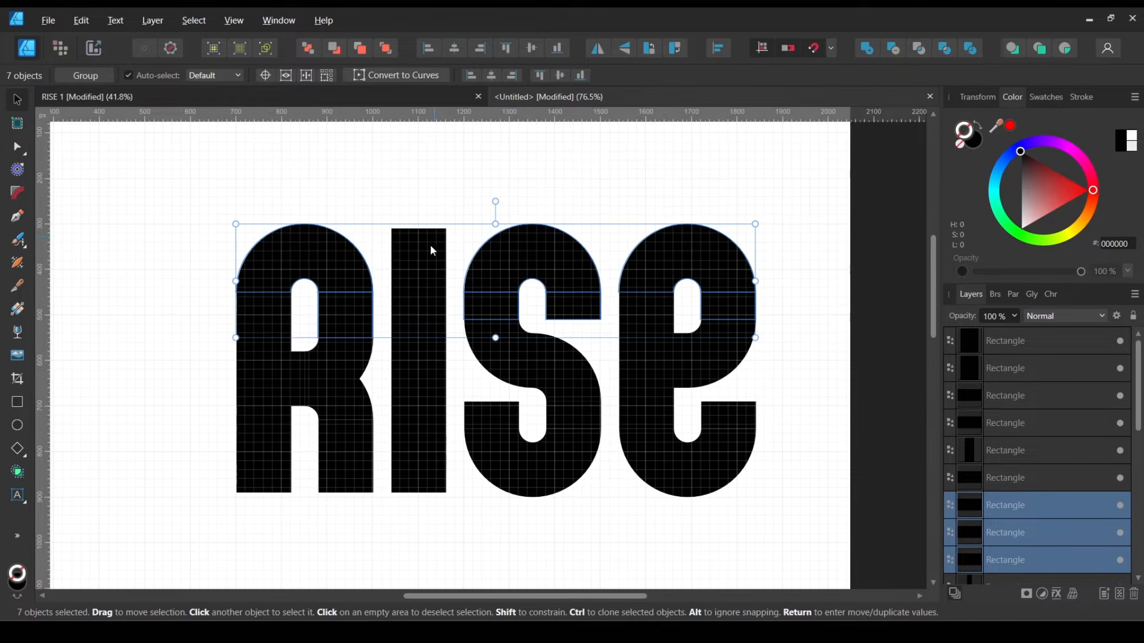
Step: Add the I to the selected upper pieces and move all of them straight up by about 140 px
scroll(418, 253, "up", 3)
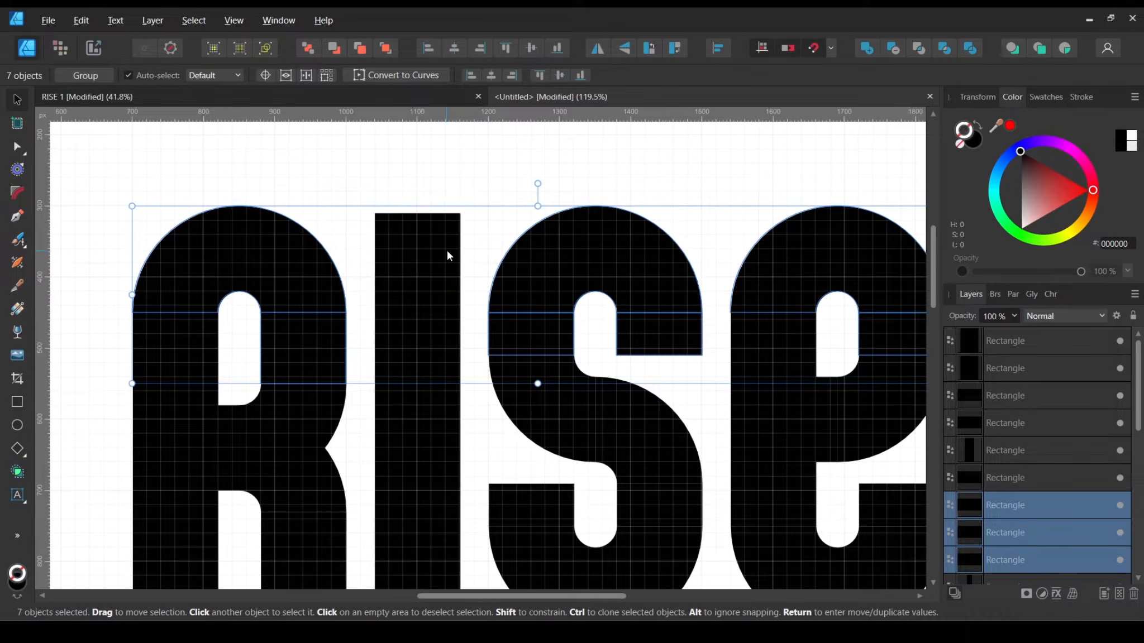
left_click(412, 258, "shift")
scroll(273, 278, "up", 1)
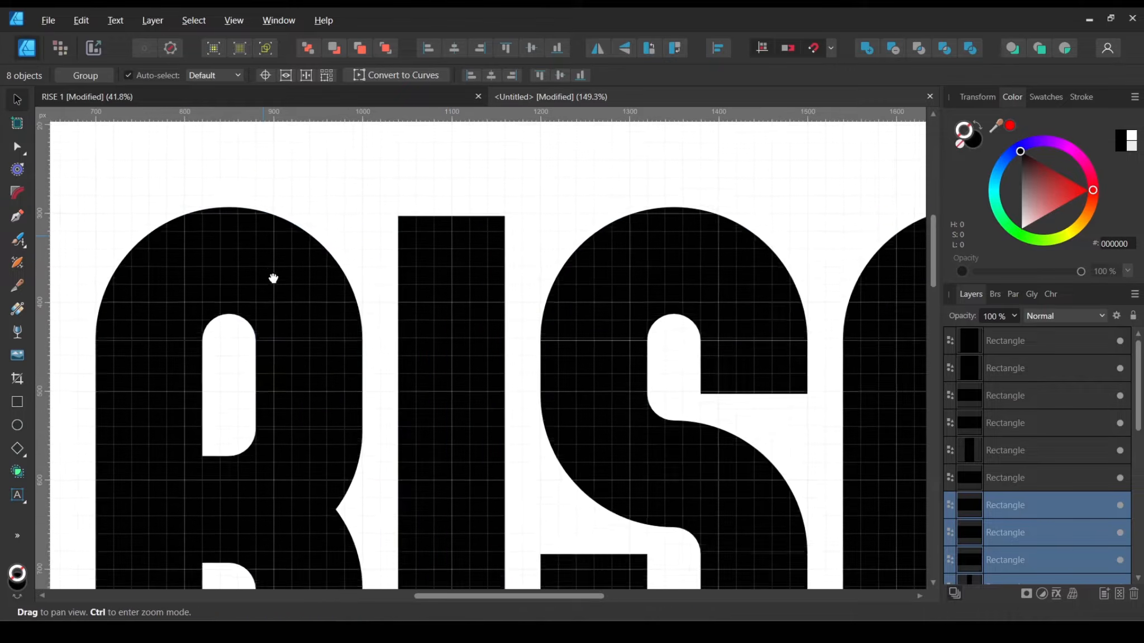
scroll(273, 278, "up", 4)
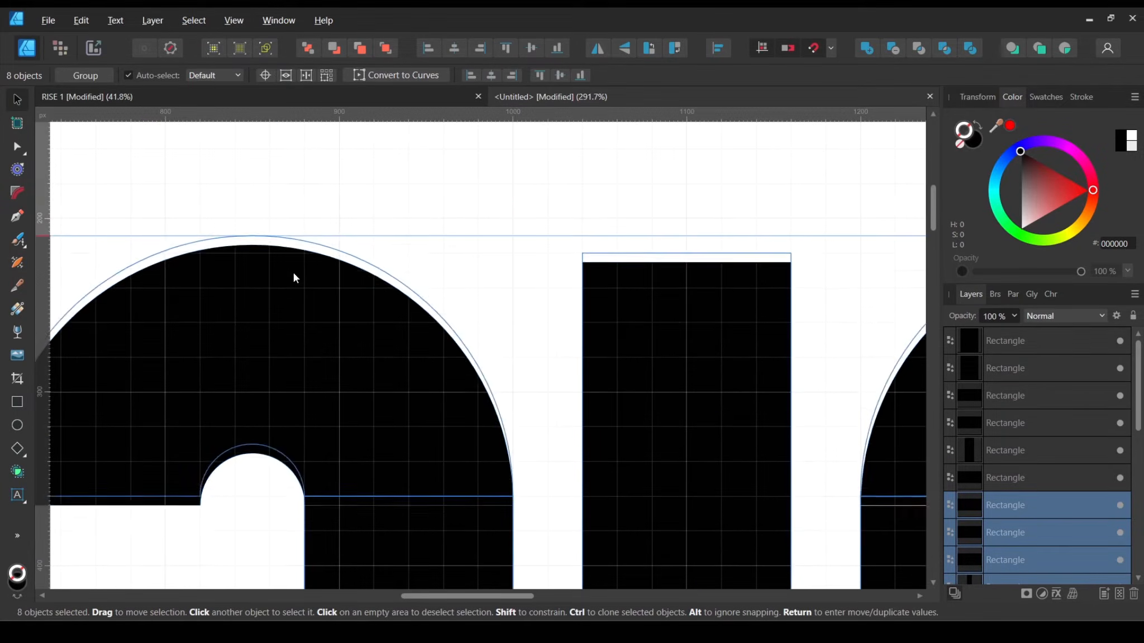
left_click_drag(294, 273, 310, 197)
scroll(327, 198, "down", 8)
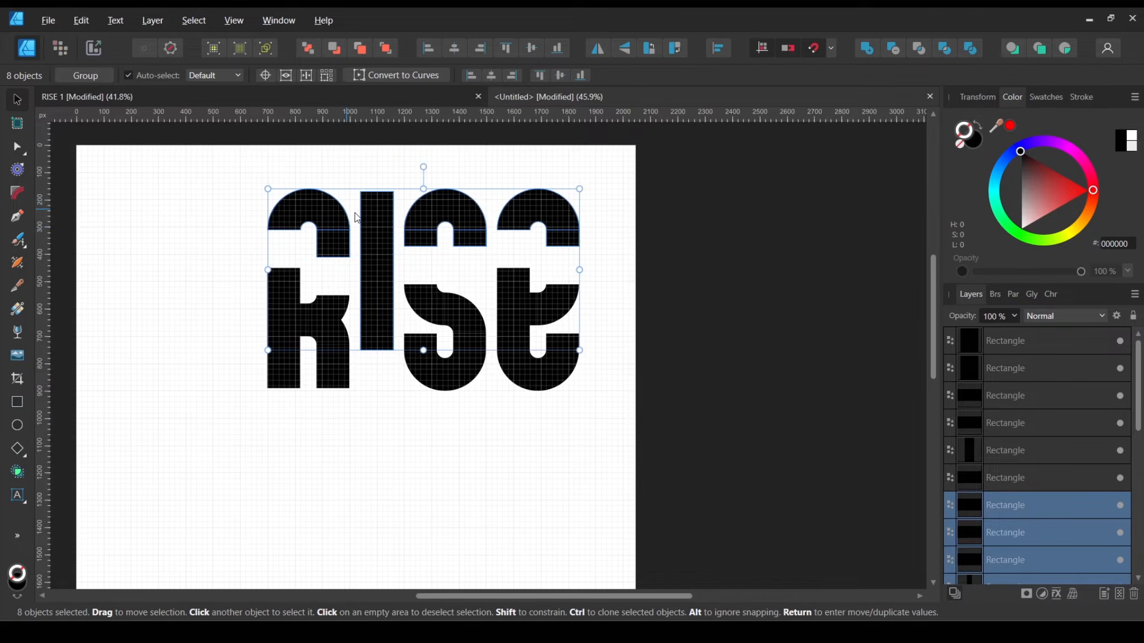
Step: Extend the R's left stem up to its arch at 310 px and its upper-right block down to about 550 px
scroll(371, 228, "up", 3)
left_click(303, 323)
left_click_drag(322, 381, 443, 299)
scroll(488, 393, "up", 3)
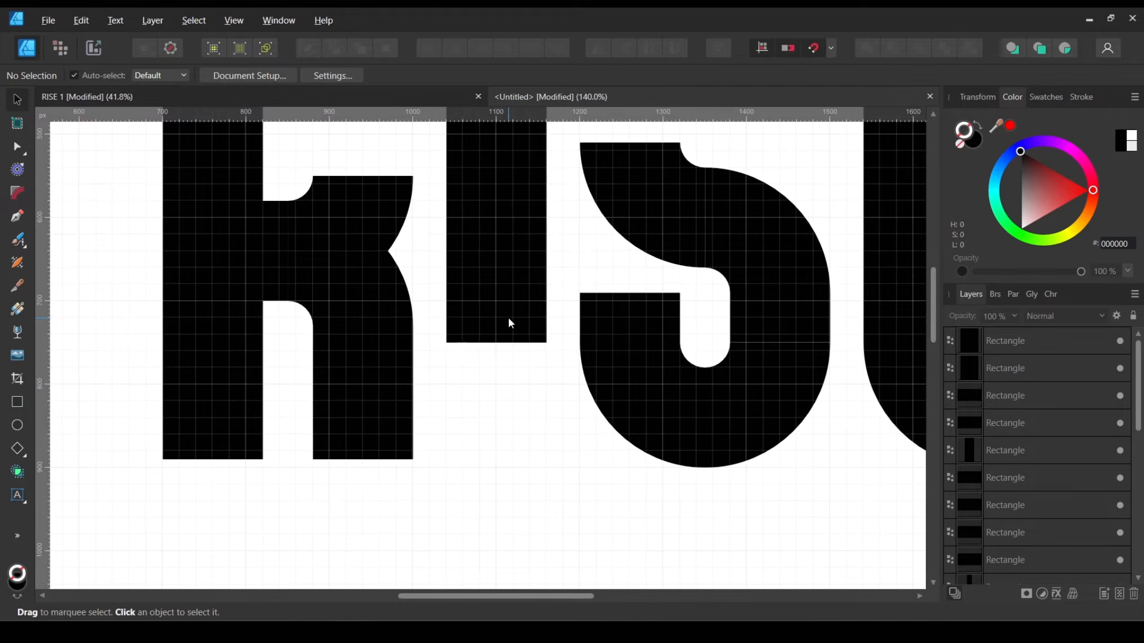
left_click(497, 338)
left_click(393, 242)
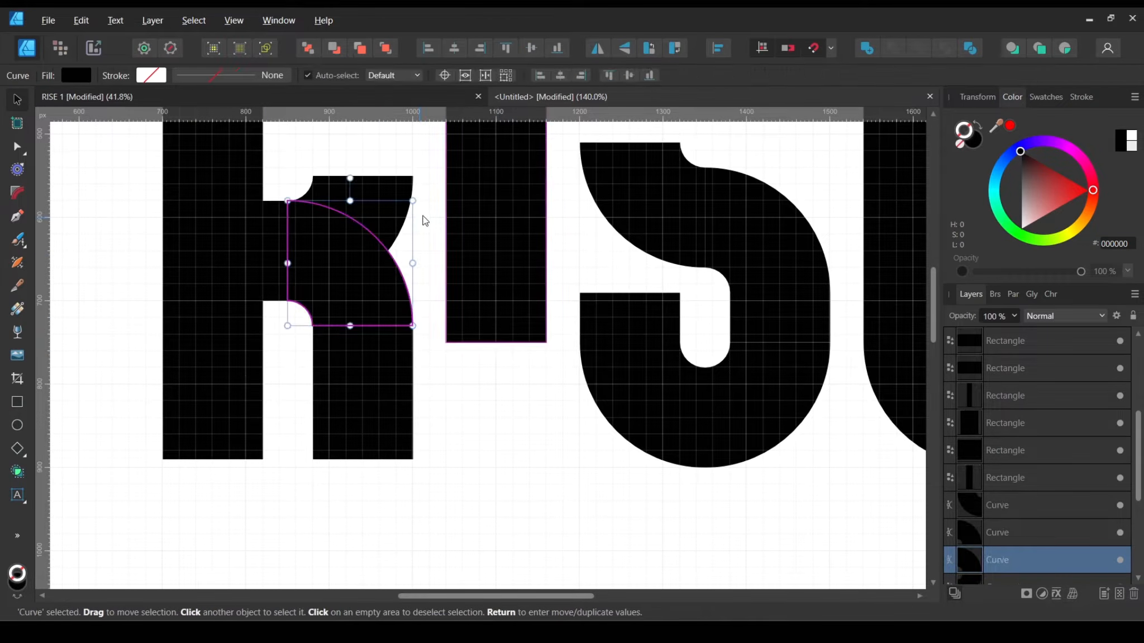
left_click(424, 216)
left_click_drag(447, 210, 581, 457)
left_click(366, 379)
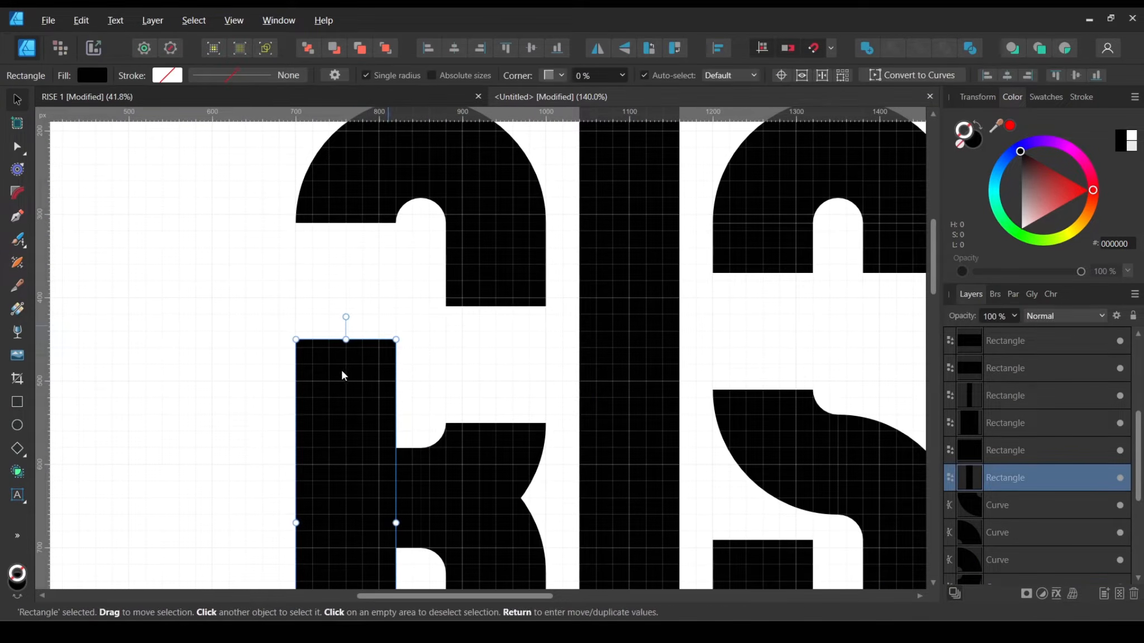
left_click_drag(345, 340, 347, 222)
left_click(491, 291)
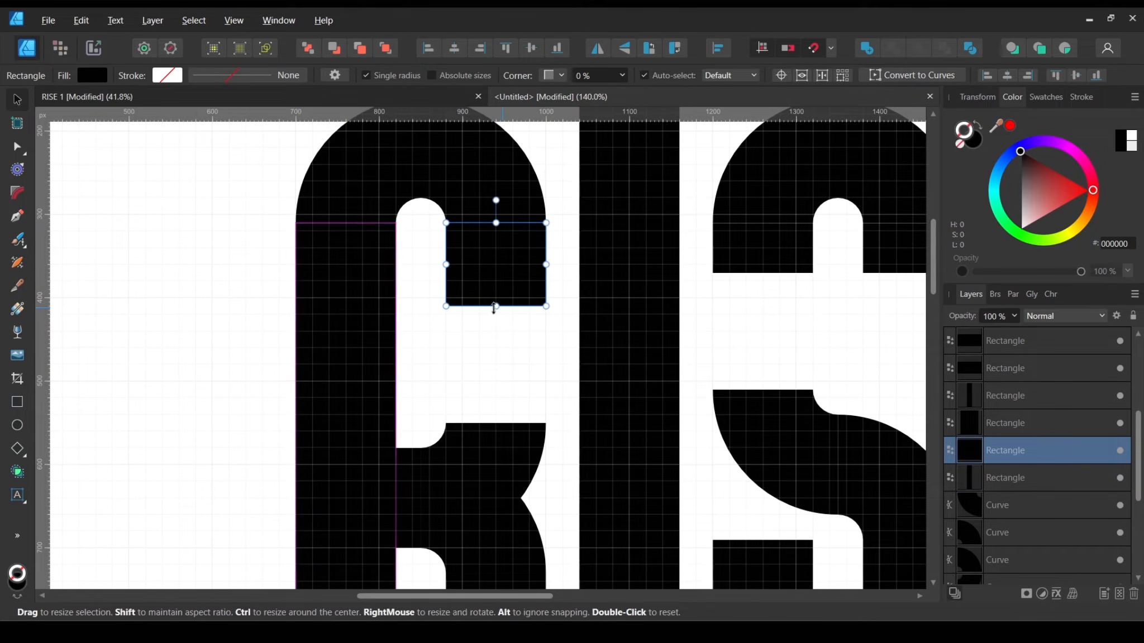
left_click_drag(495, 307, 496, 446)
Step: Extend the bottom of the I down to about 890 px, level with the base of the R
left_click_drag(731, 402, 625, 191)
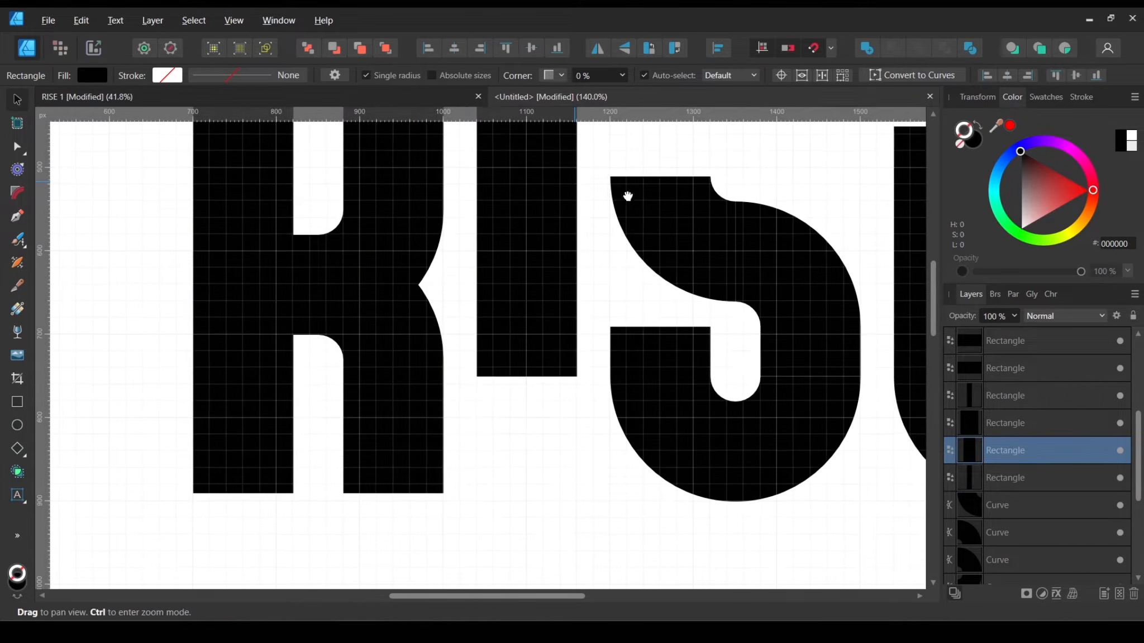
left_click(536, 358)
left_click_drag(529, 373, 527, 493)
Step: Select the two curves forming the S's middle diagonal and move them straight up by about 80 px
left_click_drag(704, 317, 550, 532)
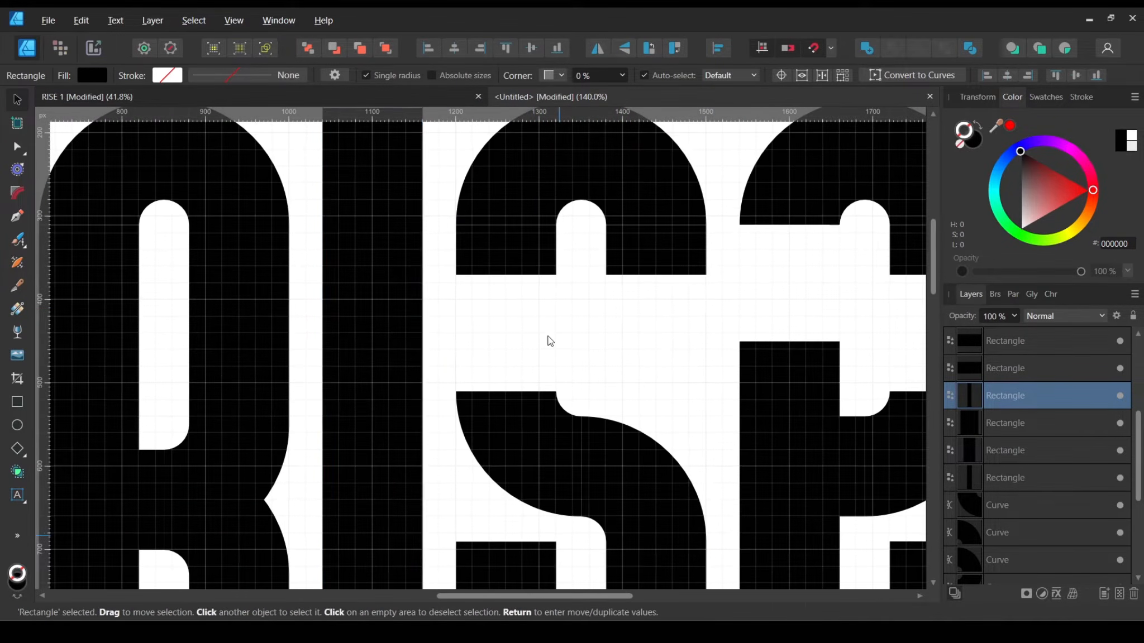
left_click(517, 263)
left_click(614, 324)
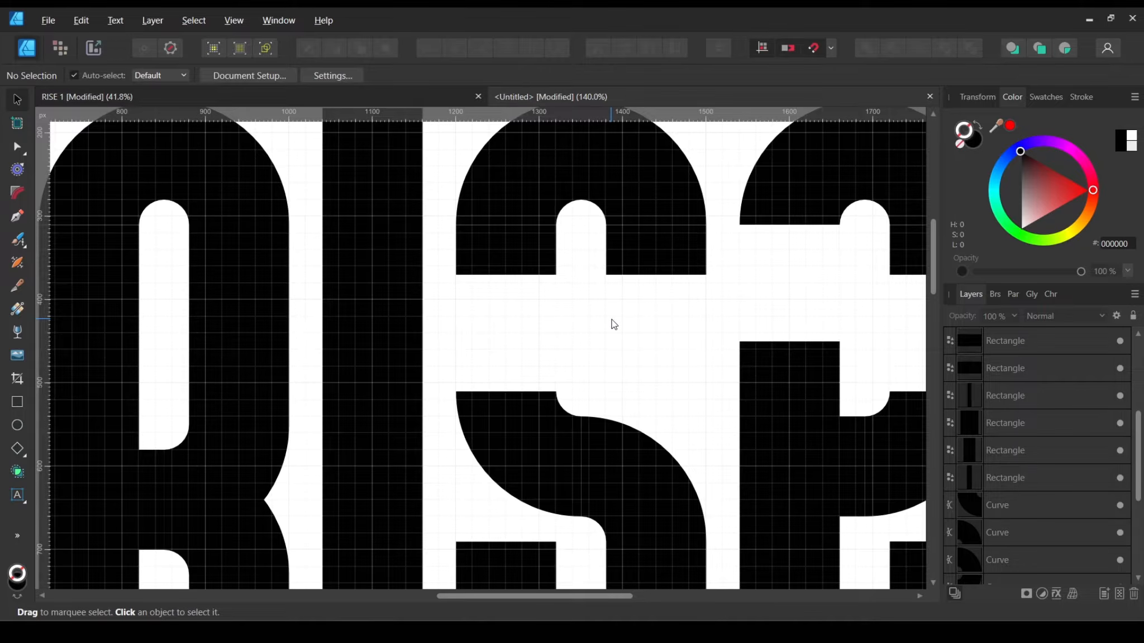
scroll(613, 324, "down", 3)
left_click_drag(444, 260, 721, 466)
left_click_drag(605, 397, 617, 326)
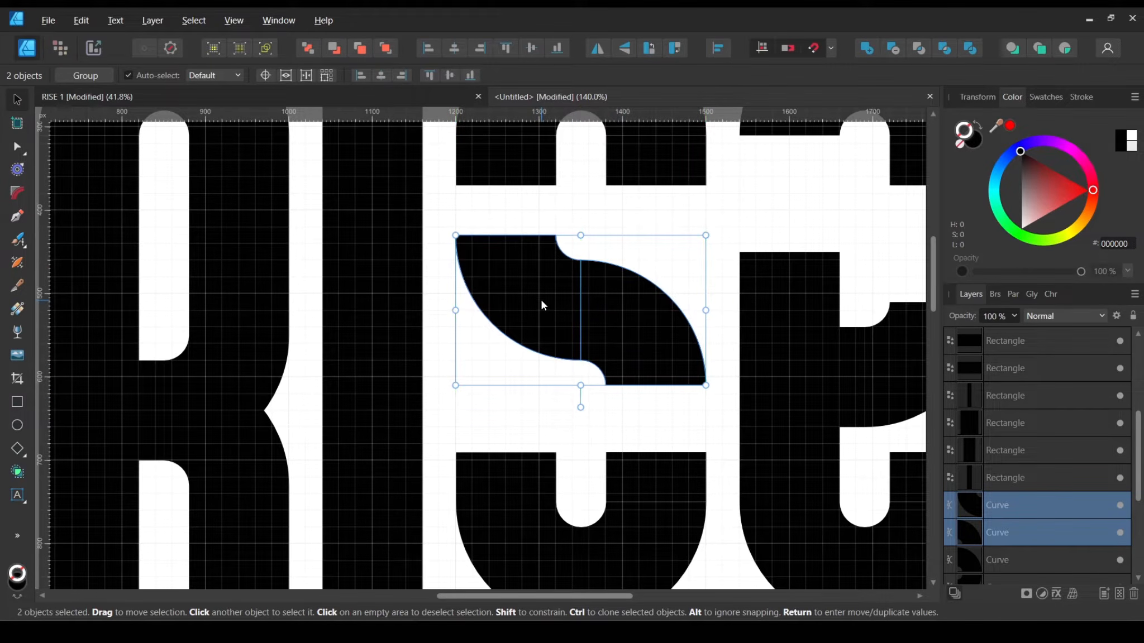
Step: Extend the S's two upper blocks down to 430 px and its two lower blocks up to about 610 px, meeting the diagonal
scroll(540, 305, "up", 2)
left_click(507, 222)
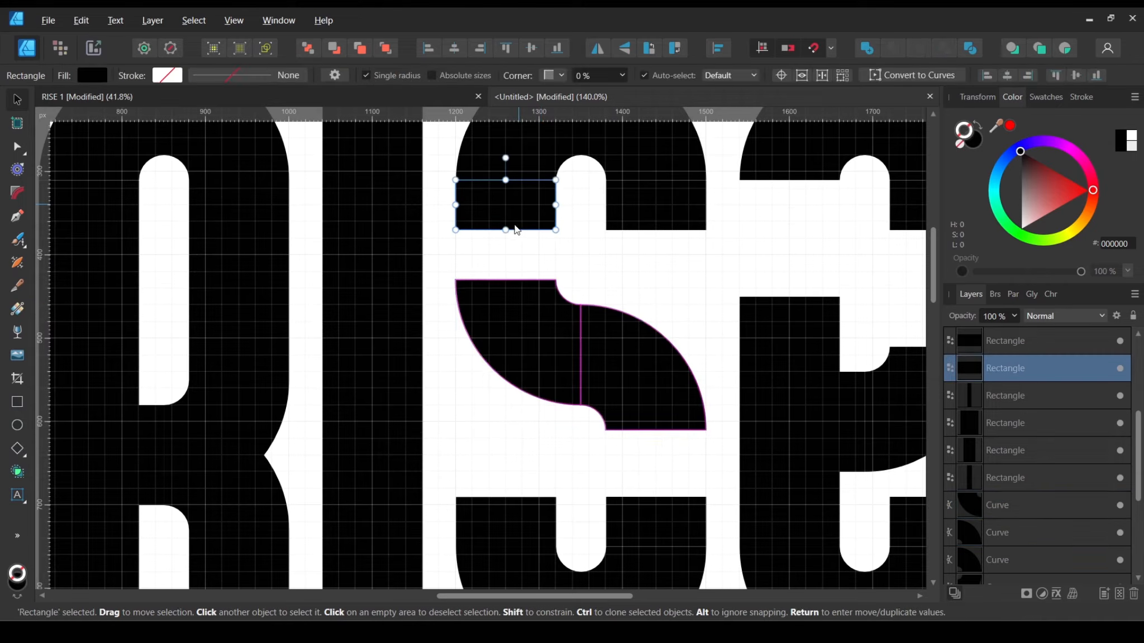
left_click(640, 228, "shift")
left_click_drag(581, 230, 581, 281)
scroll(550, 357, "down", 3)
left_click(509, 440)
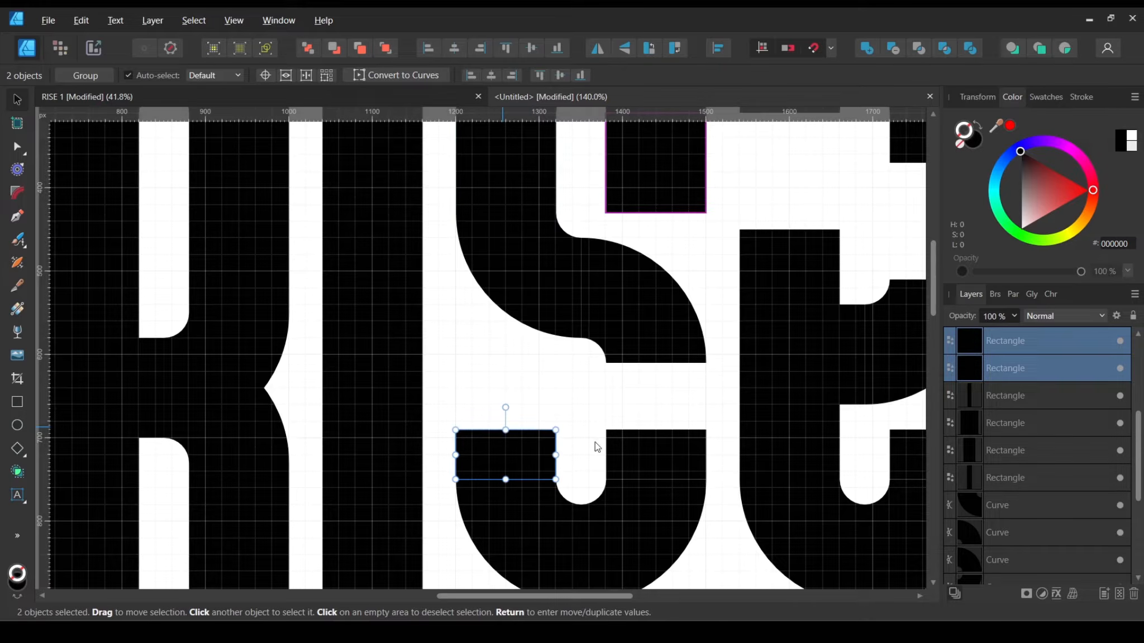
left_click(631, 448, "shift")
left_click_drag(581, 431, 589, 366)
left_click(586, 401)
Step: Extend the E's upper-right block down to 510 px and its left stem up to the arch at 310 px
scroll(586, 401, "down", 5)
scroll(684, 332, "up", 6)
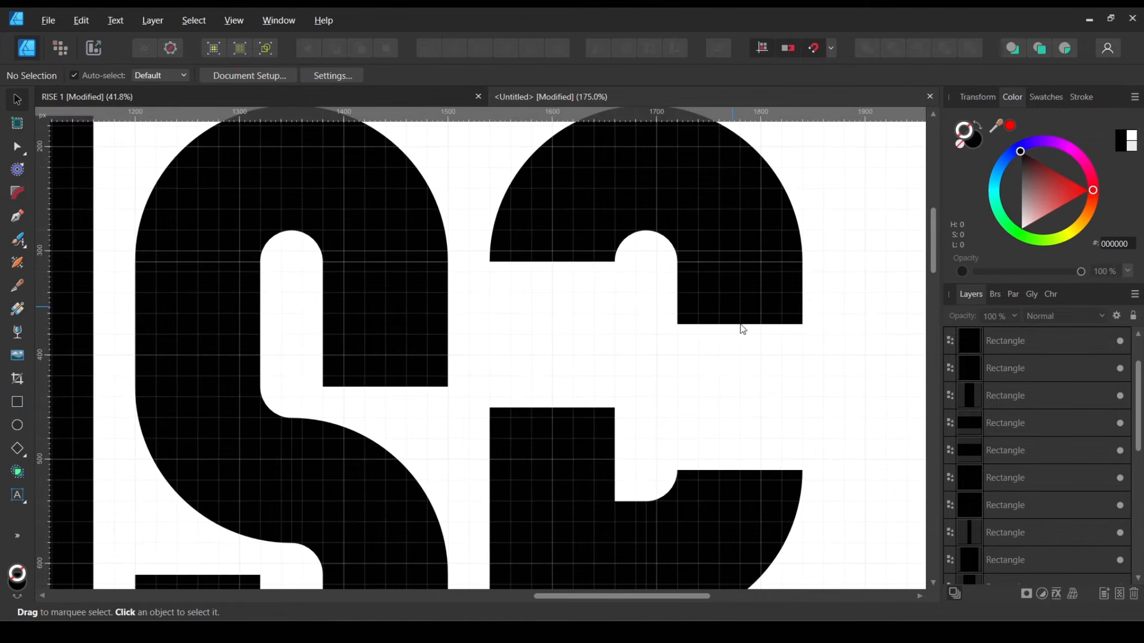
left_click(741, 321)
left_click_drag(740, 324, 741, 468)
left_click(552, 285)
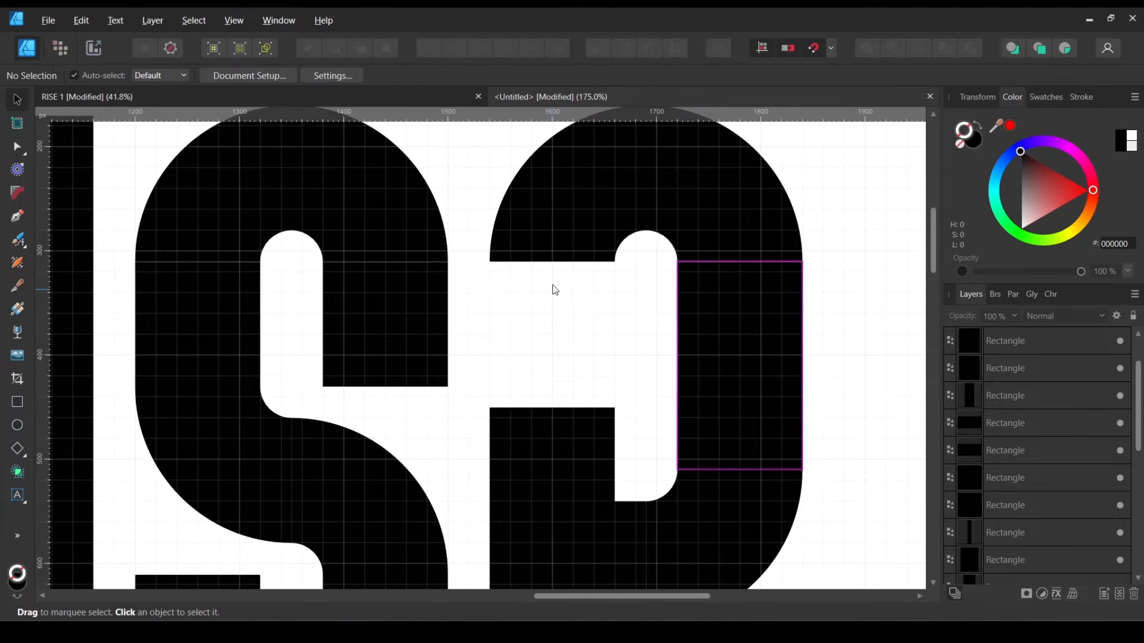
left_click(564, 426)
left_click_drag(552, 408, 549, 261)
left_click(640, 329)
Step: Select every piece of the RISE lettering and combine them into one group
scroll(641, 335, "down", 5)
left_click_drag(683, 446, 754, 432)
left_click_drag(832, 191, 309, 570)
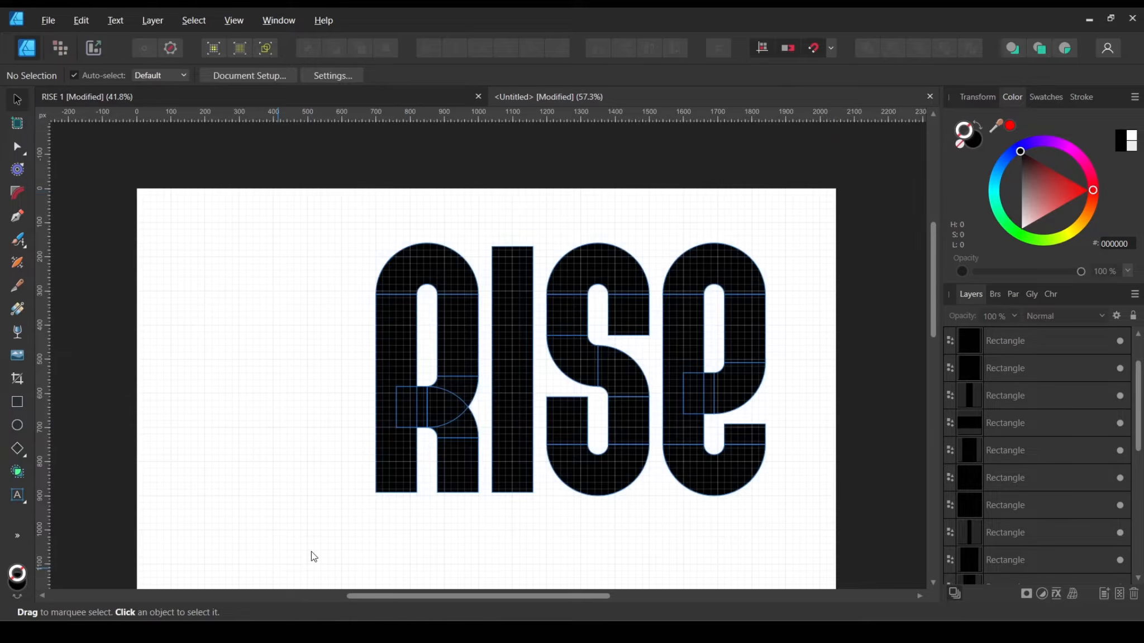
left_click(312, 552)
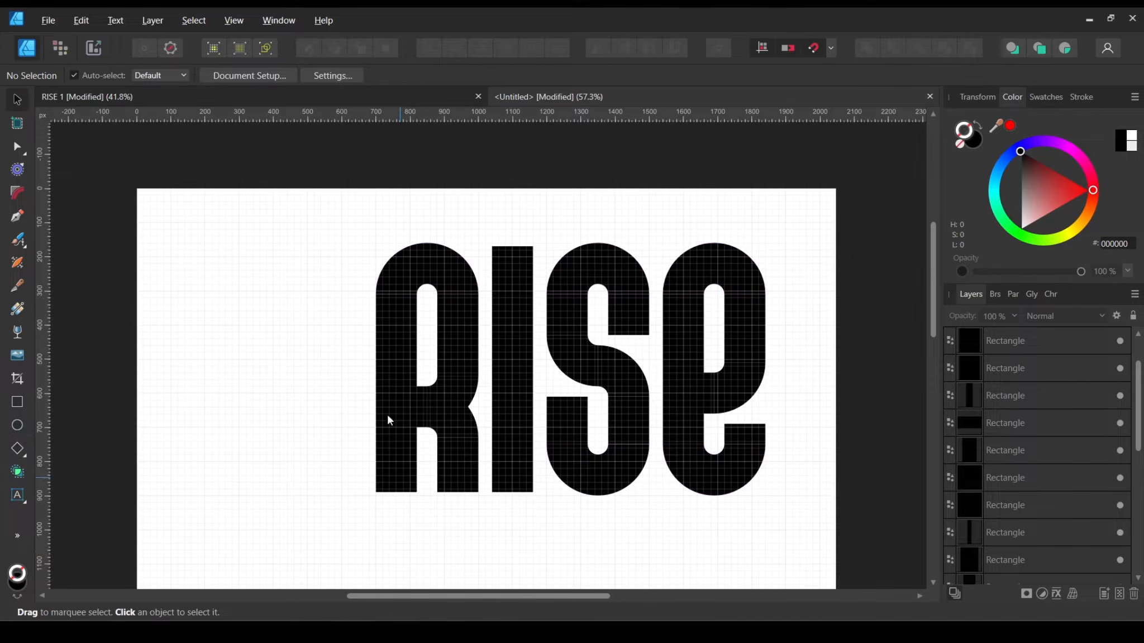
left_click_drag(355, 225, 785, 534)
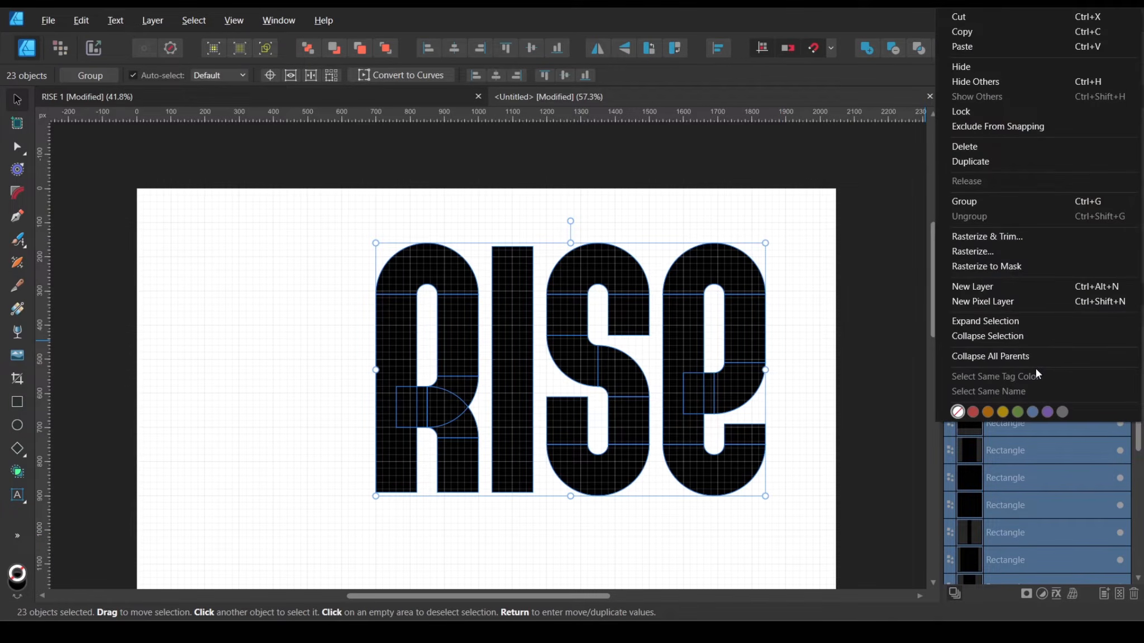
right_click(1035, 368)
left_click(991, 202)
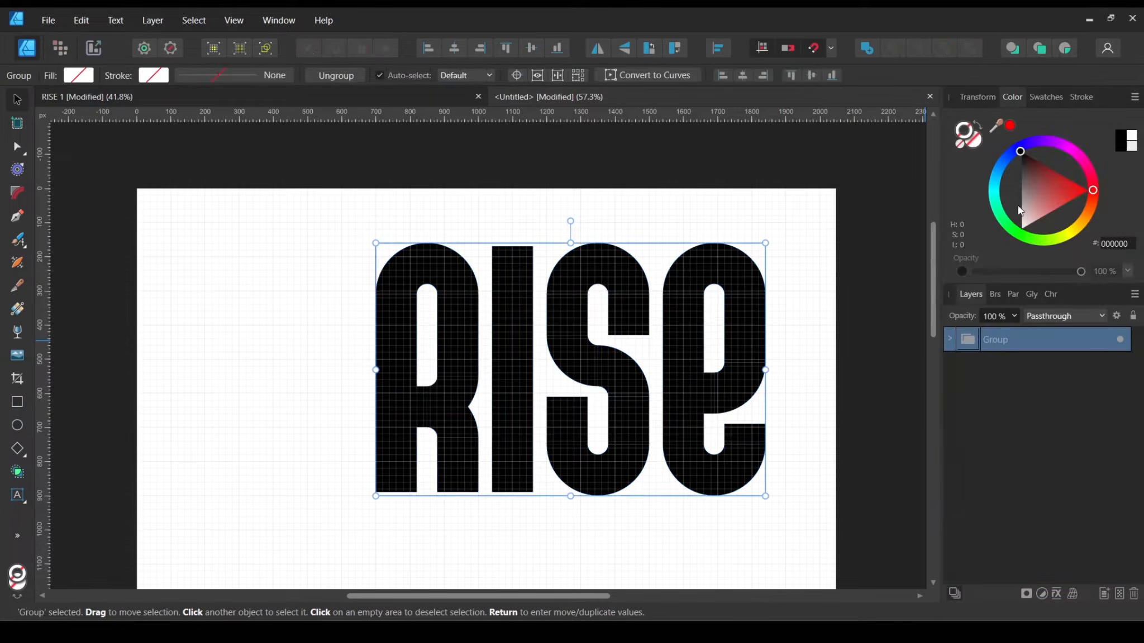
Step: Centre the lettering group horizontally and vertically on the page, and deselect it
scroll(859, 254, "down", 1)
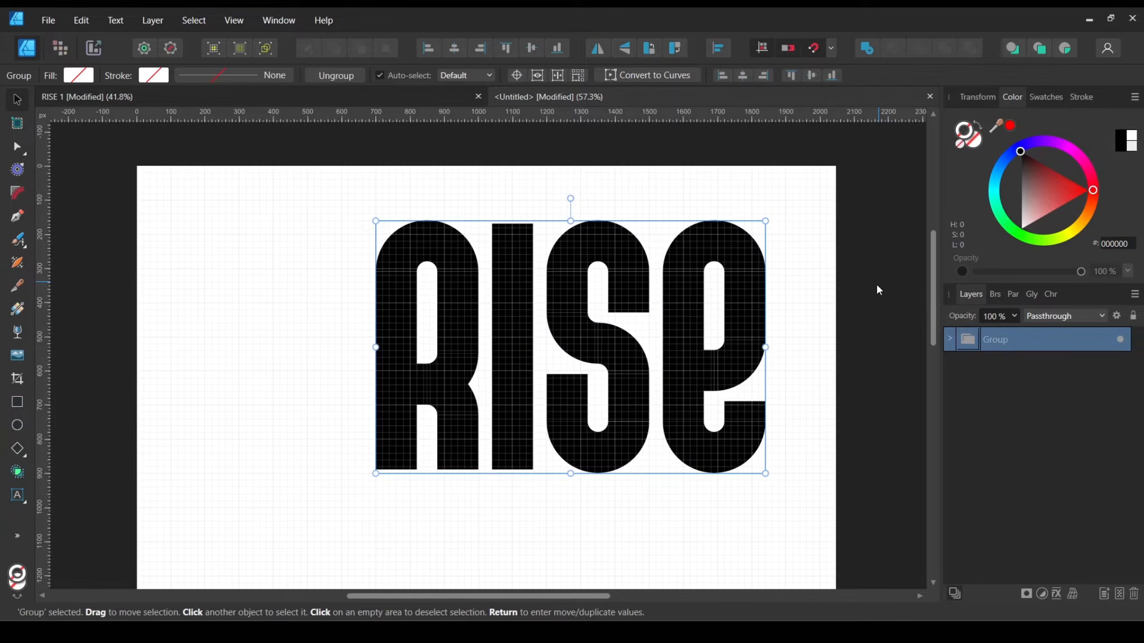
scroll(585, 429, "down", 3)
left_click_drag(585, 429, 557, 426)
scroll(579, 345, "up", 1)
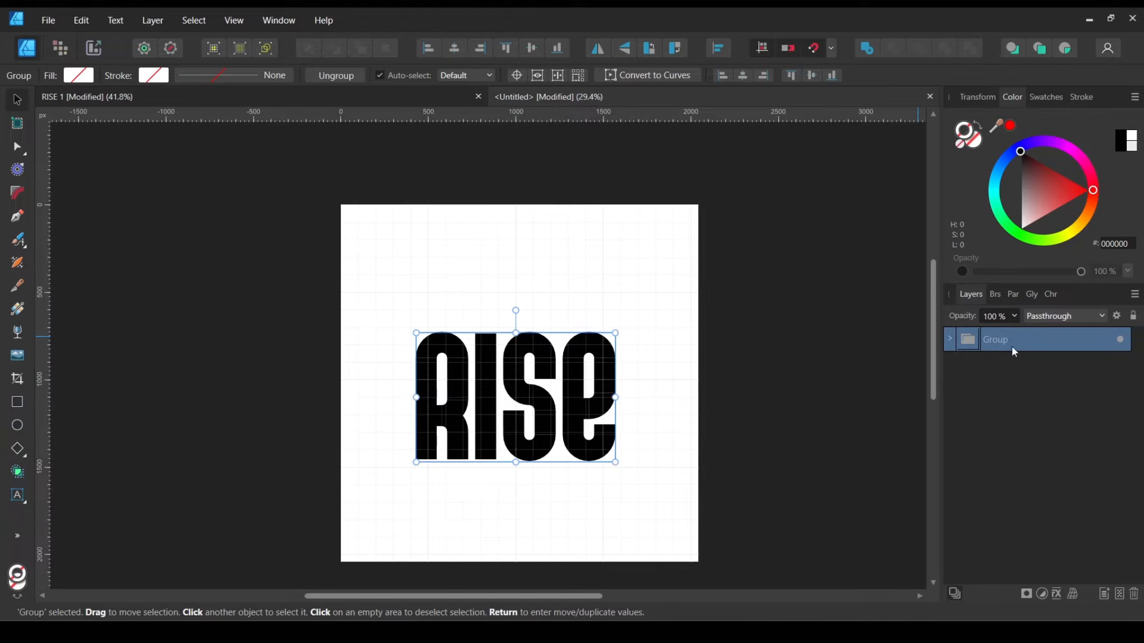
left_click(455, 52)
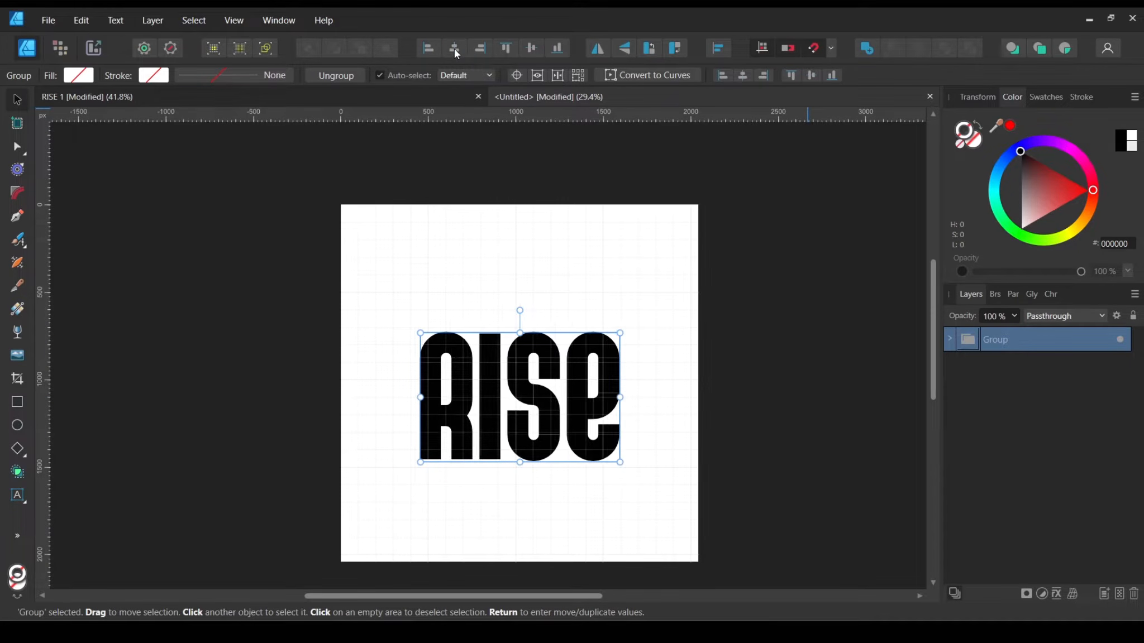
left_click(533, 47)
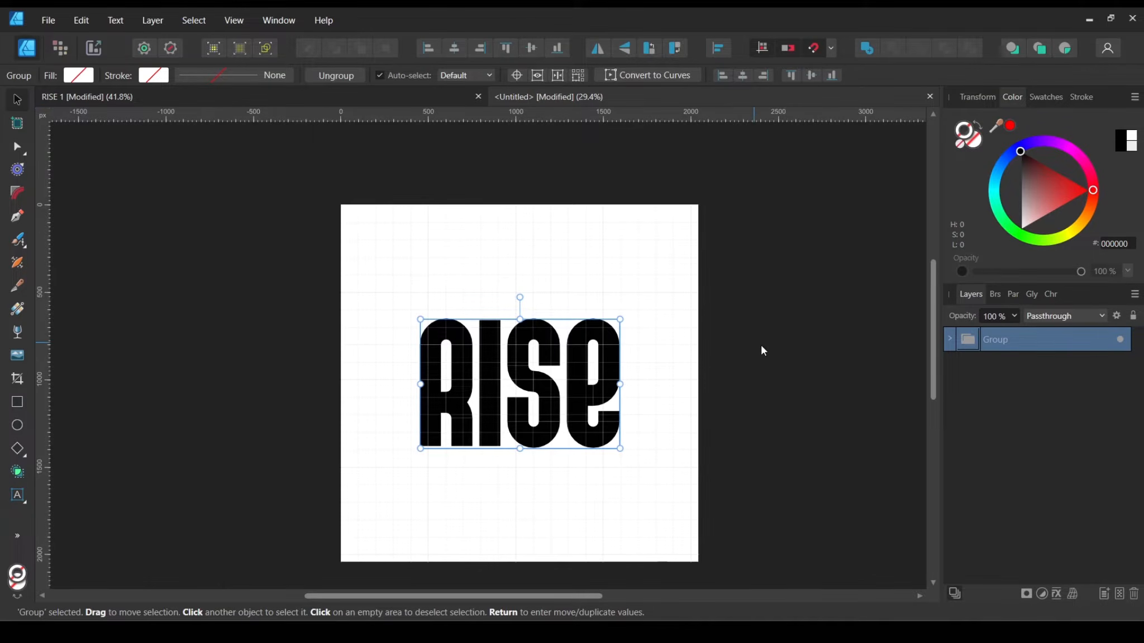
left_click(661, 350)
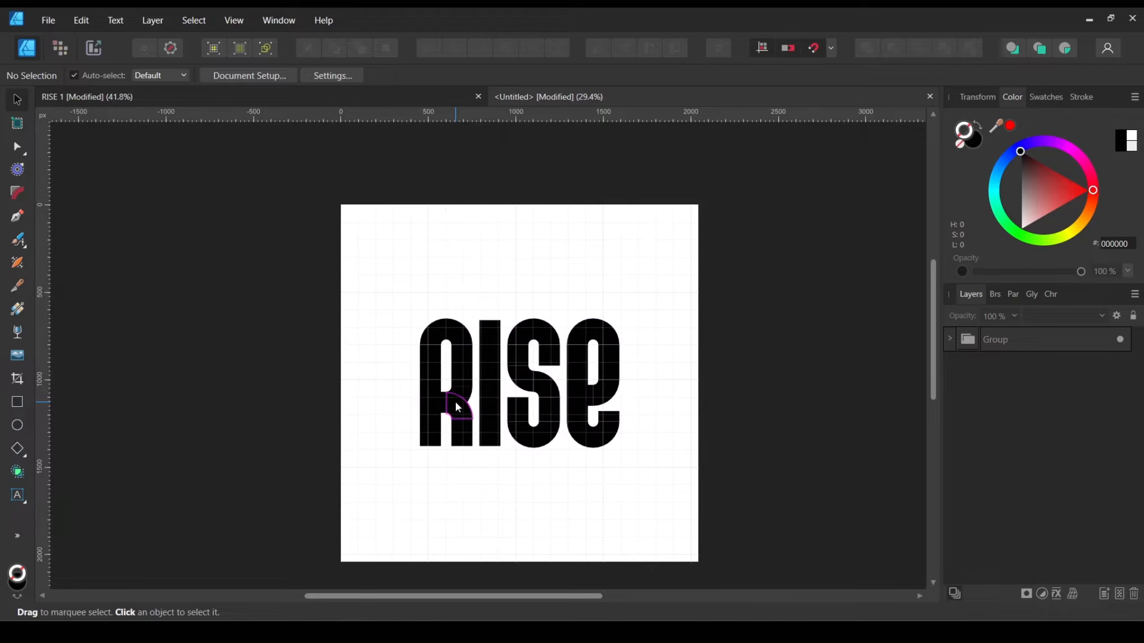
Step: Hide the document grid to show the lettering on a plain white page
scroll(519, 363, "up", 3)
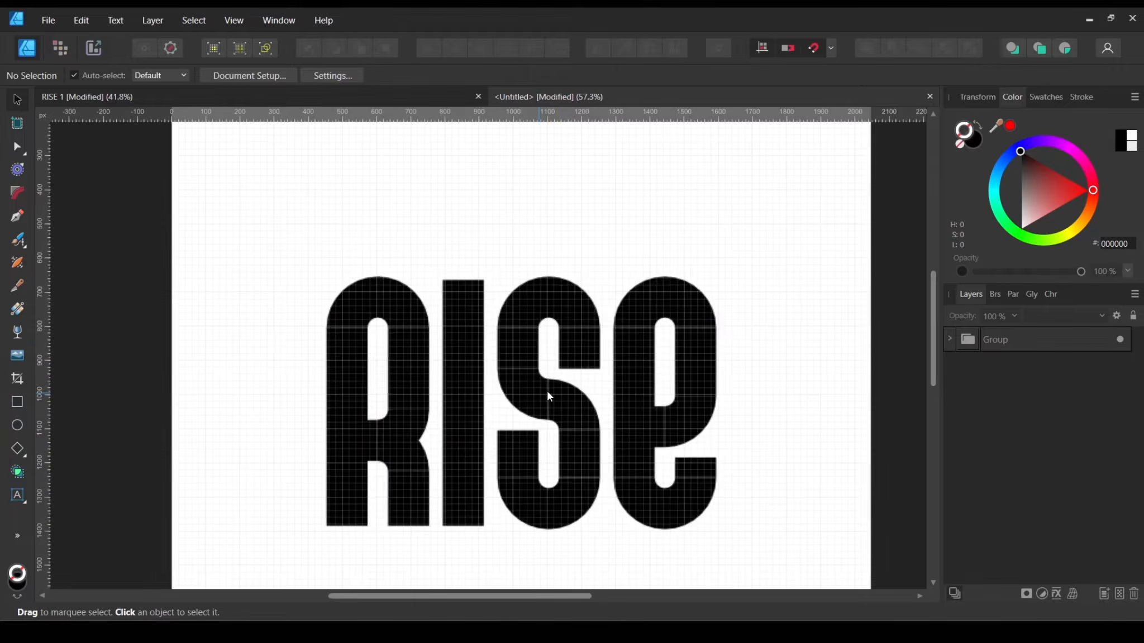
scroll(547, 393, "up", 1)
left_click(278, 21)
mouse_move(234, 21)
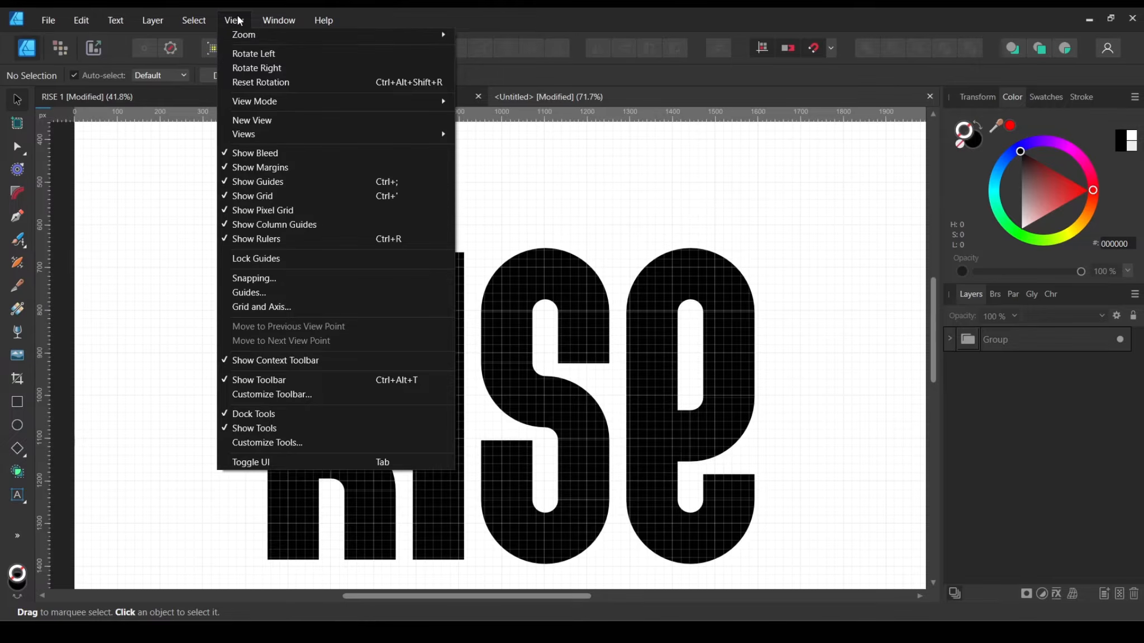
left_click(300, 195)
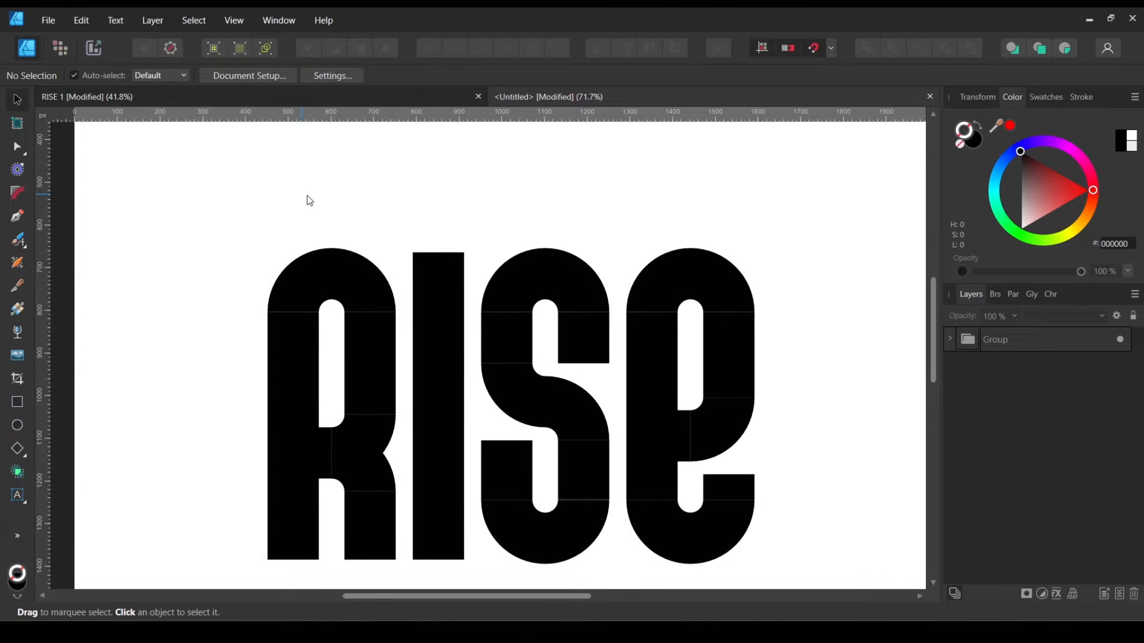
Step: Compare the black lettering with the finished artwork in the RISE 1 document, and return to the untitled document
scroll(587, 284, "down", 4)
scroll(591, 293, "up", 2)
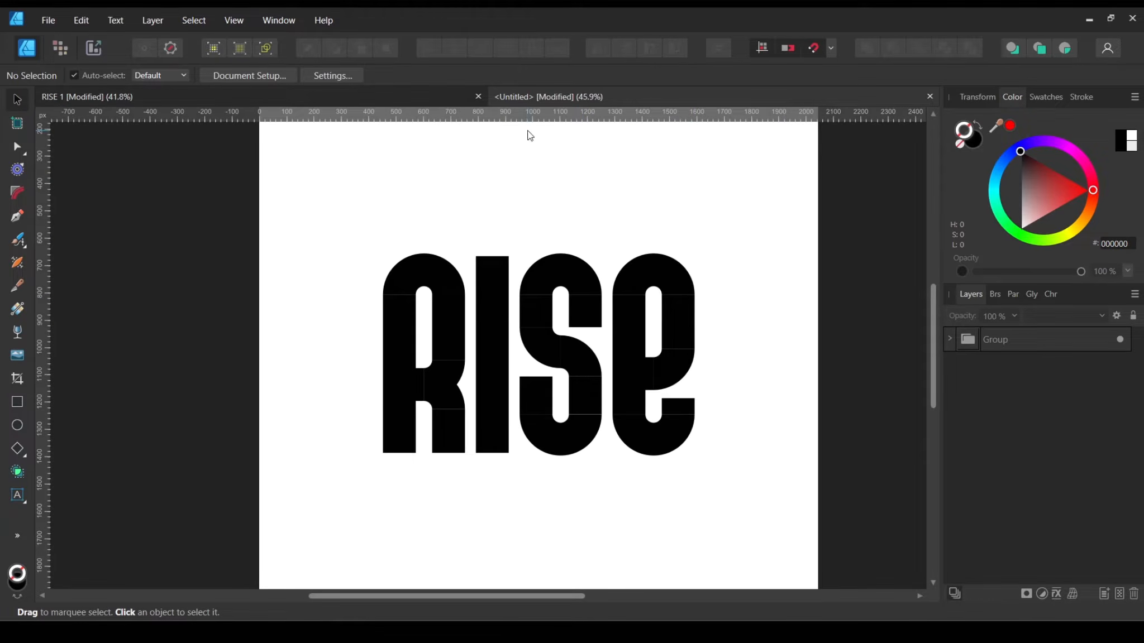
left_click(447, 98)
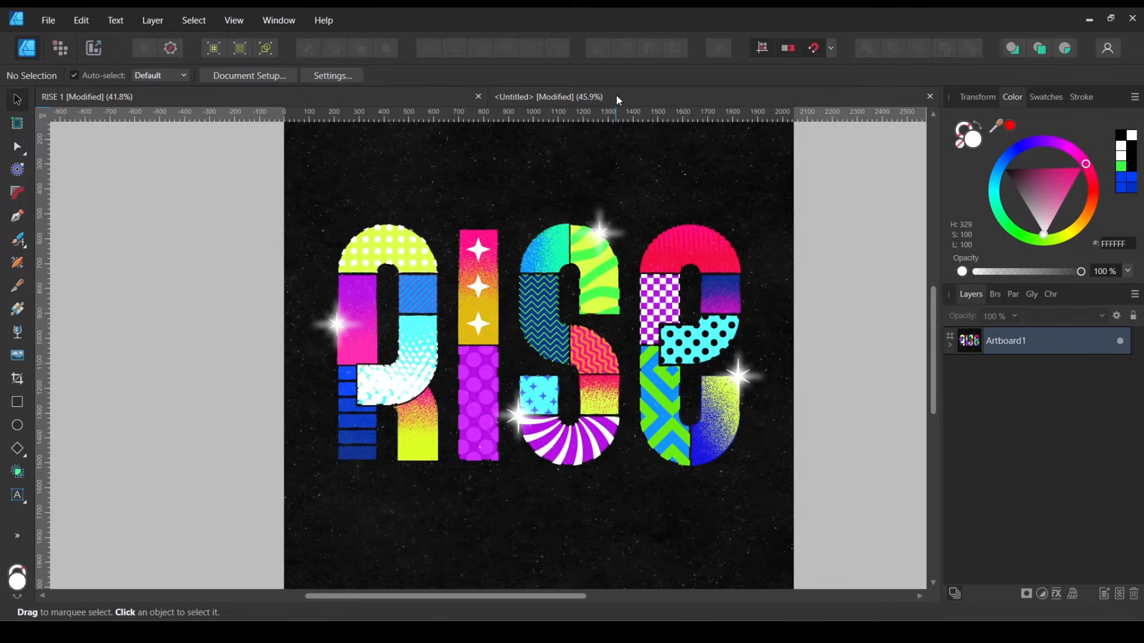
left_click(616, 95)
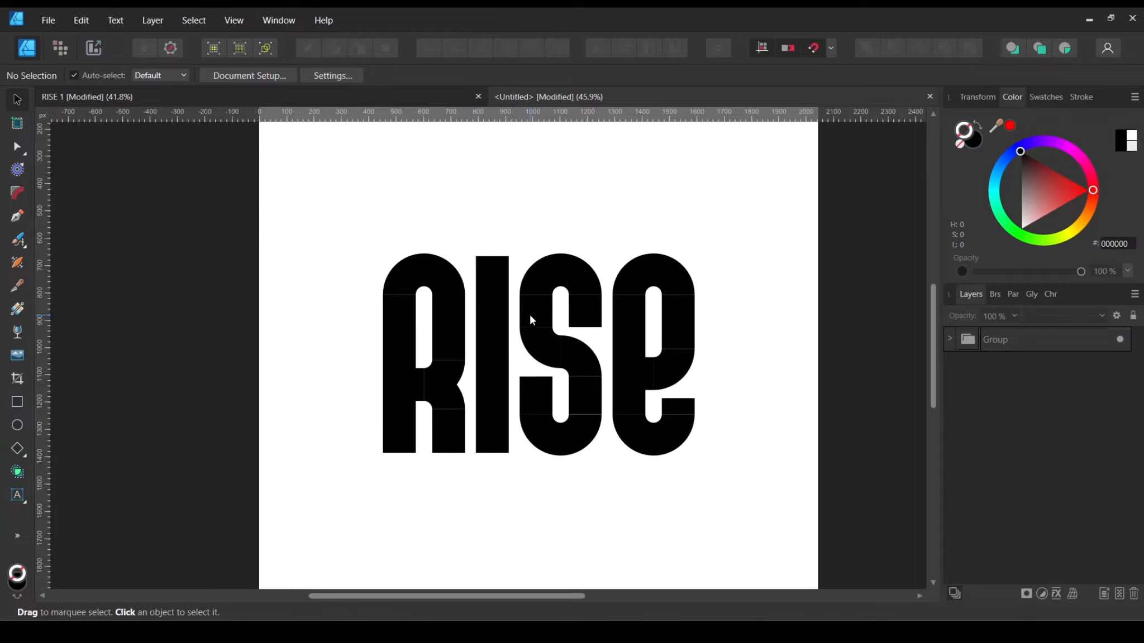
Step: Ungroup the RISE lettering into its separate shapes and clear the selection
left_click(663, 302)
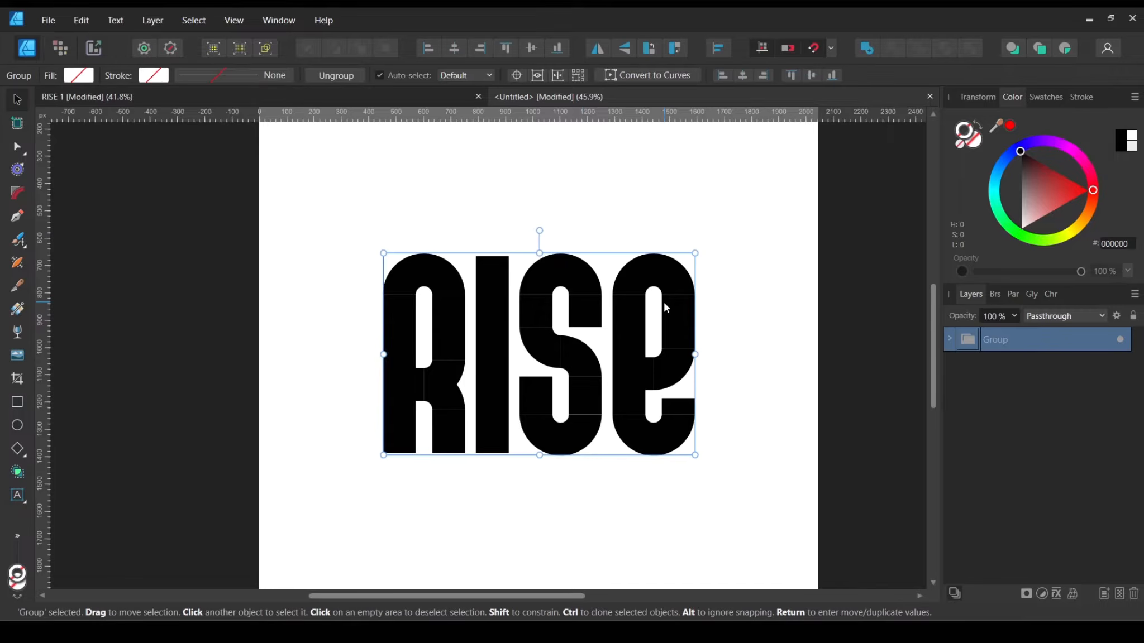
right_click(1043, 341)
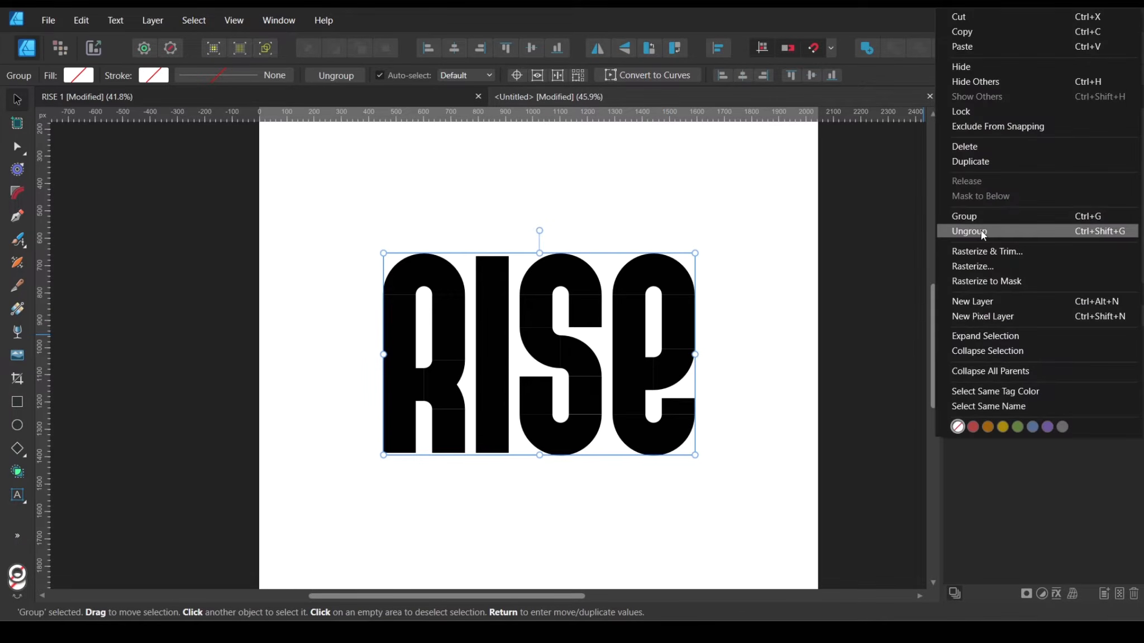
left_click(981, 231)
left_click(801, 245)
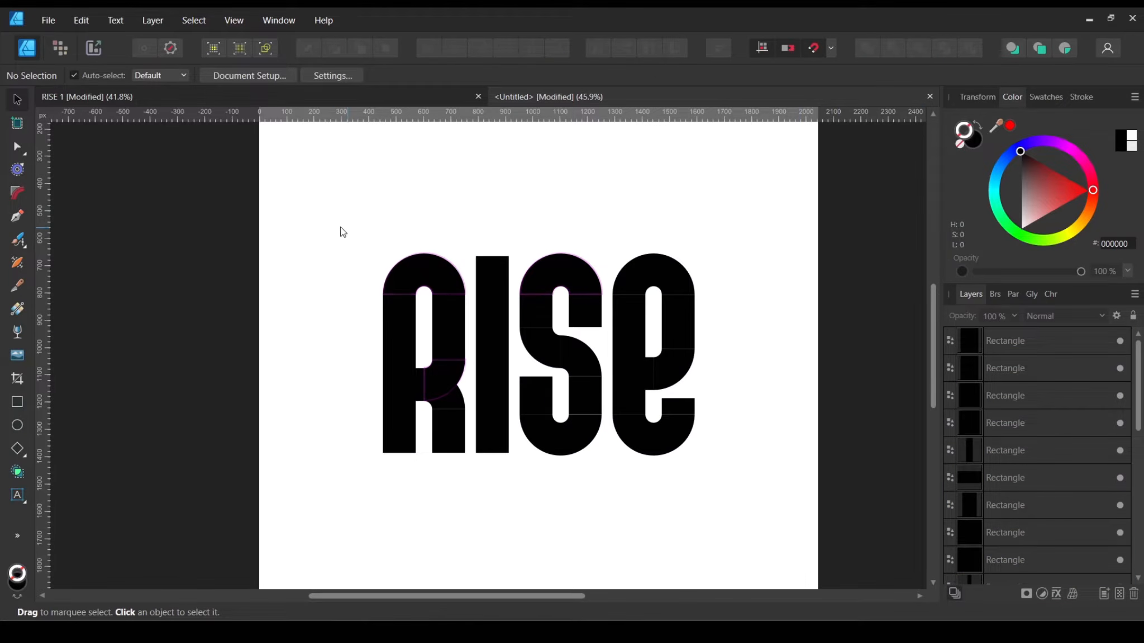
Step: Select all pieces of the R and nudge them left by 20 px to widen its gap to the I
left_click_drag(333, 209, 472, 496)
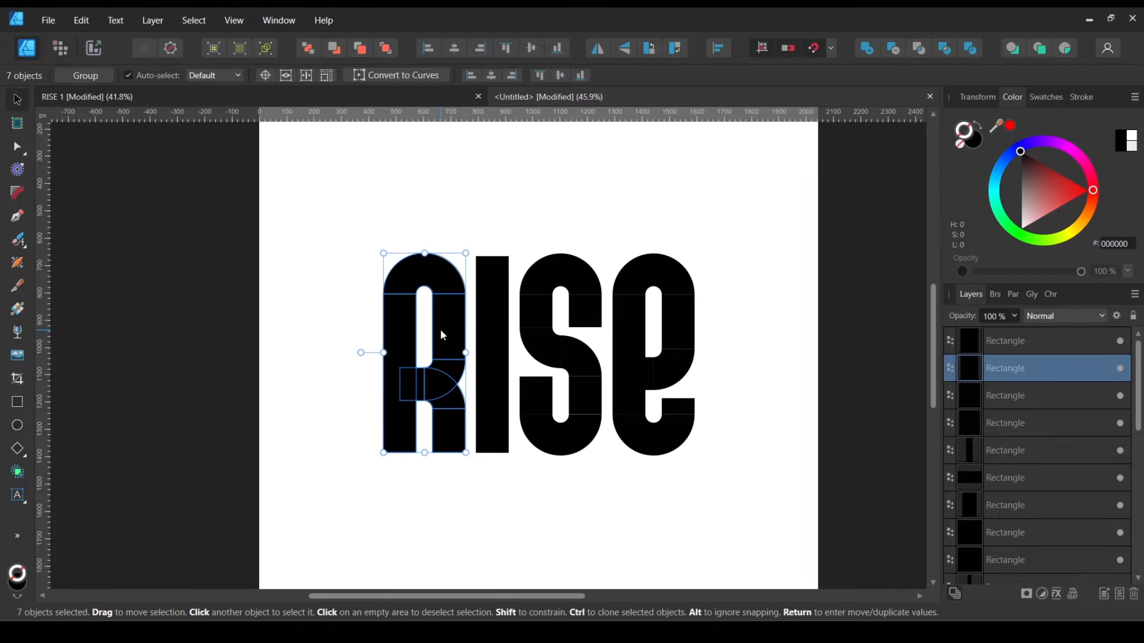
key("shift+Left")
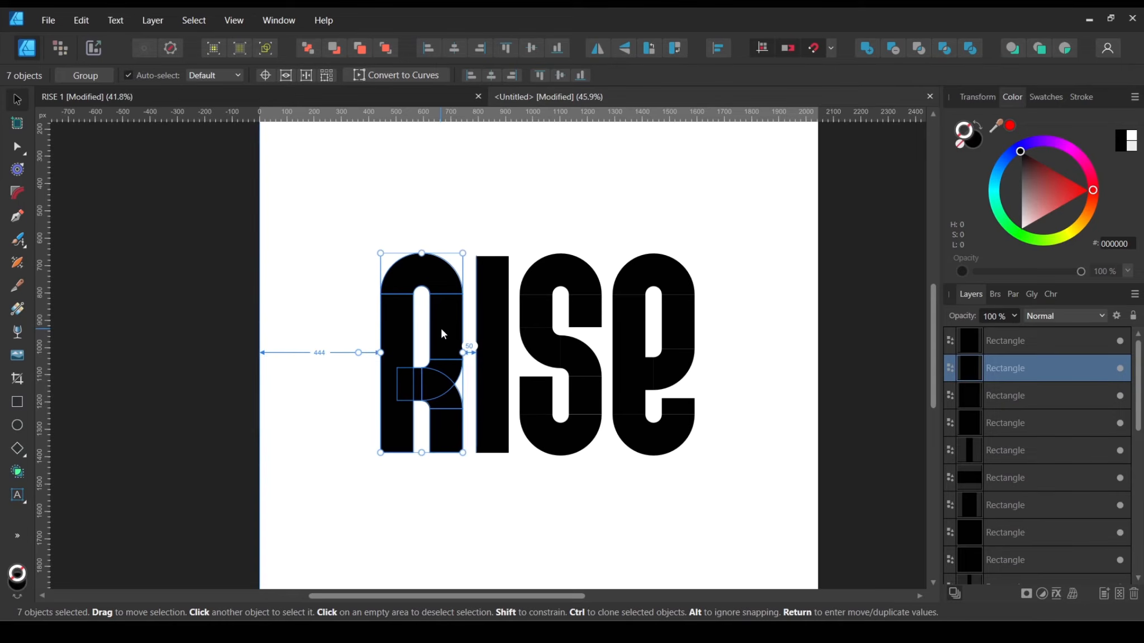
key("shift+Left")
Step: Select the R together with the I and nudge both left by 20 px, away from the S
left_click_drag(325, 214, 514, 490)
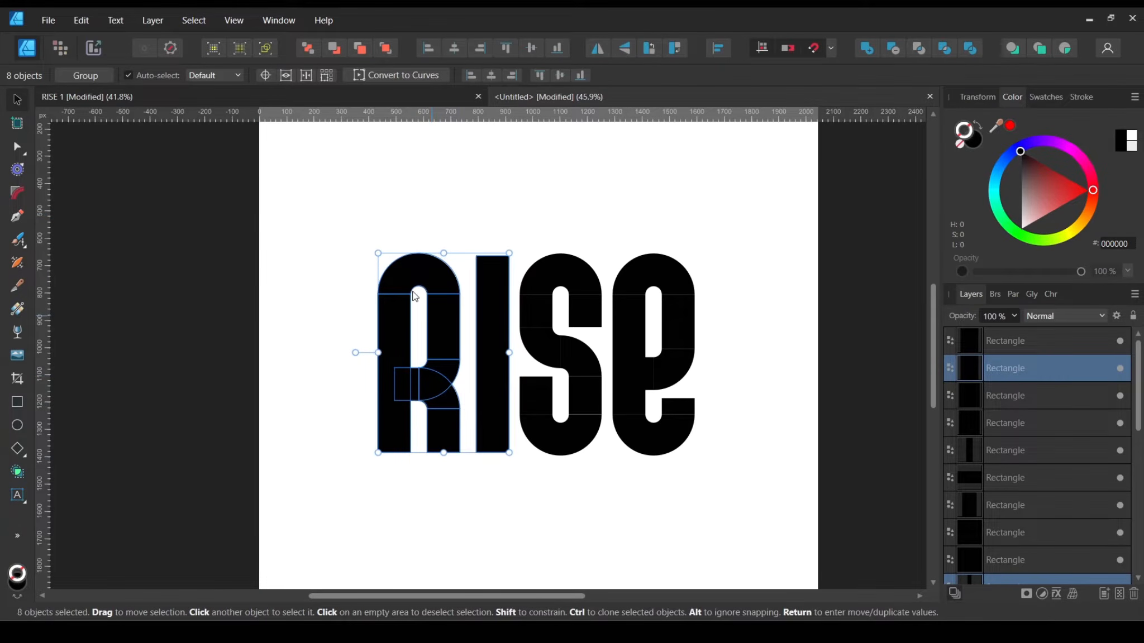
key("shift+Left")
key("shift+Left")
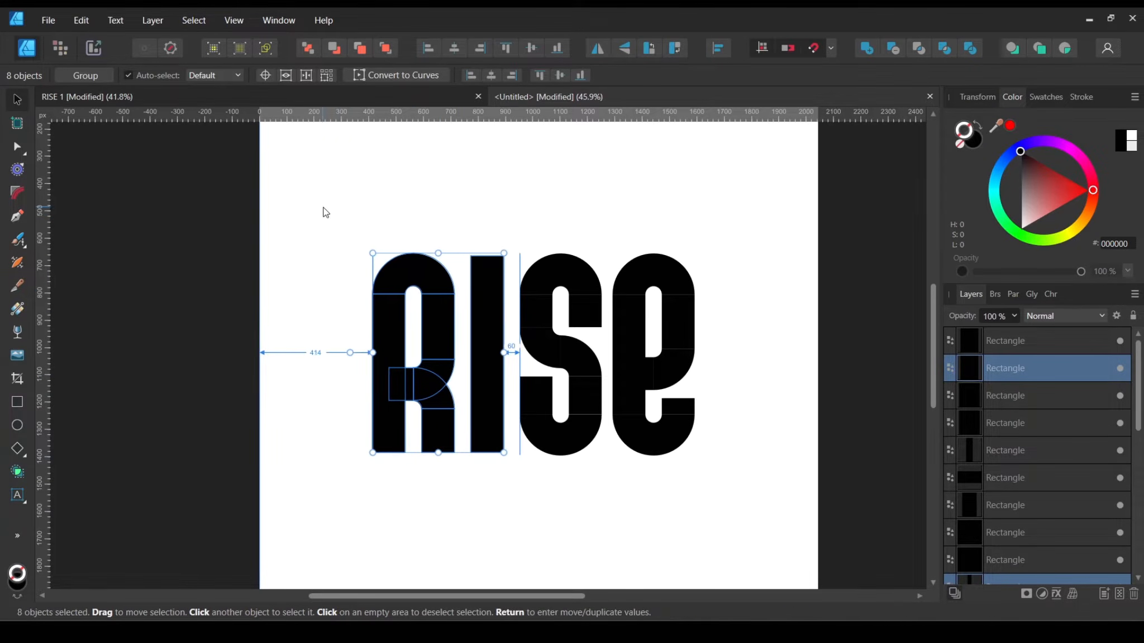
Step: Select the R, I and S together, nudge them left by 20 px away from the E, and clear the selection
left_click_drag(322, 207, 609, 497)
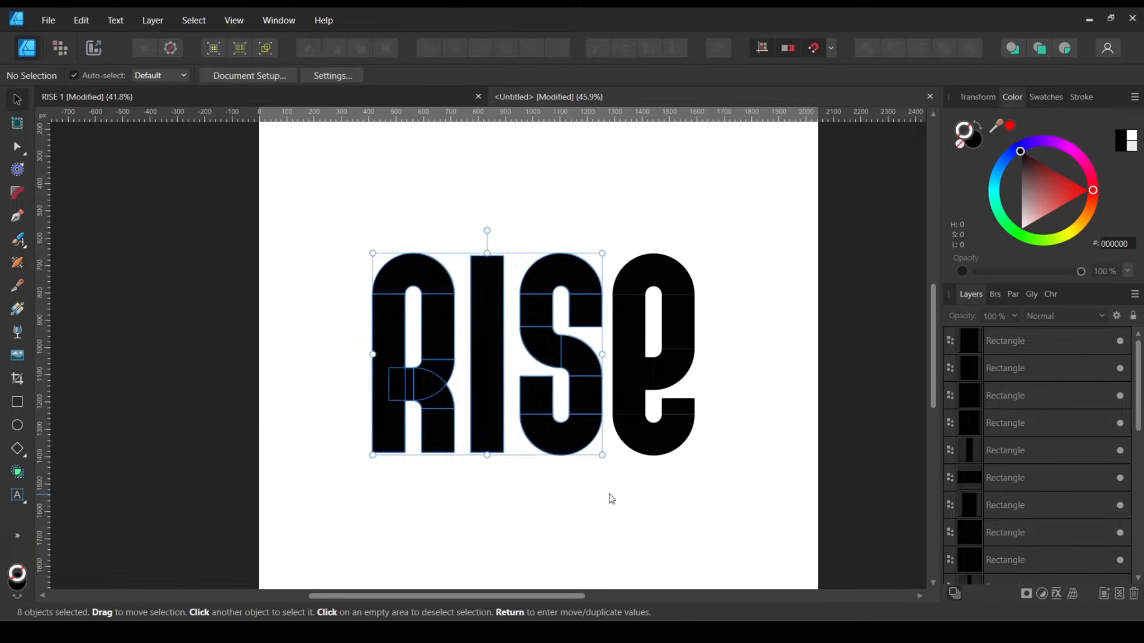
key("shift+Left")
key("shift+Left")
left_click(606, 498)
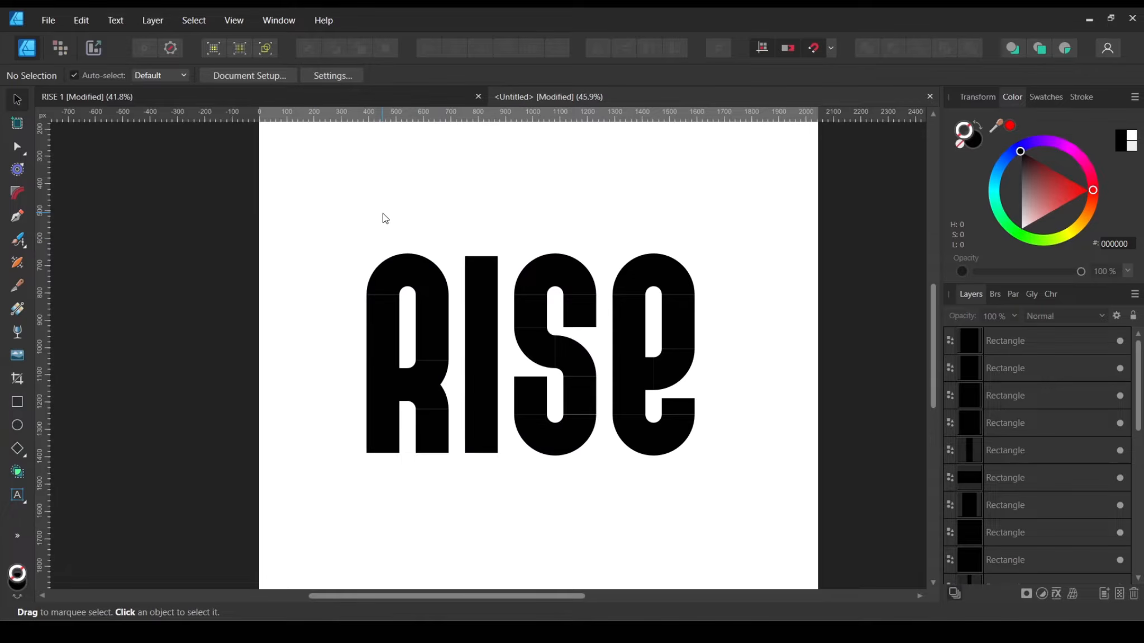
Step: Select all the RISE pieces, move them to the horizontal centre of the page, and clear the selection
left_click_drag(308, 206, 744, 510)
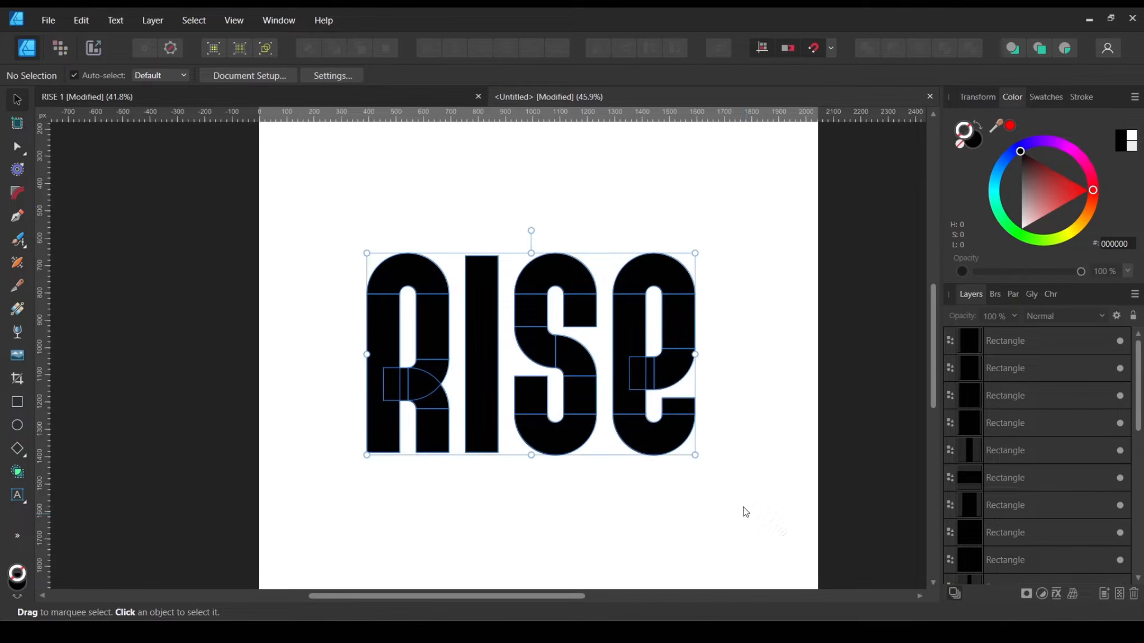
mouse_move(579, 393)
left_mouse_down()
mouse_move(573, 361)
mouse_move(586, 385)
mouse_move(597, 382)
mouse_move(588, 392)
left_mouse_up()
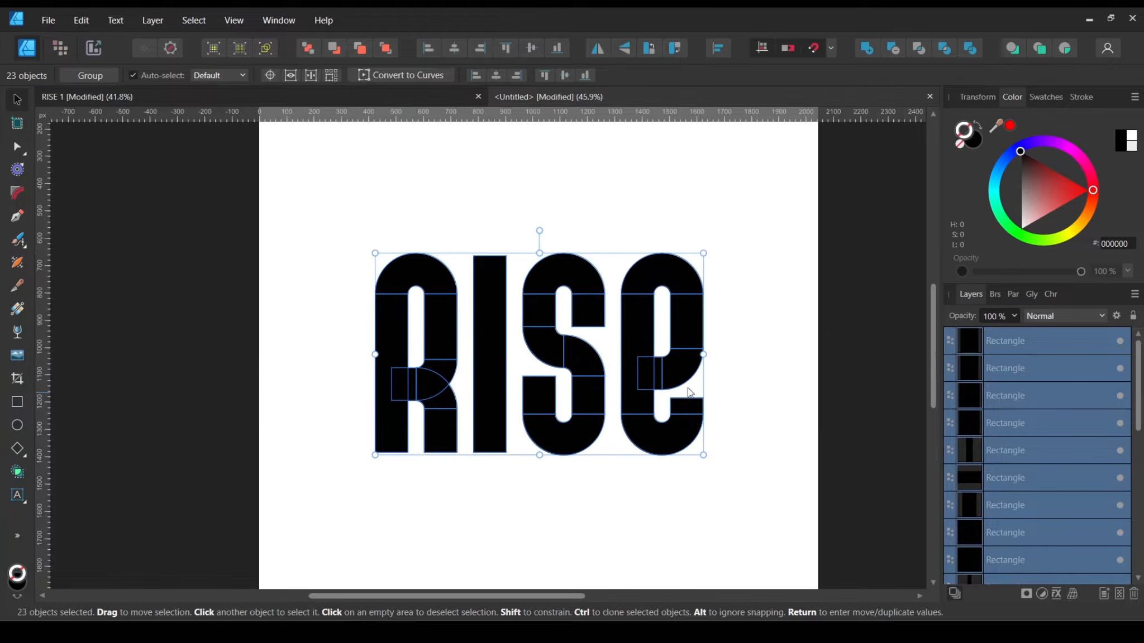
left_click(776, 420)
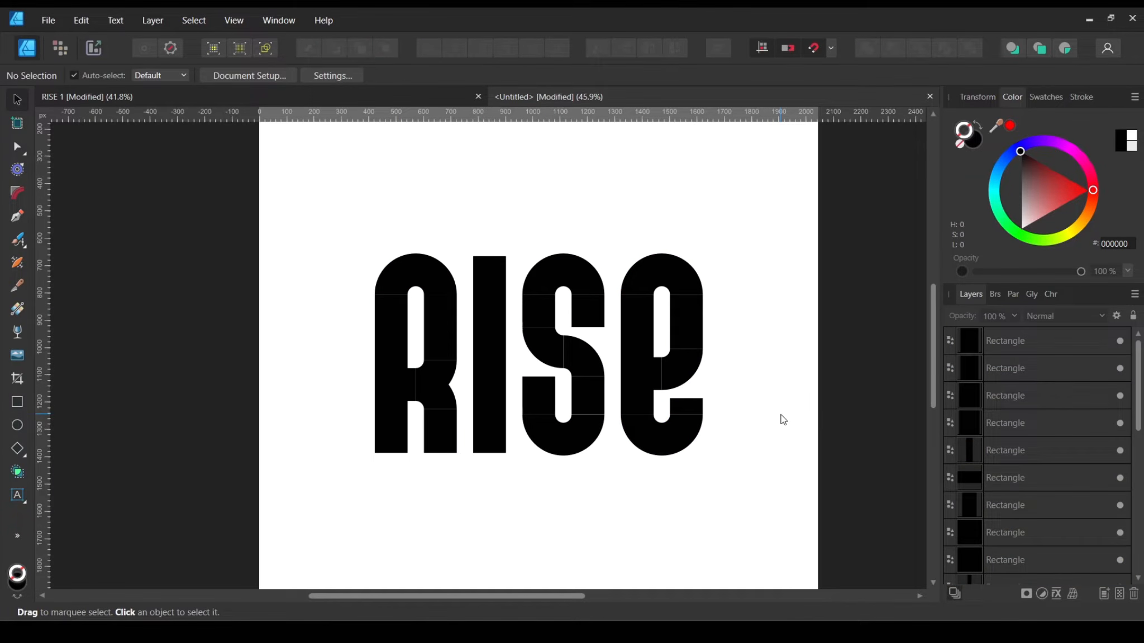
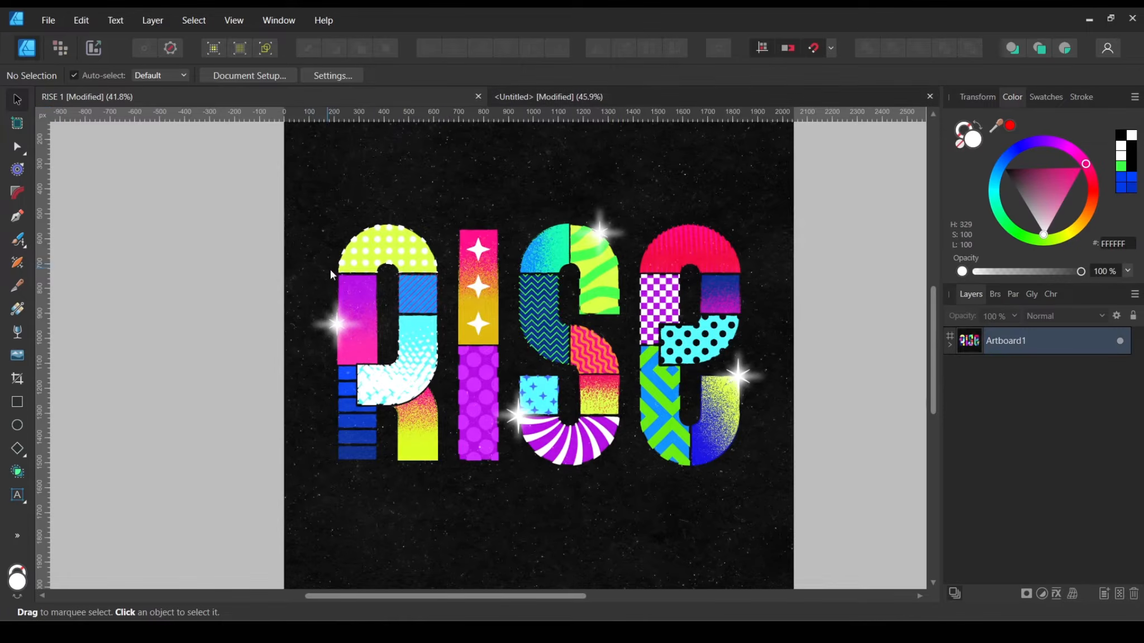
Step: Examine how the letters in the finished RISE 1 artwork are divided into patterned sections, and return to the untitled document
scroll(452, 333, "up", 3)
left_click_drag(450, 330, 443, 302)
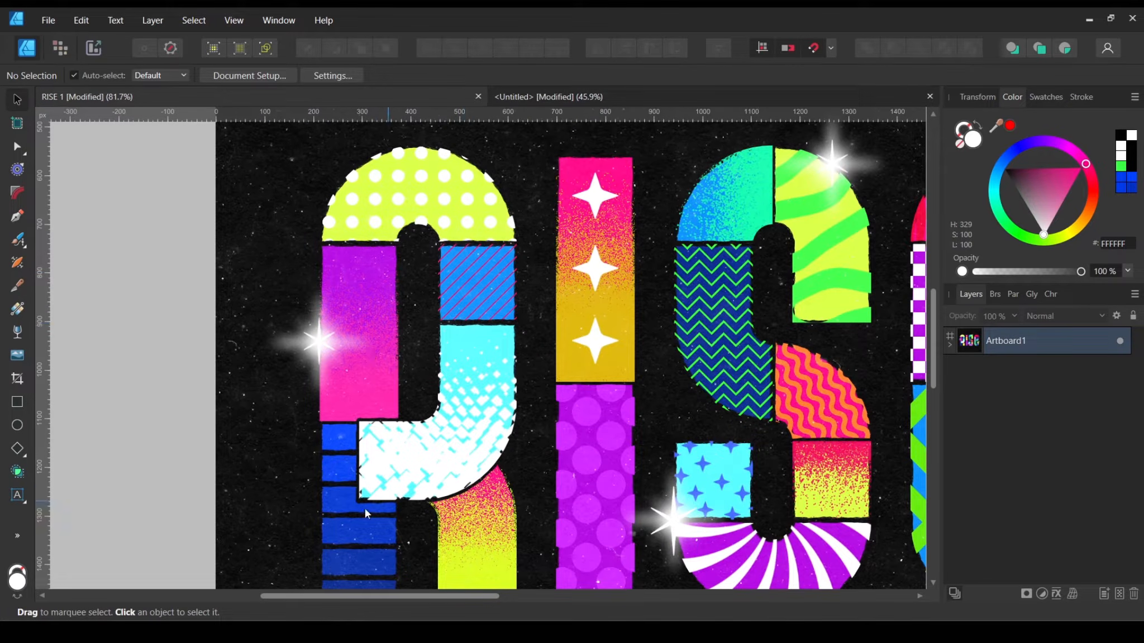
scroll(499, 385, "down", 3)
scroll(498, 385, "up", 3)
key("space")
left_click_drag(768, 351, 605, 263)
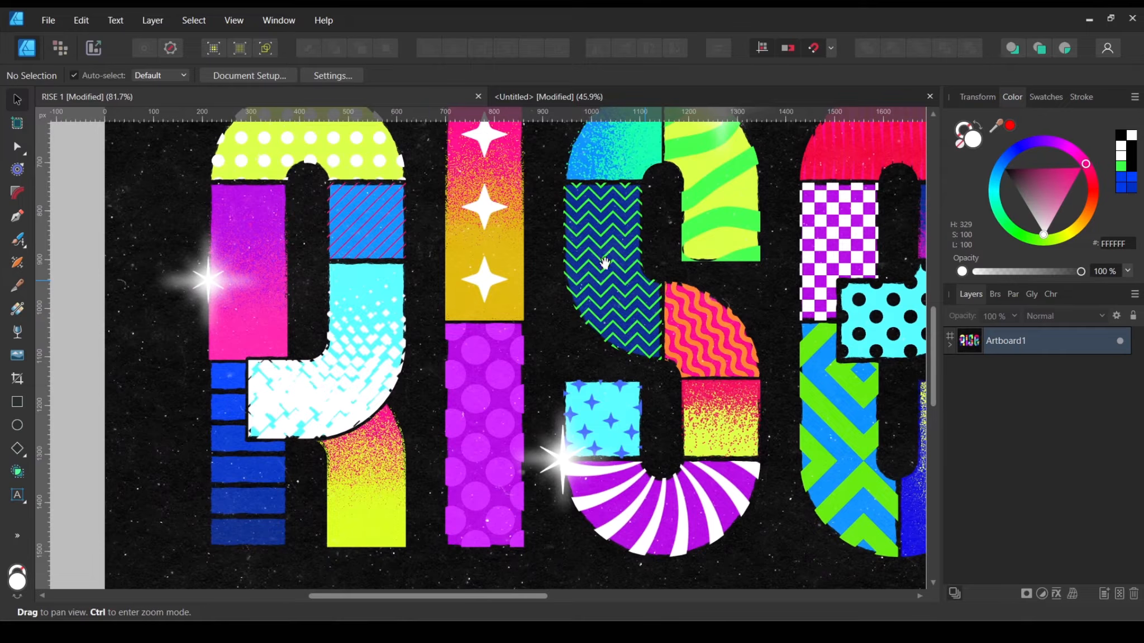
left_click(539, 100)
Step: Select all the RISE pieces and give them a black stroke and a white fill
left_click_drag(329, 205, 819, 514)
left_click_drag(304, 183, 800, 530)
scroll(461, 314, "up", 4)
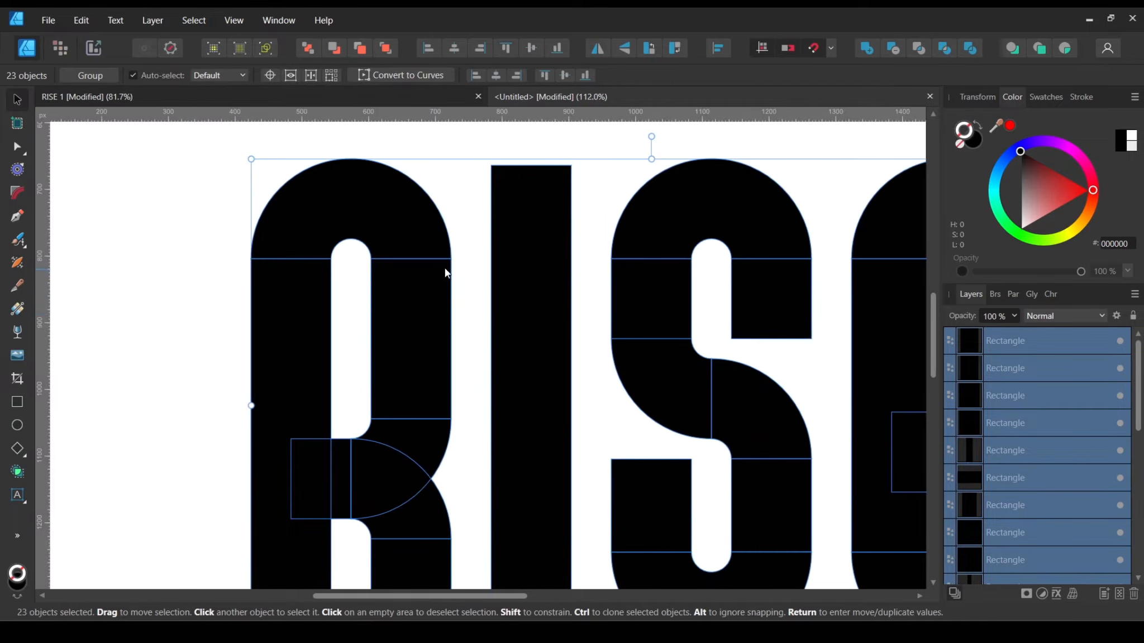
scroll(415, 474, "down", 2)
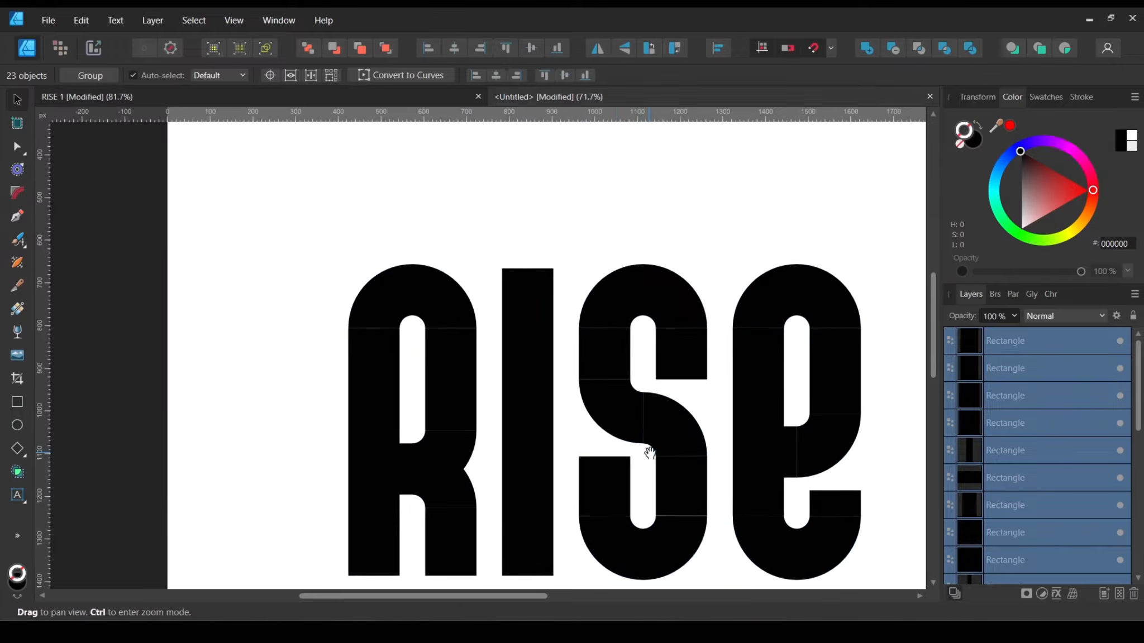
left_click_drag(645, 454, 556, 403)
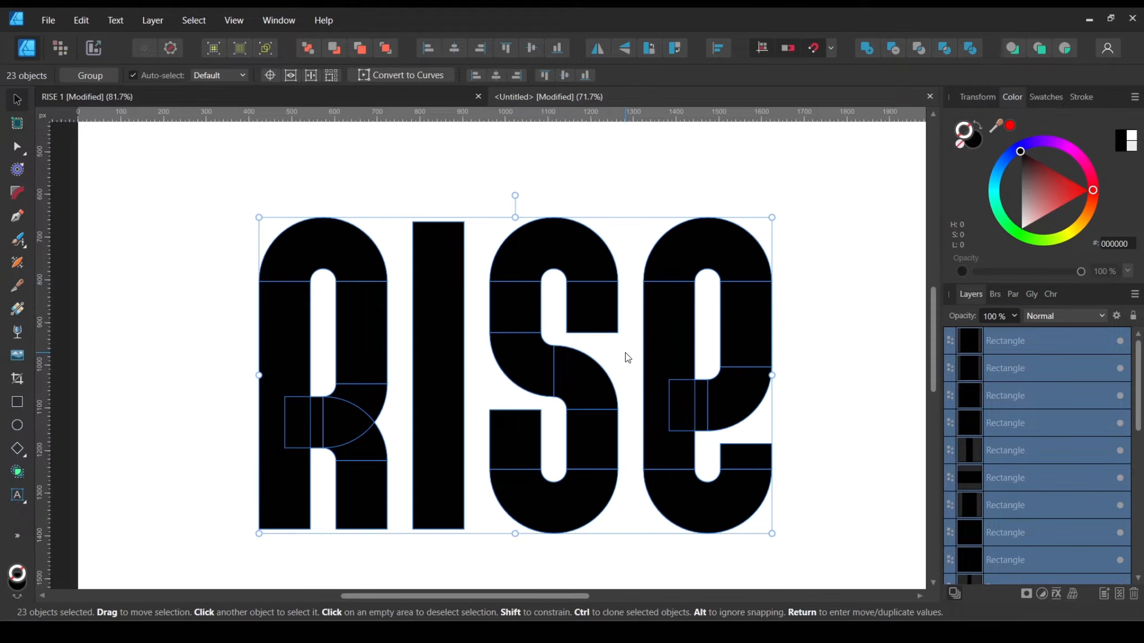
left_click(210, 169)
left_click_drag(179, 152, 845, 582)
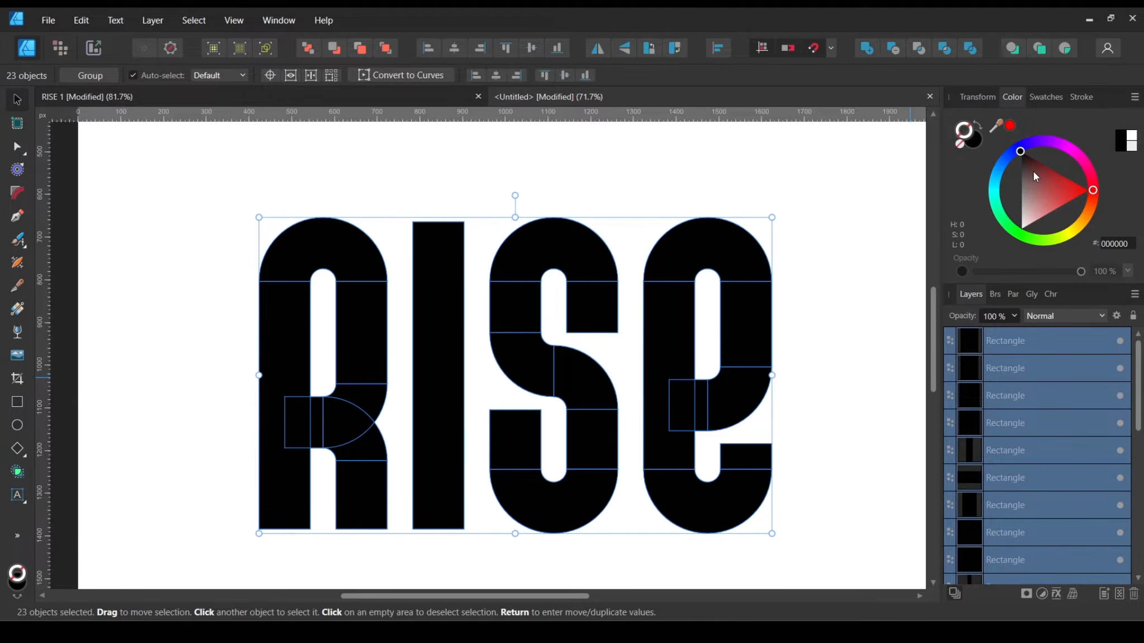
mouse_move(1034, 171)
left_mouse_down()
mouse_move(1017, 180)
mouse_move(1048, 193)
mouse_move(1028, 184)
mouse_move(1038, 171)
mouse_move(1026, 146)
mouse_move(1011, 134)
mouse_move(992, 147)
left_mouse_up()
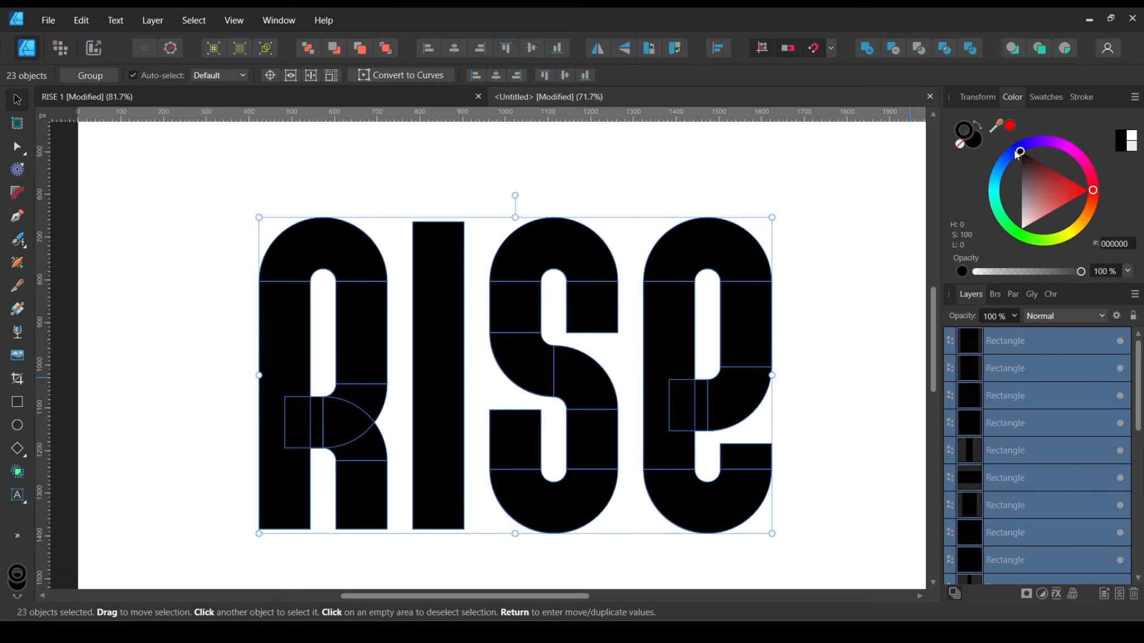
left_click(974, 144)
left_click_drag(1047, 187, 1015, 260)
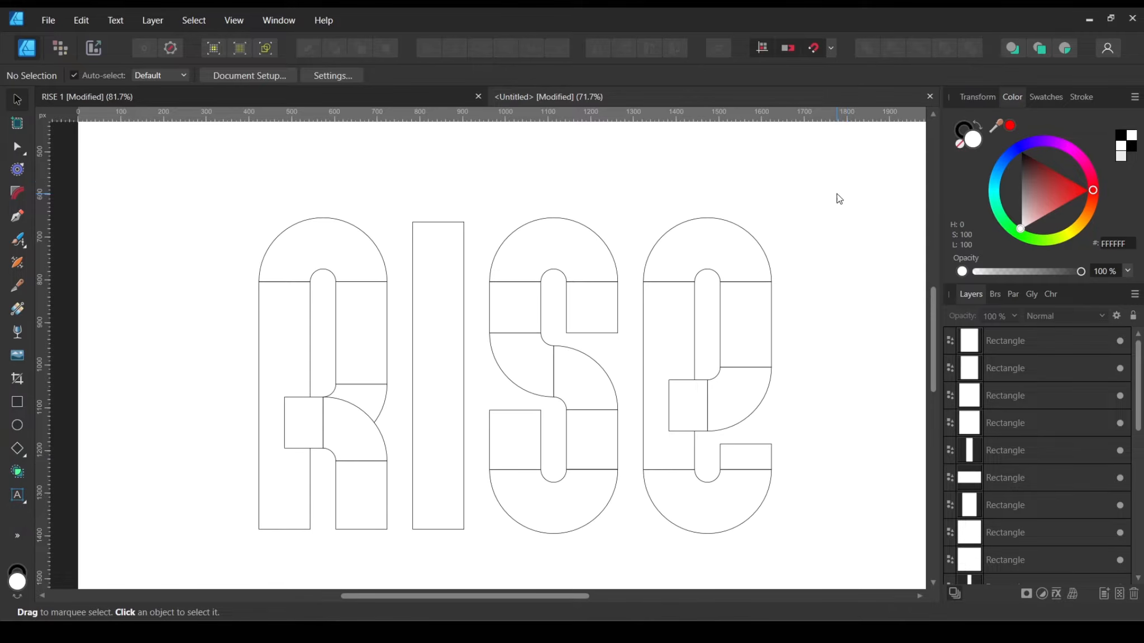
Step: Select all the outlined RISE pieces, set their stroke width to 2 pt, and clear the selection
left_click_drag(853, 183, 214, 569)
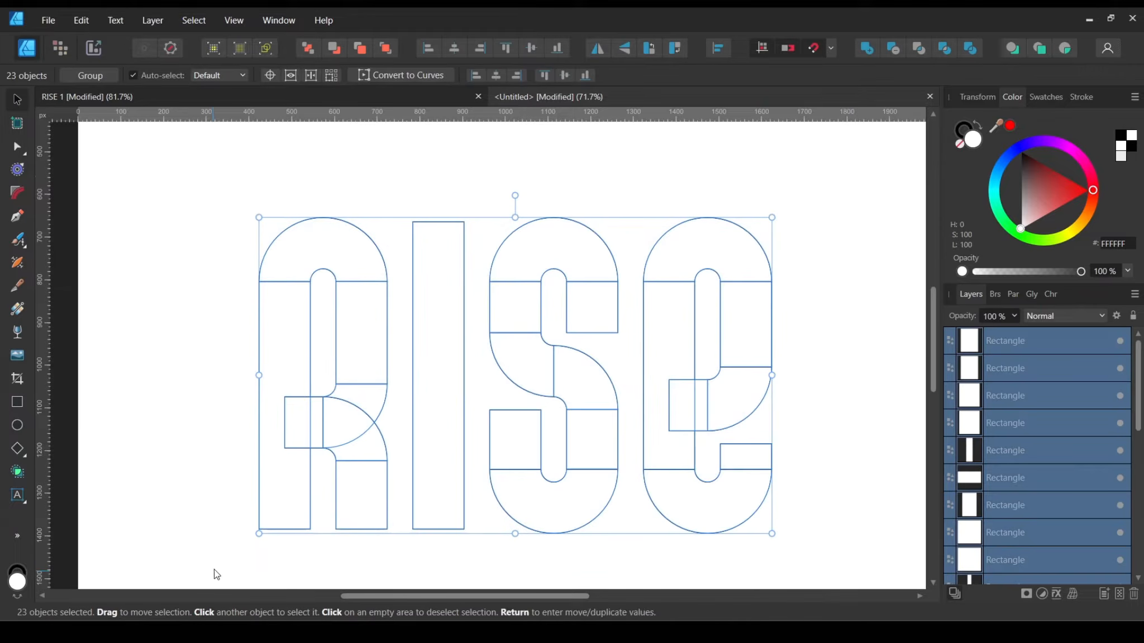
left_click(1081, 97)
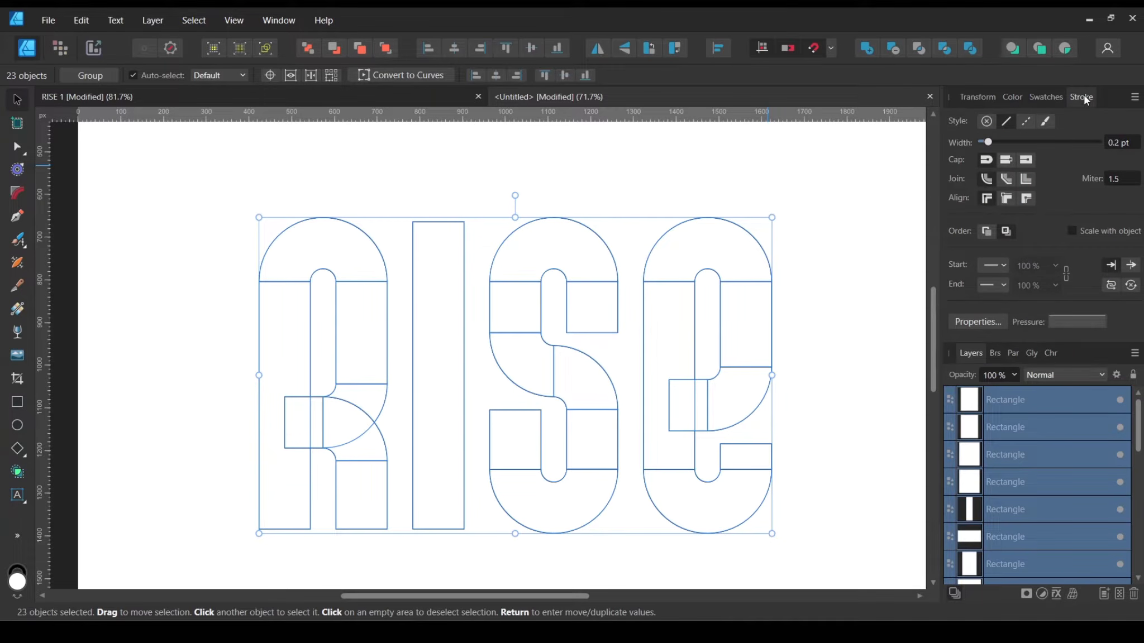
left_click(274, 21)
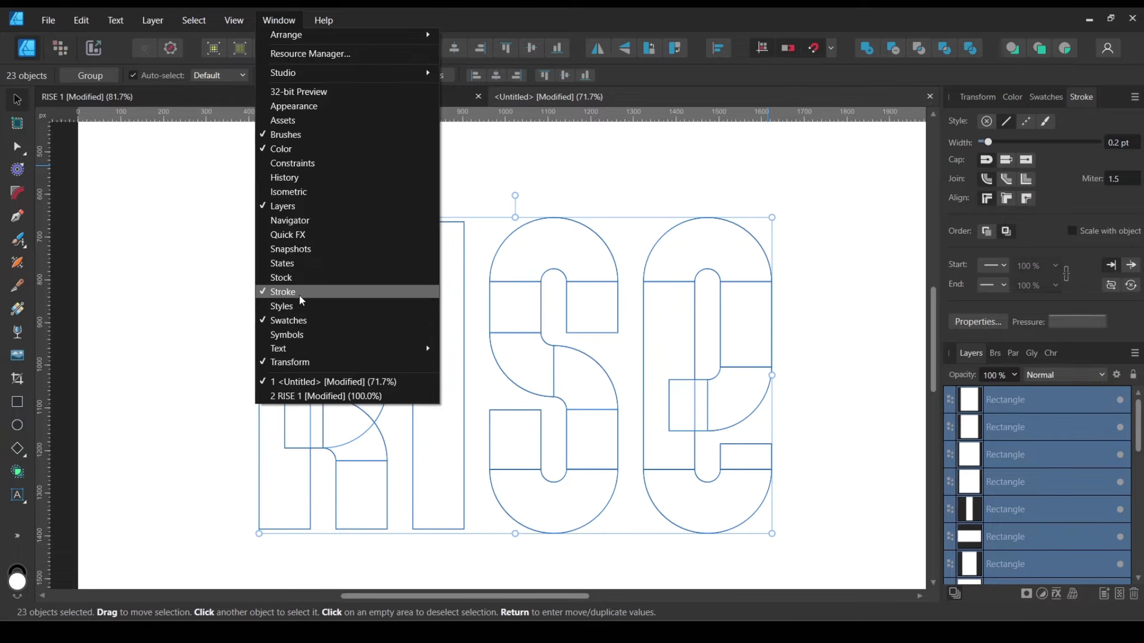
left_click(854, 169)
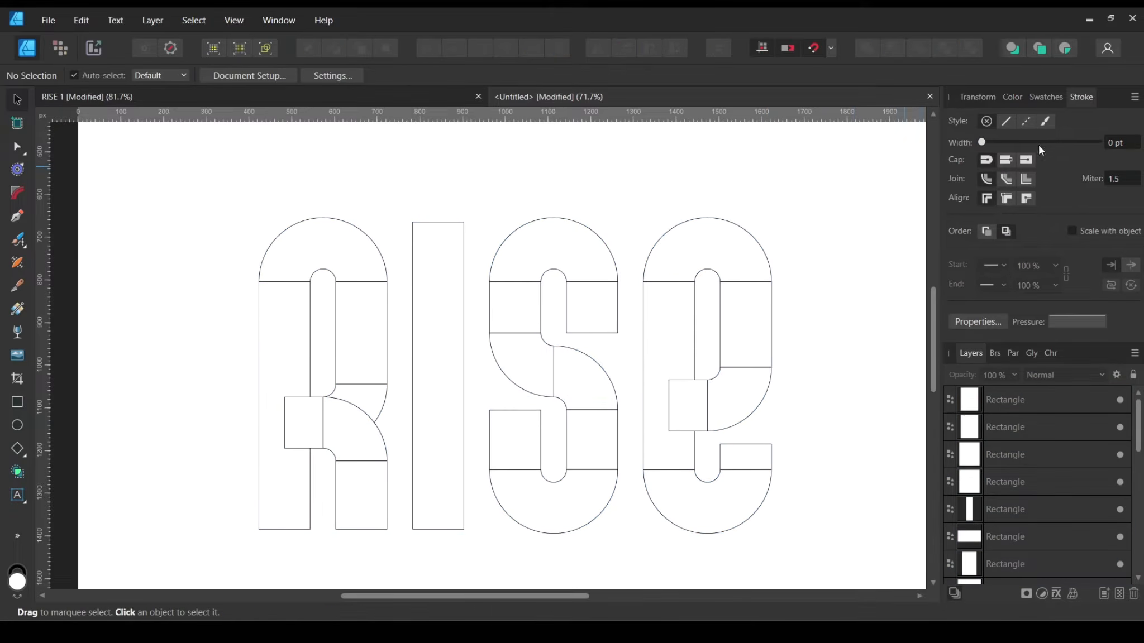
left_click_drag(847, 173, 241, 565)
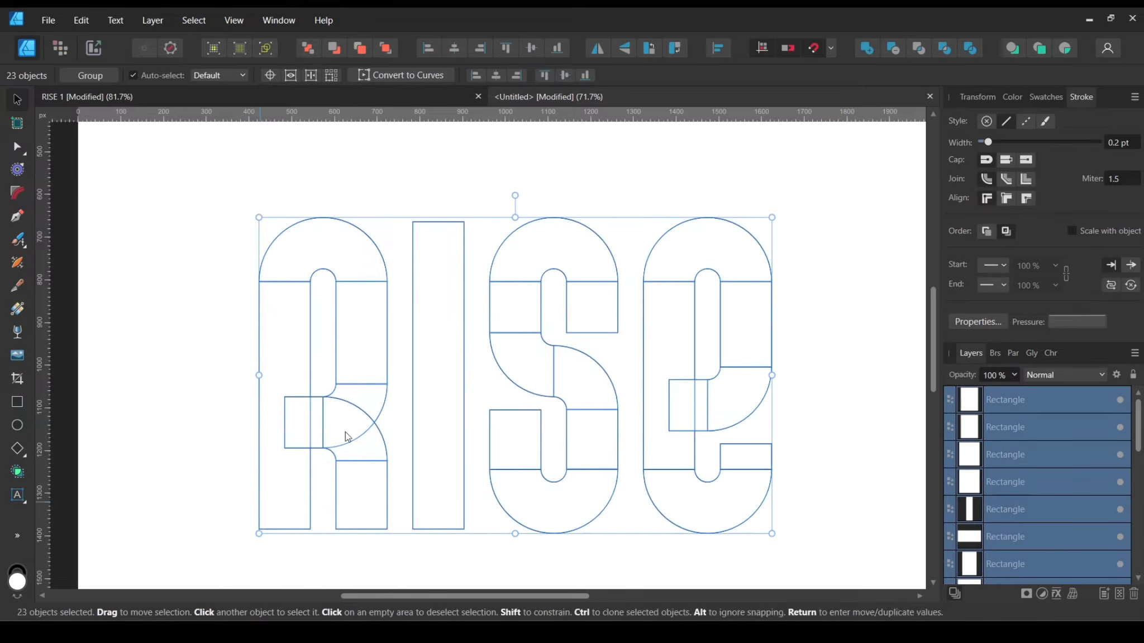
left_click(1131, 144)
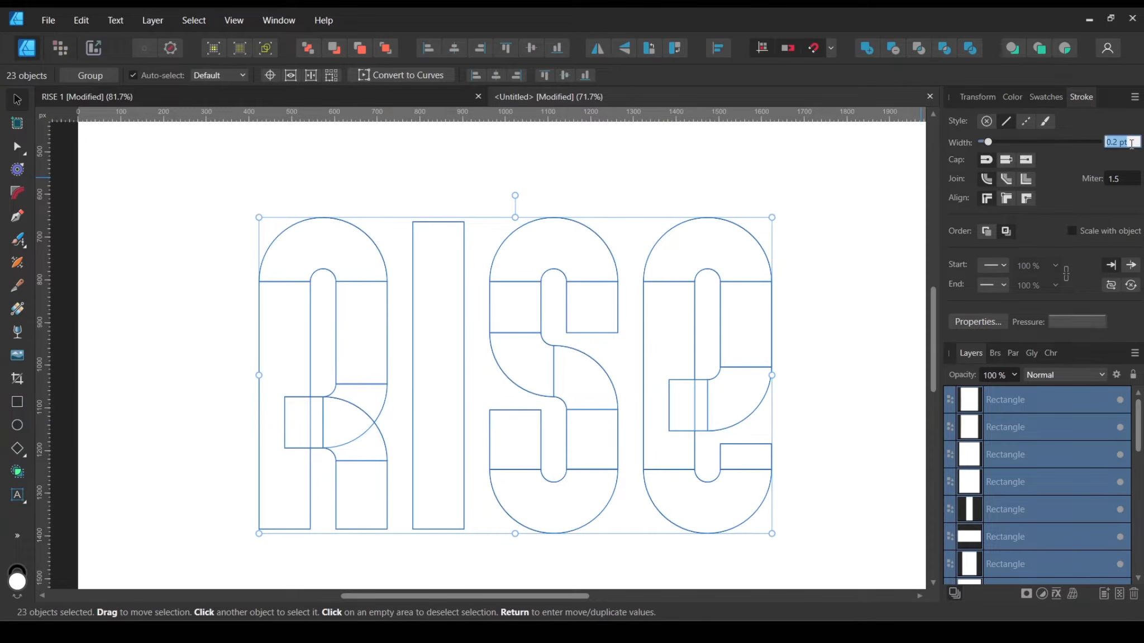
type("2")
key("Return")
left_click(795, 194)
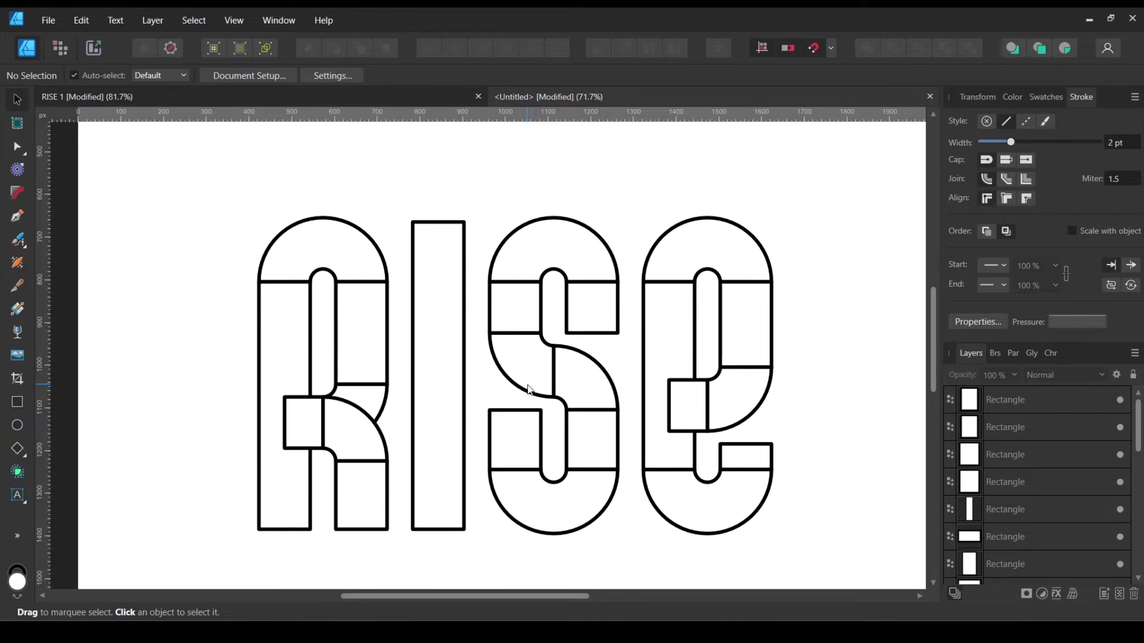
Step: Inspect the separate pieces of the R one by one, from the arch to the overlapping leg curves, and clear the selection
left_click(296, 272)
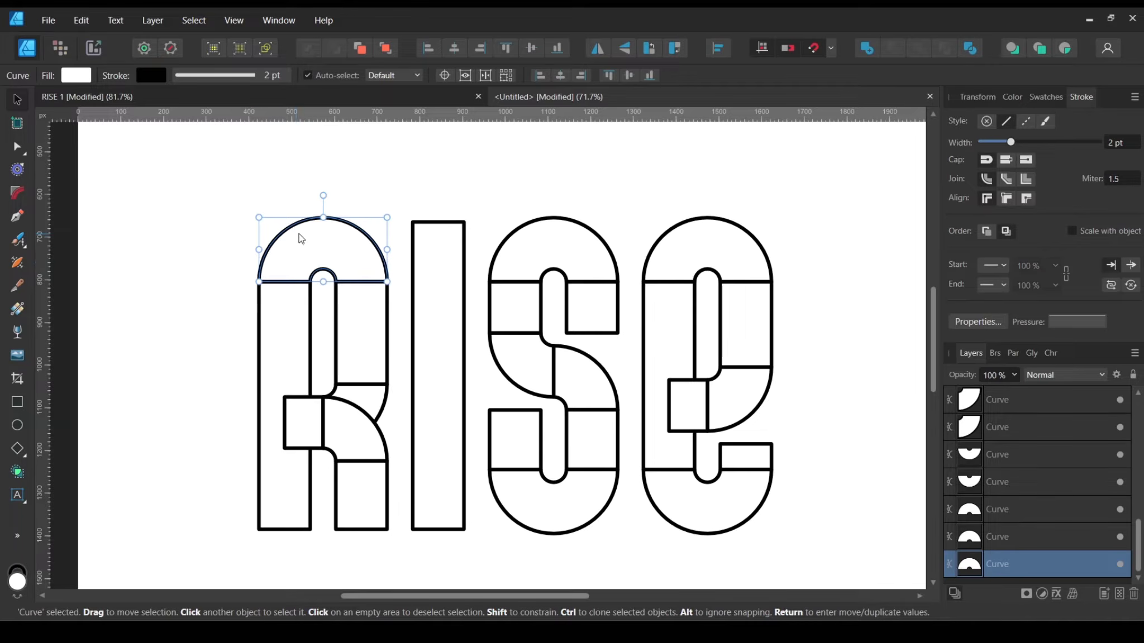
left_click(262, 353)
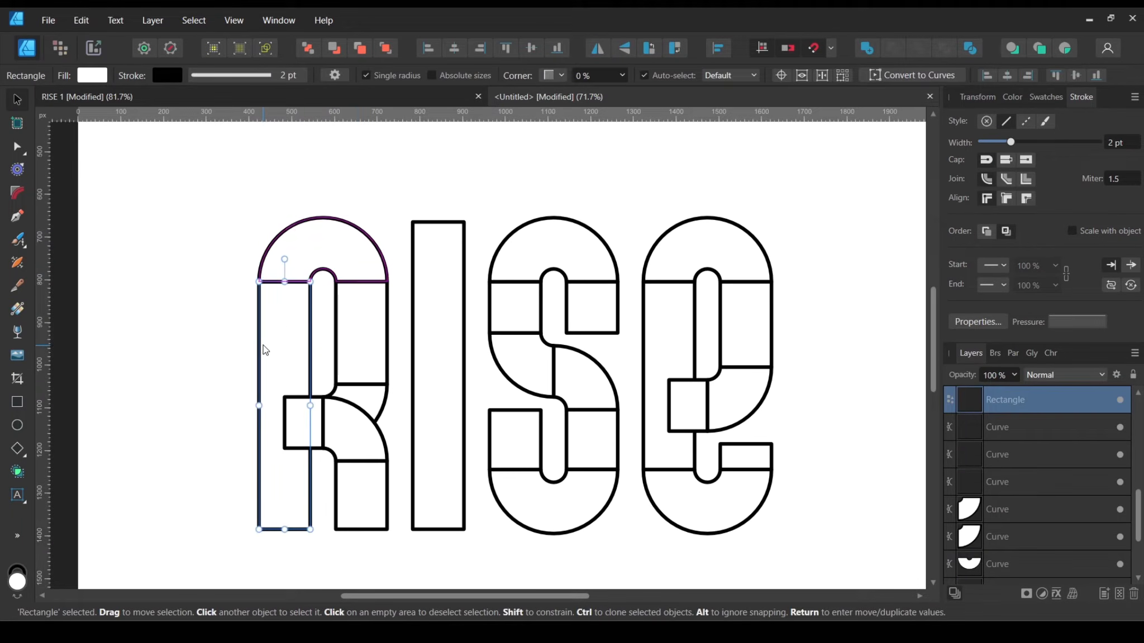
left_click(357, 319)
left_click(360, 512)
left_click(295, 420)
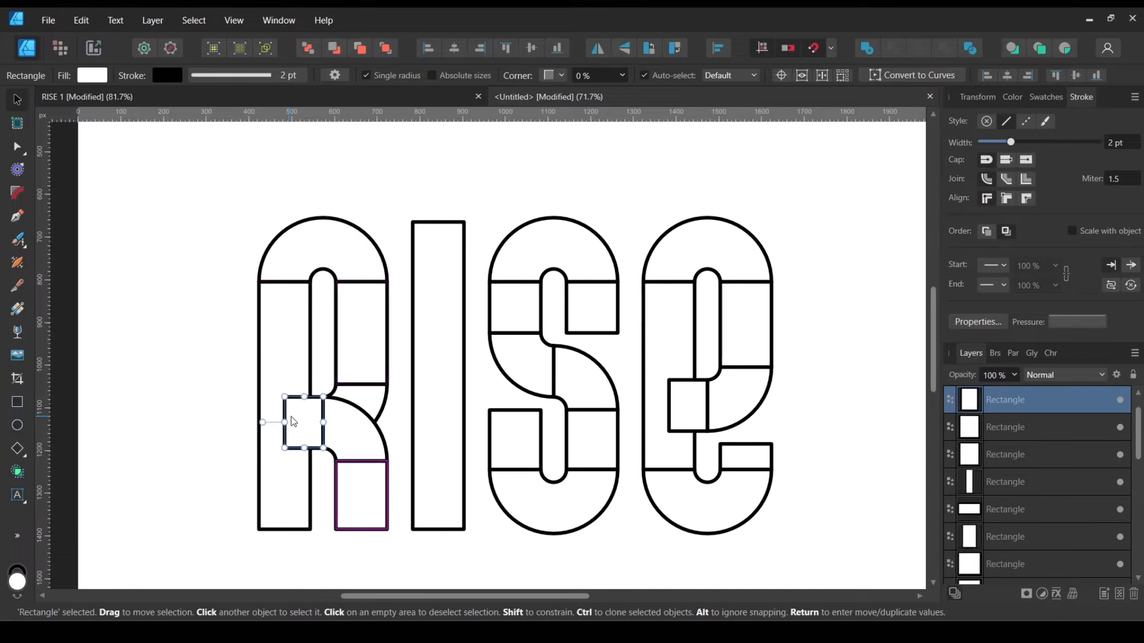
left_click(375, 391)
left_click(352, 434)
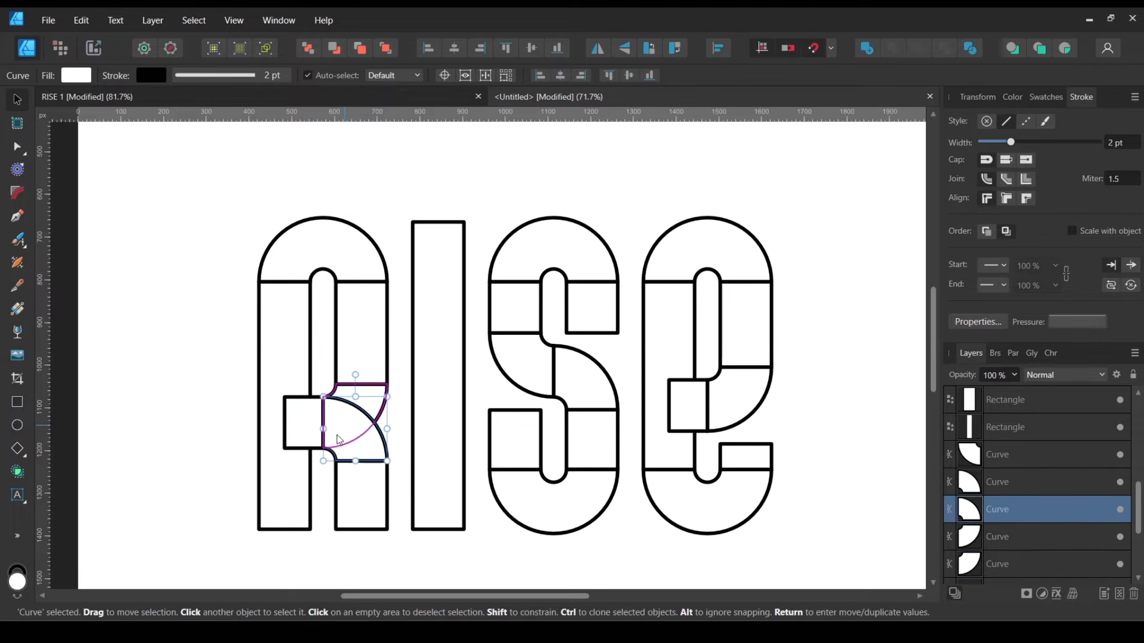
left_click(215, 399)
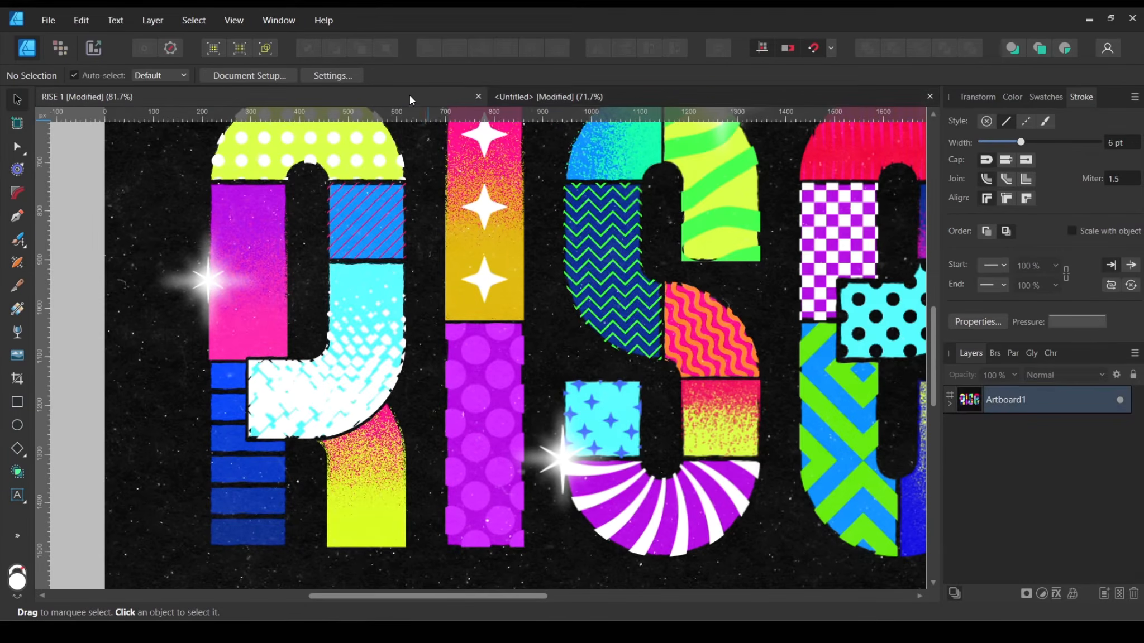
Step: Check how the R's stem and bowl are split into sections in the RISE 1 artwork, and return to the untitled document
scroll(218, 278, "down", 4)
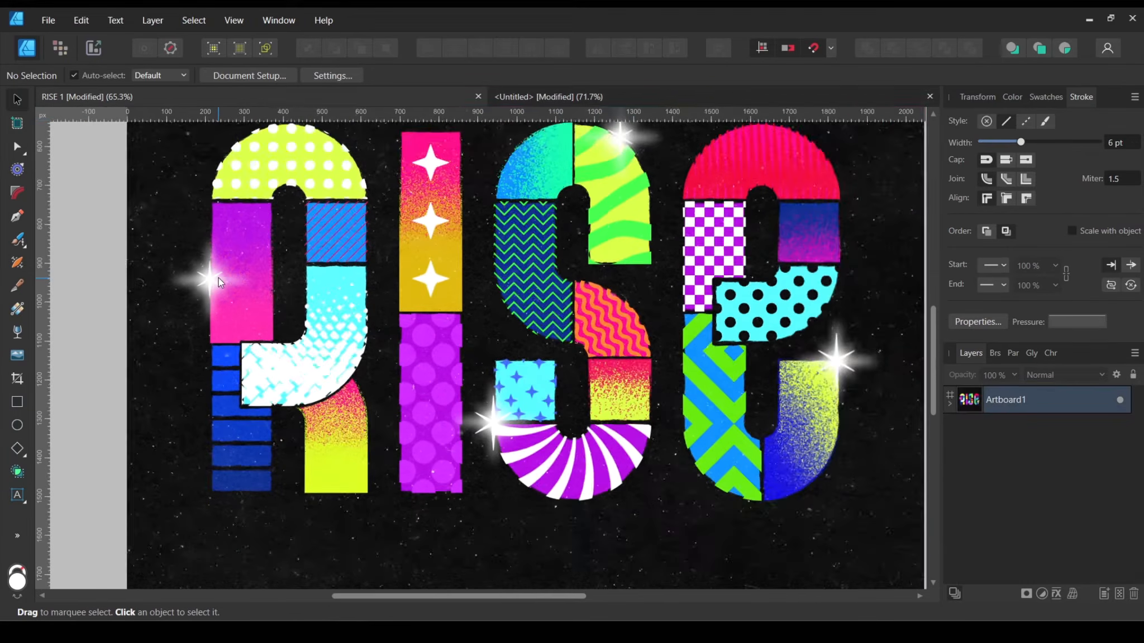
scroll(312, 275, "up", 2)
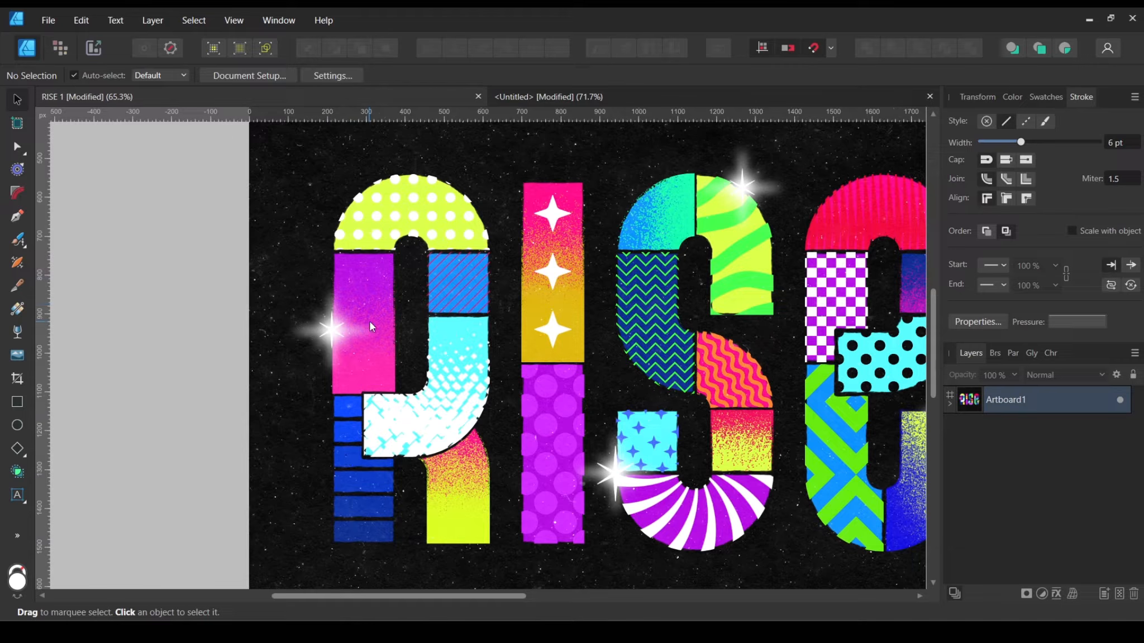
left_click(372, 355)
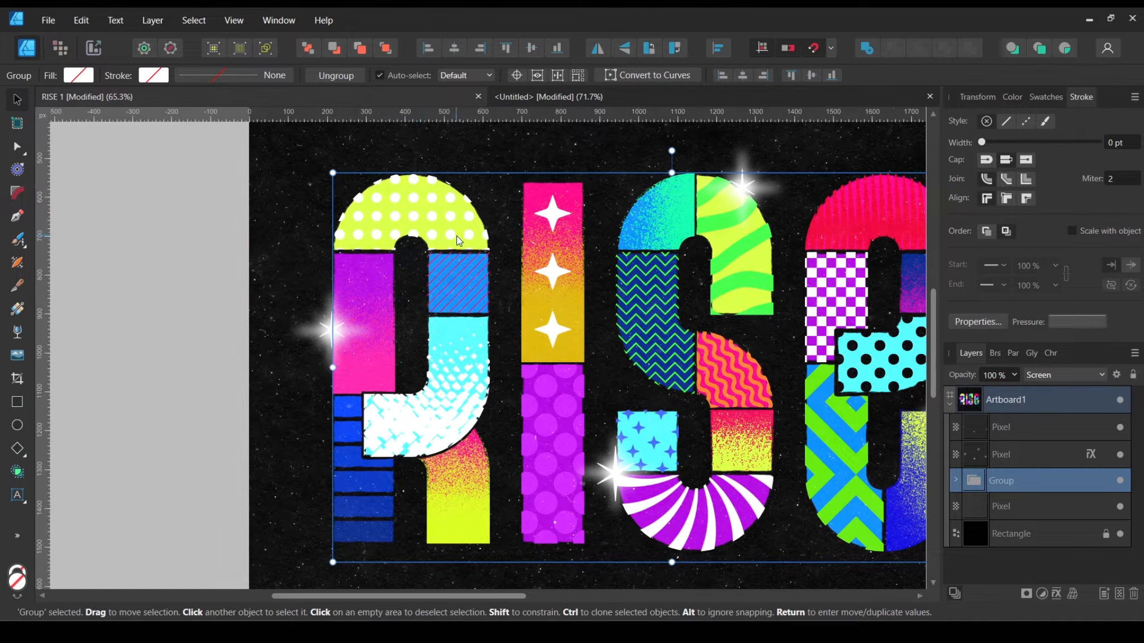
left_click(570, 97)
Step: Duplicate the R's tall stem rectangle in place and select both copies
left_click(287, 267)
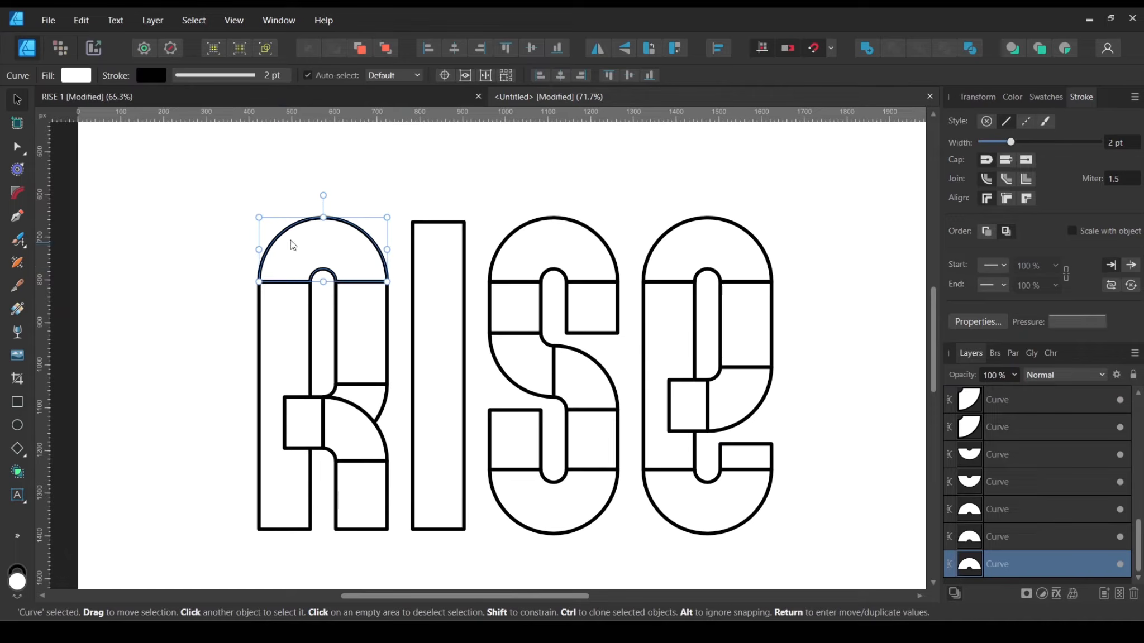
left_click_drag(212, 417, 252, 376)
scroll(252, 368, "up", 1)
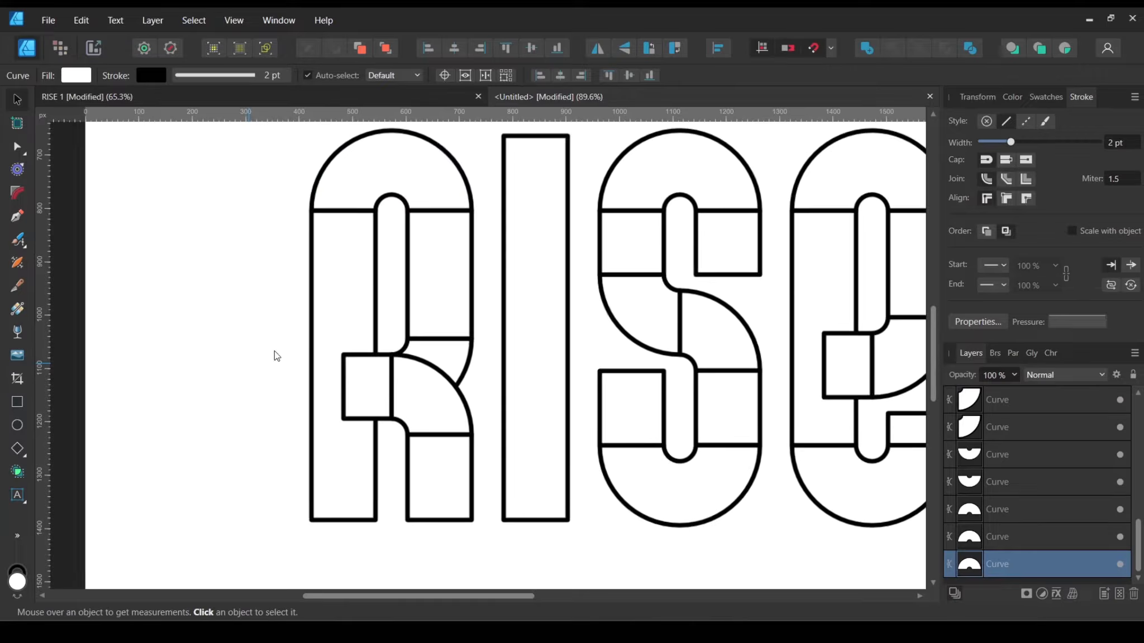
left_click(356, 337)
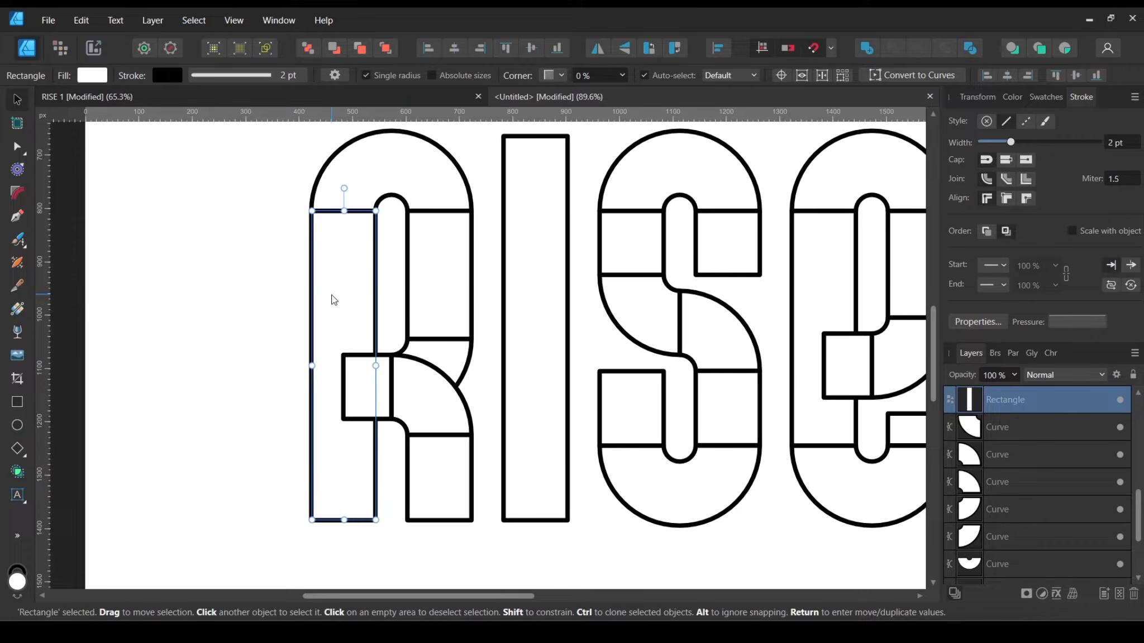
key("alt")
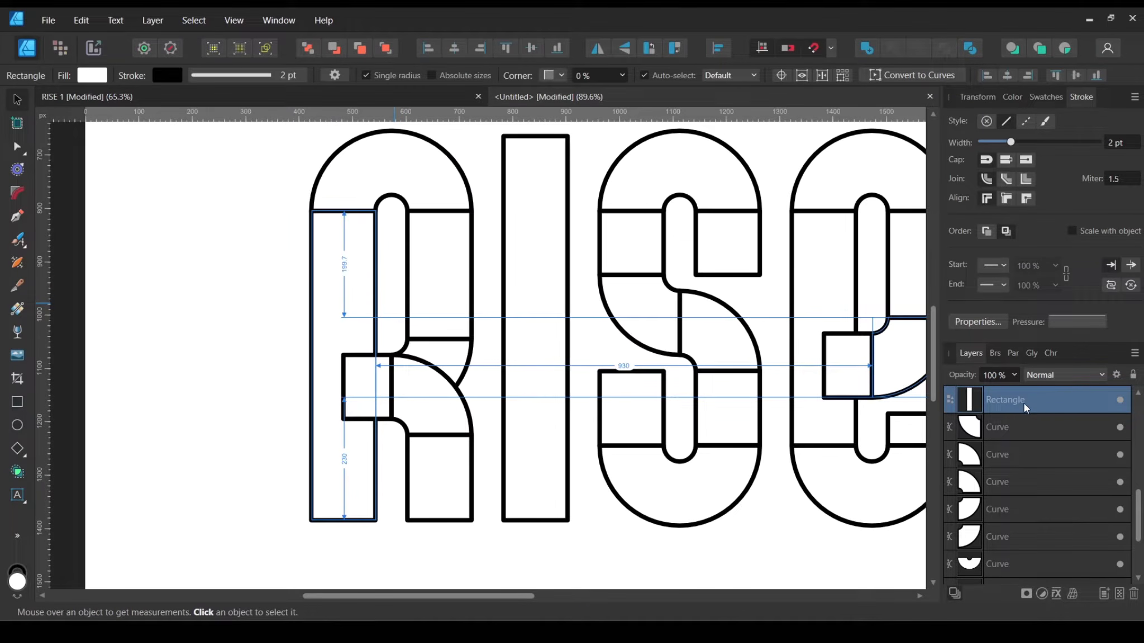
key("ctrl+j")
left_click(1035, 424)
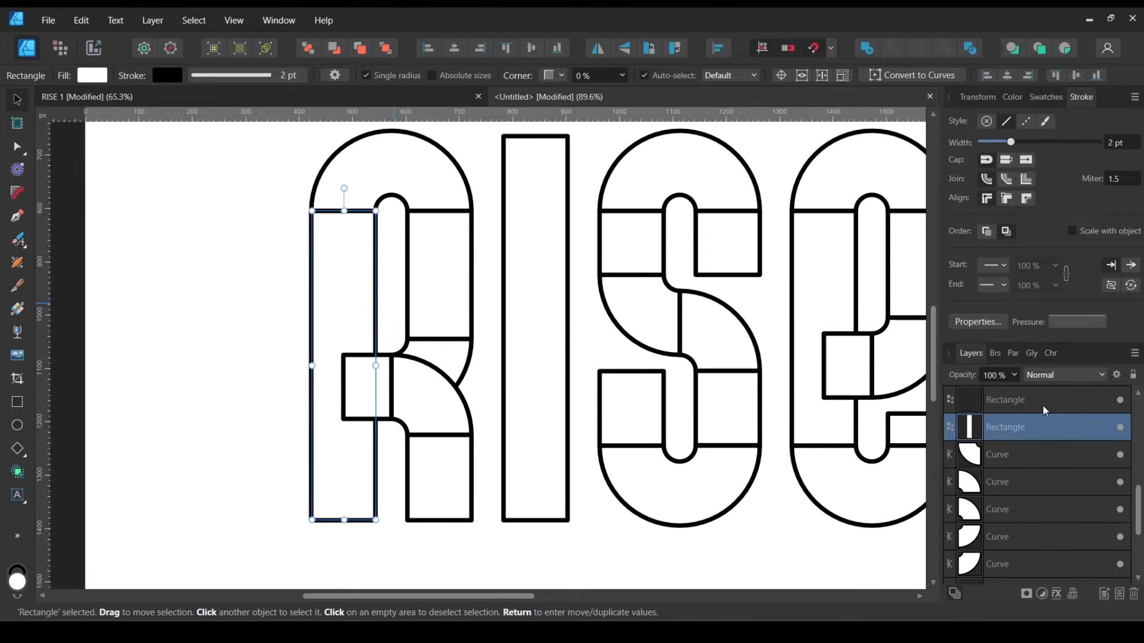
left_click(1043, 405, "shift")
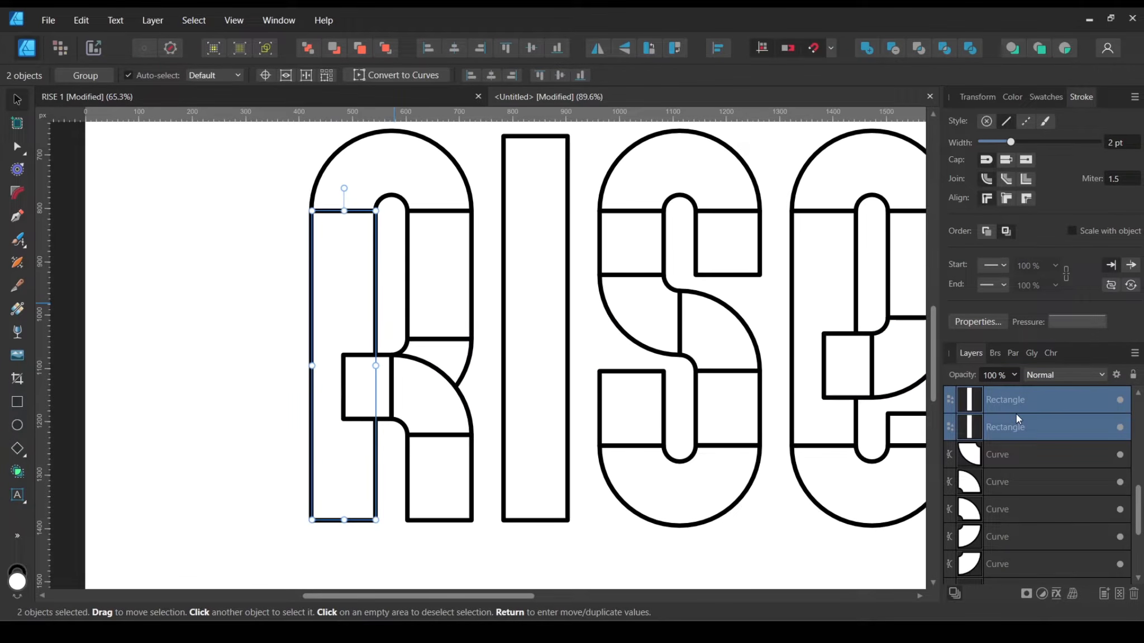
Step: Split the R's stem into upper and lower rectangles by resizing the two copies to meet at the small square's top edge
left_click(1028, 400)
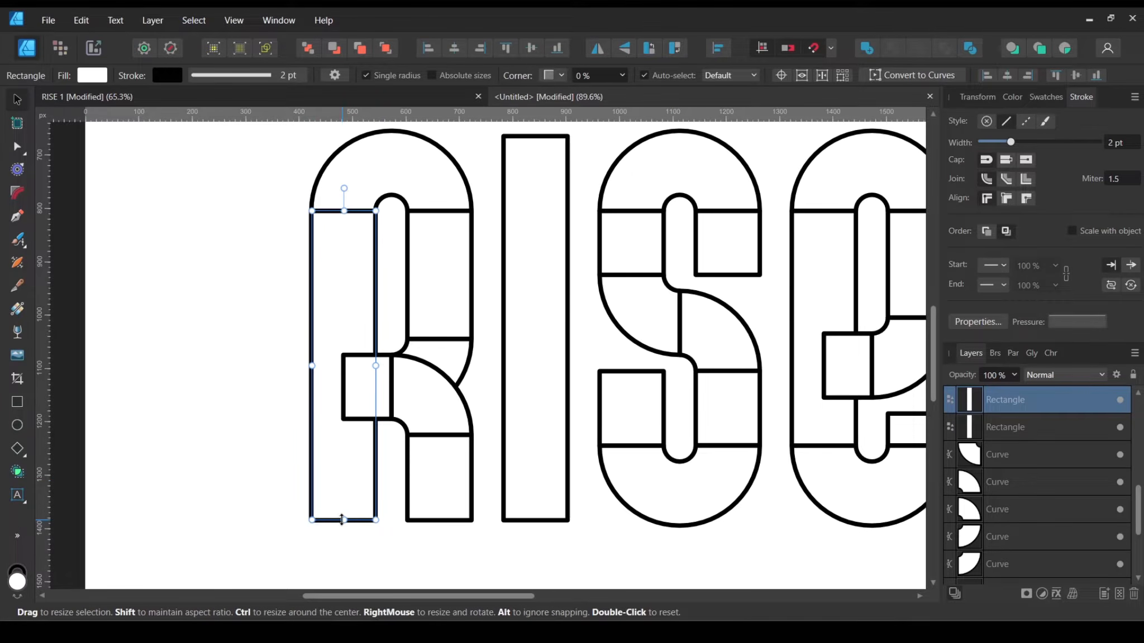
left_click_drag(342, 520, 367, 355)
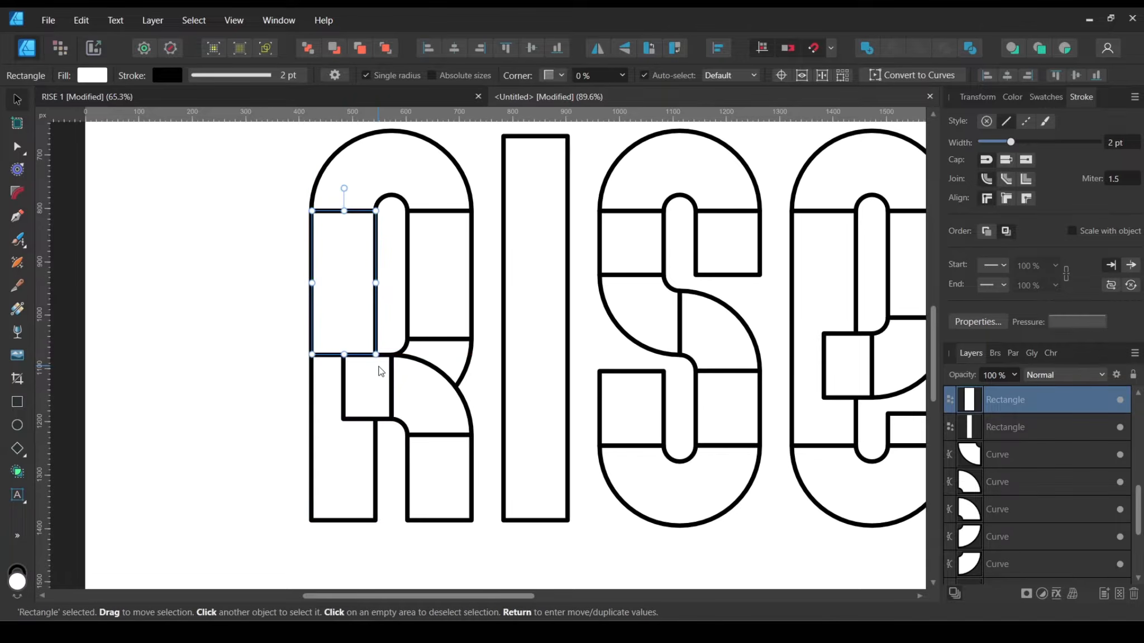
left_click(1025, 434)
left_click_drag(344, 212, 353, 355)
left_click(275, 374)
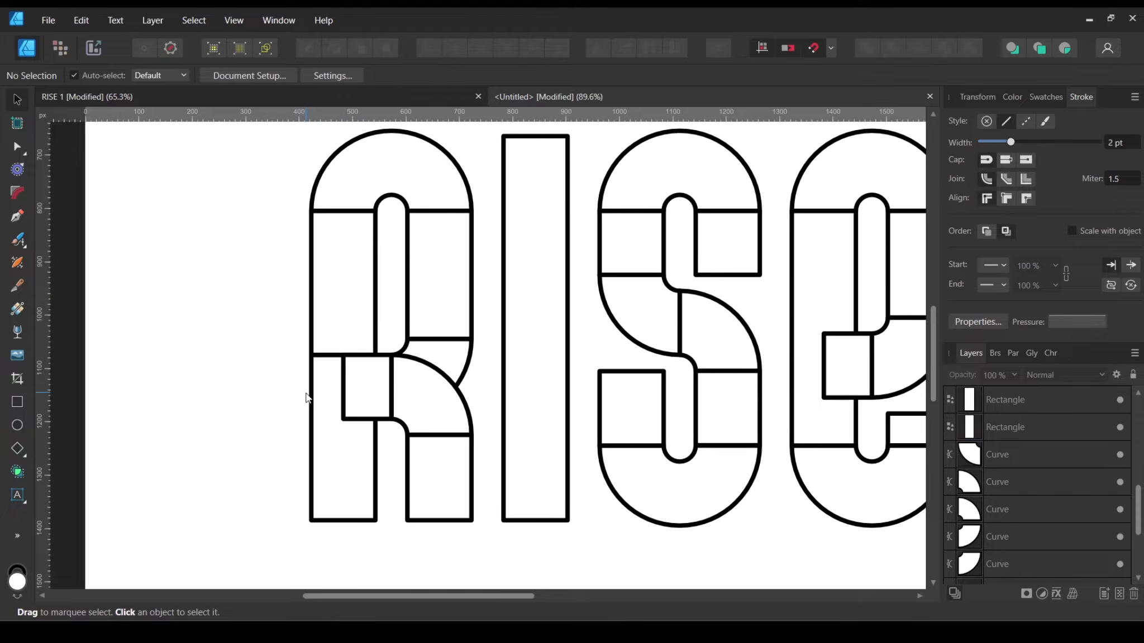
Step: Check how the lower part of the R's stem is divided into stripes in the RISE 1 artwork, and return to the untitled document
scroll(273, 454, "up", 5)
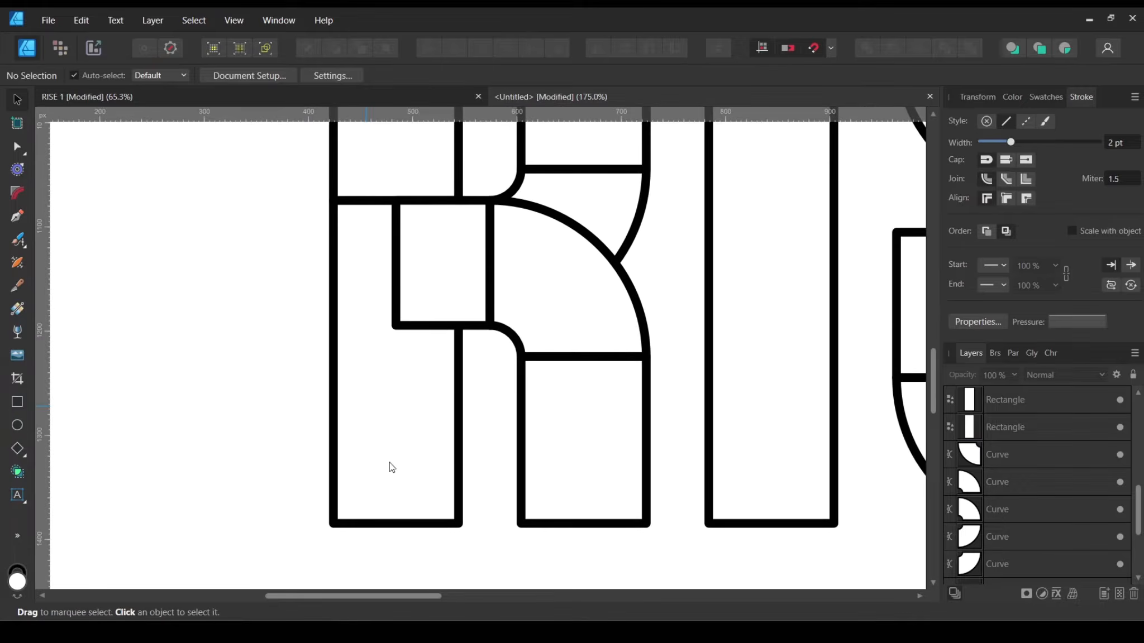
left_click(342, 393)
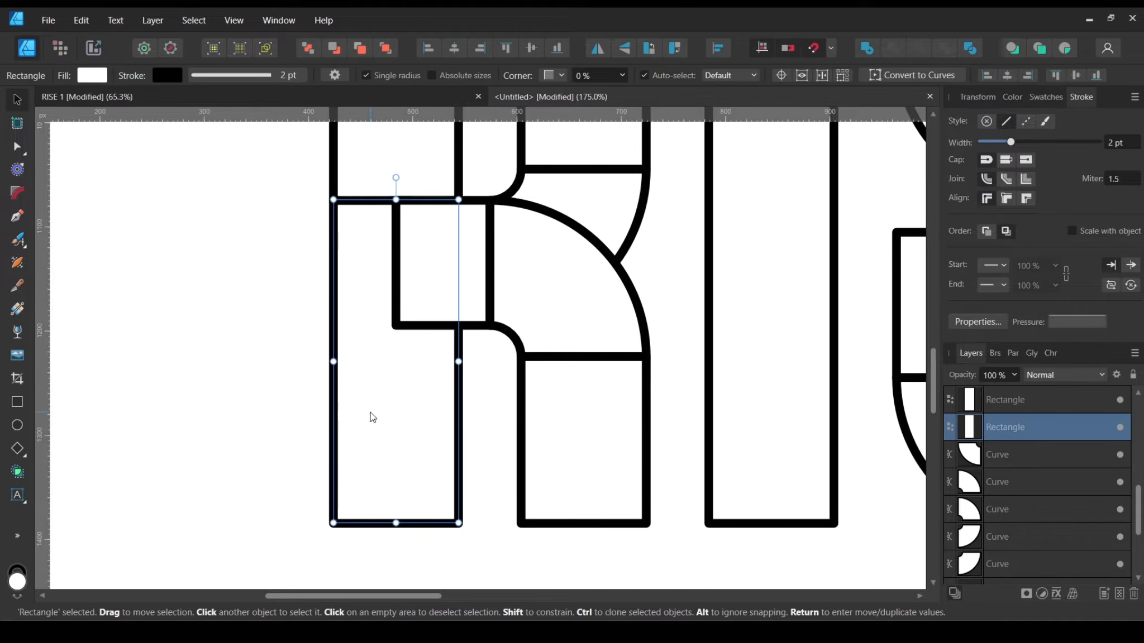
left_click(384, 100)
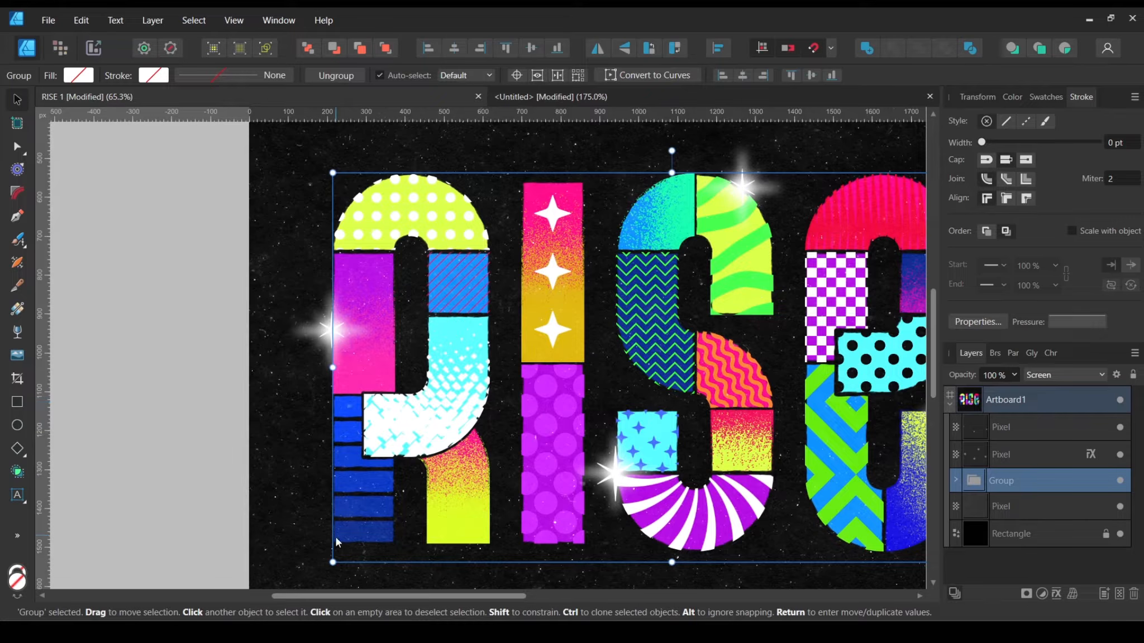
left_click(567, 95)
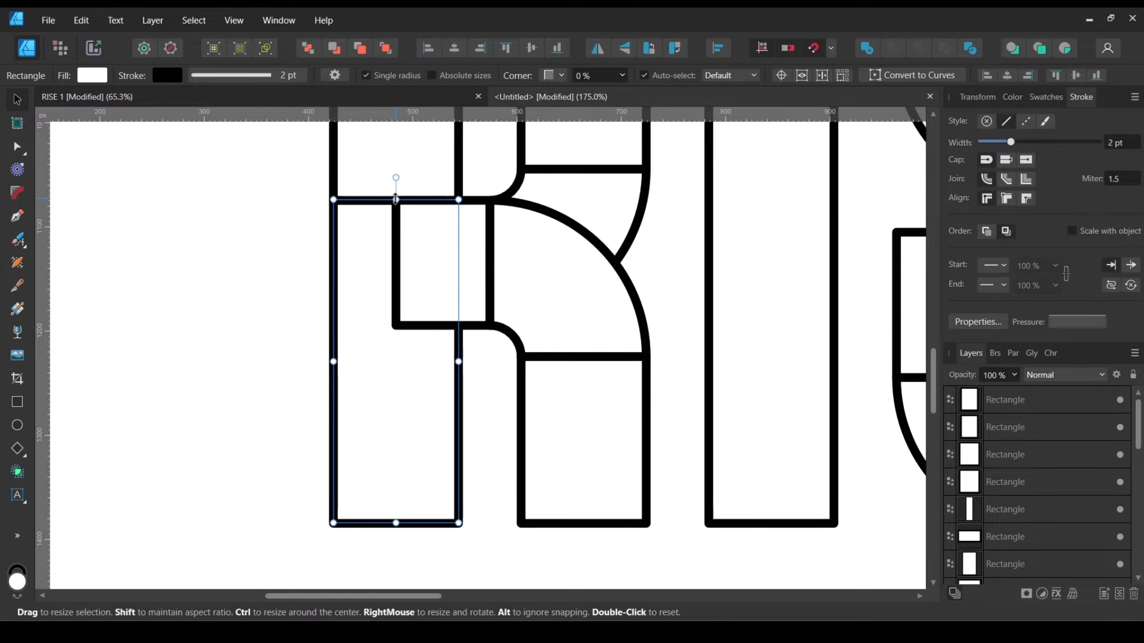
Step: Shrink the R's lower stem rectangle to a bar about 30 px high at the base, and stack a copy directly above it
left_click_drag(396, 199, 391, 491)
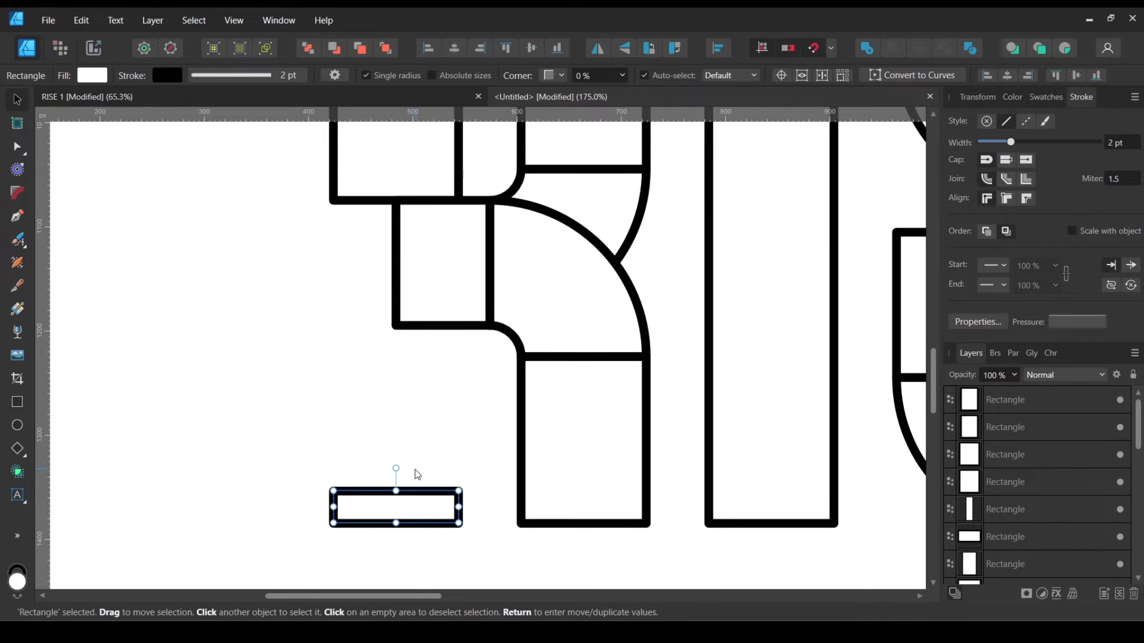
mouse_move(441, 519)
left_mouse_down("ctrl")
mouse_move(434, 449)
mouse_move(424, 491)
left_mouse_up("ctrl")
left_click(436, 497)
scroll(333, 497, "up", 5)
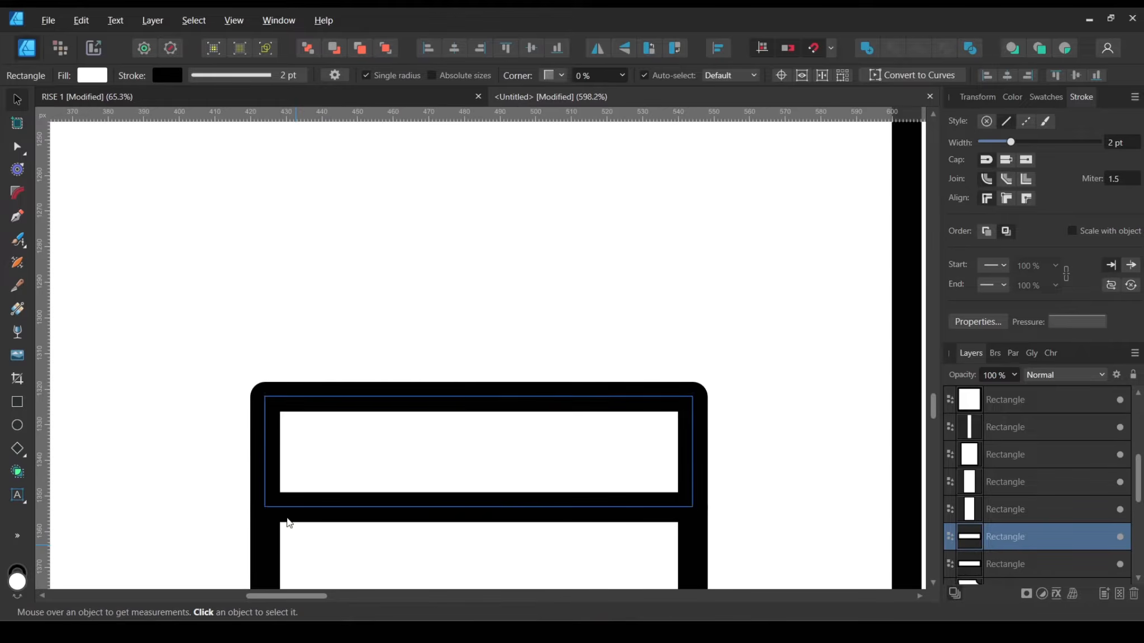
left_click(265, 537, "shift")
left_click(395, 334)
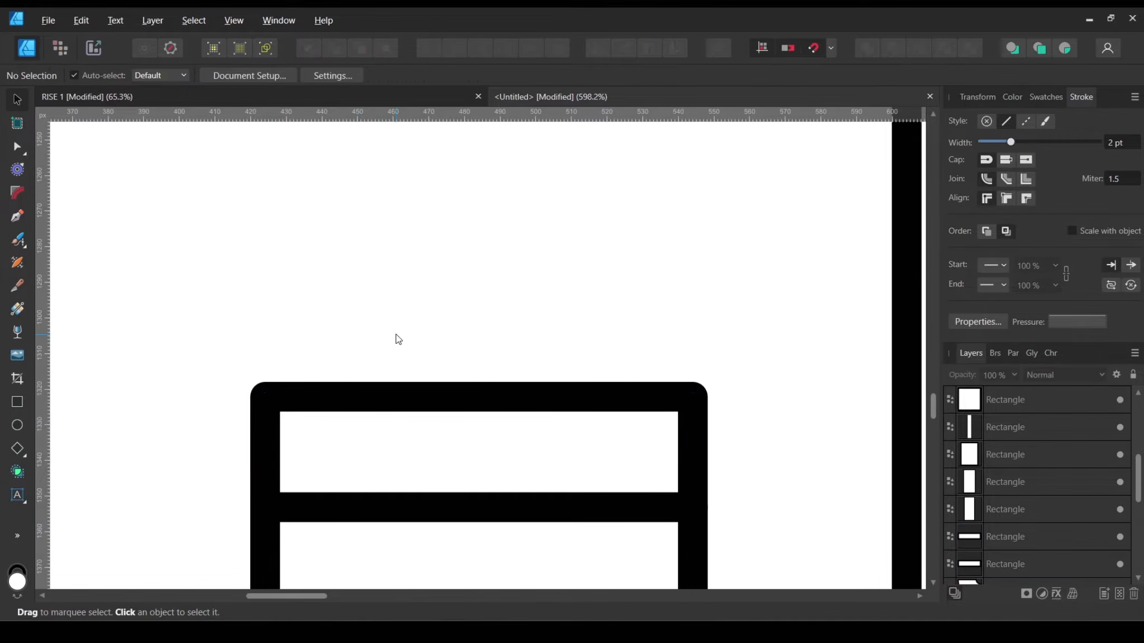
Step: Duplicate the two stem bars, stack the pair on top of the originals to form four bars, and undo the stray extra copy
scroll(403, 327, "down", 5)
scroll(408, 357, "up", 2)
left_click_drag(314, 408, 509, 545)
mouse_move(441, 511)
left_mouse_down()
mouse_move(441, 465)
mouse_move(404, 388)
left_mouse_up()
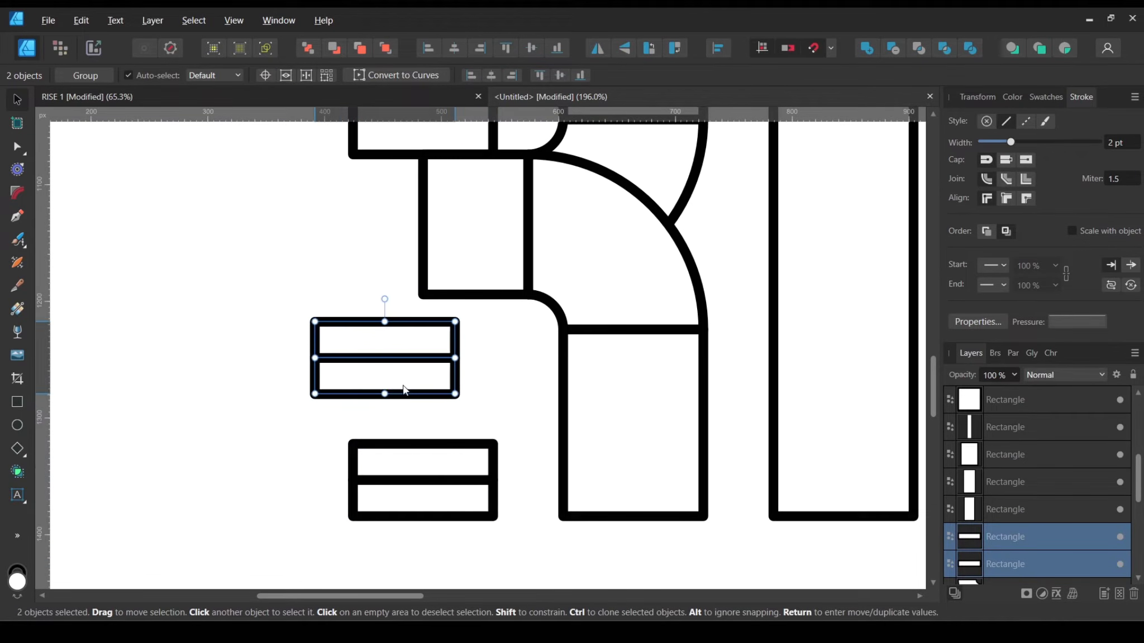
left_click(392, 461, "shift")
left_click(392, 457, "shift")
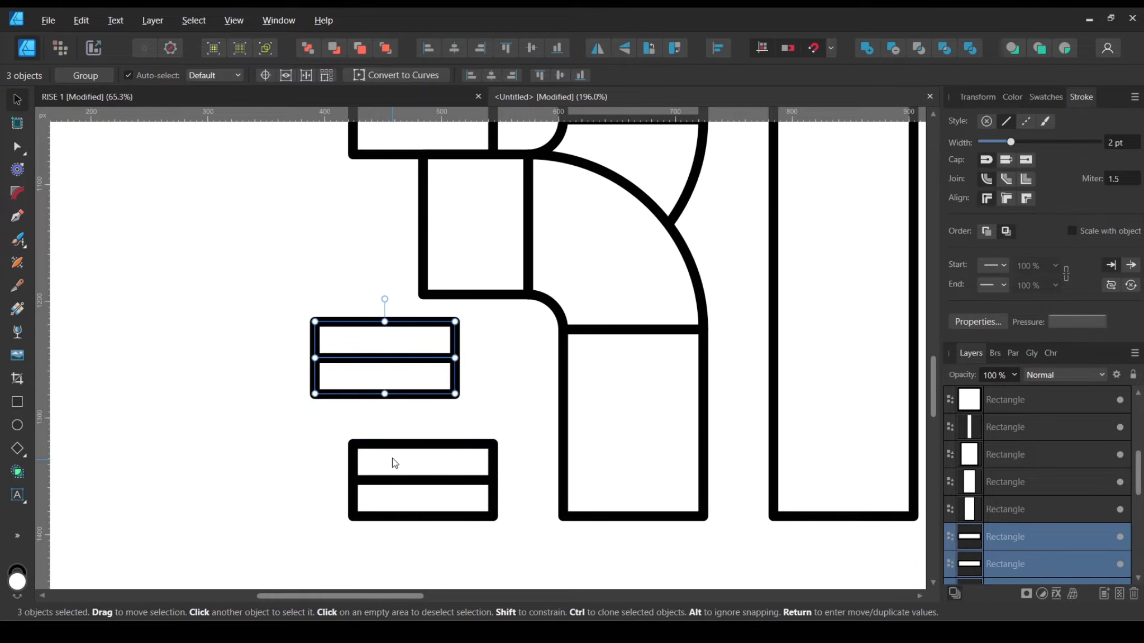
mouse_move(363, 386)
left_mouse_down()
mouse_move(408, 476)
mouse_move(422, 474)
left_mouse_up()
scroll(393, 436, "up", 2)
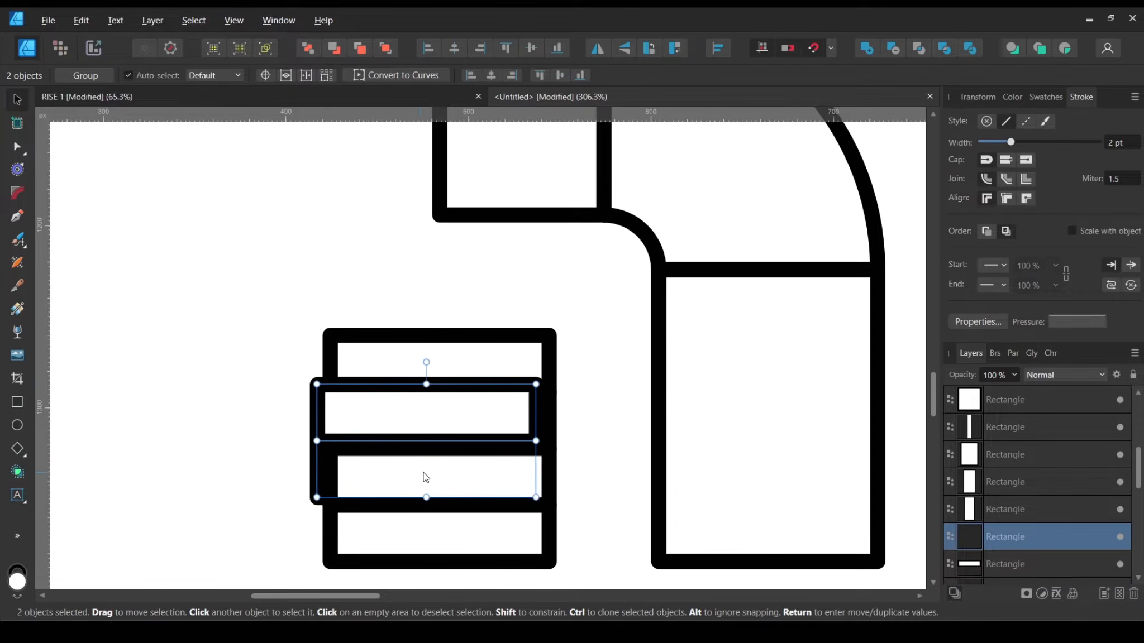
key("ctrl+z")
Step: Duplicate a pair of bars above the four-bar stack at the base of the R's stem
left_click_drag(416, 426, 380, 278)
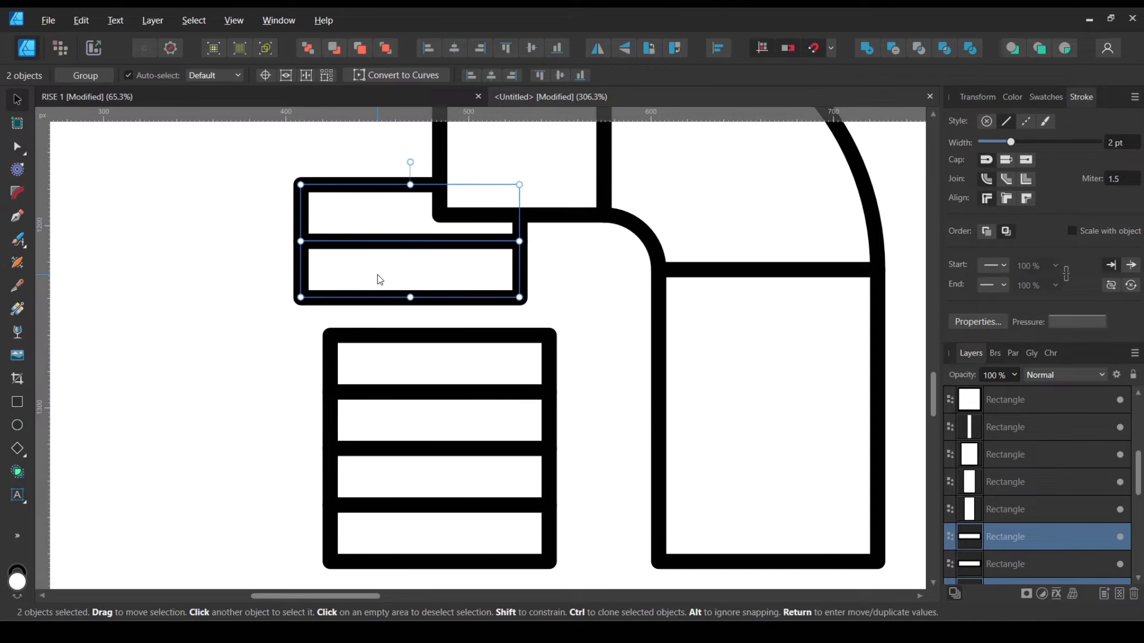
left_click(405, 359, "shift")
left_click(372, 357, "shift")
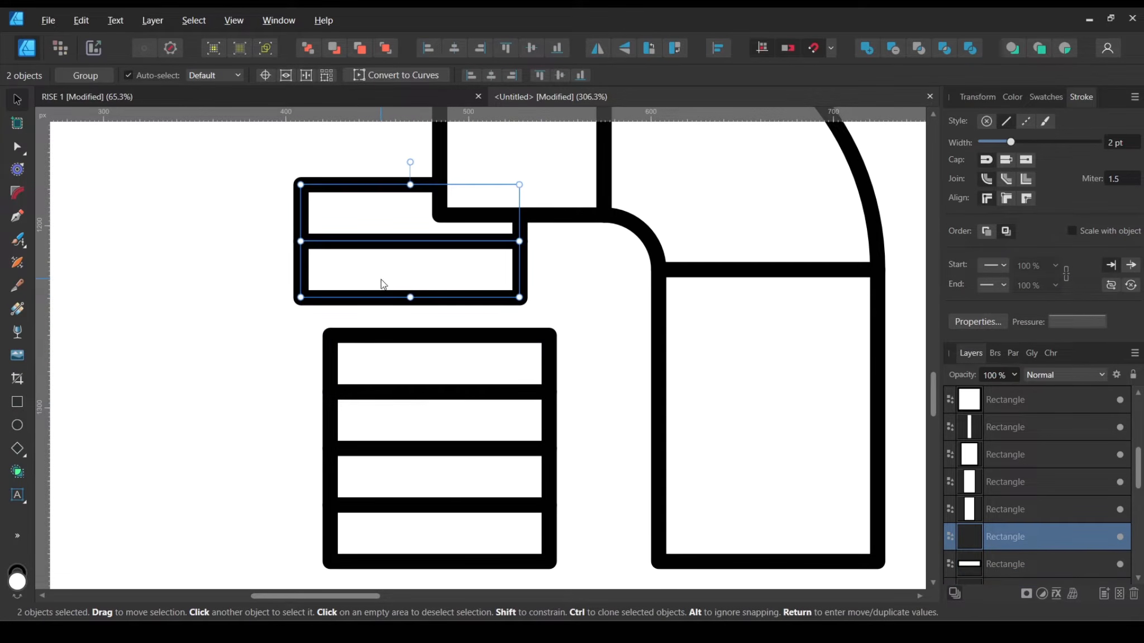
Step: Move the two selected bars onto the top of the four-bar stack, aligned with its sides
left_click_drag(380, 279, 416, 321)
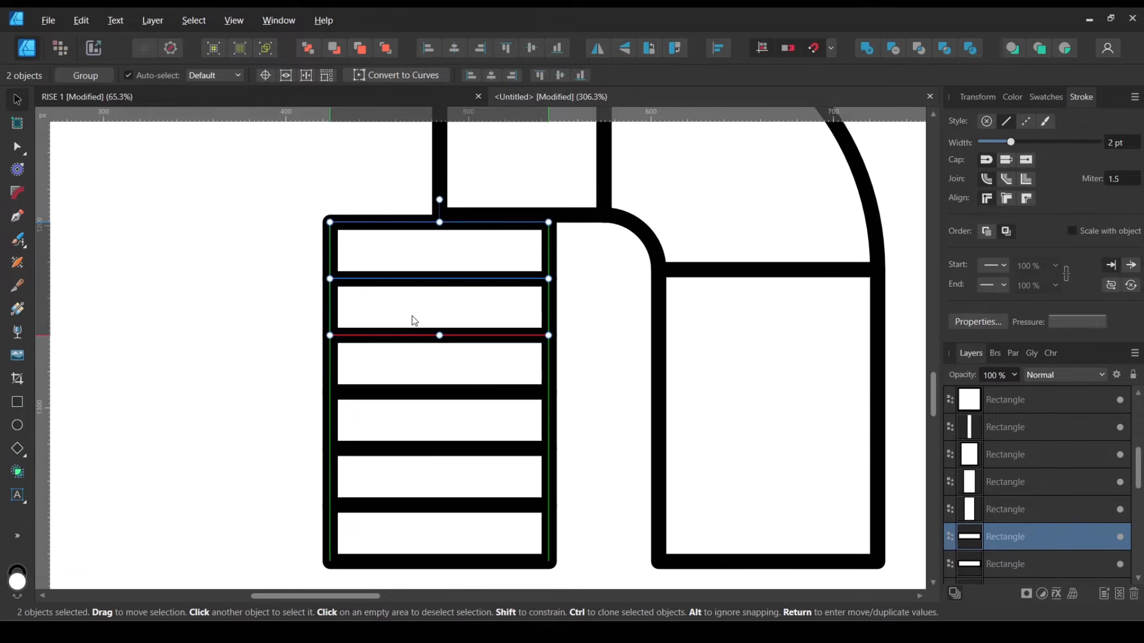
left_click(265, 355)
scroll(276, 350, "down", 5)
scroll(278, 350, "up", 2)
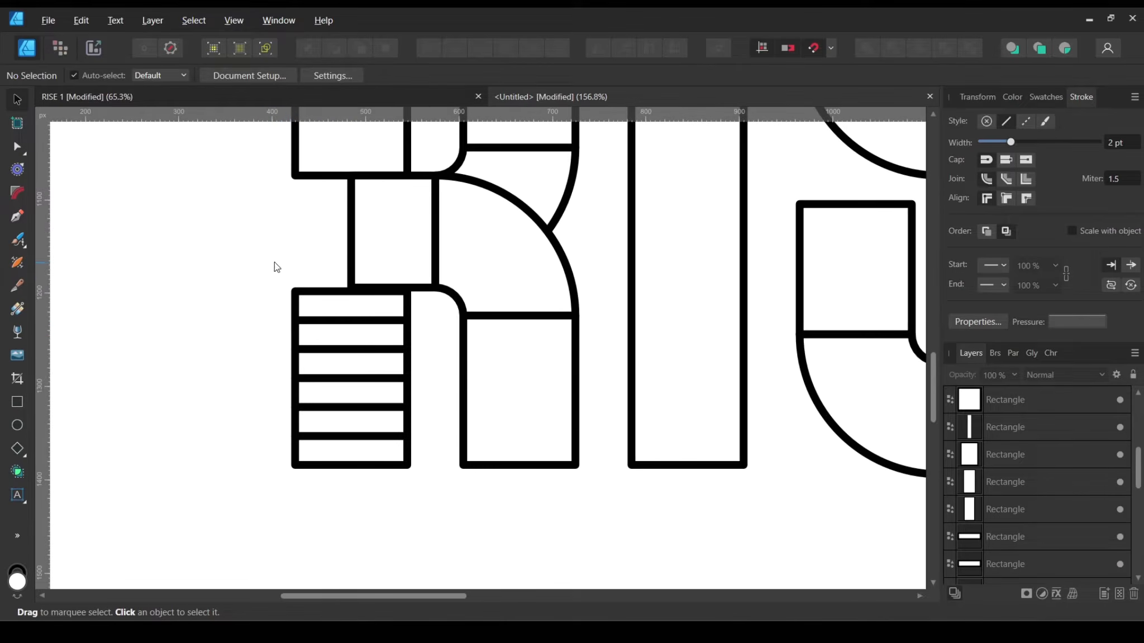
Step: Stretch all six stacked bars in the R's left leg upward to meet the stem rectangle above
left_click_drag(263, 264, 418, 485)
scroll(374, 457, "up", 3)
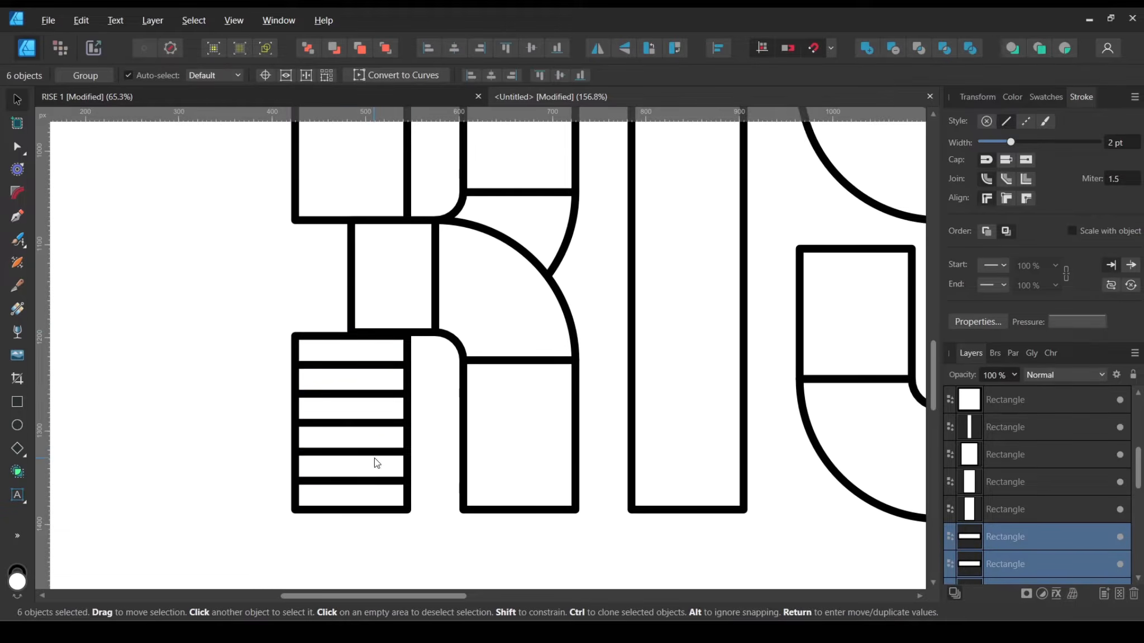
left_click_drag(350, 382, 374, 262)
key("ctrl+d")
scroll(340, 281, "down", 5)
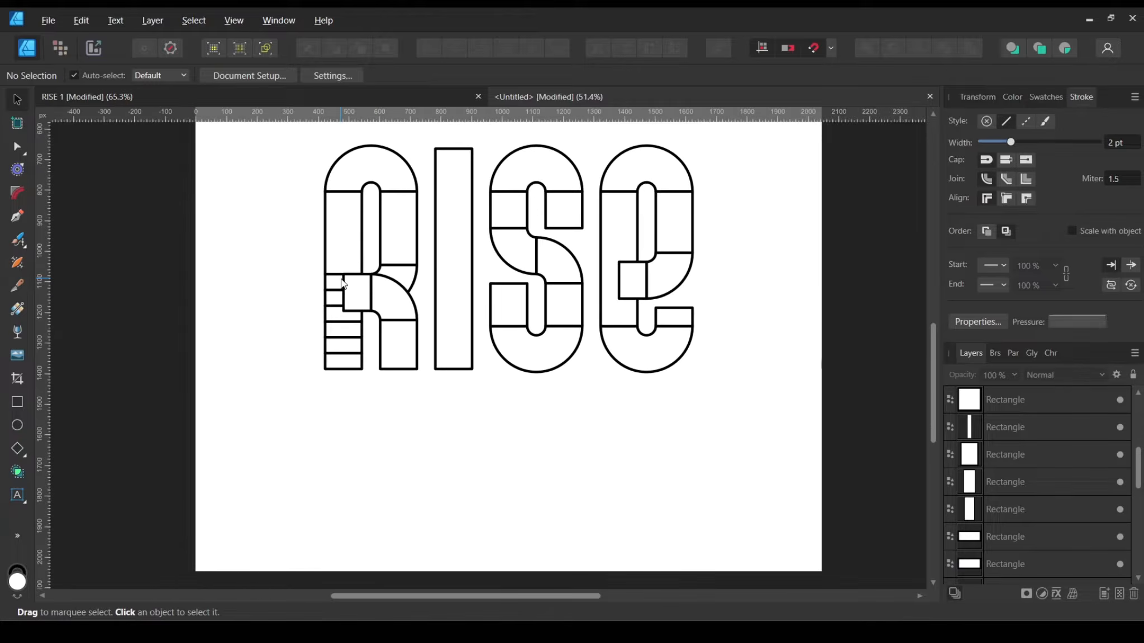
Step: Examine how the R is divided in the finished RISE 1 document and compare it with the outlined R's rectangles
scroll(343, 281, "up", 4)
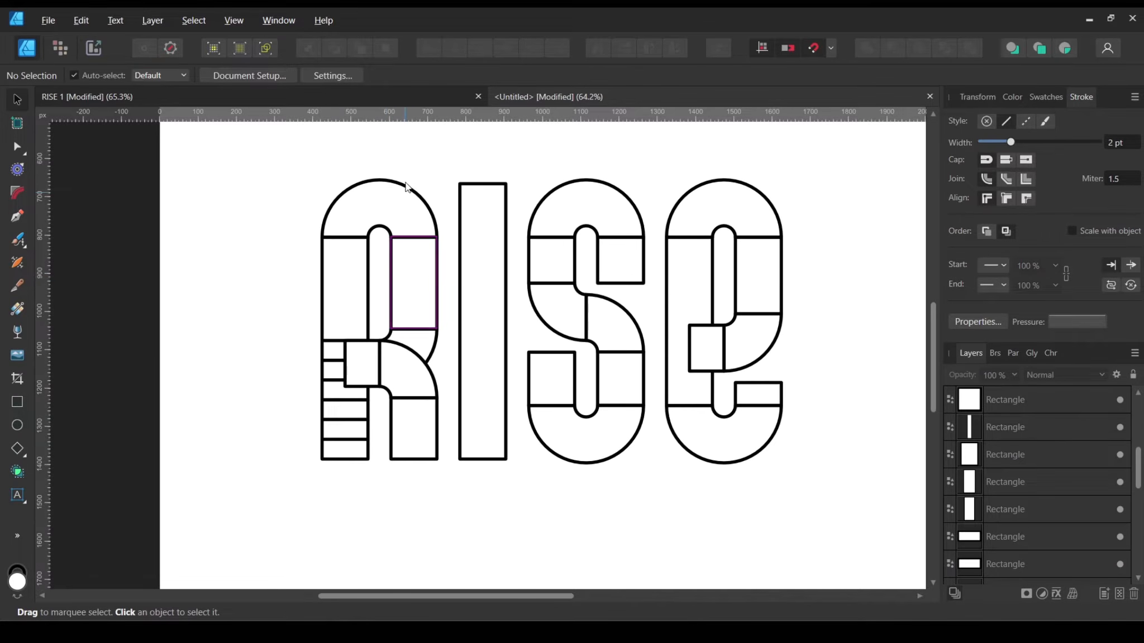
left_click(405, 92)
left_click(463, 274)
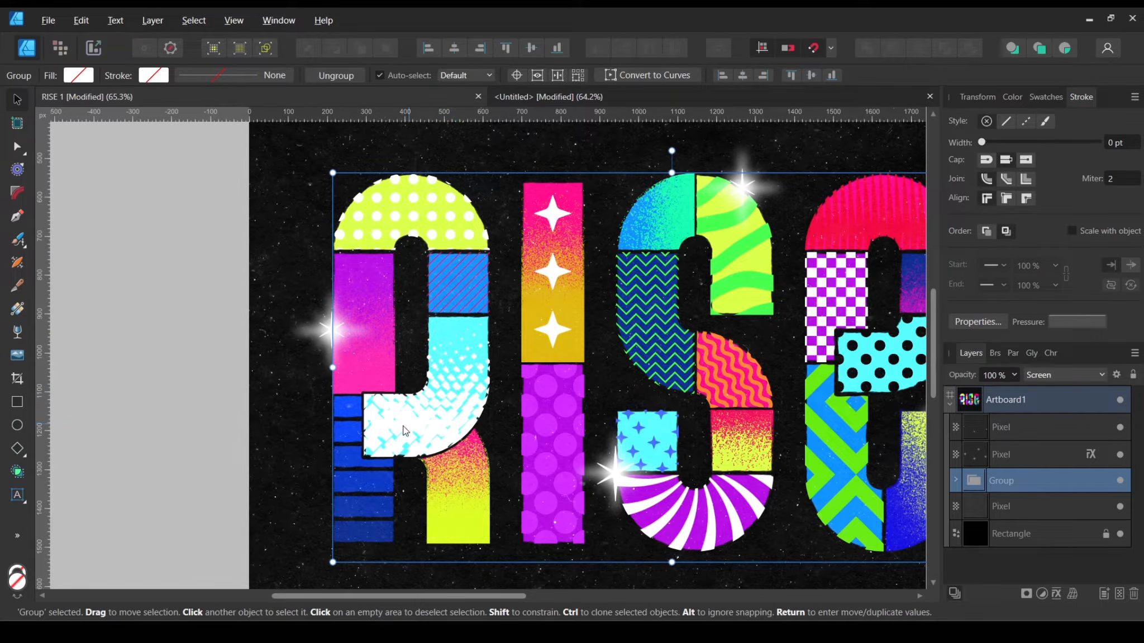
left_click(609, 96)
left_click(433, 282)
scroll(425, 284, "up", 5)
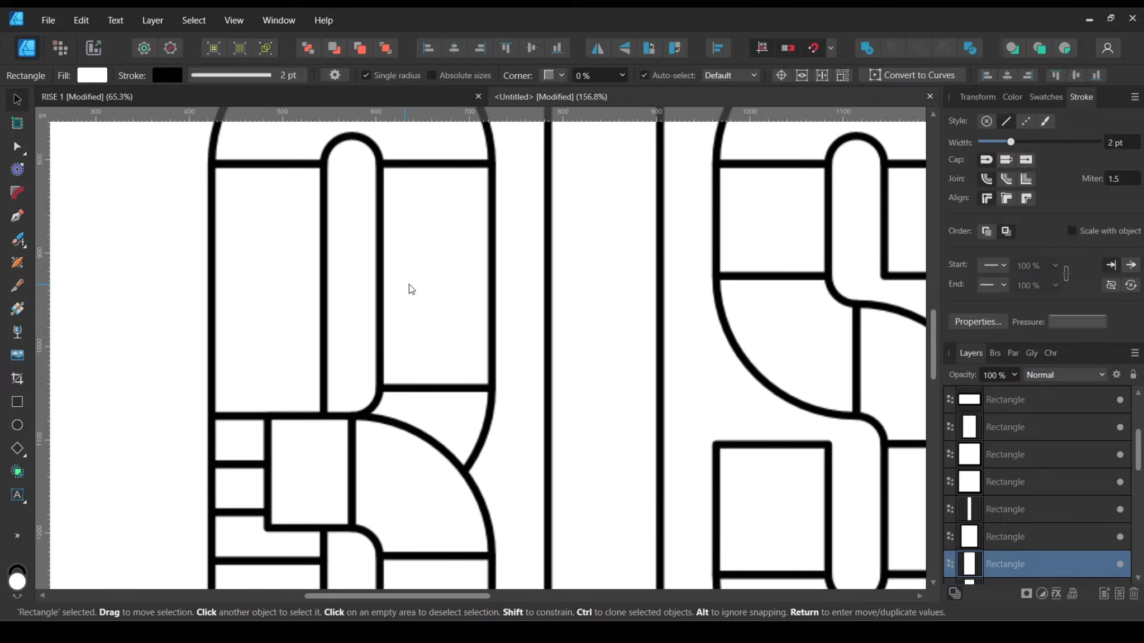
scroll(464, 311, "up", 1)
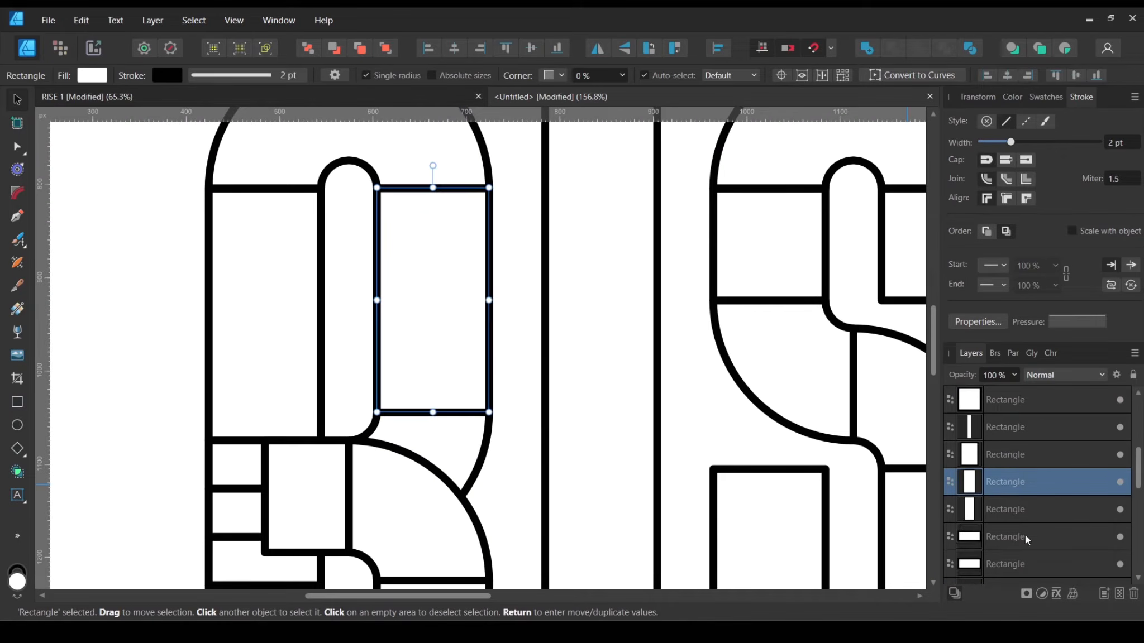
left_click(500, 287)
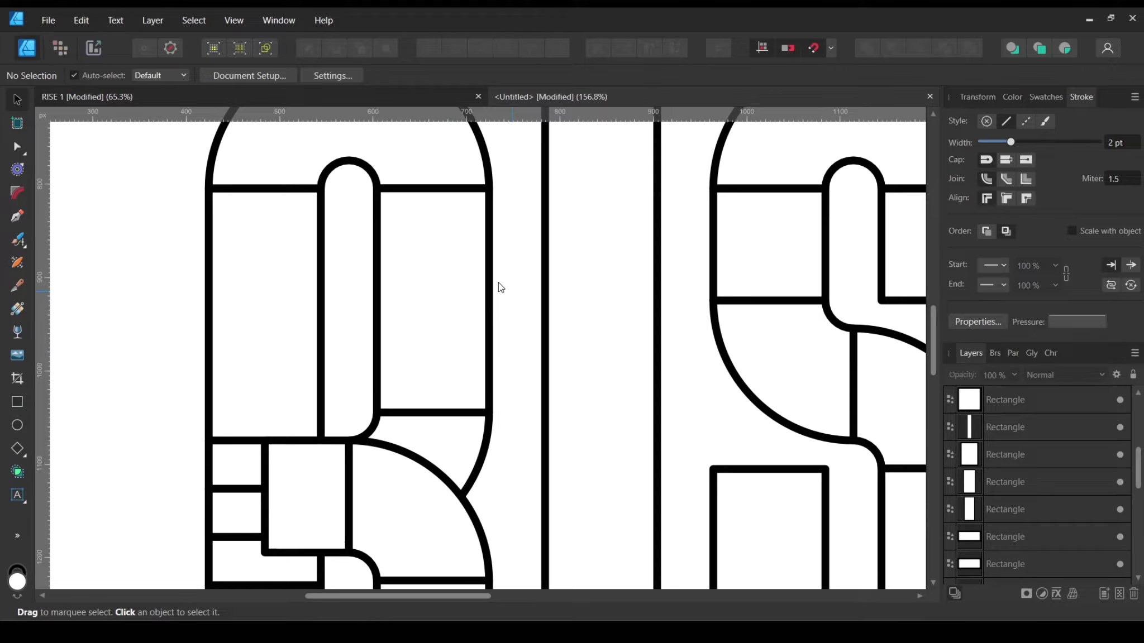
left_click(423, 271)
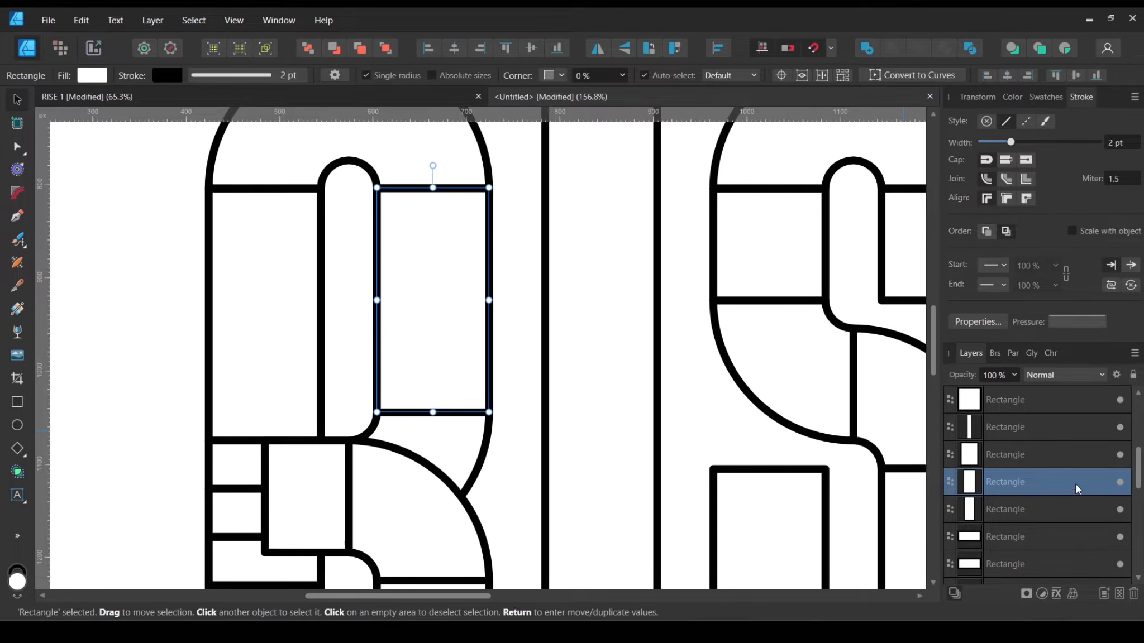
scroll(1075, 484, "down", 1)
mouse_move(1135, 486)
left_mouse_down()
mouse_move(1138, 520)
mouse_move(1139, 441)
mouse_move(1142, 468)
left_mouse_up()
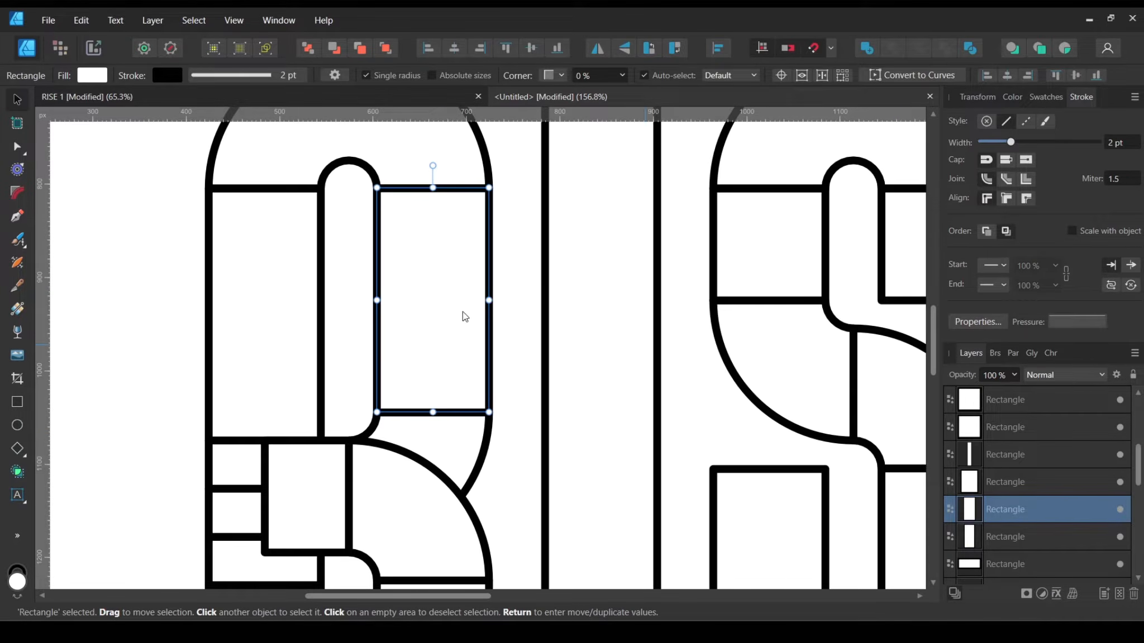
left_click(519, 314)
Step: Duplicate the rectangle forming the right side of the R's bowl and shorten the copy to the upper half
left_click(419, 242)
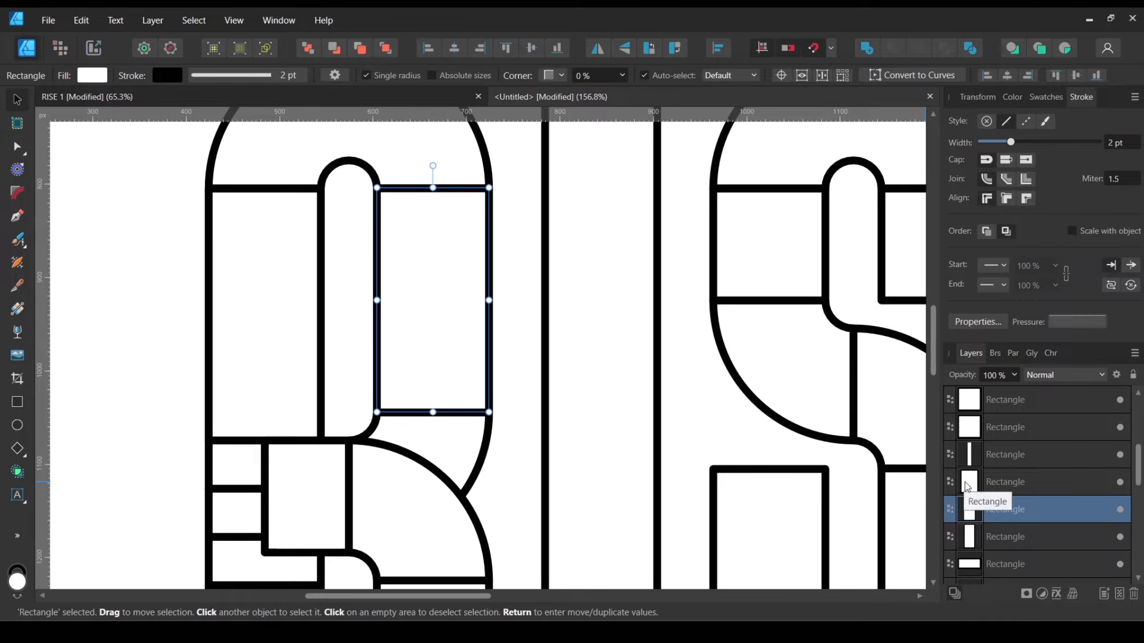
right_click(1049, 511)
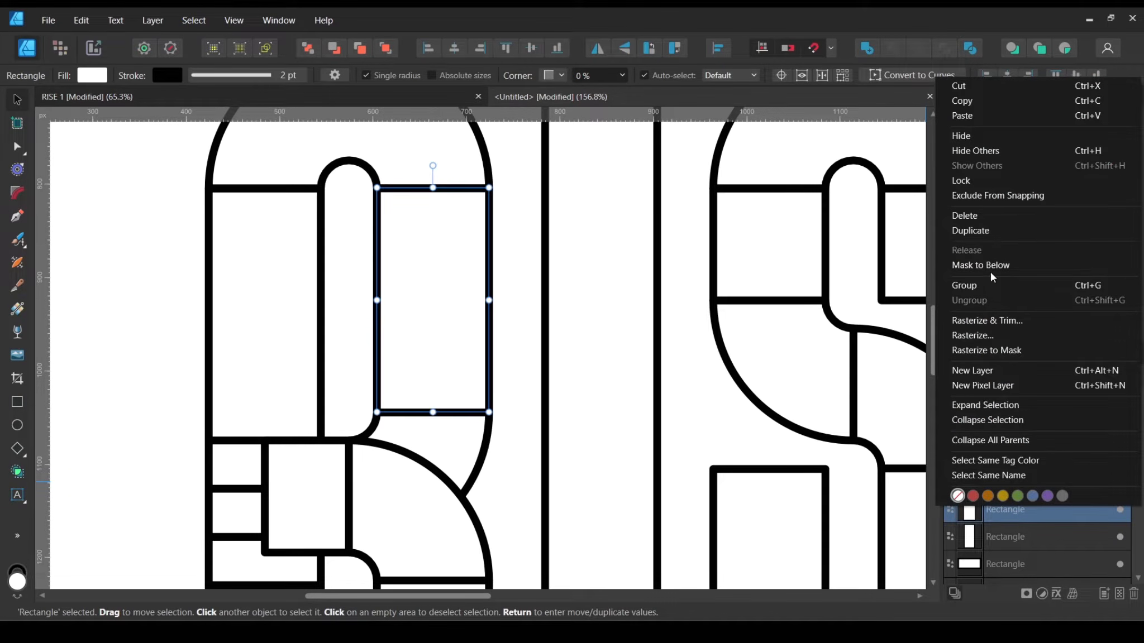
left_click(992, 231)
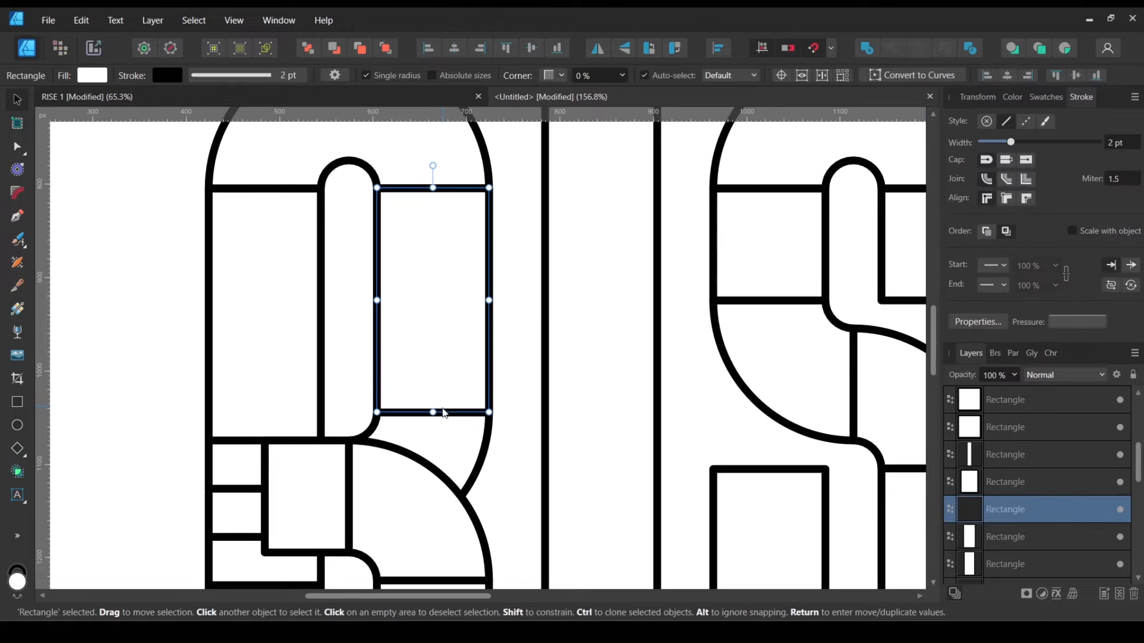
left_click_drag(431, 414, 436, 300)
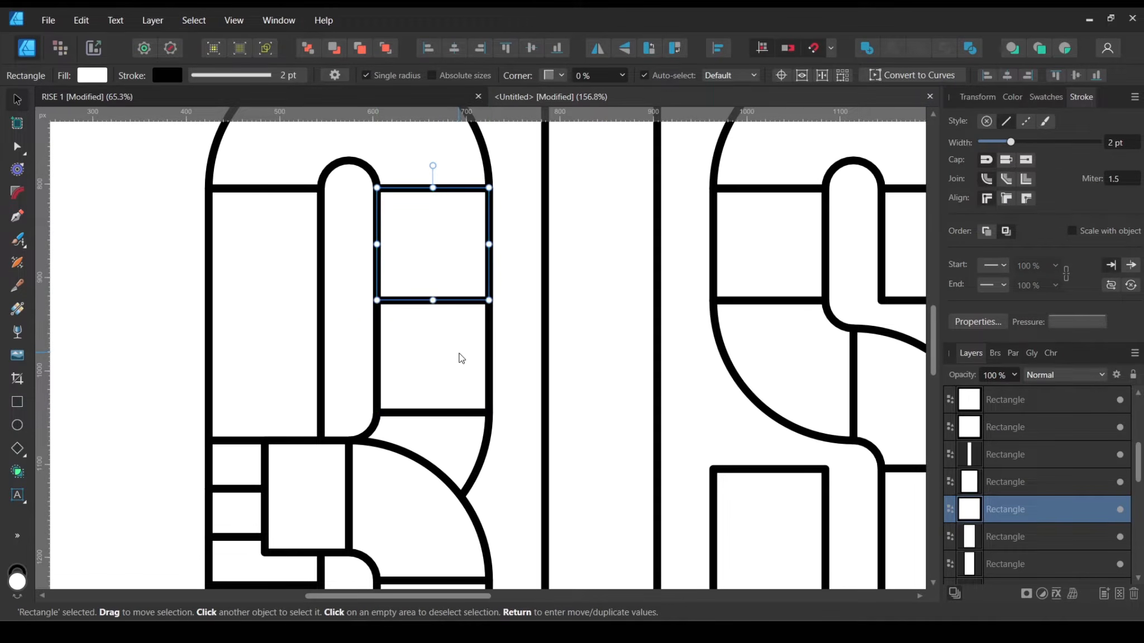
Step: Shorten the original rectangle on the right side of the R's bowl to the lower half, below the copy
left_click(461, 358)
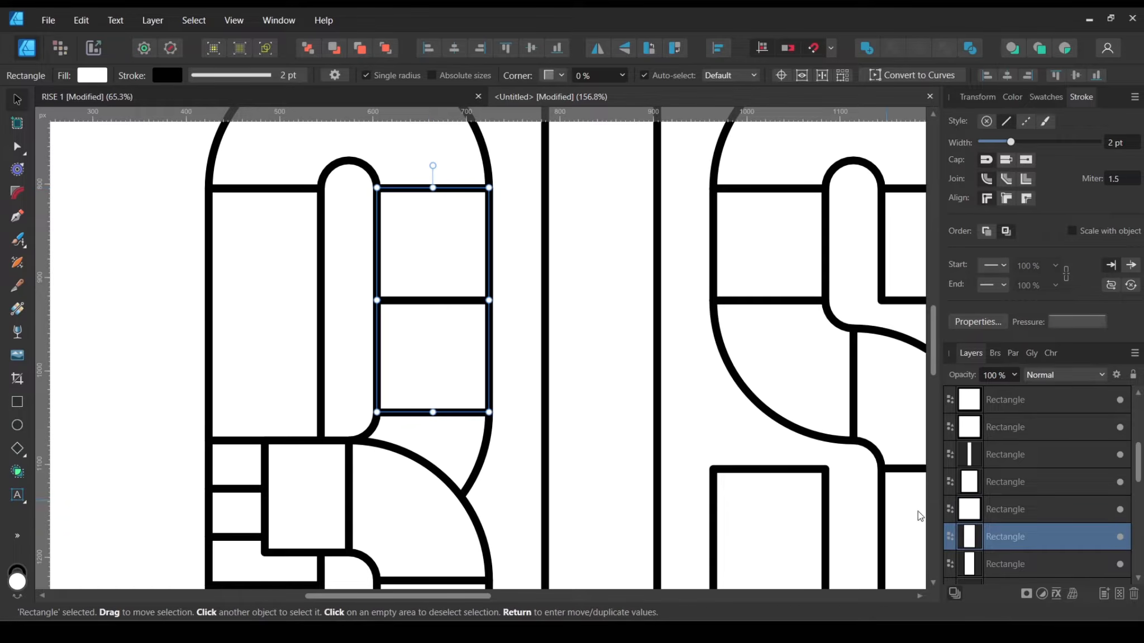
left_click_drag(432, 189, 433, 300)
left_click(472, 279, "shift")
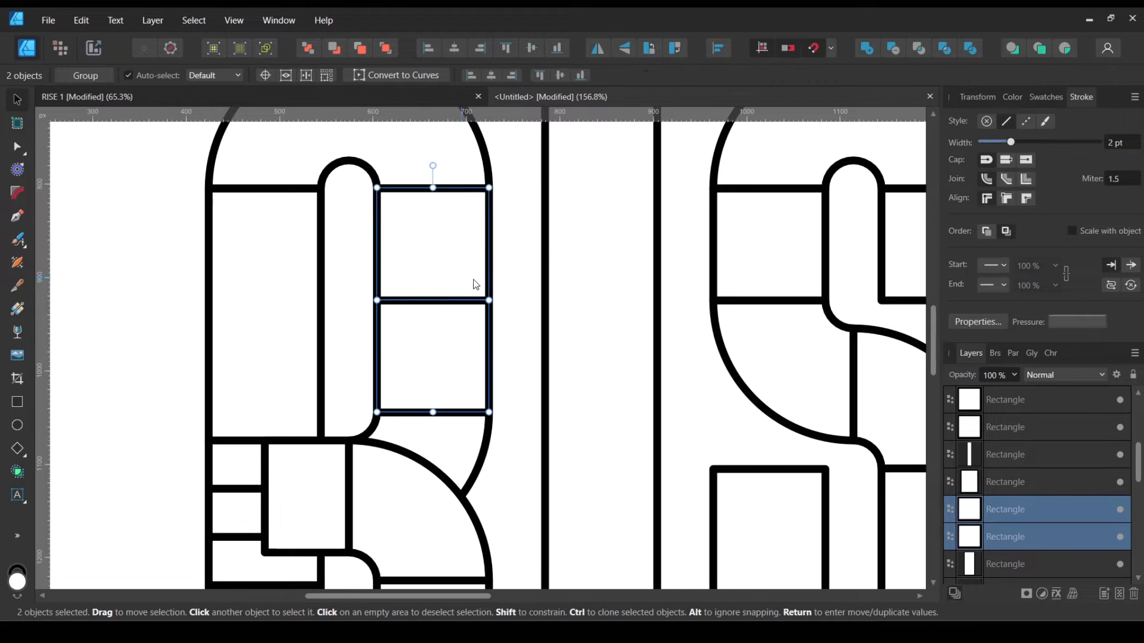
left_click(529, 274)
Step: Merge the R's lower bowl square, the curved corner below it and the small middle square into one shape with Add
left_click(456, 456)
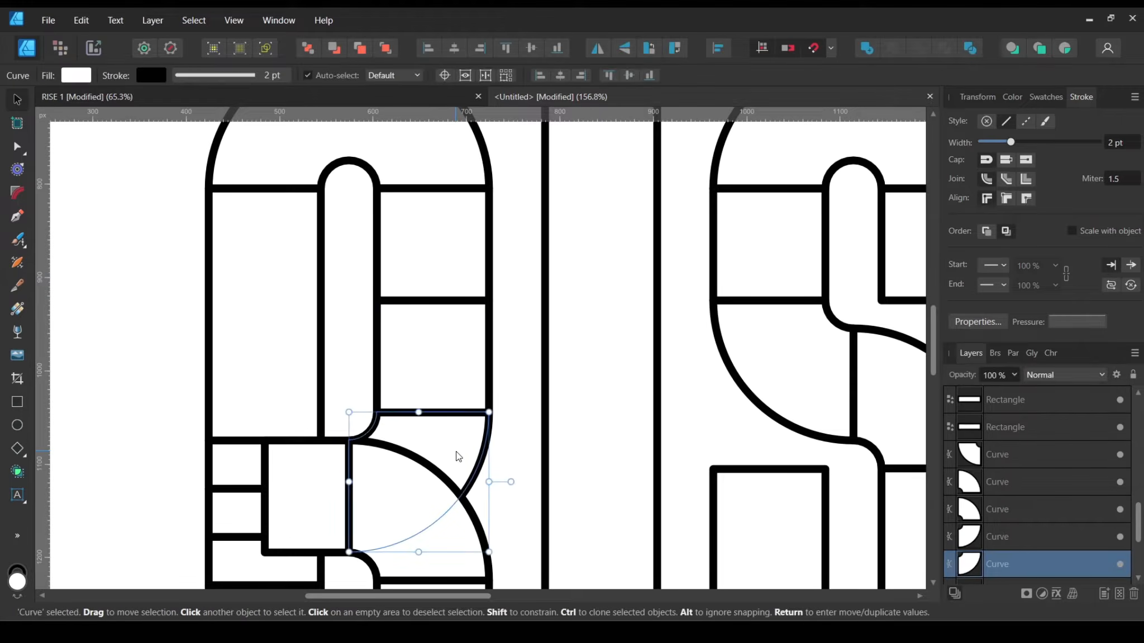
left_click(324, 491)
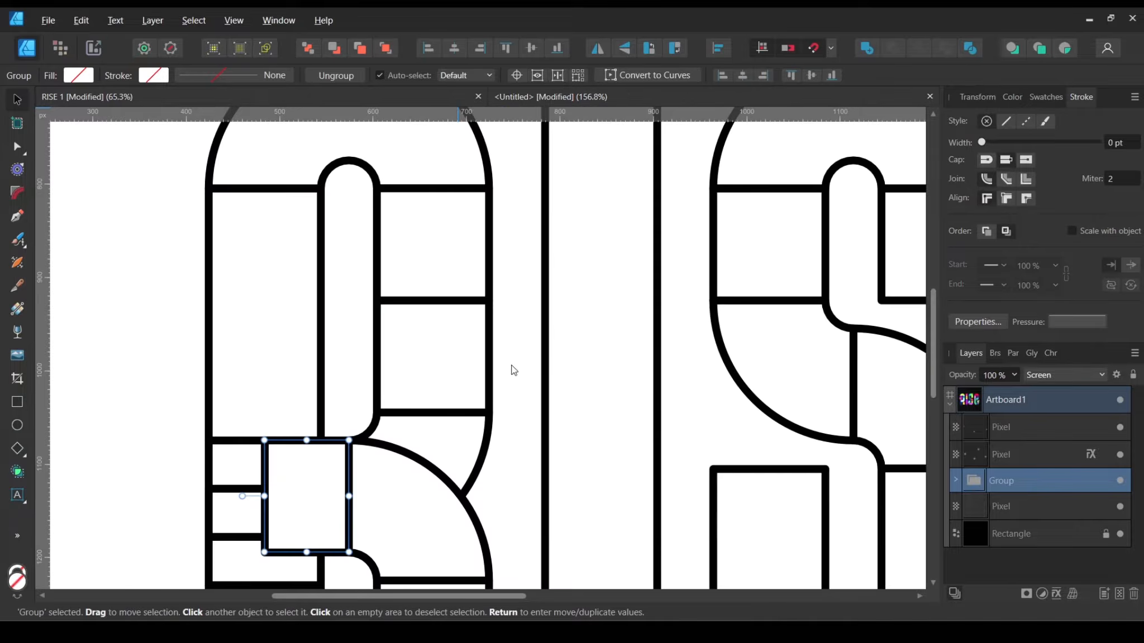
left_click(432, 357)
scroll(434, 358, "down", 2)
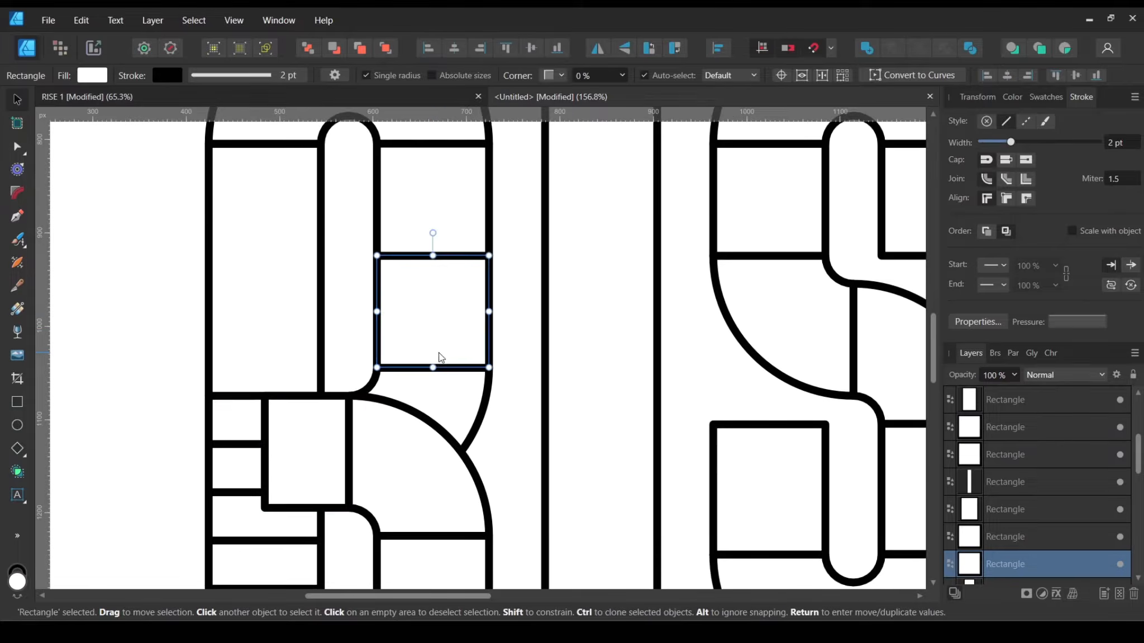
left_click(453, 404, "shift")
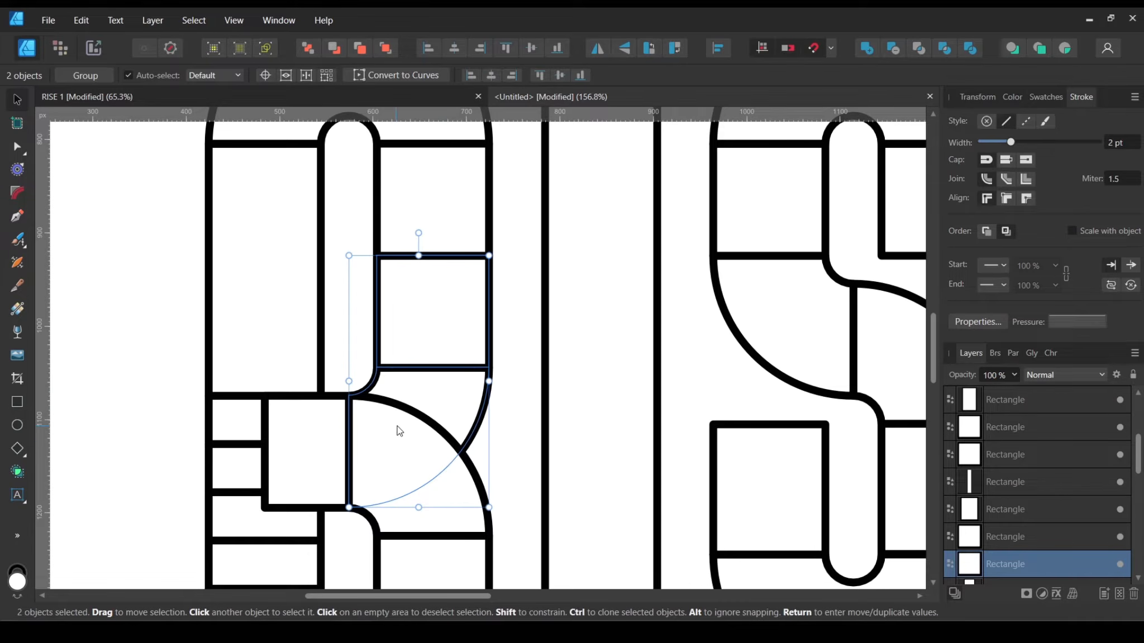
left_click(303, 440, "shift")
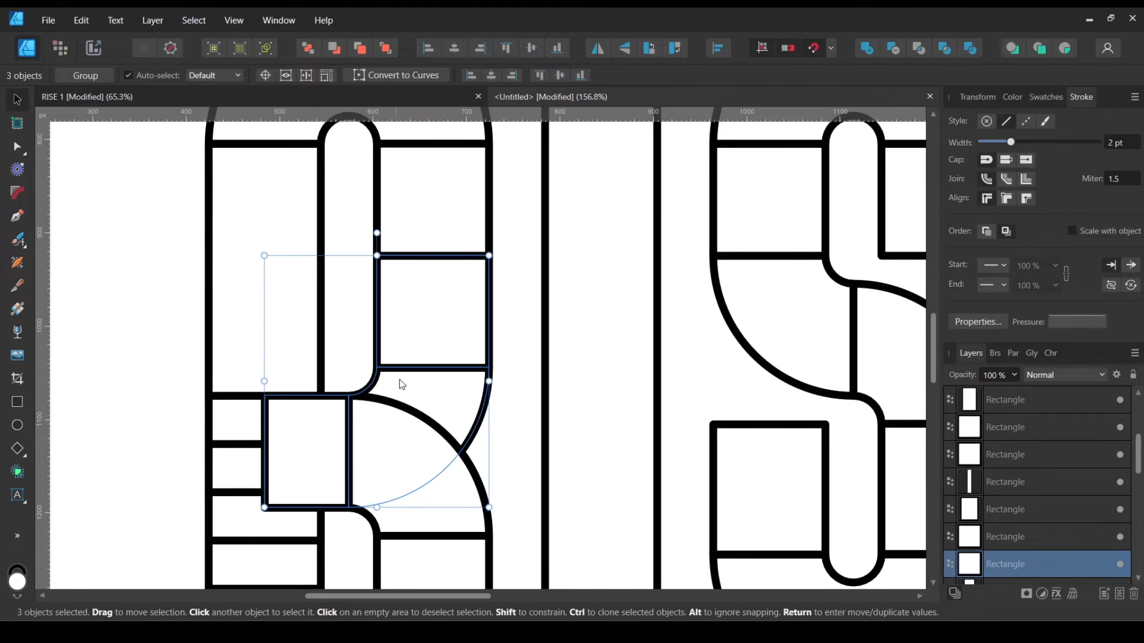
left_click_drag(435, 363, 316, 366)
left_click_drag(316, 269, 316, 269)
left_click(865, 49)
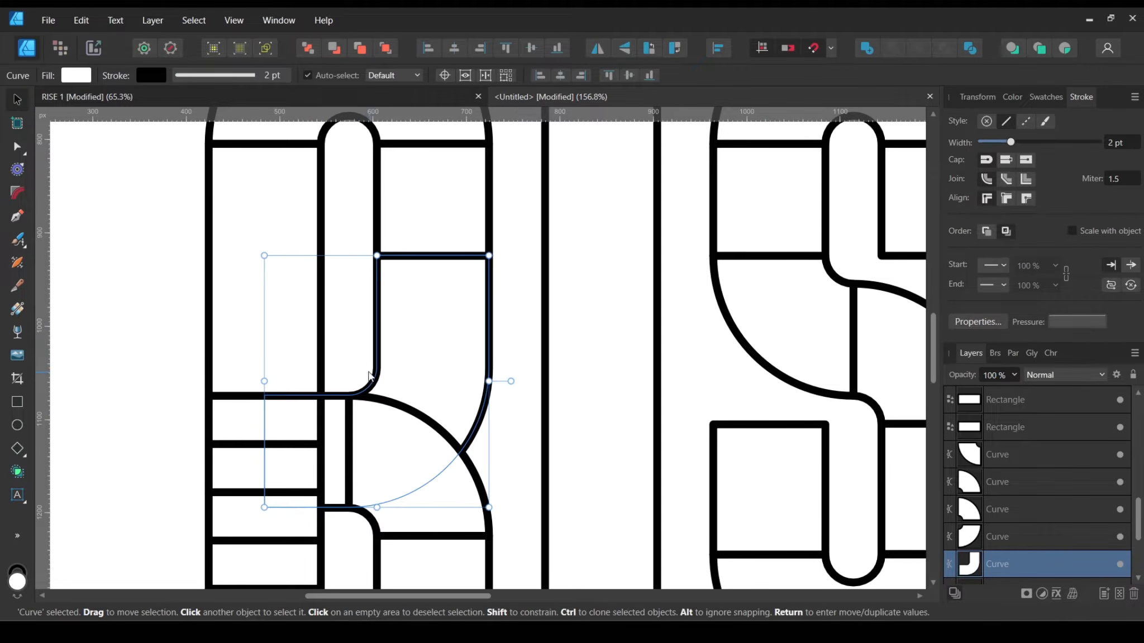
Step: Raise the merged bowl curve in the layer order so it lies in front of the leg pieces and stacked bars
scroll(1094, 531, "down", 3)
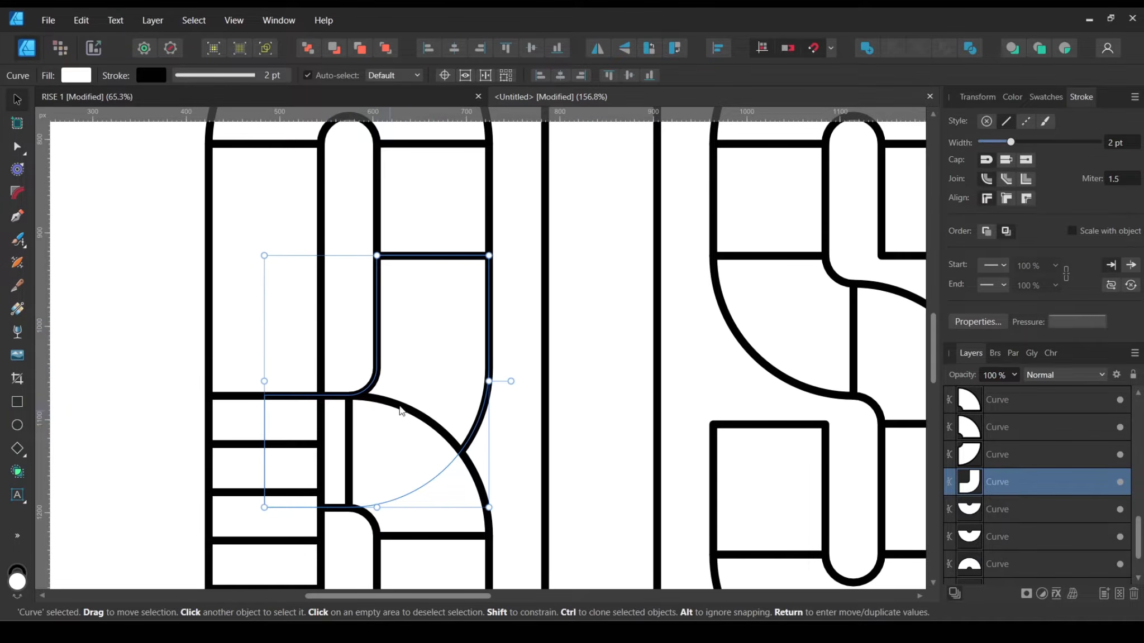
scroll(1030, 487, "up", 3)
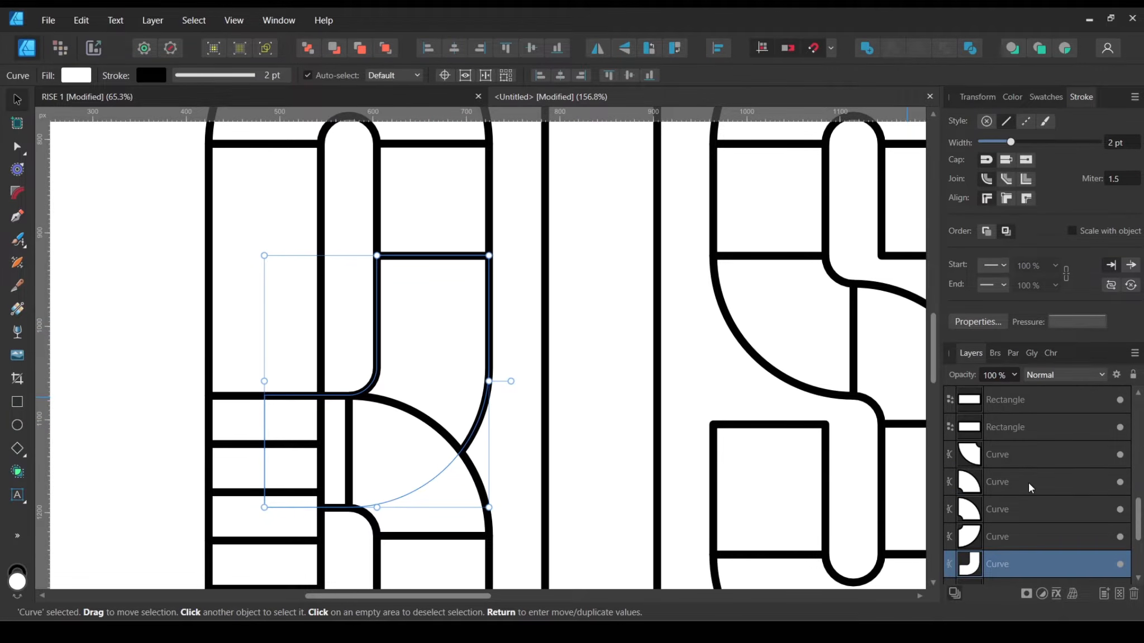
mouse_move(1000, 564)
left_mouse_down()
mouse_move(1015, 398)
mouse_move(1021, 463)
mouse_move(1025, 453)
left_mouse_up()
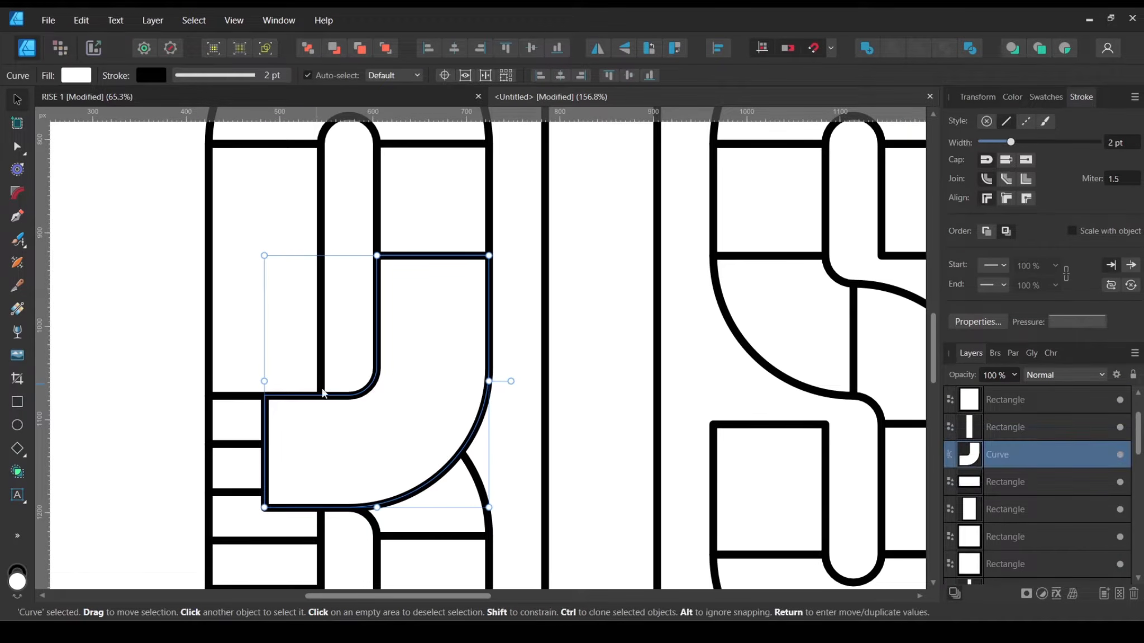
left_click(148, 396)
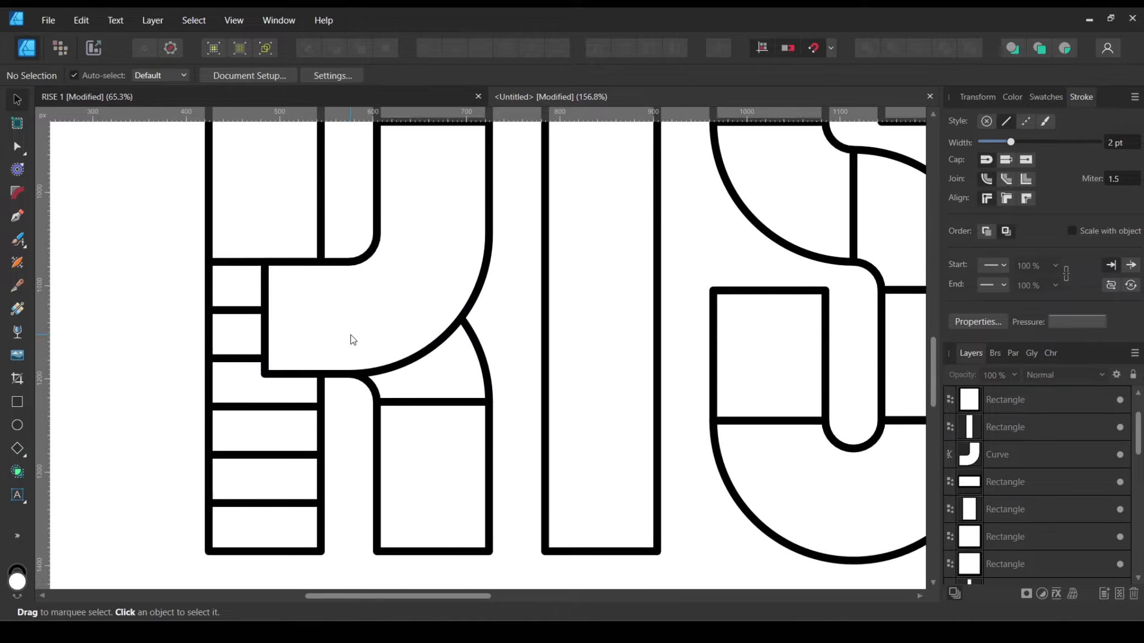
Step: Check the R's leg against the RISE 1 design and merge the right leg rectangle with the curved piece above it using Add
scroll(354, 332, "up", 1)
scroll(354, 332, "down", 5)
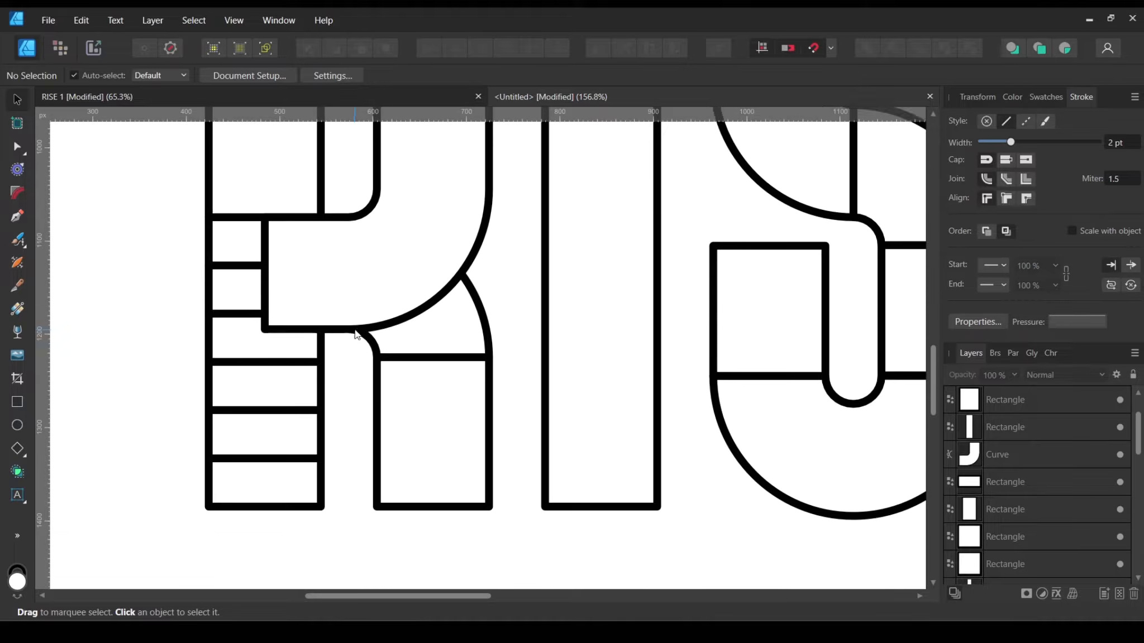
left_click(443, 404)
left_click(443, 407)
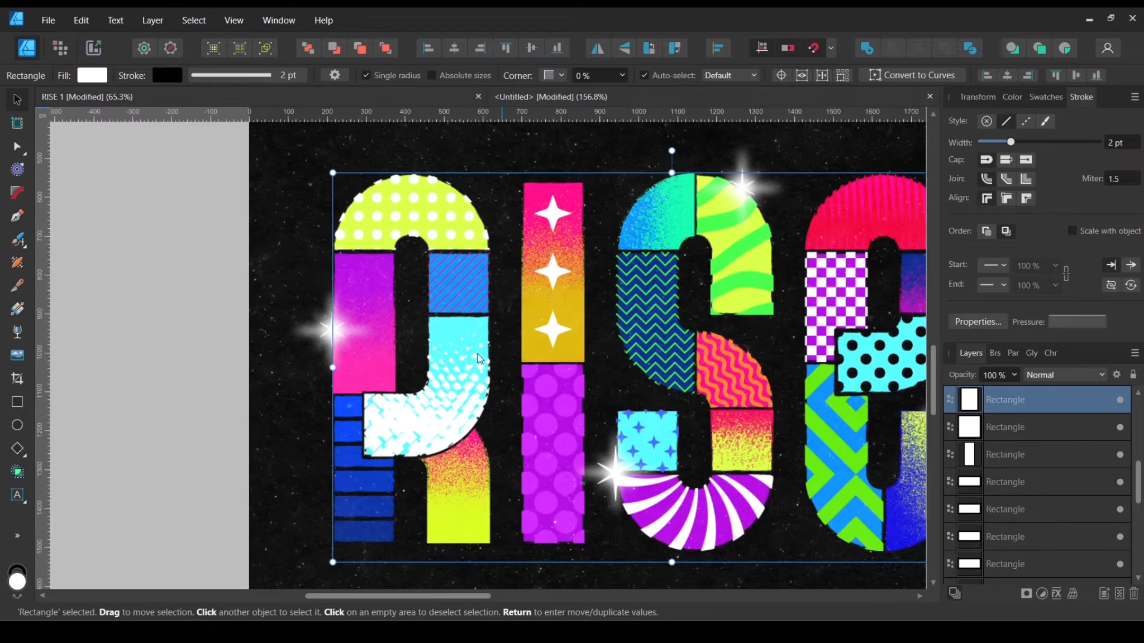
left_click(479, 358)
scroll(469, 374, "down", 2)
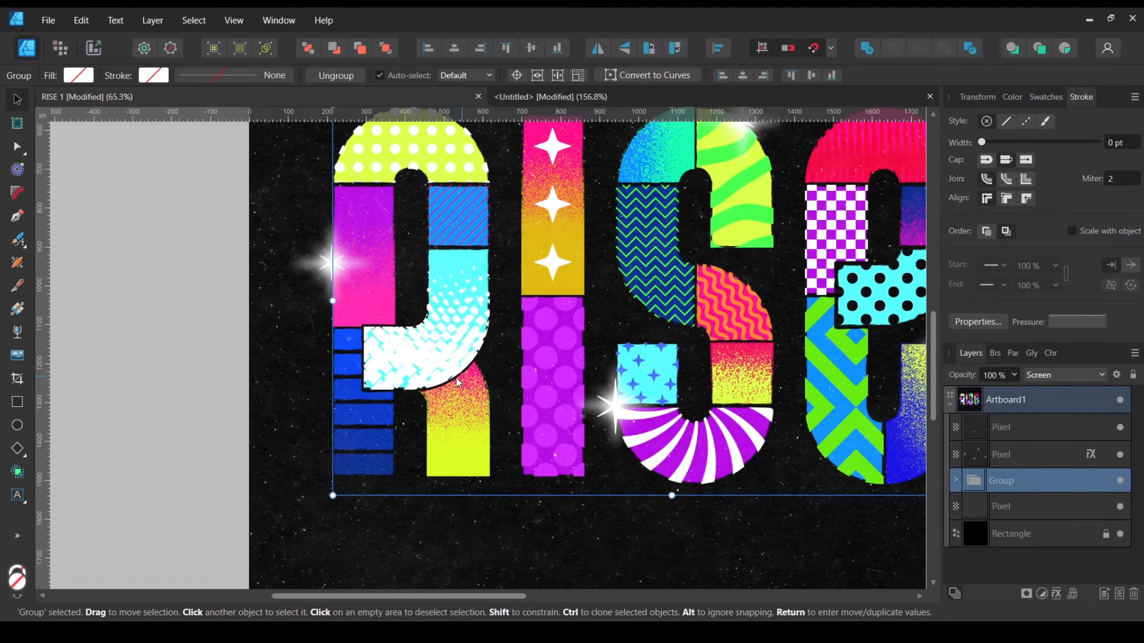
left_click(544, 93)
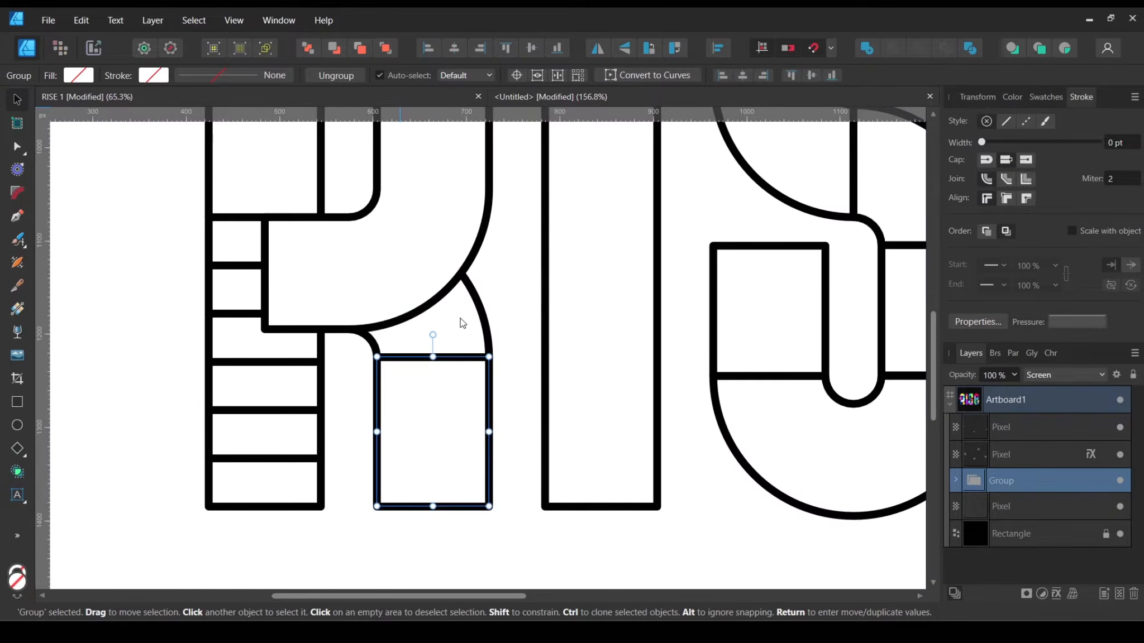
left_click(445, 317, "shift")
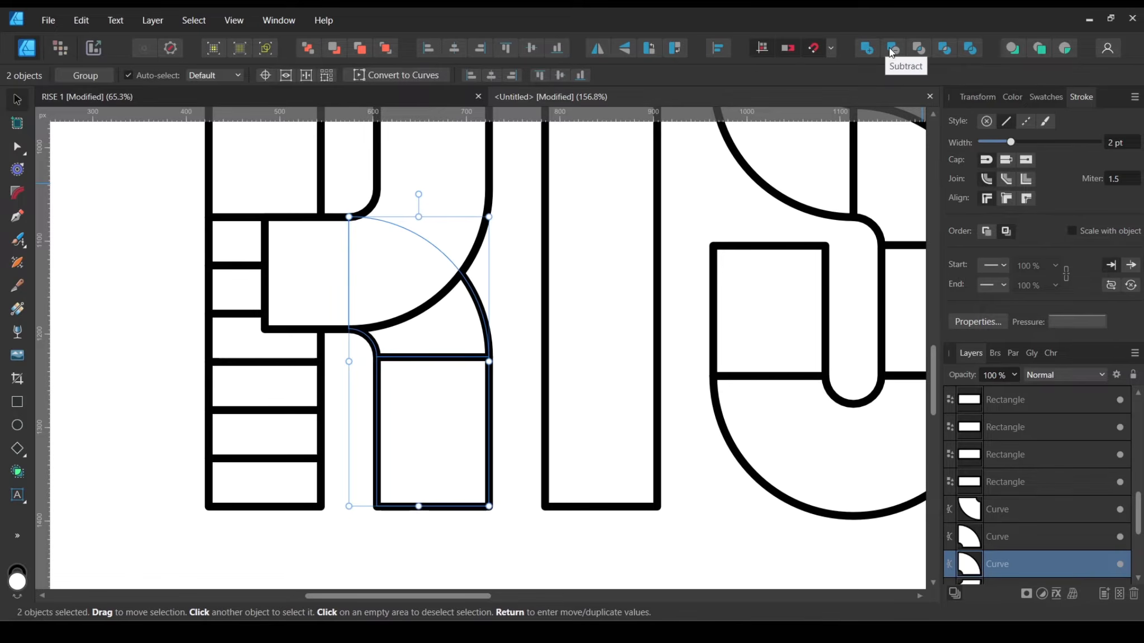
left_click(867, 51)
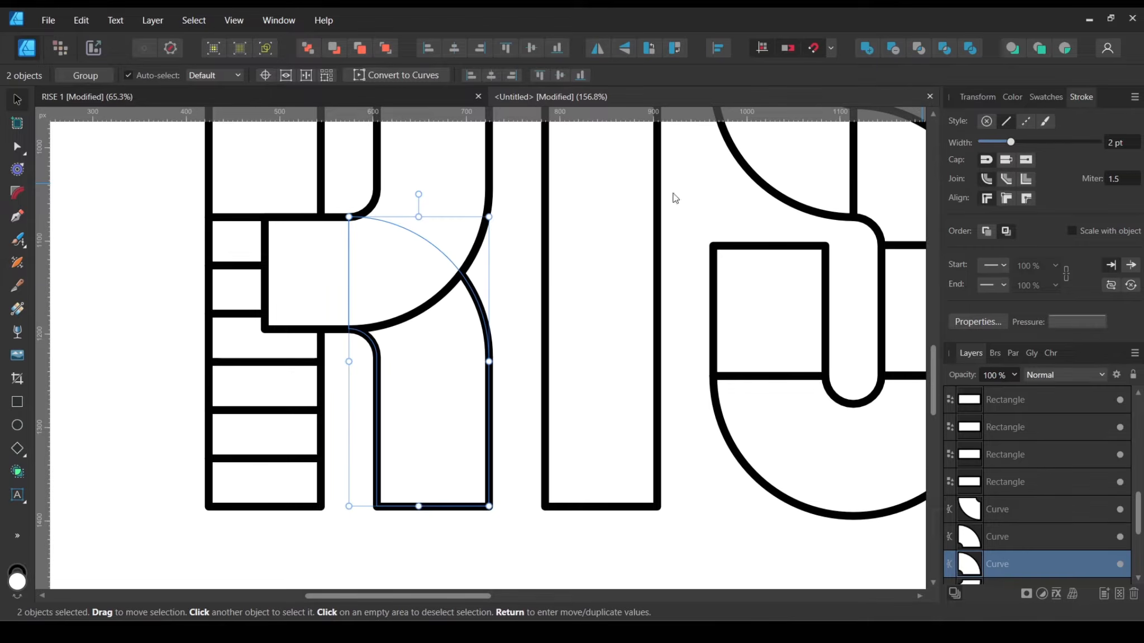
left_click(501, 301)
scroll(493, 278, "down", 5)
left_click_drag(518, 262, 533, 312)
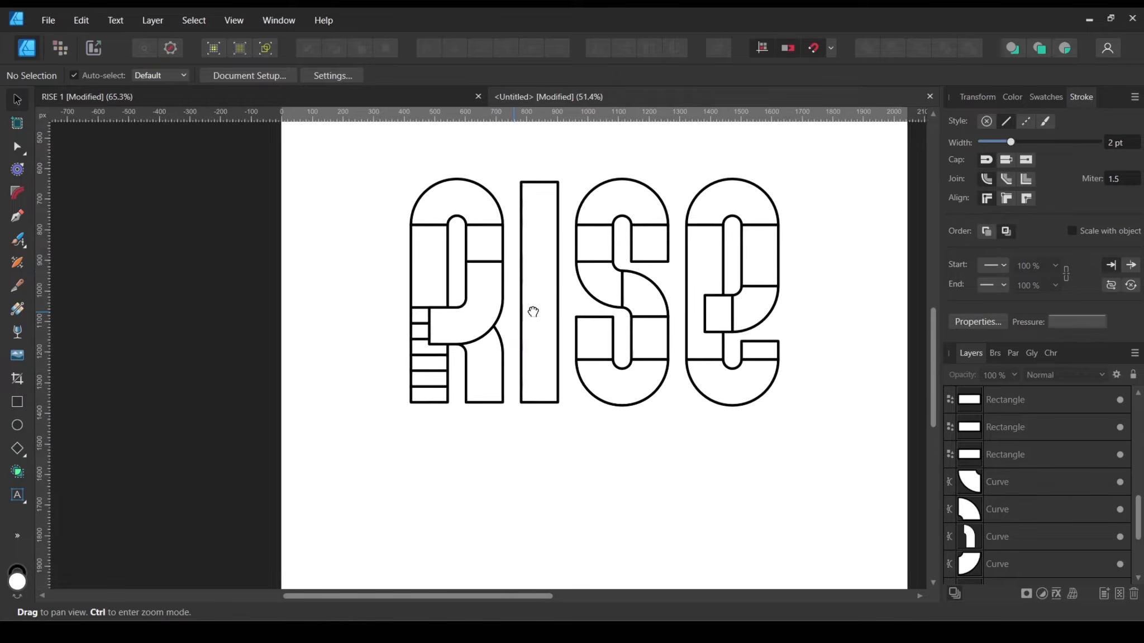
scroll(502, 305, "up", 2)
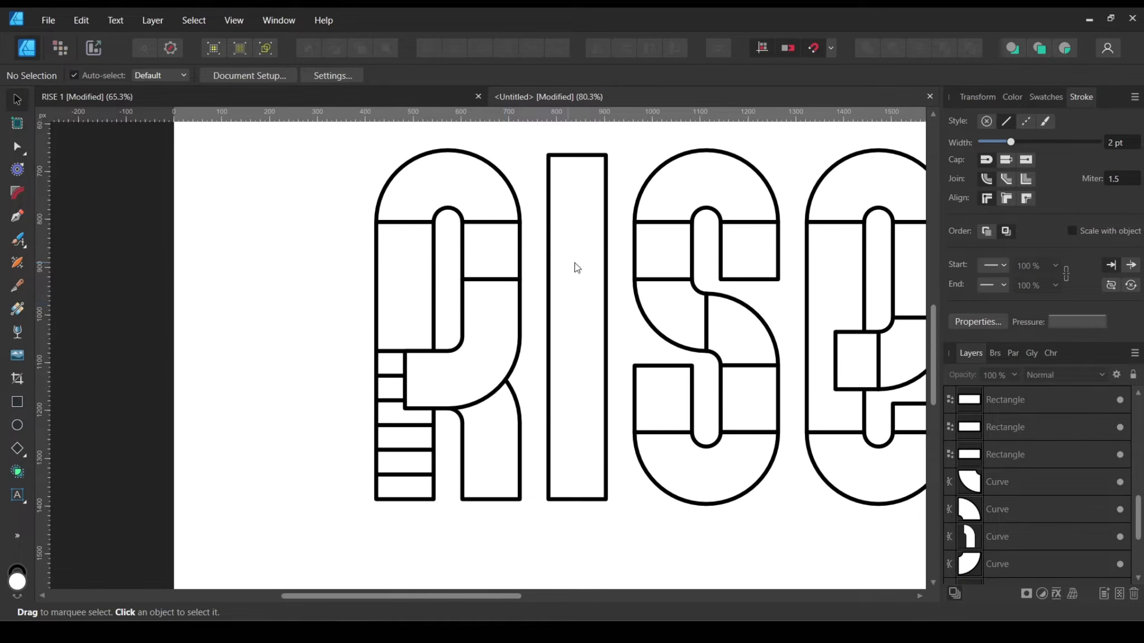
Step: Check the I's sections against the RISE 1 design and duplicate the I's rectangle in the untitled document
left_click_drag(576, 268, 515, 289)
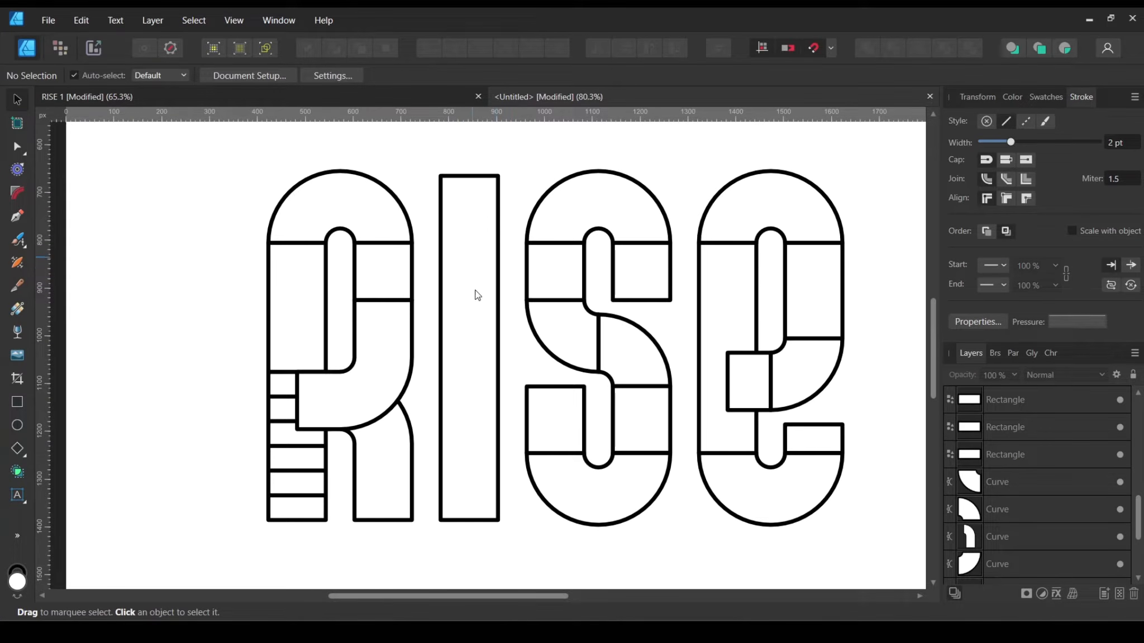
left_click(398, 101)
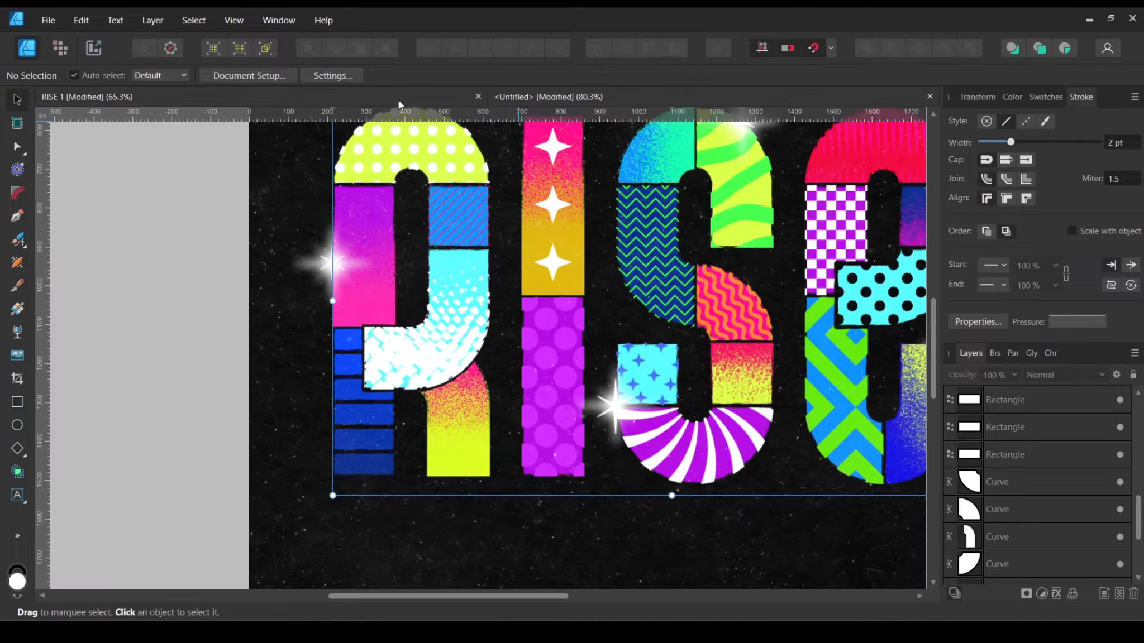
left_click(541, 308)
scroll(542, 299, "up", 1)
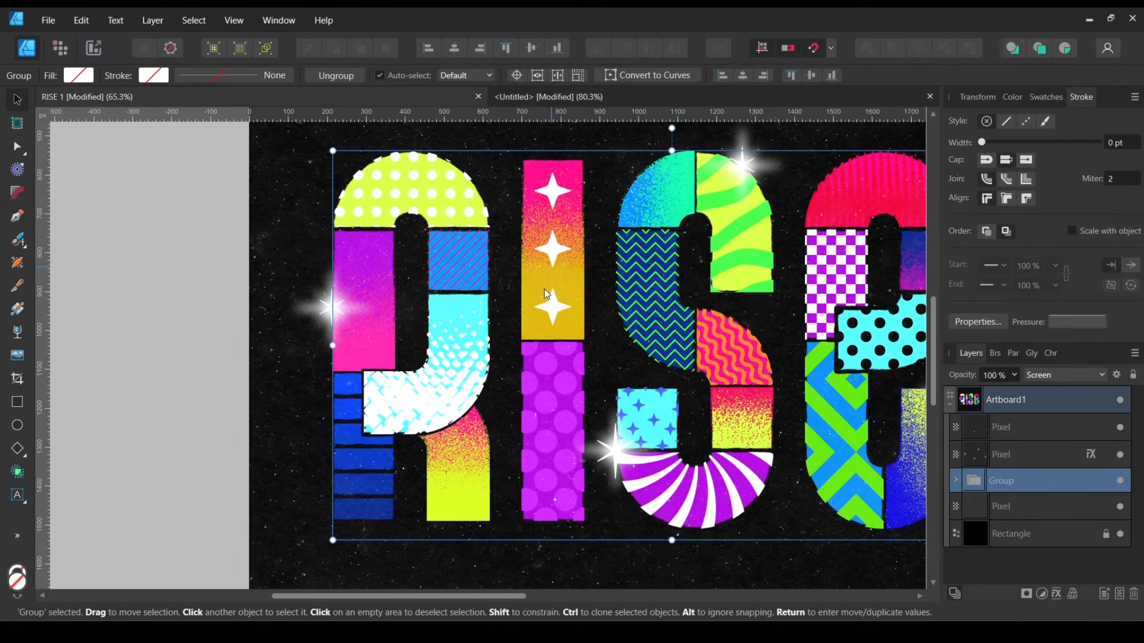
left_click(653, 97)
left_click(475, 344)
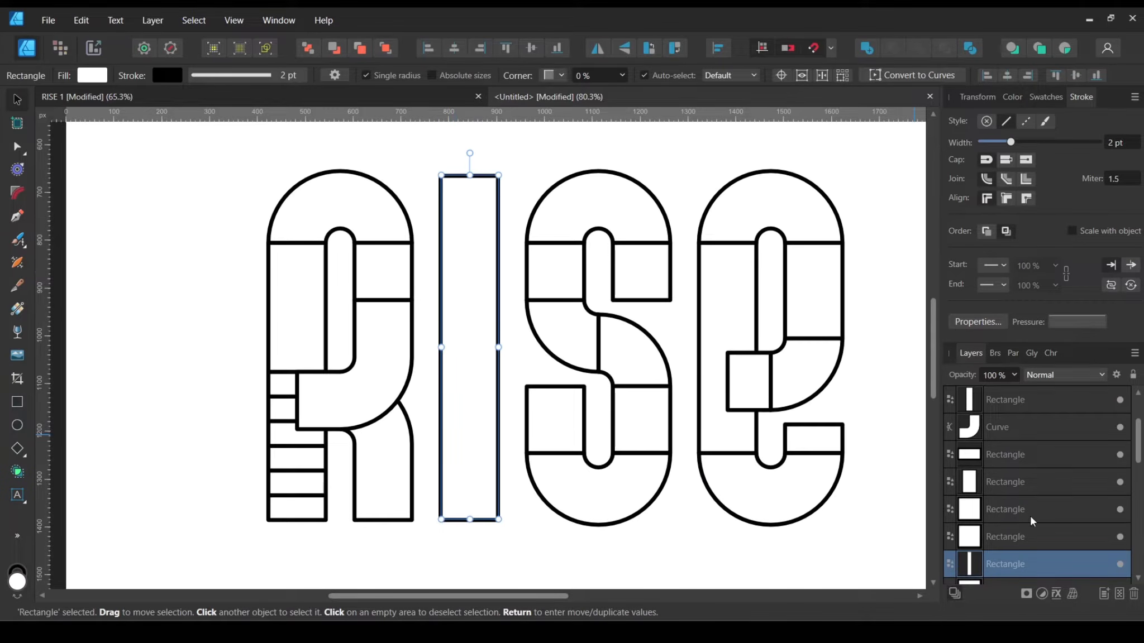
scroll(1029, 515, "down", 3)
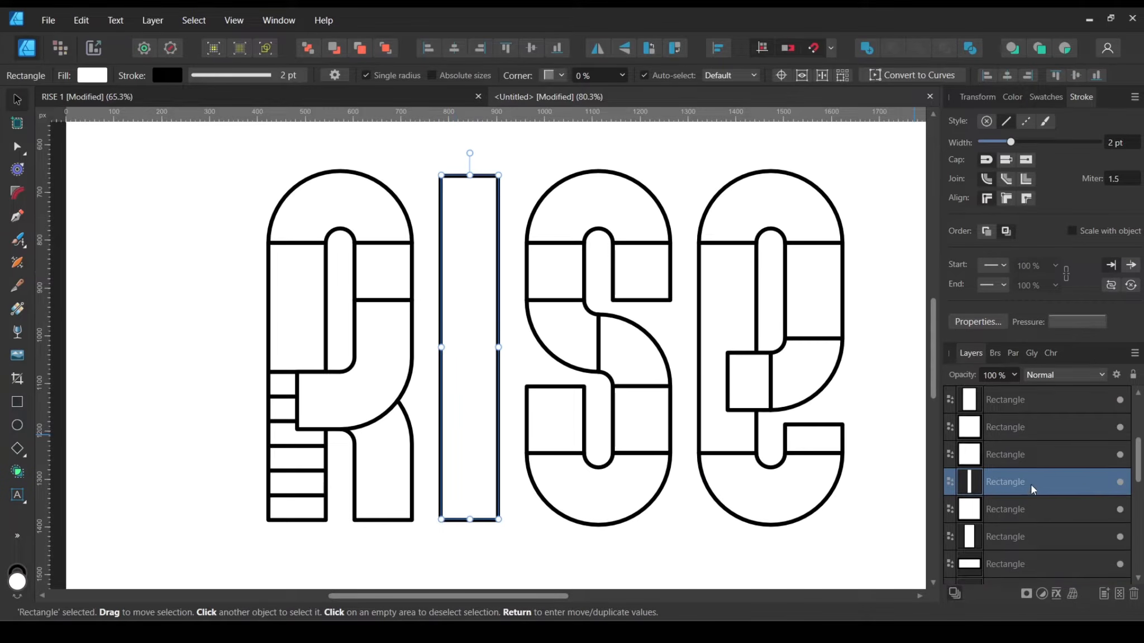
right_click(1068, 481)
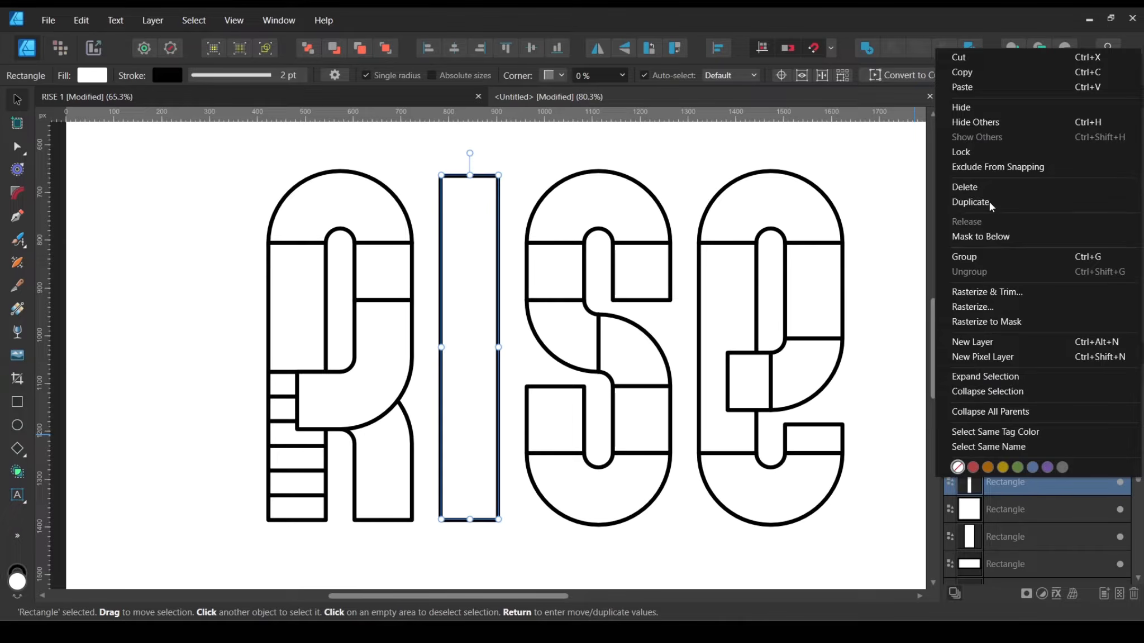
left_click(989, 204)
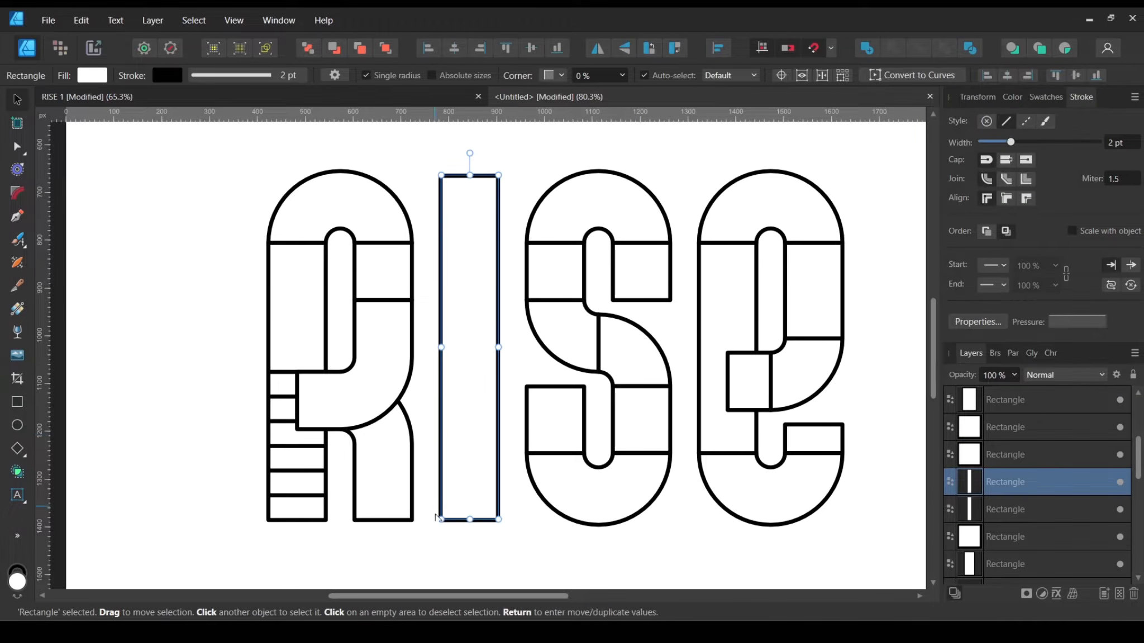
Step: Shorten the I's duplicate rectangle to the upper half of the letter and the original to the lower half
left_click_drag(470, 520, 479, 347)
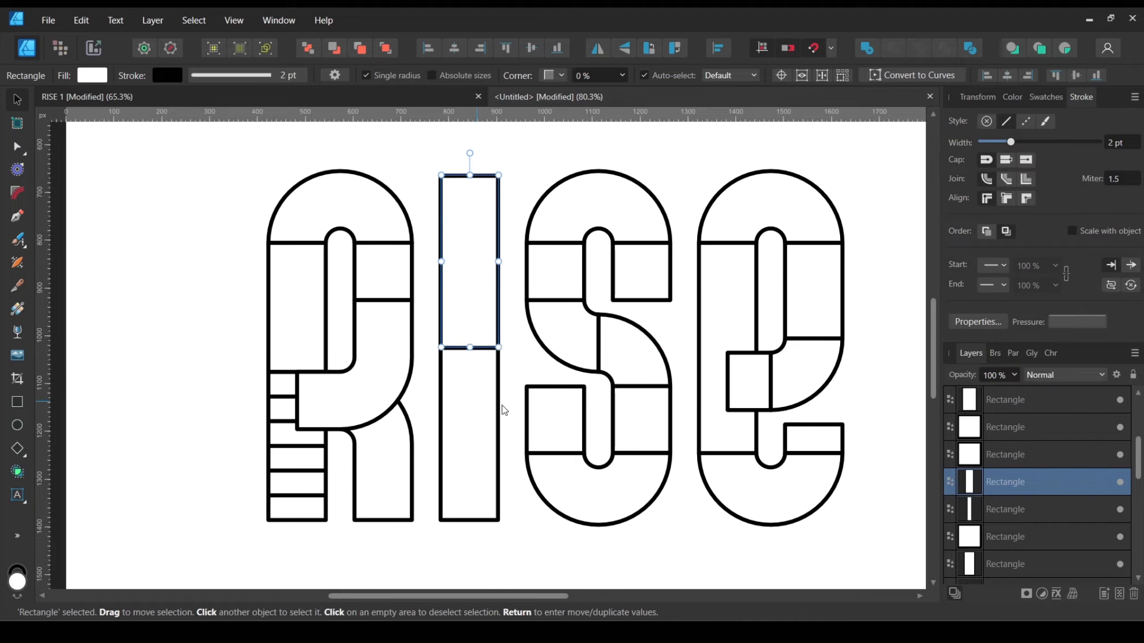
left_click(1003, 517)
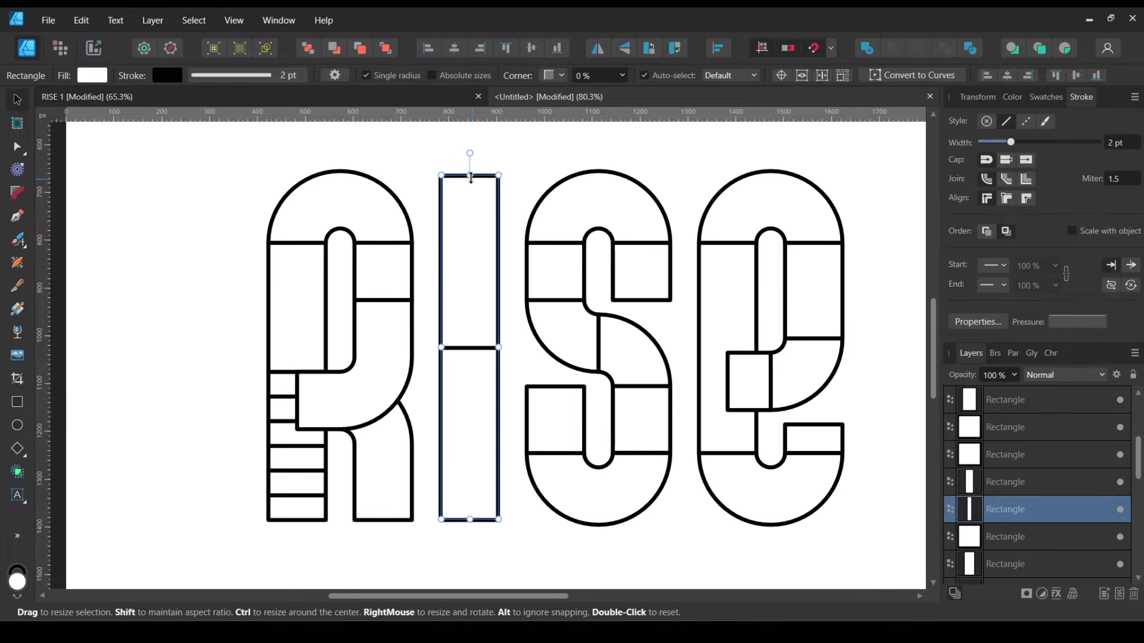
mouse_move(470, 350)
left_mouse_down()
mouse_move(480, 435)
mouse_move(479, 346)
left_mouse_up()
left_click(511, 343)
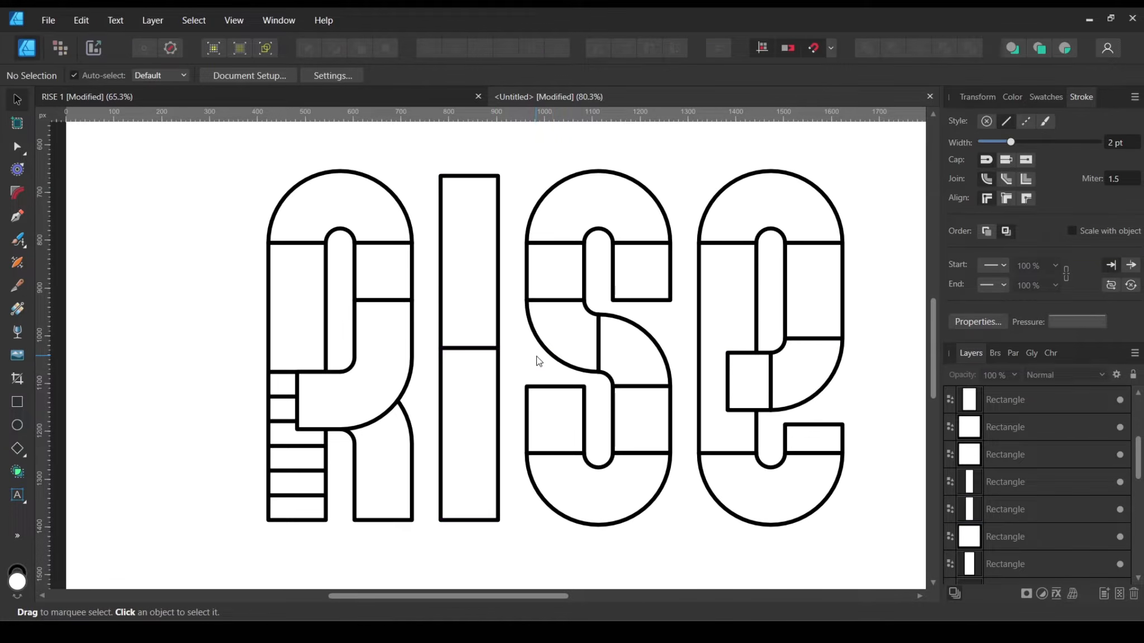
Step: Check the S against the RISE 1 design and duplicate the arch curve at the top of the S
left_click_drag(629, 350, 477, 367)
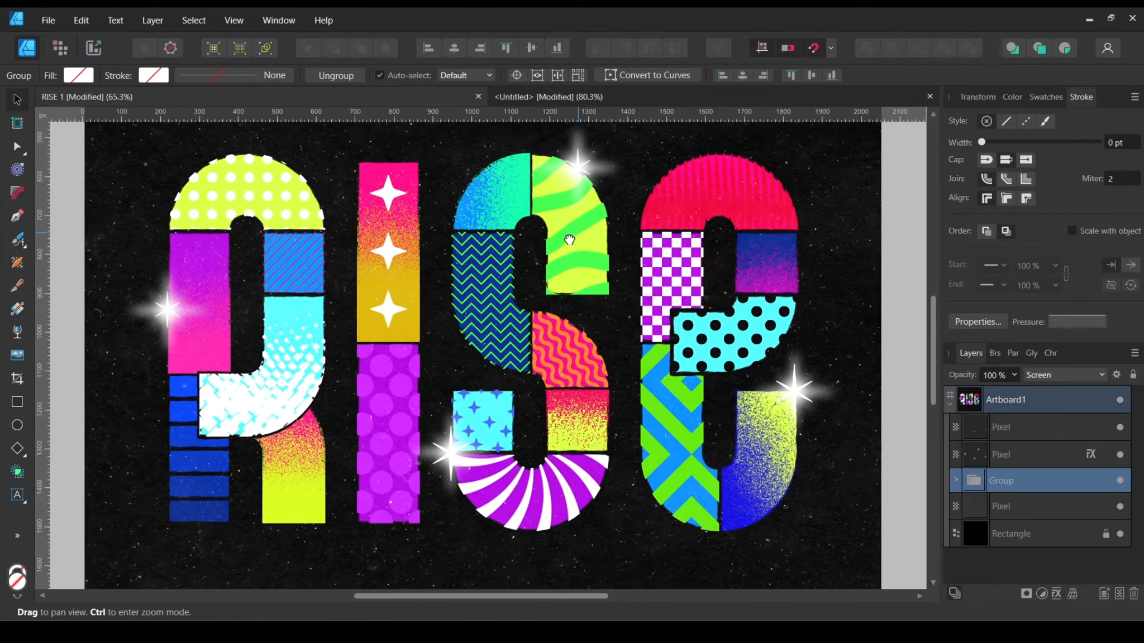
left_click_drag(569, 240, 500, 243)
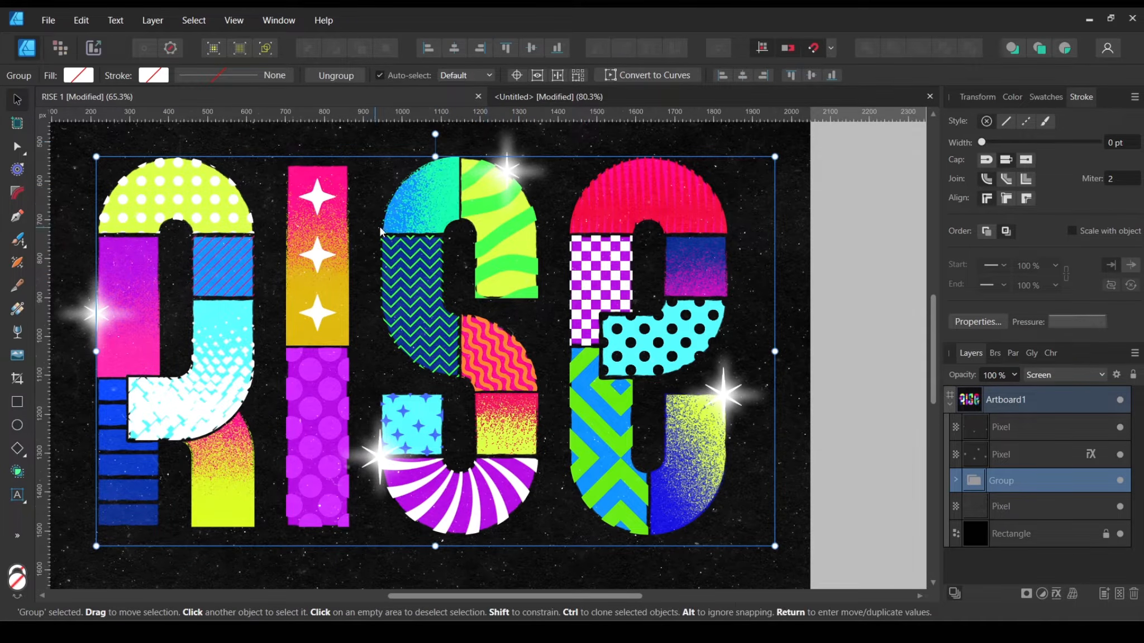
left_click(573, 97)
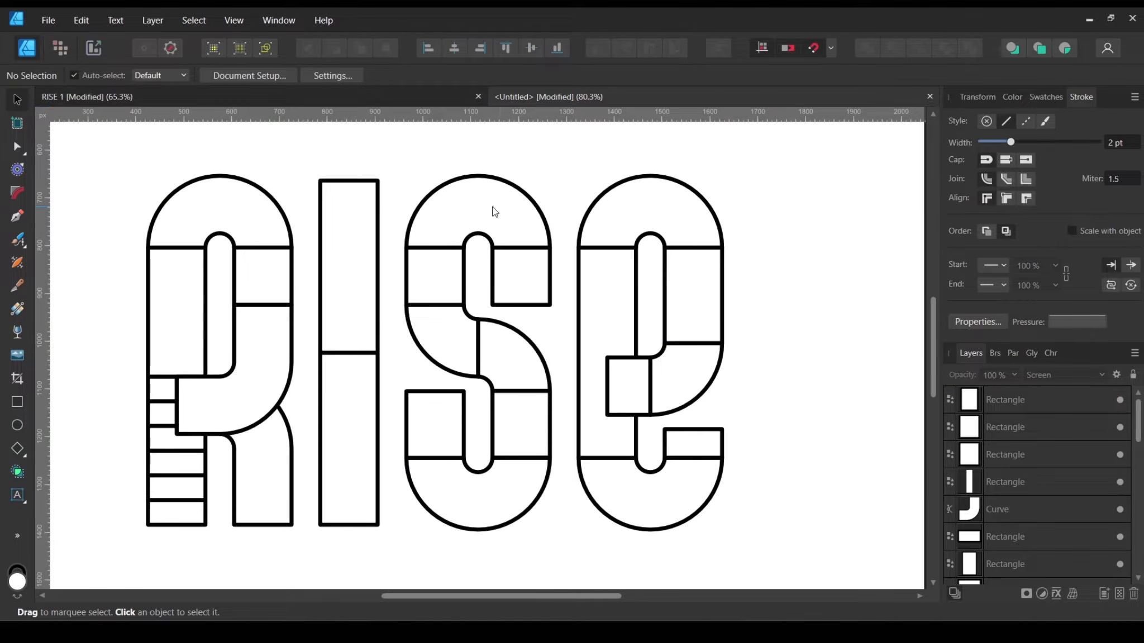
left_click(455, 195)
scroll(472, 197, "up", 5)
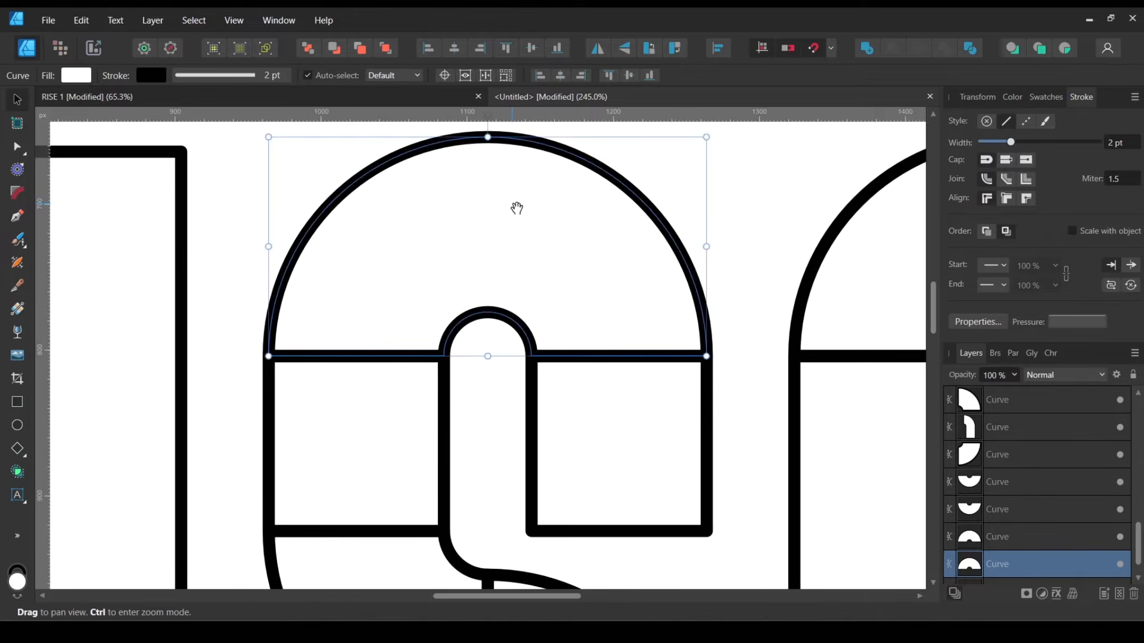
left_click_drag(515, 207, 518, 235)
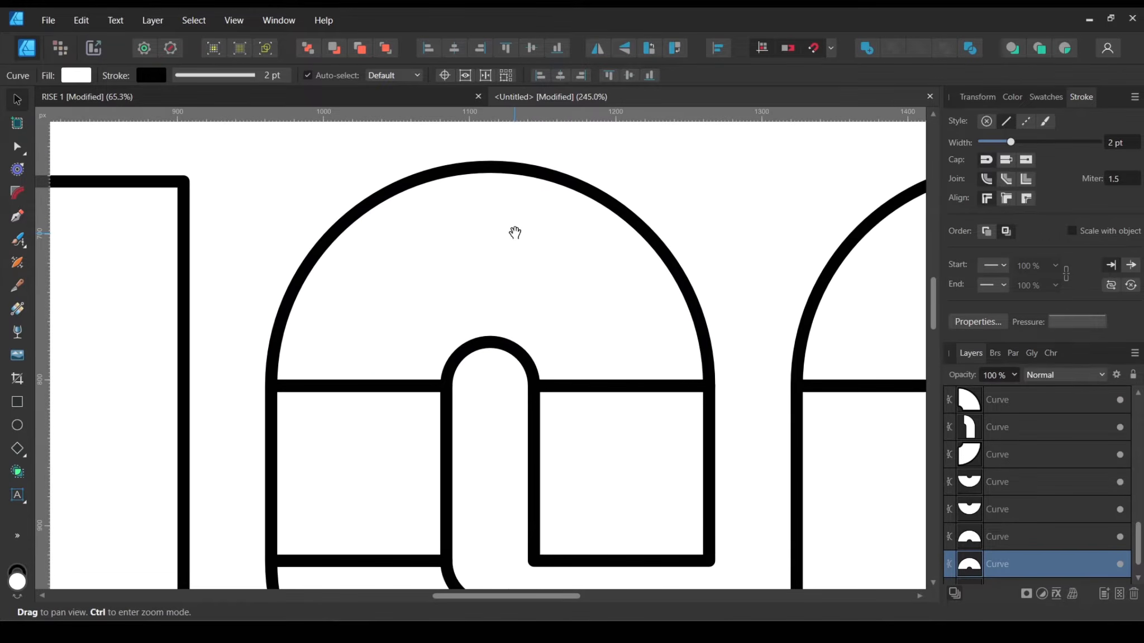
right_click(1061, 569)
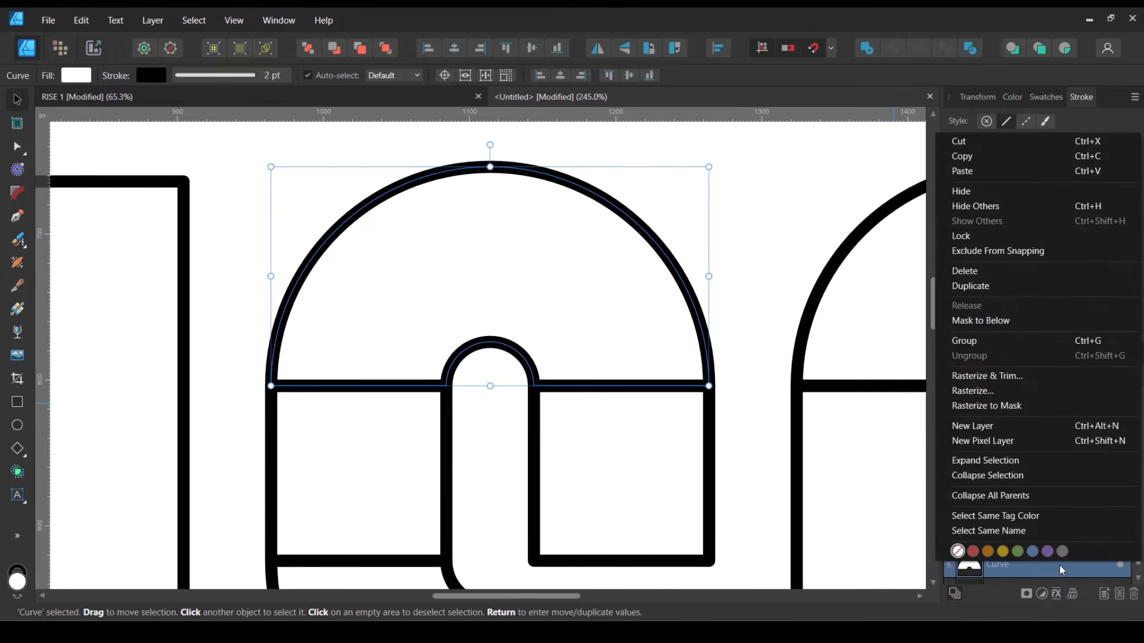
left_click(970, 286)
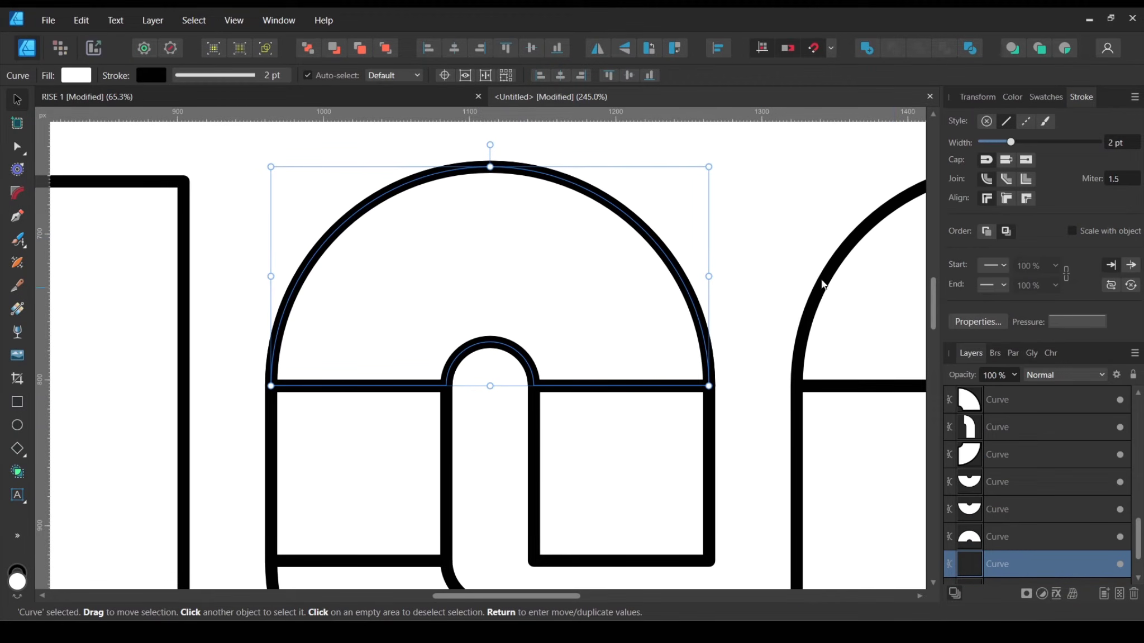
Step: Draw a rectangle over the left half of the S's top arch and subtract it from one arch copy, keeping the right half
left_click(19, 408)
left_click_drag(204, 459, 490, 138)
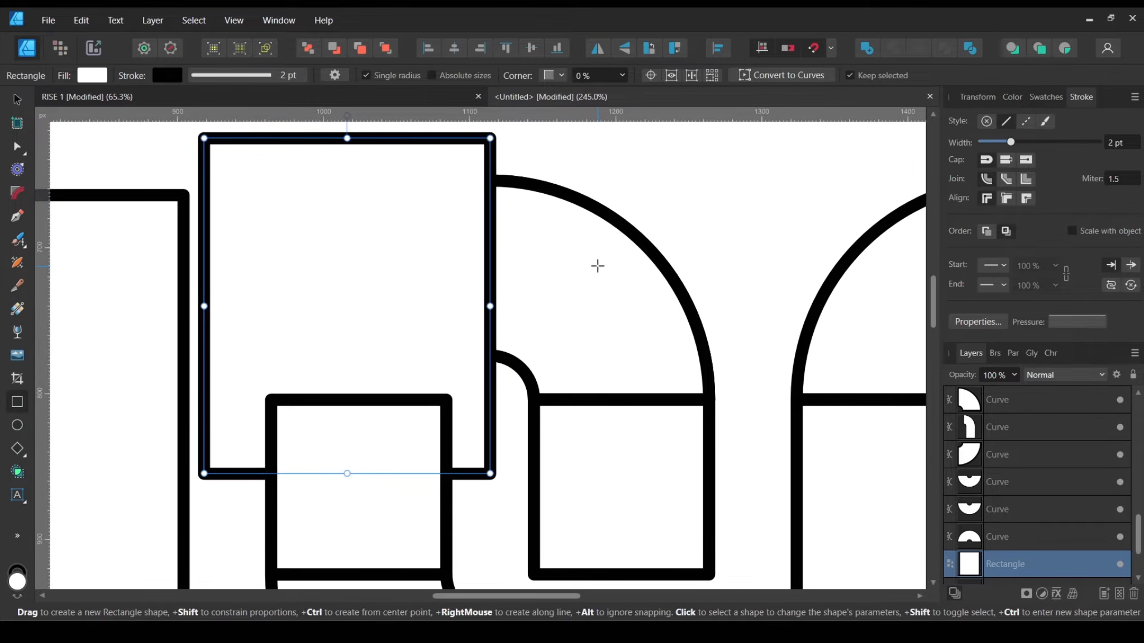
left_click(553, 268, "shift")
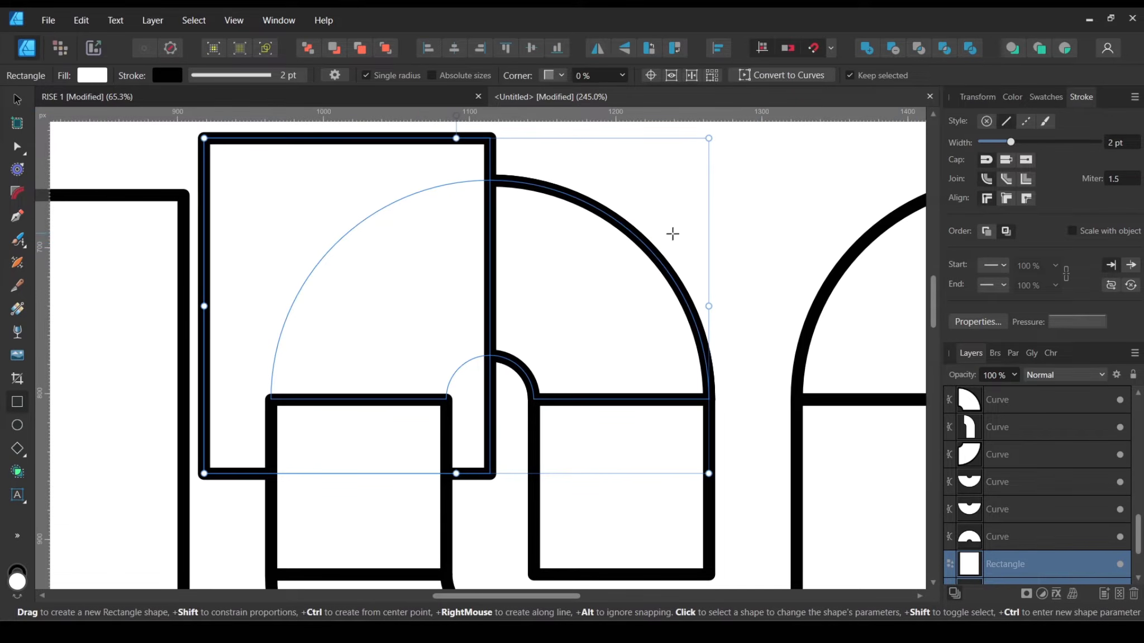
left_click(892, 48)
left_click(765, 203)
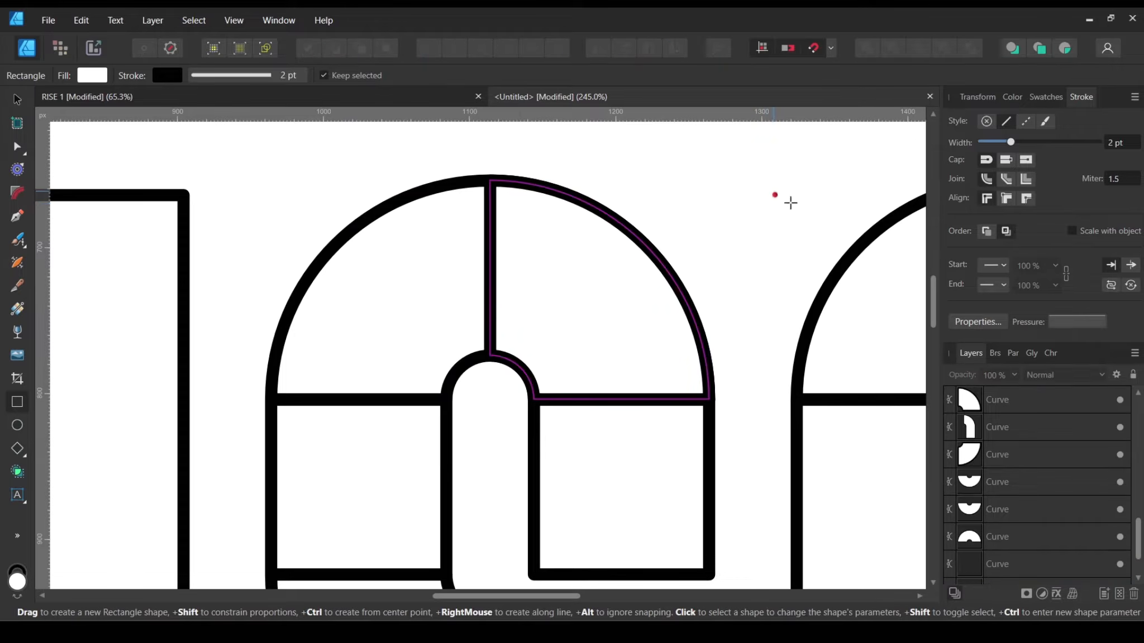
key("v")
left_click(563, 302)
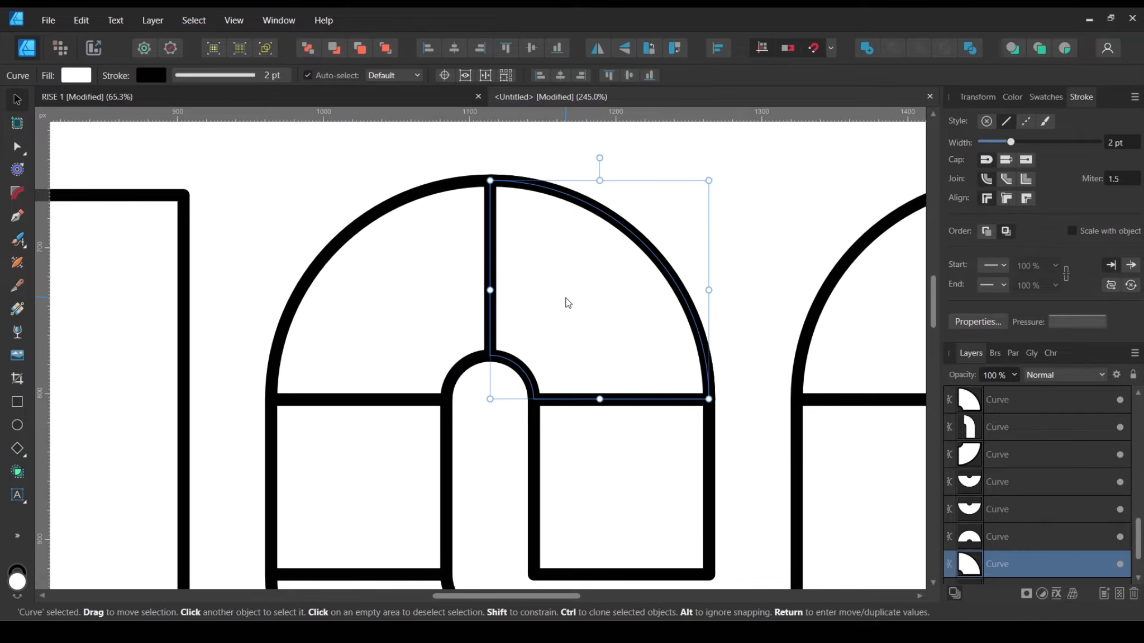
Step: Move the right half of the S's top arch aside to check the cut, and undo the move
left_click(440, 294)
left_click_drag(654, 320, 575, 331)
key("ctrl+z")
Step: Duplicate the right half of the S's top arch and subtract one copy from the full arch behind it
left_click(577, 311)
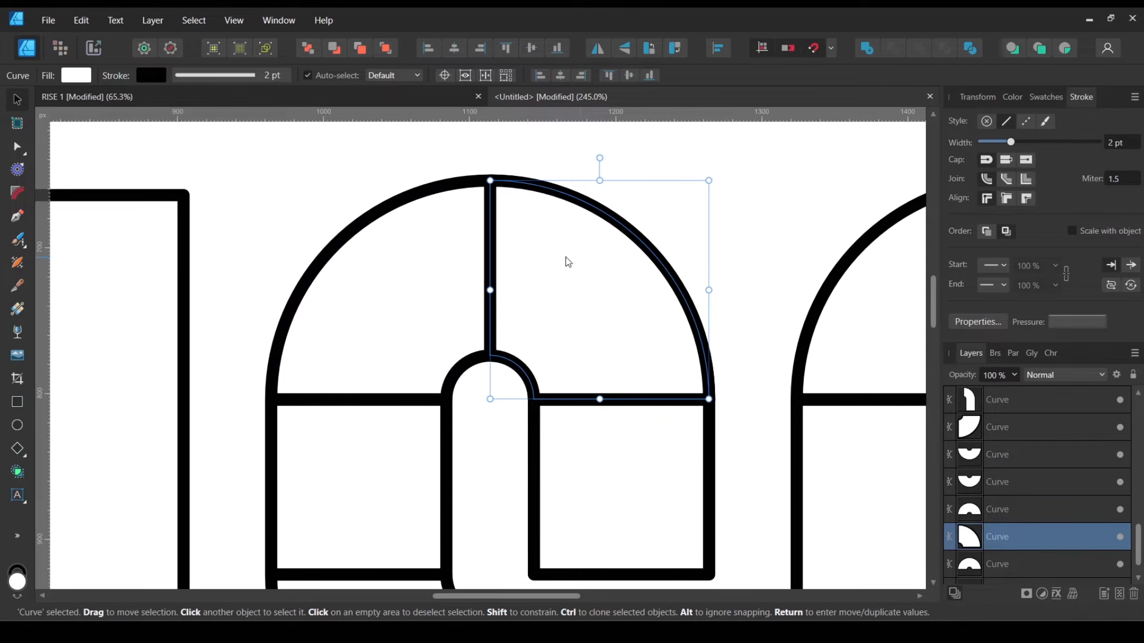
right_click(1024, 540)
left_click(971, 257)
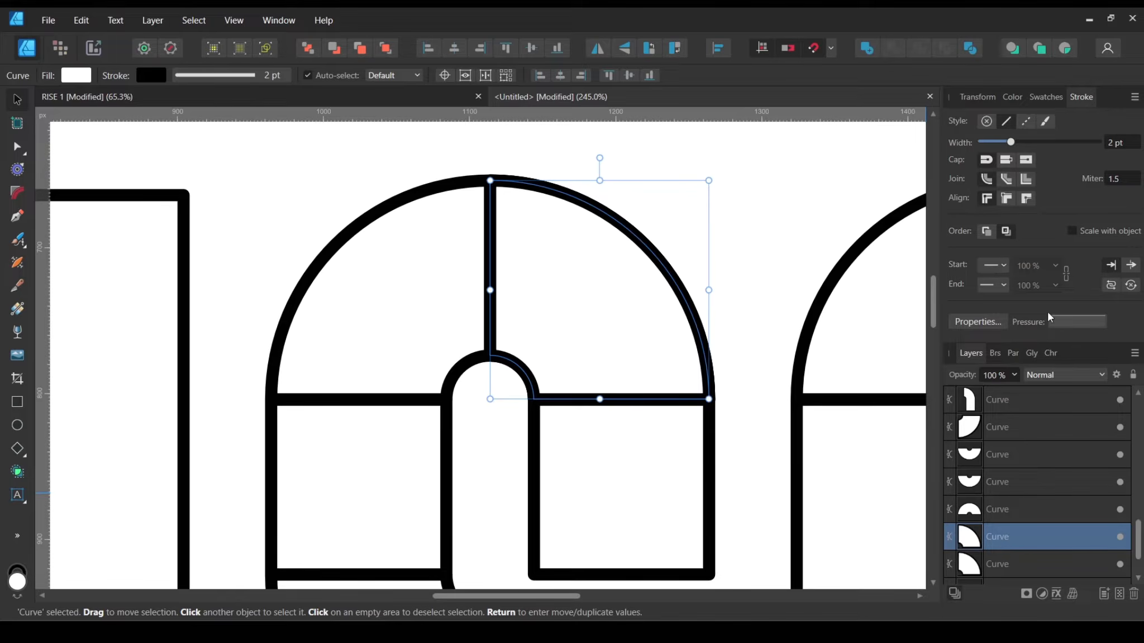
double_click(1044, 537)
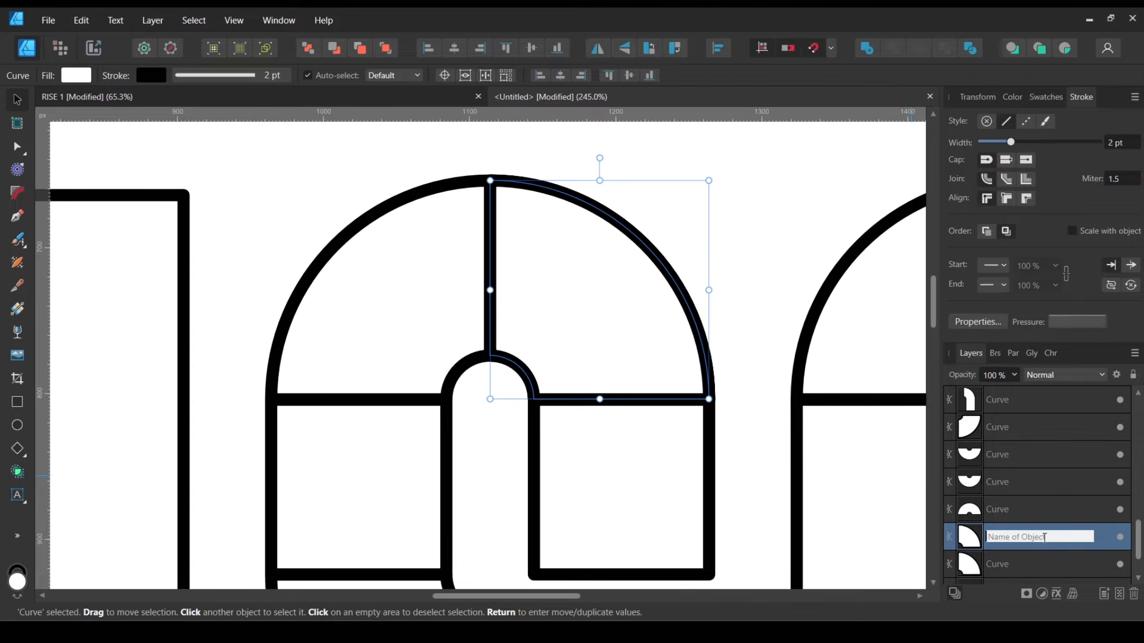
left_click(642, 327)
left_click(641, 323)
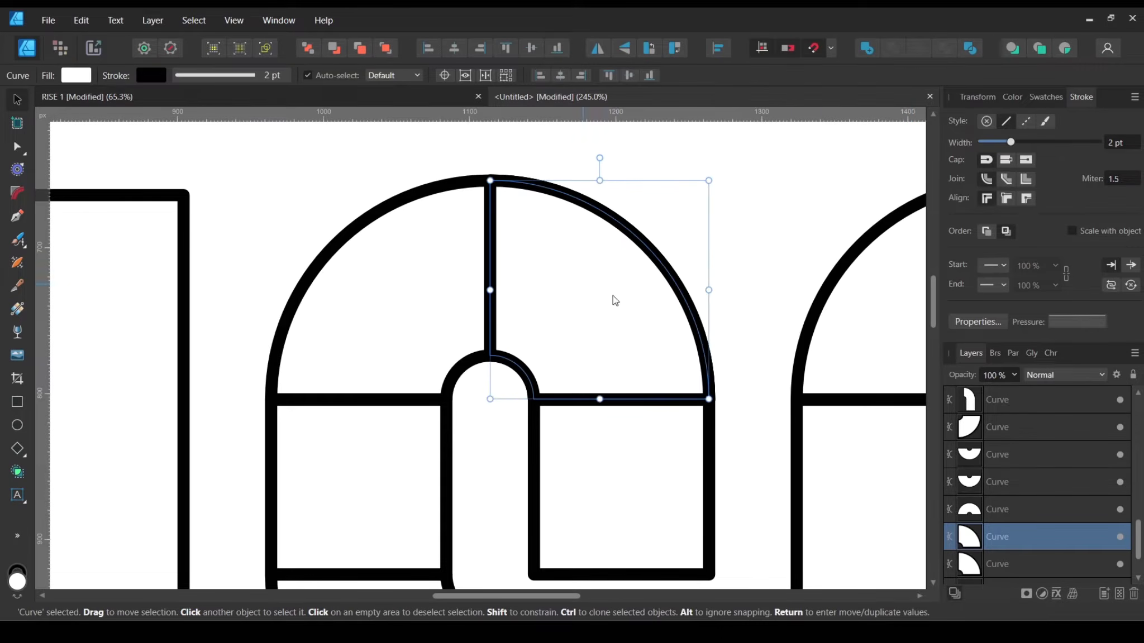
left_click(421, 274, "shift")
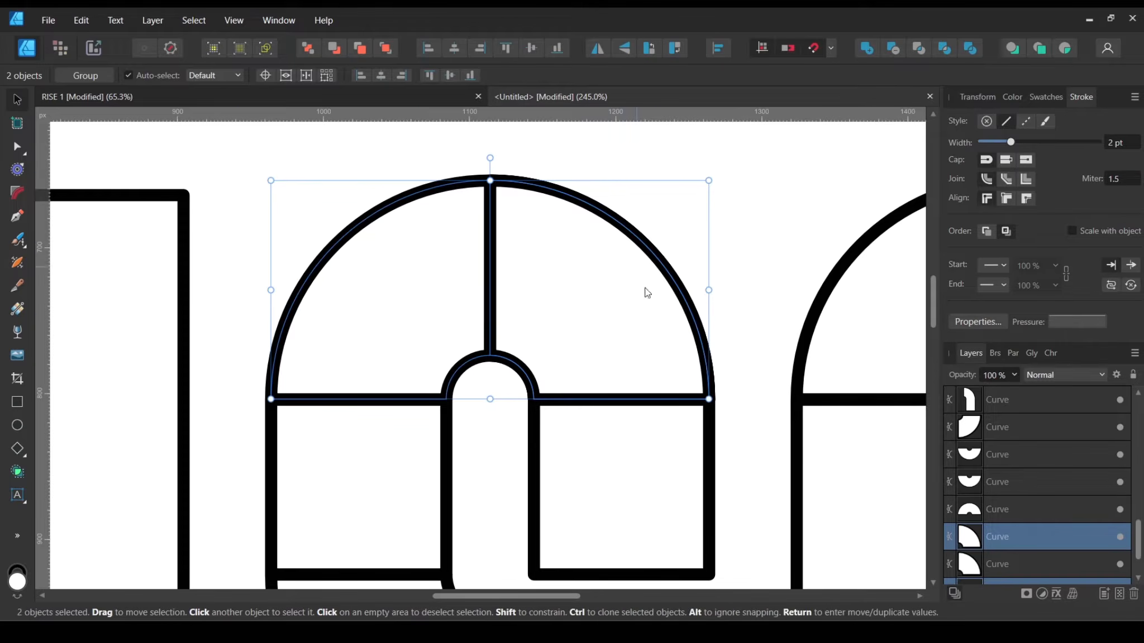
left_click(894, 52)
Step: Move the two halves of the S's top arch apart to test the split, and undo both moves
left_click_drag(401, 324, 425, 293)
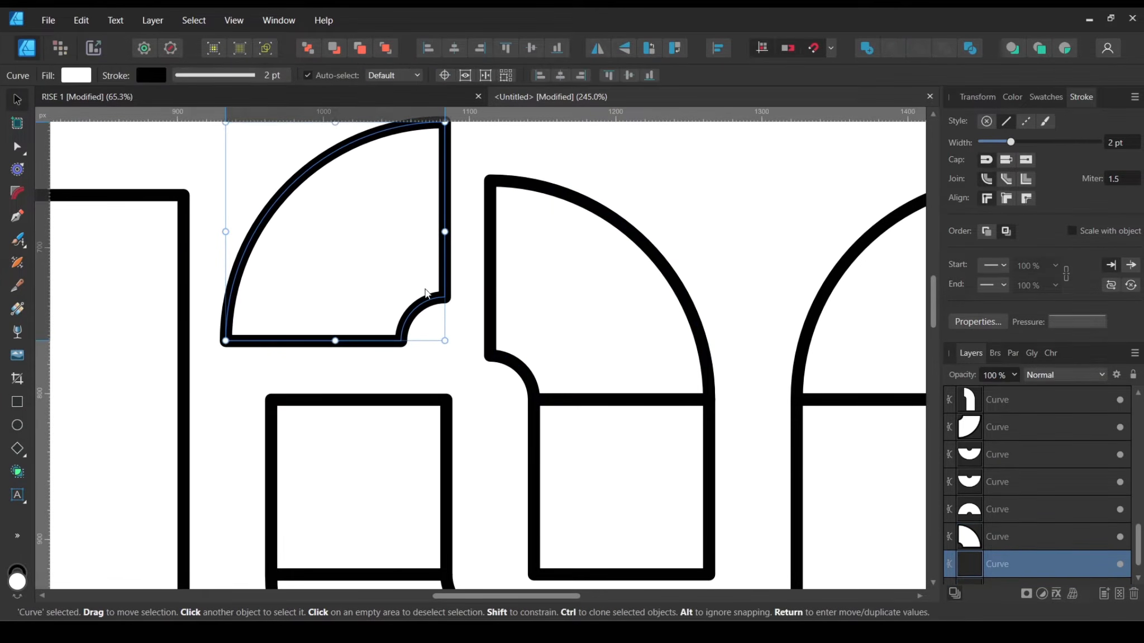
left_click_drag(533, 301, 626, 243)
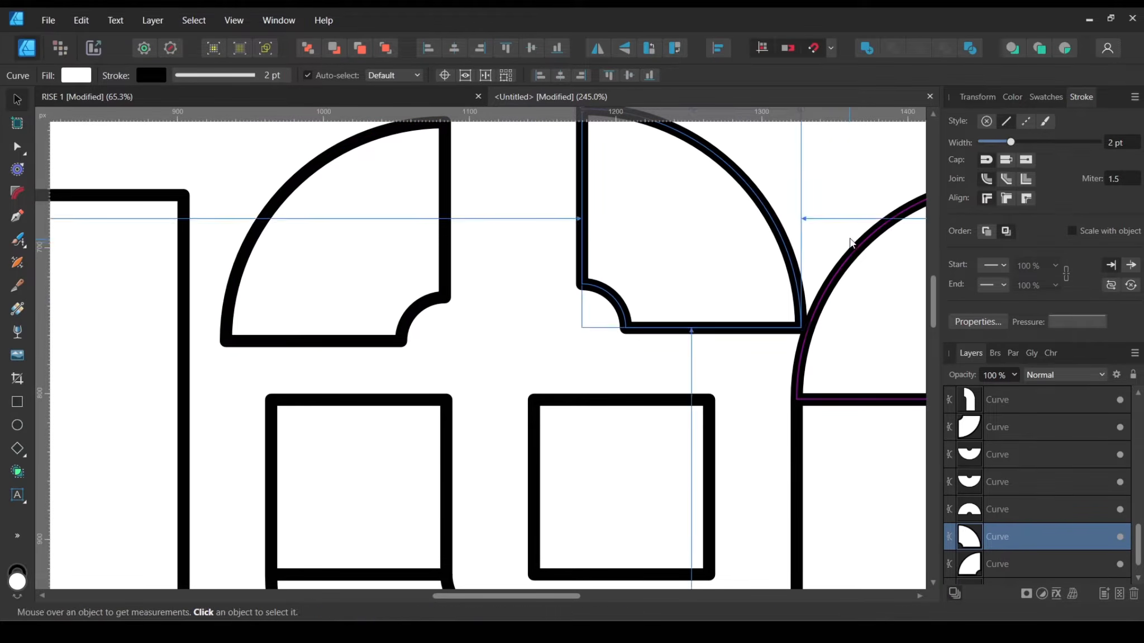
key("ctrl+z")
key("ctrl+z")
key("ctrl+z")
key("ctrl+z")
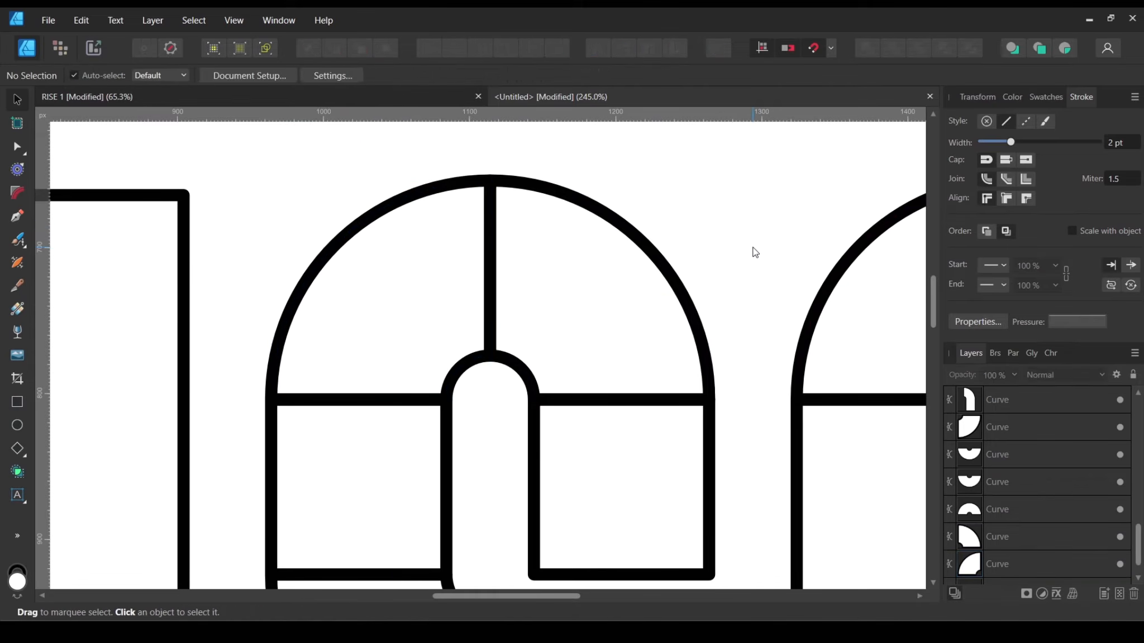
Step: Try to merge the right half of the S's top arch with the square below it using Add, and undo the merge
scroll(768, 261, "down", 3)
left_click_drag(702, 362, 651, 337)
scroll(670, 297, "up", 2)
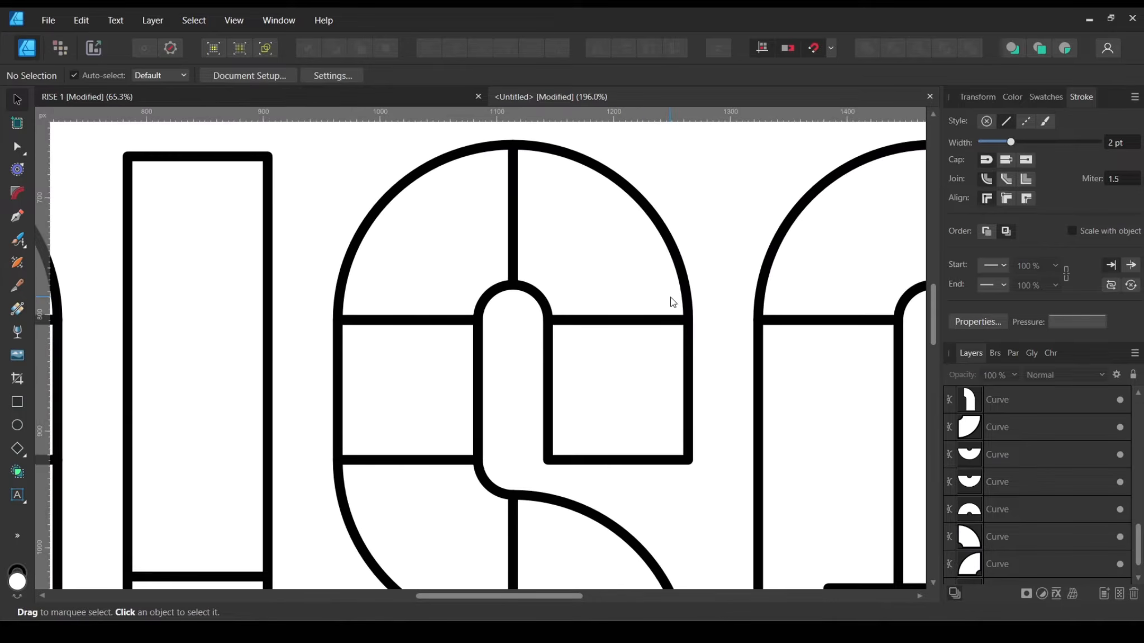
left_click(608, 233)
left_click(640, 365, "shift")
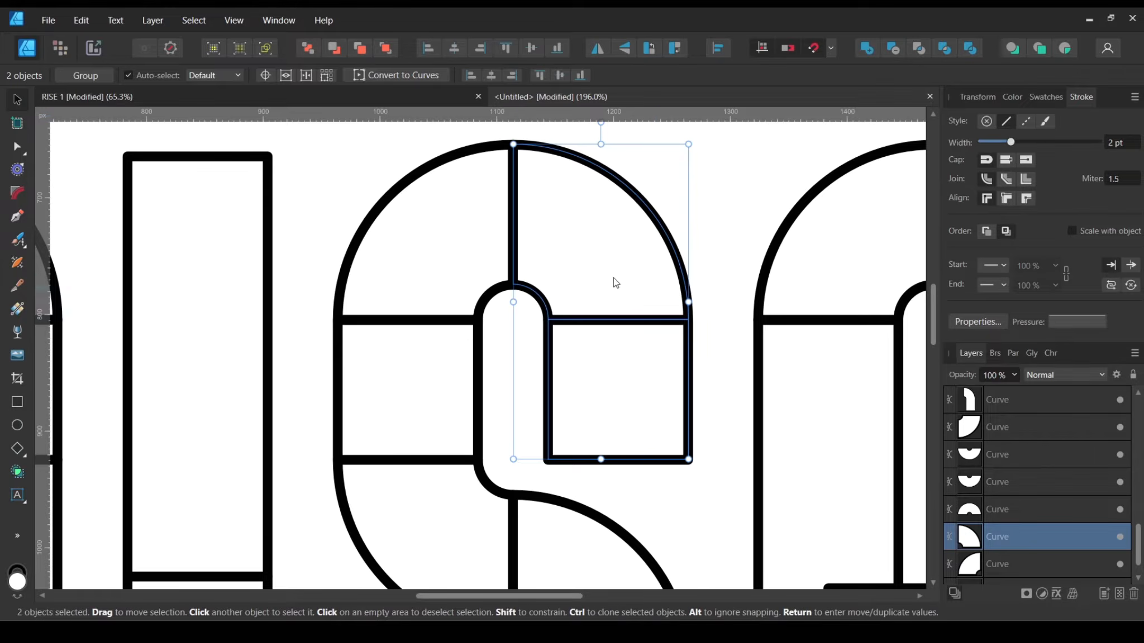
left_click(867, 48)
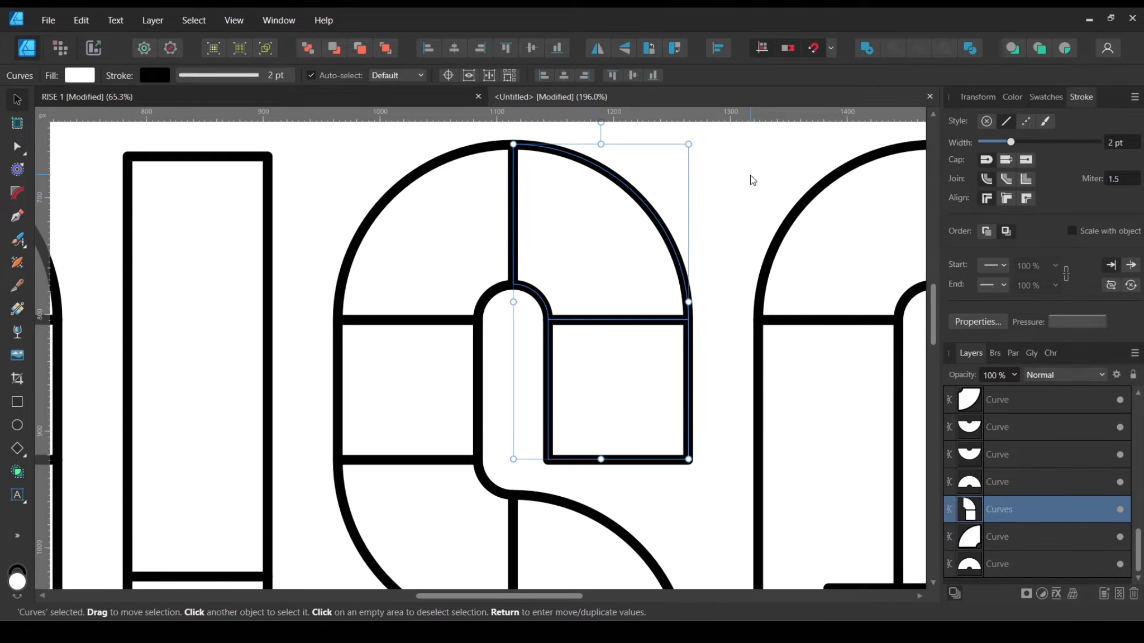
left_click(747, 181)
left_click(677, 277)
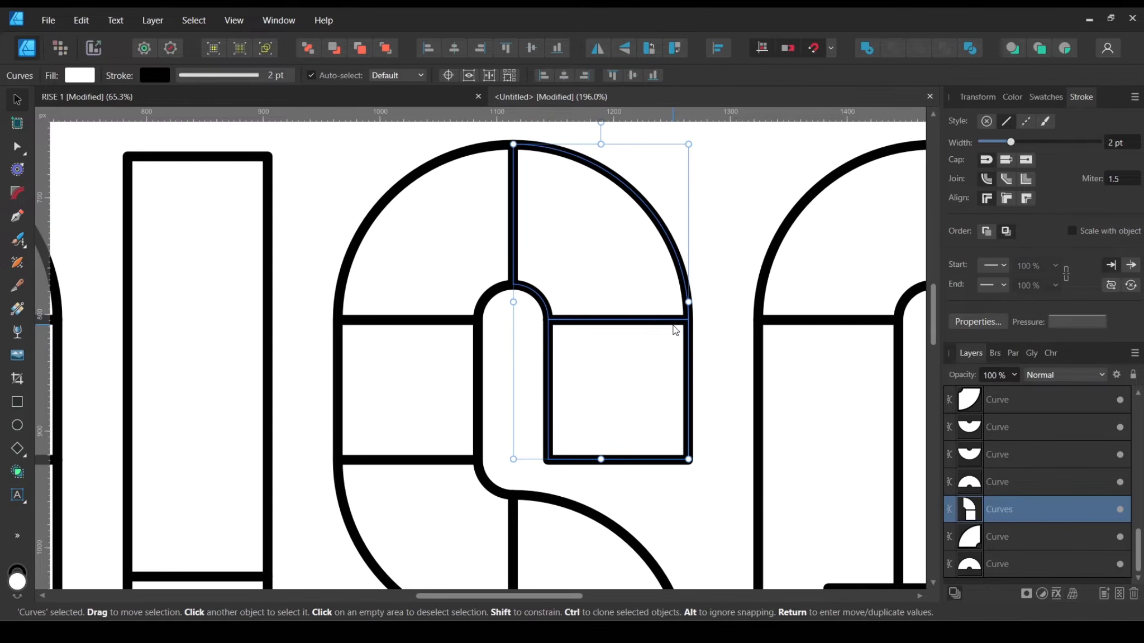
key("alt")
key("ctrl+z")
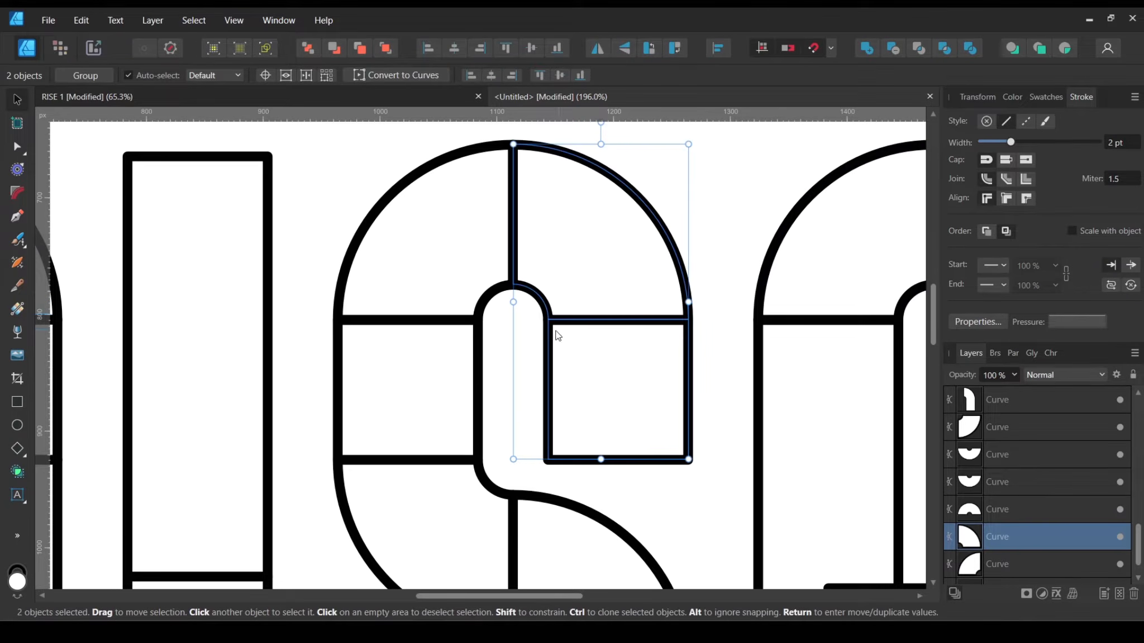
Step: Examine the seams between the halves of the S's top arch and the square beneath its right half for gaps
scroll(556, 335, "up", 12)
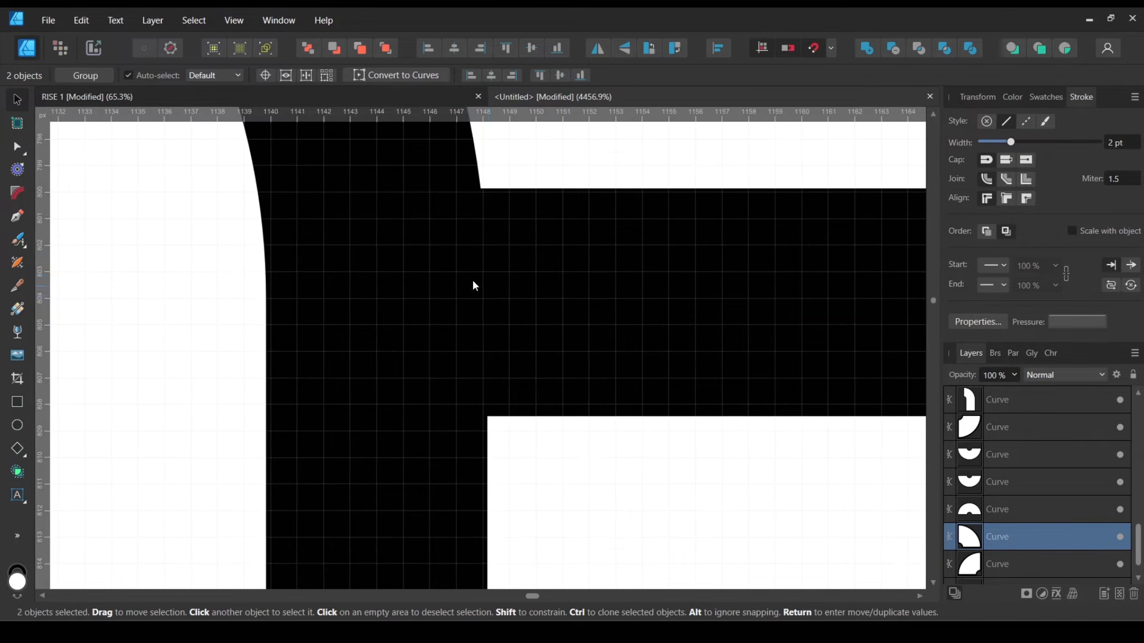
scroll(391, 301, "up", 3)
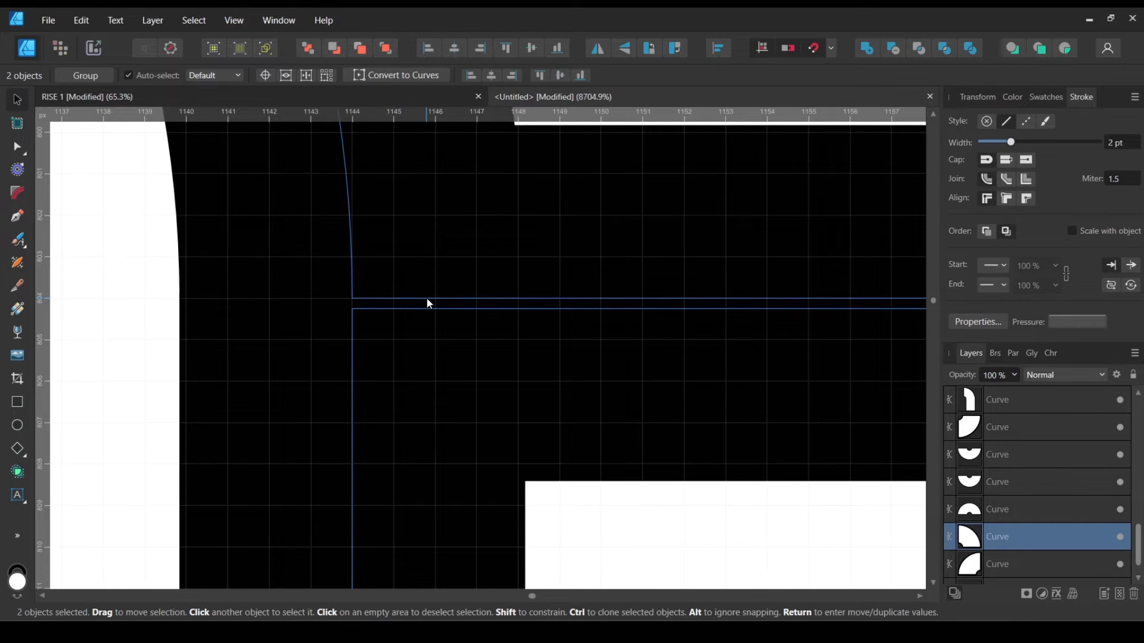
scroll(391, 305, "down", 5)
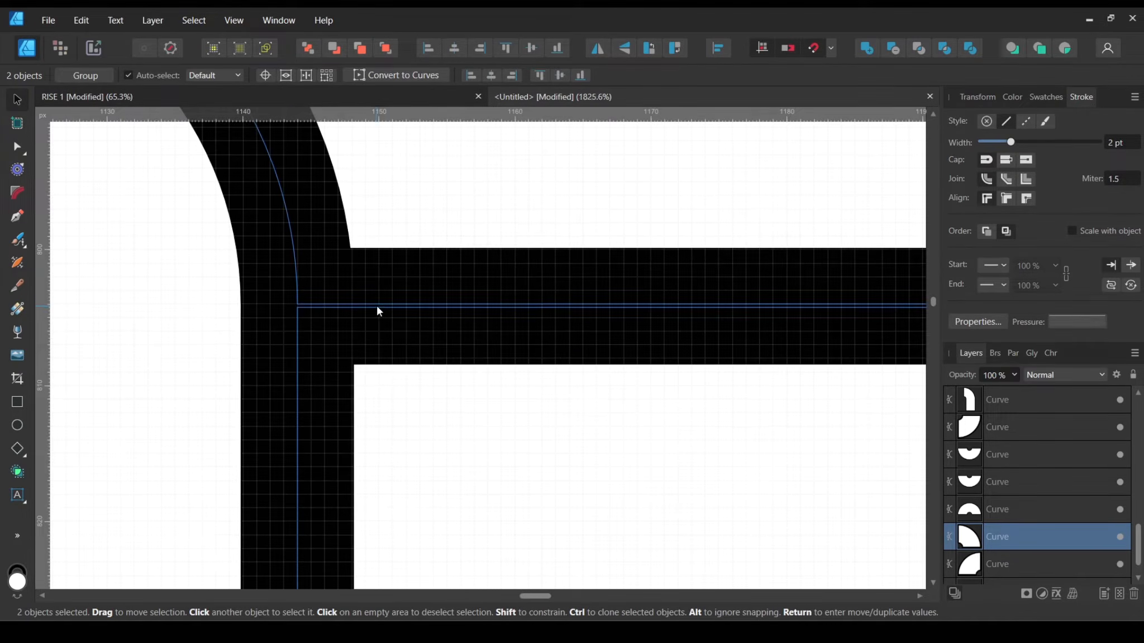
scroll(377, 311, "down", 3)
left_click(213, 195, "shift")
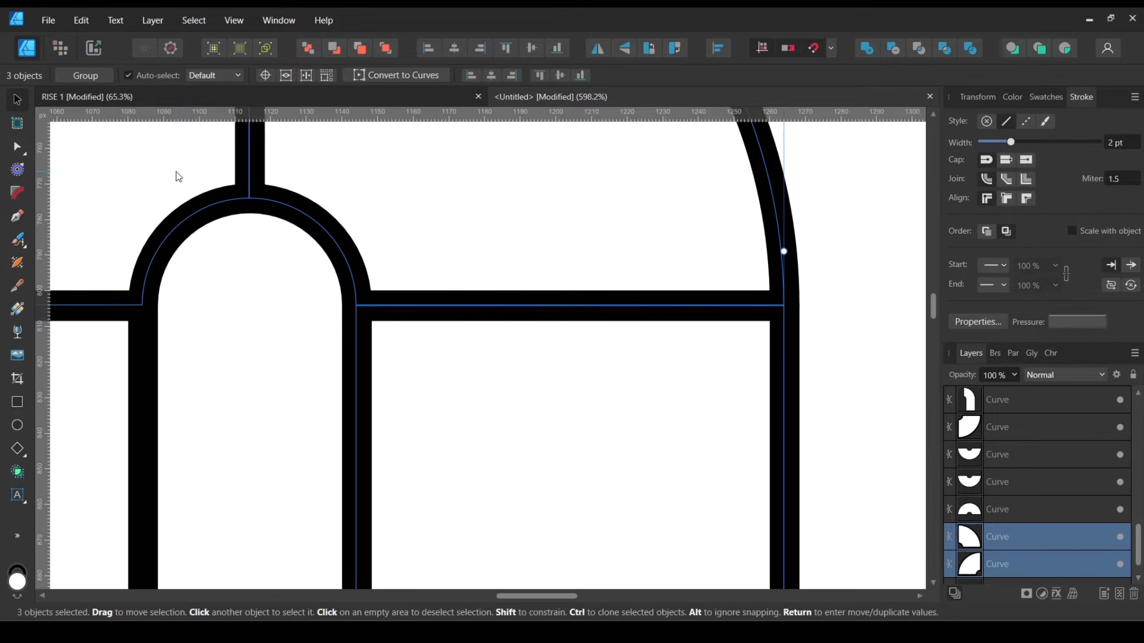
scroll(176, 172, "up", 4)
scroll(506, 243, "down", 3)
scroll(537, 288, "up", 7)
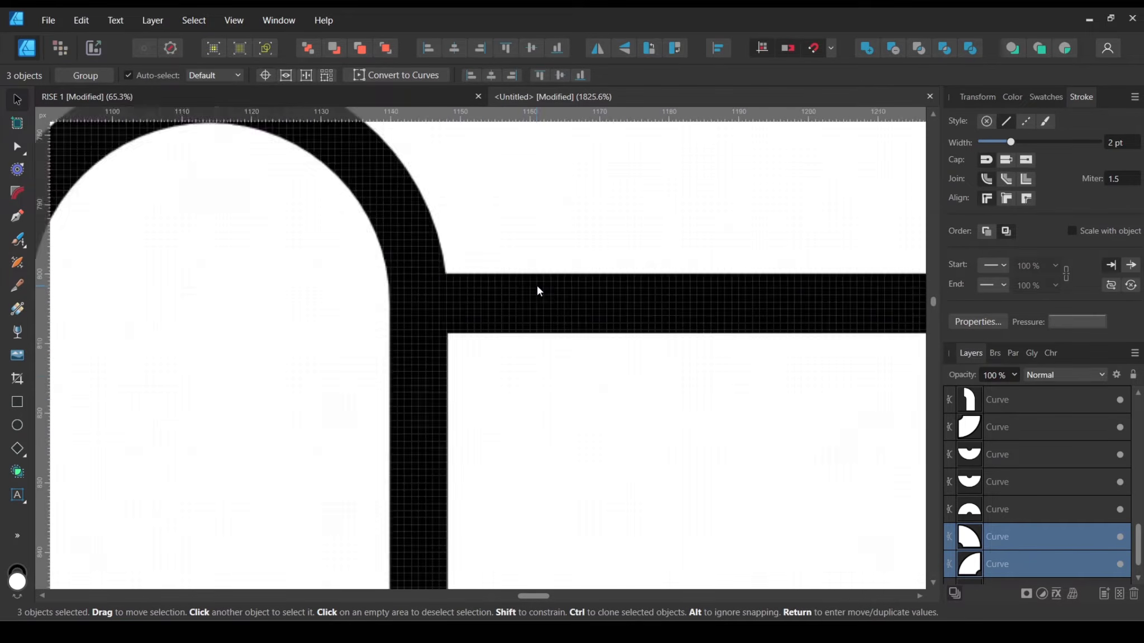
scroll(368, 342, "down", 3)
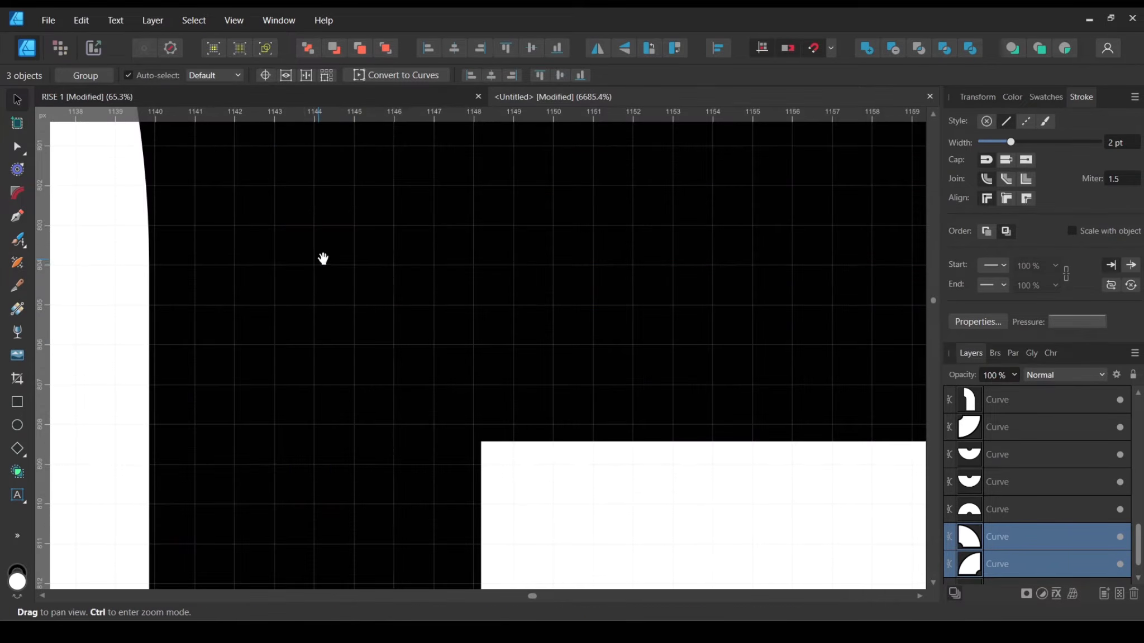
scroll(638, 510, "down", 3)
scroll(485, 347, "up", 8)
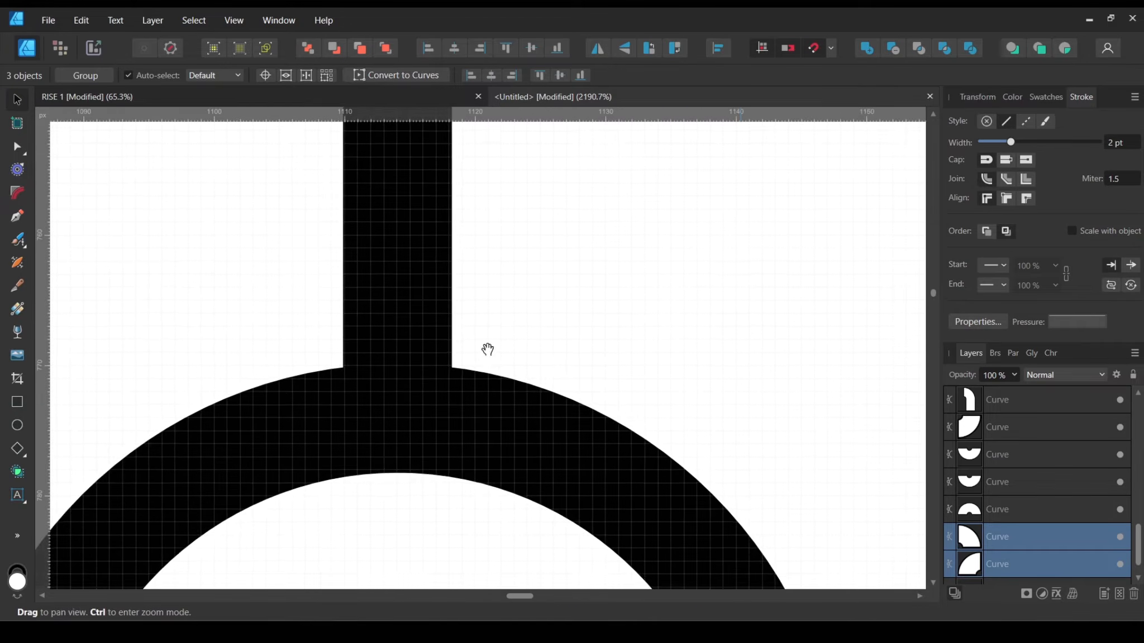
scroll(384, 332, "down", 9)
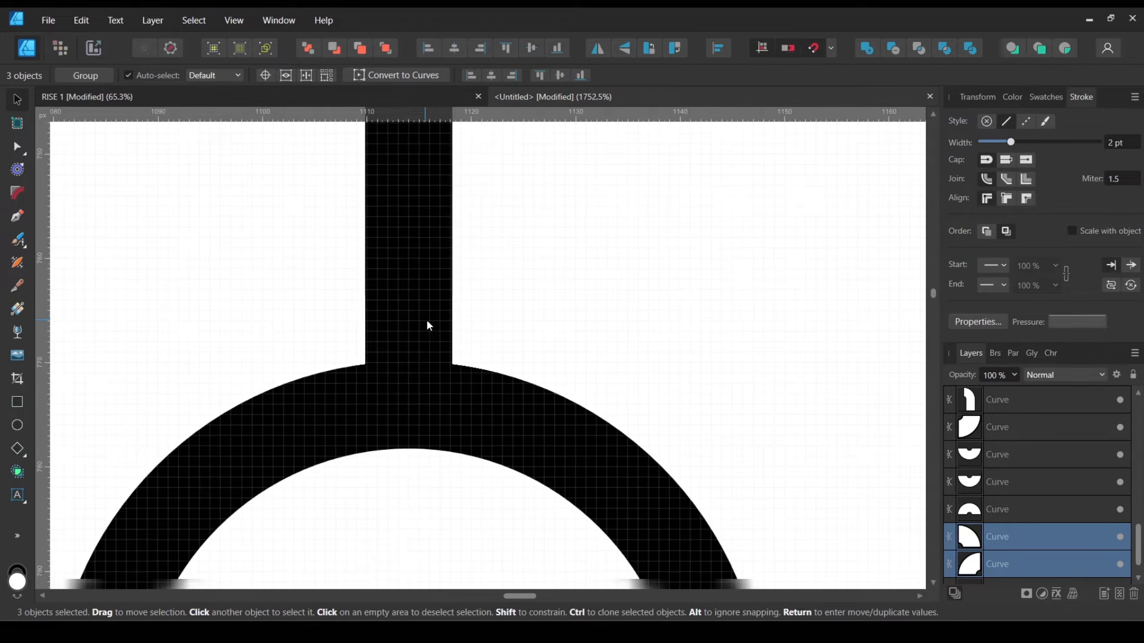
left_click_drag(635, 439, 505, 298)
scroll(491, 302, "down", 2)
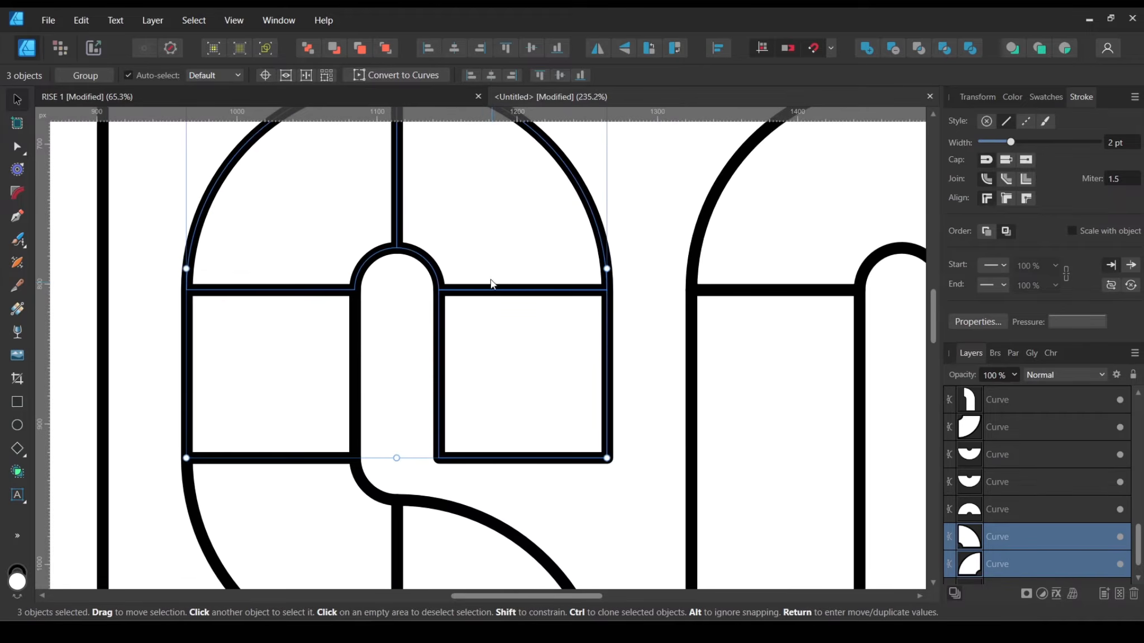
scroll(481, 284, "up", 7)
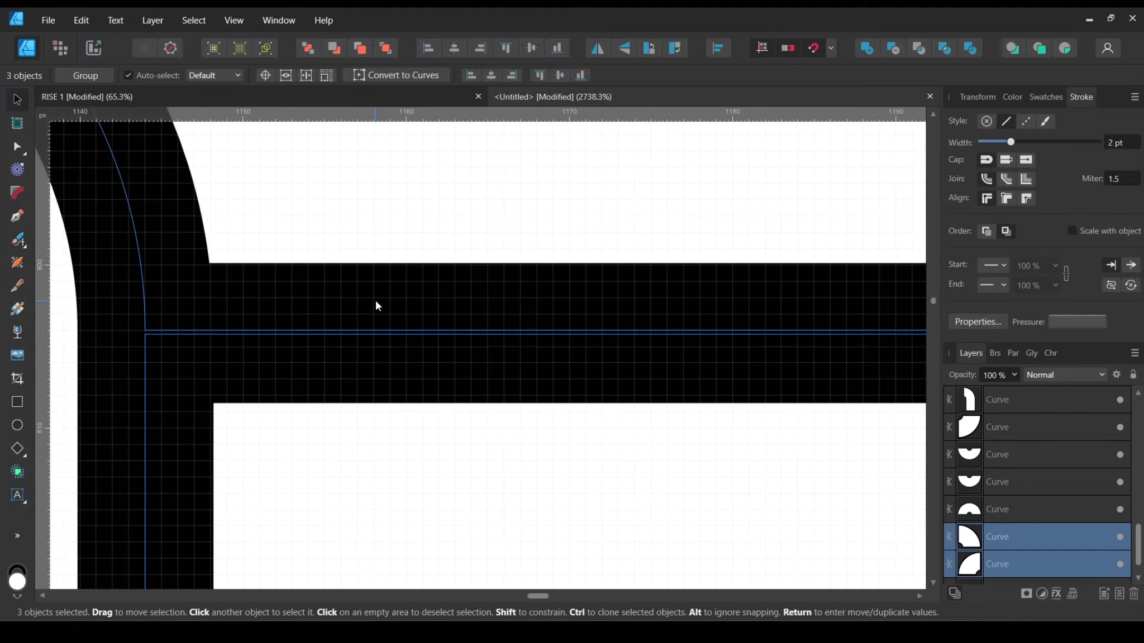
Step: Move the square under the right half of the S's top arch so its upper edge meets the arch's lower edge
left_click(355, 344)
left_click_drag(327, 362, 534, 363)
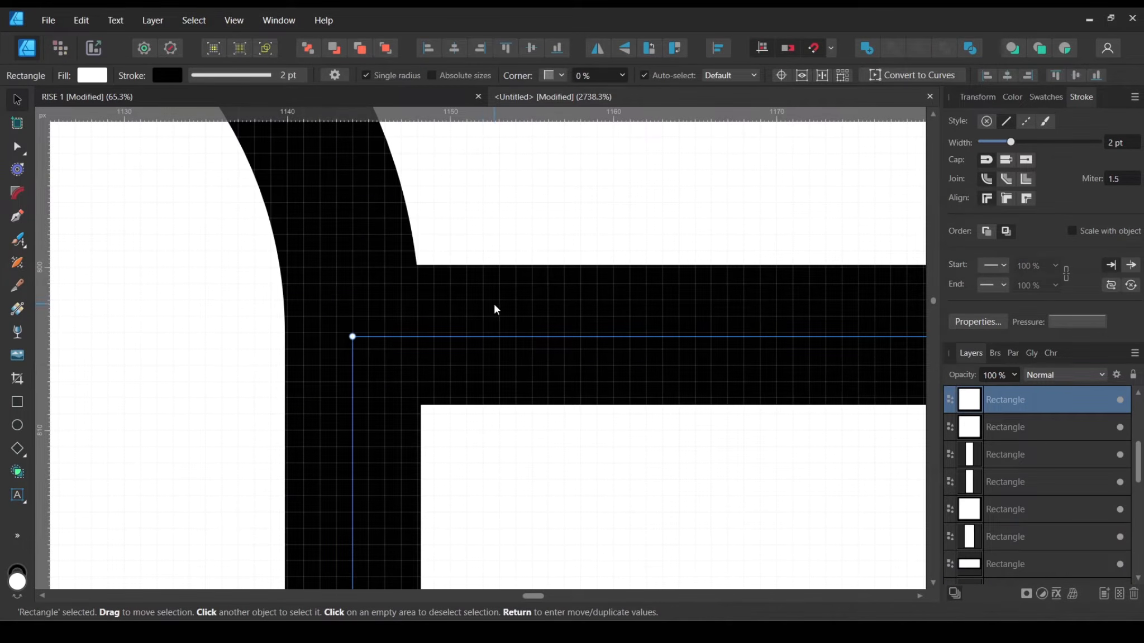
left_click(463, 215)
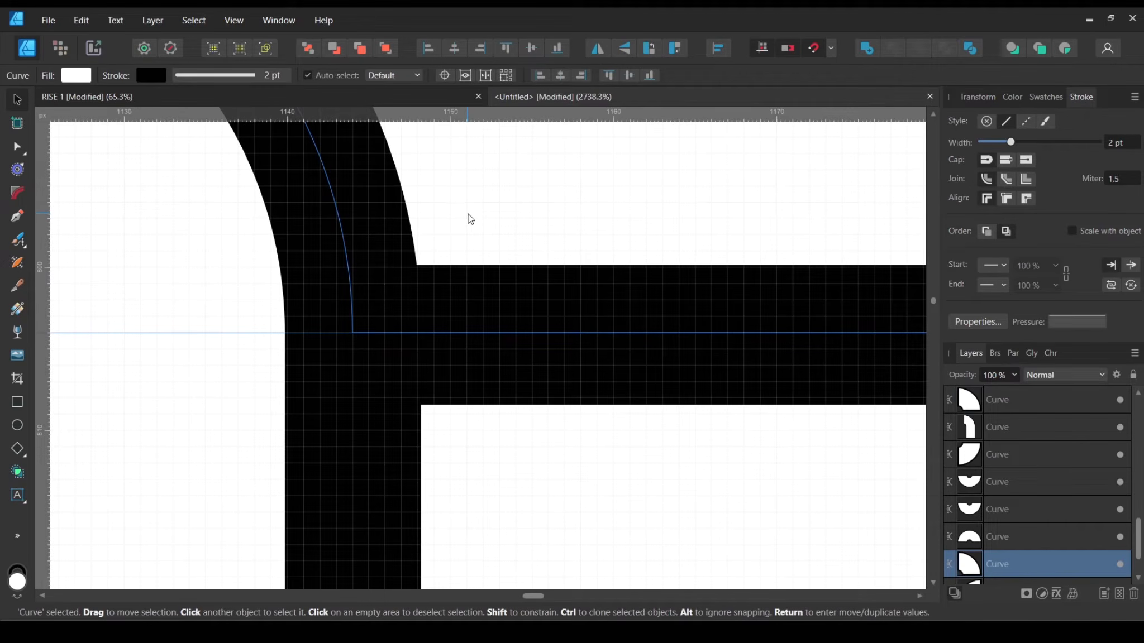
left_click(496, 395, "shift")
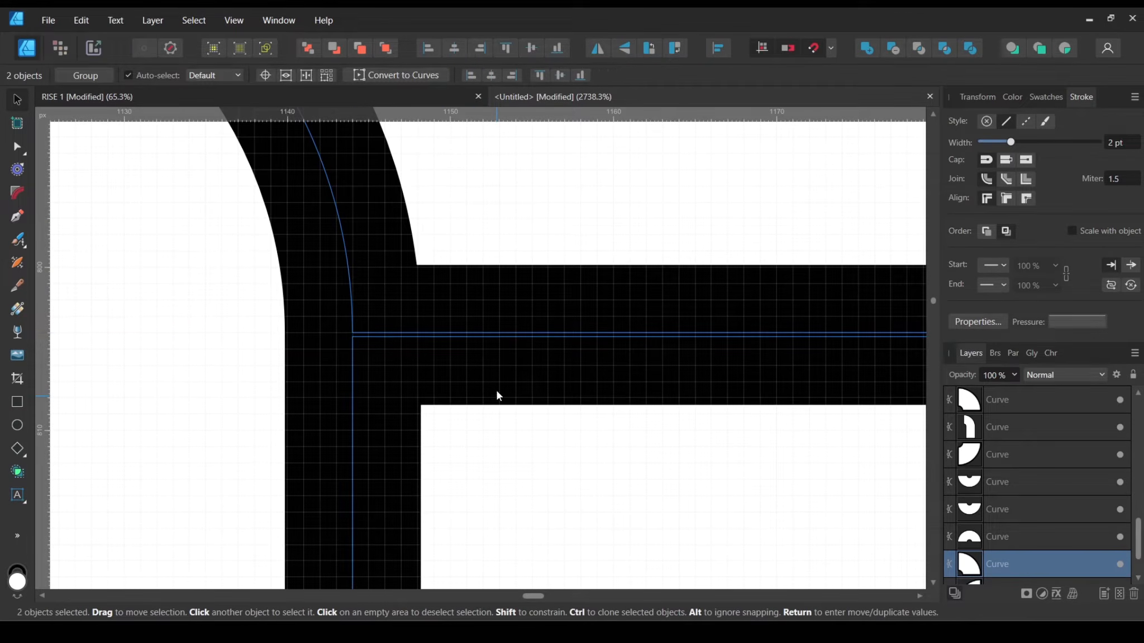
scroll(368, 351, "up", 2)
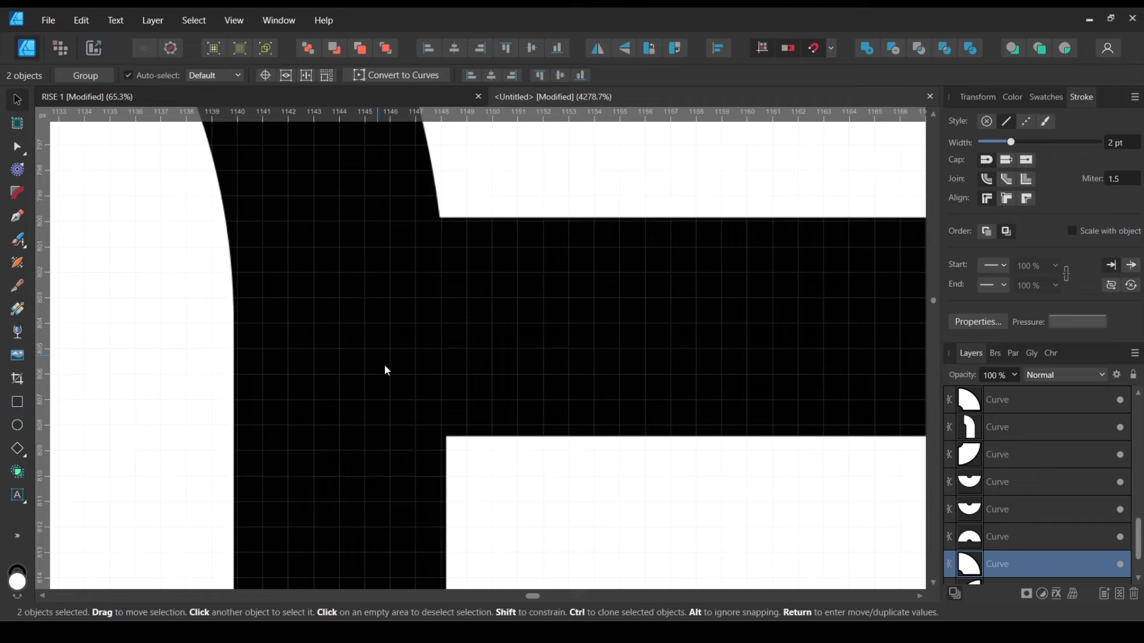
left_click(451, 386)
scroll(449, 414, "up", 1)
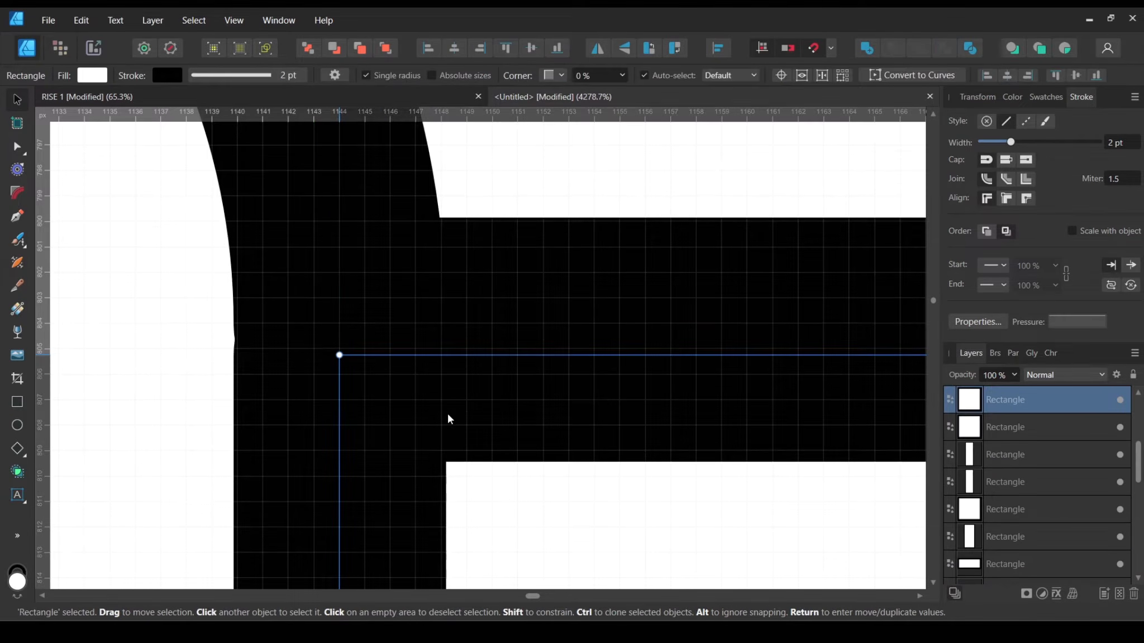
left_click_drag(446, 391, 408, 398)
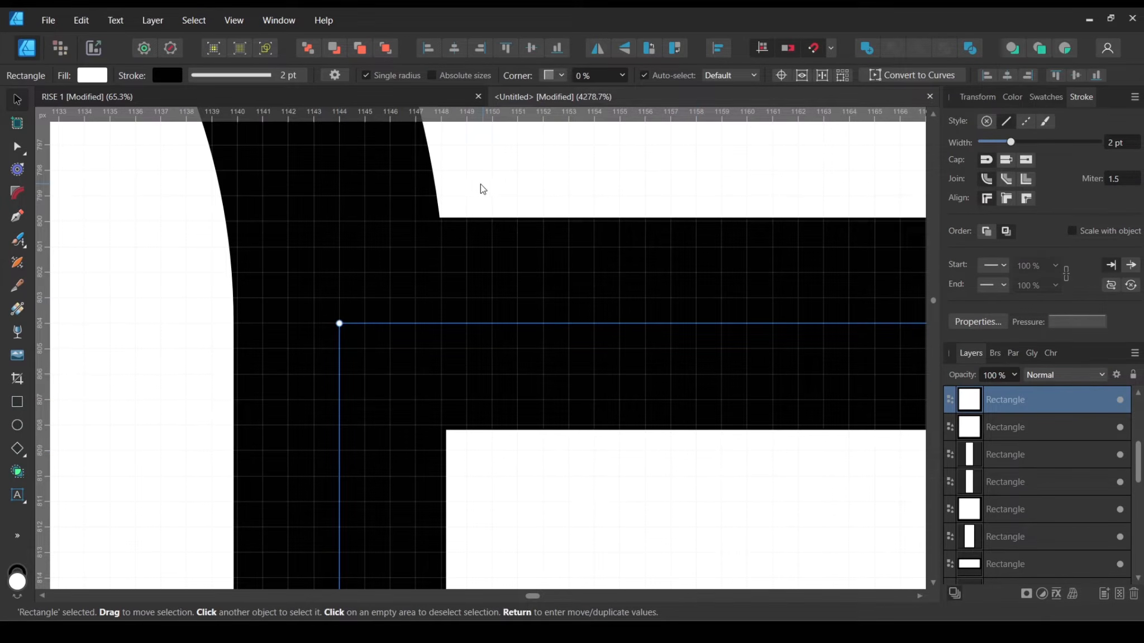
Step: Merge the right half of the S's top arch with the square below it using Add
left_click(339, 323, "shift")
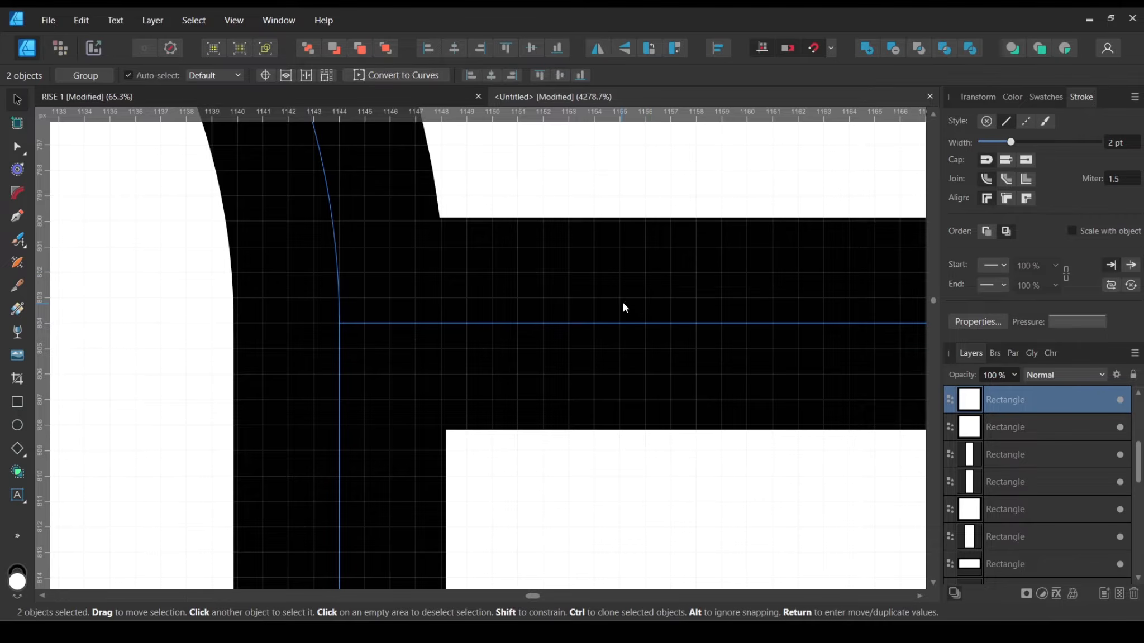
scroll(747, 230, "down", 15)
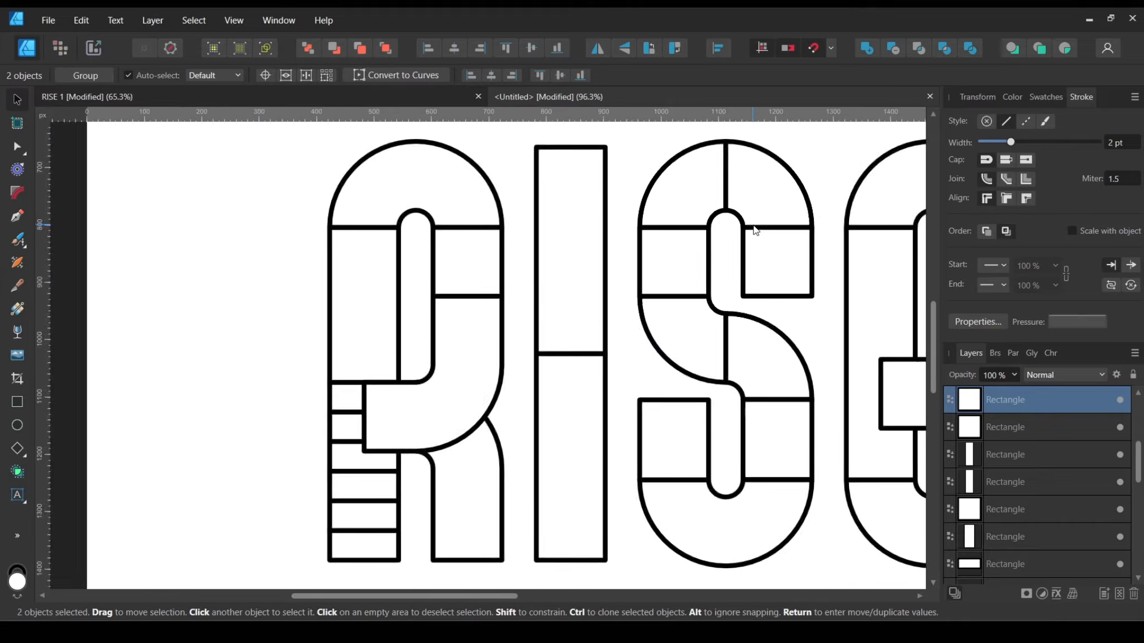
scroll(798, 207, "up", 1)
left_click_drag(798, 207, 699, 258)
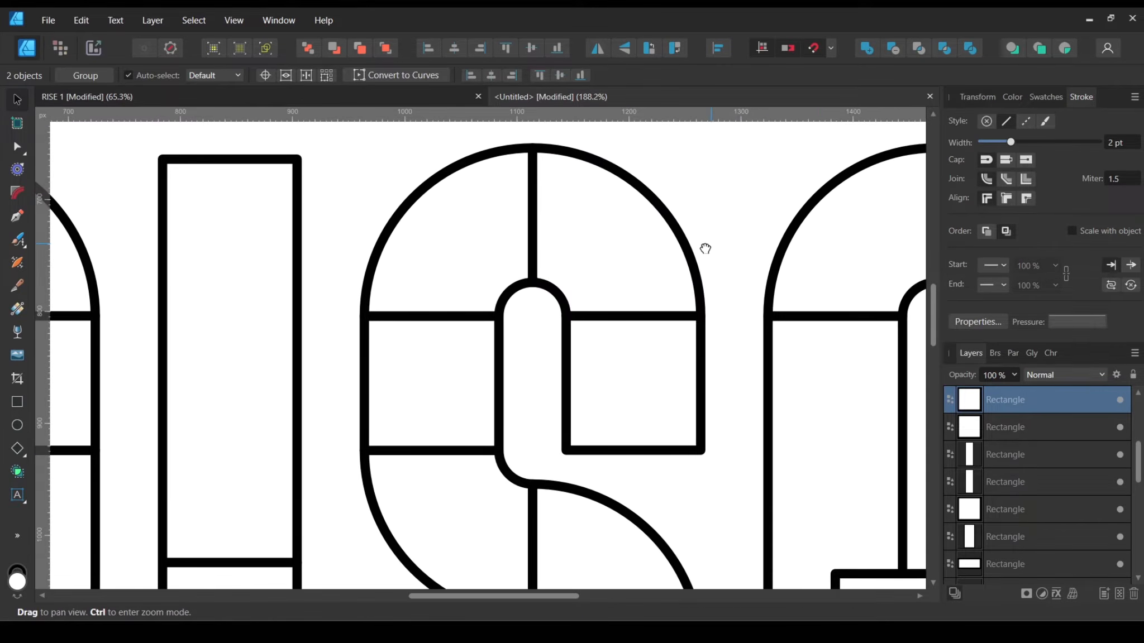
left_click(867, 48)
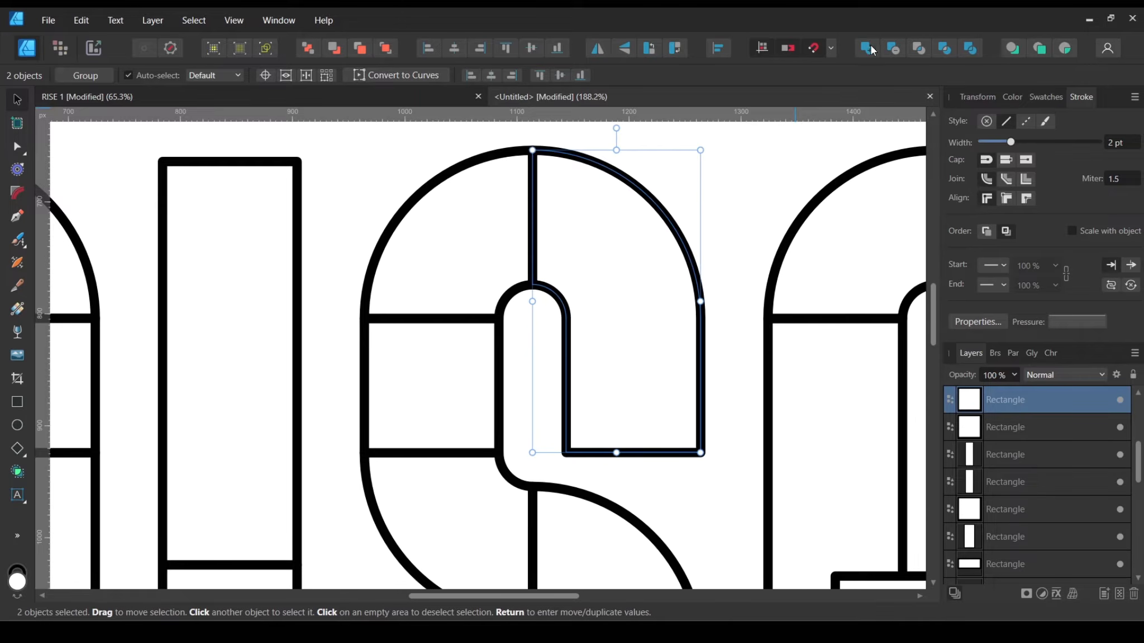
left_click(730, 218)
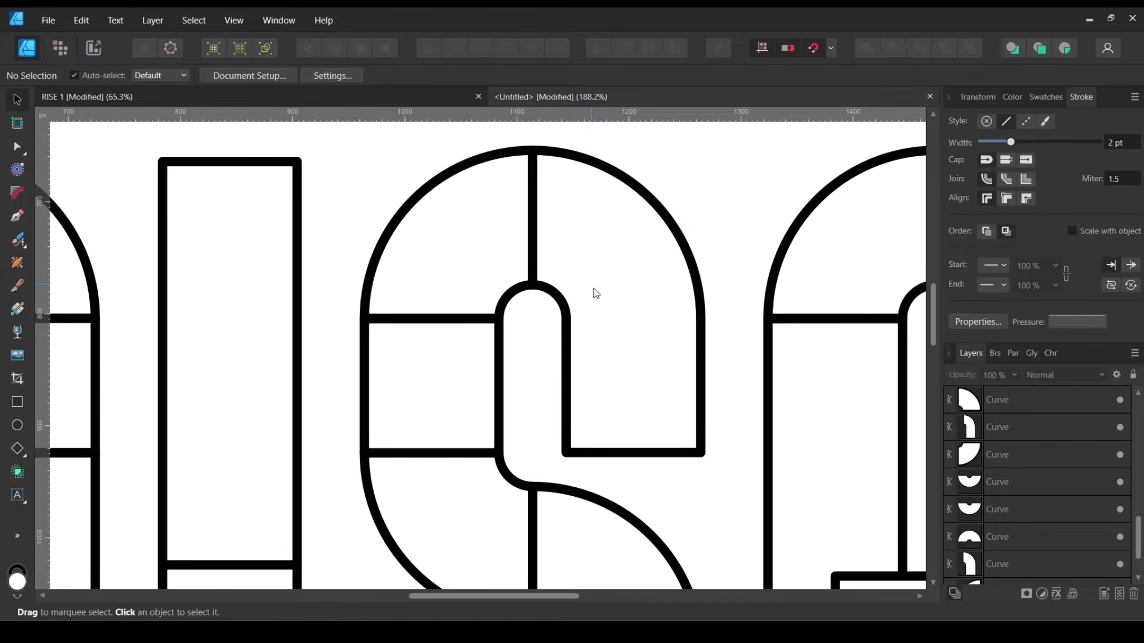
Step: Check the S in the RISE 1 design, and merge its left square with the curved piece below using Add
scroll(595, 294, "down", 4)
scroll(593, 318, "down", 3)
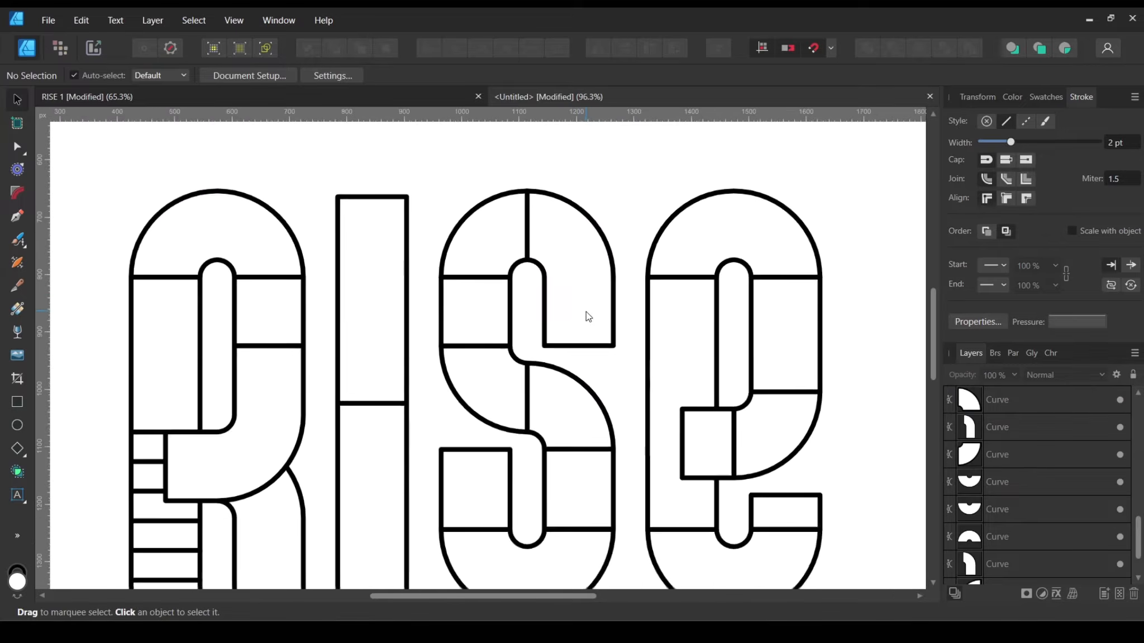
scroll(566, 286, "up", 2)
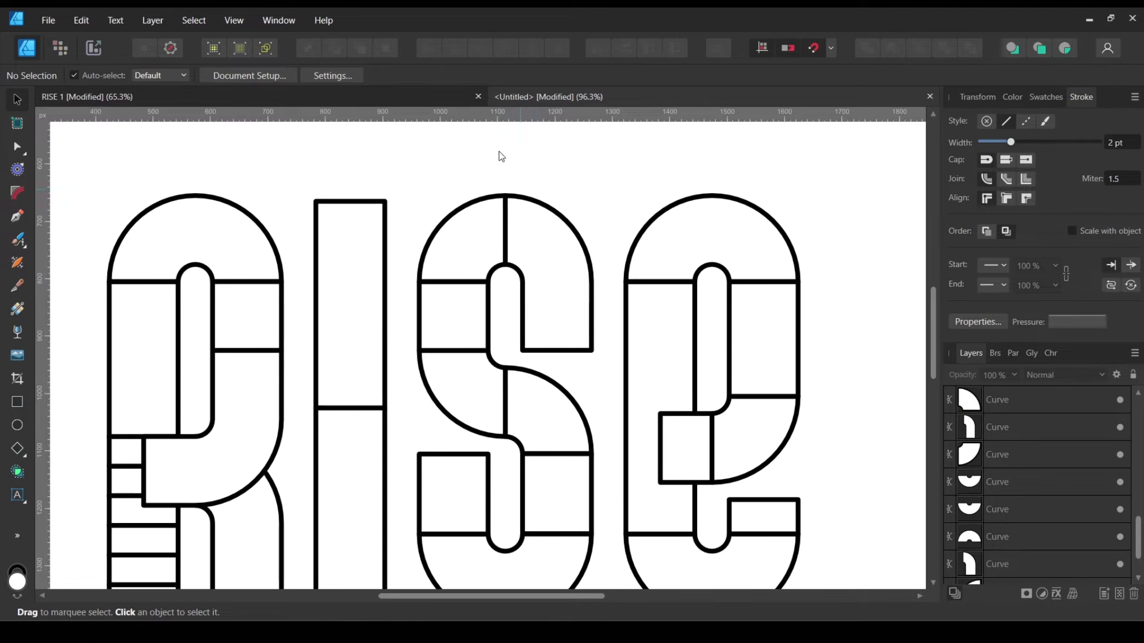
left_click(427, 92)
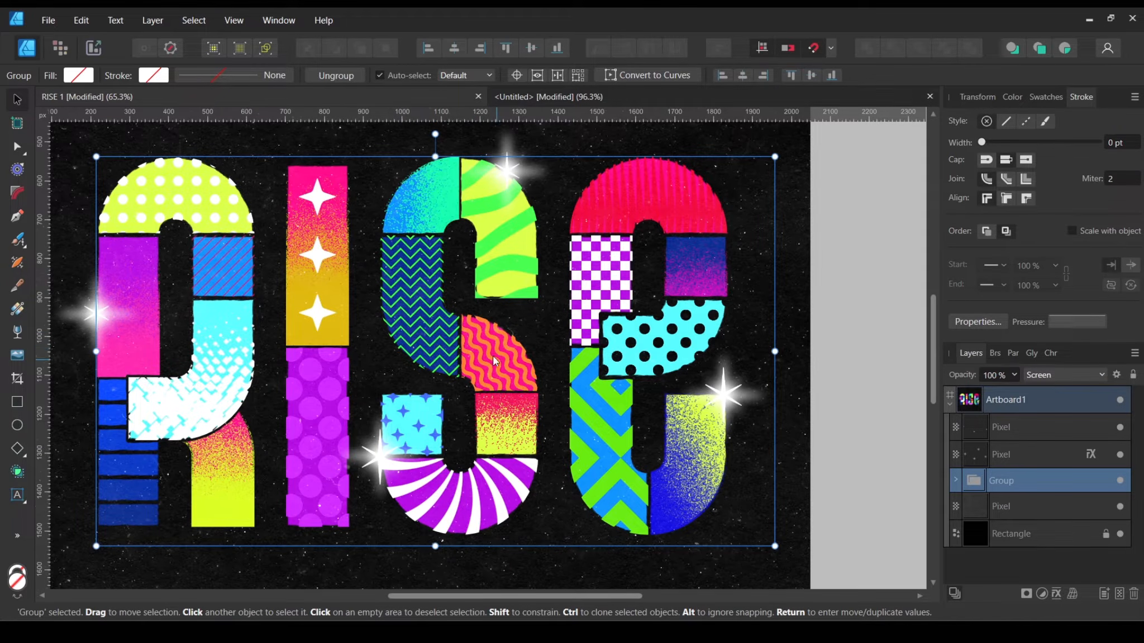
left_click(537, 97)
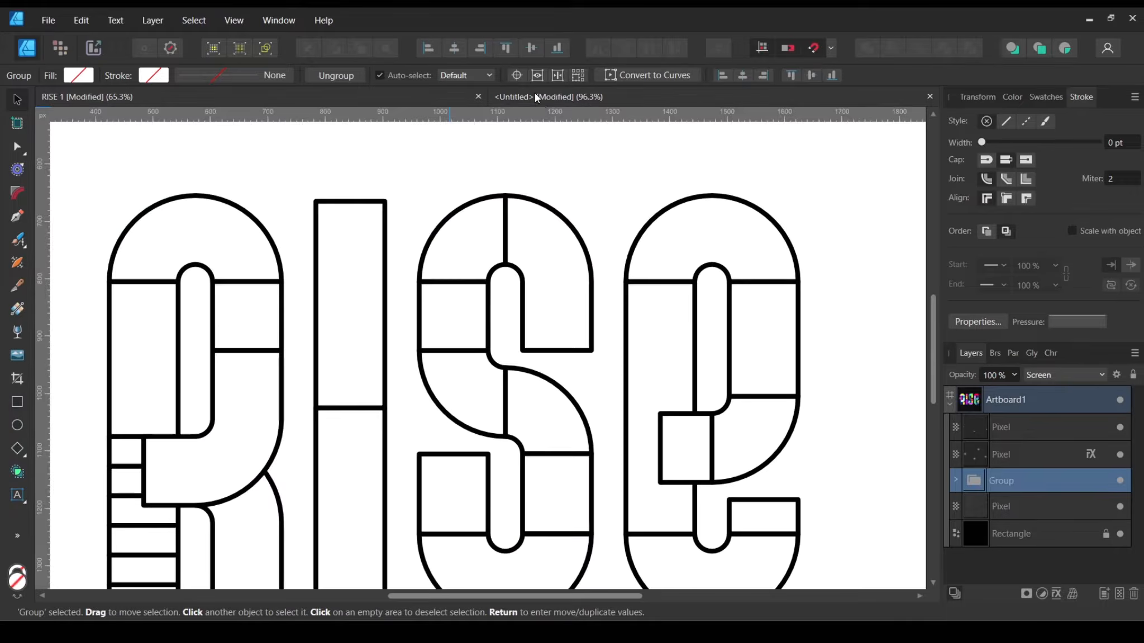
left_click(467, 332)
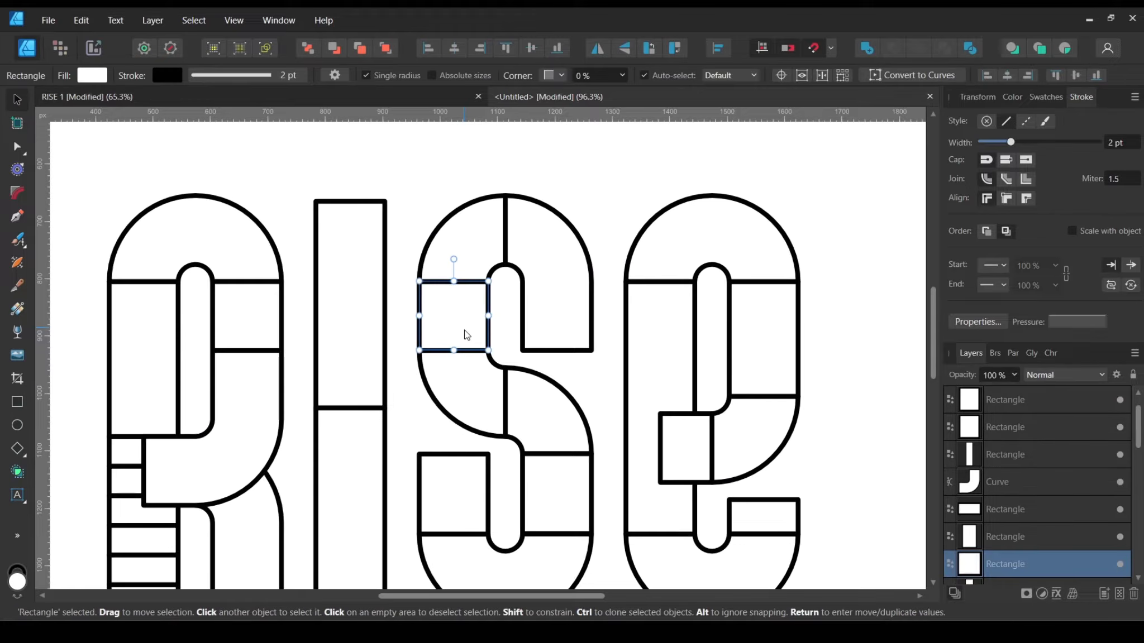
left_click(467, 389, "shift")
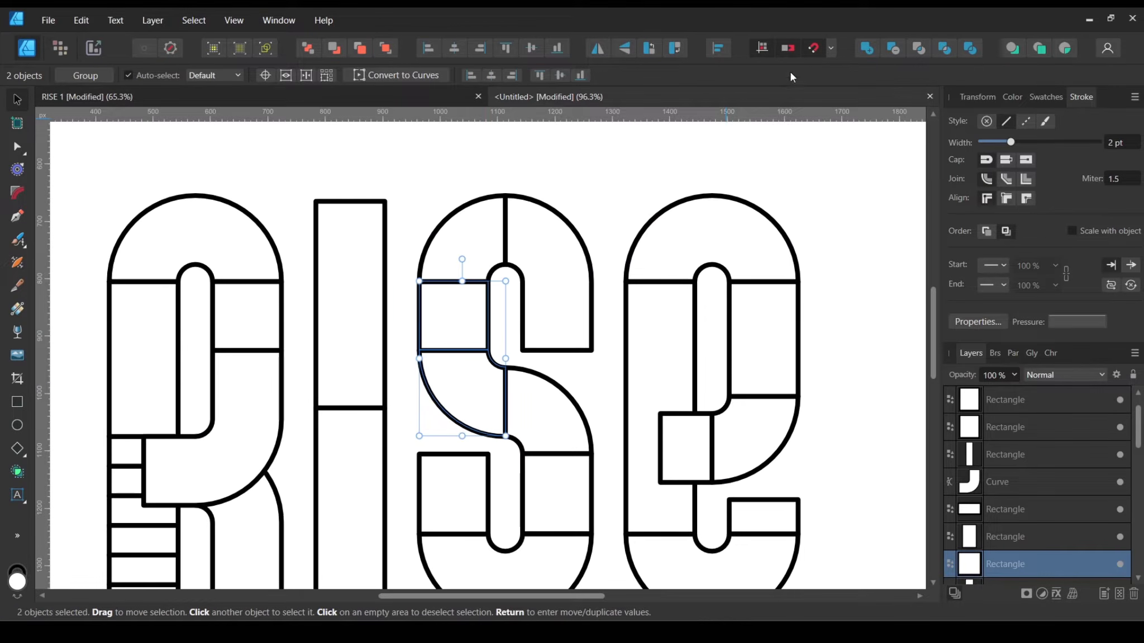
left_click(872, 48)
left_click(618, 155)
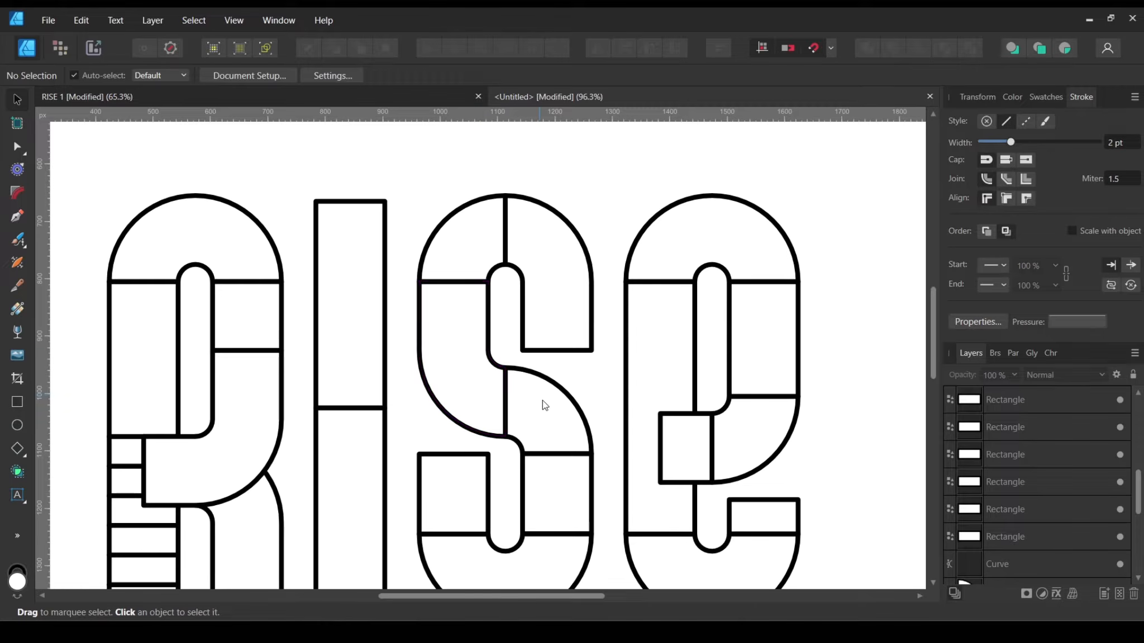
Step: Compare the lower pieces of the S with the finished S in the RISE 1 design
key("space")
left_click_drag(541, 518, 554, 342)
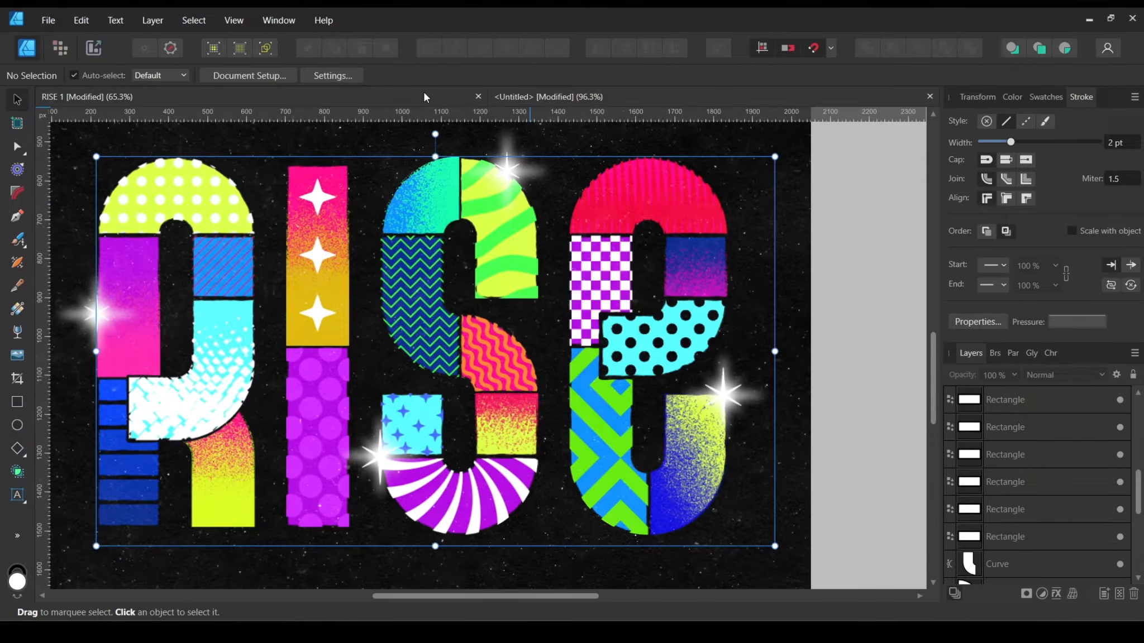
left_click(423, 92)
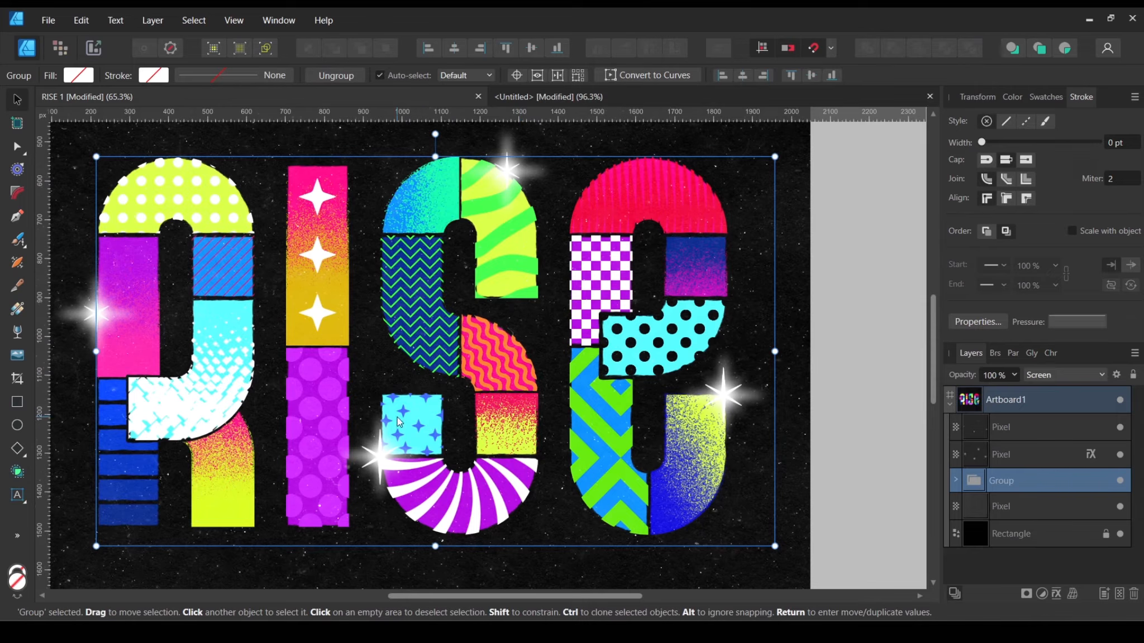
left_click(552, 95)
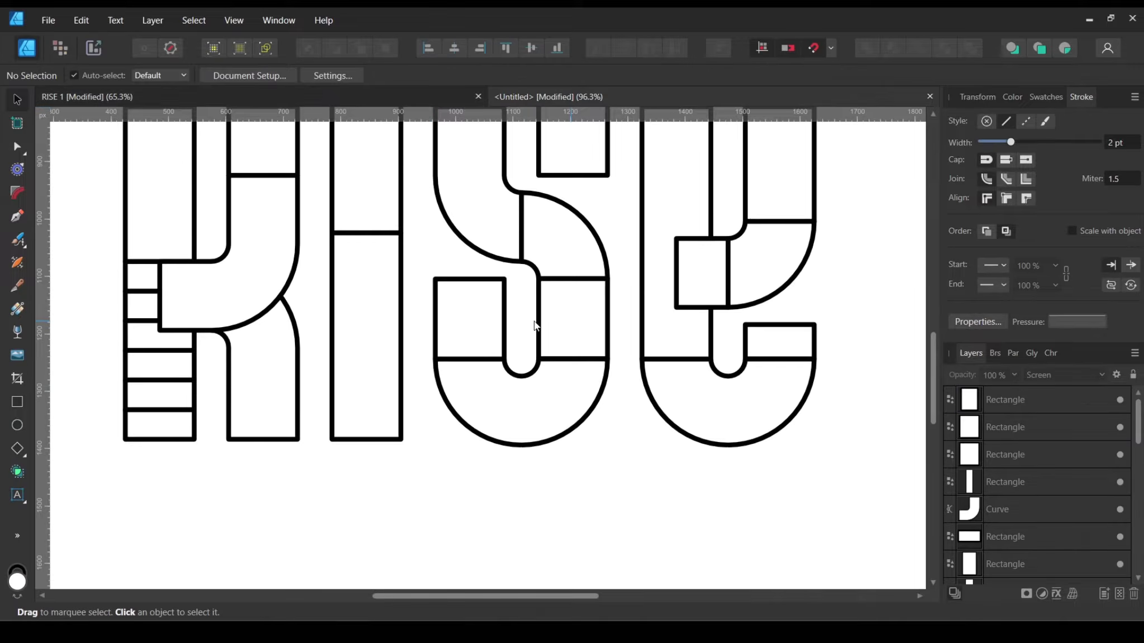
left_click(558, 342)
left_click(486, 331)
left_click(505, 404)
left_click(624, 475)
Step: Compare the E's sections with the RISE 1 design, and select the E's top arch in the untitled document
left_click_drag(695, 246, 550, 360)
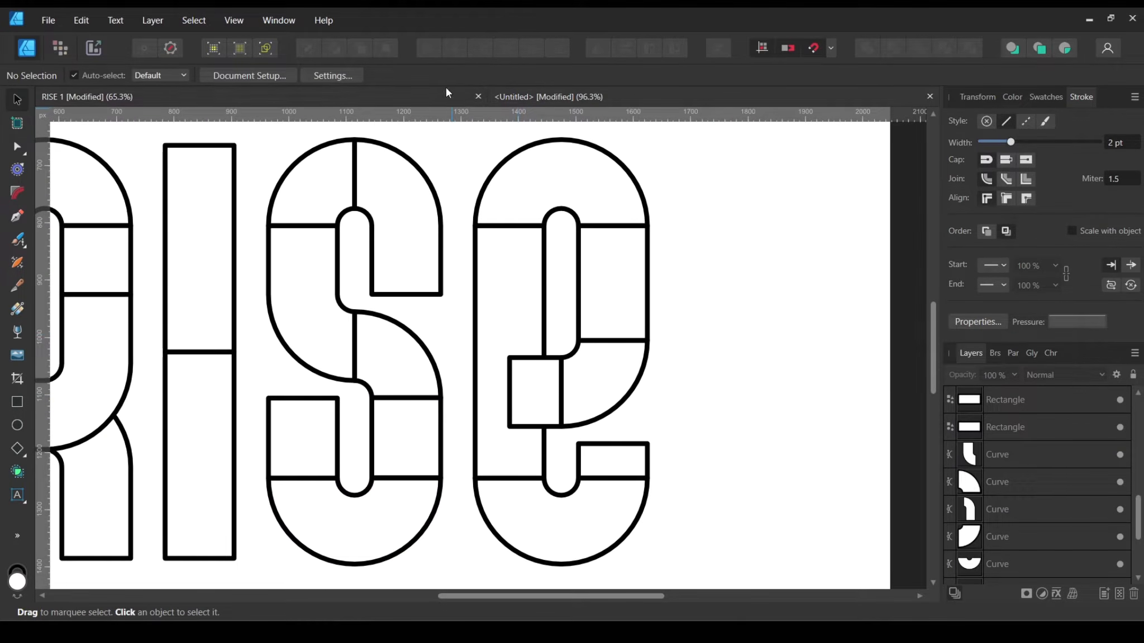
left_click(436, 99)
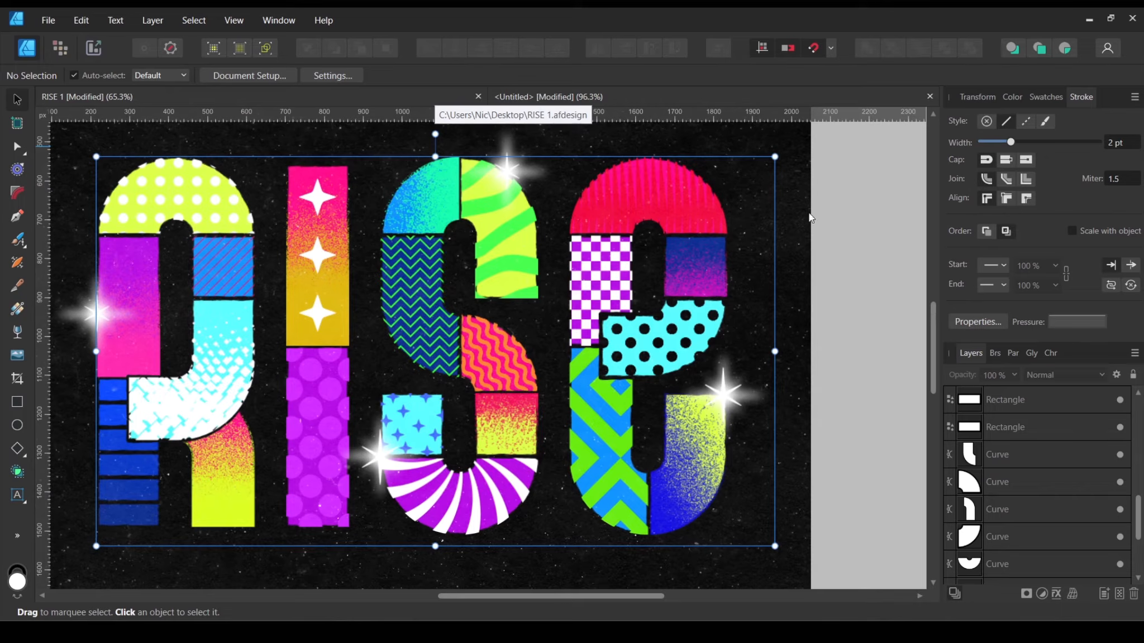
left_click(613, 213)
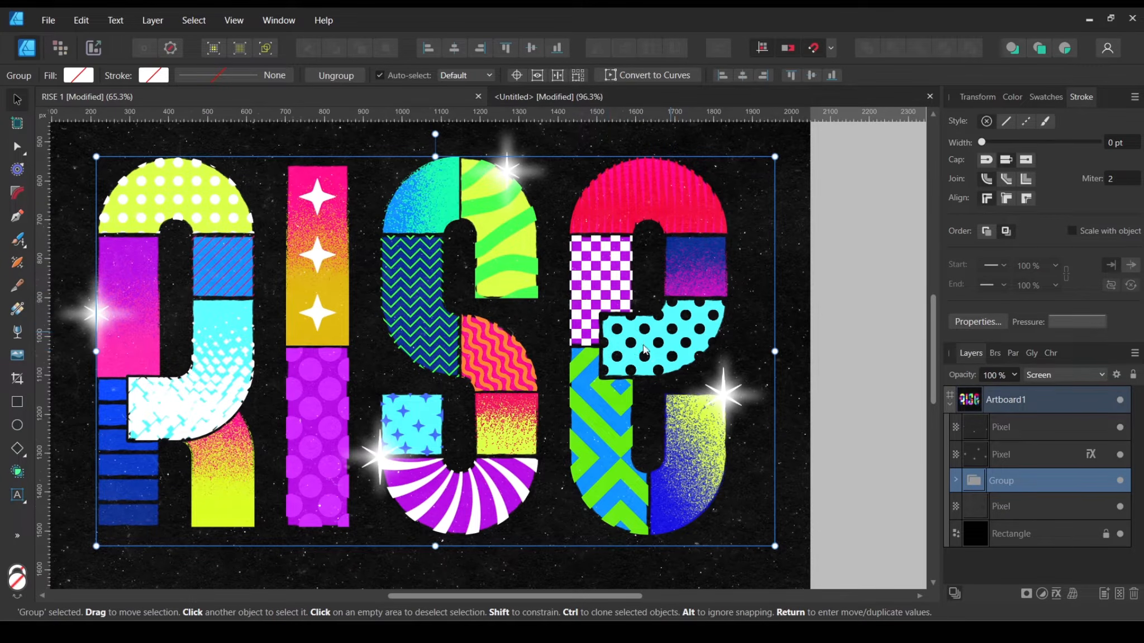
left_click(652, 94)
left_click(515, 174)
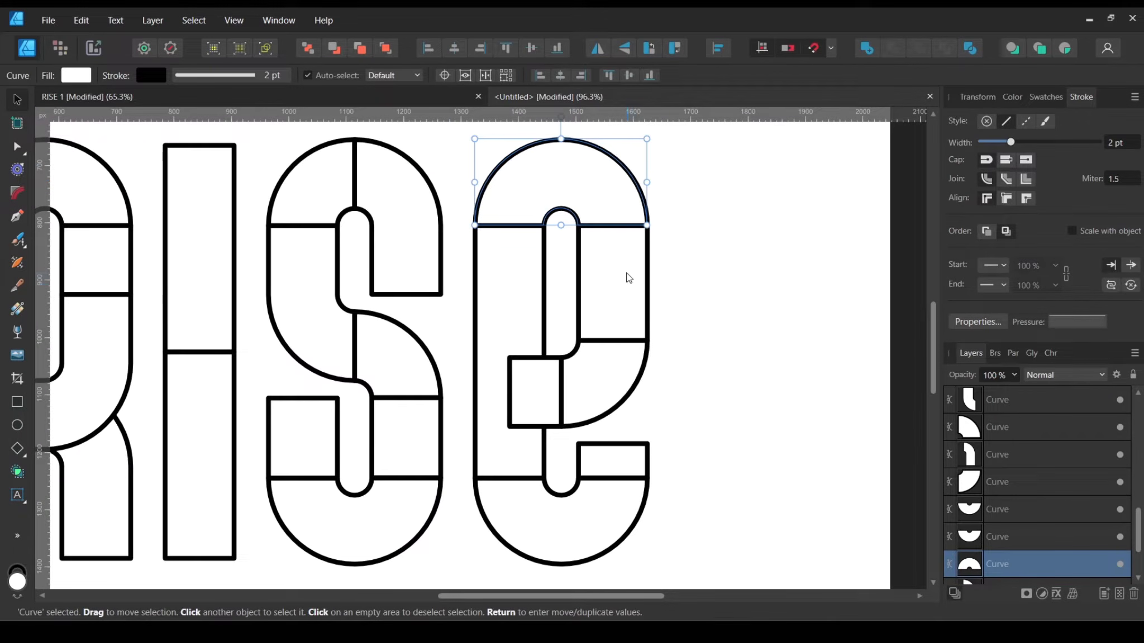
Step: Merge the E's curved middle piece with the square beside it using Add
left_click(606, 371)
left_click(539, 395, "shift")
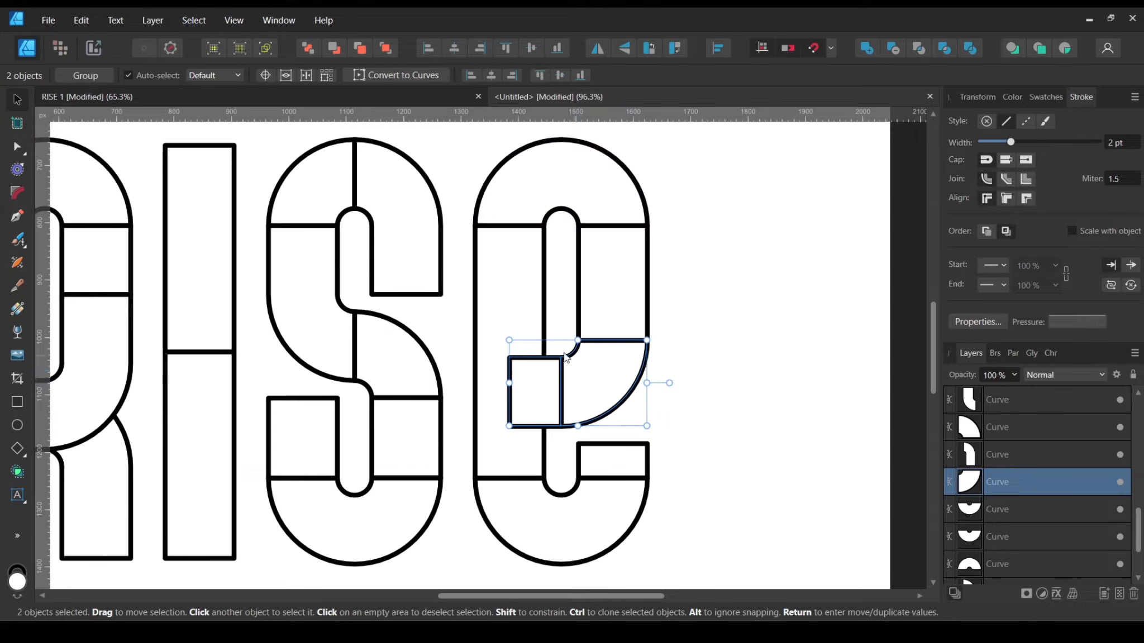
left_click(697, 375)
key("ctrl+z")
left_click(871, 46)
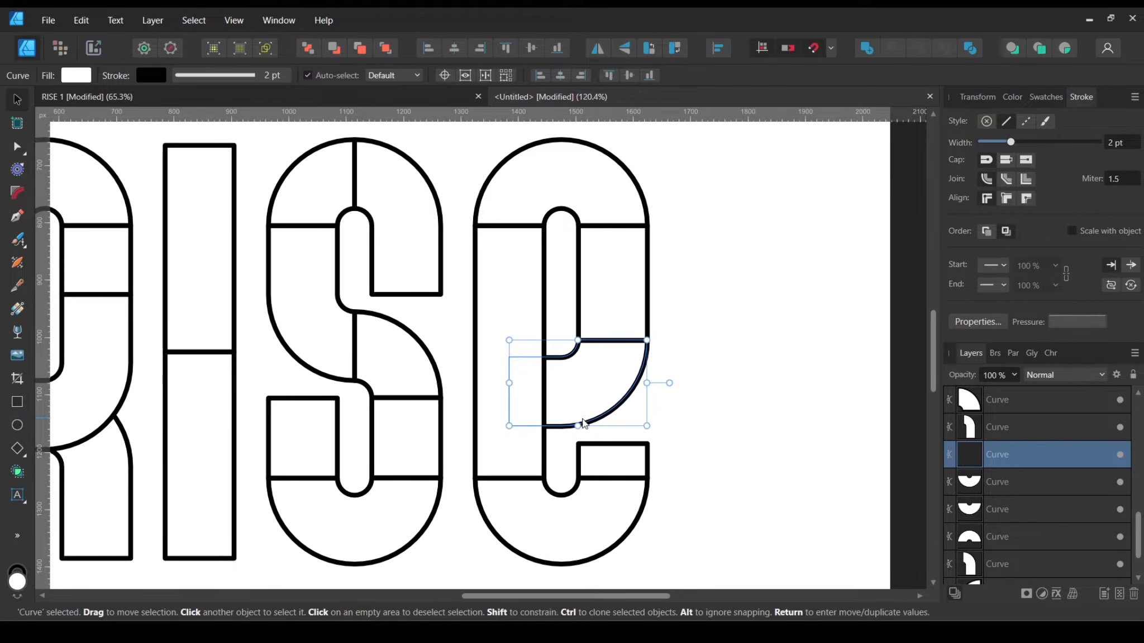
Step: Move the E's merged middle piece up the layer order so it sits in front of the long vertical rectangle
scroll(582, 422, "up", 2)
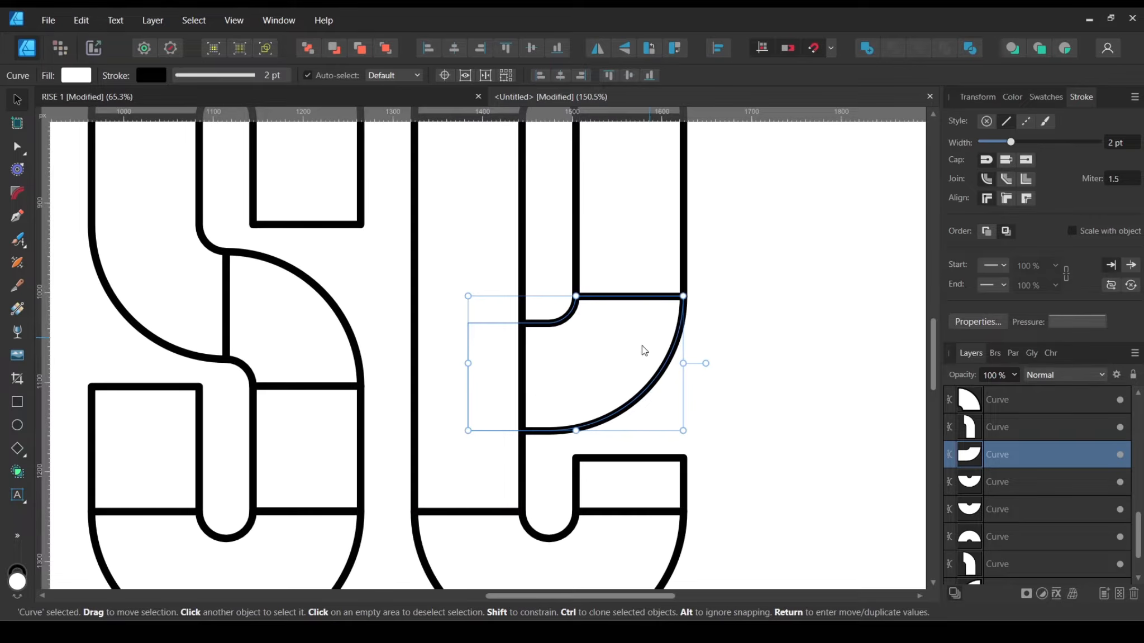
scroll(641, 342, "up", 1)
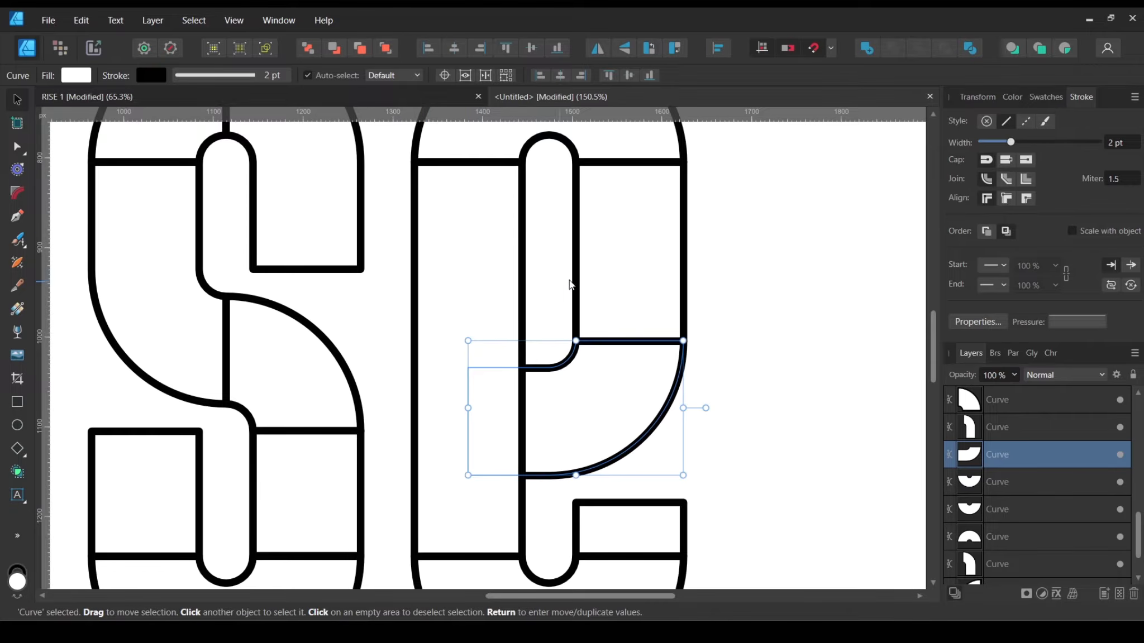
scroll(1012, 462, "up", 2)
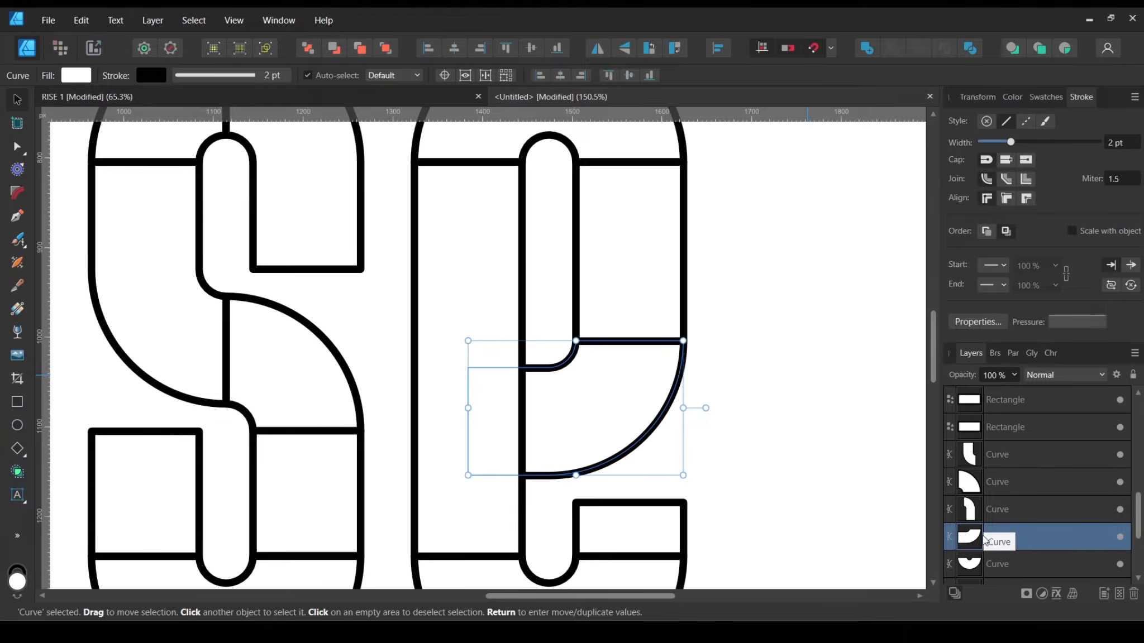
mouse_move(1022, 537)
left_mouse_down()
mouse_move(1033, 516)
mouse_move(1035, 385)
mouse_move(1048, 452)
mouse_move(1037, 409)
left_mouse_up()
scroll(766, 404, "down", 3)
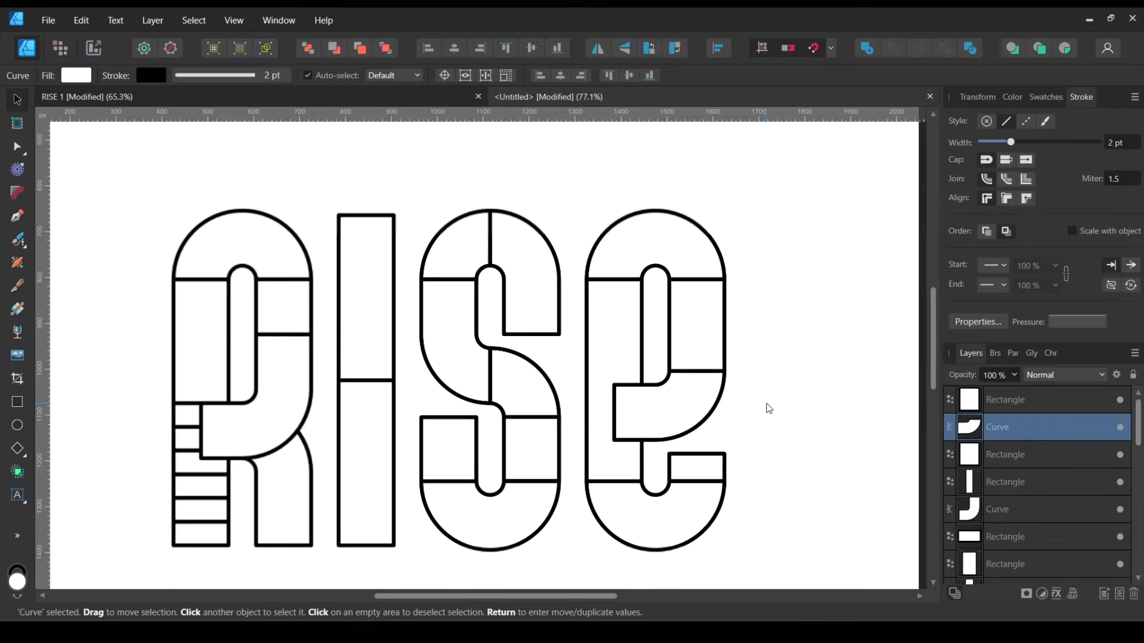
scroll(766, 403, "up", 2)
left_click(764, 413)
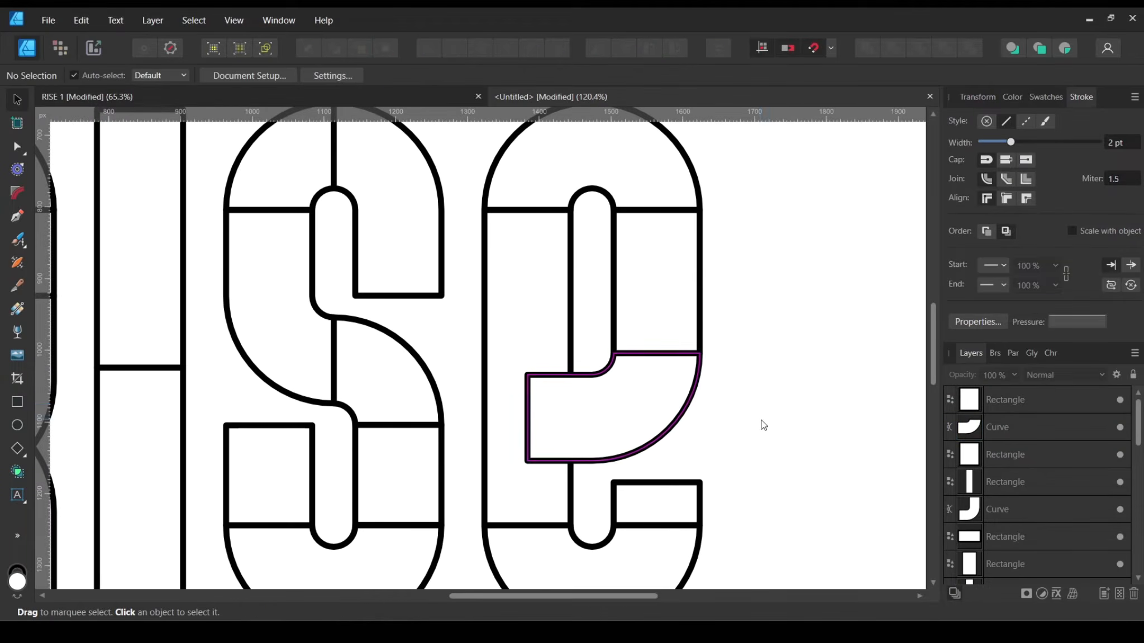
Step: Check the E in the RISE 1 design, duplicate its long vertical rectangle, and shorten the copy to end beside the merged middle piece
left_click(398, 98)
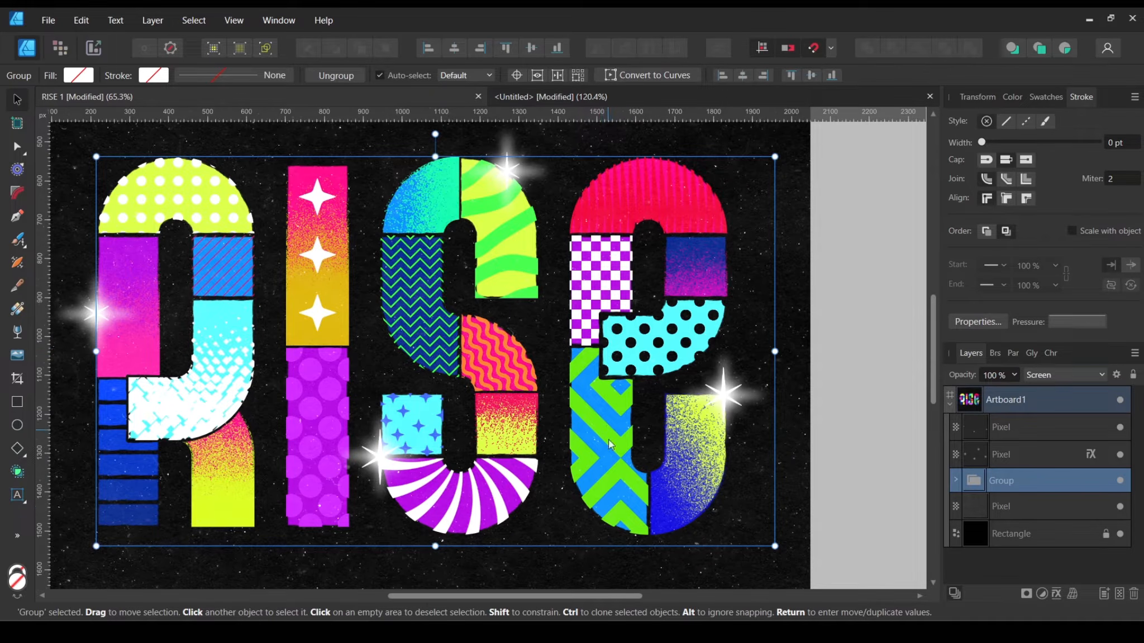
left_click(553, 99)
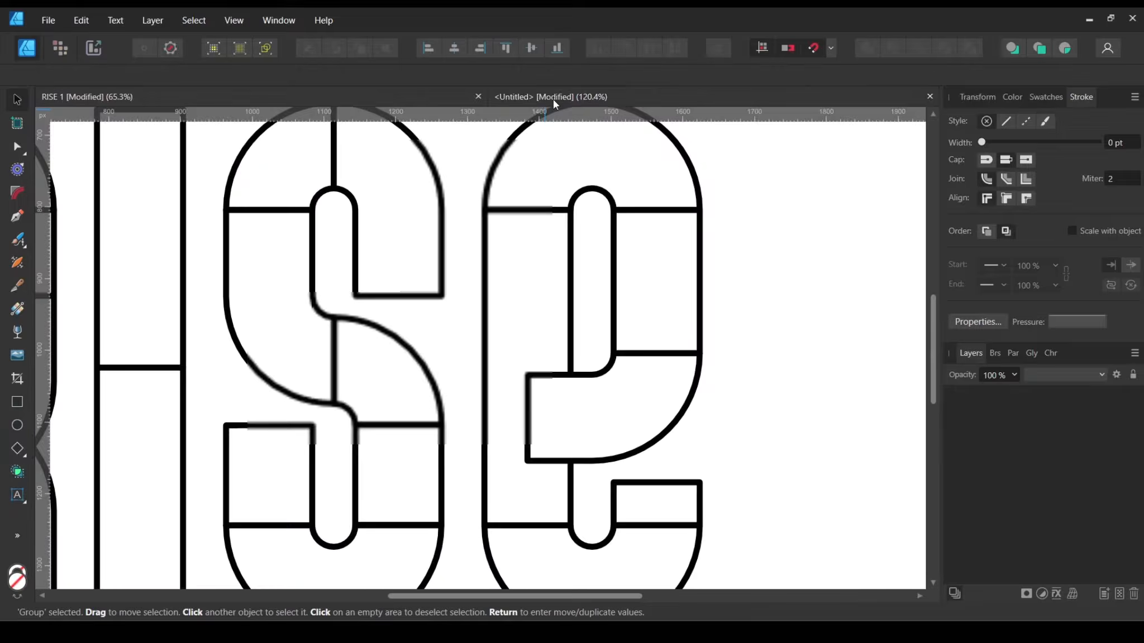
left_click(523, 240)
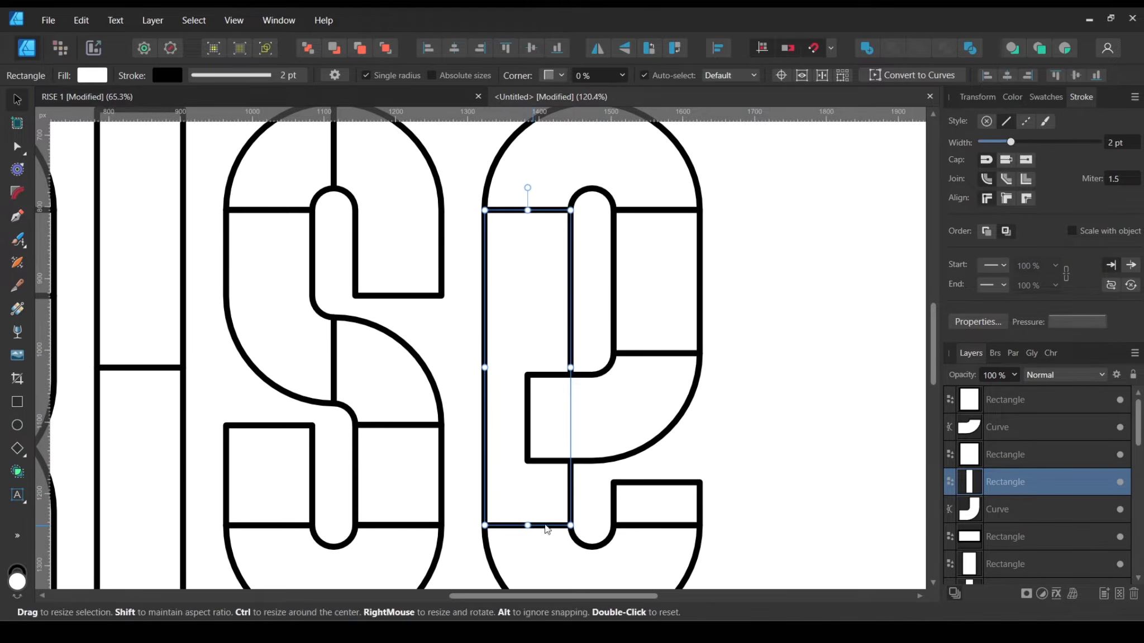
right_click(1052, 486)
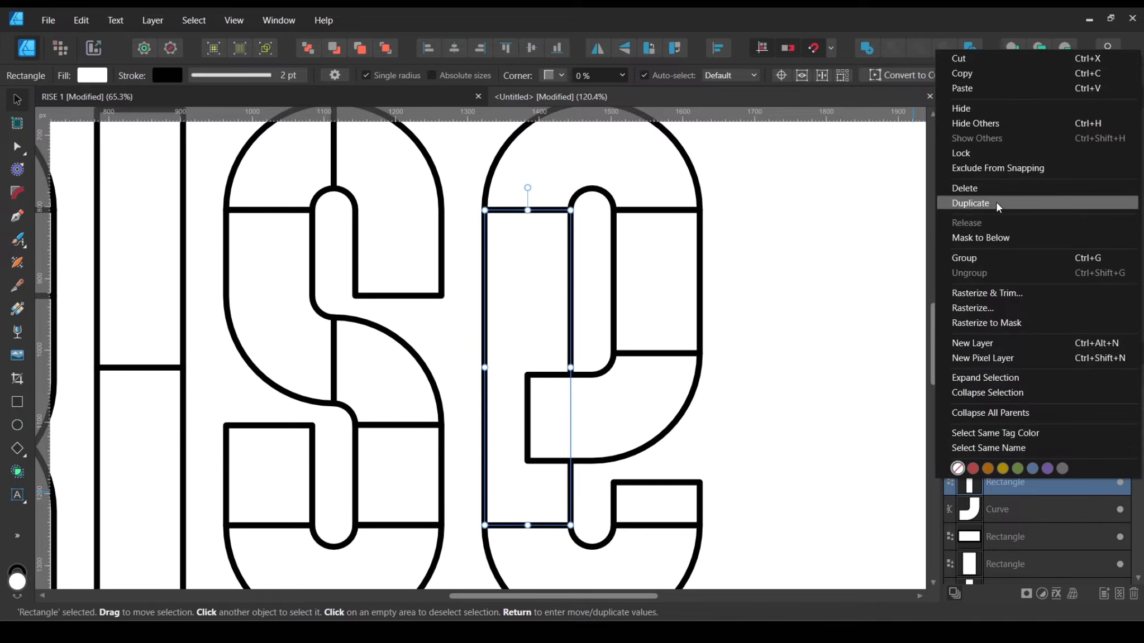
left_click(970, 203)
left_click_drag(522, 525, 556, 406)
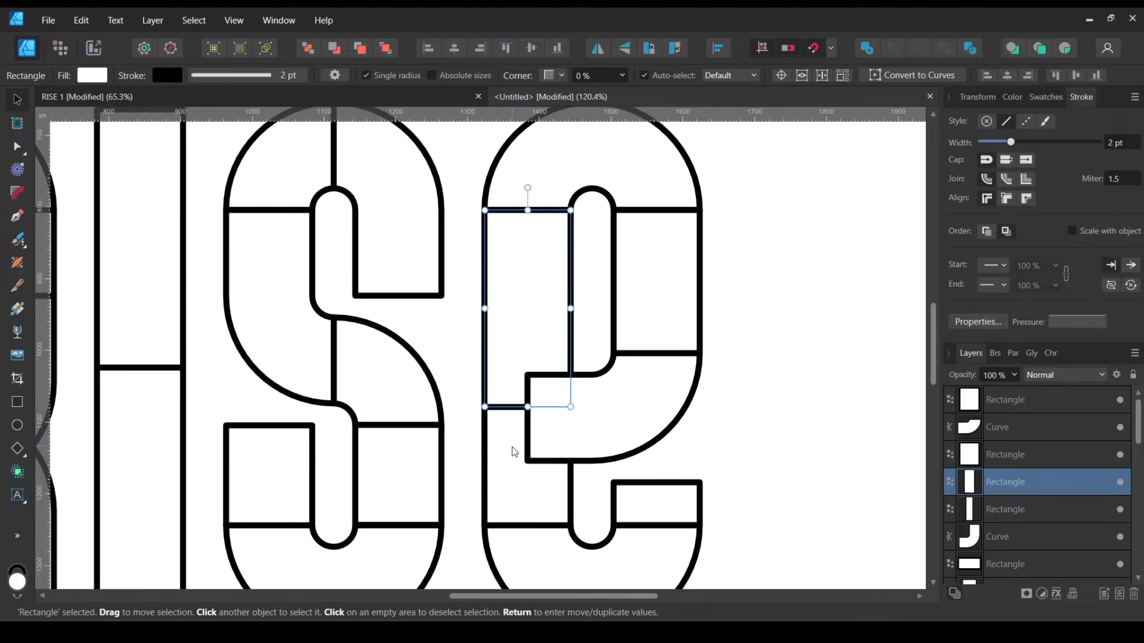
Step: Shorten the original long rectangle of the E from above so it starts where the upper copy ends
left_click(506, 457)
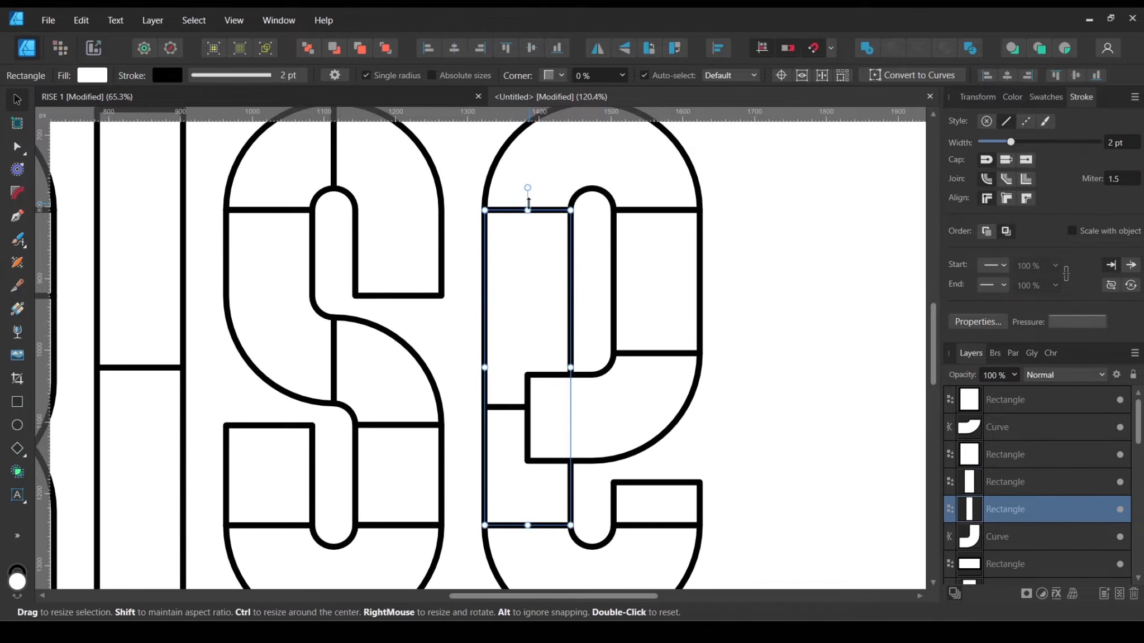
left_click_drag(528, 210, 507, 406)
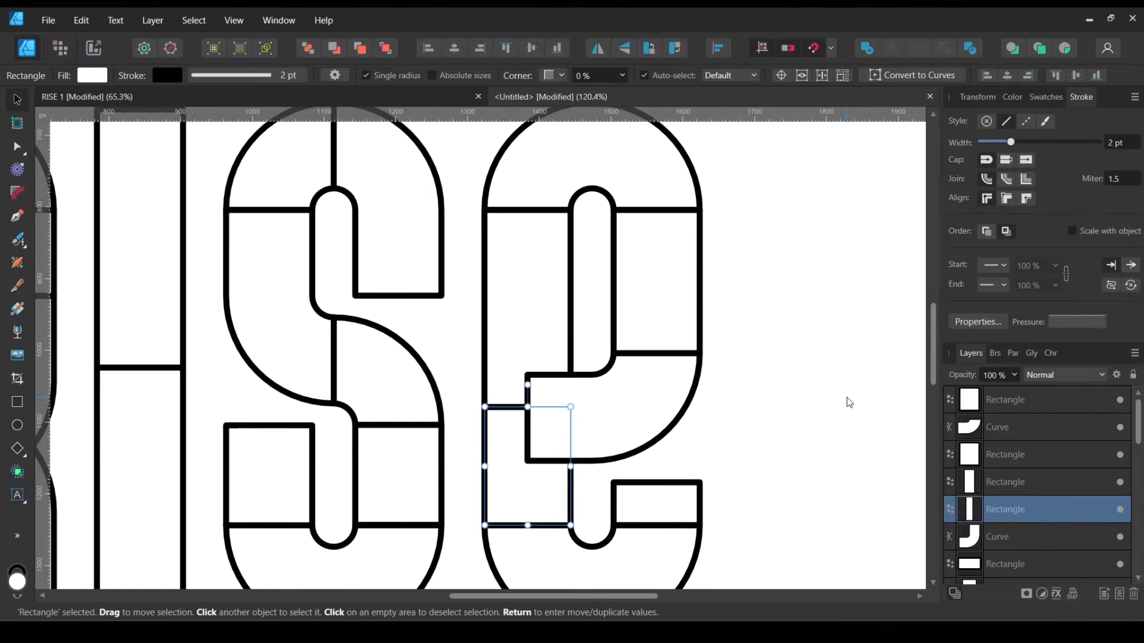
left_click(807, 404)
Step: Check the lower part of the E in the RISE 1 design, and duplicate the E's bottom arch
scroll(702, 359, "down", 3)
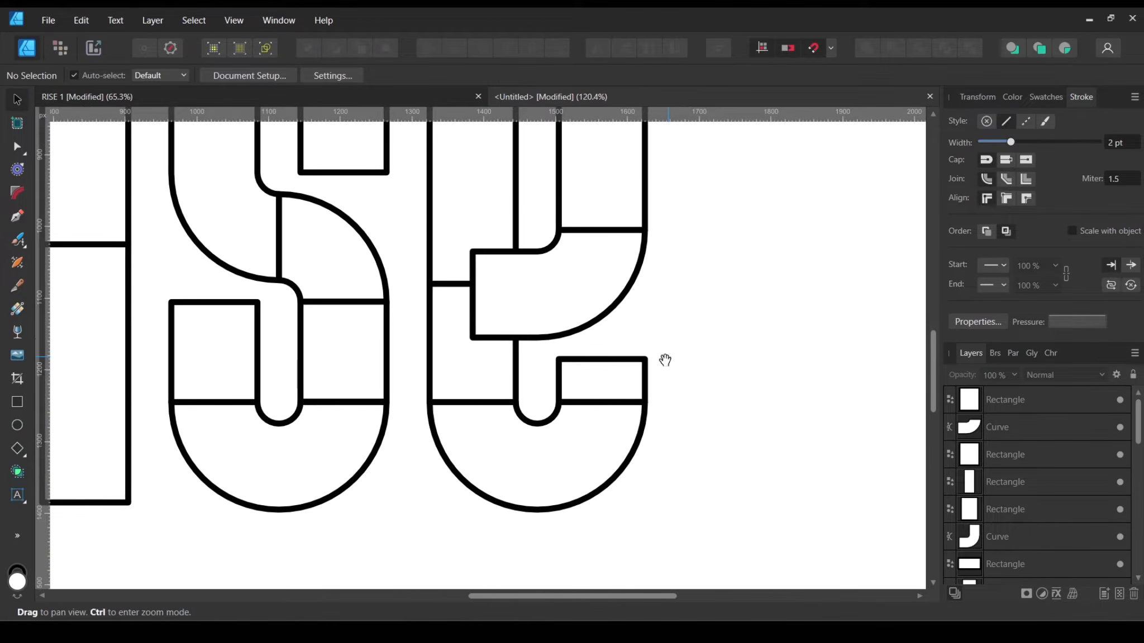
left_click(384, 93)
left_click(606, 394)
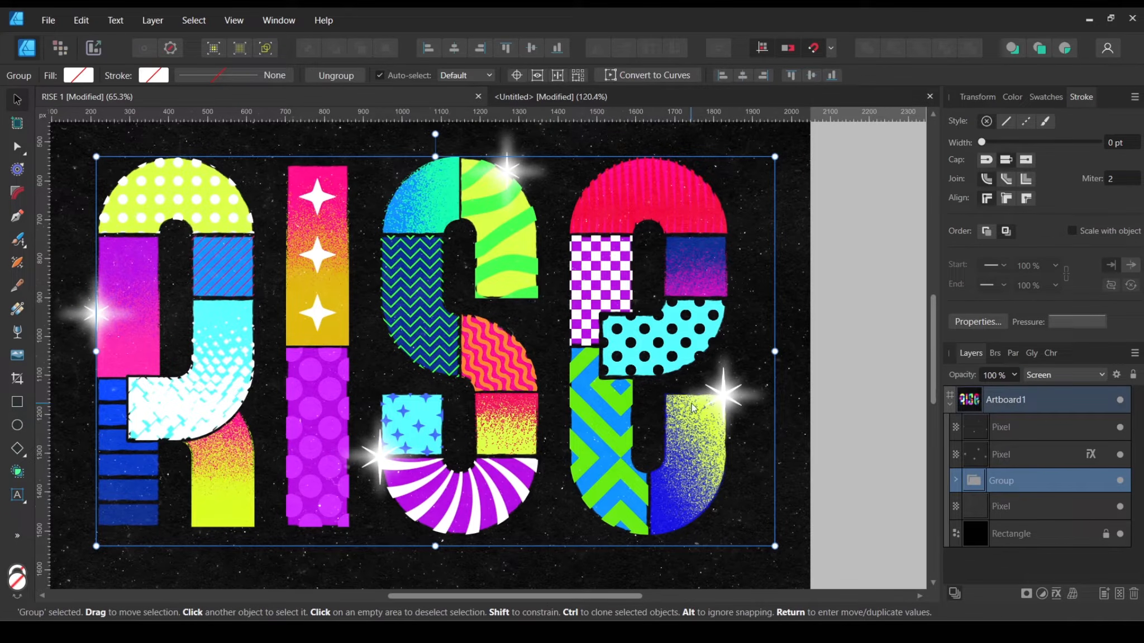
left_click(586, 99)
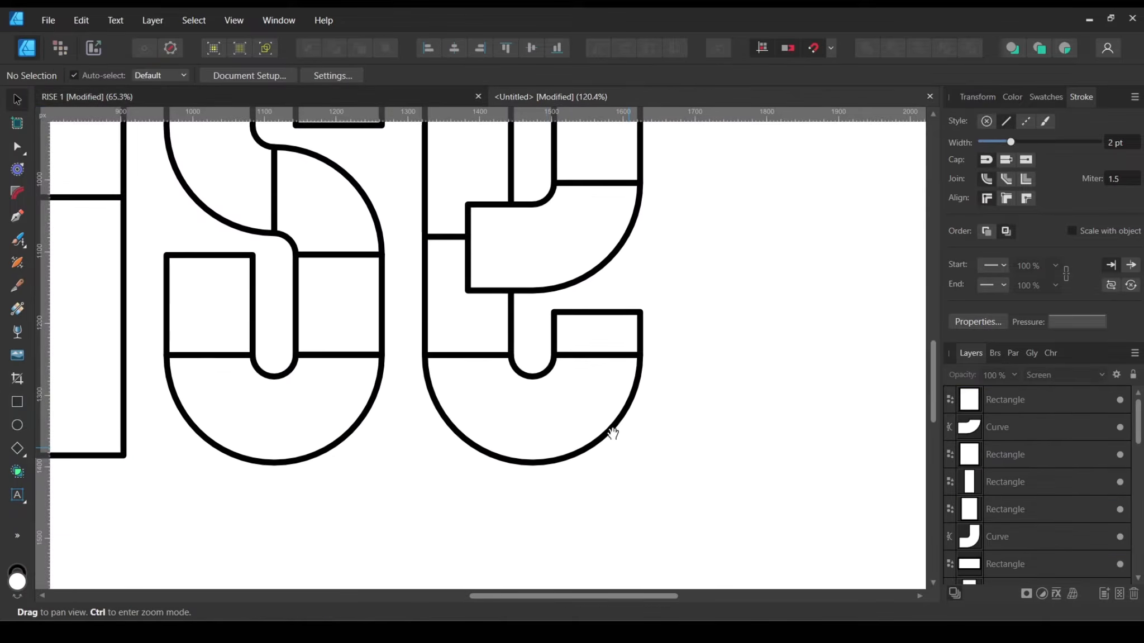
scroll(575, 436, "up", 3)
left_click(554, 409)
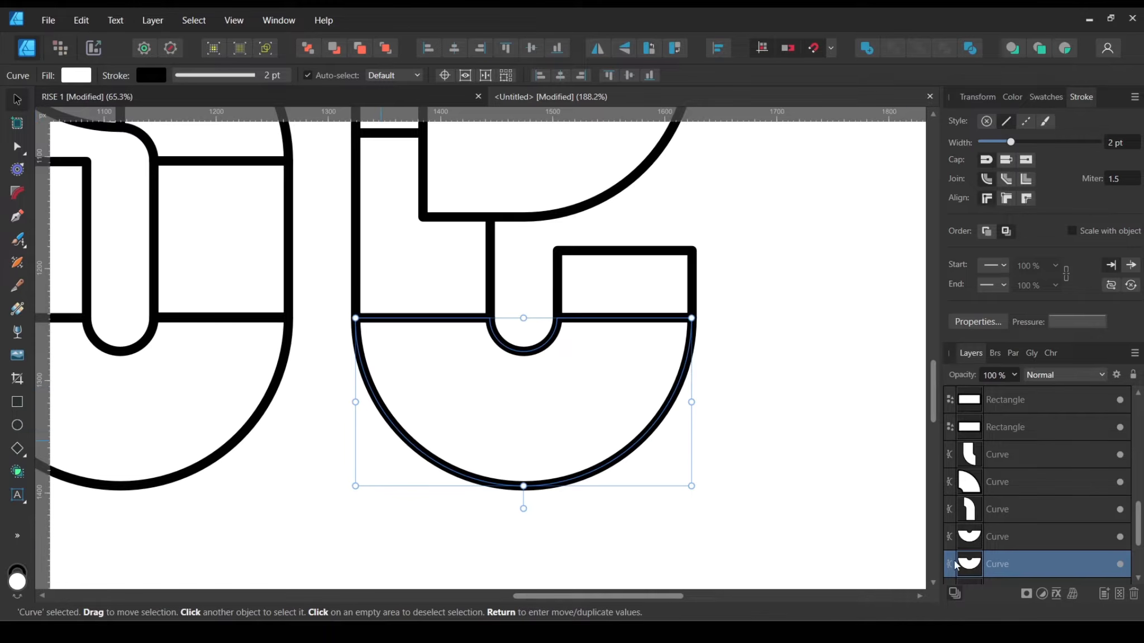
right_click(1031, 564)
key("Escape")
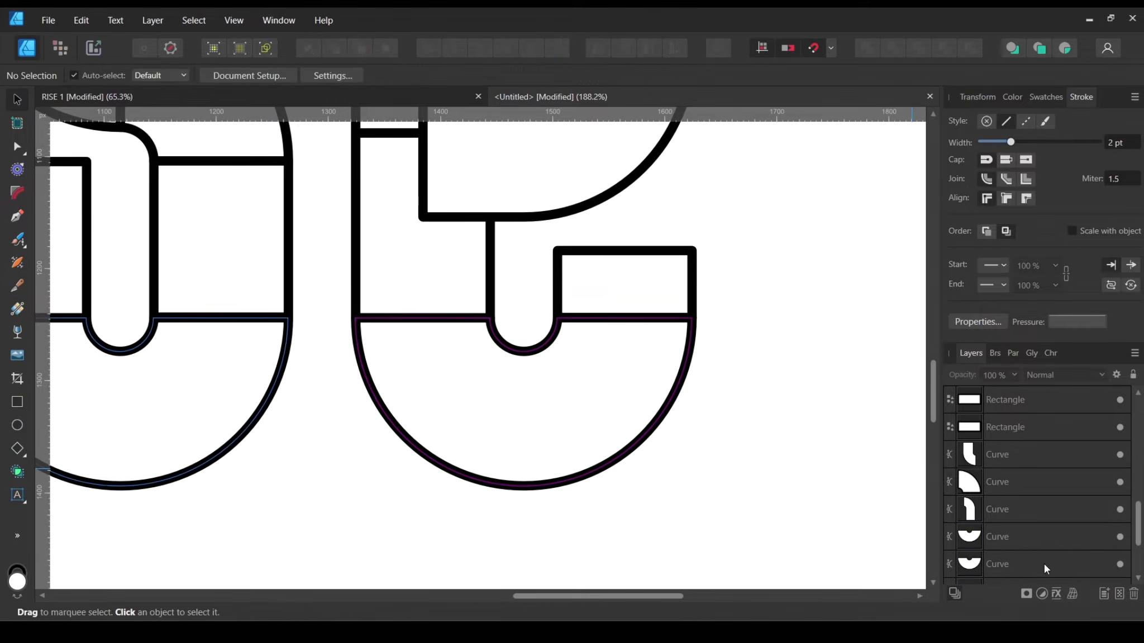
left_click(1044, 564)
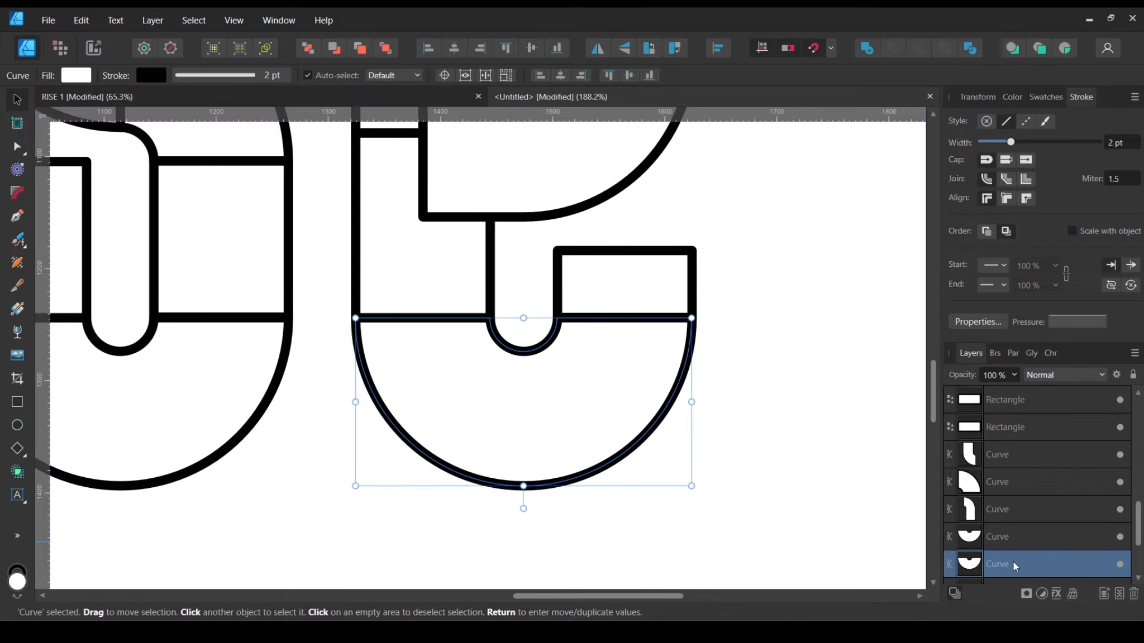
right_click(1040, 567)
left_click(995, 287)
Step: Draw a rectangle over the right half of the E's bottom arch, and subtract it from one copy of the arch
left_click(17, 401)
left_click_drag(885, 185, 523, 554)
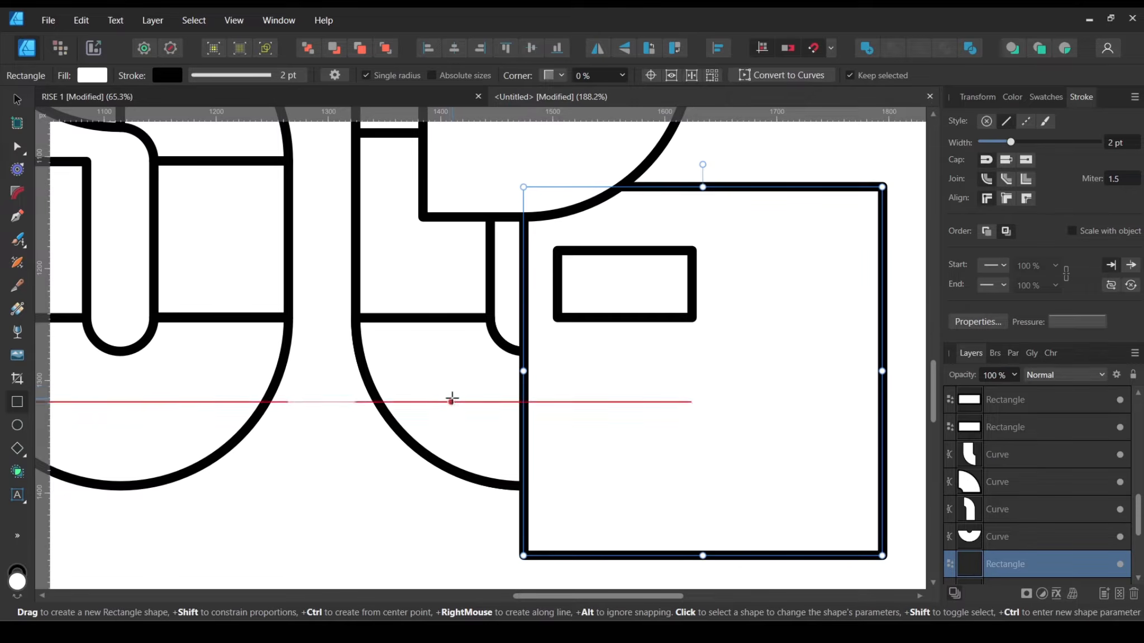
left_click(455, 391, "shift")
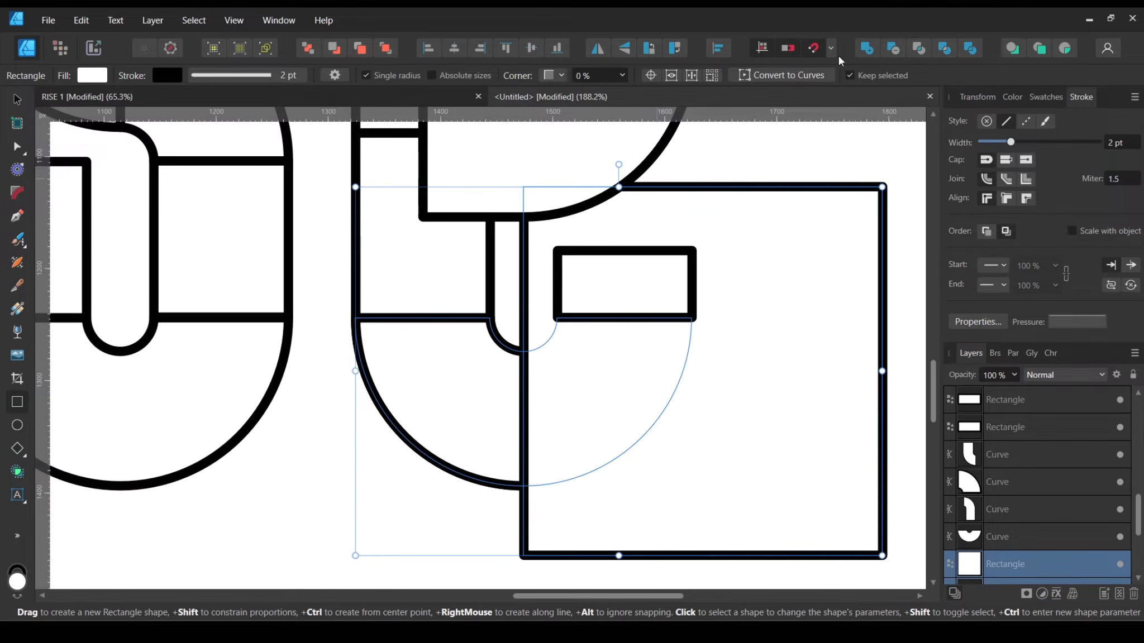
left_click(894, 48)
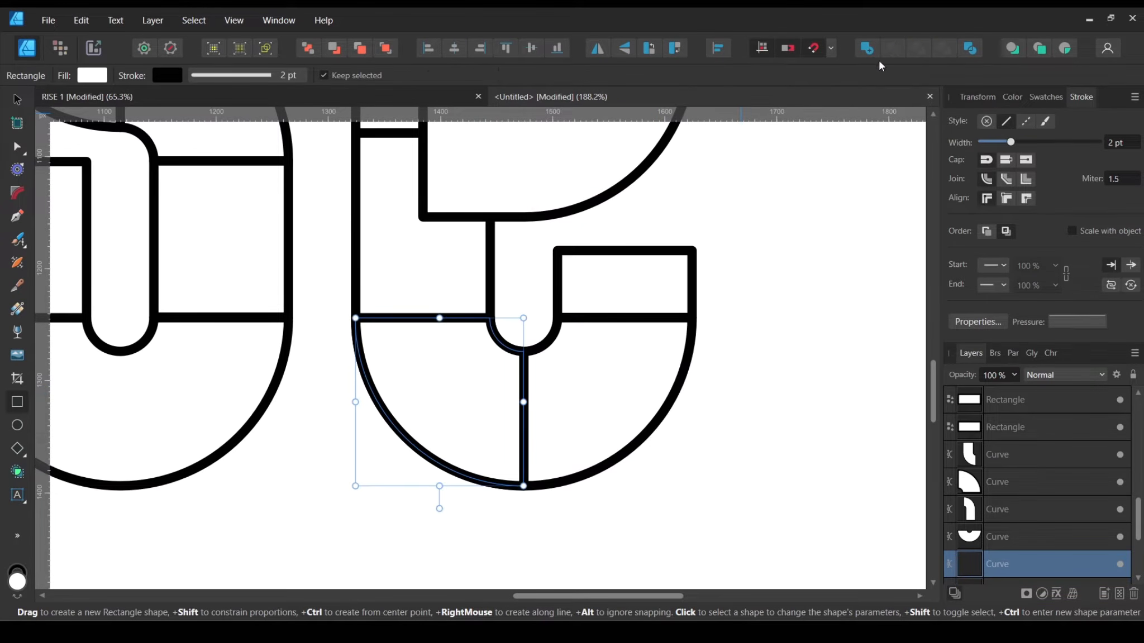
Step: Duplicate the left half of the E's bottom arch, and subtract the copy from the full arch to isolate the right half
scroll(1097, 526, "down", 3)
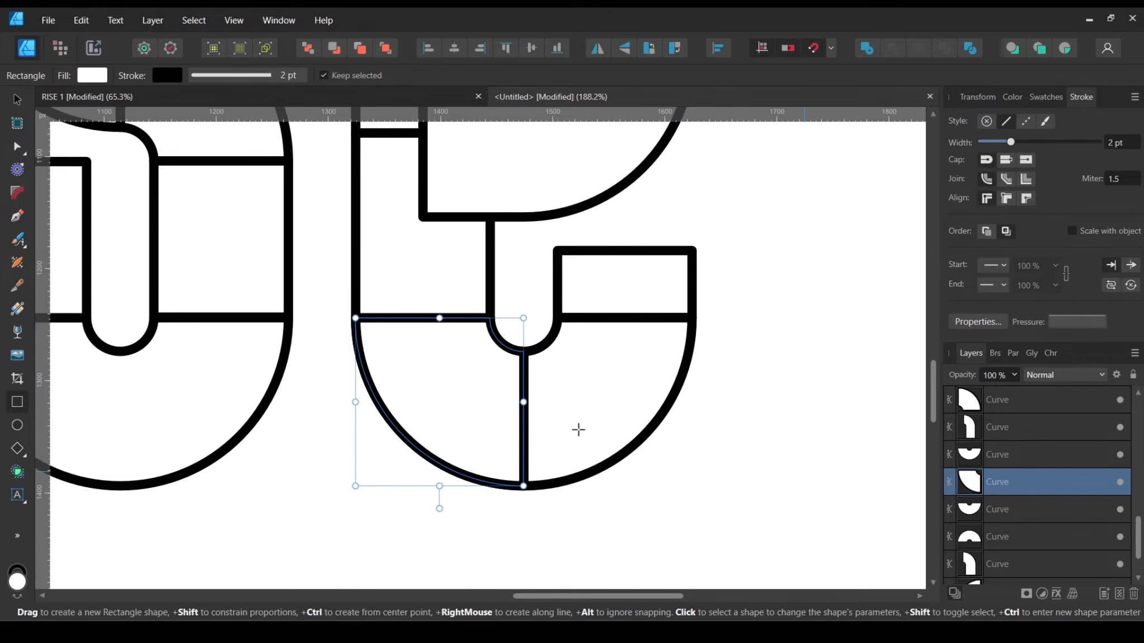
left_click(602, 384)
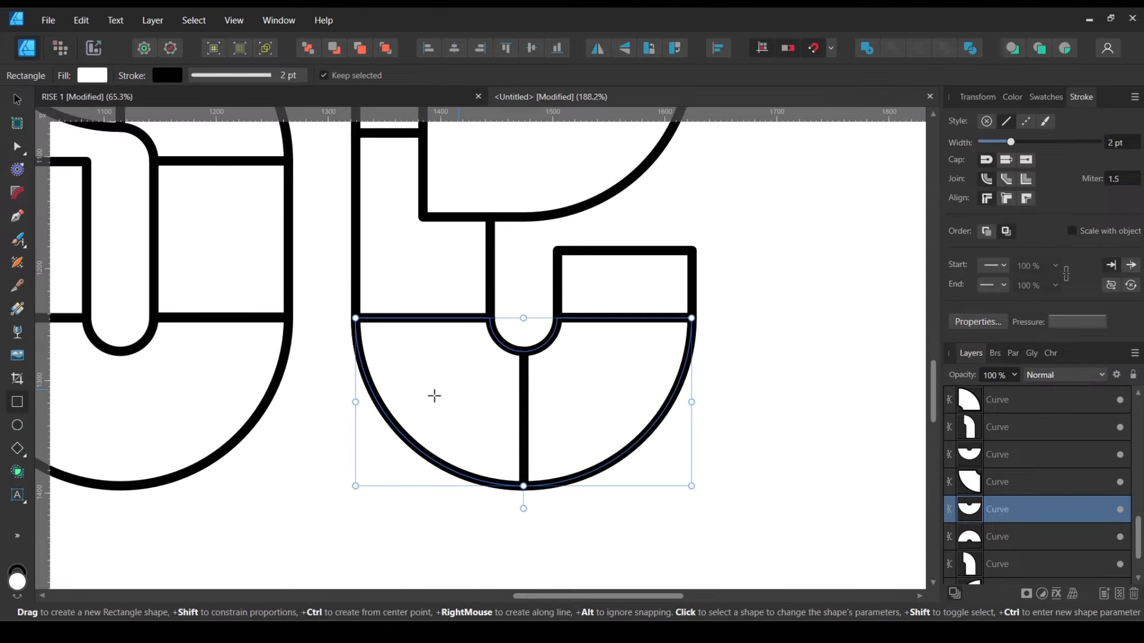
left_click(444, 400)
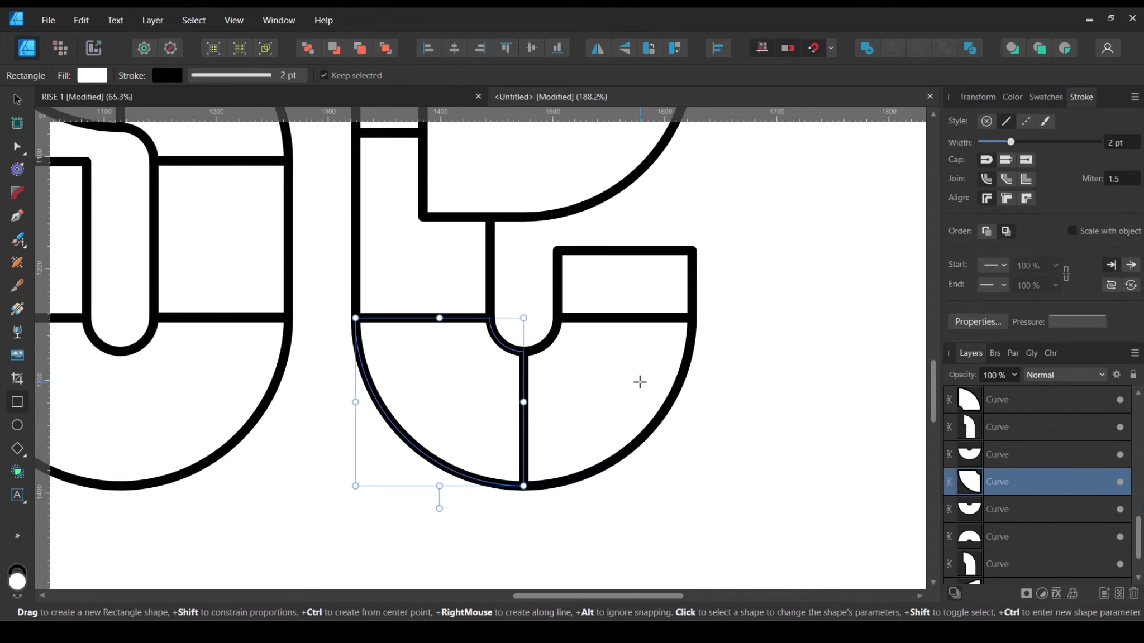
left_click(640, 382)
left_click(441, 342)
right_click(1057, 483)
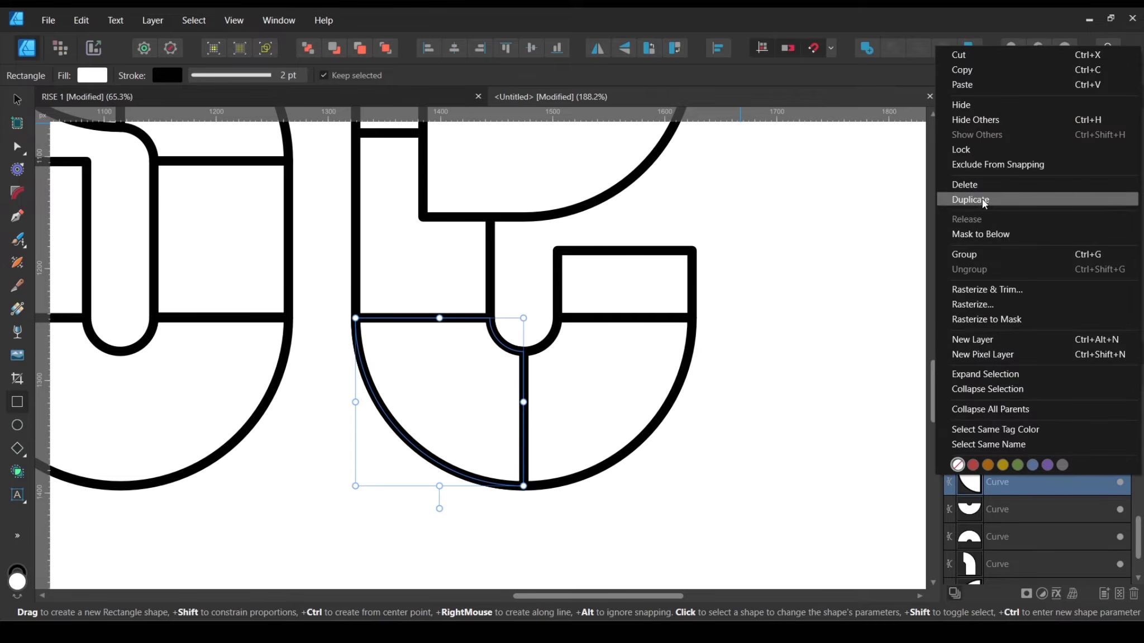
left_click(958, 199)
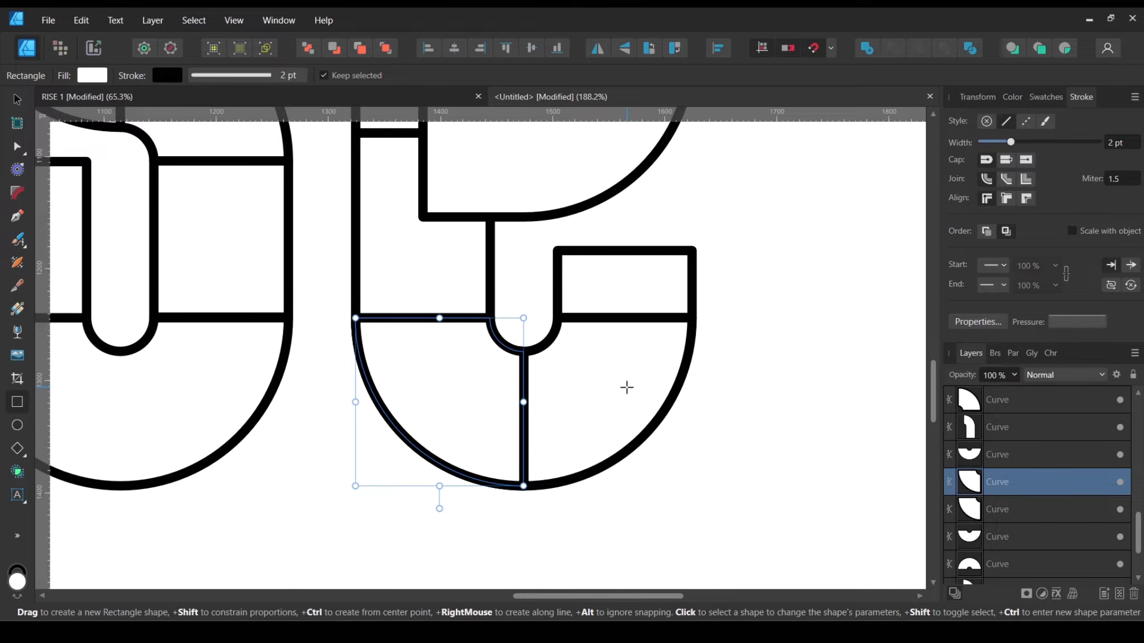
left_click(626, 387, "shift")
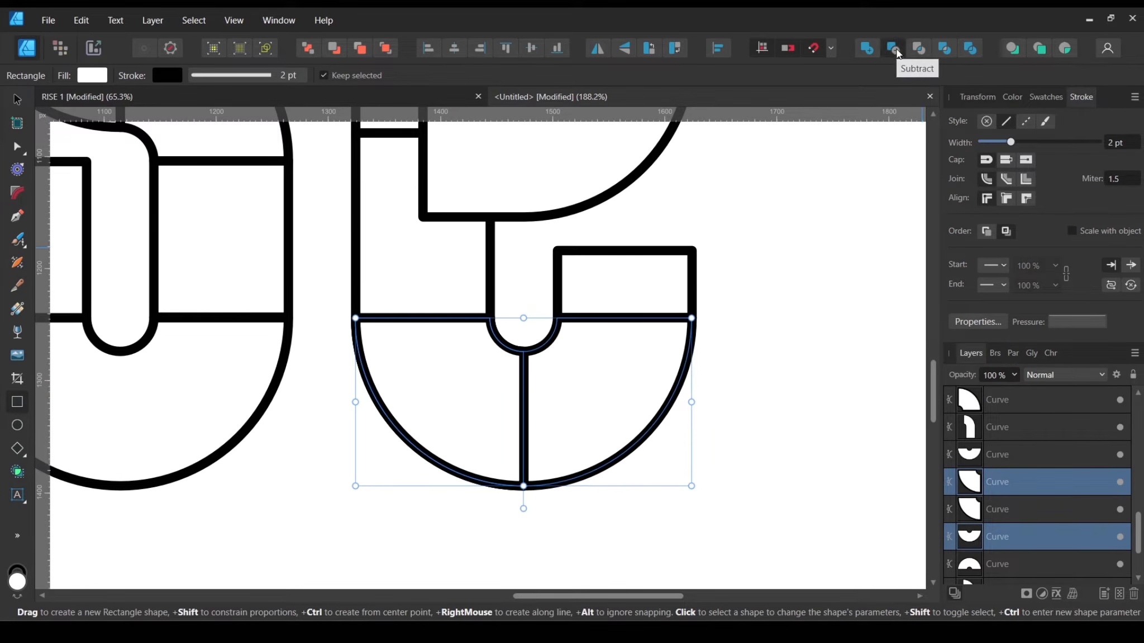
left_click(896, 53)
key("v")
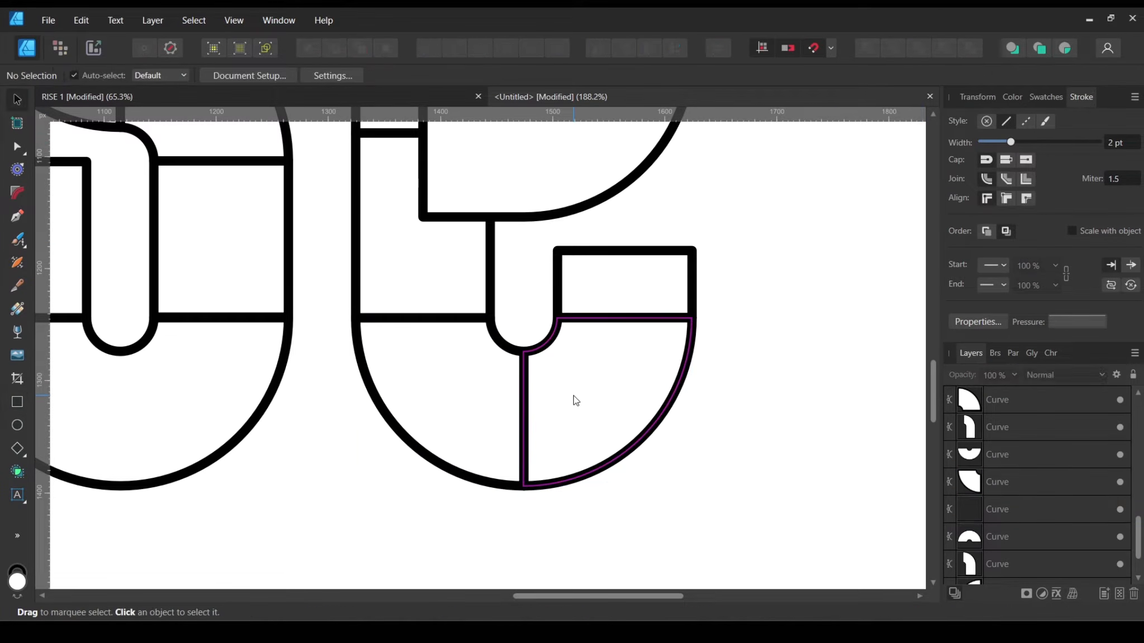
Step: Pull the two halves of the E's bottom arch apart to test the split, and undo the moves
left_click_drag(572, 400, 776, 477)
left_click_drag(467, 451, 348, 550)
key("ctrl+z")
key("ctrl+z")
key("ctrl+z")
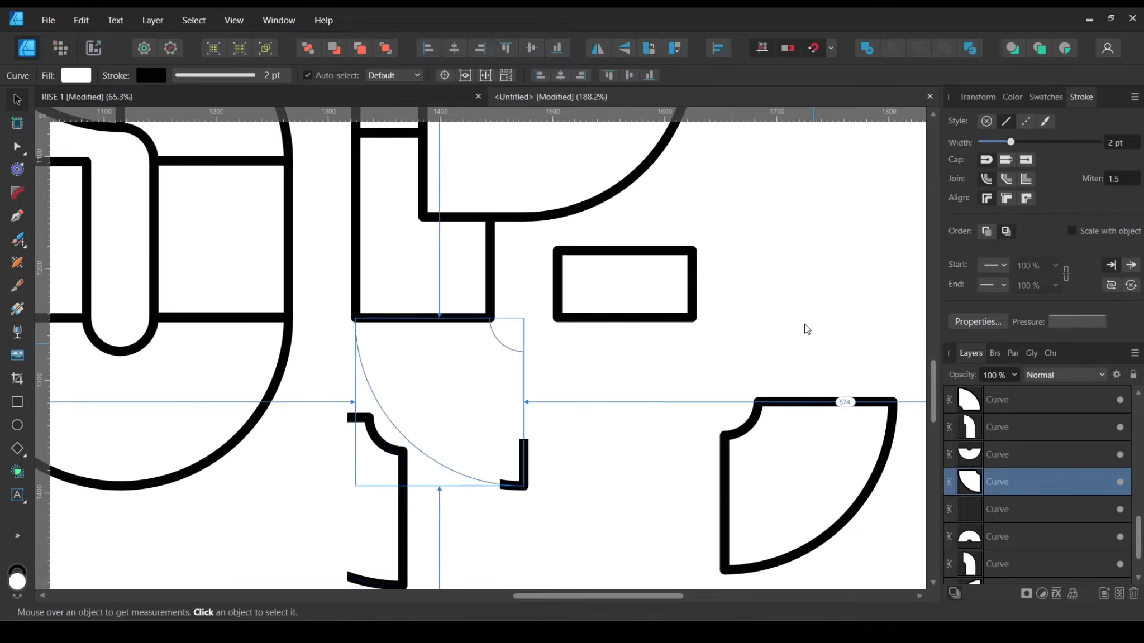
Step: Merge the E's lower left rectangle with the left half of the bottom arch using Add
scroll(776, 299, "up", 2)
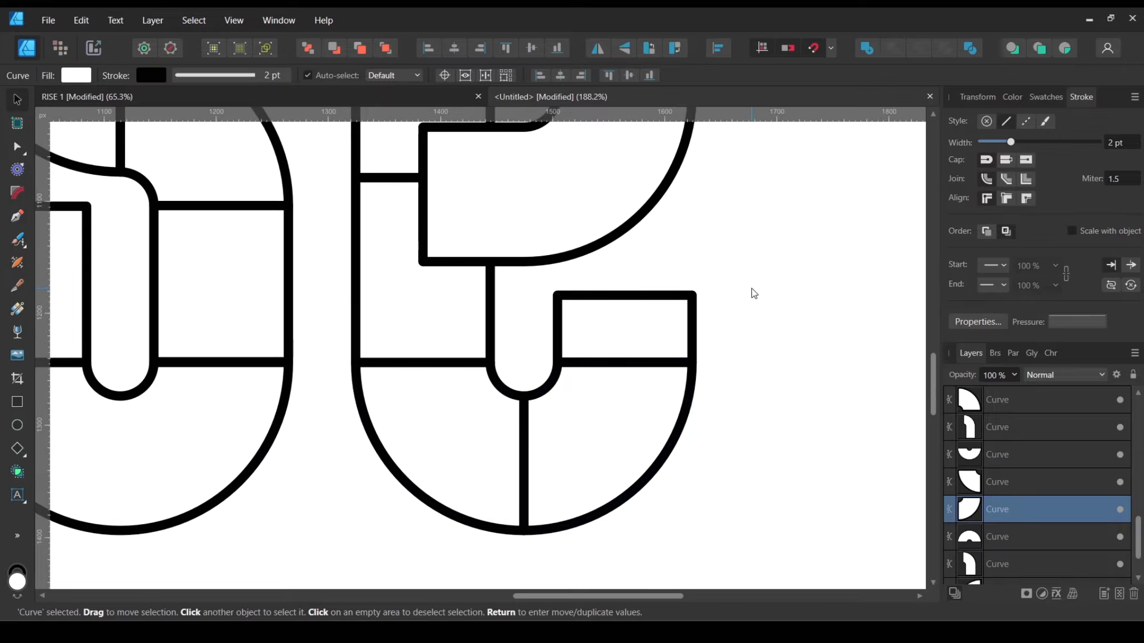
left_click(406, 317)
left_click(431, 416, "shift")
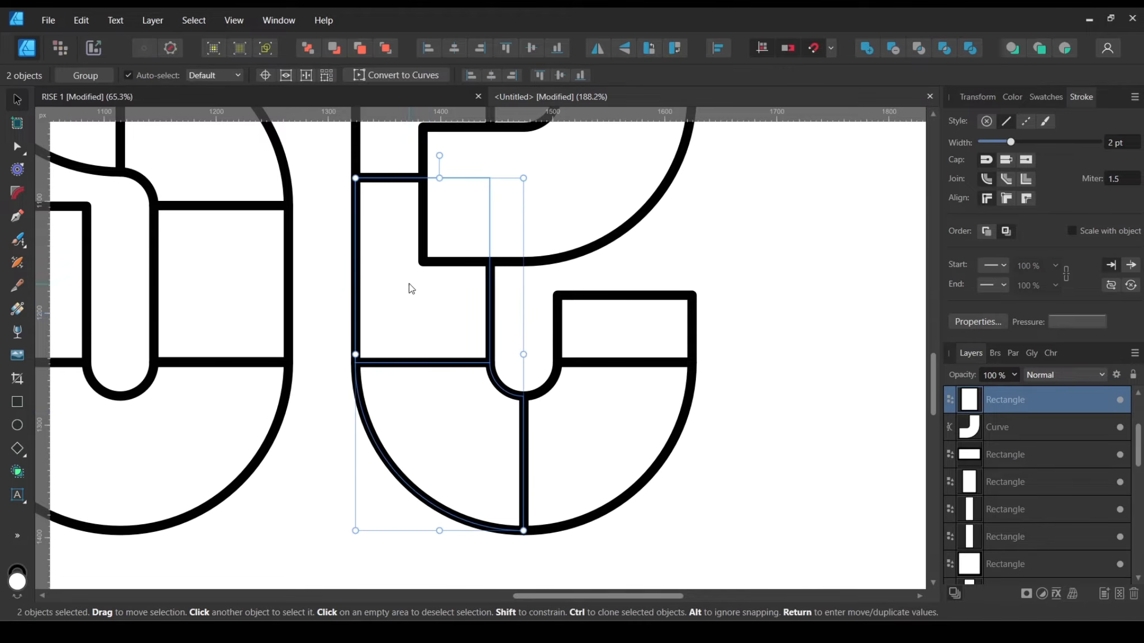
left_click(865, 48)
Step: Combine the small rectangle at the E's open end with the right half of the bottom arch using Add
left_click(659, 295)
left_click(631, 429, "shift")
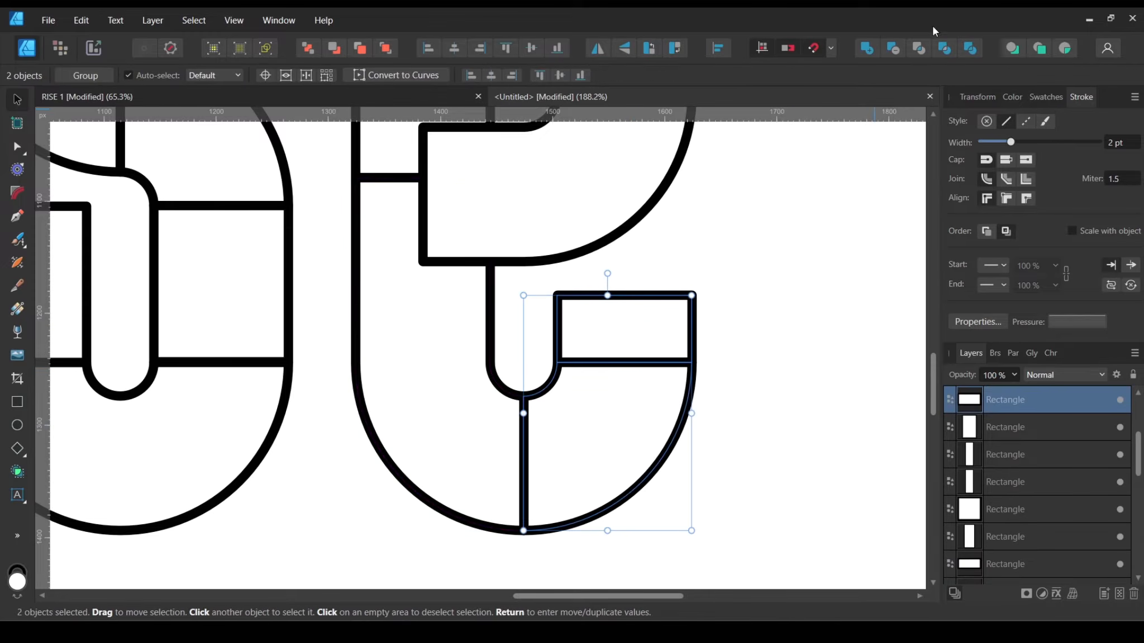
left_click(868, 47)
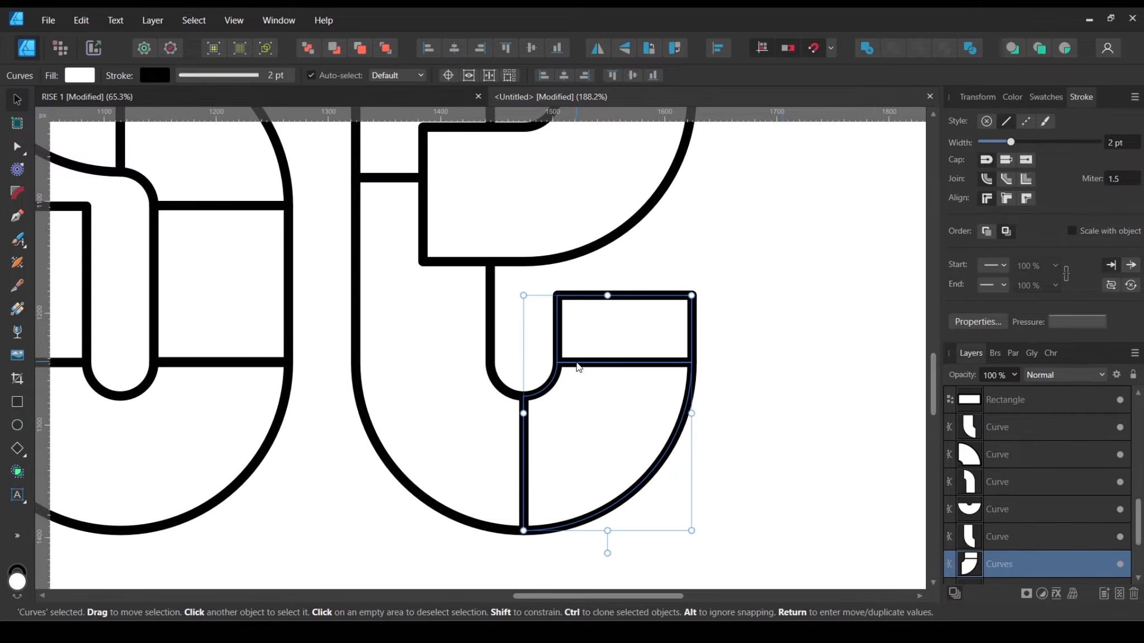
Step: Undo the last Add and move the small rectangle at the E's open end down to meet the bottom arch half exactly
scroll(578, 367, "up", 12)
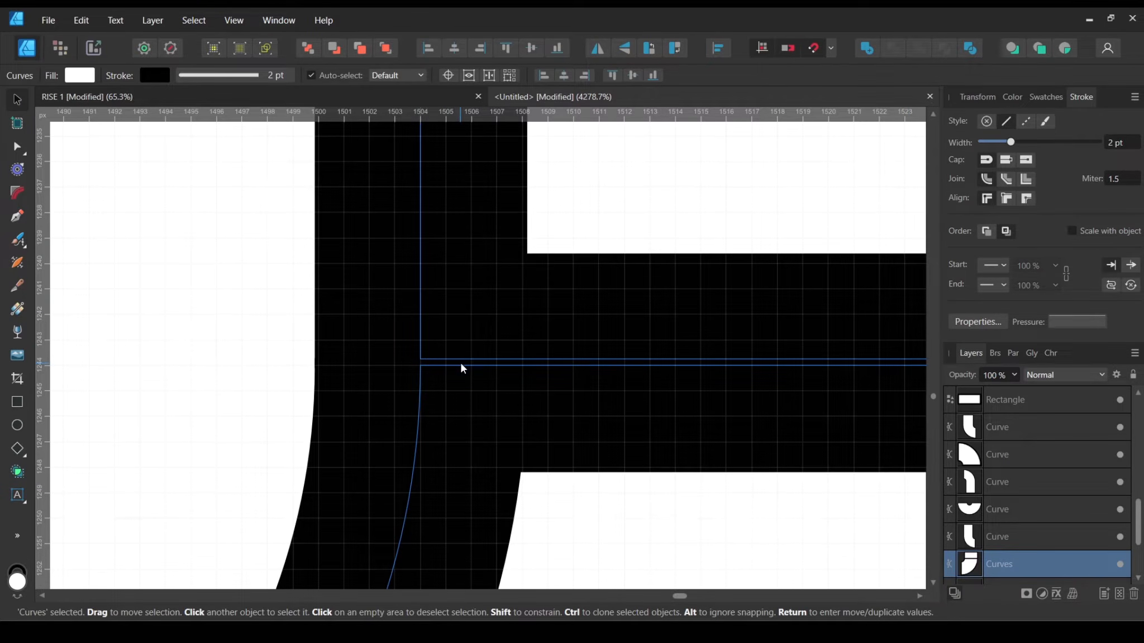
left_click(79, 20)
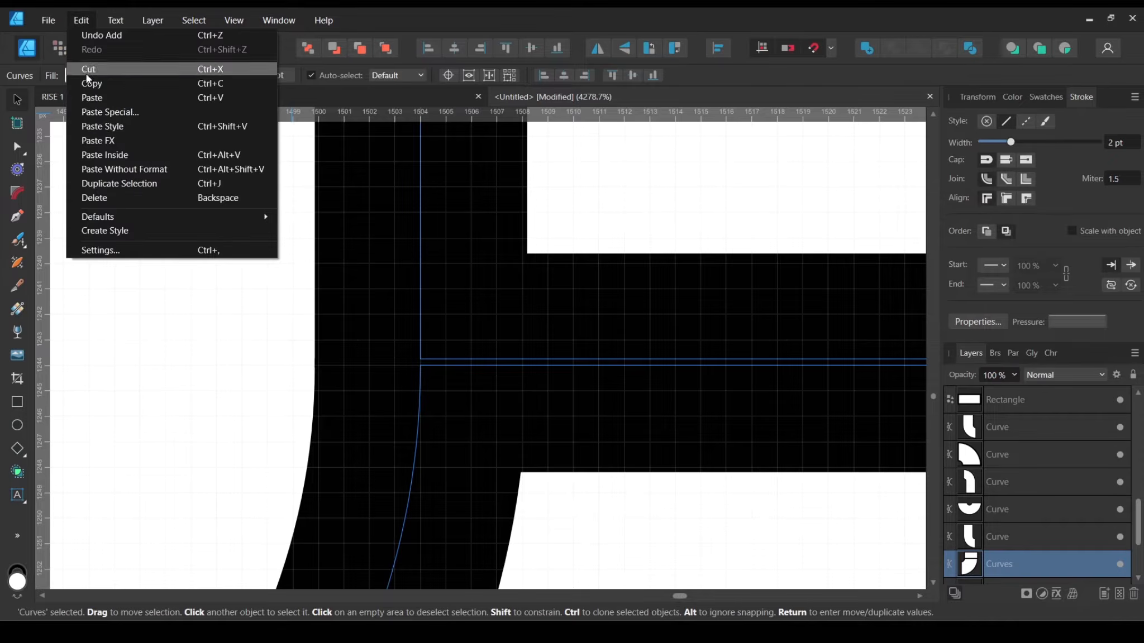
left_click(111, 34)
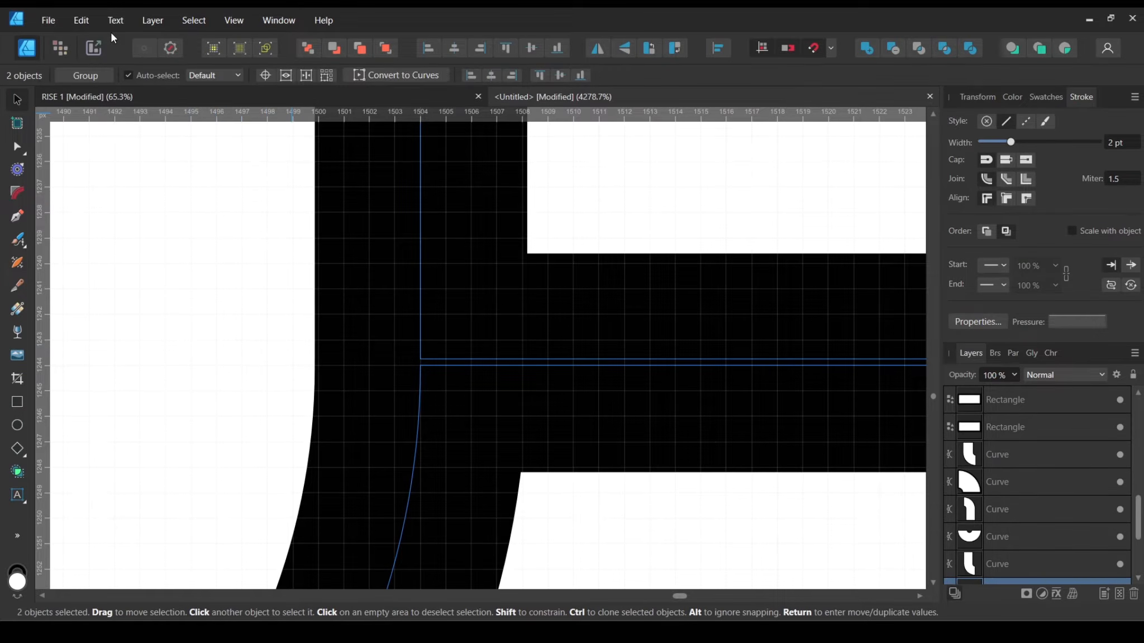
left_click(528, 319)
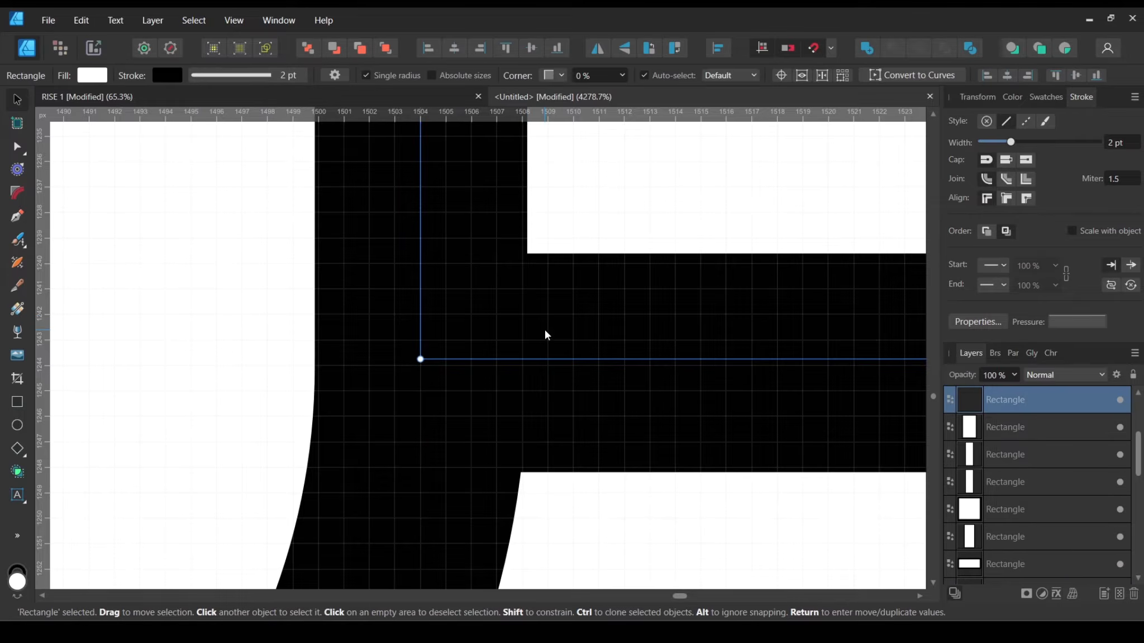
left_click_drag(545, 335, 545, 342)
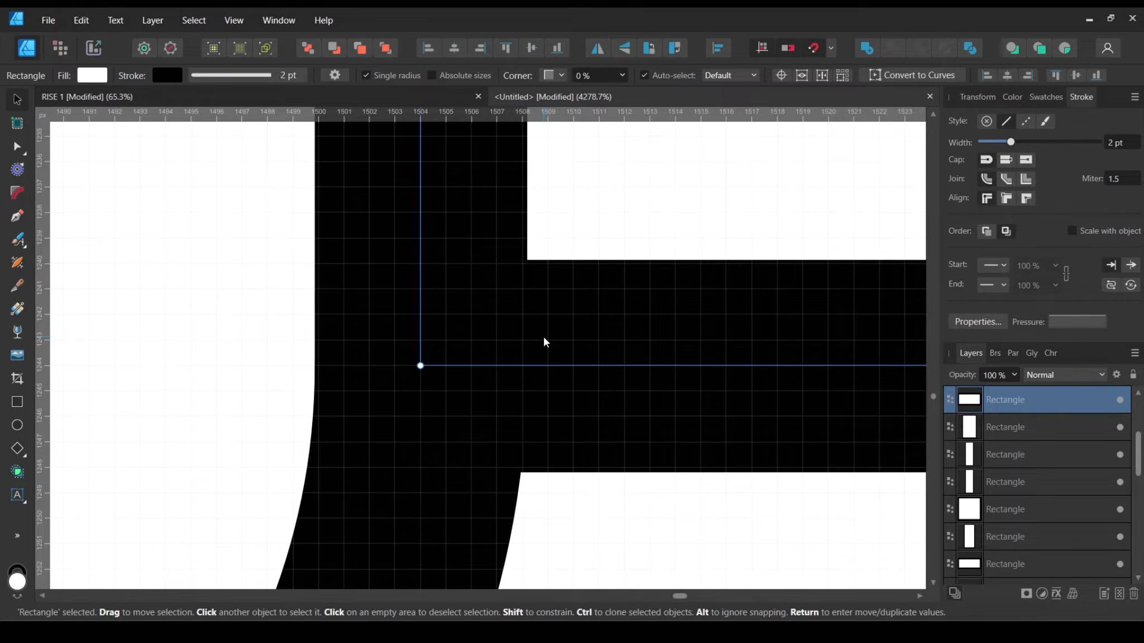
Step: Merge the small rectangle at the E's open end with the right half of the bottom arch using Add
left_click(604, 501, "shift")
scroll(435, 350, "up", 5)
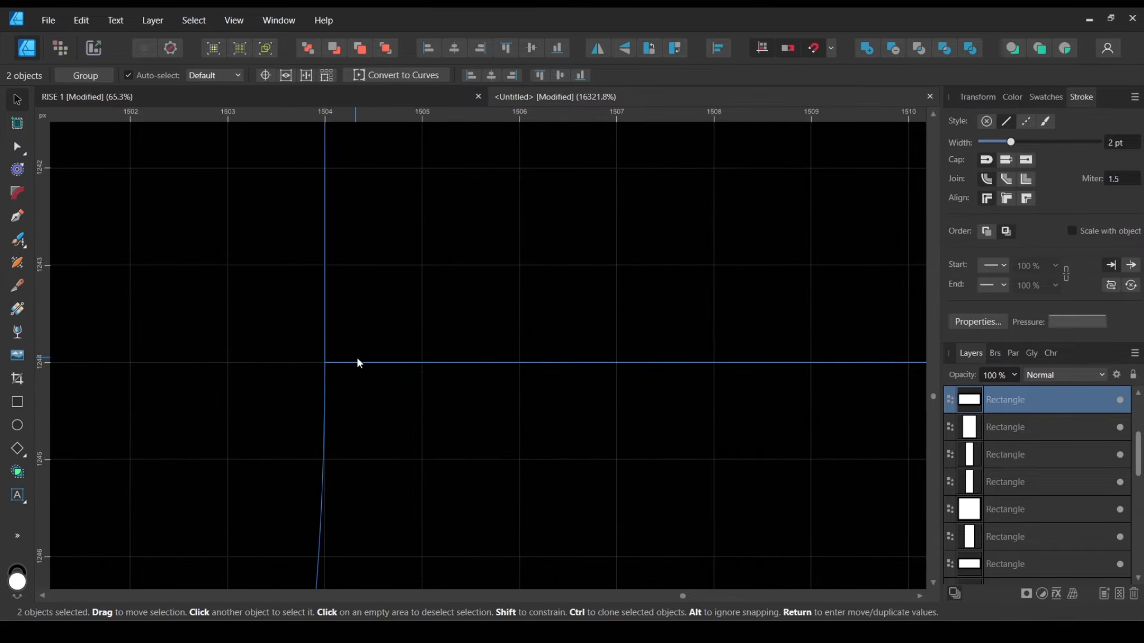
left_click(865, 49)
scroll(788, 230, "down", 15)
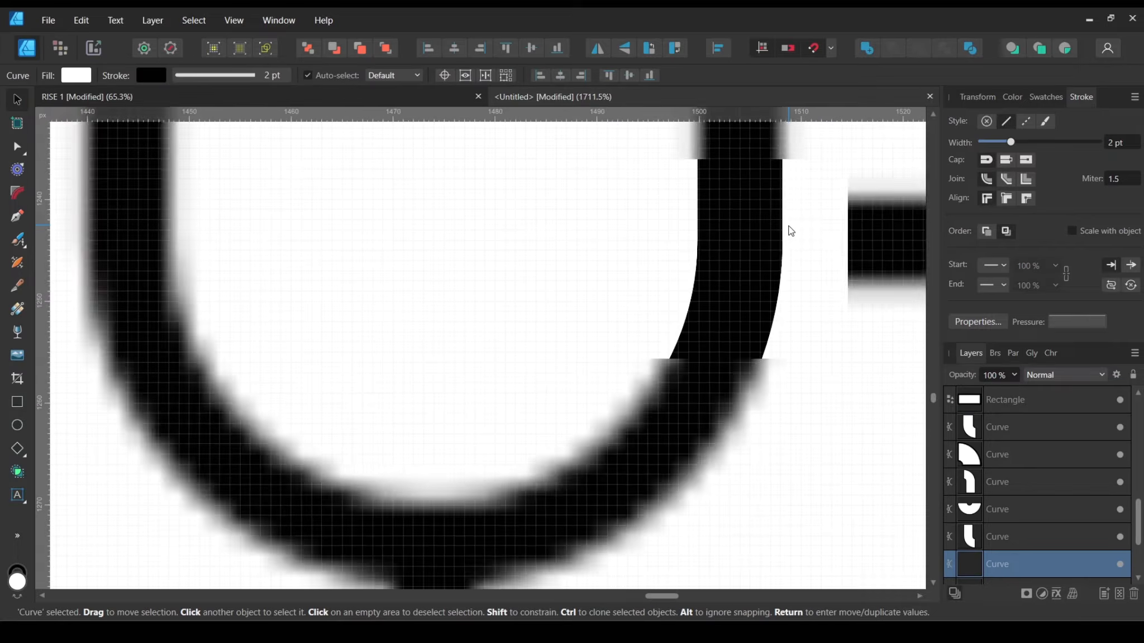
left_click_drag(786, 229, 688, 359)
scroll(688, 357, "down", 6)
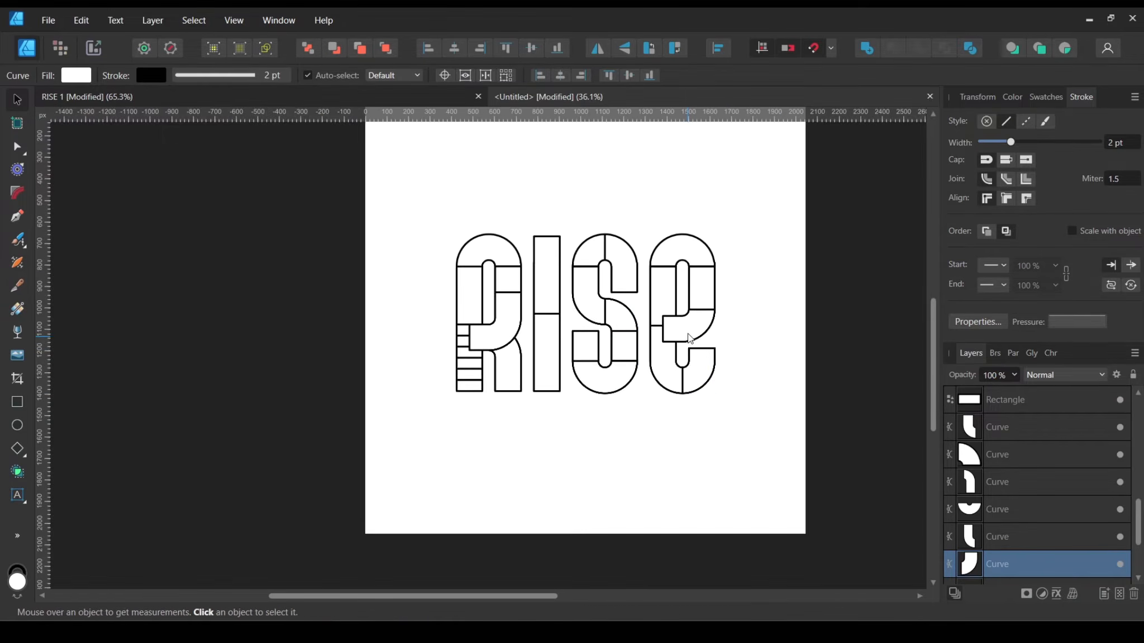
scroll(575, 279, "up", 2)
left_click(658, 204)
scroll(659, 204, "up", 2)
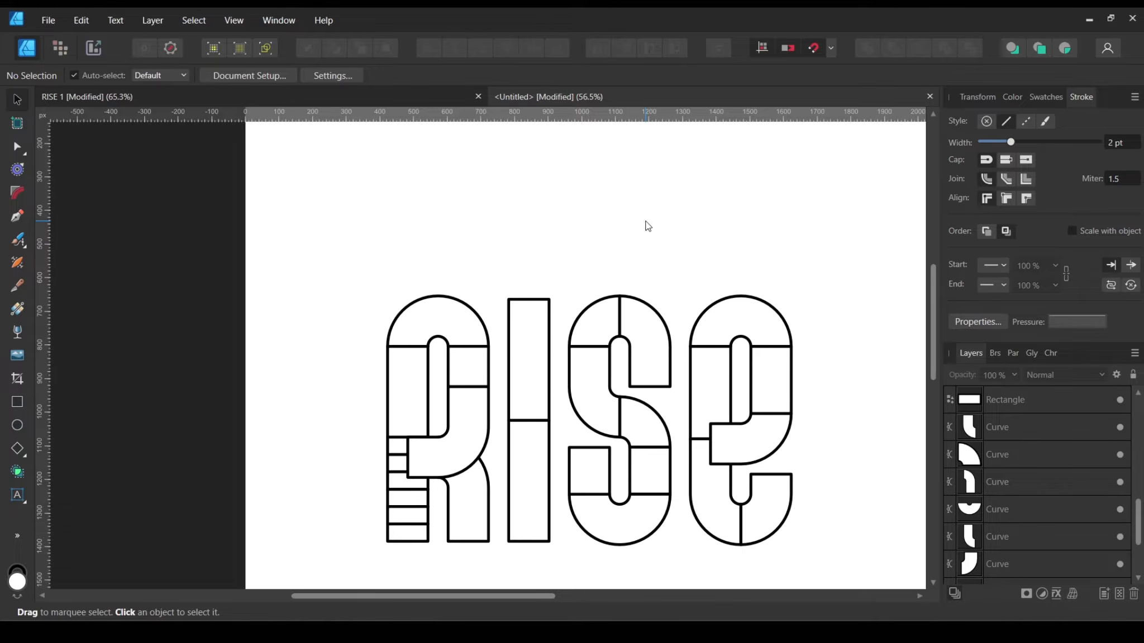
left_click_drag(688, 353, 625, 288)
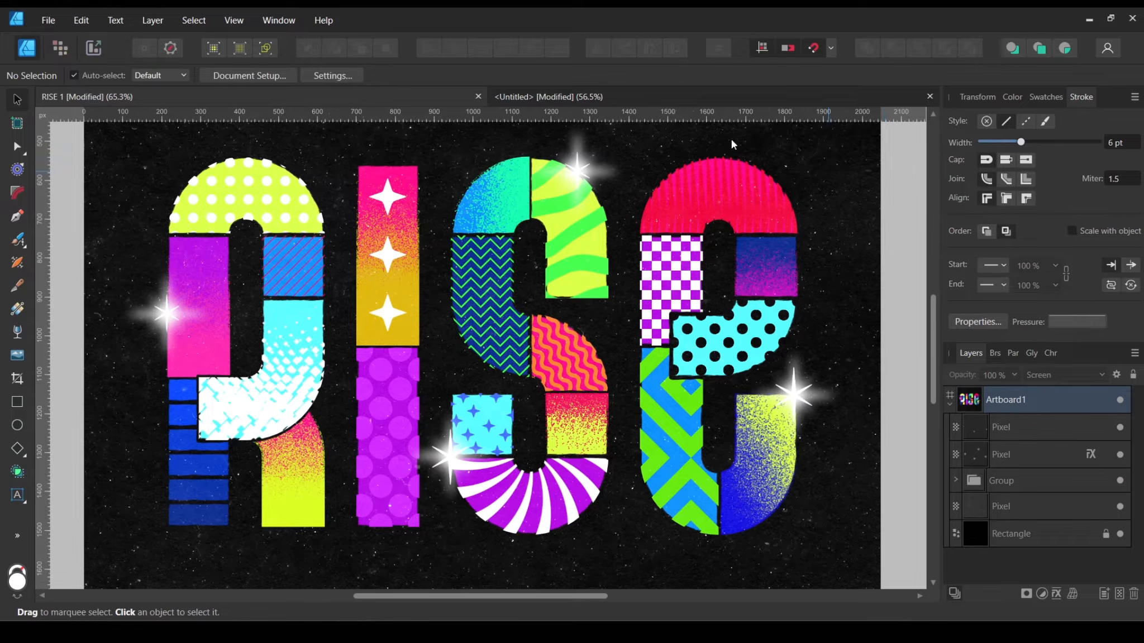
Step: Paste the screenshot of the finished RISE 1 design into the untitled document and scale it to about 46% above the lettering
left_click(635, 96)
scroll(540, 354, "down", 3)
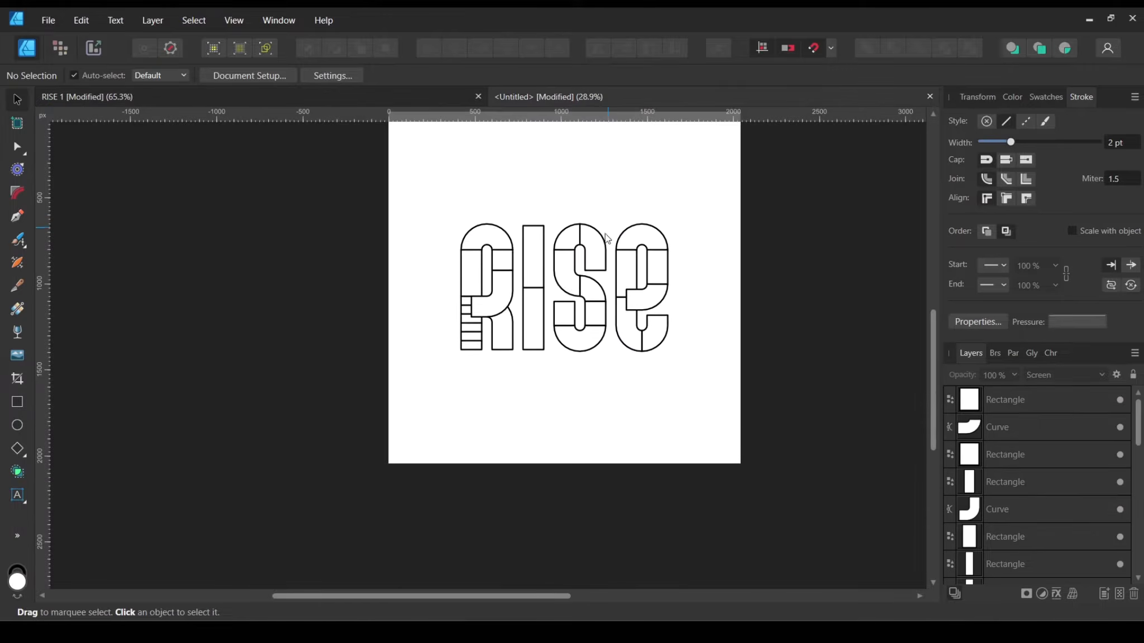
key("ctrl+v")
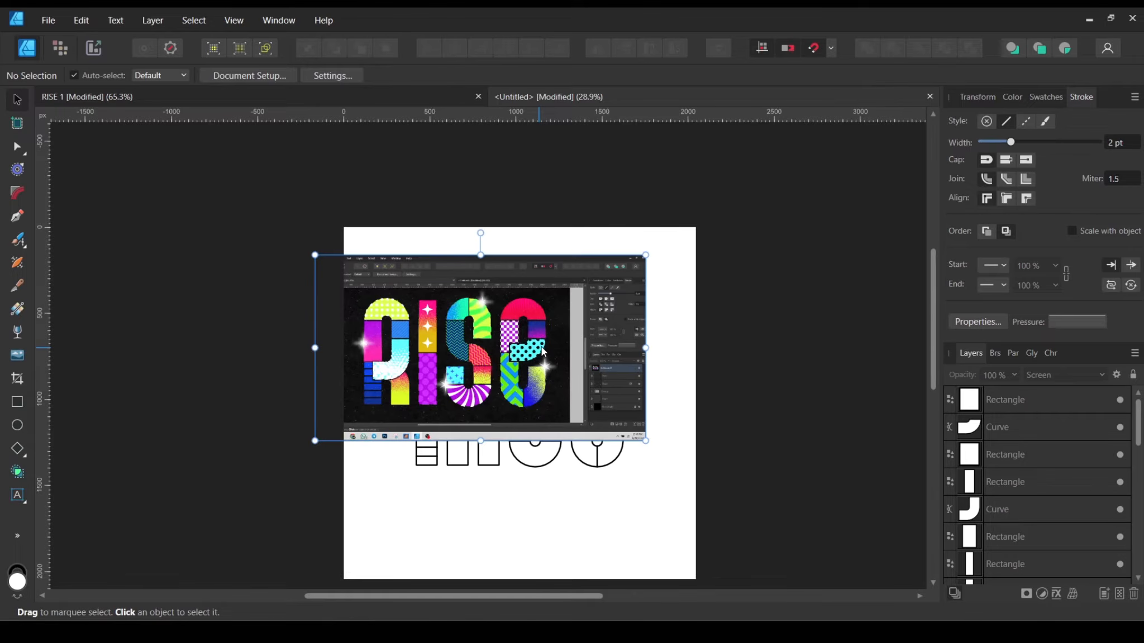
left_click_drag(542, 347, 607, 288)
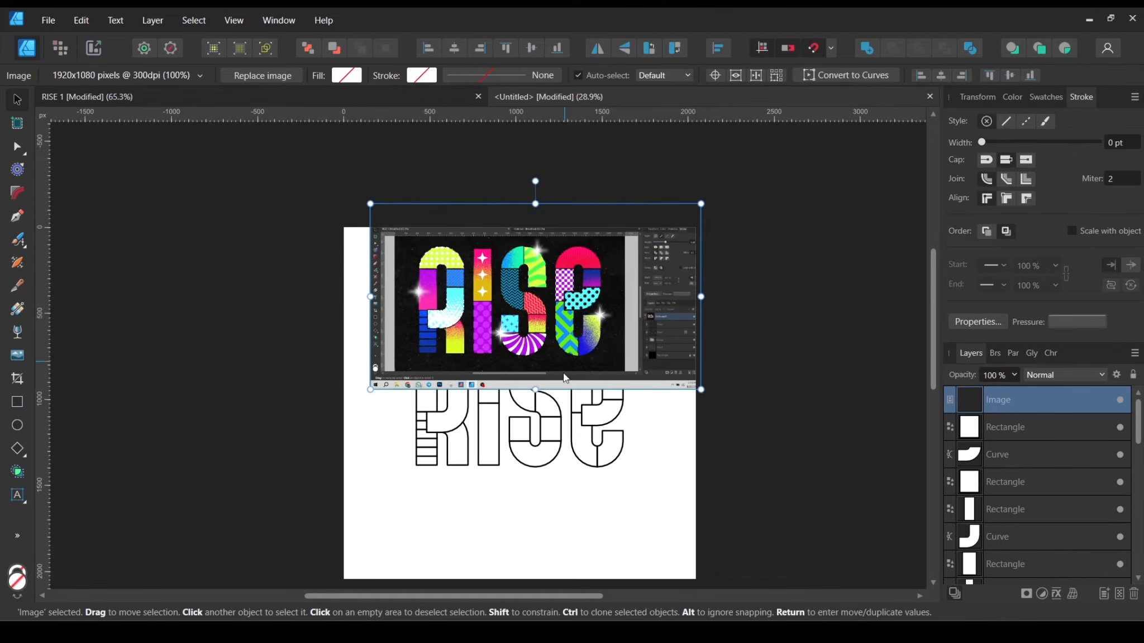
left_click_drag(536, 383, 577, 351)
scroll(537, 294, "up", 4)
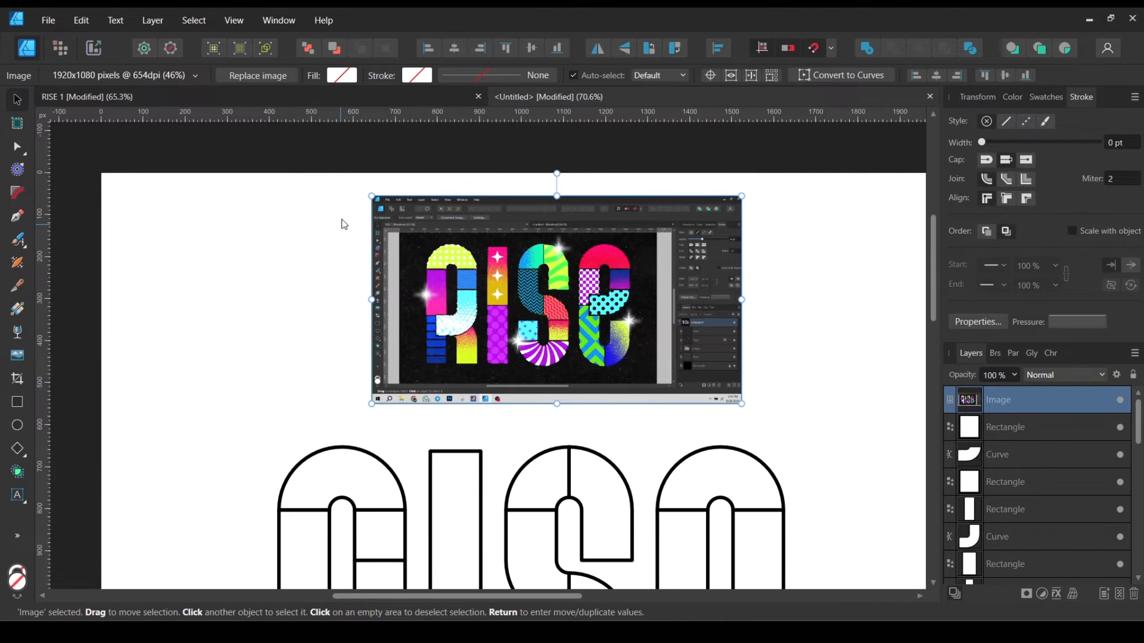
Step: Draw a rectangle over the pasted screenshot that covers only the RISE artwork on its black background
left_click(359, 147)
left_click(514, 262)
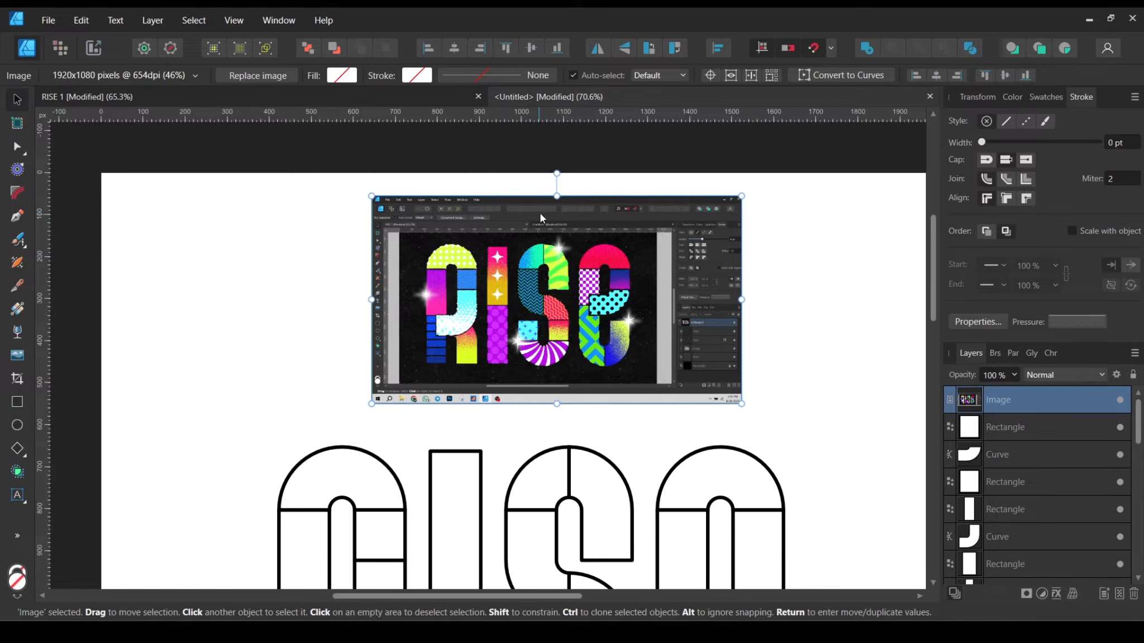
left_click(327, 273)
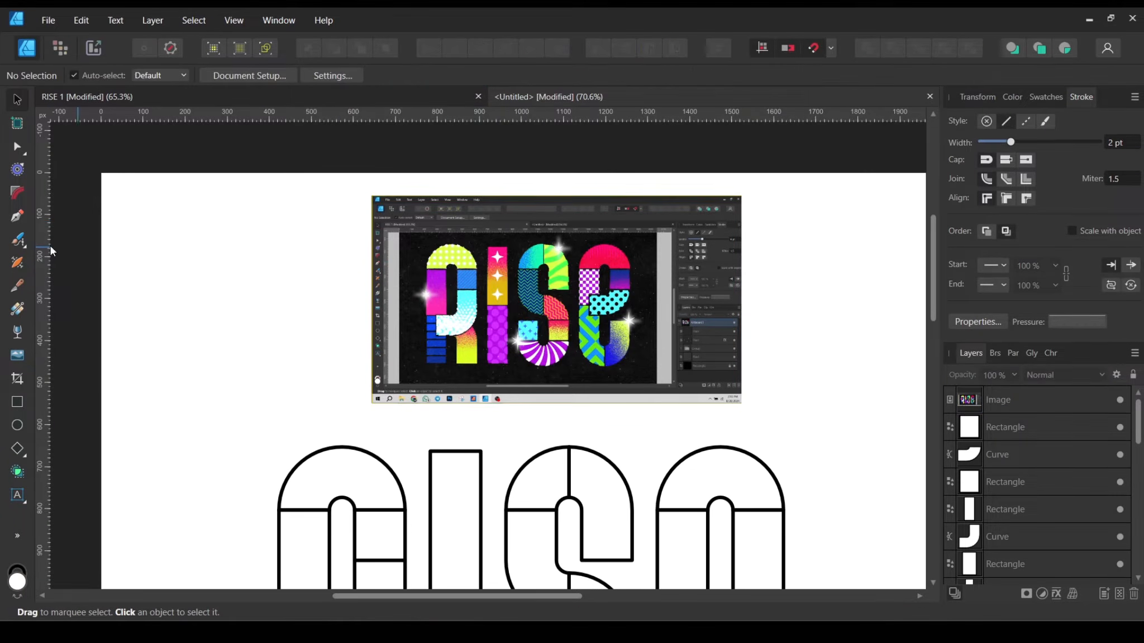
left_click(18, 404)
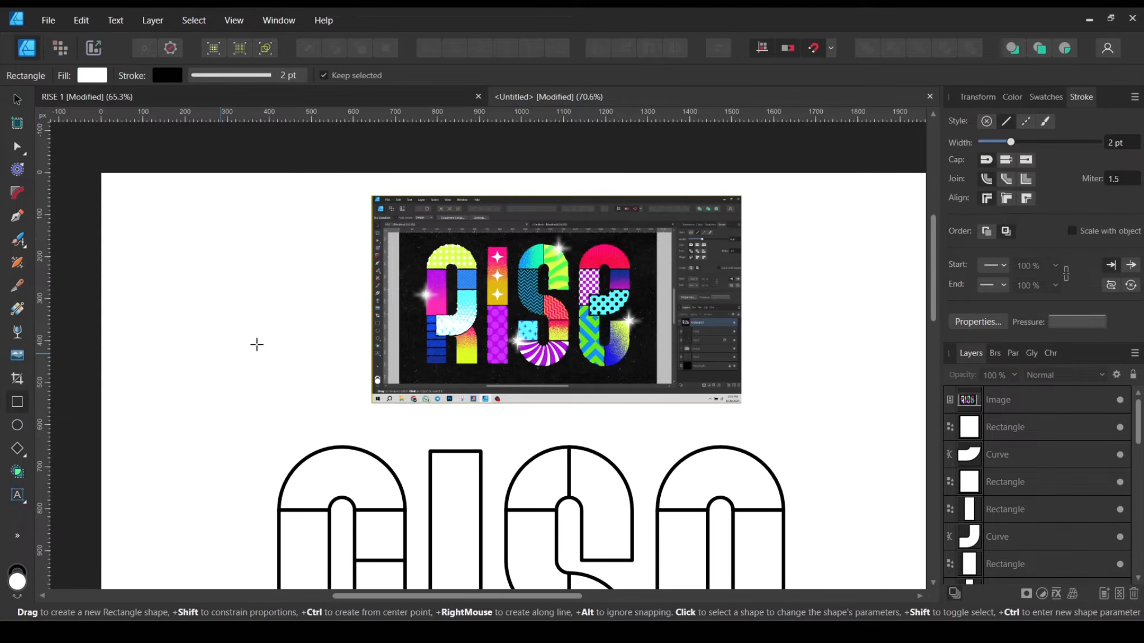
left_click_drag(406, 235, 651, 381)
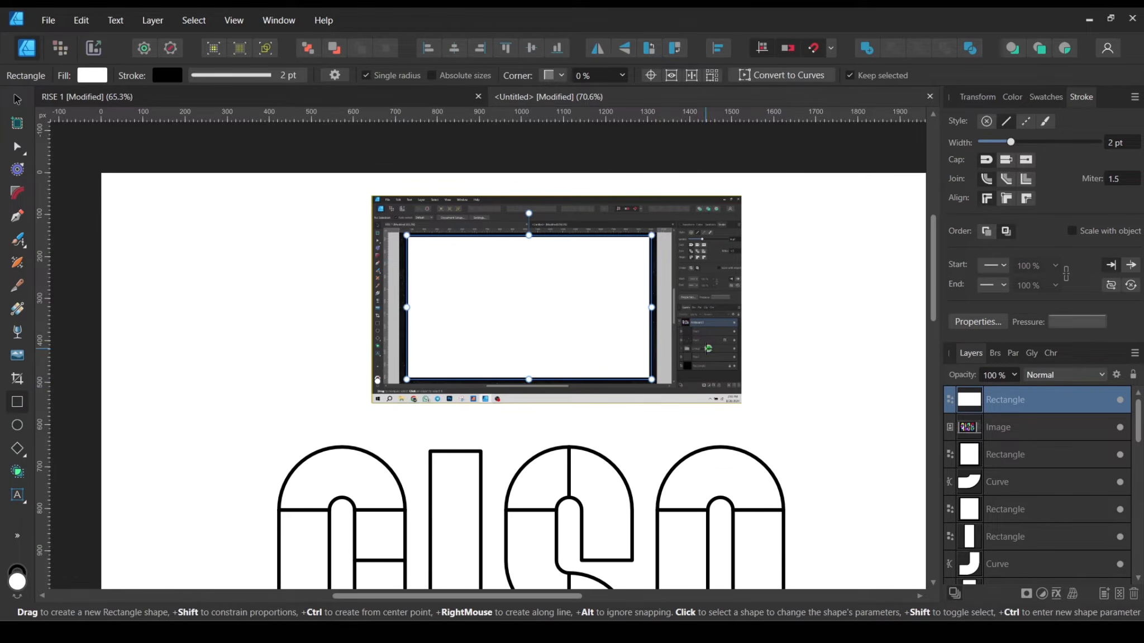
key("v")
key("ctrl+d")
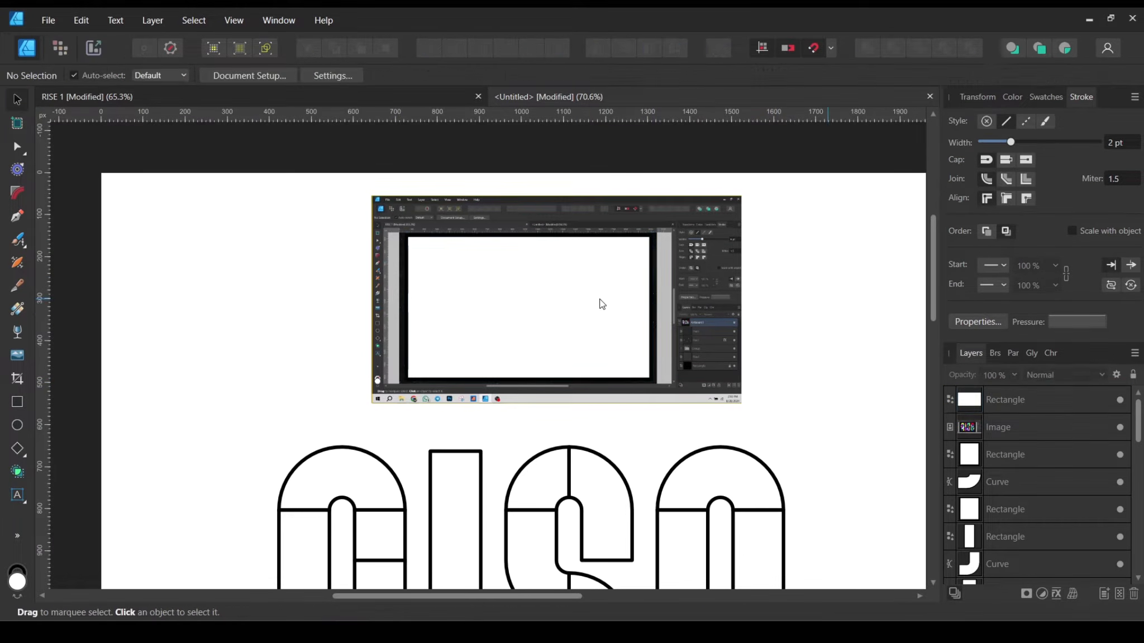
left_click(503, 289)
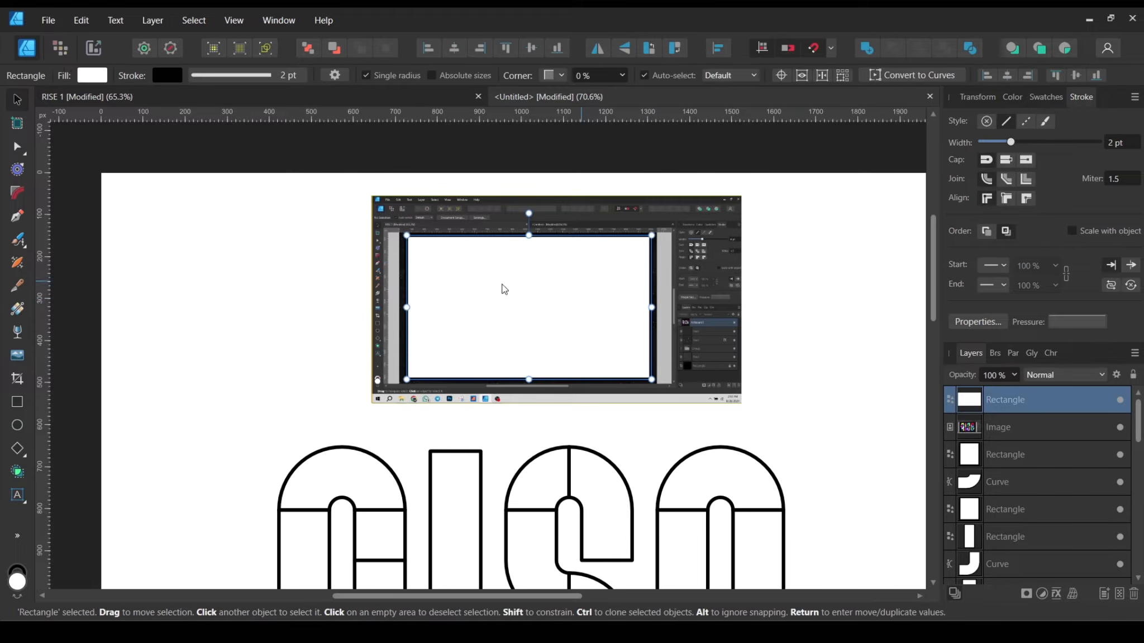
Step: Mask the pasted screenshot with the rectangle so that only the RISE artwork shows
left_click(726, 290)
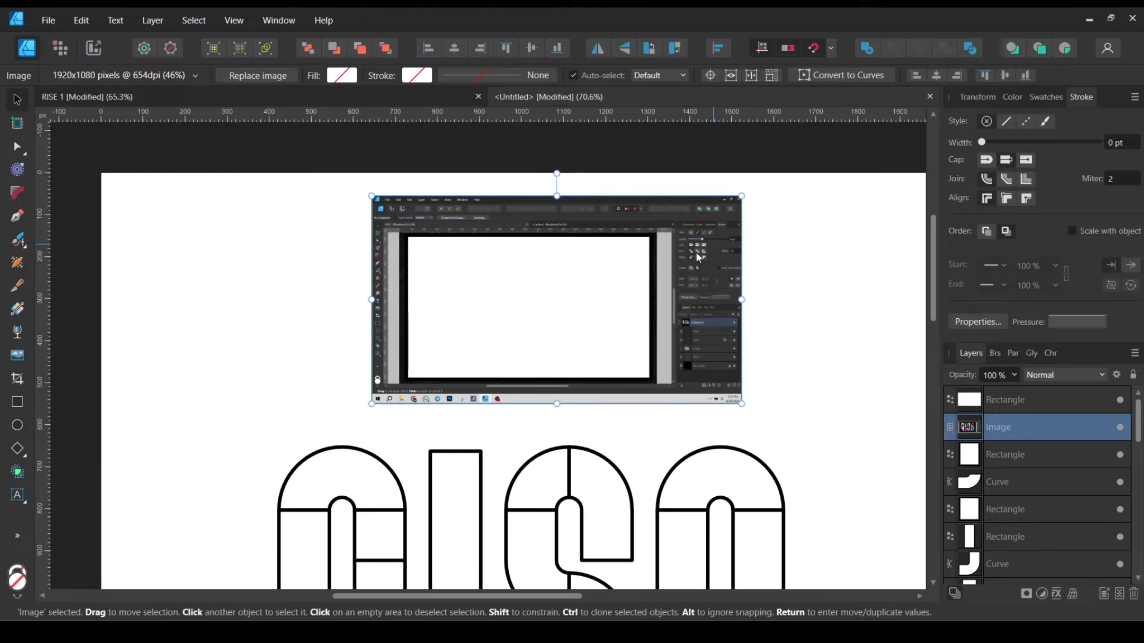
left_click(555, 295)
left_click(1037, 427)
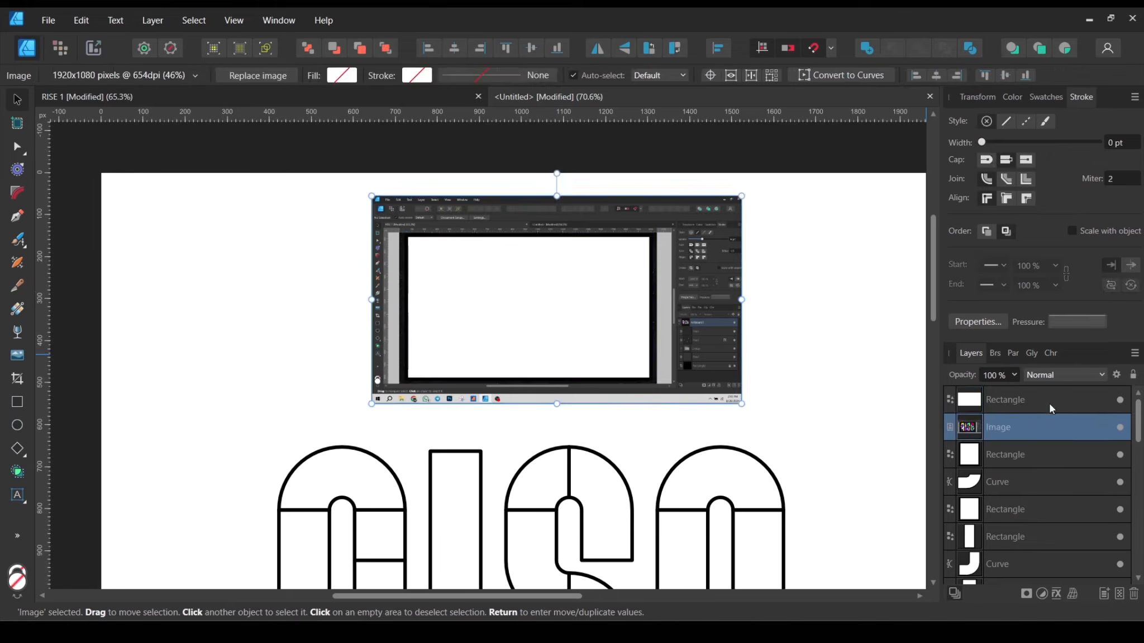
left_click(1047, 401)
left_click(1046, 427)
left_click(995, 401)
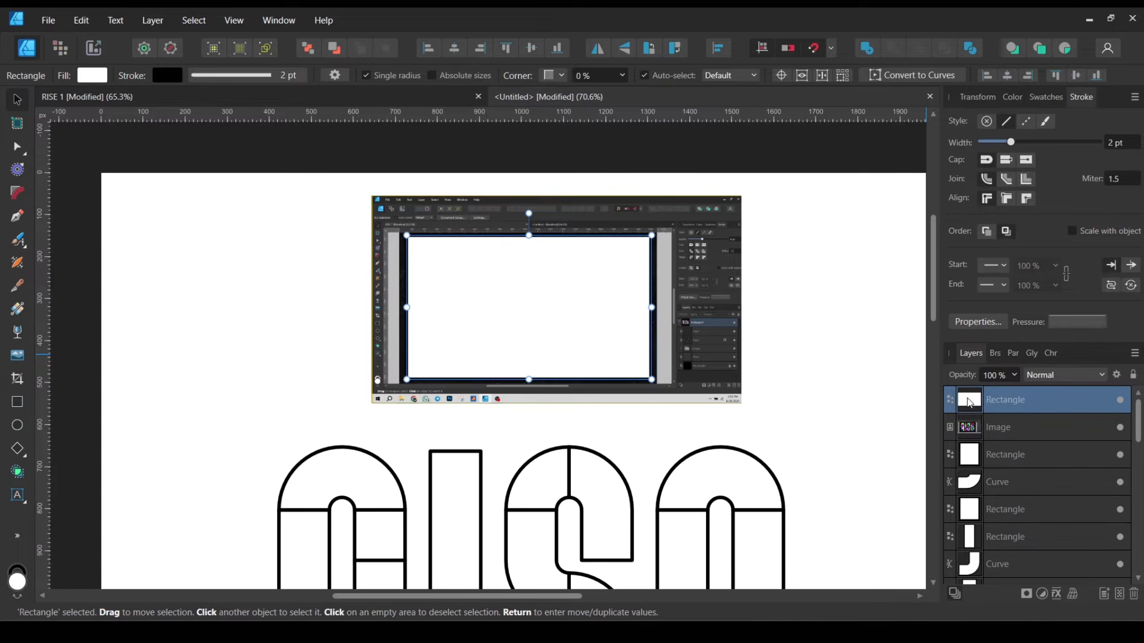
left_click_drag(969, 405, 969, 431)
left_click(793, 401)
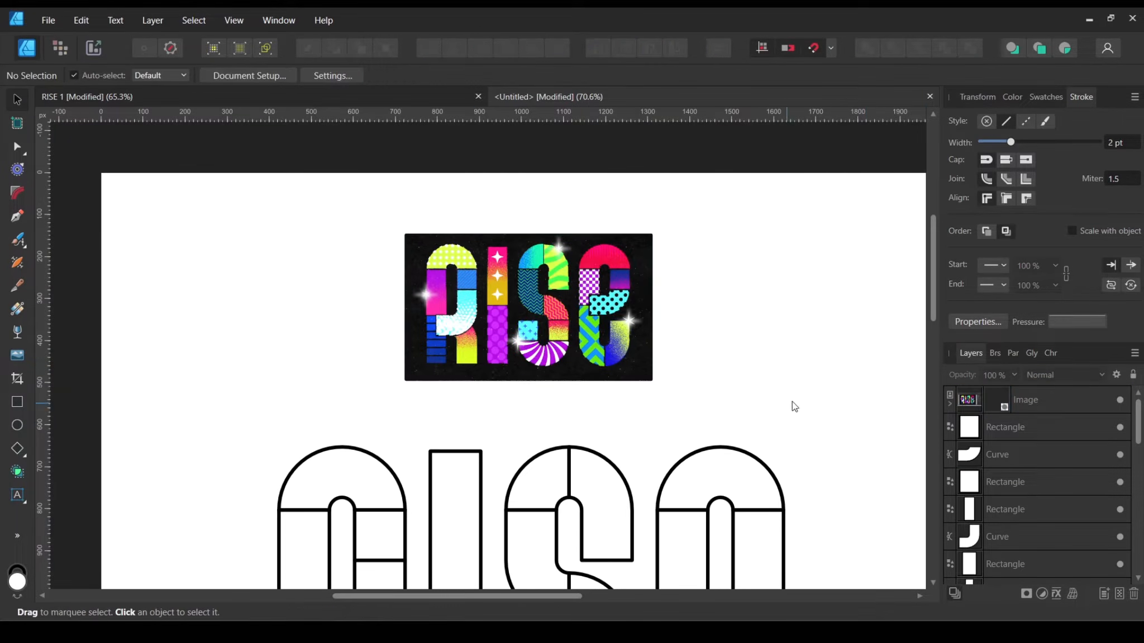
Step: Enlarge the masked reference image and position it directly above the outlined lettering
left_click(590, 301)
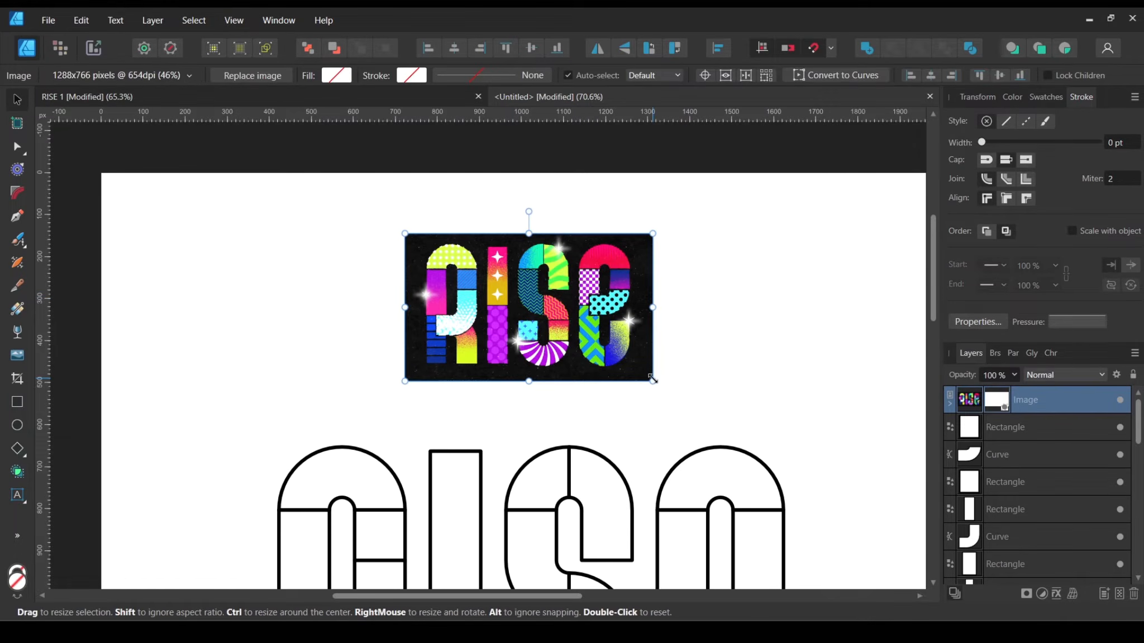
left_click_drag(652, 382, 785, 406)
mouse_move(700, 341)
left_mouse_down()
mouse_move(702, 362)
mouse_move(703, 352)
left_mouse_up()
left_click(850, 339)
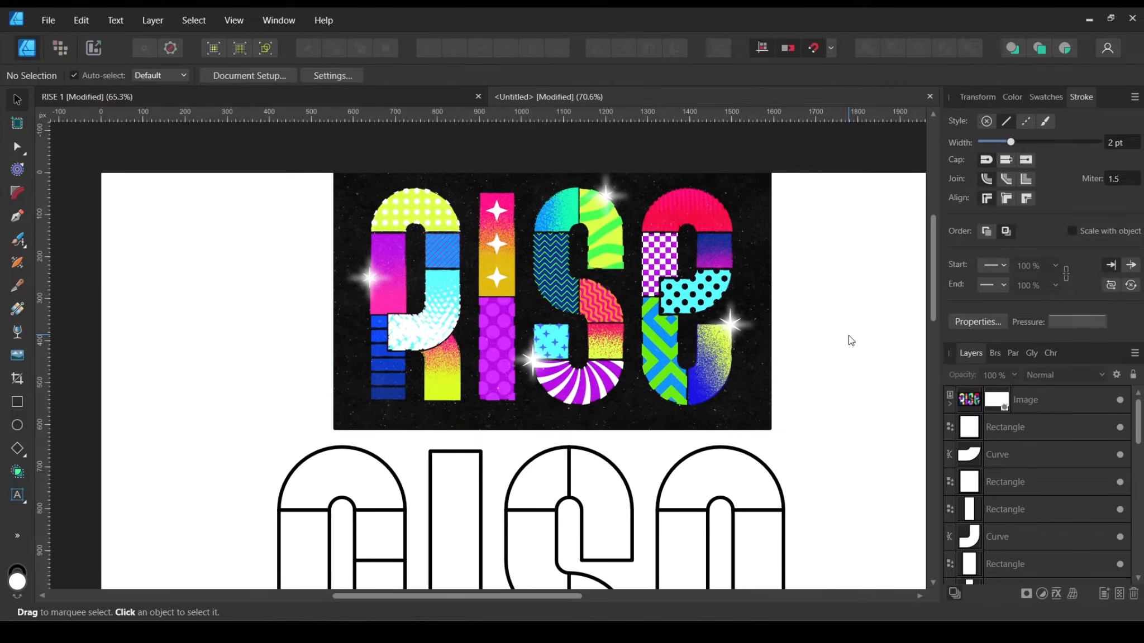
Step: Fill the R's top arch with lime green D7FF32, following the reference image
scroll(726, 347, "down", 4)
left_click_drag(698, 423, 651, 403)
scroll(645, 401, "up", 2)
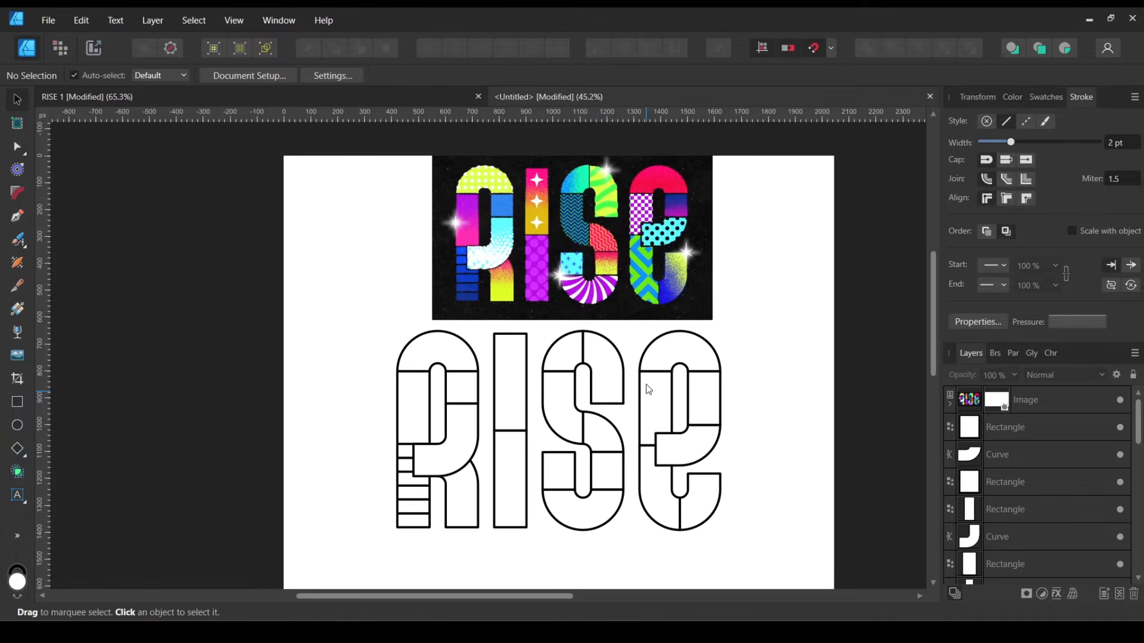
scroll(649, 388, "up", 2)
left_click_drag(546, 379, 556, 358)
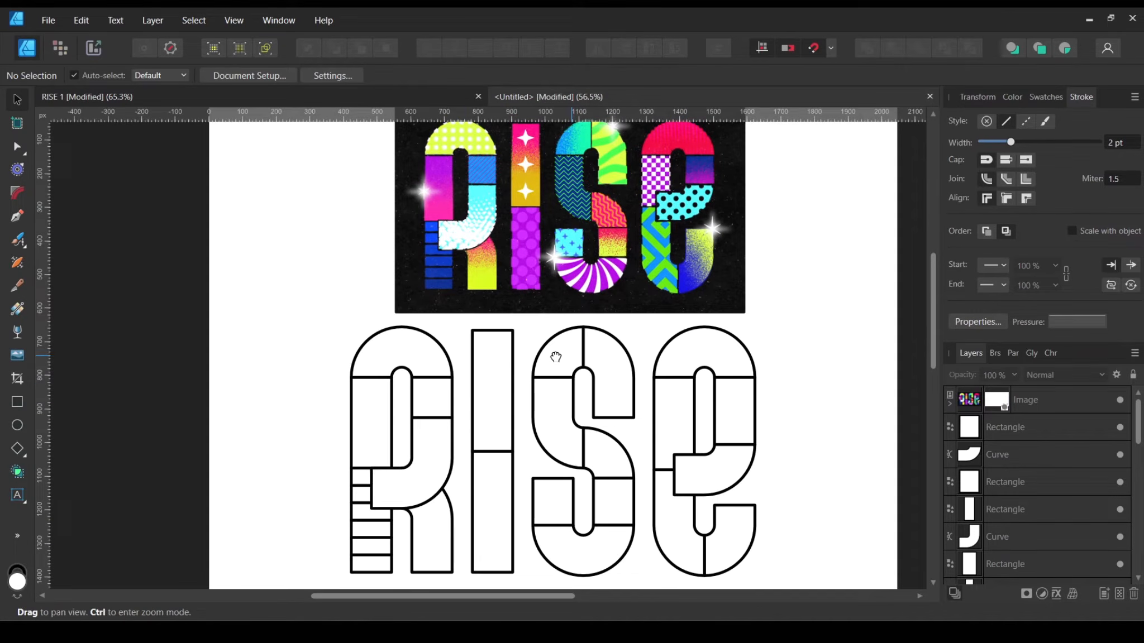
left_click(419, 353)
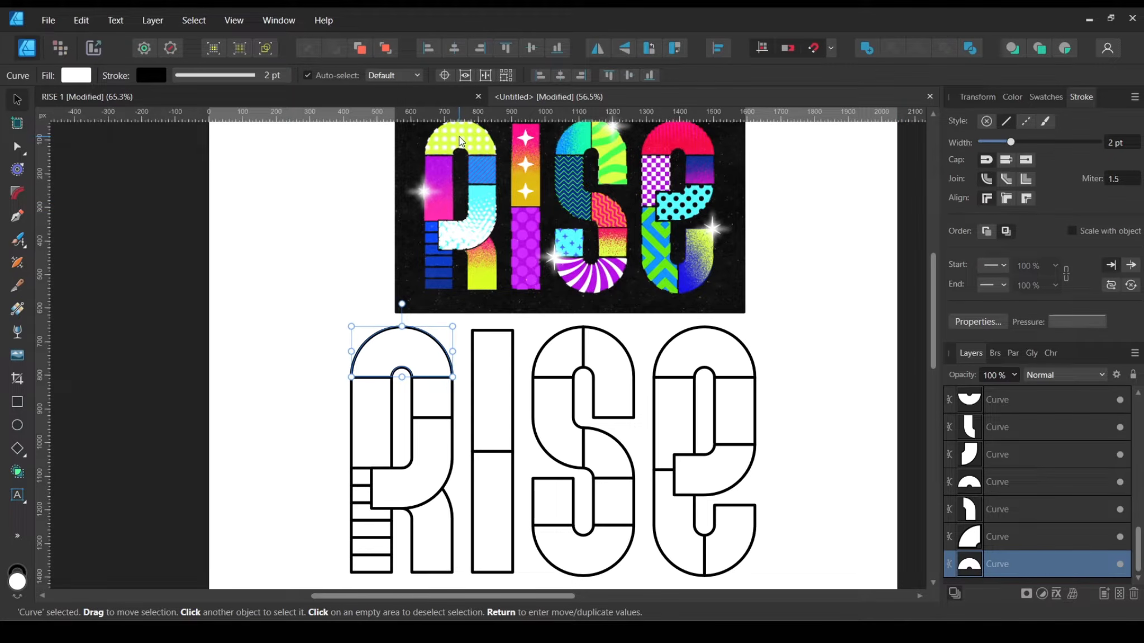
left_click(1011, 97)
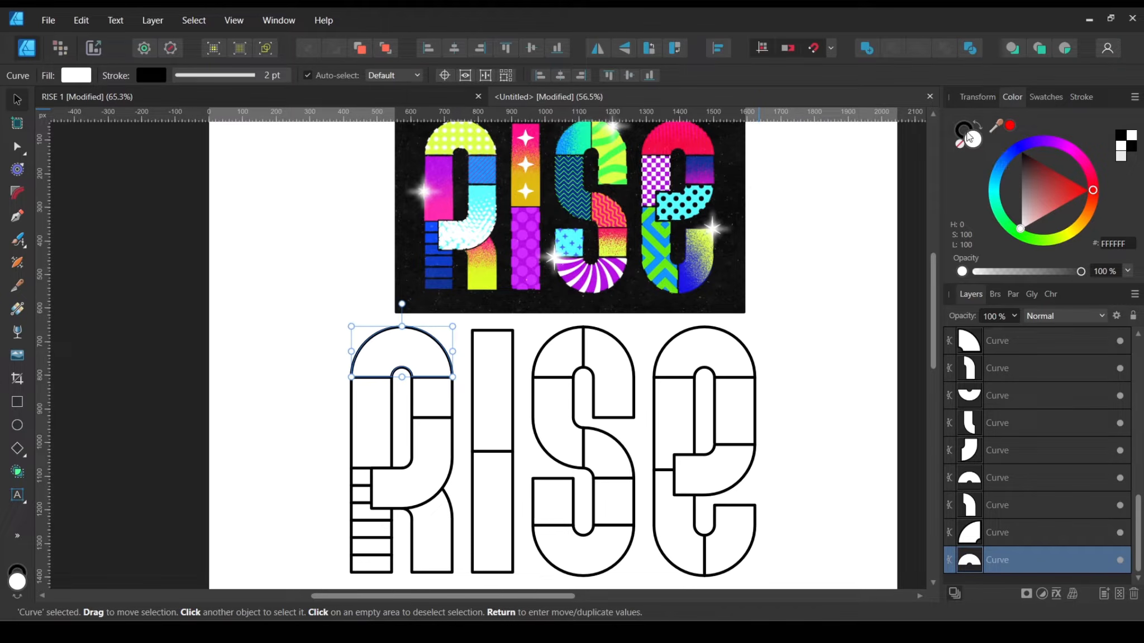
double_click(963, 129)
left_click(776, 143)
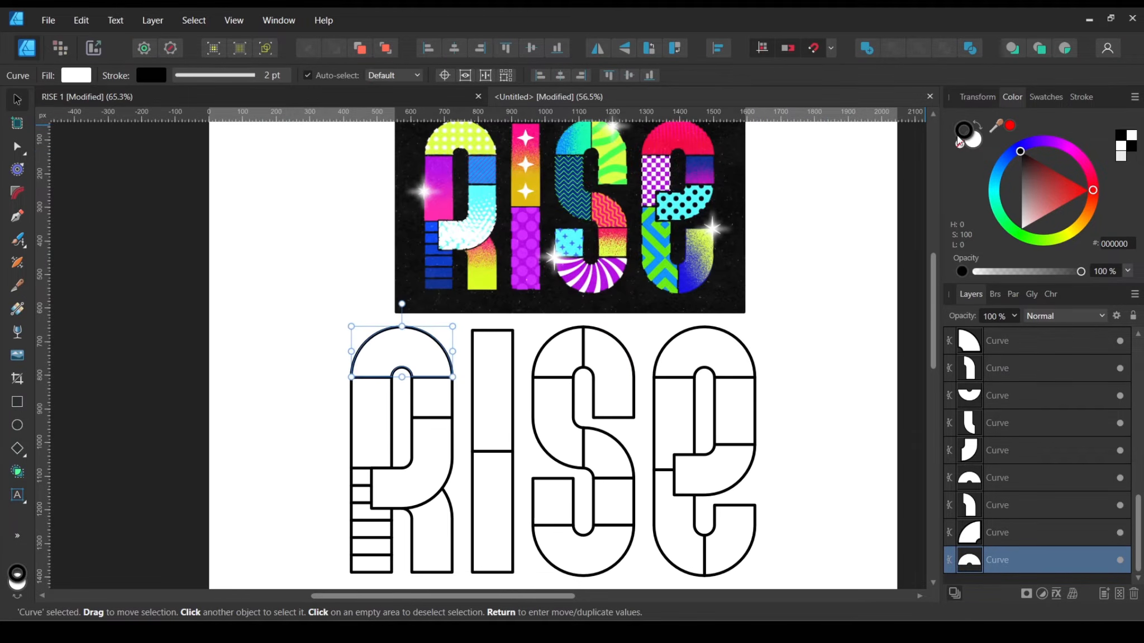
left_click(975, 147)
scroll(500, 163, "up", 2)
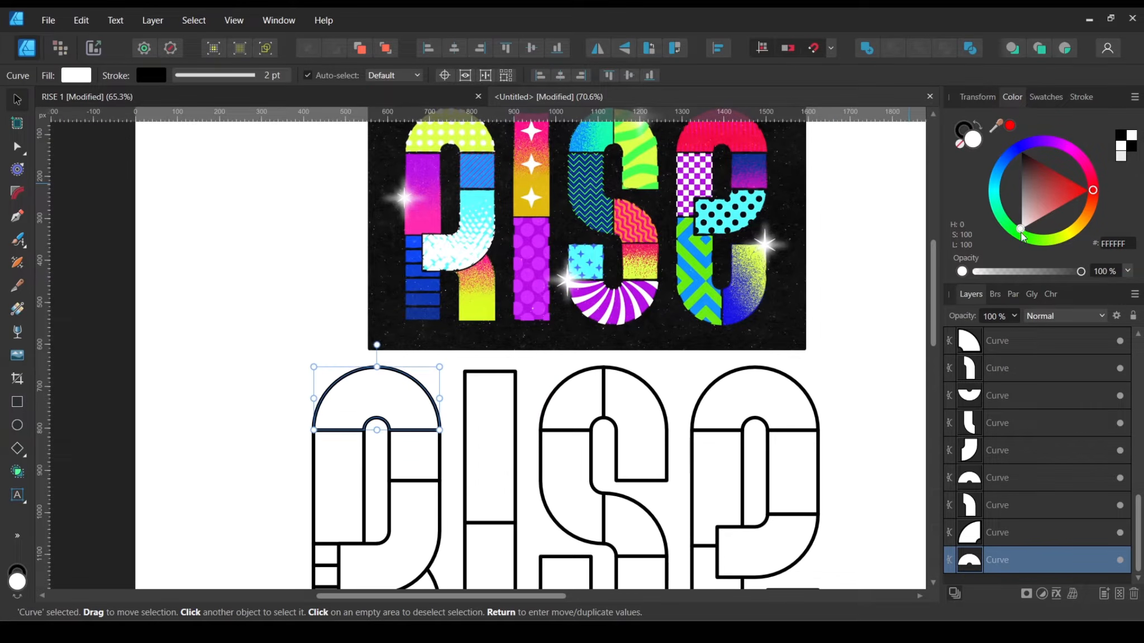
mouse_move(1022, 236)
left_mouse_down()
mouse_move(1080, 232)
mouse_move(1060, 243)
mouse_move(1038, 227)
mouse_move(1049, 204)
mouse_move(1043, 240)
mouse_move(1036, 220)
mouse_move(1039, 230)
left_mouse_up()
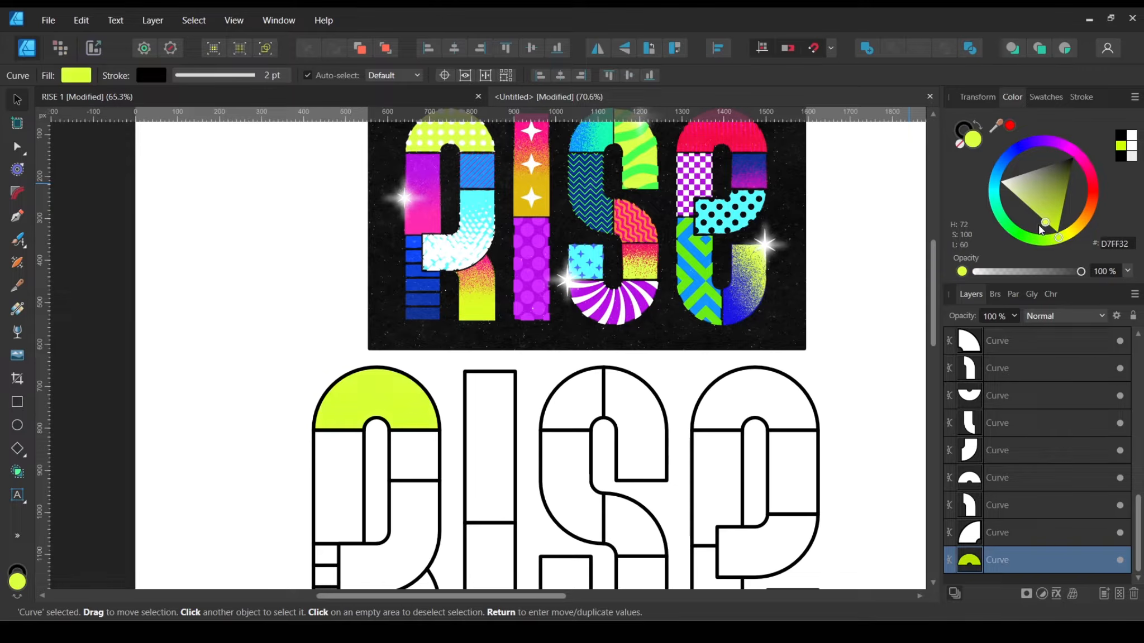
Step: Fill the R's upper left rectangle with magenta FF00D8
left_click(262, 370)
left_click(335, 496)
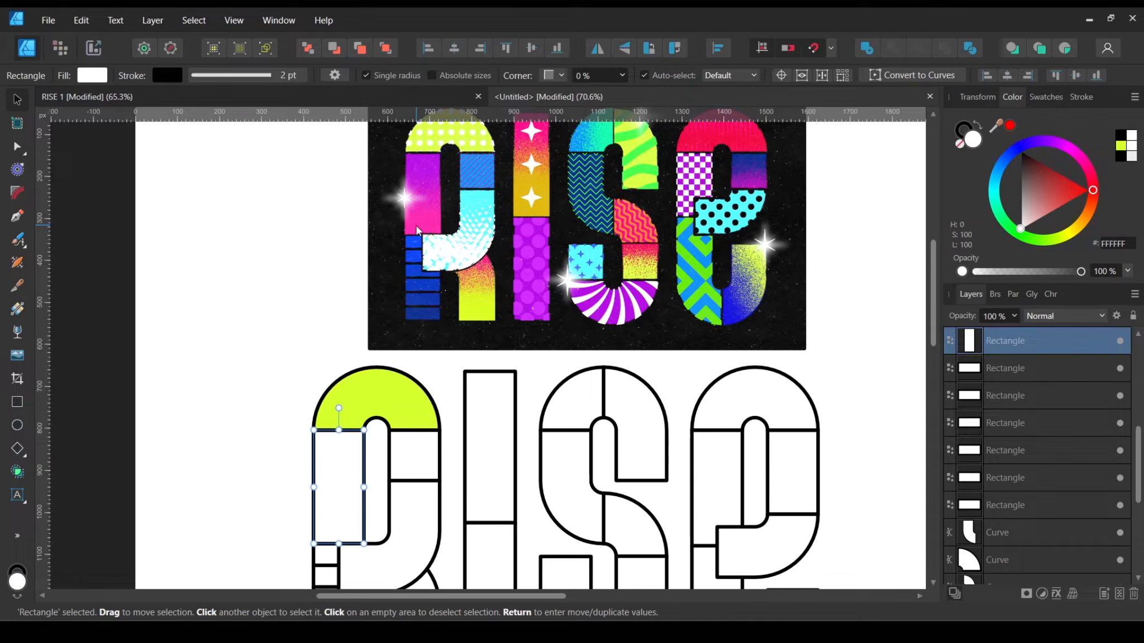
left_click_drag(1089, 167, 1072, 148)
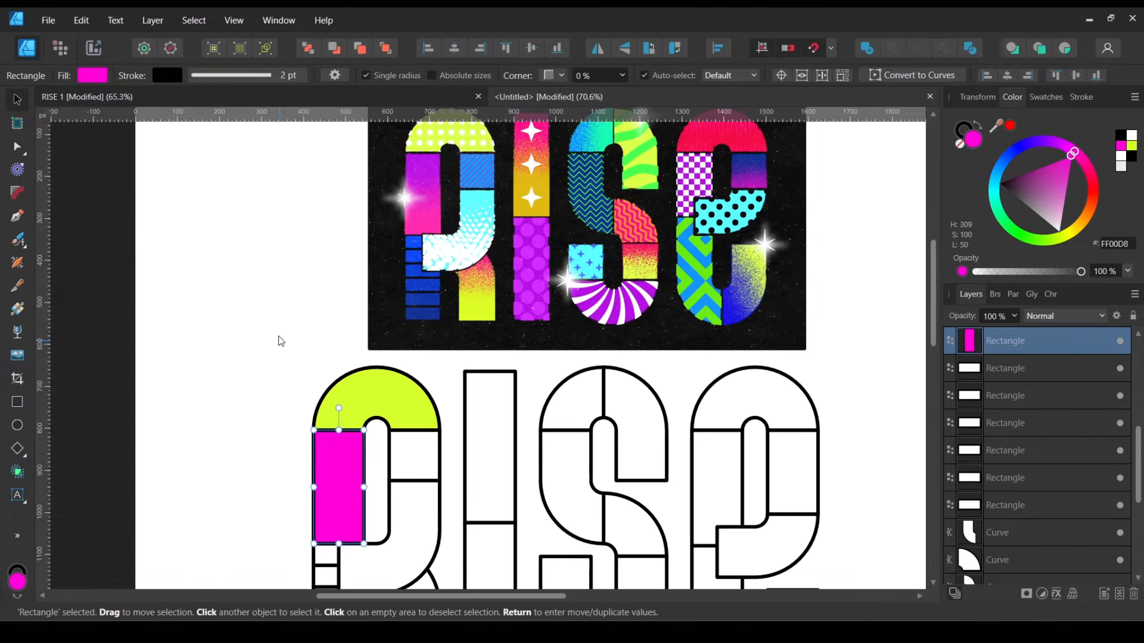
Step: Fill the square at the R's upper right with blue 3D7EF4, following the reference image
left_click(280, 341)
left_click_drag(389, 430, 439, 480)
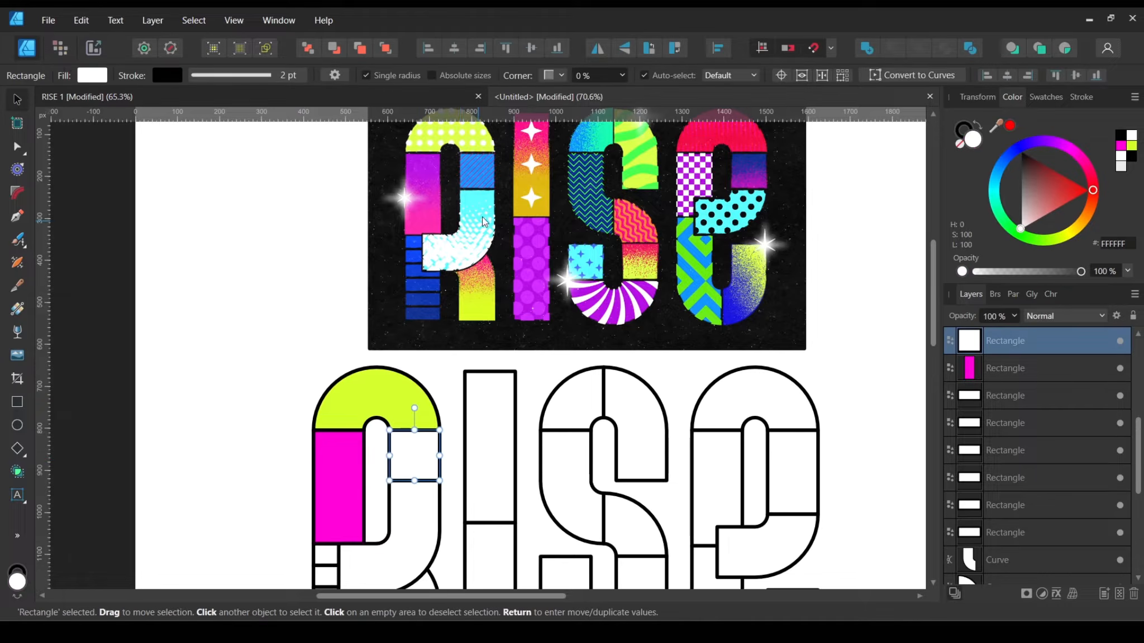
left_click(1005, 162)
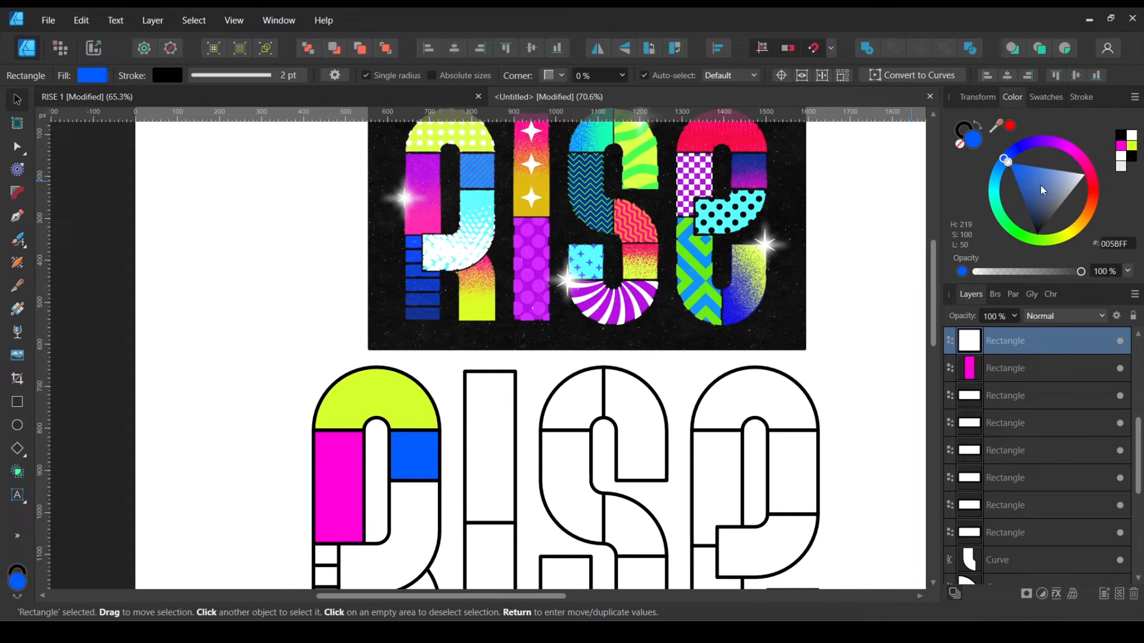
left_click_drag(1042, 190, 1030, 174)
left_click(268, 318)
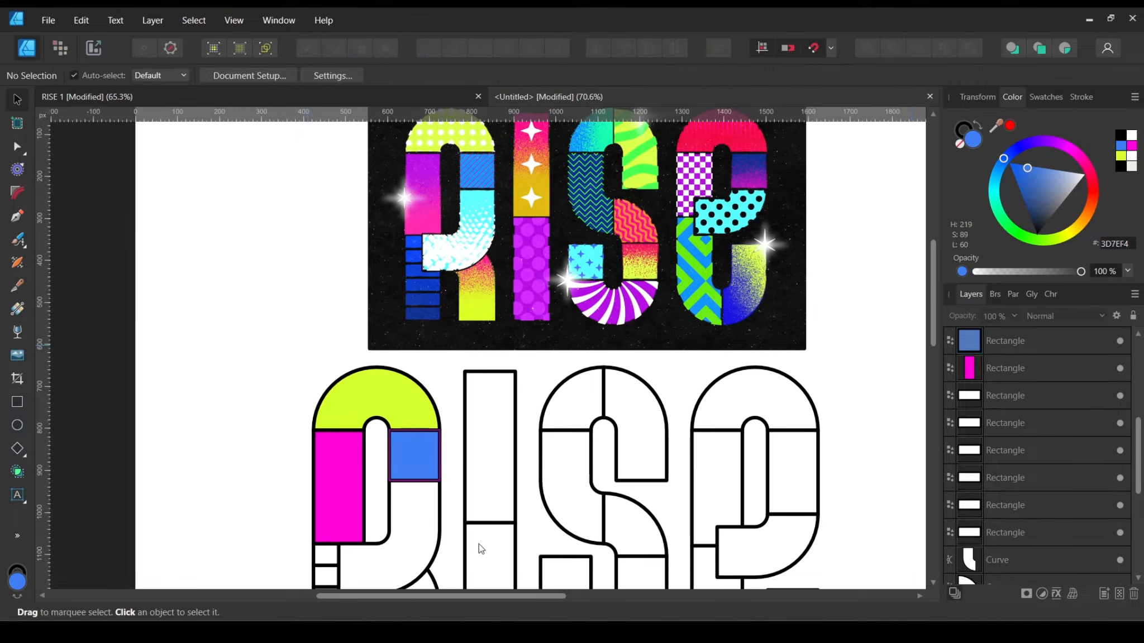
Step: Fill the R's curved bowl piece with cyan 3EFFFF
left_click(406, 512)
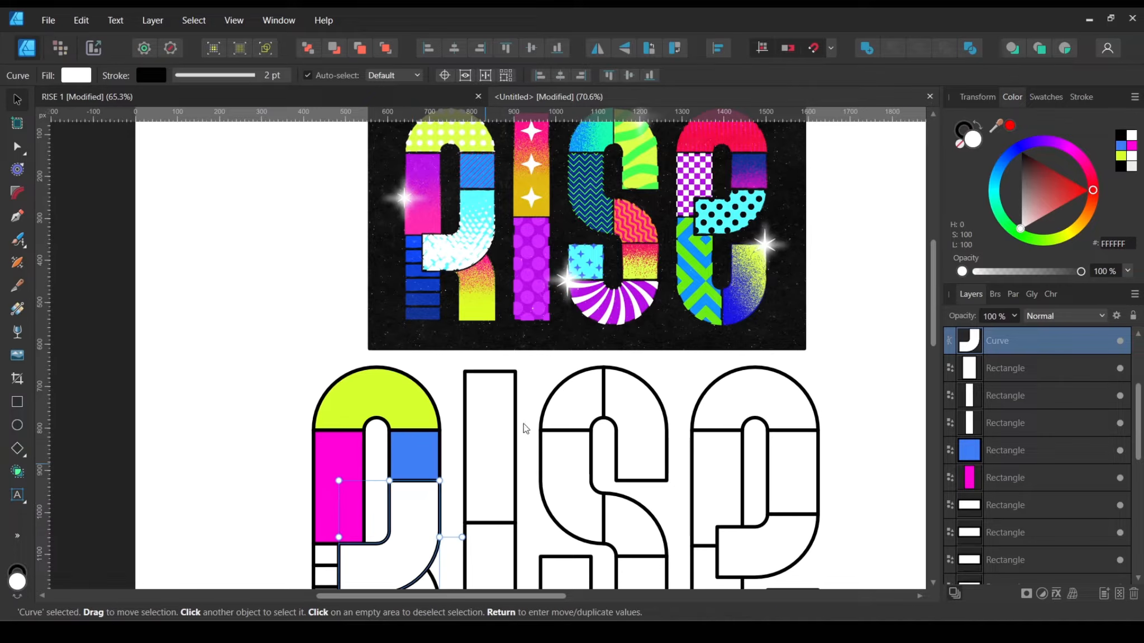
left_click_drag(995, 191, 1015, 170)
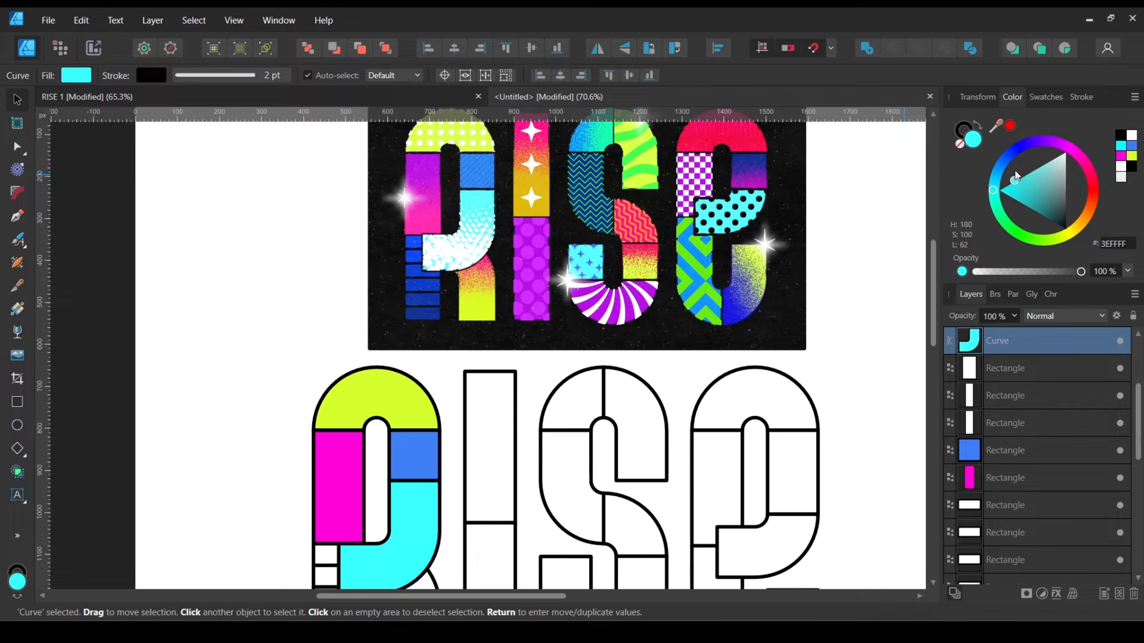
left_click(233, 281)
Step: Fill the R's lower right leg with hot pink FF007A, following the reference image
scroll(410, 394, "down", 3)
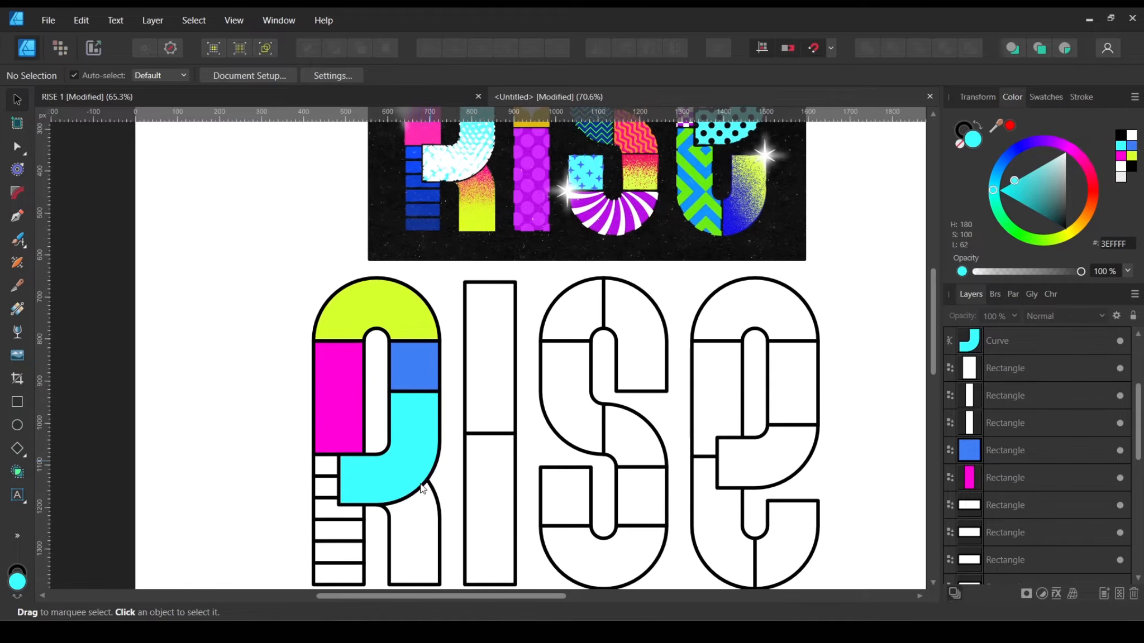
left_click(419, 537)
scroll(457, 521, "up", 1)
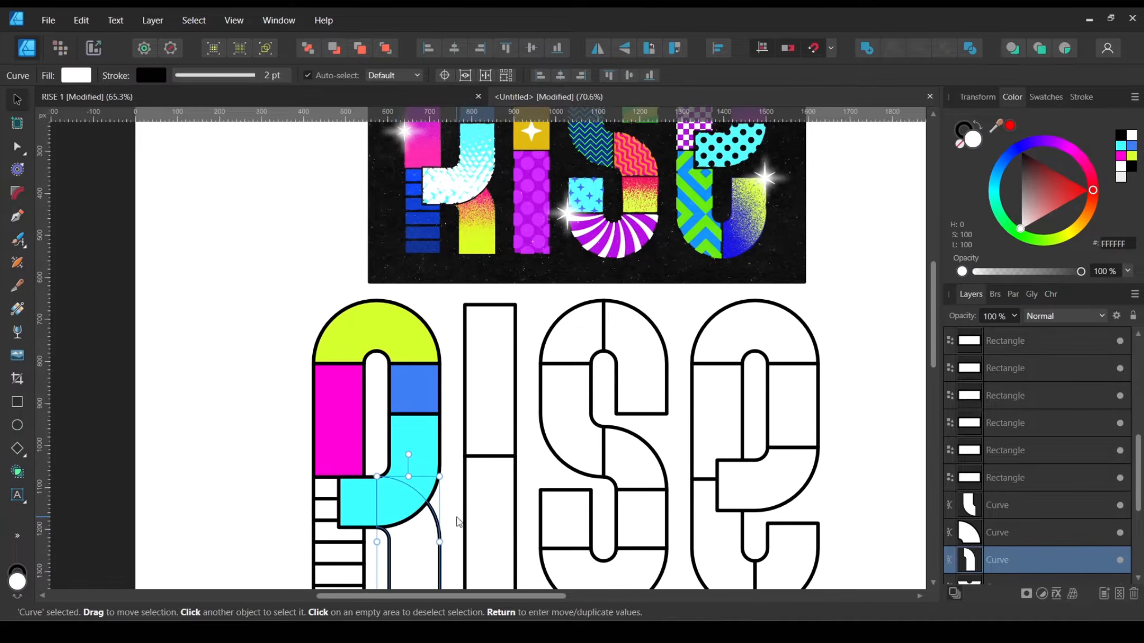
scroll(384, 490, "up", 2)
scroll(385, 490, "down", 2)
left_click_drag(1096, 173, 1083, 166)
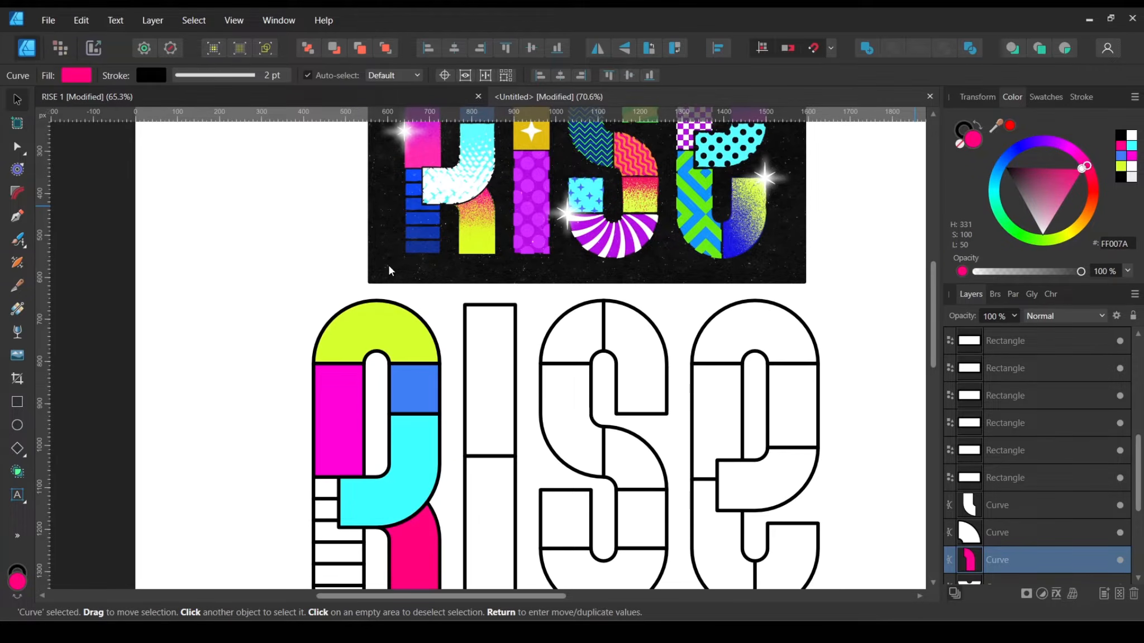
left_click(301, 270)
Step: Select all six stacked rectangles at the R's lower left and fill them with dark blue 001195
scroll(300, 271, "up", 4)
scroll(299, 270, "down", 8)
scroll(319, 290, "up", 3)
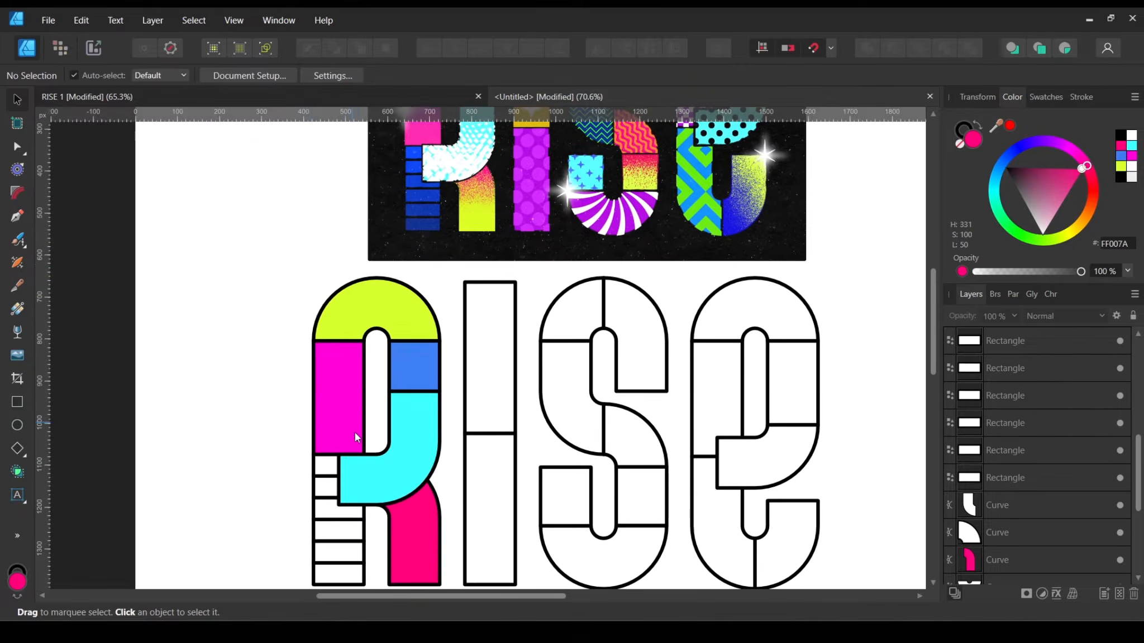
scroll(345, 512, "down", 2)
scroll(343, 495, "up", 4)
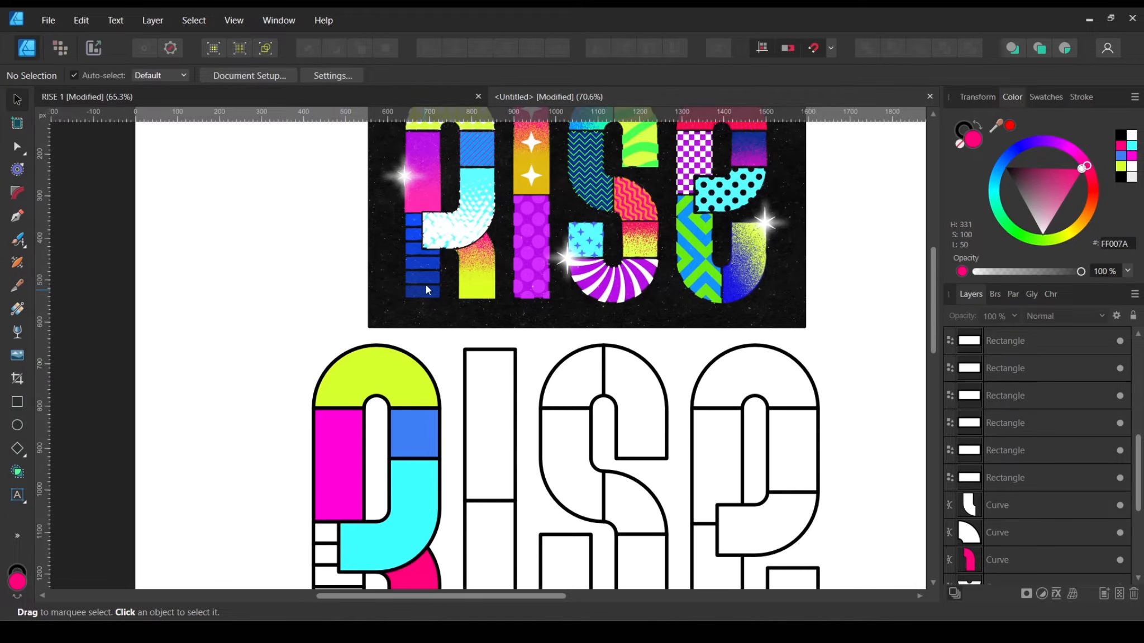
scroll(428, 291, "down", 6)
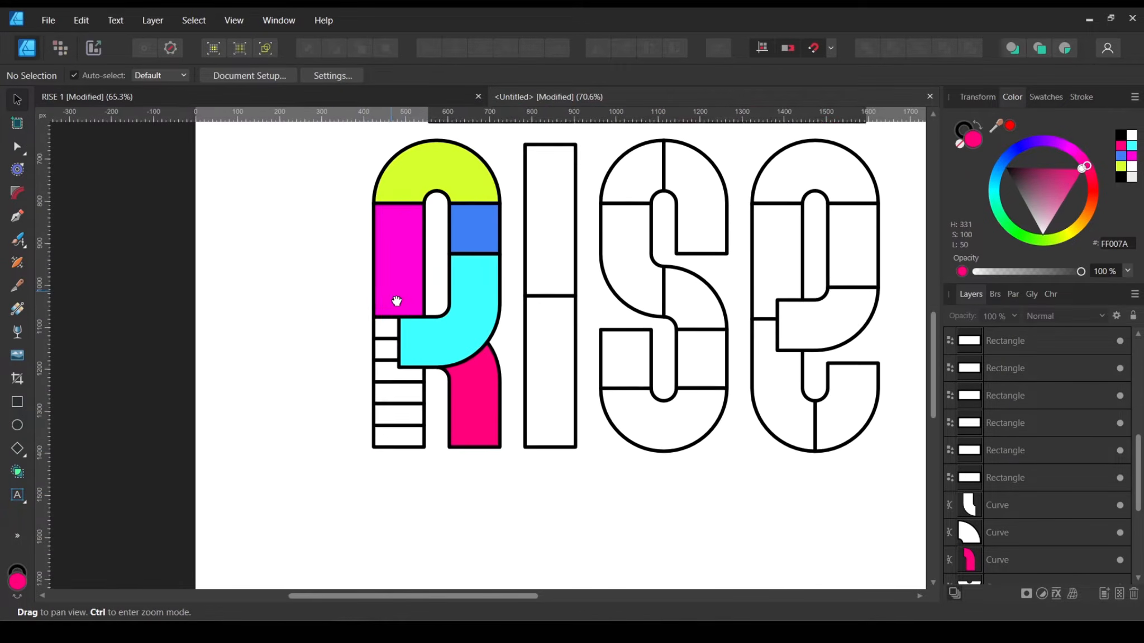
scroll(376, 406, "up", 2)
scroll(375, 407, "up", 4)
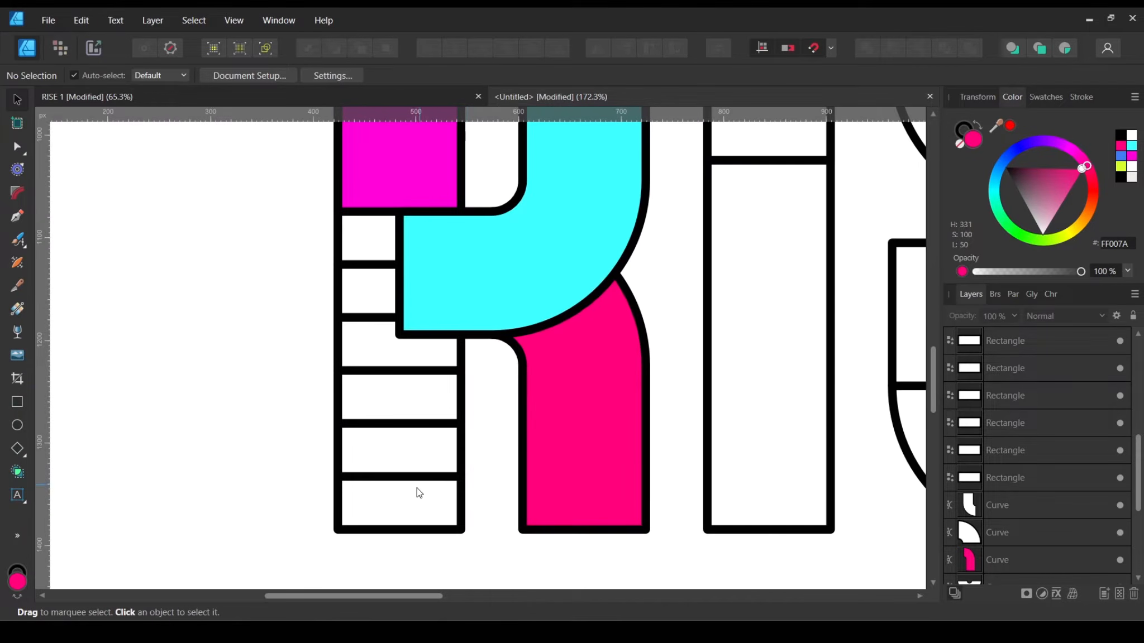
left_click(416, 497)
left_click(371, 449, "shift")
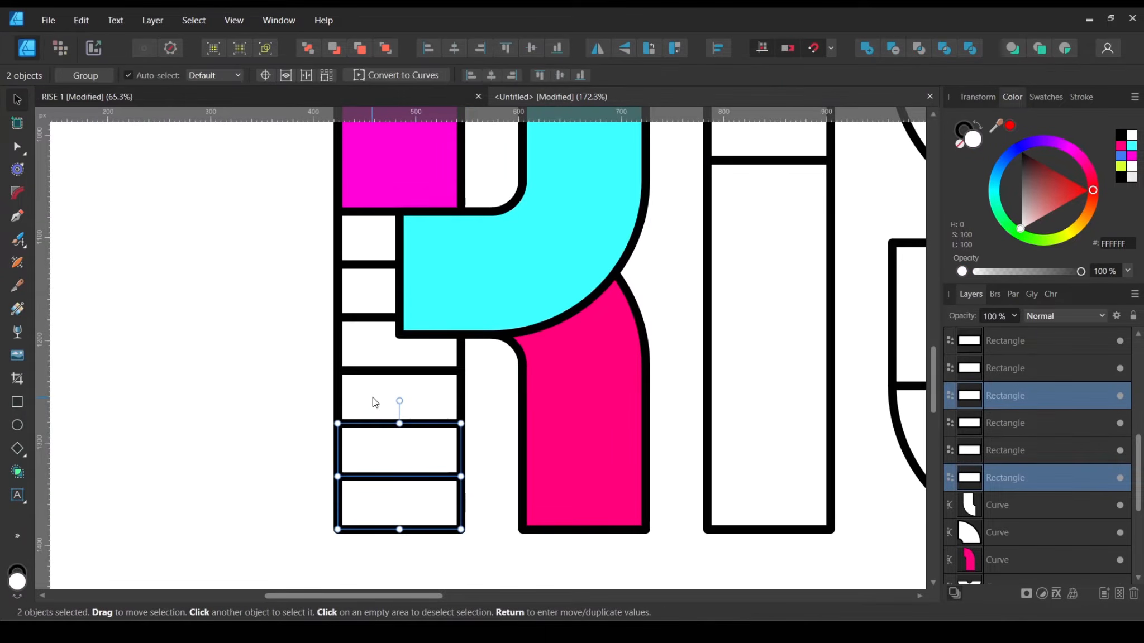
left_click(372, 396, "shift")
left_click(379, 332, "shift")
left_click(374, 290, "shift")
left_click(378, 244, "shift")
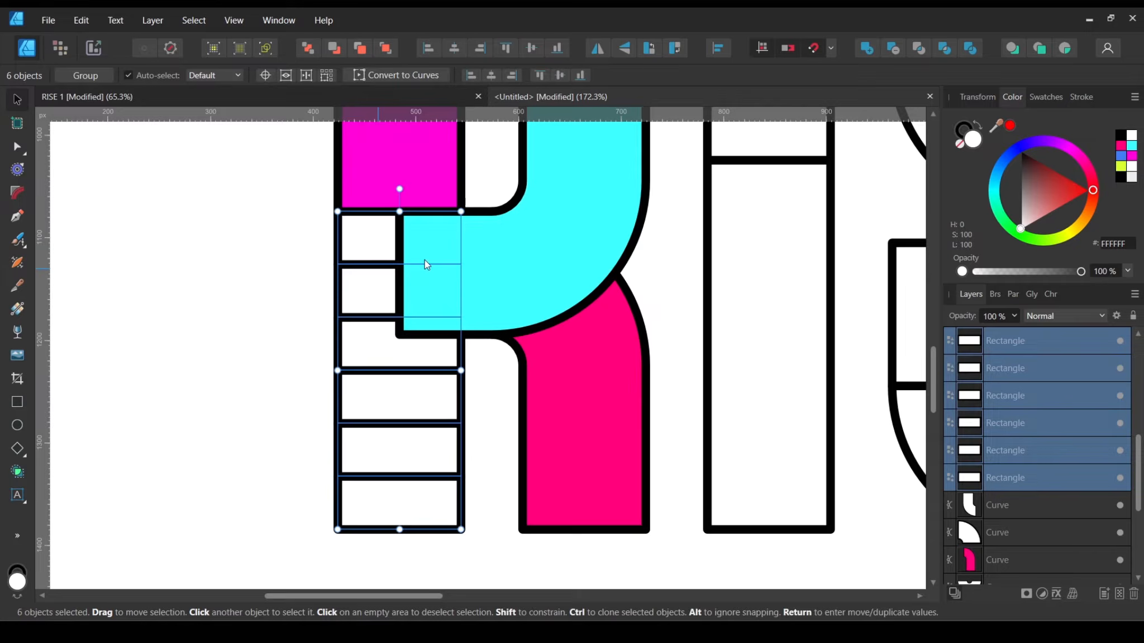
left_click(1010, 154)
left_click_drag(1038, 200, 1006, 202)
left_click(281, 485)
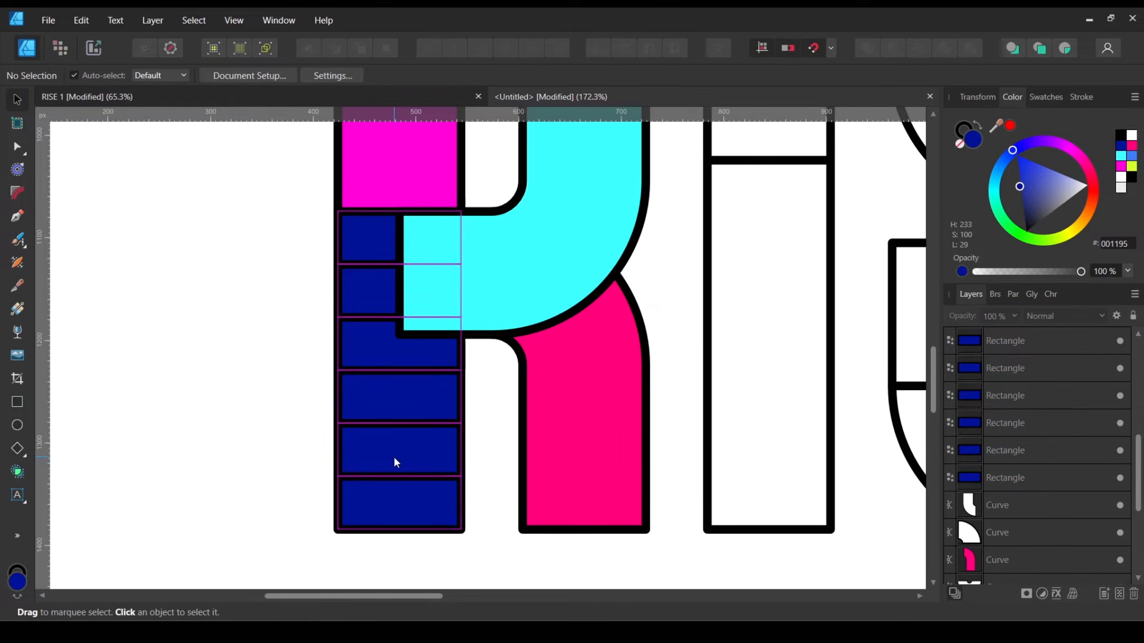
Step: Recolour the R's stacked rectangles individually in blues that lighten upwards, keeping the lowest darkest and giving the second lowest 0016BF
left_click(395, 457)
left_click_drag(1020, 188, 1015, 168)
left_click(441, 393)
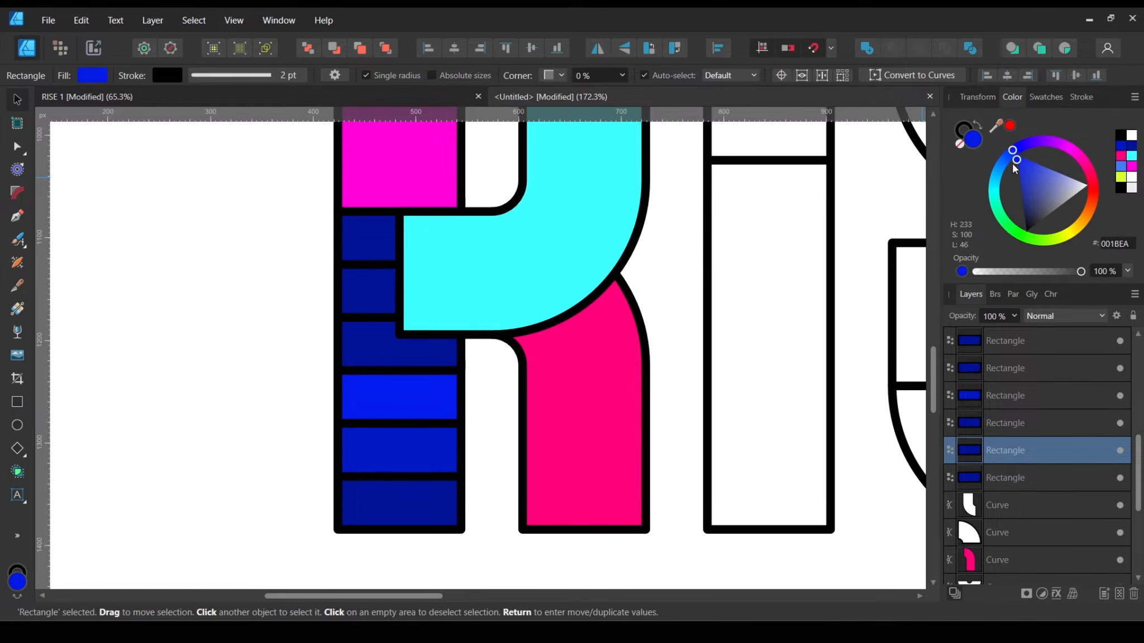
left_click(433, 338)
mouse_move(1019, 166)
left_mouse_down()
mouse_move(1032, 174)
mouse_move(1016, 158)
mouse_move(1075, 147)
mouse_move(1014, 148)
mouse_move(989, 126)
left_mouse_up()
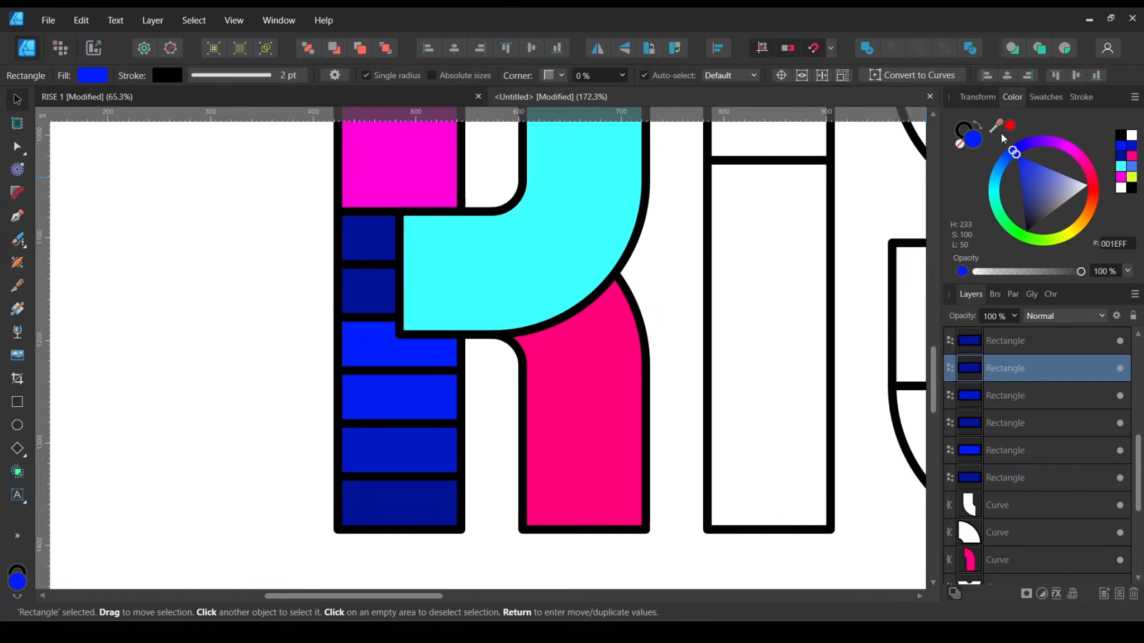
left_click(369, 296)
mouse_move(1023, 159)
left_mouse_down()
mouse_move(1055, 162)
mouse_move(999, 170)
mouse_move(1017, 169)
mouse_move(1000, 178)
mouse_move(1001, 195)
left_mouse_up()
left_click(382, 230)
left_click(383, 351)
left_click(418, 391)
left_click(434, 453)
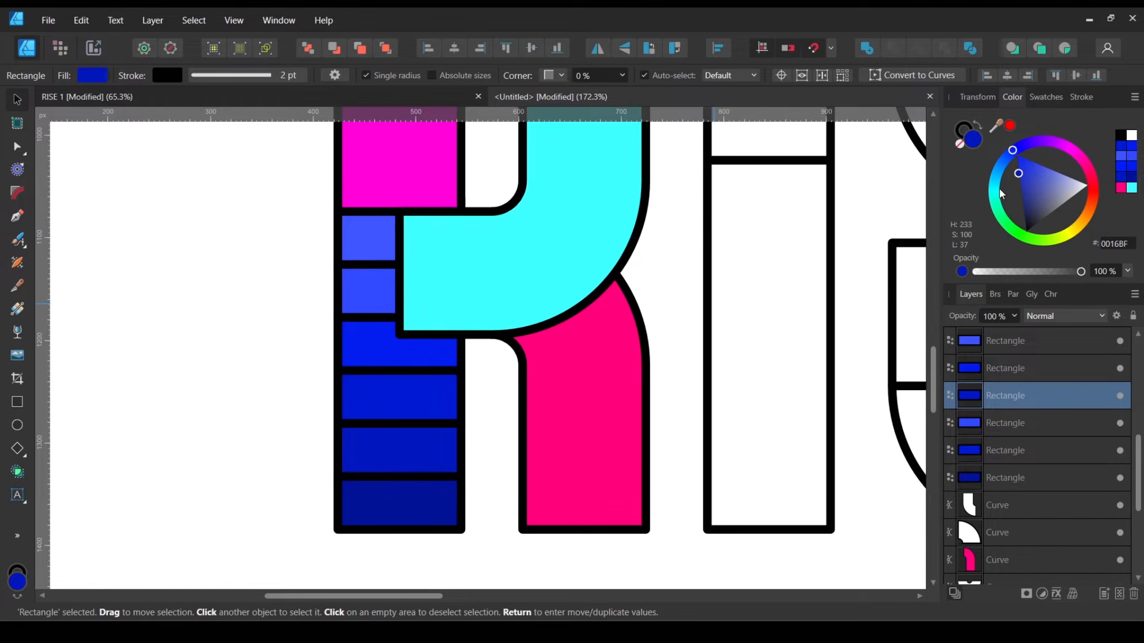
left_click(250, 336)
Step: Fill the I's upper rectangle with orange-yellow FFBA00
scroll(287, 312, "down", 6)
scroll(304, 321, "up", 4)
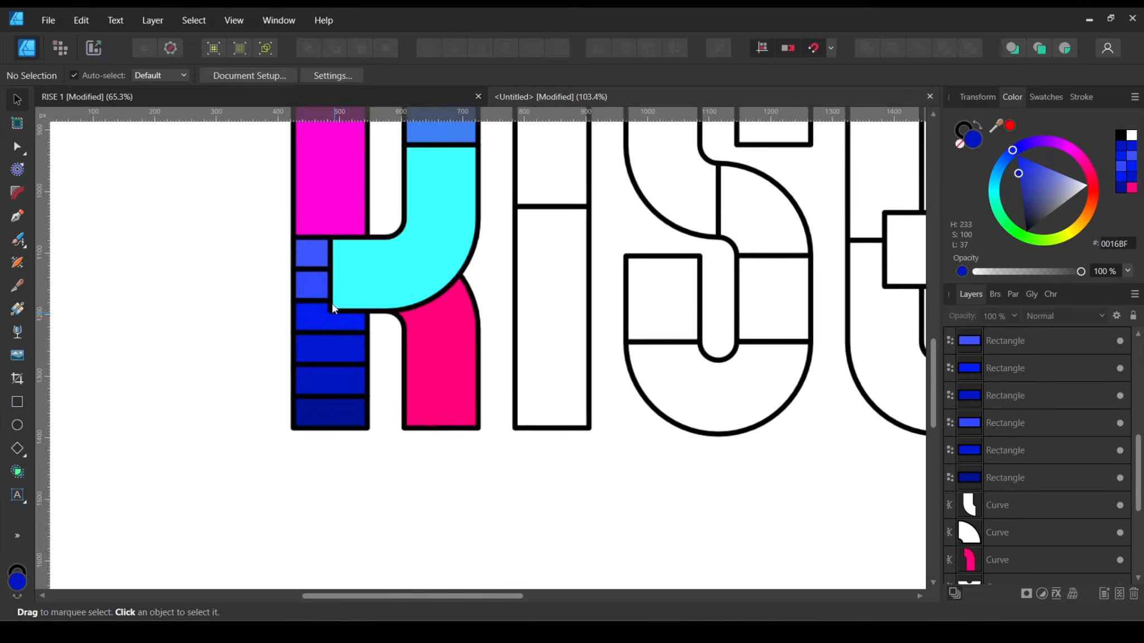
scroll(332, 308, "up", 1)
scroll(302, 306, "down", 5)
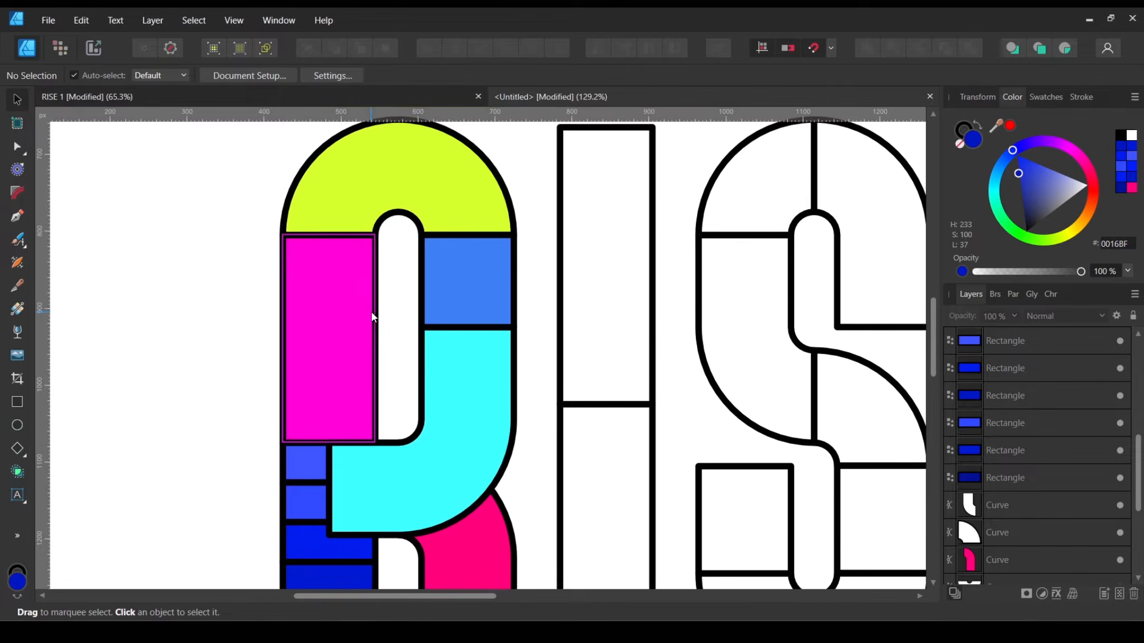
scroll(488, 262, "up", 2)
scroll(474, 335, "up", 4)
scroll(475, 335, "left", 2)
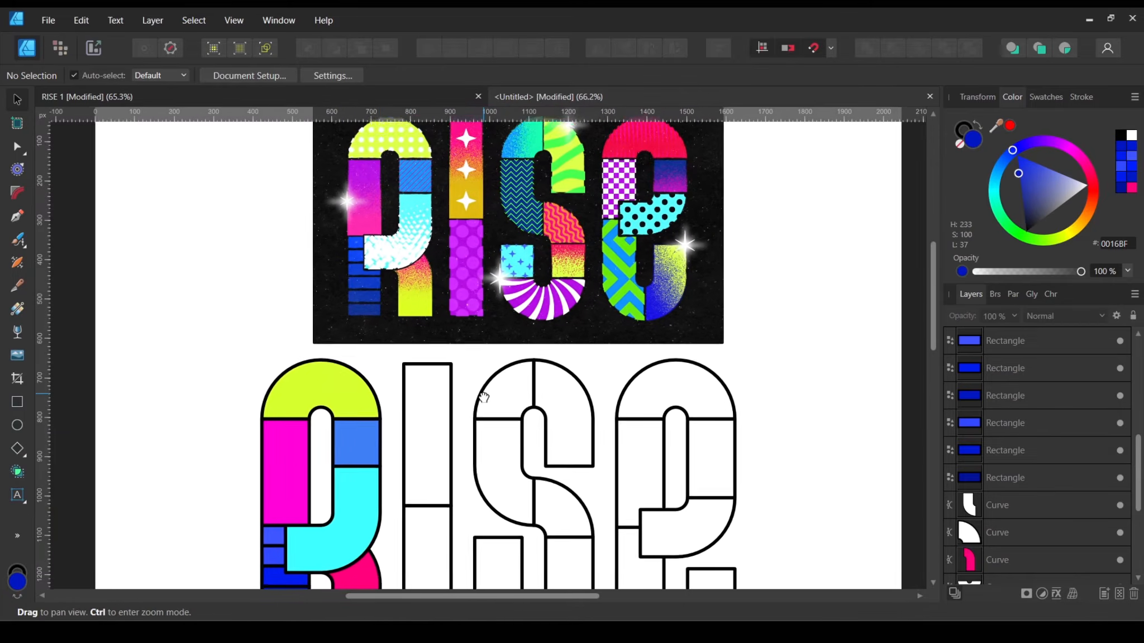
left_click(424, 406)
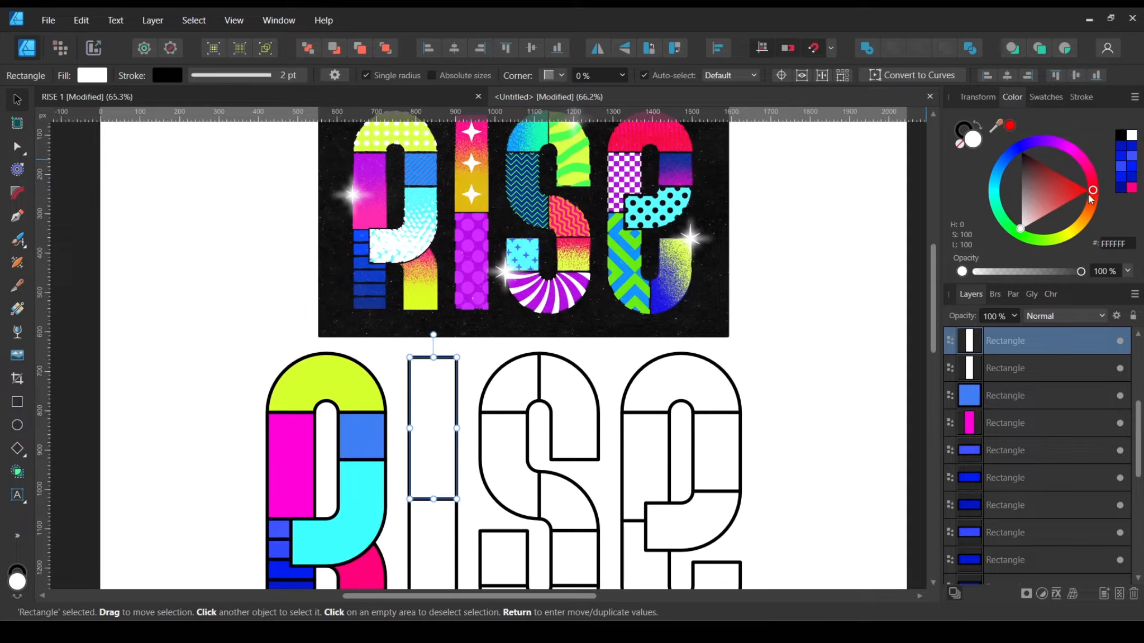
left_click_drag(1090, 198, 1086, 234)
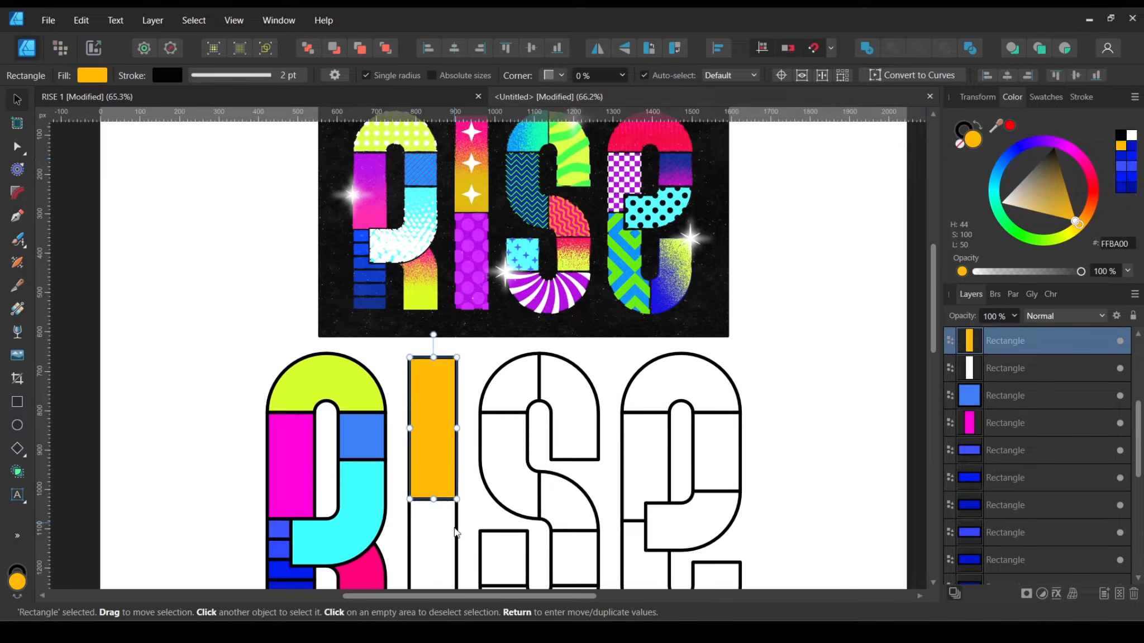
Step: Fill the I's lower rectangle with purple D500FF
left_click(448, 533)
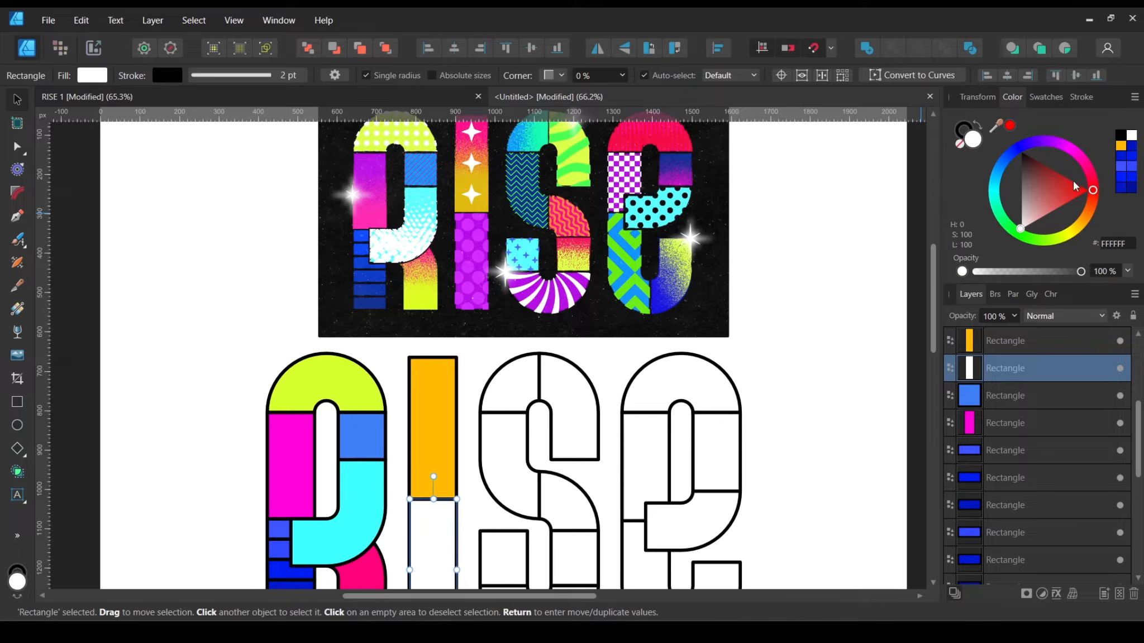
mouse_move(1066, 159)
left_mouse_down()
mouse_move(1052, 142)
mouse_move(1059, 154)
left_mouse_up()
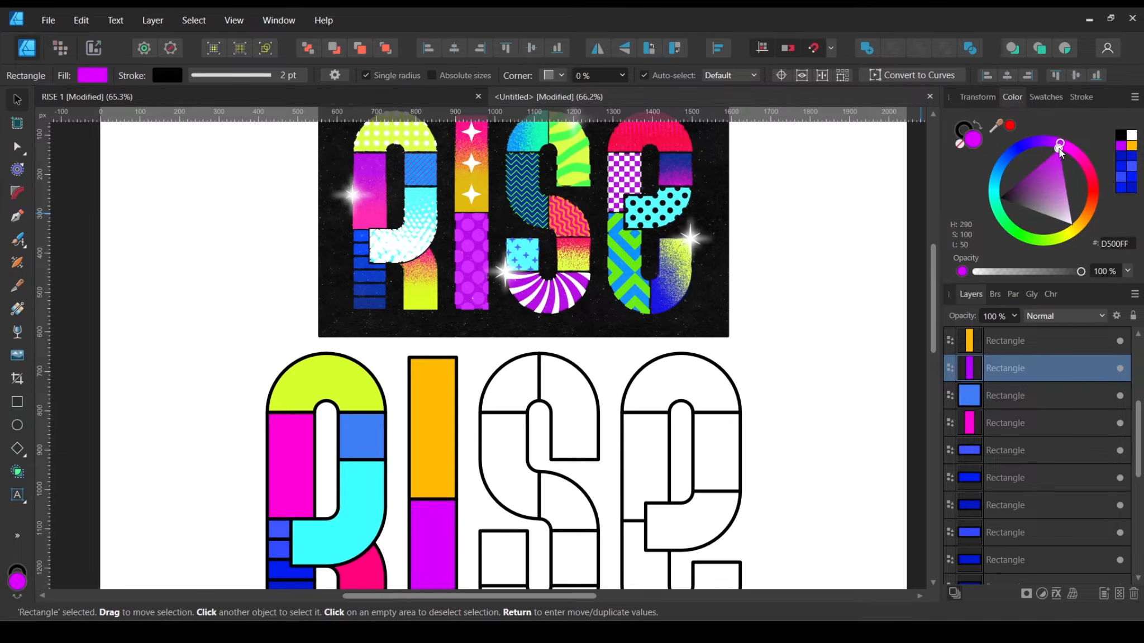
left_click(763, 390)
Step: Sample the blue of the R's square with the Color Picker and apply it to the S's upper left arc
left_click_drag(763, 390, 667, 391)
left_click(463, 406)
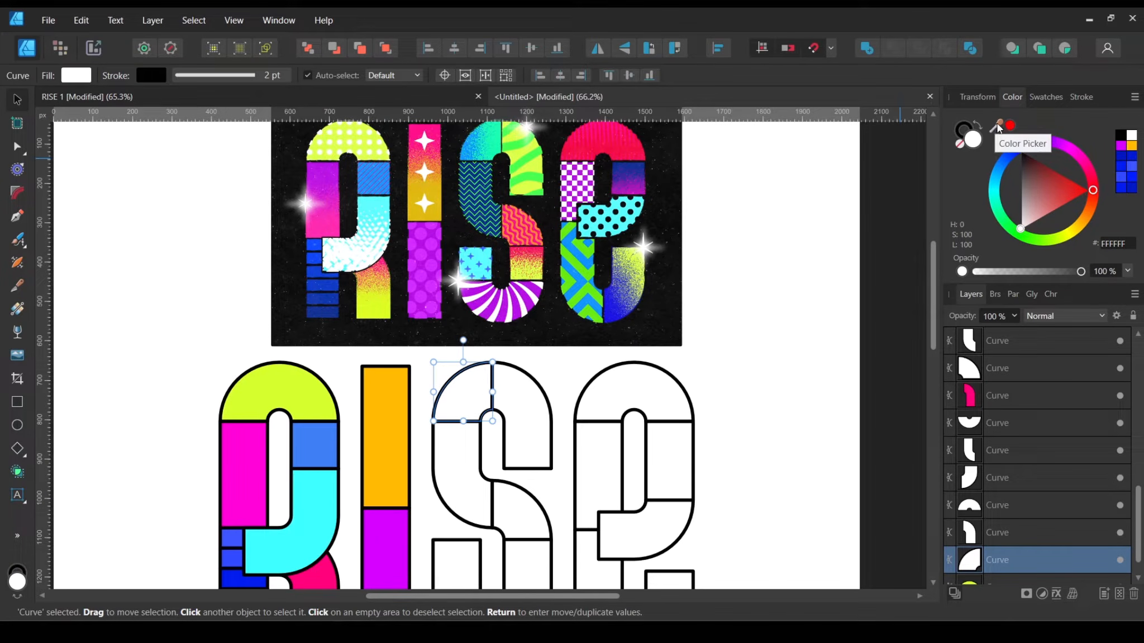
left_click_drag(998, 127, 321, 451)
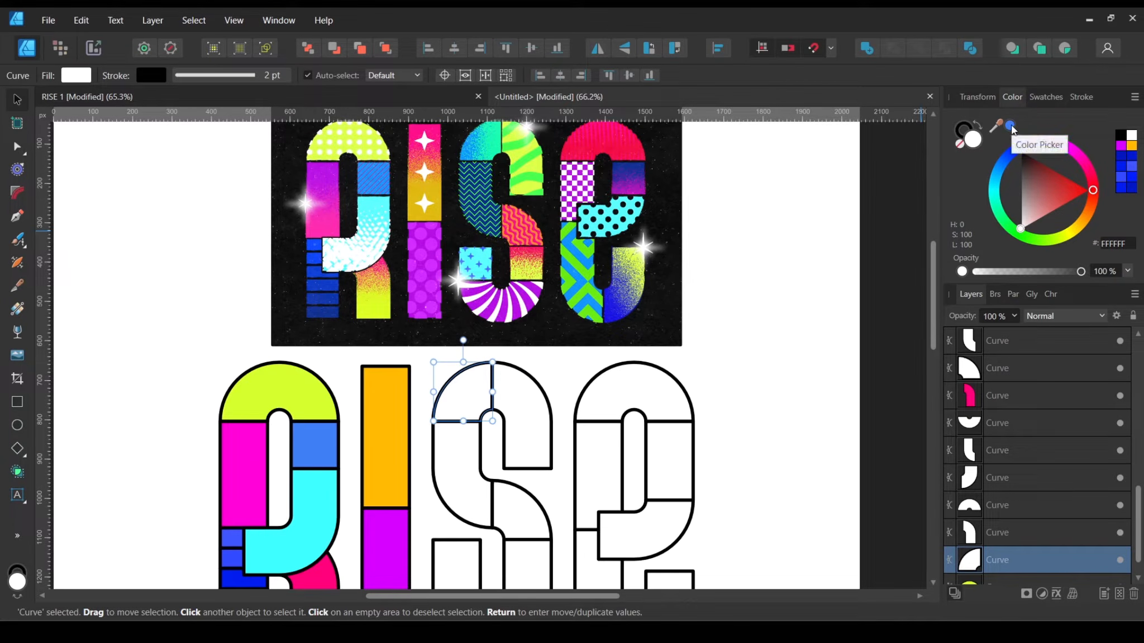
left_click(1013, 126)
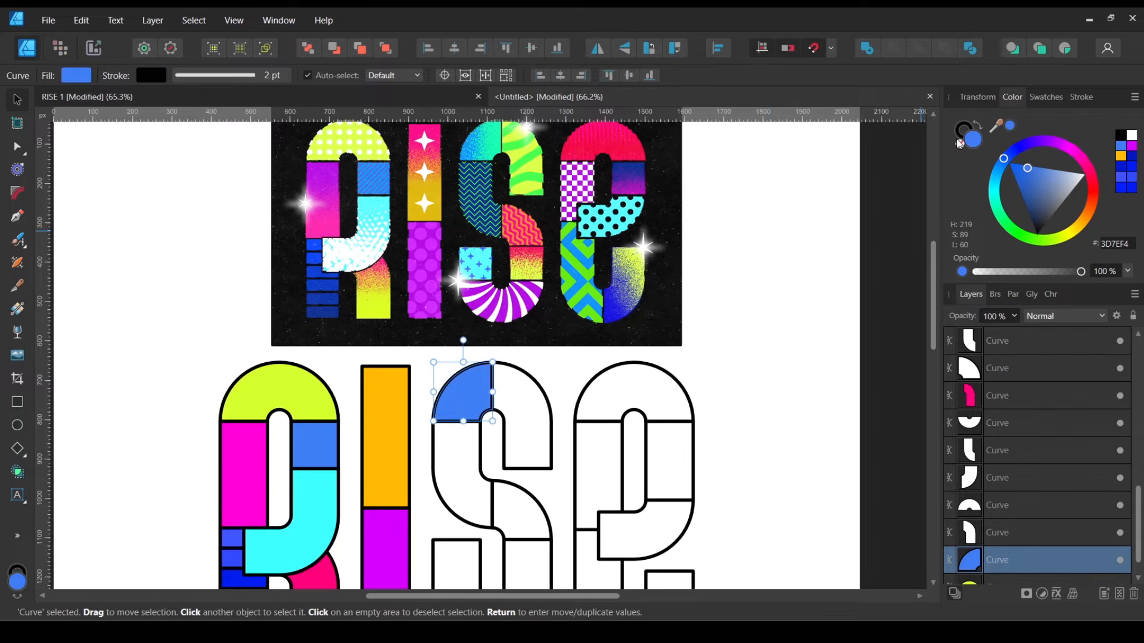
left_click(779, 235)
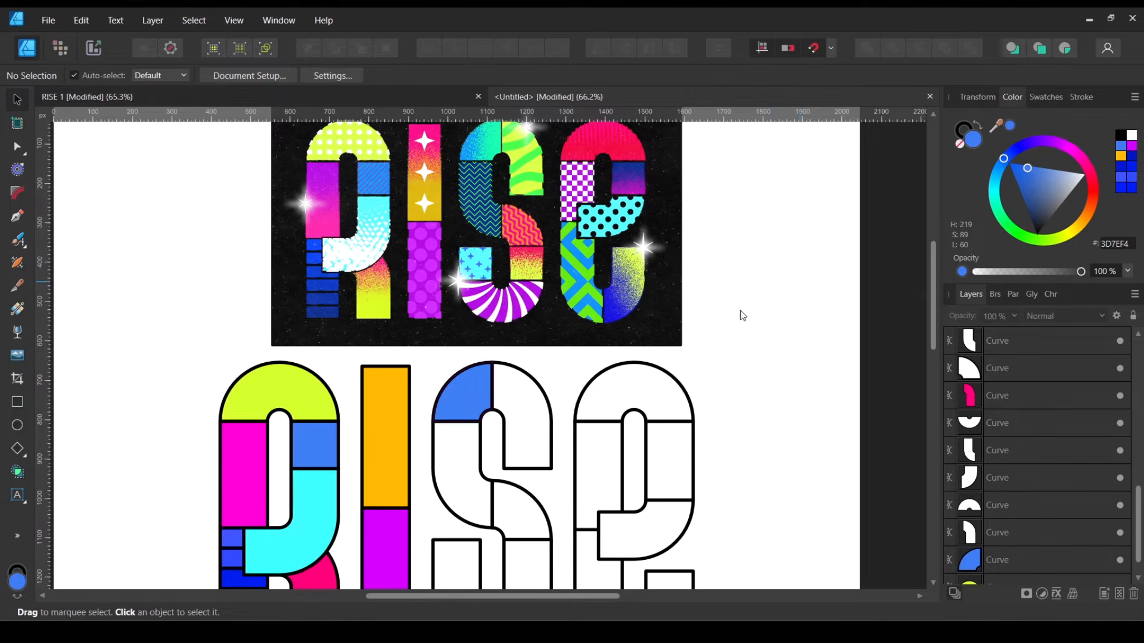
Step: Fill the curved piece below the S's upper left arc with navy blue 112884
left_click(447, 485)
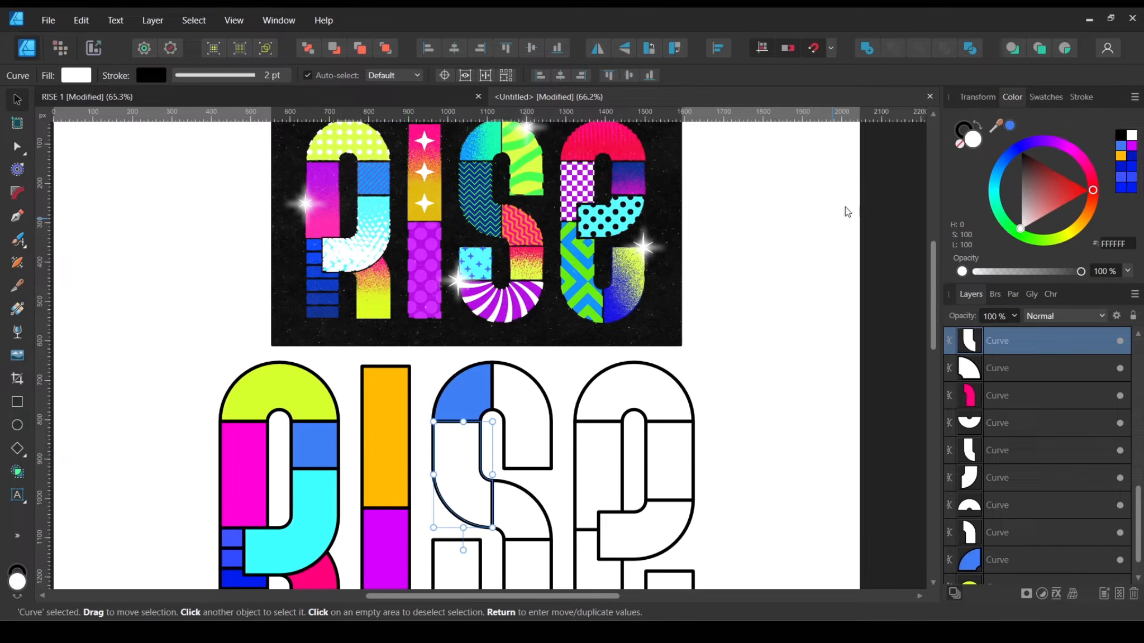
mouse_move(1027, 173)
left_mouse_down()
mouse_move(1024, 159)
mouse_move(1003, 167)
mouse_move(1011, 160)
left_mouse_up()
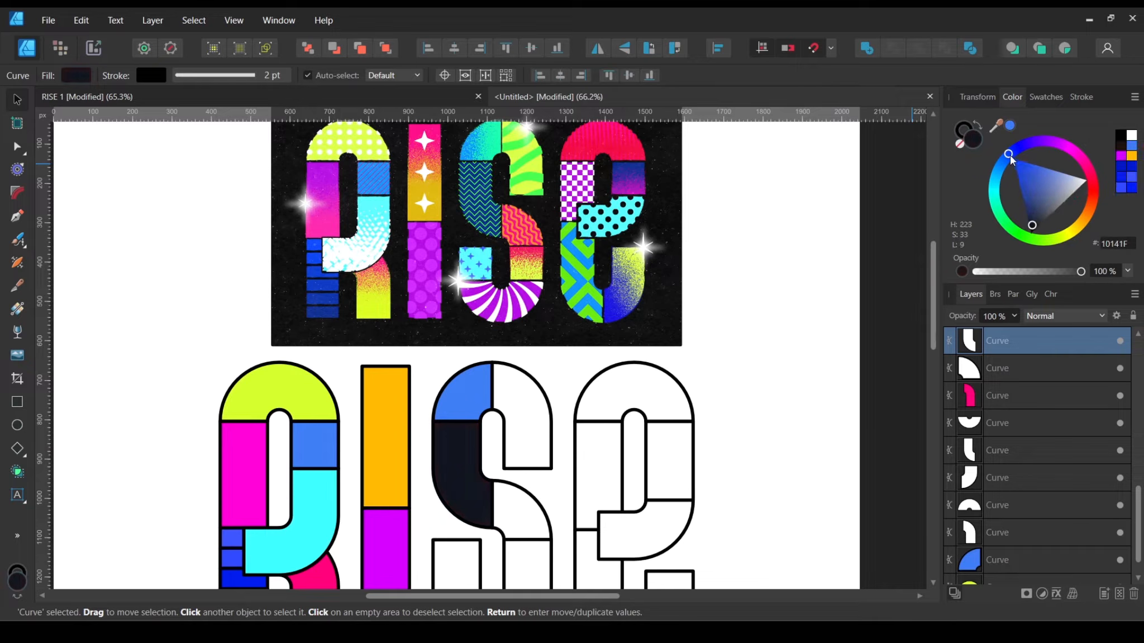
mouse_move(1039, 205)
left_mouse_down()
mouse_move(1036, 215)
mouse_move(1026, 197)
left_mouse_up()
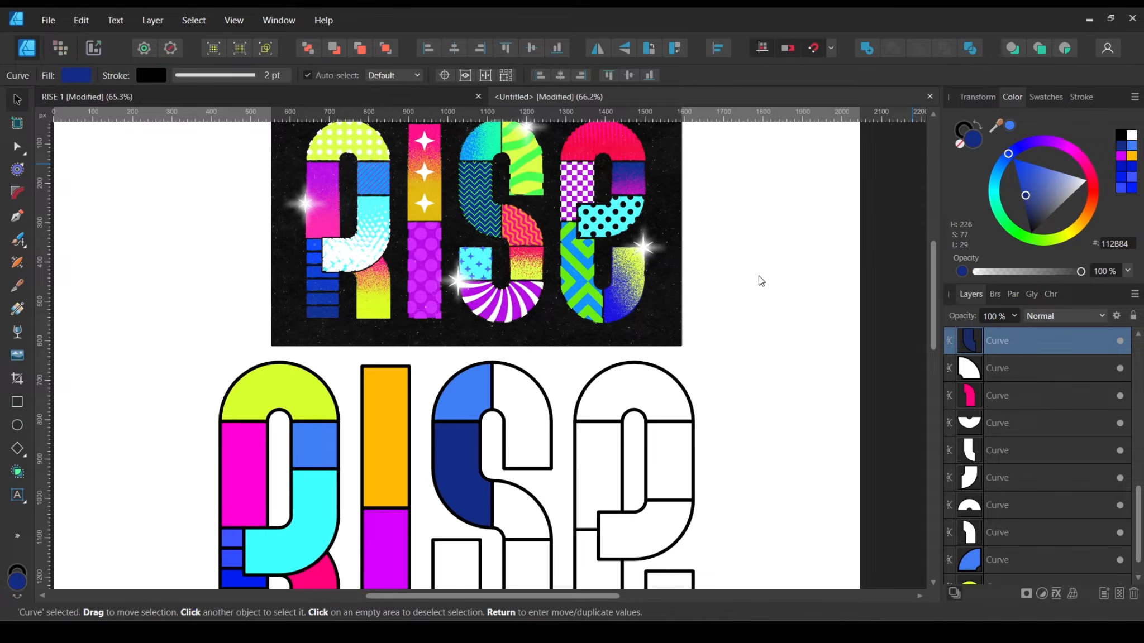
left_click(759, 296)
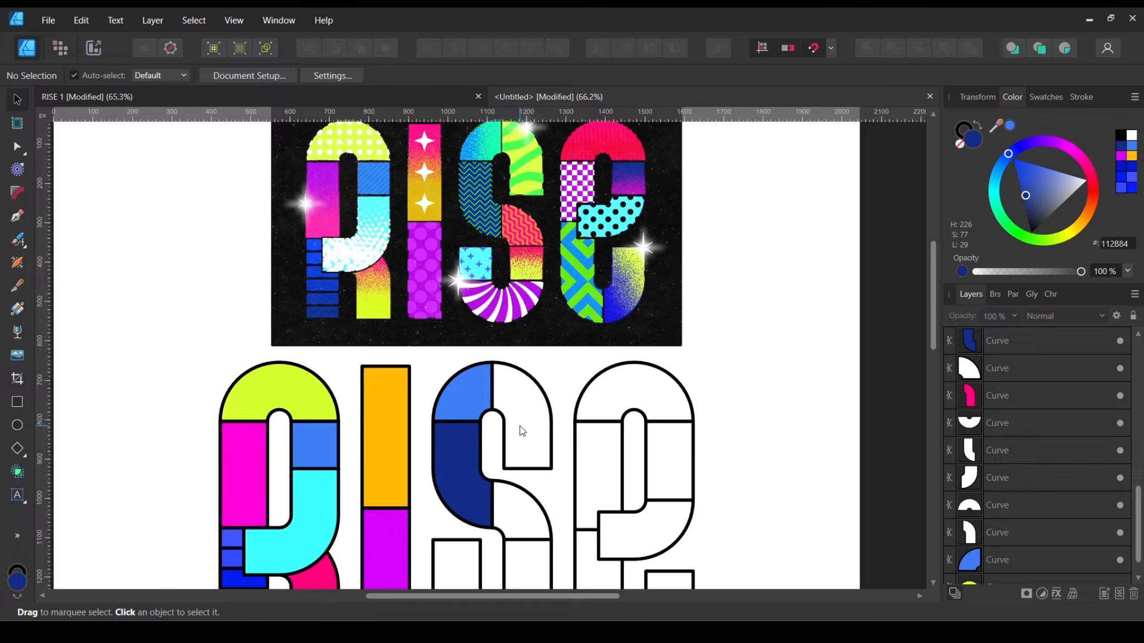
Step: Sample the lime green of the R's arch with the Color Picker and apply it to the S's upper right piece
left_click(521, 430)
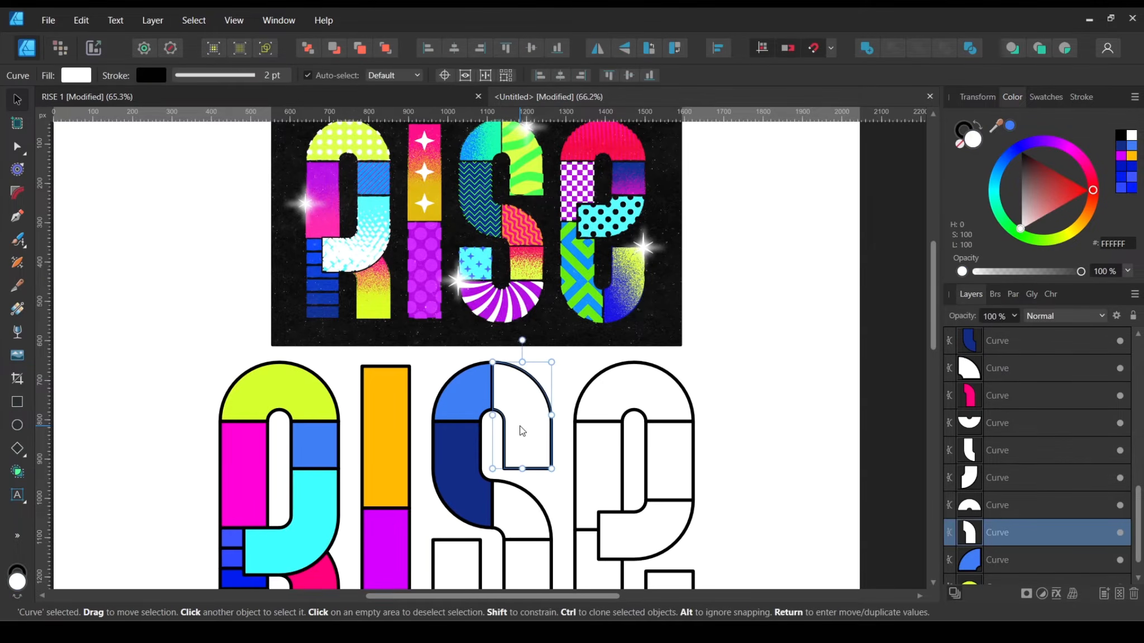
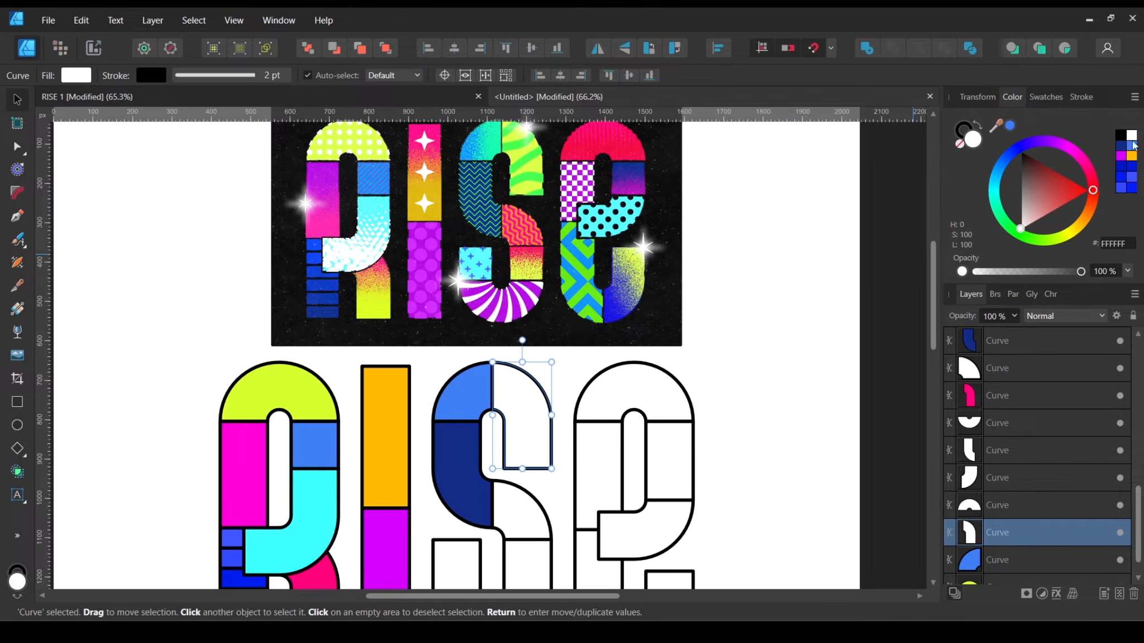
left_click_drag(995, 129, 278, 368)
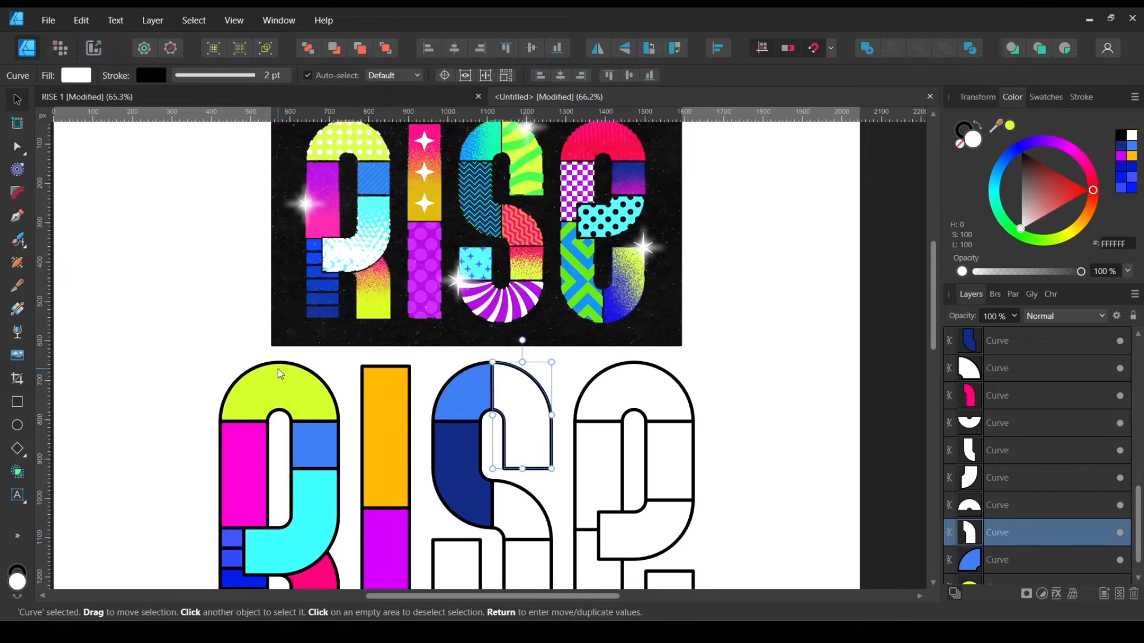
left_click(1010, 127)
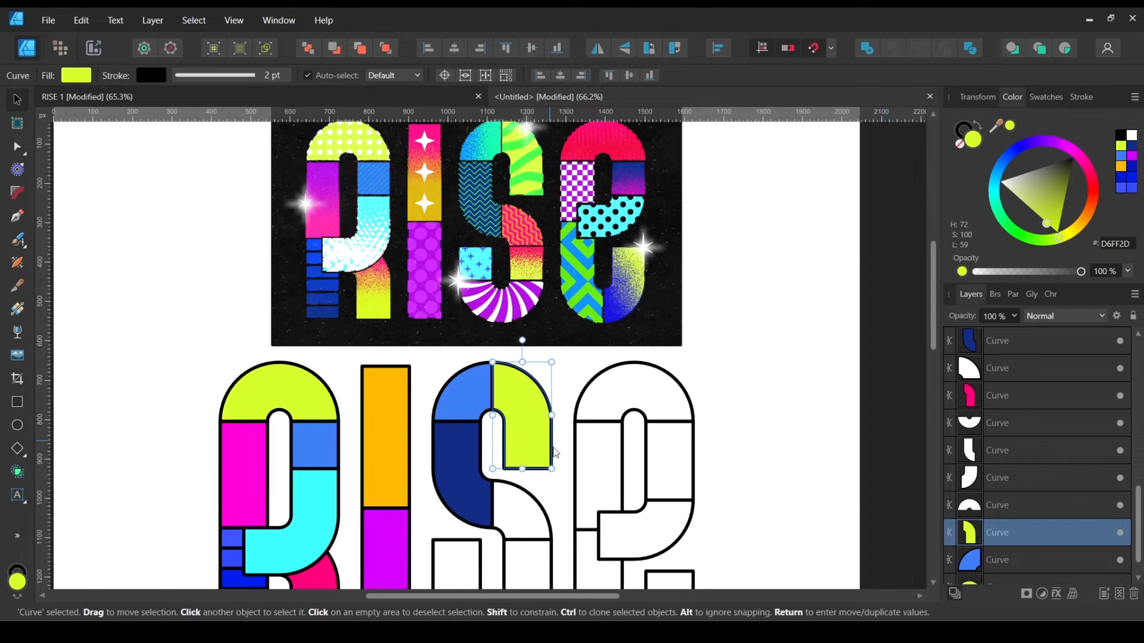
Step: Sample the pink FF007A of the R's leg and apply it to the quarter-arc piece in the middle of the S
left_click(523, 514)
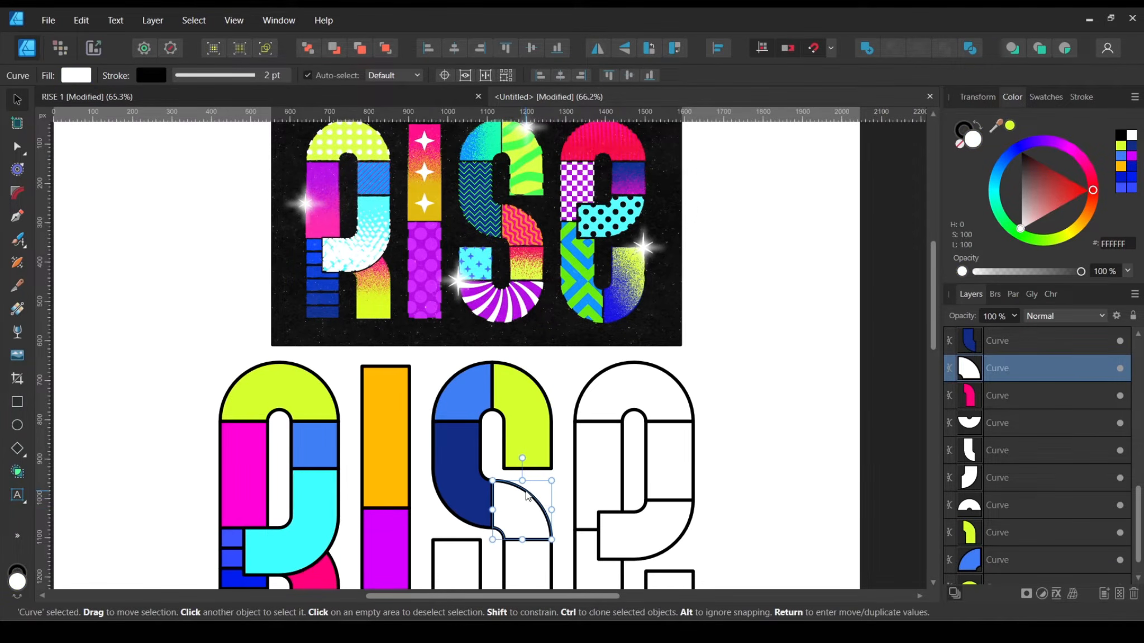
scroll(528, 495, "down", 2)
left_click_drag(993, 131, 323, 525)
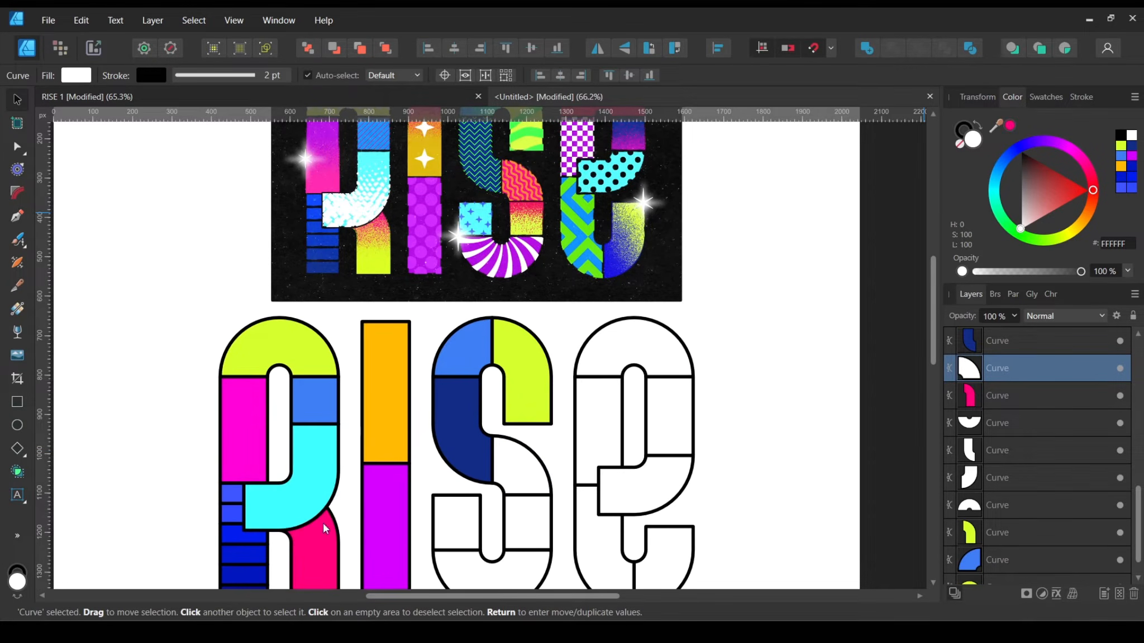
left_click(1009, 125)
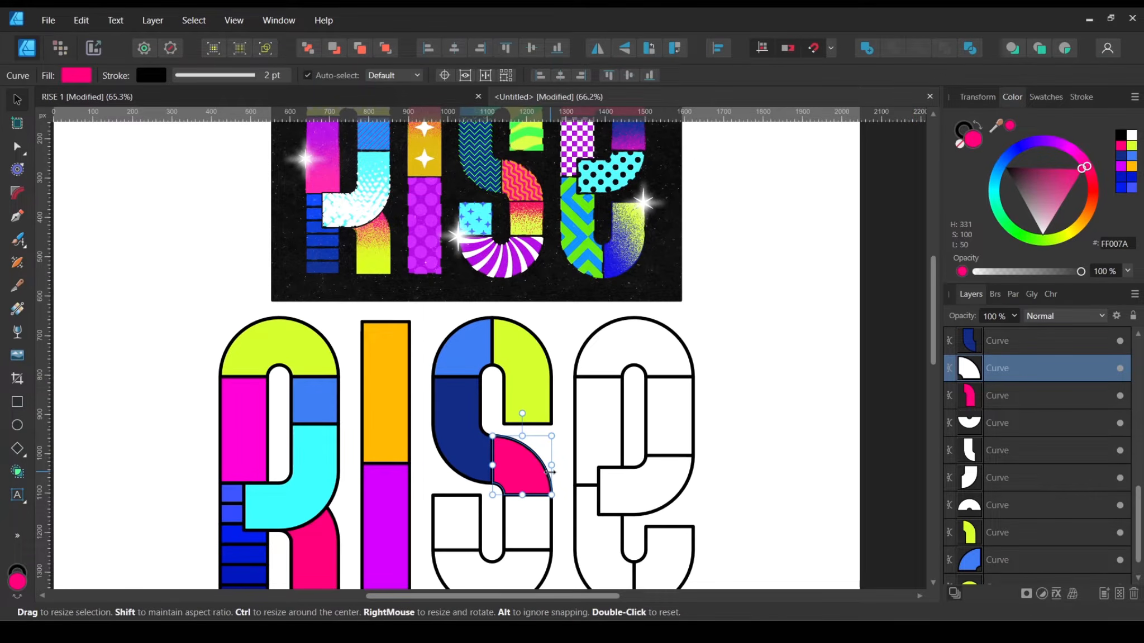
Step: Sample the S's lime green D6FF2D and apply it to the rectangle below the pink quarter-arc
scroll(498, 500, "down", 1)
left_click(535, 515)
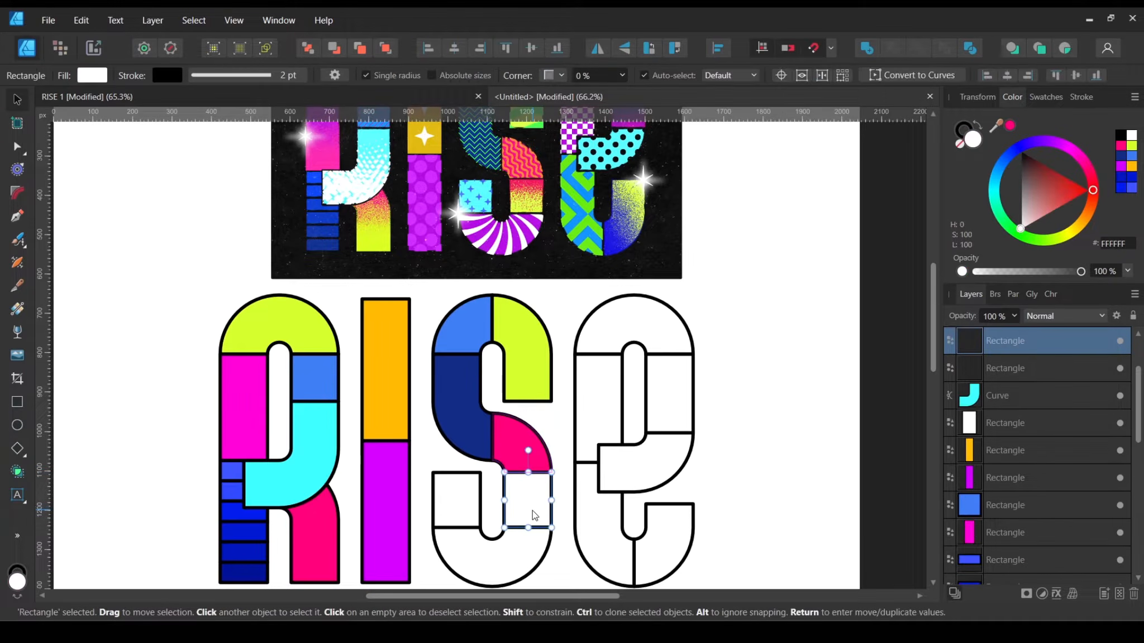
scroll(534, 515, "up", 1)
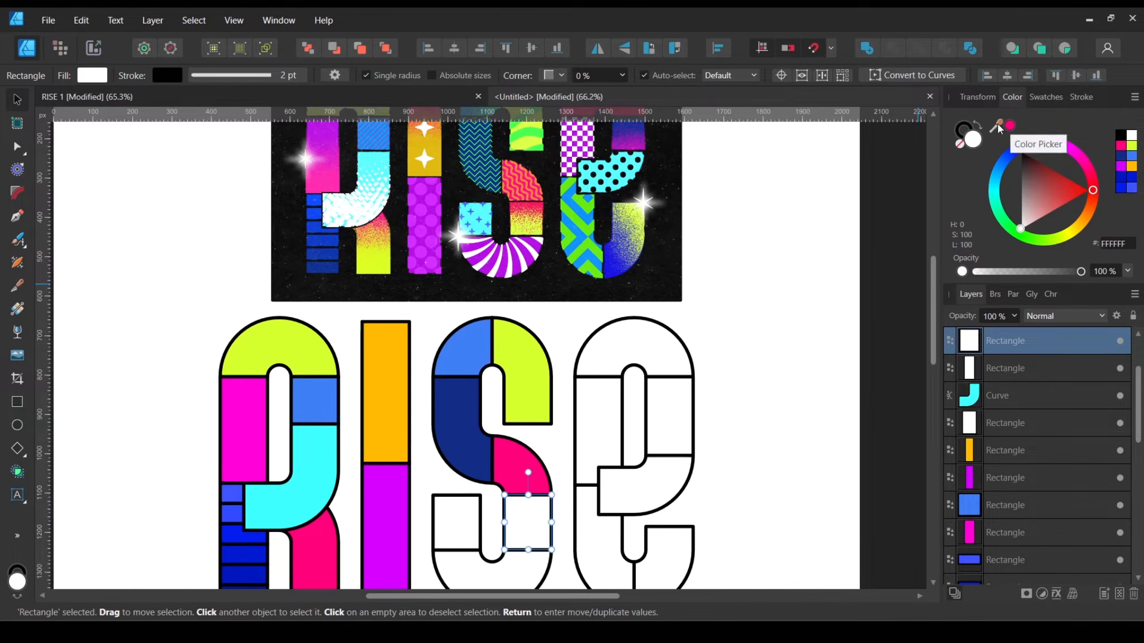
left_click_drag(1012, 128, 534, 366)
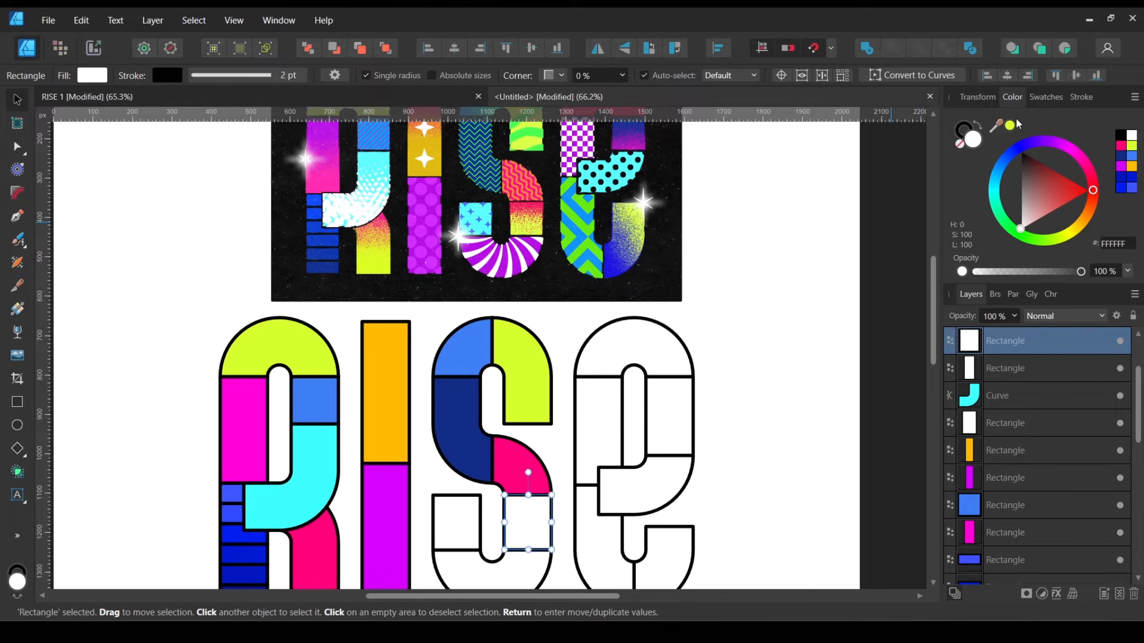
left_click(1009, 125)
scroll(488, 425, "down", 1)
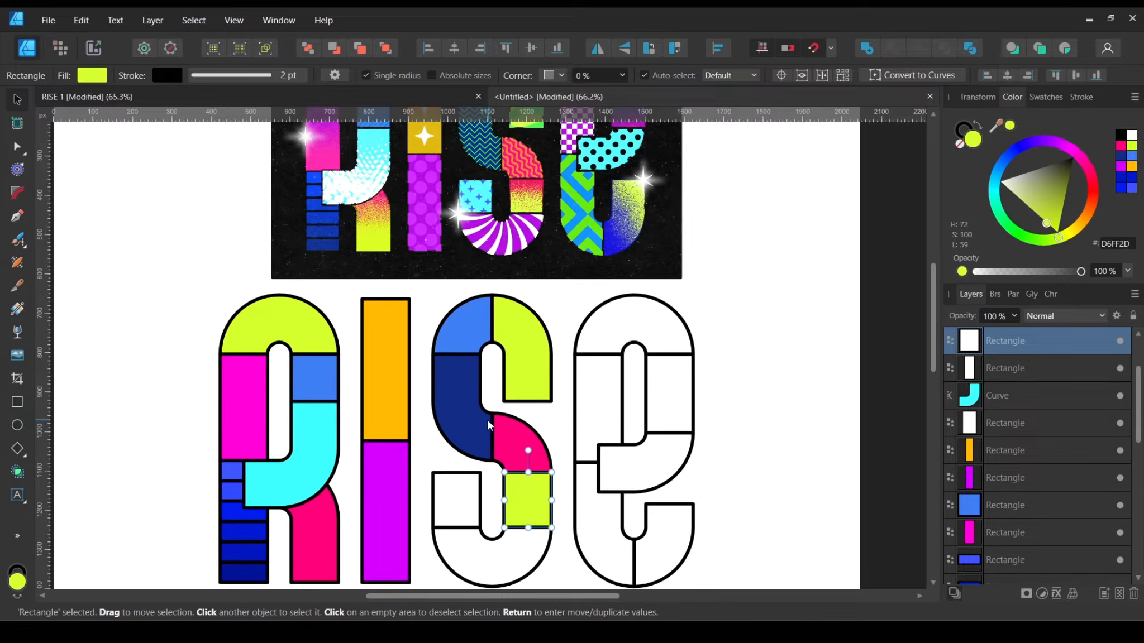
Step: Sample the cyan 3EFFFF of the R's curved piece and apply it to the S's lower left rectangle
left_click(457, 499)
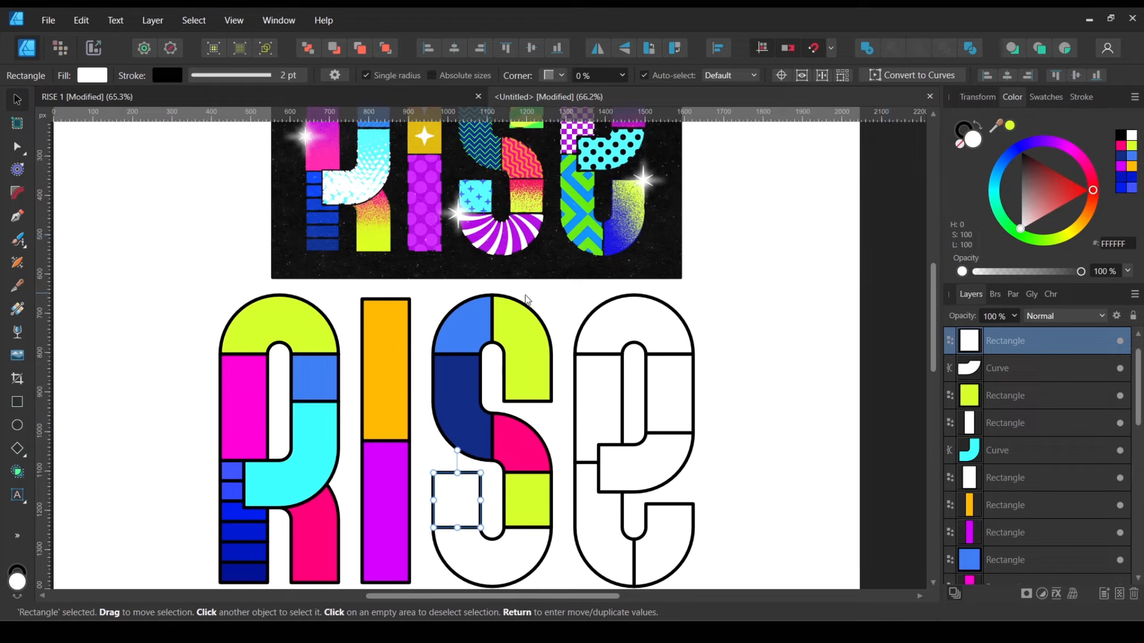
left_click_drag(997, 127, 300, 448)
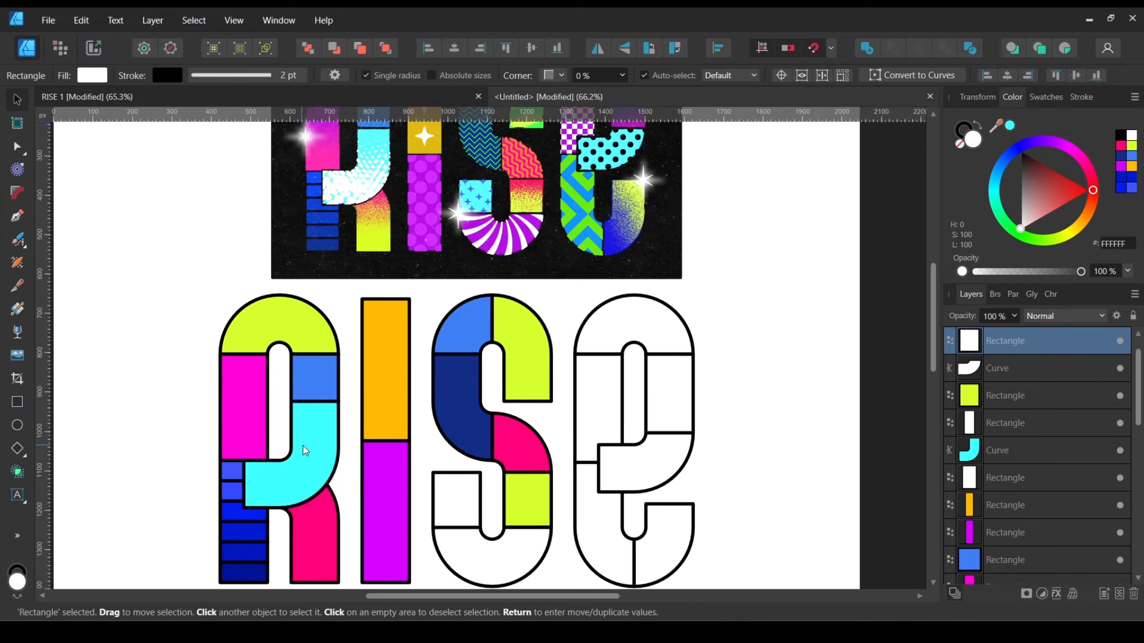
left_click(1010, 126)
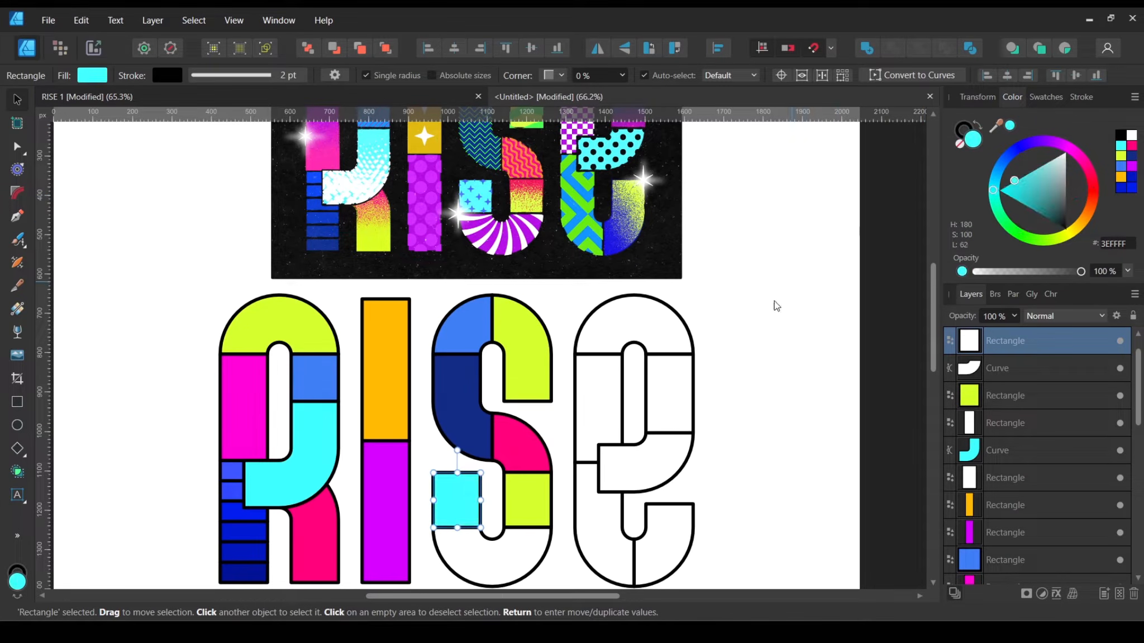
left_click(487, 565)
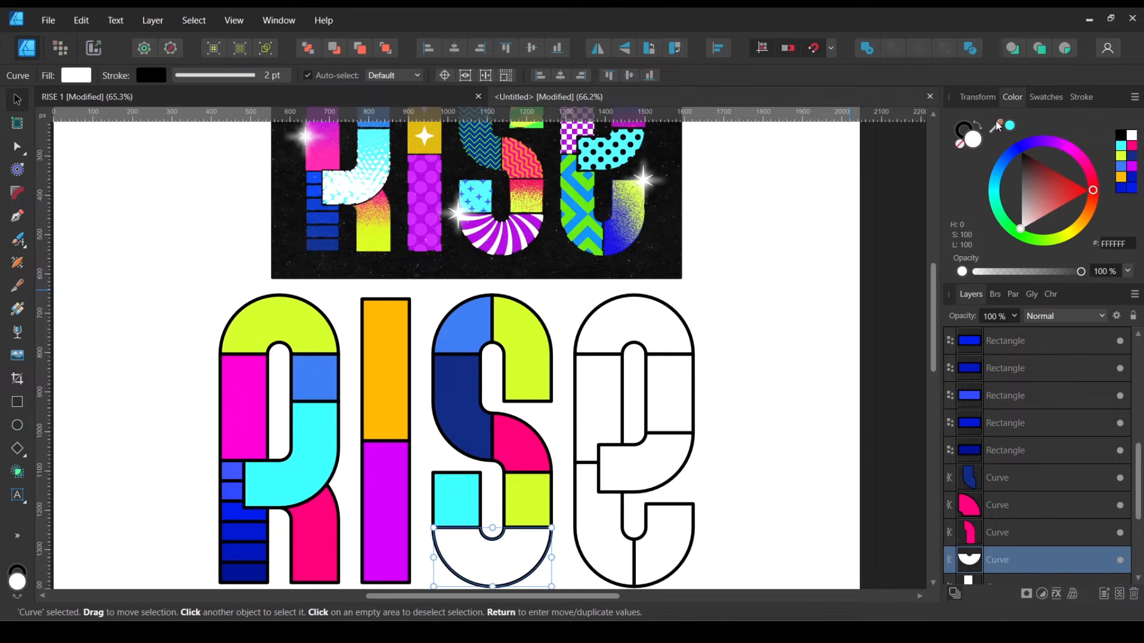
left_click(1009, 127)
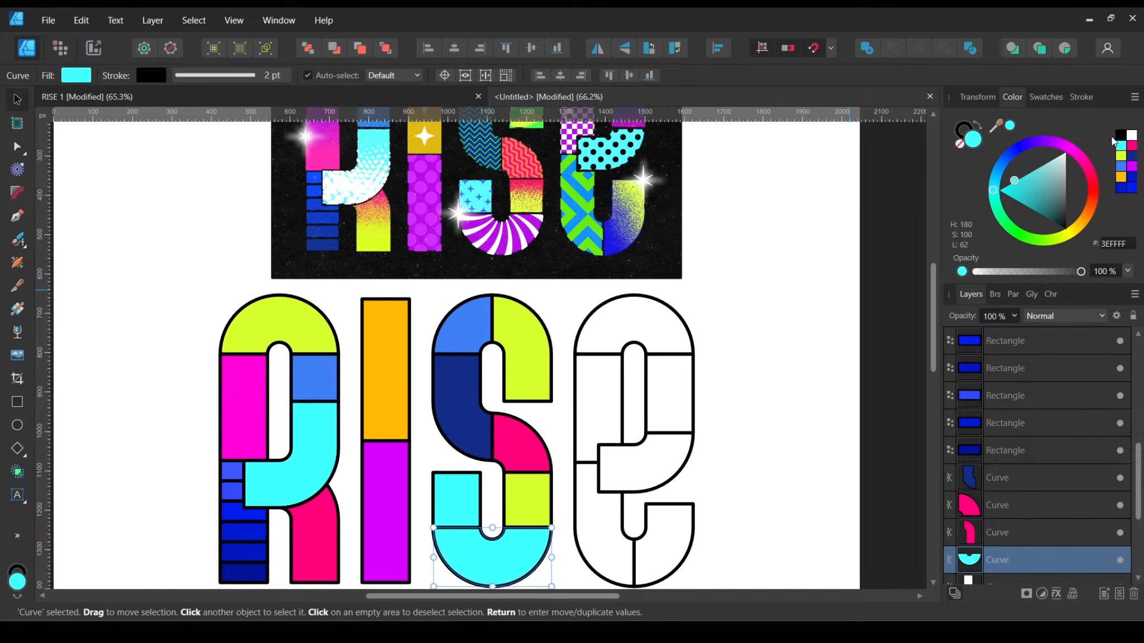
left_click(748, 396)
left_click(519, 583)
key("ctrl+z")
key("ctrl+z")
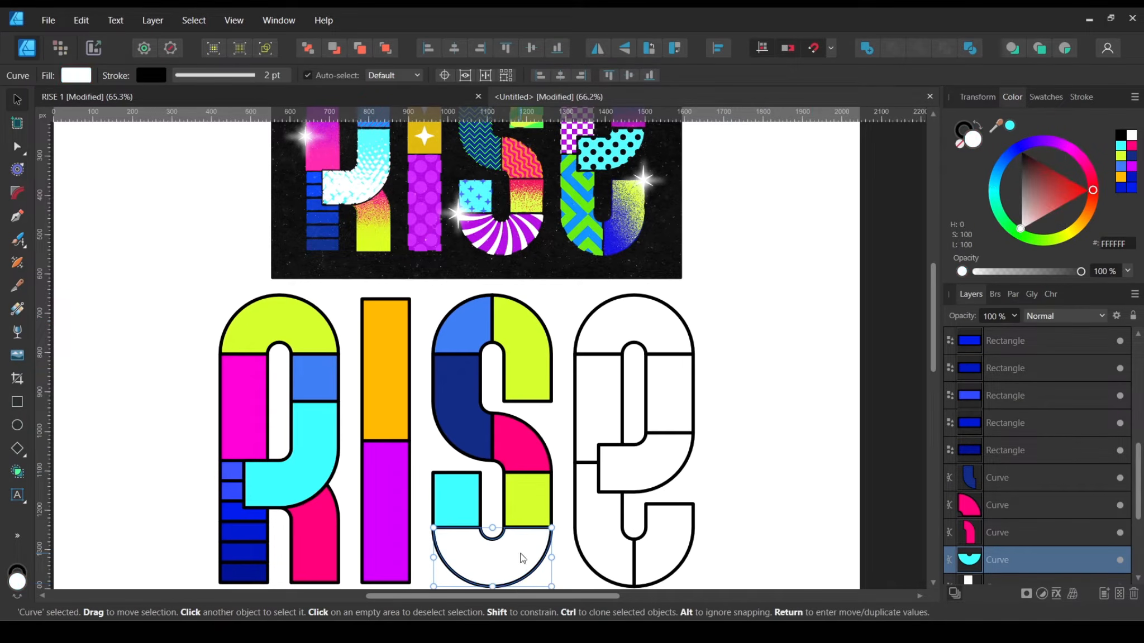
Step: Fill the S's bottom bowl with purple D500FF from the recent colours
left_click(732, 475)
left_click(490, 554)
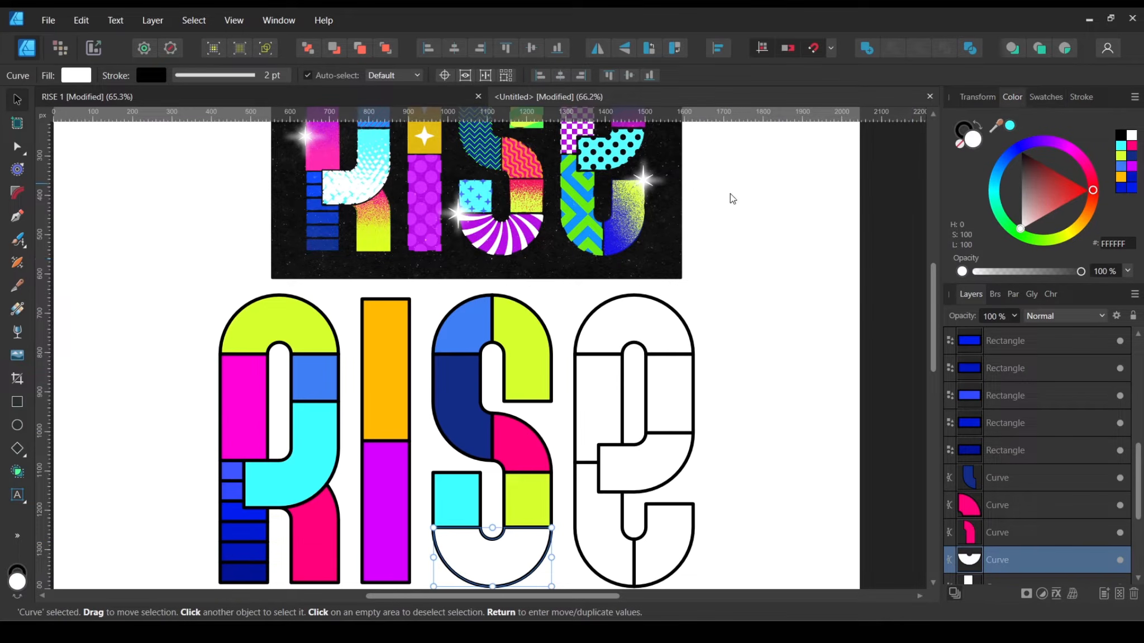
left_click(1131, 170)
Step: Fill the E's top arch with pink FF007A and the left rectangle beneath it with purple D500FF
scroll(690, 438, "up", 3)
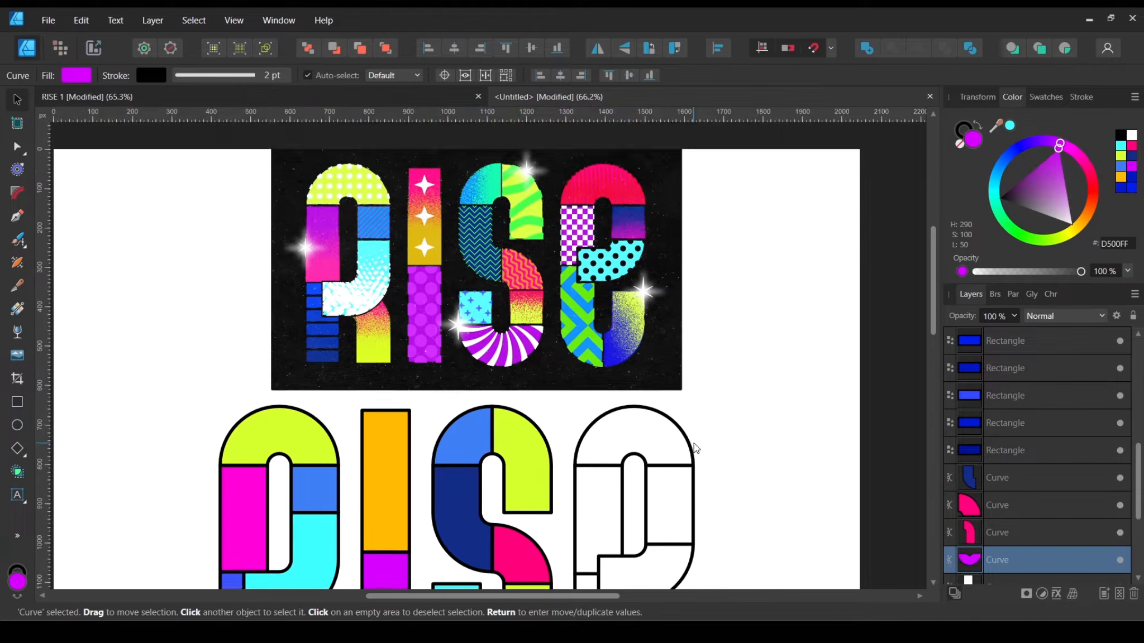
left_click(660, 427)
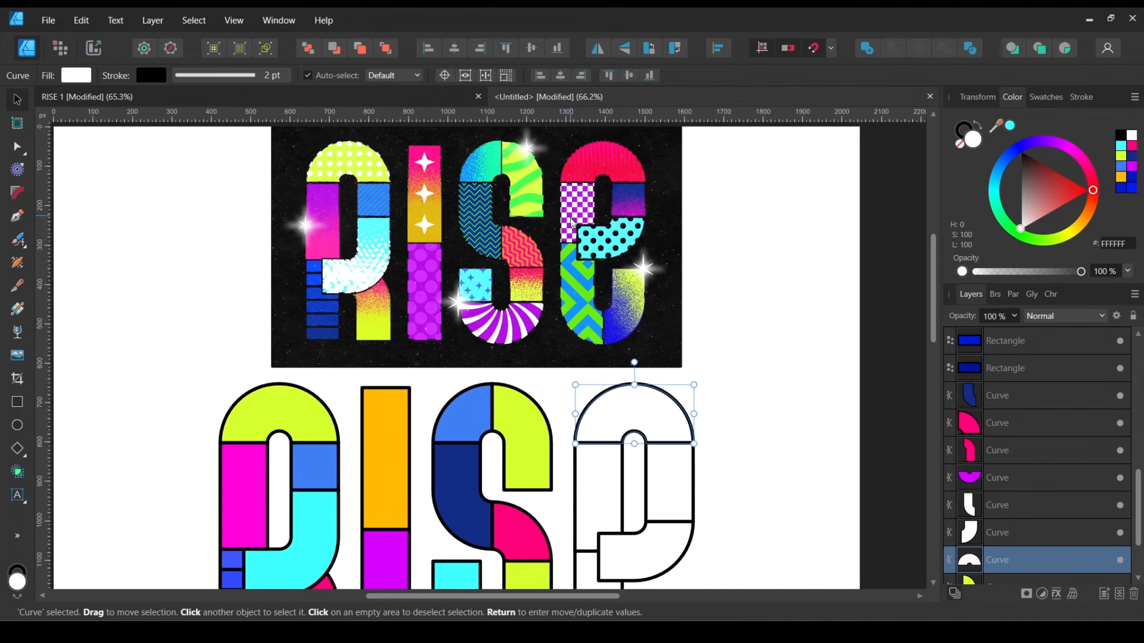
left_click(1132, 146)
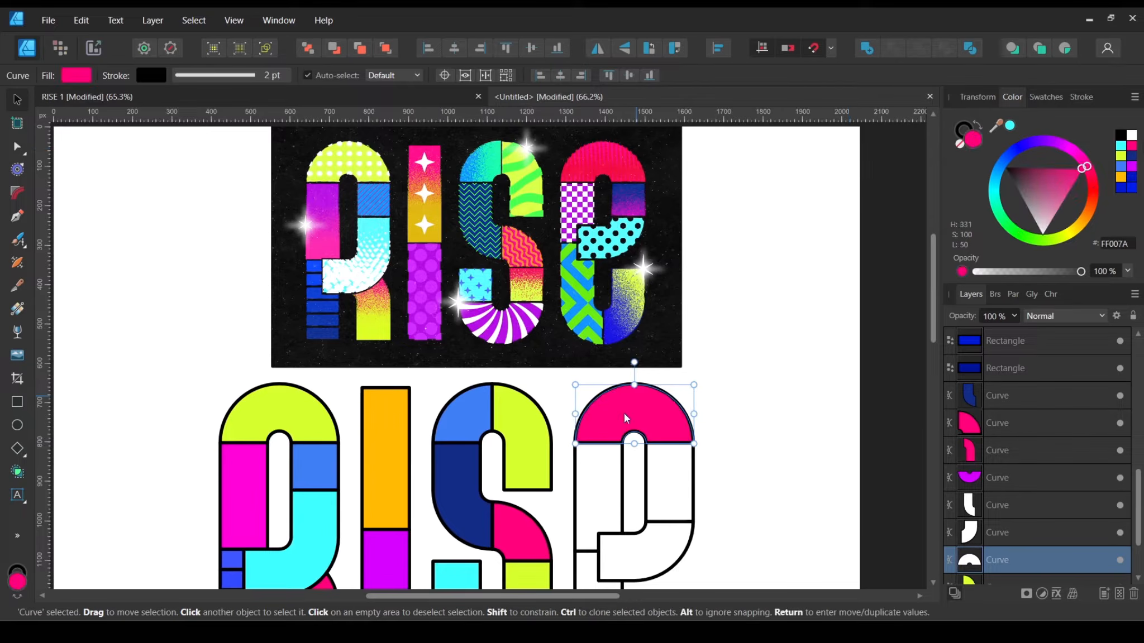
left_click(595, 488)
left_click(1132, 167)
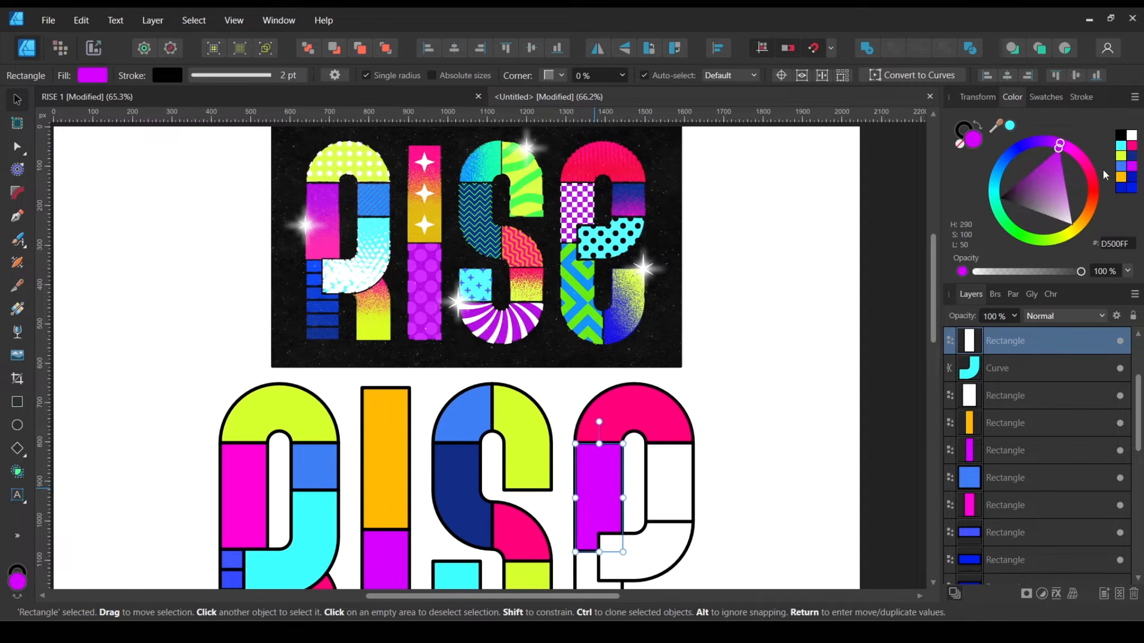
Step: Fill the E's right rectangle with navy blue 112884 and the curved crossbar below it with cyan 3EFFFF
left_click(665, 483)
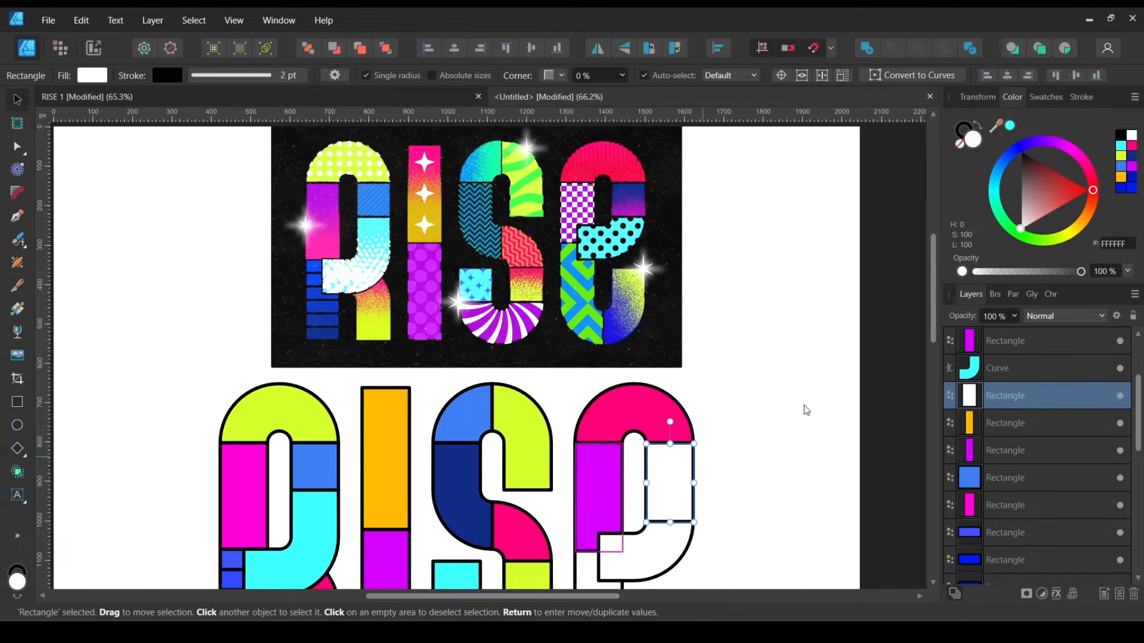
left_click(1132, 156)
scroll(637, 431, "down", 1)
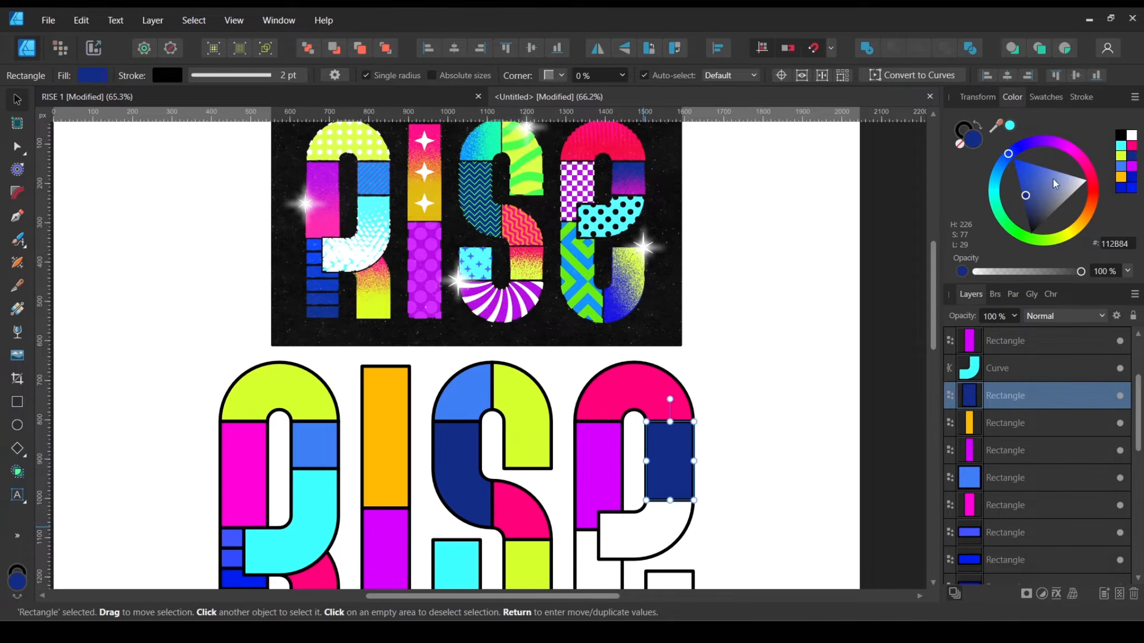
left_click(644, 527)
left_click(1120, 146)
Step: Sample the blue 3D7EF4 of the R's square with the Color Picker and apply it to the E's lower left curve
scroll(641, 376, "down", 3)
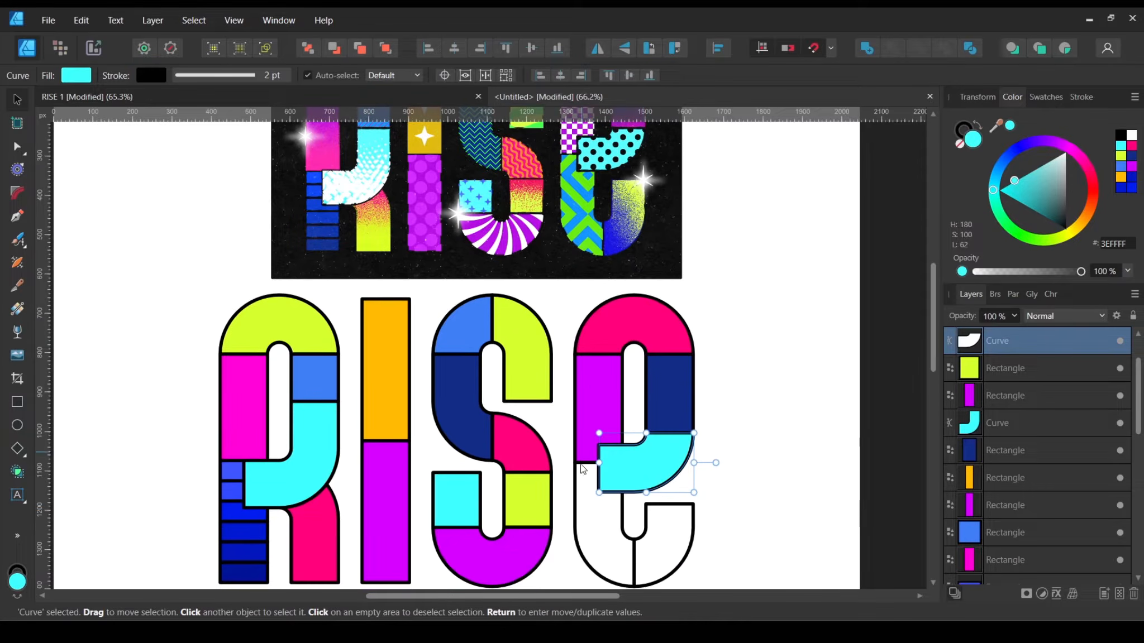
left_click(593, 520)
scroll(620, 416, "up", 2)
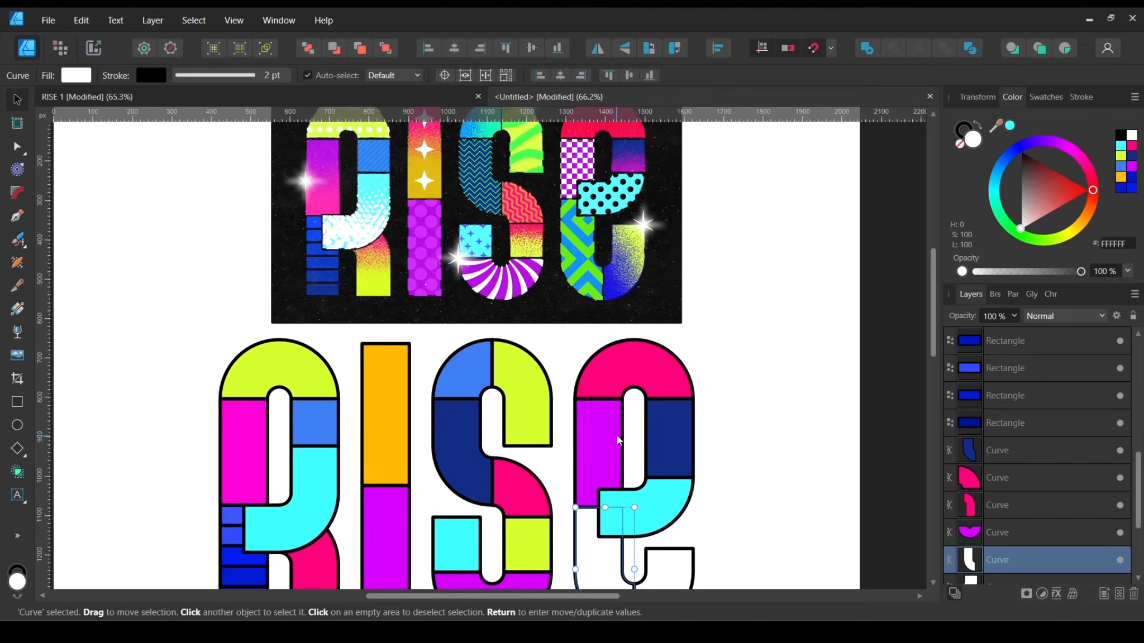
left_click_drag(994, 125, 308, 418)
left_click(1009, 128)
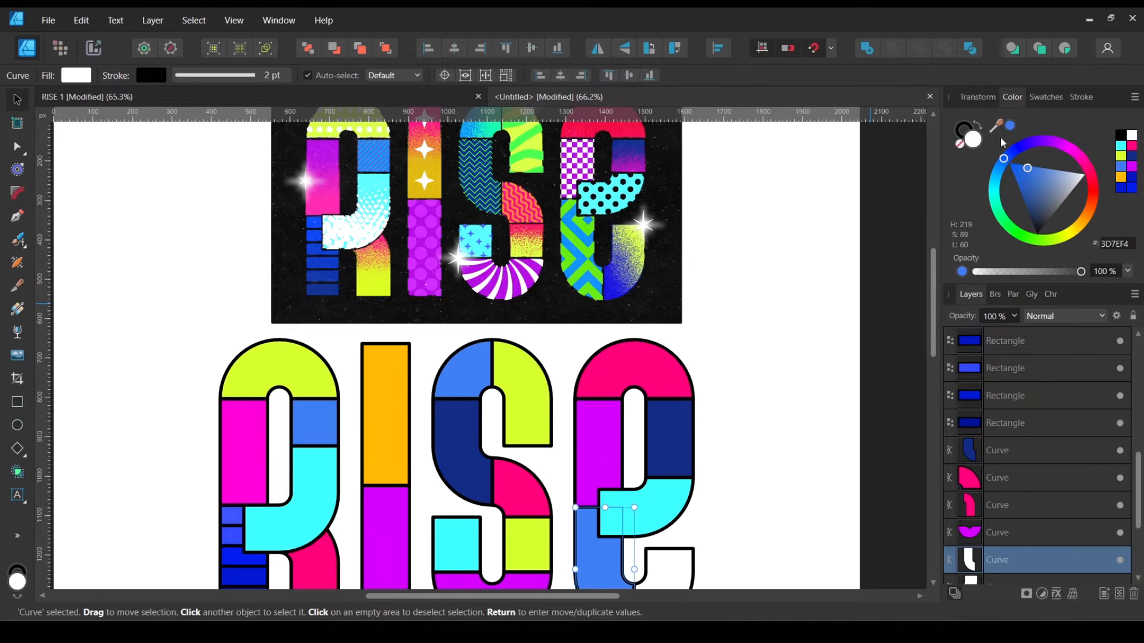
Step: Fill the E's lower right curved piece with lime green D6FF2D and clear the selection
scroll(746, 370, "down", 2)
left_click(675, 571)
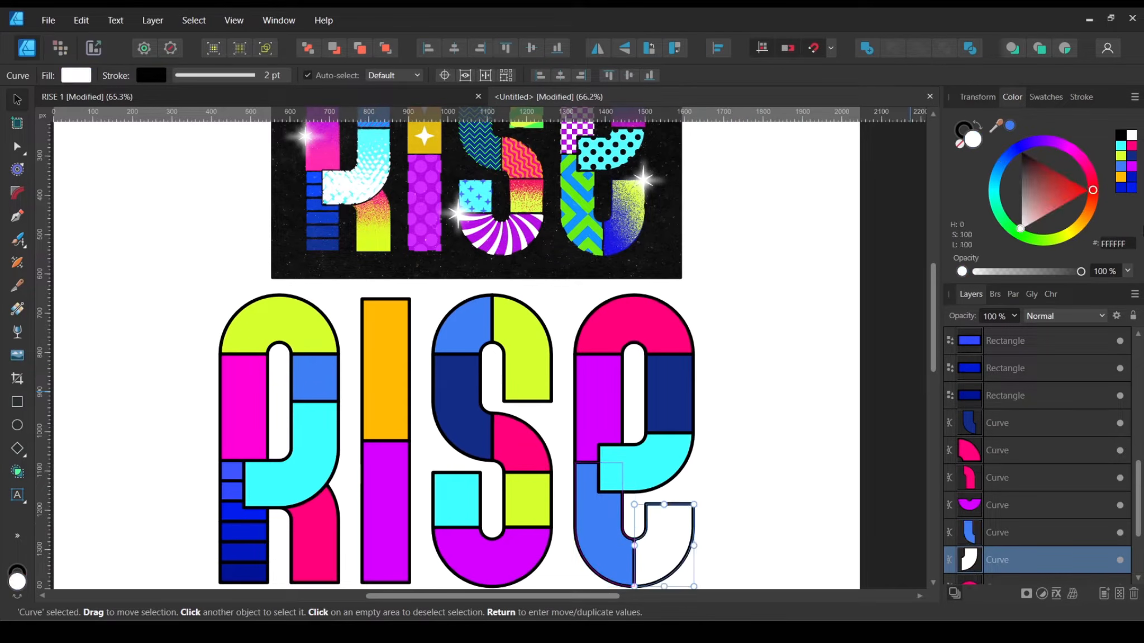
left_click(1121, 156)
left_click(756, 366)
Step: Scale the pasted reference image down to about 51% and keep it near the page's upper edge, clear of the lettering
scroll(755, 362, "up", 2)
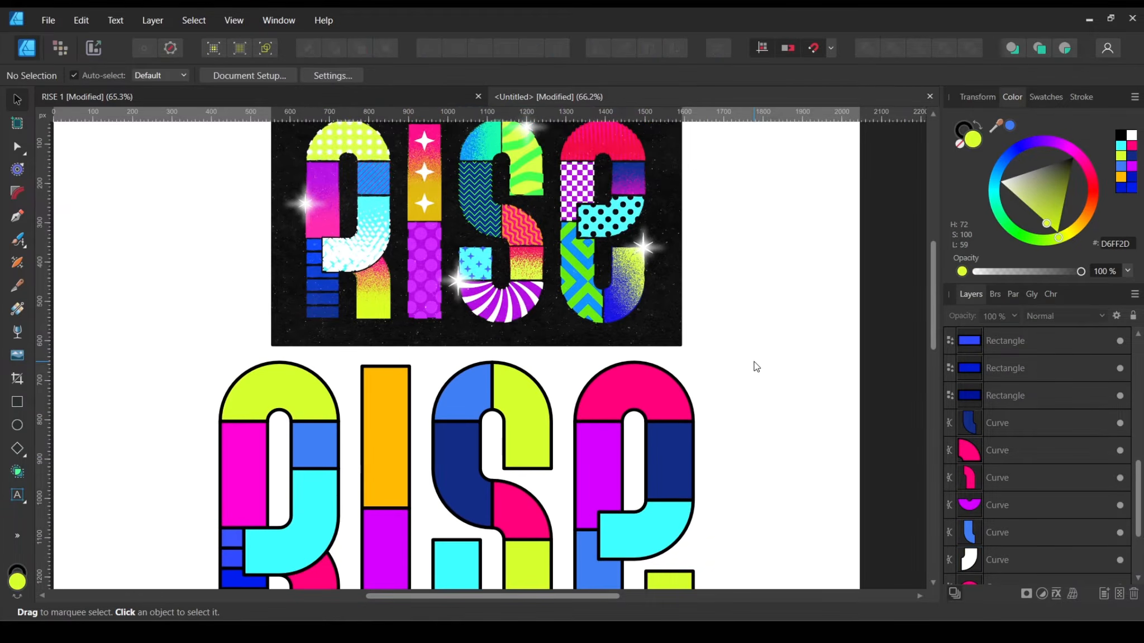
scroll(756, 361, "down", 3)
scroll(728, 477, "up", 3)
left_click_drag(628, 515, 604, 537)
left_click_drag(694, 142, 693, 277)
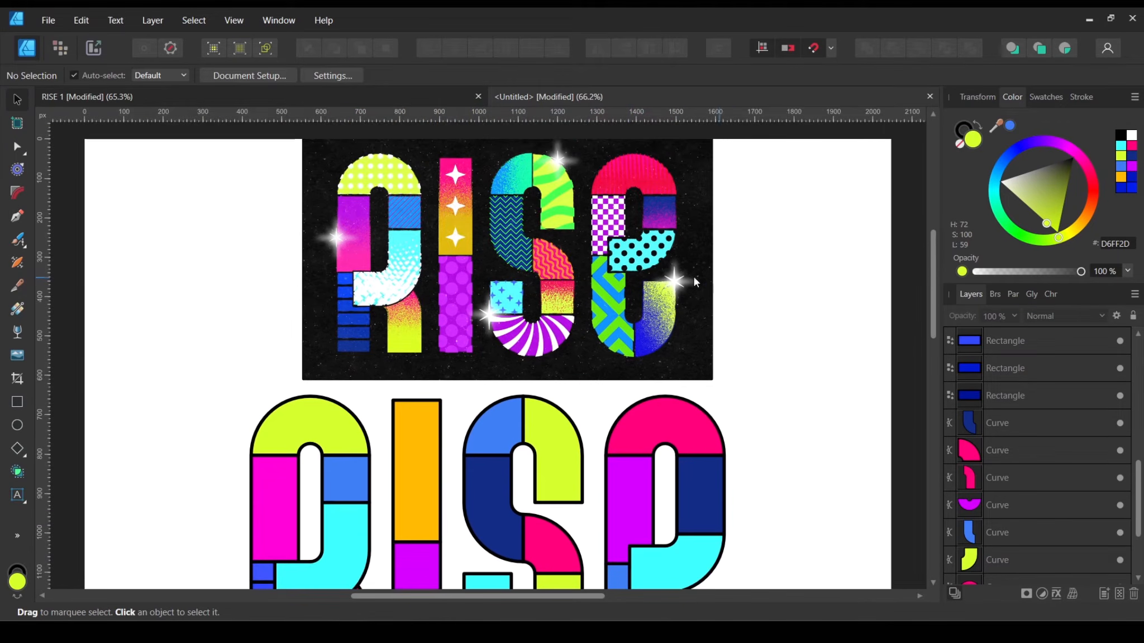
left_click(630, 274)
scroll(630, 273, "up", 1)
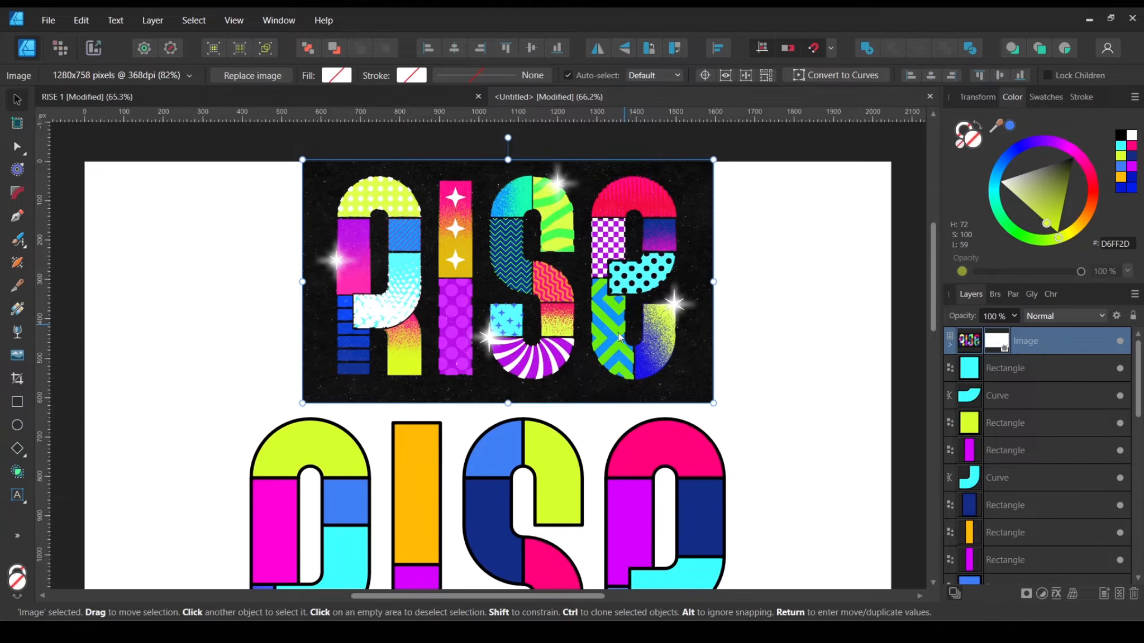
left_click_drag(508, 403, 528, 313)
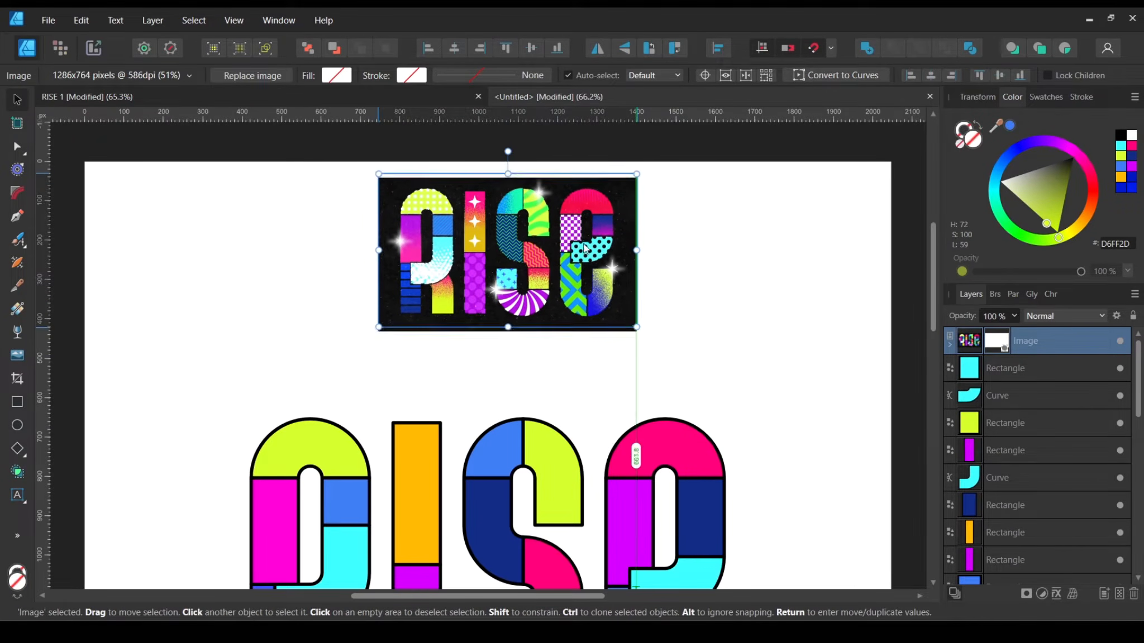
left_click(728, 326)
Step: Select all pieces of the coloured RISE lettering and remove their black stroke, leaving the reference image out of the selection
scroll(700, 334, "down", 3)
scroll(565, 272, "down", 2)
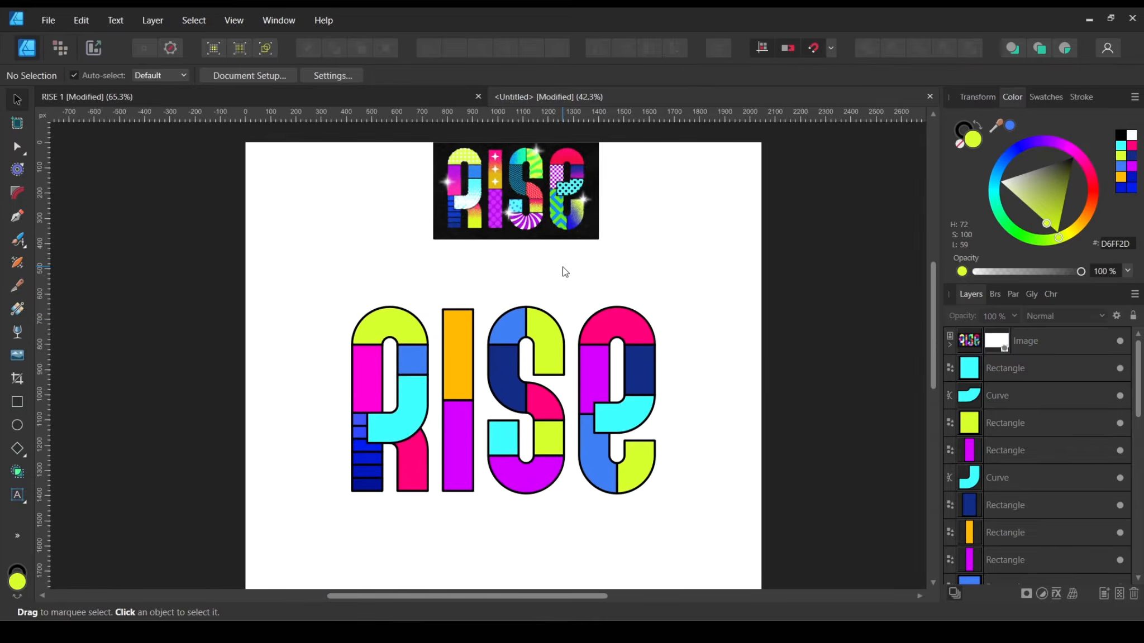
scroll(620, 374, "down", 3)
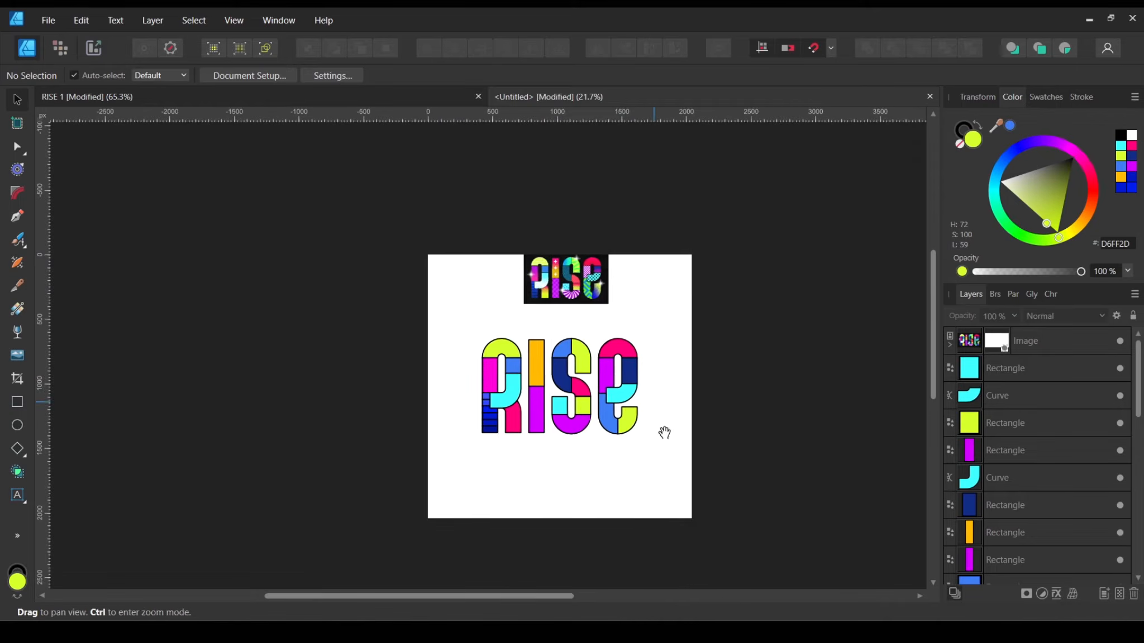
scroll(524, 393, "up", 2)
left_click_drag(338, 255, 649, 487)
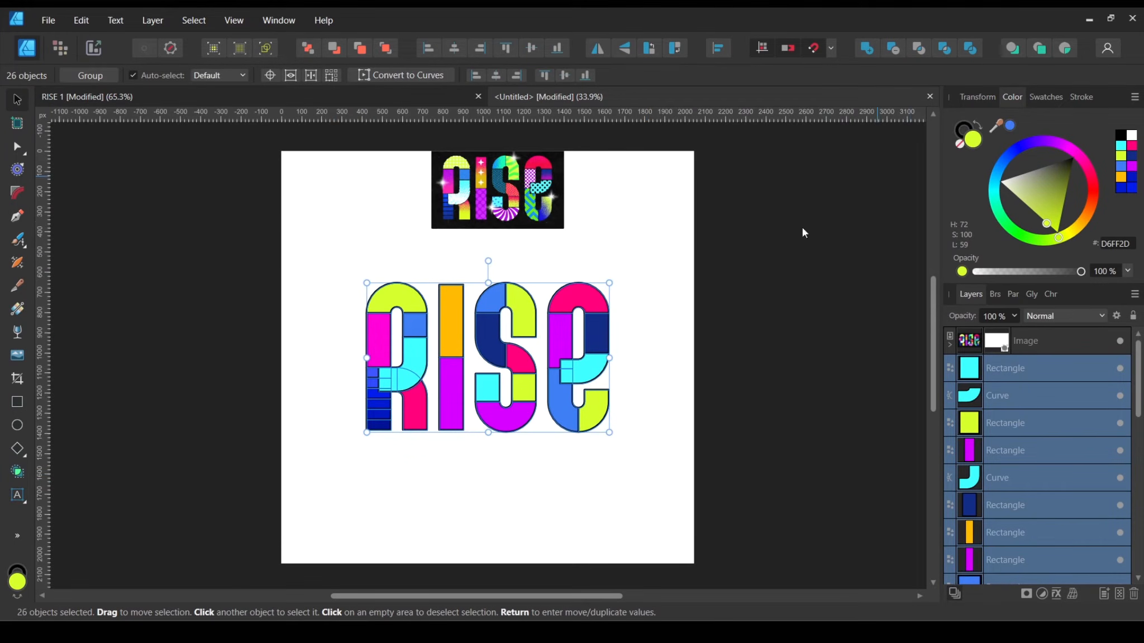
left_click_drag(329, 251, 649, 468)
left_click(975, 142)
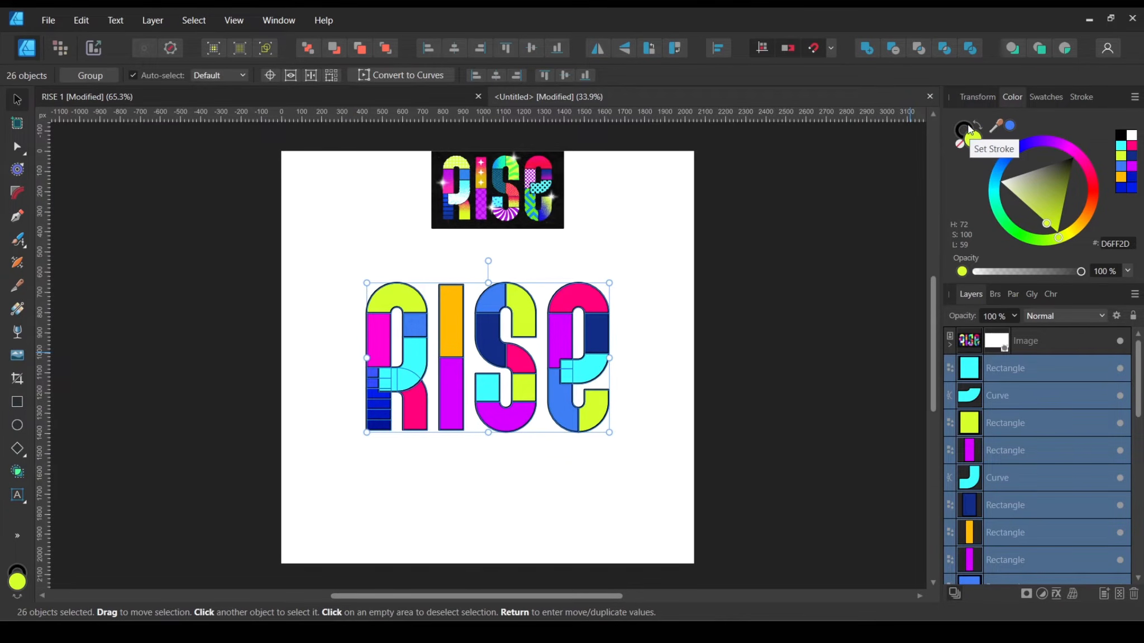
left_click(969, 129)
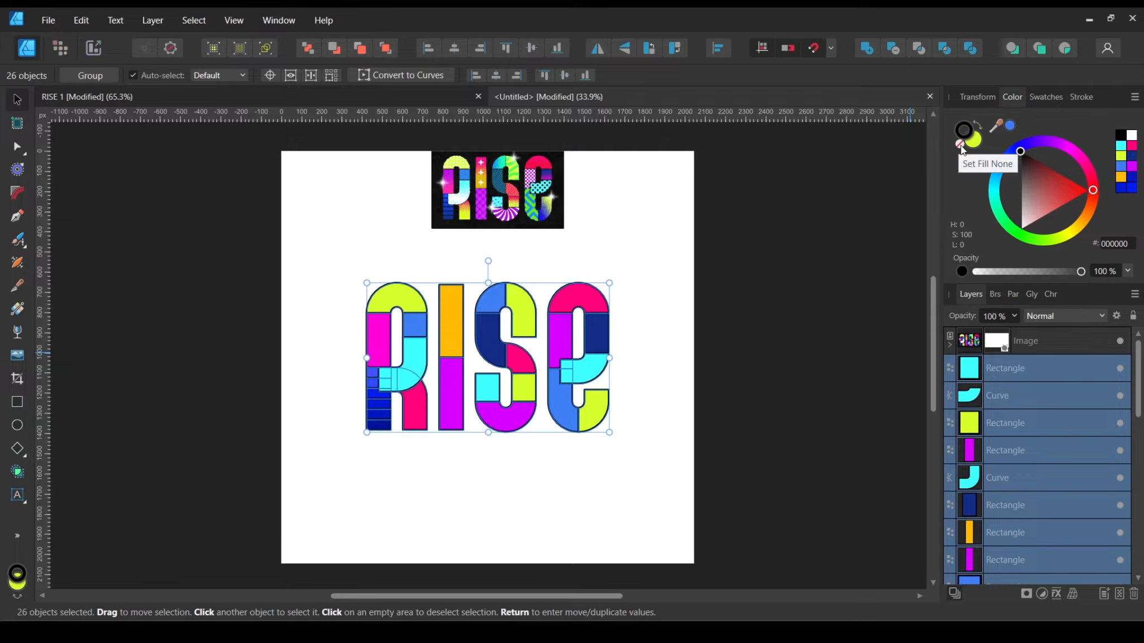
left_click(961, 145)
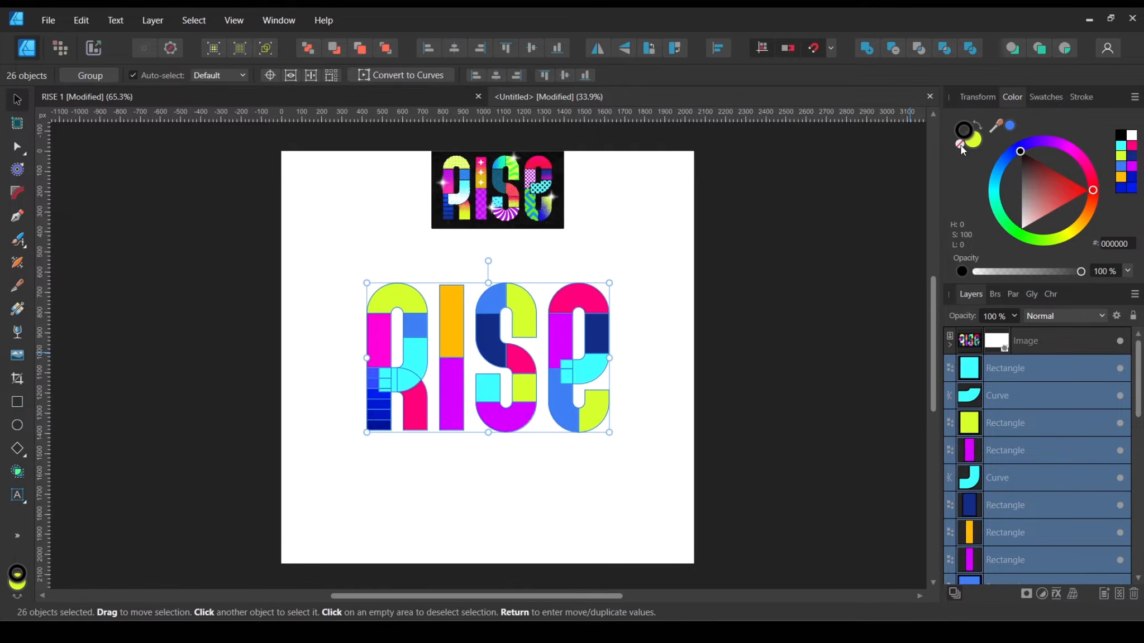
left_click(783, 272)
scroll(466, 366, "up", 4)
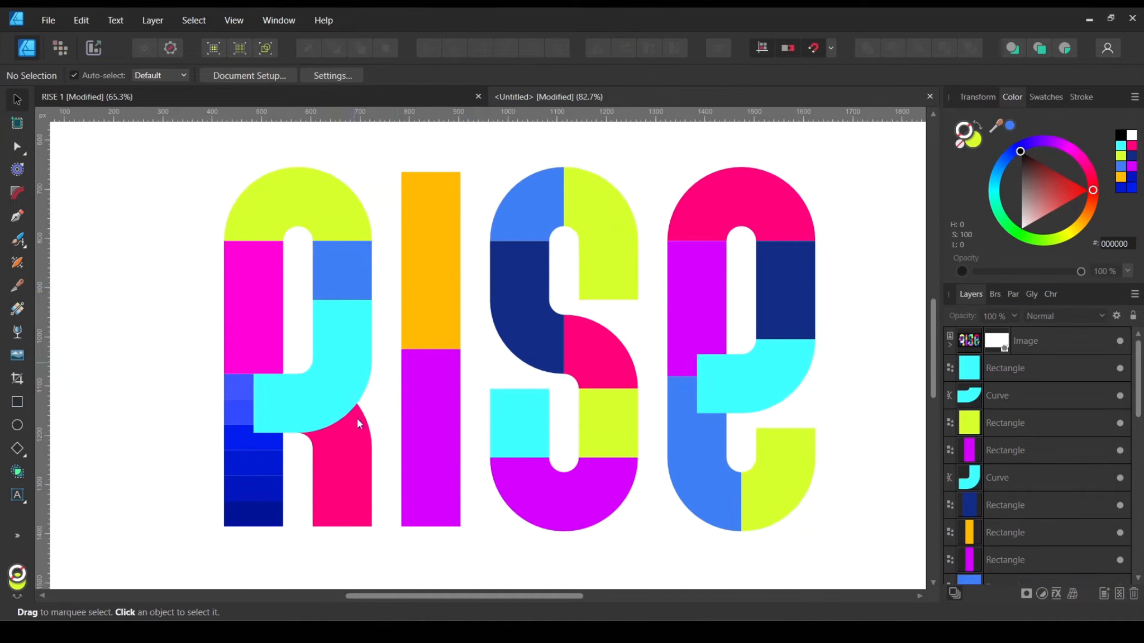
Step: Group all pieces of the letter R and name the group R
scroll(611, 365, "down", 3)
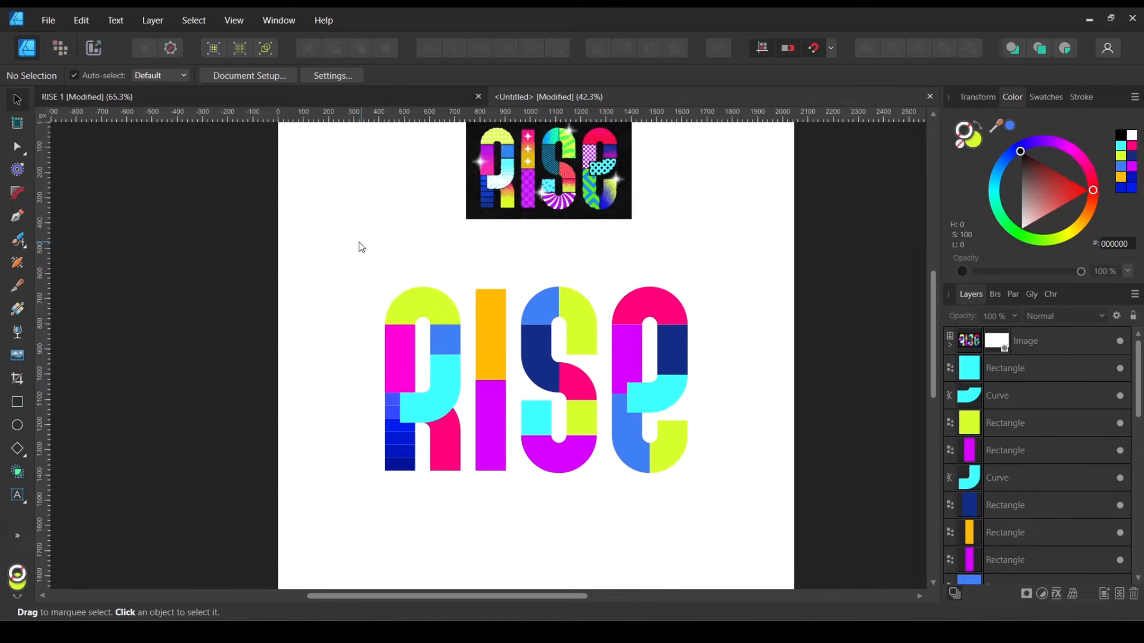
left_click_drag(358, 242, 470, 521)
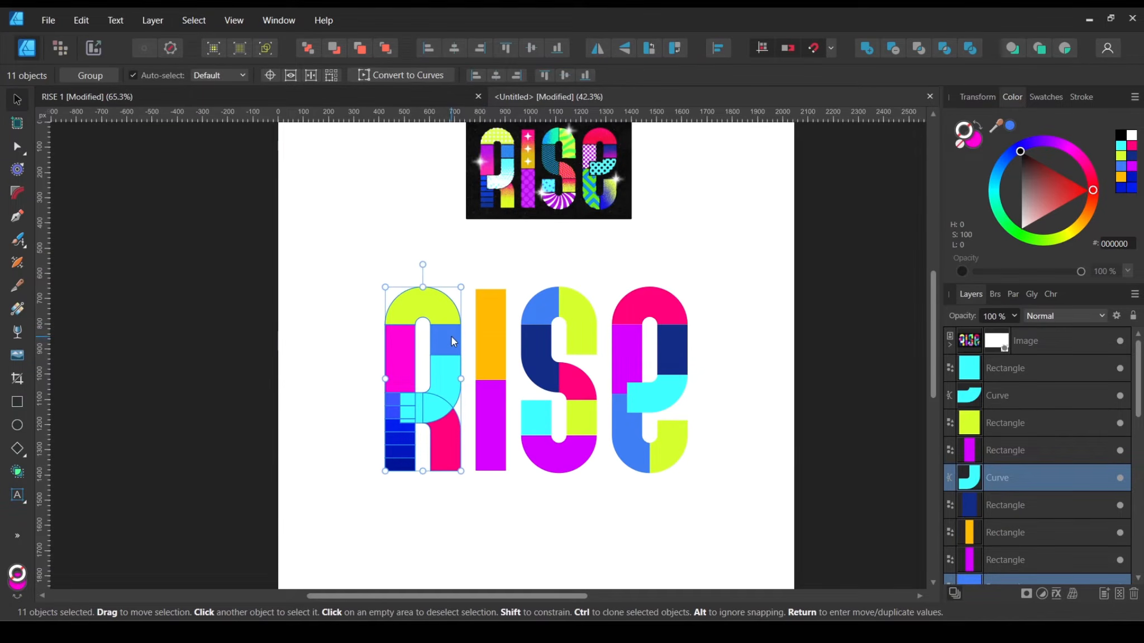
key("ctrl+g")
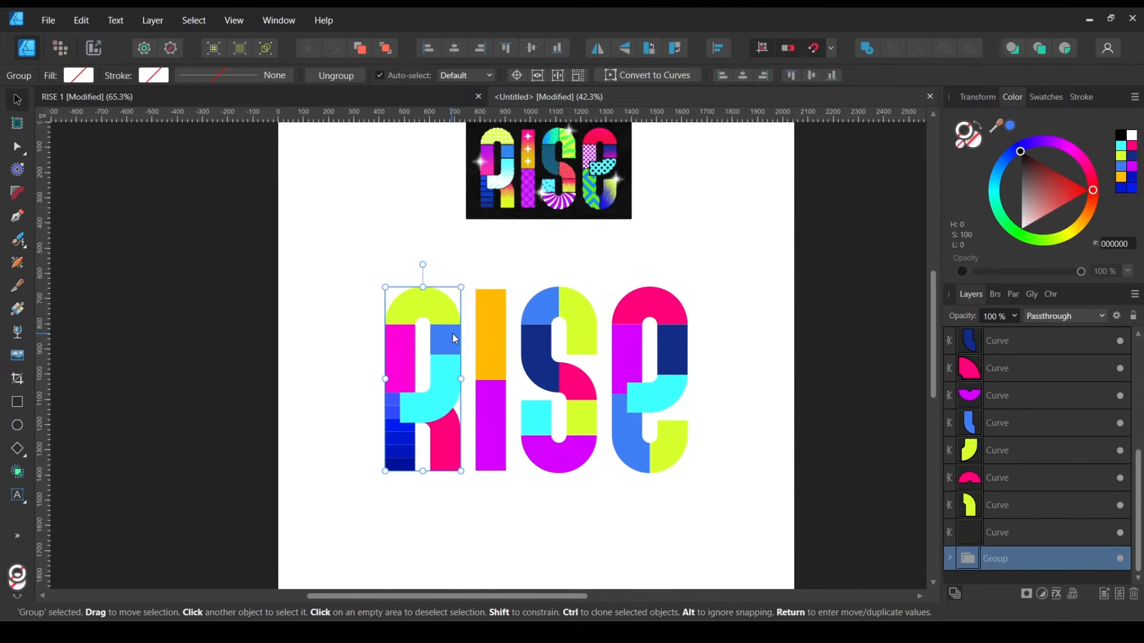
double_click(993, 560)
type("R")
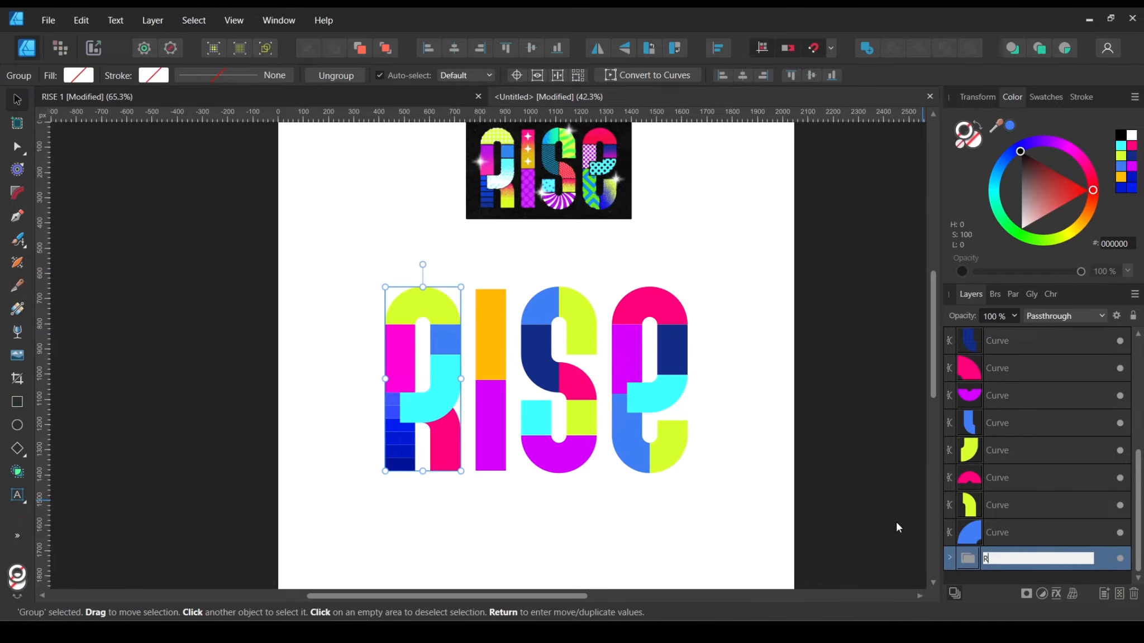
left_click(817, 502)
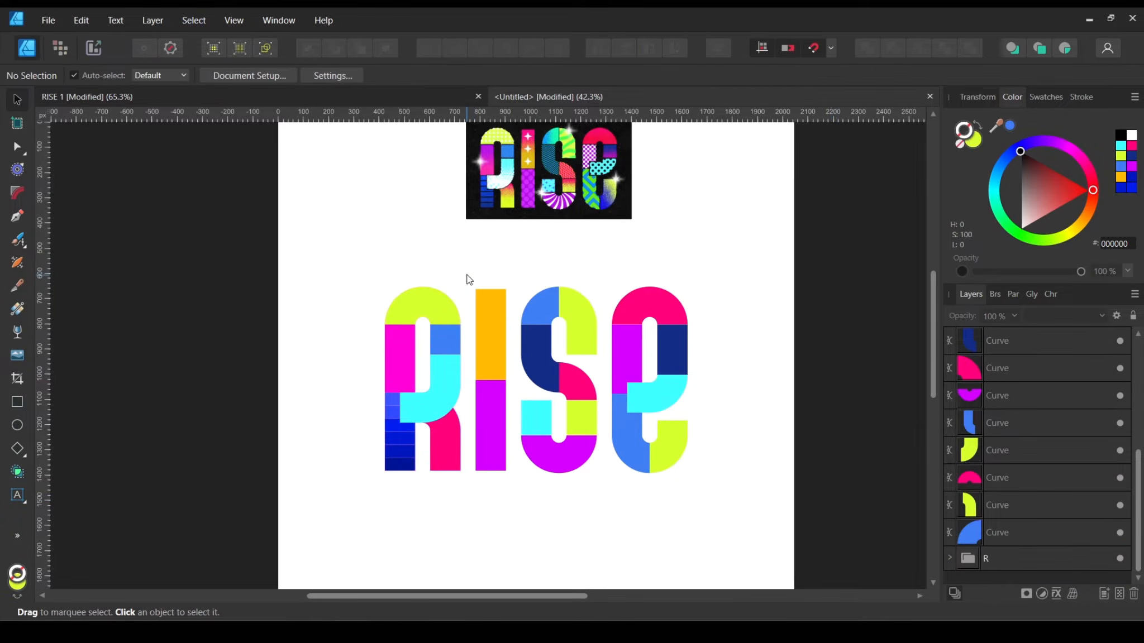
Step: Group the two rectangles of the letter I, name the group I and clear the selection
left_click_drag(467, 269, 519, 522)
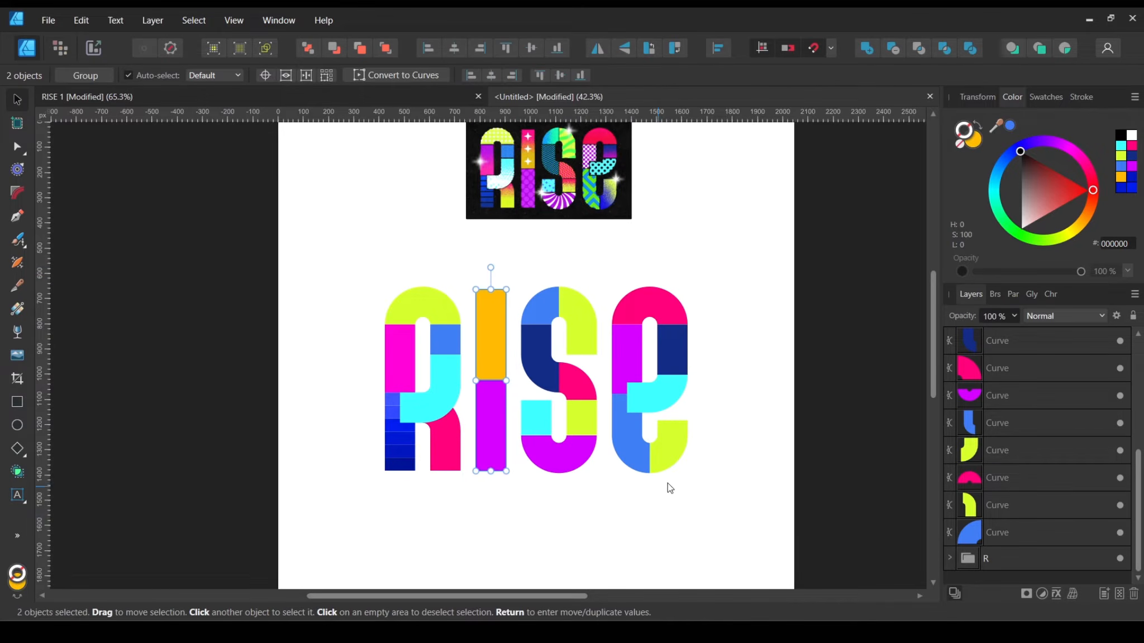
key("alt")
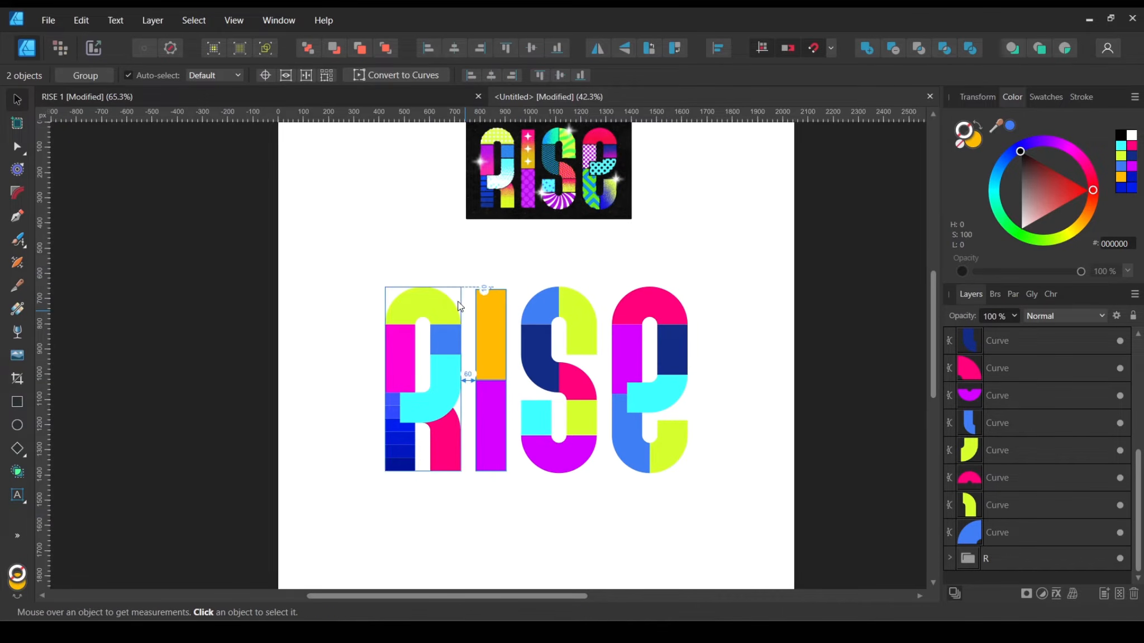
key("ctrl+g")
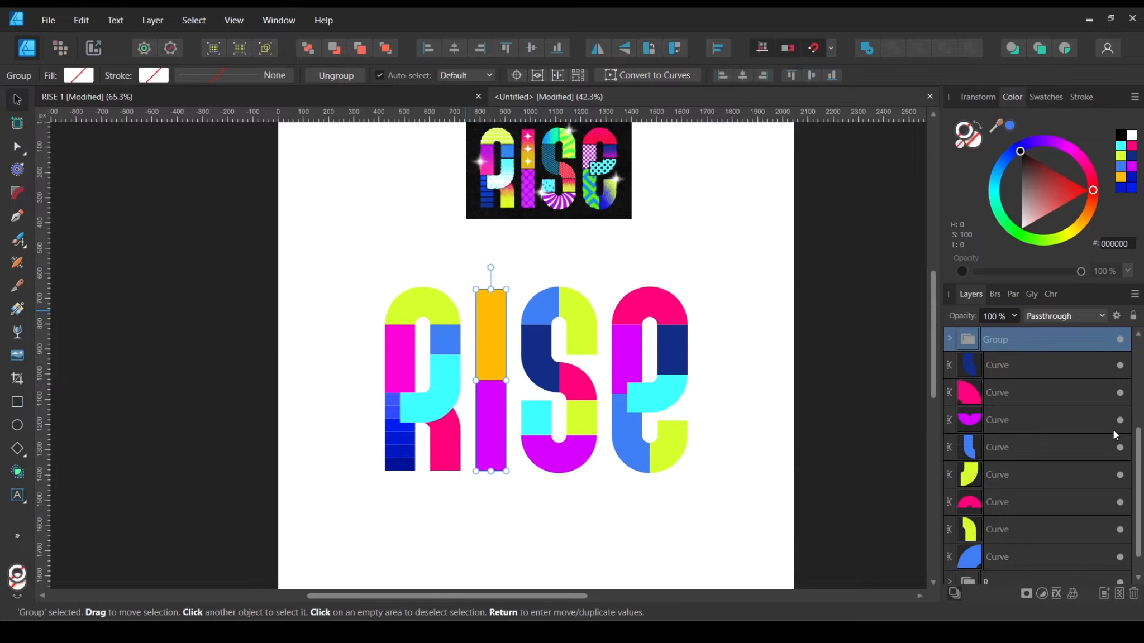
double_click(995, 340)
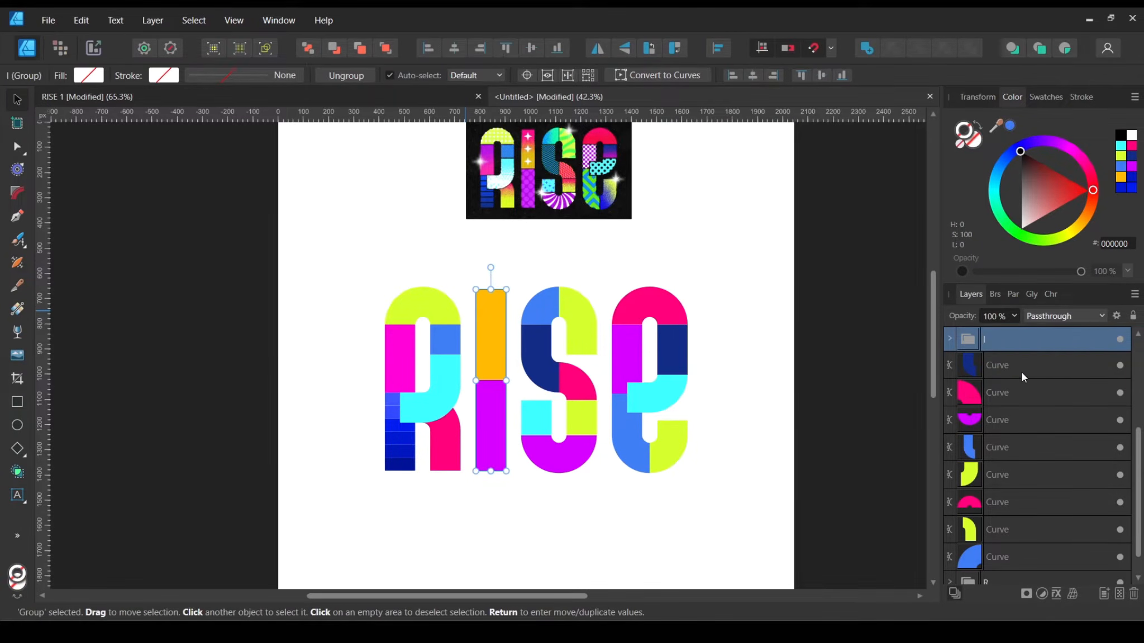
left_click(614, 280)
Step: Group all pieces of the letter S and name the group S
left_click_drag(502, 253, 607, 503)
key("ctrl+g")
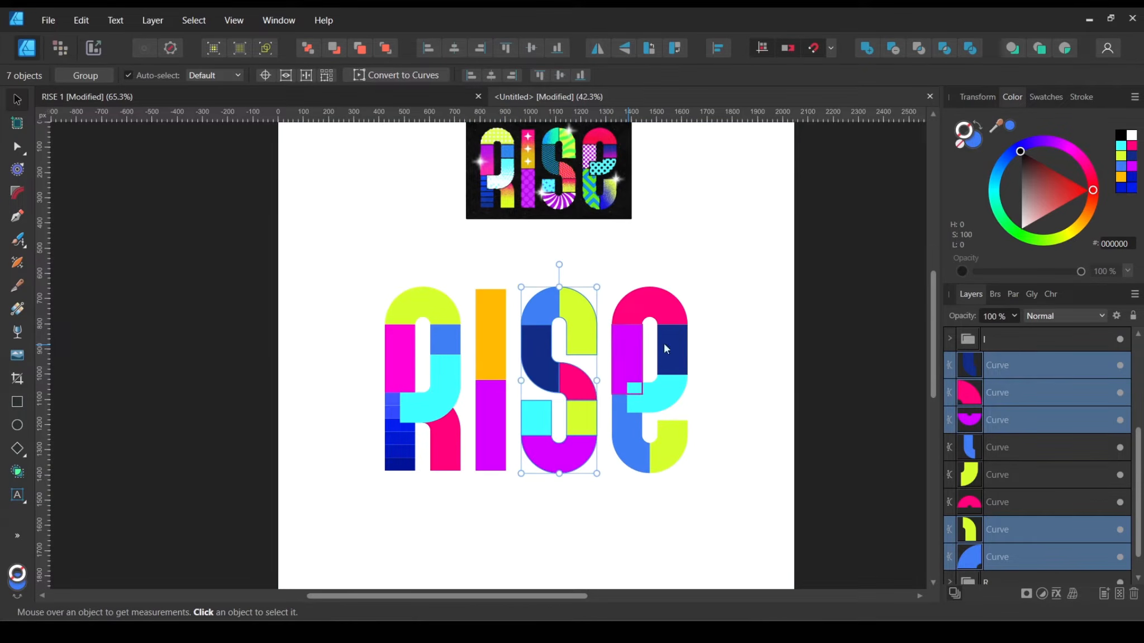
double_click(985, 528)
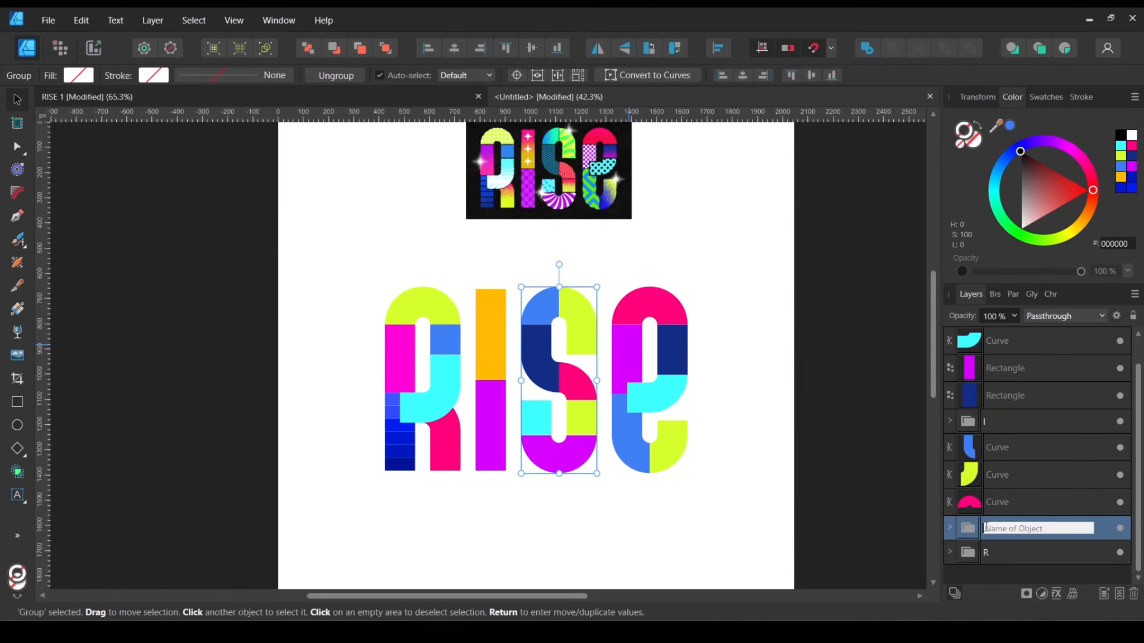
type("S")
key("Return")
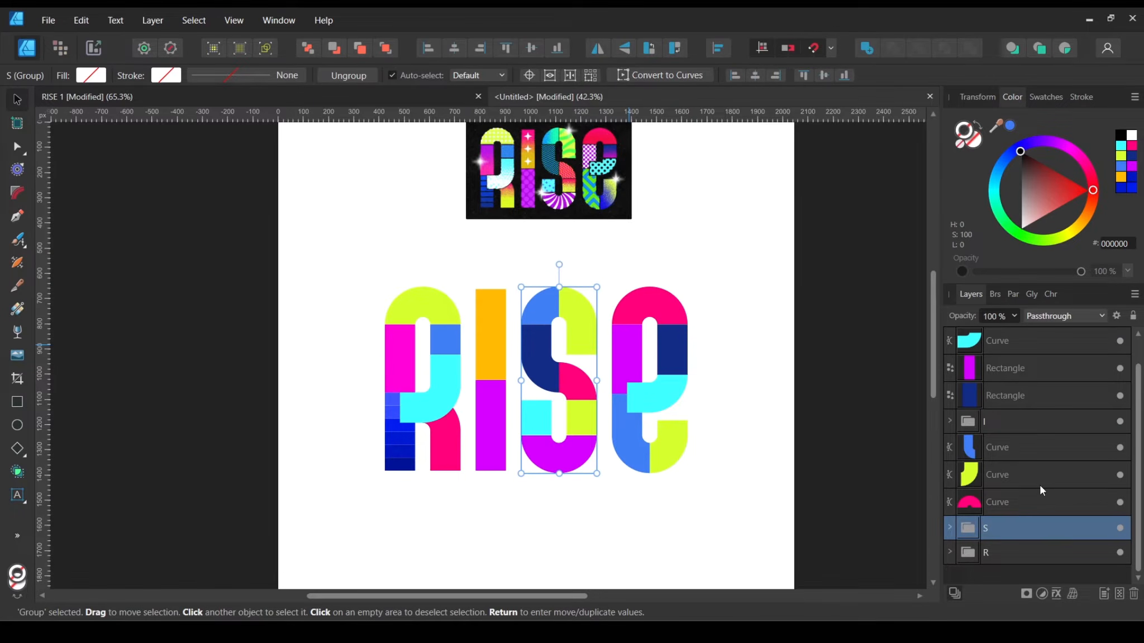
Step: Group all pieces of the letter E, name the group E and clear the selection
left_click_drag(783, 234, 614, 526)
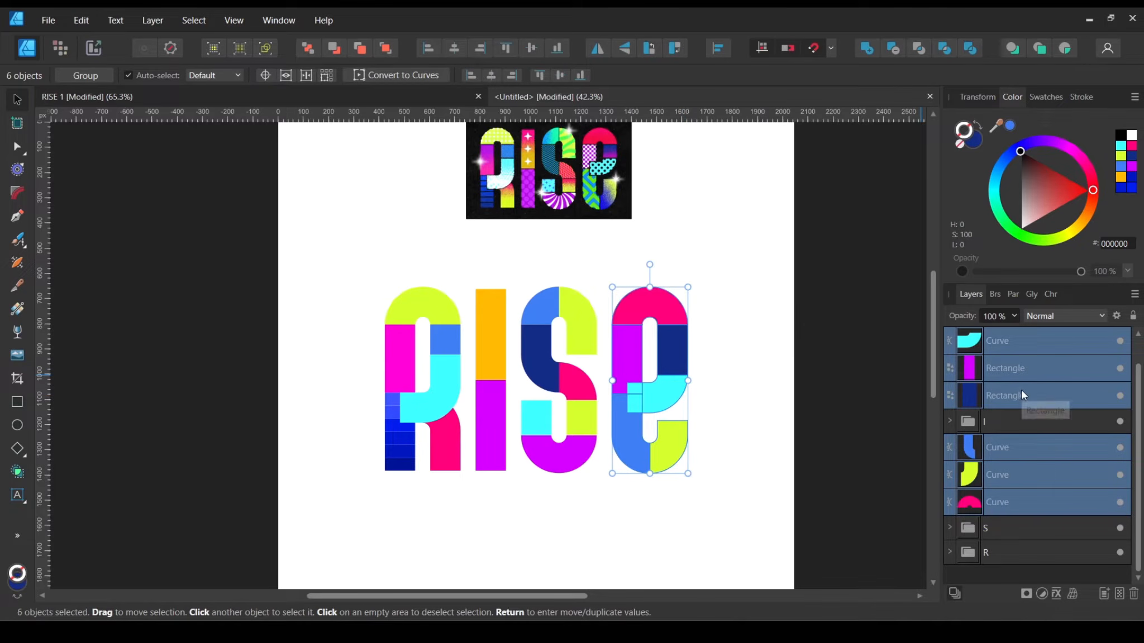
key("ctrl+g")
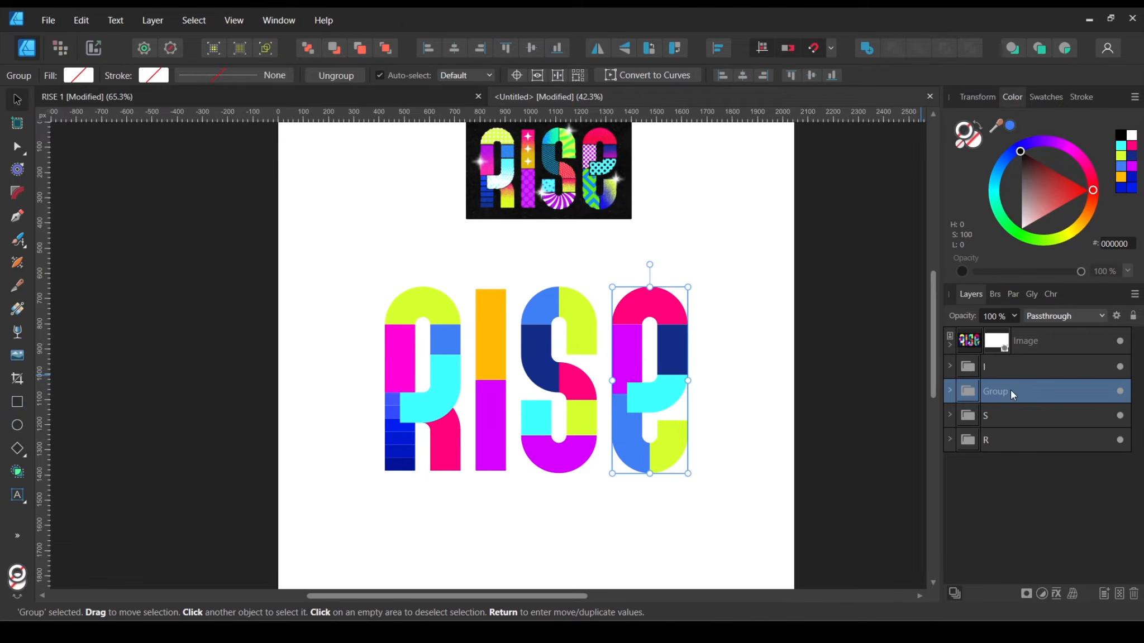
double_click(1011, 389)
type("E")
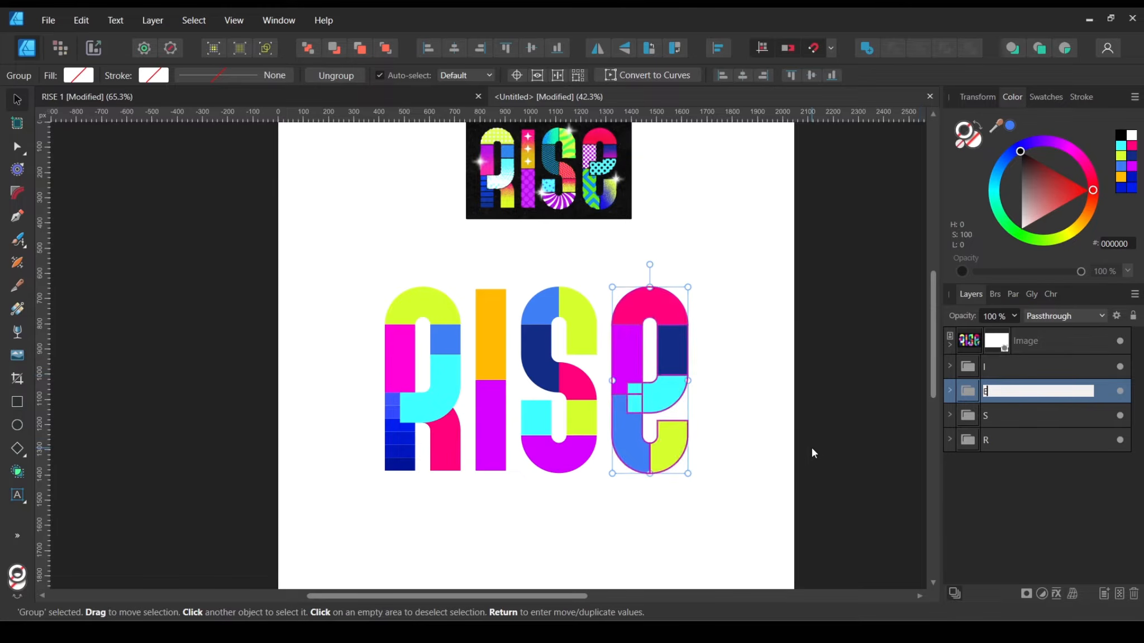
left_click(811, 448)
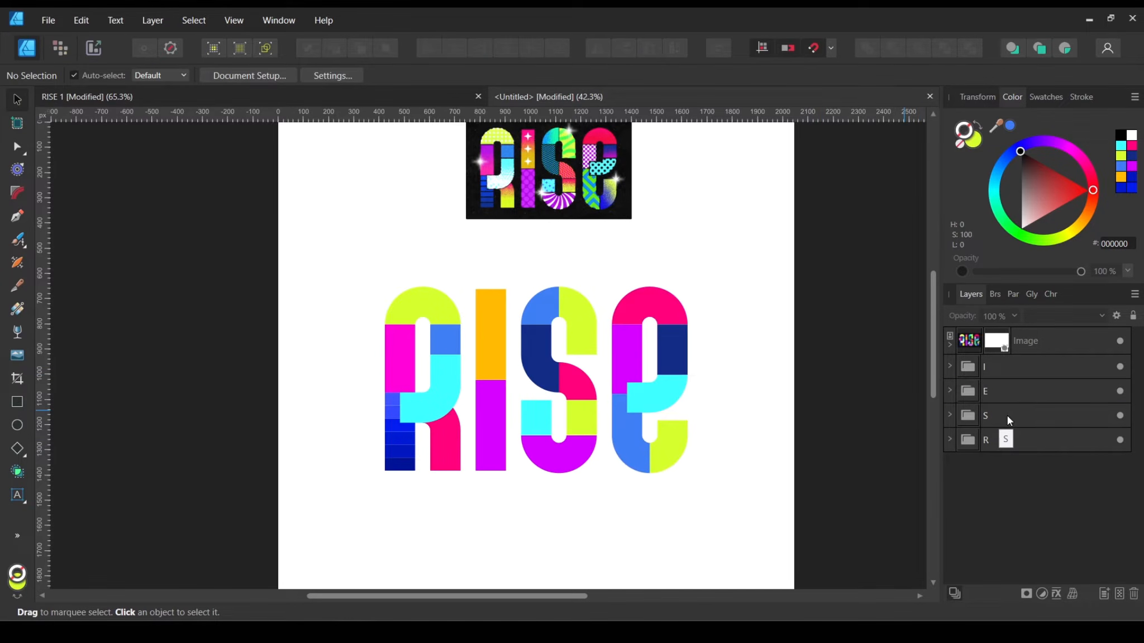
Step: Reorder the letter groups below the reference image so they read R, I, S, E from top to bottom
left_click_drag(999, 367, 997, 486)
left_click_drag(994, 363, 1003, 544)
left_click_drag(1001, 368, 1004, 395)
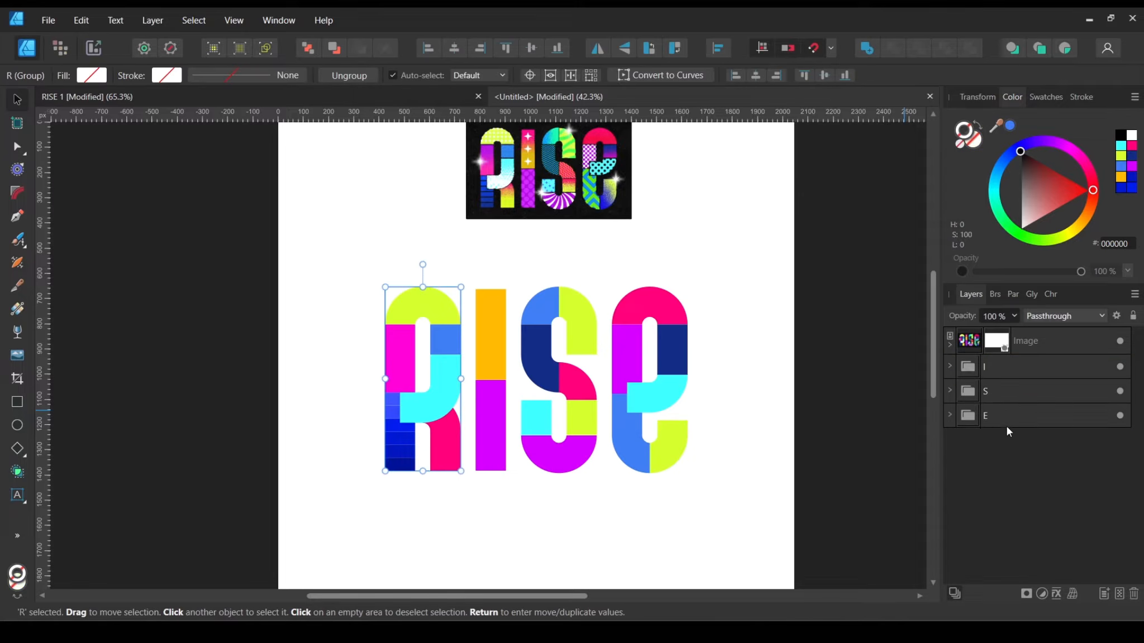
left_click(1007, 424)
key("ctrl+z")
left_click_drag(1019, 391, 1034, 358)
left_click(1030, 391)
left_click(949, 393)
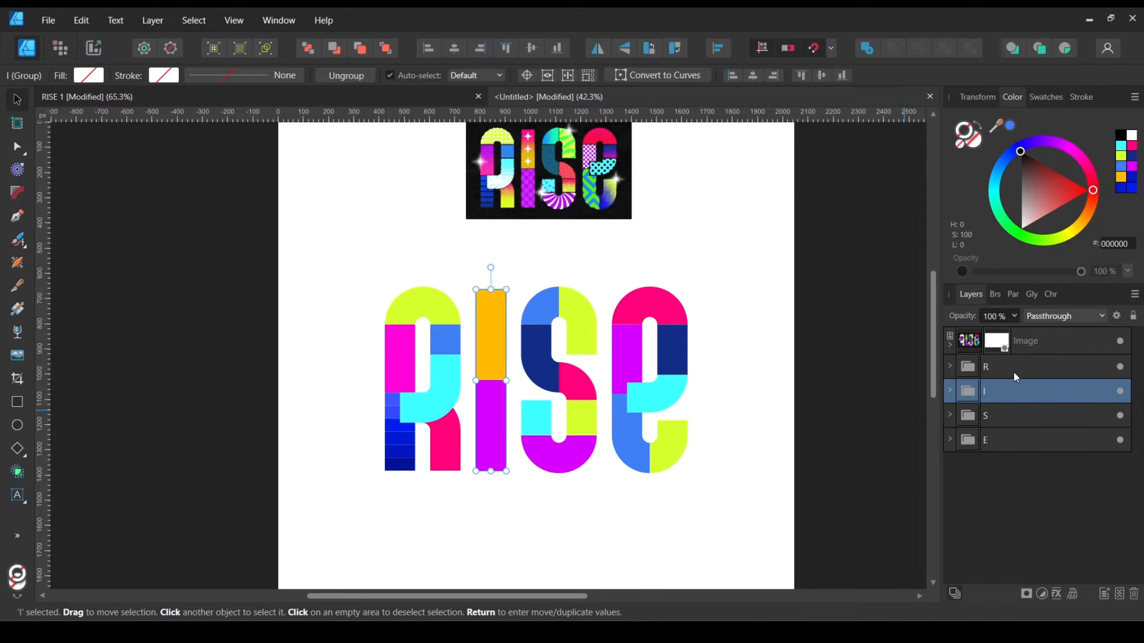
left_click(843, 488)
Step: Draw a rectangle that covers the whole page from corner to corner
scroll(843, 487, "up", 2)
scroll(843, 487, "down", 4)
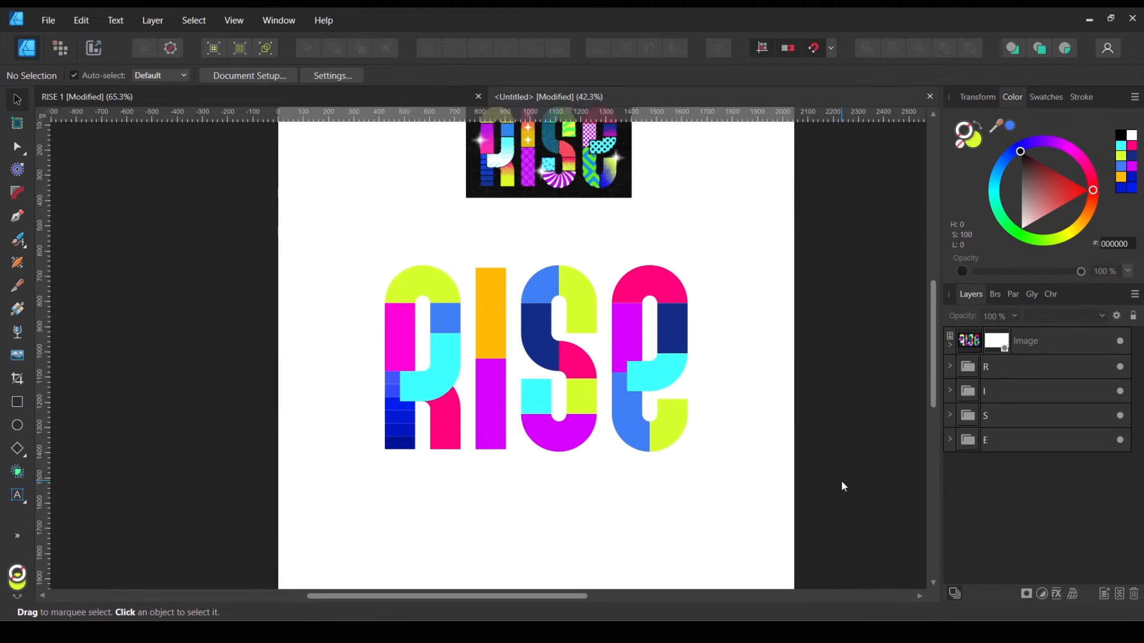
scroll(416, 327, "up", 2)
scroll(425, 324, "down", 2)
key("space")
left_click_drag(450, 345, 421, 318)
scroll(410, 326, "up", 1)
key("space")
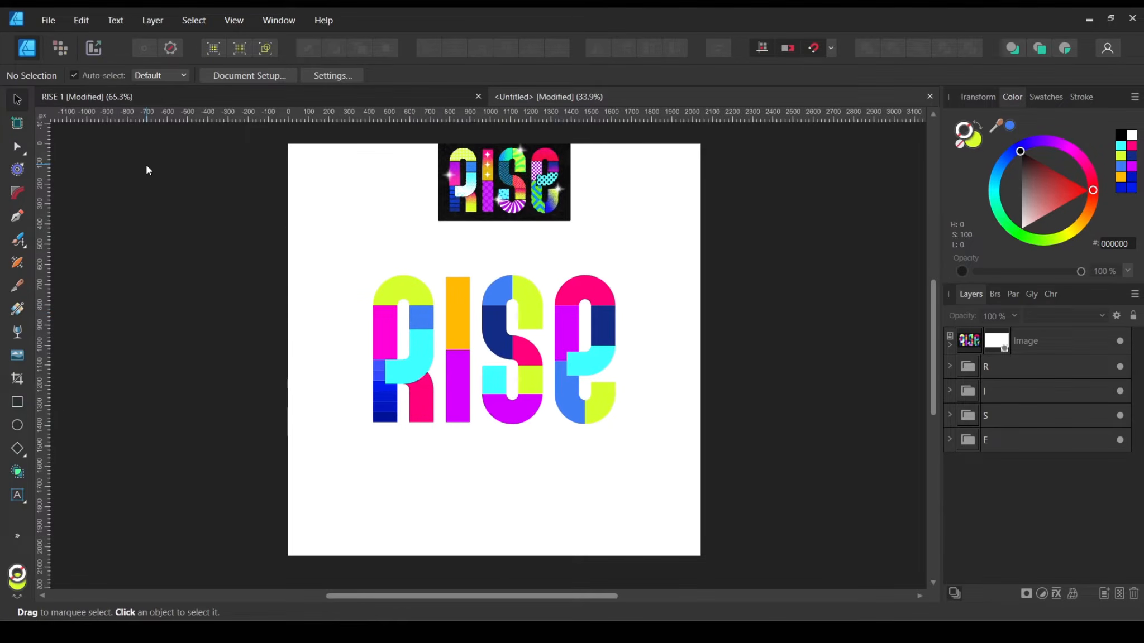
left_click(17, 402)
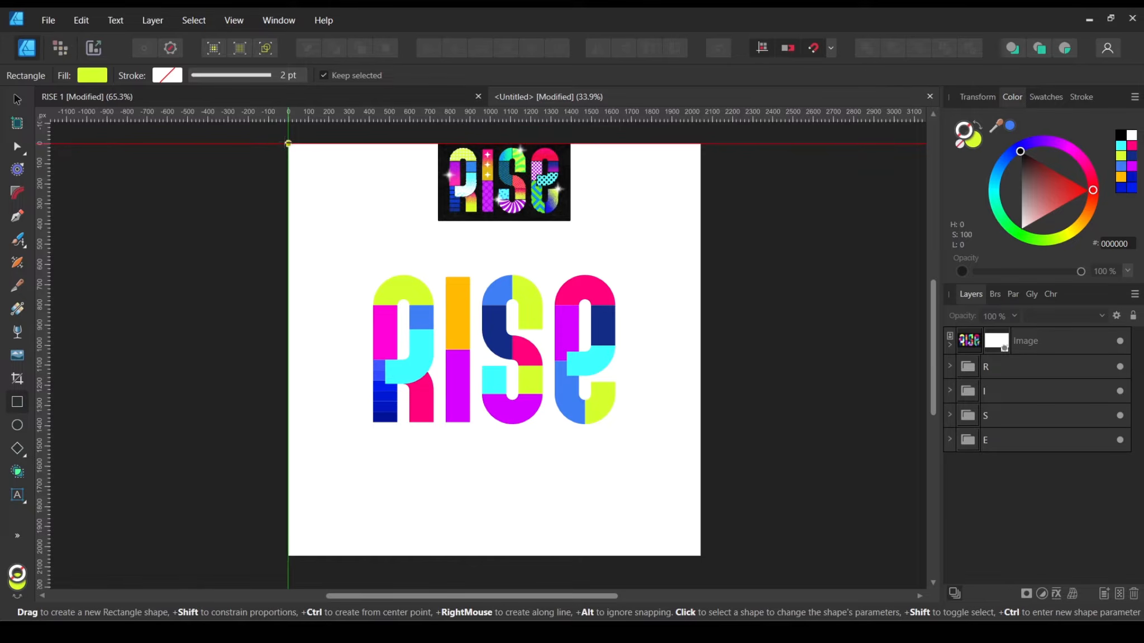
left_click_drag(288, 144, 701, 557)
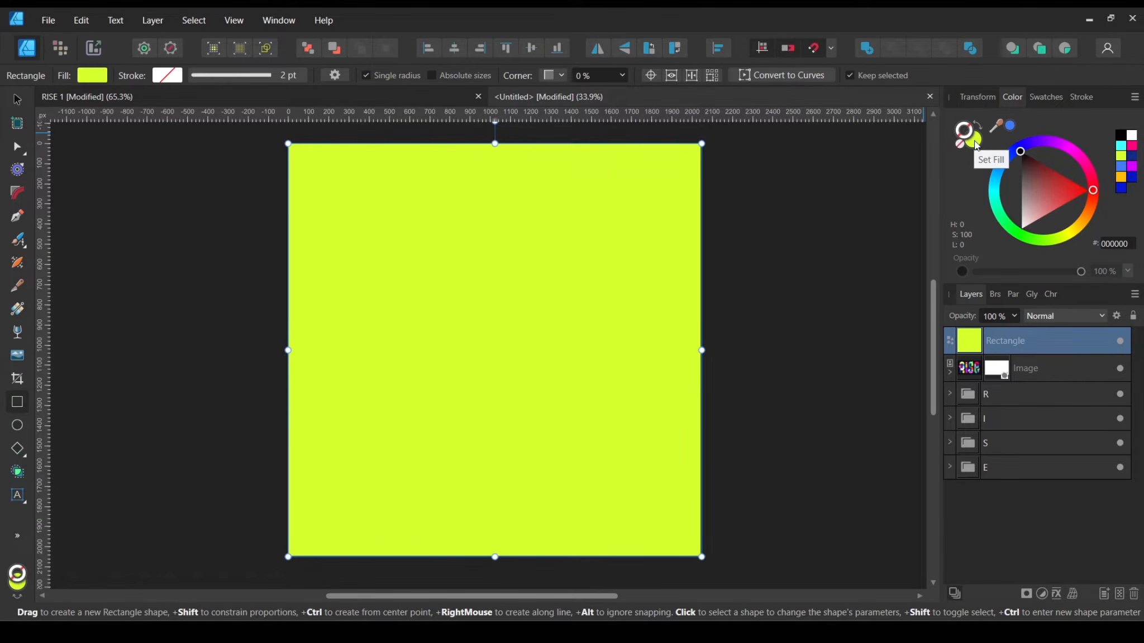
Step: Fill the page-sized rectangle with black 000000 and move it below all letter groups as the background
left_click(976, 145)
left_click_drag(1057, 191, 1078, 158)
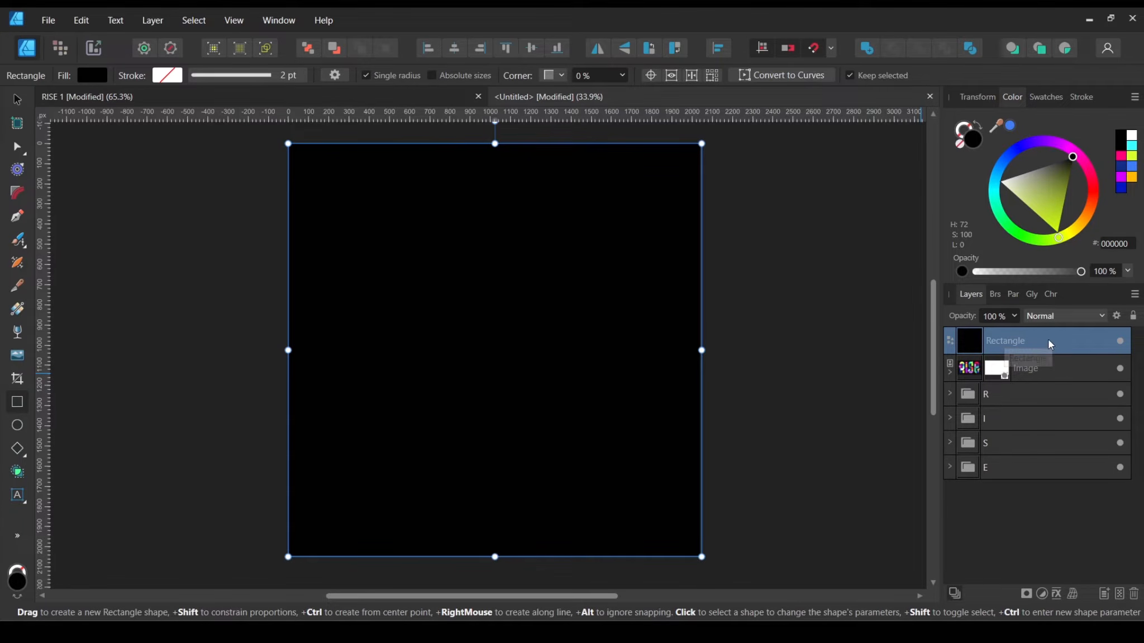
left_click_drag(1049, 344, 1044, 504)
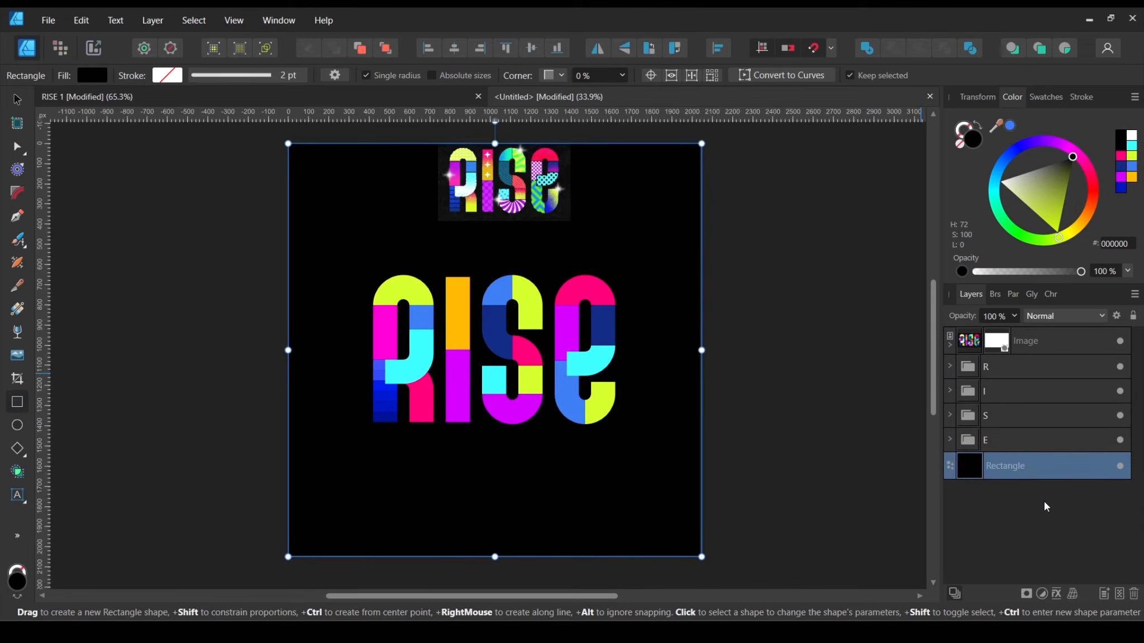
left_click(777, 461)
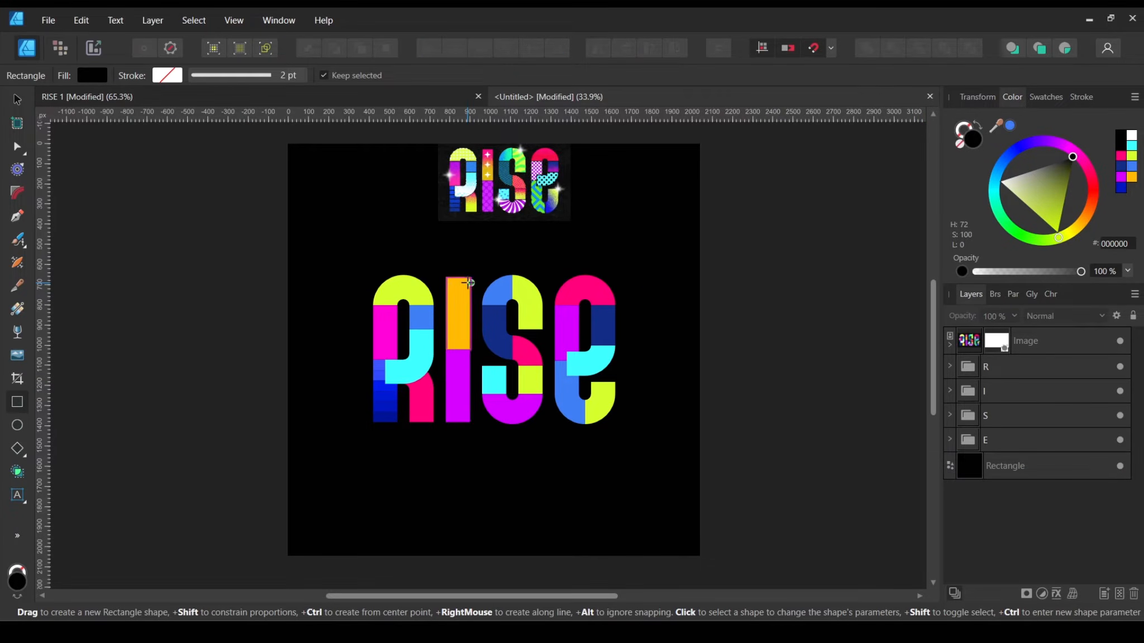
Step: Select the black background rectangle with the Move Tool and lock it
left_click(17, 100)
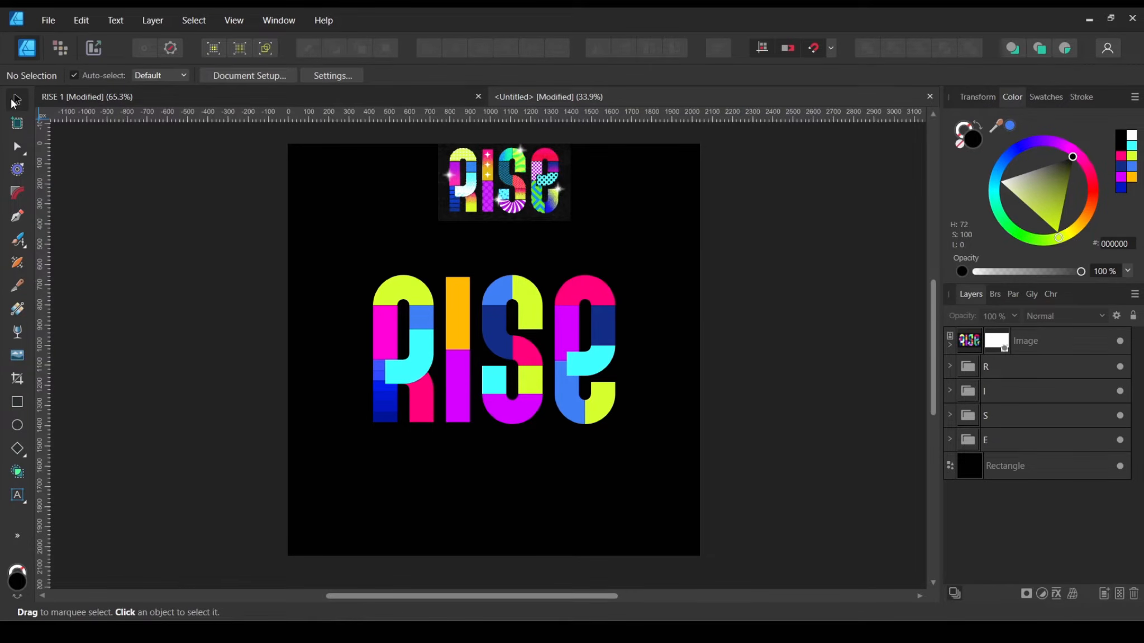
left_click(659, 246)
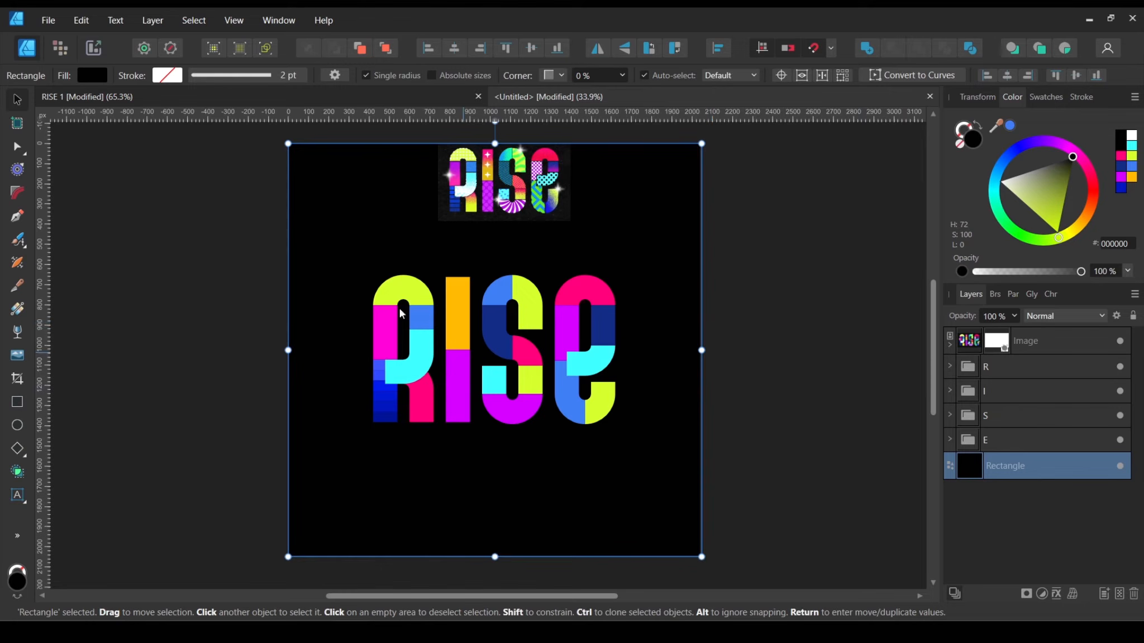
left_click(1132, 317)
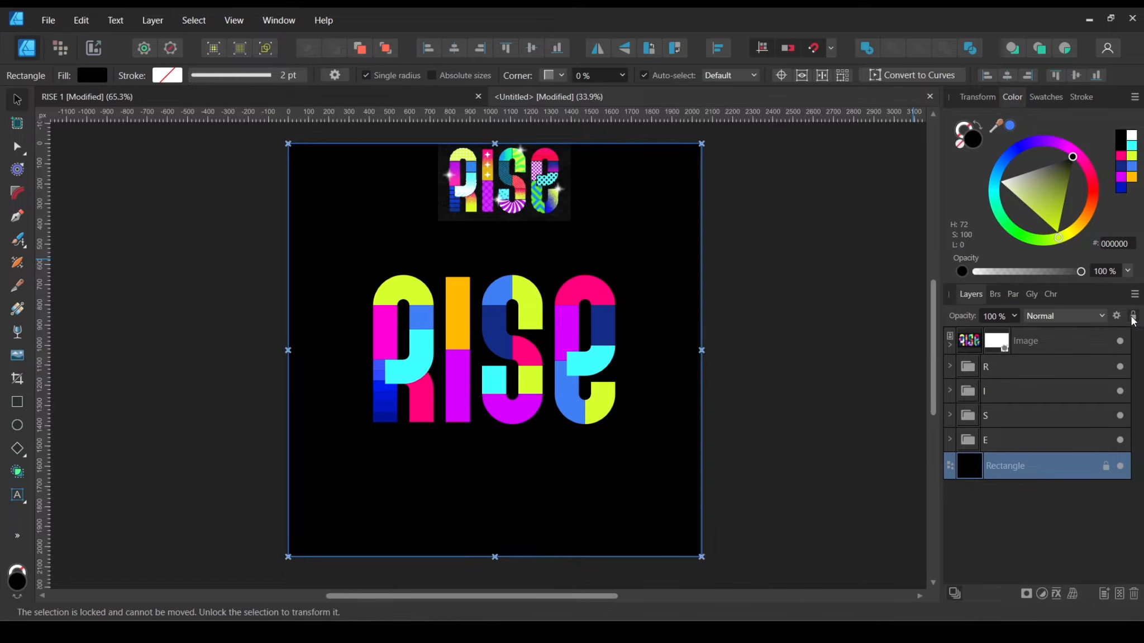
Step: Try selecting the locked black background rectangle, unlock it to test moving it, and lock it again
left_click(639, 392)
left_click_drag(643, 383, 735, 514)
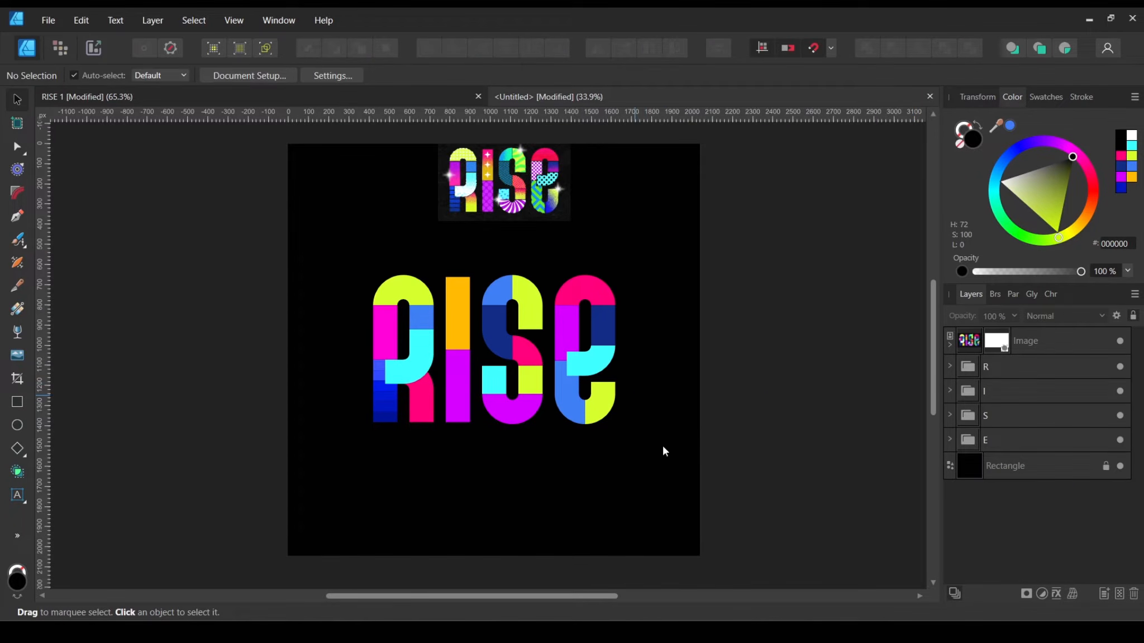
left_click(1106, 466)
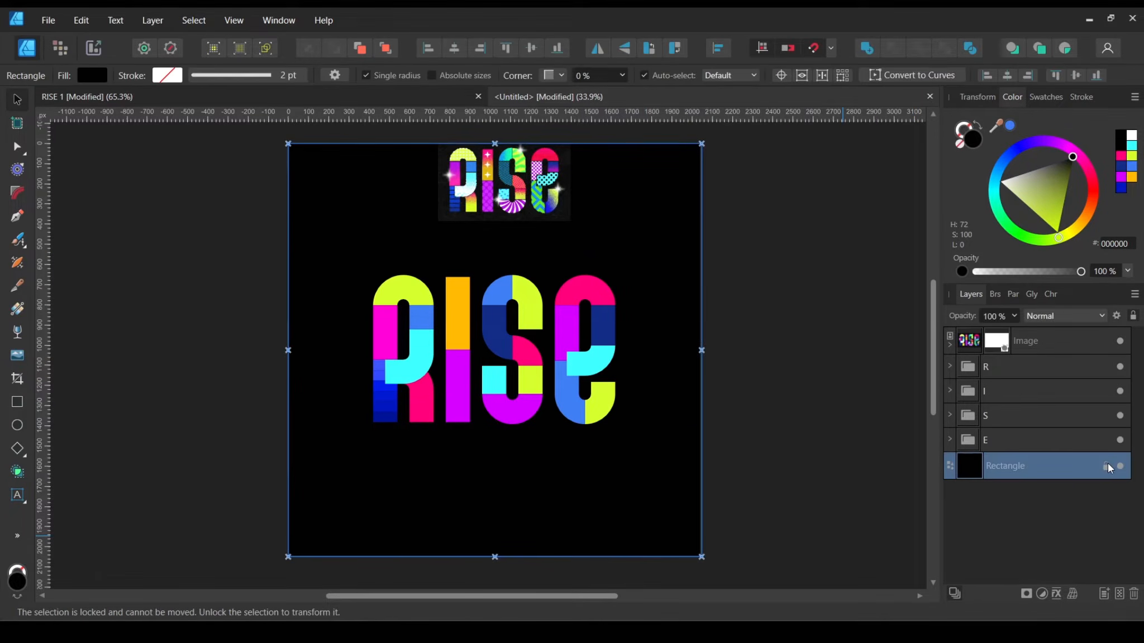
left_click(743, 443)
left_click(641, 488)
left_click_drag(691, 470, 666, 478)
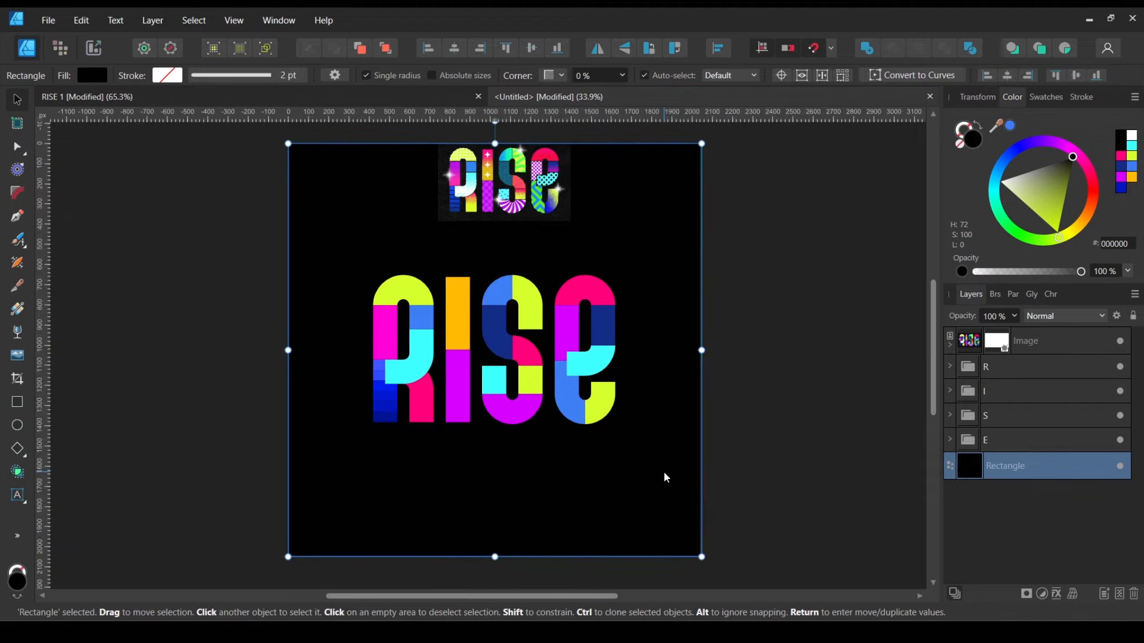
left_click(1132, 315)
left_click(795, 329)
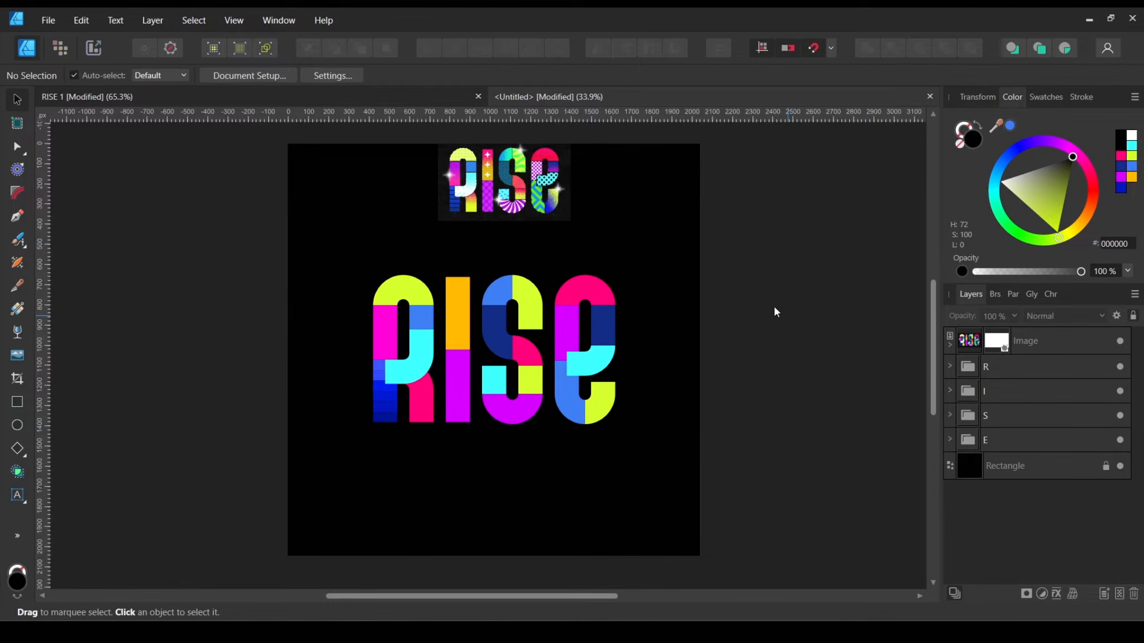
left_click_drag(640, 244, 742, 435)
Step: Compare the textured reference image with the flat RISE lettering and switch to the Pixel Persona
scroll(519, 167, "up", 6)
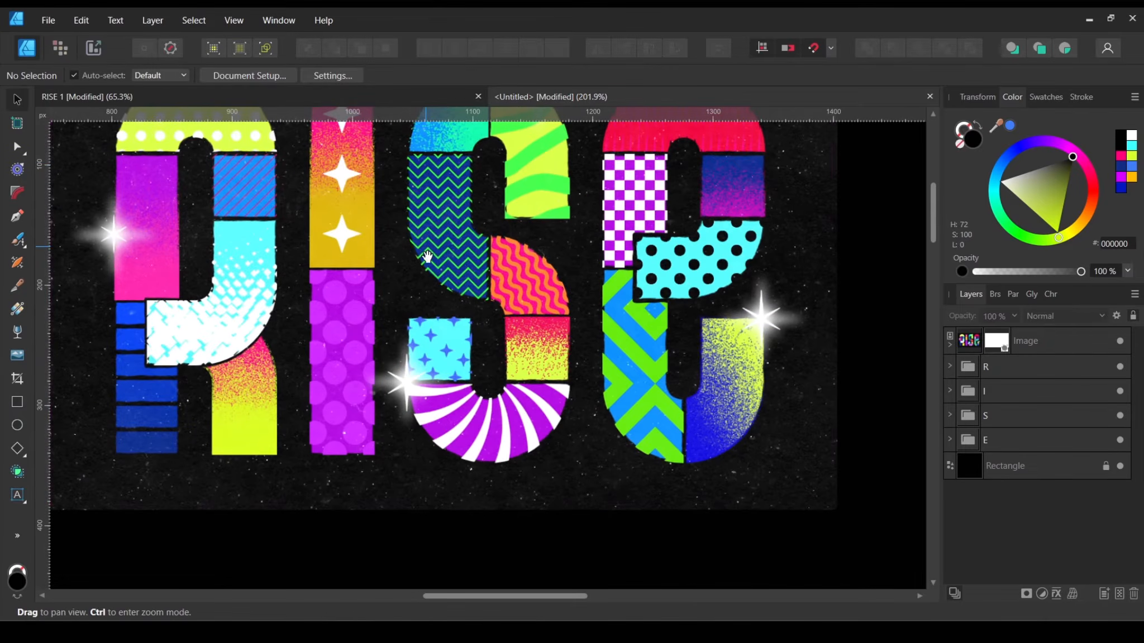
left_click_drag(427, 257, 472, 345)
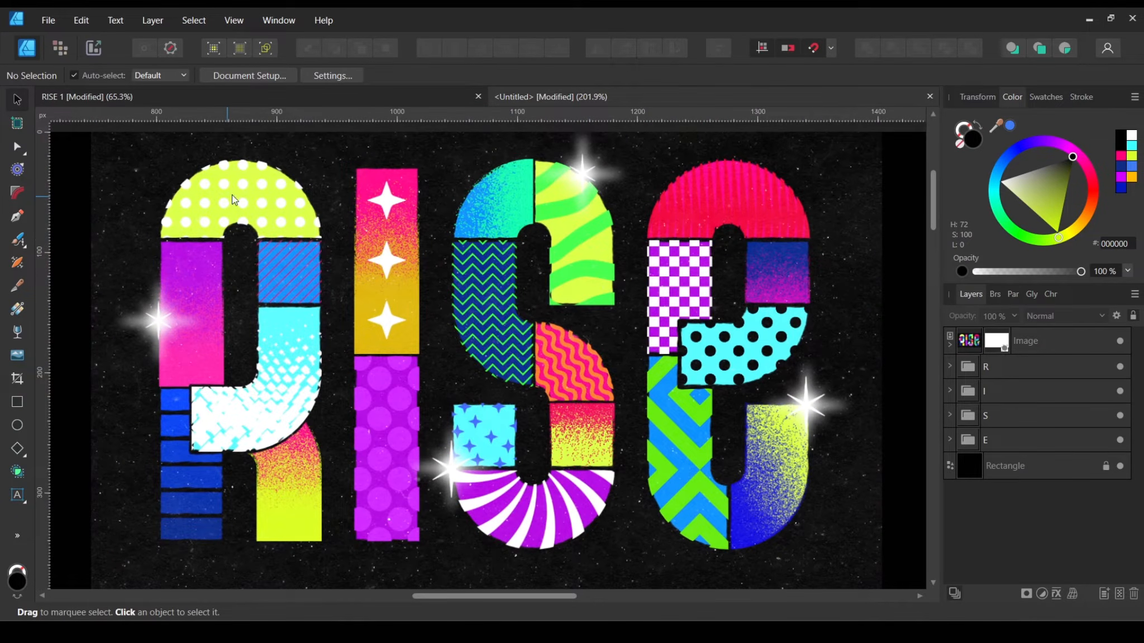
scroll(687, 483, "down", 5)
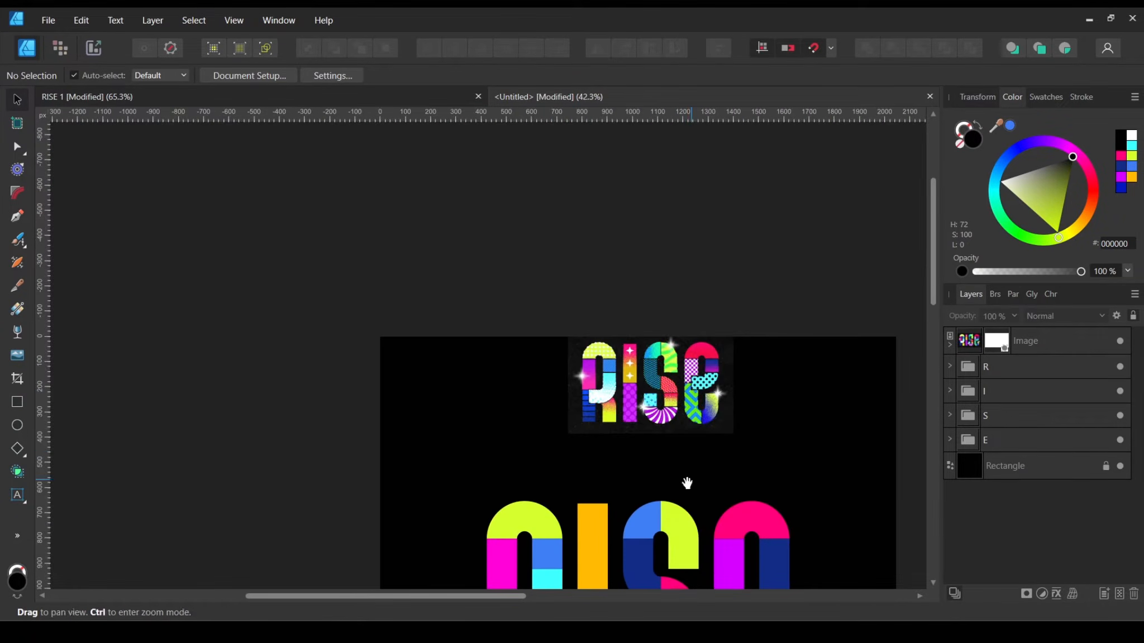
left_click_drag(687, 483, 550, 230)
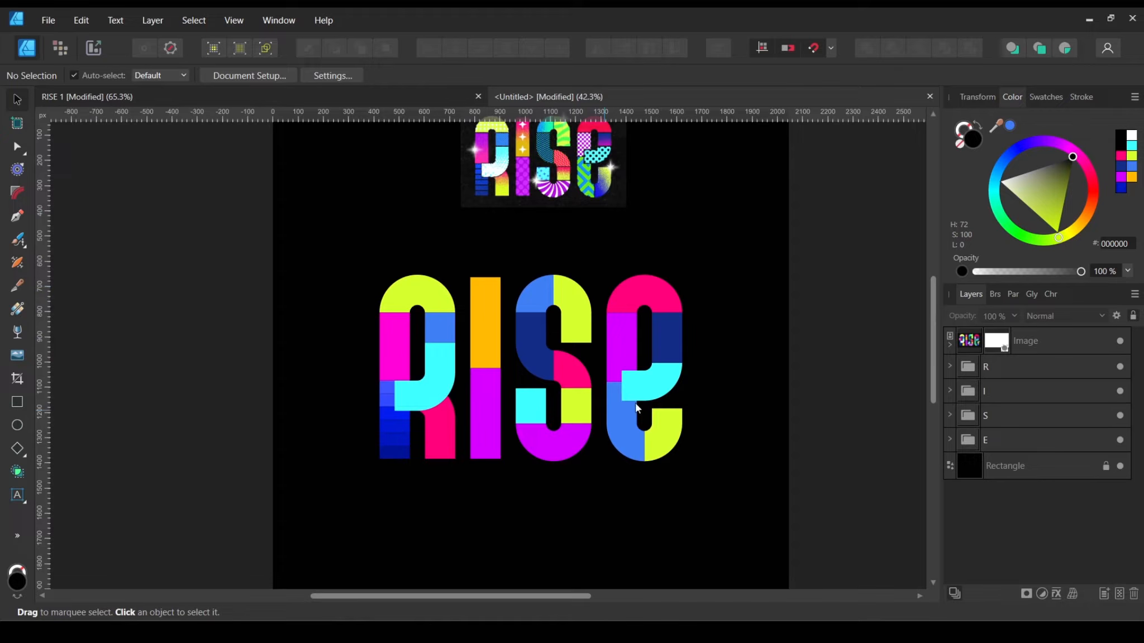
left_click(59, 49)
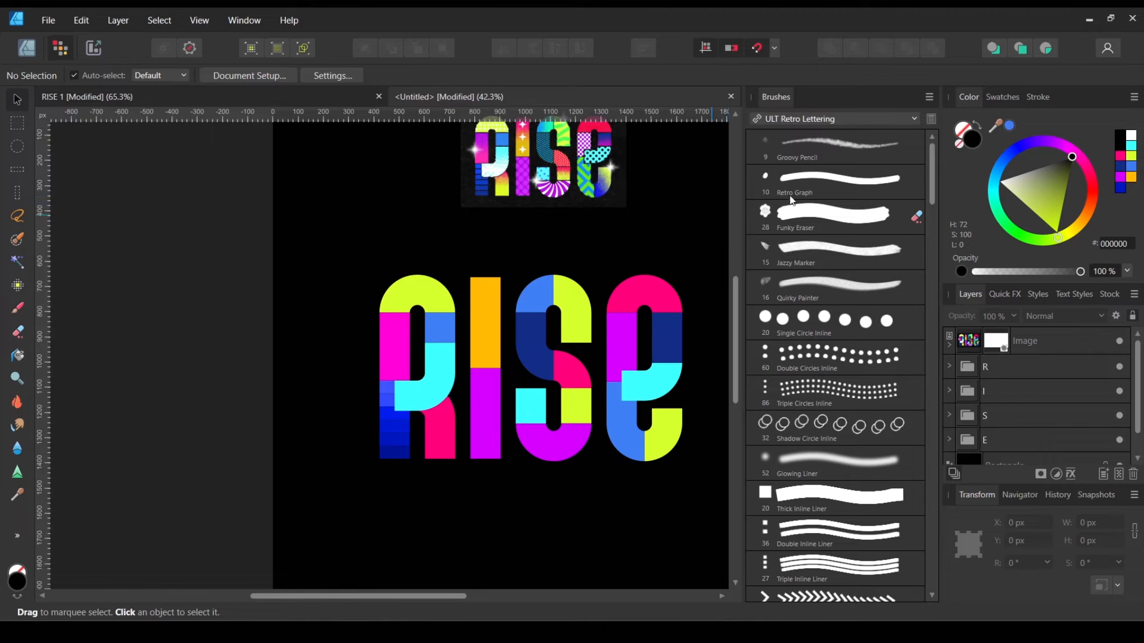
Step: Hide the Brushes panel and show it again
left_click(235, 23)
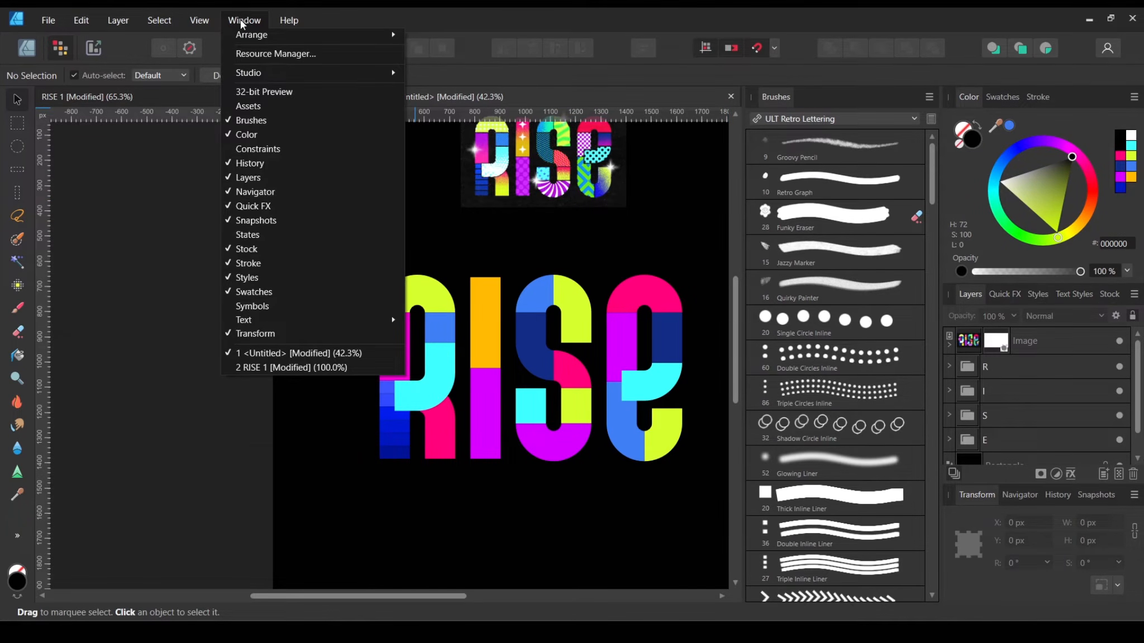
left_click(261, 122)
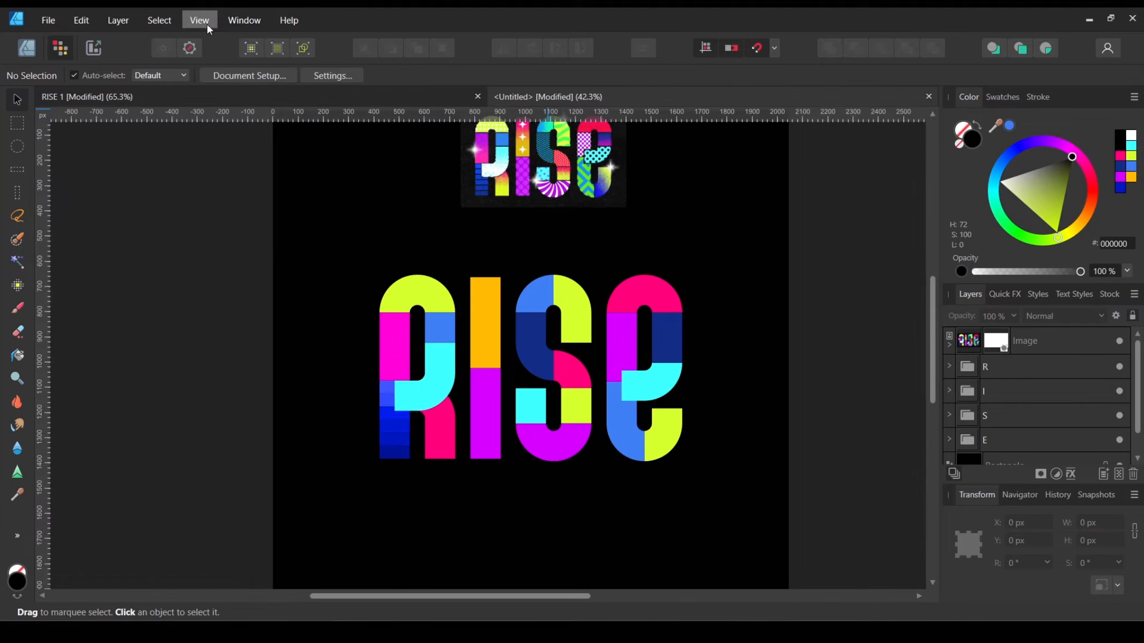
left_click(245, 20)
left_click(253, 123)
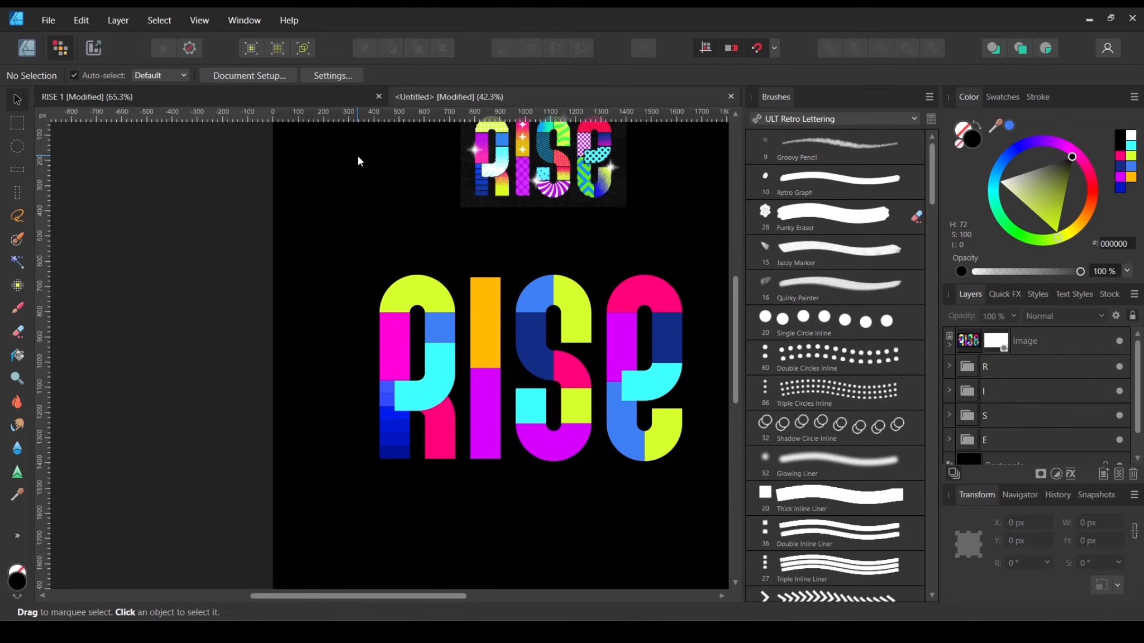
Step: Browse the installed brush categories and open the ULT Vintage Lettering set
scroll(508, 258, "right", 3)
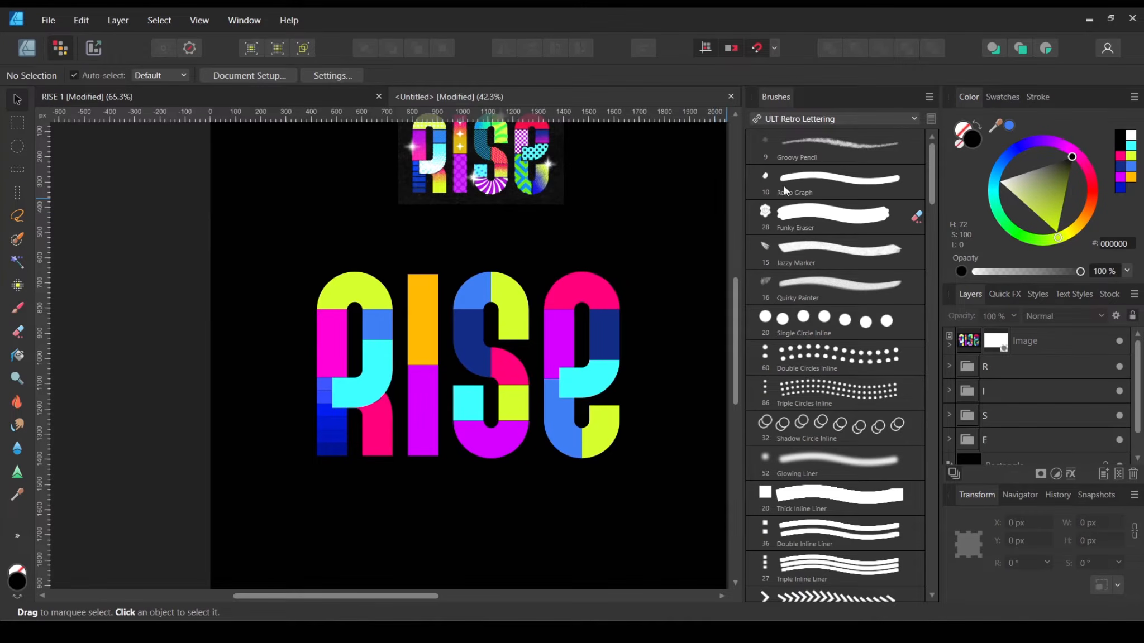
left_click(878, 121)
left_click(857, 93)
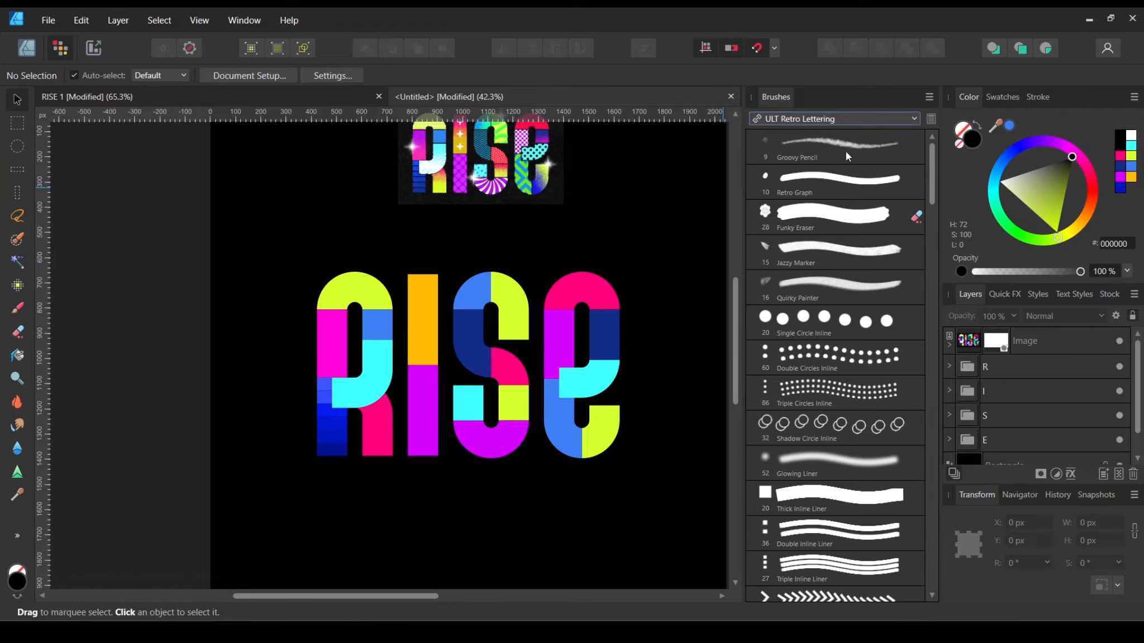
left_click(829, 120)
scroll(840, 162, "up", 5)
scroll(843, 146, "down", 3)
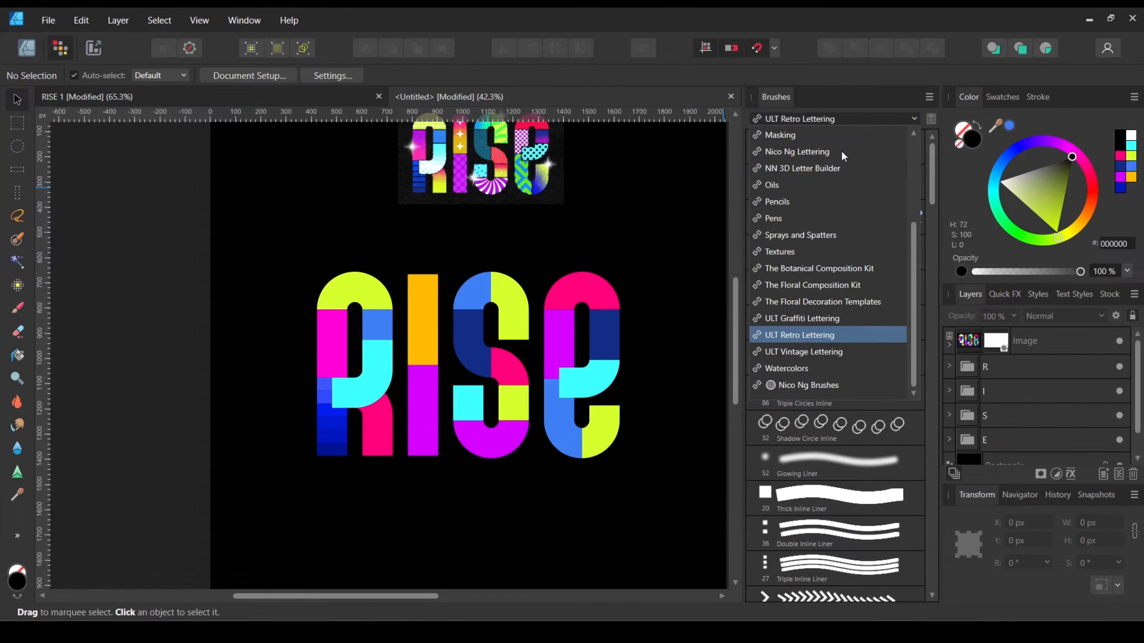
left_click(823, 351)
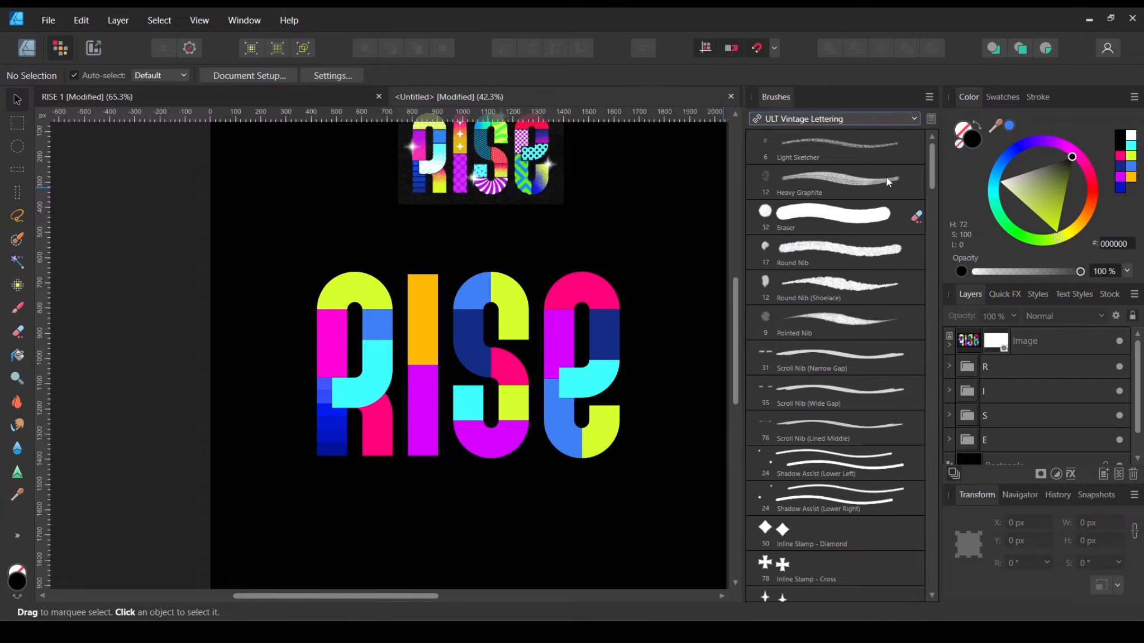
Step: Hide the E, S and I letter groups so that only the R stays visible above the background
scroll(598, 334, "down", 2)
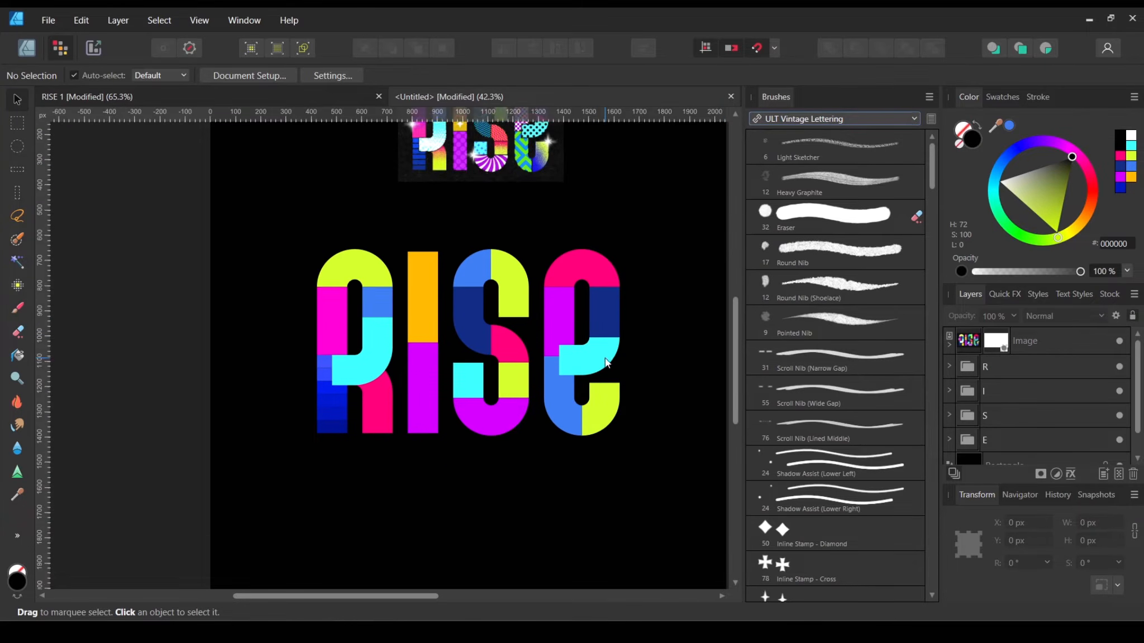
scroll(605, 358, "up", 4)
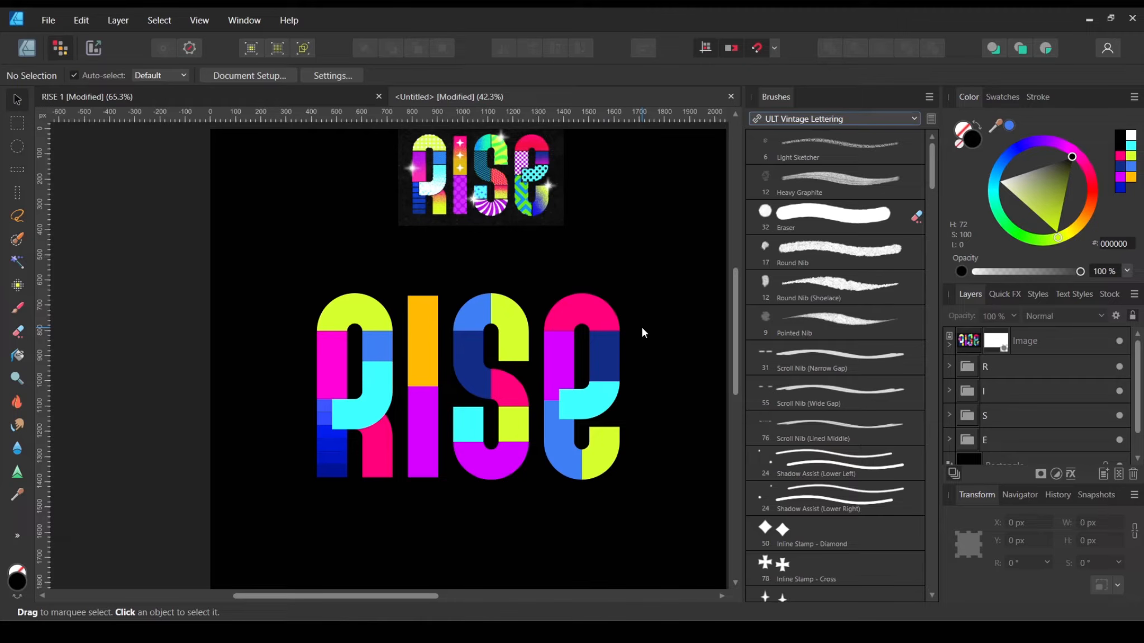
left_click(1119, 440)
left_click(1119, 415)
left_click(1119, 391)
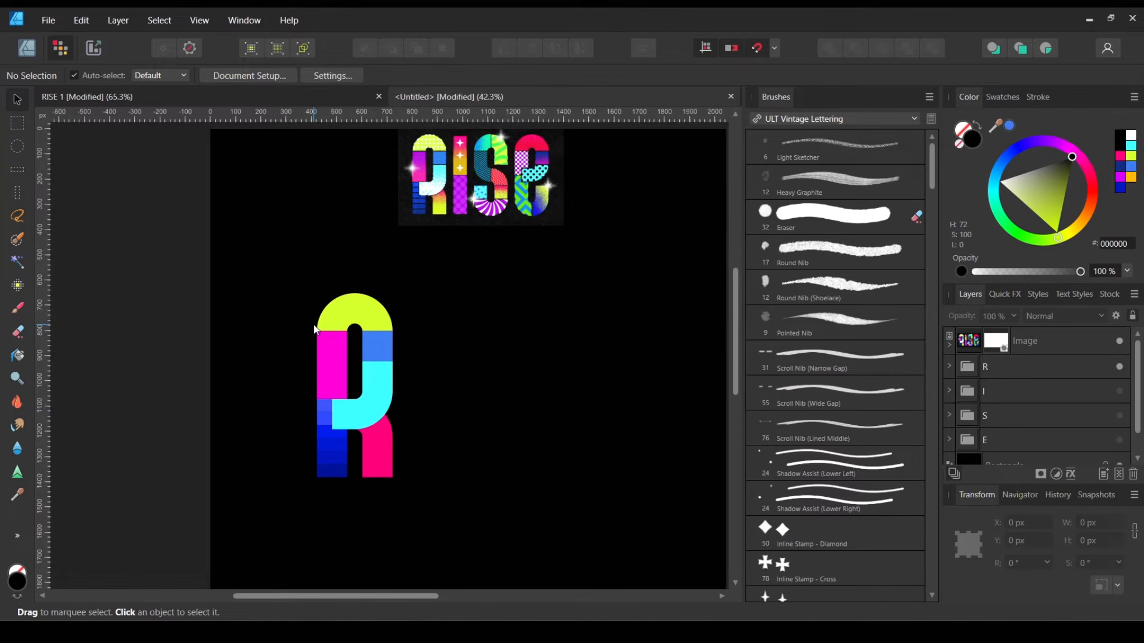
Step: Examine the dot pattern on the lime arch of the reference R and compare it with the plain R
scroll(314, 327, "up", 5)
scroll(370, 322, "up", 2)
scroll(370, 321, "down", 3)
left_click_drag(404, 316, 345, 486)
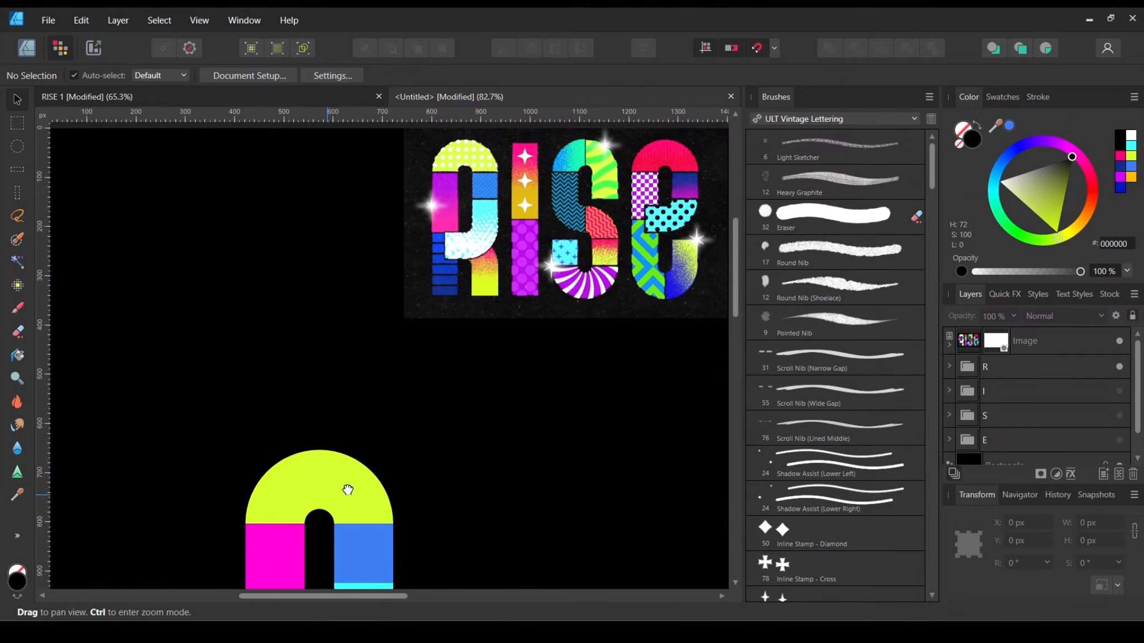
scroll(497, 159, "up", 8)
left_click_drag(390, 184, 401, 291)
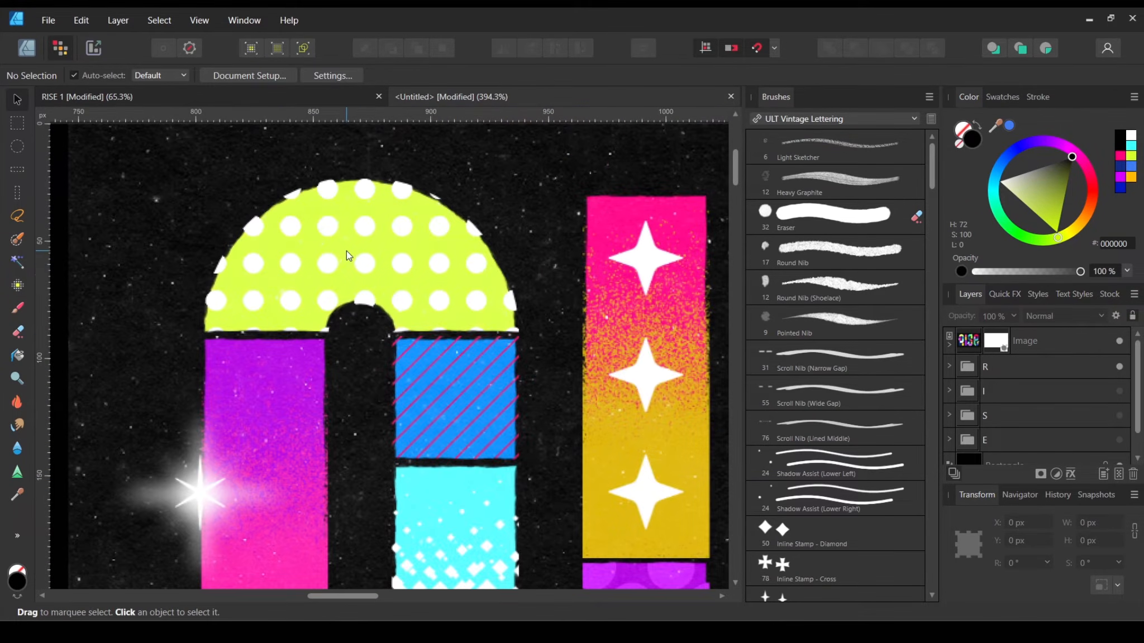
scroll(347, 251, "down", 6)
left_click_drag(294, 479, 405, 302)
scroll(405, 309, "down", 1)
left_click_drag(324, 439, 346, 382)
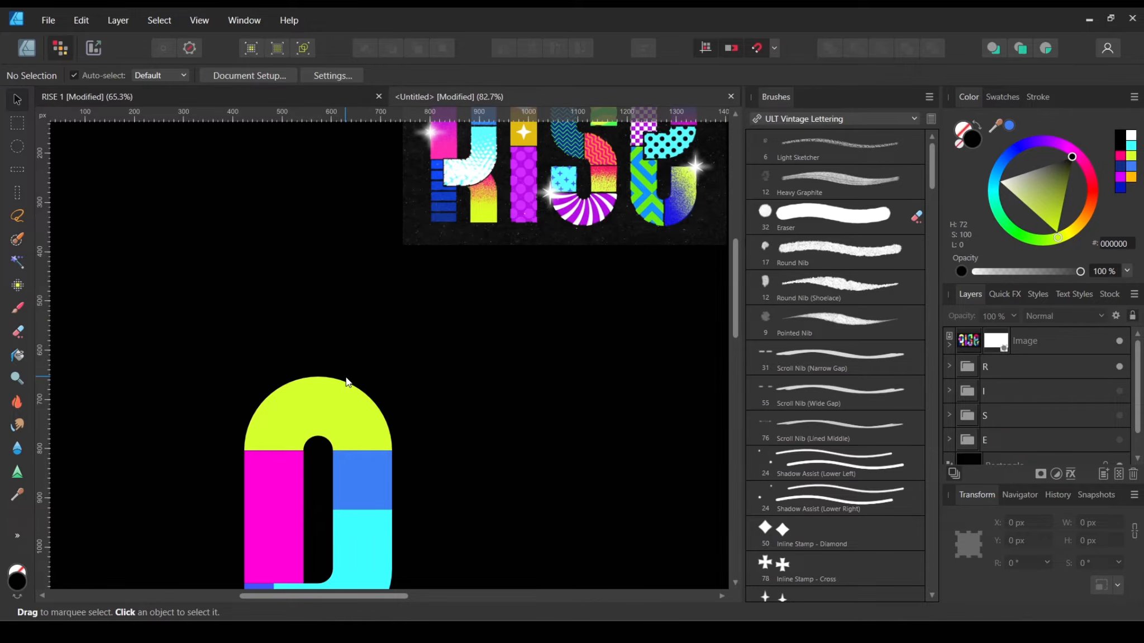
scroll(408, 294, "up", 3)
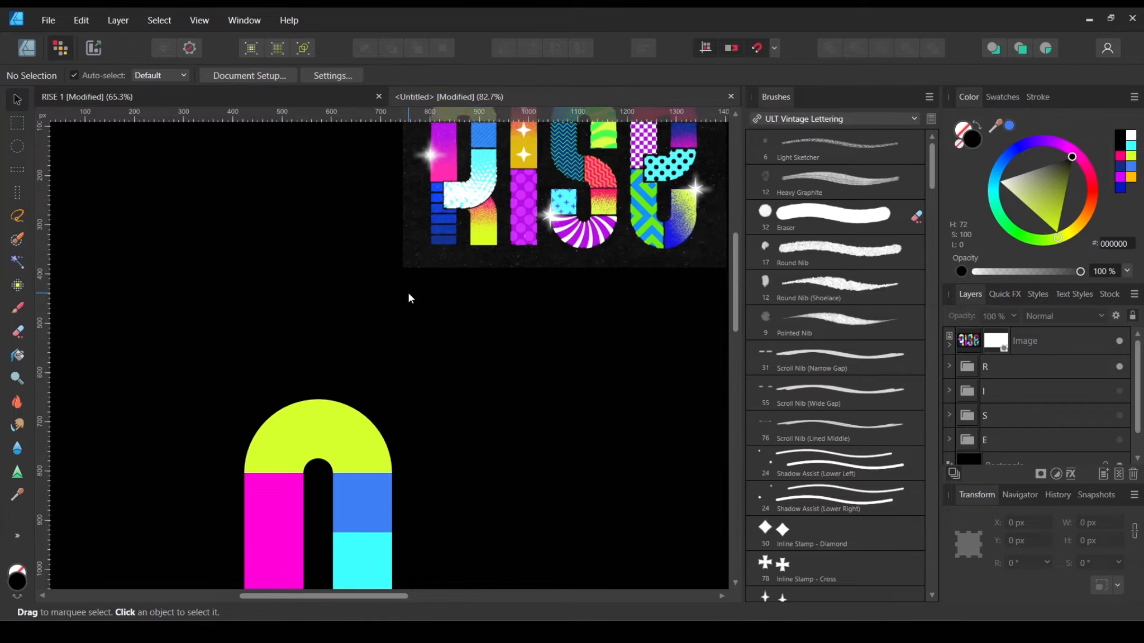
scroll(408, 293, "down", 1)
scroll(408, 293, "up", 1)
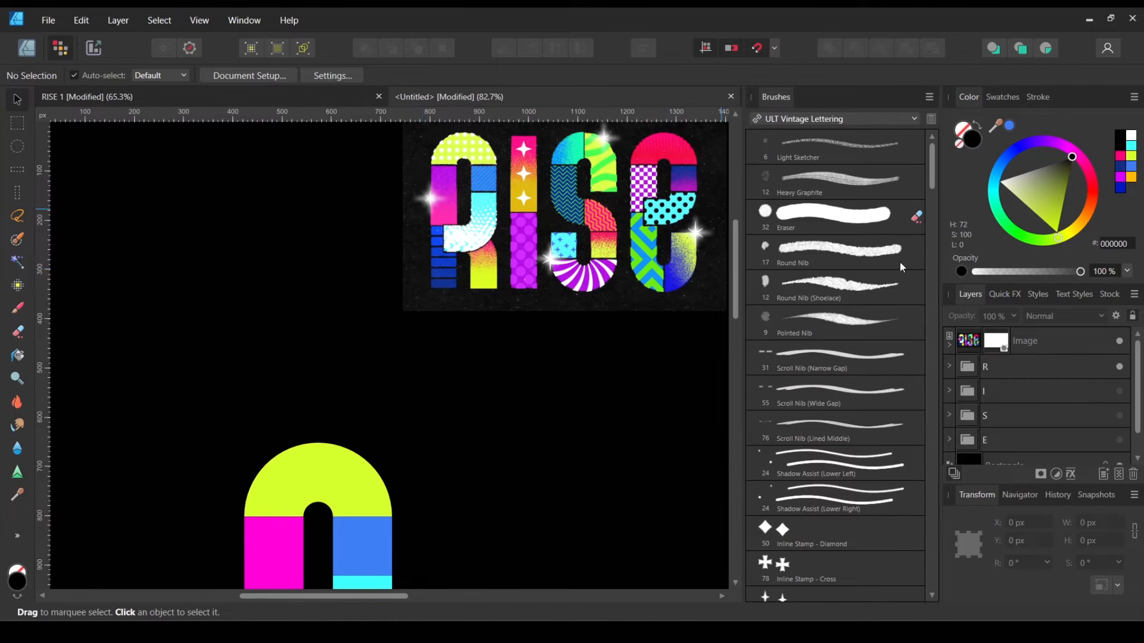
scroll(881, 278, "down", 1)
scroll(881, 279, "up", 1)
Step: Add an empty pixel layer directly above the lime arch curve inside the R group
left_click(333, 489)
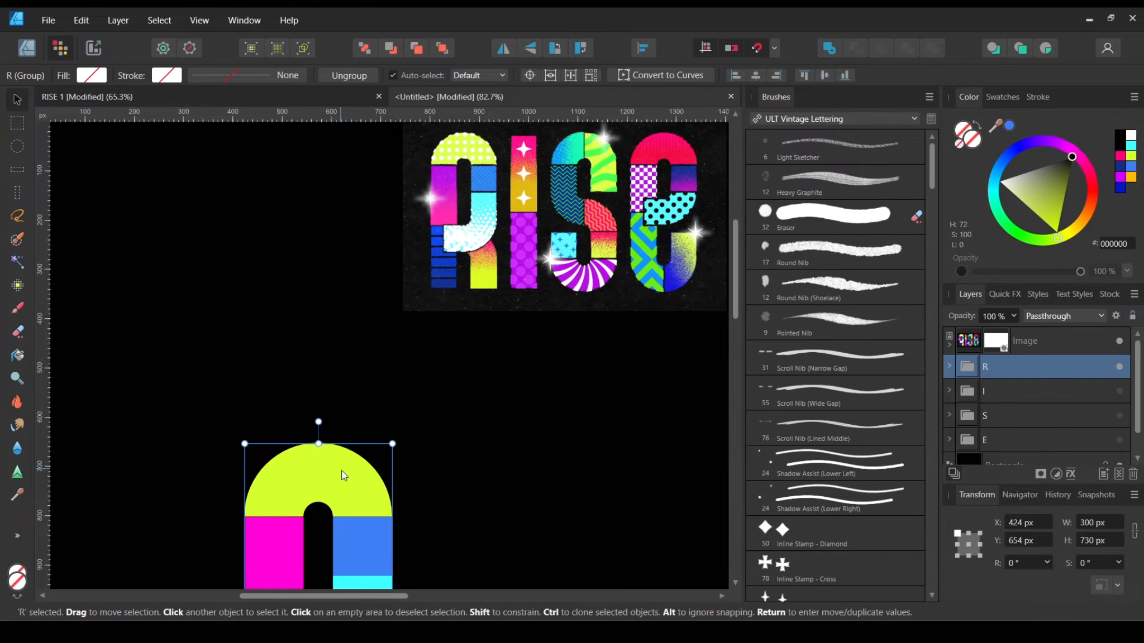
left_click(948, 366)
scroll(1021, 410, "down", 2)
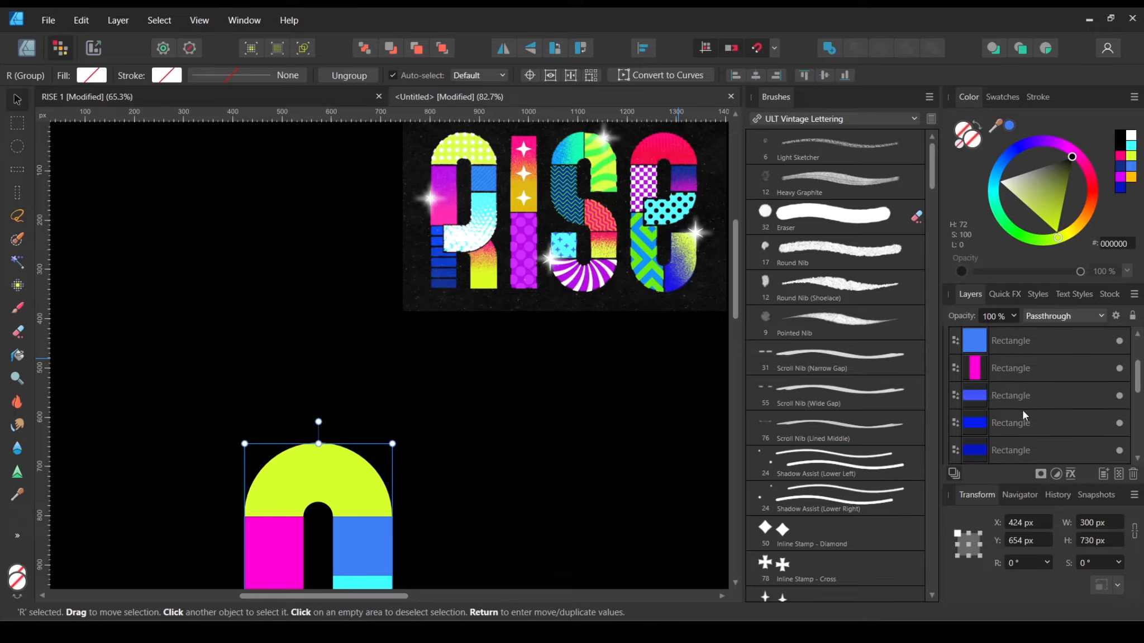
left_click(1025, 423)
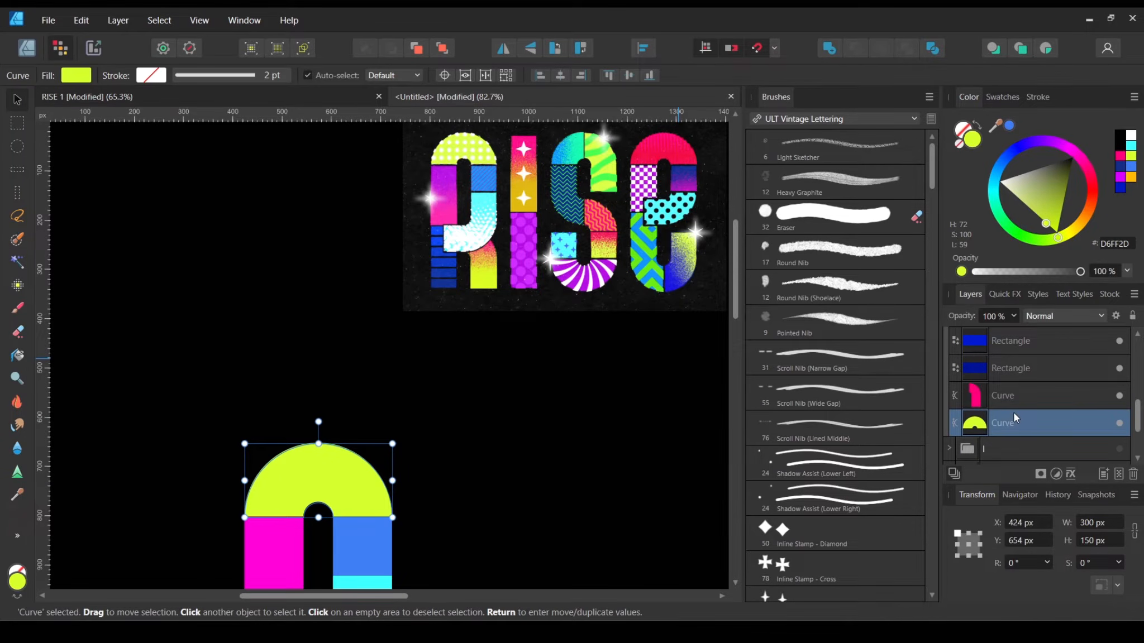
scroll(416, 455, "down", 2)
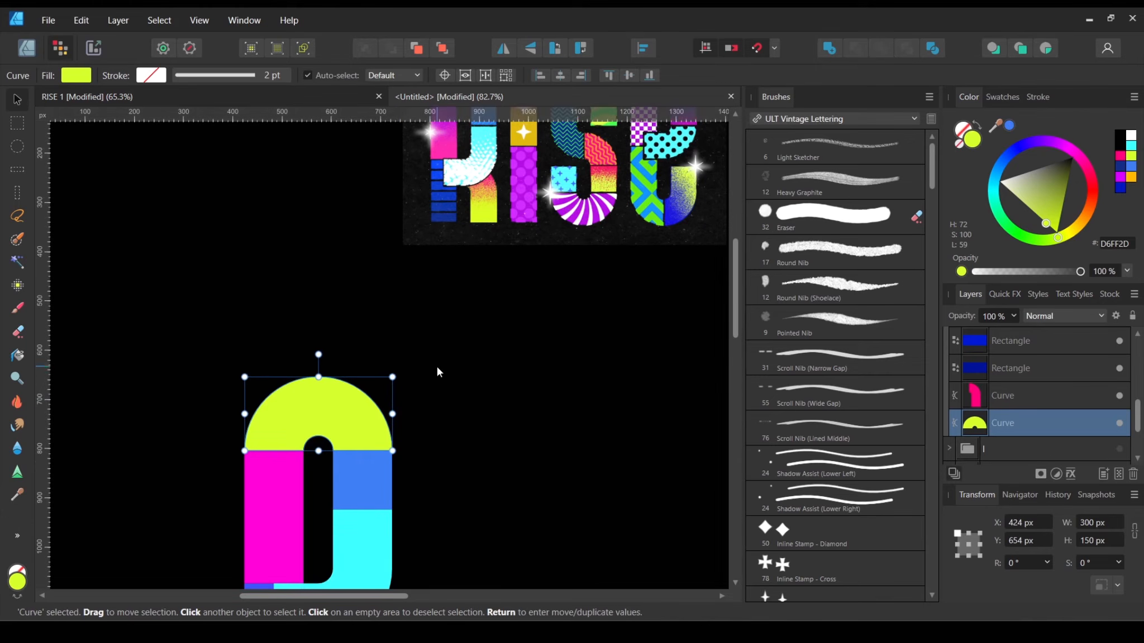
scroll(437, 368, "up", 1)
scroll(458, 218, "up", 2)
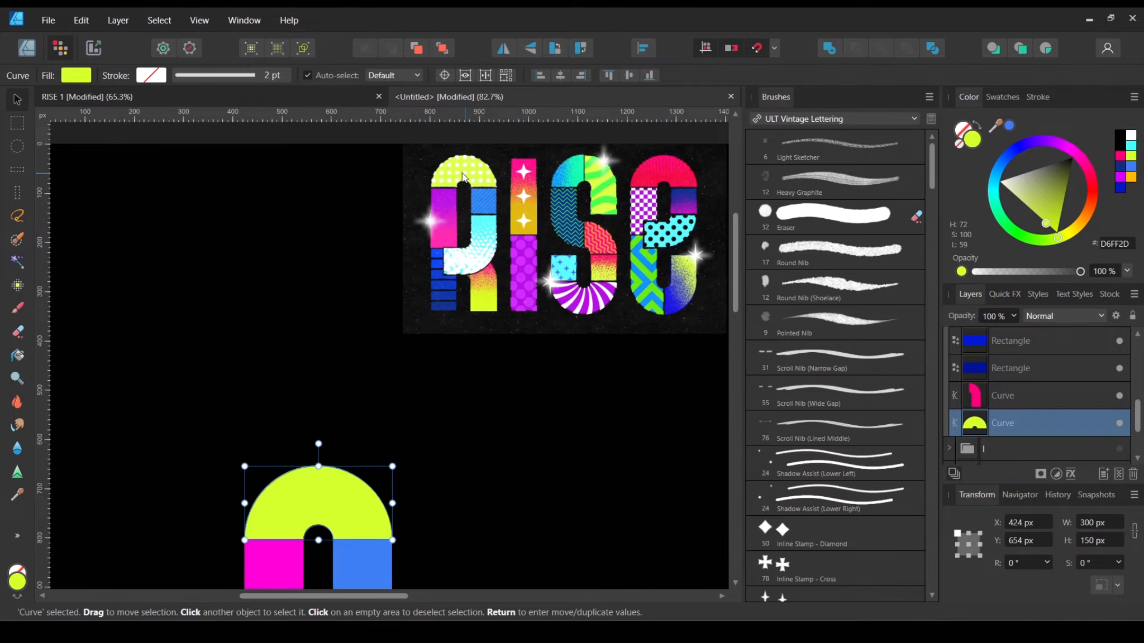
scroll(434, 478, "down", 2)
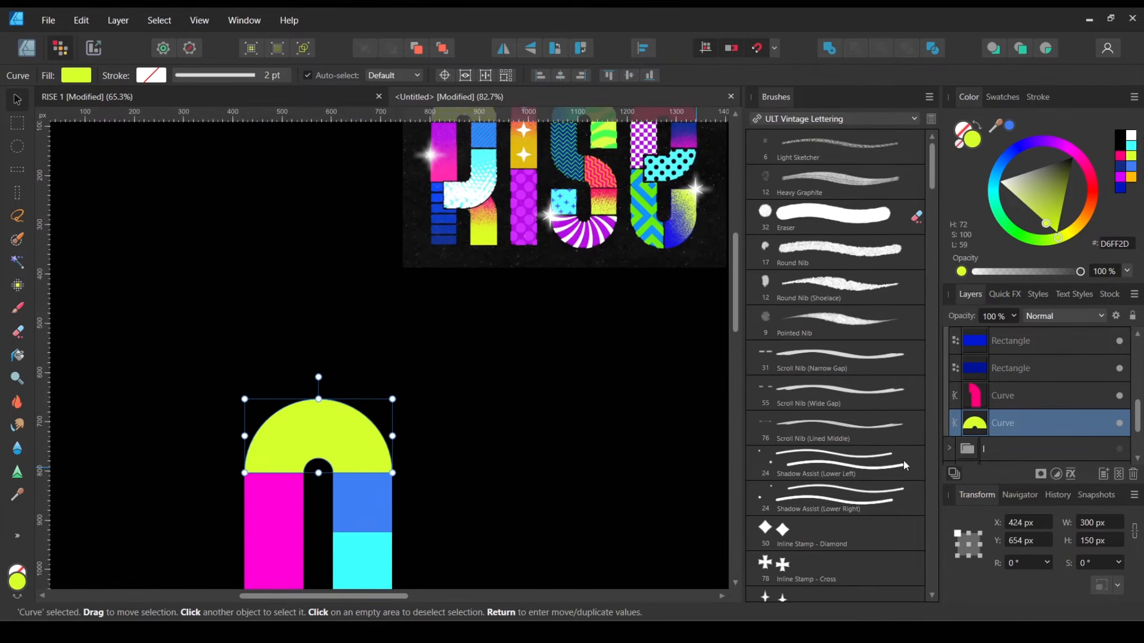
left_click(1119, 474)
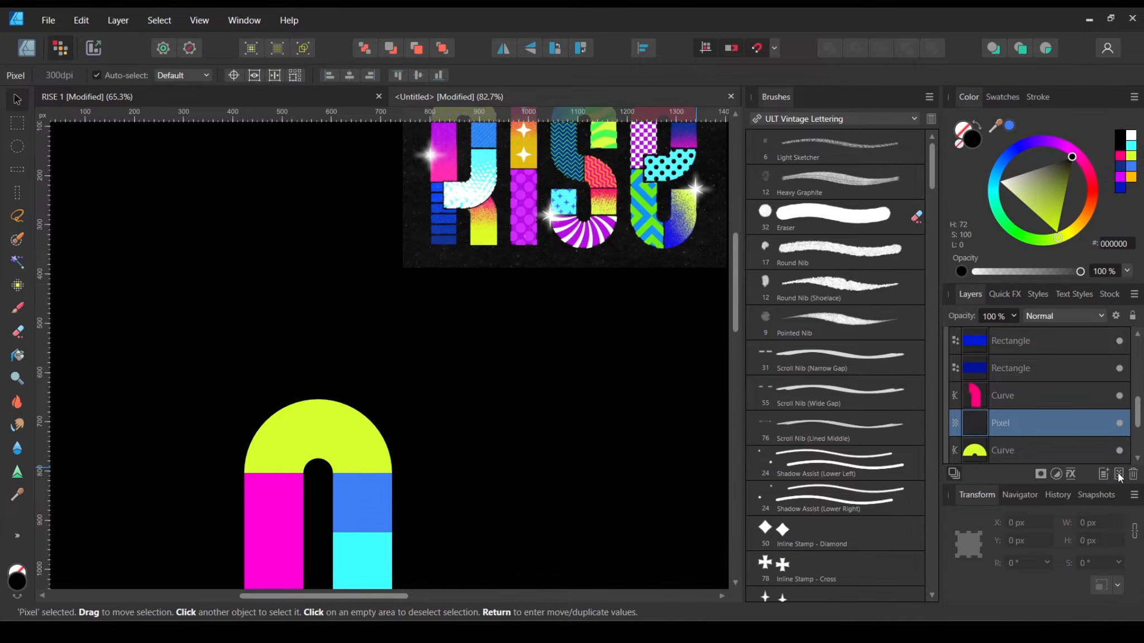
scroll(1025, 435, "down", 1)
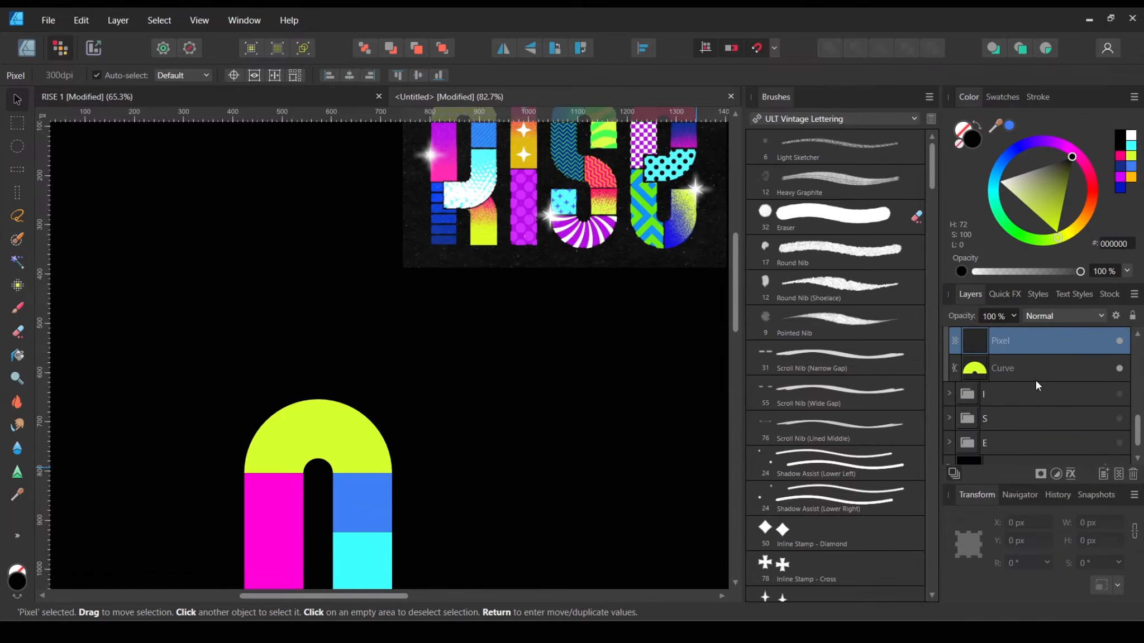
scroll(1037, 385, "up", 1)
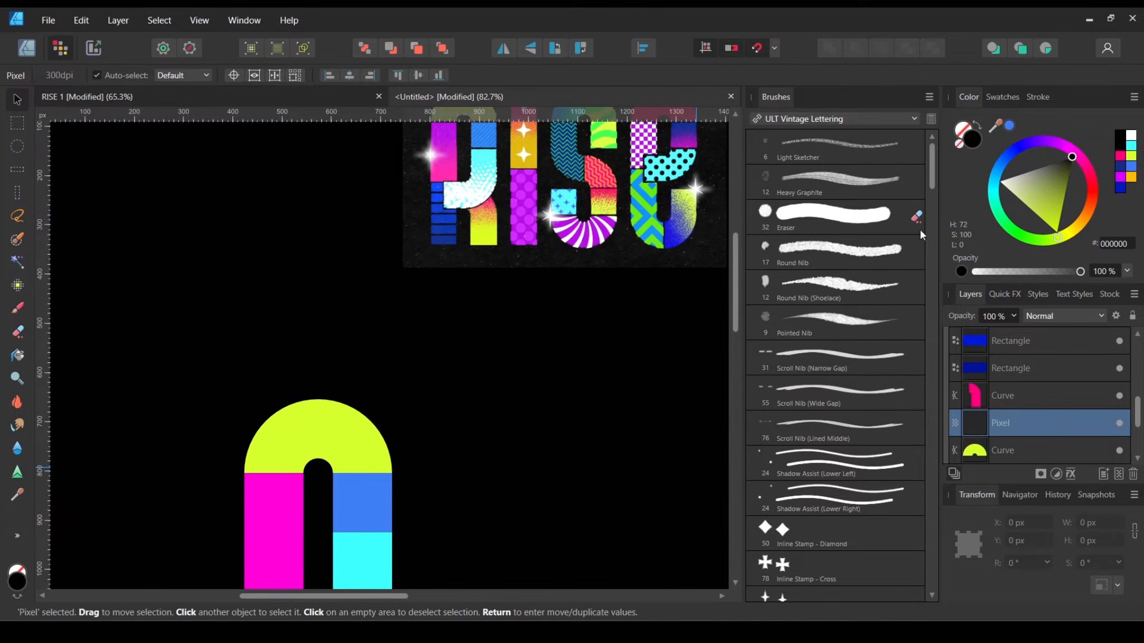
Step: Activate the Paint Brush Tool and choose a simple pen from the Pens brush set
scroll(568, 367, "up", 3)
scroll(461, 299, "down", 2)
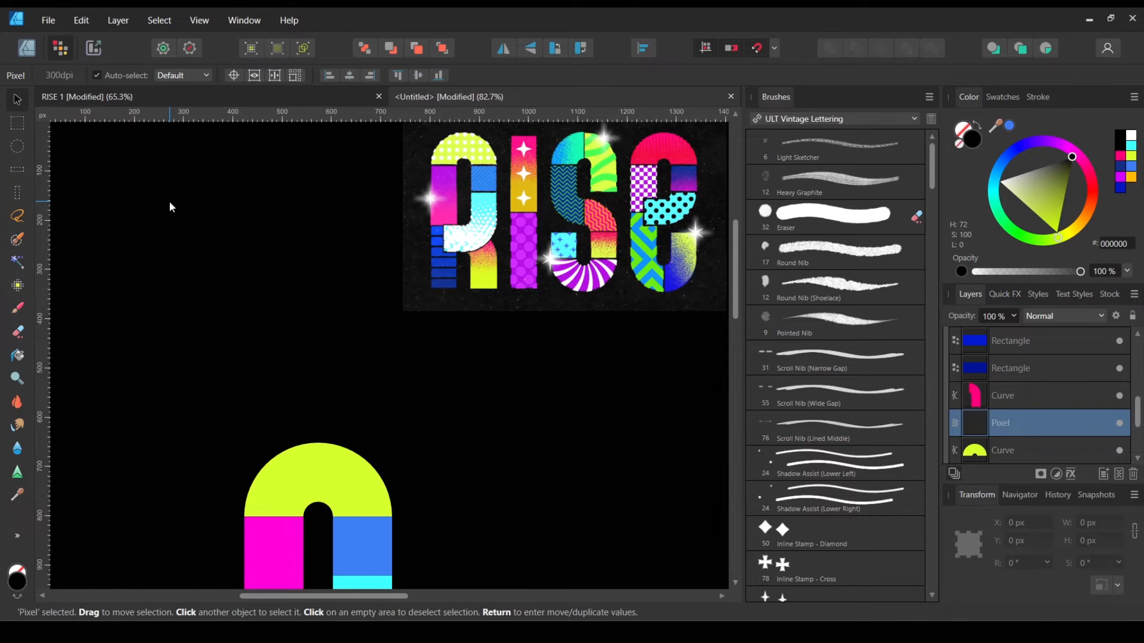
key("b")
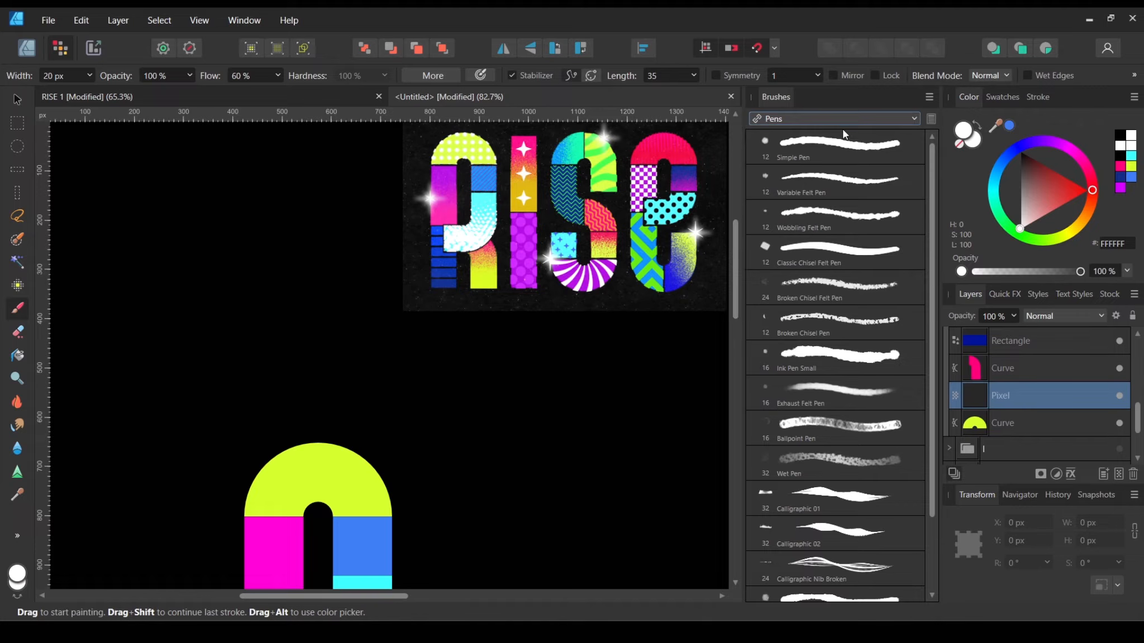
left_click(836, 141)
left_click(818, 182)
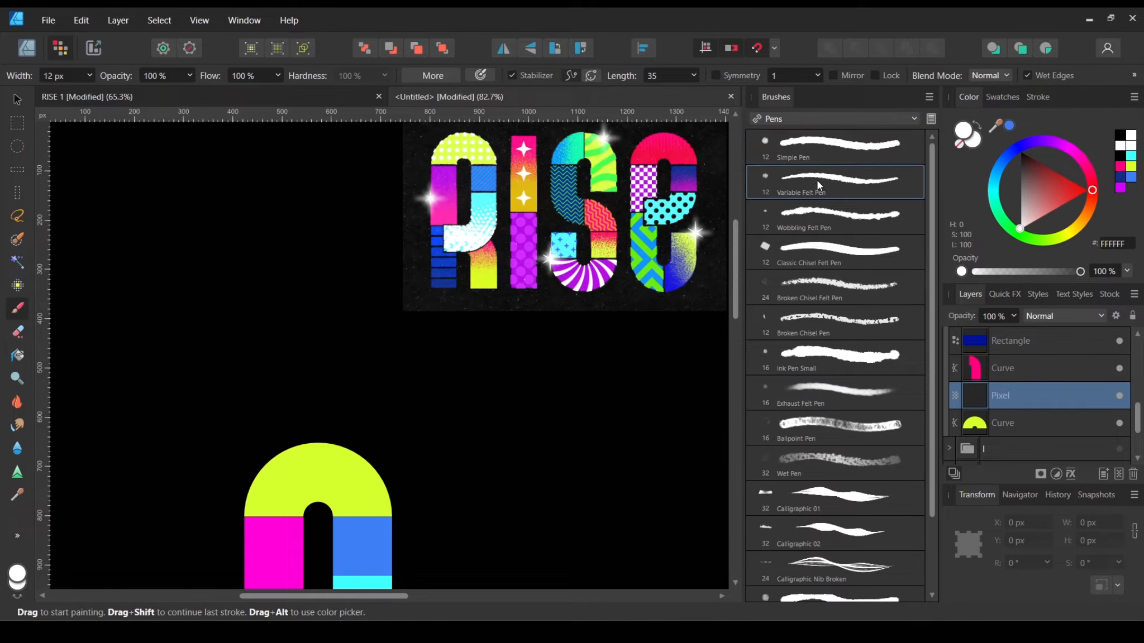
Step: Try out the pen with loose freehand test strokes beside and across the R's arch, and undo them
mouse_move(510, 398)
left_mouse_down()
mouse_move(451, 426)
mouse_move(528, 521)
mouse_move(617, 397)
mouse_move(446, 382)
mouse_move(557, 523)
mouse_move(525, 391)
mouse_move(463, 477)
left_mouse_up()
key("ctrl+z")
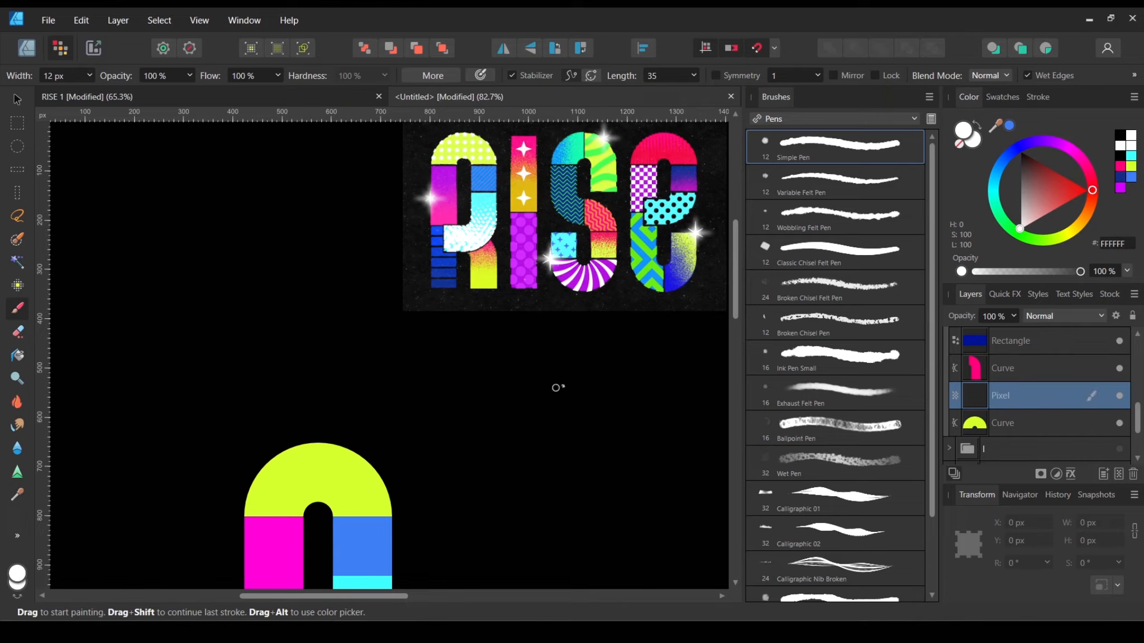
mouse_move(468, 433)
left_mouse_down()
mouse_move(523, 464)
mouse_move(469, 527)
mouse_move(515, 335)
mouse_move(249, 516)
left_mouse_up()
key("ctrl+z")
mouse_move(514, 465)
left_mouse_down()
mouse_move(523, 449)
mouse_move(474, 459)
mouse_move(475, 402)
mouse_move(528, 396)
mouse_move(439, 503)
left_mouse_up()
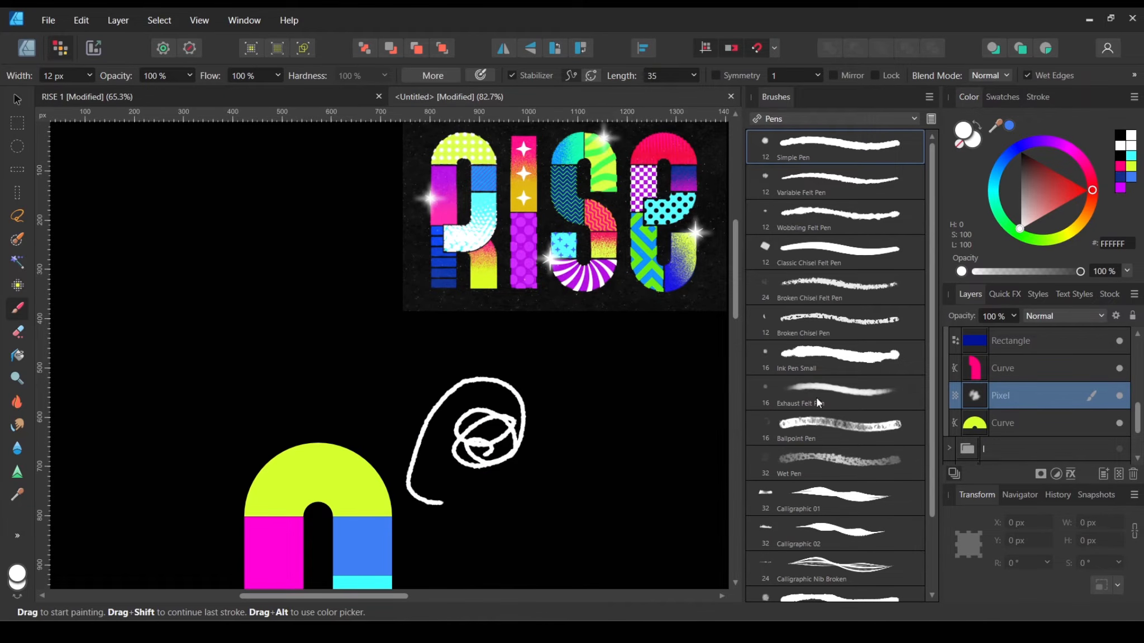
key("ctrl+z")
key("ctrl+z")
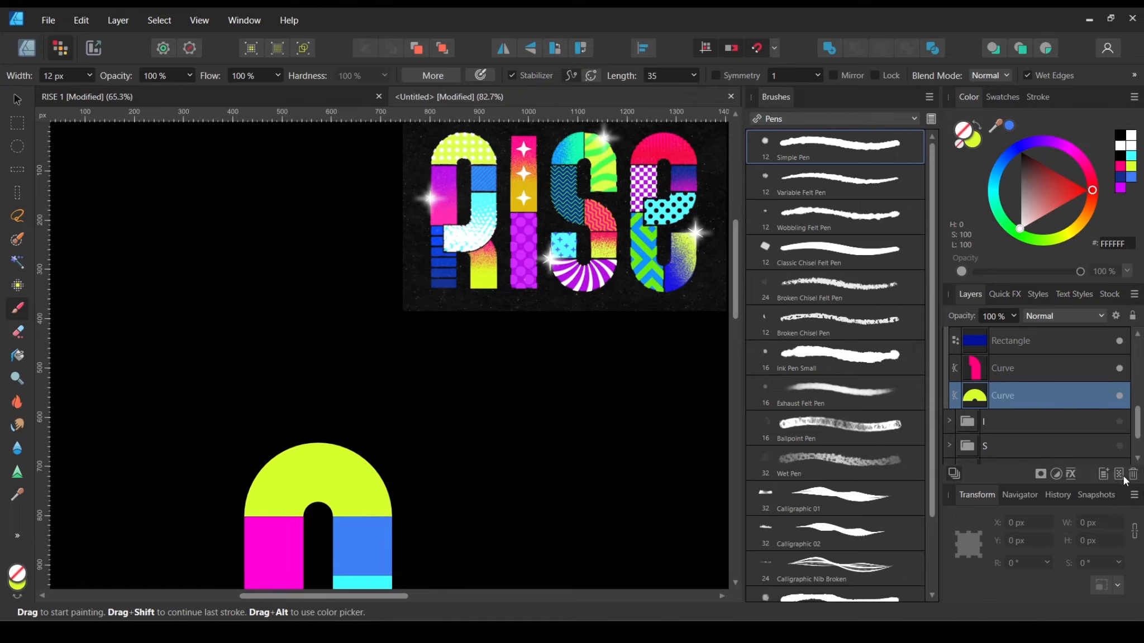
Step: Add an empty pixel layer again directly above the lime arch curve
left_click(1119, 474)
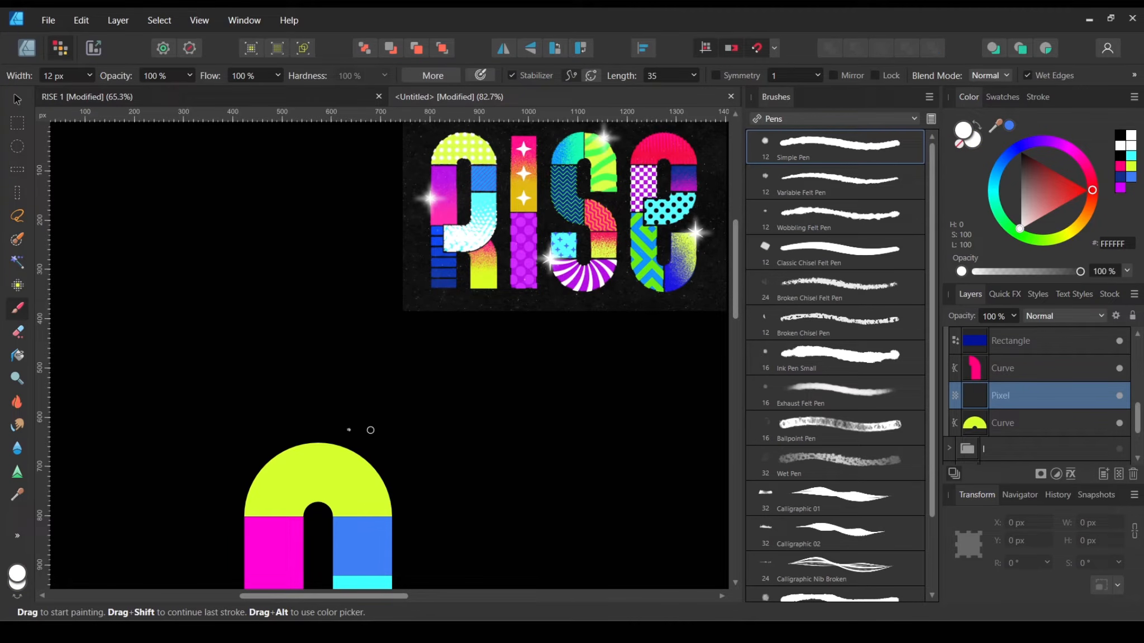
scroll(860, 294, "down", 2)
scroll(860, 291, "up", 2)
Step: Open the ULT Retro Lettering brush set and select the Small Polka-Dots brush
left_click(848, 120)
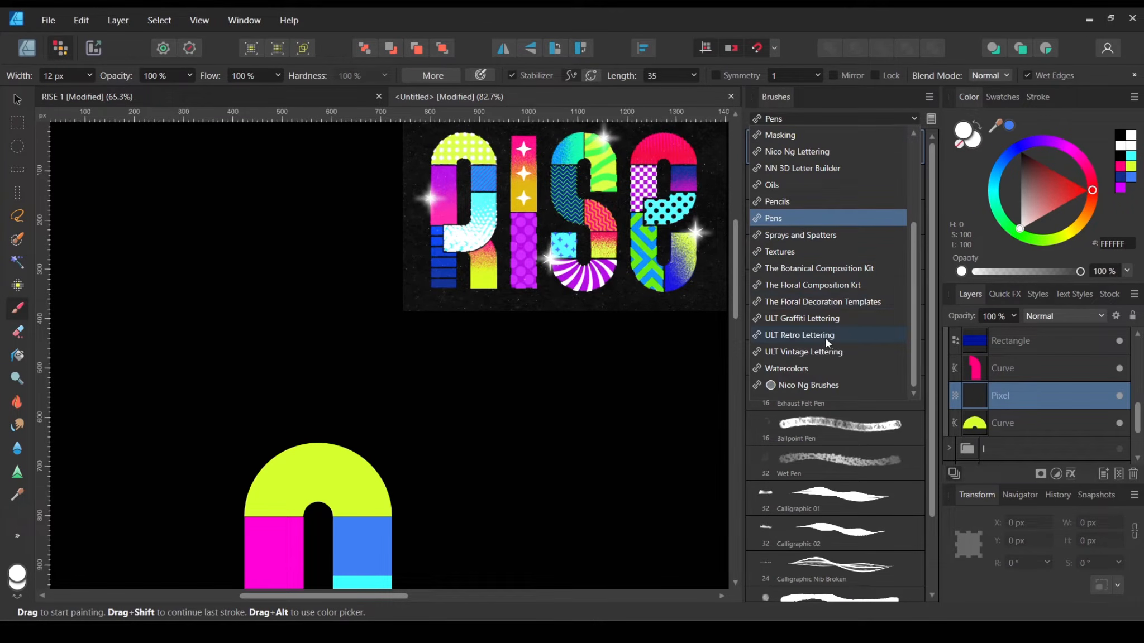
left_click(796, 336)
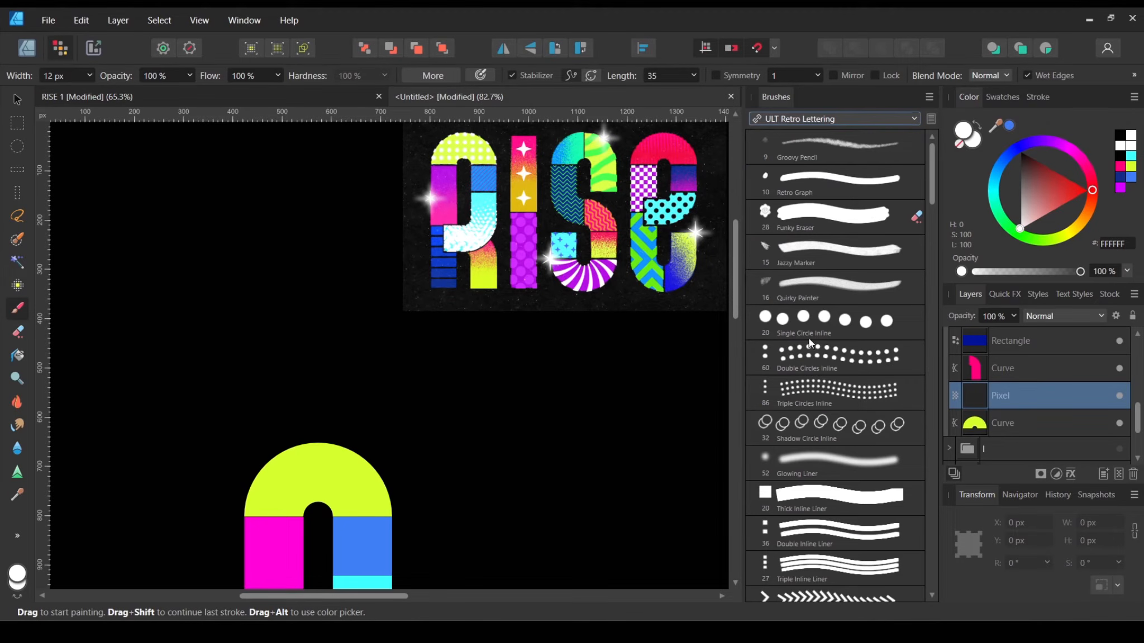
scroll(809, 338, "down", 10)
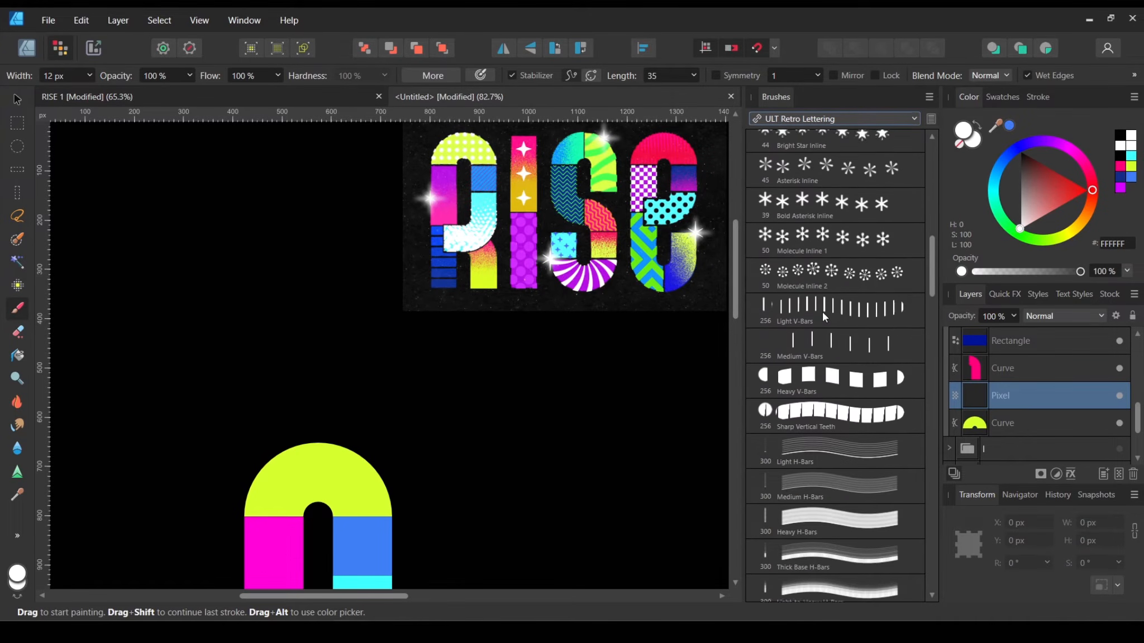
scroll(822, 312, "down", 10)
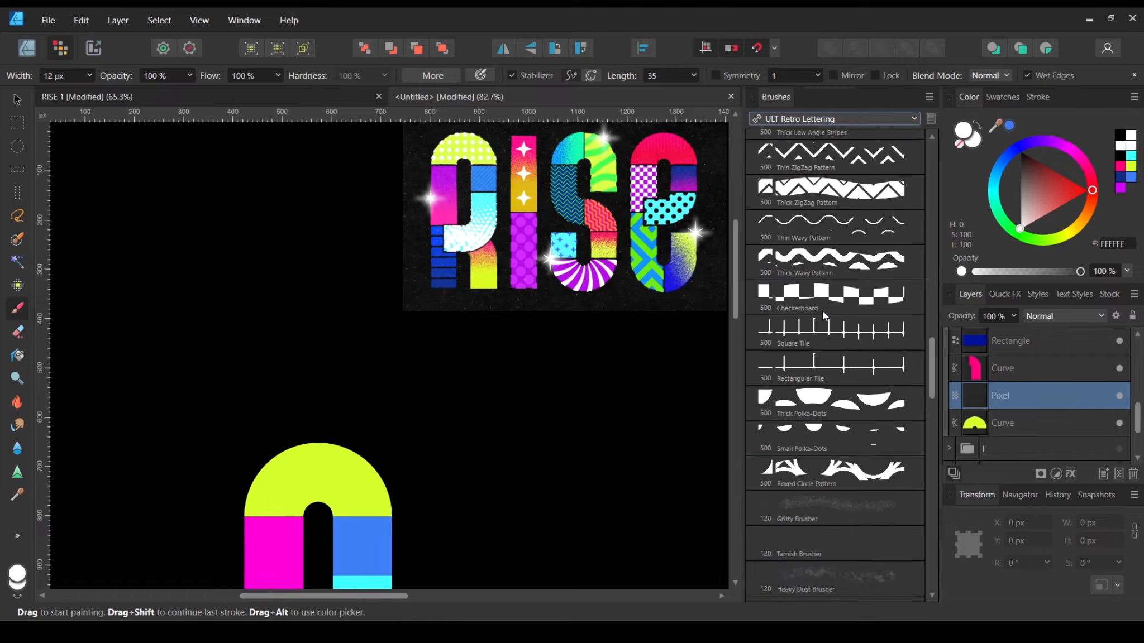
scroll(822, 311, "down", 3)
scroll(828, 323, "up", 1)
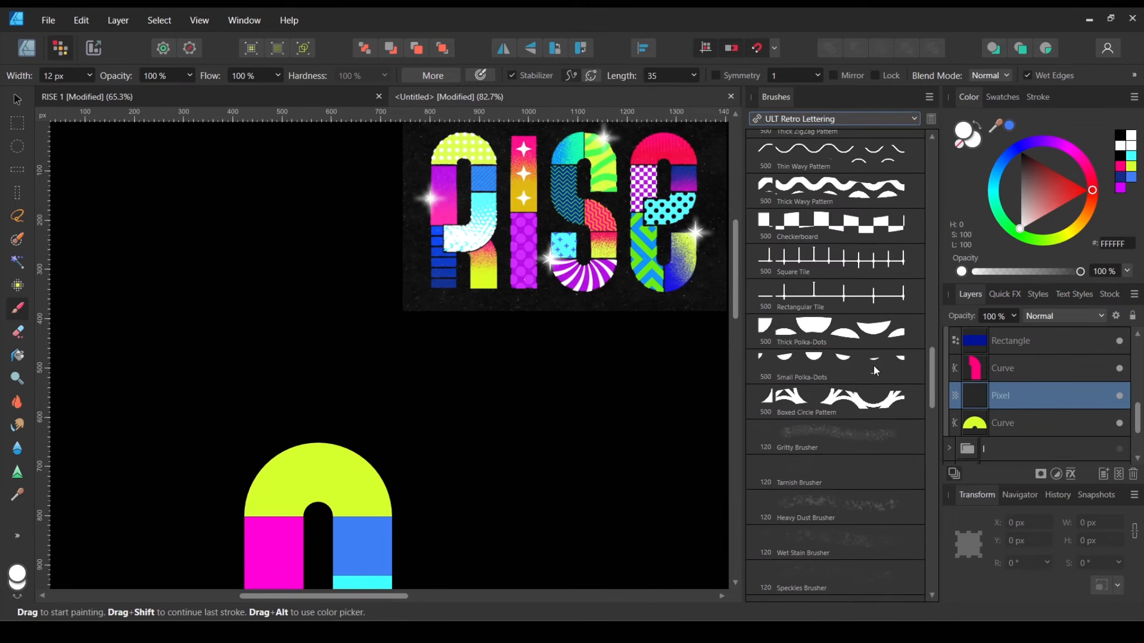
left_click(873, 366)
left_click(548, 437)
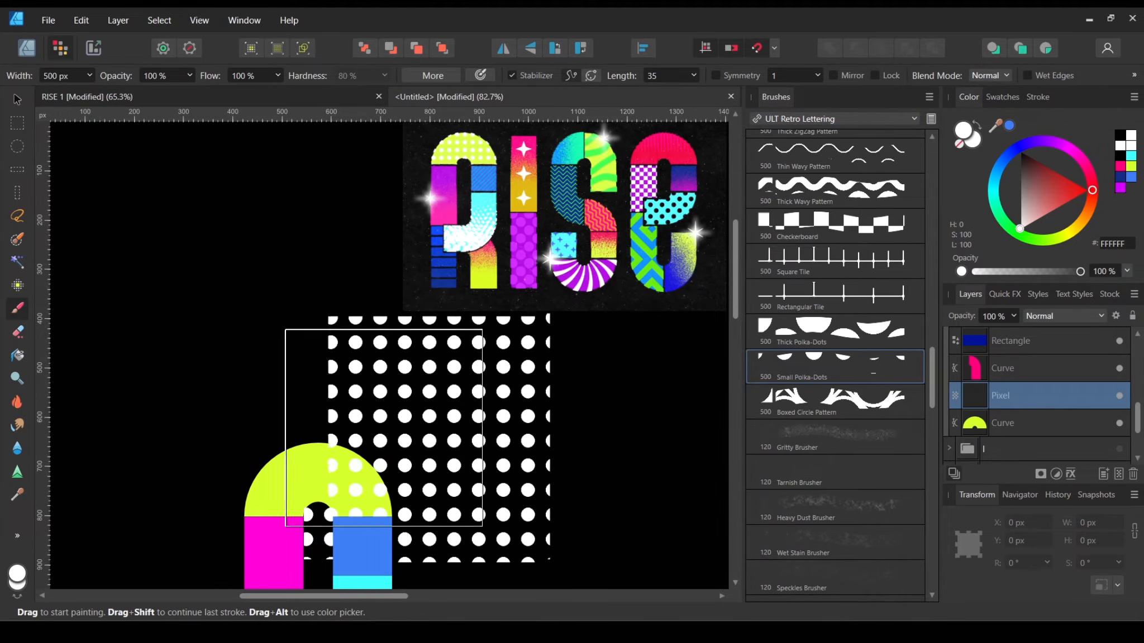
left_click(838, 327)
left_click(835, 363)
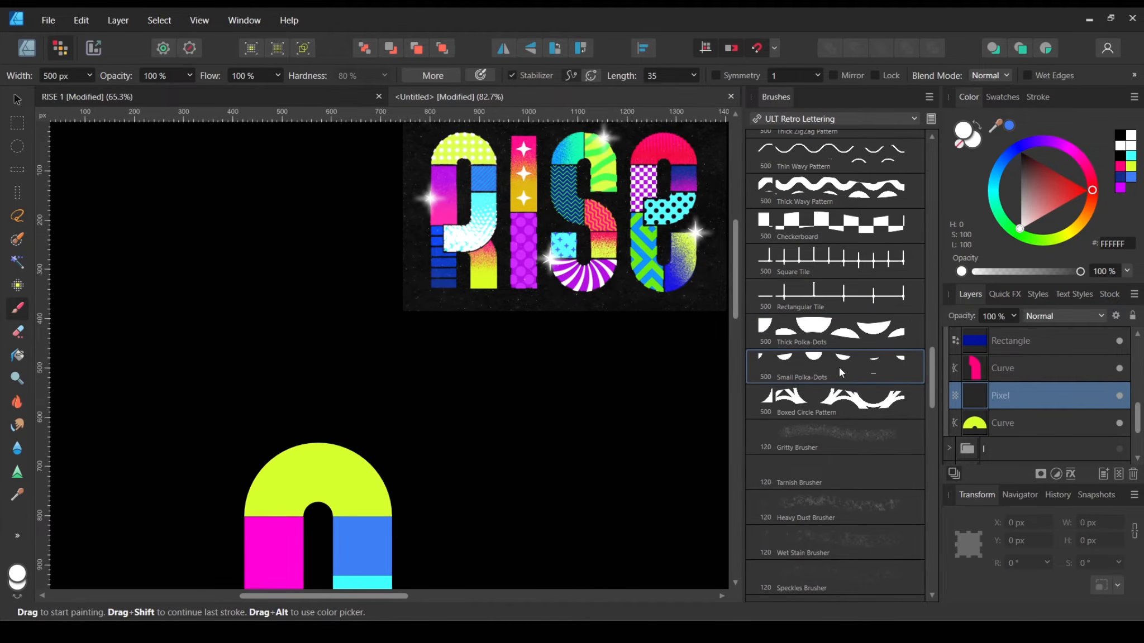
Step: Paint a white polka-dot band about 921 × 503 px across the lime arch on the pixel layer
scroll(350, 402, "up", 1)
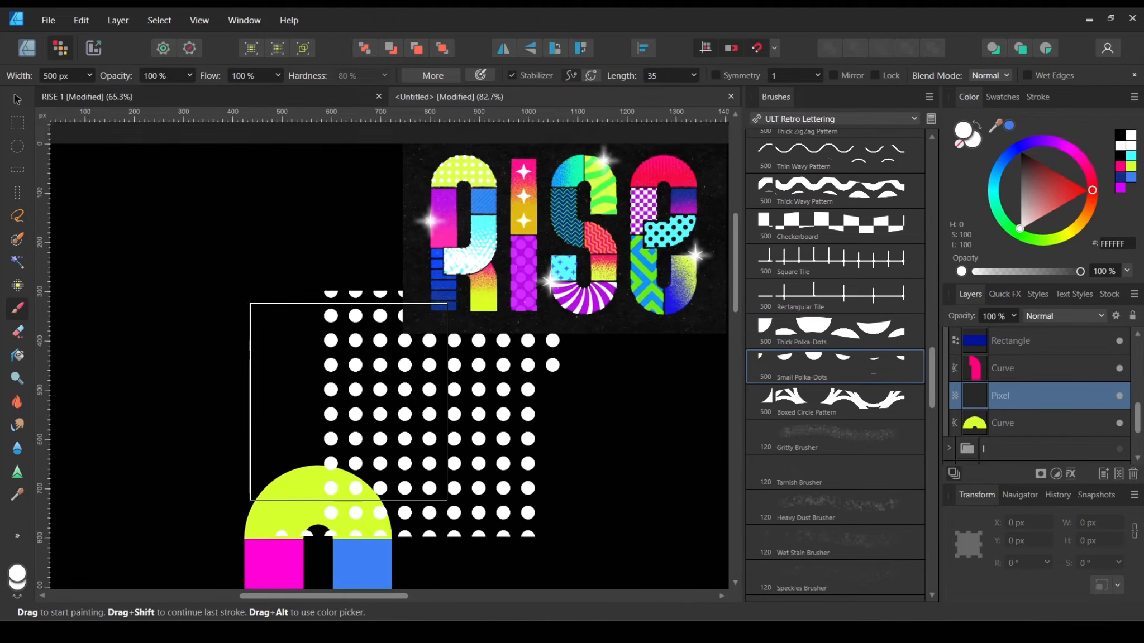
scroll(321, 414, "down", 2)
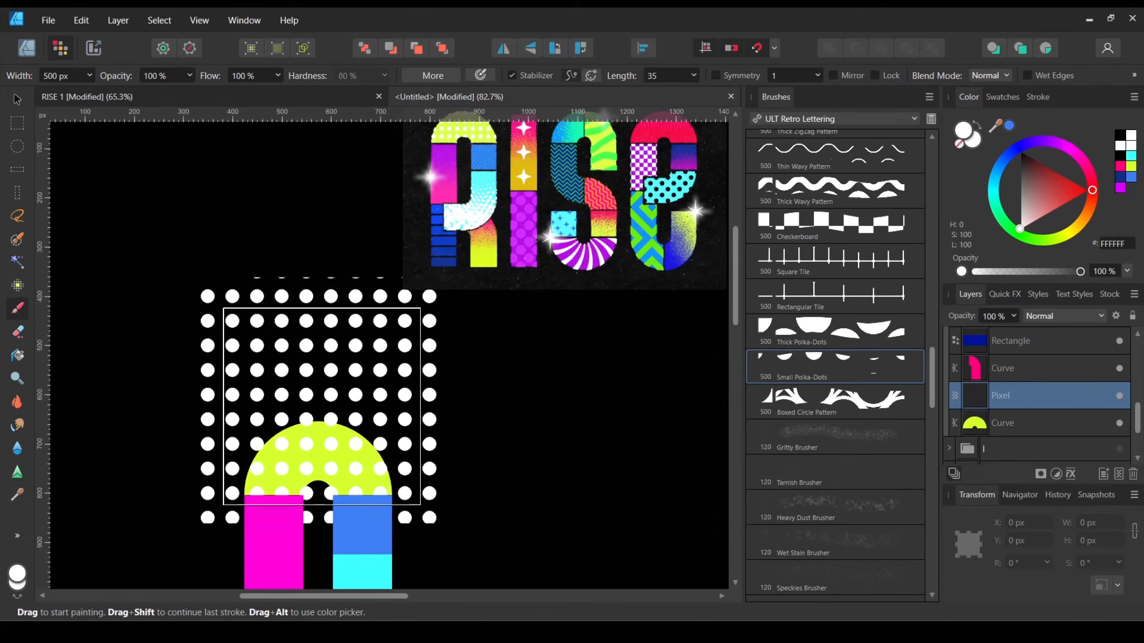
left_click_drag(226, 421, 461, 421)
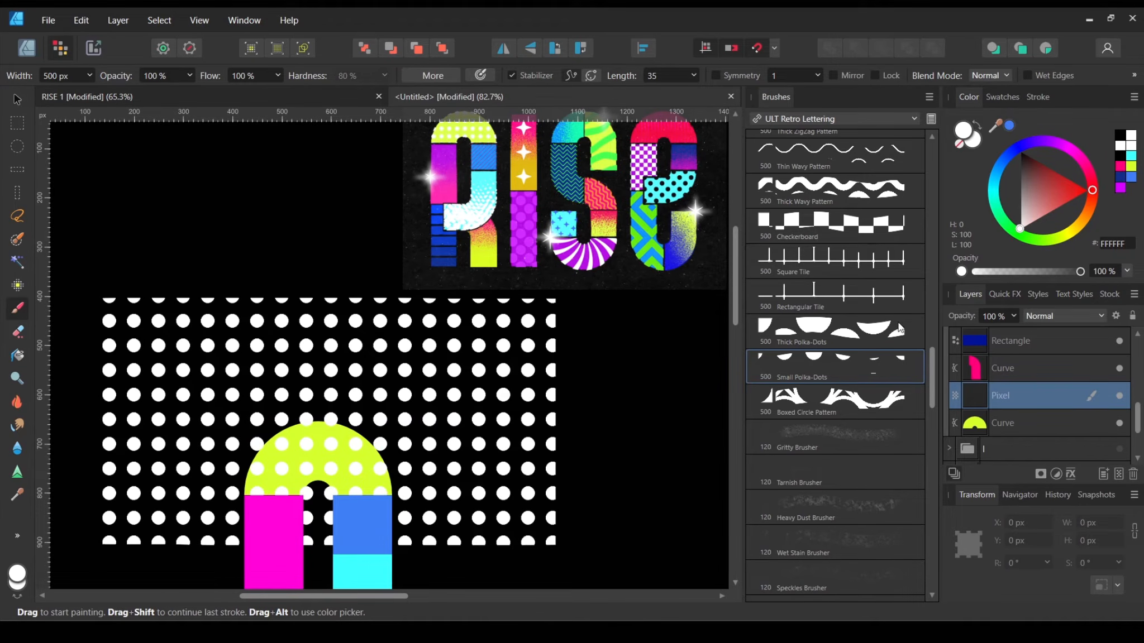
scroll(350, 345, "up", 1)
scroll(351, 346, "down", 1)
scroll(358, 342, "up", 2)
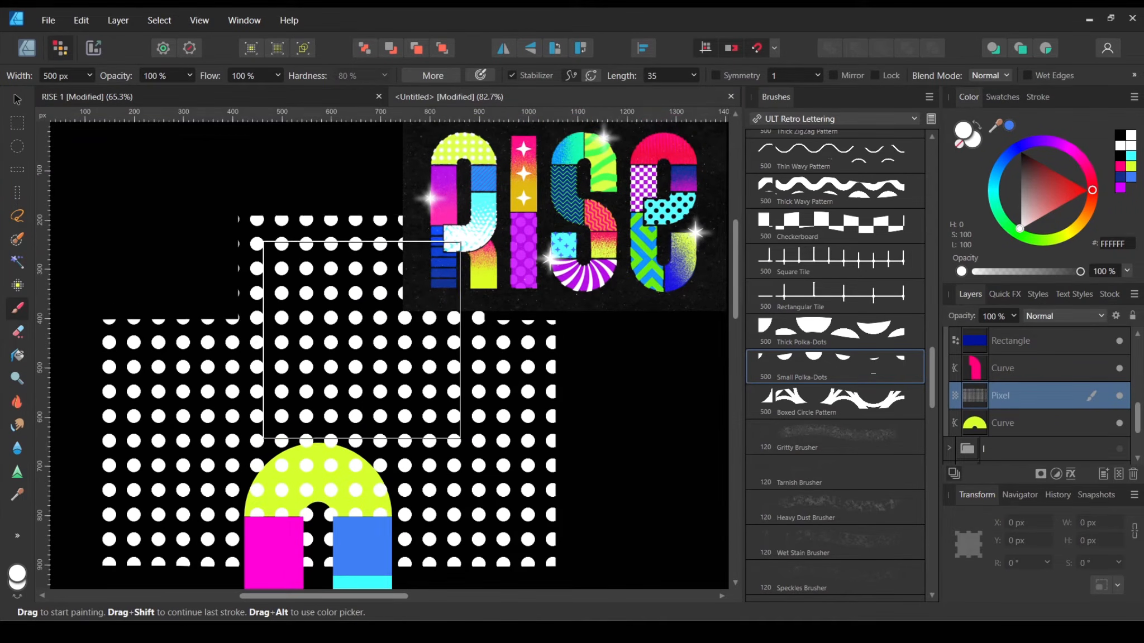
left_click_drag(375, 401, 423, 361)
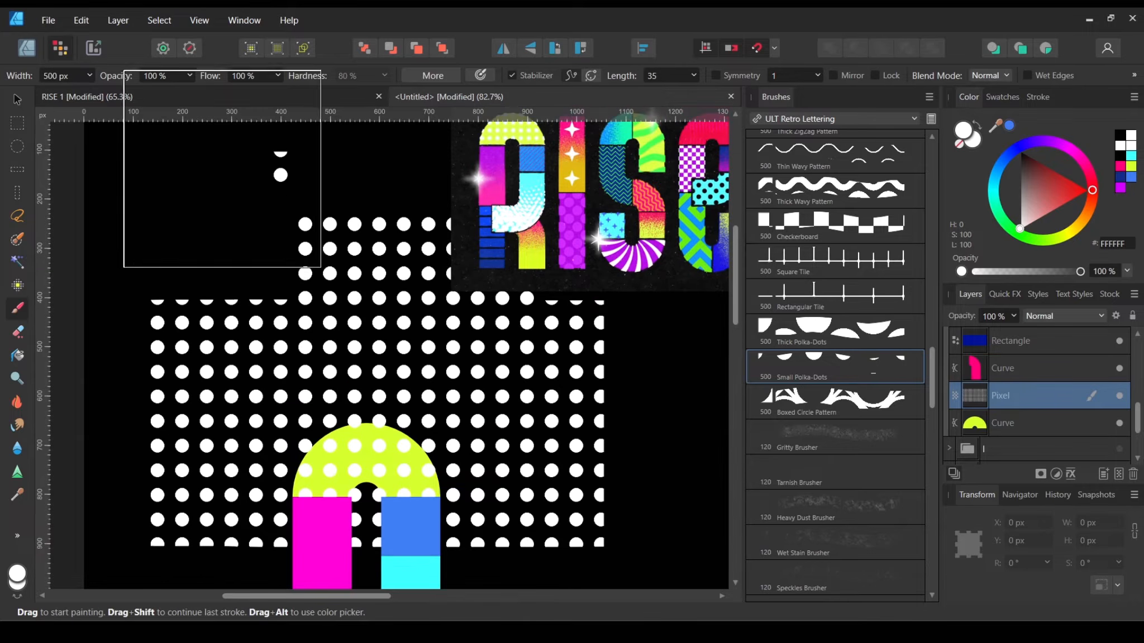
left_click(18, 100)
key("b")
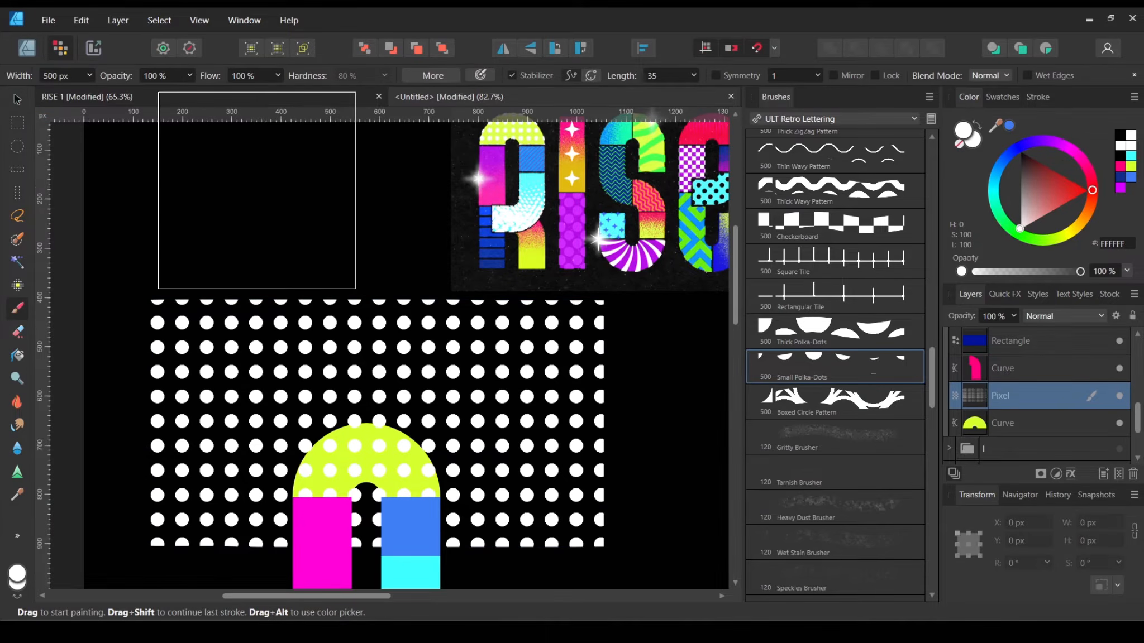
Step: Try squashing the painted polka-dot layer vertically from its lower edge with the Move Tool, and undo the resize
key("v")
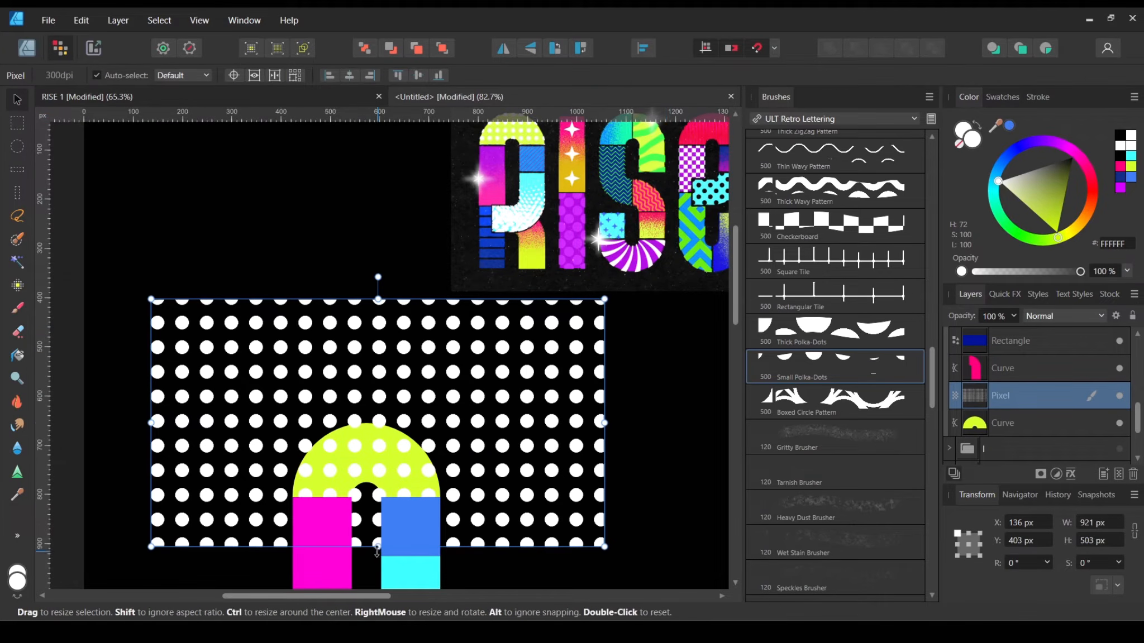
left_click_drag(378, 550, 379, 528)
key("ctrl+z")
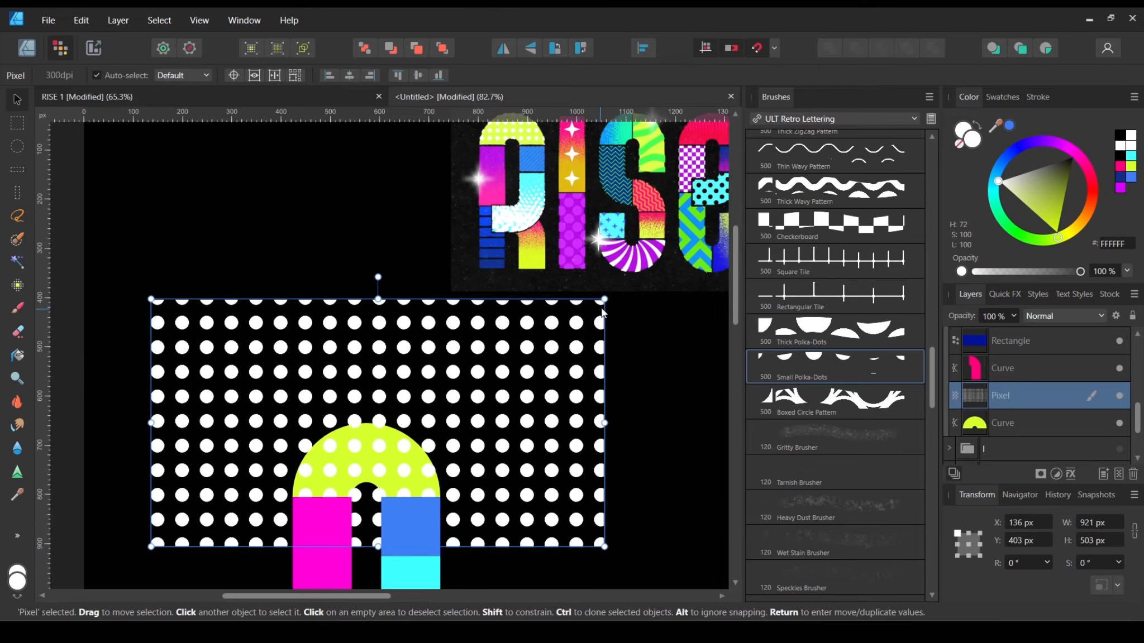
Step: Scale the polka-dot layer down to about 588 × 321 px and position it over the lime arch of the R
left_click_drag(606, 297, 445, 402)
left_click_drag(388, 464, 451, 442)
key("Return")
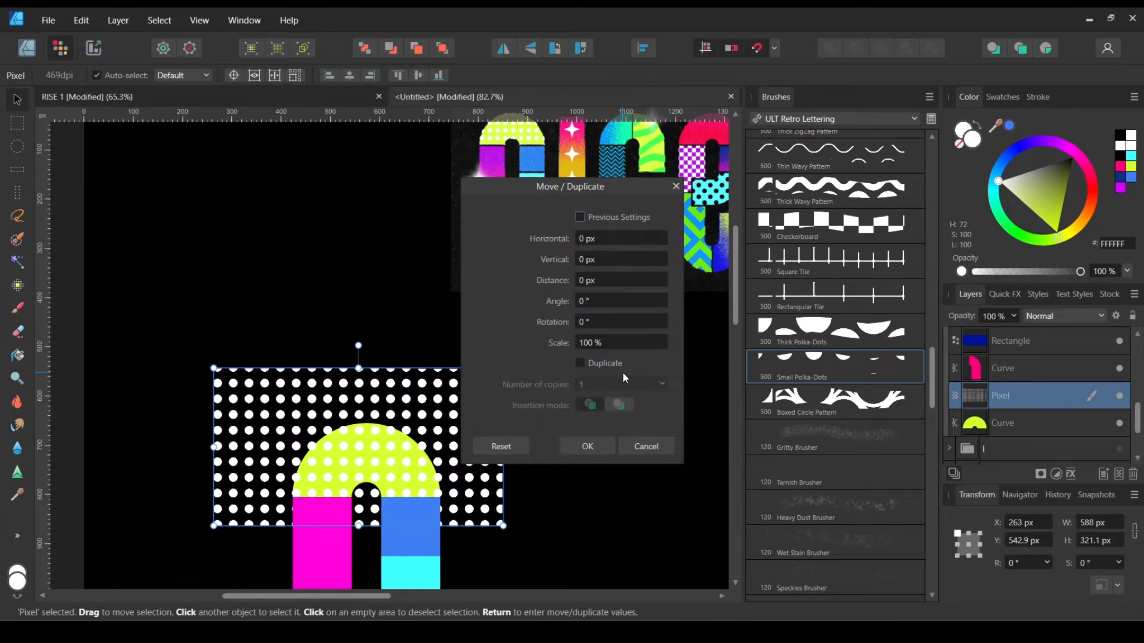
key("Escape")
Step: Nudge the polka-dot layer to X 262 px, Y 501.9 px so its dots line up over the arch, and deselect it
key("Up")
key("Up")
key("Up")
key("Up")
key("Up")
key("Up")
key("Up")
key("Up")
key("Up")
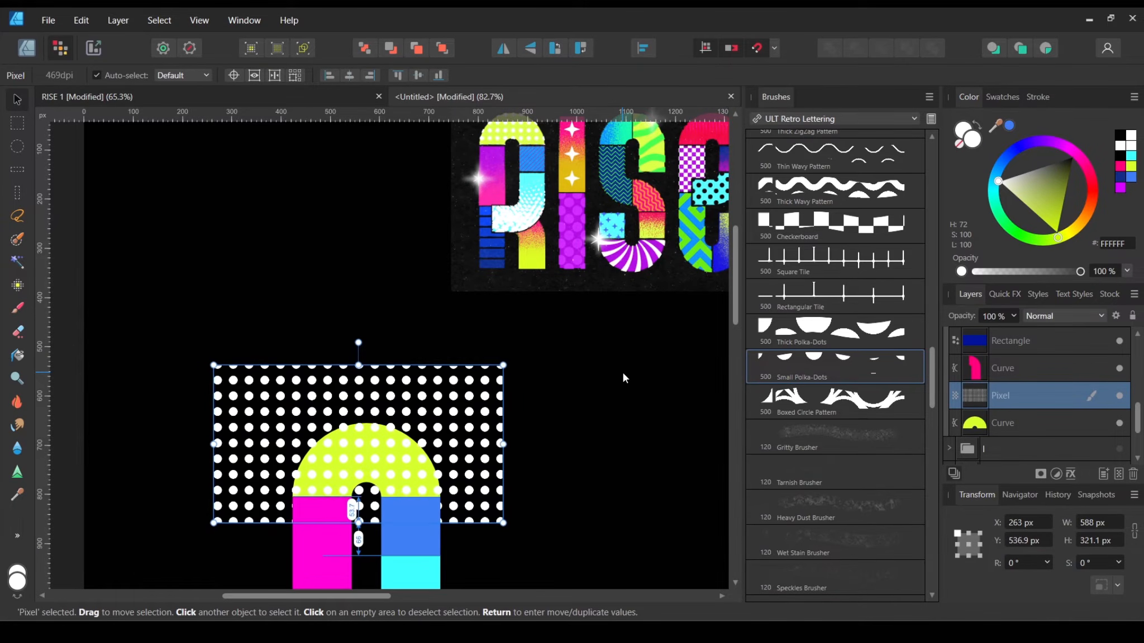
key("Up")
key("Up")
key("Up")
key("Up")
key("Up")
key("Up")
key("Up")
key("Up")
key("Up")
key("Up")
key("Up")
key("Up")
key("Up")
key("Up")
key("Up")
key("Up")
key("Up")
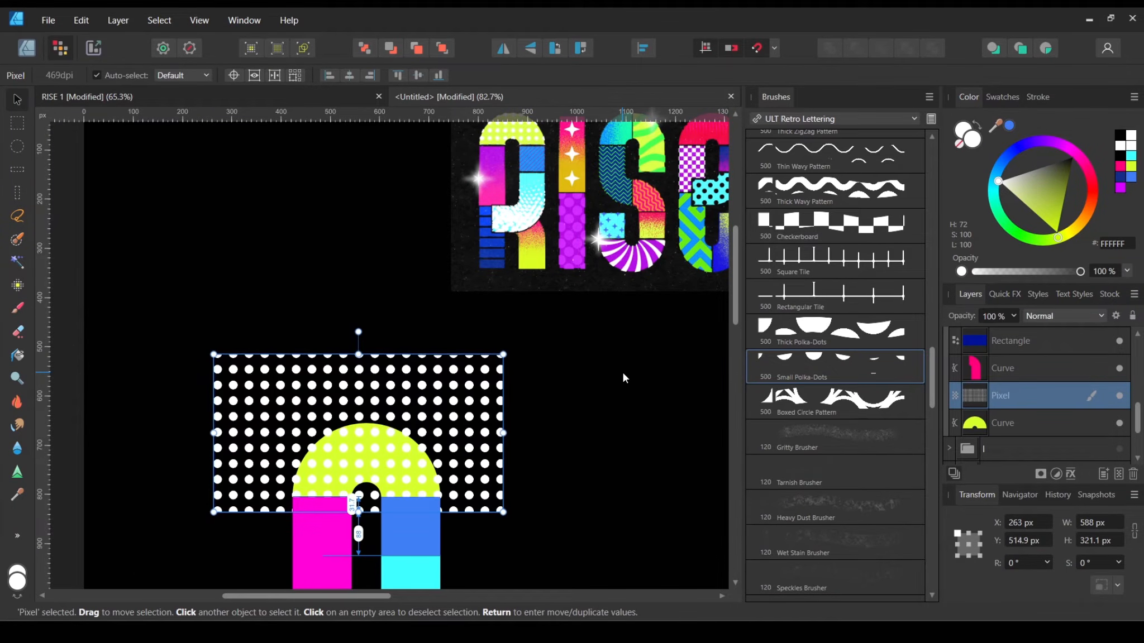
key("Down")
key("Right")
key("Right")
key("Right")
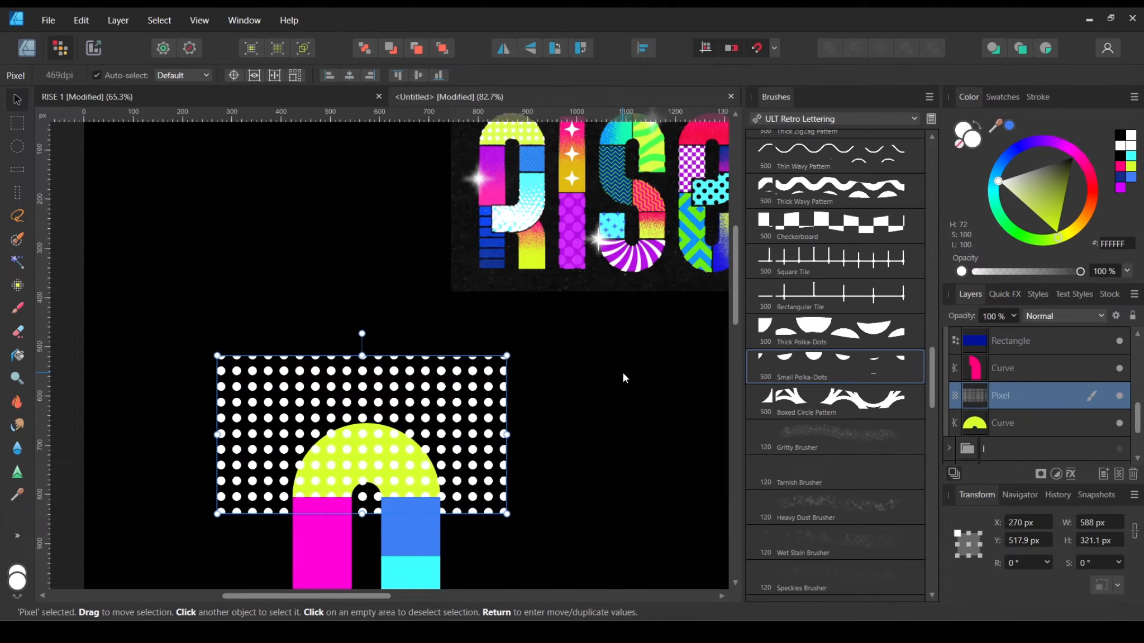
key("Left")
key("Left")
key("Left")
key("Left")
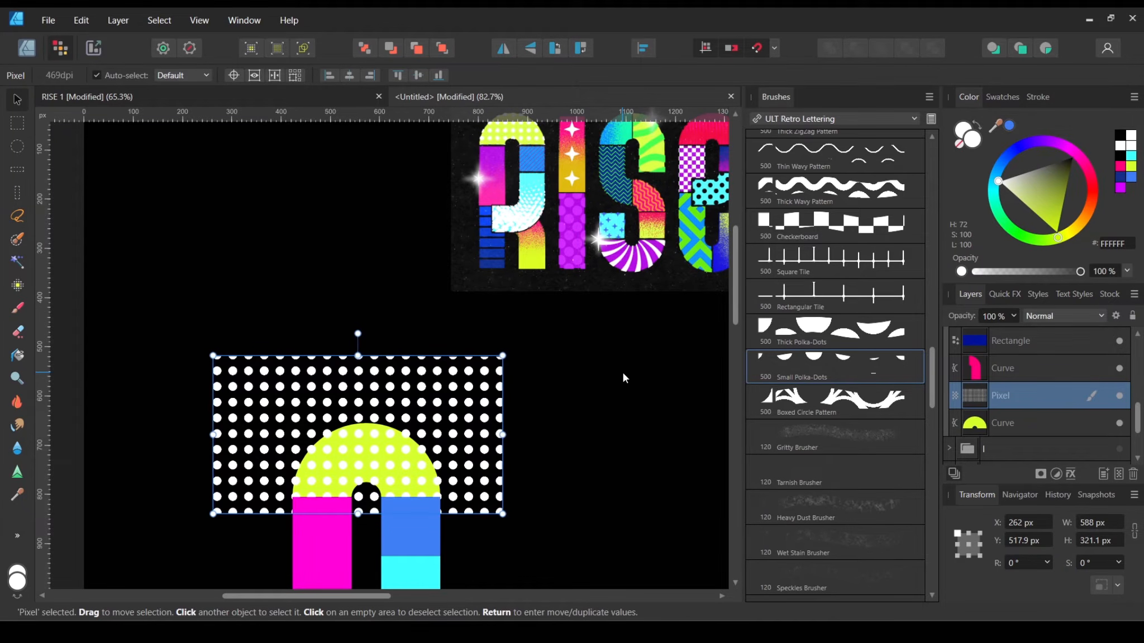
key("shift+Up")
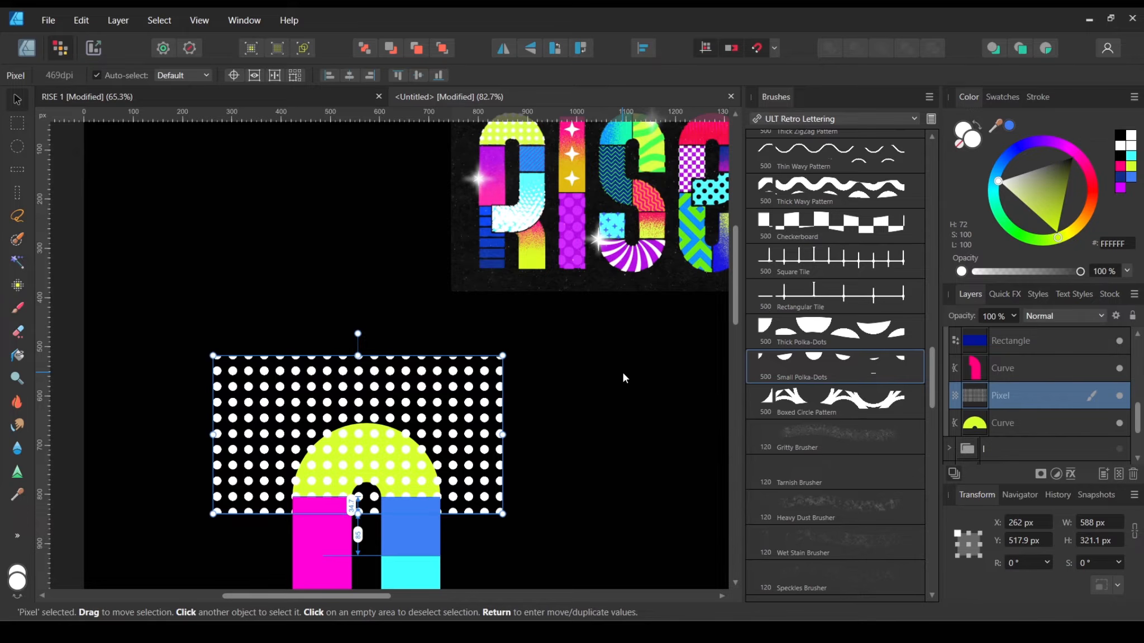
key("Up")
key("Up")
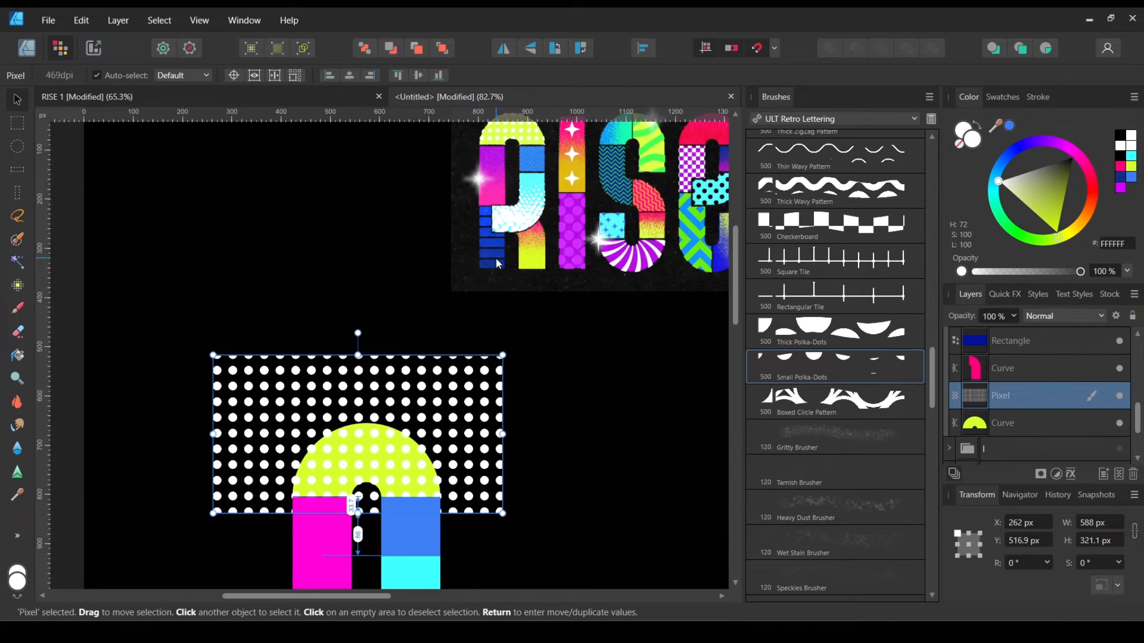
key("shift+Up")
key("Up")
key("Up")
key("Up")
key("Up")
key("Up")
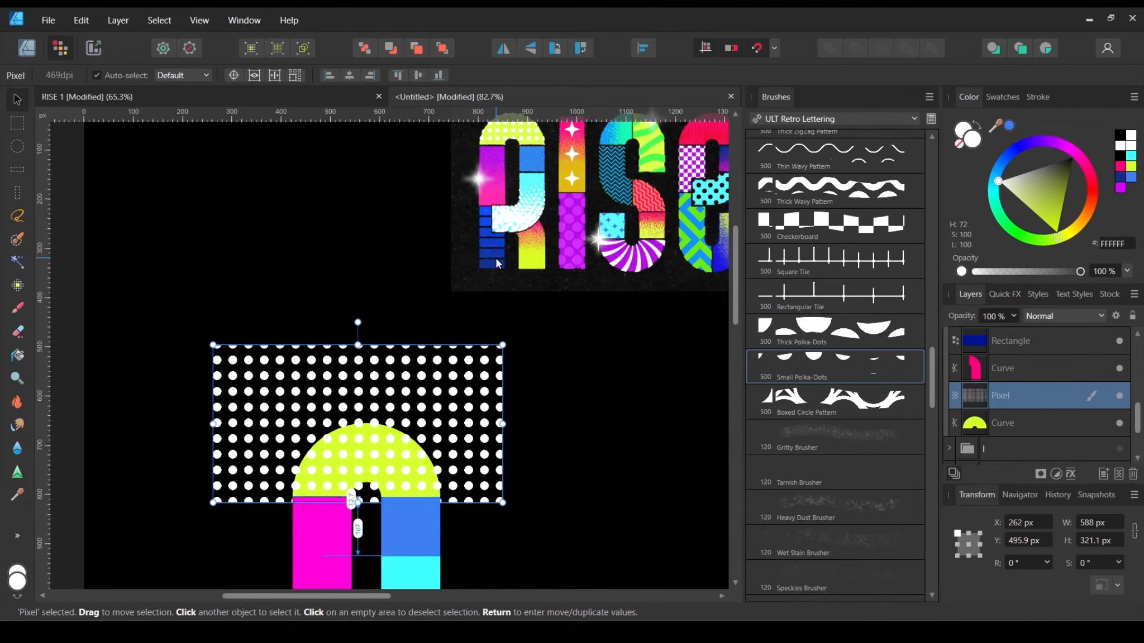
key("Down")
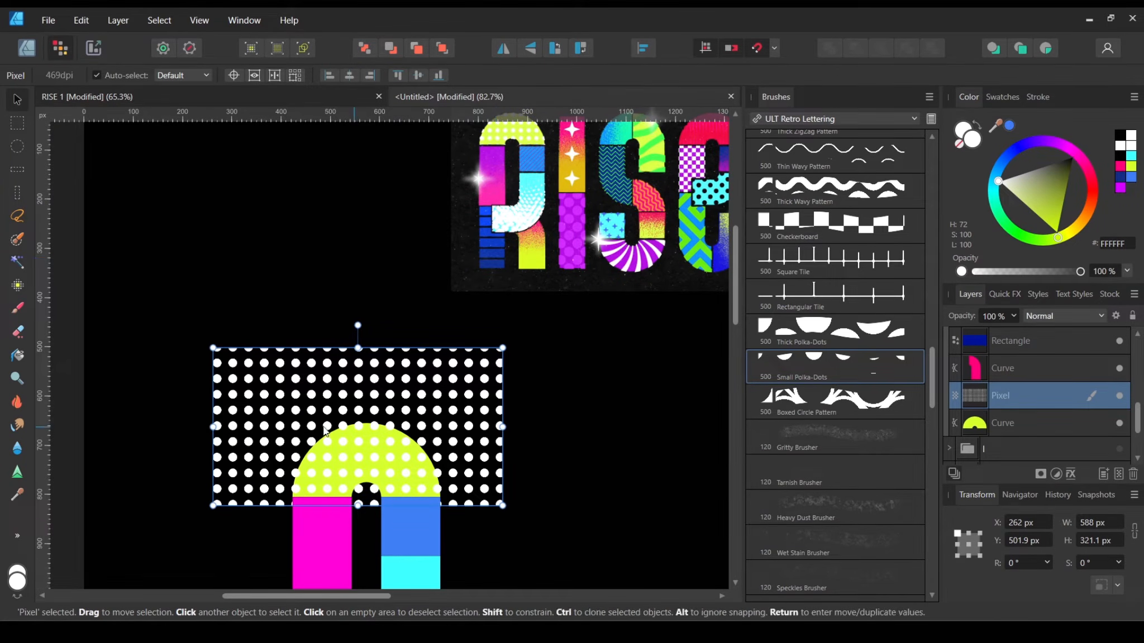
left_click(540, 428)
scroll(542, 428, "up", 4)
scroll(547, 421, "down", 5)
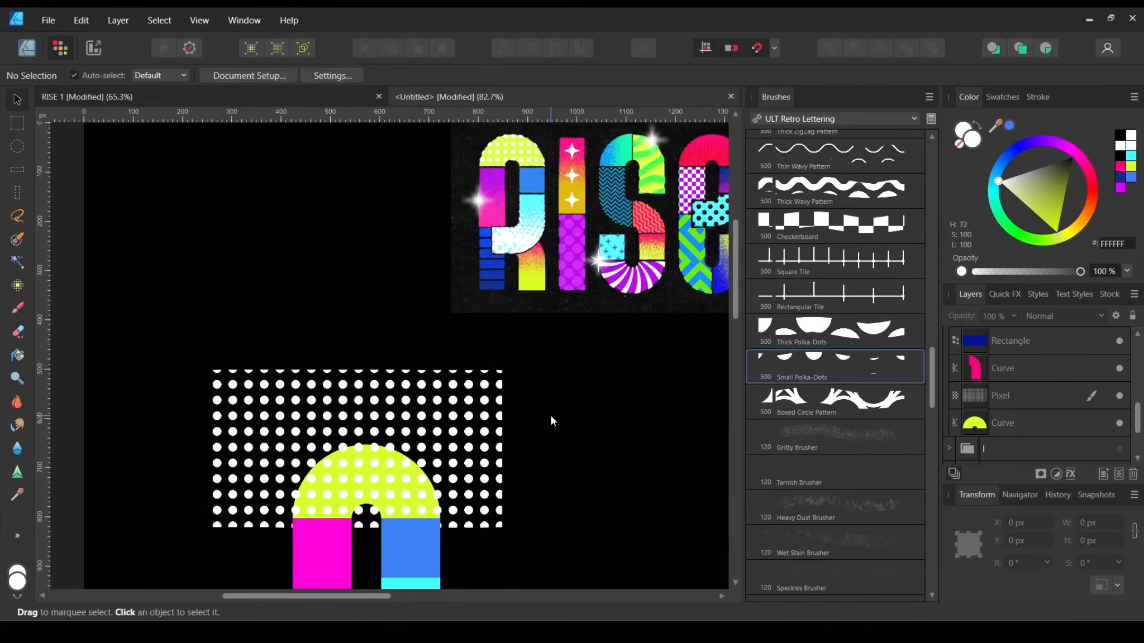
scroll(554, 408, "up", 1)
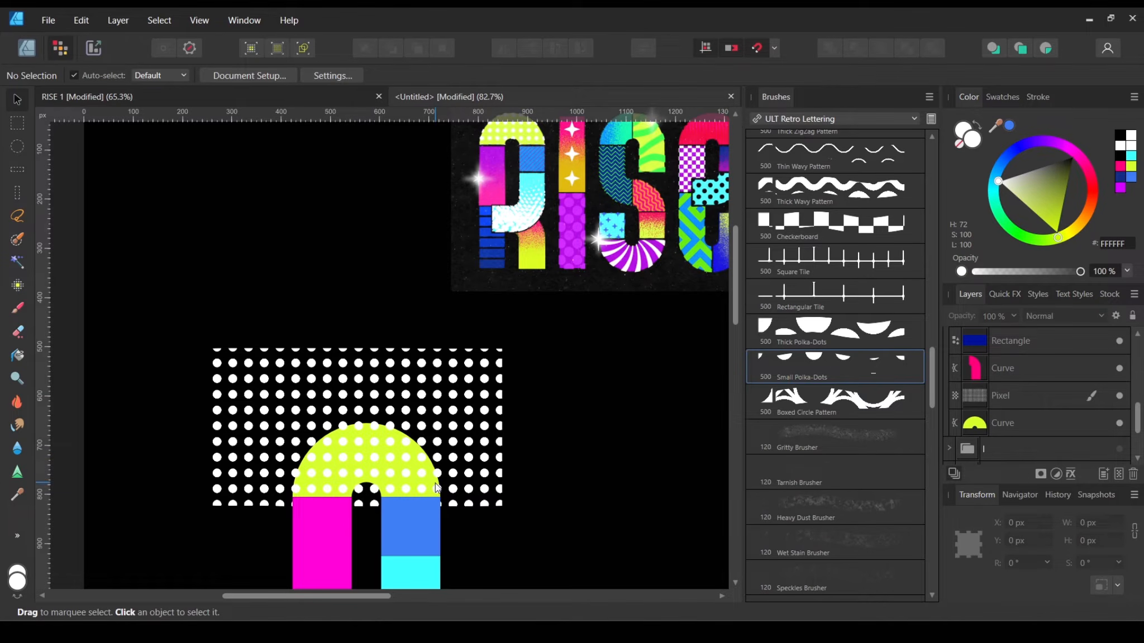
Step: Duplicate the lime arch curve and apply the copy as a mask on the polka-dot pixel layer
left_click(1019, 420)
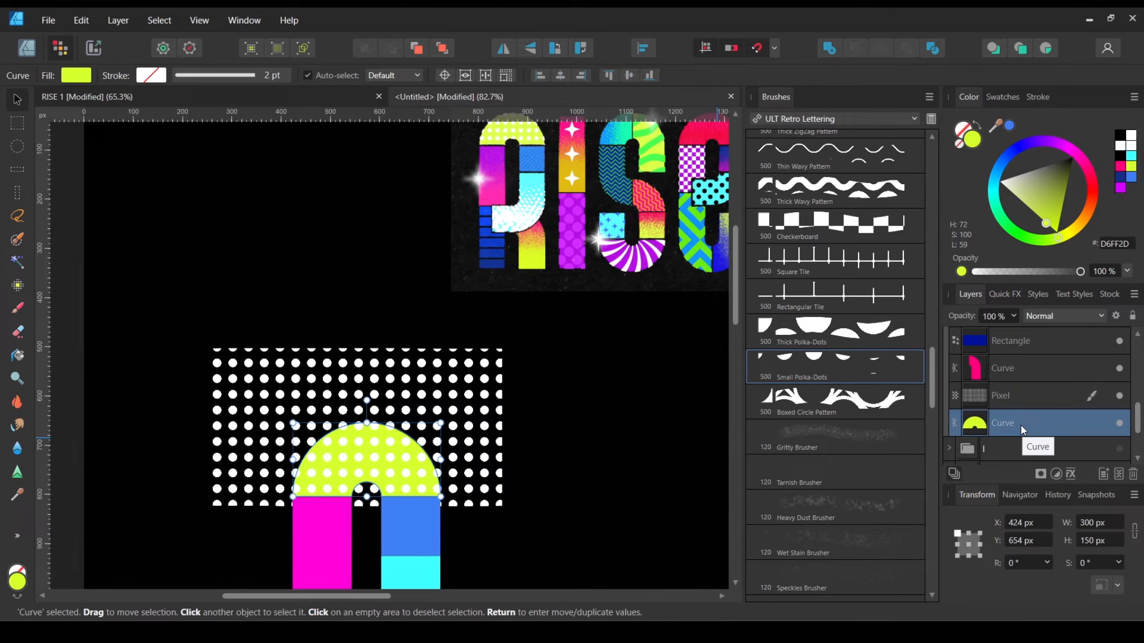
left_click(1019, 396)
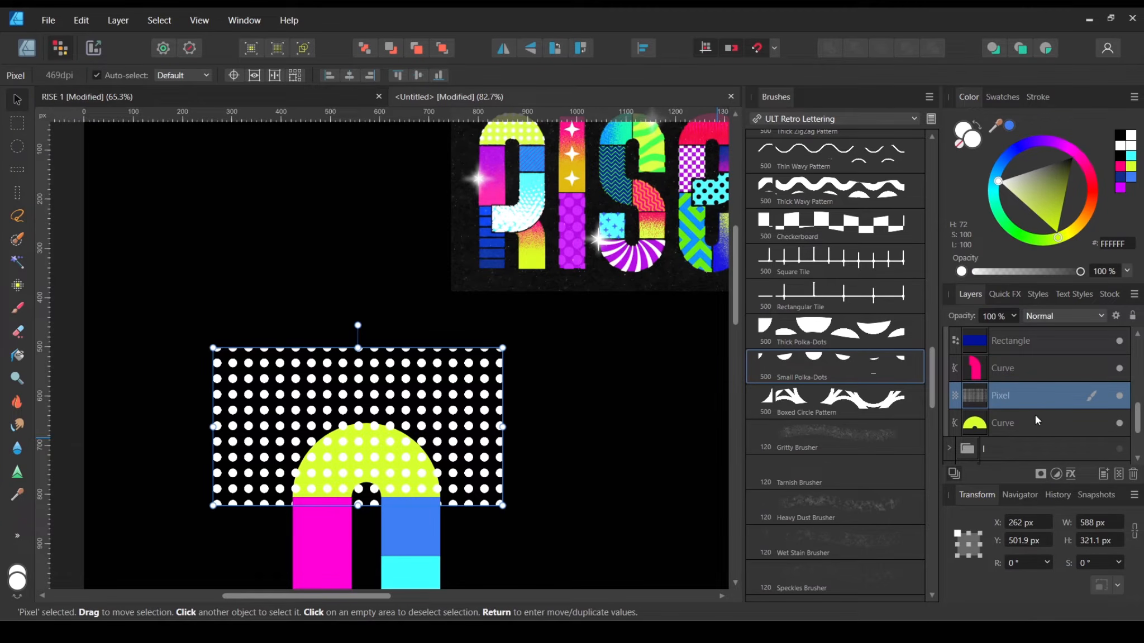
left_click(1018, 422)
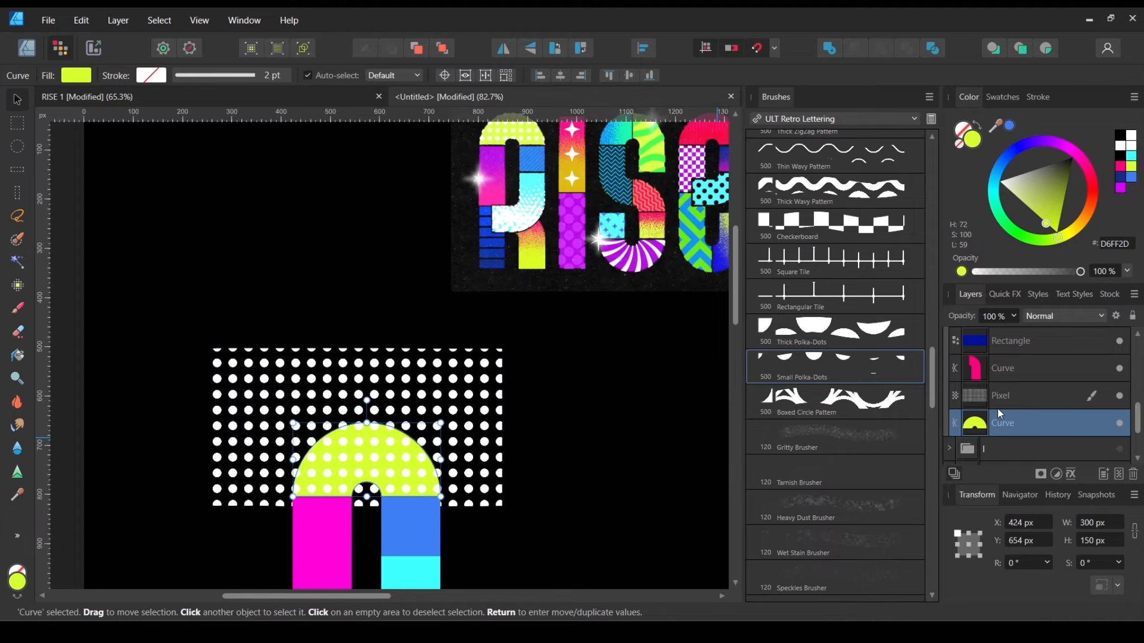
right_click(1043, 420)
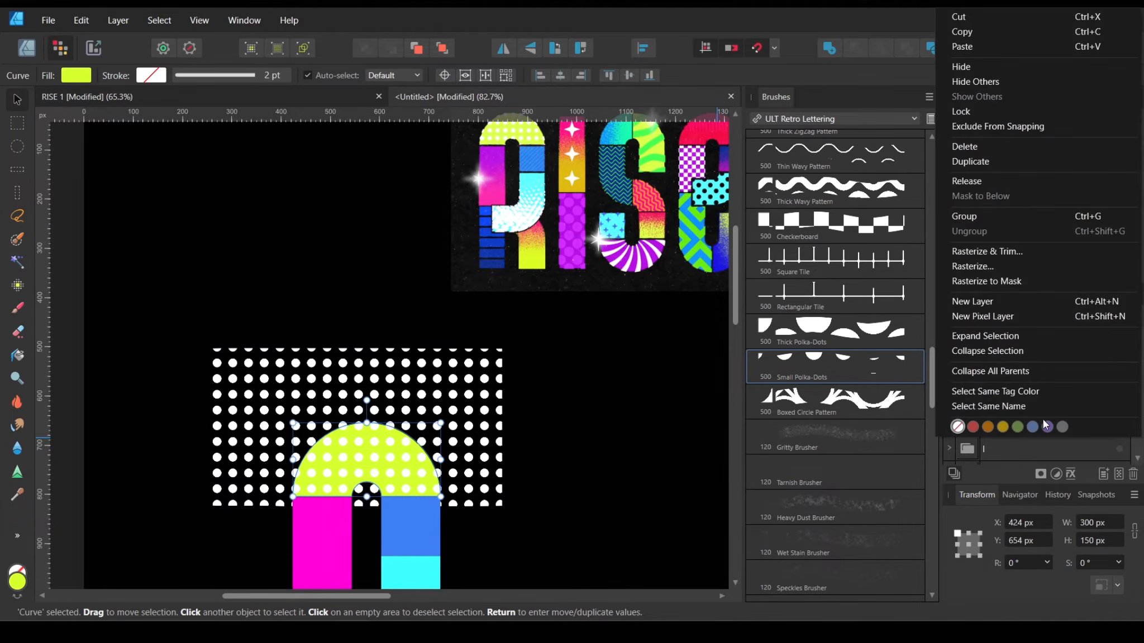
left_click(992, 162)
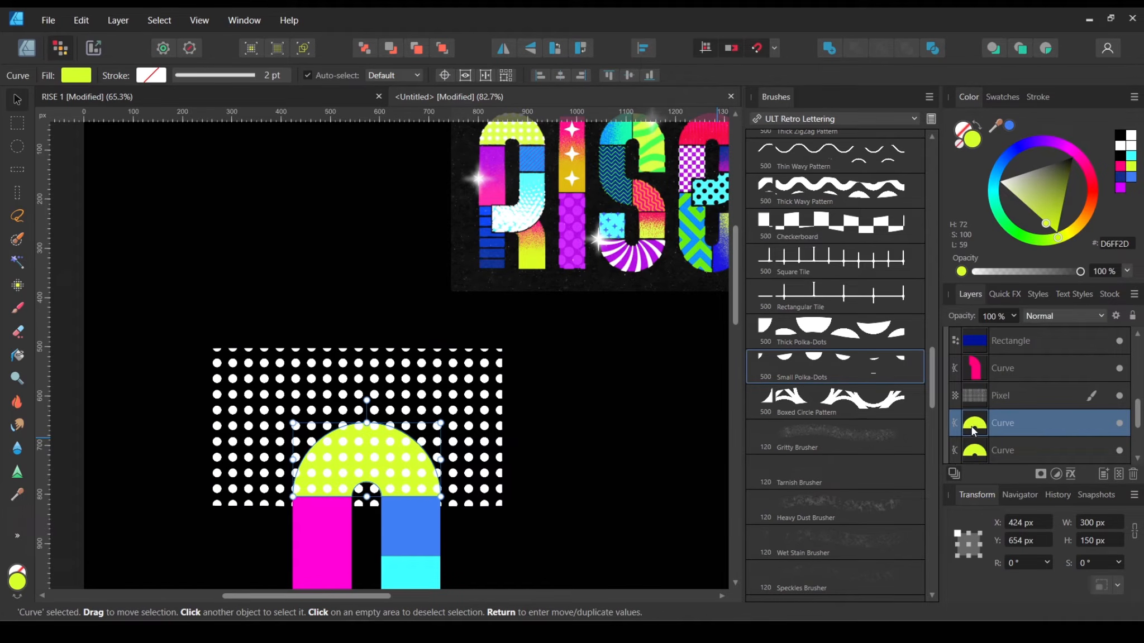
left_click_drag(1000, 422, 973, 392)
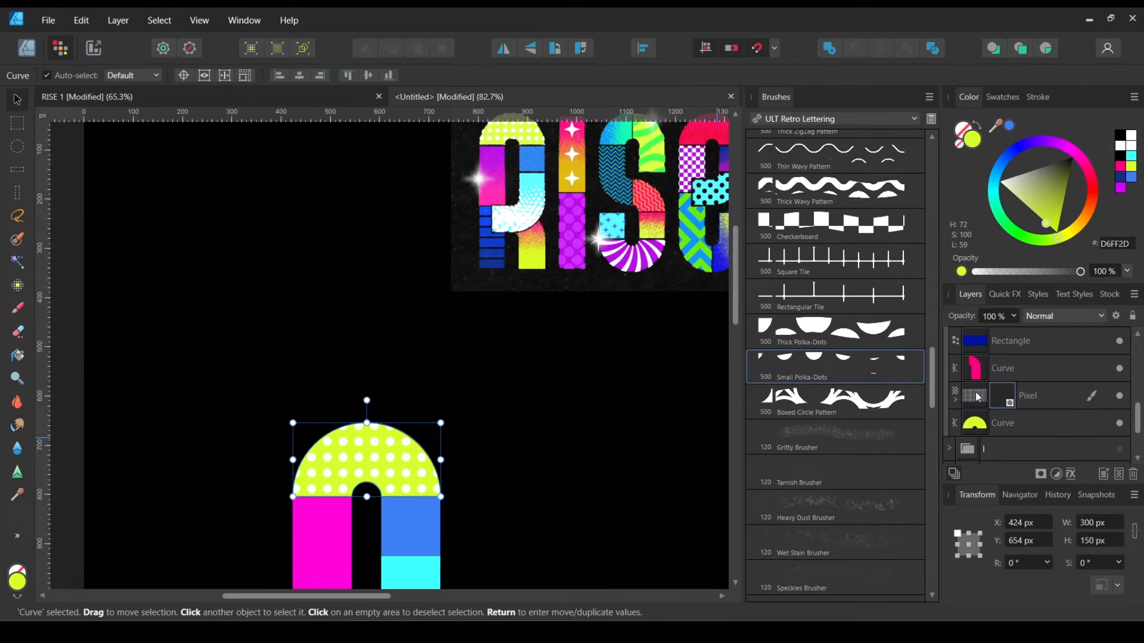
left_click(576, 450)
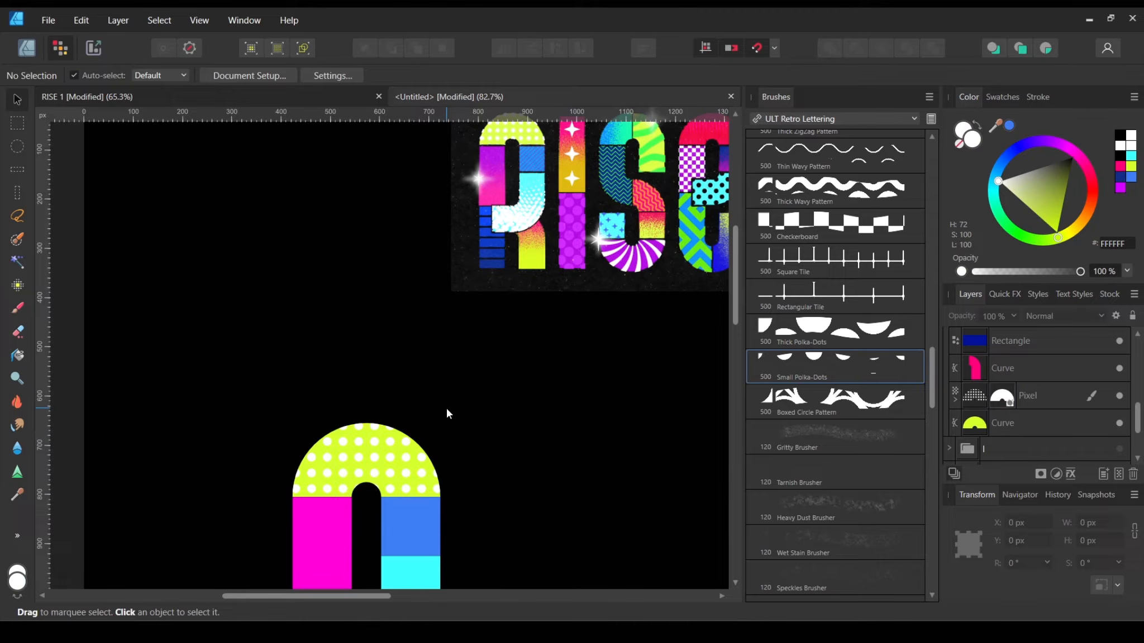
Step: Add a new pixel layer directly above the magenta rectangle in the R group
scroll(427, 430, "down", 3)
scroll(441, 378, "up", 3)
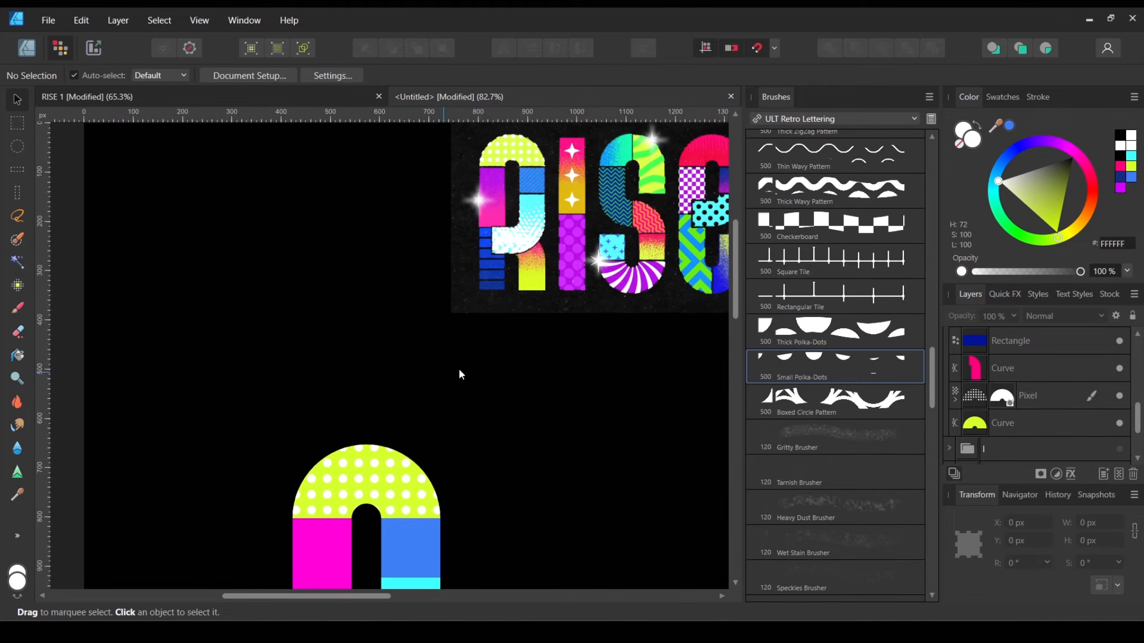
scroll(508, 366, "down", 2)
scroll(508, 359, "up", 2)
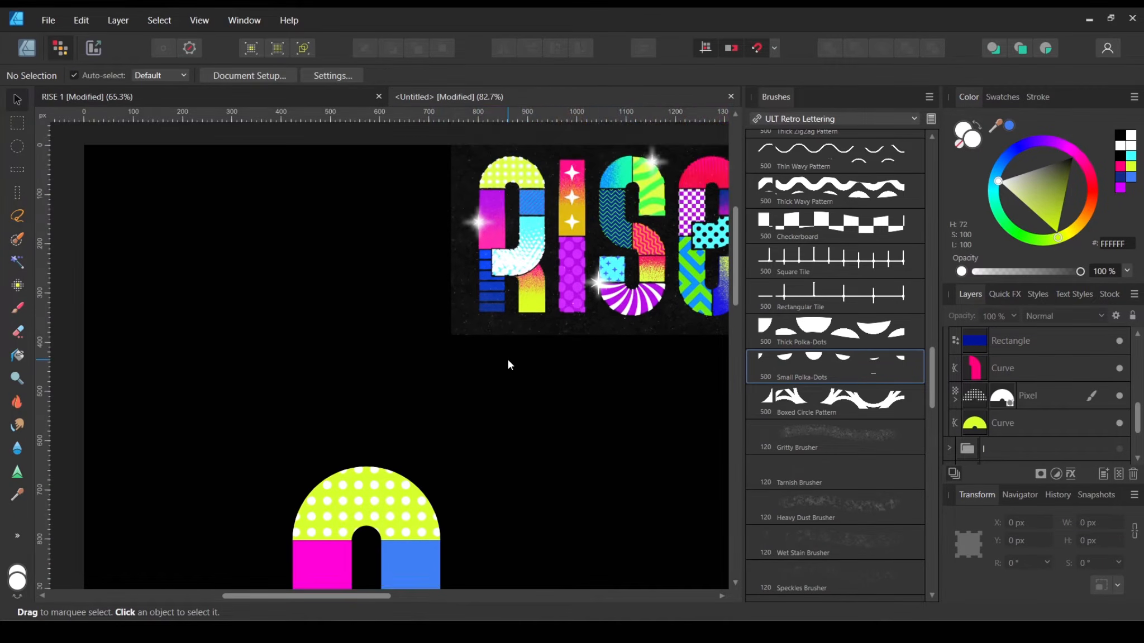
scroll(508, 243, "up", 10, "ctrl")
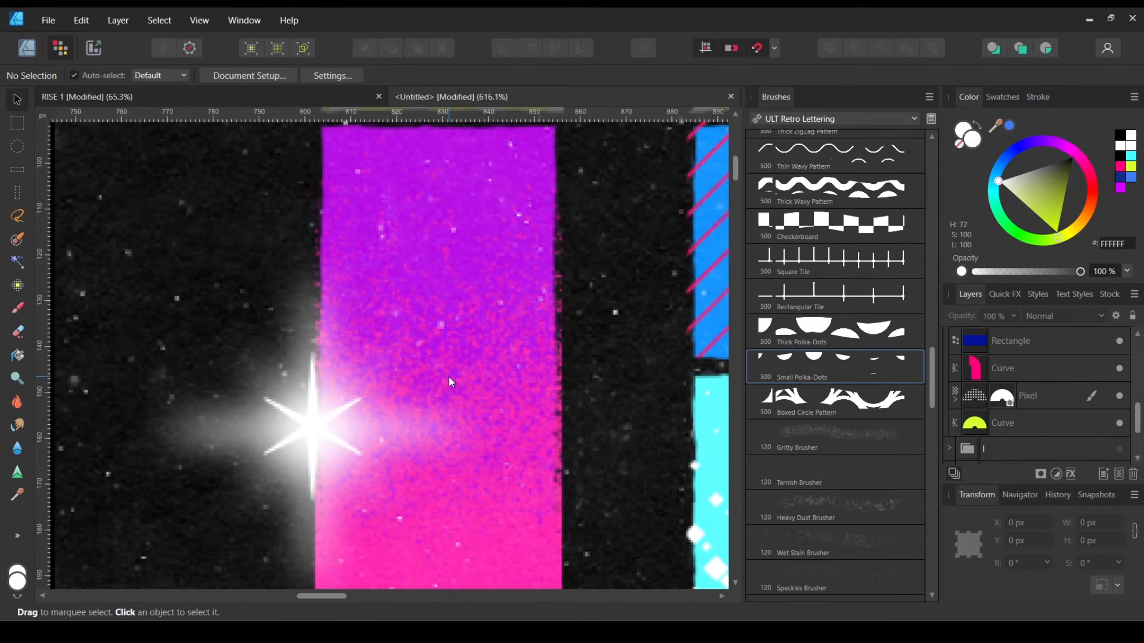
scroll(449, 376, "down", 8, "ctrl")
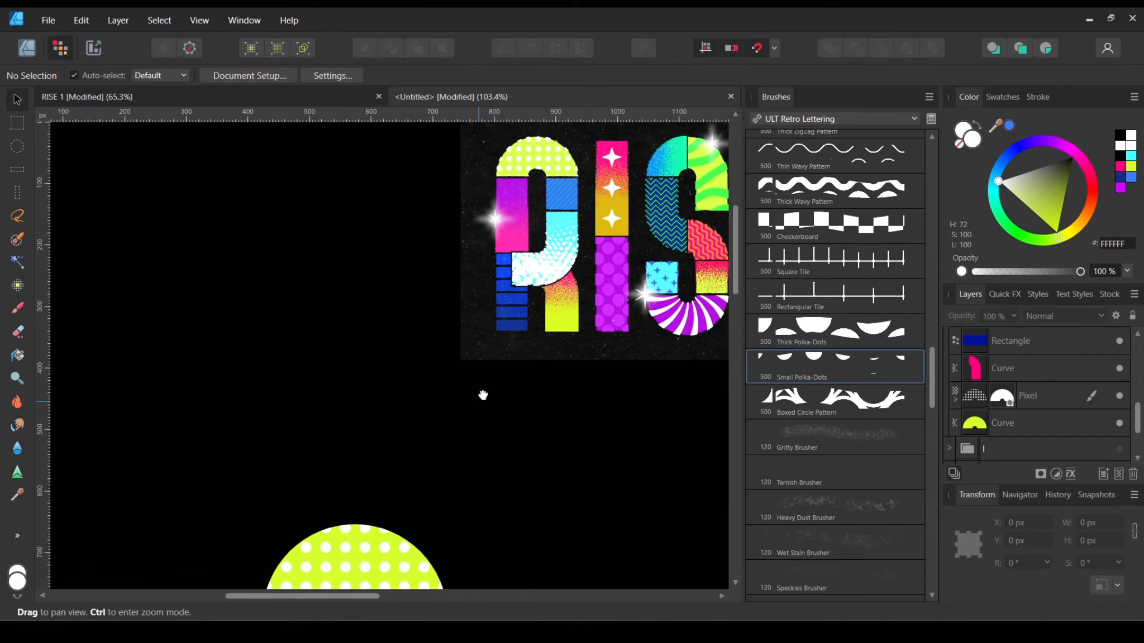
left_click_drag(362, 475, 426, 319)
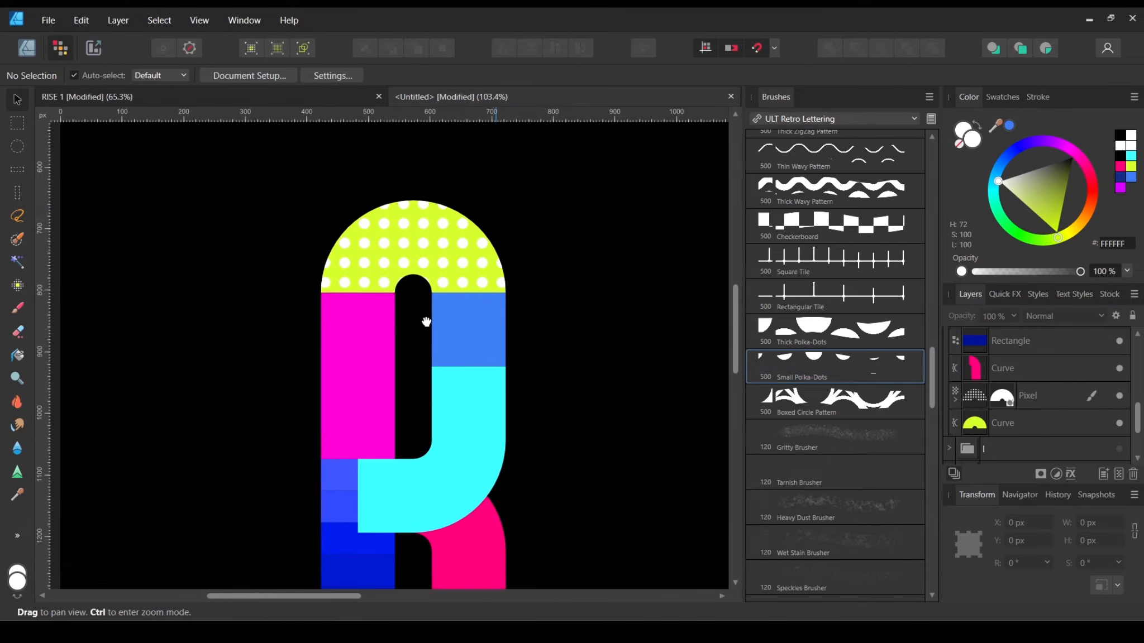
left_click(358, 397)
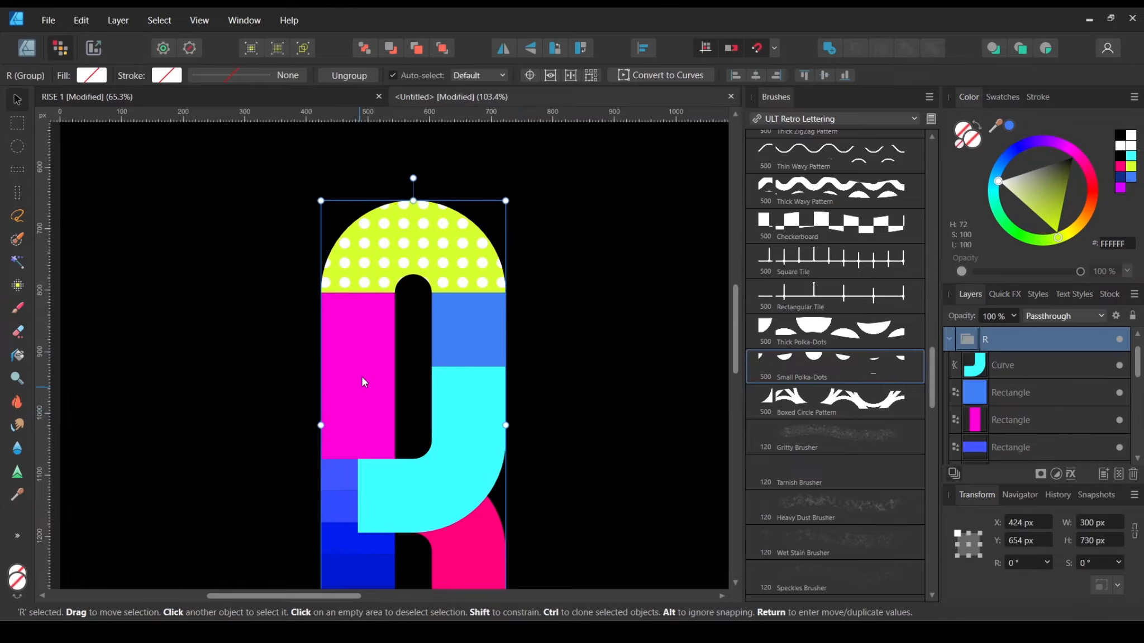
left_click(1028, 420)
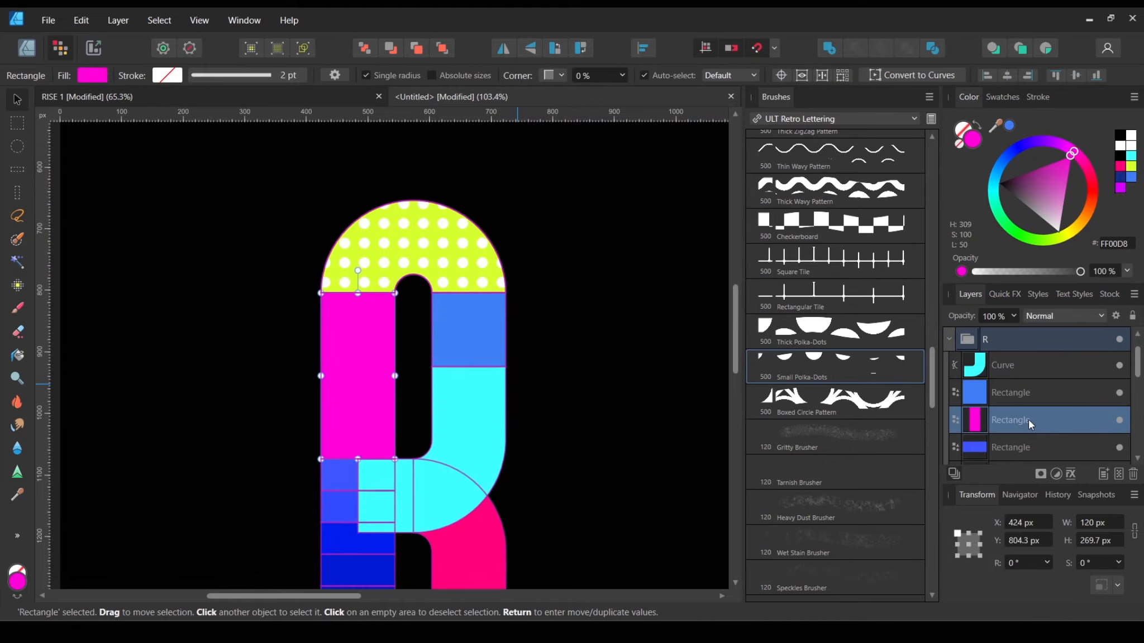
left_click(1119, 475)
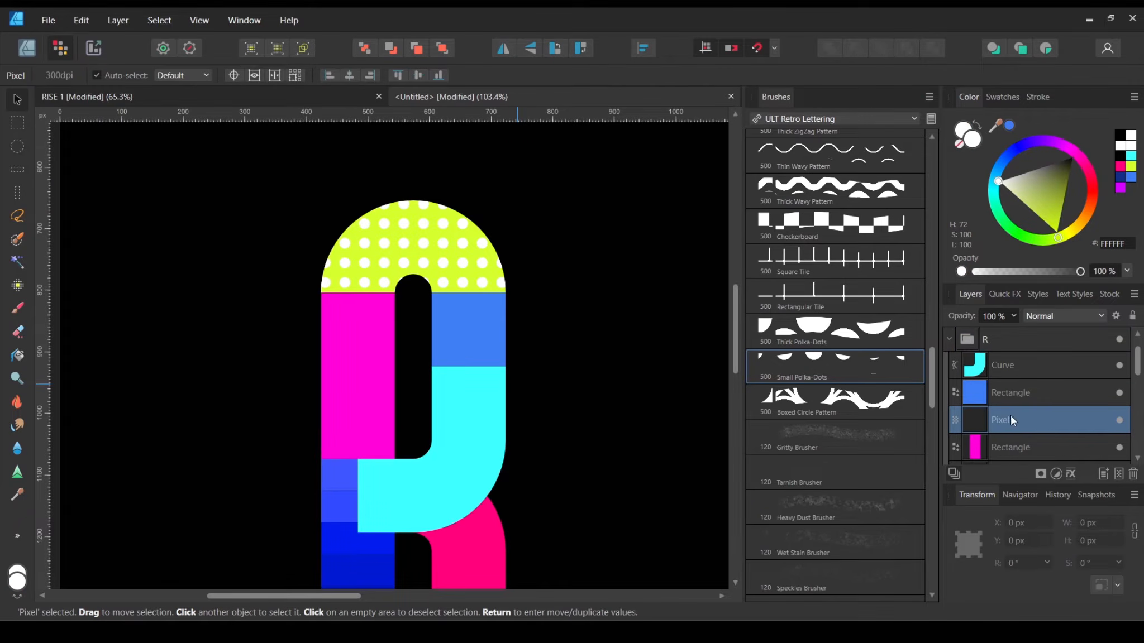
Step: Choose the Medium Grain Brush from the ULT Vintage Lettering set and activate the Paint Brush tool
mouse_move(932, 371)
left_mouse_down()
mouse_move(944, 232)
mouse_move(935, 180)
mouse_move(917, 508)
mouse_move(934, 368)
mouse_move(937, 278)
mouse_move(921, 287)
mouse_move(914, 530)
left_mouse_up()
scroll(881, 366, "down", 5)
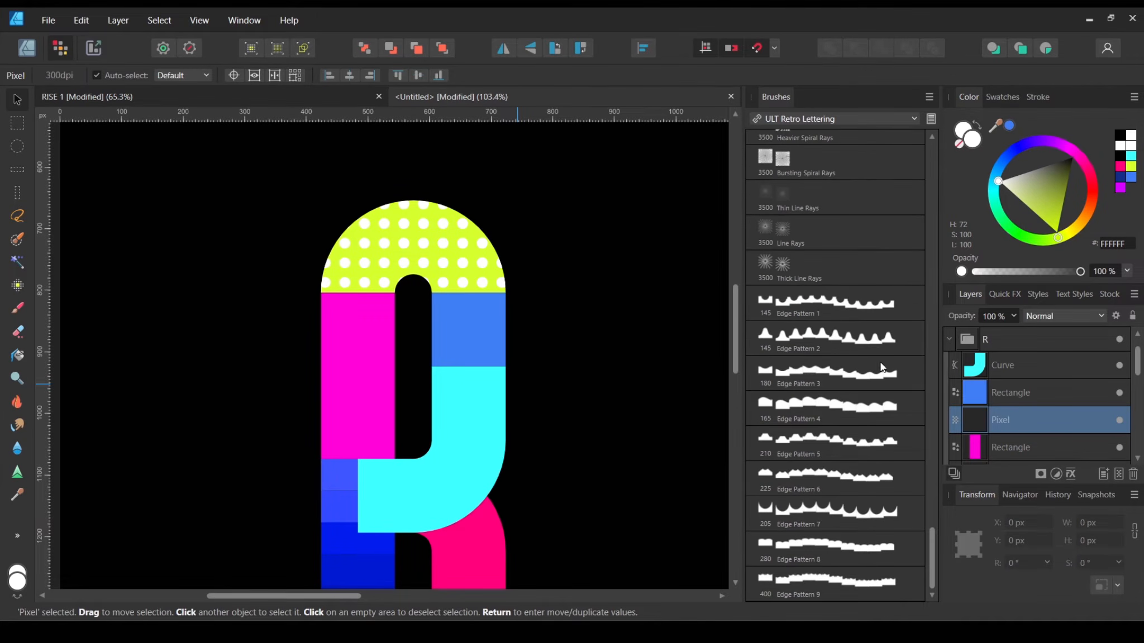
left_click(826, 118)
left_click(806, 349)
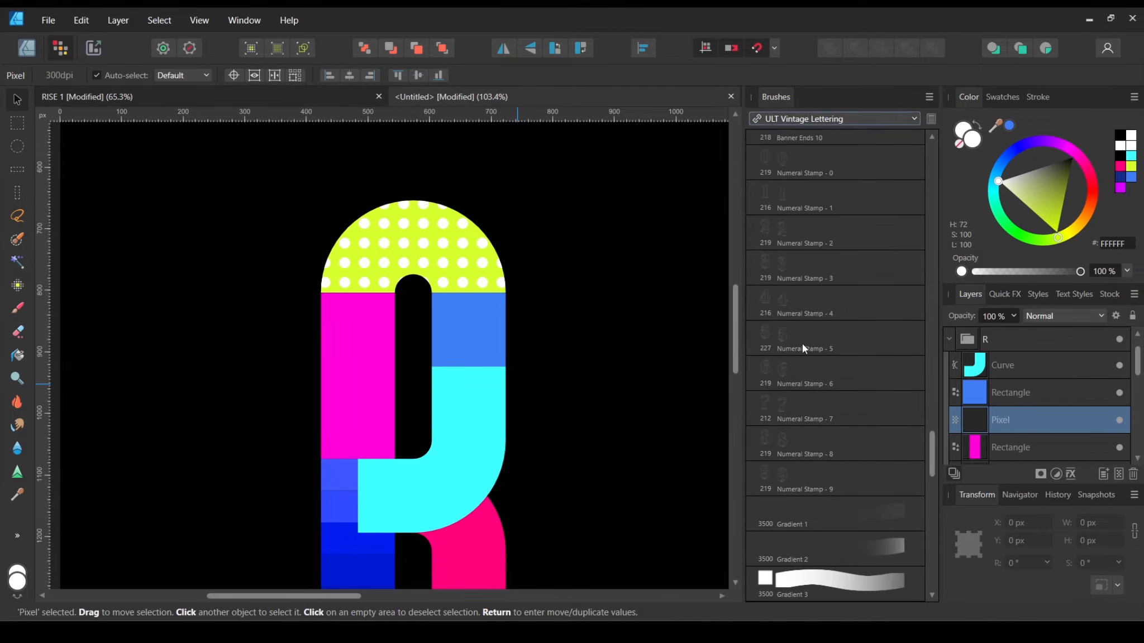
mouse_move(932, 447)
left_mouse_down()
mouse_move(931, 535)
mouse_move(950, 498)
left_mouse_up()
left_click(812, 311)
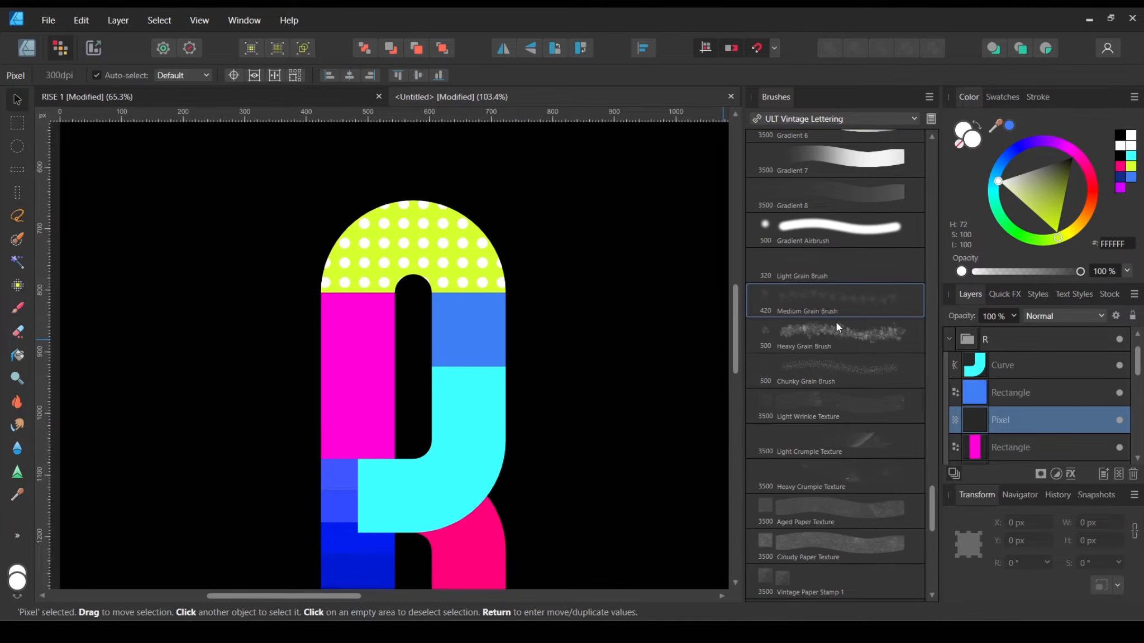
left_click(17, 308)
Step: Try painting white grain across the lower part of the R with the Medium Grain Brush, and undo the strokes
mouse_move(586, 436)
left_mouse_down()
mouse_move(522, 444)
mouse_move(613, 384)
left_mouse_up()
scroll(522, 444, "down", 1)
mouse_move(741, 370)
left_mouse_down()
mouse_move(184, 419)
mouse_move(564, 430)
mouse_move(235, 402)
mouse_move(580, 496)
mouse_move(335, 502)
mouse_move(558, 446)
mouse_move(279, 346)
mouse_move(620, 460)
left_mouse_up()
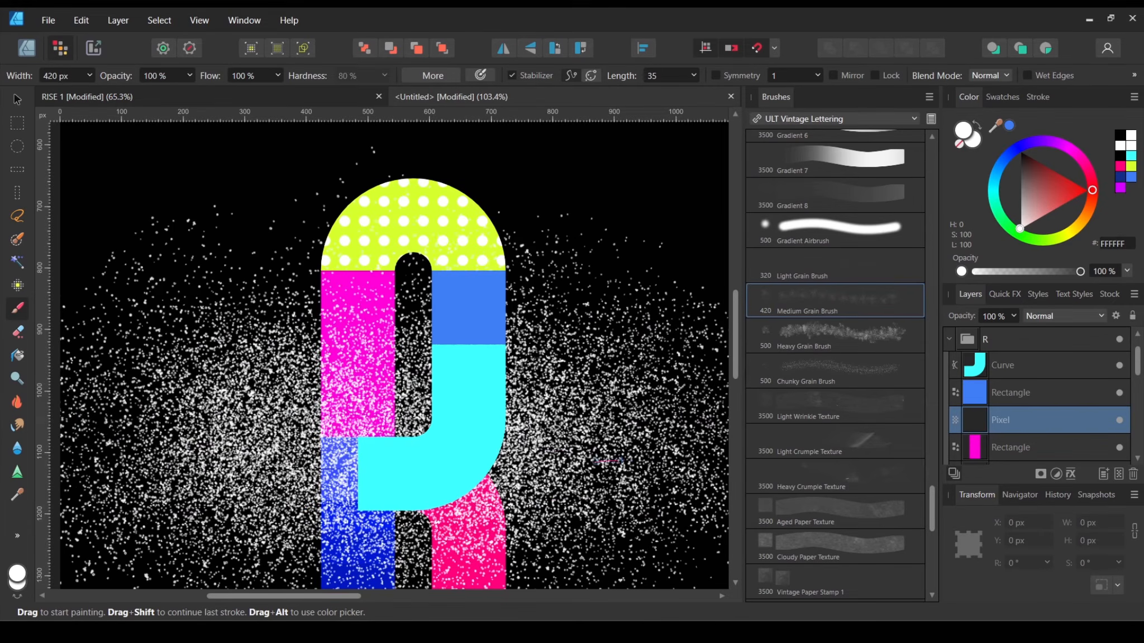
key("ctrl+z")
key("ctrl+z")
key("ctrl+z")
Step: Try out the Light Grain Brush and the Heavy Grain Brush for the grain texture
left_click_drag(524, 432, 509, 364)
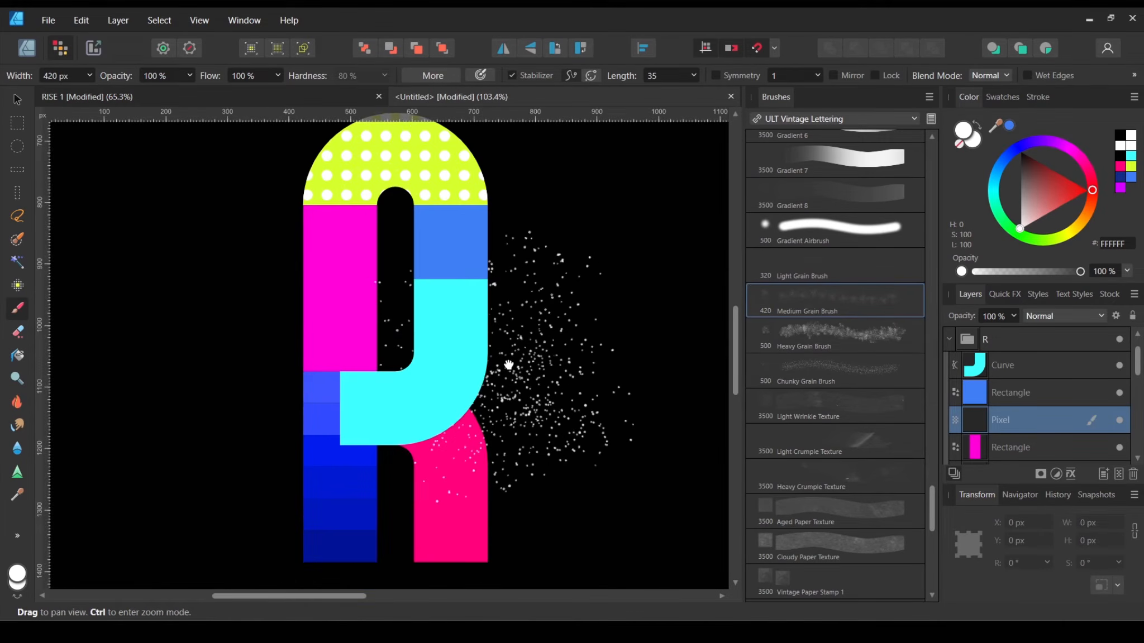
left_click(821, 273)
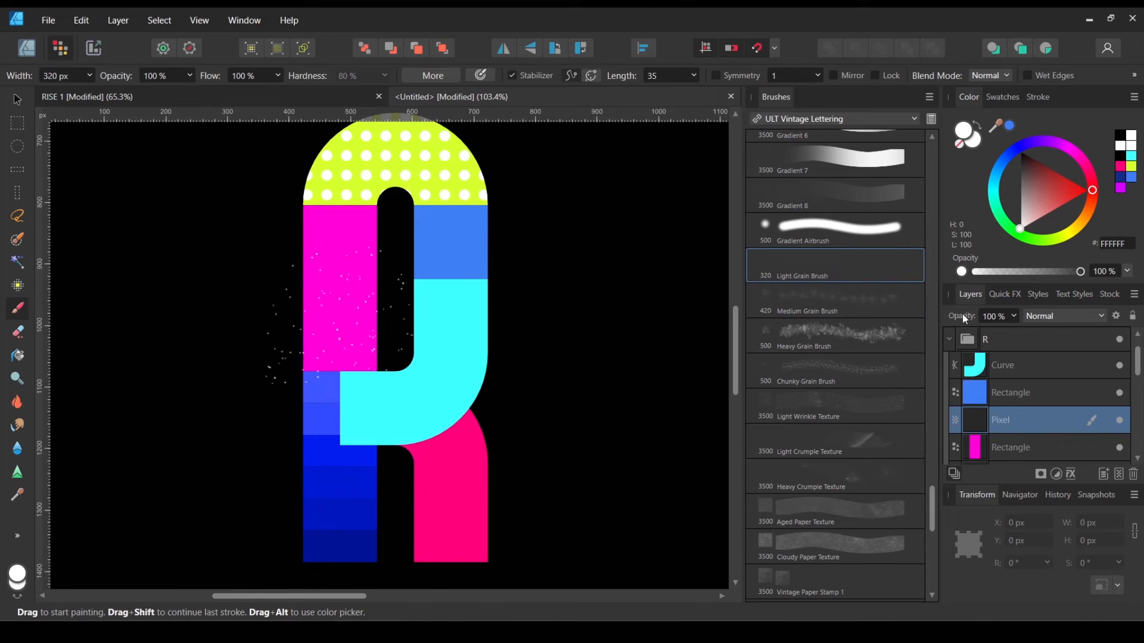
left_click(854, 335)
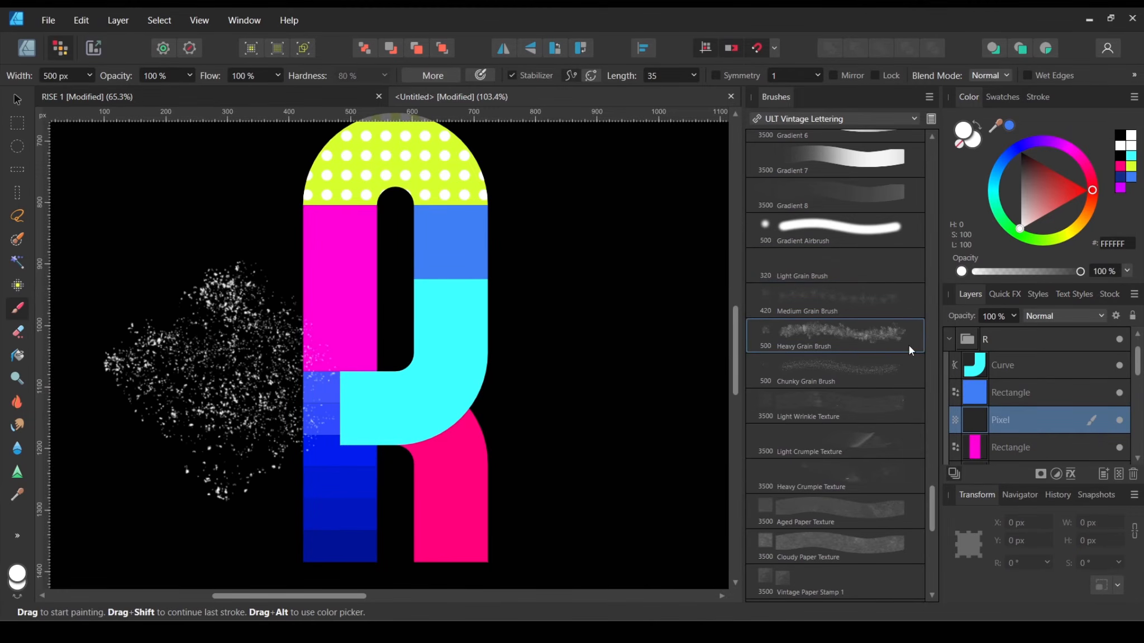
Step: Paint white grain with the Medium Grain Brush over the R's lower half, fading upward across the magenta stem
left_click(842, 316)
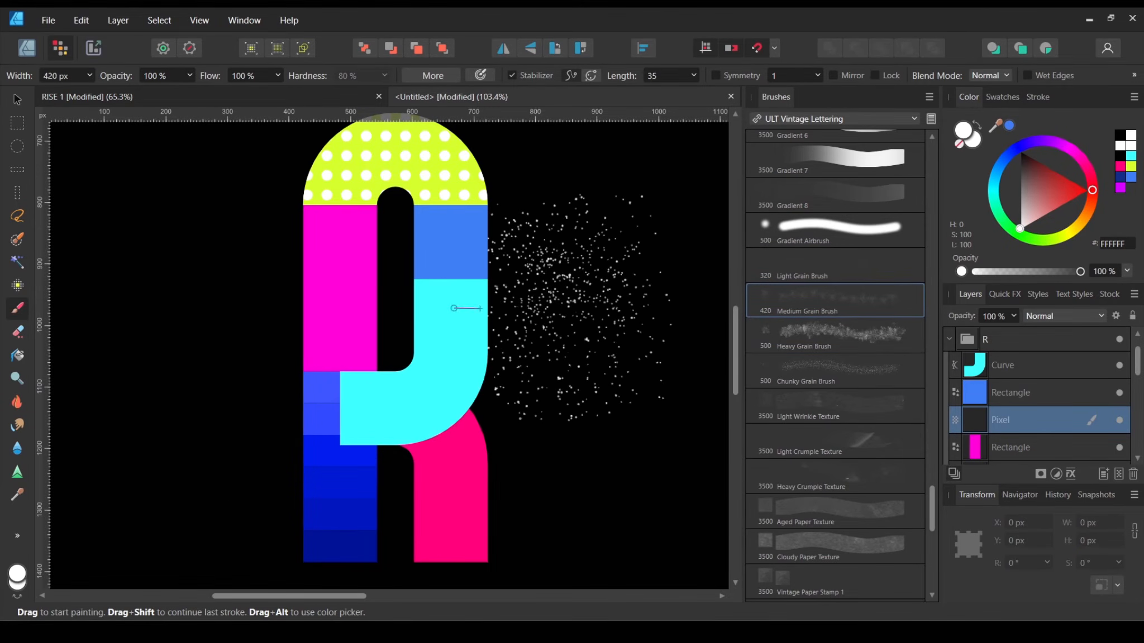
mouse_move(454, 309)
left_mouse_down()
mouse_move(263, 310)
mouse_move(148, 331)
mouse_move(506, 334)
mouse_move(373, 352)
mouse_move(469, 372)
mouse_move(229, 396)
mouse_move(613, 395)
mouse_move(194, 462)
mouse_move(138, 520)
mouse_move(719, 467)
mouse_move(607, 466)
mouse_move(691, 462)
mouse_move(500, 444)
mouse_move(367, 463)
left_mouse_up()
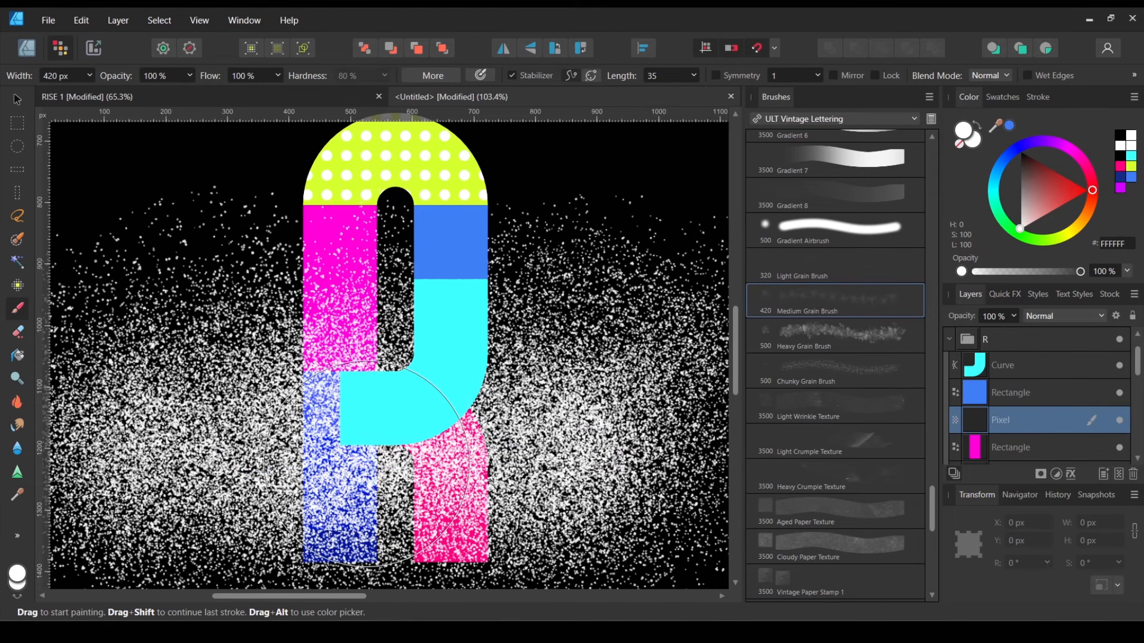
Step: Build up the white grain with the Medium Grain Brush into a solid horizontal band across the R, keeping its upper edge speckled
key("ctrl+minus")
key("ctrl+minus")
key("ctrl+minus")
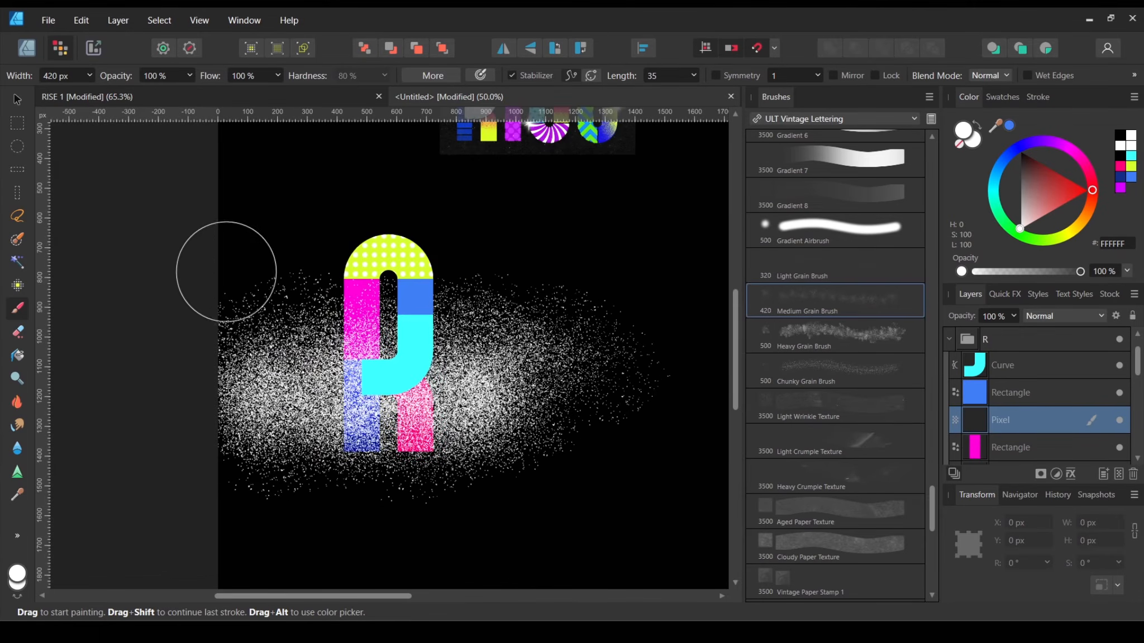
key("ctrl+plus")
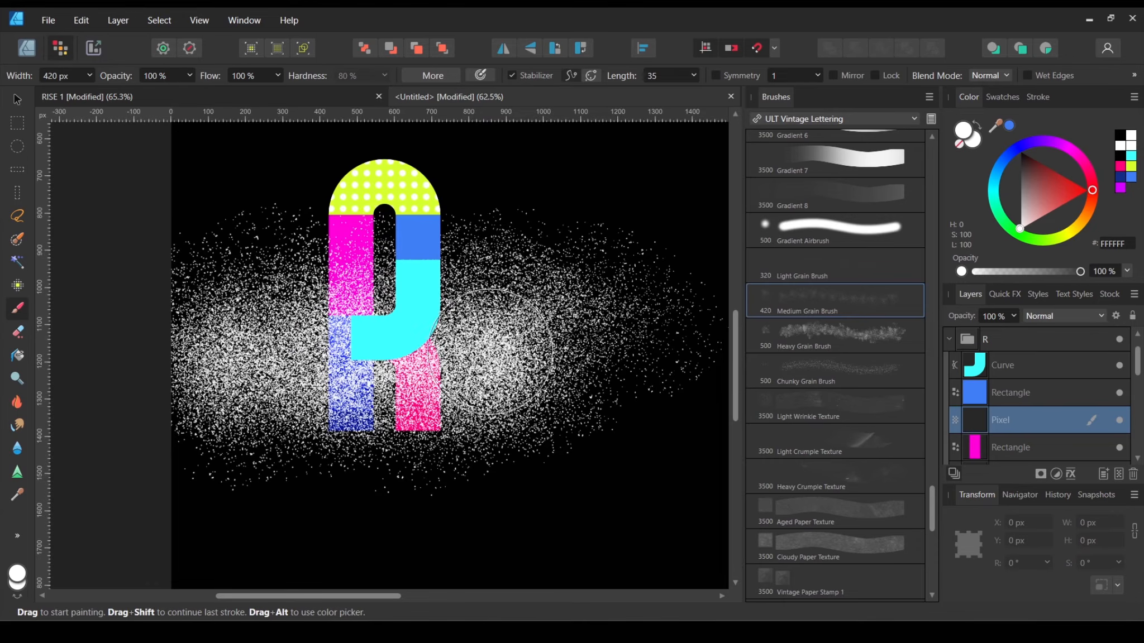
mouse_move(290, 351)
left_mouse_down()
mouse_move(637, 335)
mouse_move(159, 339)
mouse_move(552, 361)
mouse_move(642, 335)
mouse_move(642, 357)
mouse_move(201, 319)
mouse_move(422, 349)
mouse_move(659, 352)
mouse_move(642, 335)
mouse_move(184, 368)
mouse_move(268, 329)
mouse_move(670, 313)
mouse_move(459, 383)
mouse_move(271, 387)
mouse_move(473, 358)
mouse_move(436, 368)
mouse_move(478, 324)
mouse_move(653, 298)
mouse_move(555, 386)
mouse_move(393, 378)
mouse_move(709, 385)
mouse_move(210, 387)
mouse_move(348, 389)
mouse_move(203, 439)
left_mouse_up()
mouse_move(553, 329)
left_mouse_down()
mouse_move(662, 326)
mouse_move(428, 306)
mouse_move(168, 313)
mouse_move(693, 288)
mouse_move(631, 277)
mouse_move(114, 293)
mouse_move(113, 322)
left_mouse_up()
key("ctrl+z")
mouse_move(113, 323)
left_mouse_down()
mouse_move(252, 295)
mouse_move(667, 305)
left_mouse_up()
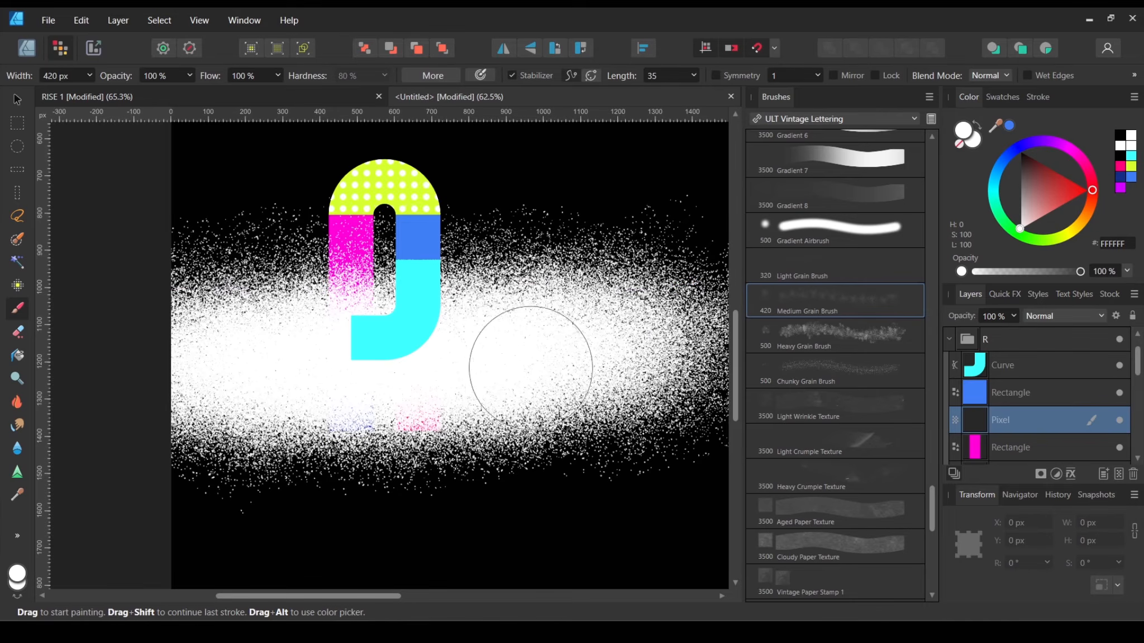
mouse_move(115, 363)
left_mouse_down()
mouse_move(698, 357)
mouse_move(720, 395)
left_mouse_up()
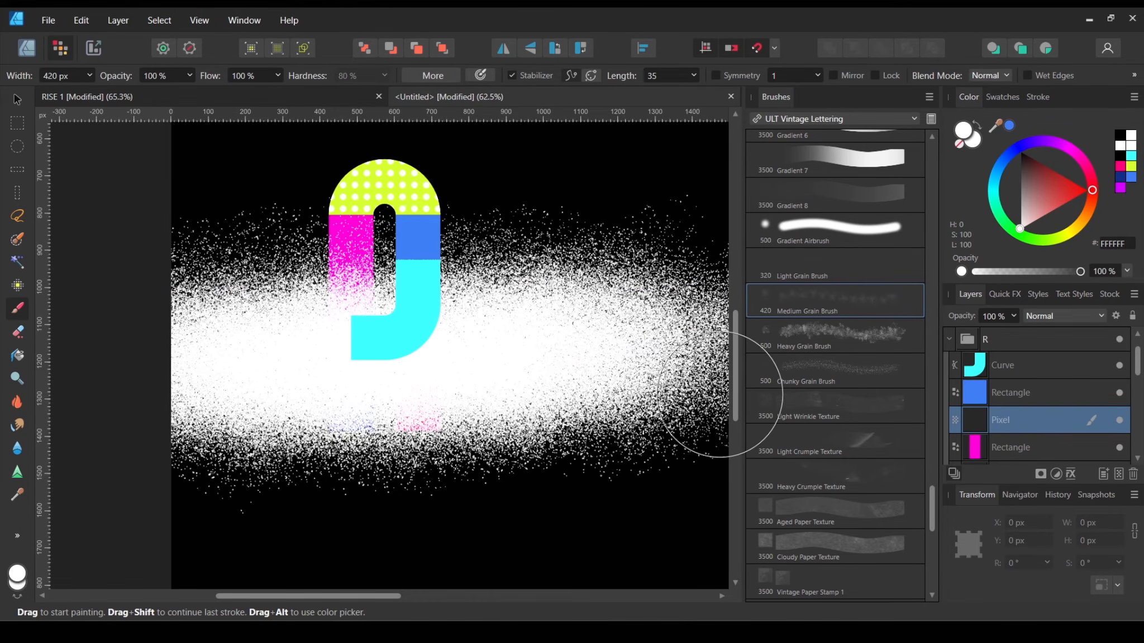
scroll(547, 416, "up", 1)
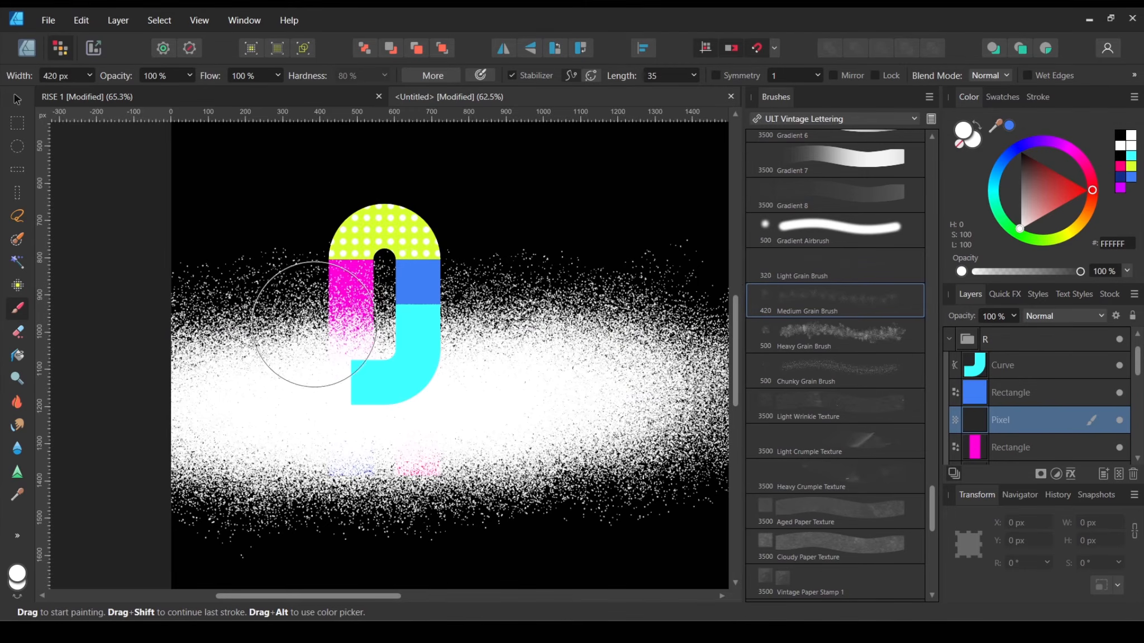
Step: Crop the grain to a rectangular selection about 806 by 781 px around the R's upper part, deleting everything outside it, and clear the selection
left_click(17, 124)
left_click_drag(209, 148, 508, 438)
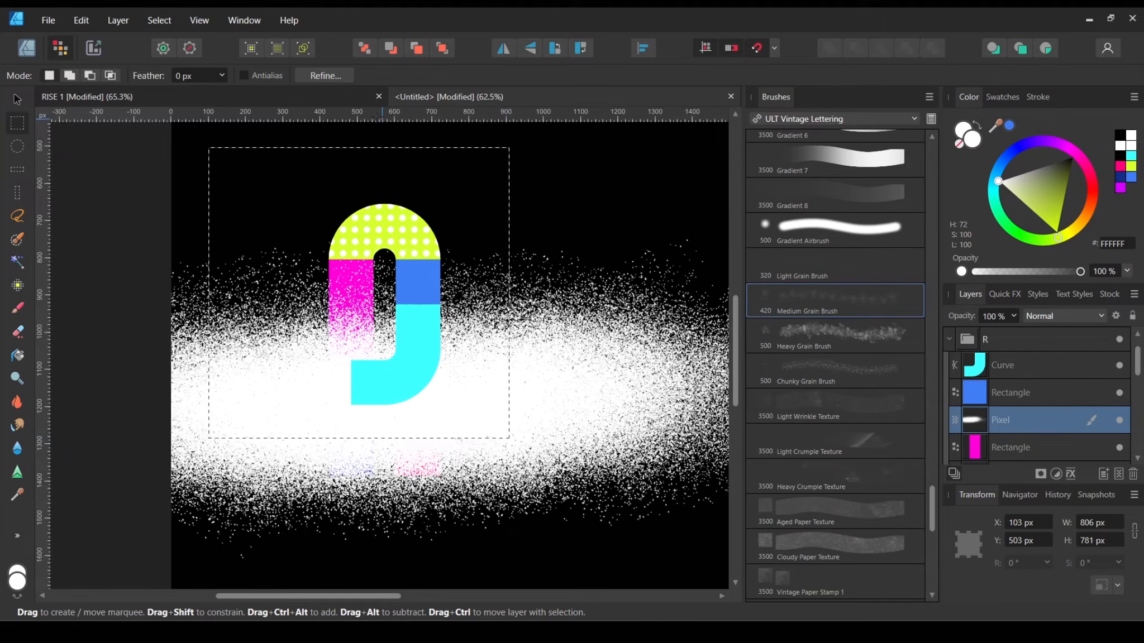
scroll(381, 260, "up", 1)
left_click(159, 20)
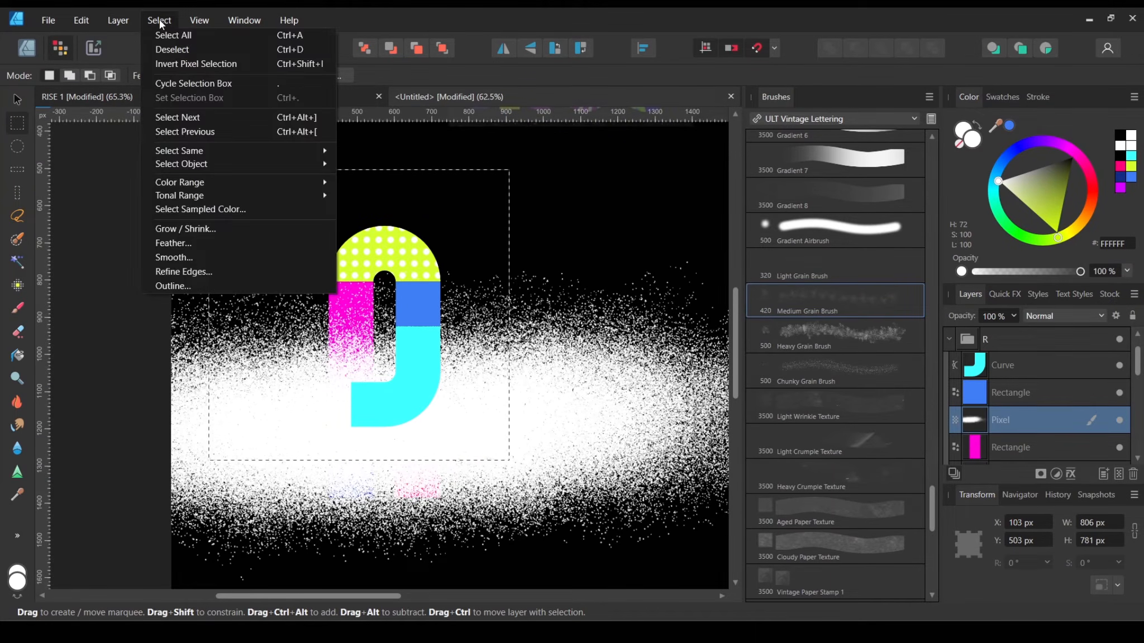
left_click(188, 64)
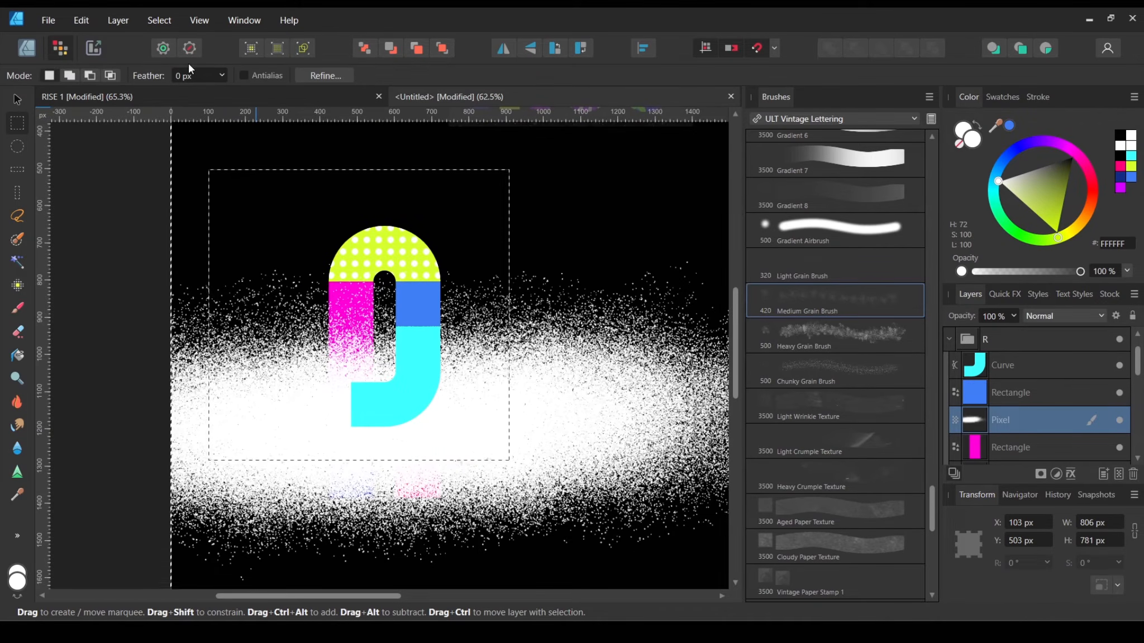
key("Delete")
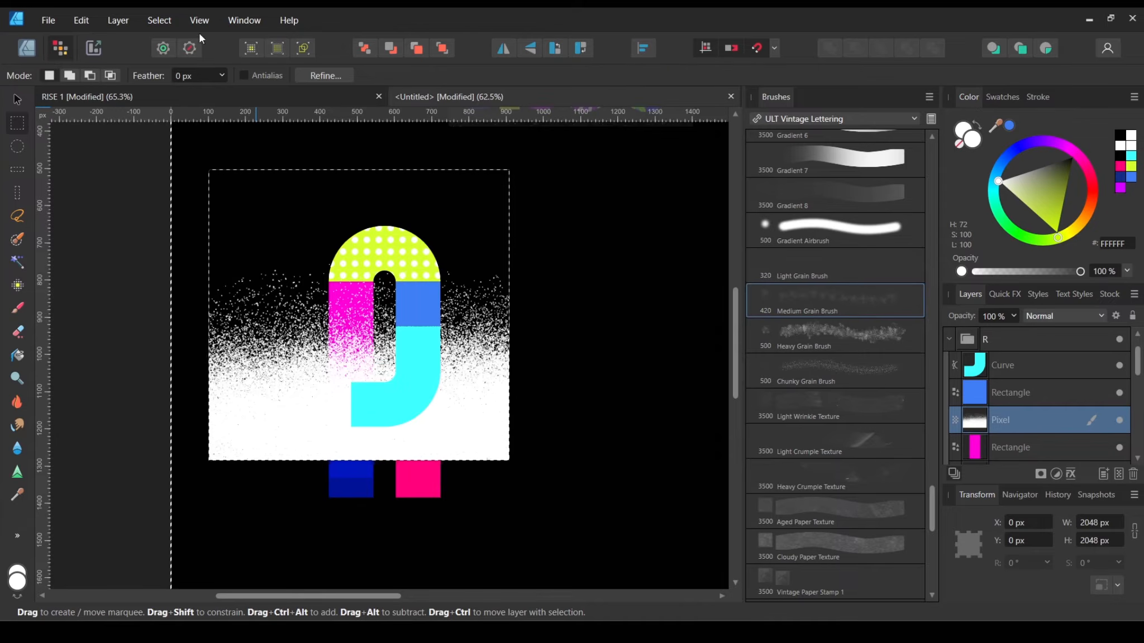
left_click(159, 20)
left_click(188, 64)
key("ctrl+d")
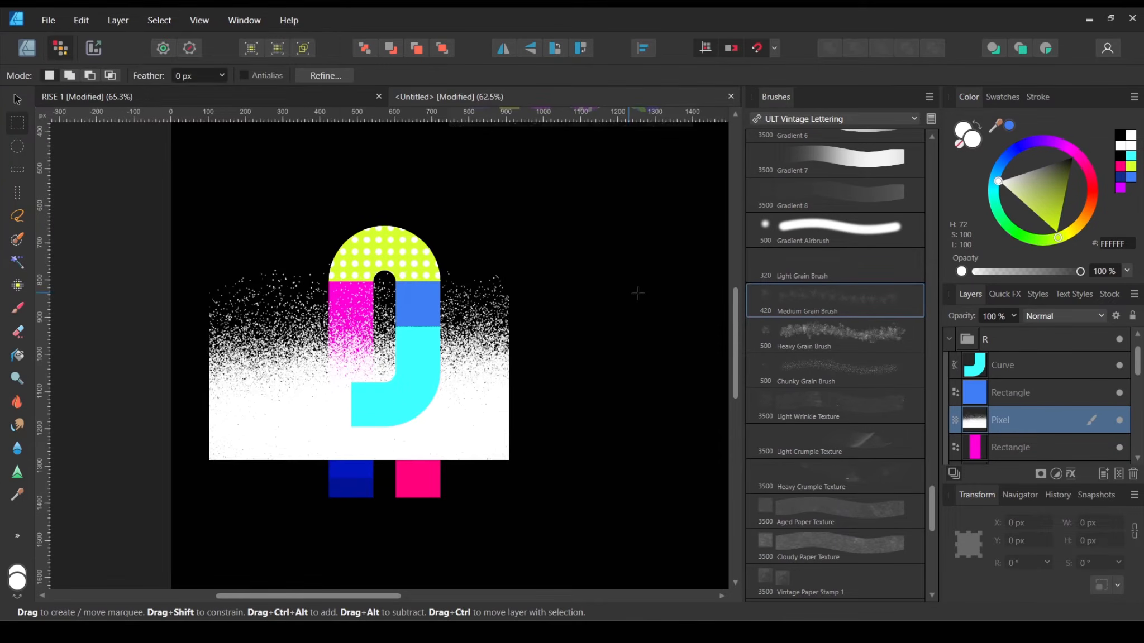
Step: Scale the grain patch down to about 443 by 310 px and position it over the magenta stem, overlapping both sides of the R
key("v")
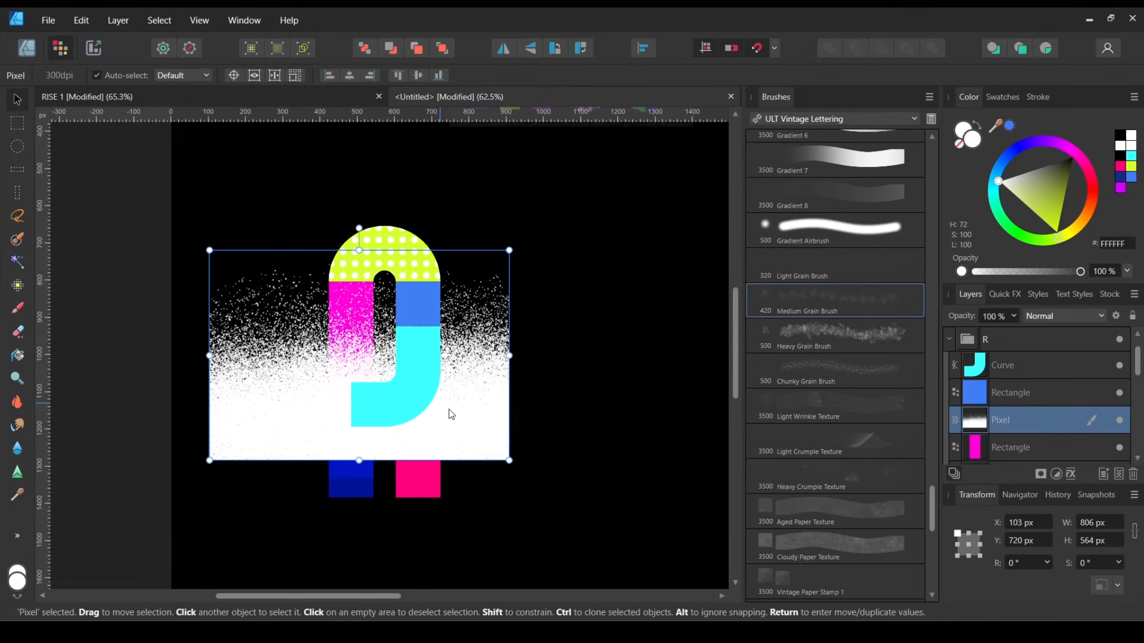
left_click_drag(444, 411, 536, 361)
scroll(532, 362, "up", 5)
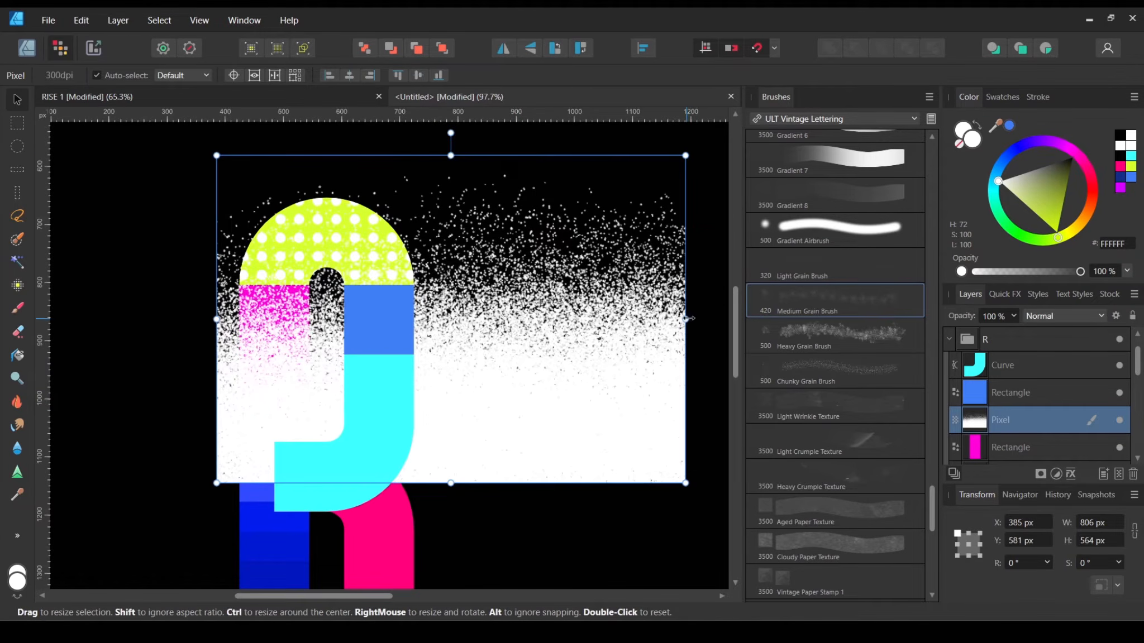
left_click_drag(686, 156, 499, 293)
left_click_drag(440, 398, 462, 373)
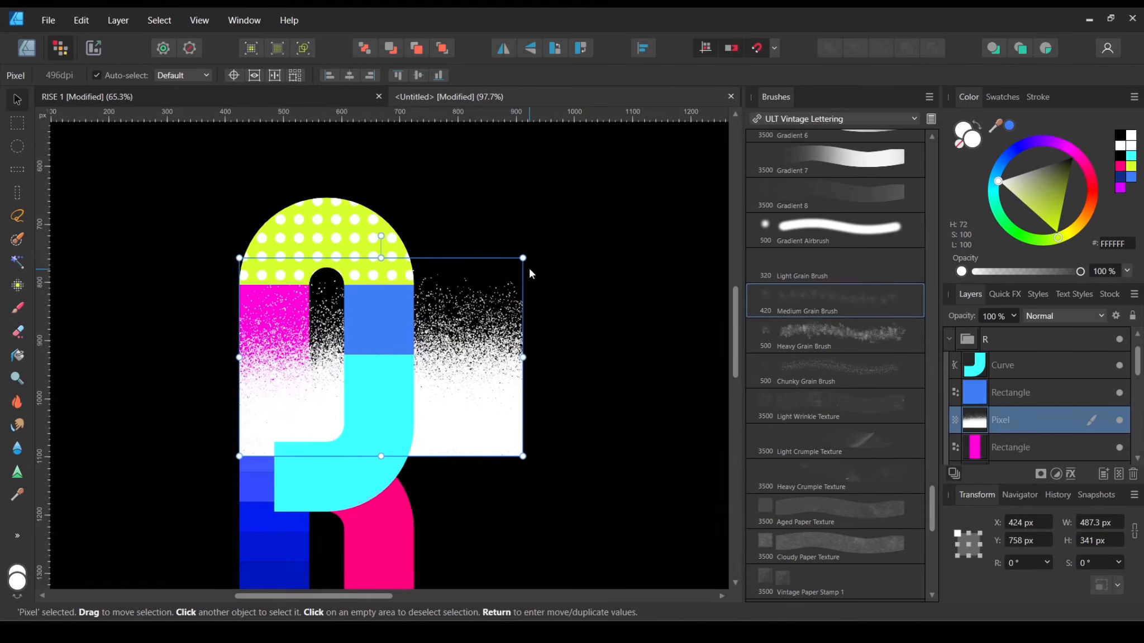
left_click_drag(523, 259, 501, 280)
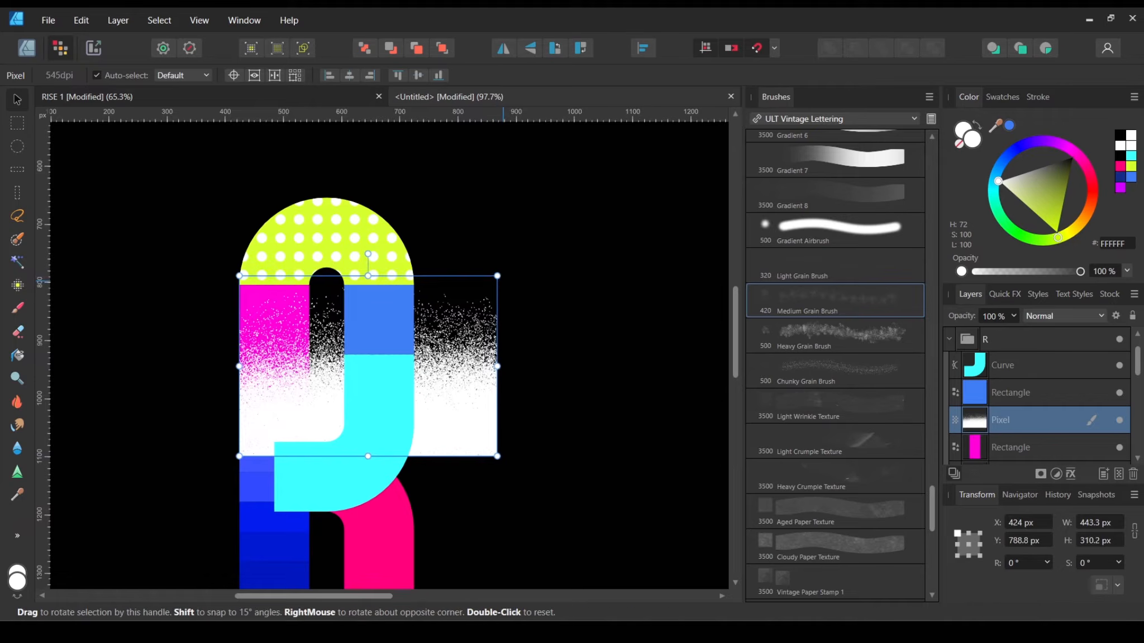
left_click_drag(454, 353, 422, 350)
Step: Check the grain direction on the reference R's stem, rotate the grain patch 180°, and reposition it over the magenta stem
scroll(477, 325, "up", 10)
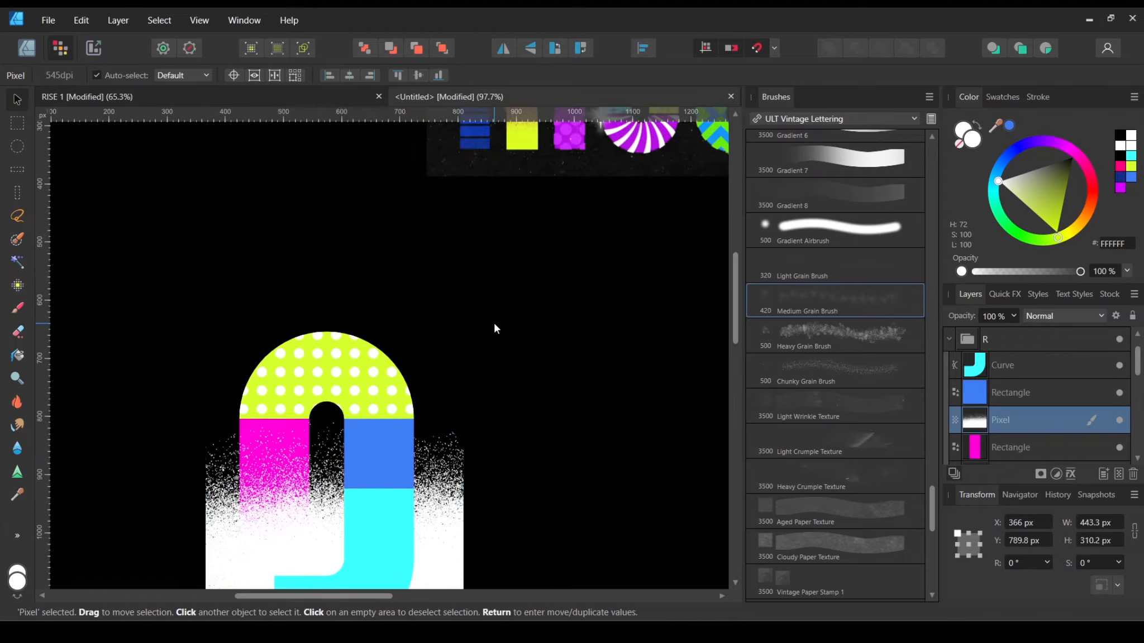
scroll(478, 319, "up", 8)
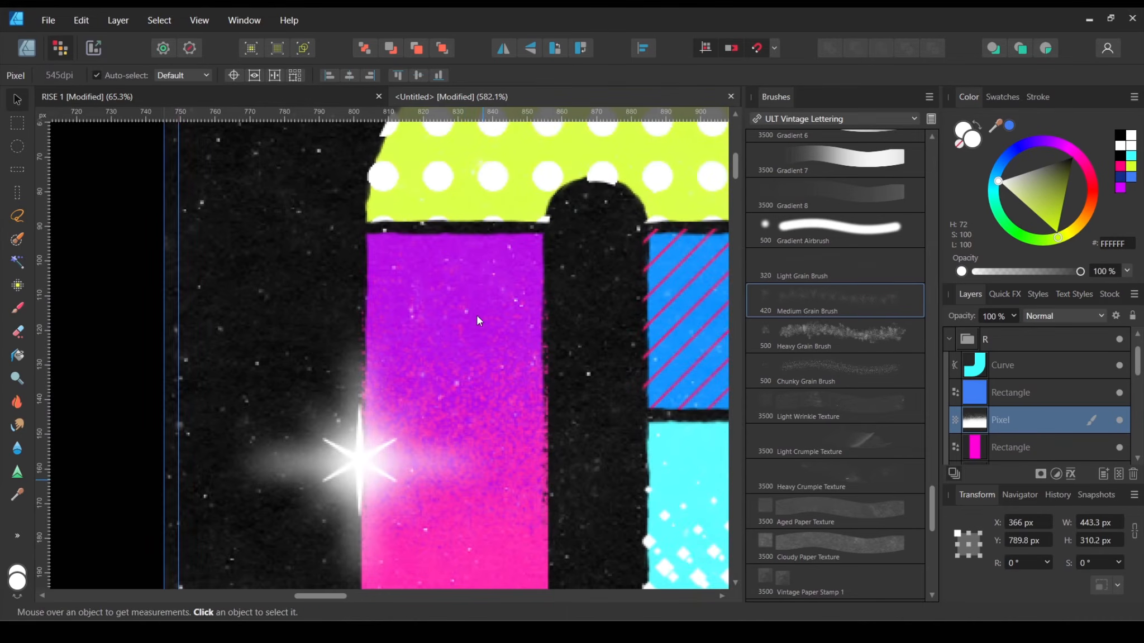
scroll(457, 326, "down", 1)
scroll(458, 326, "down", 8)
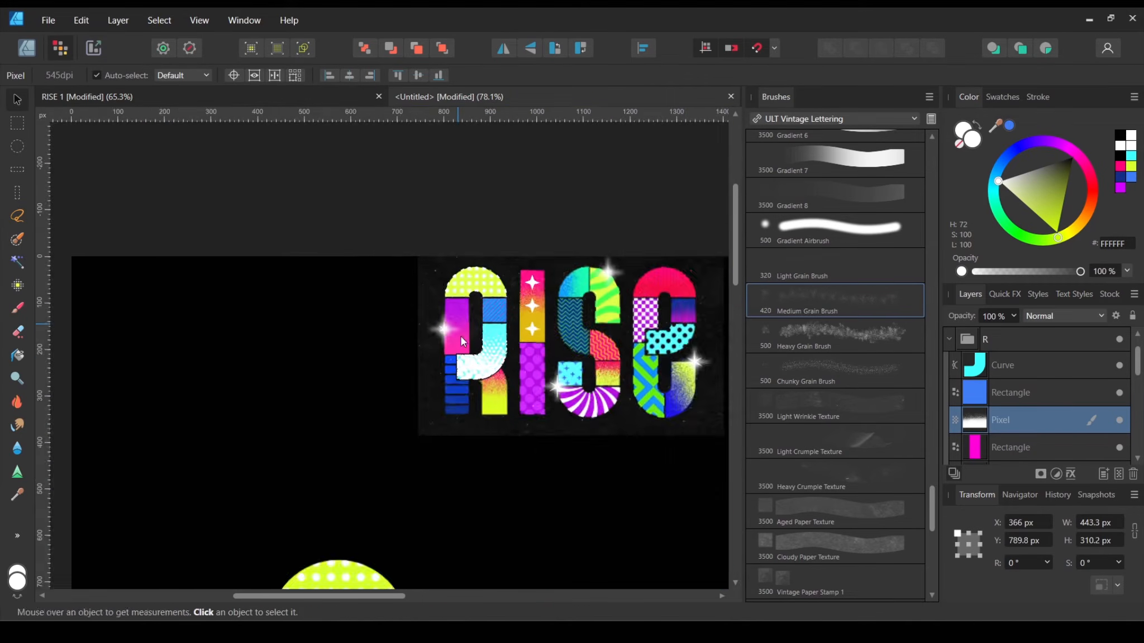
scroll(434, 289, "up", 3)
scroll(345, 368, "up", 1)
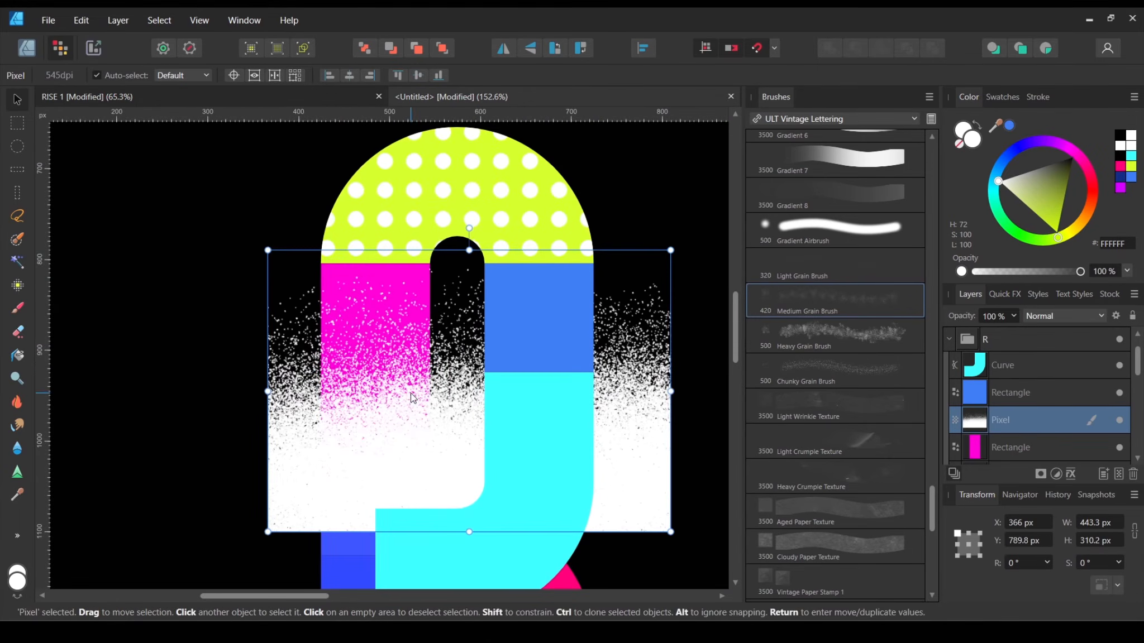
left_click_drag(497, 241, 457, 513)
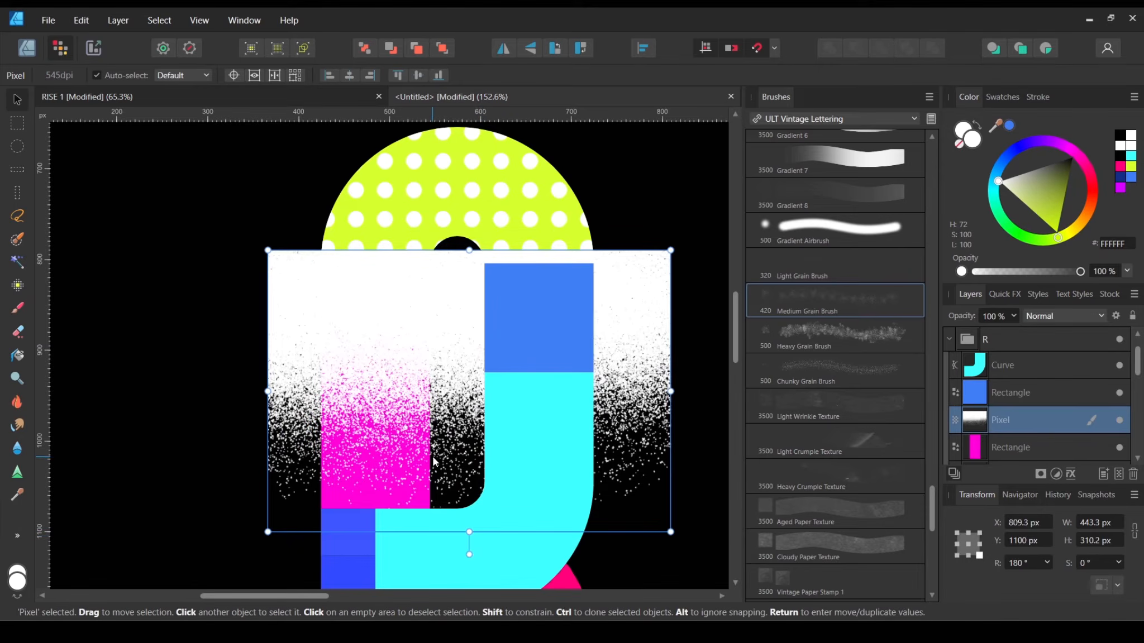
left_click_drag(435, 462, 463, 445)
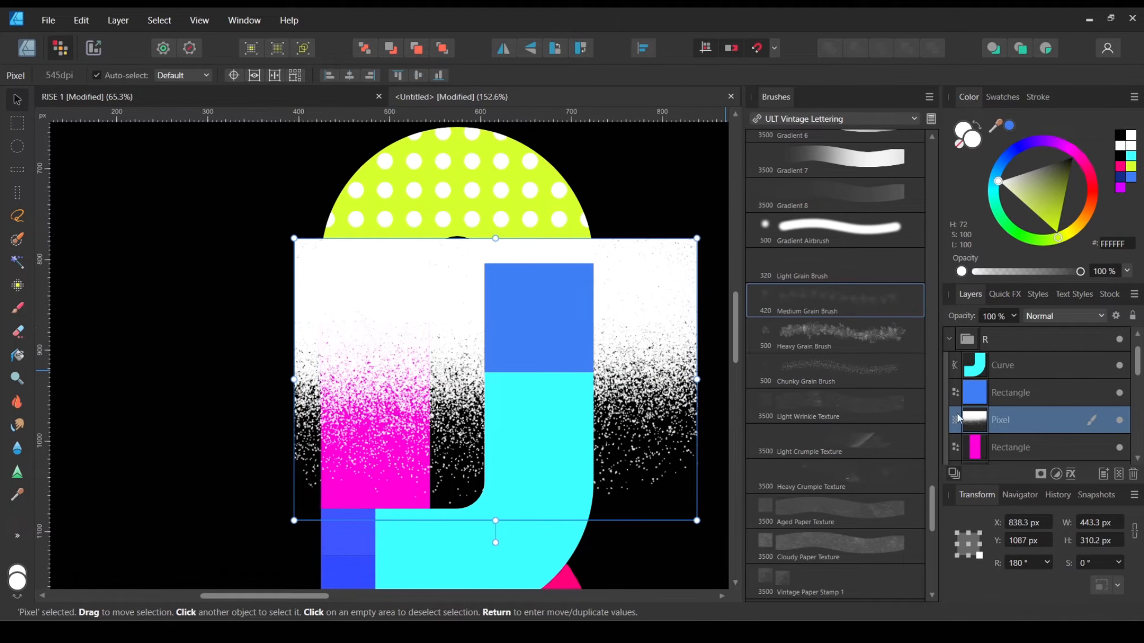
Step: Duplicate the magenta rectangle and use the copy as a mask on the grain Pixel layer
left_click(1040, 450)
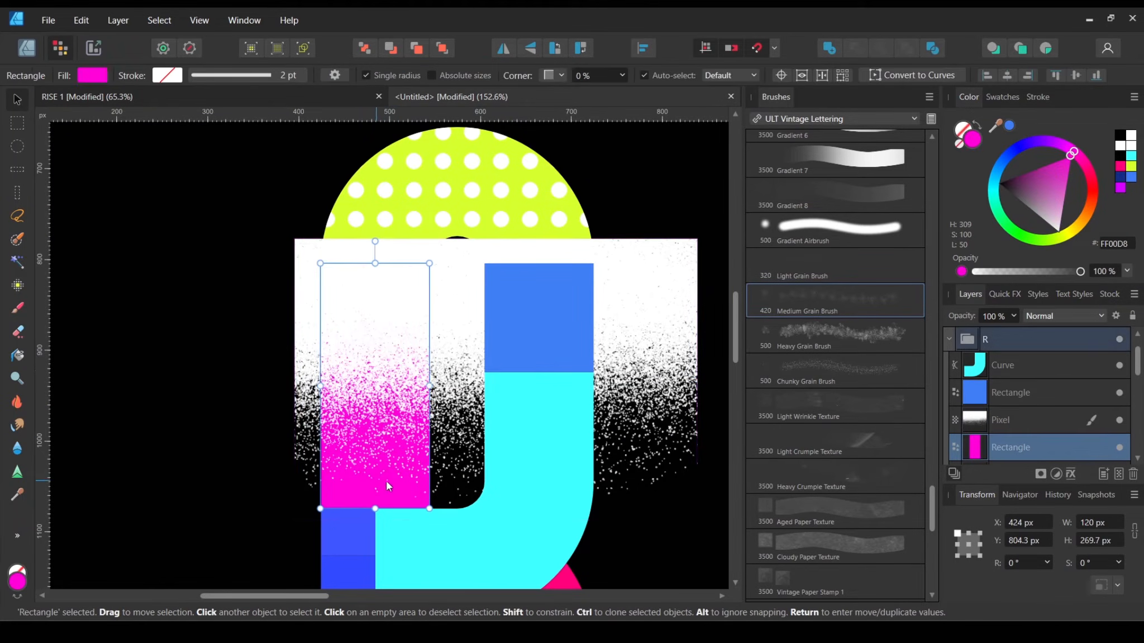
right_click(1055, 447)
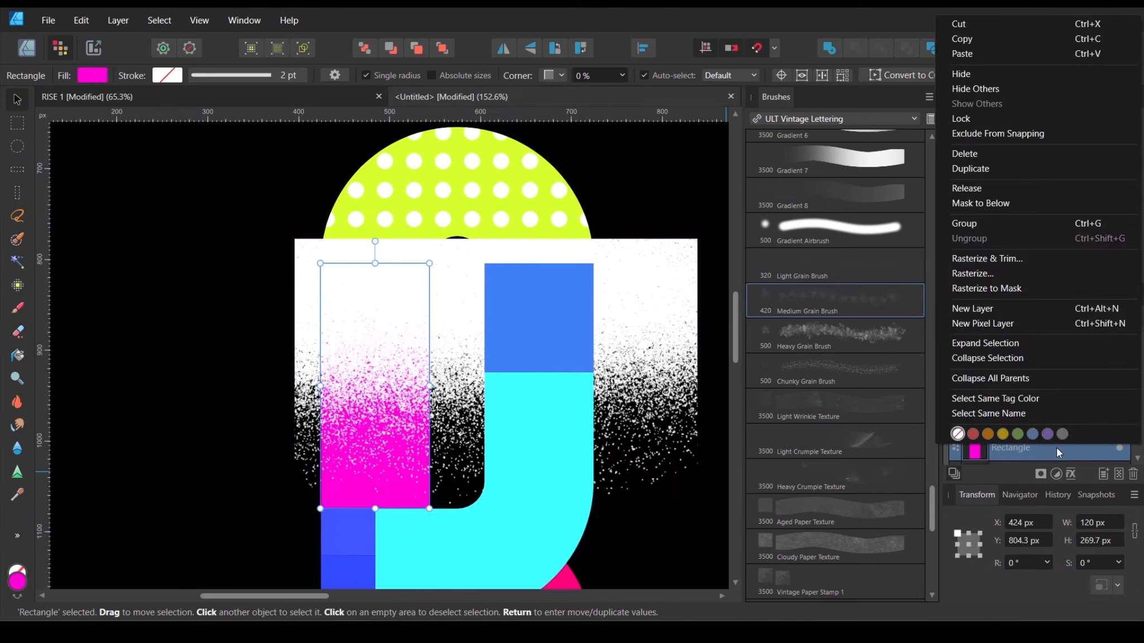
left_click(981, 168)
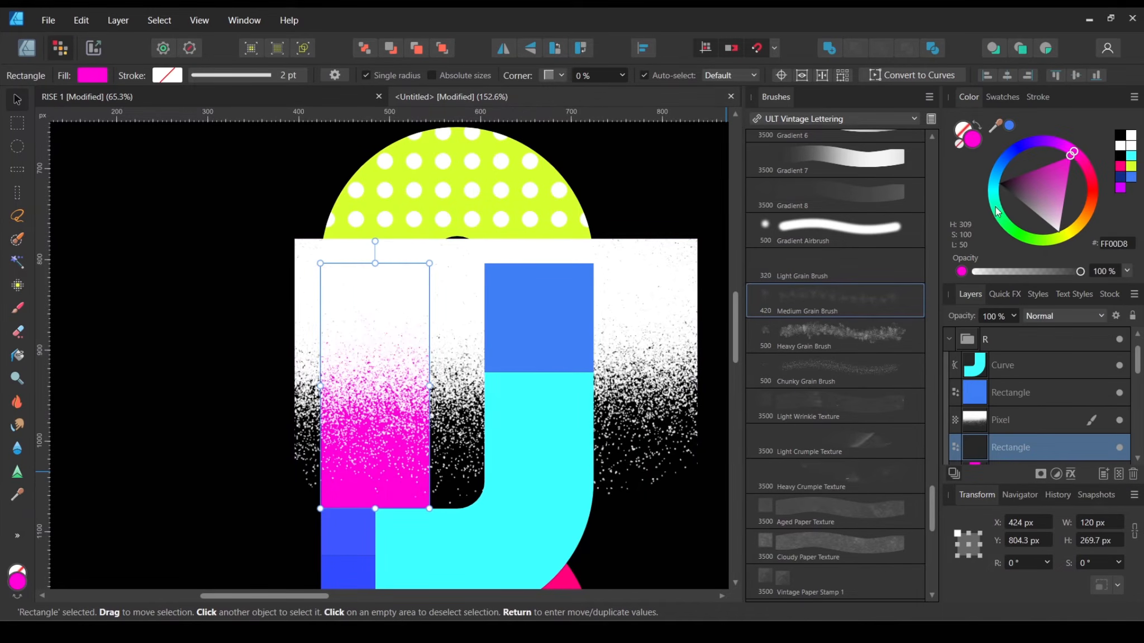
left_click_drag(977, 451, 972, 417)
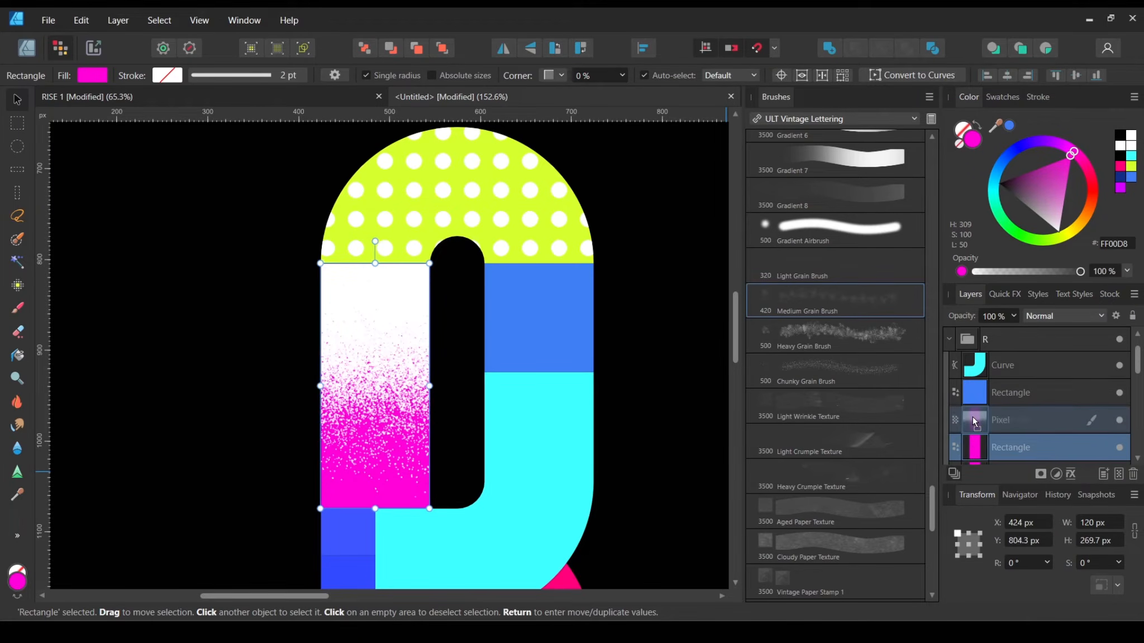
left_click(677, 362)
scroll(682, 358, "down", 4)
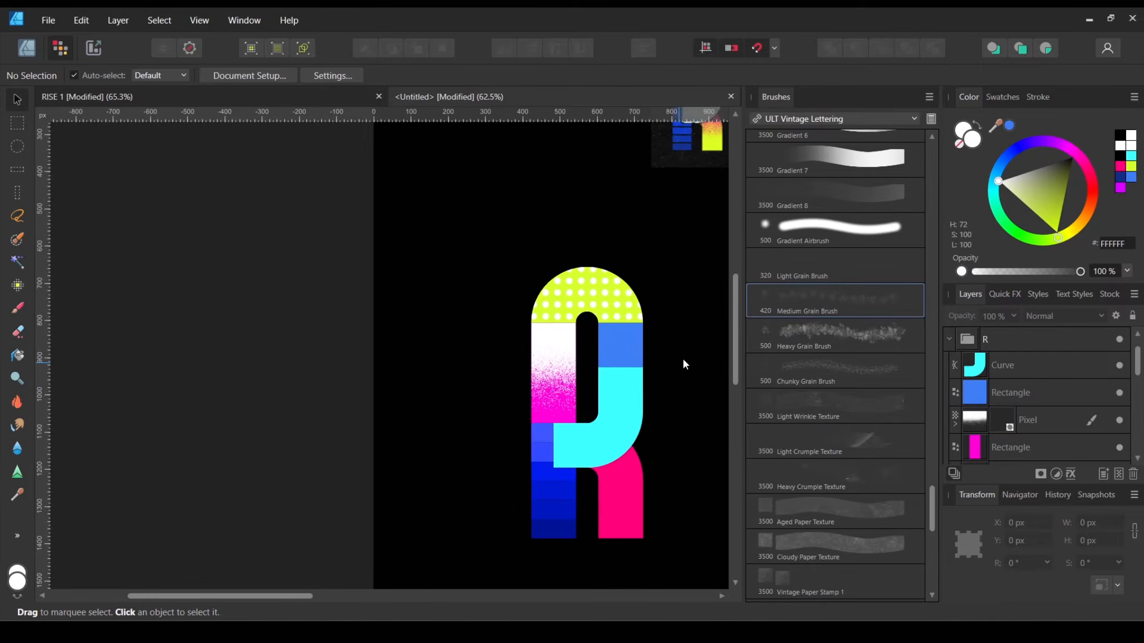
Step: Enable a Color Overlay layer effect on the masked grain Pixel layer
scroll(683, 364, "up", 4)
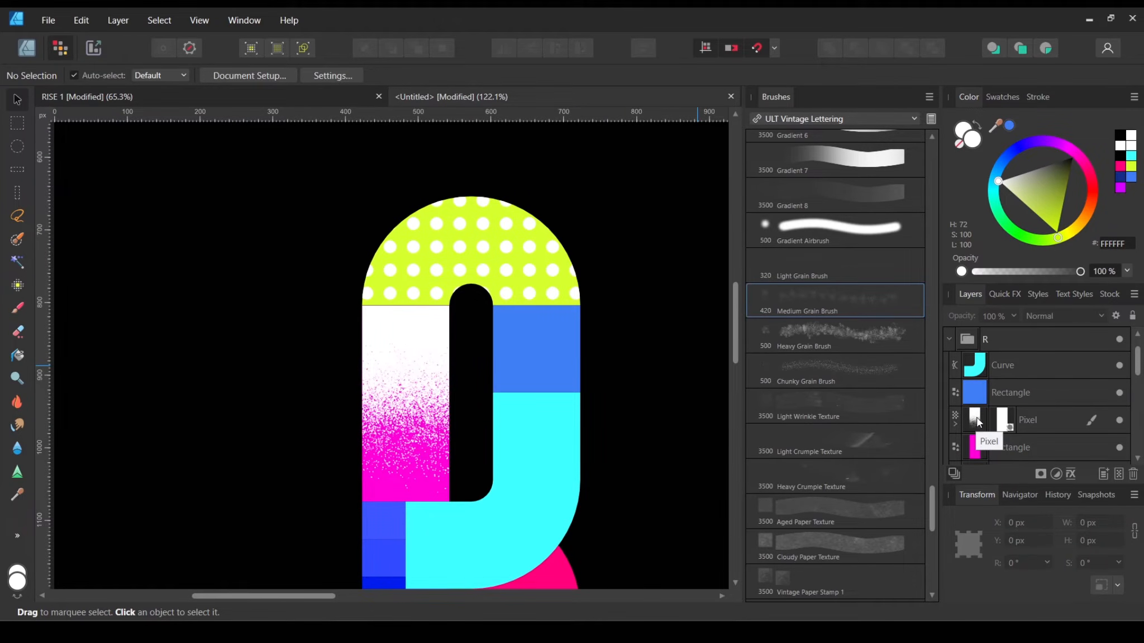
left_click(996, 426)
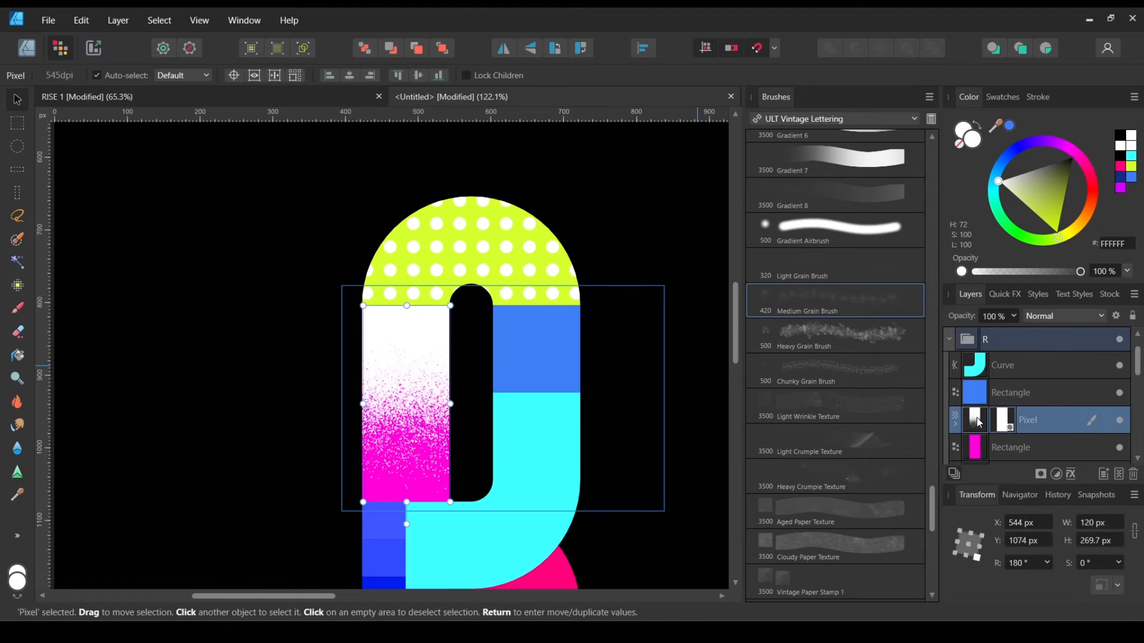
left_click(122, 22)
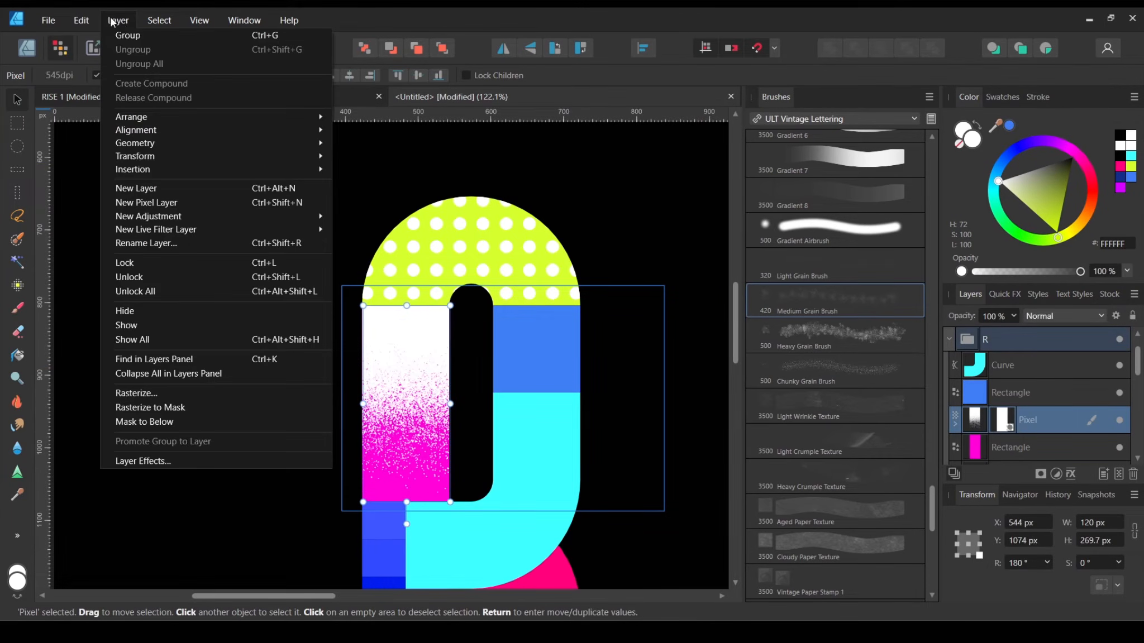
left_click(150, 460)
left_click_drag(493, 105, 713, 114)
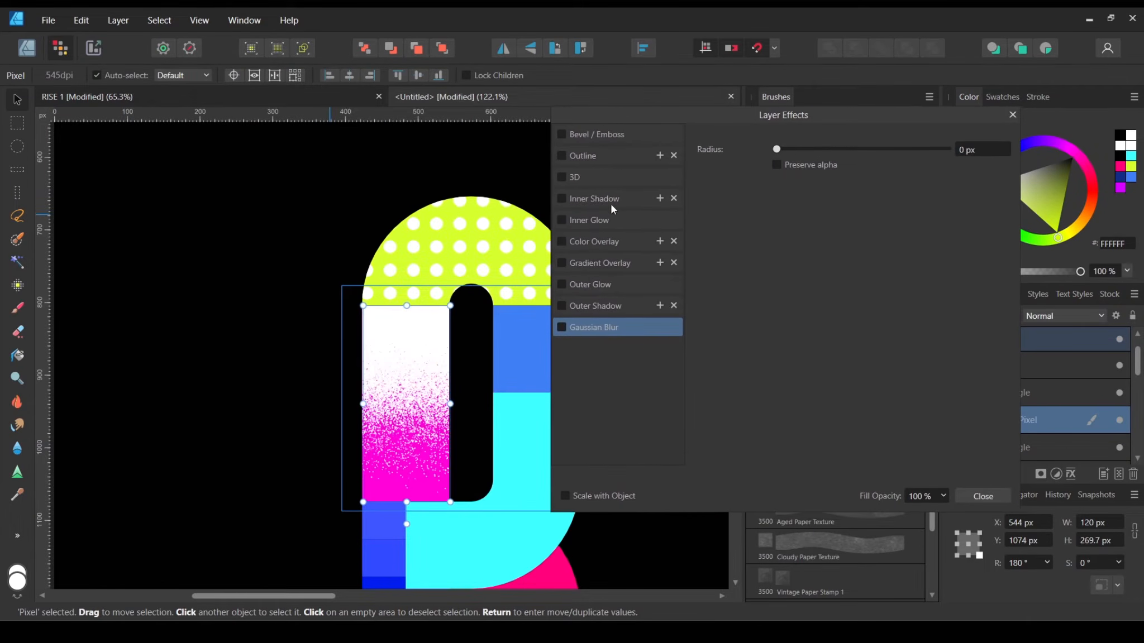
left_click(562, 241)
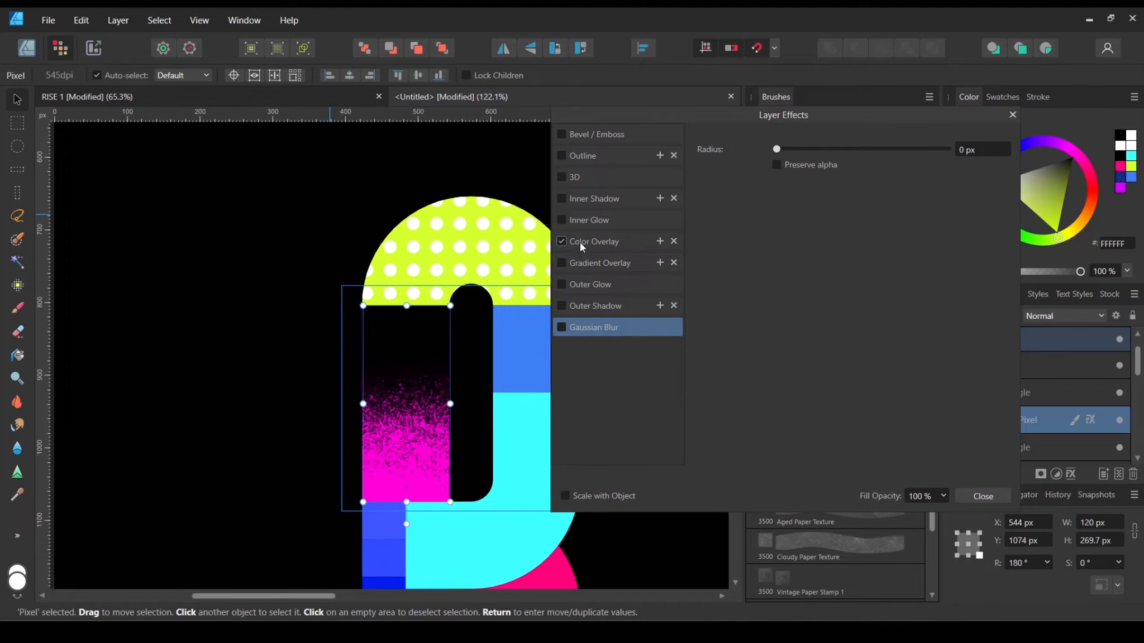
left_click(580, 243)
Step: Set the grain's Color Overlay to a dark purple, close the layer effects, and deselect the layer
left_click(800, 179)
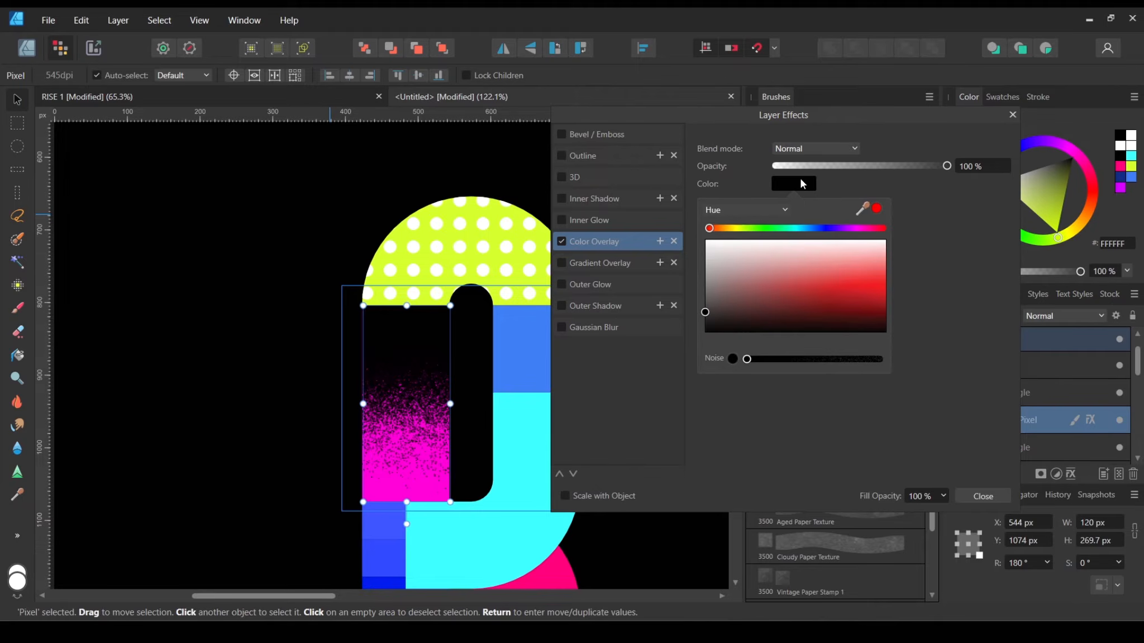
left_click_drag(824, 227, 848, 228)
left_click_drag(837, 279, 870, 296)
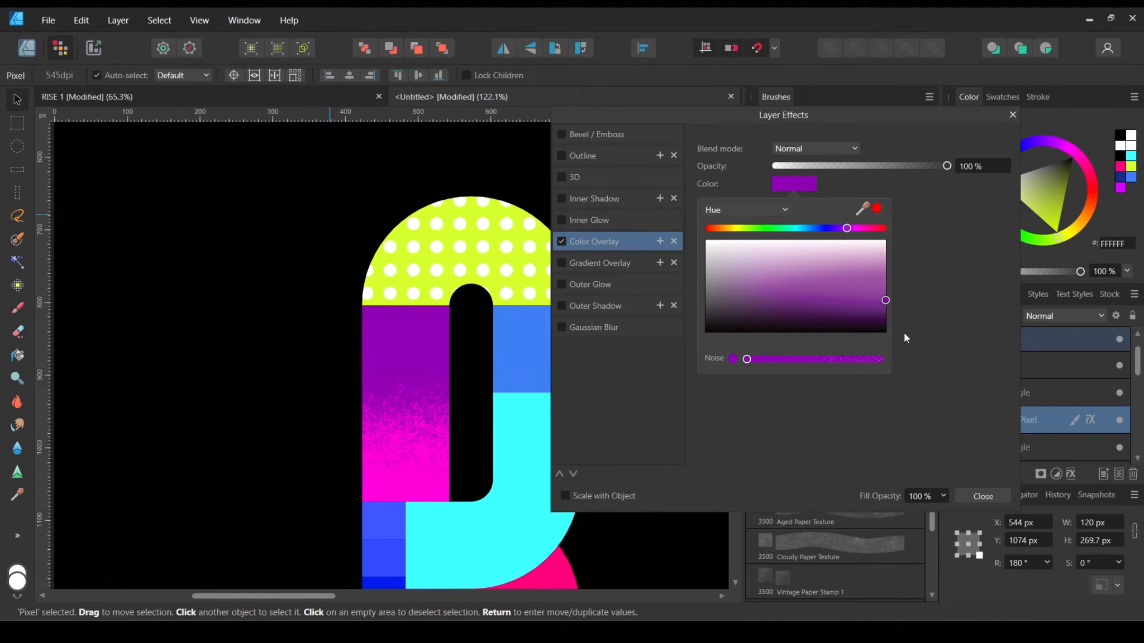
left_click(984, 498)
left_click(977, 496)
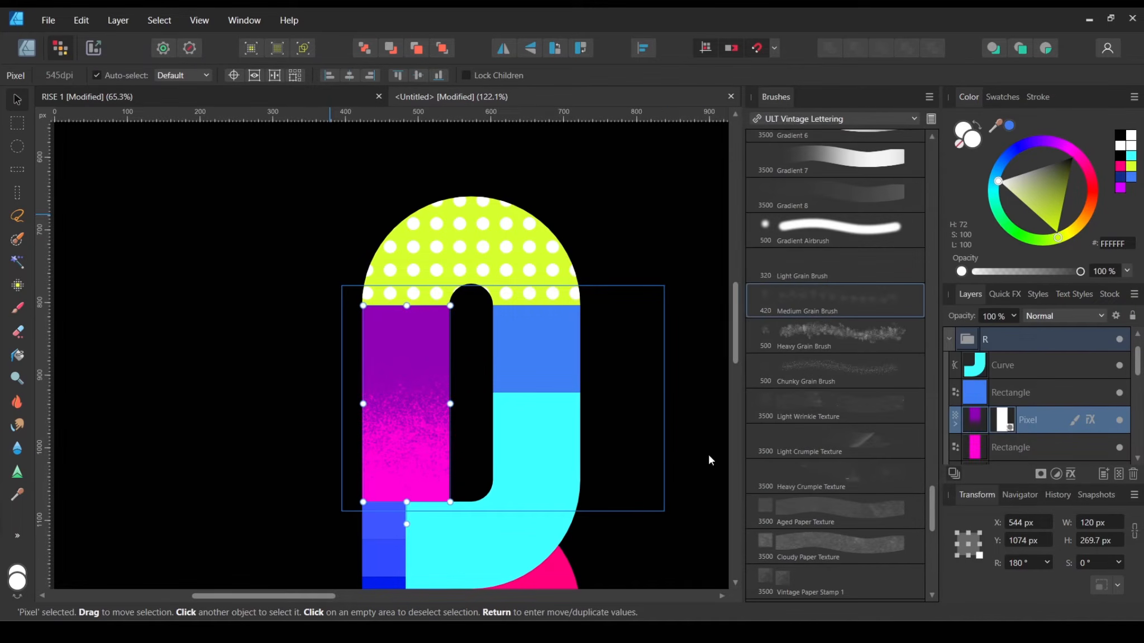
left_click(662, 435)
Step: Examine the stepped blue bars and the diagonally striped blue square of the R in the reference artwork
scroll(659, 416, "down", 5)
left_click_drag(651, 397, 516, 419)
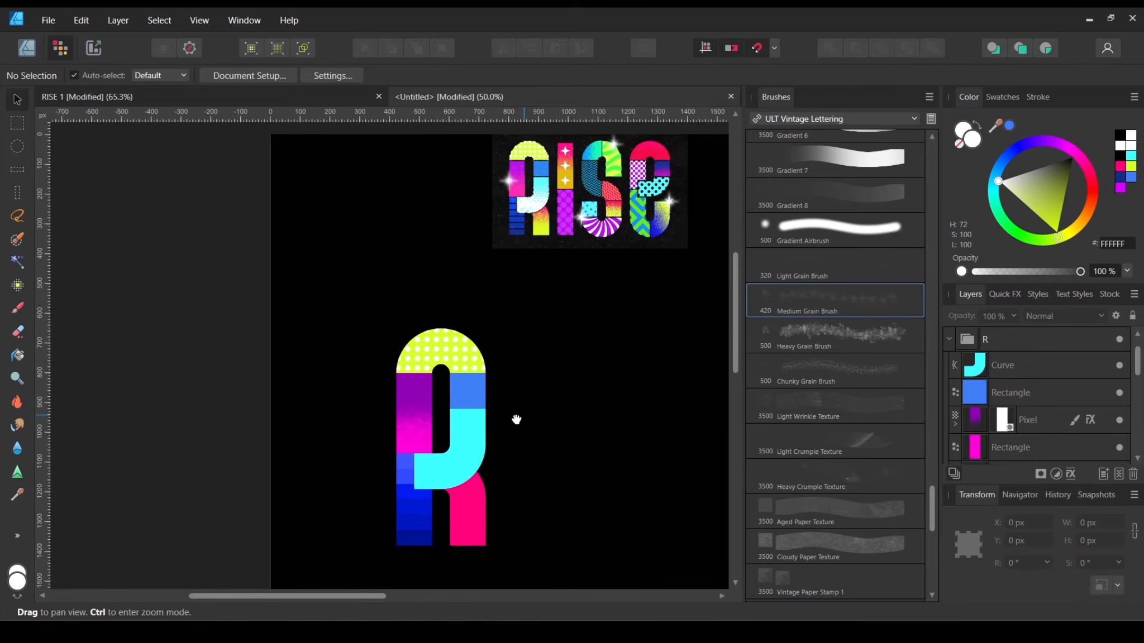
scroll(511, 414, "up", 1)
scroll(518, 151, "up", 8)
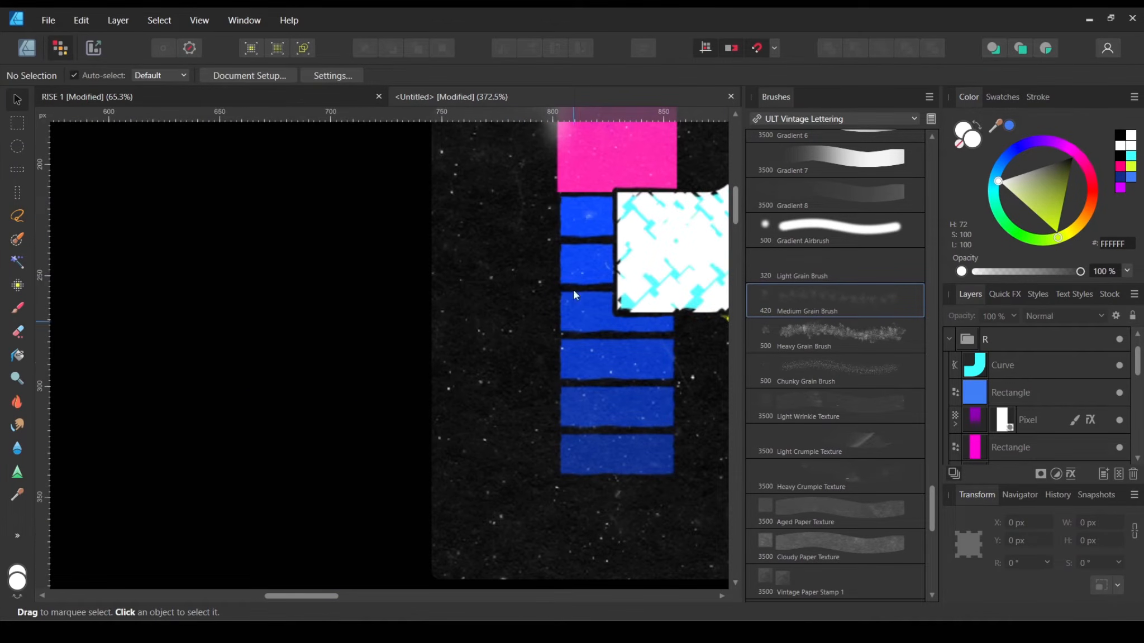
scroll(584, 437, "down", 5)
left_click_drag(458, 382, 459, 96)
left_click_drag(449, 497, 393, 354)
left_click_drag(493, 177, 431, 458)
left_click_drag(483, 266, 401, 403)
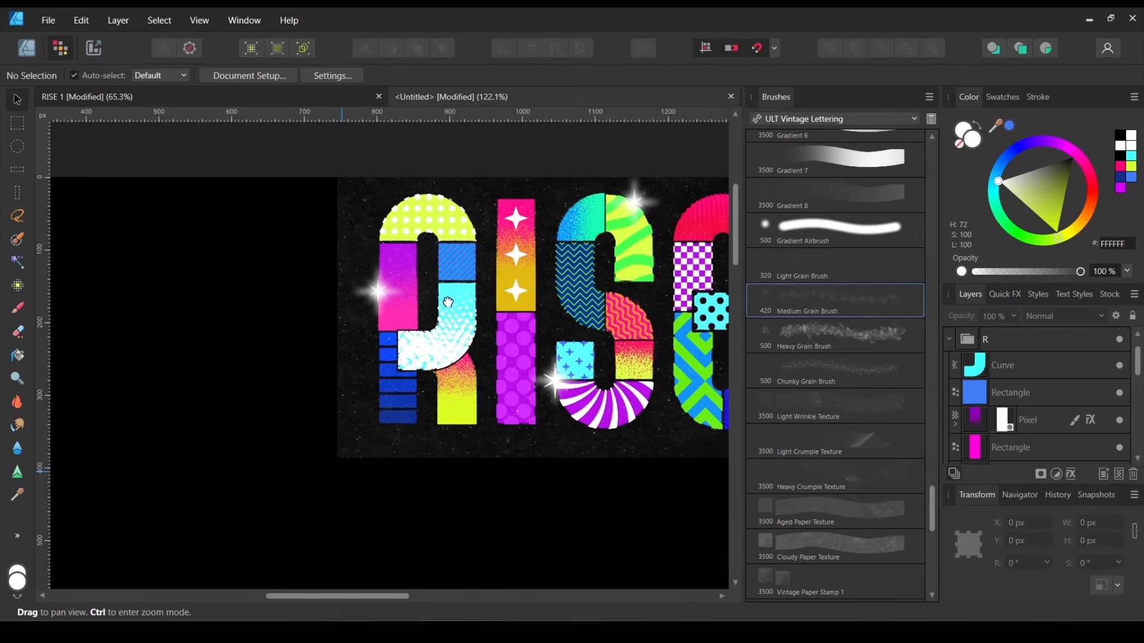
scroll(447, 302, "up", 6)
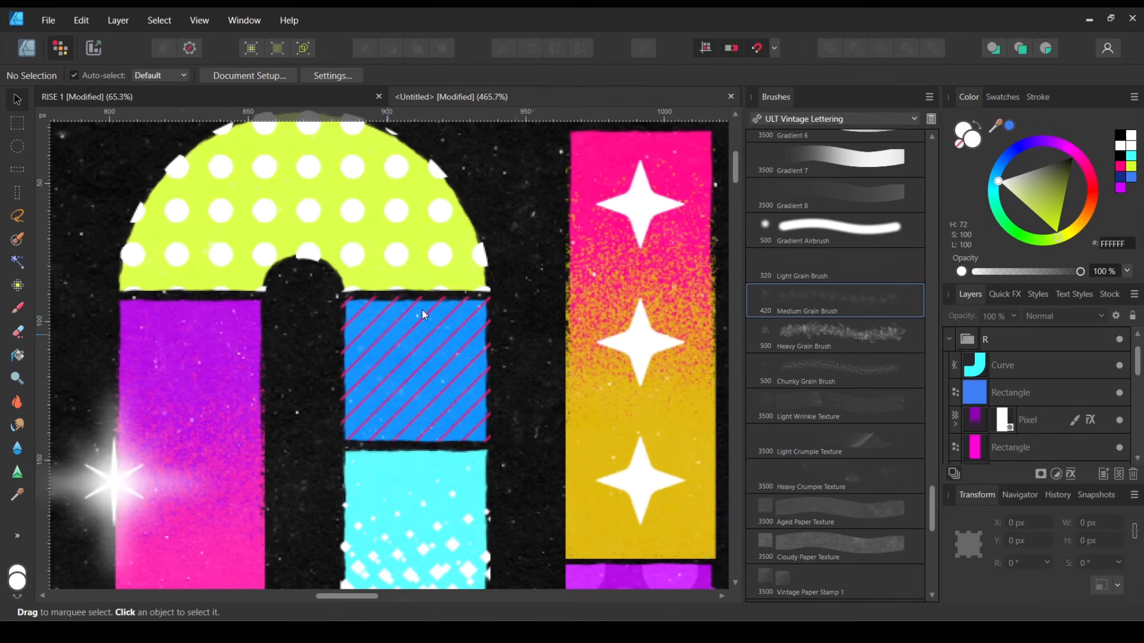
scroll(431, 408, "down", 6)
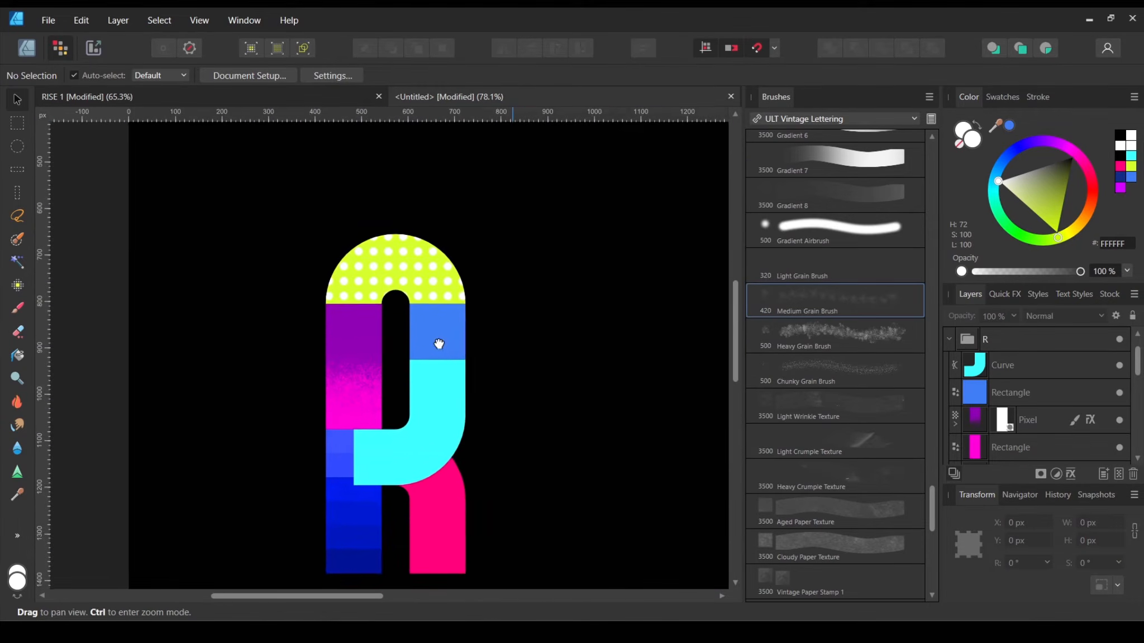
Step: Select the blue rectangle at the R's upper bowl and add a new pixel layer above it
scroll(439, 338, "up", 3)
left_click(439, 339)
left_click(438, 318)
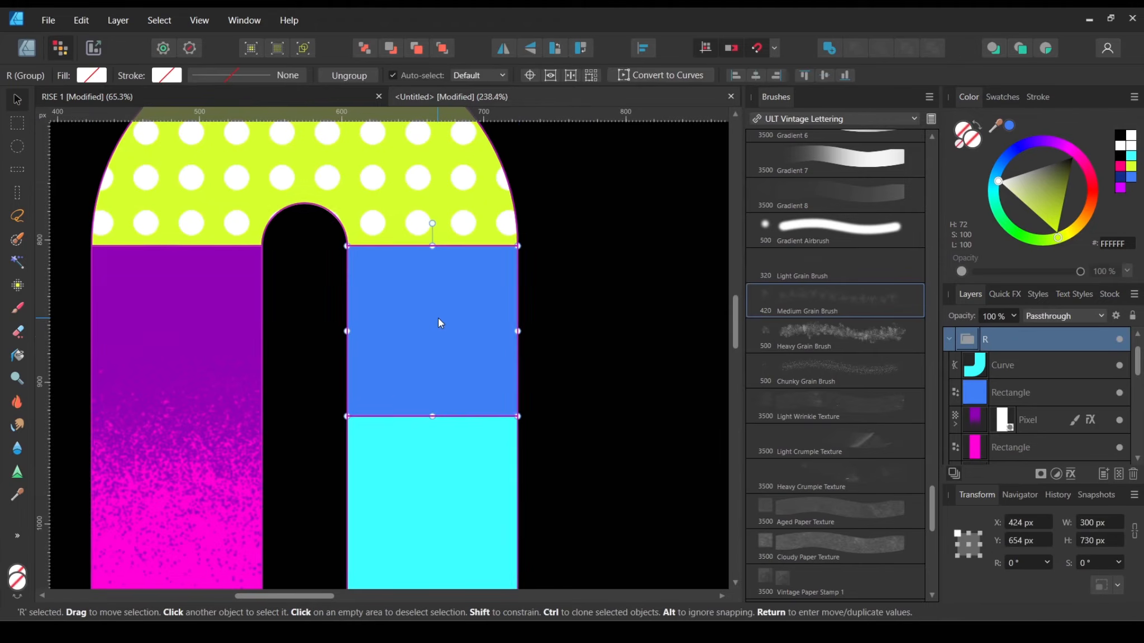
left_click(535, 313)
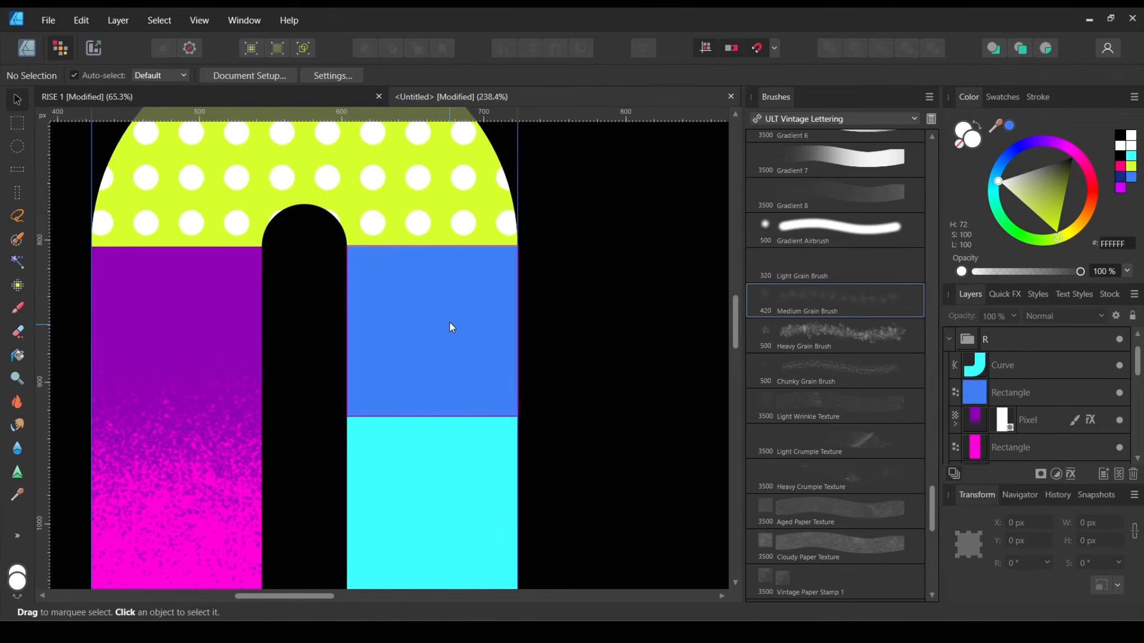
left_click(449, 323)
scroll(410, 301, "up", 3)
scroll(241, 244, "up", 2)
scroll(471, 225, "down", 4)
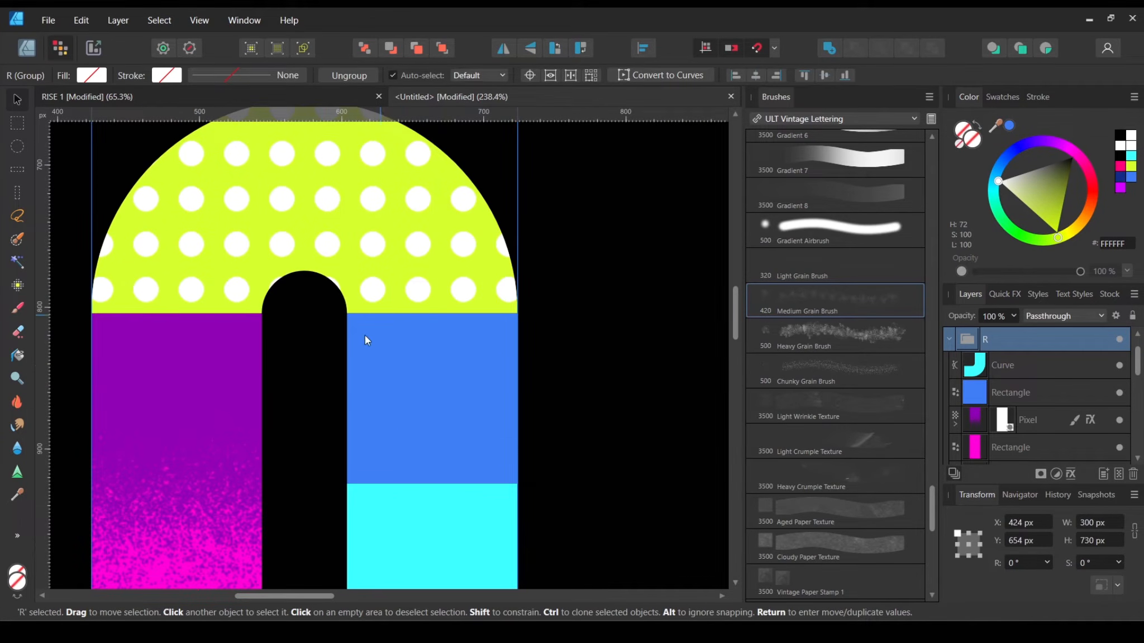
left_click(448, 403)
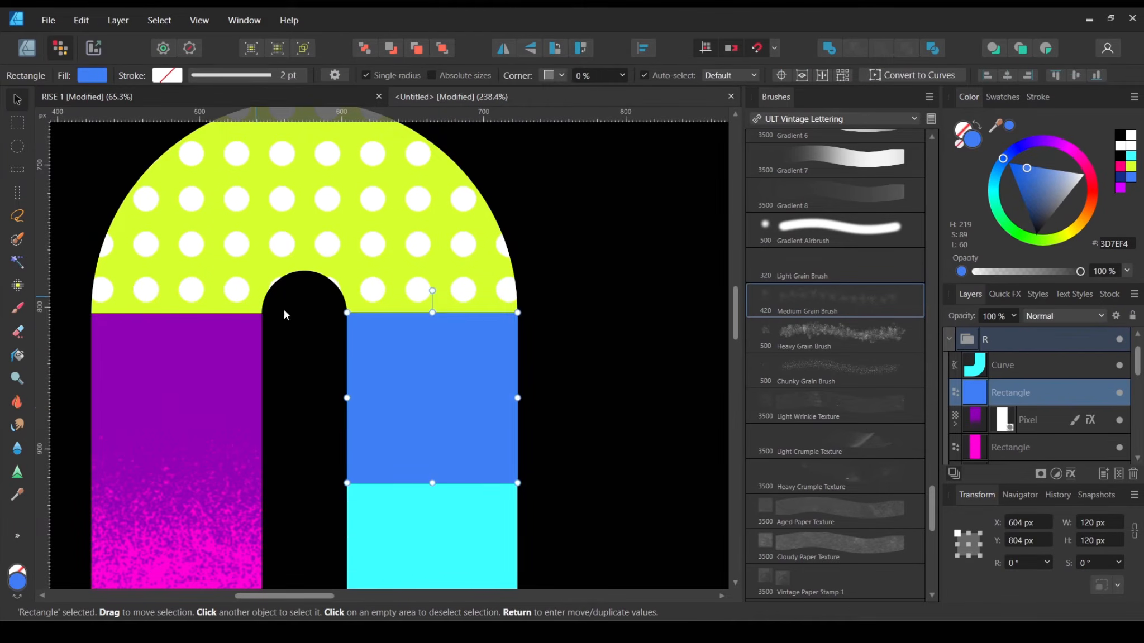
scroll(210, 261, "up", 2)
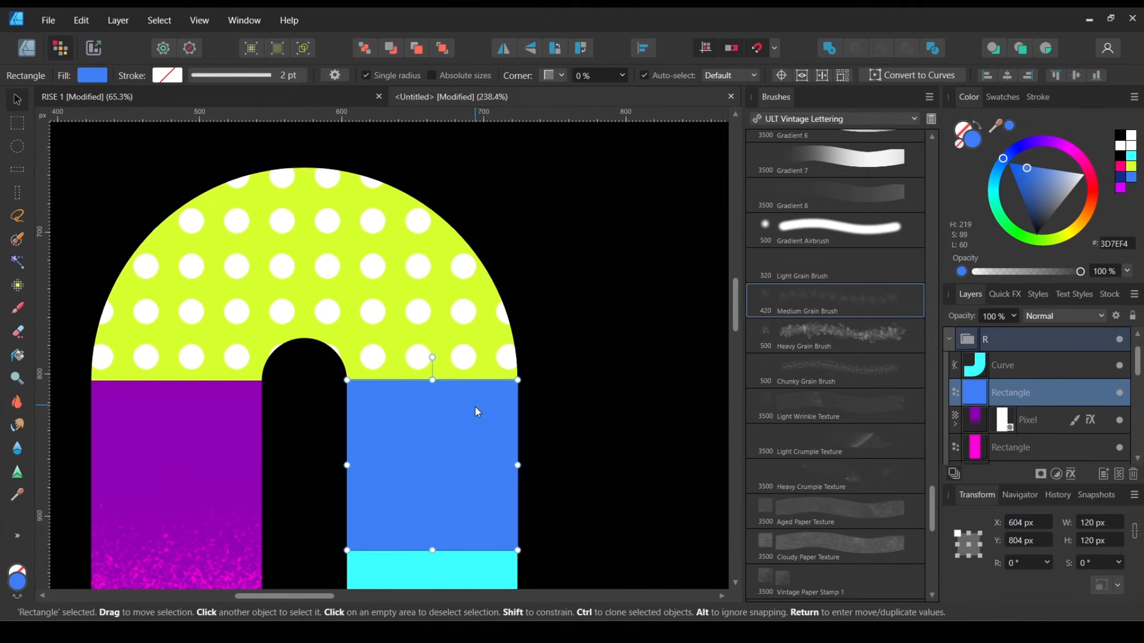
scroll(475, 406, "down", 3)
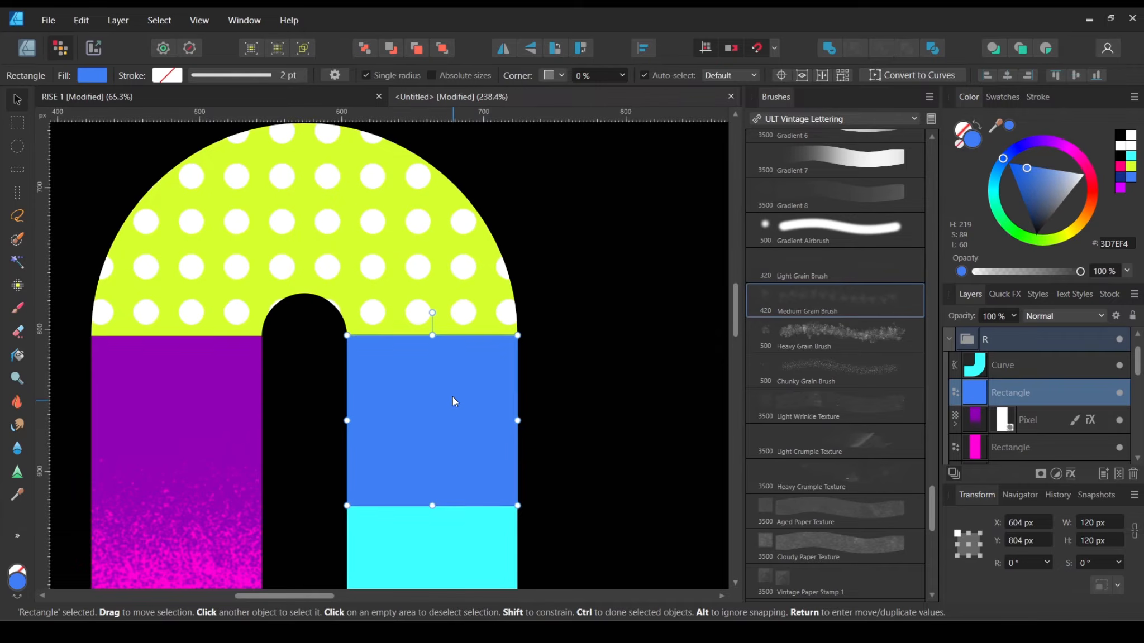
left_click(1118, 474)
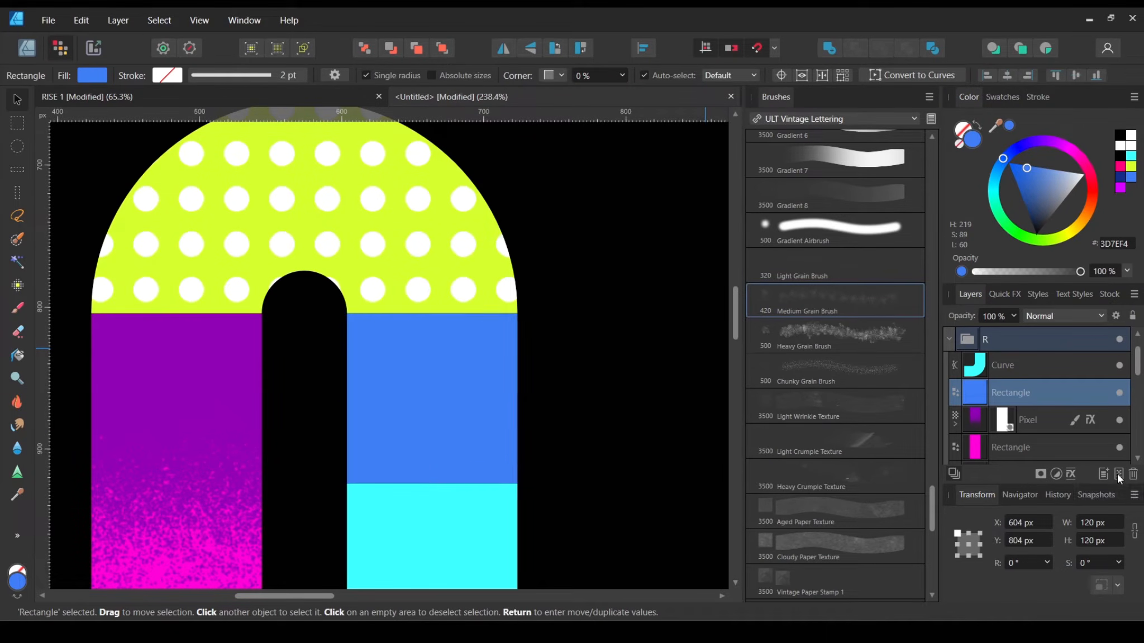
Step: Check the striped square on the reference R, pick the pink swatch FF007A, and activate the Paint Brush tool
scroll(662, 278, "down", 5)
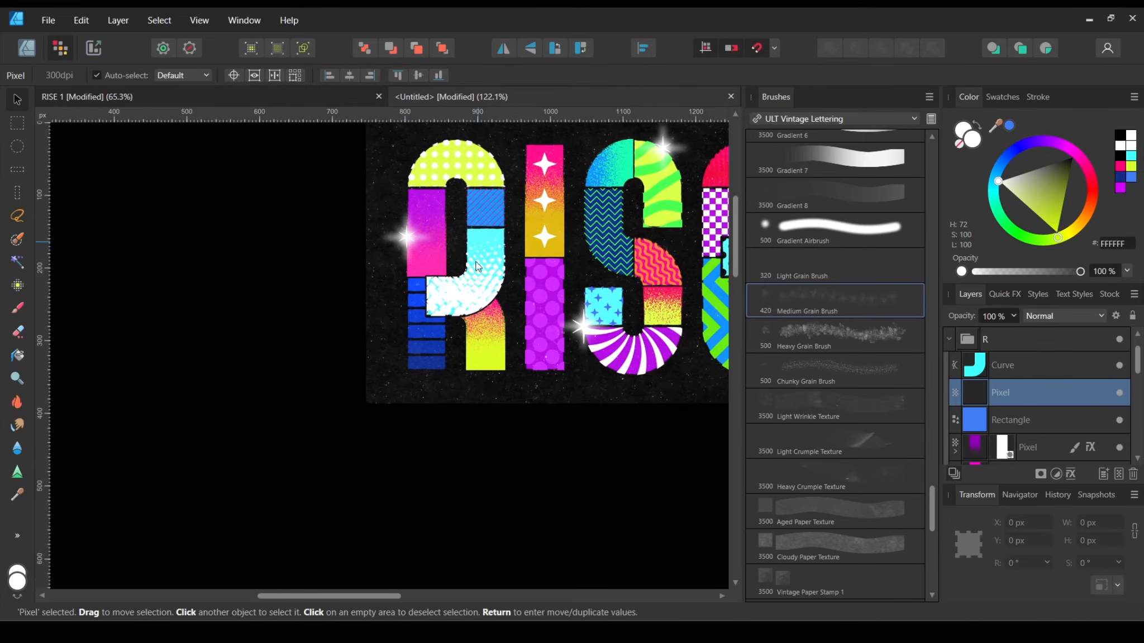
scroll(452, 470, "down", 5)
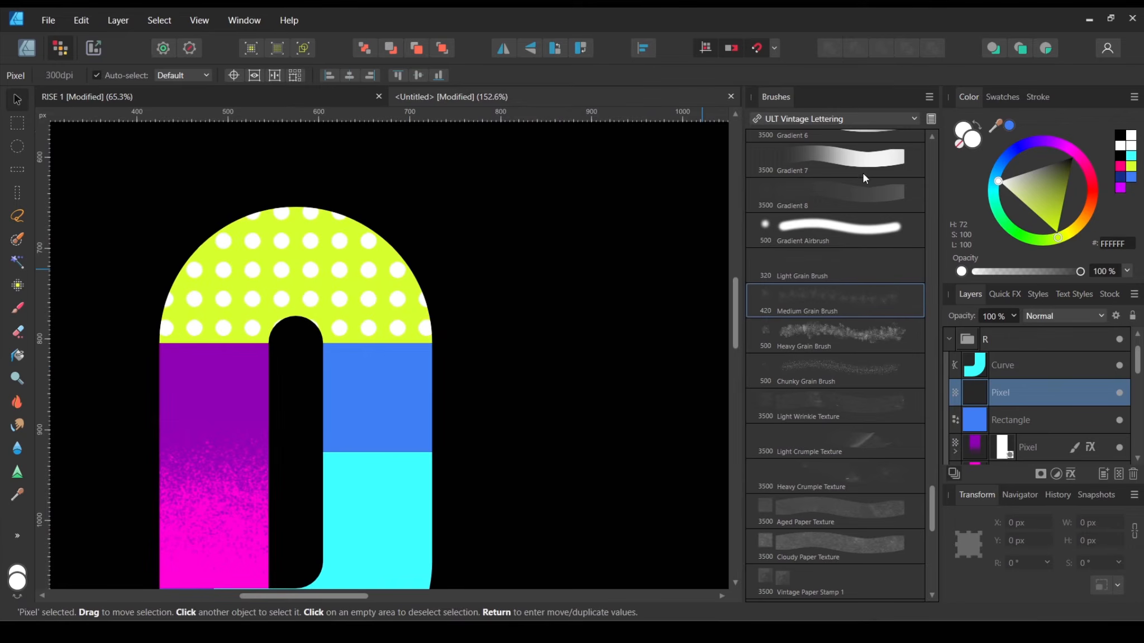
left_click(1119, 166)
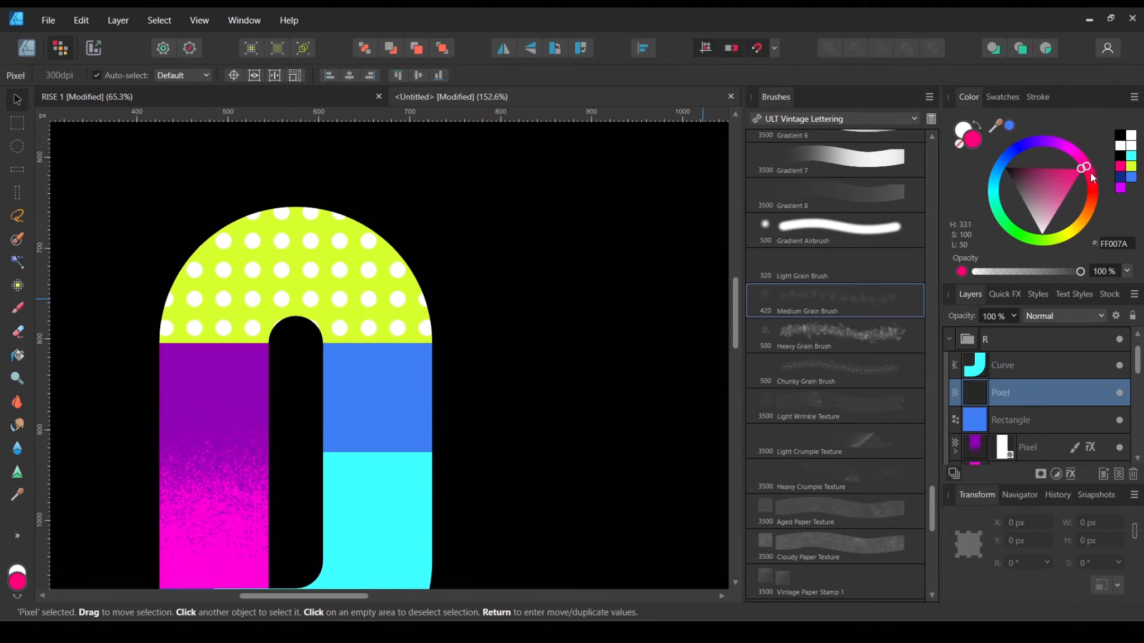
left_click(17, 308)
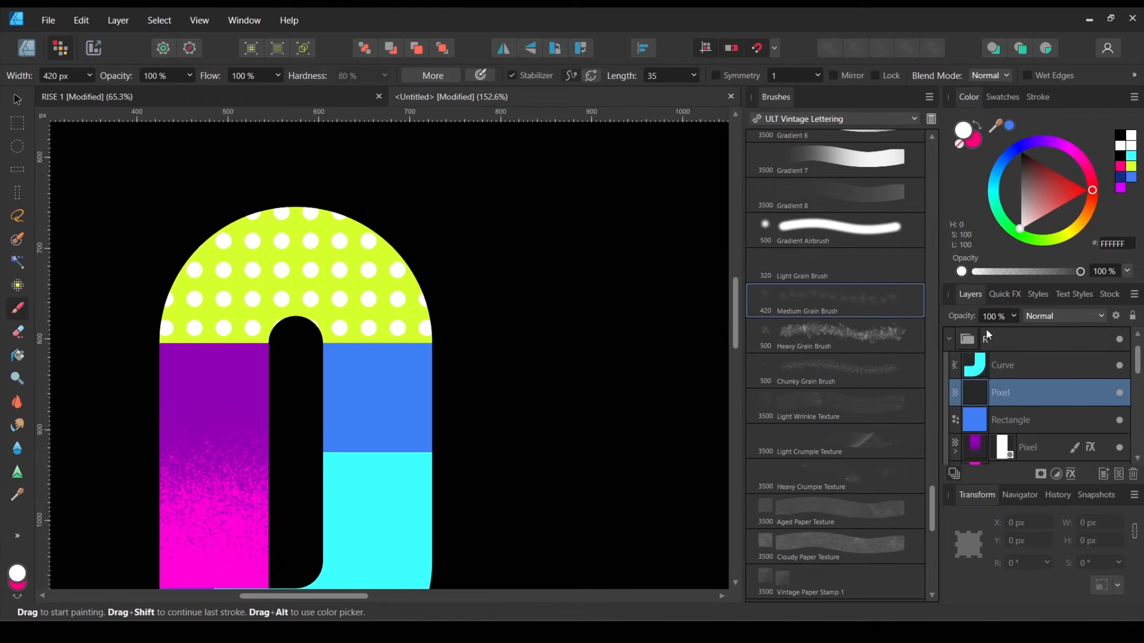
Step: Choose the Thin Diagonal Stripes brush from the ULT Retro Lettering brush set
mouse_move(932, 519)
left_mouse_down()
mouse_move(930, 168)
mouse_move(949, 568)
left_mouse_up()
left_click(839, 115)
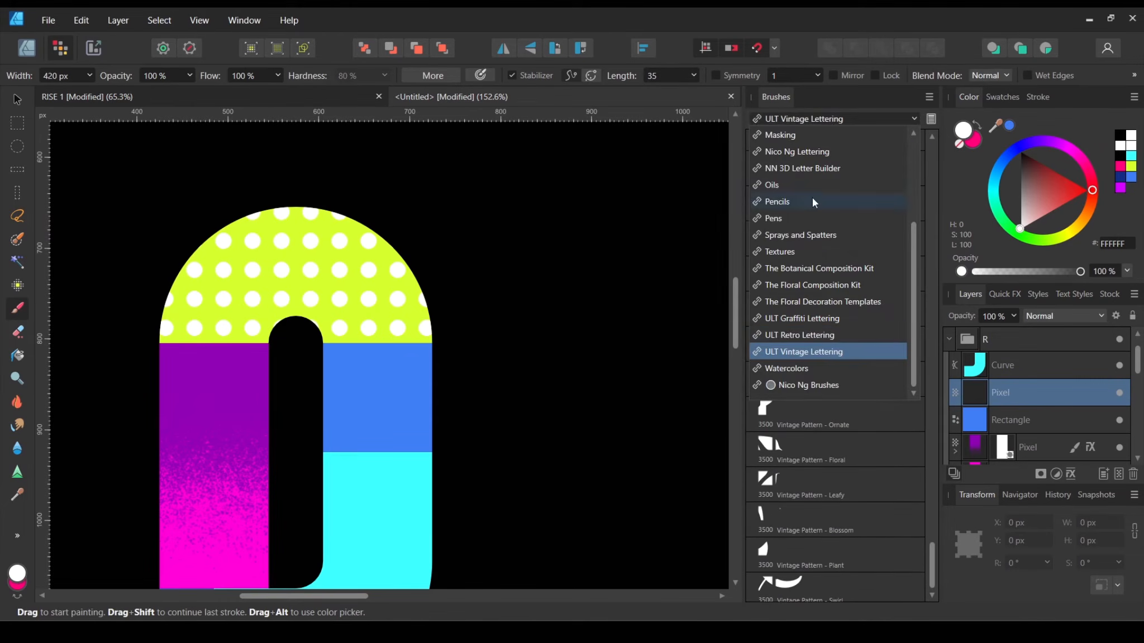
left_click(817, 338)
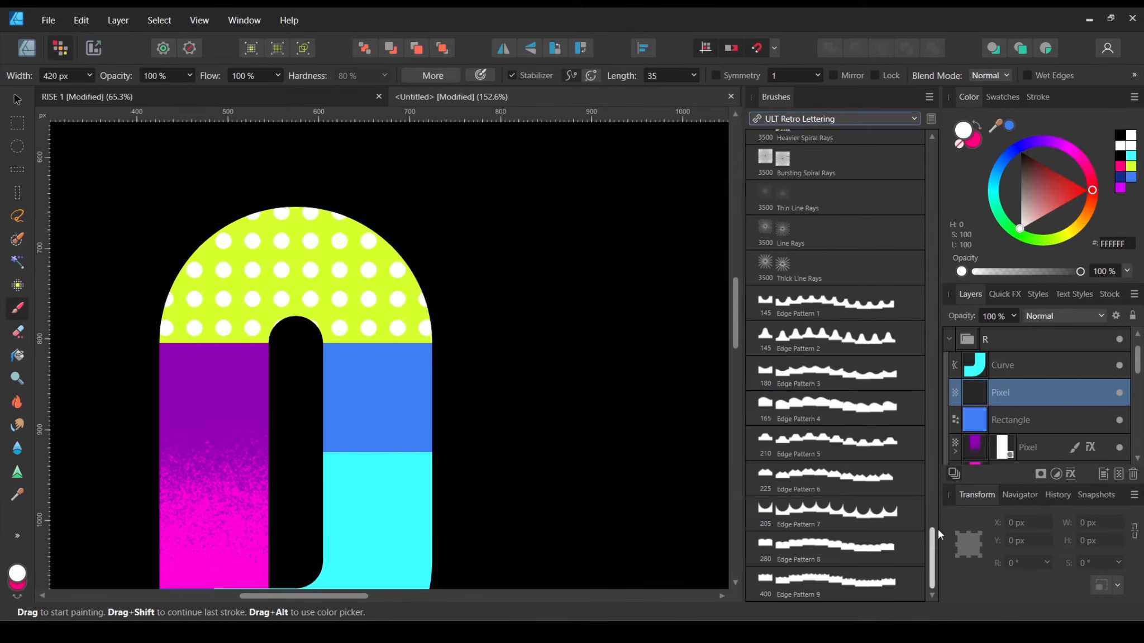
left_click_drag(938, 533, 931, 298)
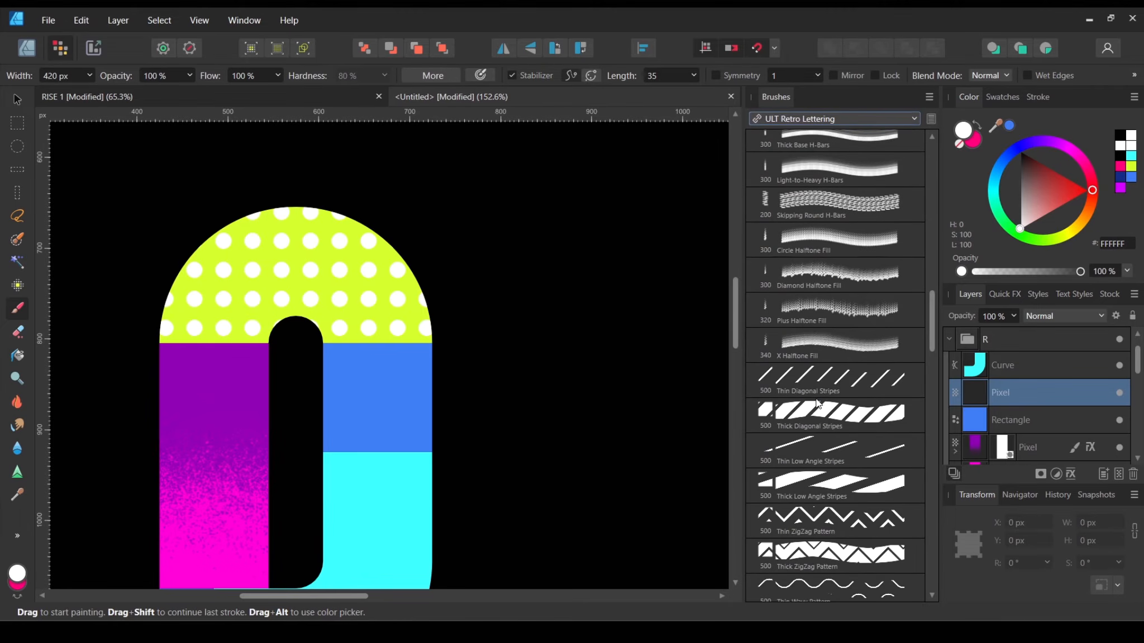
left_click(833, 388)
Step: Swap the foreground and background colors to paint in pink, and stamp the diagonal stripes over the blue square
left_click_drag(391, 358, 375, 381)
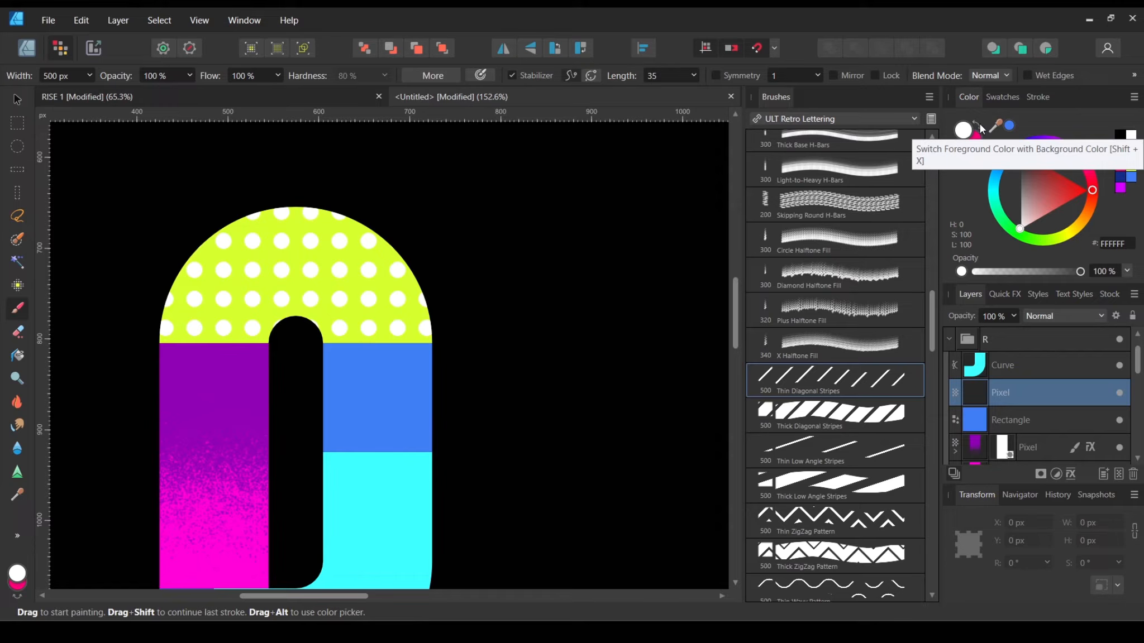
left_click(979, 124)
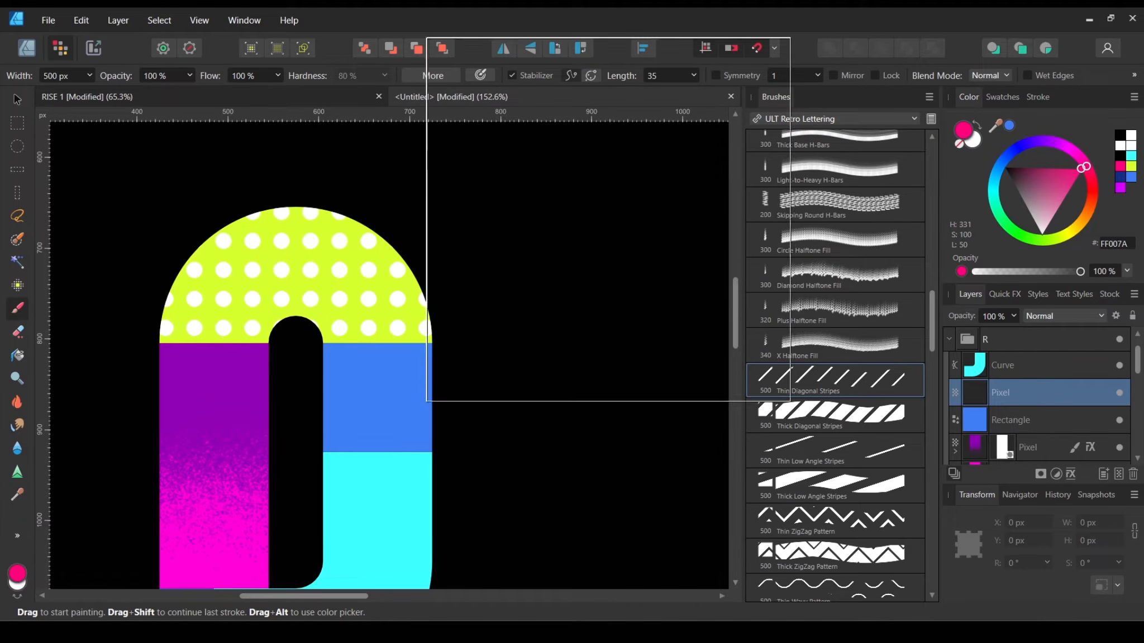
mouse_move(369, 351)
left_mouse_down()
mouse_move(299, 388)
mouse_move(641, 373)
mouse_move(374, 359)
left_mouse_up()
scroll(375, 359, "down", 3)
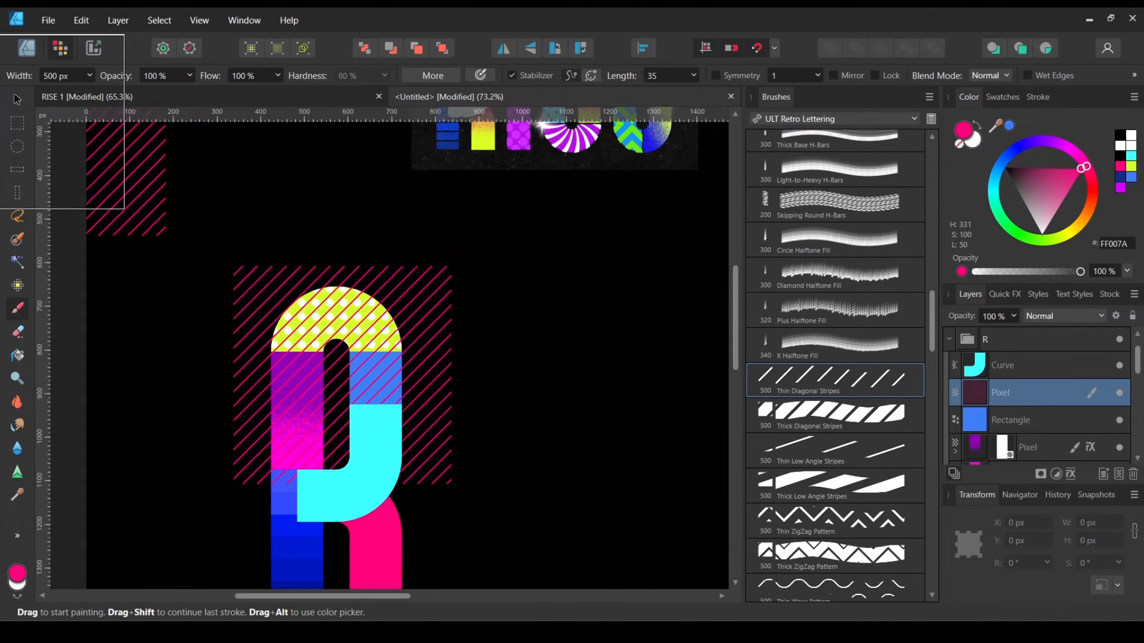
Step: Scale the stripe patch down to 257 × 257 px and move it to cover the blue square
left_click(25, 100)
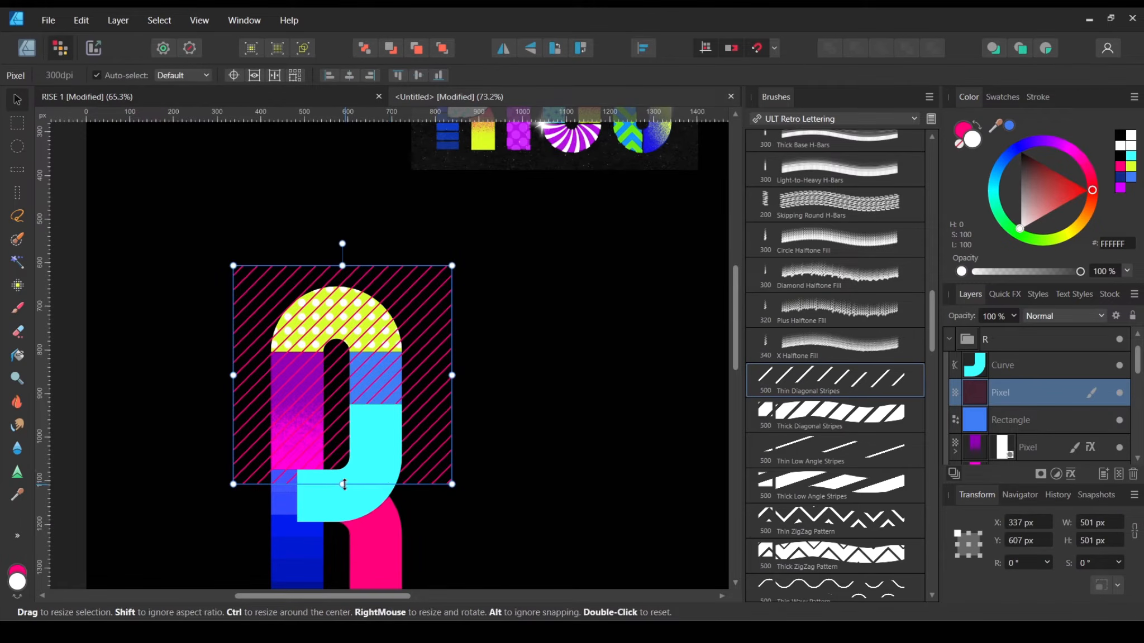
left_click_drag(342, 484, 363, 379)
scroll(369, 371, "up", 3)
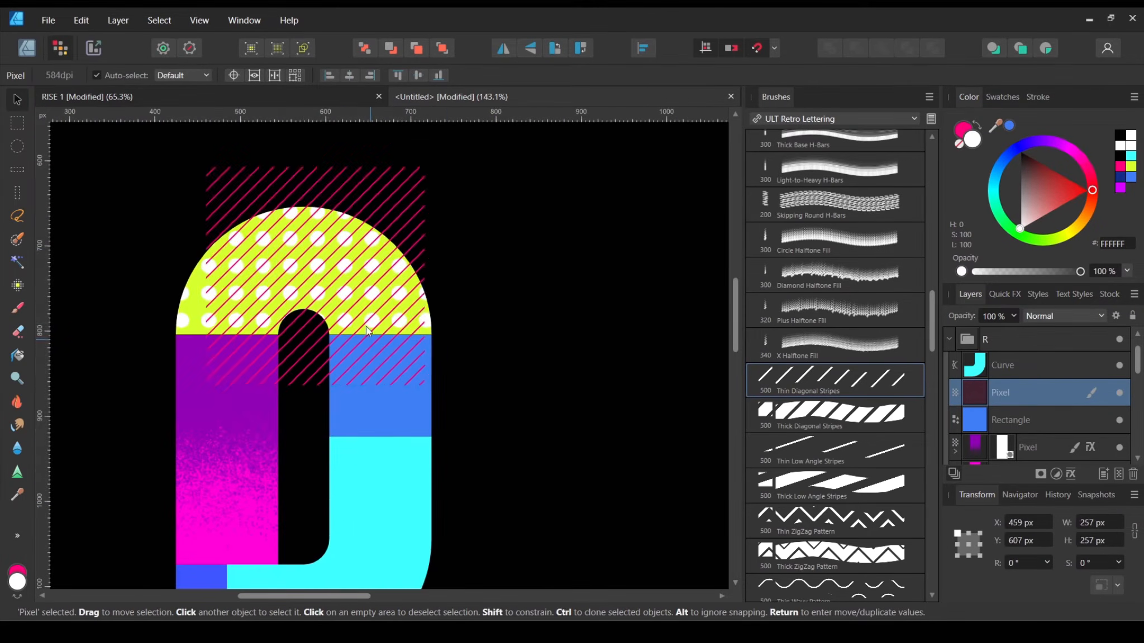
left_click_drag(365, 326, 408, 404)
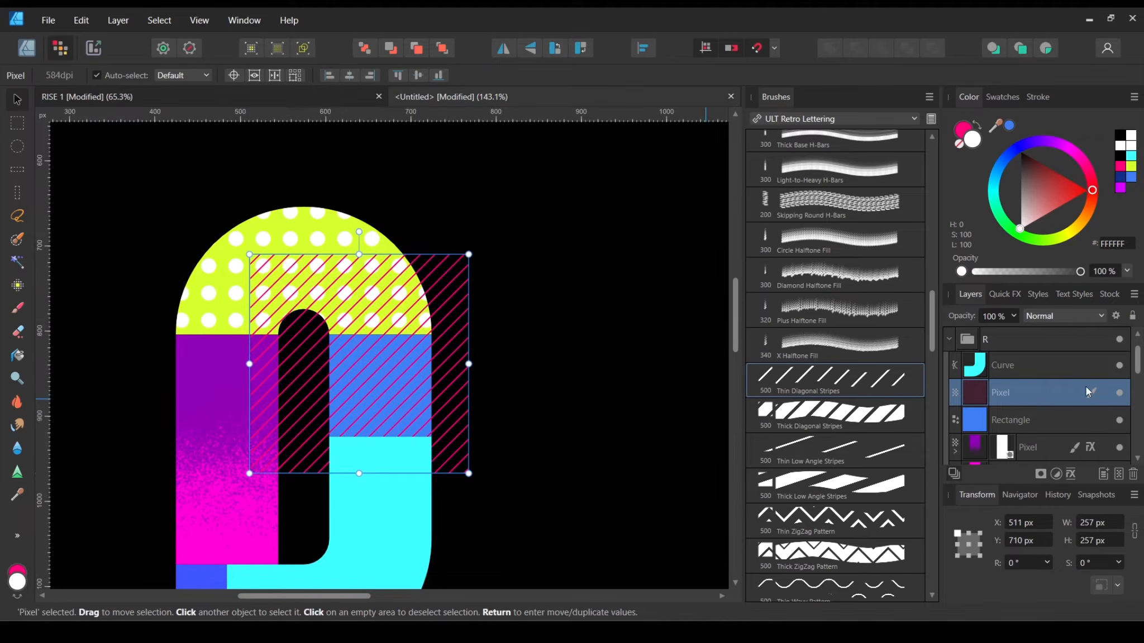
Step: Rasterize a duplicate of the blue rectangle to a mask, apply it to the stripes Pixel layer, and deselect
left_click(1074, 418)
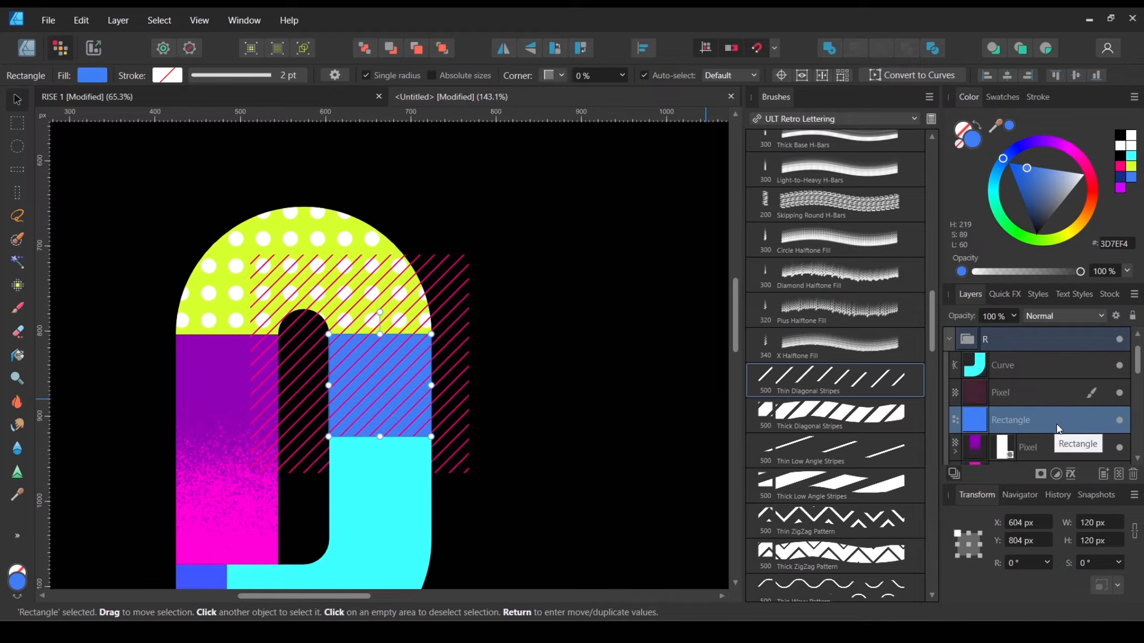
right_click(1058, 424)
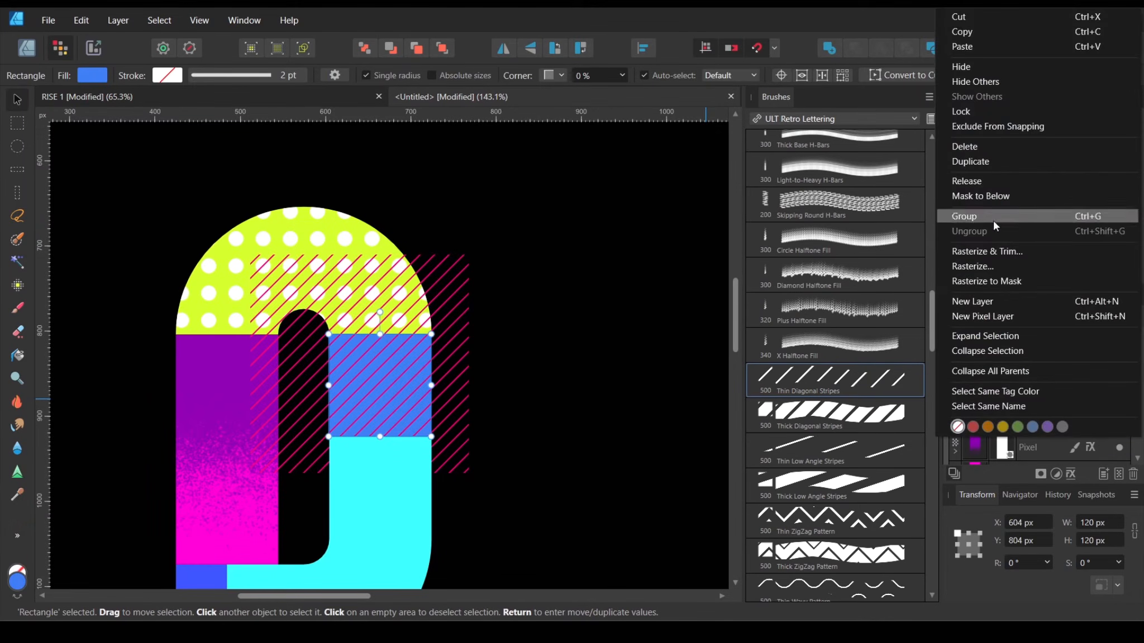
left_click(1004, 280)
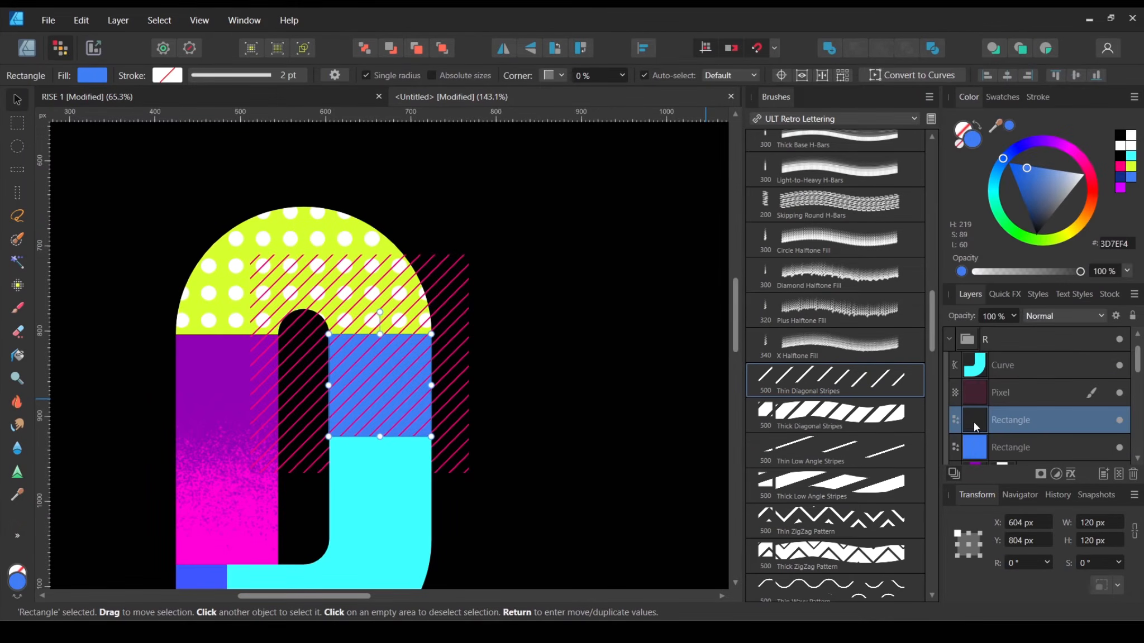
left_click_drag(975, 423, 974, 386)
left_click(645, 395)
Step: Check the halftone on the reference R's cyan curve, then add a new pixel layer above the cyan Curve
scroll(606, 365, "down", 3)
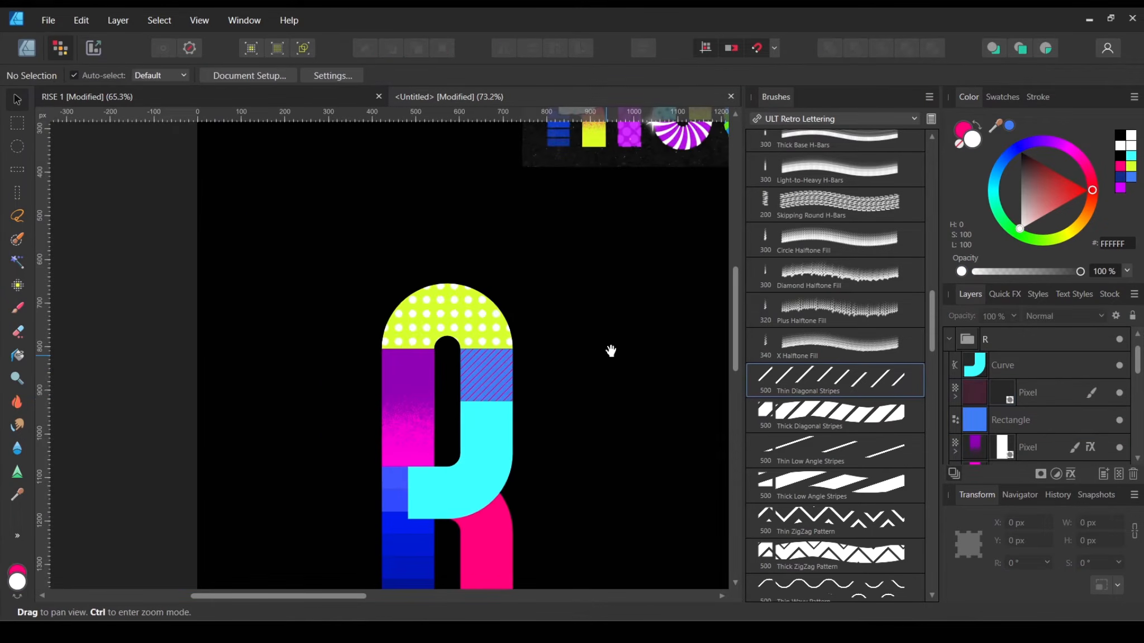
left_click_drag(610, 351, 465, 480)
scroll(518, 322, "up", 5)
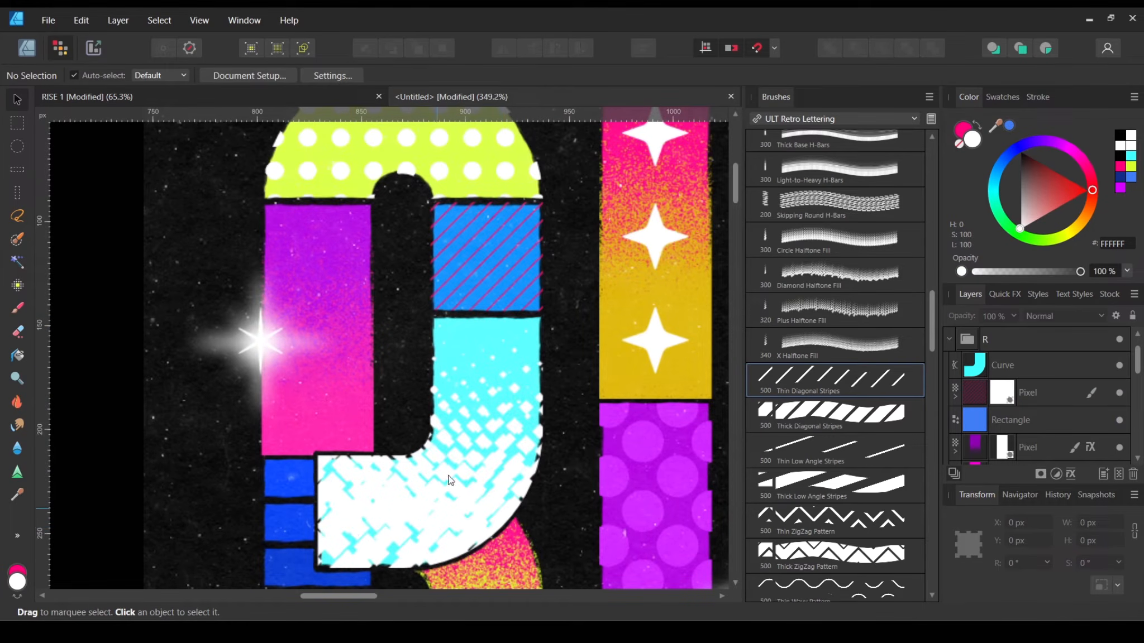
scroll(465, 408, "down", 5)
mouse_move(438, 578)
left_mouse_down()
mouse_move(490, 378)
mouse_move(521, 173)
left_mouse_up()
mouse_move(433, 517)
left_mouse_down()
mouse_move(480, 416)
mouse_move(489, 310)
left_mouse_up()
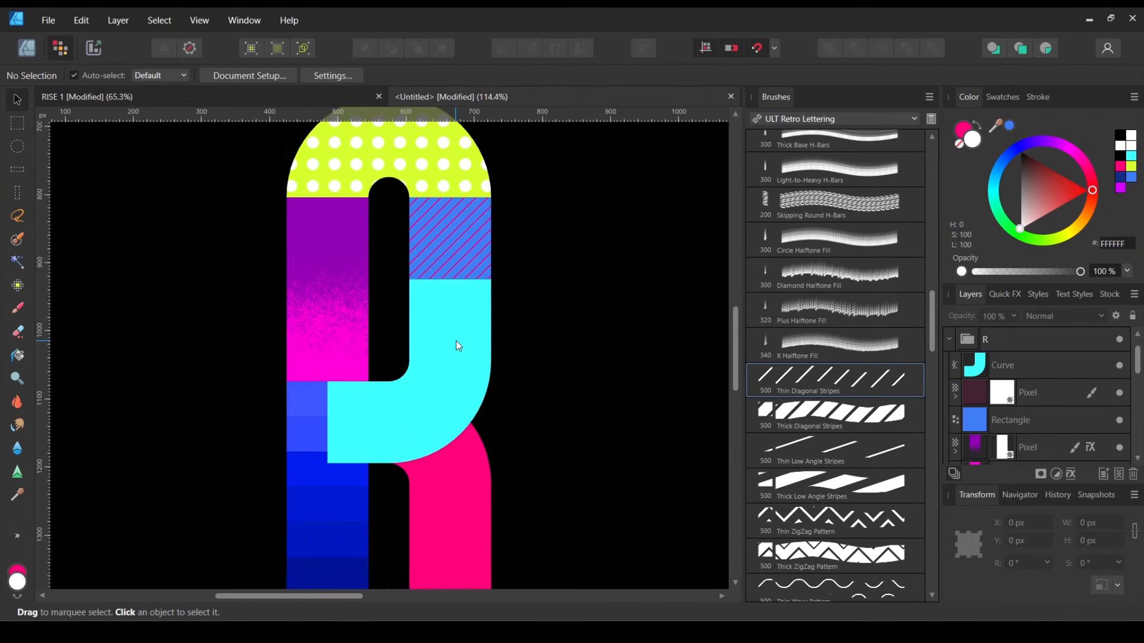
left_click(456, 341)
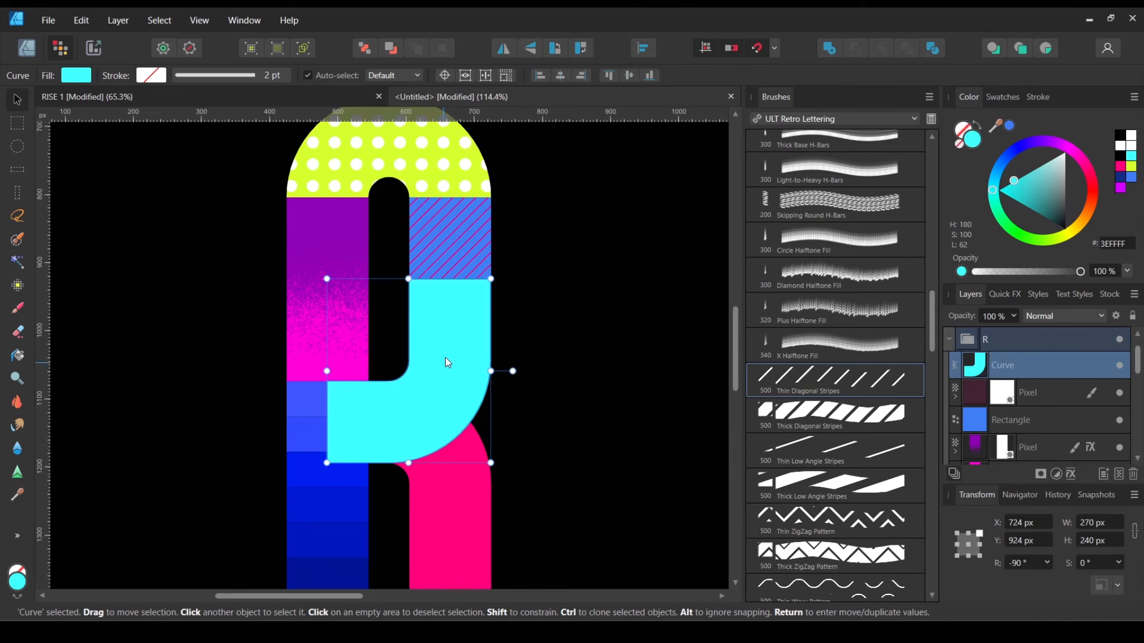
left_click(1119, 477)
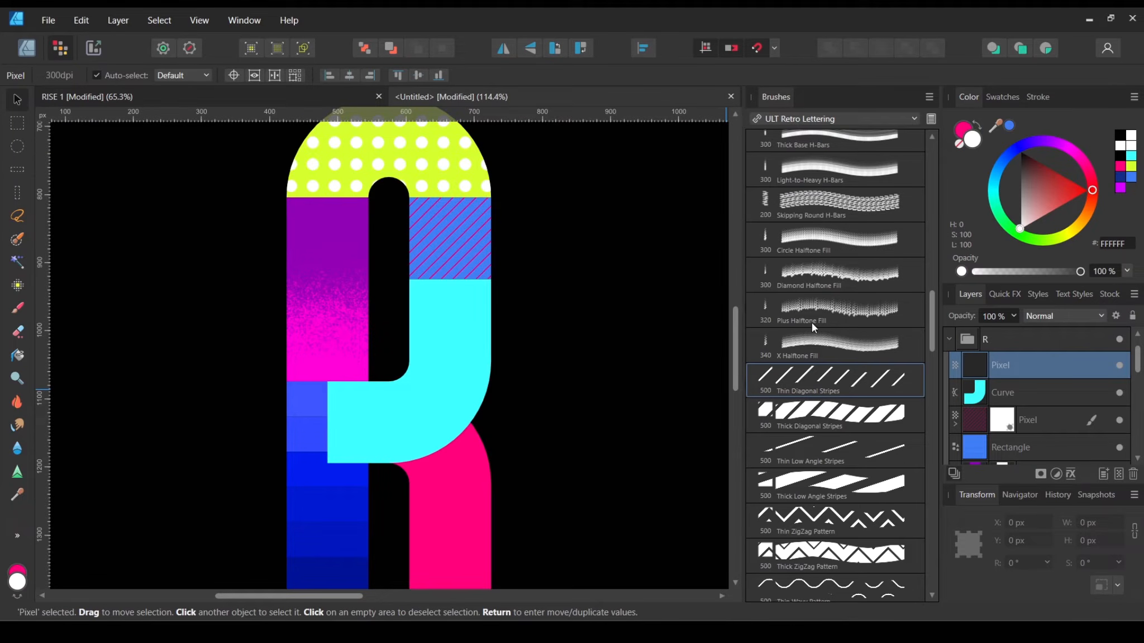
Step: Set up the Paint Brush with the Diamond Halftone Fill brush from ULT Retro Lettering and white (FFFFFF) as the color
scroll(842, 223, "up", 4)
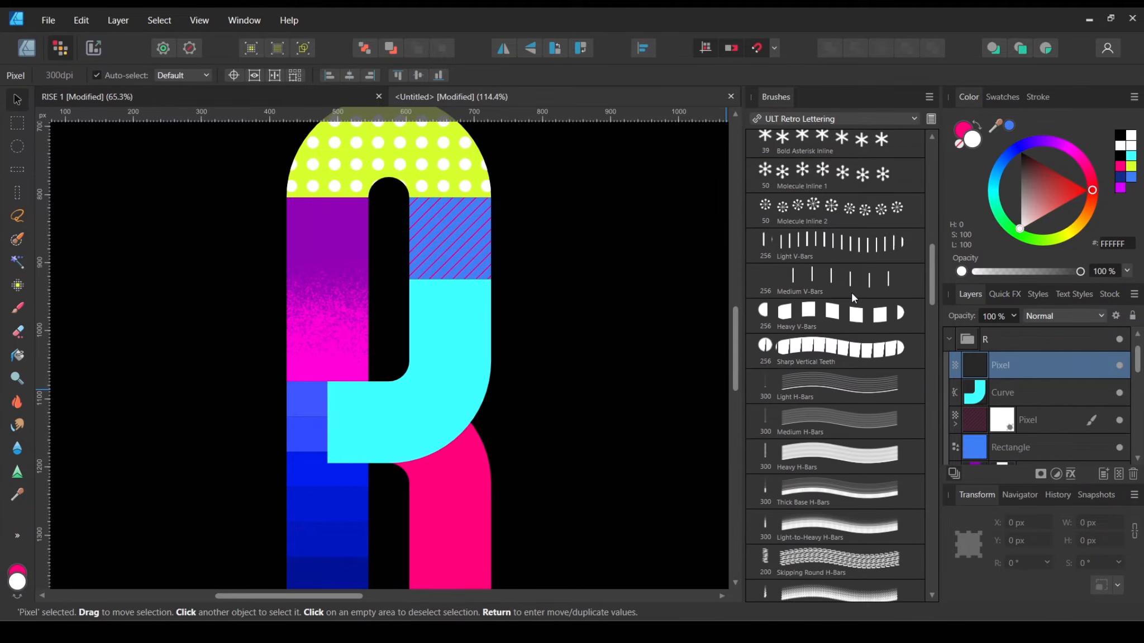
scroll(851, 291, "down", 1)
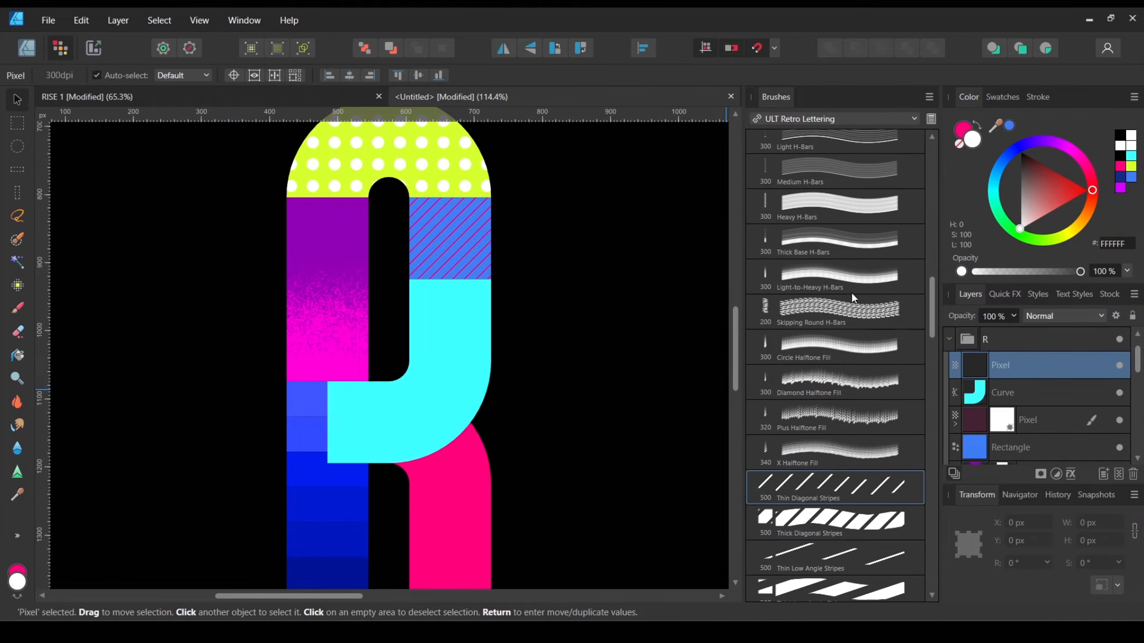
left_click(796, 421)
left_click(810, 395)
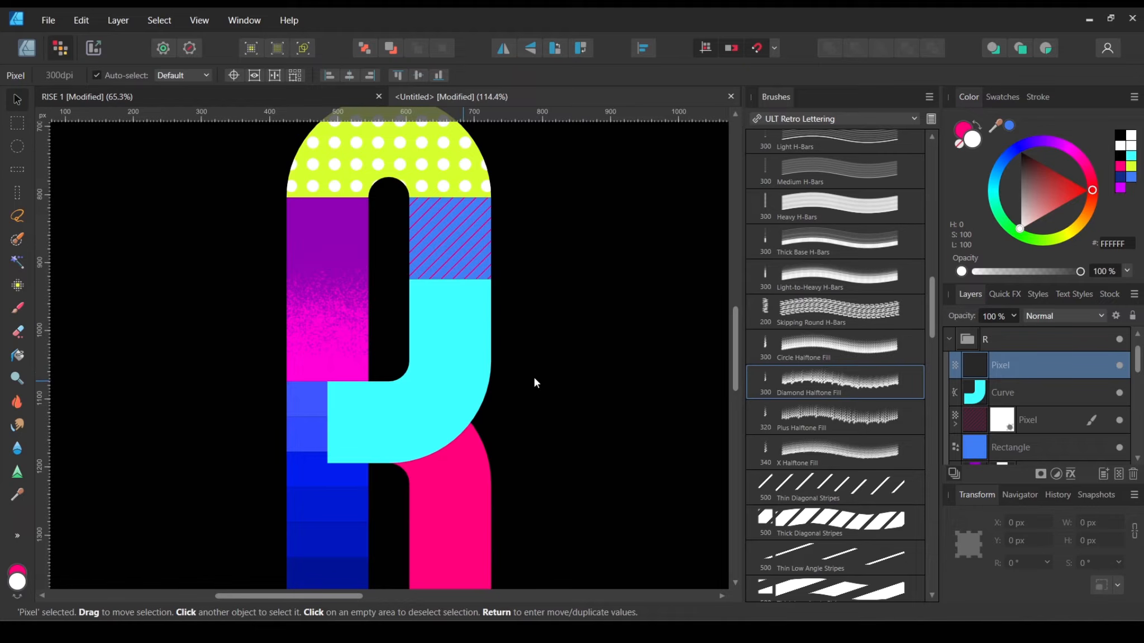
left_click(20, 310)
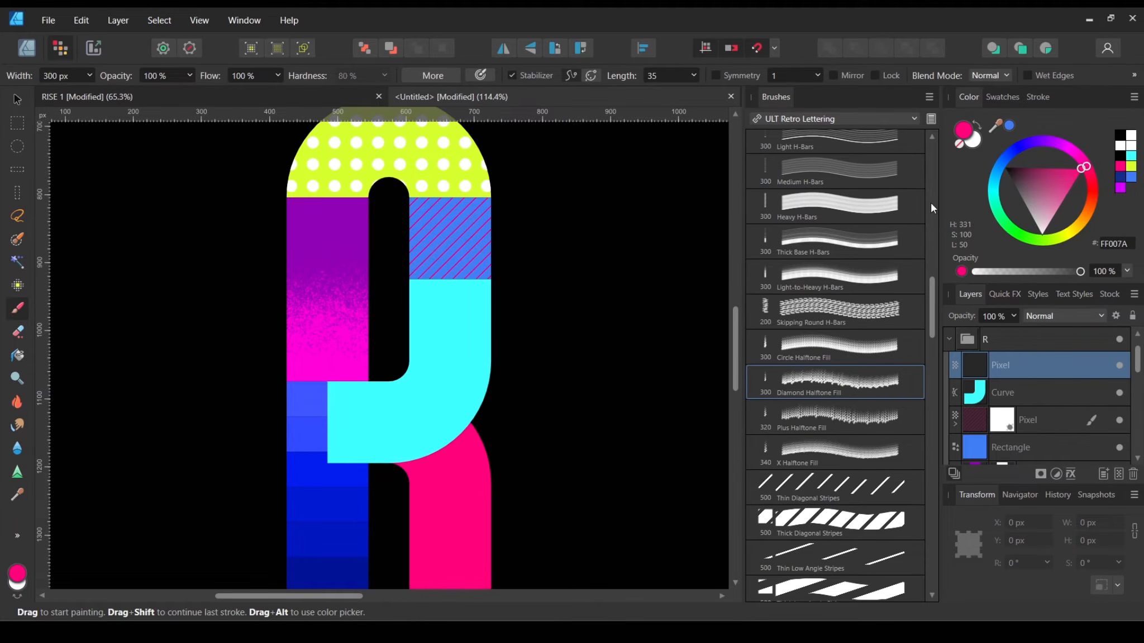
left_click_drag(1051, 207, 1043, 245)
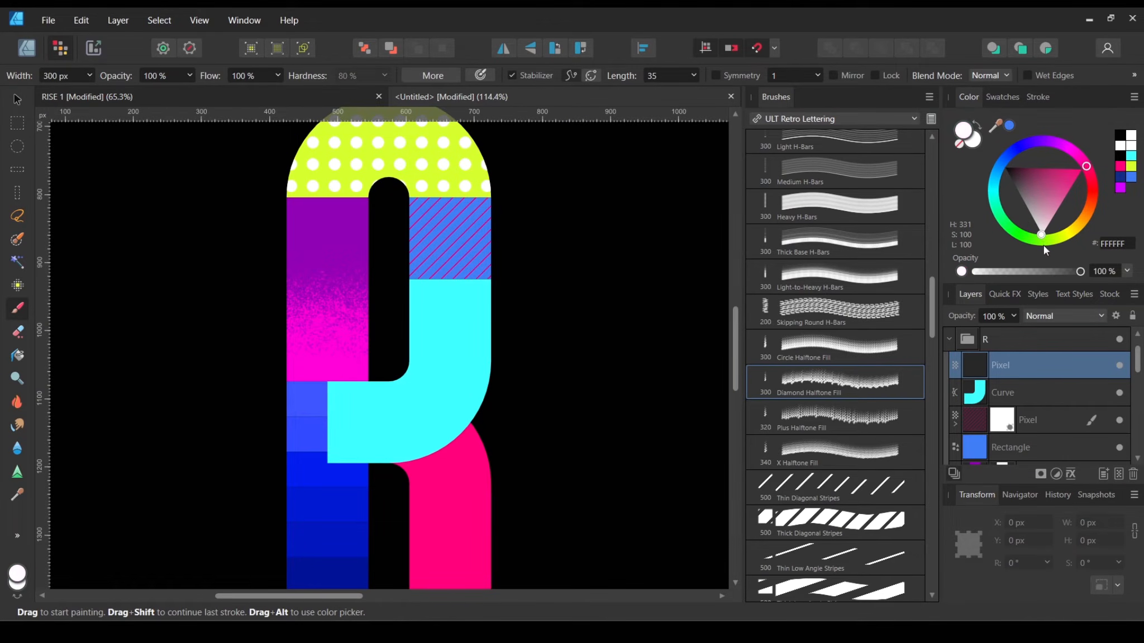
Step: Paint a white diamond halftone about 553 × 392 px over the cyan curve and move it up to about X 310, Y 888 px
left_click_drag(330, 385, 365, 377)
mouse_move(320, 473)
left_mouse_down()
mouse_move(377, 402)
mouse_move(543, 400)
mouse_move(586, 385)
mouse_move(196, 429)
left_mouse_up()
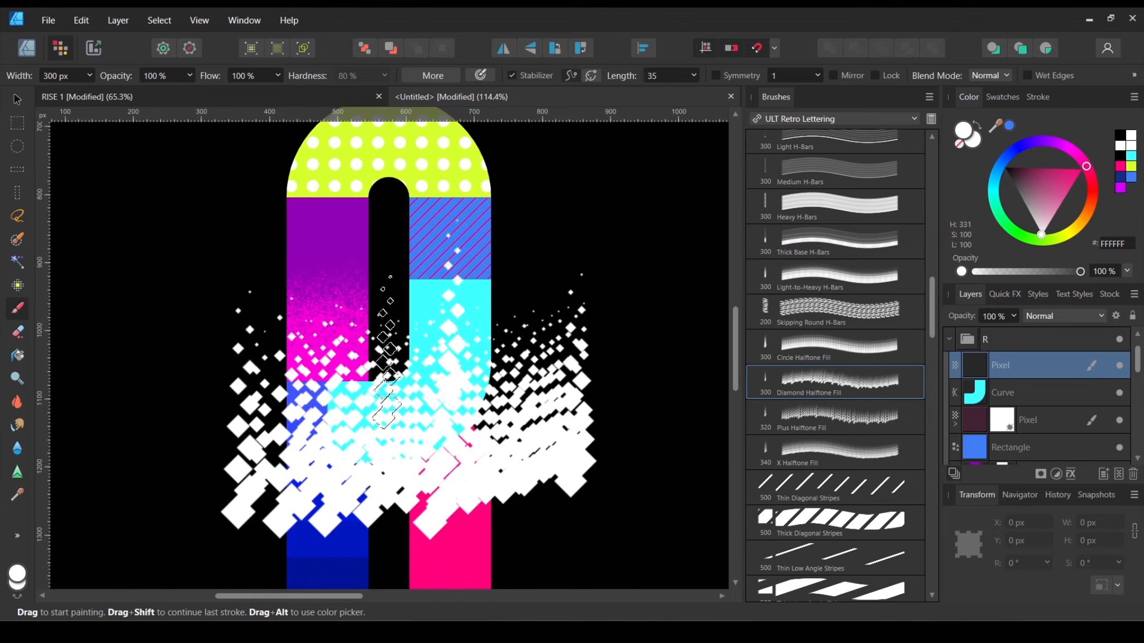
left_click(16, 100)
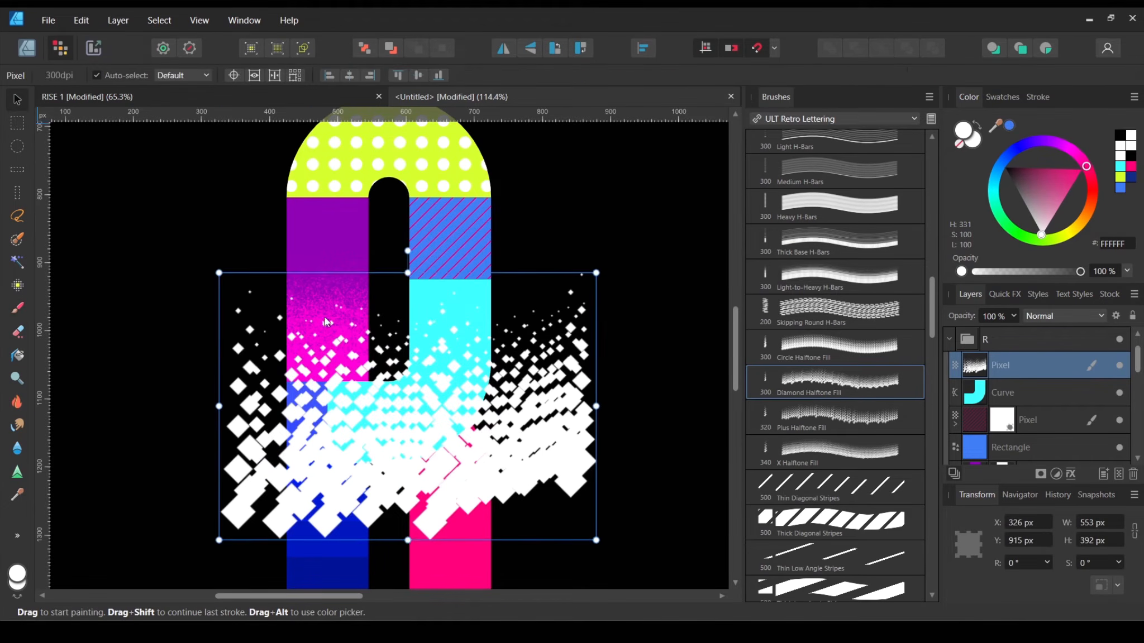
left_click_drag(441, 445, 436, 429)
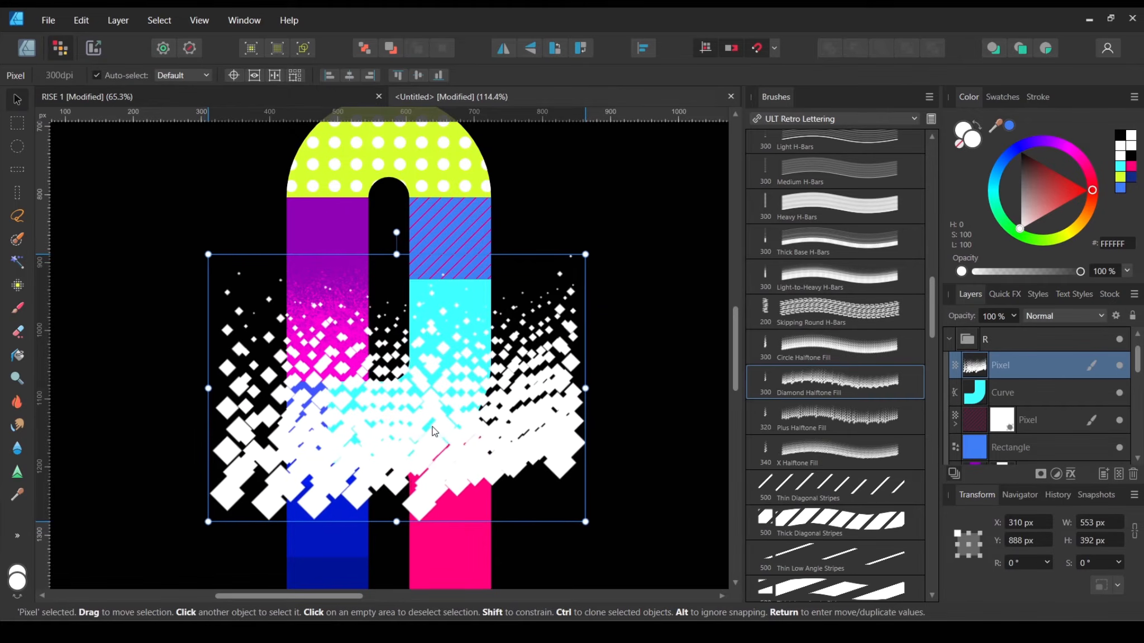
Step: Duplicate the cyan Curve, apply the duplicate as a mask to the halftone Pixel layer, and deselect
left_click(1074, 389)
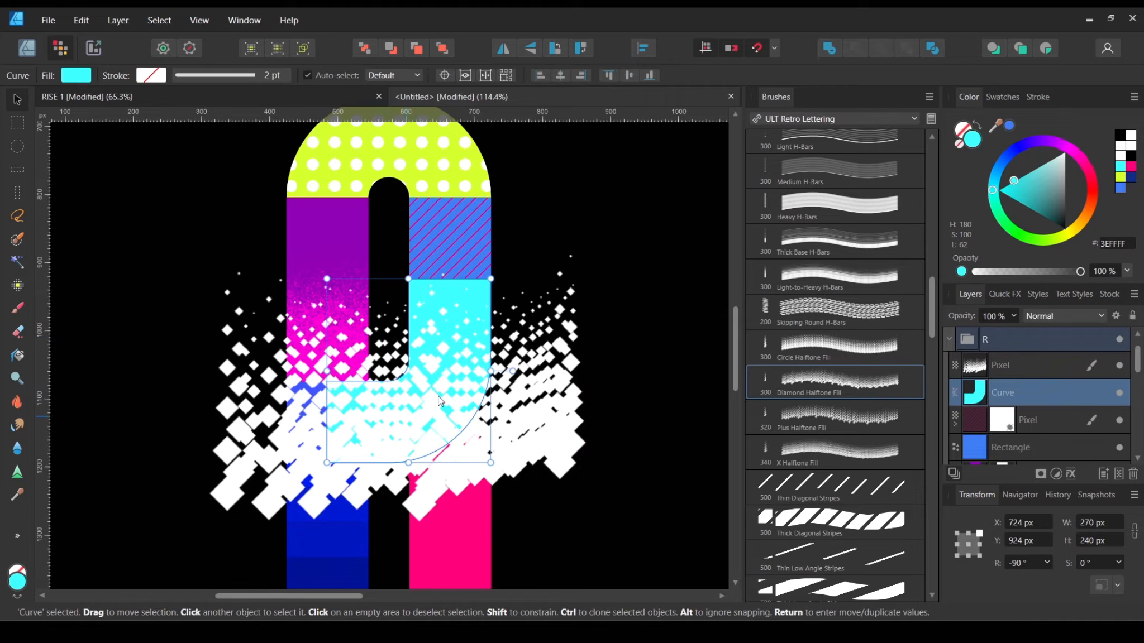
right_click(1064, 401)
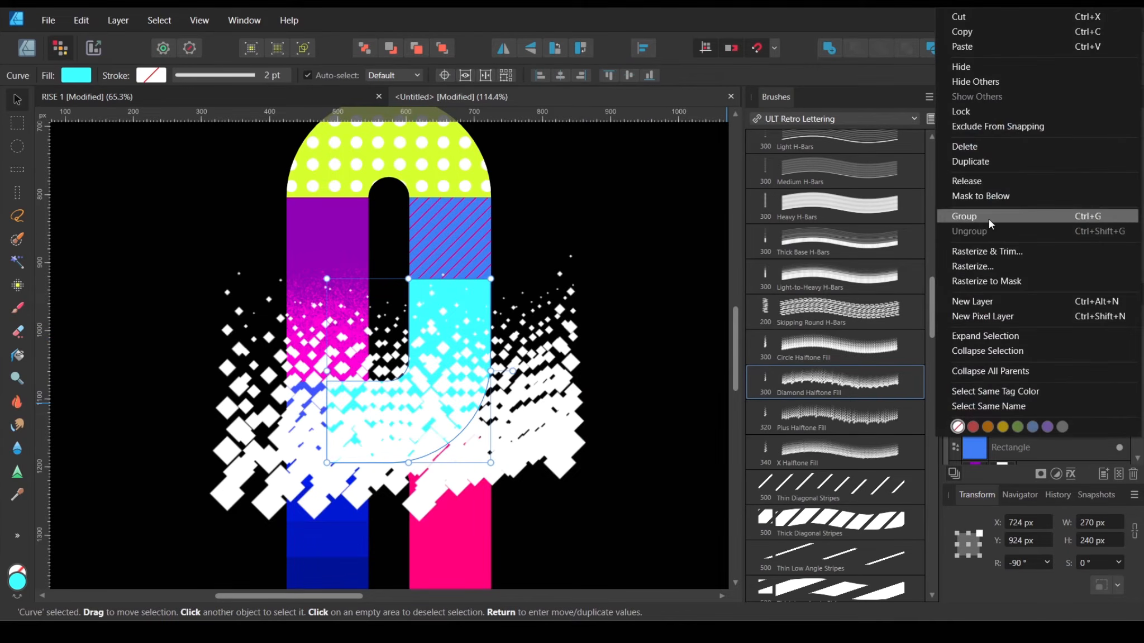
left_click(988, 160)
left_click_drag(966, 398, 981, 366)
left_click(624, 375)
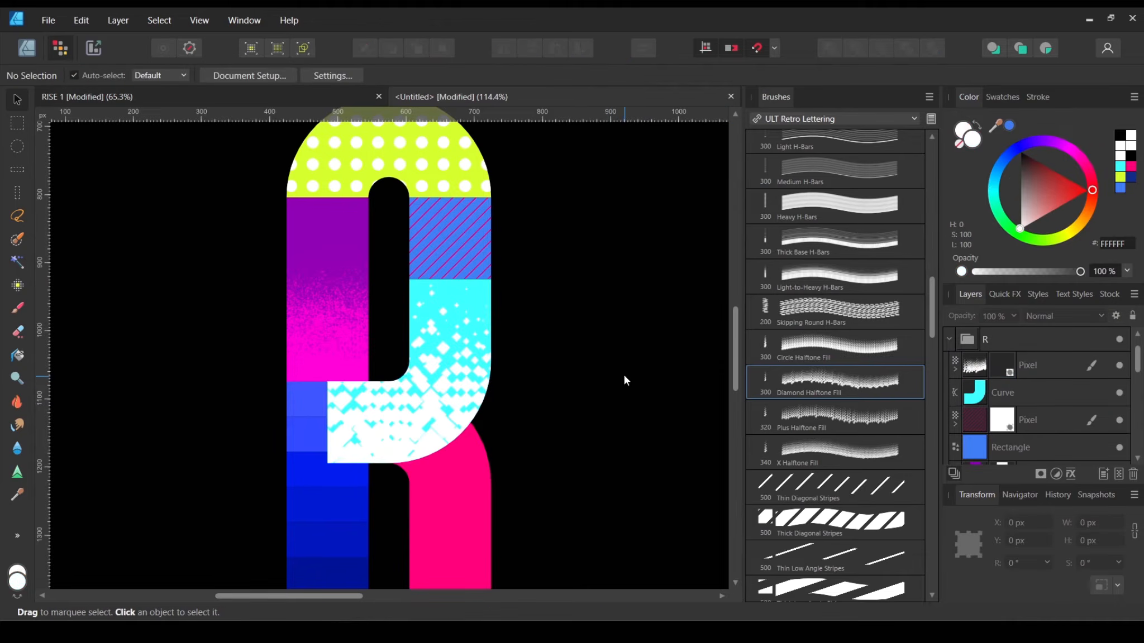
Step: Copy the masked purple grain Pixel layer and paste it directly above the R's pink leg Curve
scroll(624, 375, "down", 5)
scroll(598, 435, "up", 6)
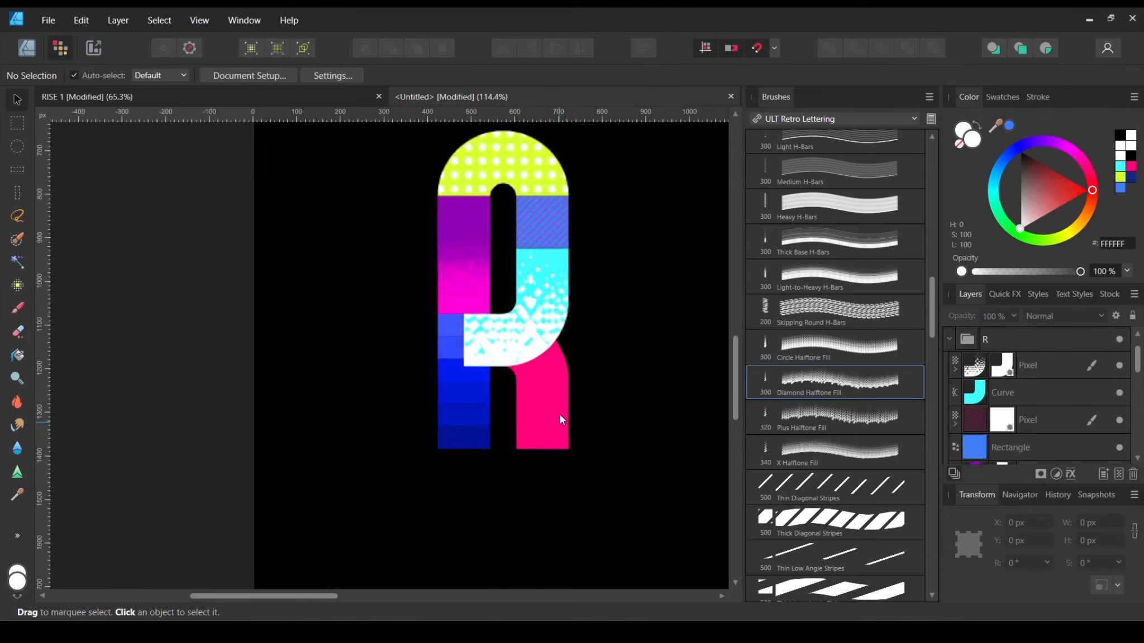
scroll(483, 306, "down", 2)
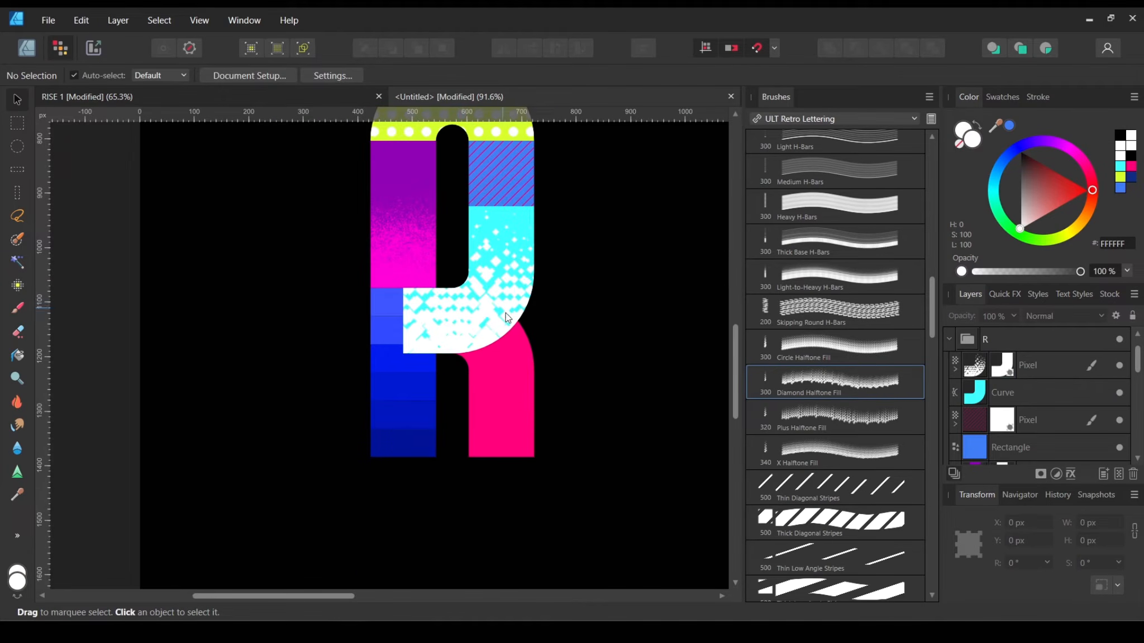
left_click(421, 233)
double_click(421, 234)
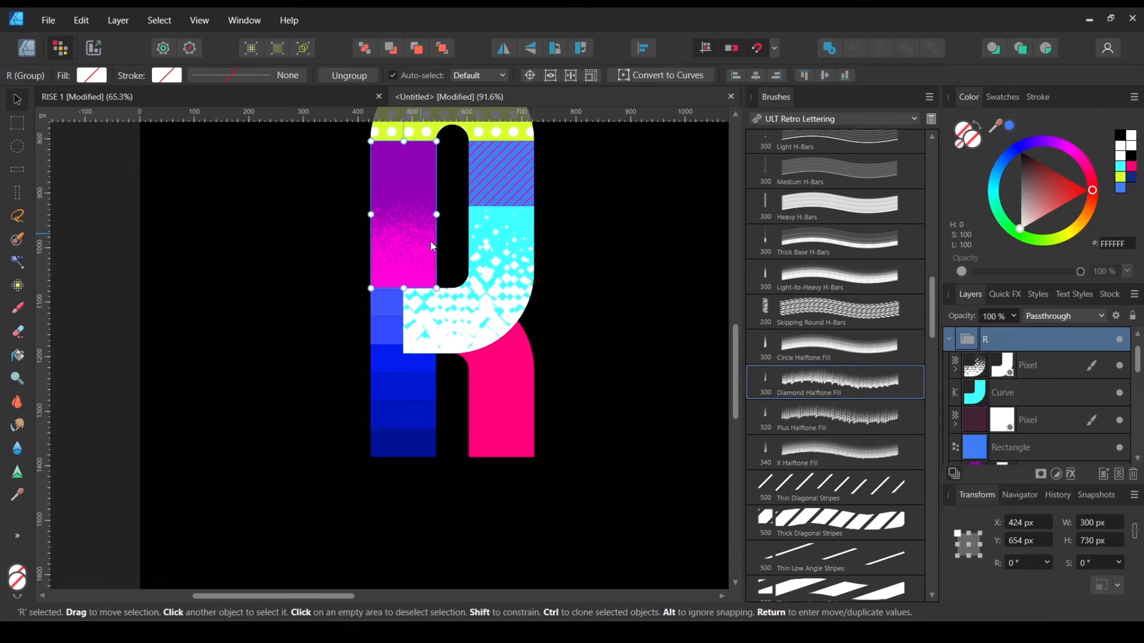
left_click(1039, 422)
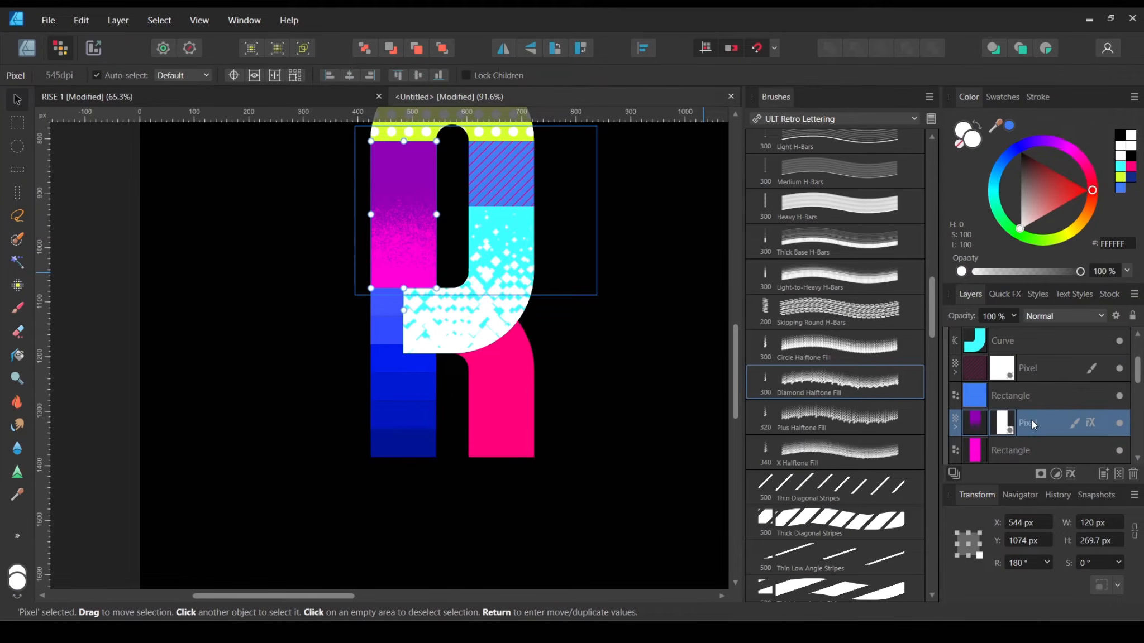
right_click(1039, 423)
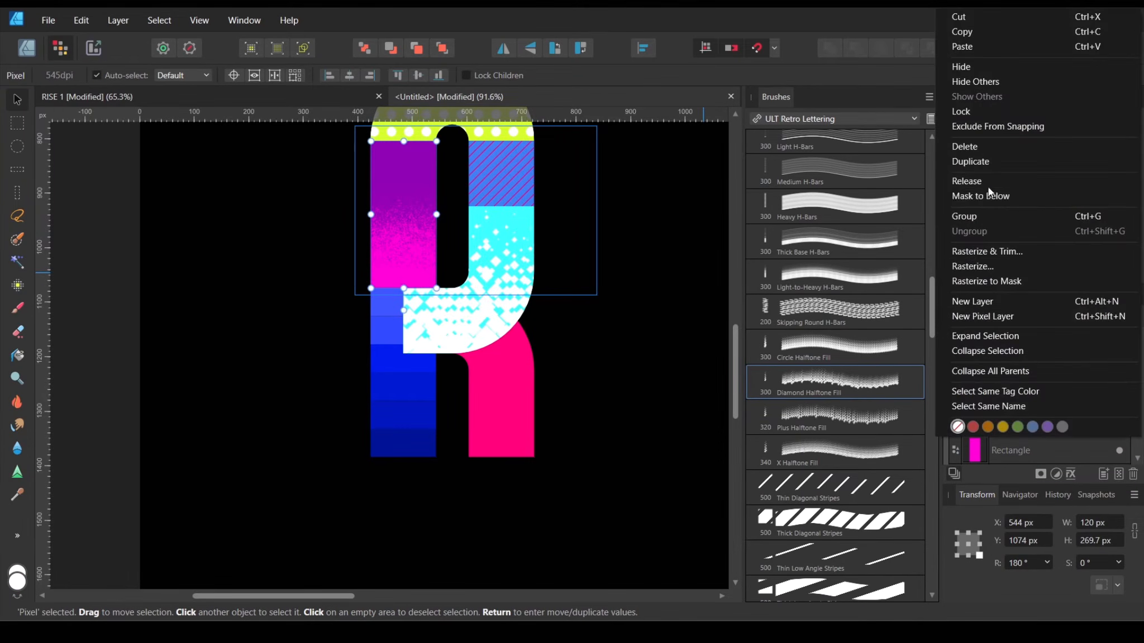
left_click(993, 32)
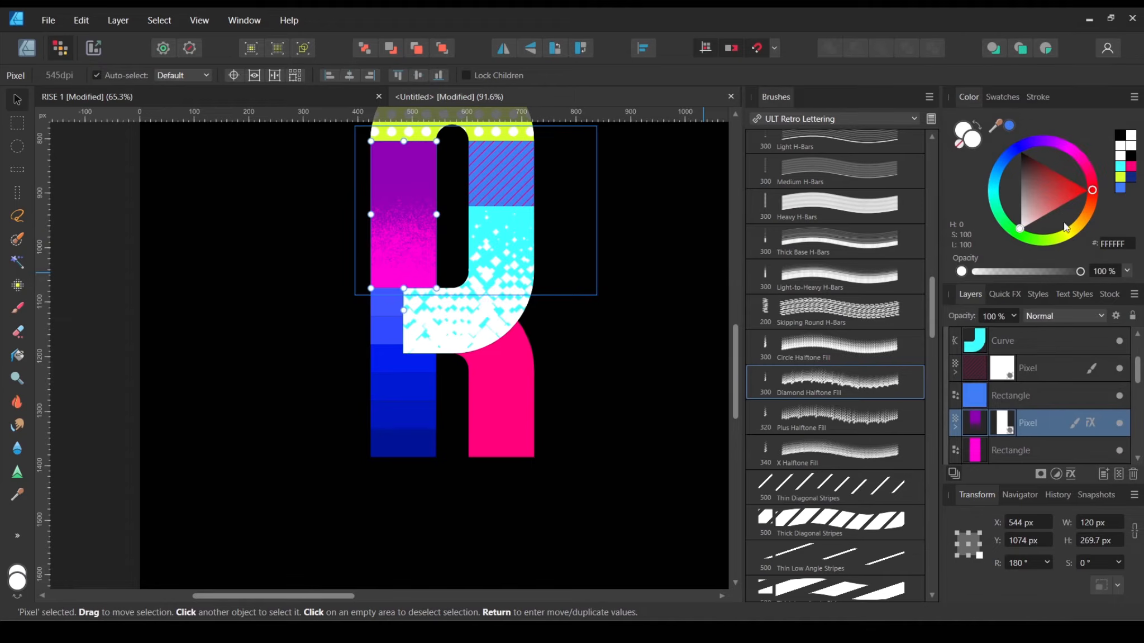
left_click(489, 421)
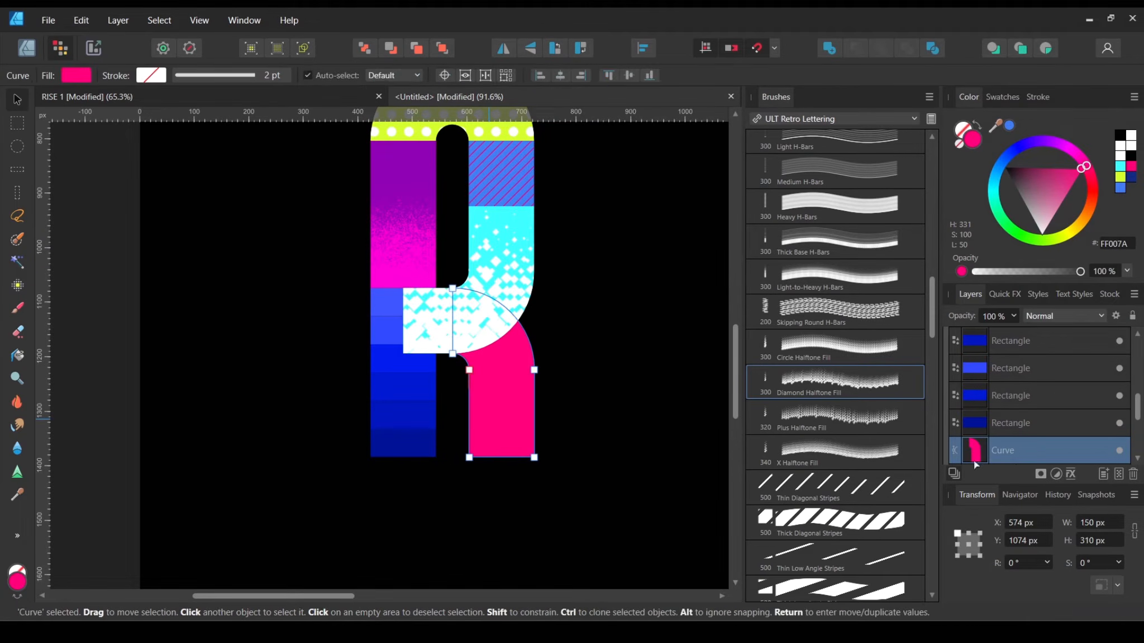
key("a")
right_click(1056, 450)
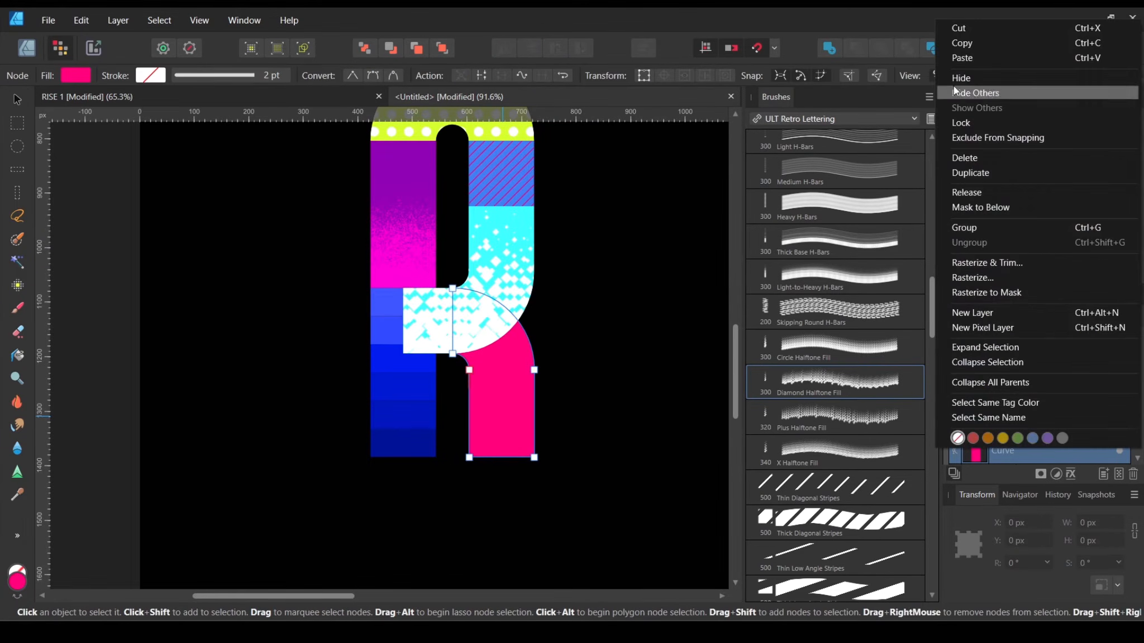
left_click(975, 58)
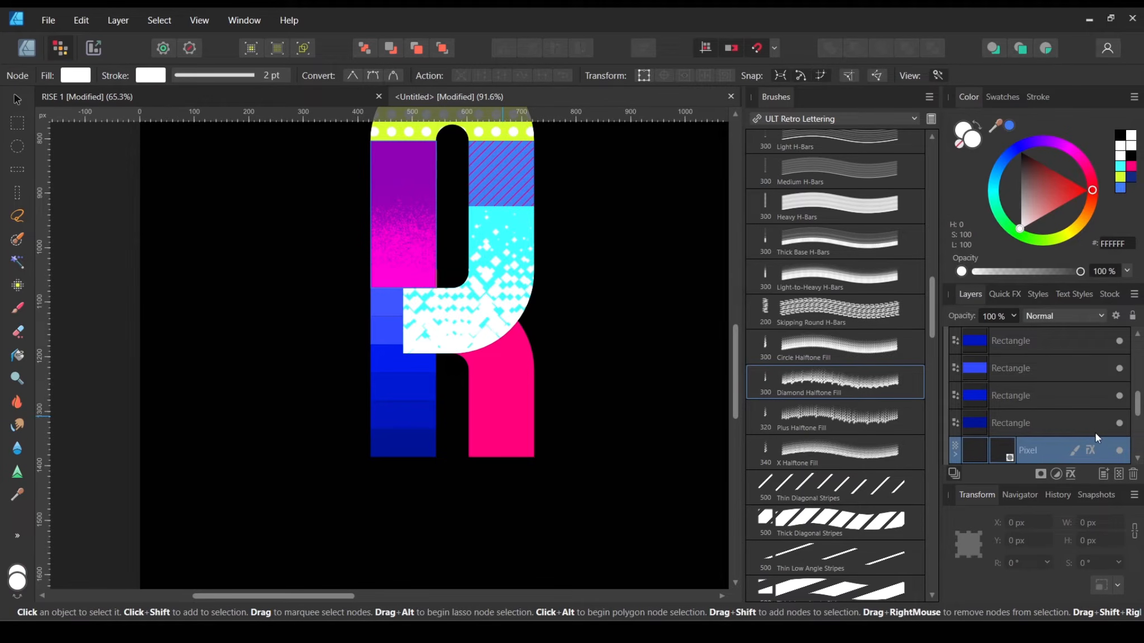
Step: Move the pasted purple grain layer beside the pink leg and delete its rectangle mask
scroll(1067, 421, "down", 3)
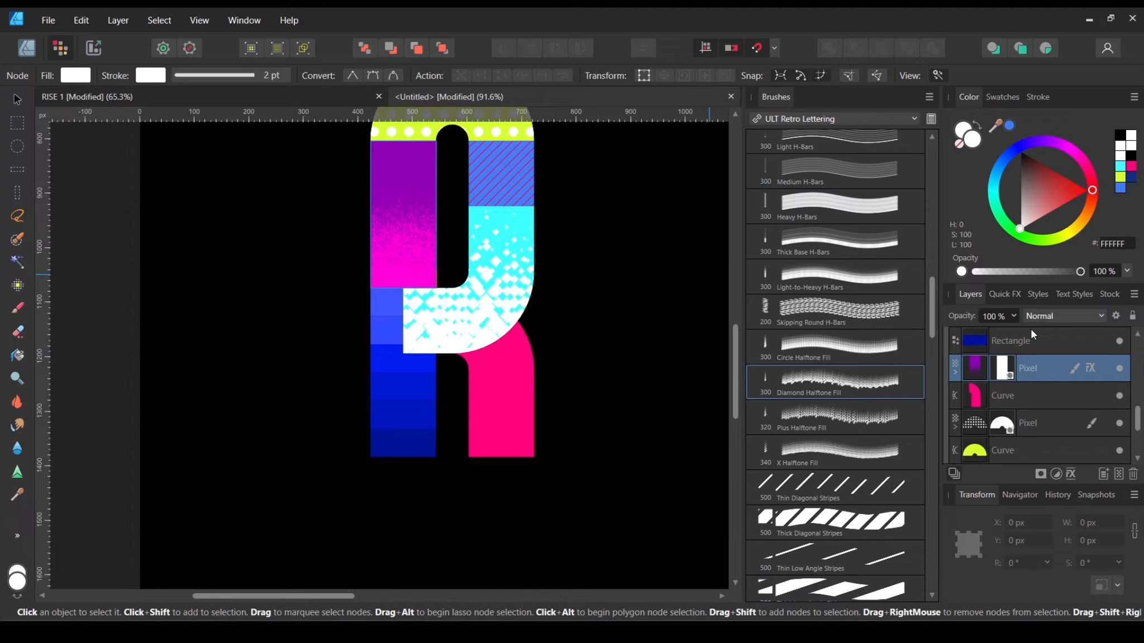
scroll(503, 211, "up", 2)
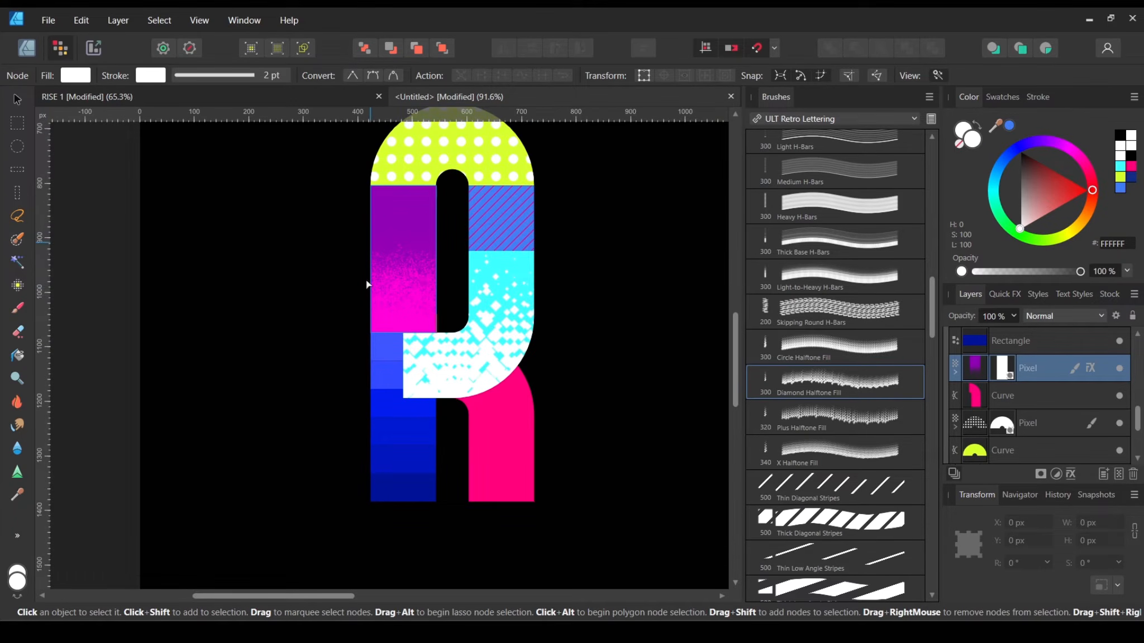
left_click(17, 99)
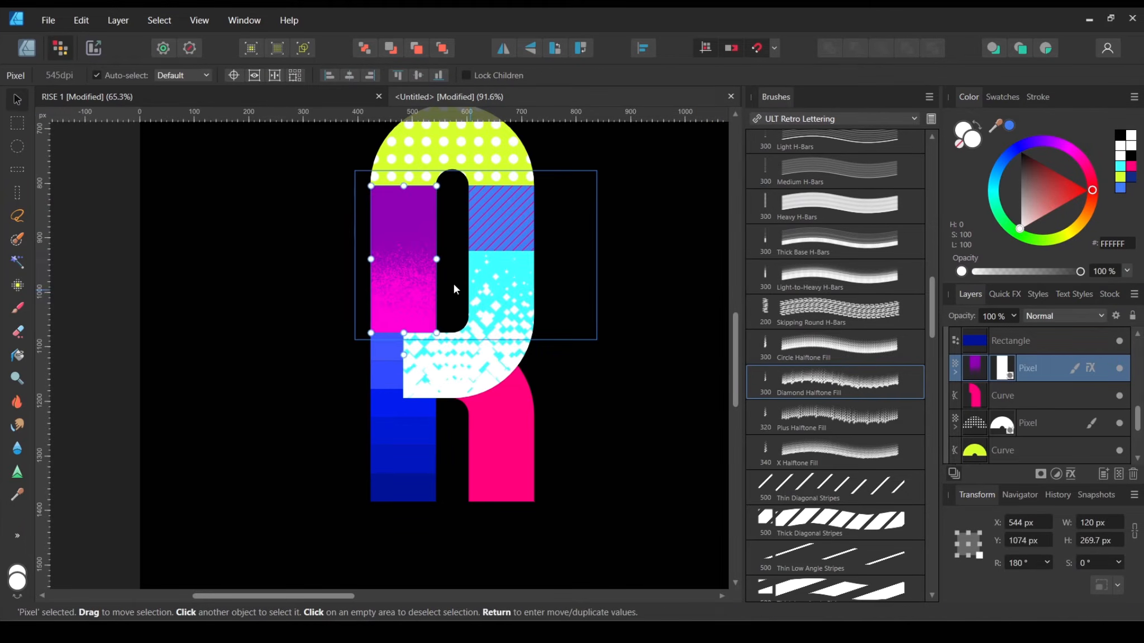
left_click_drag(454, 284, 615, 430)
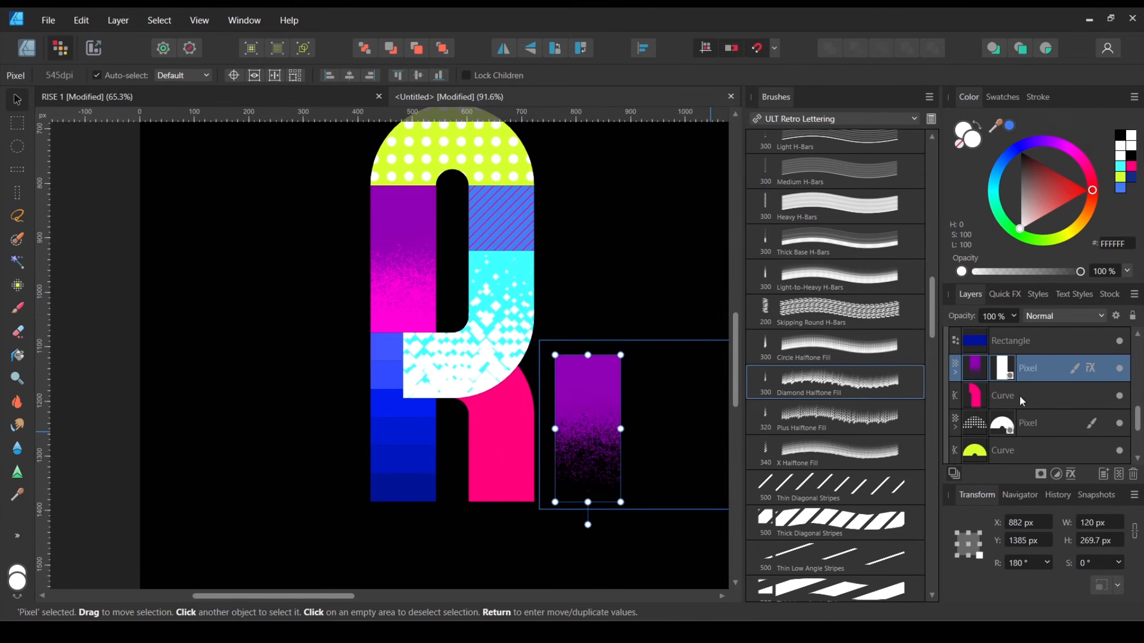
left_click(1008, 371)
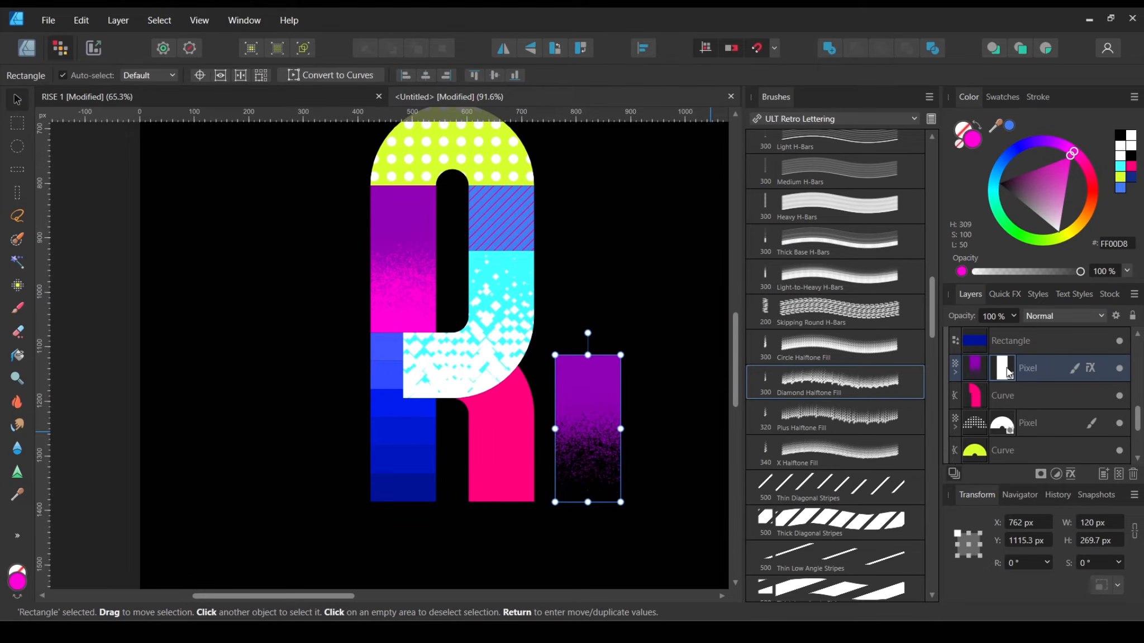
right_click(1008, 371)
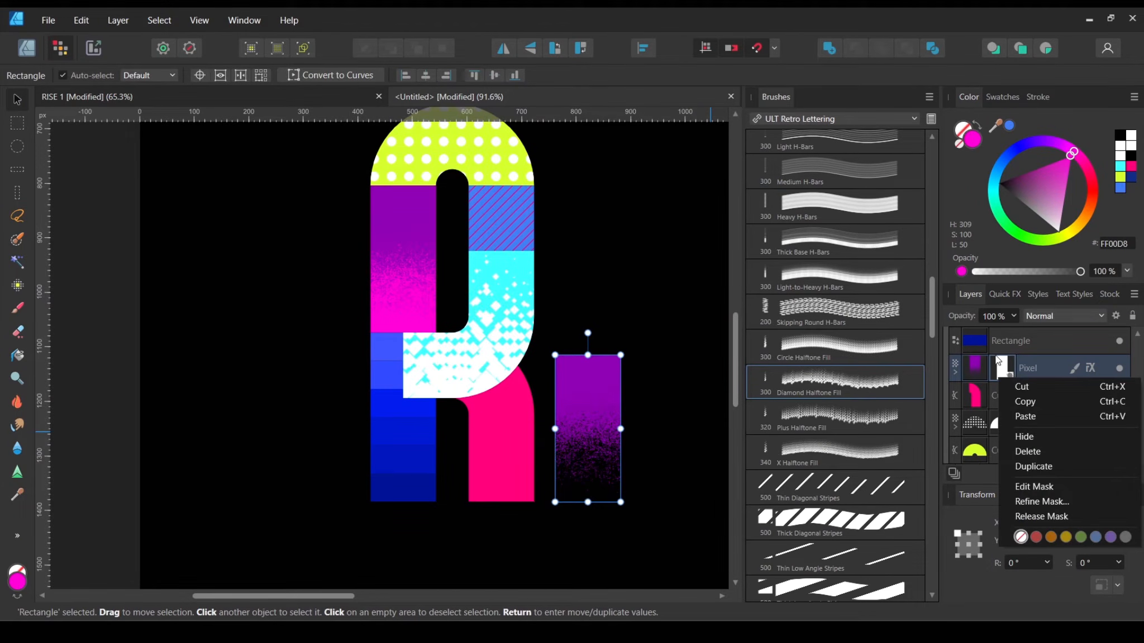
left_click(1026, 451)
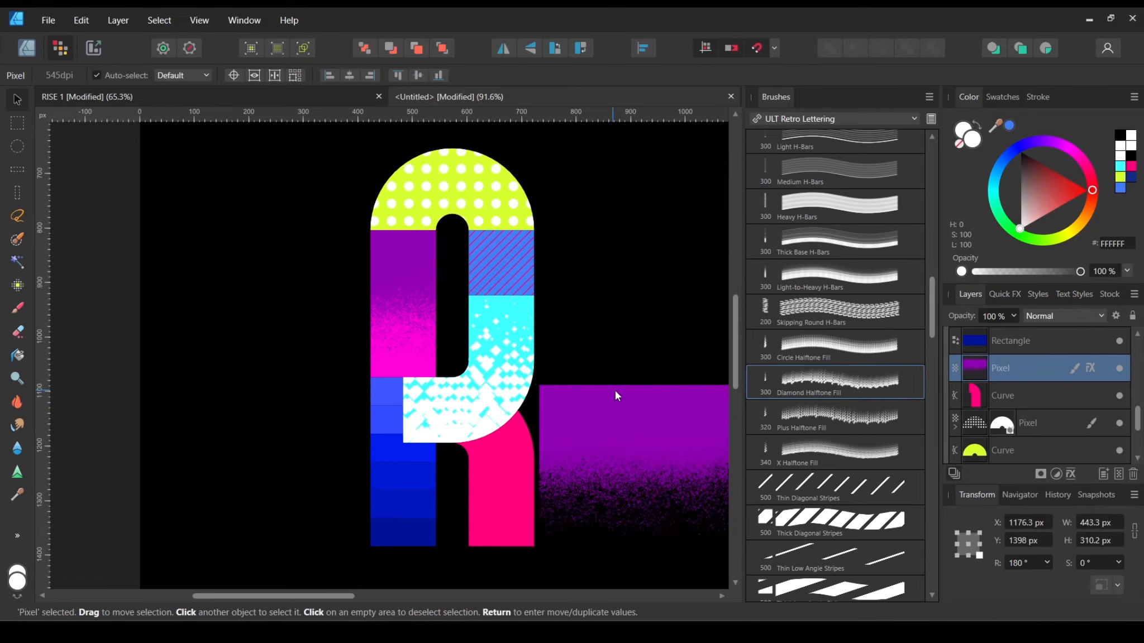
Step: Check the reference R's leg, then rotate the purple grain to 0° and place it over the pink leg at X 484, Y 1074 px
scroll(614, 391, "up", 7)
scroll(645, 278, "down", 2)
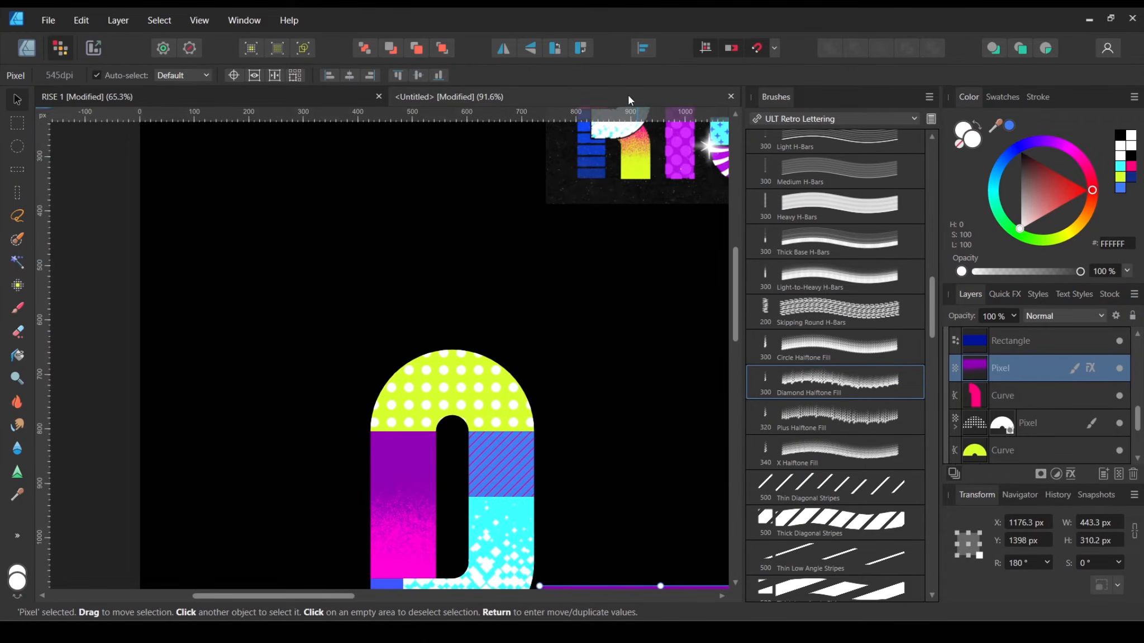
scroll(634, 162, "down", 5)
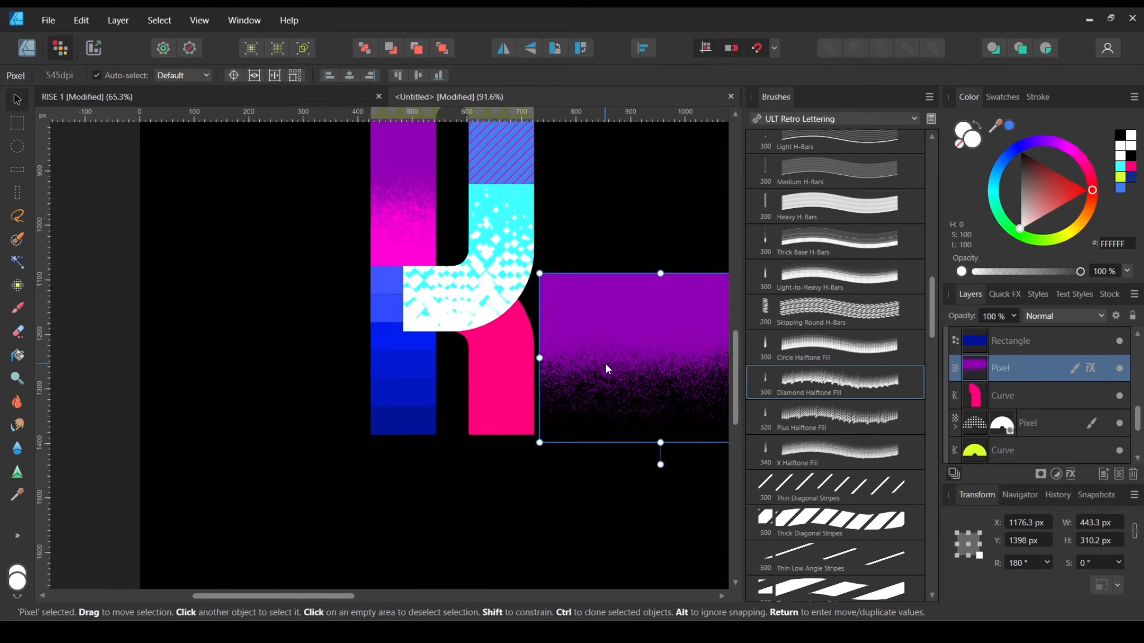
left_click_drag(604, 364, 485, 424)
left_click_drag(517, 496, 518, 239)
left_click_drag(541, 441, 545, 400)
left_click_drag(620, 364, 406, 520)
scroll(413, 476, "down", 3)
scroll(416, 473, "up", 3)
left_click_drag(336, 541, 455, 377)
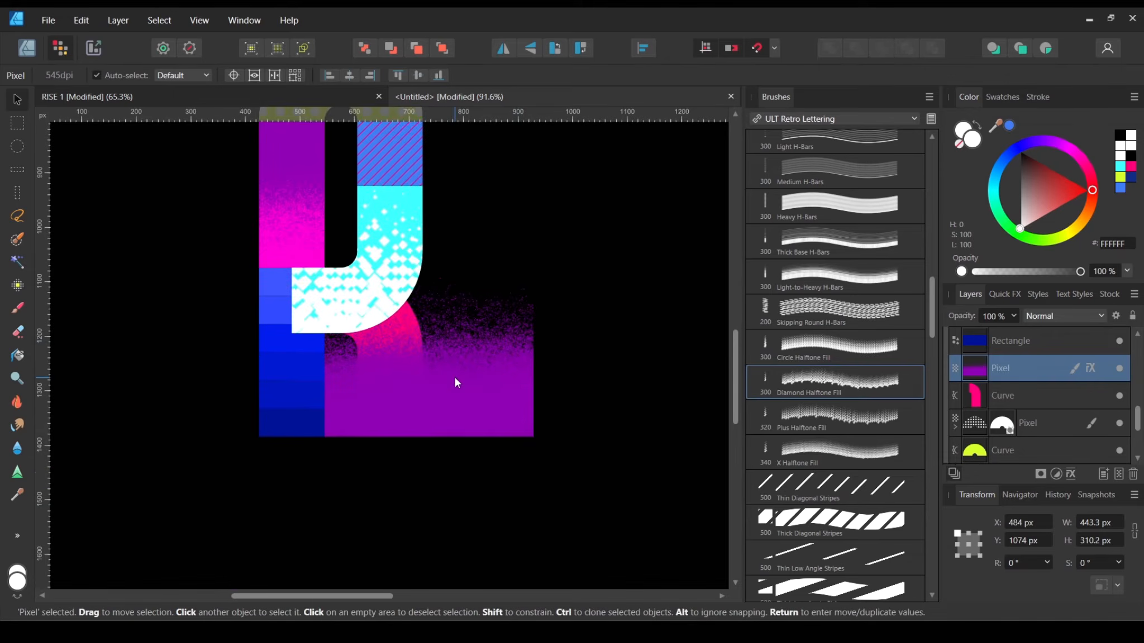
Step: Change the Color Overlay effect of the purple grain over the R's pink leg to bright yellow and deselect the layer
scroll(455, 376, "up", 1)
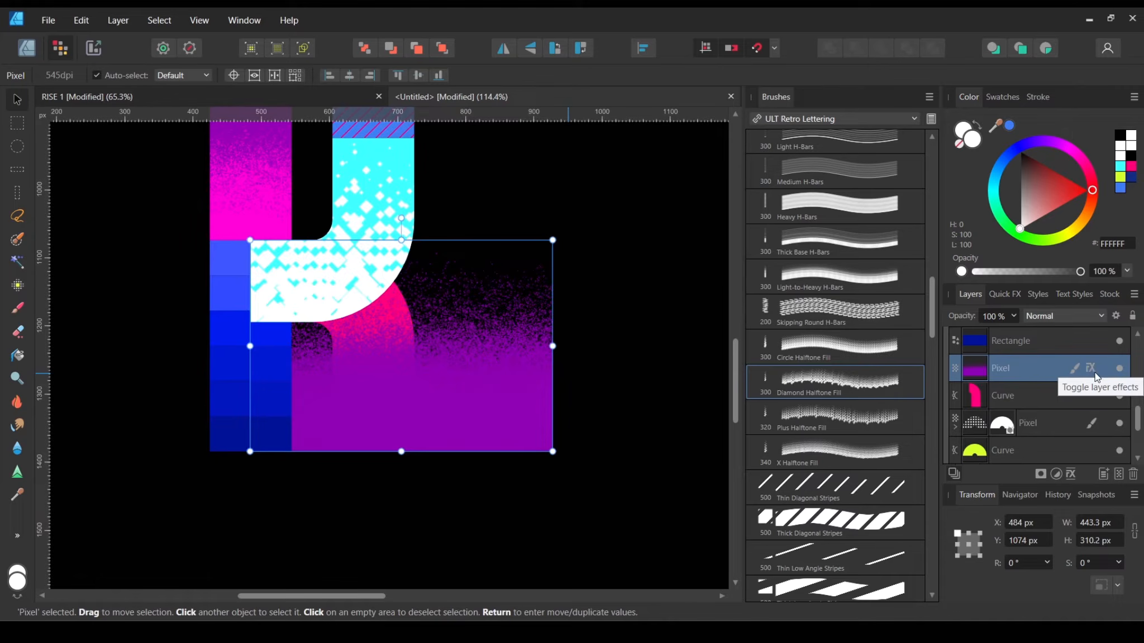
left_click(124, 23)
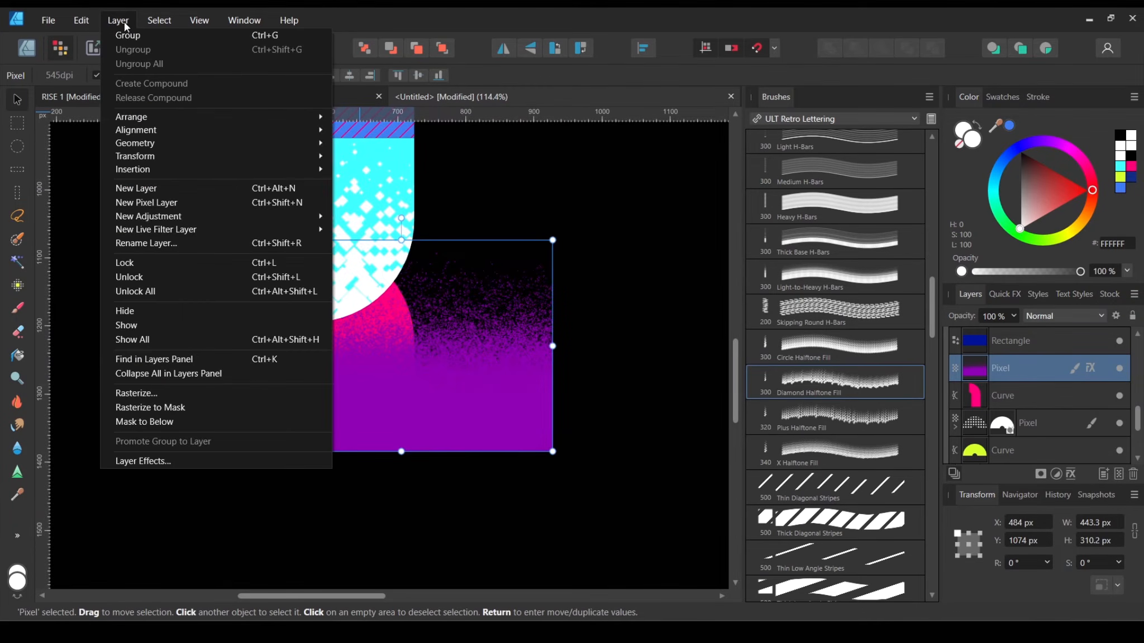
left_click(185, 462)
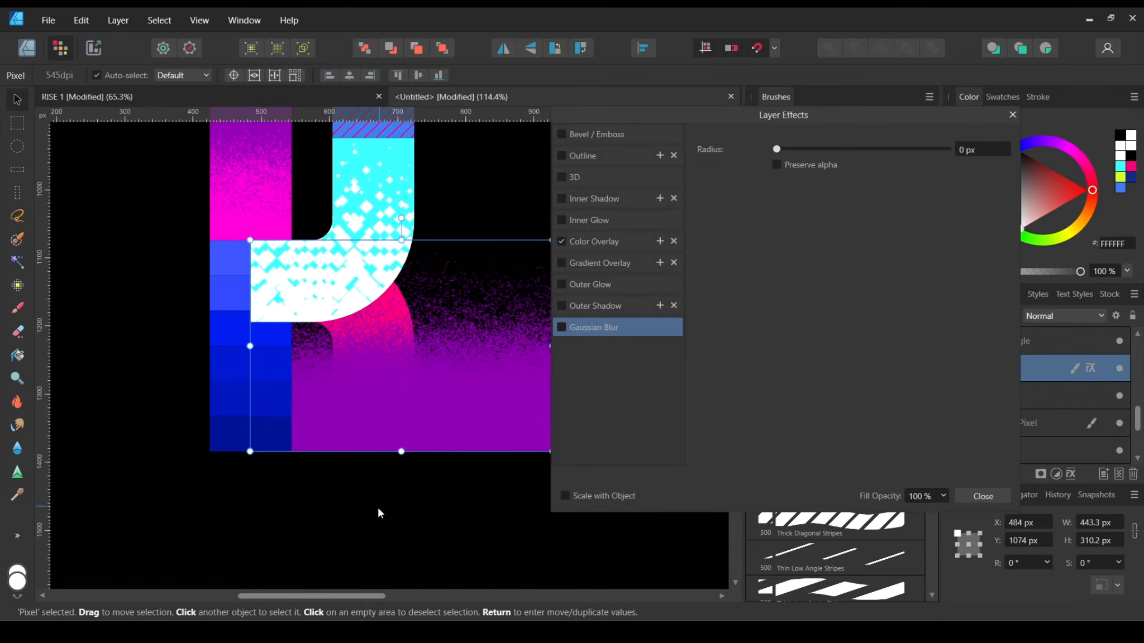
left_click(596, 242)
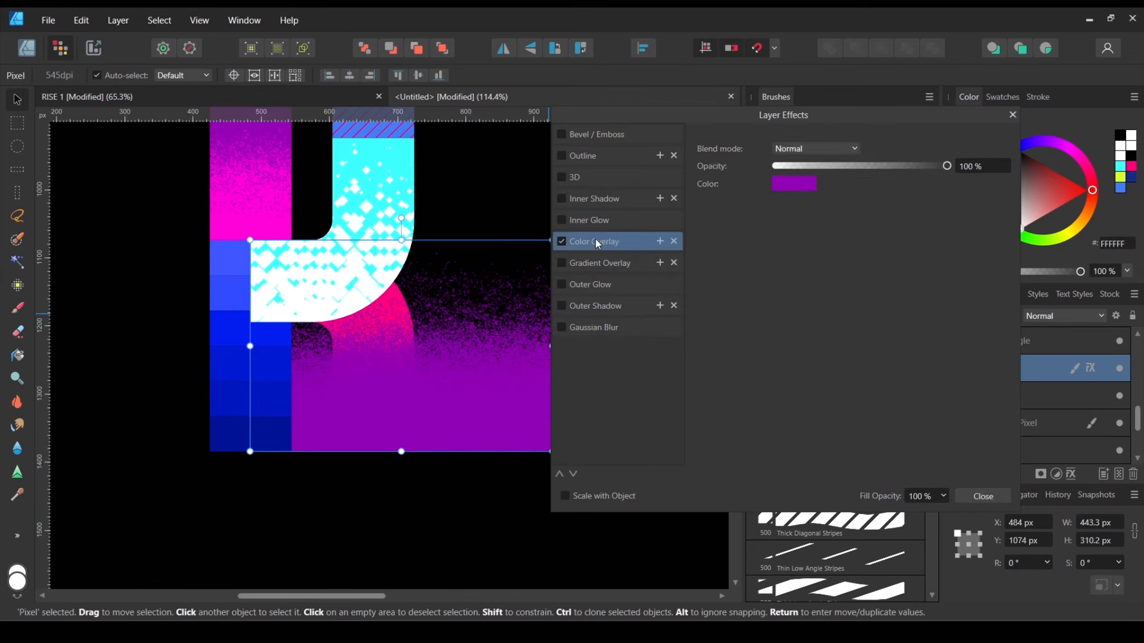
left_click(805, 183)
left_click(737, 228)
left_click_drag(772, 266, 893, 276)
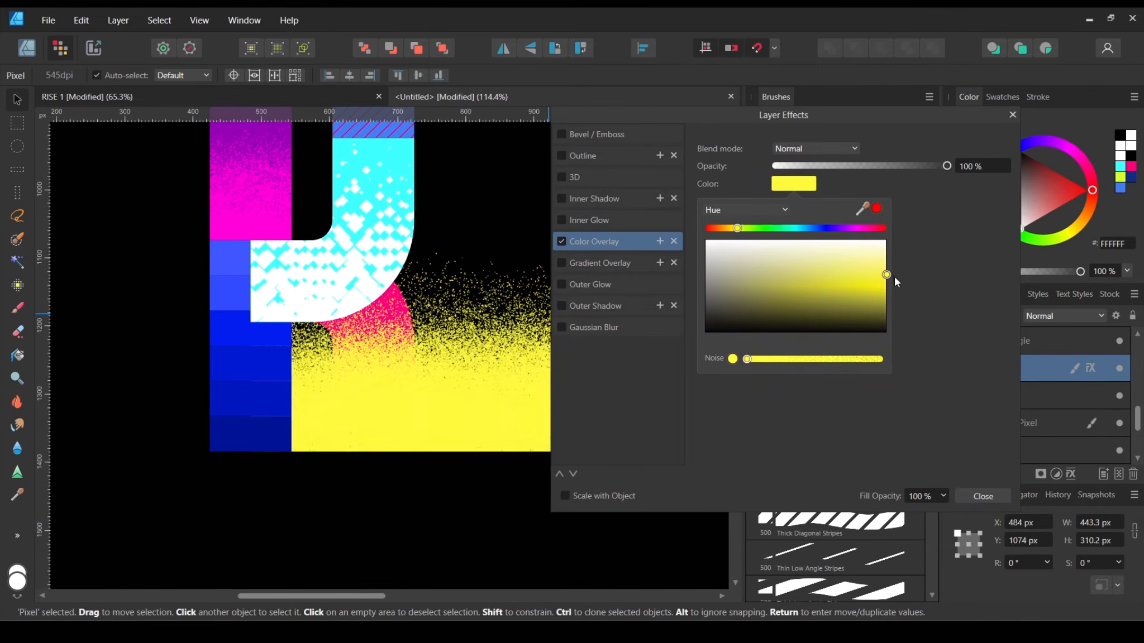
left_click(990, 493)
left_click(999, 497)
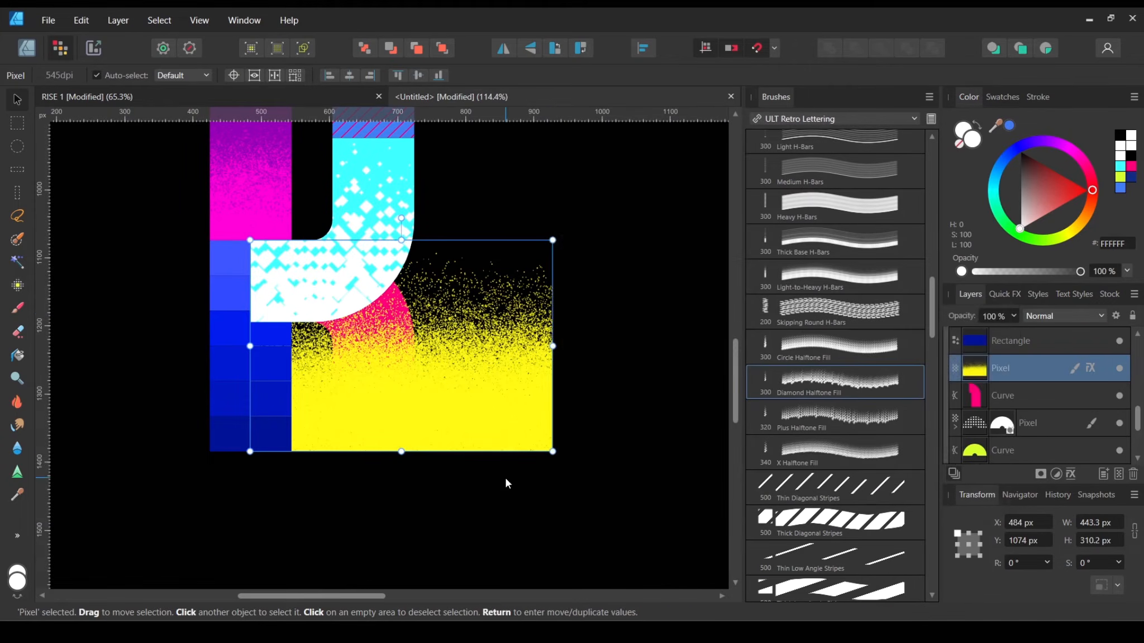
left_click(505, 477)
Step: Duplicate the R's pink leg Curve, apply the duplicate as a mask to the yellow grain Pixel layer, and deselect
scroll(479, 410, "down", 4)
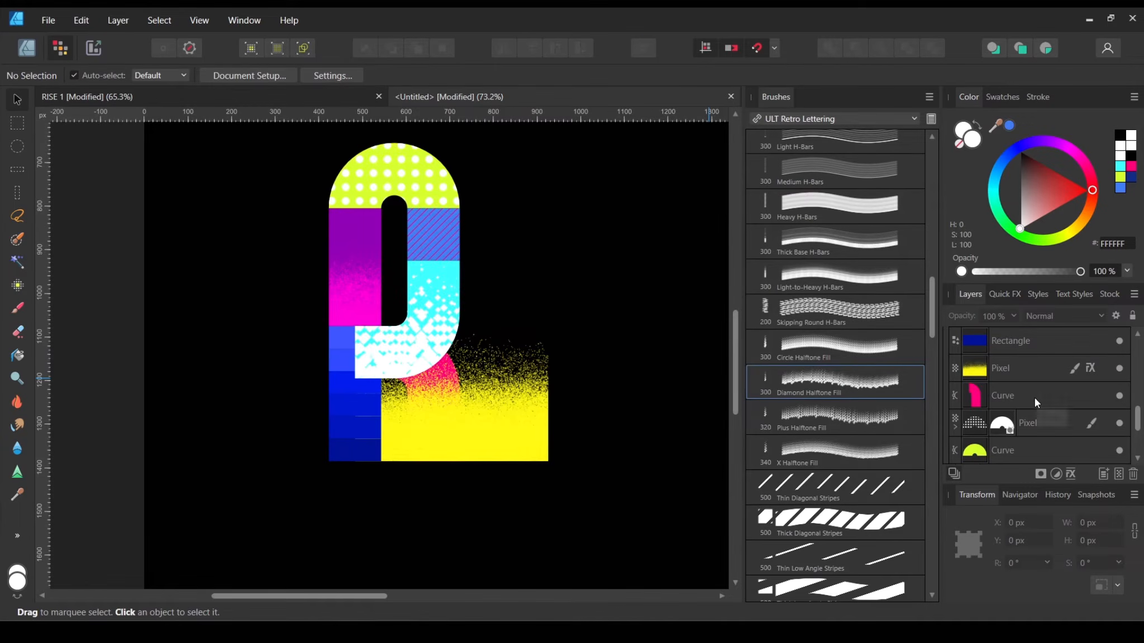
left_click(1029, 396)
right_click(1029, 397)
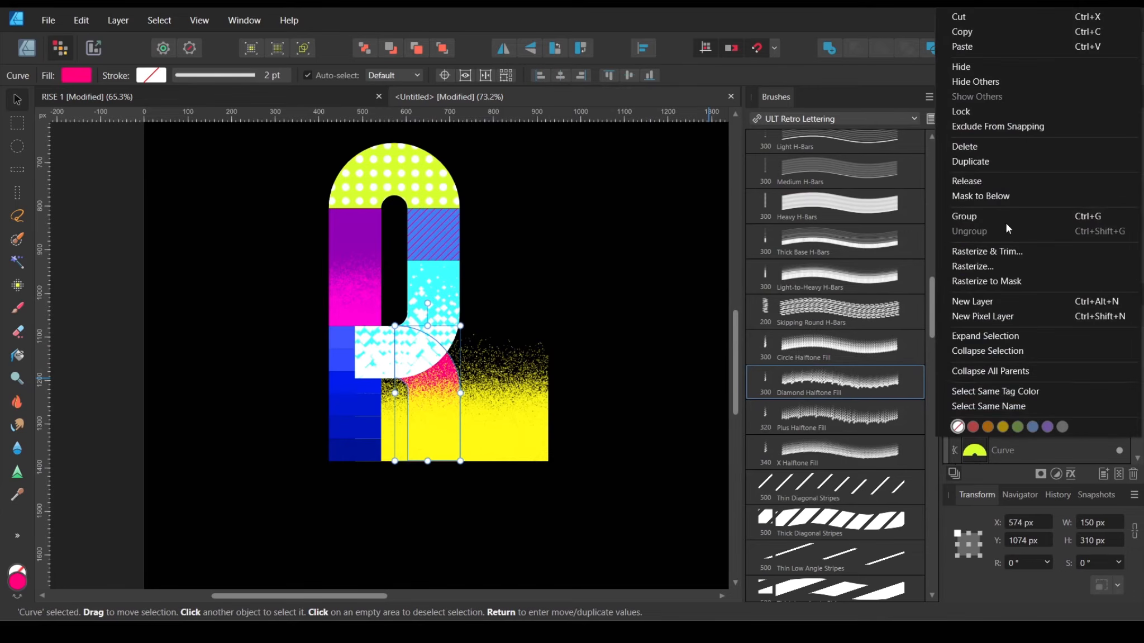
left_click(992, 163)
left_click_drag(979, 396, 976, 369)
left_click(518, 365)
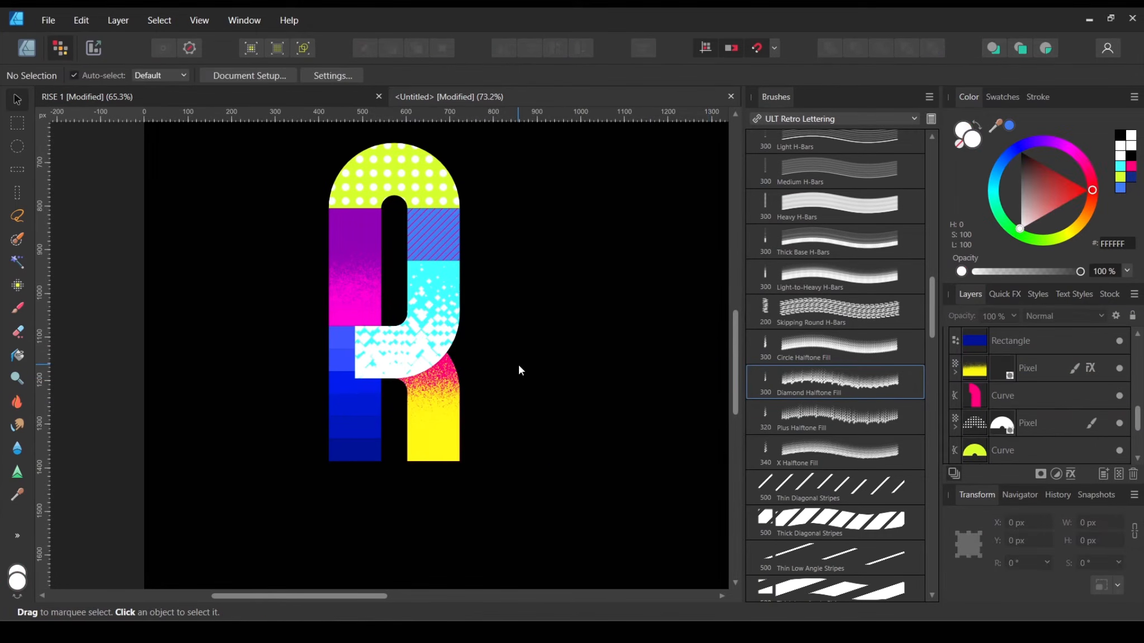
Step: Review the decorated R against the RISE reference, then select the R group, collapse it and deselect
scroll(525, 358, "up", 2)
scroll(977, 381, "up", 4)
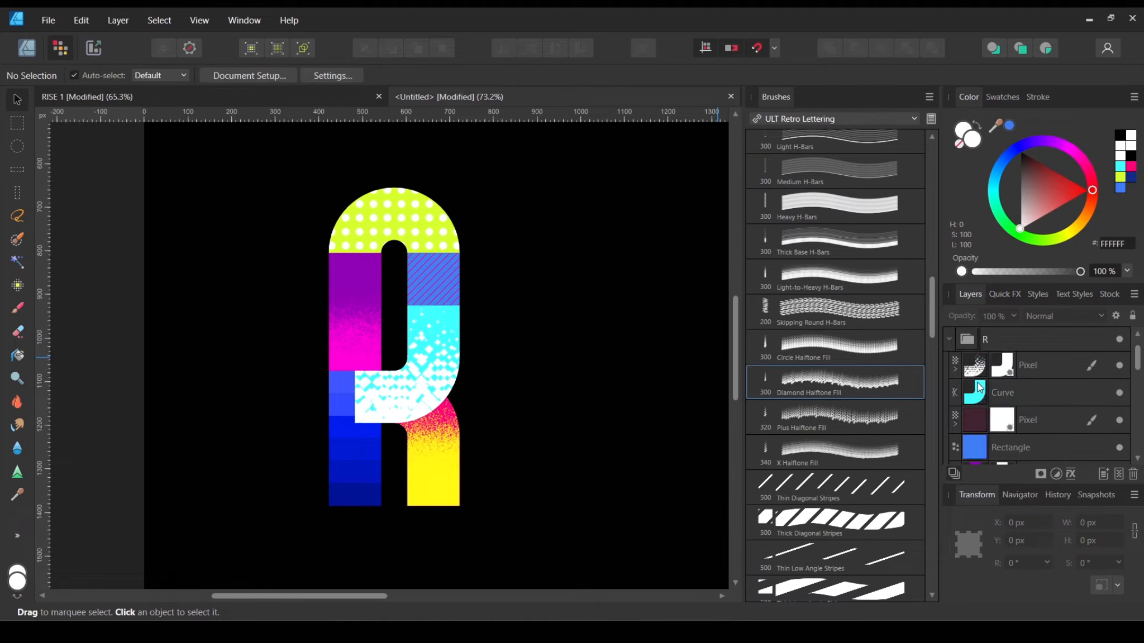
scroll(976, 382, "down", 4)
scroll(529, 335, "down", 2)
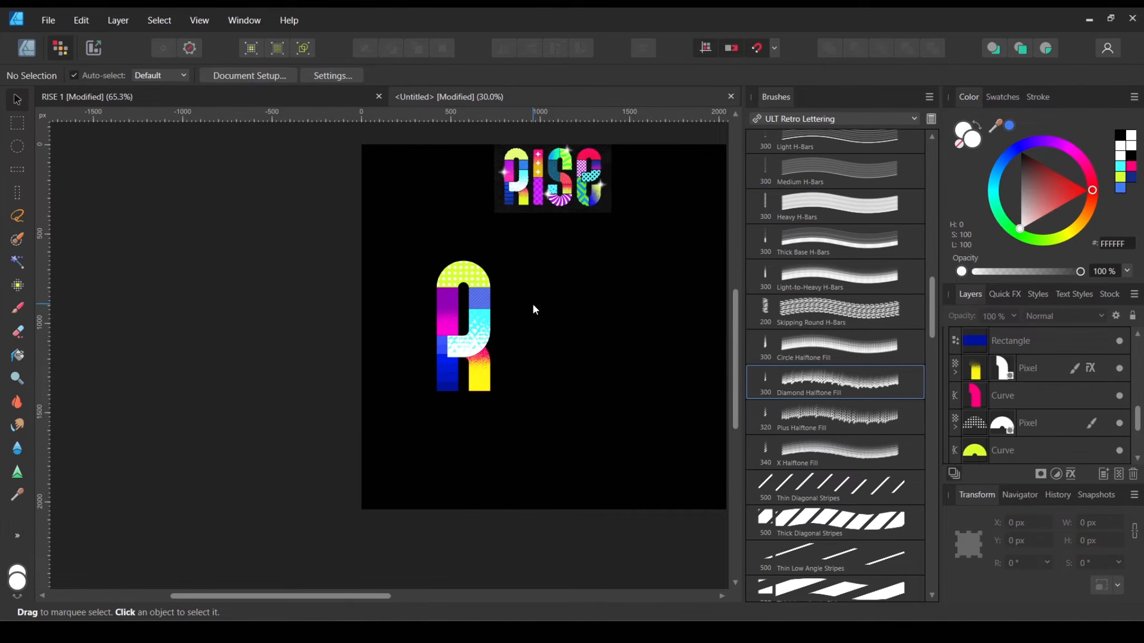
scroll(533, 304, "down", 2)
scroll(531, 323, "up", 1)
left_click_drag(536, 277, 357, 512)
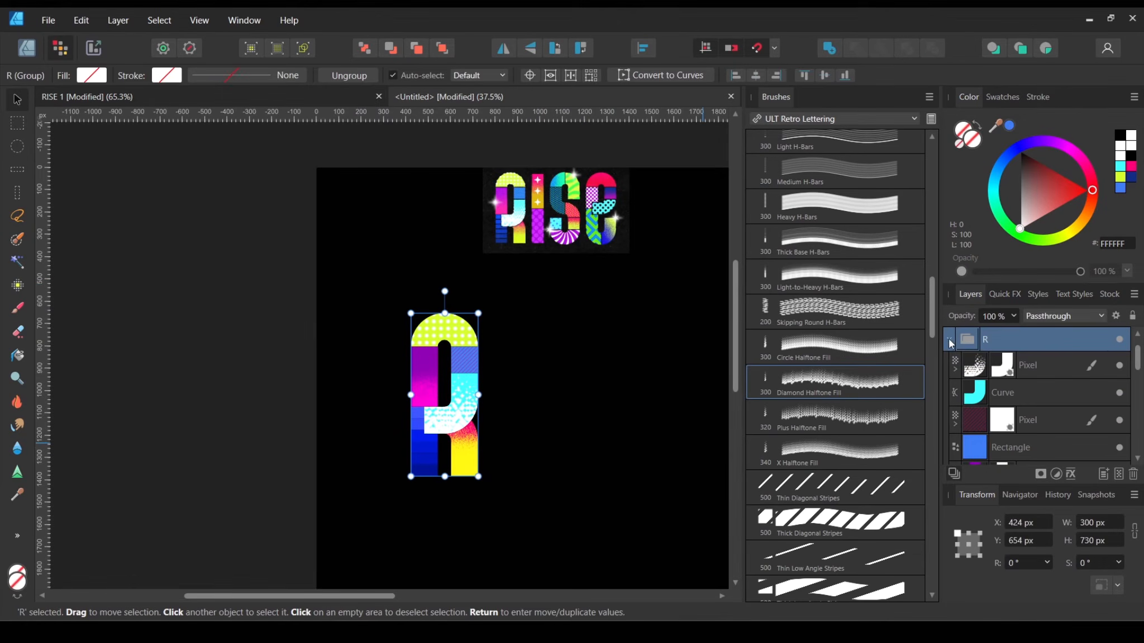
left_click(950, 340)
left_click(544, 416)
Step: Make the I group visible and check it on its own, keeping the finished R group shown beside it
scroll(530, 410, "up", 2)
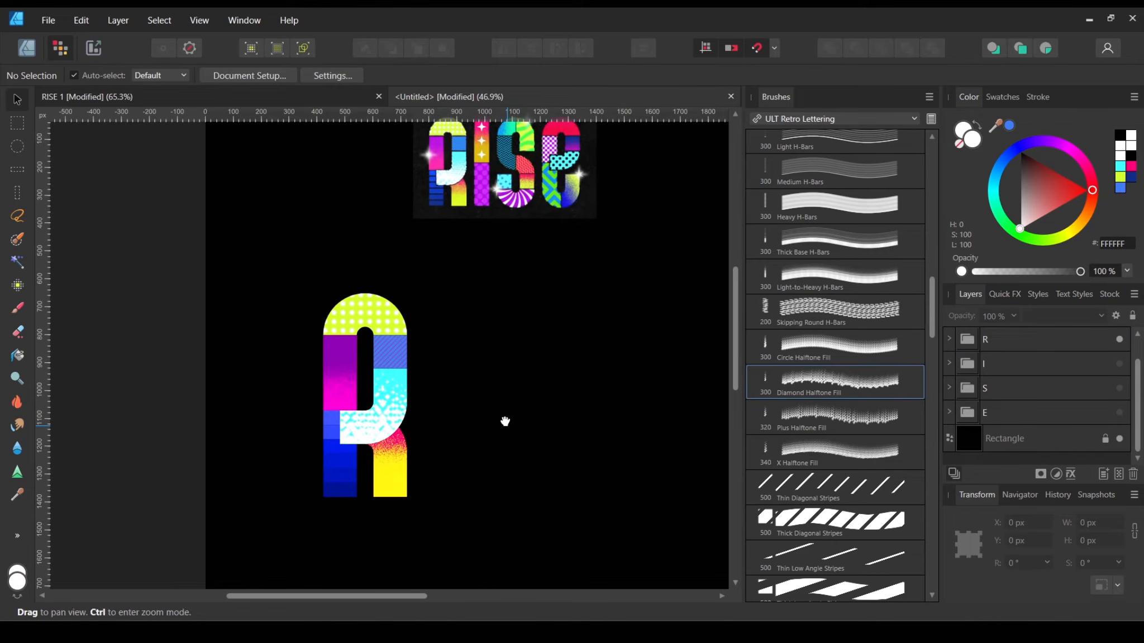
left_click(1119, 338)
left_click(1119, 364)
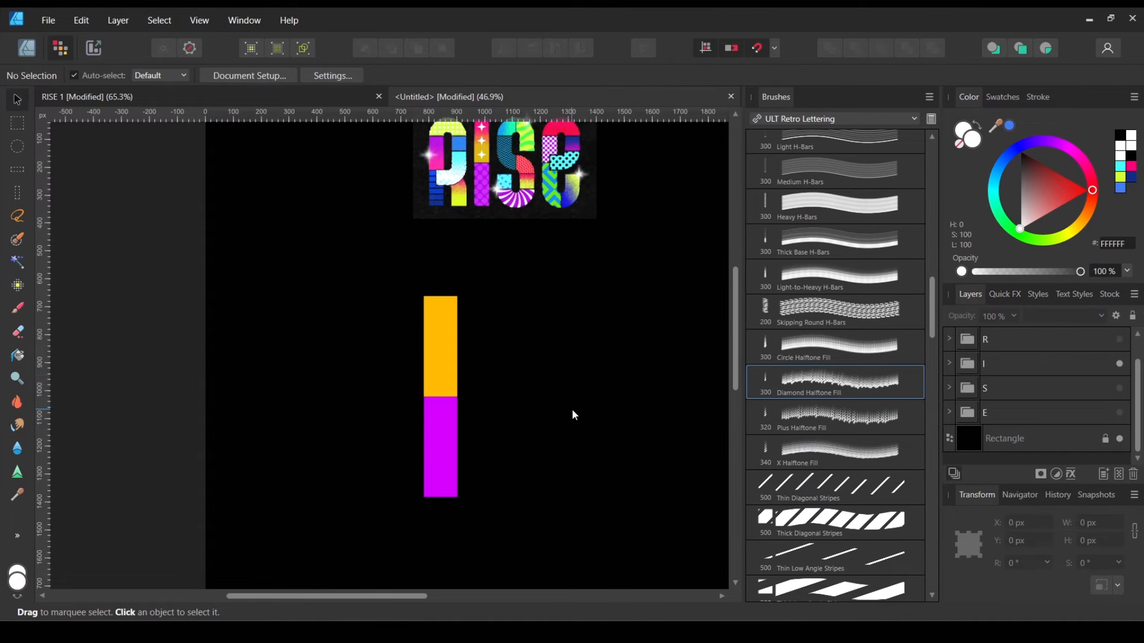
scroll(572, 415, "up", 2)
scroll(404, 469, "up", 1)
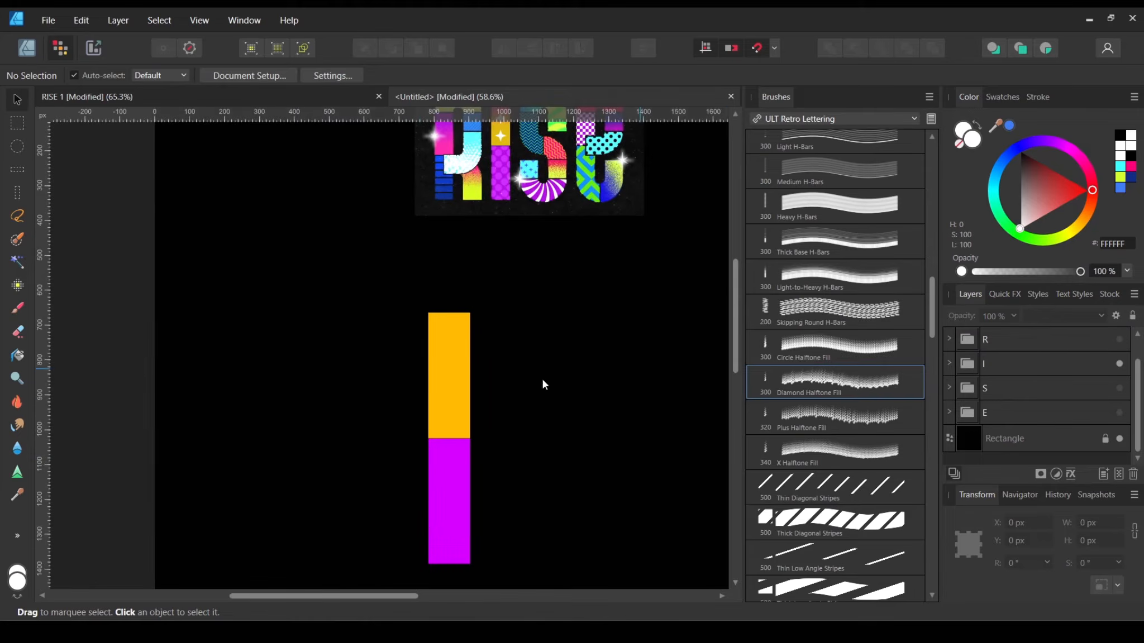
left_click(1119, 339)
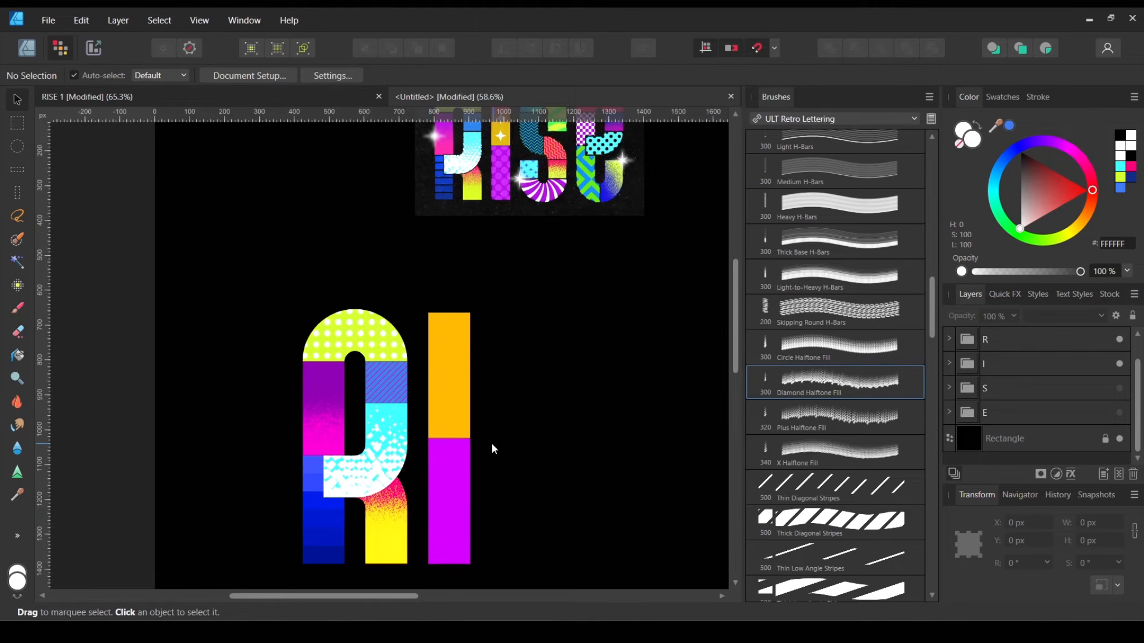
Step: Copy the masked yellow grain Pixel layer from the R's leg and paste it above the I's orange rectangle
scroll(492, 443, "up", 2)
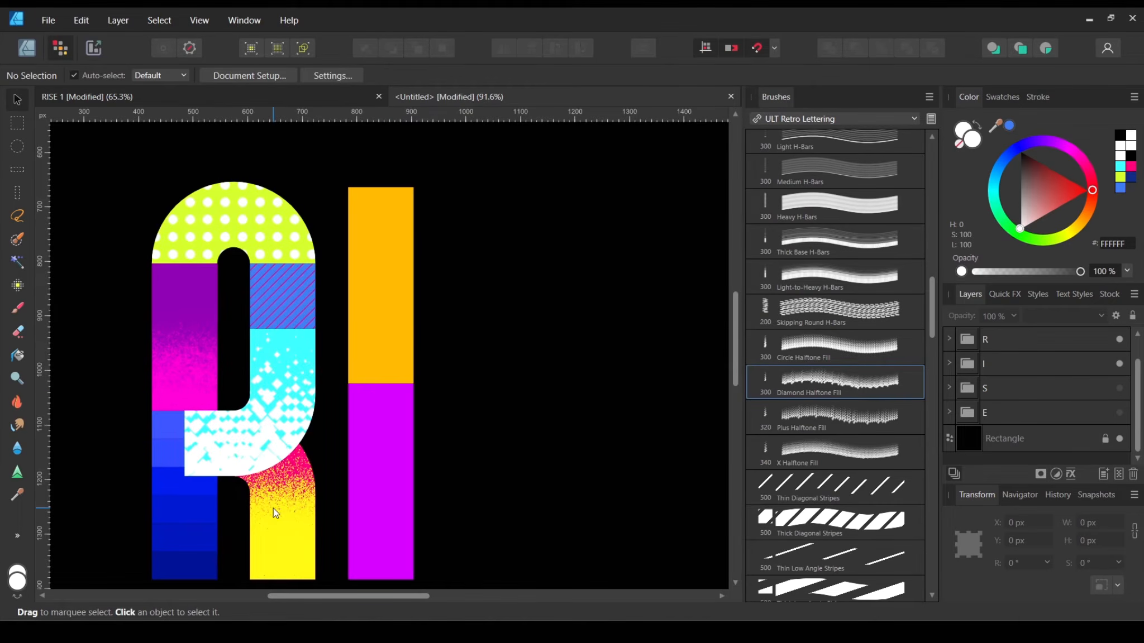
left_click(297, 478)
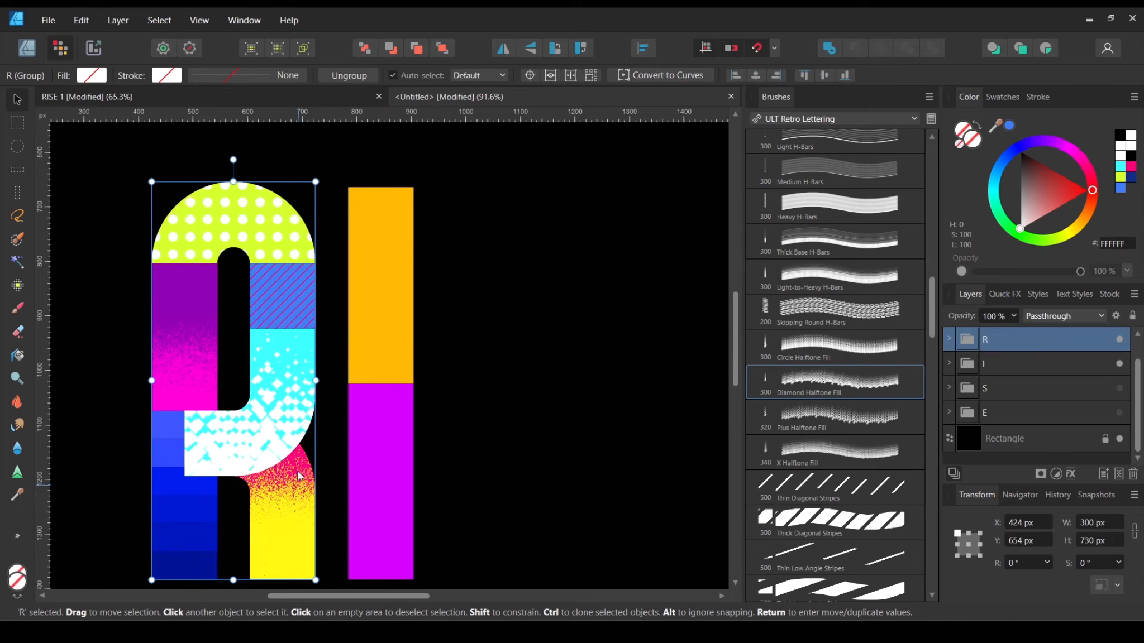
double_click(300, 524)
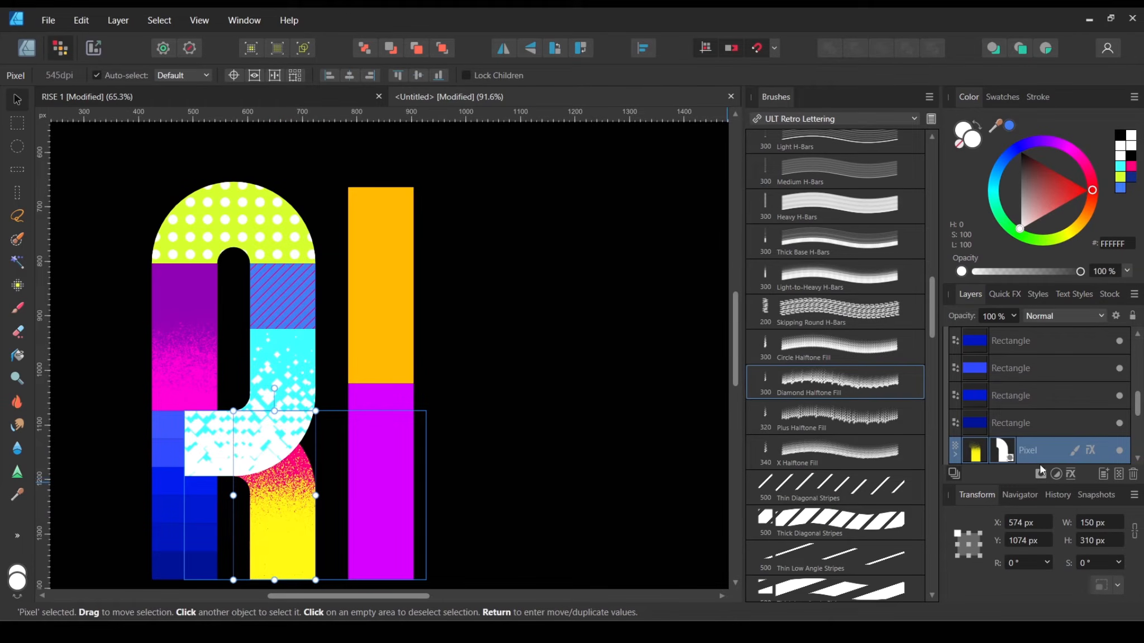
right_click(1053, 453)
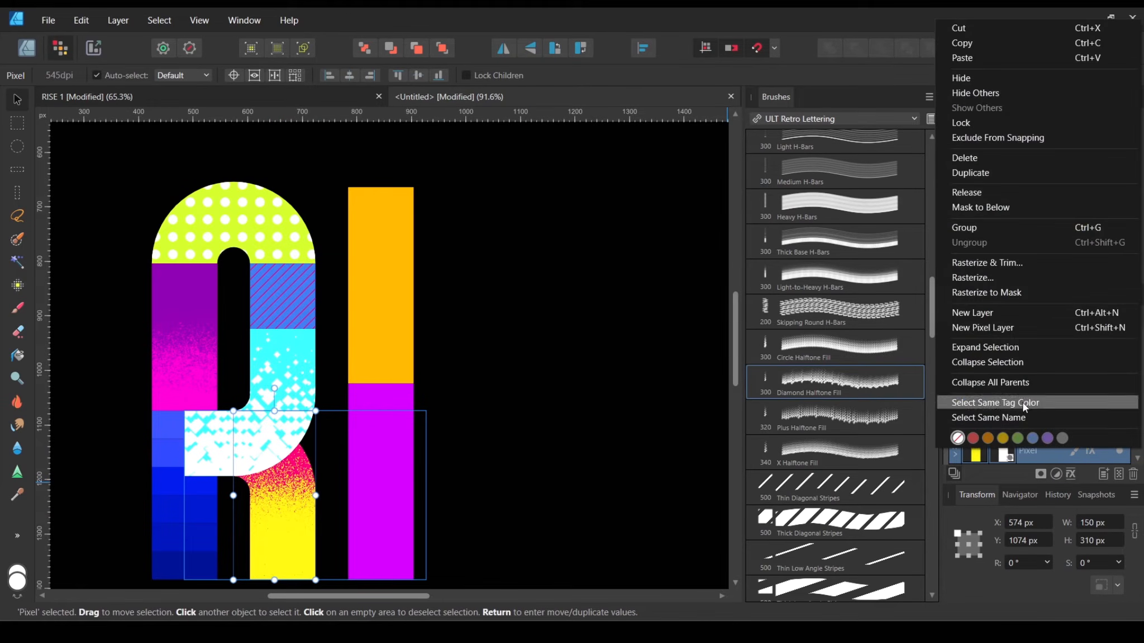
left_click(1013, 44)
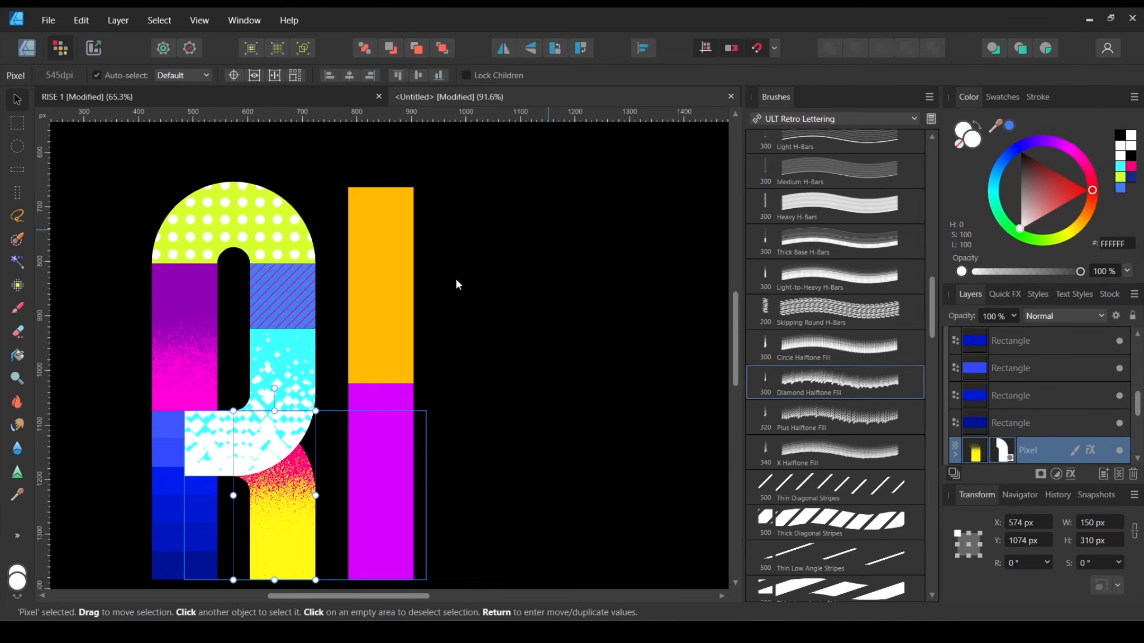
left_click(373, 332)
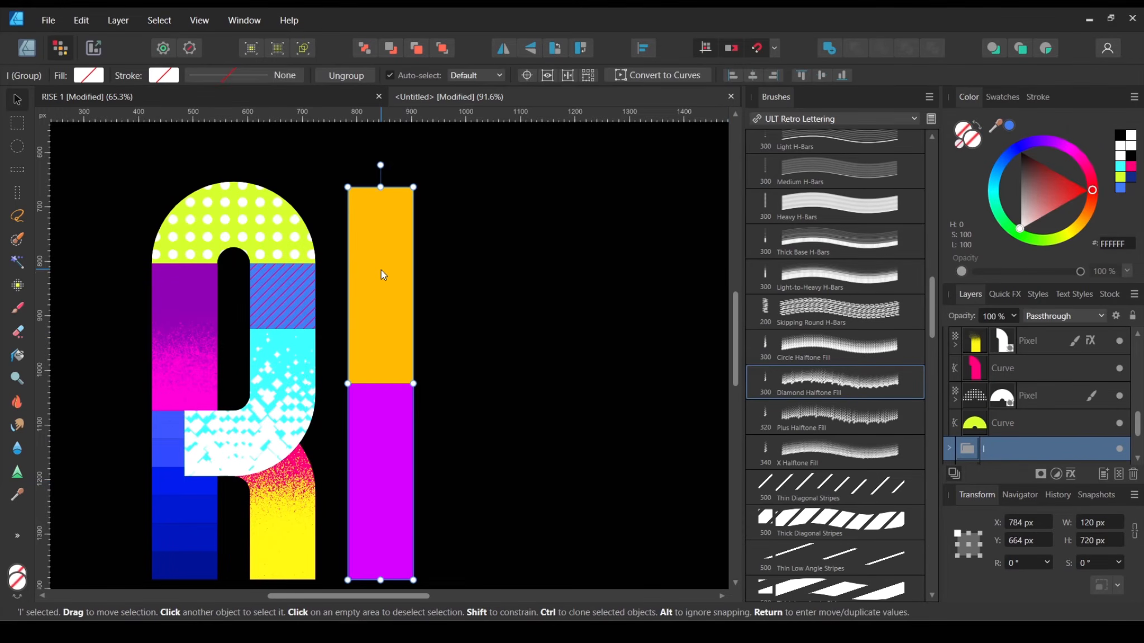
double_click(381, 269)
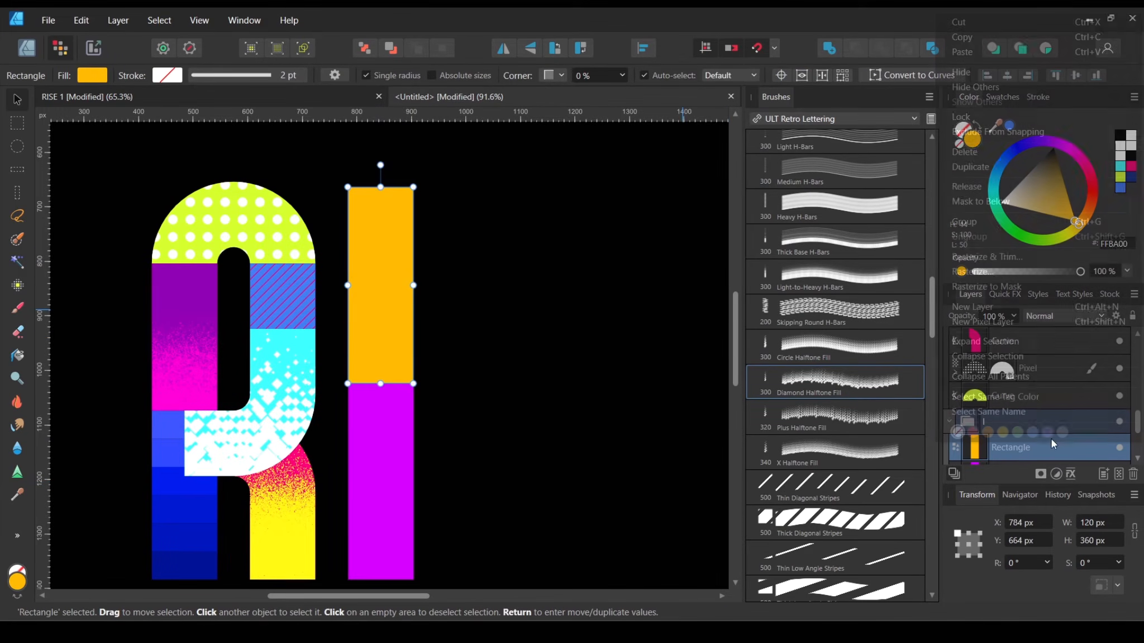
right_click(1051, 439)
left_click(977, 51)
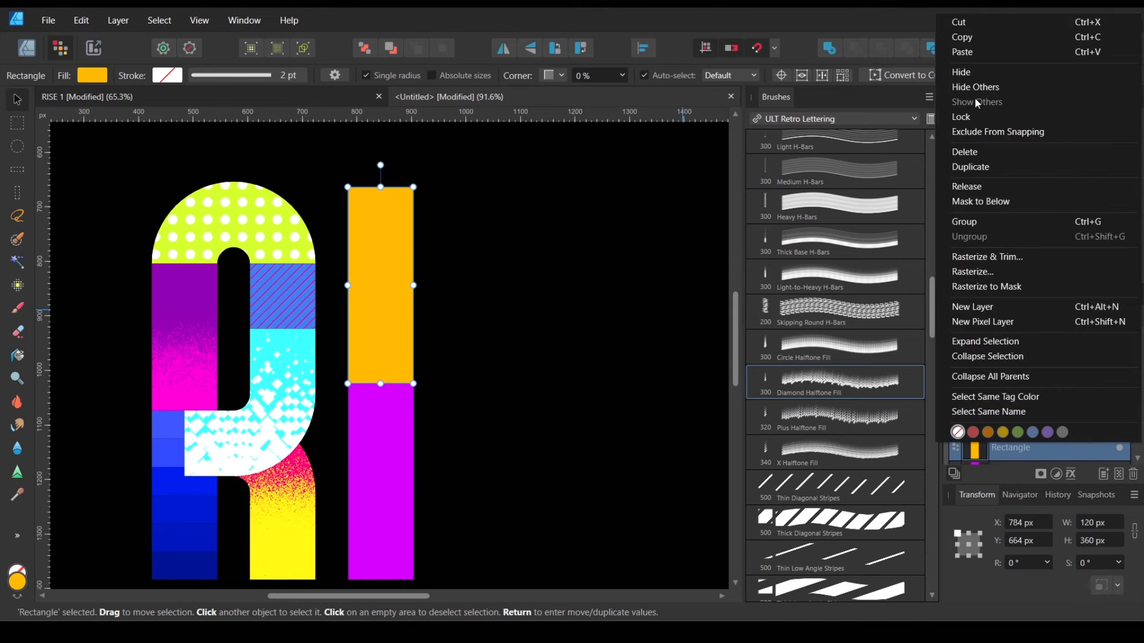
Step: Delete the Curve mask from the pasted yellow grain and move the layer beside the I's orange rectangle
left_click(1004, 446)
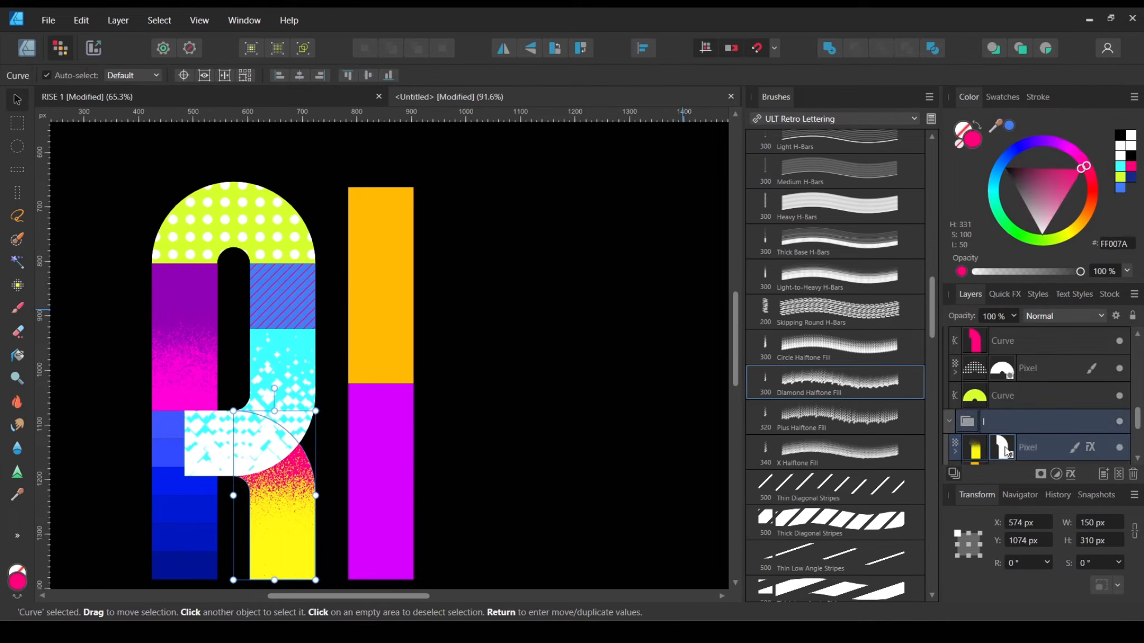
right_click(1004, 447)
left_click(1040, 347)
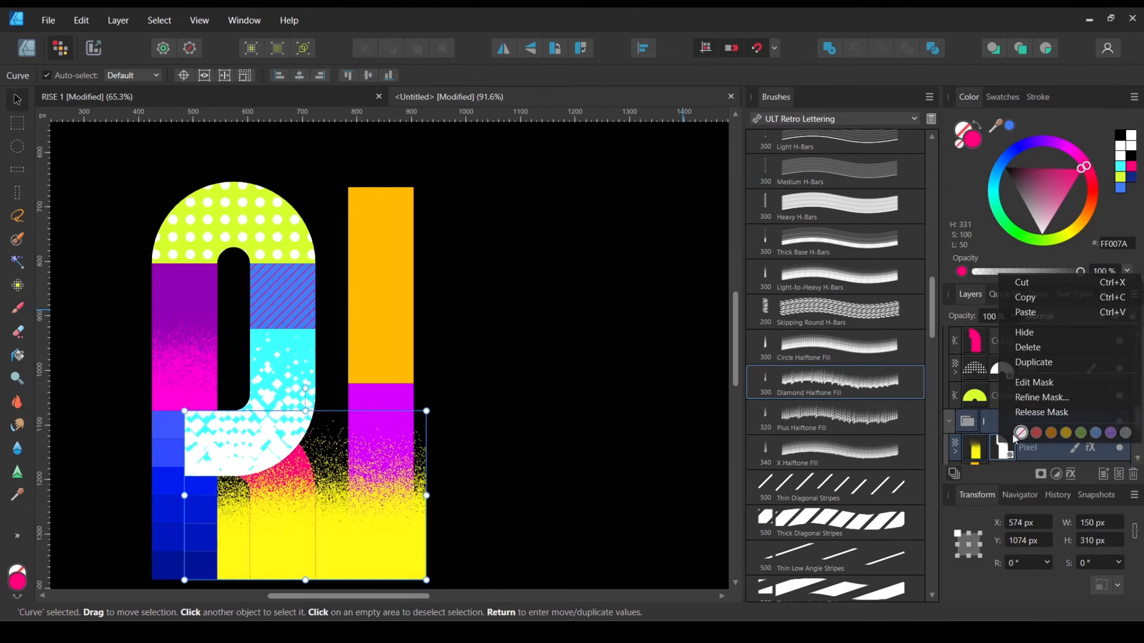
left_click_drag(397, 558, 587, 365)
Step: Check the reference I, then rotate the yellow grain to 180° and place it over the upper part of the orange rectangle
scroll(472, 350, "up", 6)
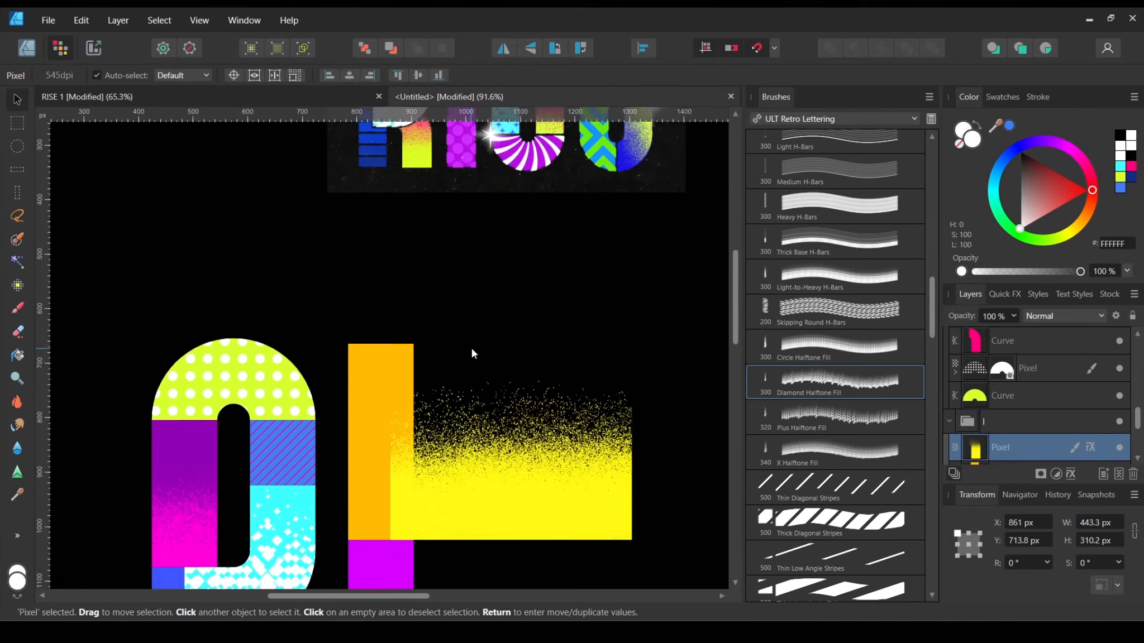
scroll(459, 386, "down", 10)
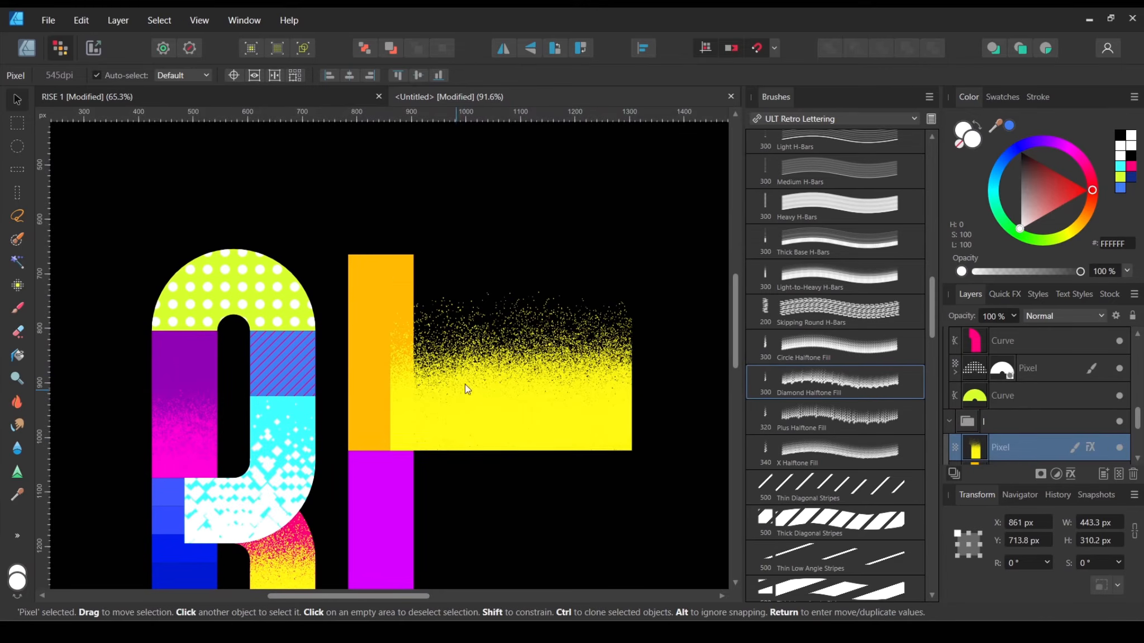
left_click_drag(511, 258, 510, 475)
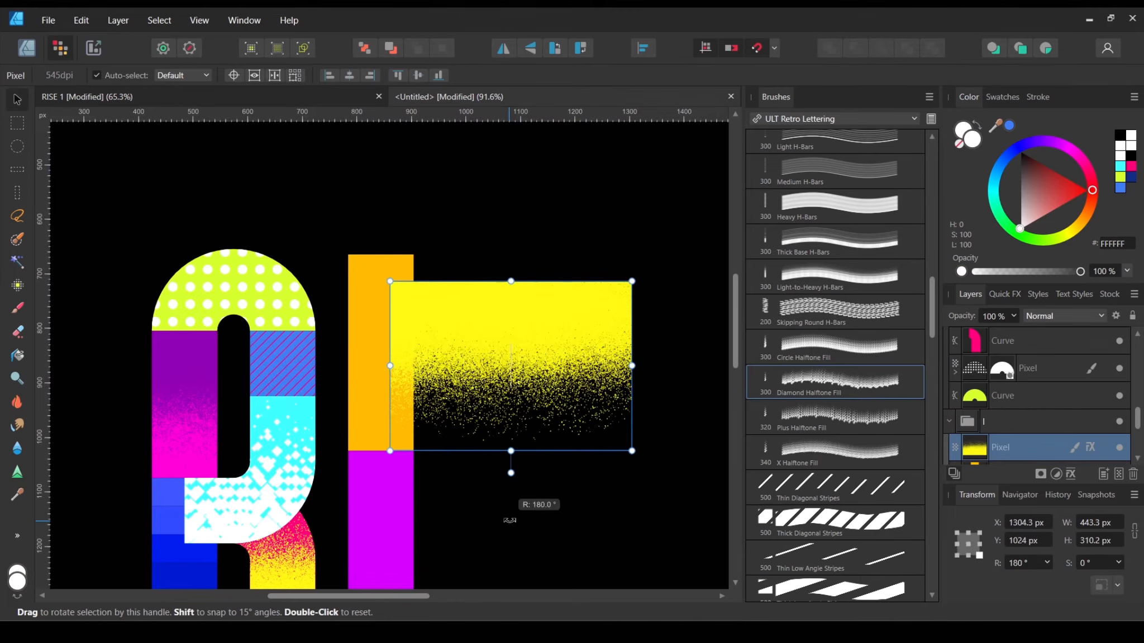
mouse_move(551, 387)
left_mouse_down()
mouse_move(446, 369)
mouse_move(450, 360)
left_mouse_up()
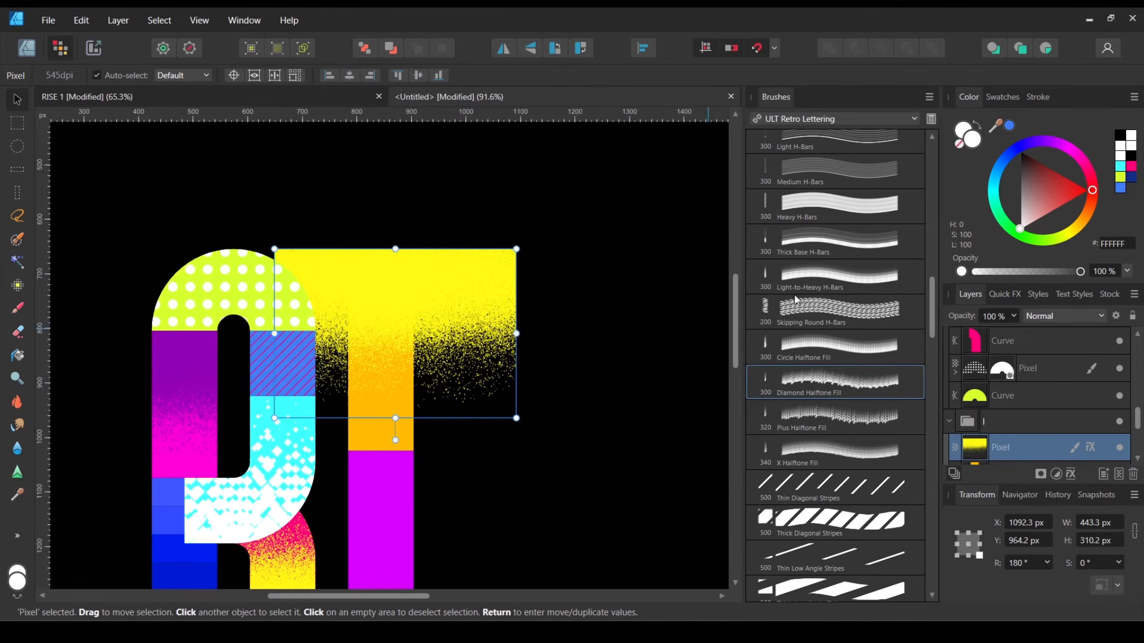
Step: Change the Color Overlay effect of the grain over the I's orange rectangle to hot pink
scroll(1051, 426, "down", 3)
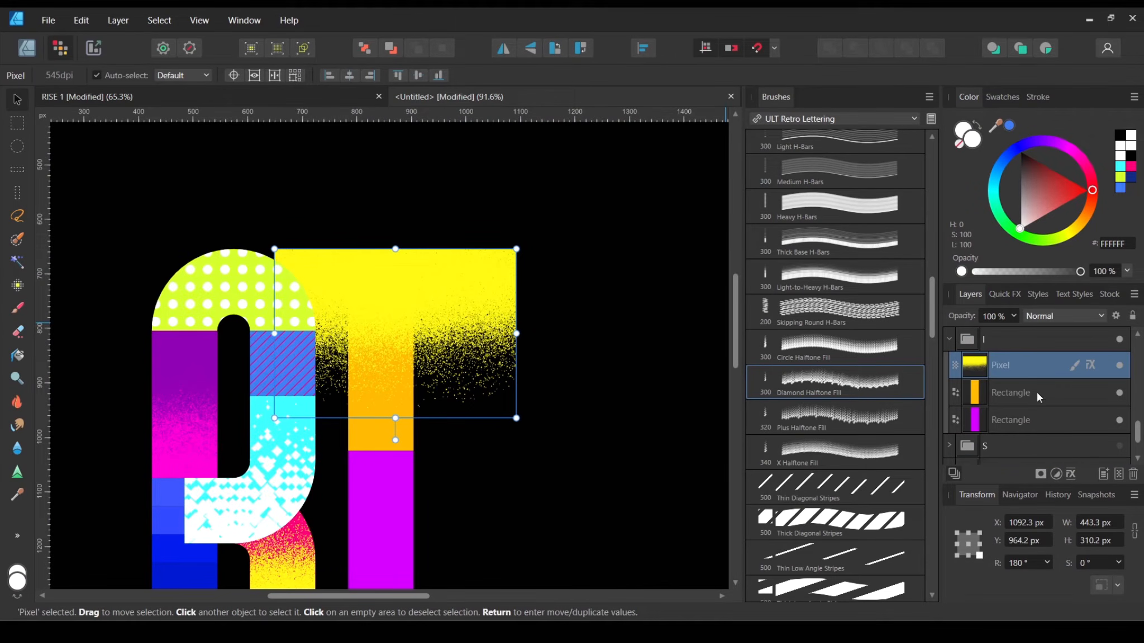
left_click(1090, 364)
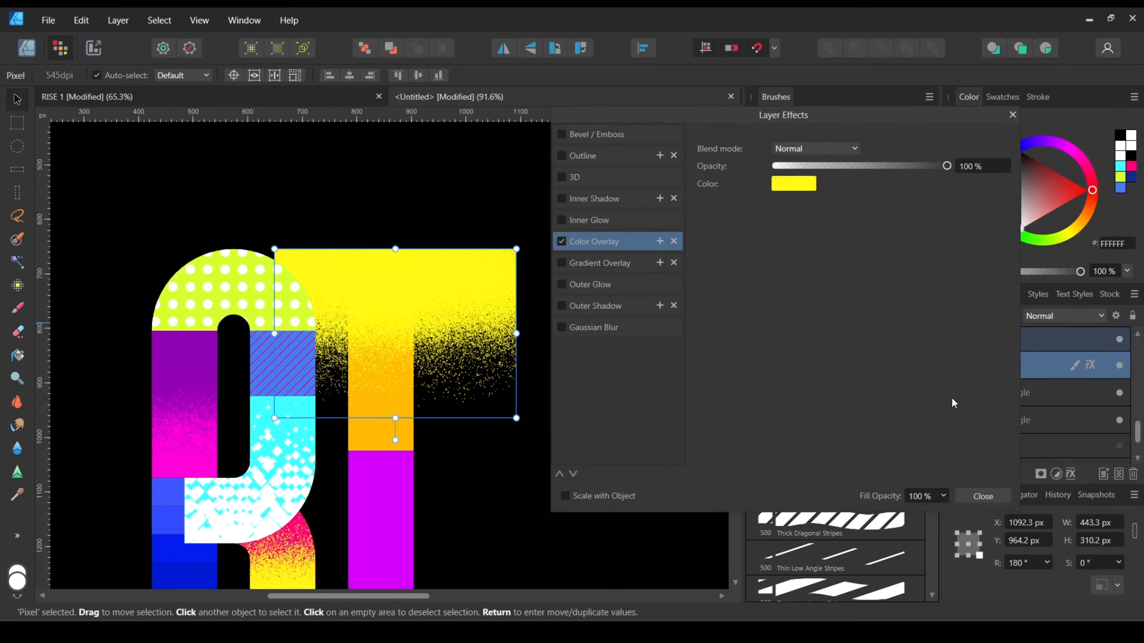
left_click(787, 184)
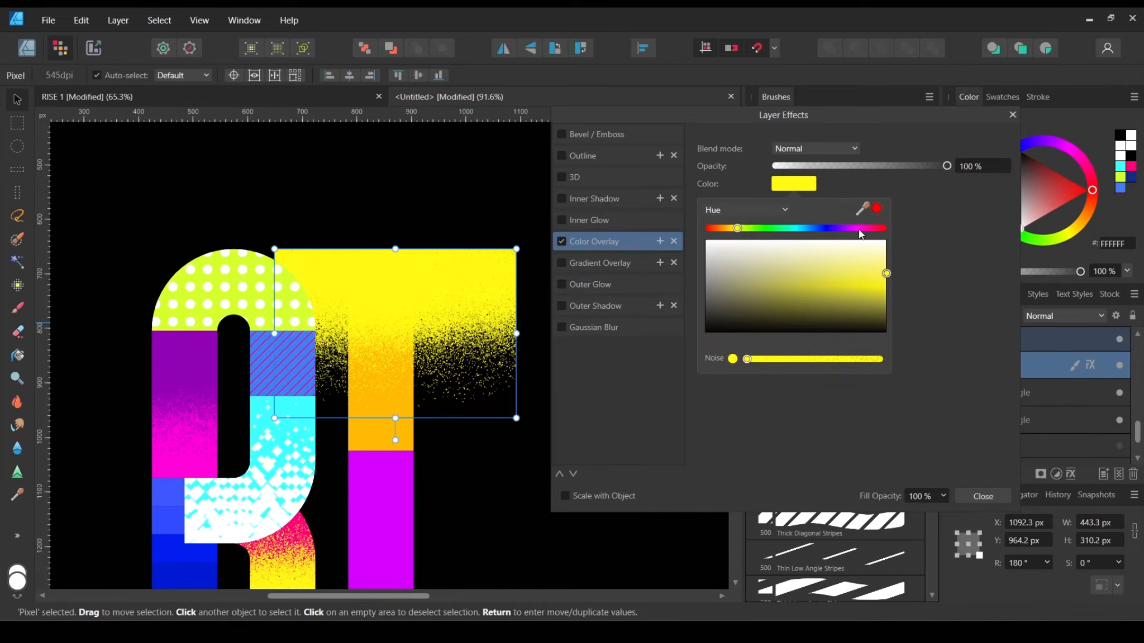
left_click_drag(859, 231, 865, 230)
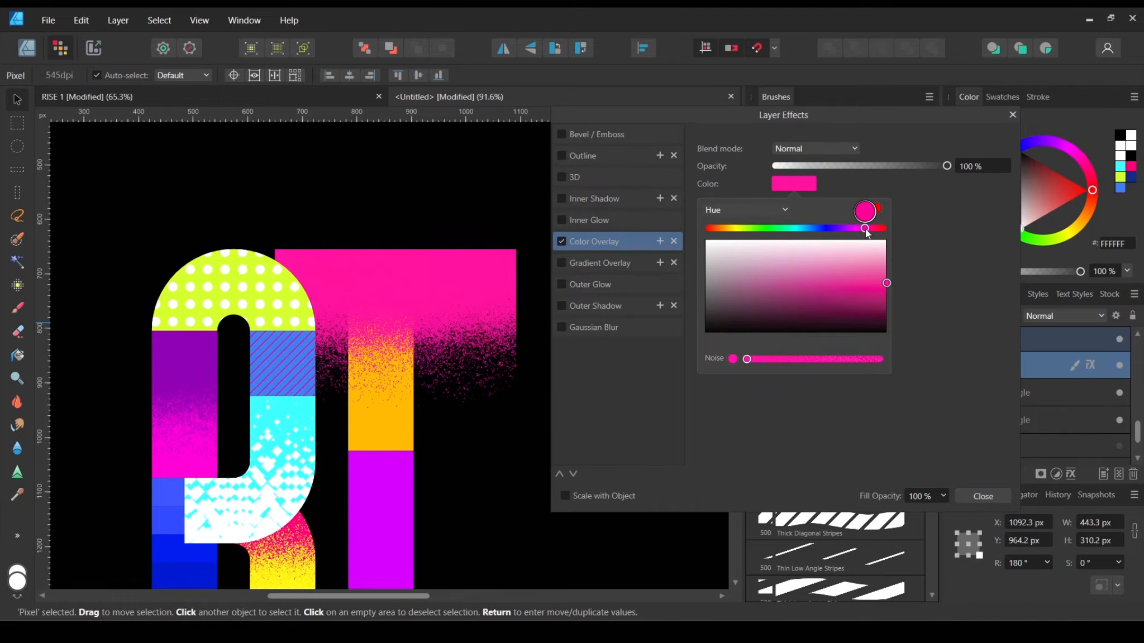
left_click(956, 484)
left_click(977, 496)
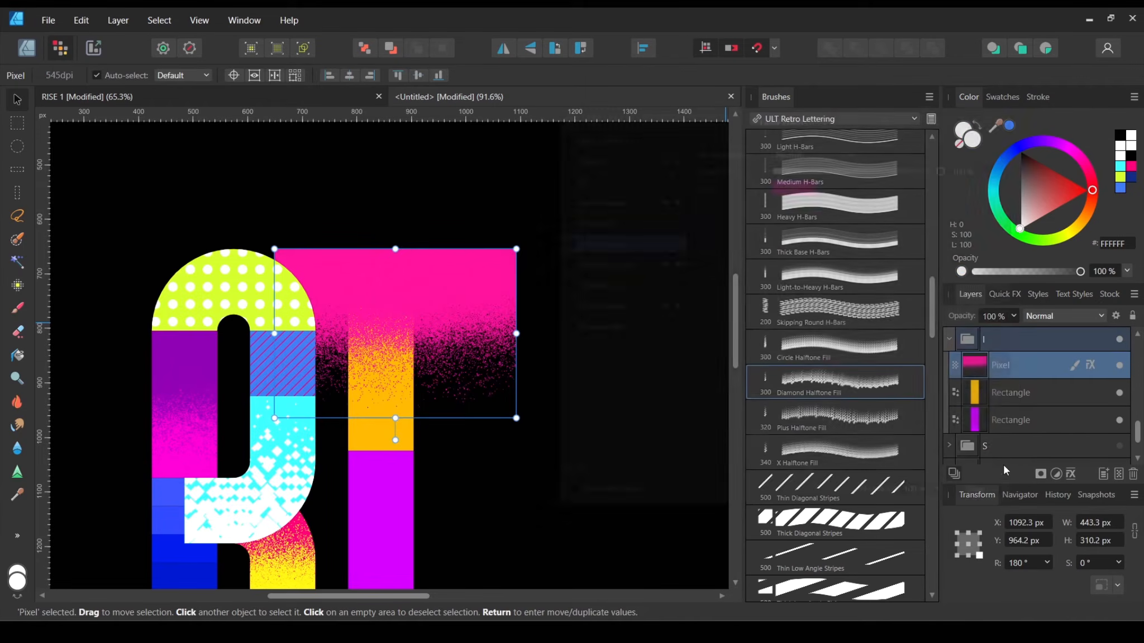
Step: Duplicate the I's orange rectangle and use the copy to mask the hot pink grain to the rectangle's shape
left_click(1060, 392)
right_click(1055, 392)
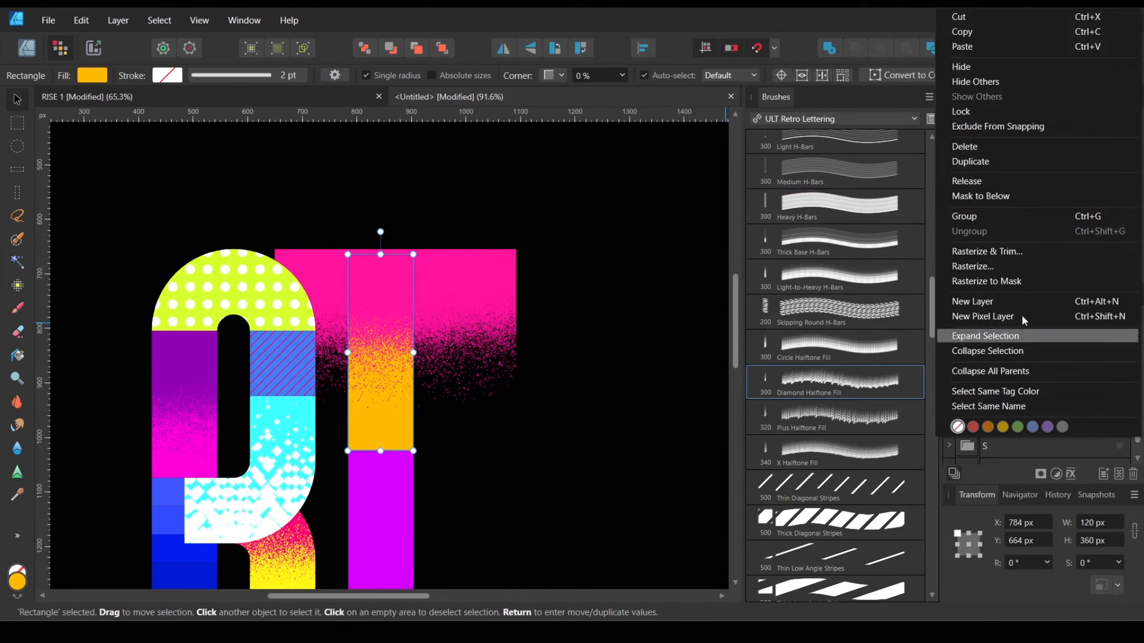
left_click(980, 160)
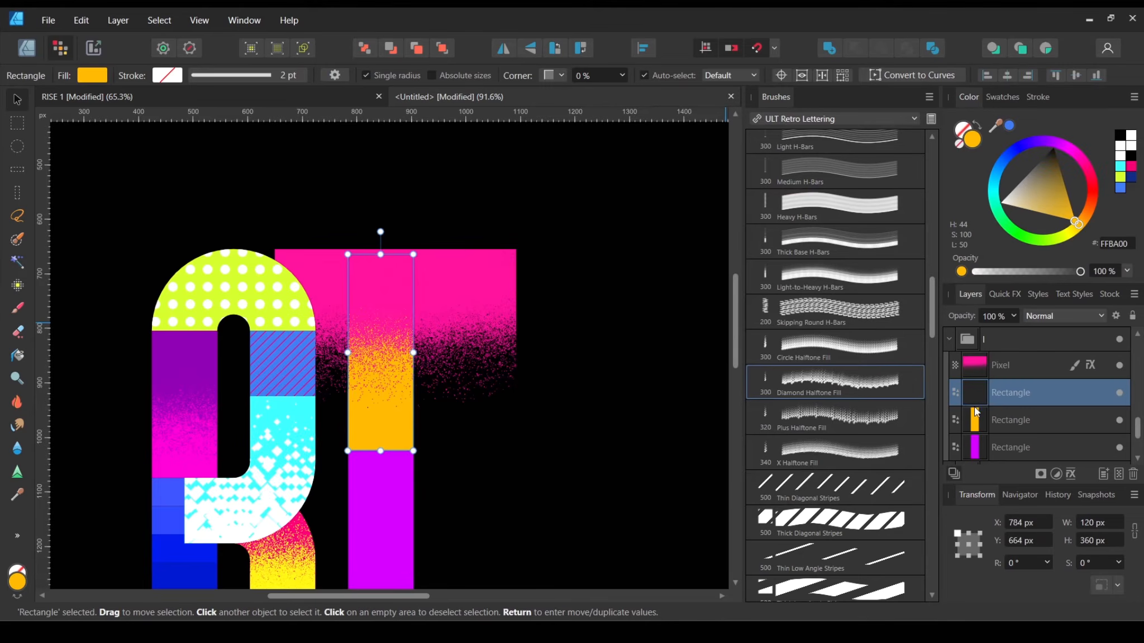
left_click_drag(972, 392, 975, 361)
left_click(564, 398)
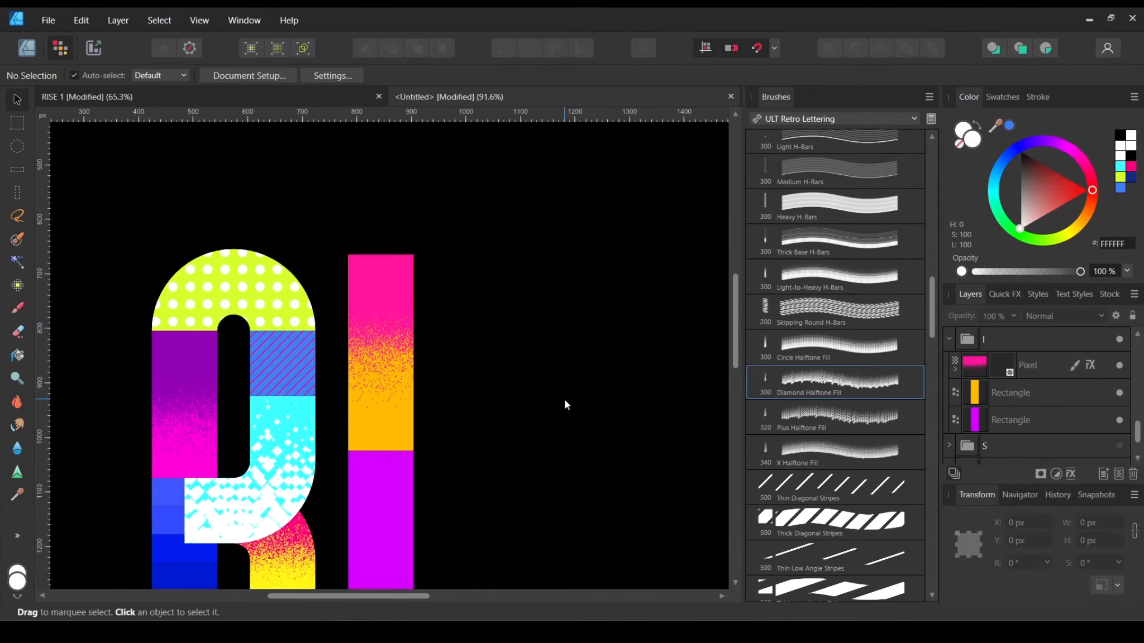
Step: Check the upper part of the reference I, then add a new pixel layer above the masked pink grain
scroll(564, 399, "up", 1)
scroll(548, 391, "up", 6)
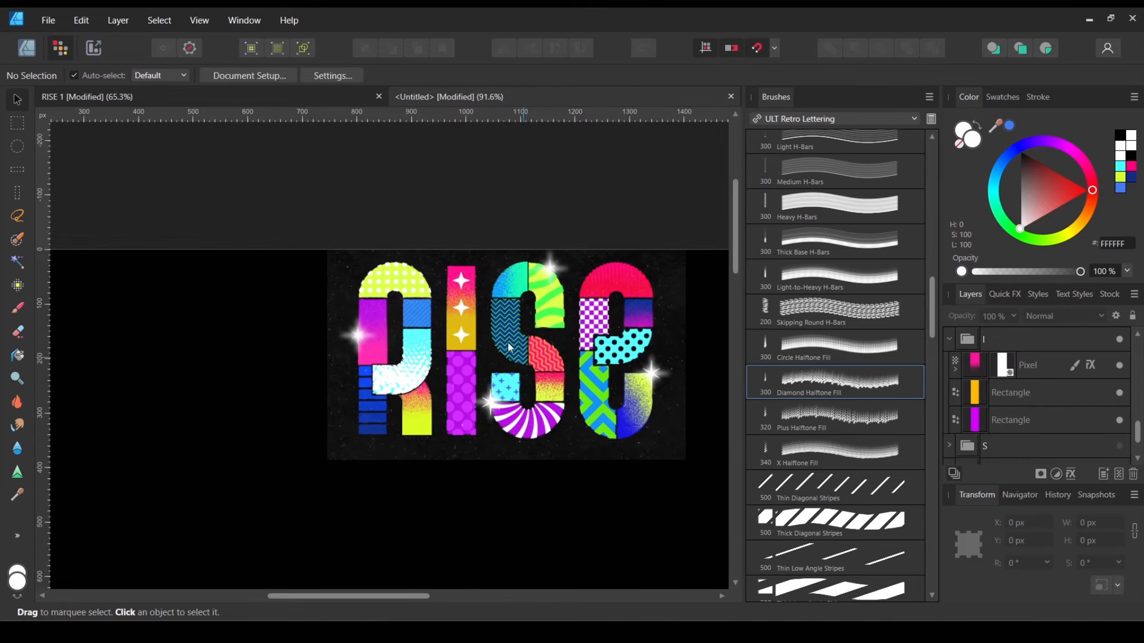
scroll(343, 439, "down", 6)
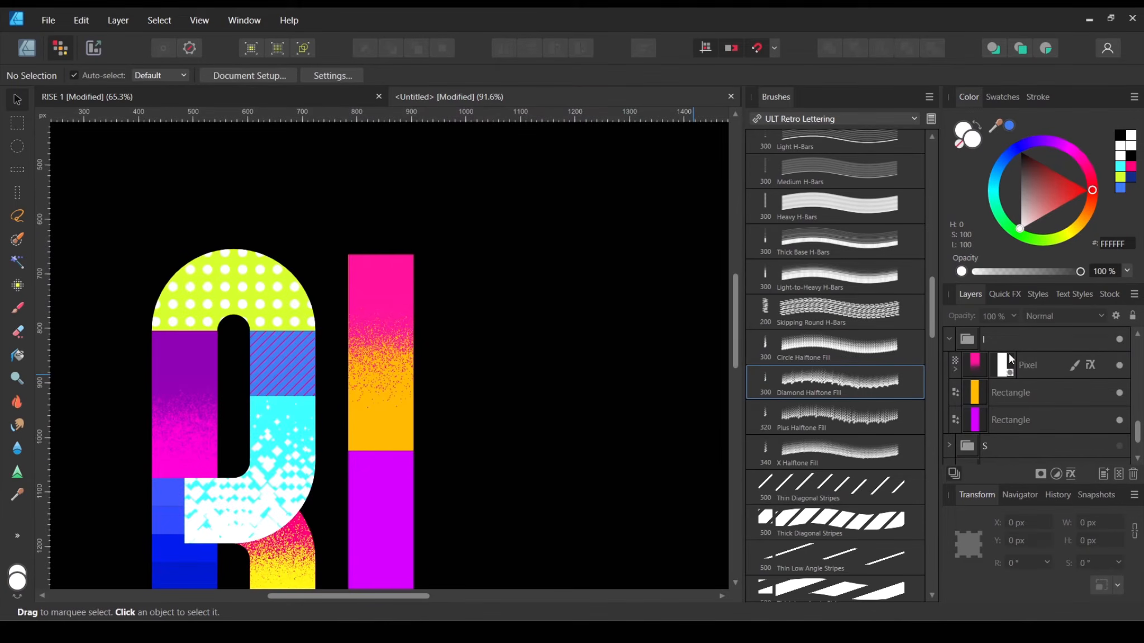
left_click(371, 330)
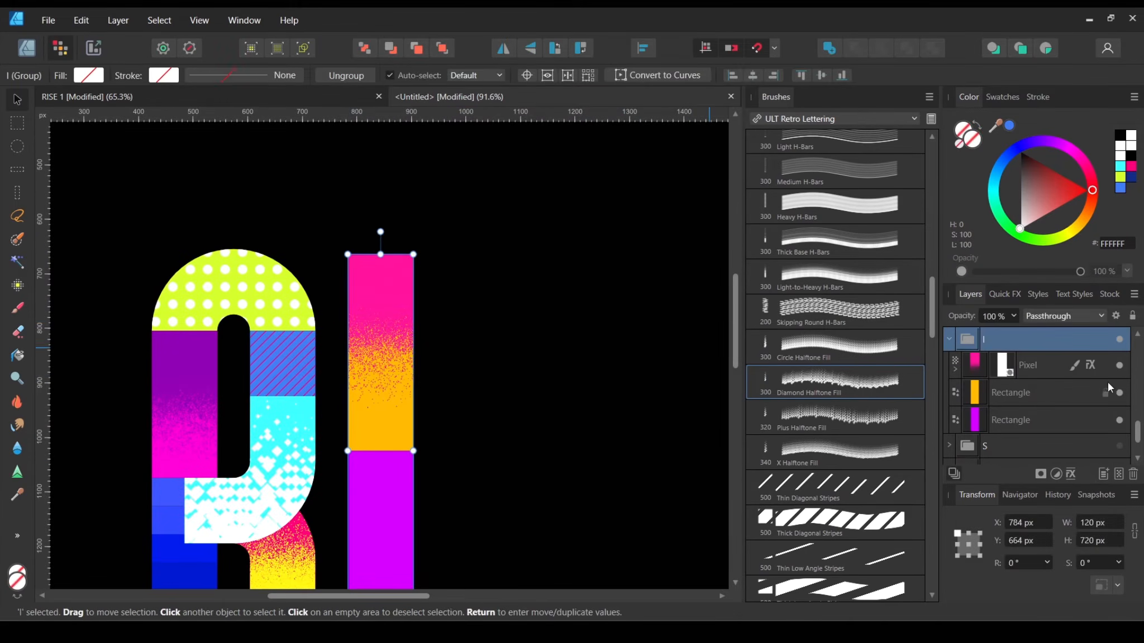
left_click(1038, 385)
left_click(1046, 363)
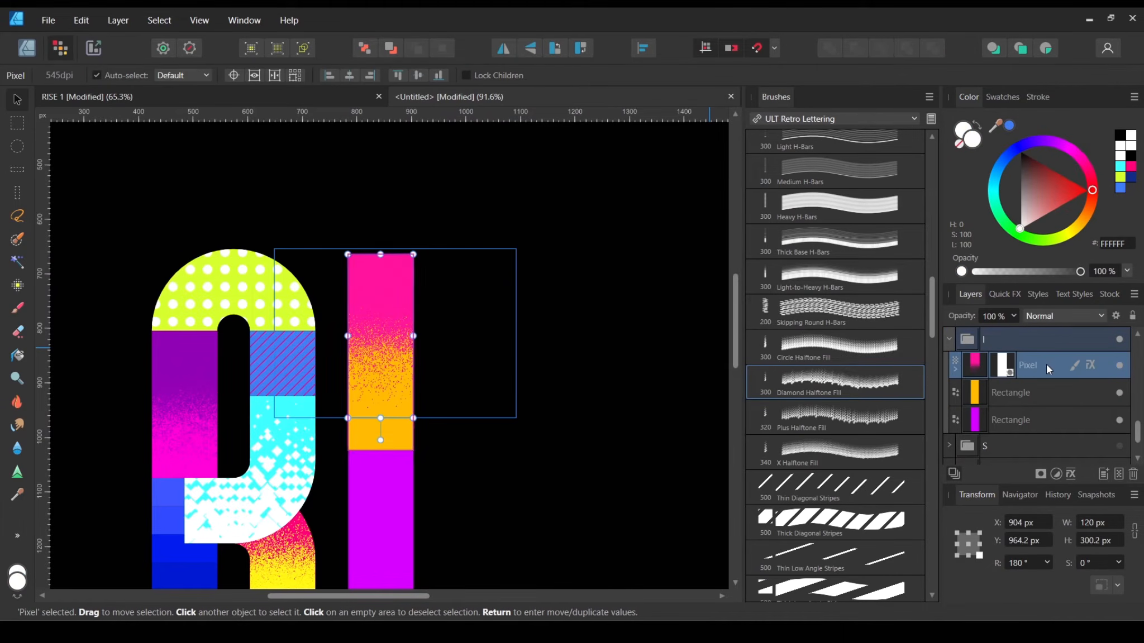
left_click(1121, 476)
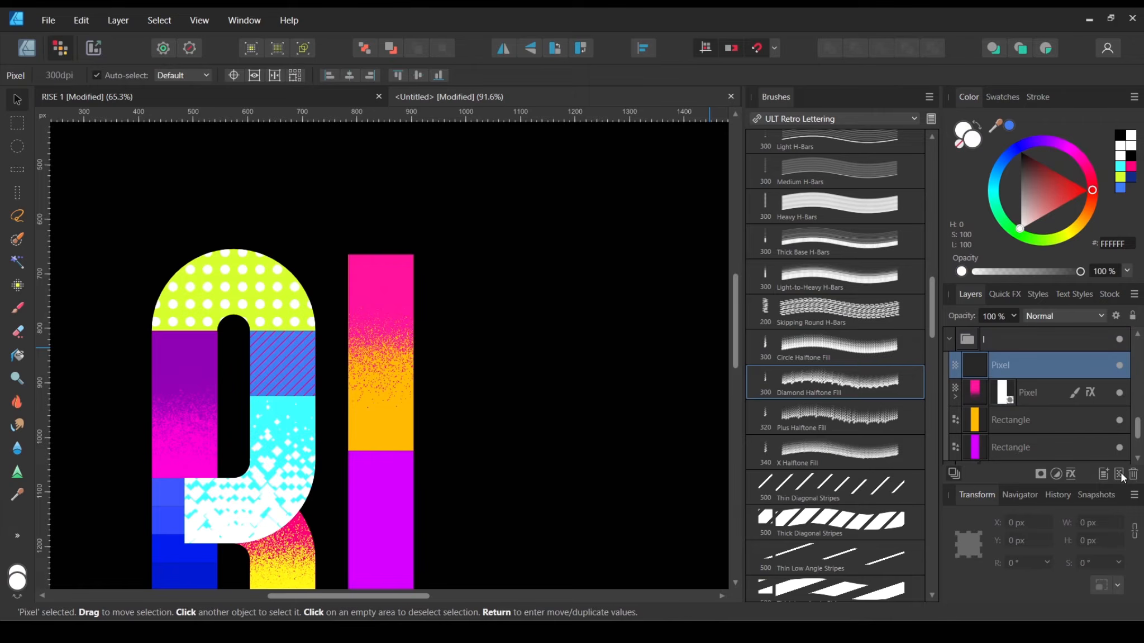
Step: Set the Paint Brush to Sparkle Inline 1 at 47 px width and try a sparkle on the I's upper part
scroll(862, 476, "up", 10)
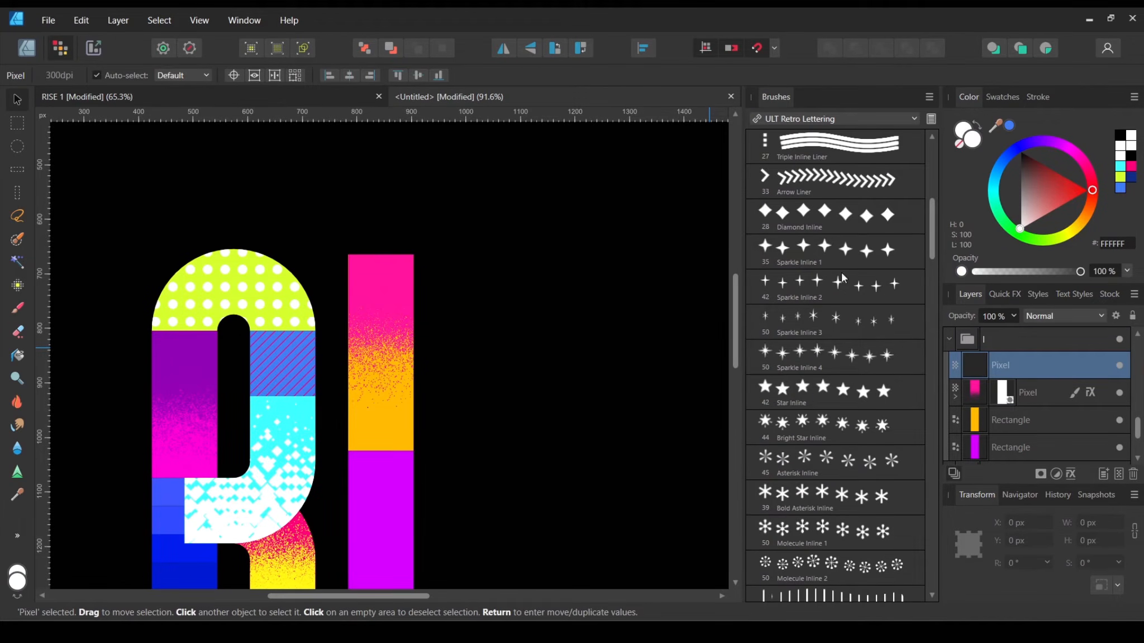
left_click(849, 254)
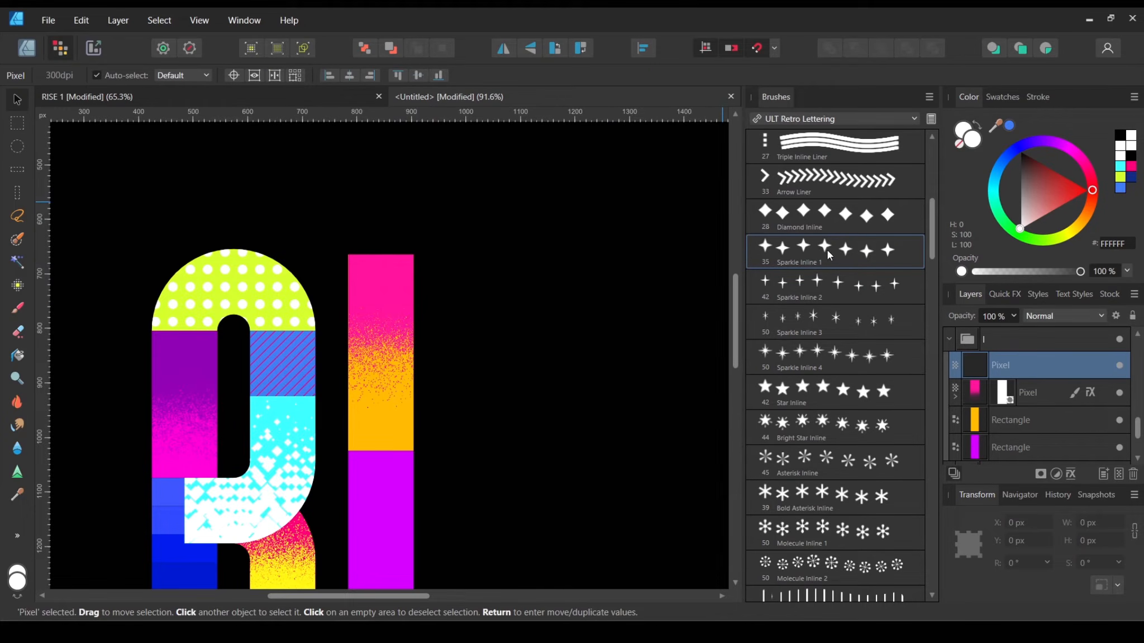
left_click(18, 307)
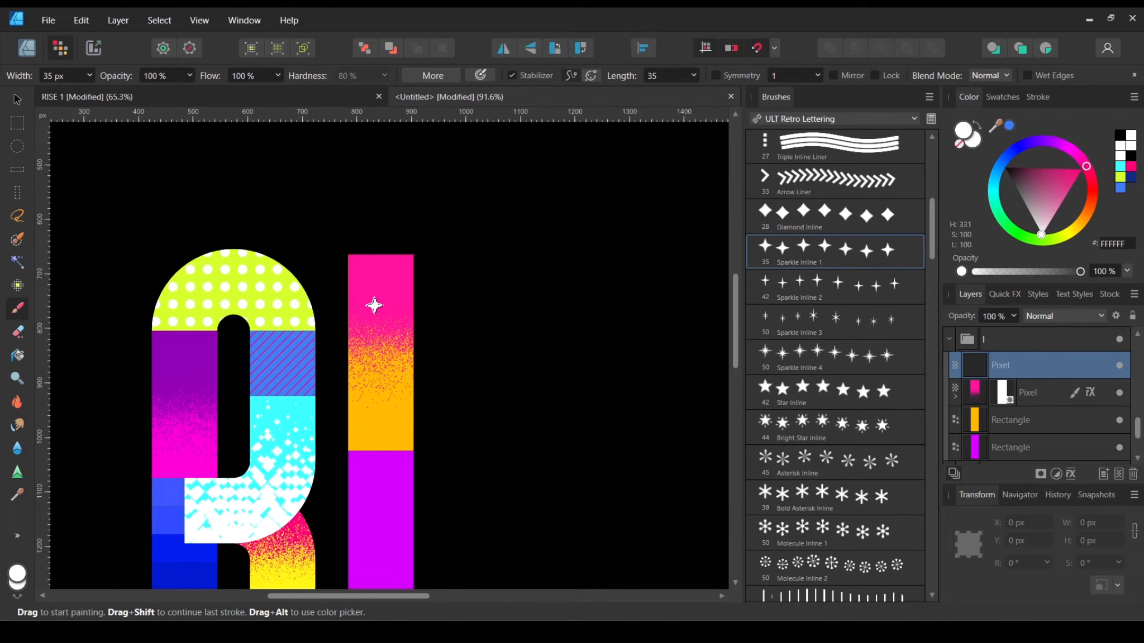
left_click(90, 77)
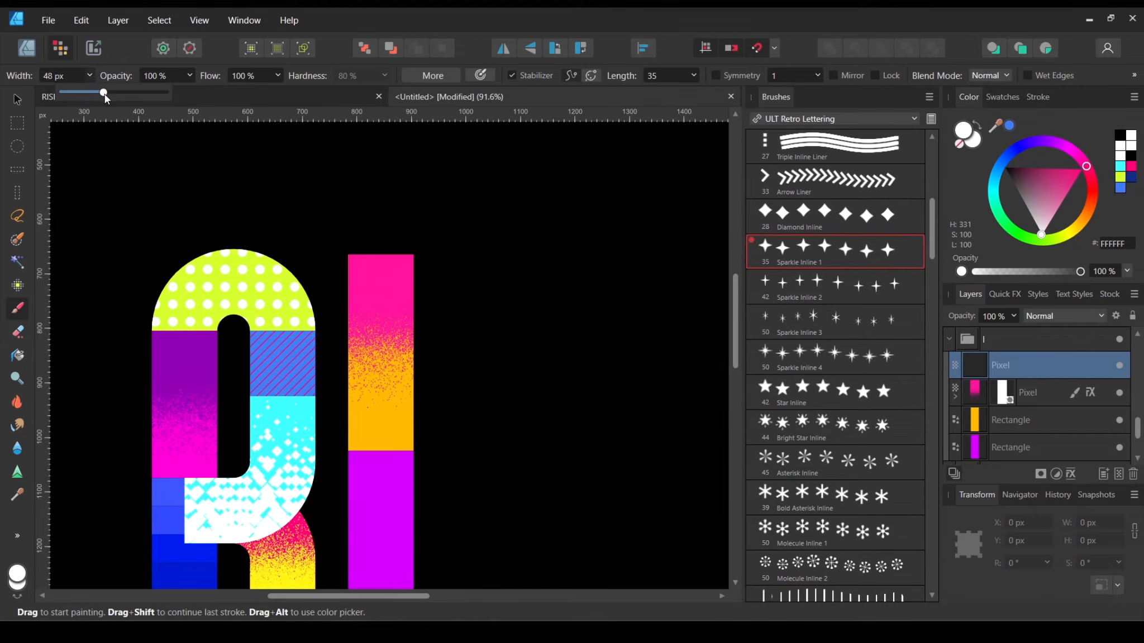
left_click_drag(105, 94, 103, 94)
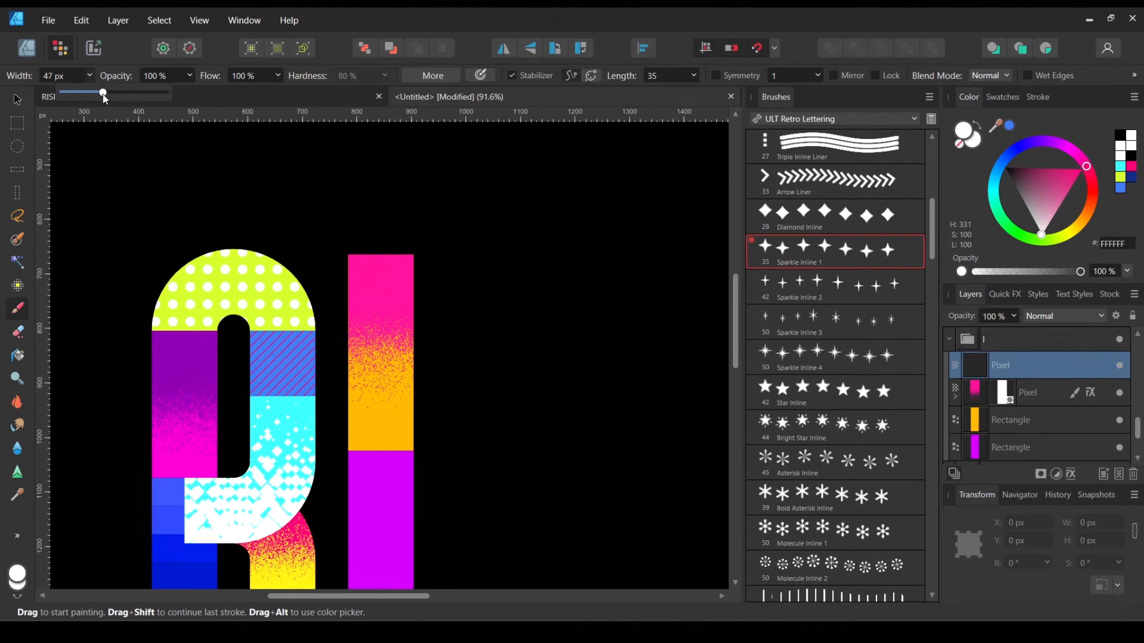
left_click(375, 292)
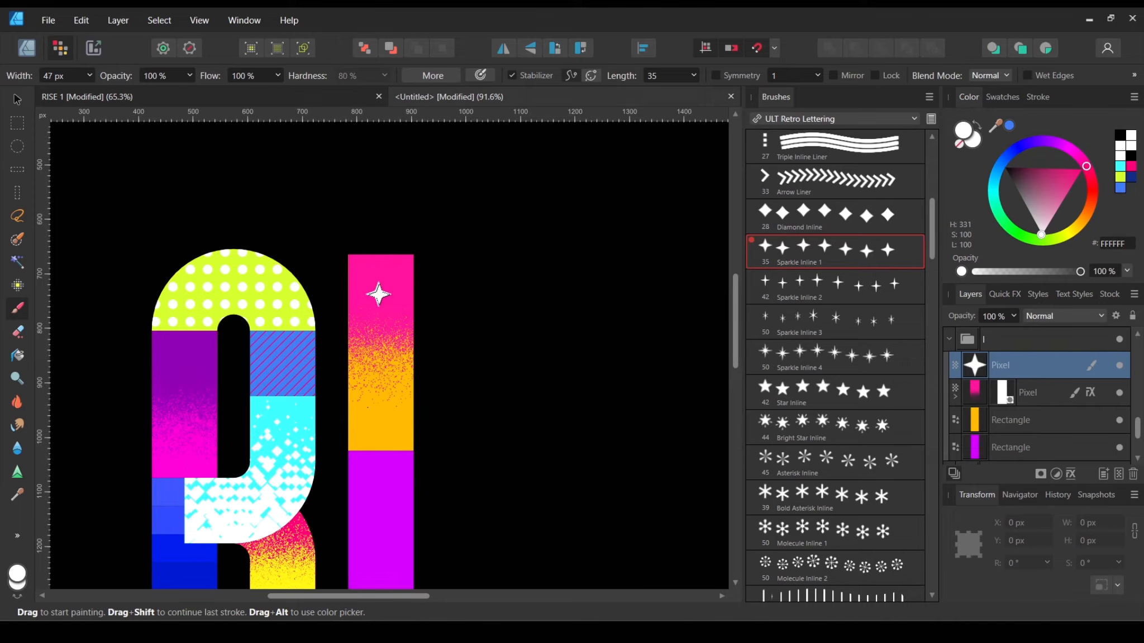
Step: Adjust the sparkle brush's width to 79 px
key("]")
key("]")
key("]")
key("]")
key("]")
key("]")
key("]")
key("]")
key("]")
key("]")
key("]")
key("]")
key("]")
key("]")
key("]")
key("]")
key("[")
key("[")
key("[")
key("[")
key("[")
key("[")
key("[")
key("[")
key("[")
key("[")
key("[")
key("[")
key("]")
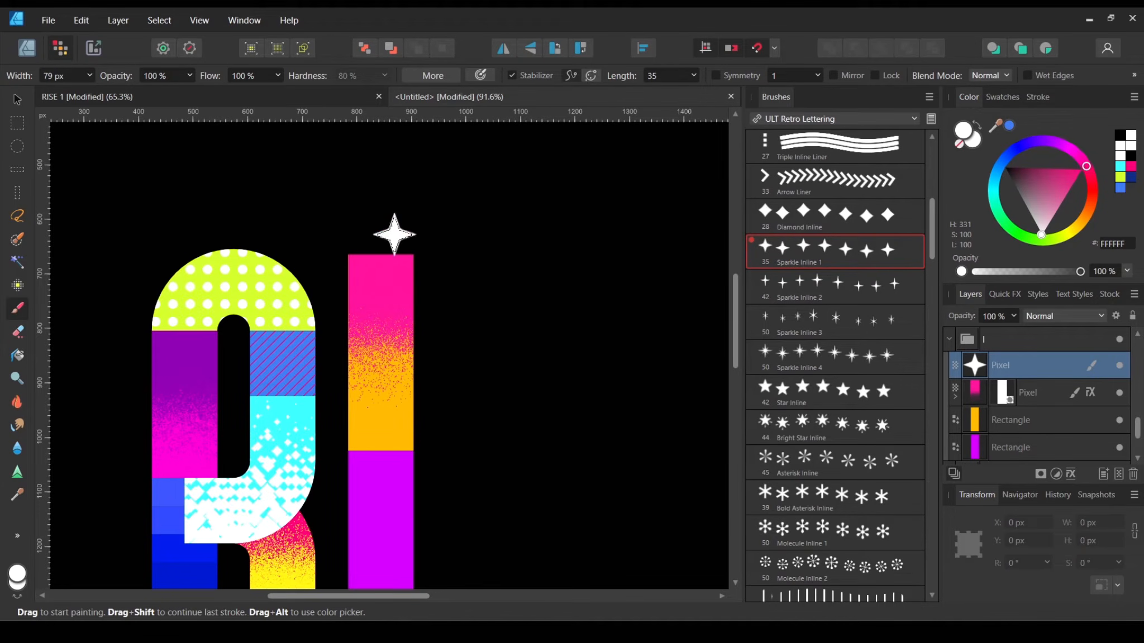
left_click_drag(385, 214, 469, 318)
left_click(379, 264)
left_click(369, 311)
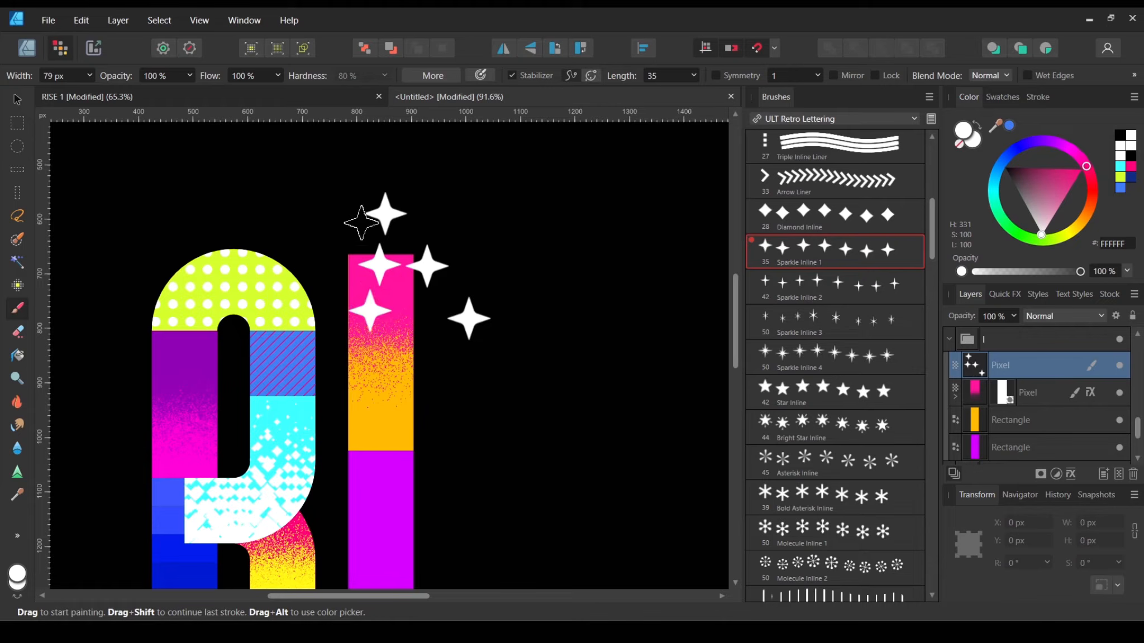
key("ctrl+z")
key("ctrl+z")
key("ctrl+z")
Step: Paint two straight vertical columns of white sparkles, one over the I and one on the empty black area beside it
left_click_drag(371, 205, 367, 561)
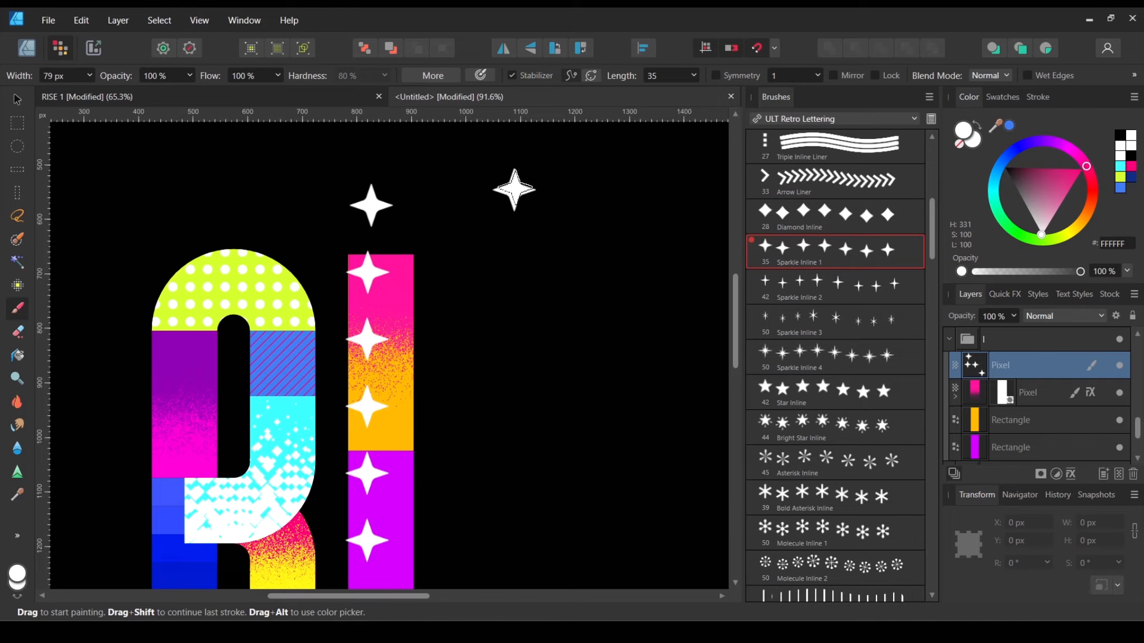
mouse_move(520, 181)
left_mouse_down()
mouse_move(521, 528)
mouse_move(568, 483)
left_mouse_up()
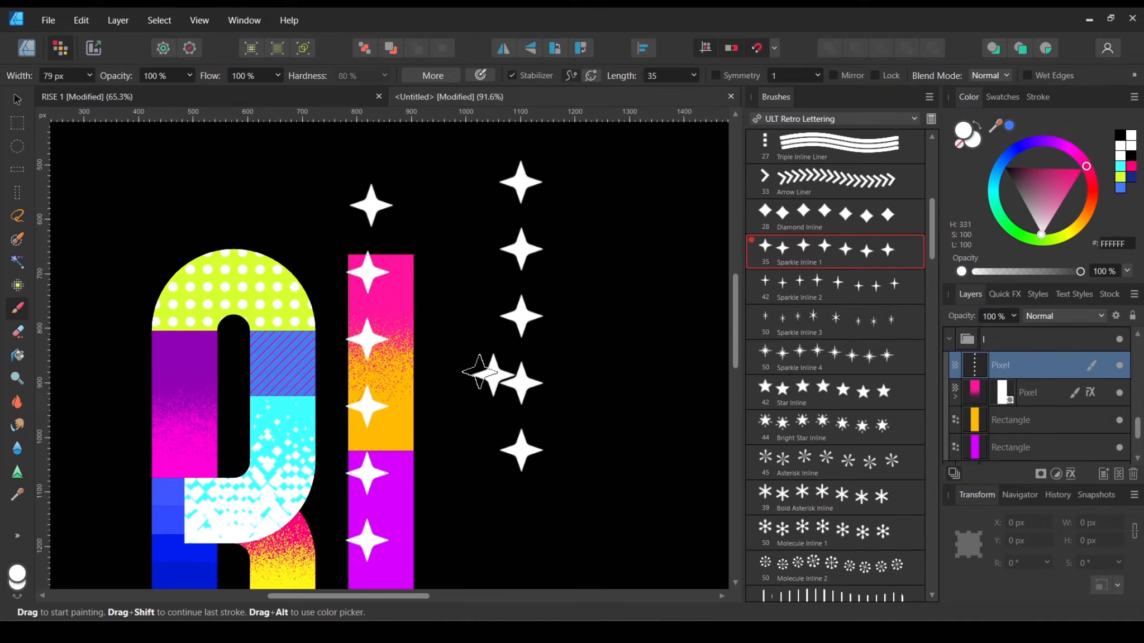
Step: Erase the sparkle column over the I and the lower two sparkles of the other column, then clear the pixel selection
left_click(23, 125)
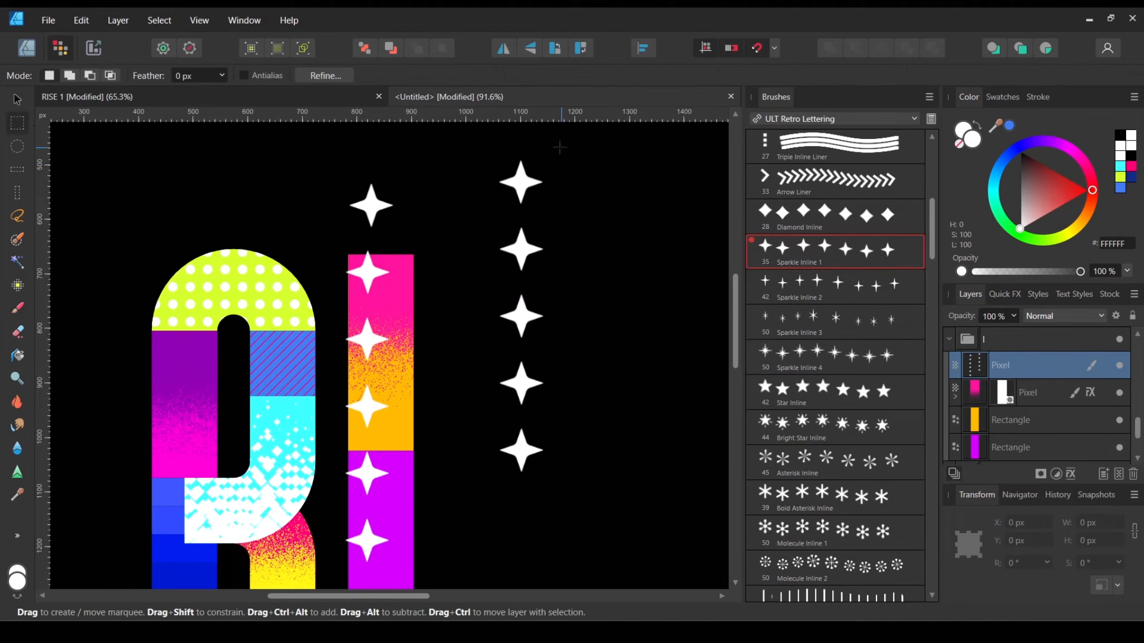
left_click_drag(286, 148, 446, 589)
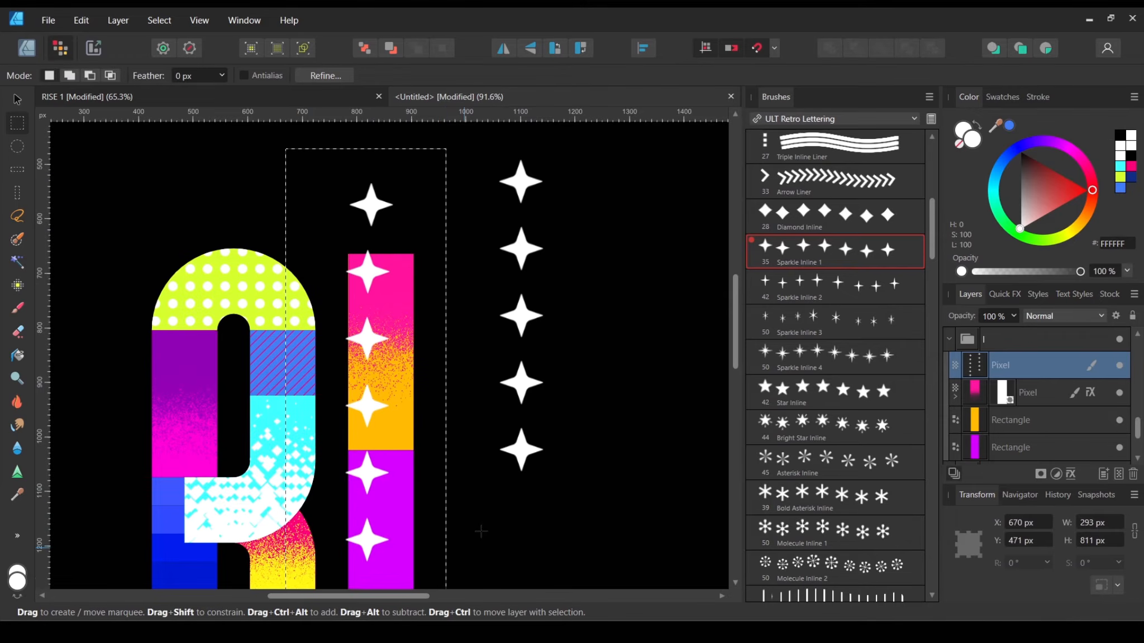
left_click_drag(466, 537, 576, 349)
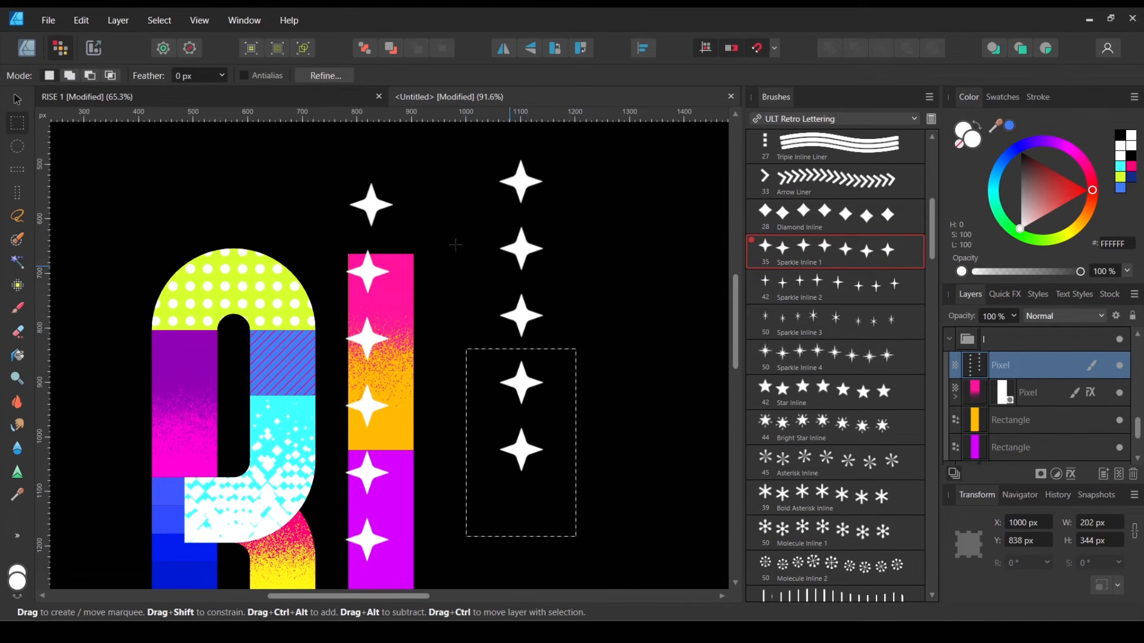
key("Delete")
left_click_drag(447, 160, 255, 589)
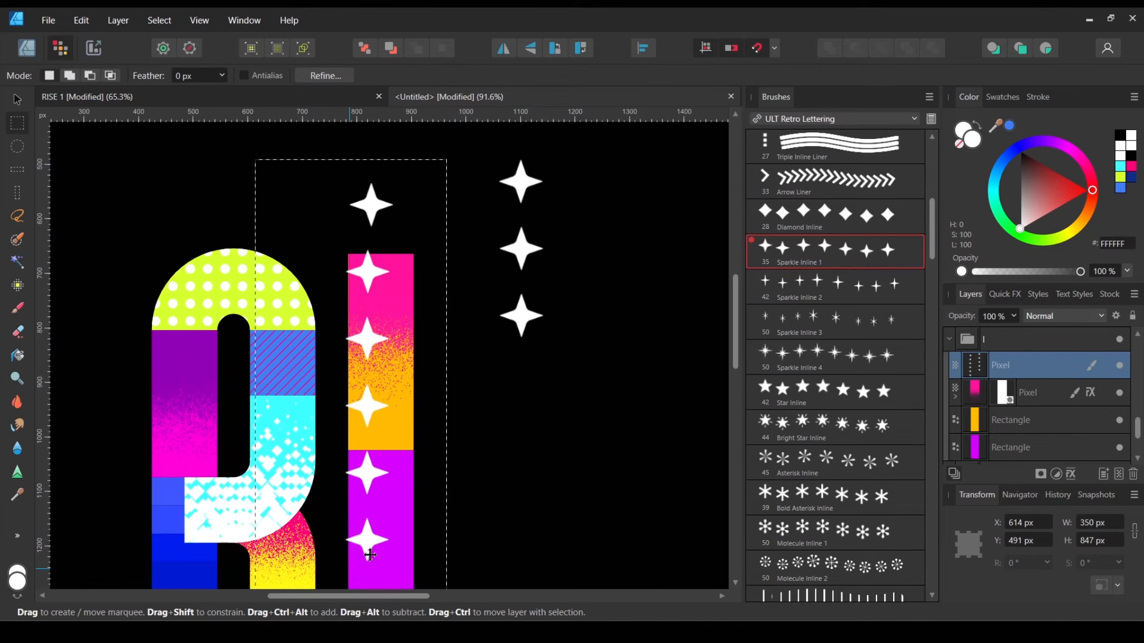
key("Delete")
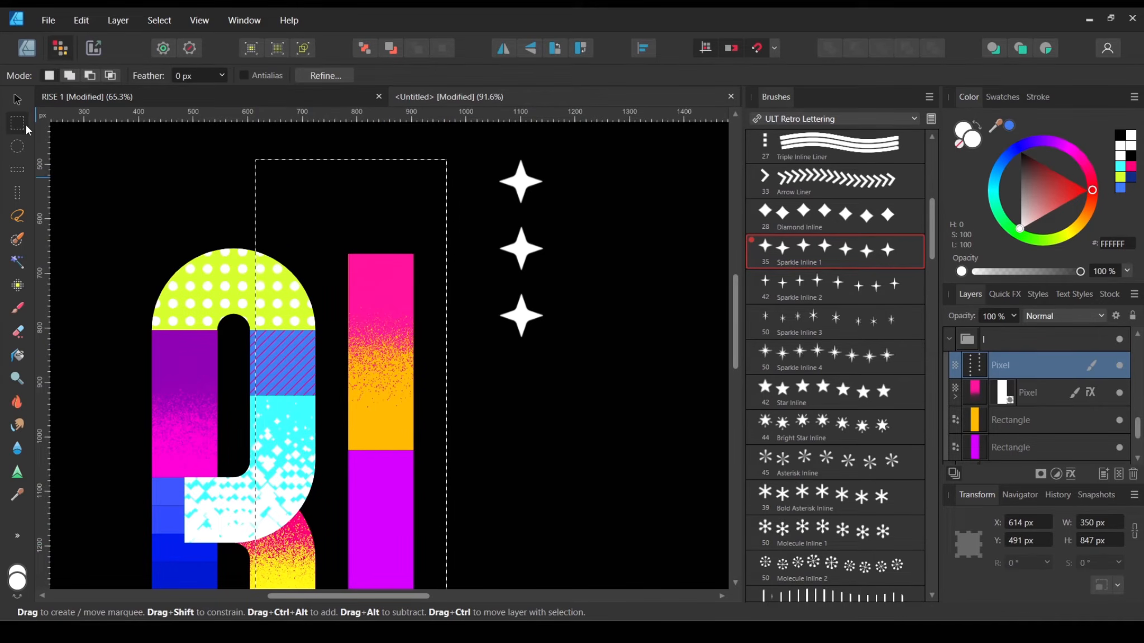
left_click(159, 20)
left_click(184, 50)
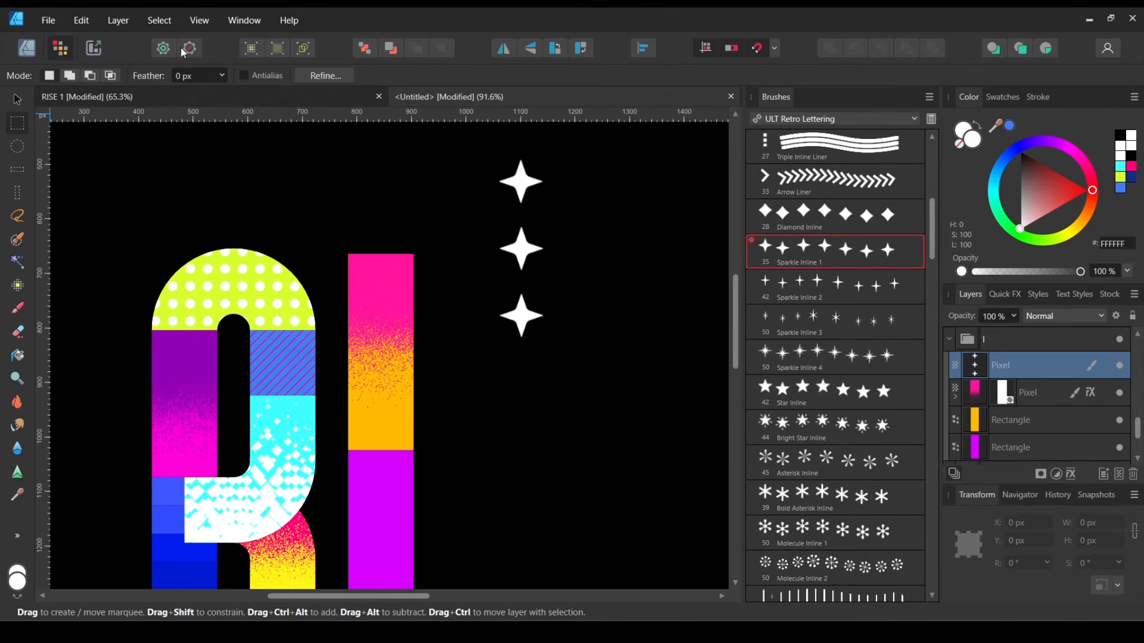
Step: Move the column of three sparkles onto the I's pink and orange rectangle
left_click(17, 99)
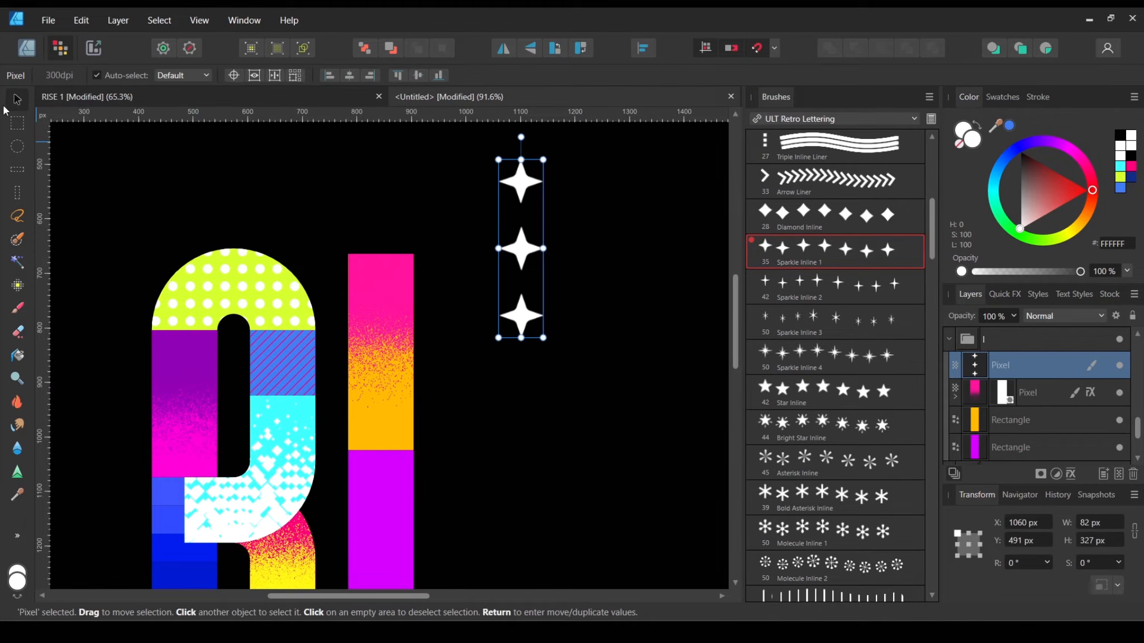
left_click_drag(523, 249, 382, 360)
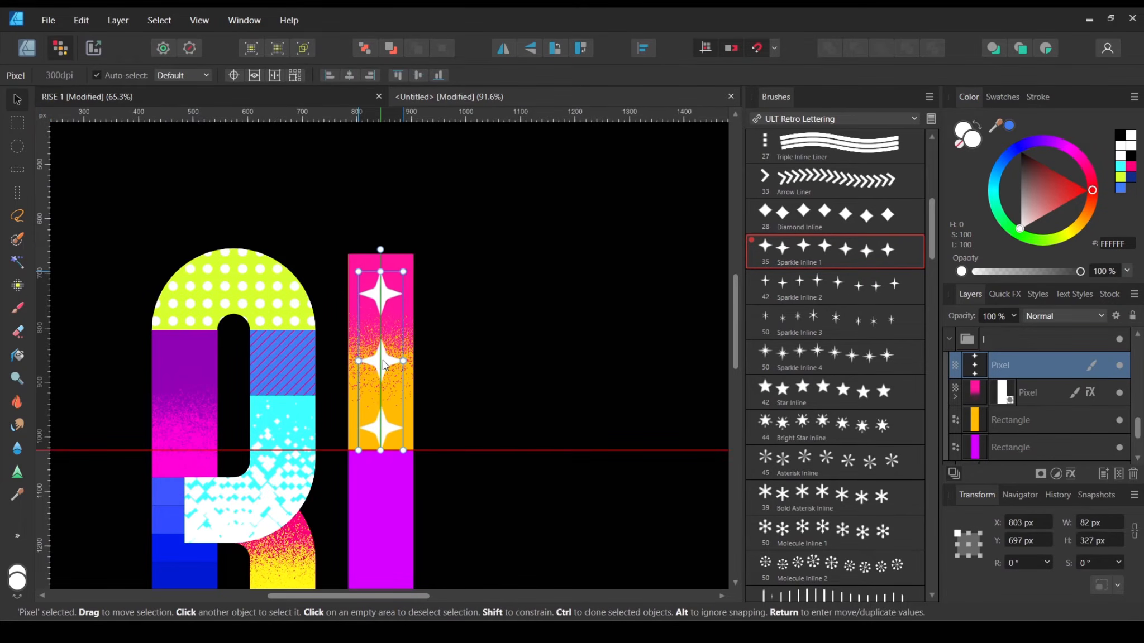
scroll(332, 409, "up", 3)
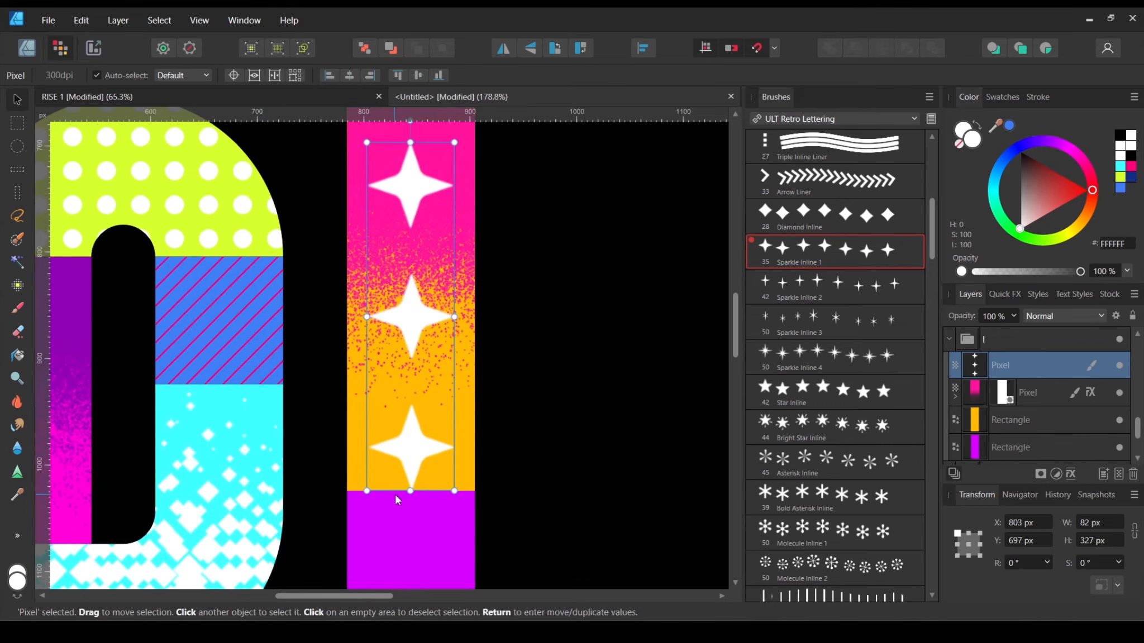
left_click_drag(454, 491, 430, 447)
scroll(430, 447, "down", 2)
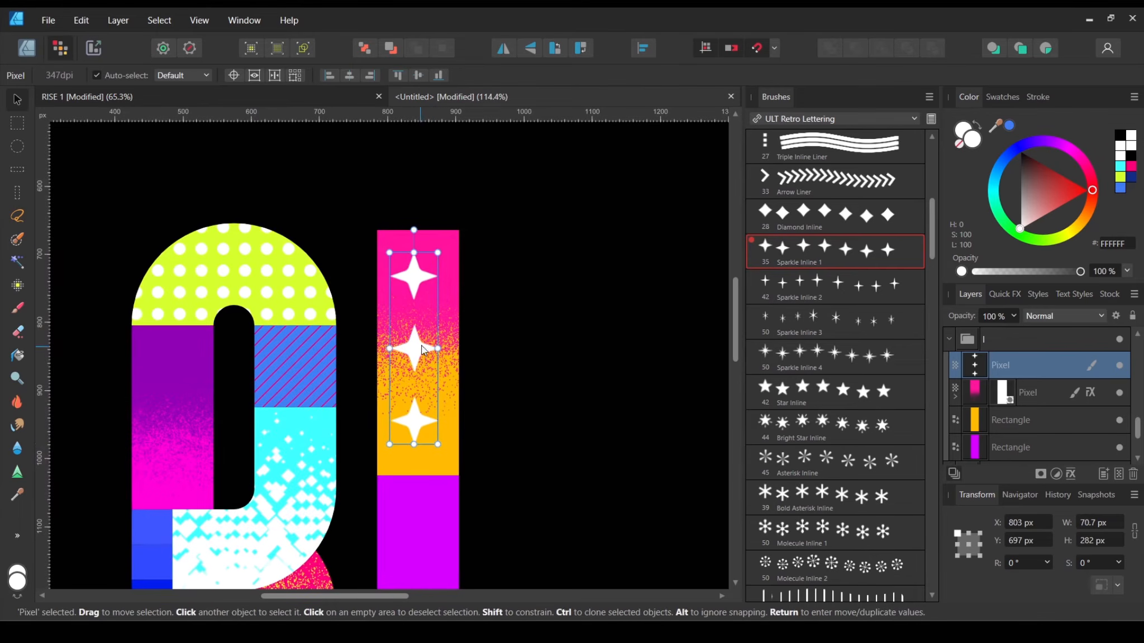
mouse_move(426, 352)
left_mouse_down()
mouse_move(427, 377)
mouse_move(415, 366)
left_mouse_up()
key("ctrl+z")
key("ctrl+z")
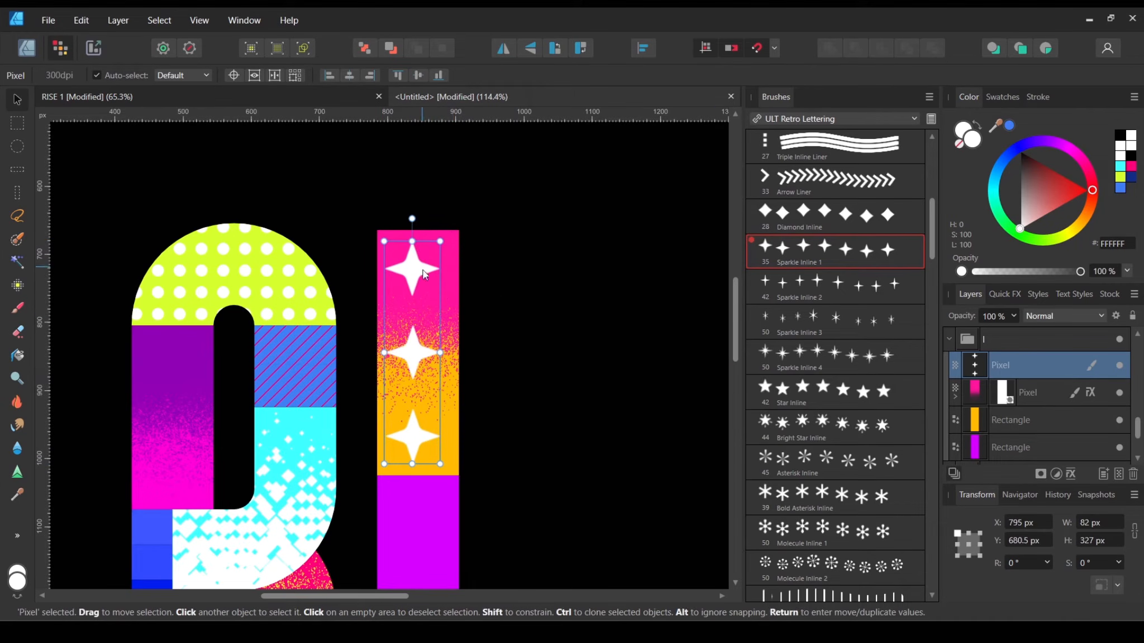
Step: Center the sparkle column horizontally on the I's orange rectangle and deselect both objects
left_click(1011, 421, "ctrl")
left_click_drag(447, 333, 445, 313)
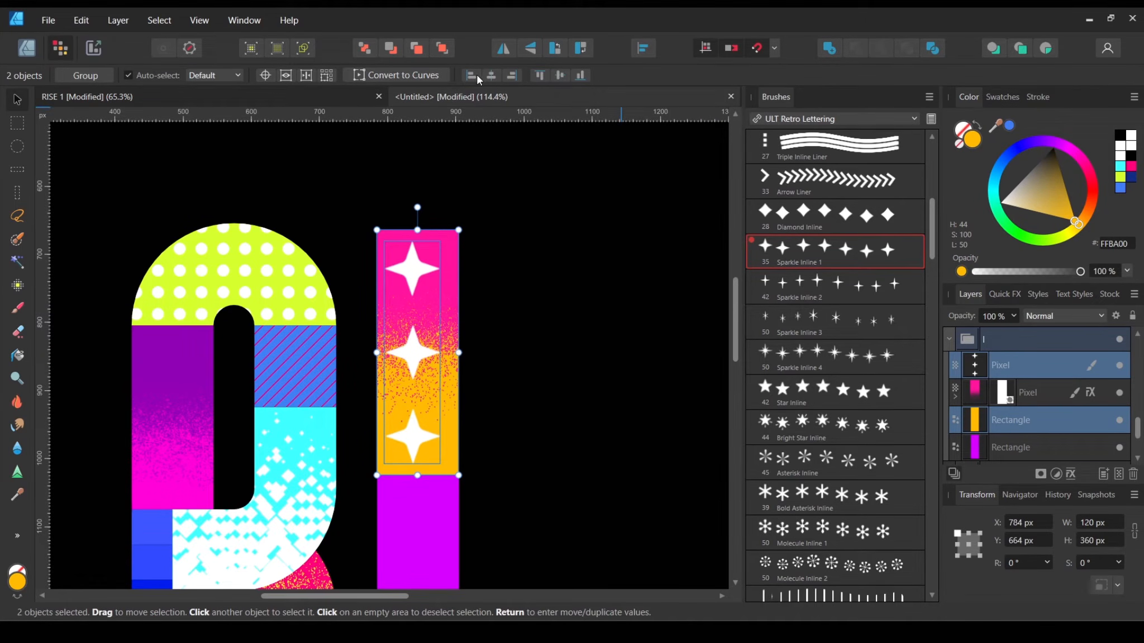
left_click(491, 74)
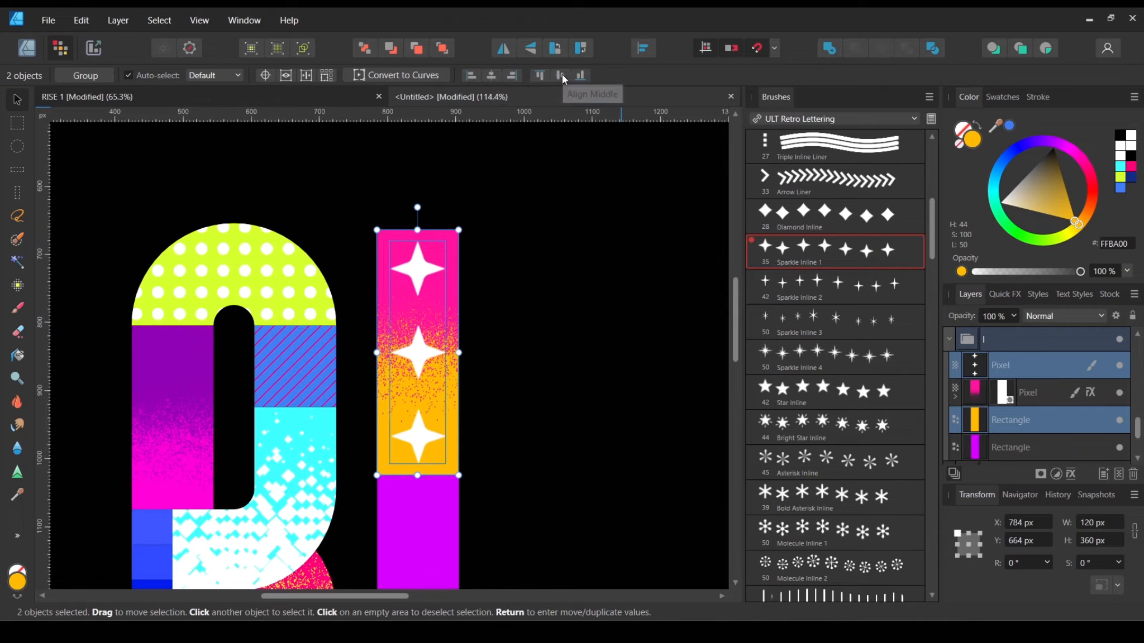
left_click(552, 277)
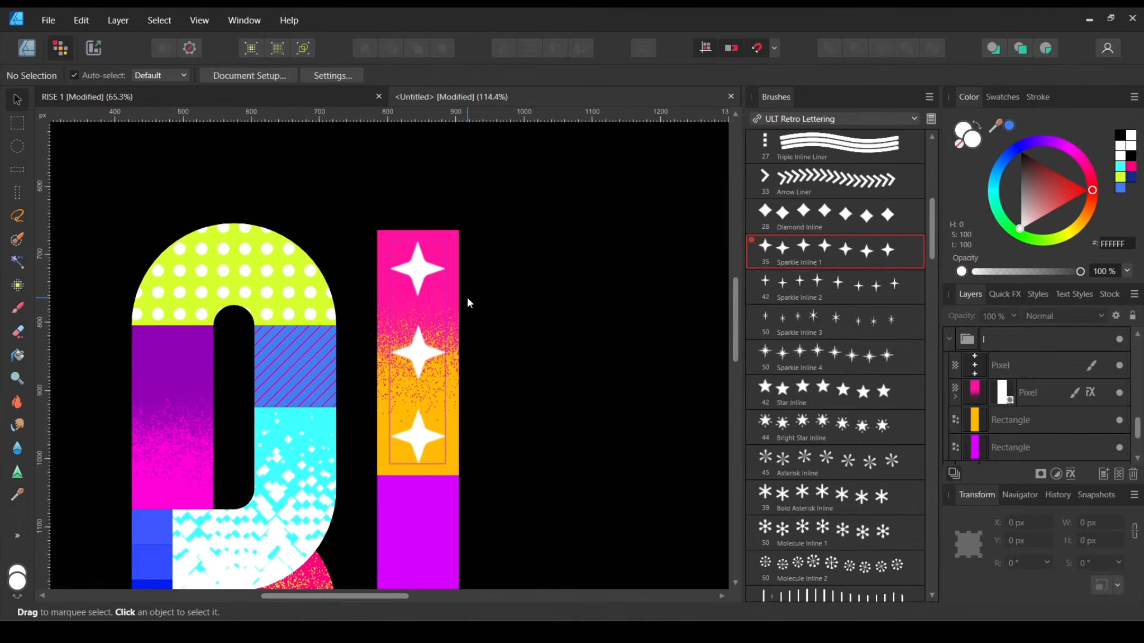
Step: Compare the I's plain lower rectangle with the purple dotted section of the I in the RISE reference artwork
scroll(467, 296, "down", 5)
scroll(472, 338, "up", 6)
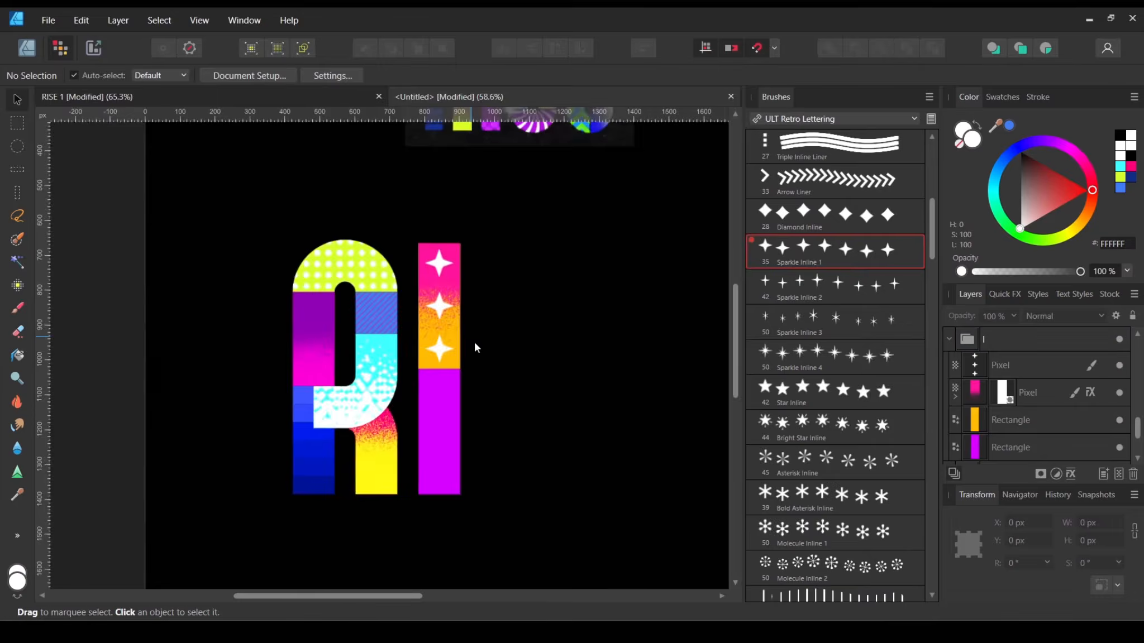
scroll(446, 340, "down", 5)
scroll(472, 240, "up", 8)
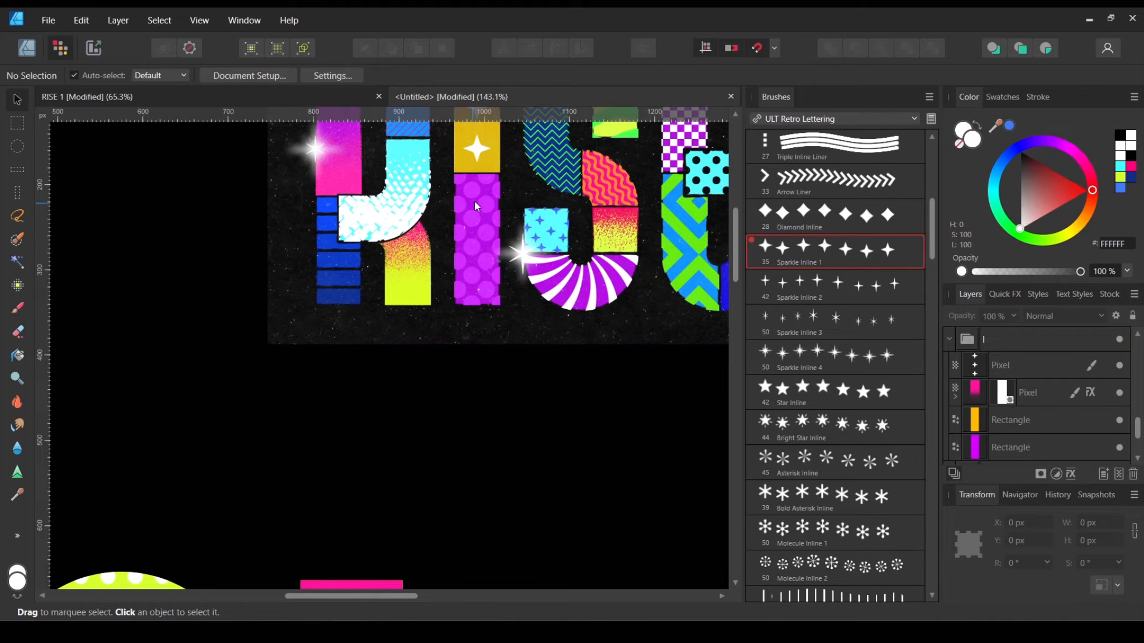
scroll(488, 200, "down", 2)
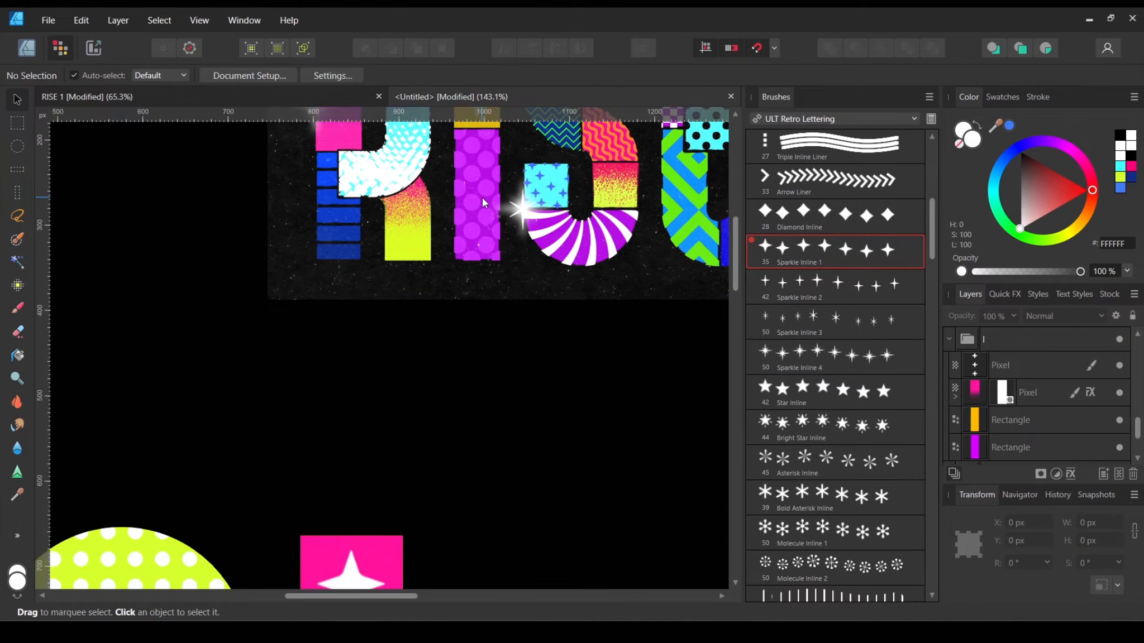
scroll(478, 178, "down", 20)
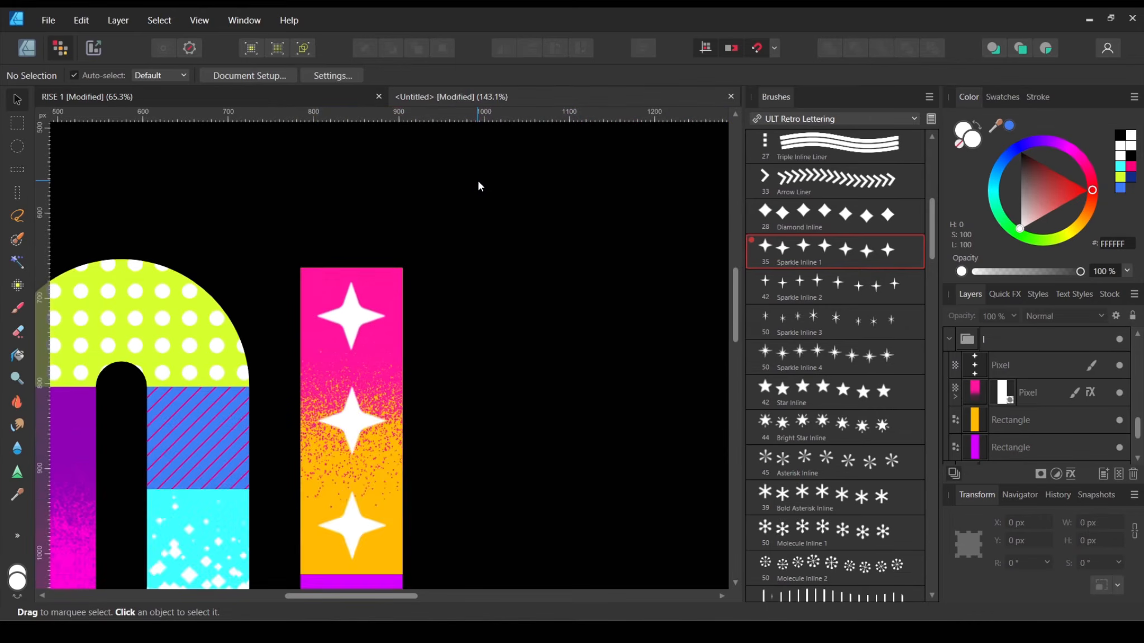
scroll(366, 302, "down", 4)
scroll(376, 334, "up", 2)
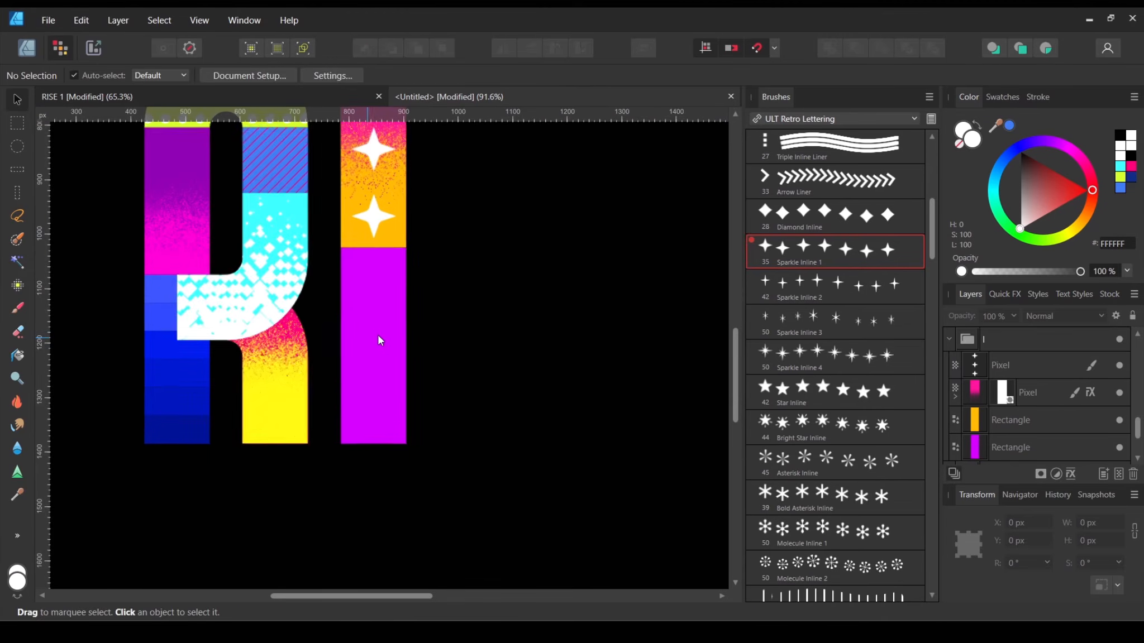
Step: Darken the fill of the I's lower magenta-purple rectangle to B600DA
left_click(373, 334)
scroll(380, 329, "up", 2)
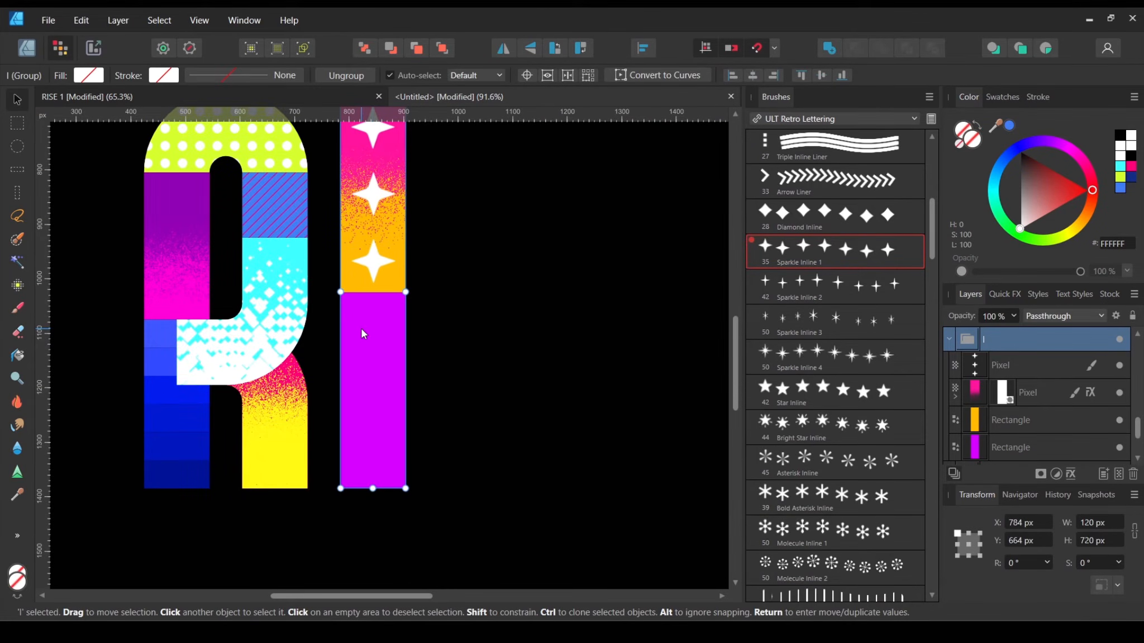
left_click(1021, 447)
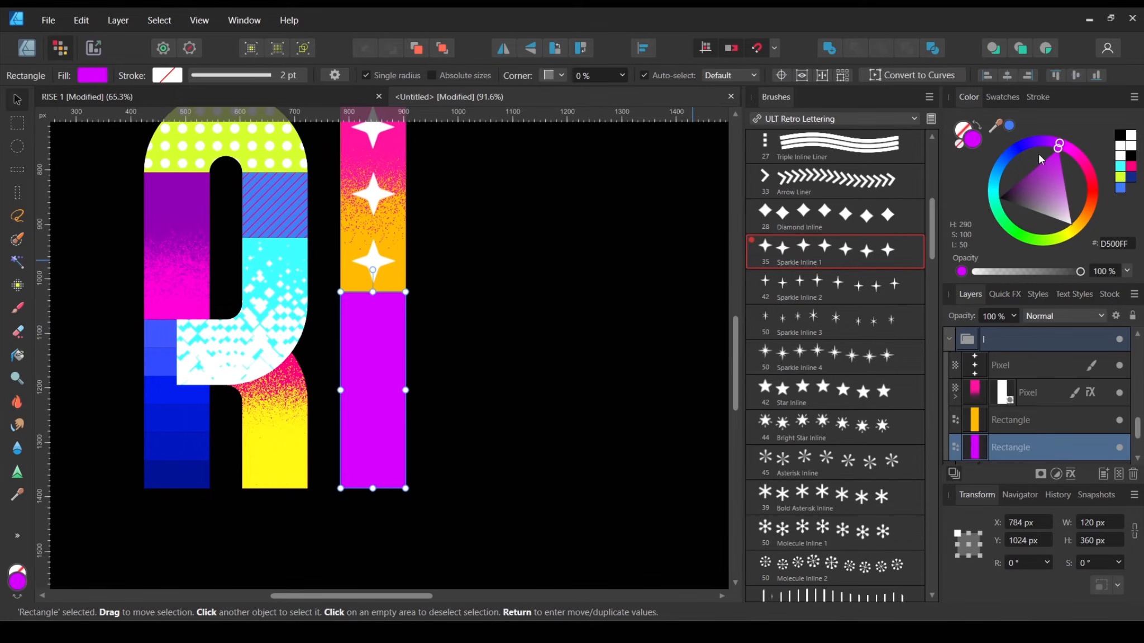
left_click_drag(1053, 153, 1034, 151)
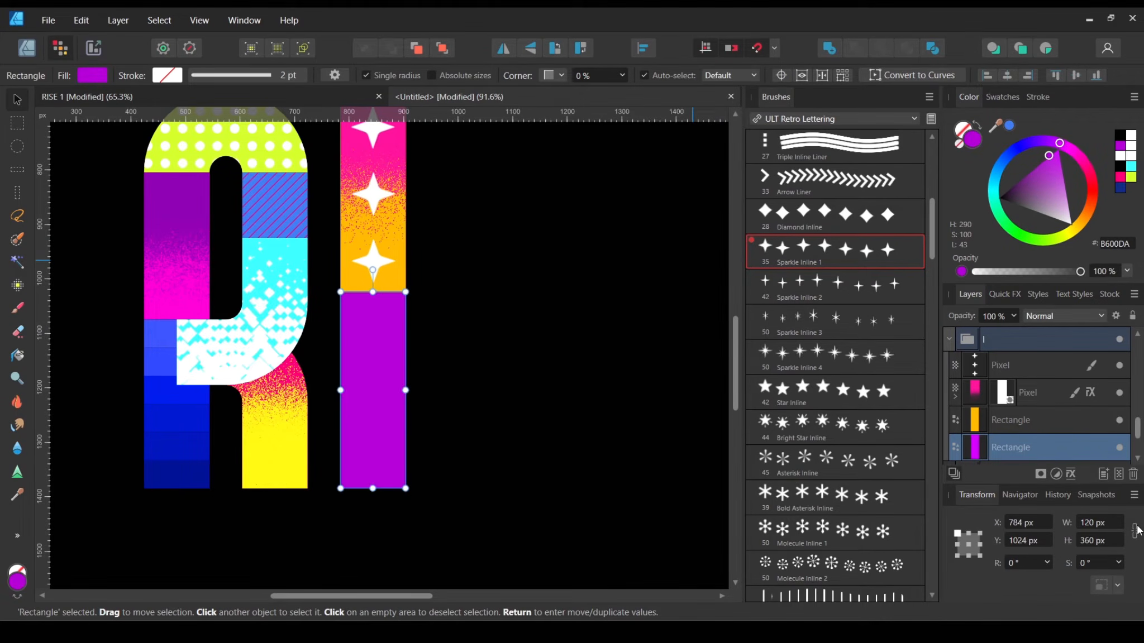
Step: Add a pixel layer above the I's purple rectangle and paint white dots over the letter with the Thick Polka-Dots brush at 500 px
left_click(1119, 474)
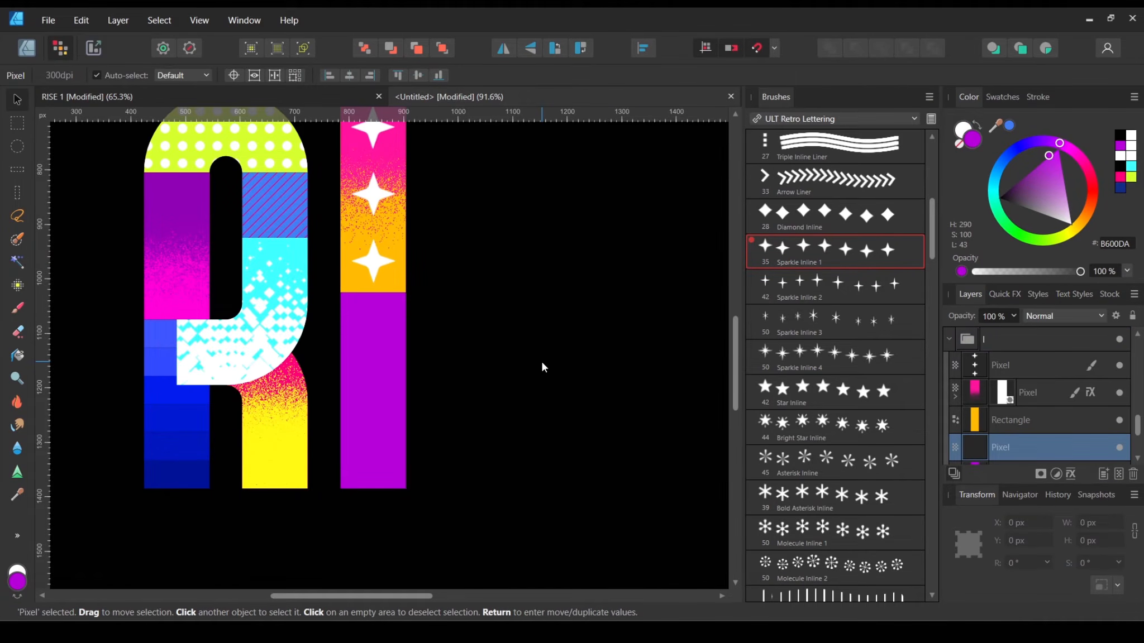
scroll(844, 341, "down", 5)
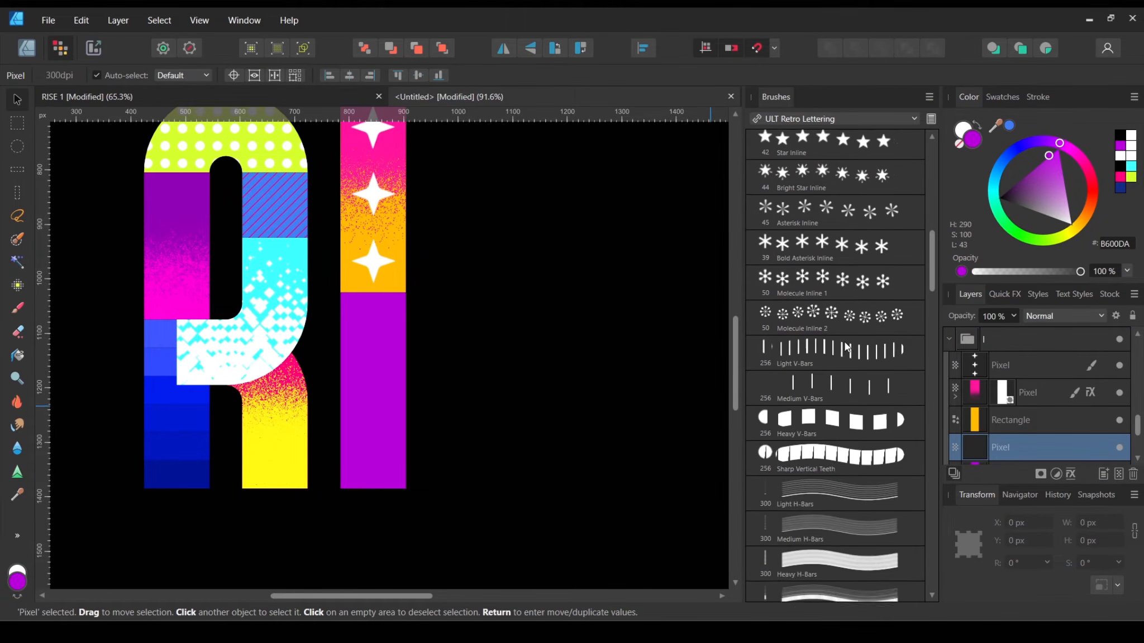
scroll(846, 346, "down", 15)
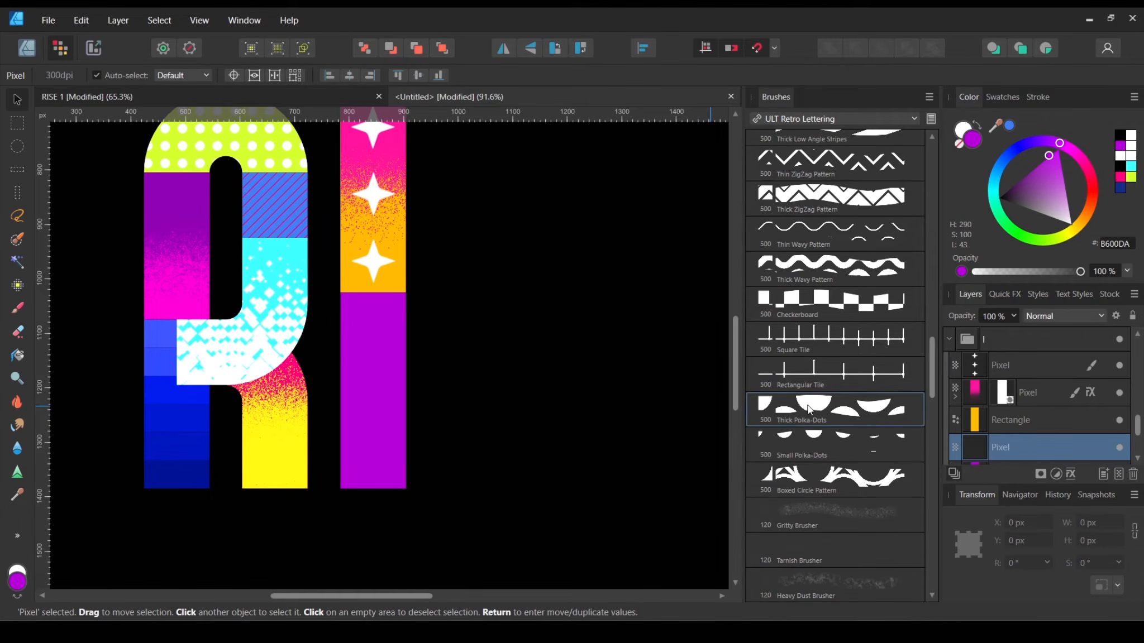
left_click(18, 308)
key("x")
mouse_move(360, 365)
left_mouse_down()
mouse_move(466, 381)
mouse_move(434, 311)
mouse_move(427, 423)
left_mouse_up()
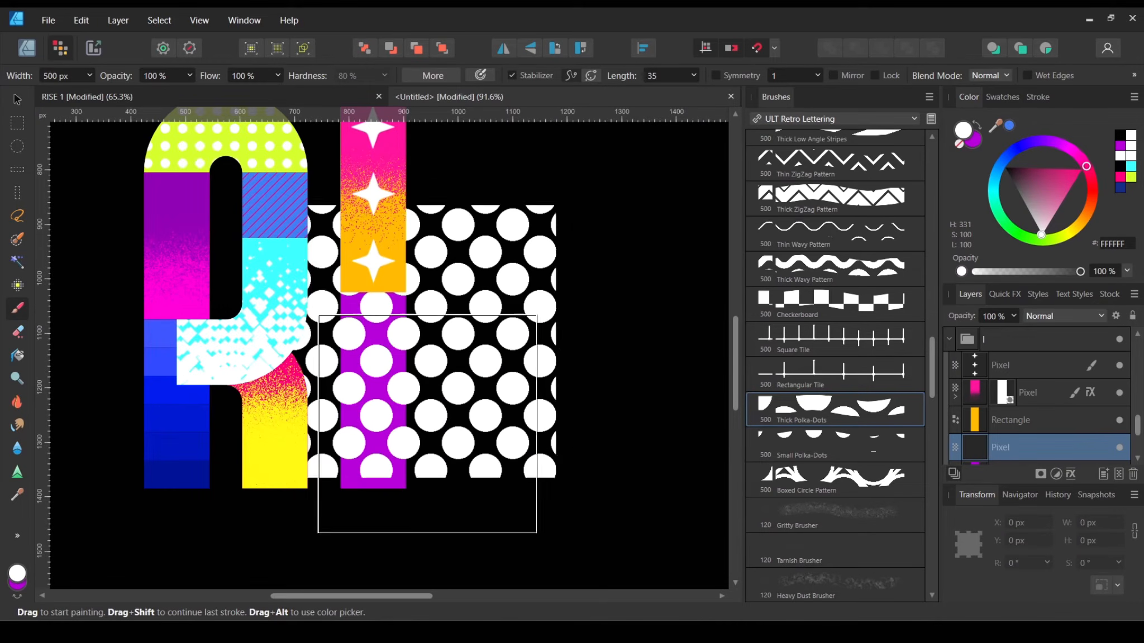
left_click_drag(388, 463, 404, 168)
Step: Scale the polka-dot layer down to about 372 × 659 px and reposition it so the dots cover the I's purple rectangle
scroll(542, 342, "down", 5)
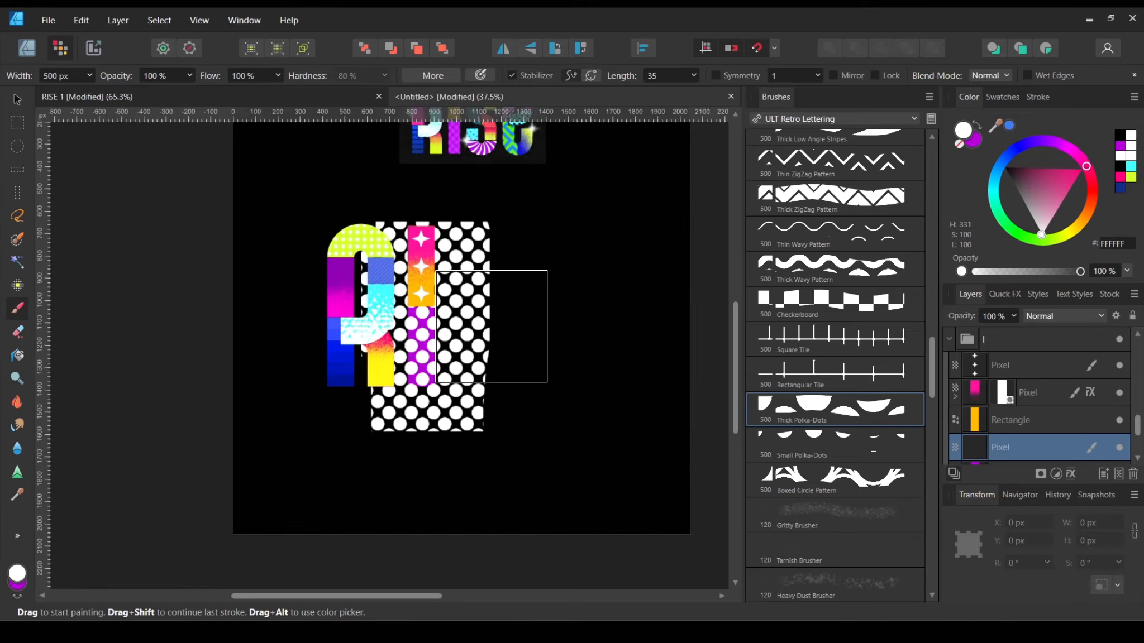
scroll(491, 327, "up", 1)
left_click(16, 99)
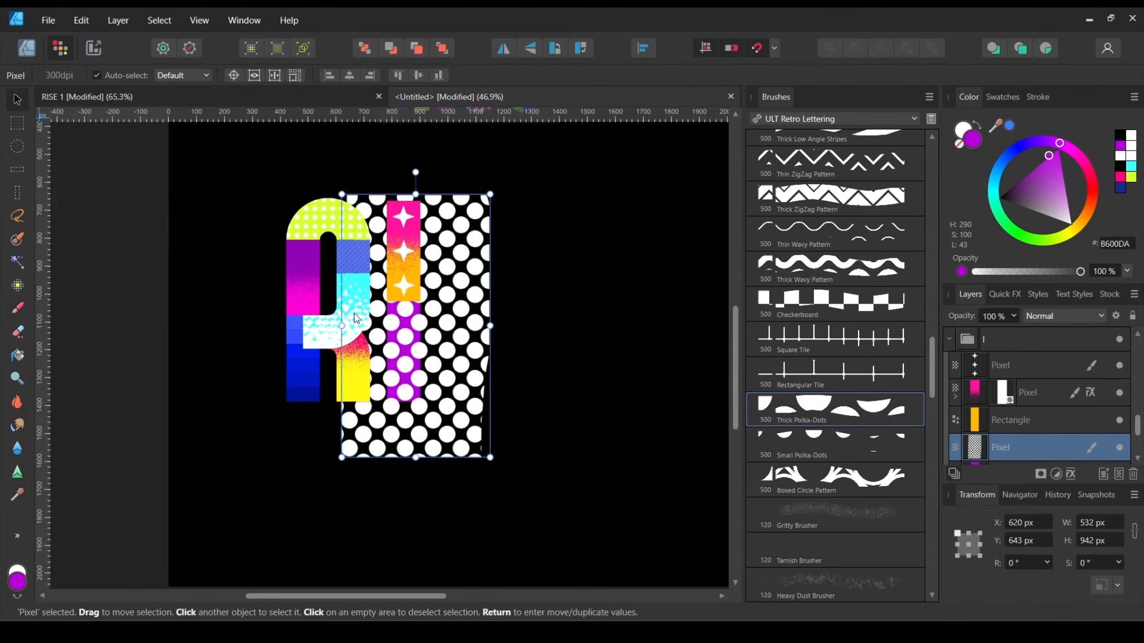
scroll(355, 317, "up", 5)
scroll(358, 324, "down", 4)
scroll(456, 437, "up", 2)
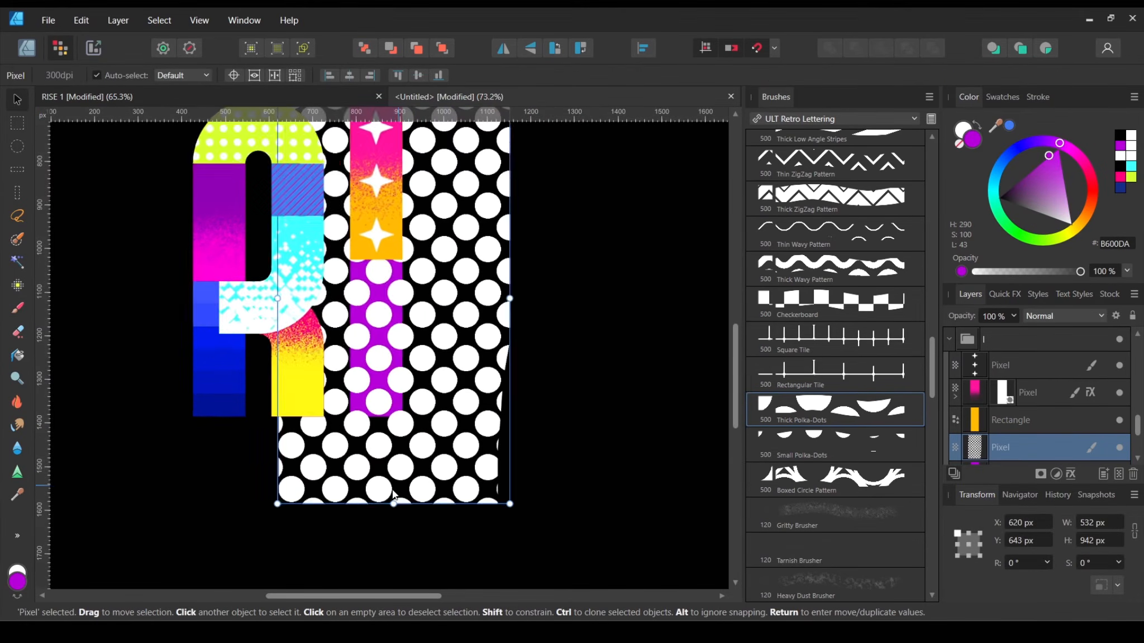
left_click_drag(509, 503, 427, 387)
left_click_drag(409, 338, 421, 382)
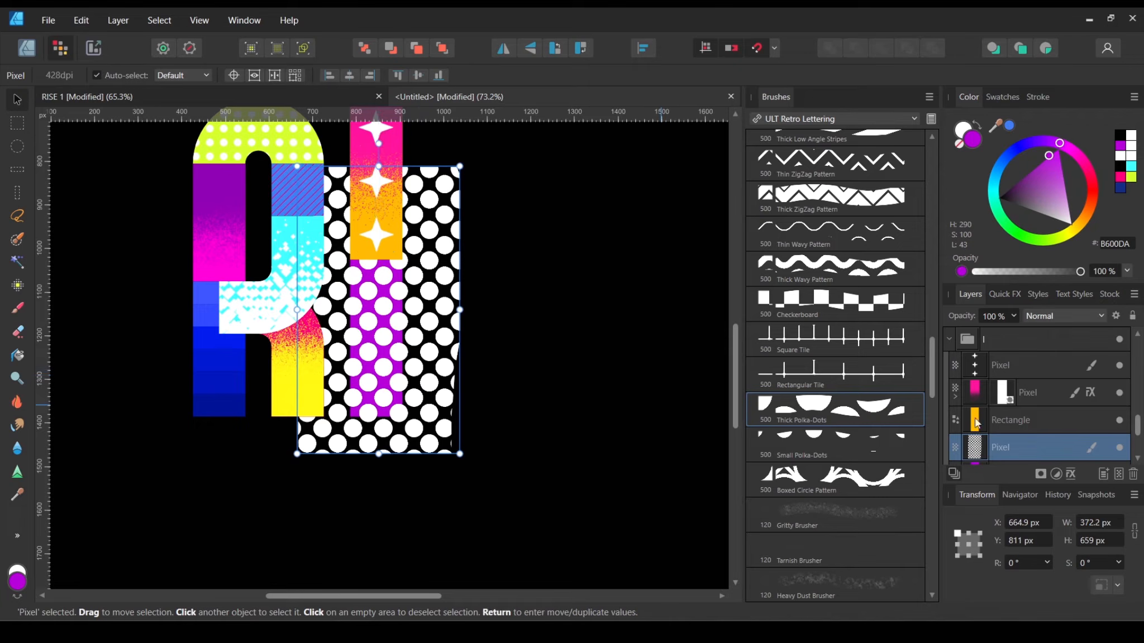
Step: Mask the polka-dot layer with a duplicate of the I's purple rectangle and clear the selection
scroll(976, 422, "down", 2)
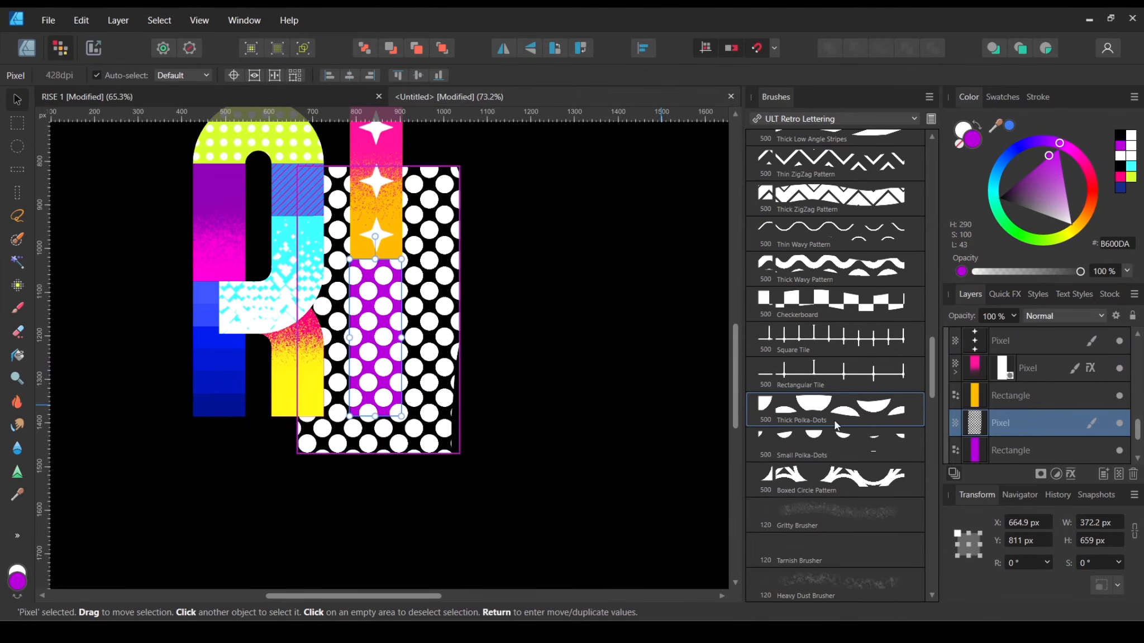
left_click(1011, 447)
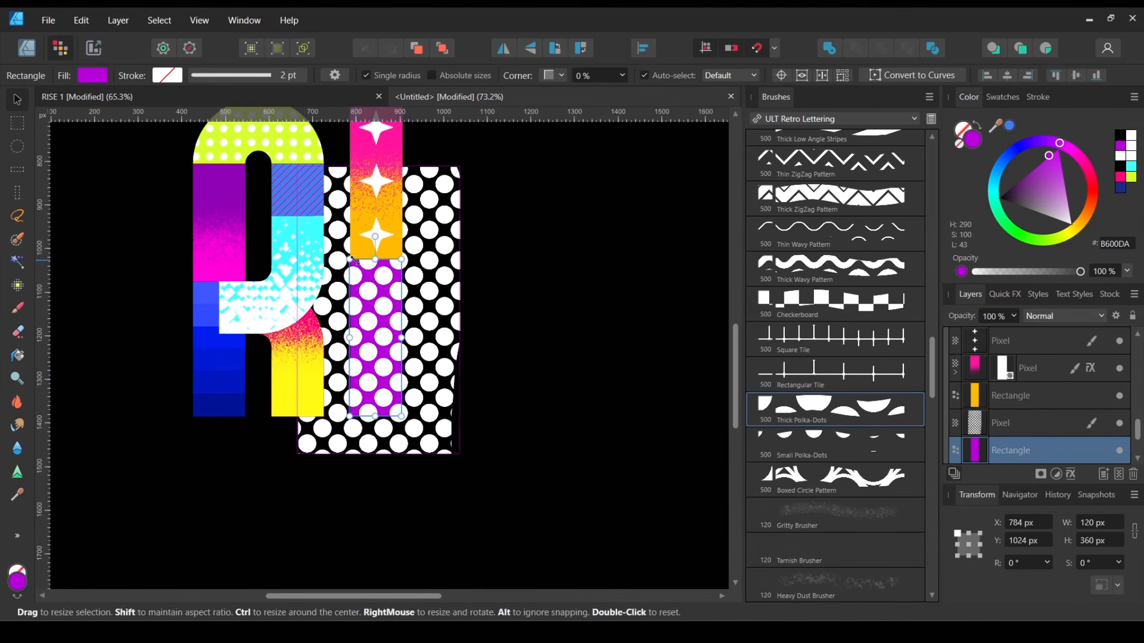
right_click(1062, 451)
left_click(998, 174)
left_click_drag(983, 429, 976, 426)
left_click(562, 404)
scroll(561, 403, "up", 3)
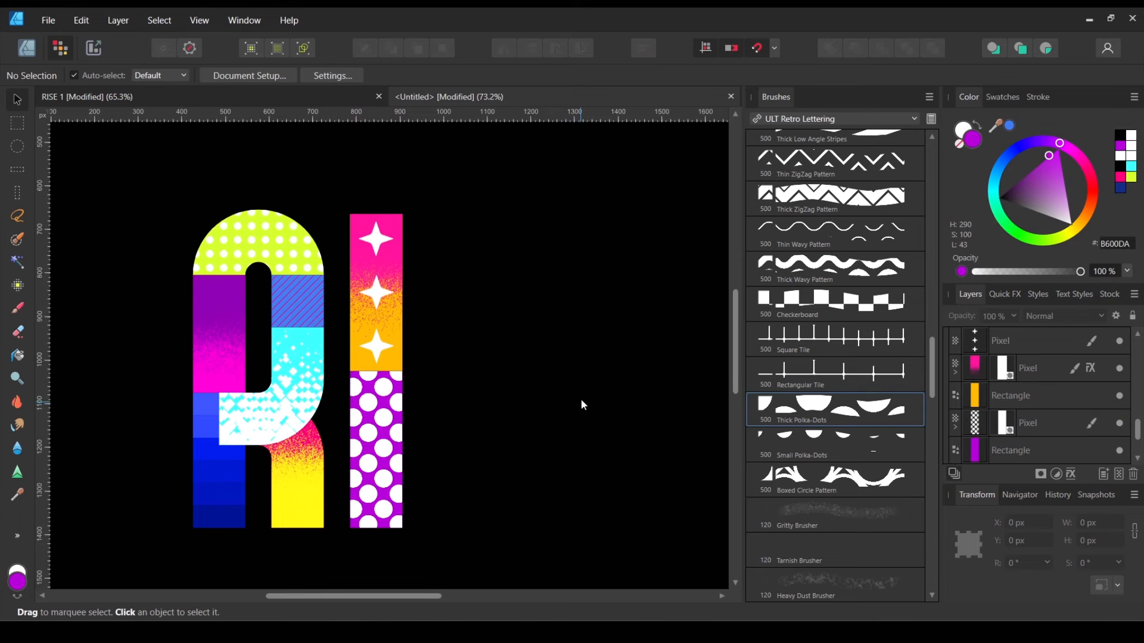
scroll(581, 403, "up", 1)
scroll(572, 390, "down", 2)
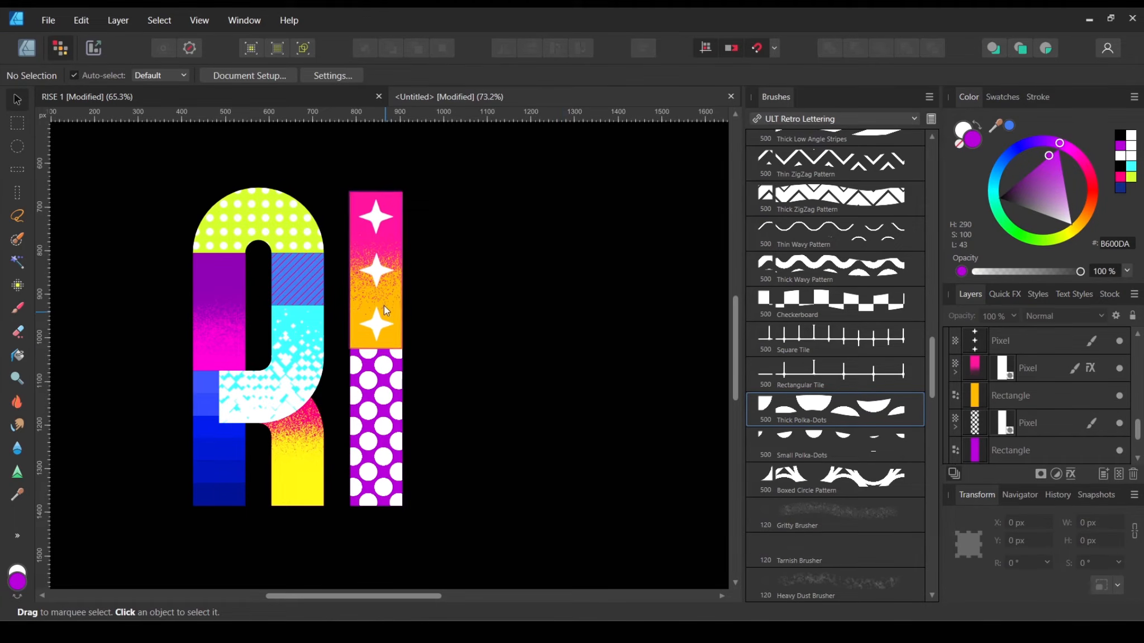
Step: Enable a Color Overlay layer effect on the masked polka-dot layer of the I
scroll(428, 321, "up", 3)
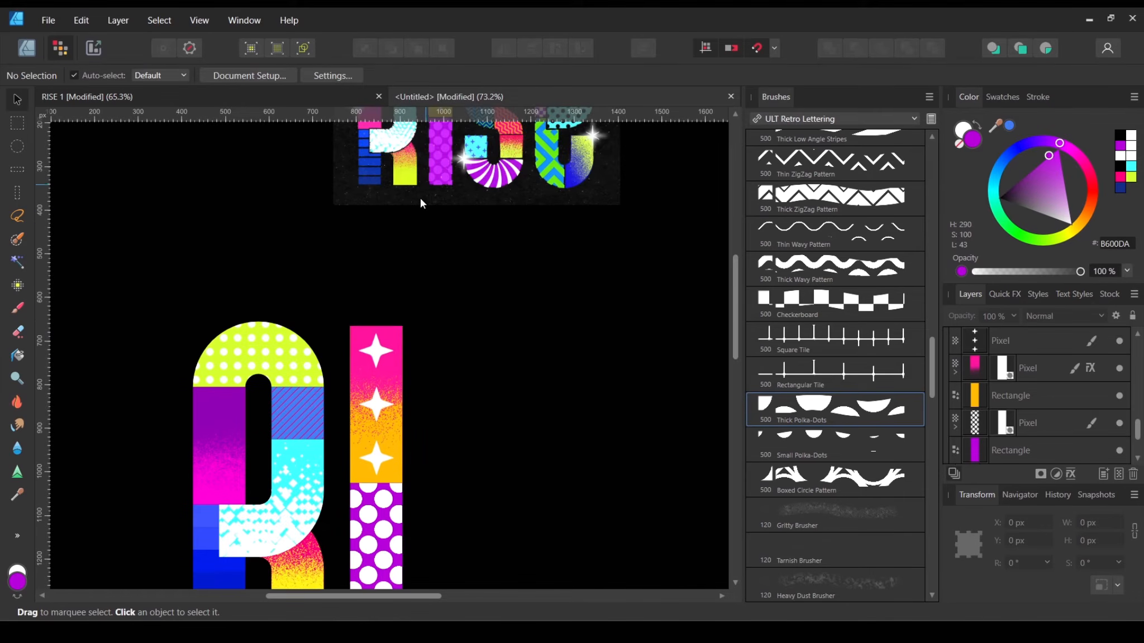
scroll(416, 212, "down", 3)
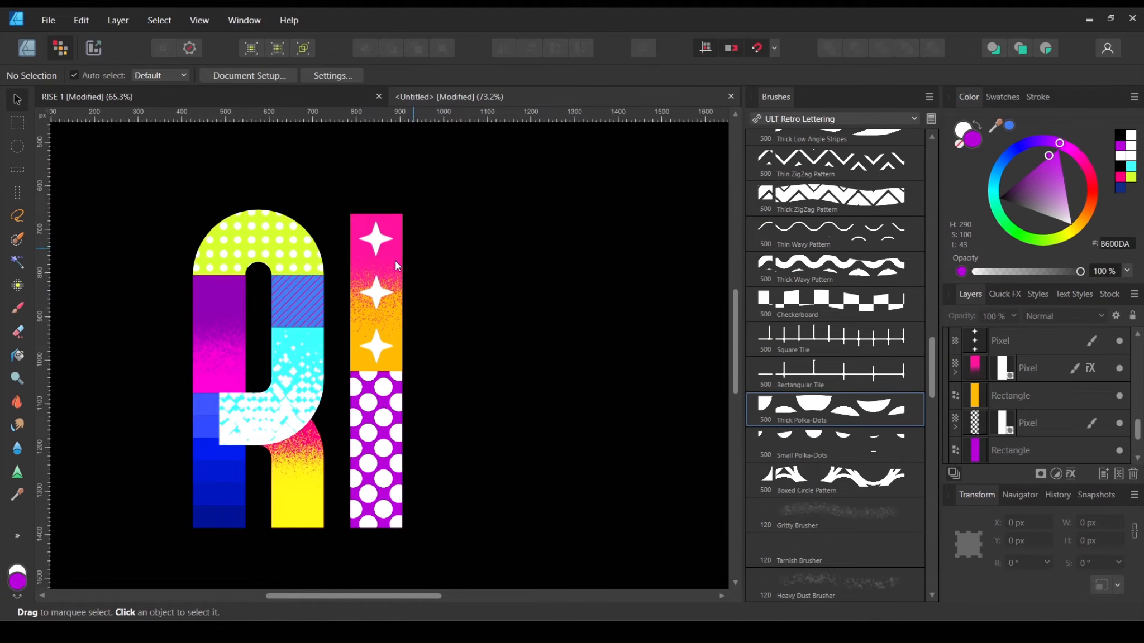
scroll(418, 248, "down", 1)
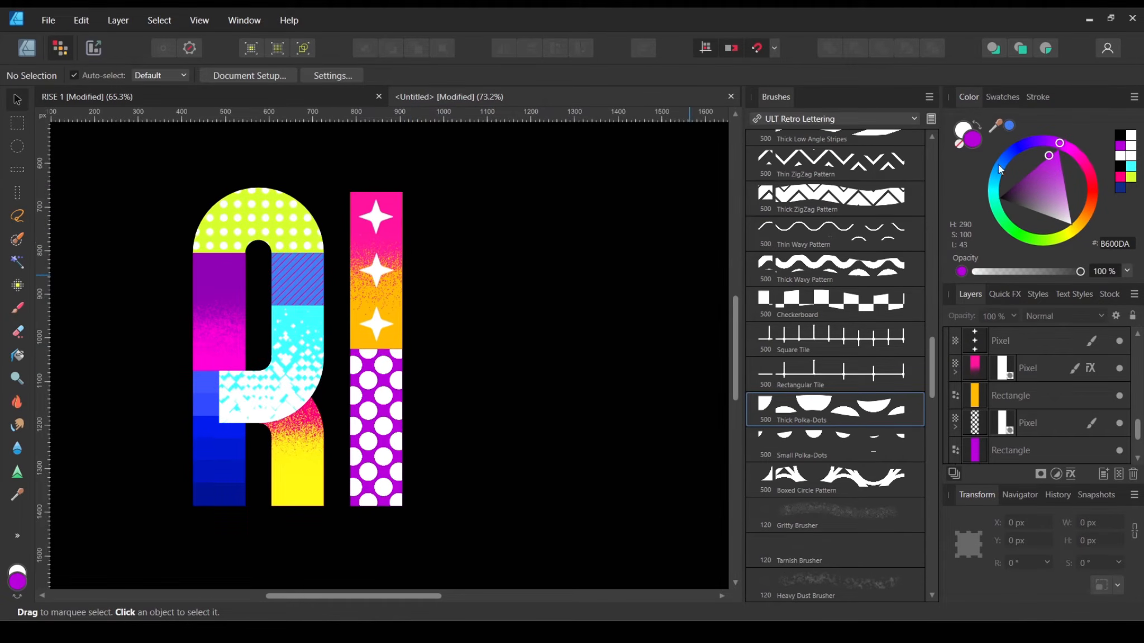
left_click(963, 130)
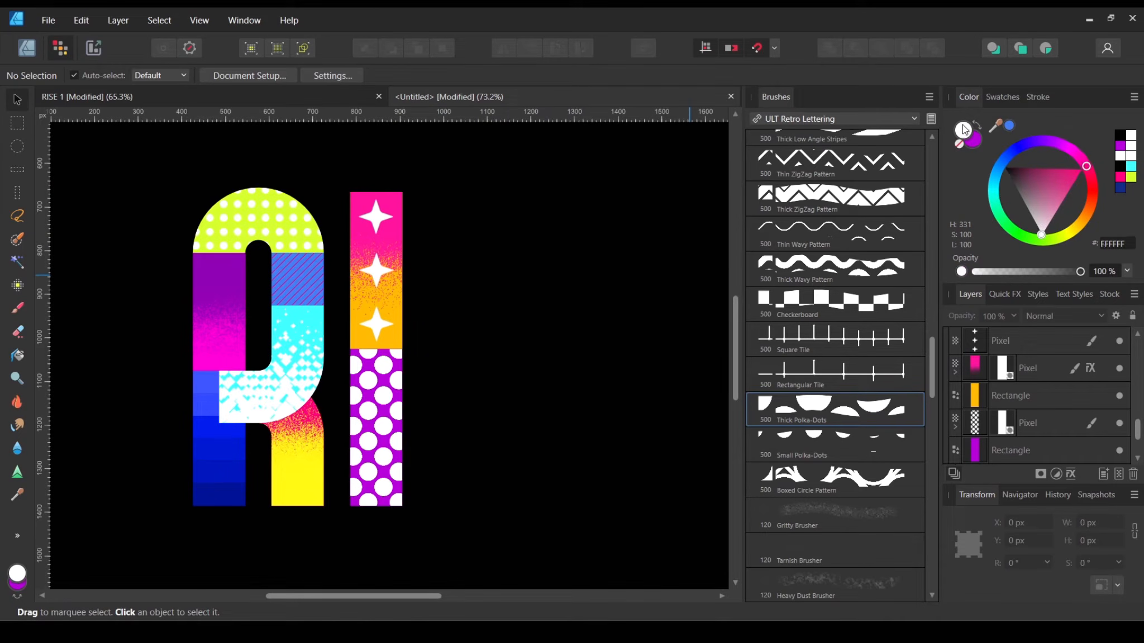
left_click(1052, 424)
left_click(118, 20)
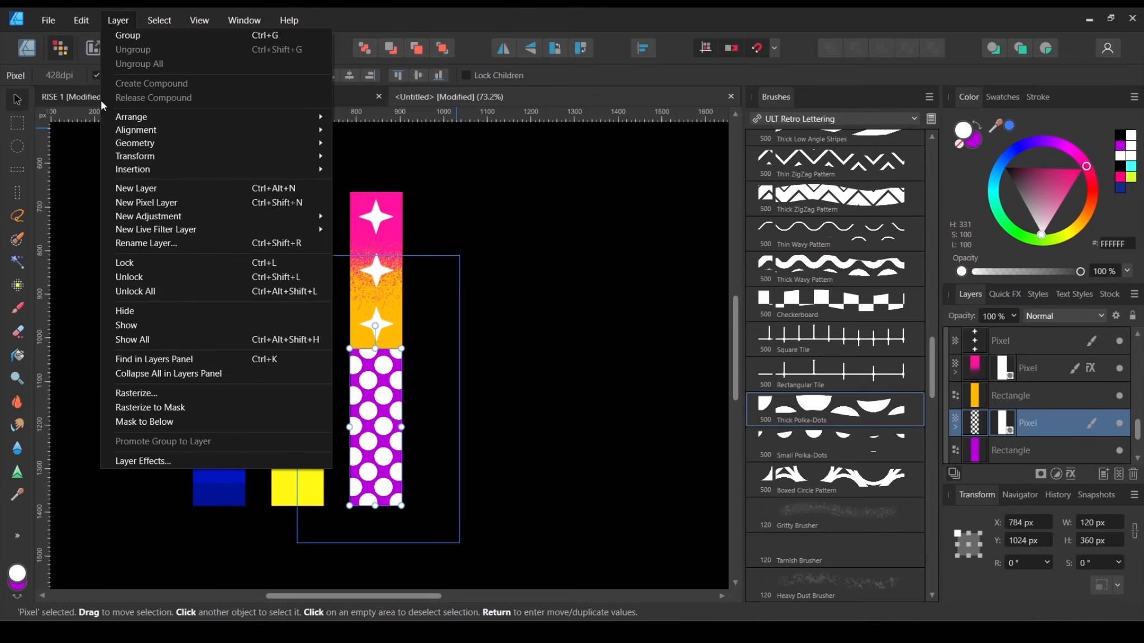
left_click(173, 459)
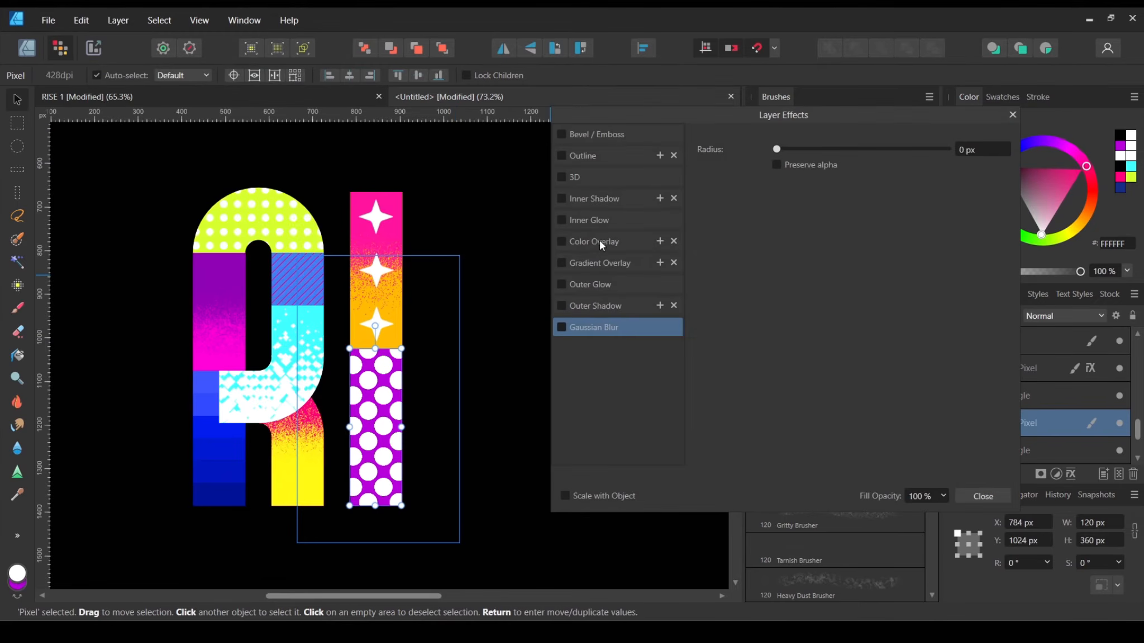
left_click(598, 241)
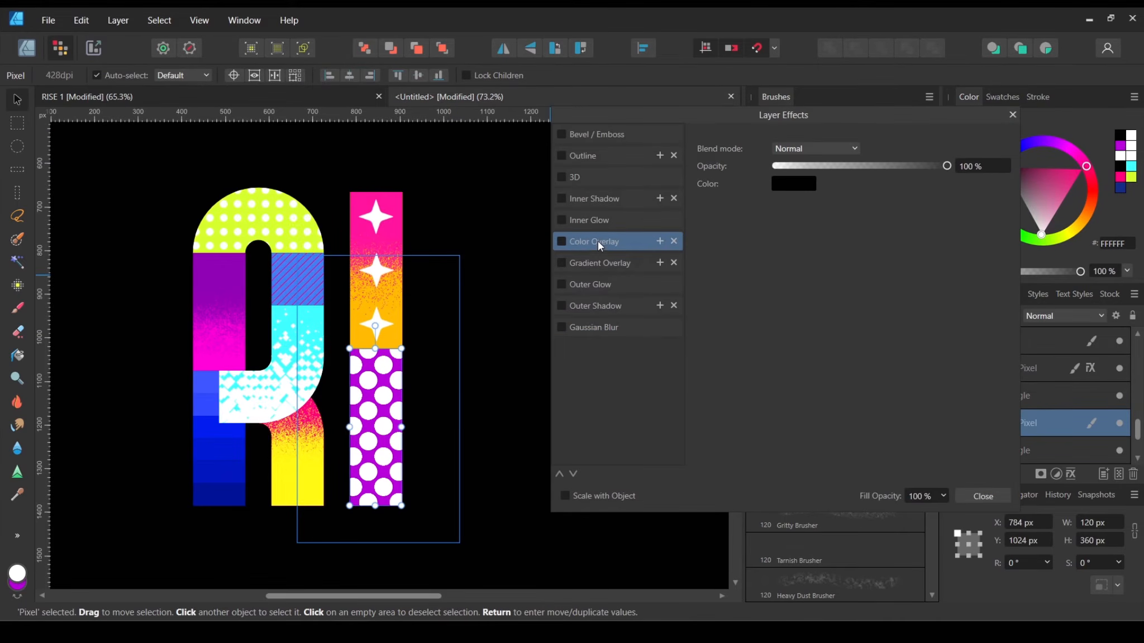
left_click(561, 241)
Step: Set the polka dots' overlay color to a dark, muted purple and close the layer effects
left_click(793, 183)
left_click_drag(830, 228, 850, 228)
left_click(831, 277)
left_click_drag(832, 283, 848, 305)
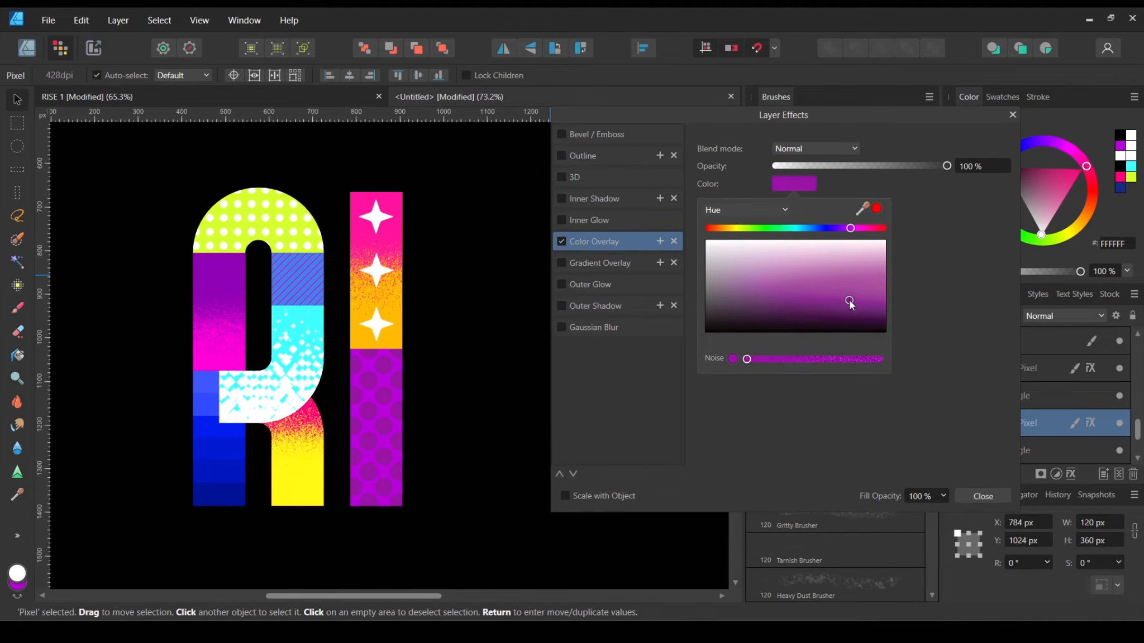
left_click(985, 500)
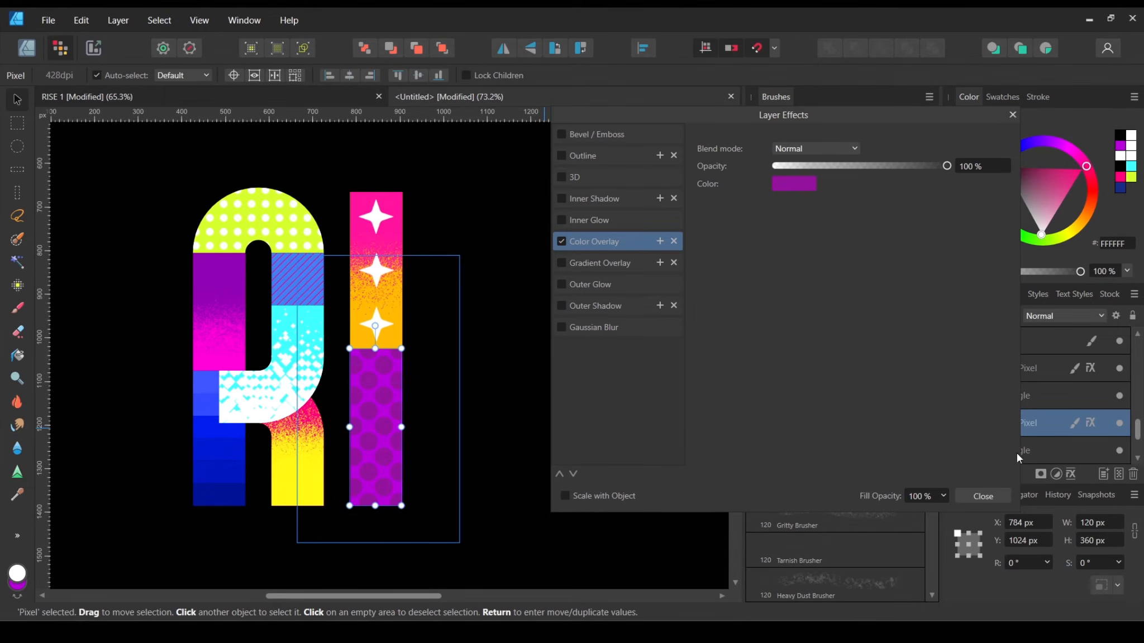
left_click(982, 496)
Step: Lighten the Color Overlay of the I's polka dots to a brighter purple and deselect the layer
scroll(557, 446, "down", 3)
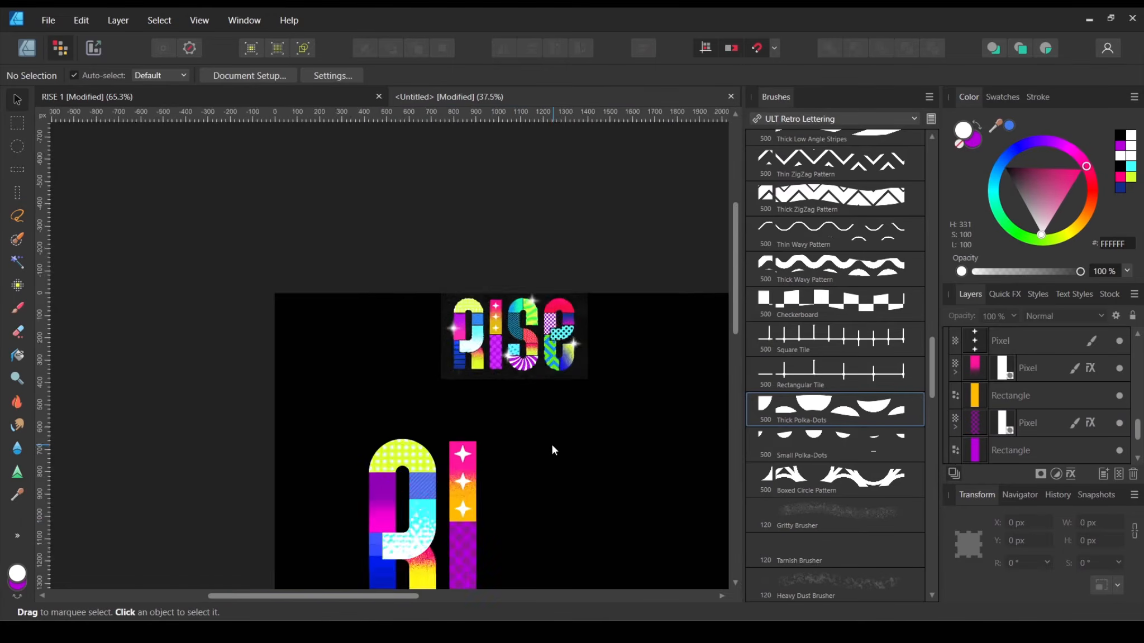
scroll(492, 534, "up", 3)
left_click_drag(499, 515, 504, 364)
left_click(427, 394)
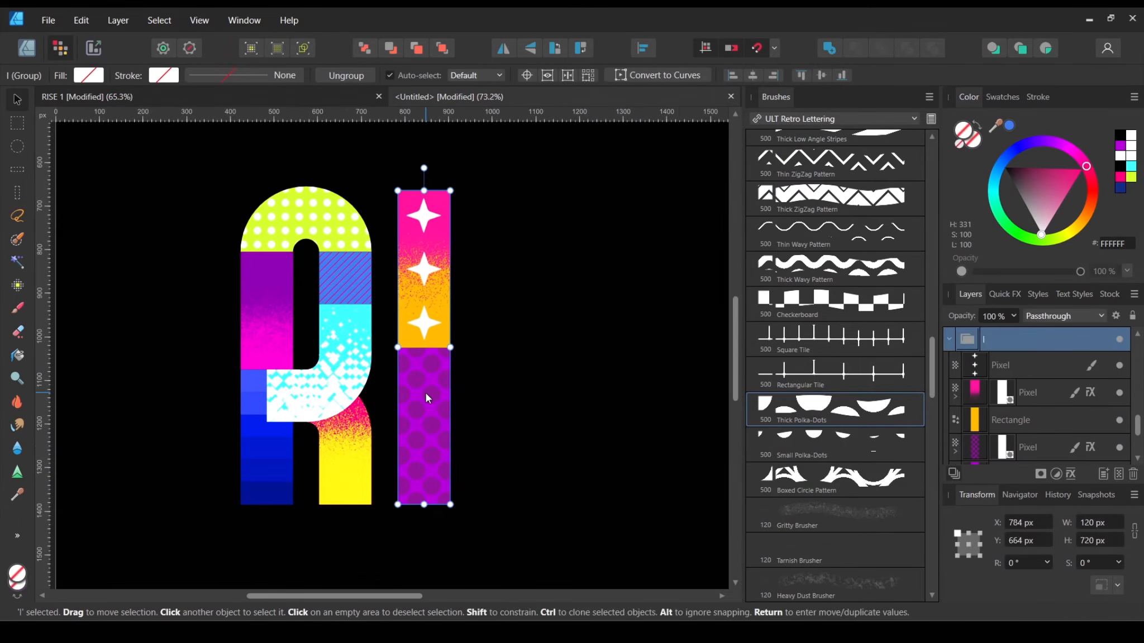
left_click(1088, 450)
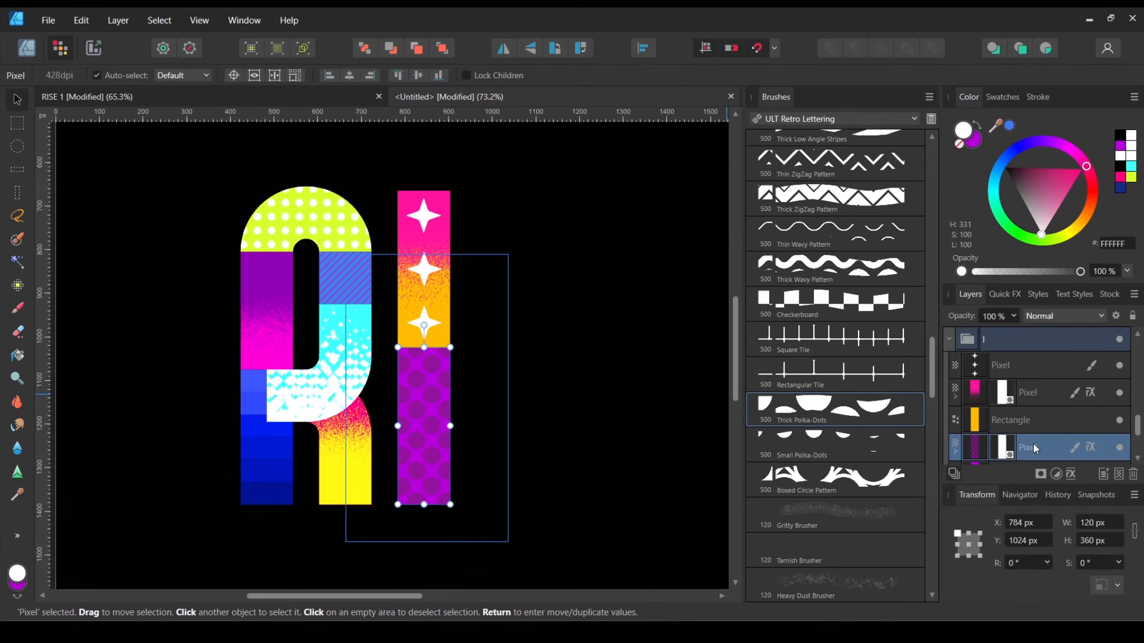
scroll(1061, 419, "down", 2)
left_click(1091, 369)
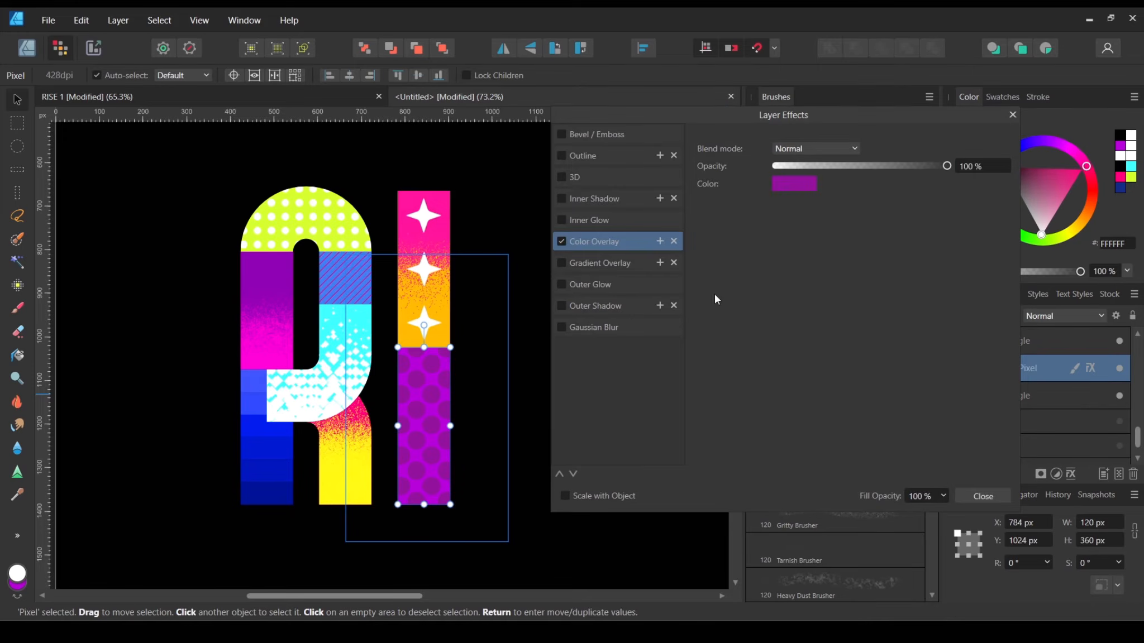
left_click(795, 187)
mouse_move(847, 286)
left_mouse_down()
mouse_move(867, 287)
mouse_move(809, 296)
mouse_move(830, 280)
left_mouse_up()
left_click(983, 496)
left_click(618, 428)
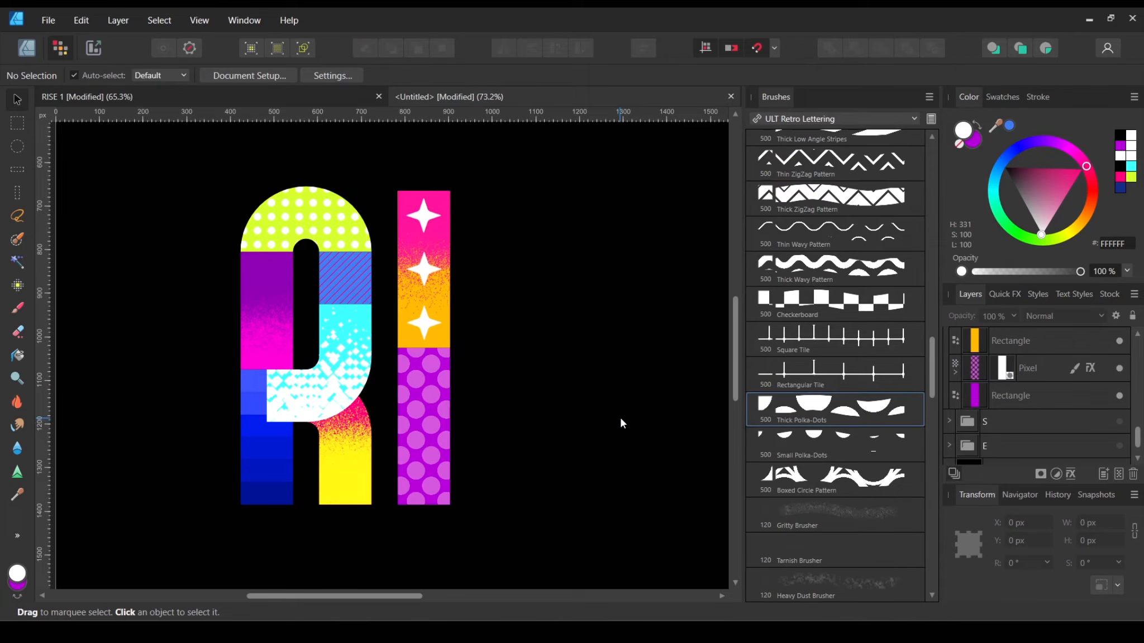
scroll(641, 429, "up", 5)
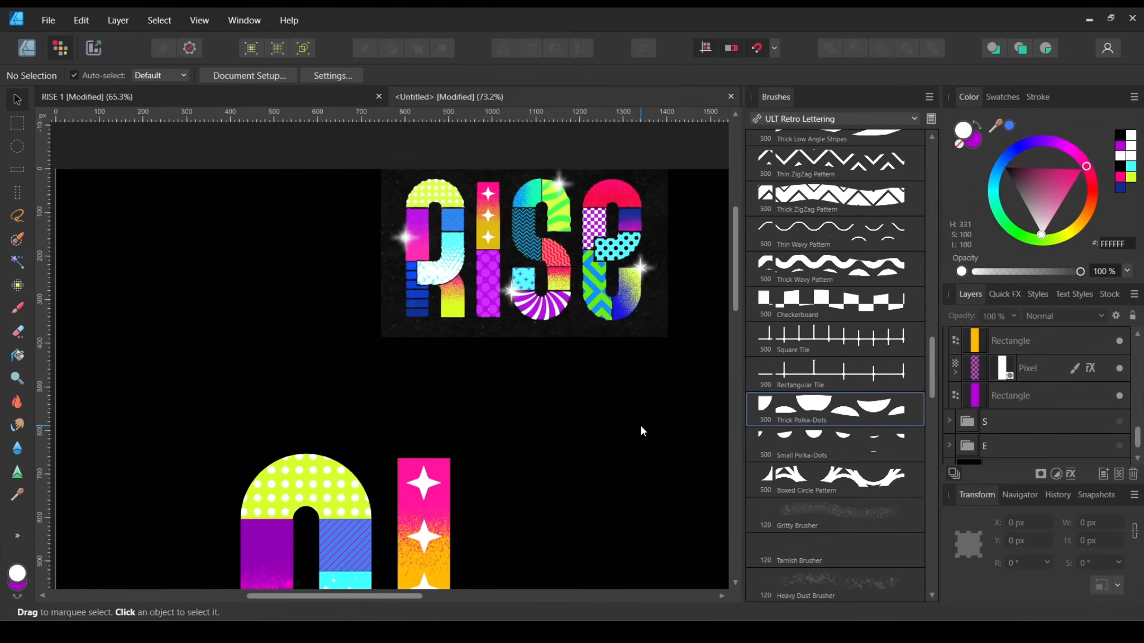
Step: Collapse the I and R groups in the layer list
scroll(640, 430, "down", 1)
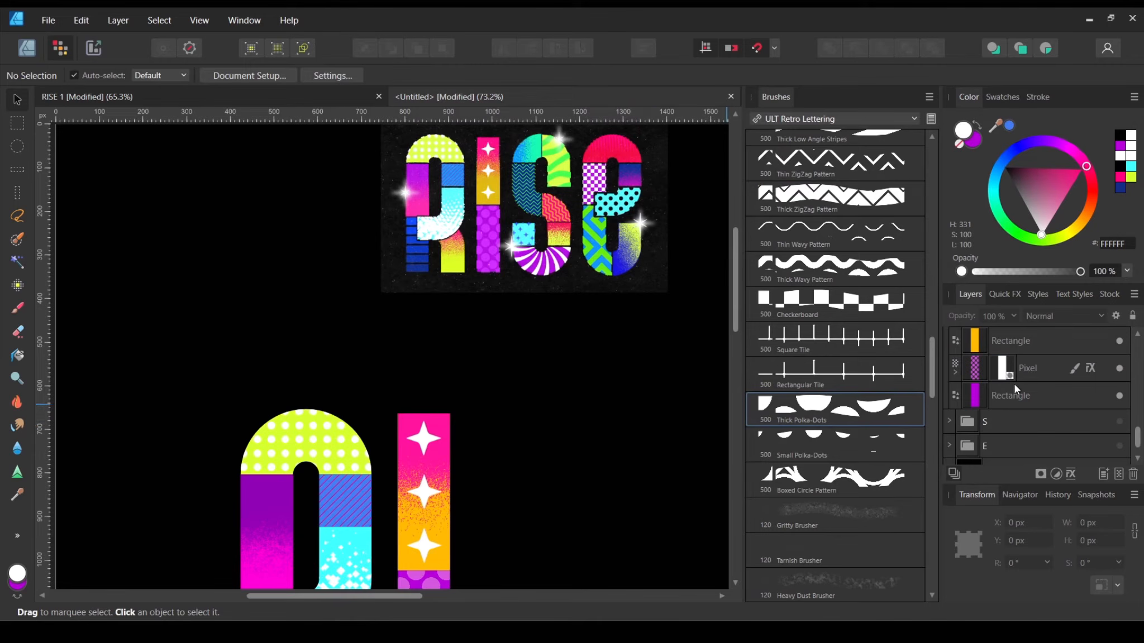
scroll(1005, 381, "up", 2)
left_click(948, 421)
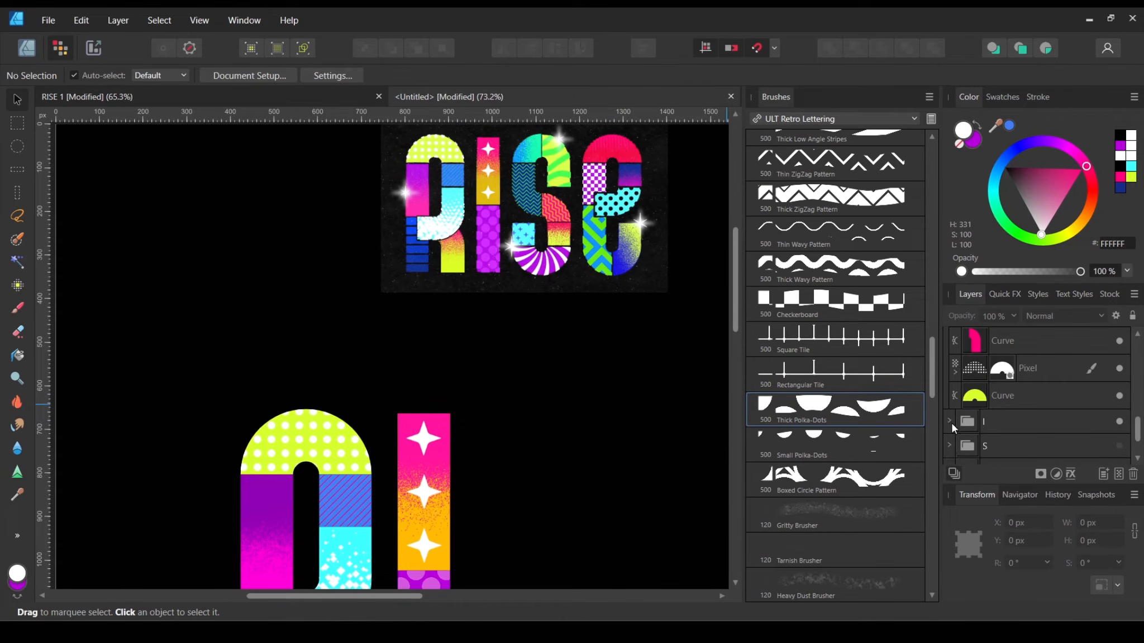
scroll(967, 378, "up", 2)
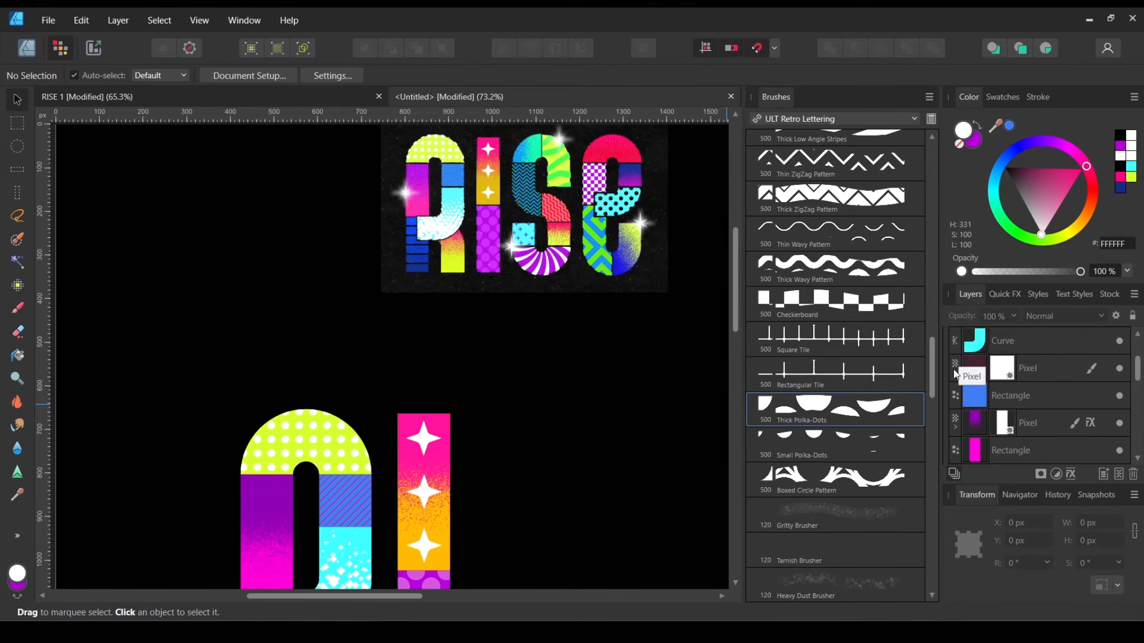
scroll(953, 369, "up", 2)
left_click(949, 366)
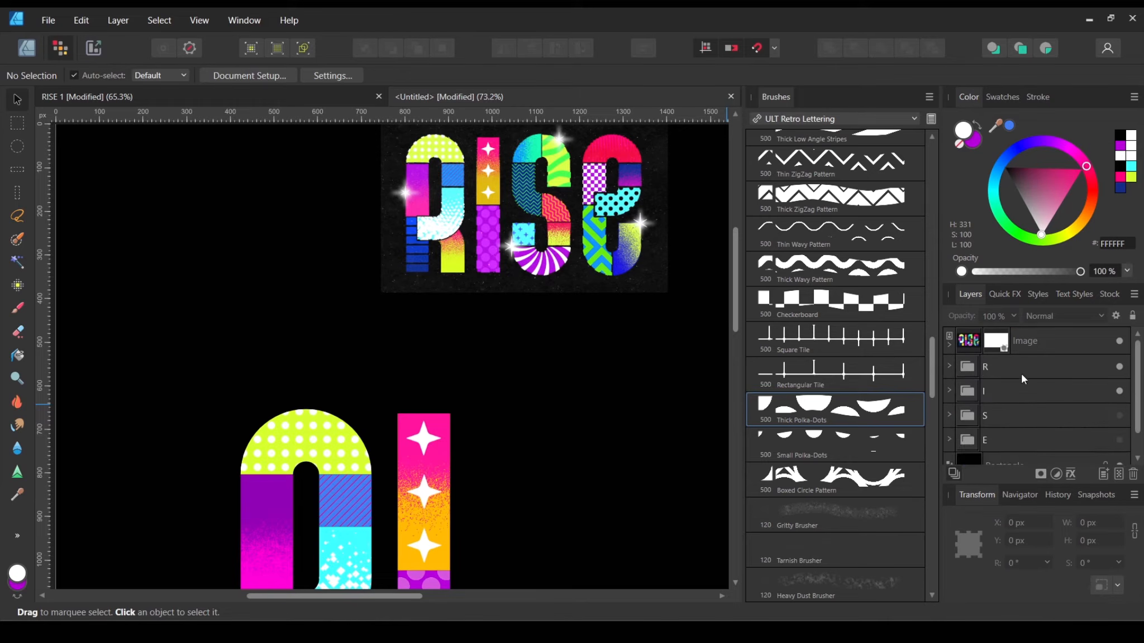
Step: Select the hidden S group, make it visible and compare its sections with the RISE reference artwork
left_click(1038, 419)
scroll(620, 439, "down", 2)
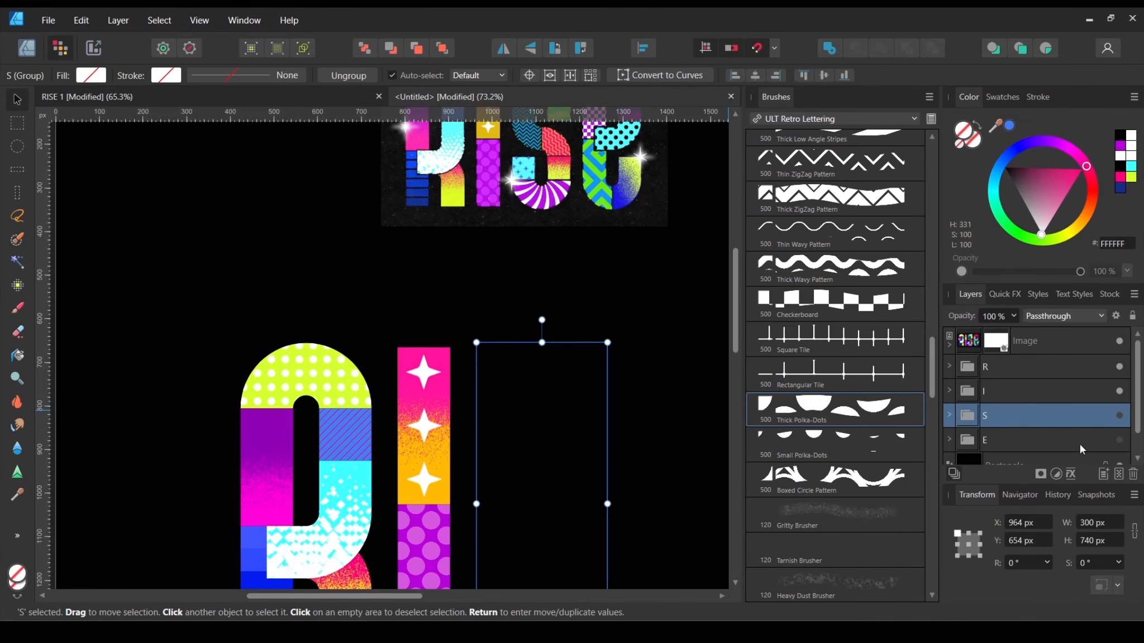
left_click(1119, 416)
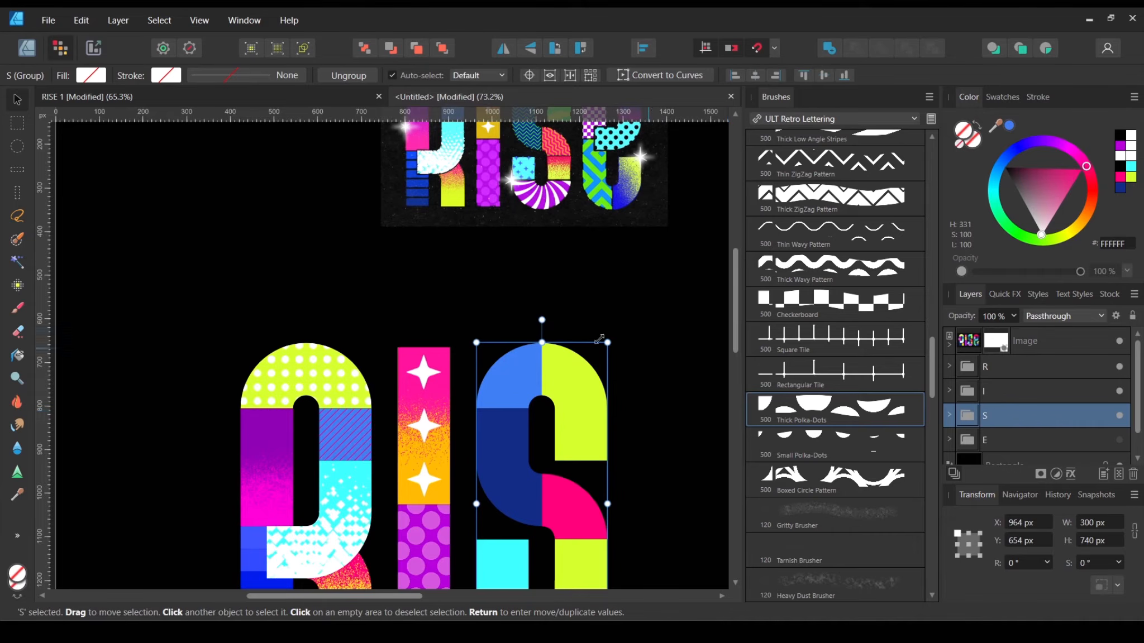
scroll(522, 377, "up", 3)
scroll(527, 210, "up", 5)
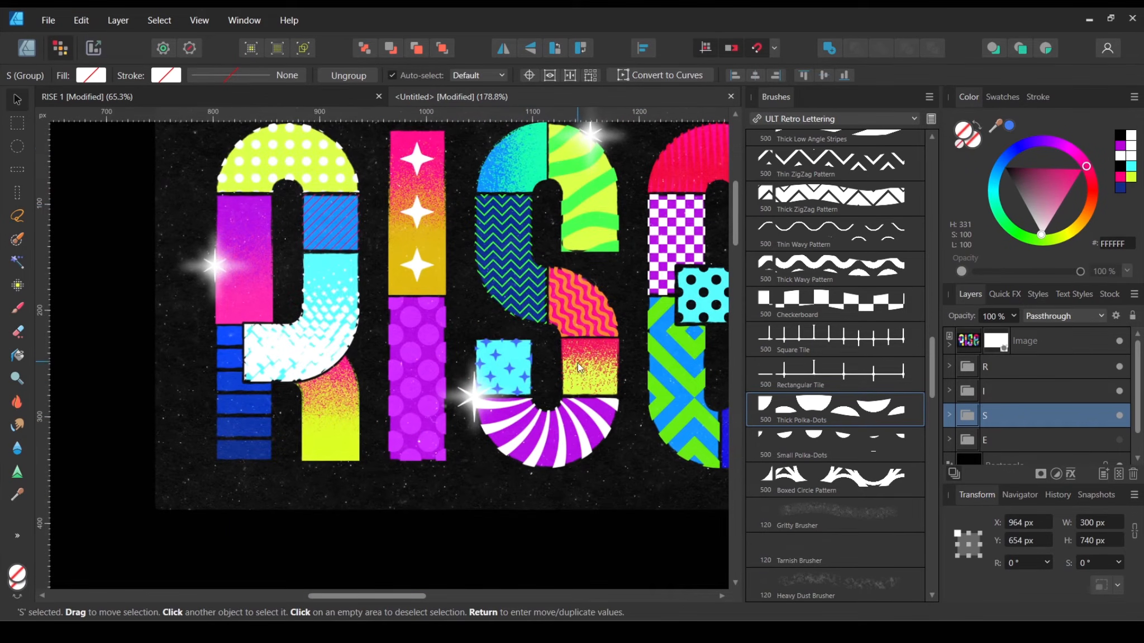
scroll(575, 369, "down", 5)
left_click_drag(546, 494, 488, 314)
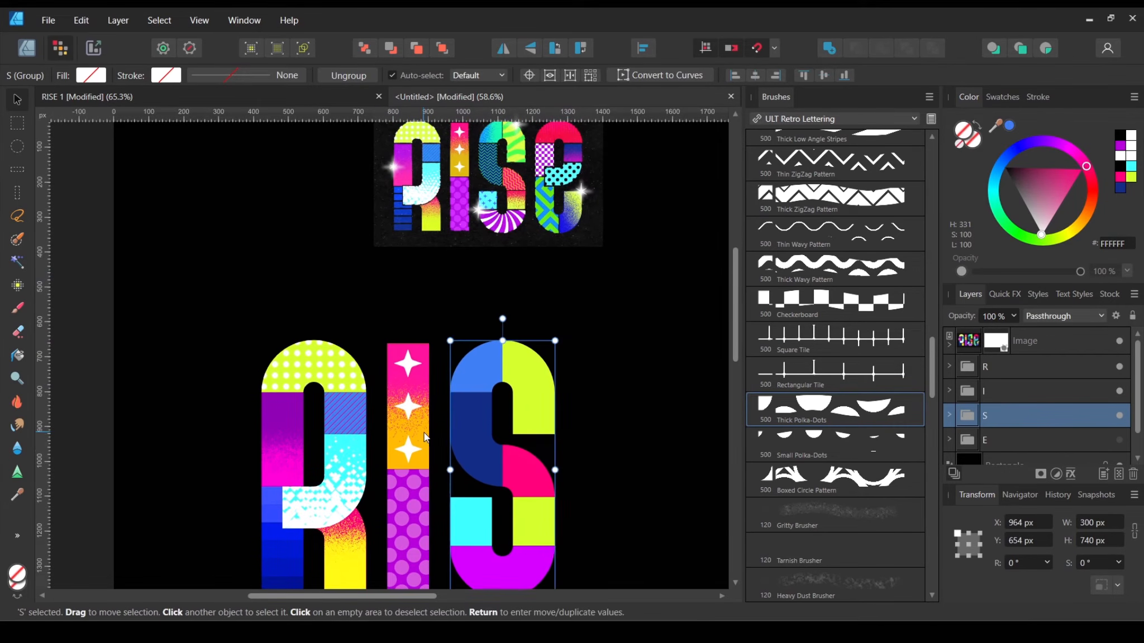
Step: Copy the pink grain layer from the upper section of the I and clear the selection
left_click(418, 432)
double_click(418, 432)
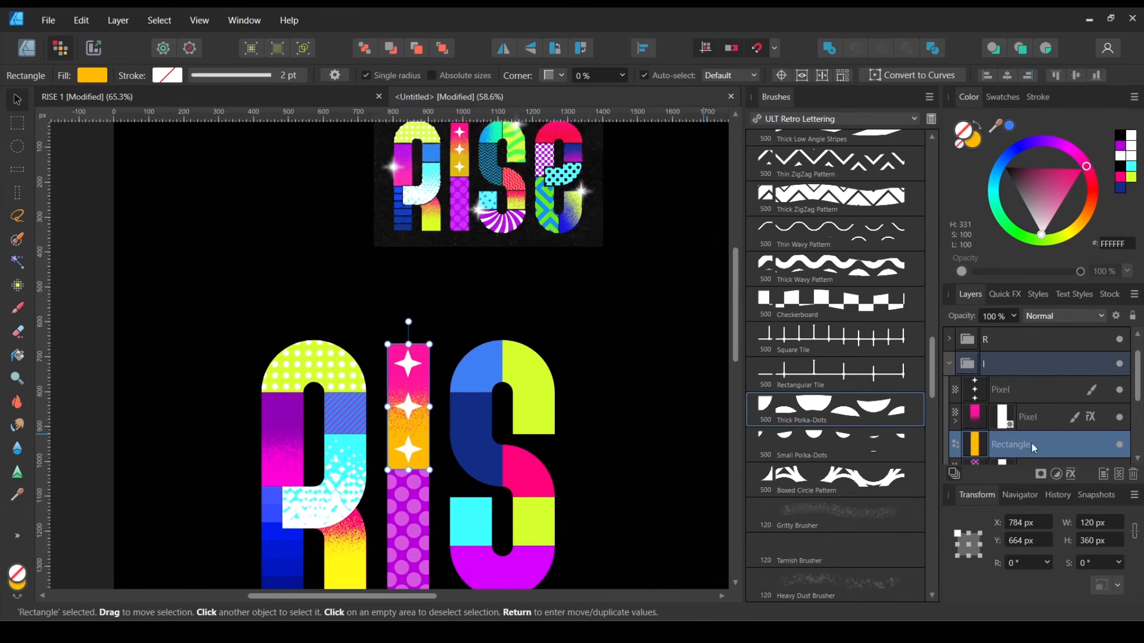
left_click(1044, 418)
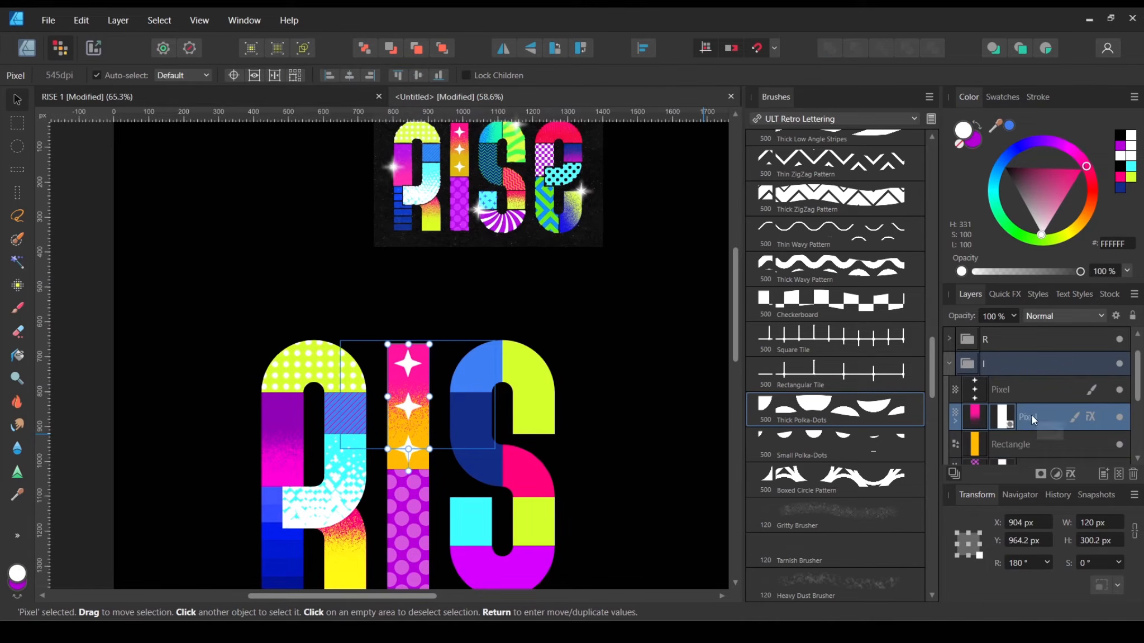
right_click(1041, 417)
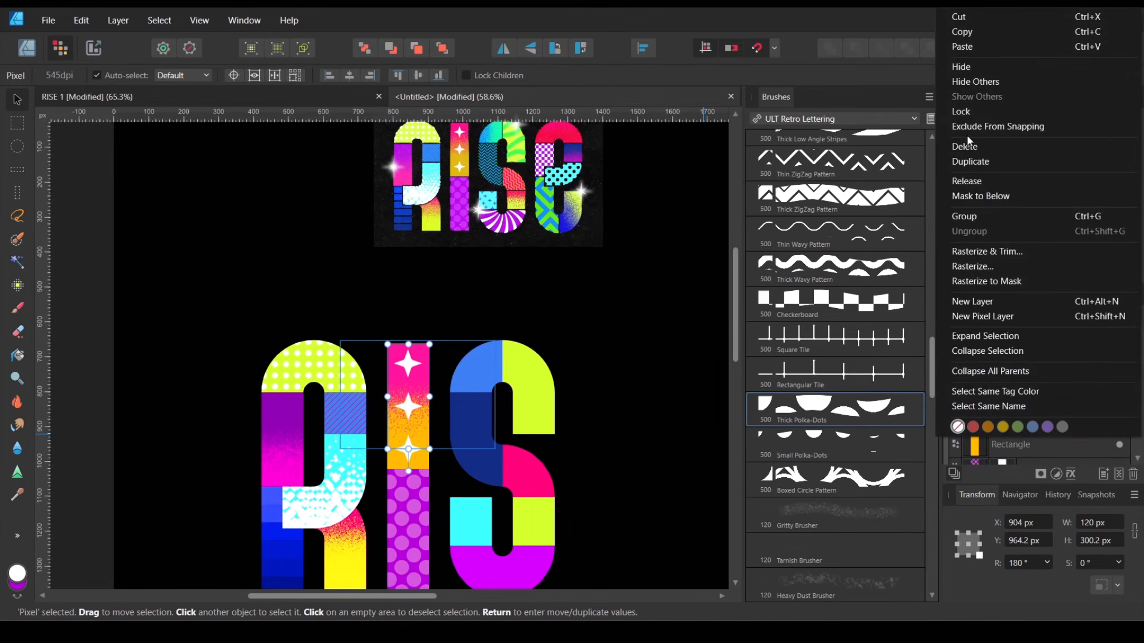
left_click(992, 37)
key("ctrl+d")
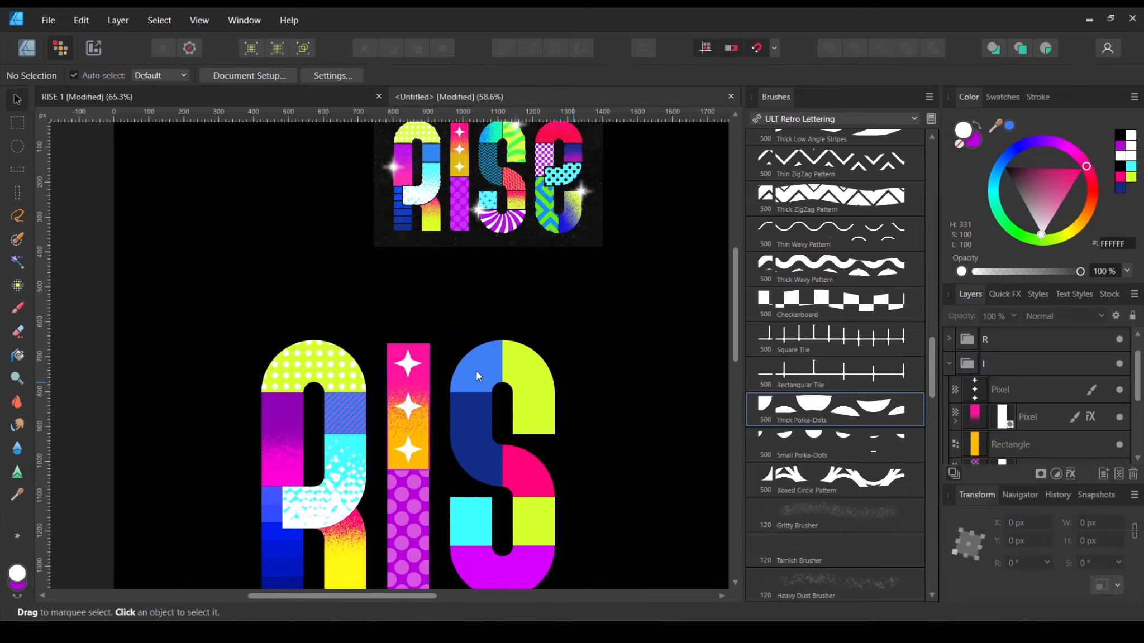
Step: Paste the copied grain layer above the blue upper-left curve in the S group
left_click(481, 363)
double_click(481, 368)
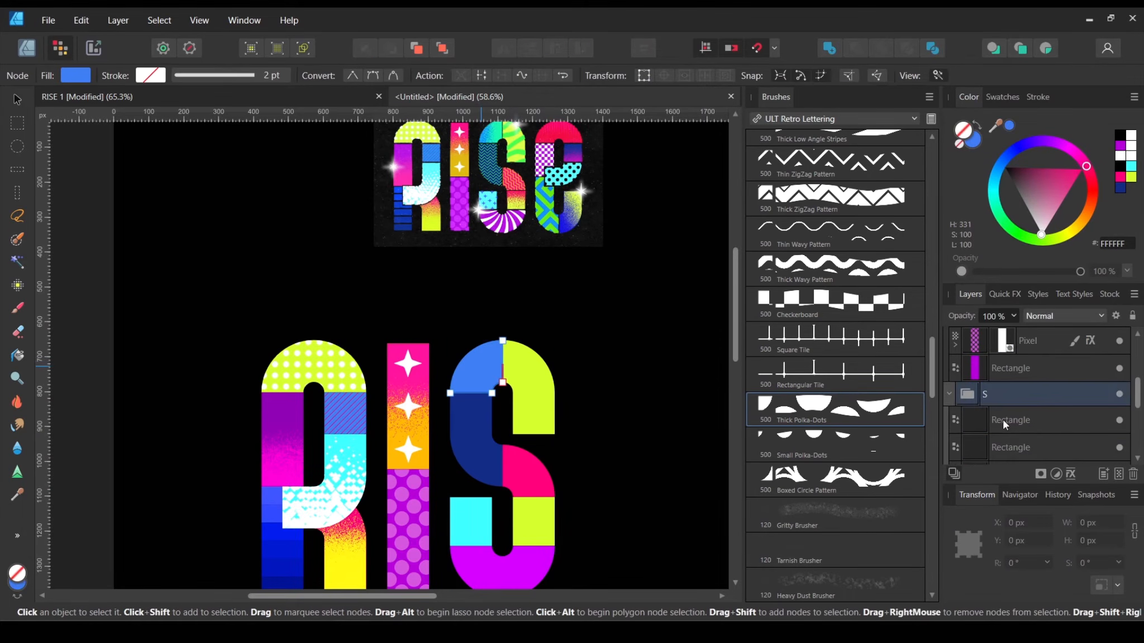
left_click(1025, 426)
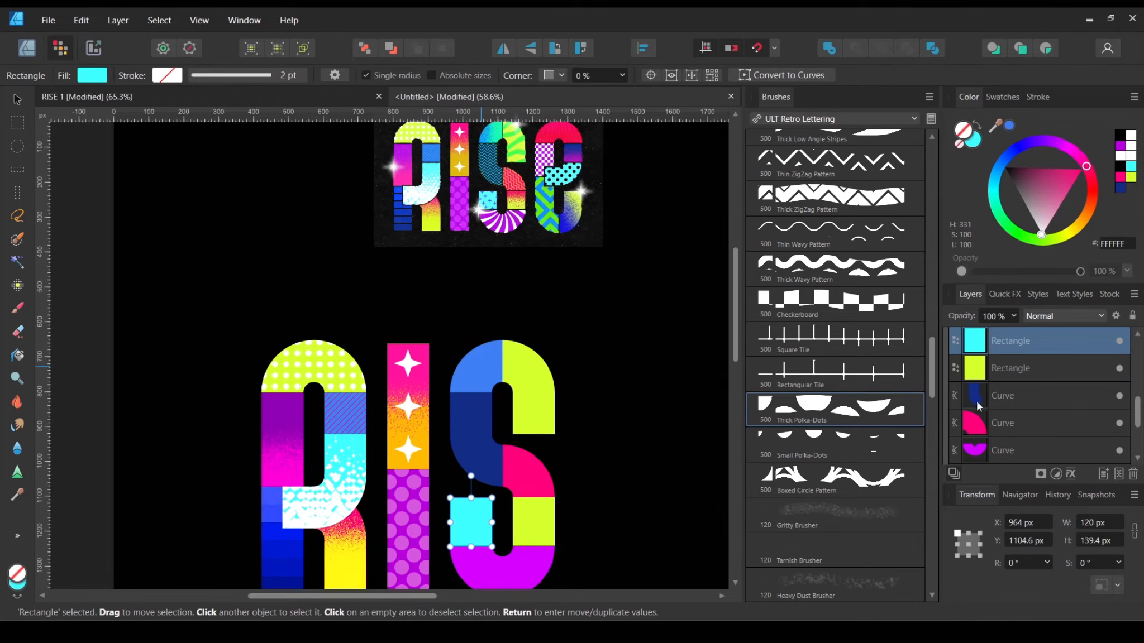
left_click(484, 374)
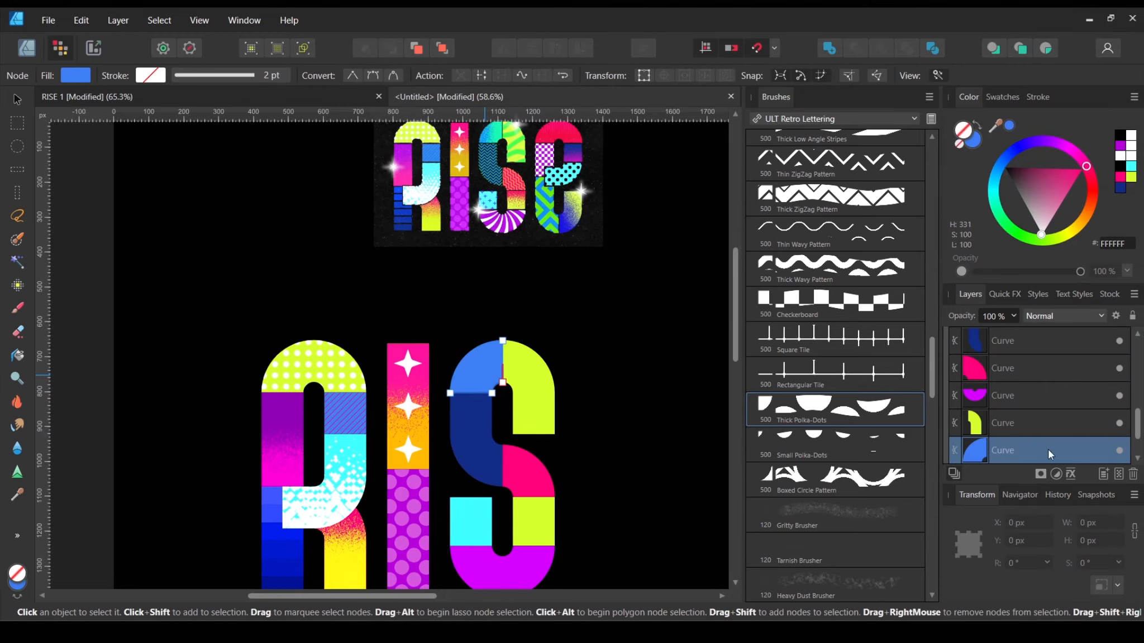
right_click(1048, 453)
left_click(995, 45)
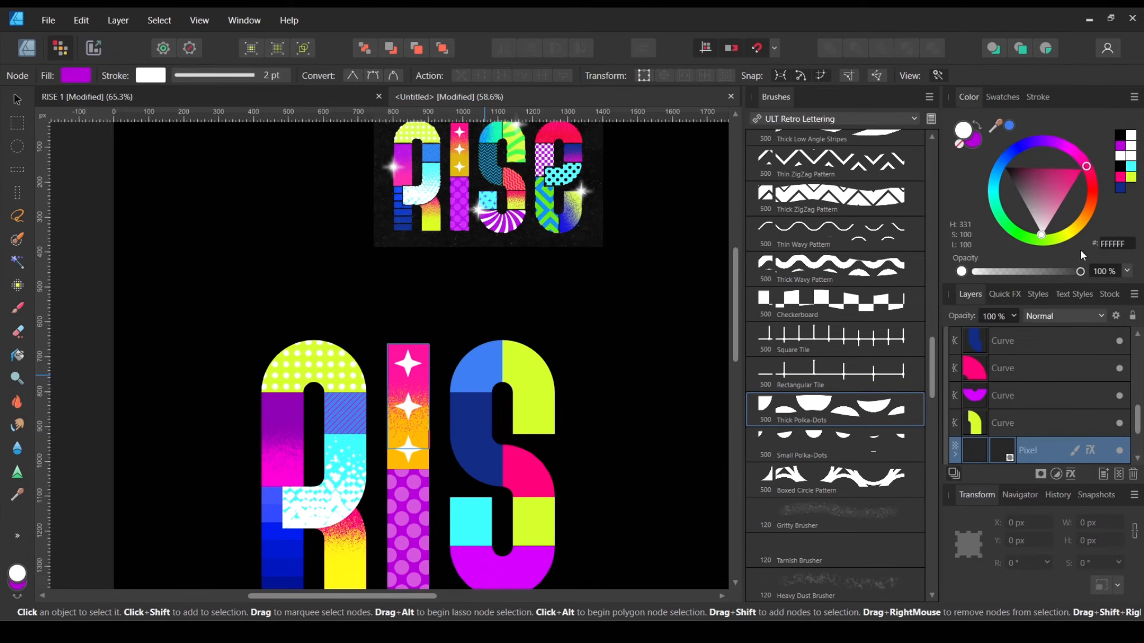
Step: Remove the I's rectangle mask from the pasted grain layer and check the reference for the S's blue curve
right_click(1023, 453)
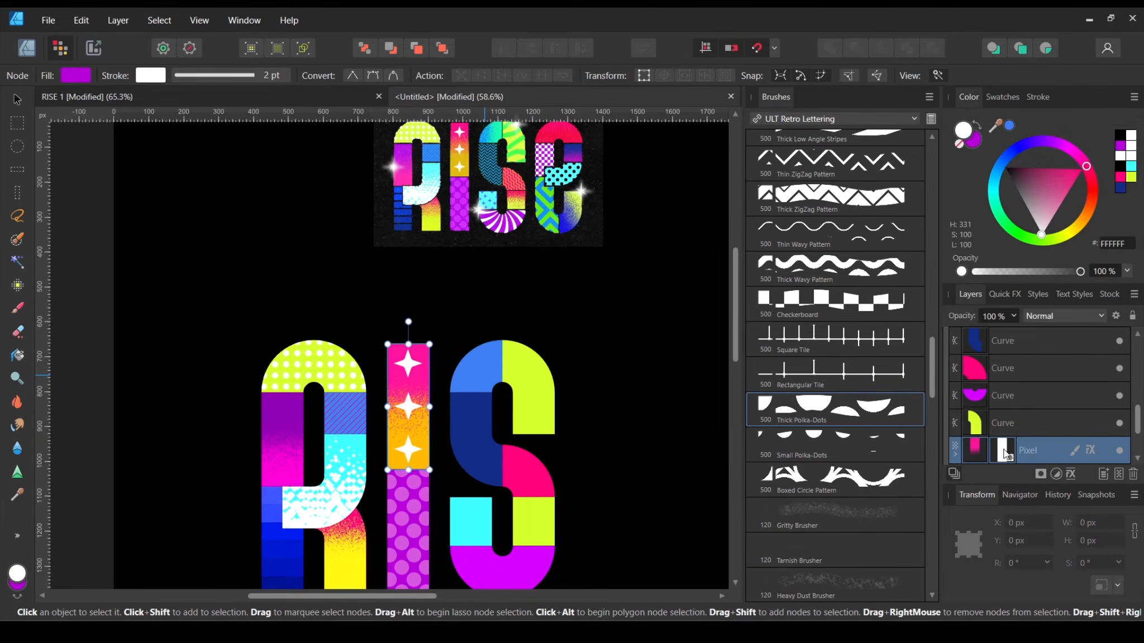
left_click(1044, 350)
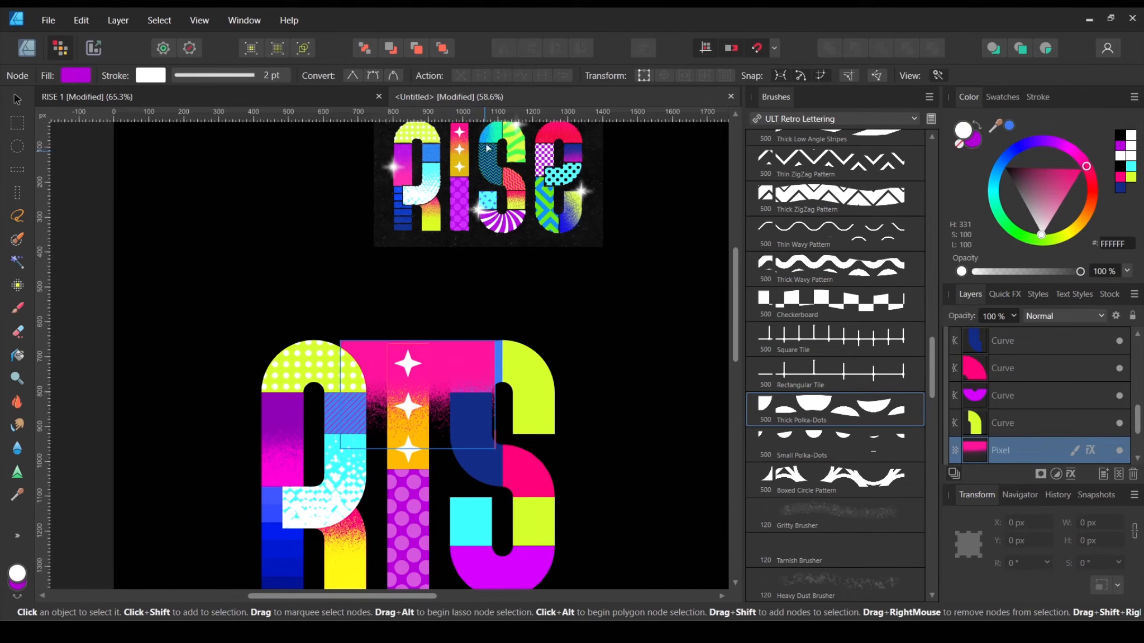
scroll(505, 140, "up", 3)
scroll(462, 222, "up", 6)
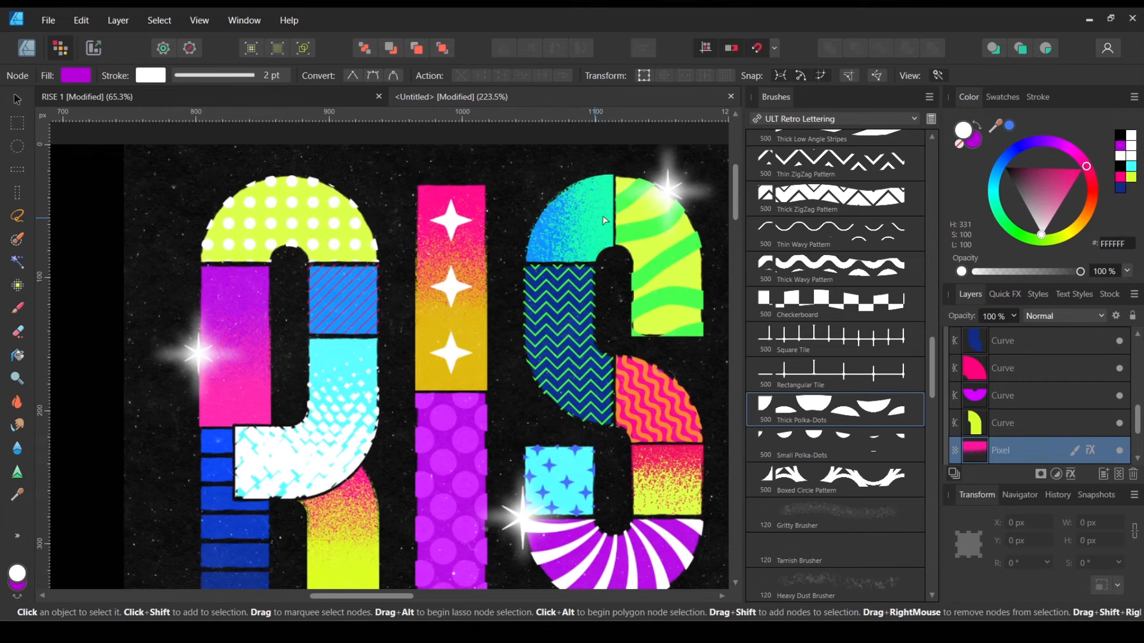
scroll(569, 234, "down", 6)
left_click_drag(557, 462, 503, 355)
scroll(439, 423, "up", 1)
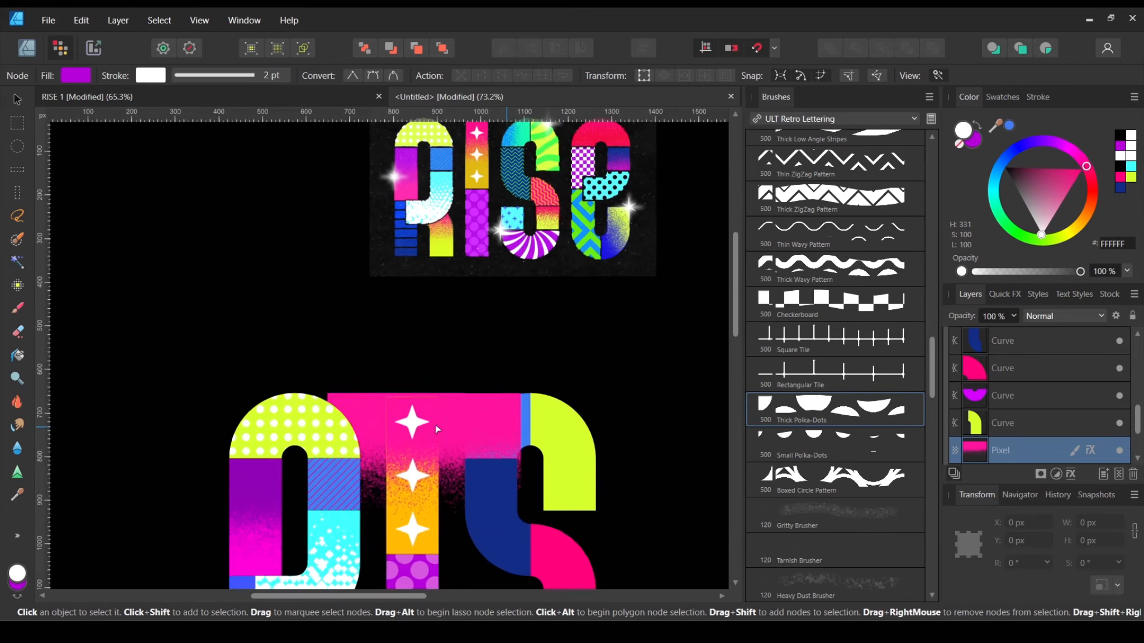
Step: Rotate the pasted grain layer to 90° and position its grainy edge over the S's blue upper-left curve
left_click(17, 98)
left_click_drag(425, 550, 338, 463)
left_click_drag(441, 481, 554, 452)
scroll(552, 452, "up", 3)
mouse_move(617, 421)
left_mouse_down()
mouse_move(587, 423)
mouse_move(598, 429)
left_mouse_up()
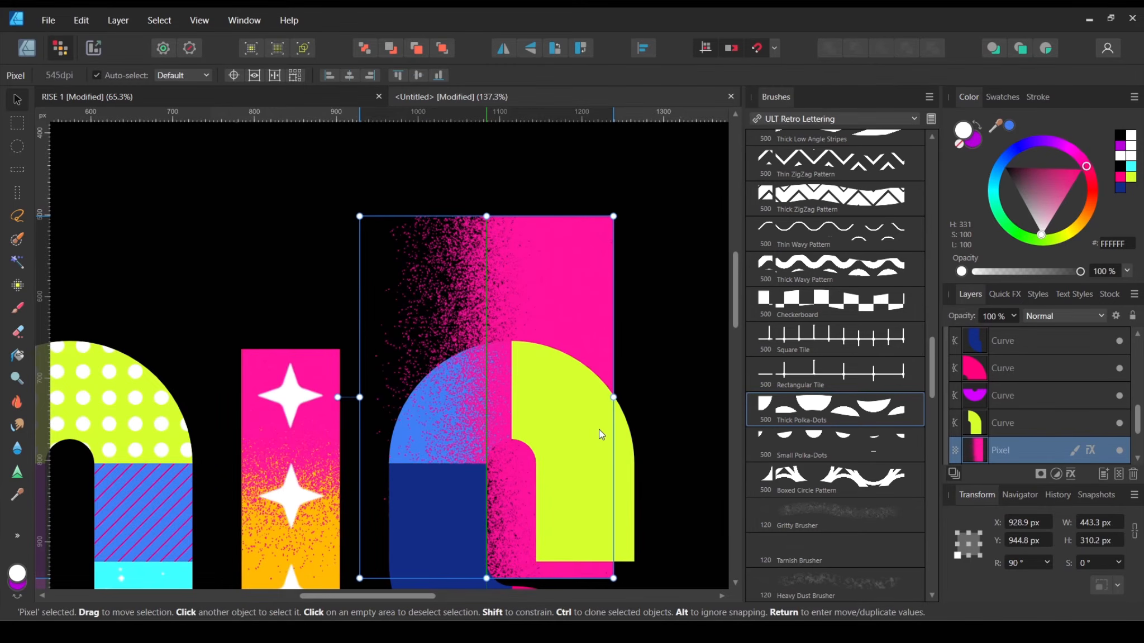
scroll(593, 427, "down", 3)
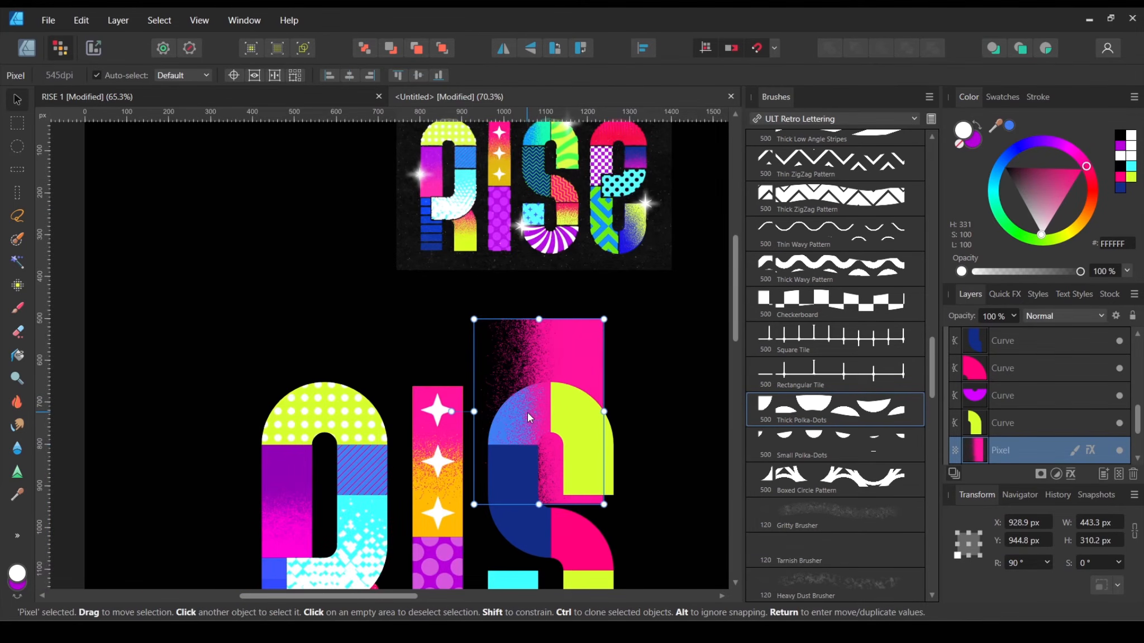
left_click_drag(528, 405, 507, 392)
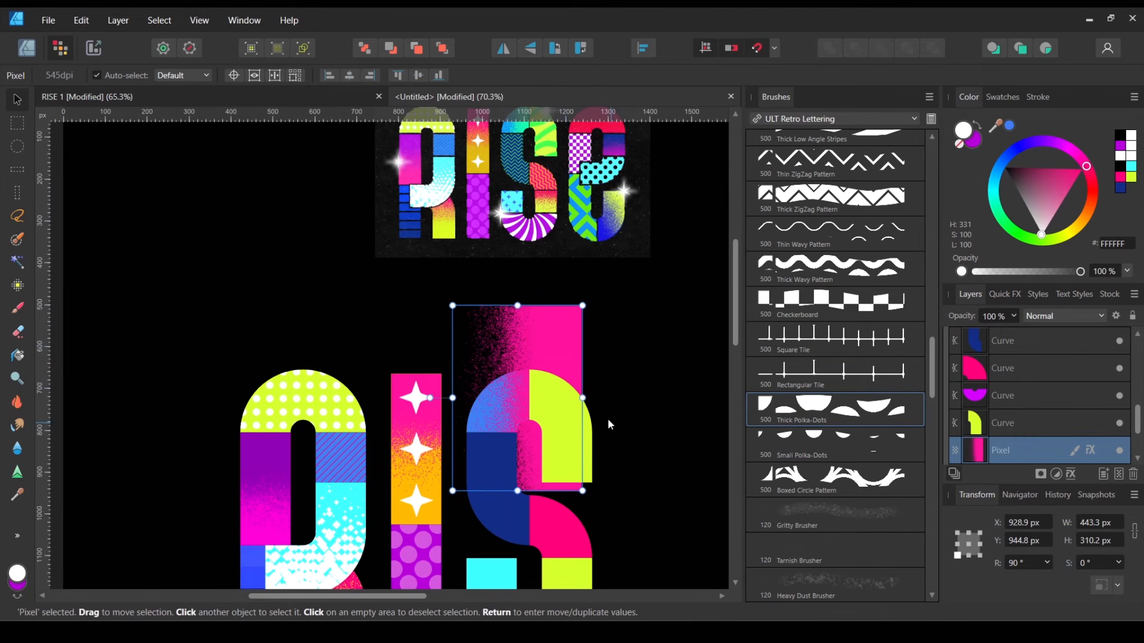
Step: Place a copy of the rotated grain layer above the S's lower lime rectangle and move it over that section
left_click(540, 211)
scroll(539, 211, "down", 2)
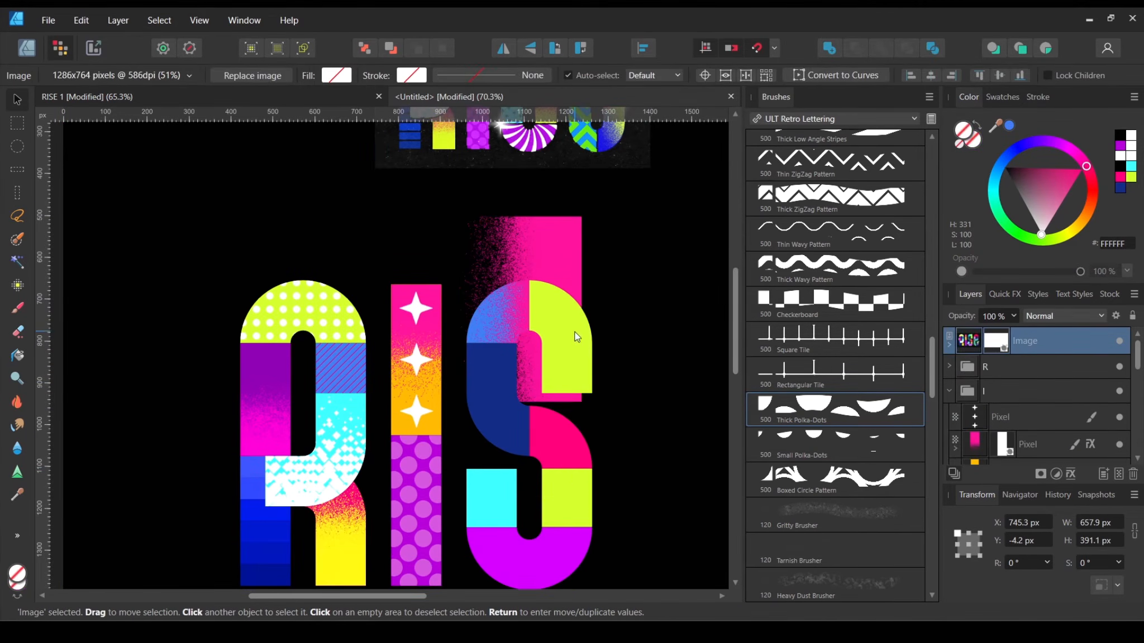
left_click(563, 501)
double_click(566, 502)
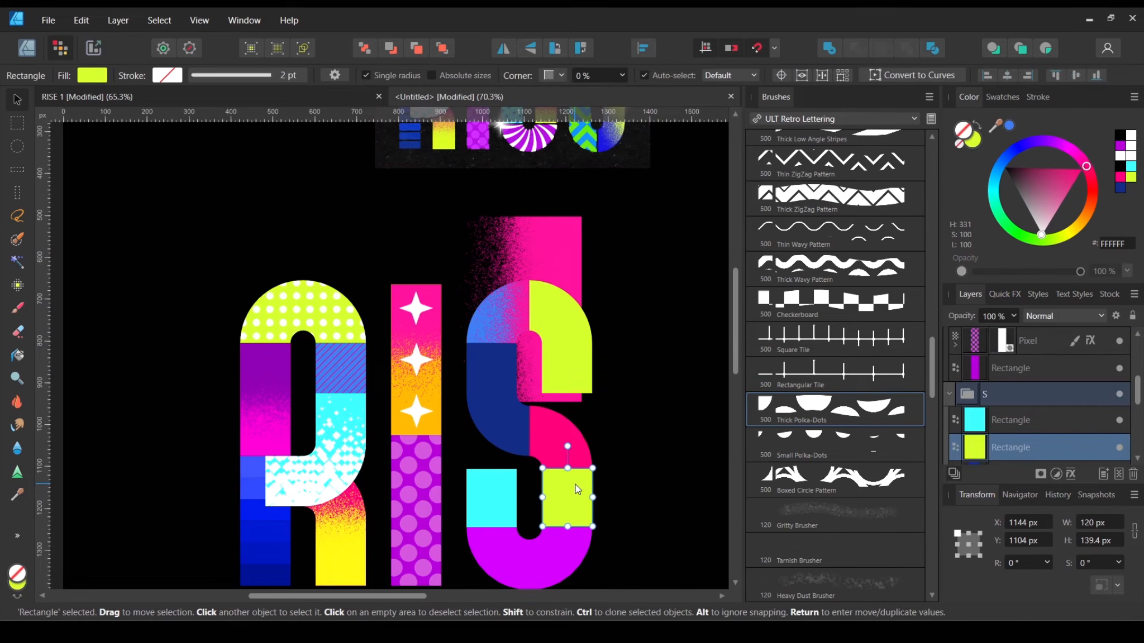
left_click_drag(542, 284, 630, 418)
scroll(1061, 408, "down", 2)
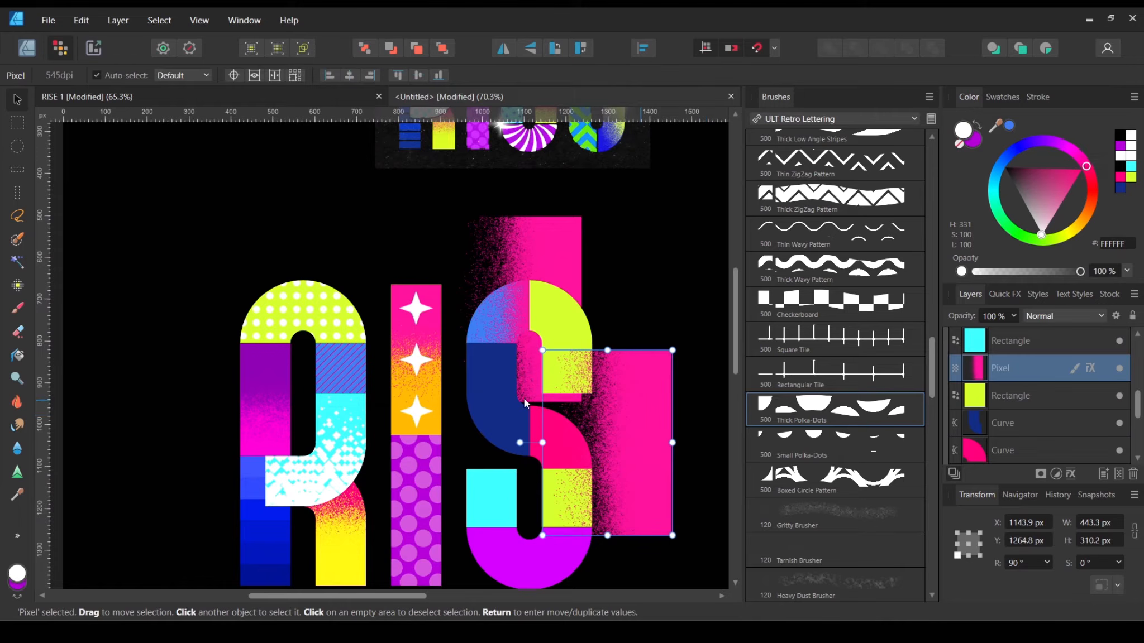
Step: Rotate the grain copy to 180° and position it so the grain fades downward over the S's lower lime rectangle
left_click_drag(521, 441, 609, 529)
scroll(550, 257, "up", 3)
scroll(550, 257, "up", 5)
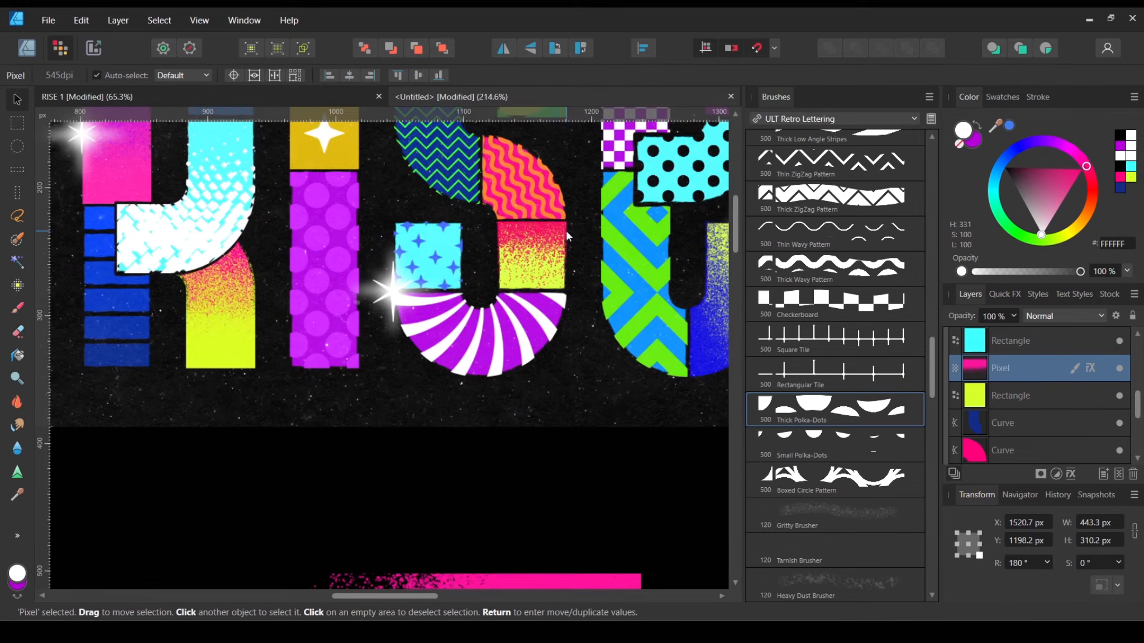
scroll(482, 231, "down", 3)
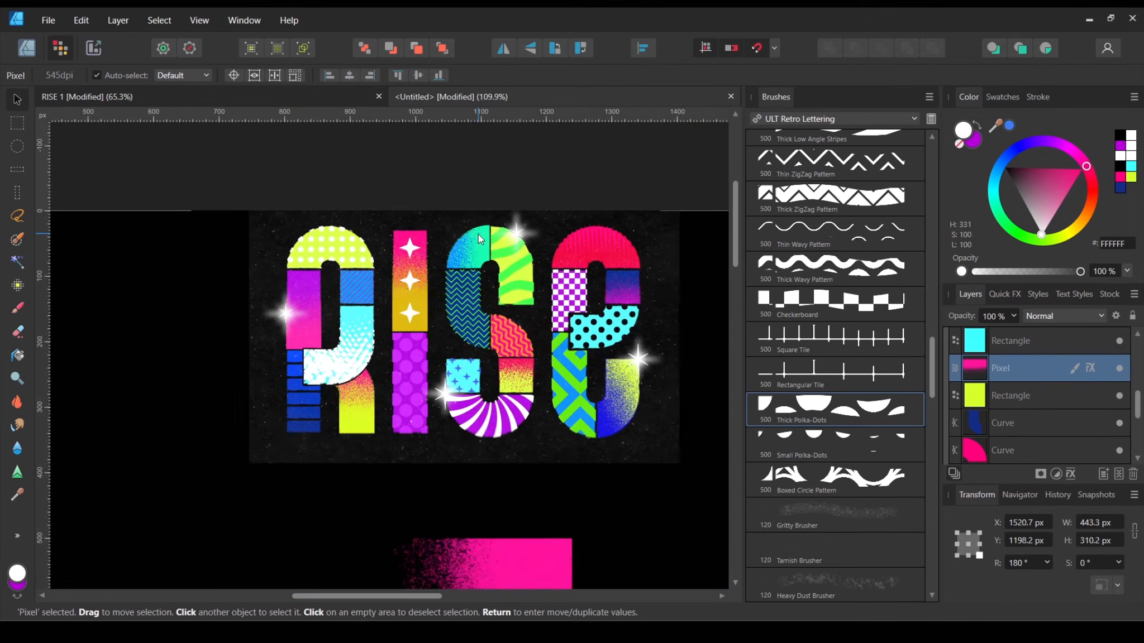
left_click_drag(575, 462, 555, 168)
mouse_move(583, 561)
left_mouse_down()
mouse_move(581, 419)
mouse_move(542, 305)
mouse_move(503, 359)
left_mouse_up()
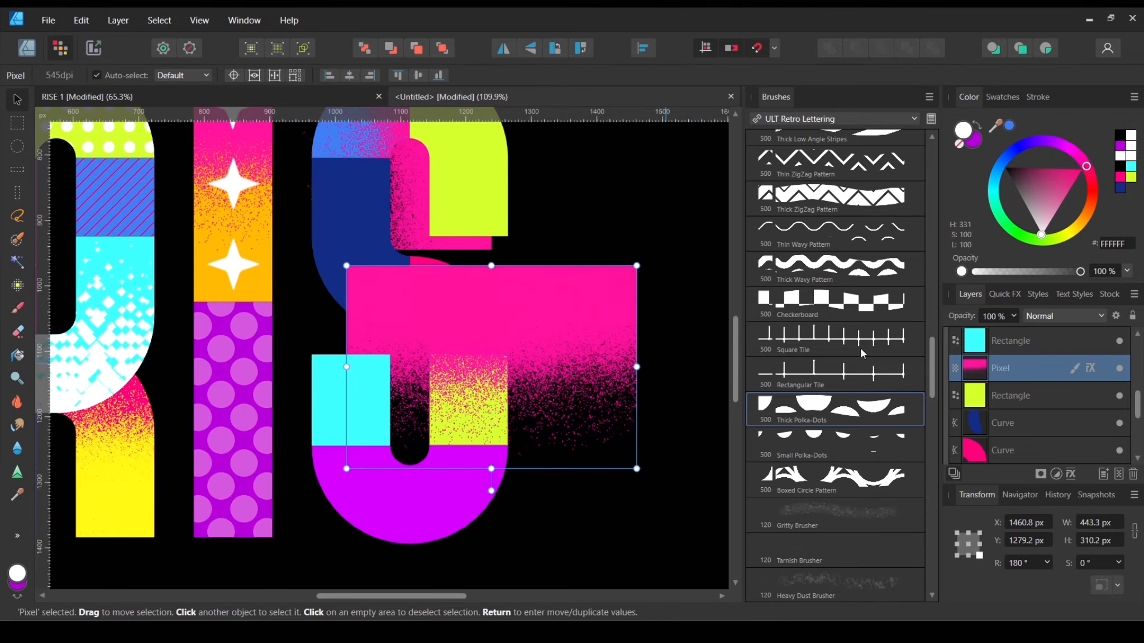
left_click_drag(594, 350, 521, 428)
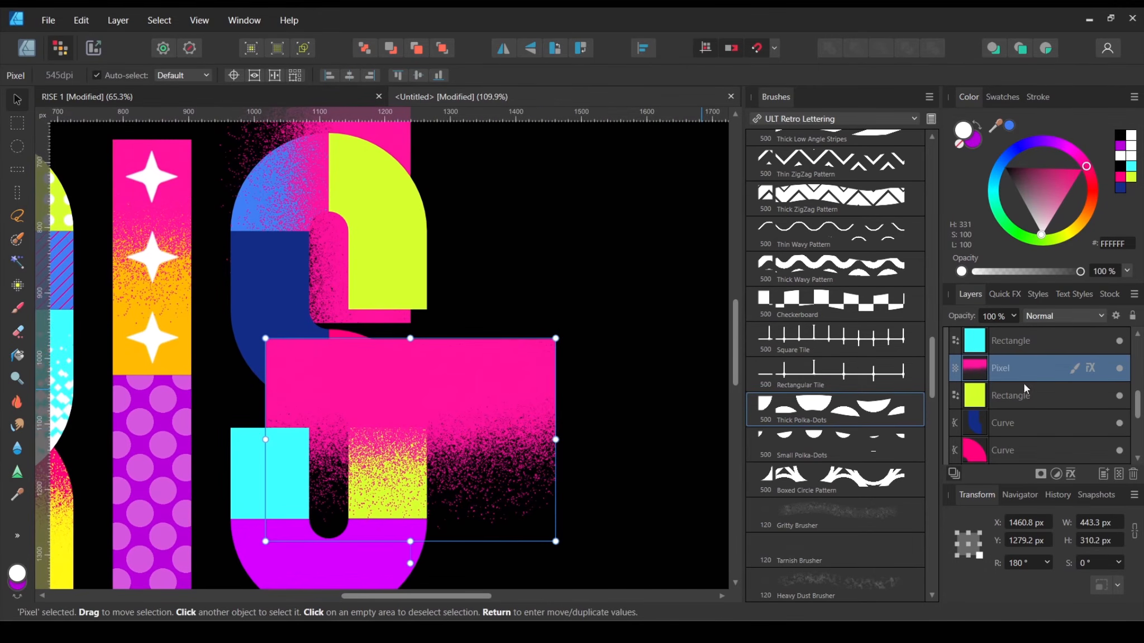
Step: Shift the Color Overlay of the lime rectangle's grain to a redder pink and close the layer effects
left_click(1090, 368)
left_click(794, 186)
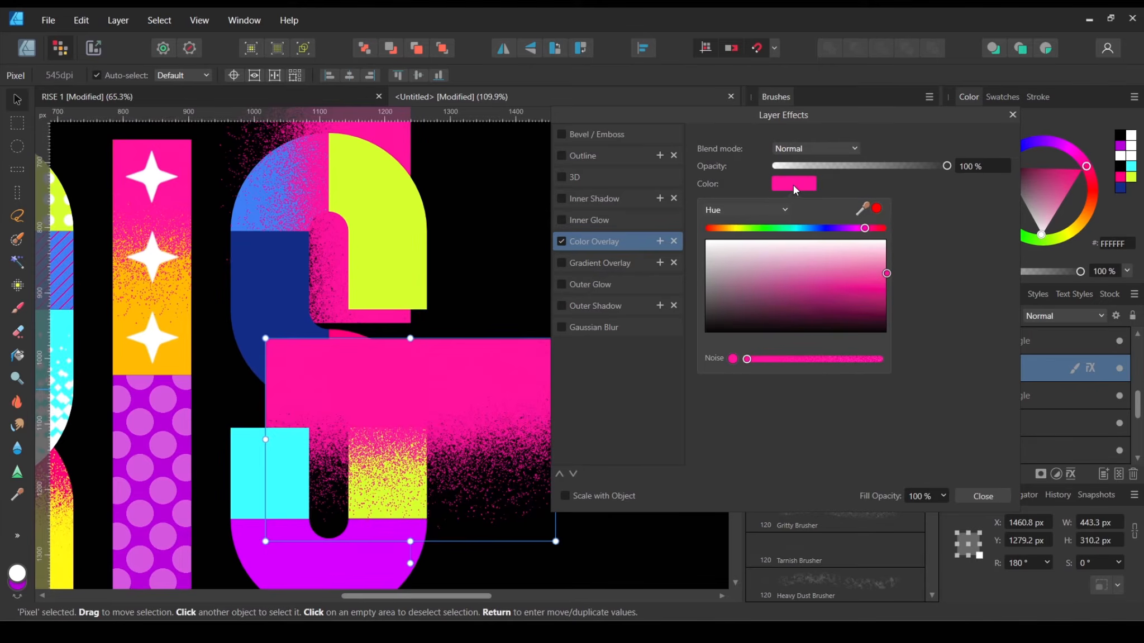
left_click_drag(865, 228, 874, 232)
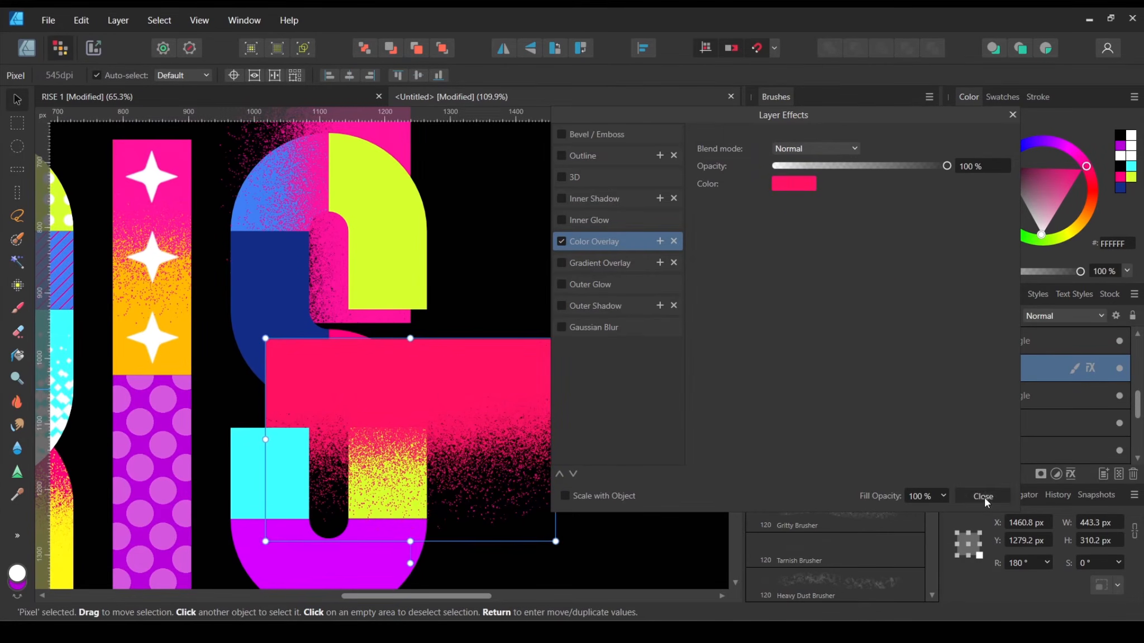
left_click(984, 497)
Step: Change the Color Overlay of the grain on the S's blue upper-left curve to light mint green and close the layer effects
scroll(283, 222, "up", 2)
left_click(364, 161)
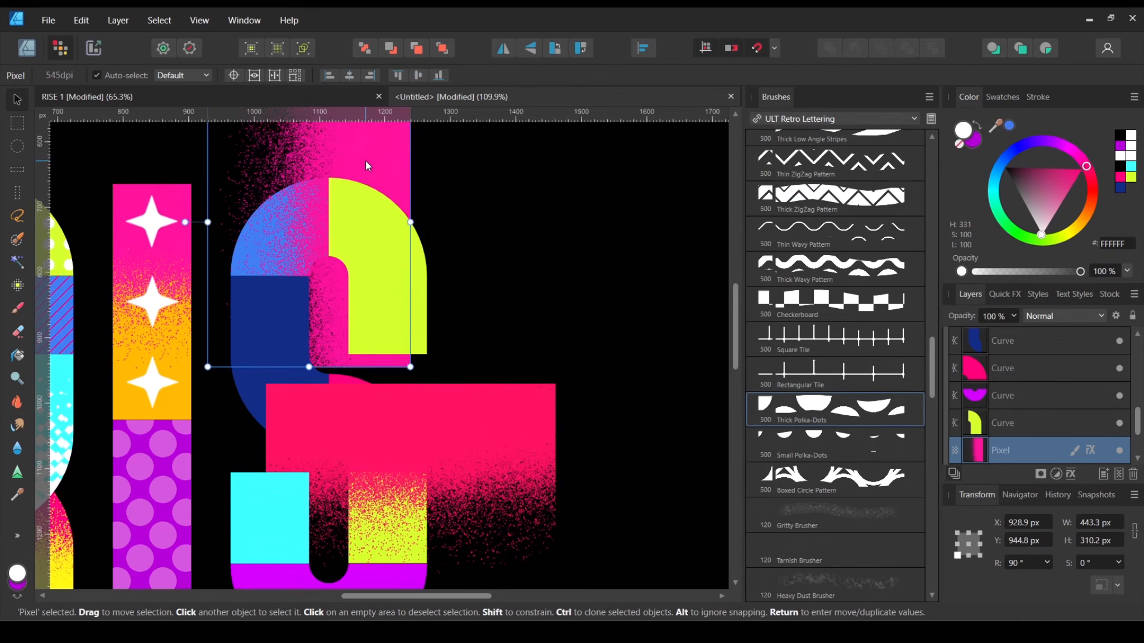
scroll(365, 160, "up", 2)
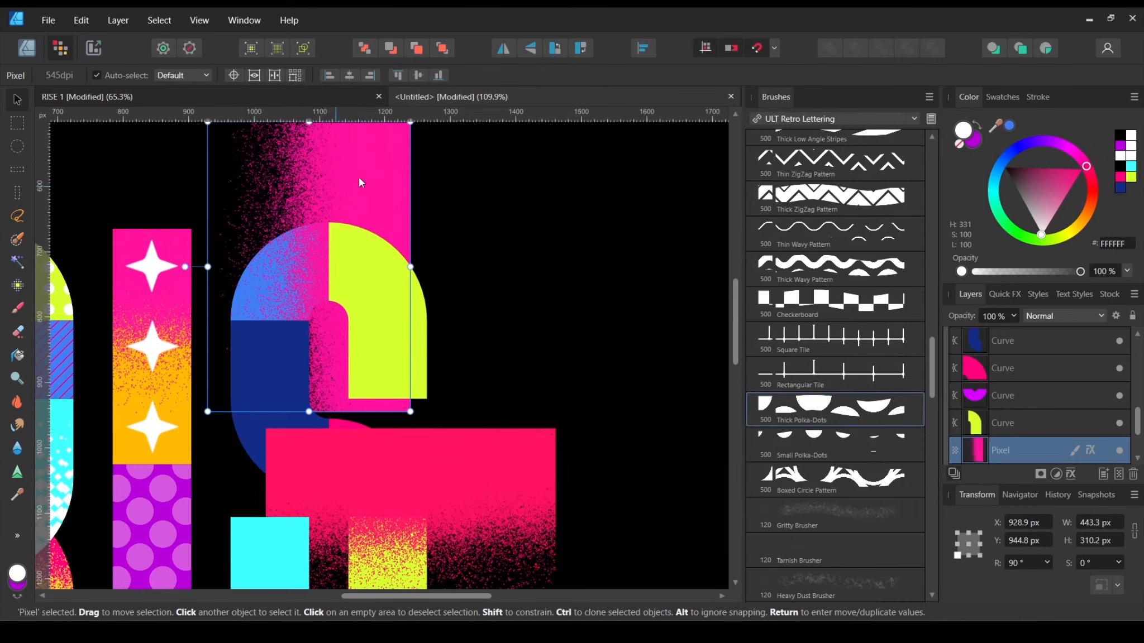
left_click(1091, 450)
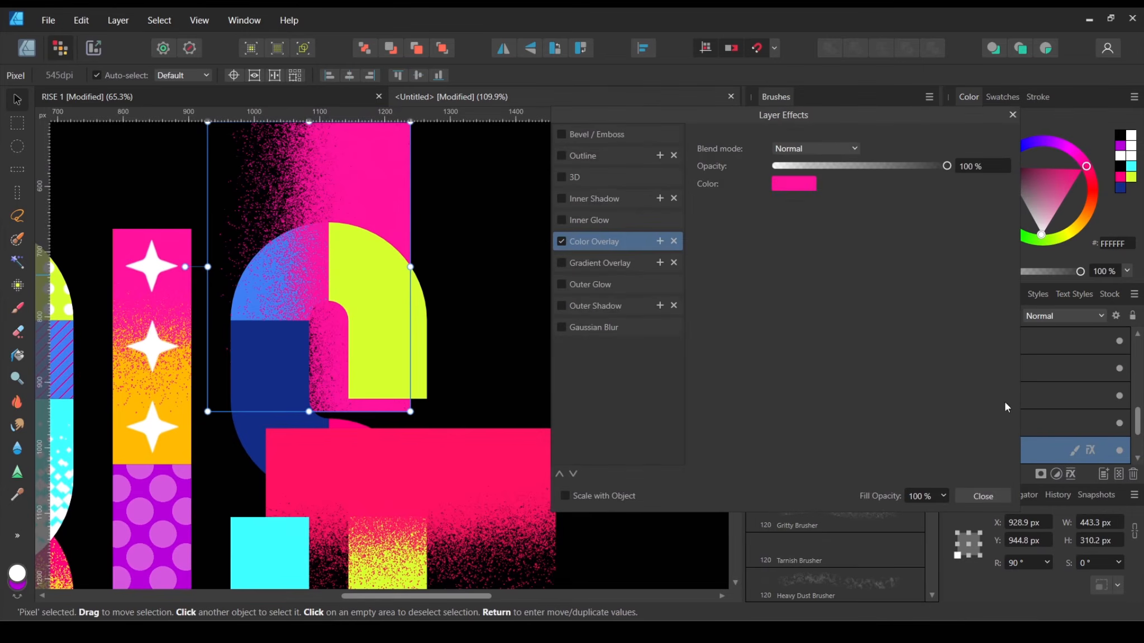
left_click(803, 185)
left_click_drag(869, 228, 757, 233)
mouse_move(882, 284)
left_mouse_down()
mouse_move(847, 276)
mouse_move(850, 258)
mouse_move(879, 259)
mouse_move(868, 271)
left_mouse_up()
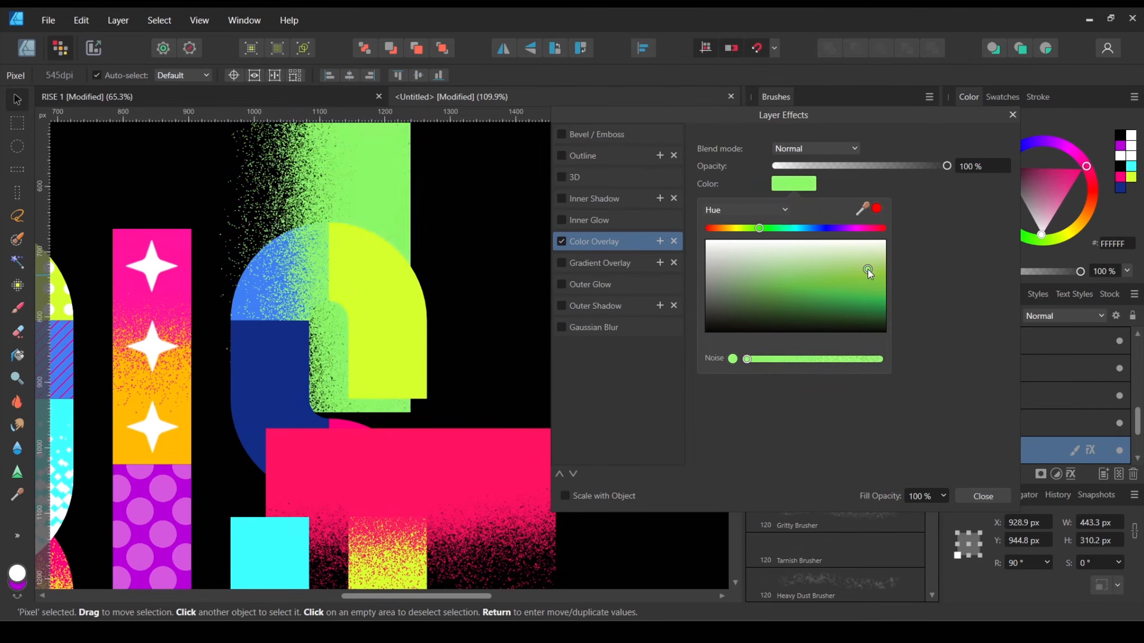
left_click_drag(754, 229, 771, 232)
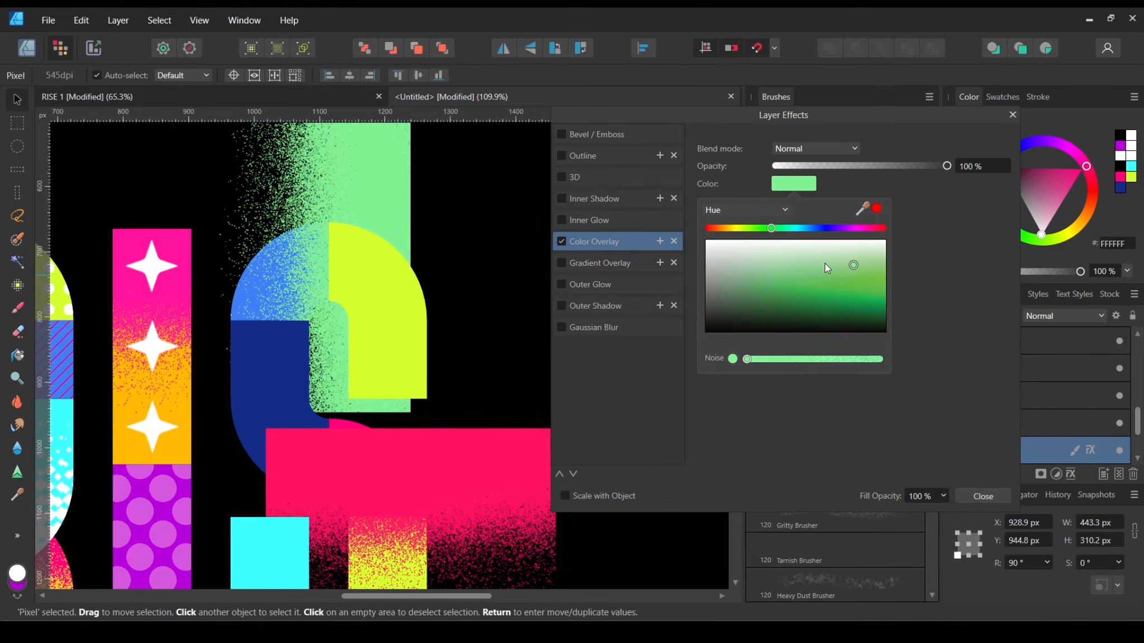
left_click_drag(850, 266, 855, 262)
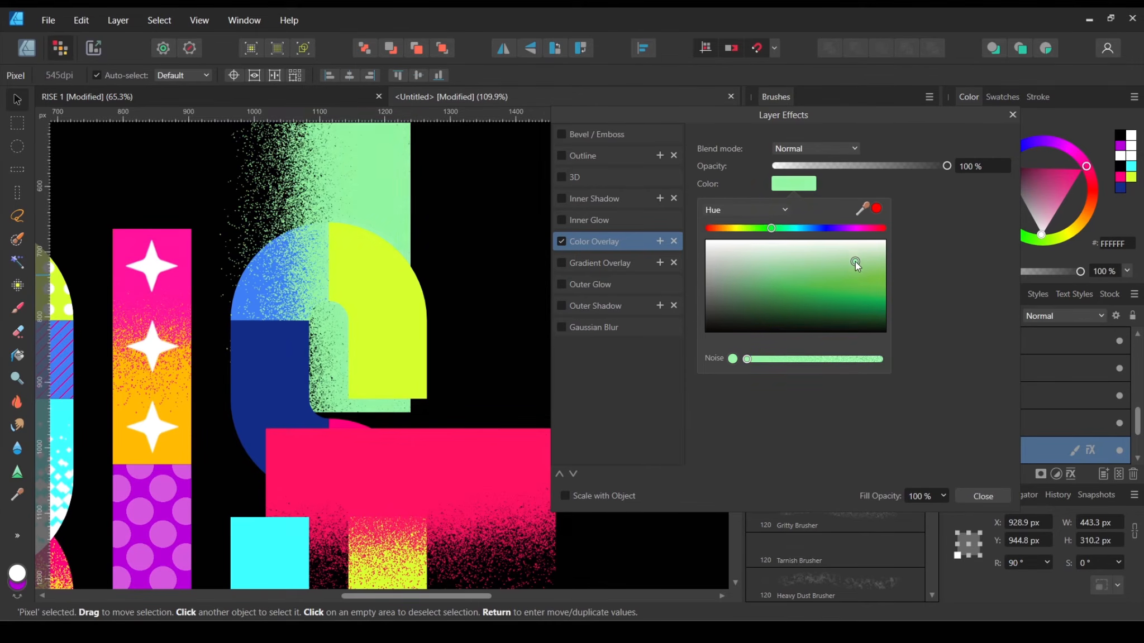
left_click_drag(771, 227, 775, 229)
left_click(975, 495)
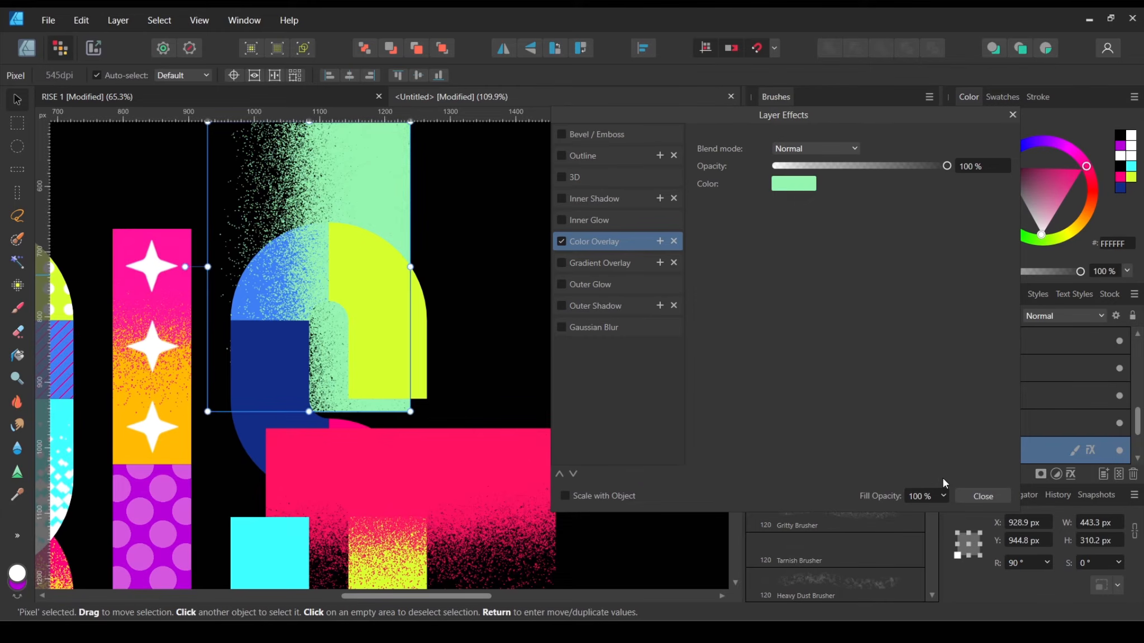
left_click(983, 495)
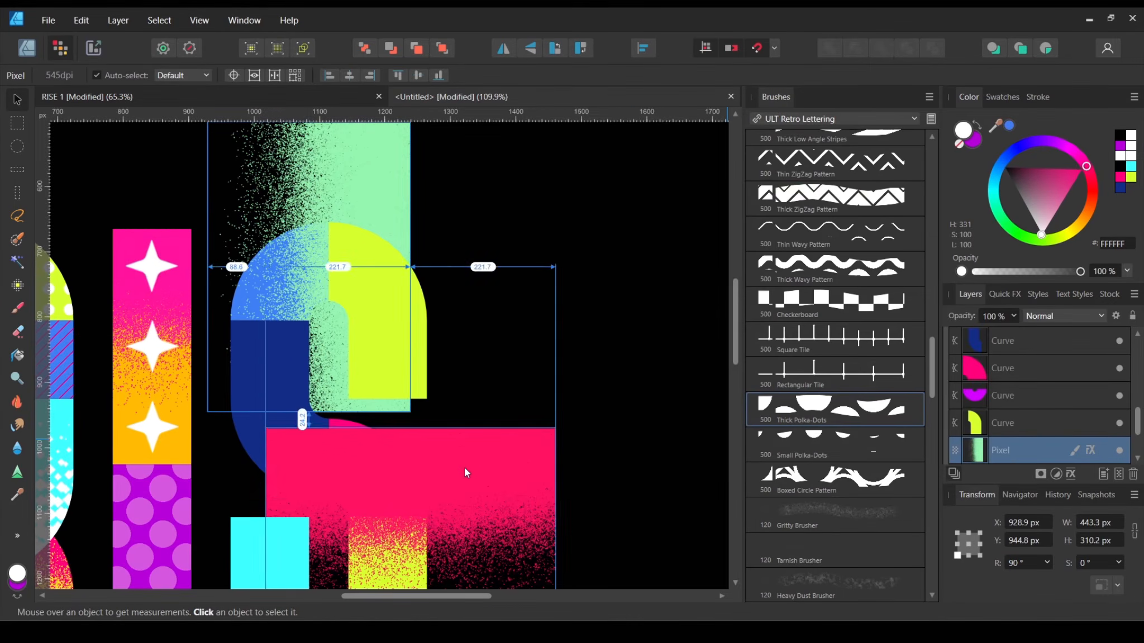
Step: Examine the grain, patterns and colors of the S and E sections in the RISE reference artwork
scroll(463, 468, "down", 3)
scroll(495, 406, "down", 1)
scroll(474, 214, "up", 2)
scroll(464, 251, "down", 1)
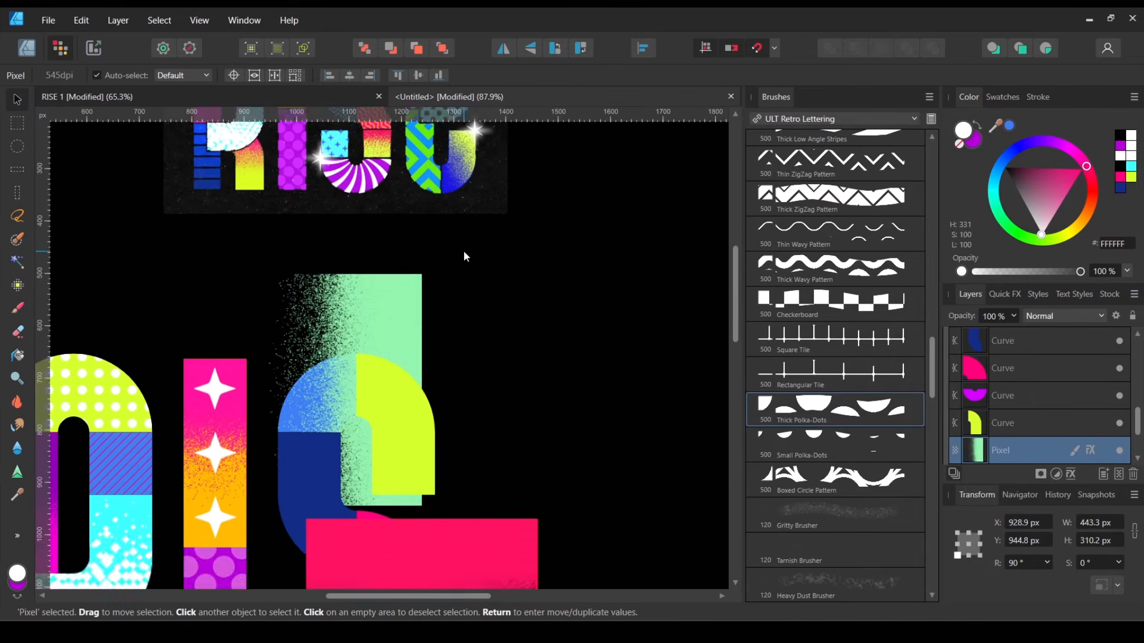
scroll(464, 252, "up", 3)
scroll(463, 251, "down", 3)
scroll(461, 241, "up", 2)
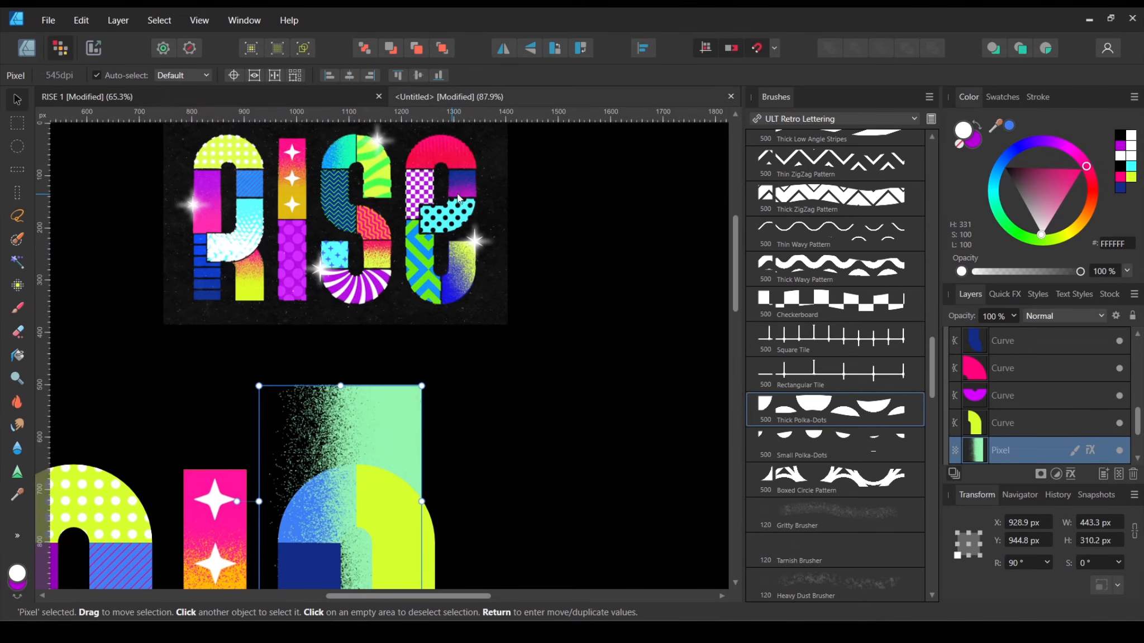
scroll(470, 234, "up", 2)
scroll(515, 203, "down", 4)
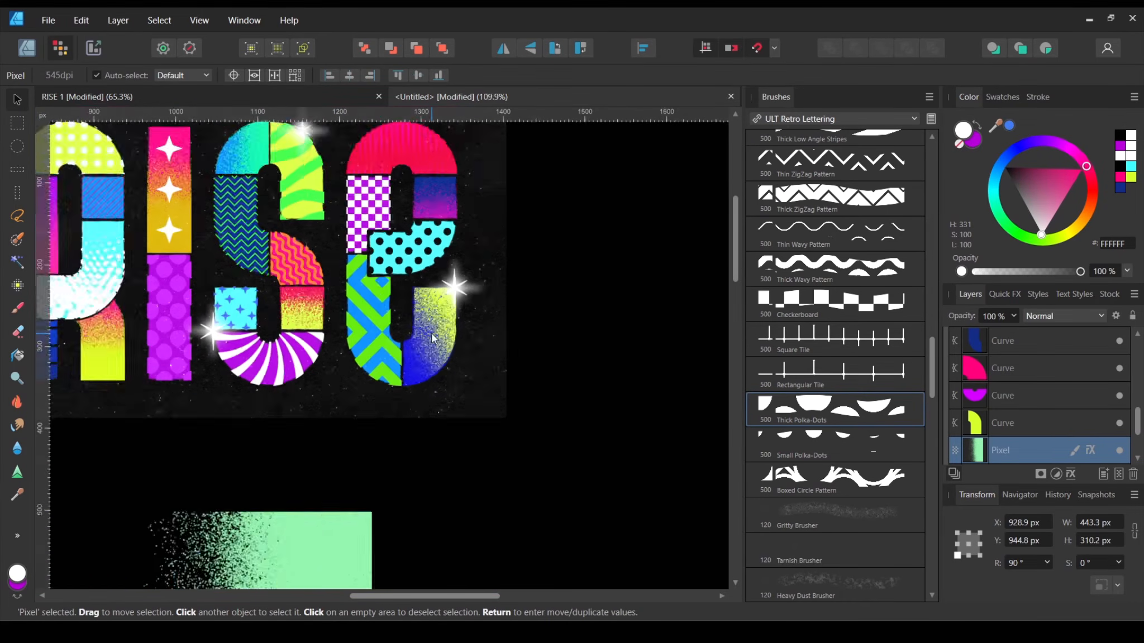
scroll(515, 203, "down", 3)
scroll(1075, 423, "down", 1)
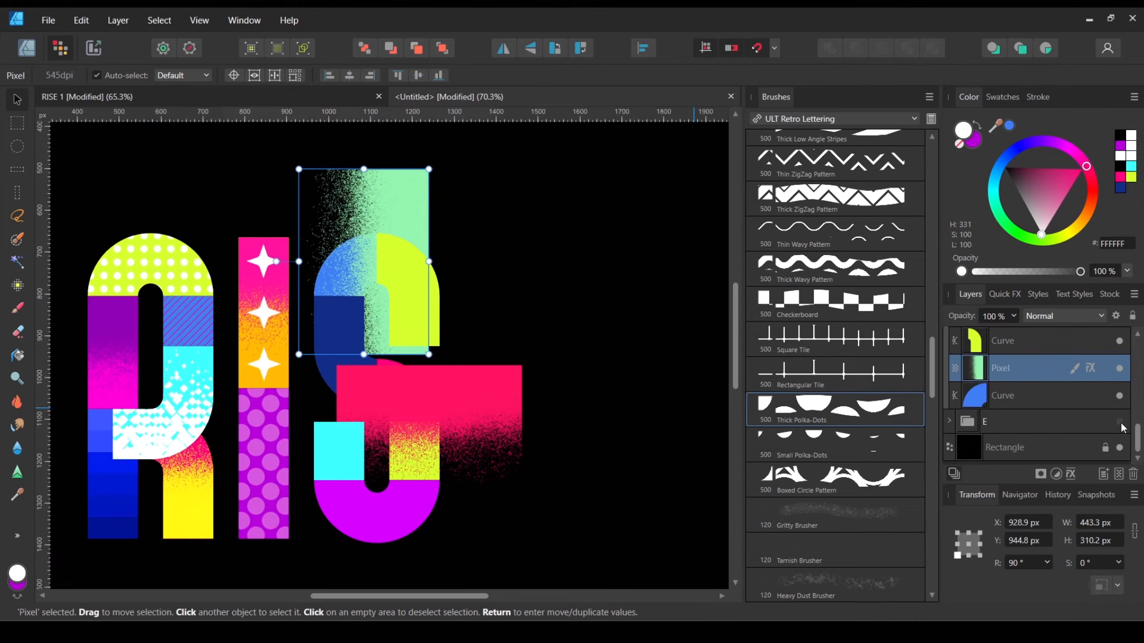
Step: Make the E letter group visible and copy the S's mint green grain layer
left_click(1119, 422)
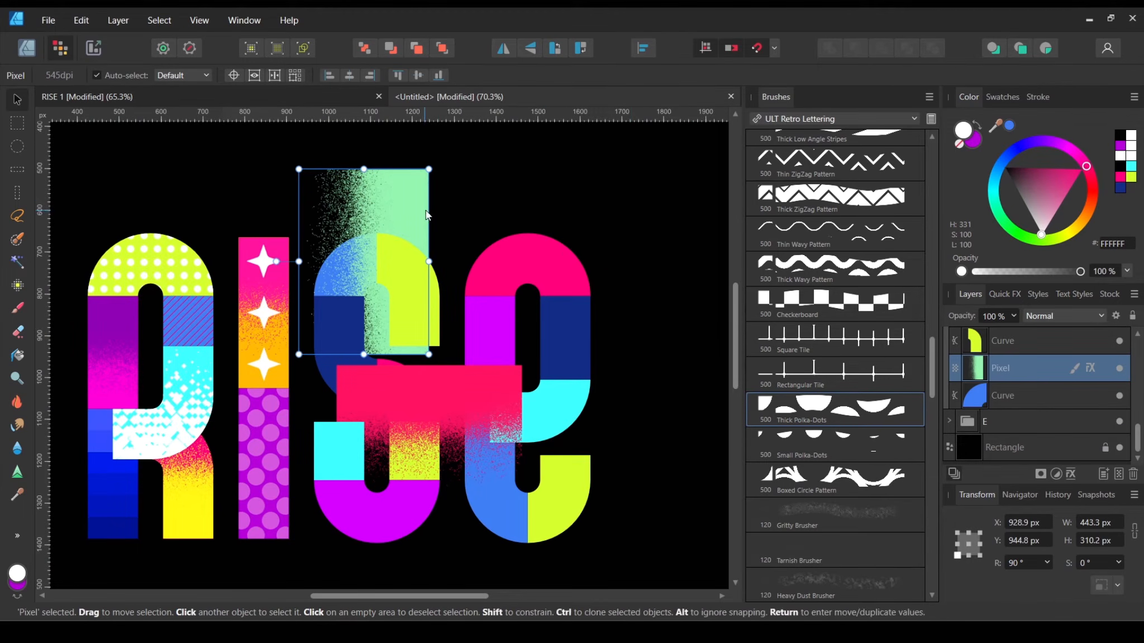
left_click(544, 201)
left_click(408, 207)
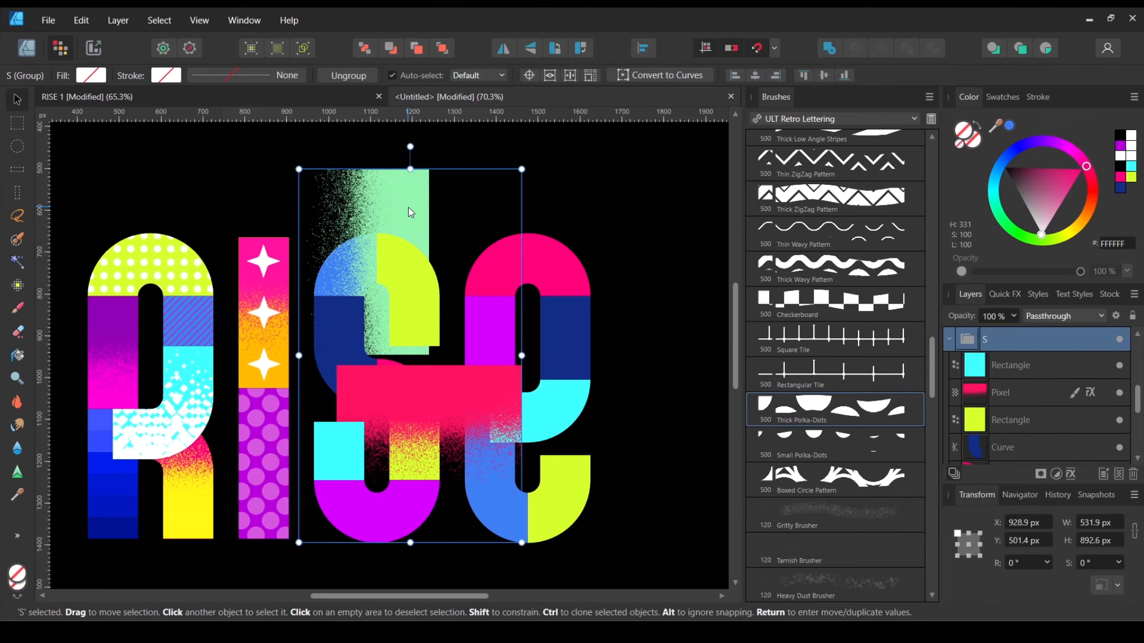
left_click(409, 207)
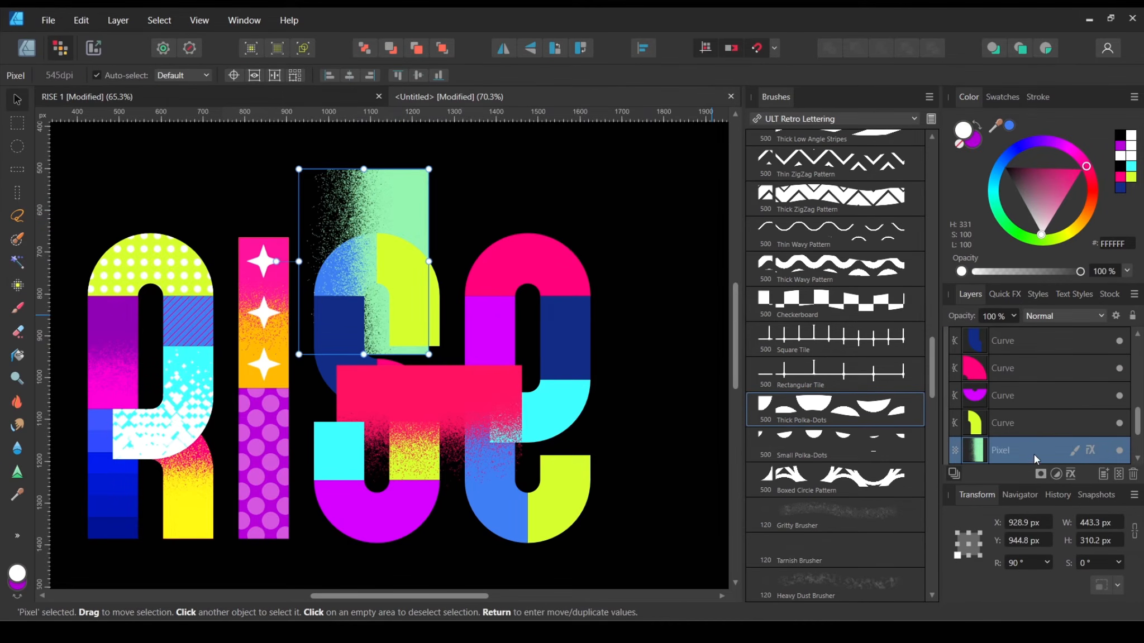
right_click(1033, 450)
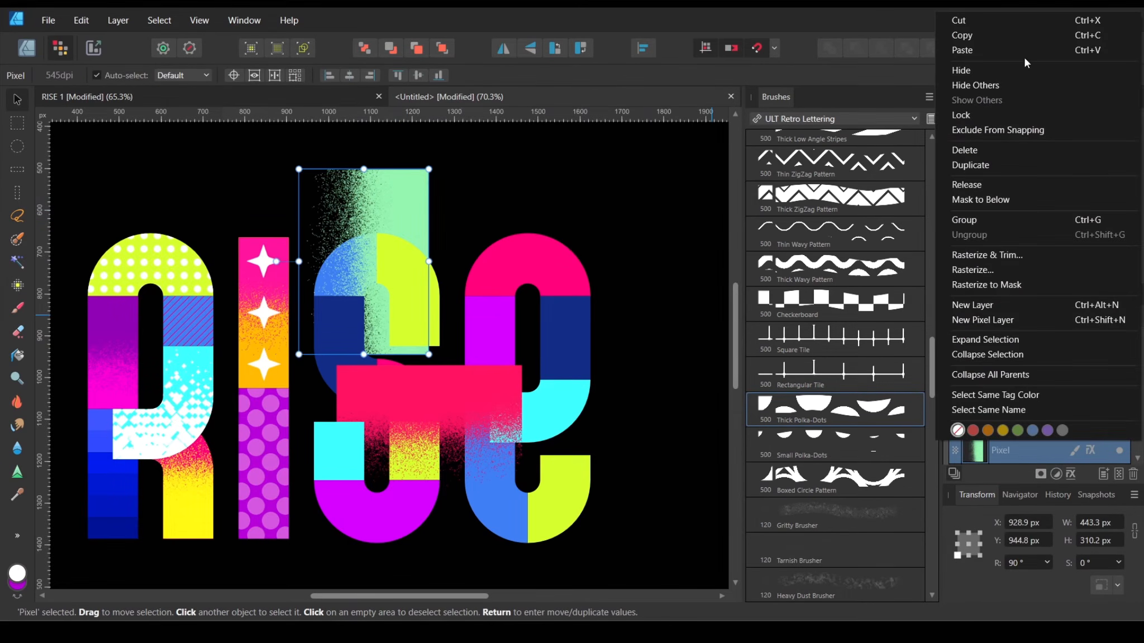
left_click(1021, 35)
Step: Paste the copied grain layer directly above the navy rectangle inside the E group
scroll(537, 224, "up", 5)
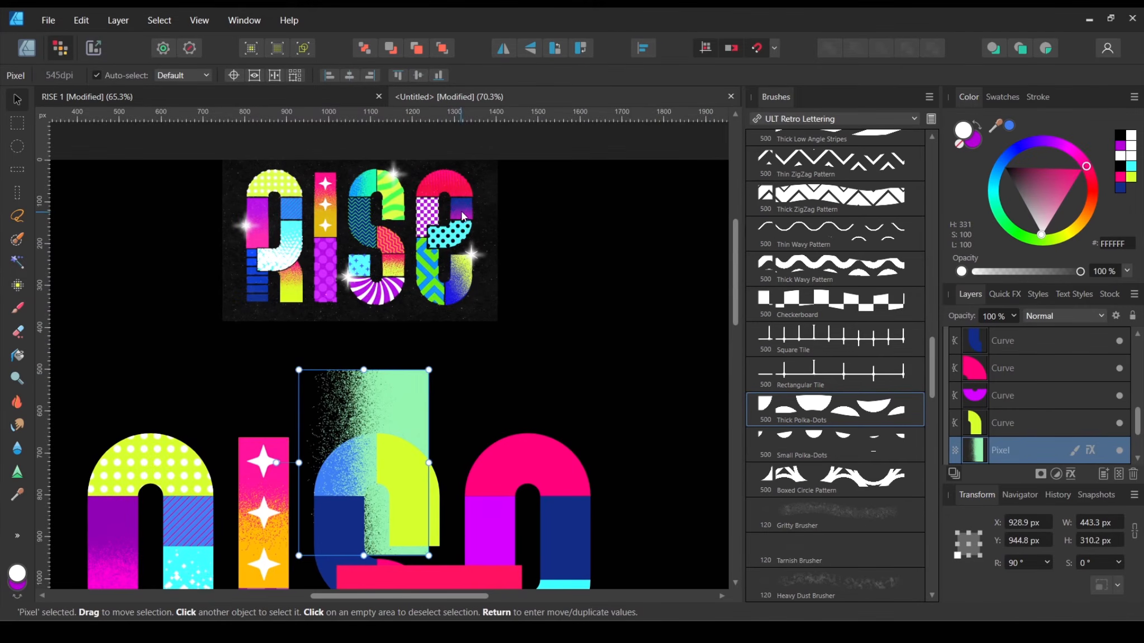
scroll(464, 212, "up", 5)
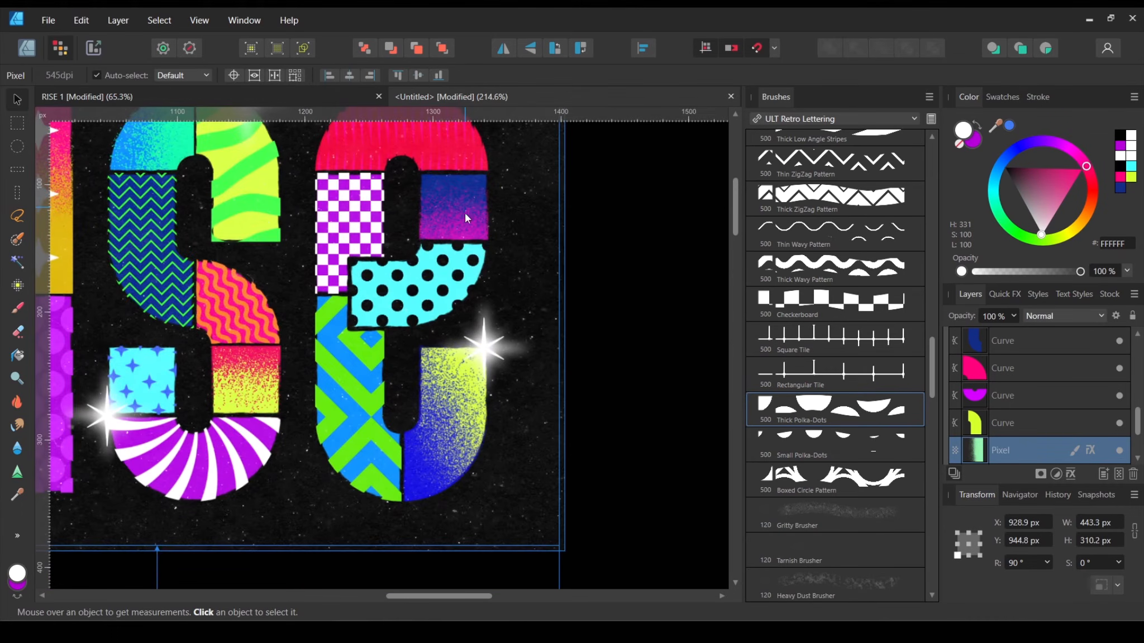
scroll(465, 214, "down", 5)
scroll(523, 327, "down", 5)
scroll(597, 316, "up", 1)
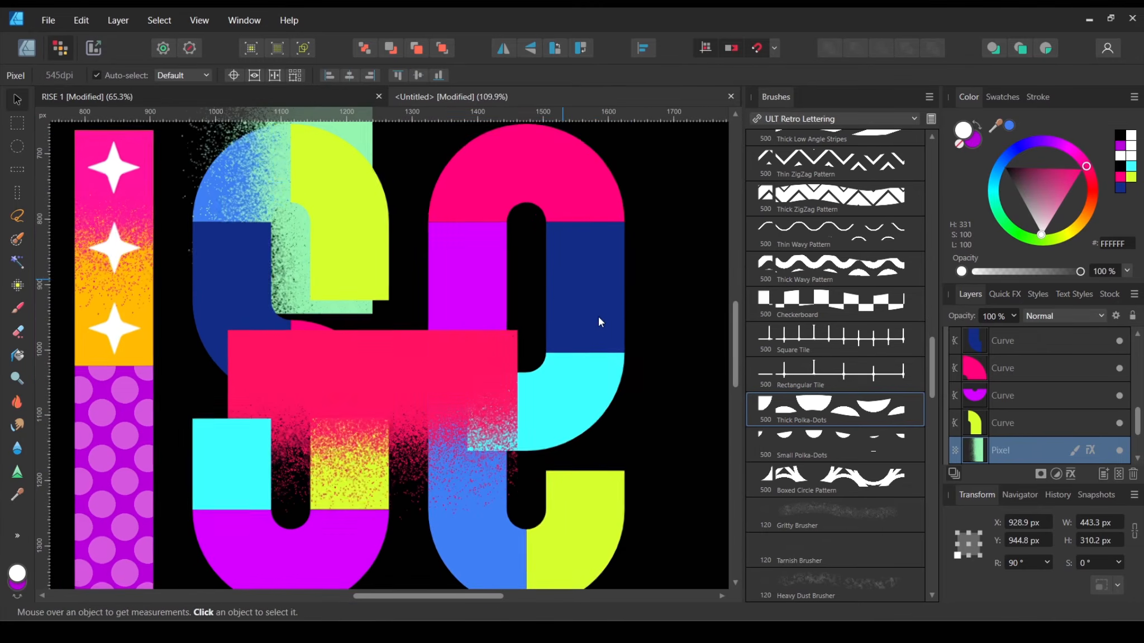
left_click(601, 317)
double_click(596, 280)
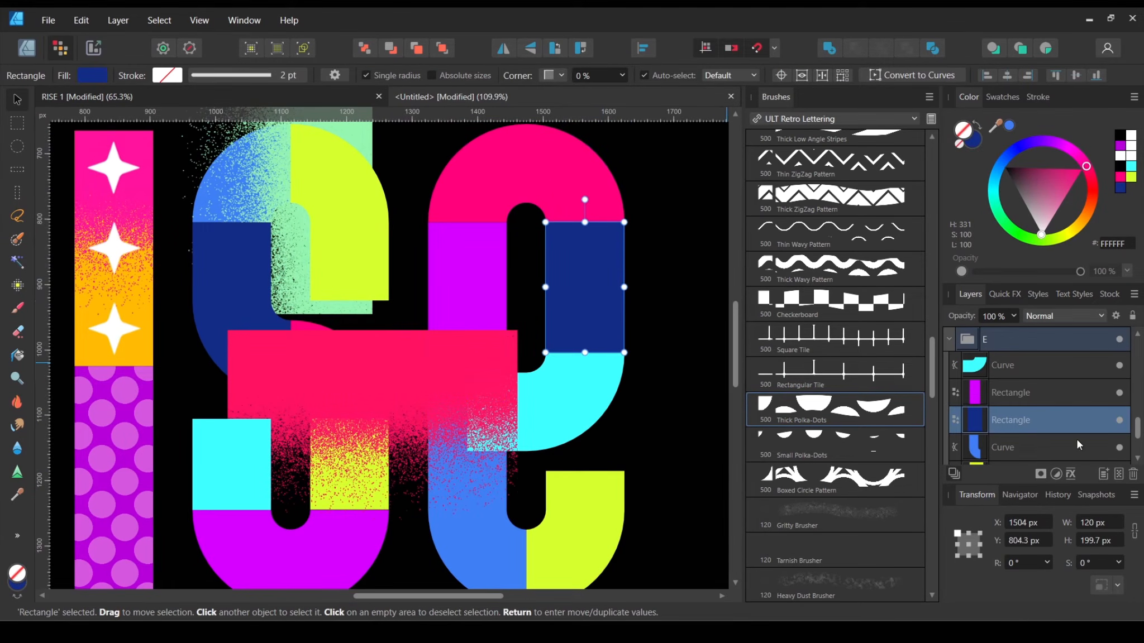
left_click(1075, 391)
left_click(1065, 421)
key("ctrl+v")
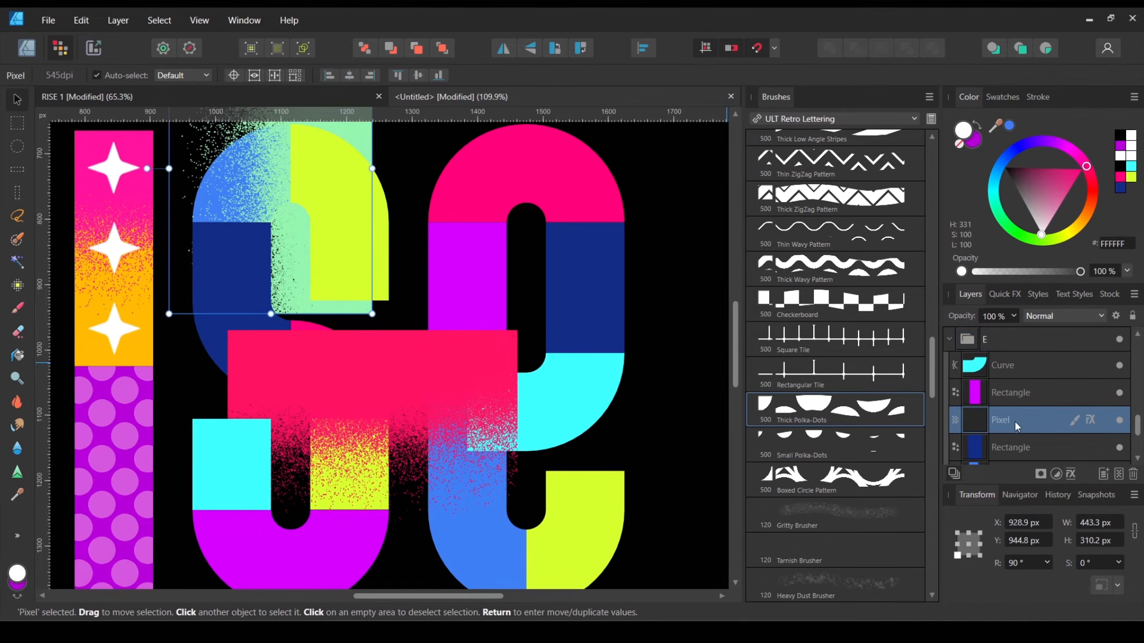
Step: Rotate the pasted grain to 0° and position it so it fades upward over the E's navy rectangle
left_click_drag(321, 232, 597, 309)
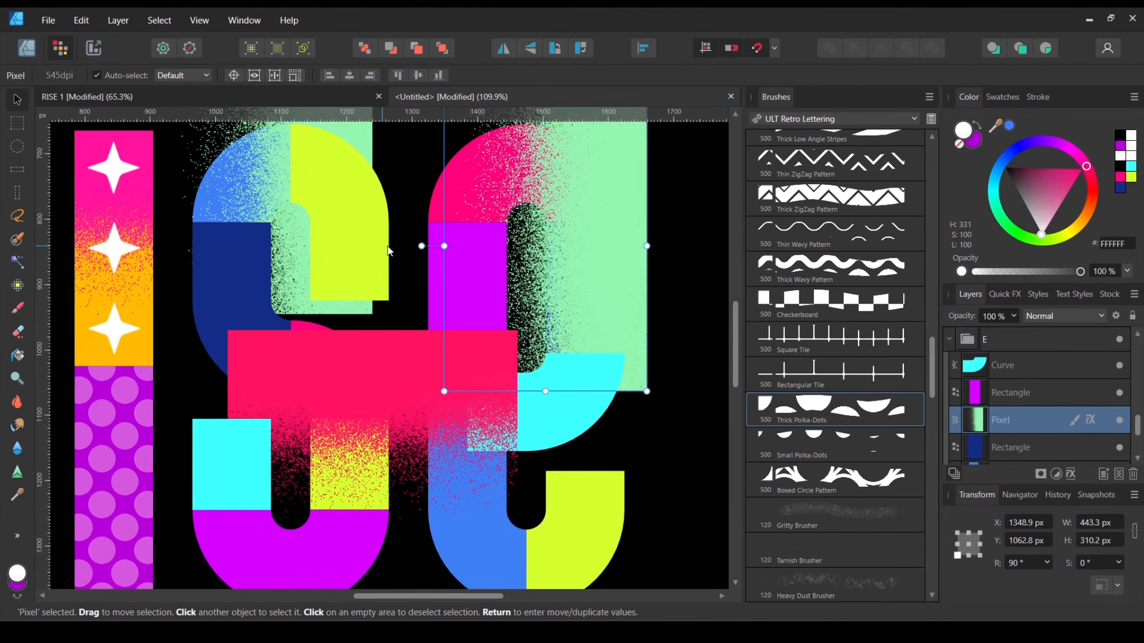
left_click_drag(420, 244, 545, 121)
left_click_drag(601, 275, 629, 330)
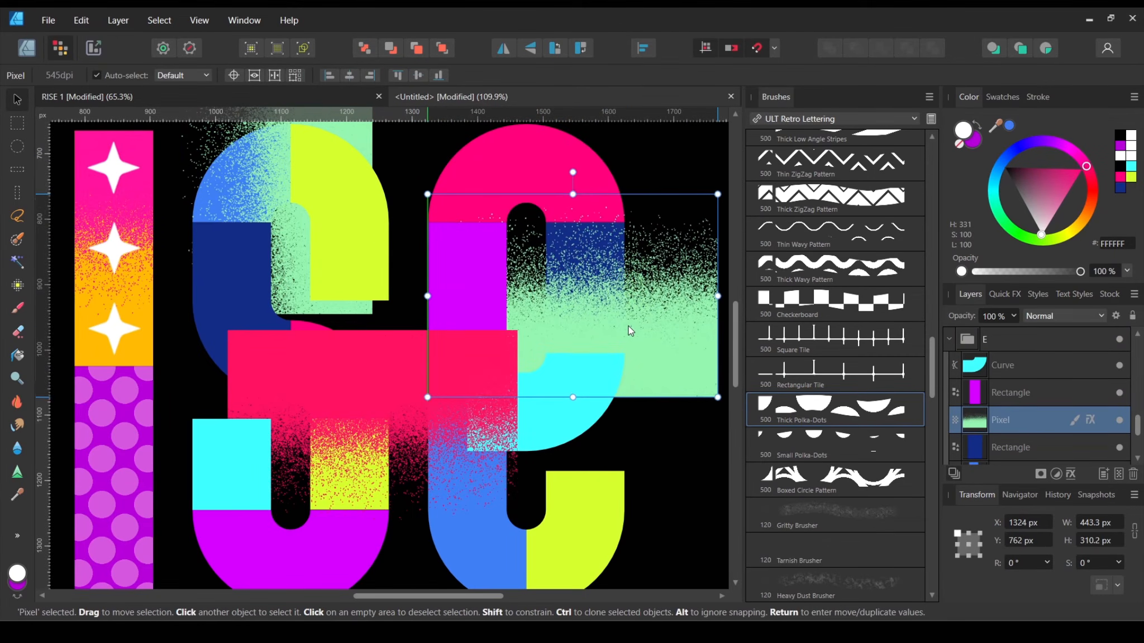
Step: Change the Color Overlay of the navy rectangle's grain to a saturated pinkish red and close the layer effects
left_click(1091, 422)
left_click(807, 188)
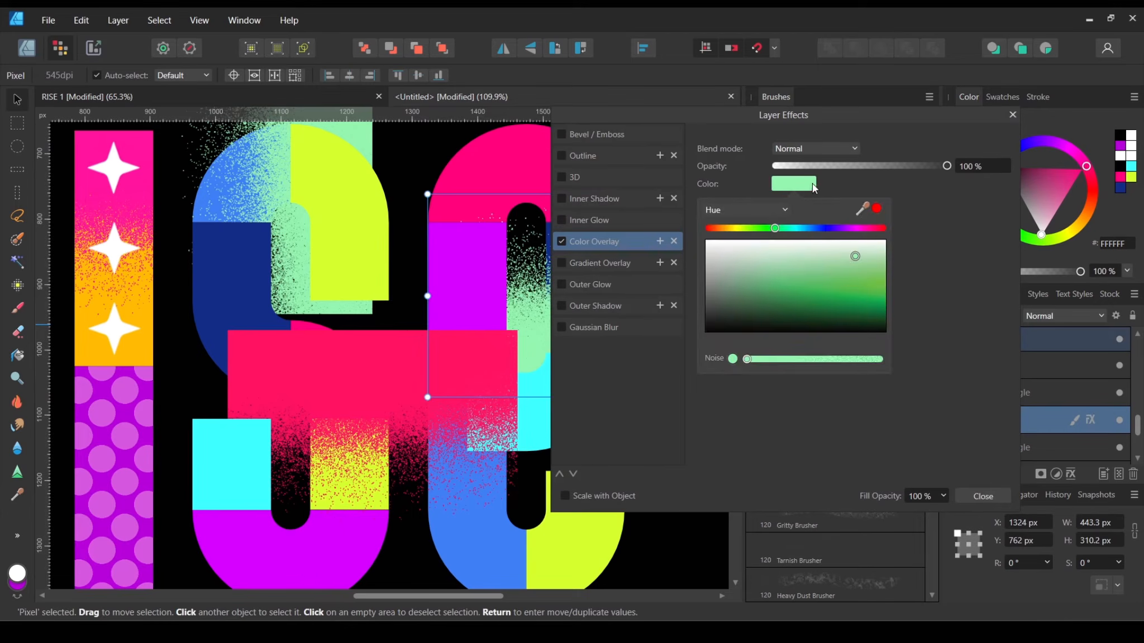
left_click_drag(855, 229, 875, 228)
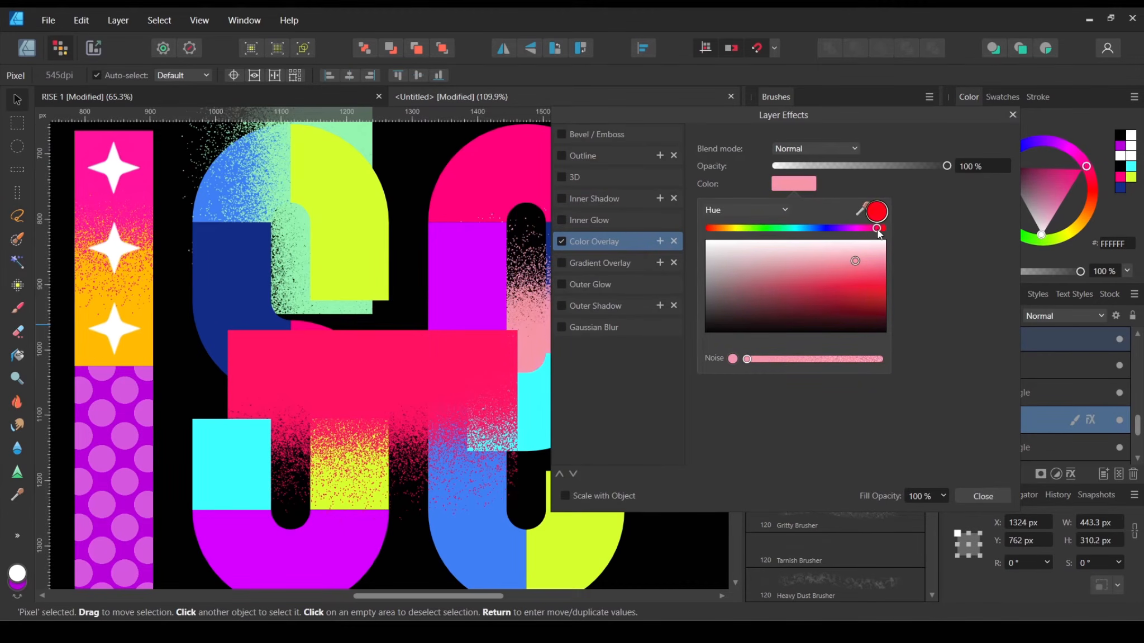
left_click(883, 283)
left_click_drag(883, 283, 880, 279)
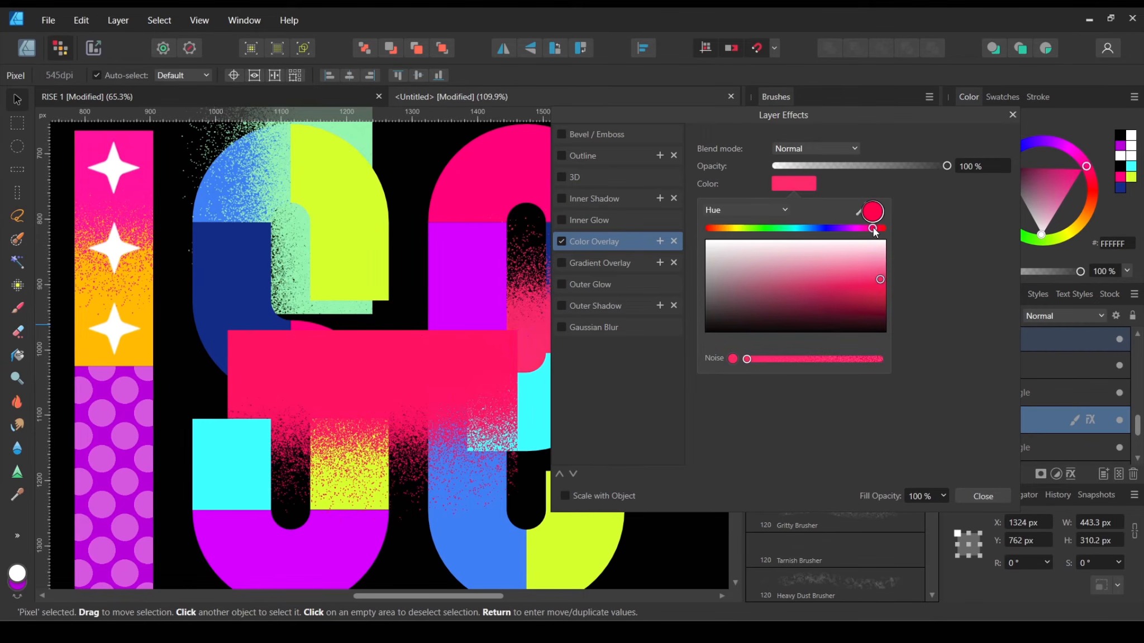
left_click(972, 494)
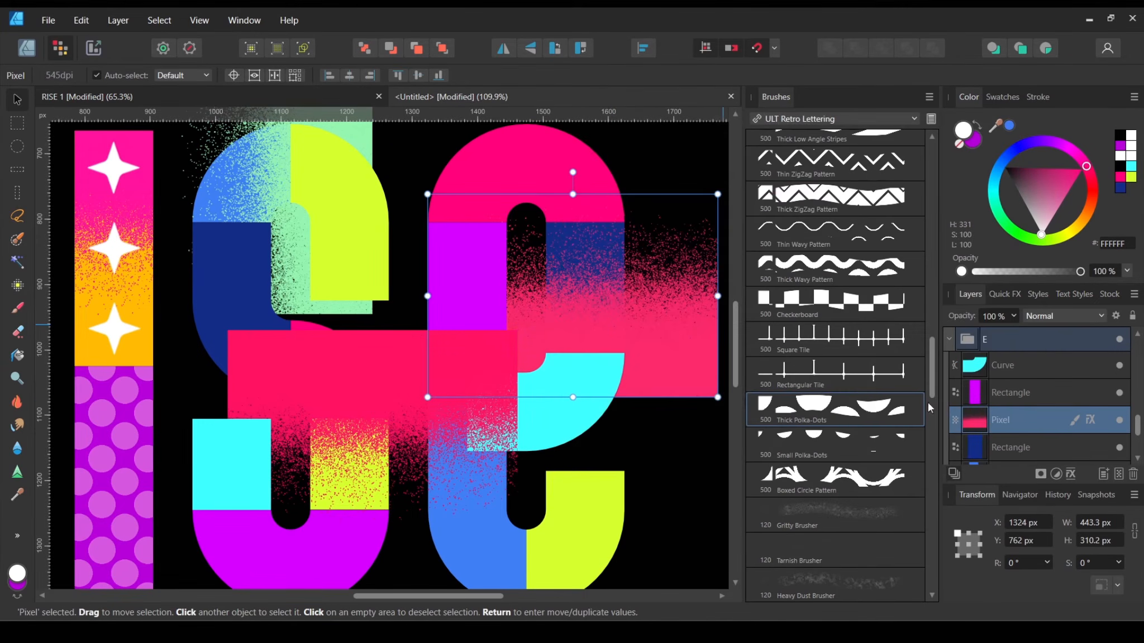
Step: Shift the Color Overlay hue of the grain over the E's navy rectangle to purple, close the layer effects and deselect the grain
left_click(638, 471)
left_click_drag(553, 276, 469, 587)
left_click_drag(434, 380, 404, 127)
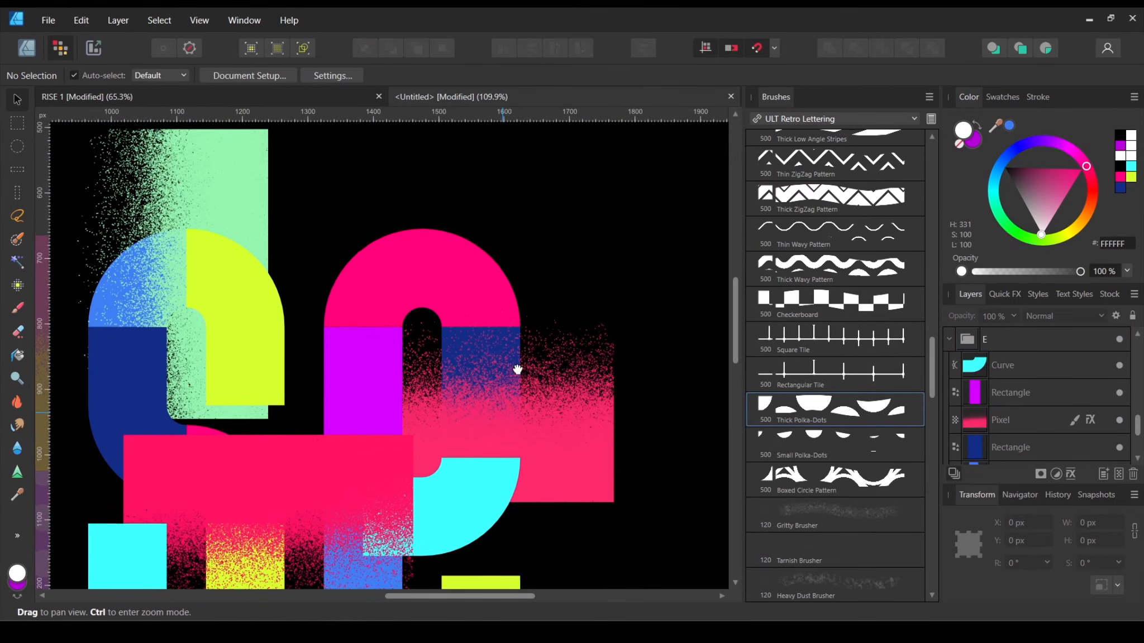
left_click_drag(518, 369, 518, 366)
left_click(570, 475)
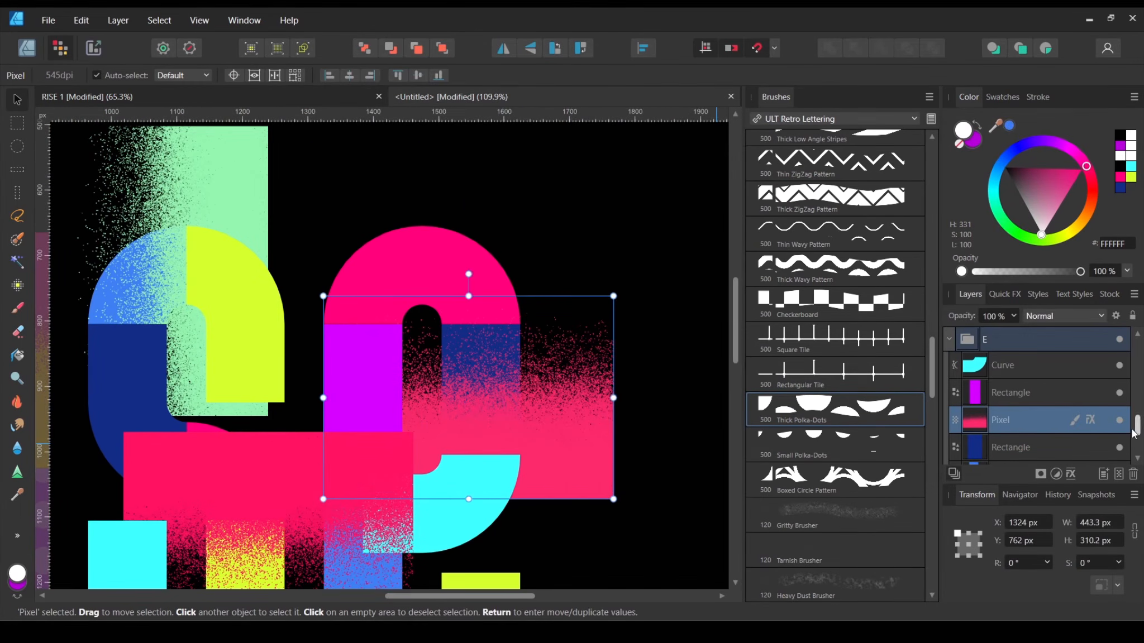
left_click(1092, 420)
left_click(808, 183)
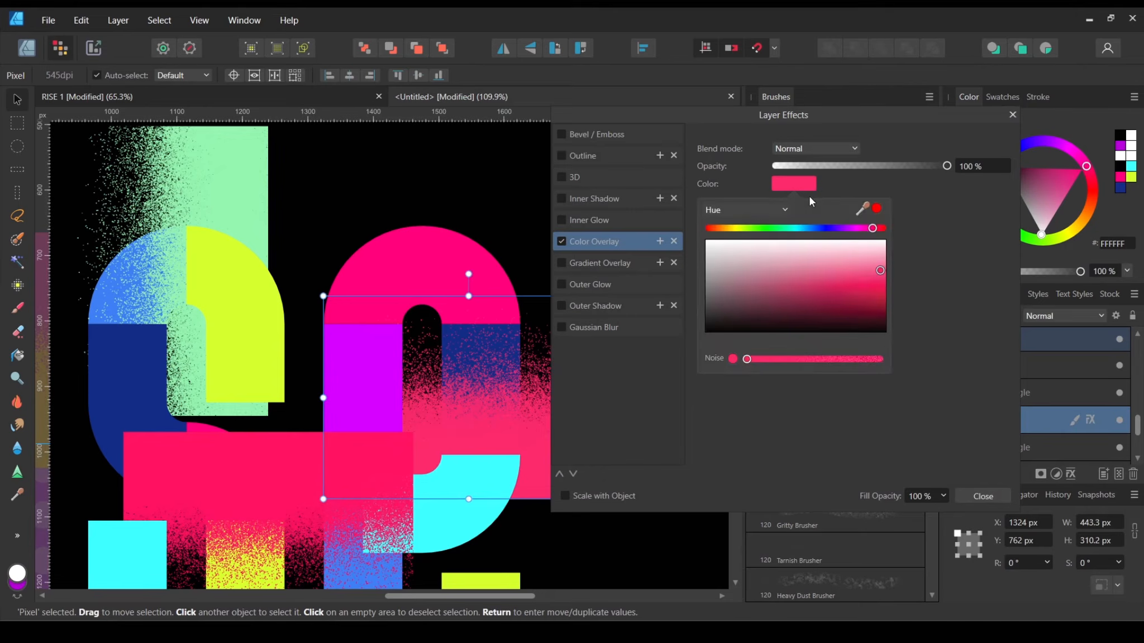
left_click_drag(875, 234, 845, 234)
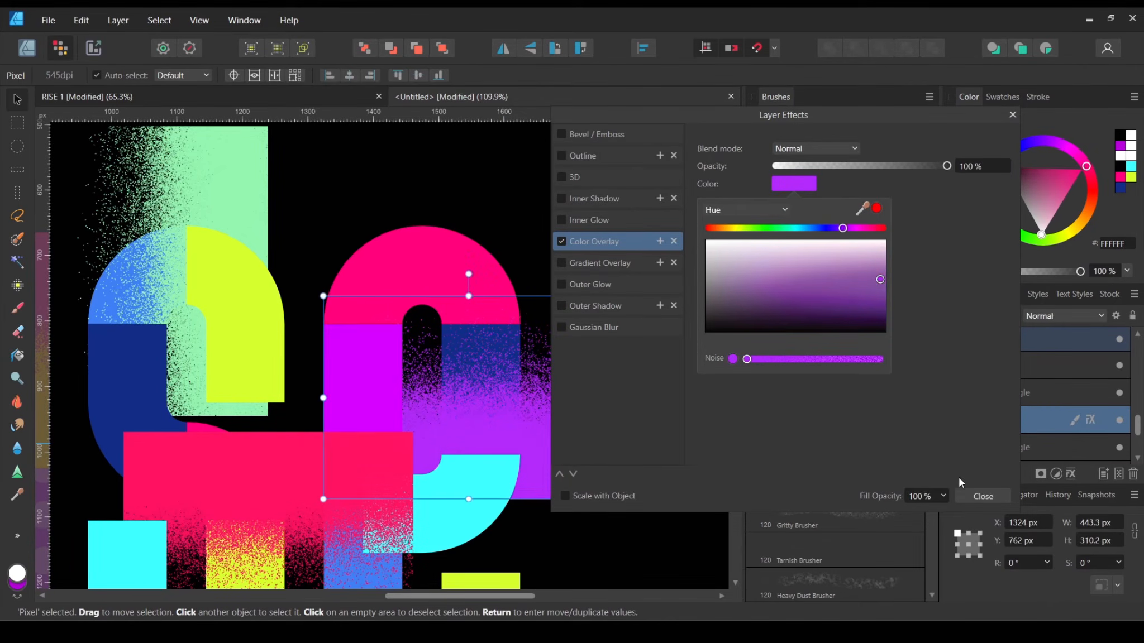
left_click(980, 496)
left_click(603, 292)
Step: Copy the purple grain layer and paste it directly above the lime curve inside the E group
scroll(343, 289, "up", 5)
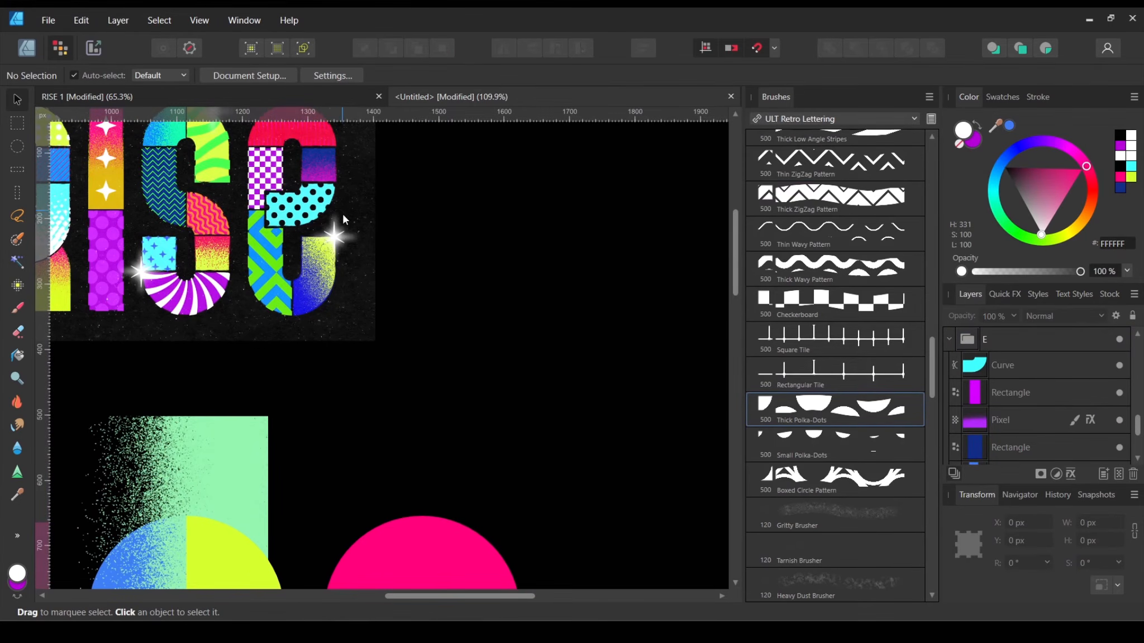
scroll(342, 213, "down", 9)
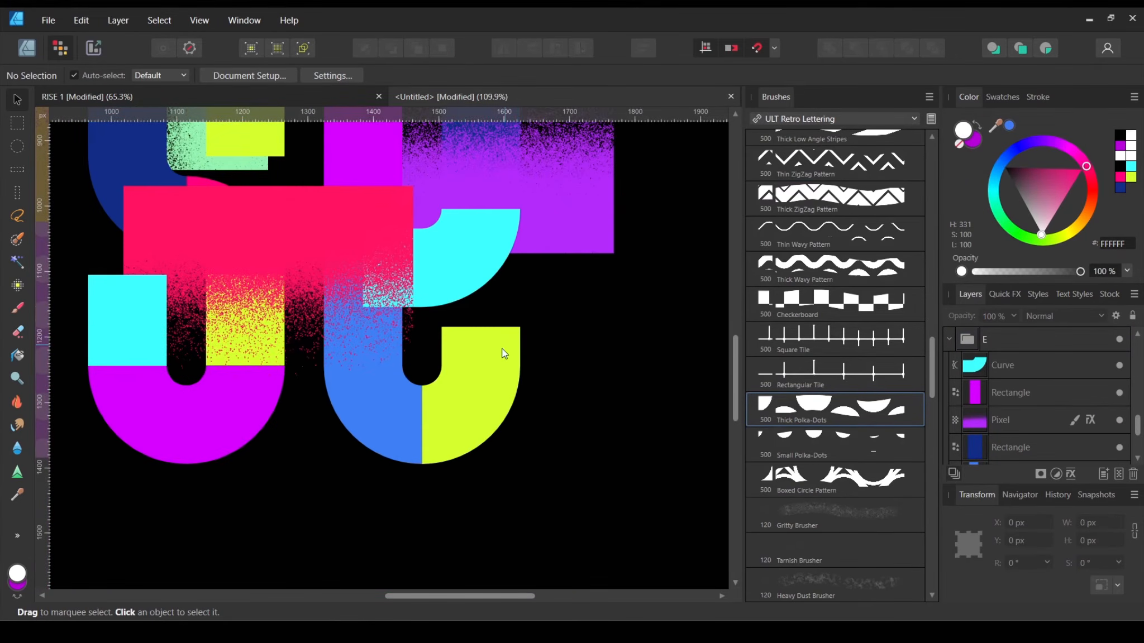
left_click(571, 216)
double_click(560, 240)
scroll(511, 224, "up", 1)
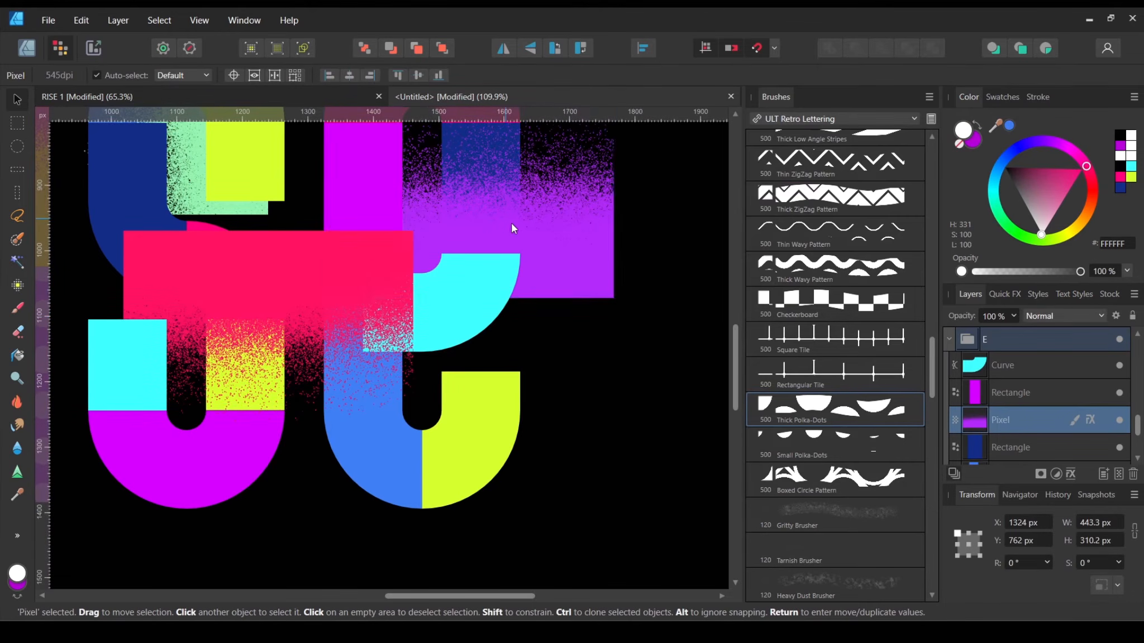
left_click(501, 430)
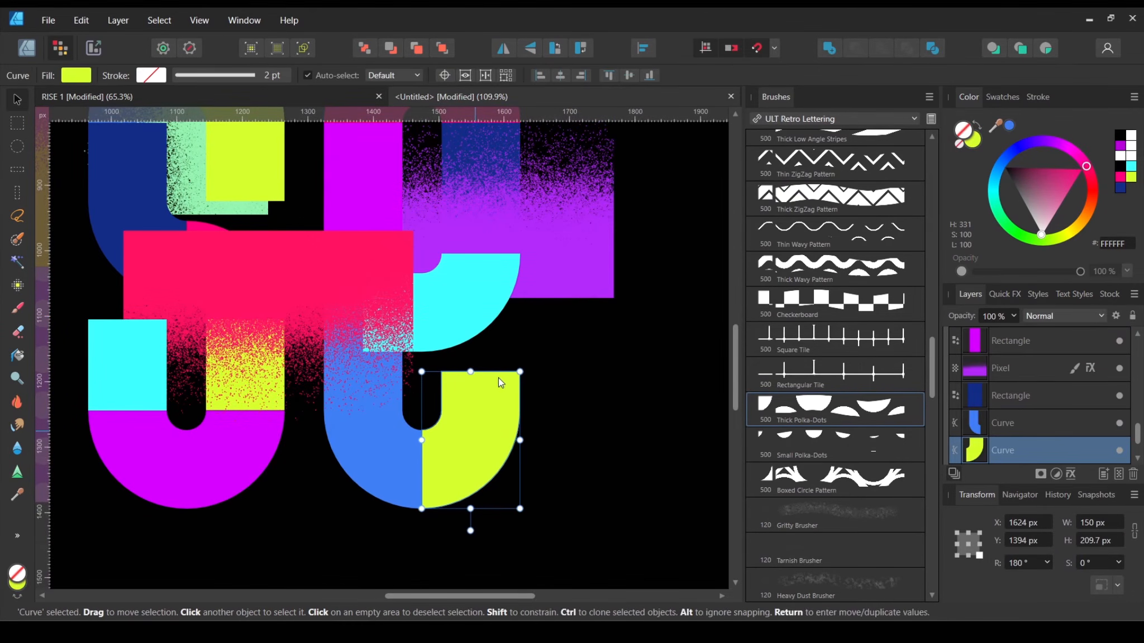
scroll(507, 396, "down", 1)
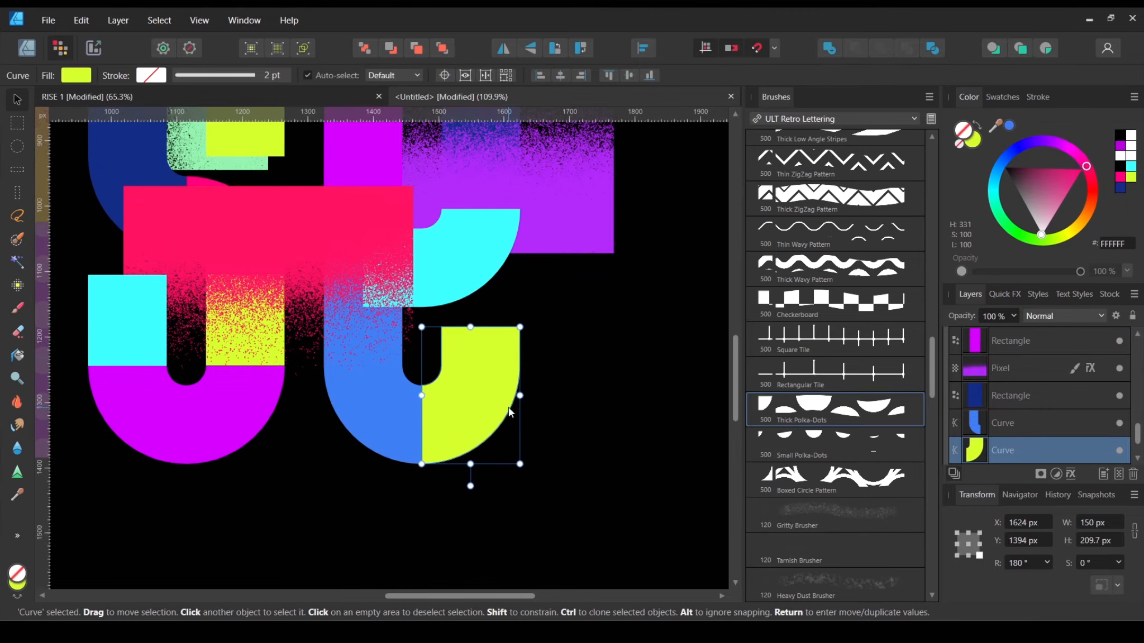
key("ctrl+v")
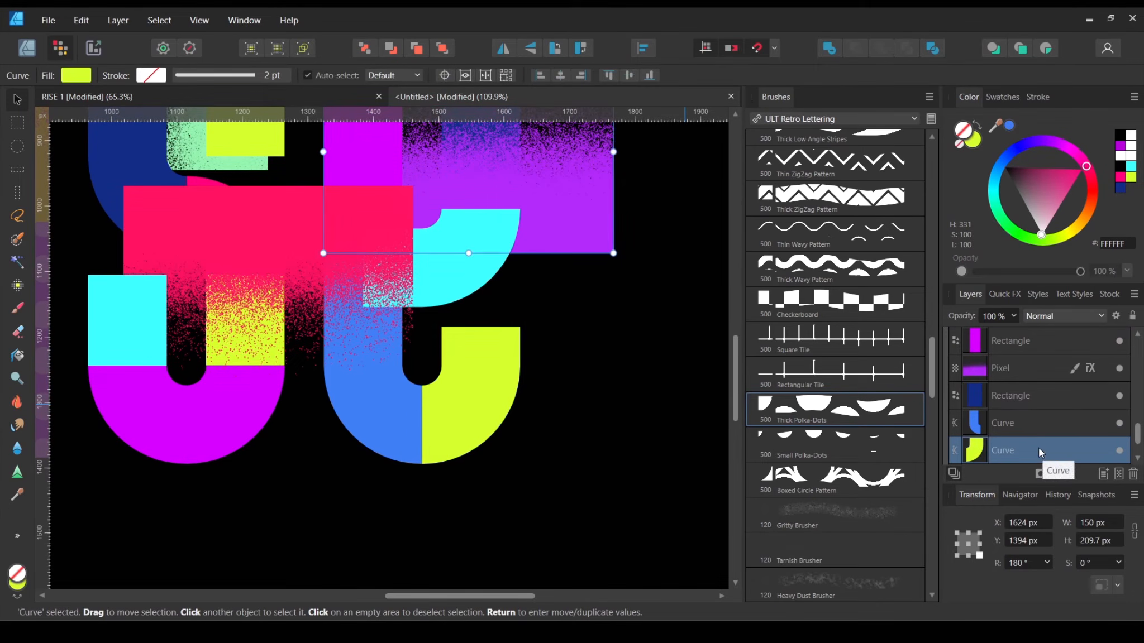
scroll(1033, 442, "down", 2)
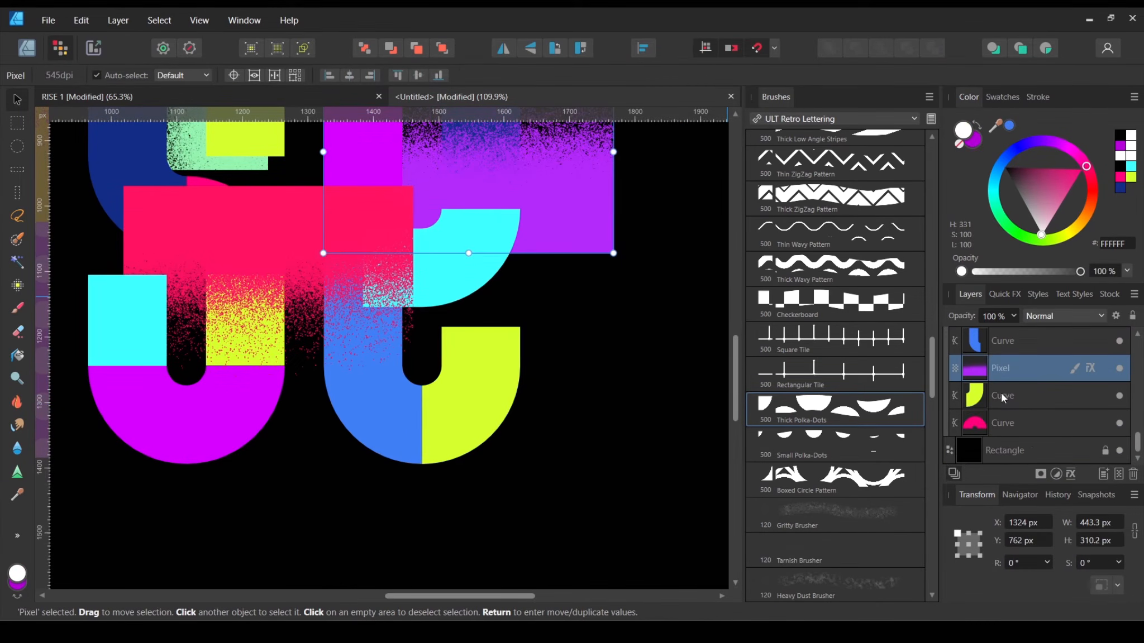
Step: Move the pasted grain over the E's lime curve and rotate it to -30° so it fades toward the upper right
left_click_drag(591, 251, 525, 466)
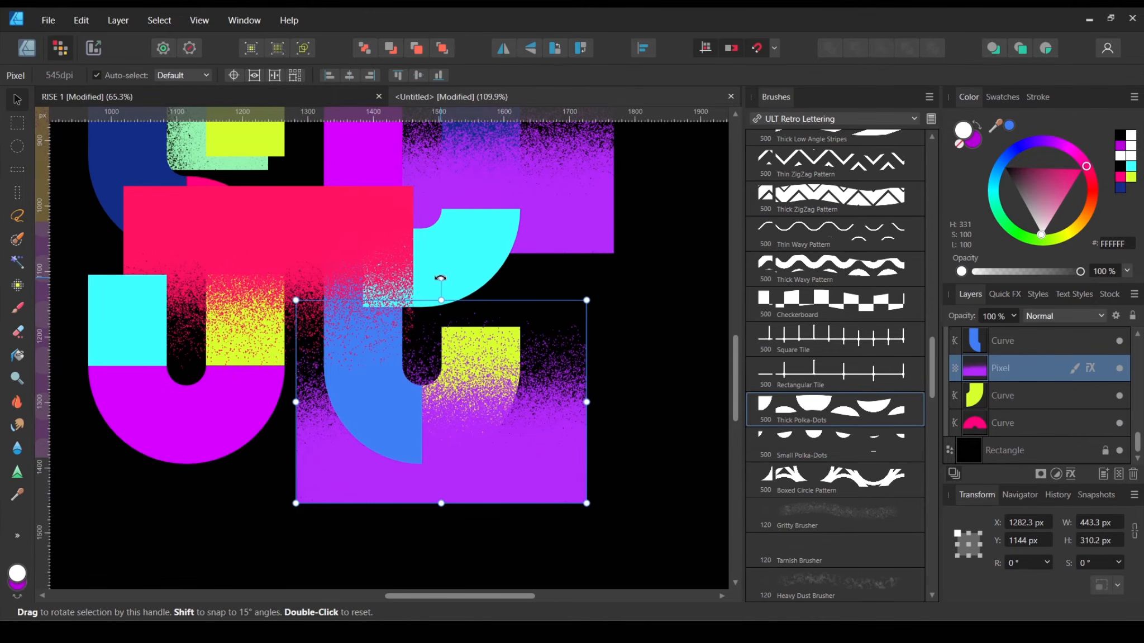
left_click_drag(441, 287, 526, 267)
mouse_move(476, 424)
left_mouse_down()
mouse_move(491, 404)
mouse_move(476, 411)
left_mouse_up()
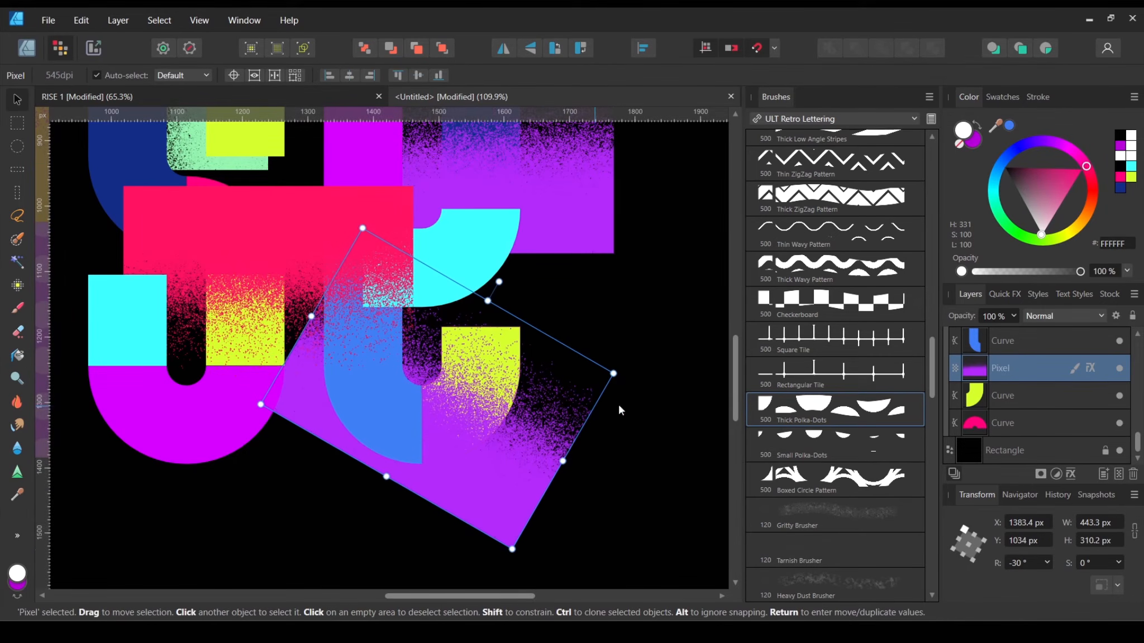
Step: Shift the Color Overlay hue of the grain over the E's lime curve to blue, close the layer effects and deselect the grain
left_click(1089, 372)
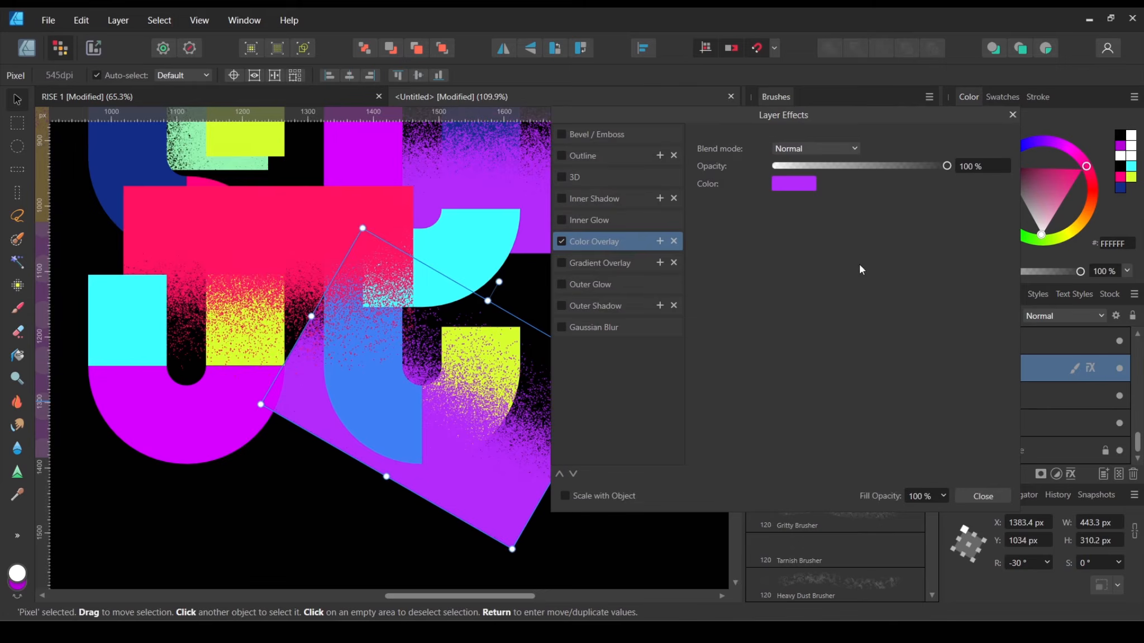
left_click(803, 185)
left_click(830, 228)
left_click_drag(830, 227, 822, 228)
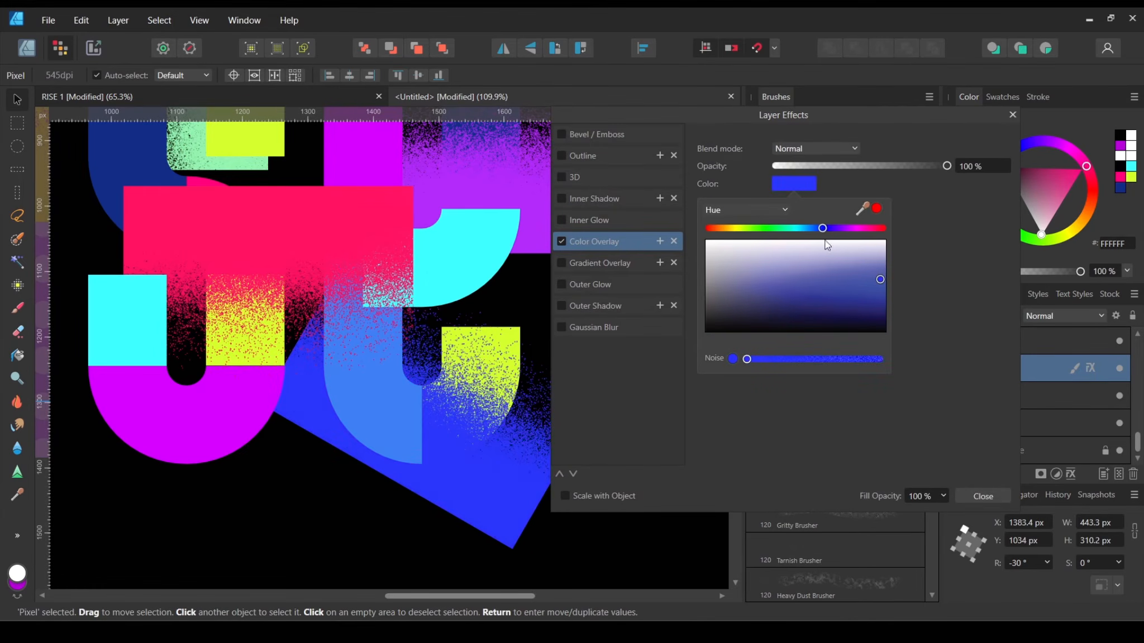
left_click(985, 496)
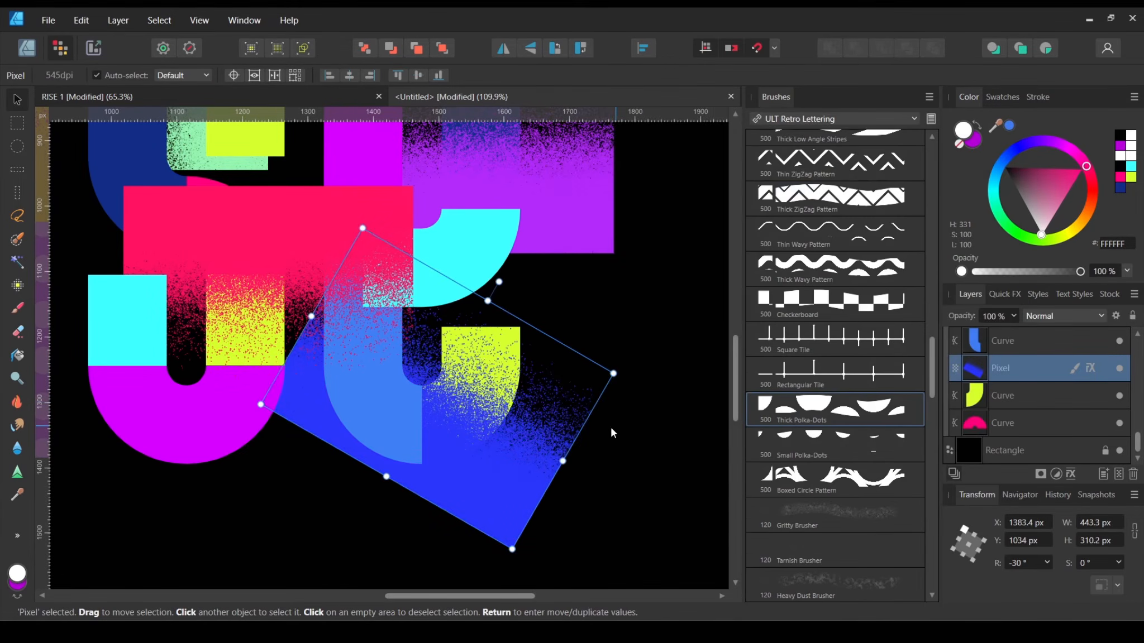
left_click(607, 425)
Step: Duplicate the E's lime curve and apply the copy as a mask on the blue grain layer
scroll(568, 373, "down", 3)
left_click_drag(540, 326, 567, 396)
scroll(556, 404, "up", 2)
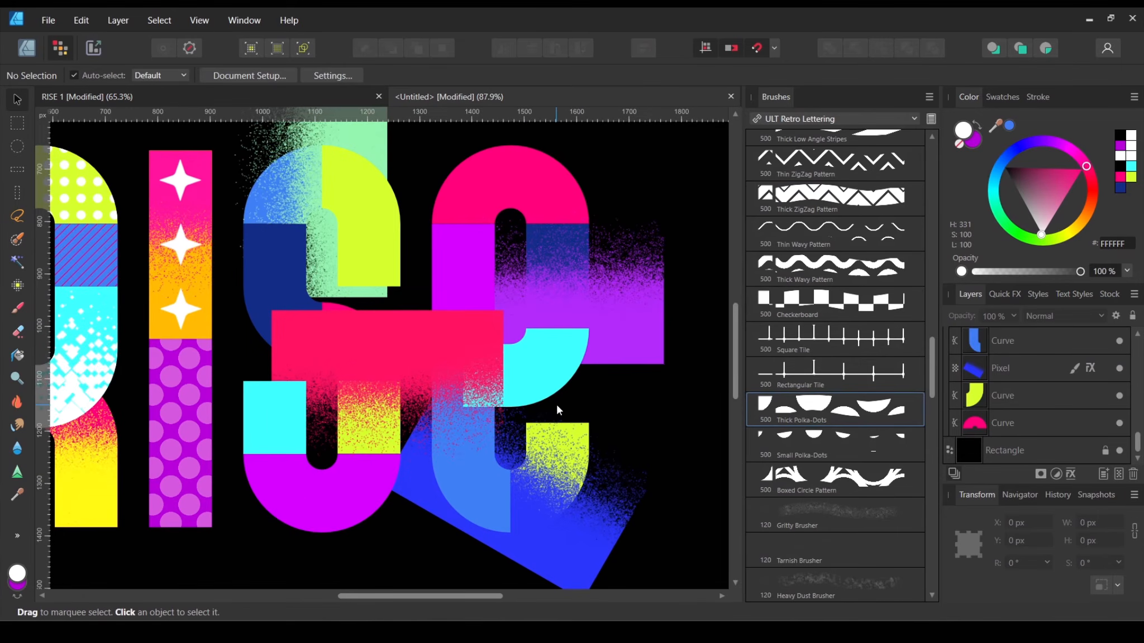
left_click(557, 530)
left_click(561, 496)
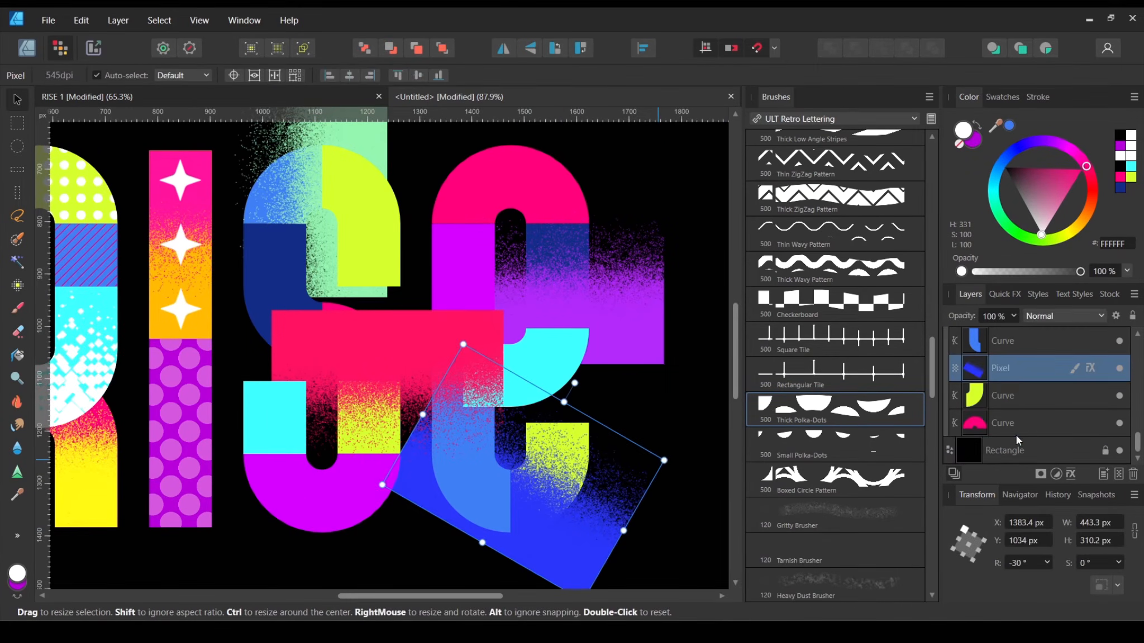
left_click(1038, 397)
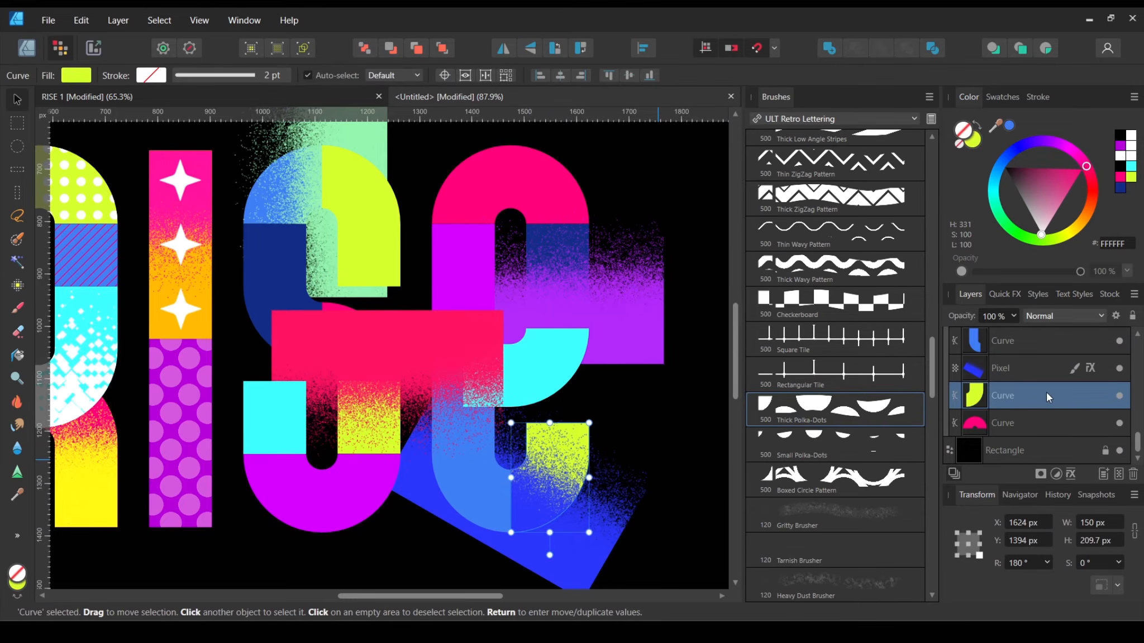
right_click(1038, 398)
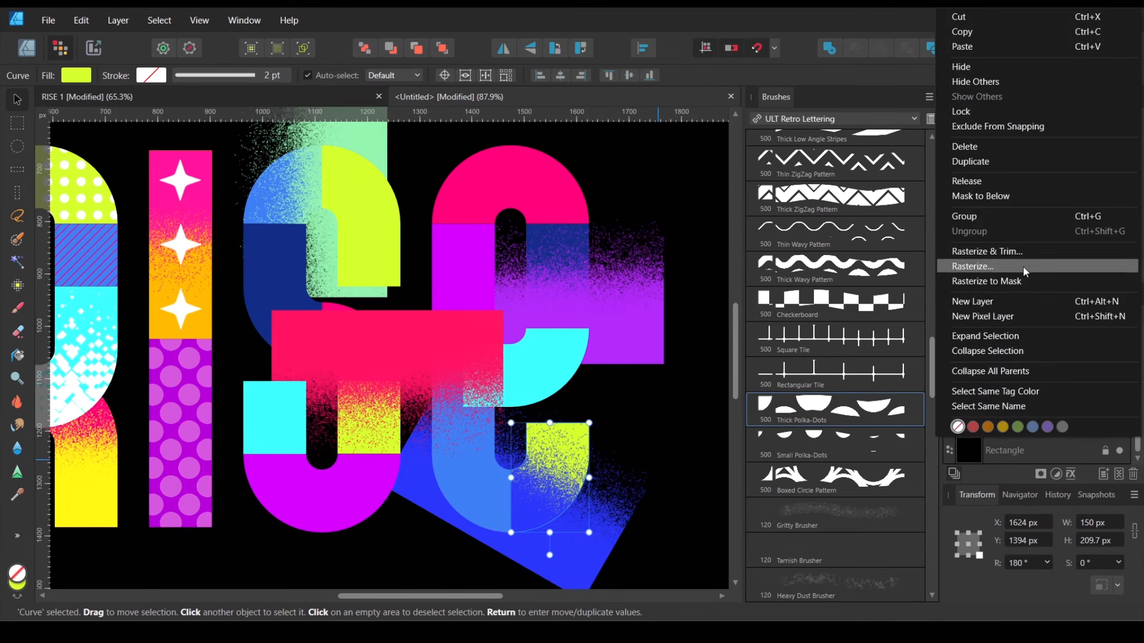
left_click(1023, 370)
left_click_drag(975, 400, 976, 369)
scroll(638, 348, "up", 1)
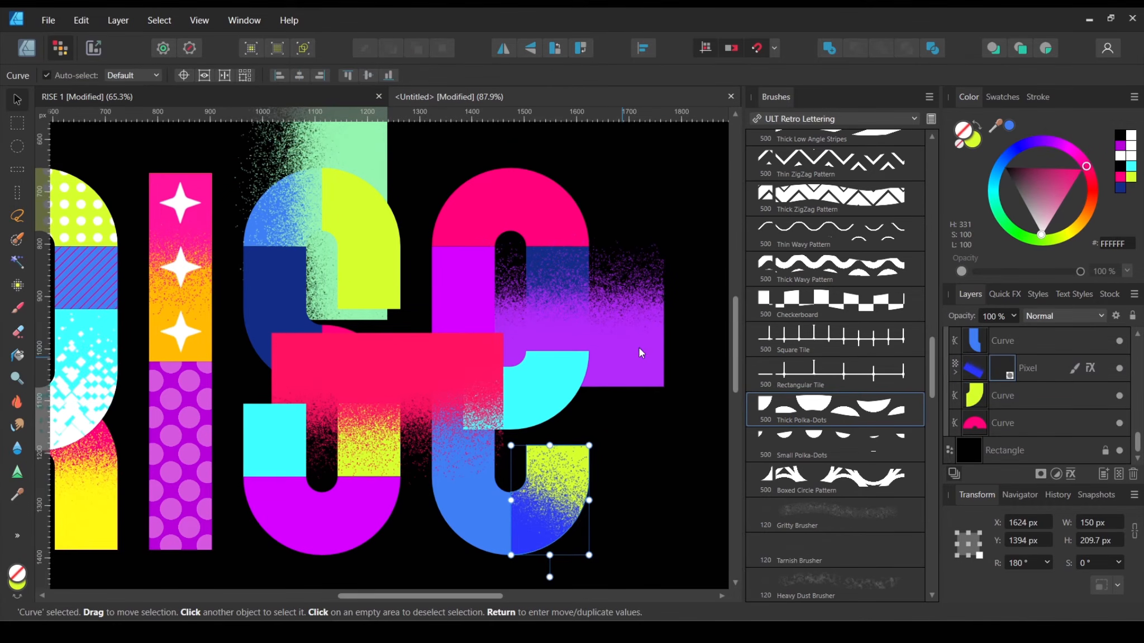
Step: Duplicate the E's navy rectangle and apply the copy as a mask on the purple grain layer
left_click(640, 352)
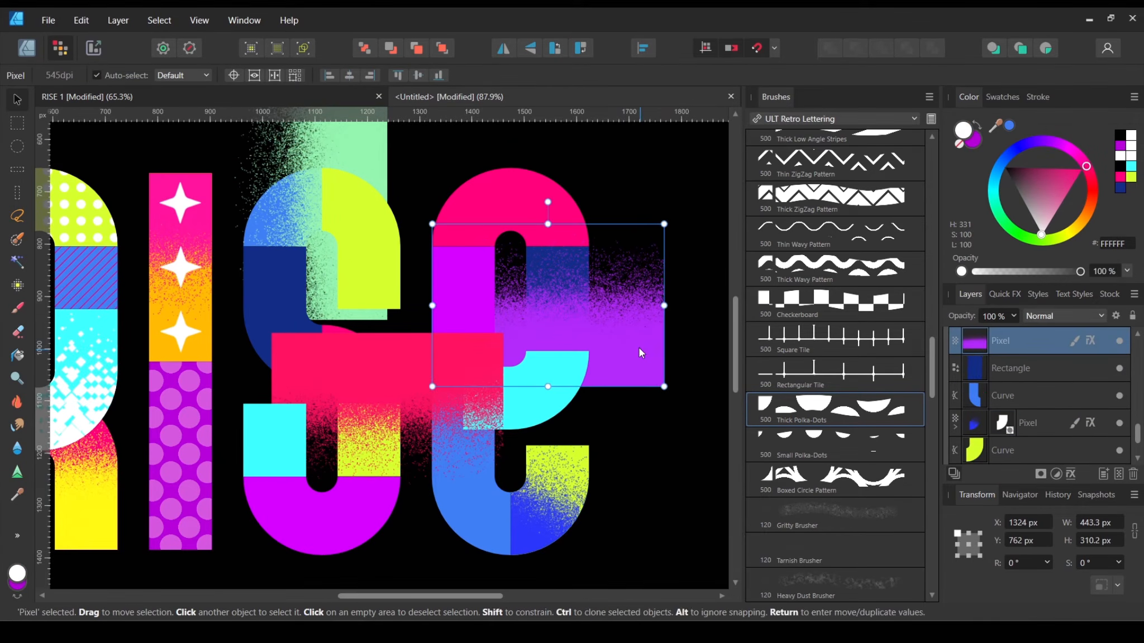
left_click(981, 368)
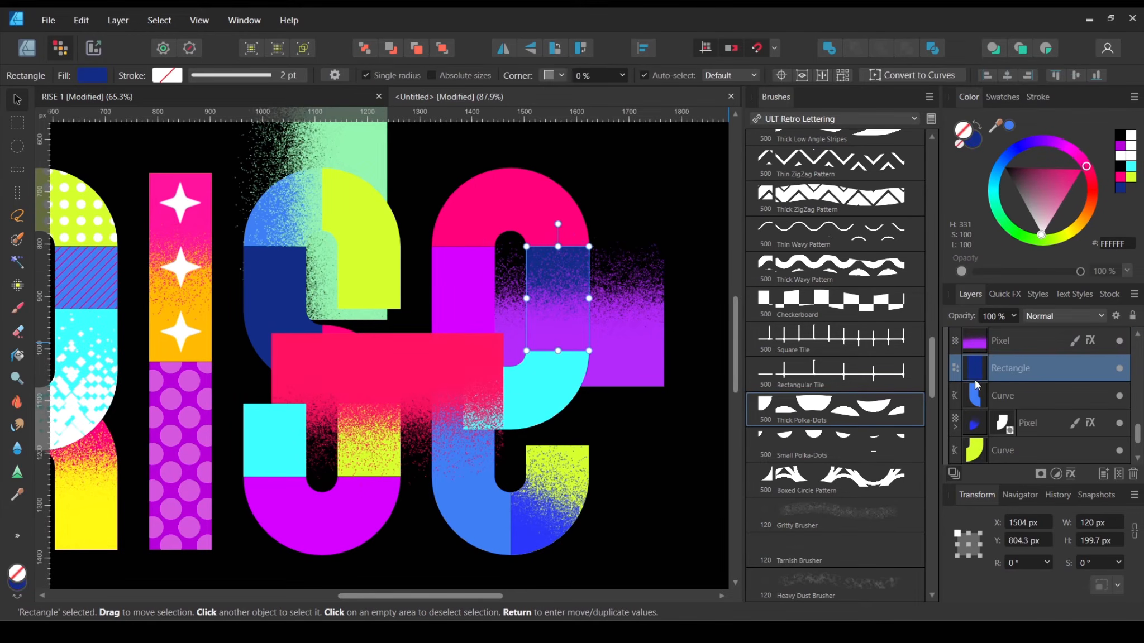
right_click(1056, 370)
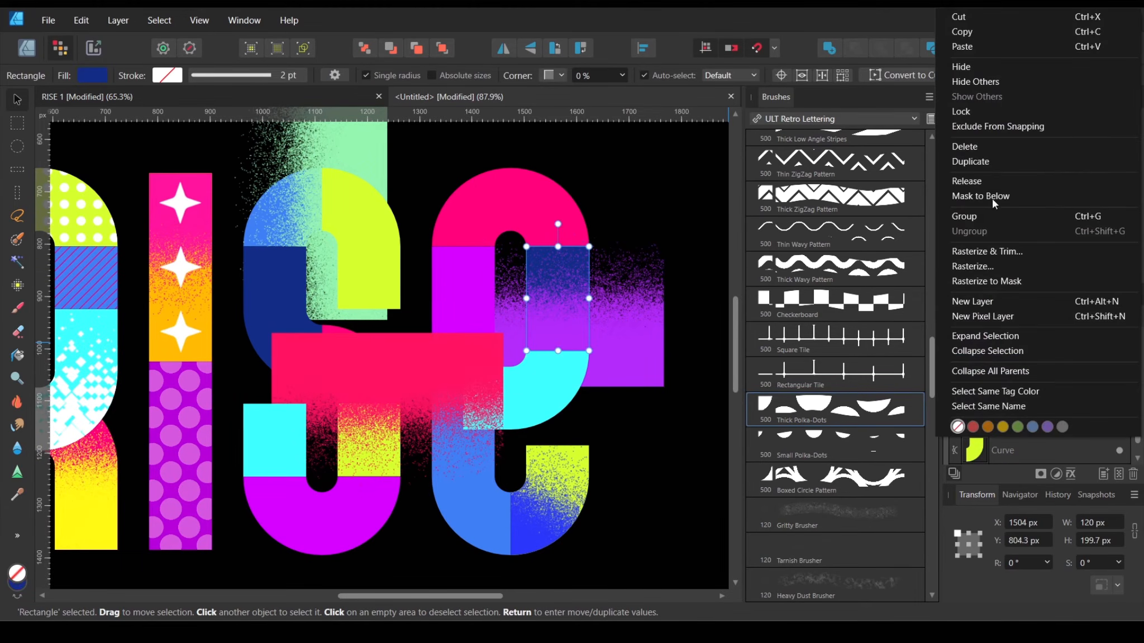
left_click(992, 197)
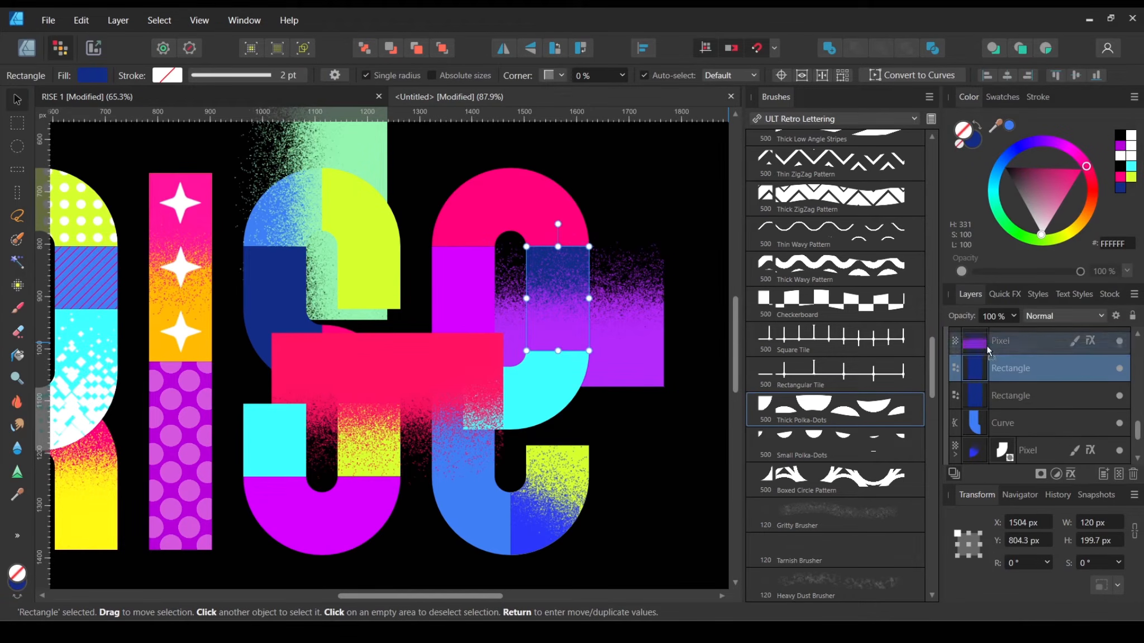
scroll(986, 345, "up", 3)
left_click_drag(970, 418, 971, 419)
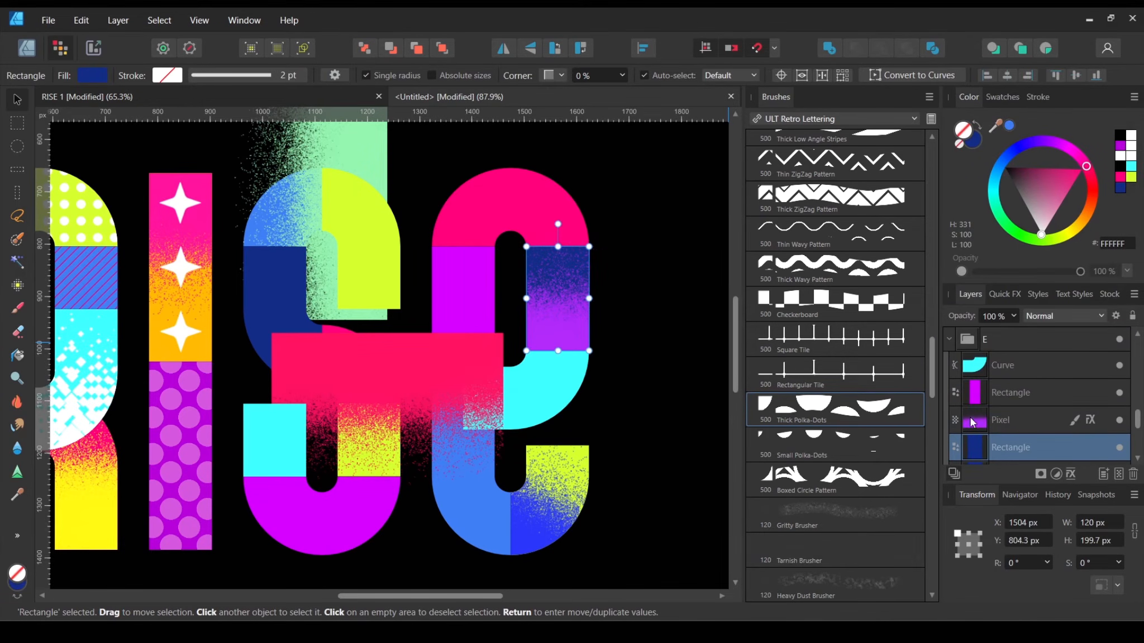
Step: Duplicate the S's lime rectangle and apply the copy as a mask on the pinkish red grain layer
scroll(568, 436, "up", 3)
scroll(477, 341, "down", 2)
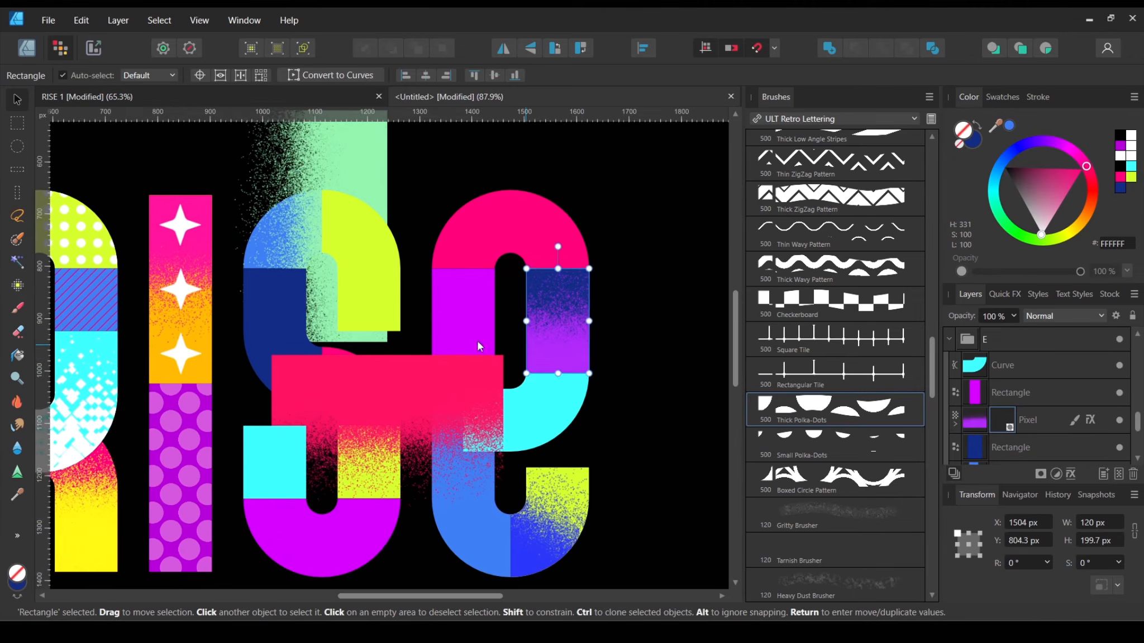
left_click_drag(392, 329, 560, 254)
left_click(588, 305)
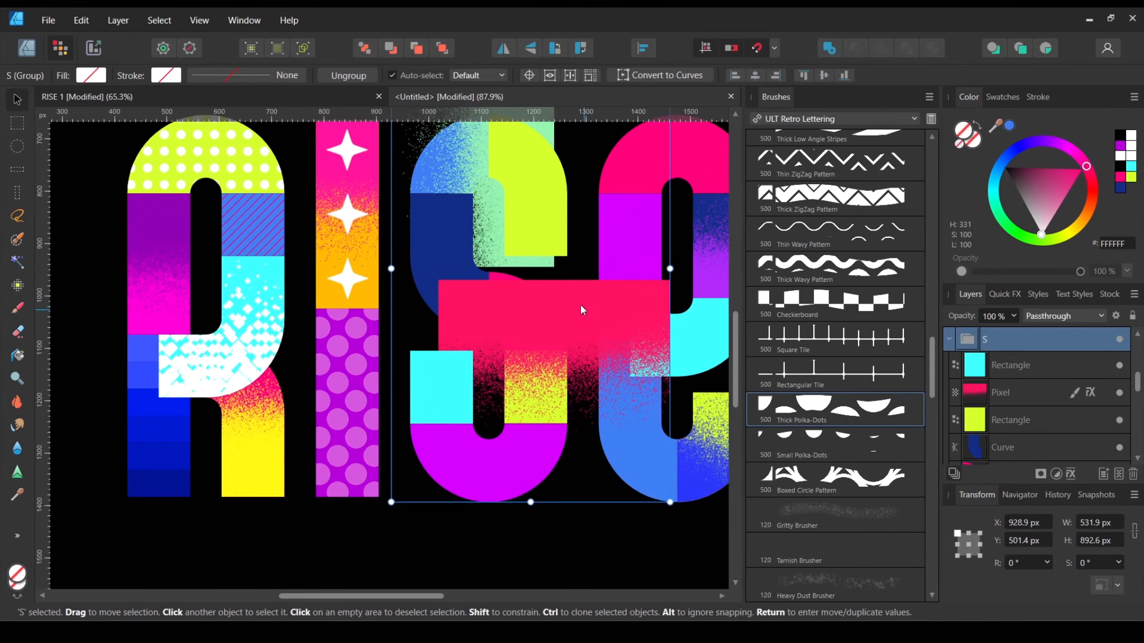
double_click(518, 307)
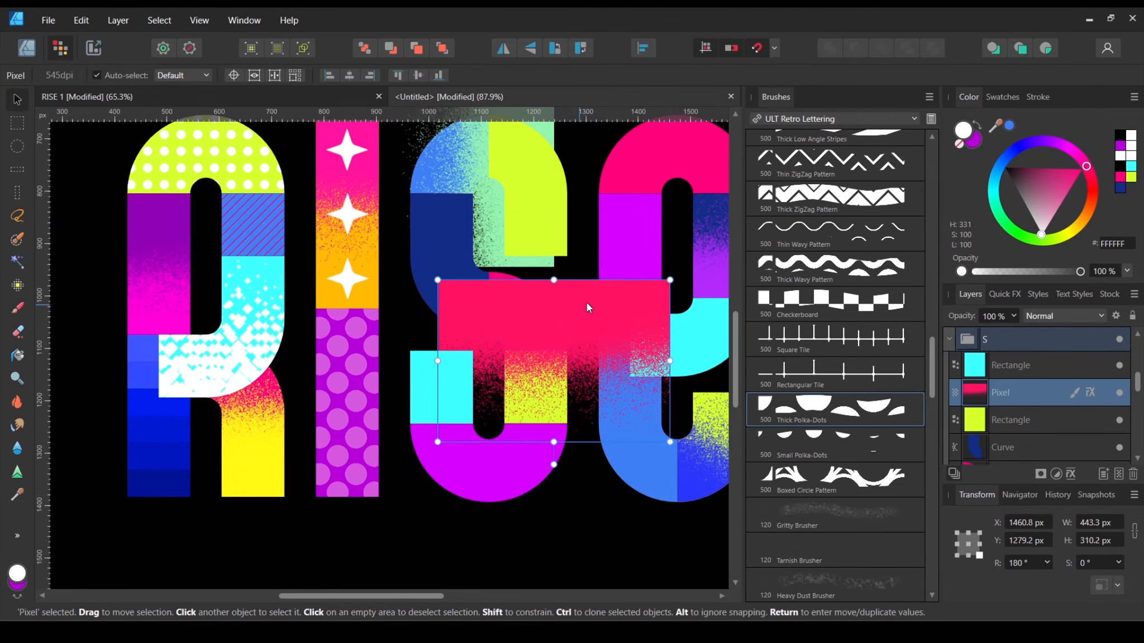
left_click(1063, 418)
right_click(1062, 419)
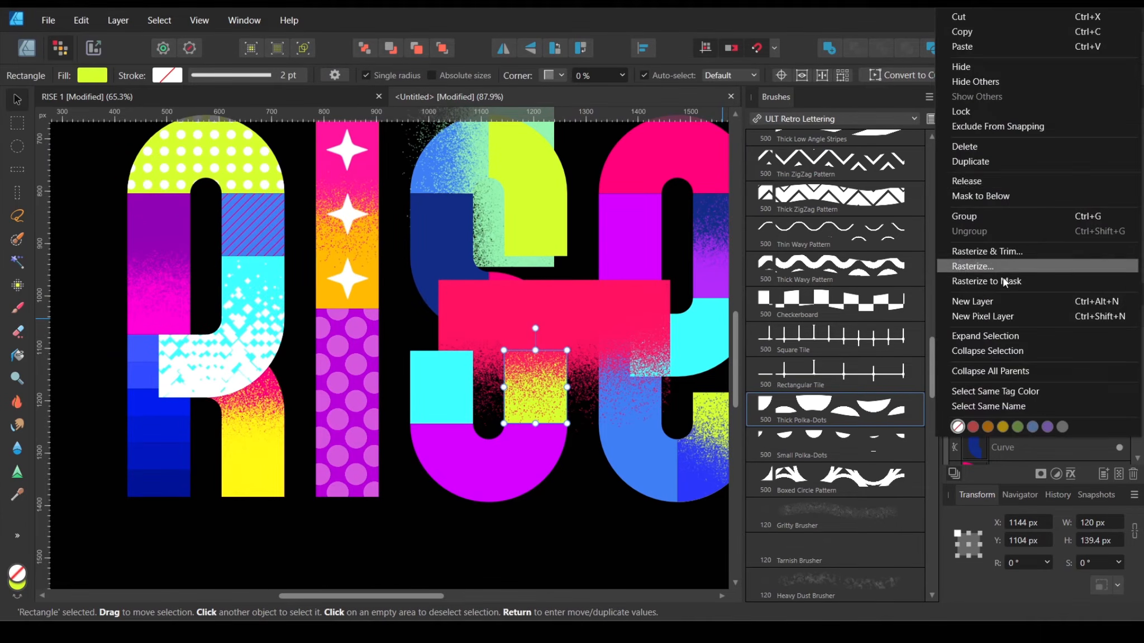
left_click(1010, 163)
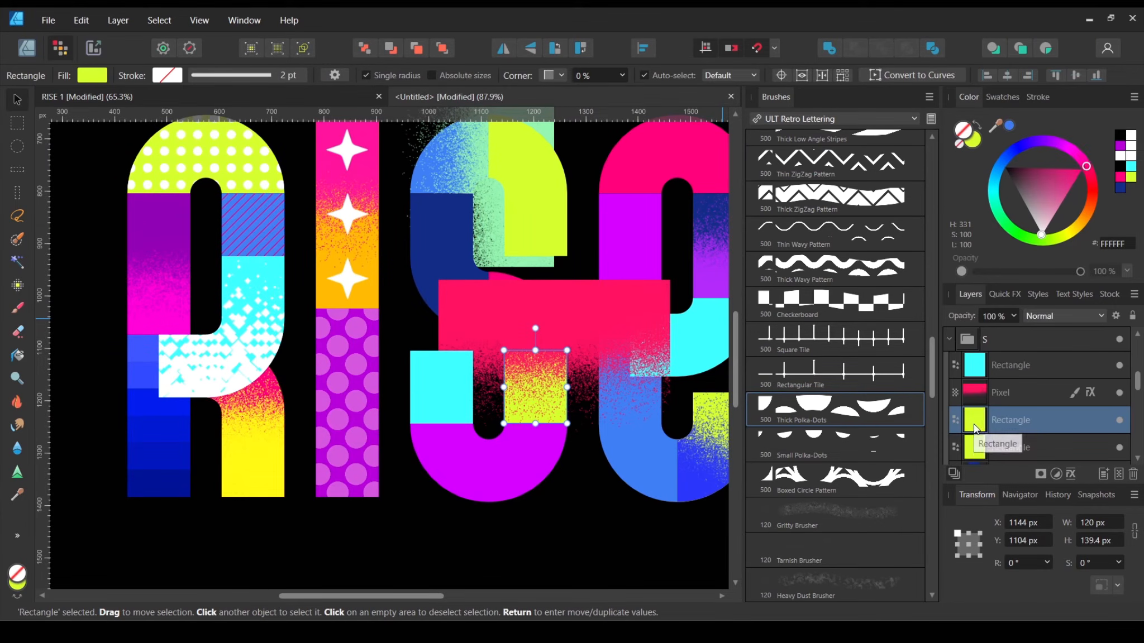
left_click_drag(977, 433, 974, 391)
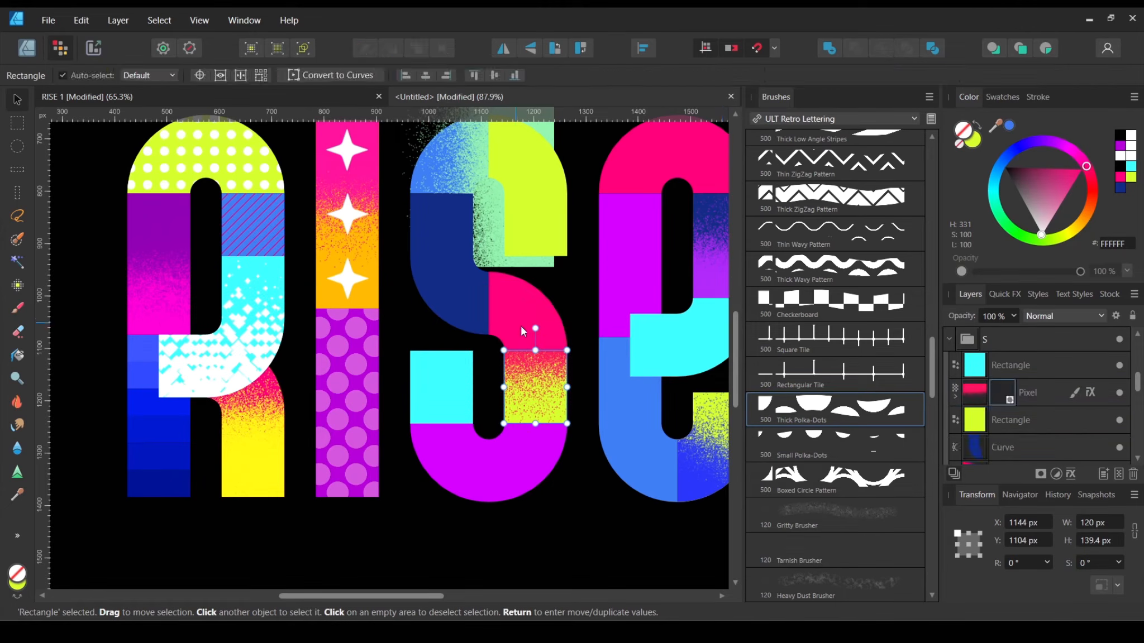
Step: Duplicate the S's light blue curve to mask the mint green grain layer above it
scroll(520, 325, "up", 5)
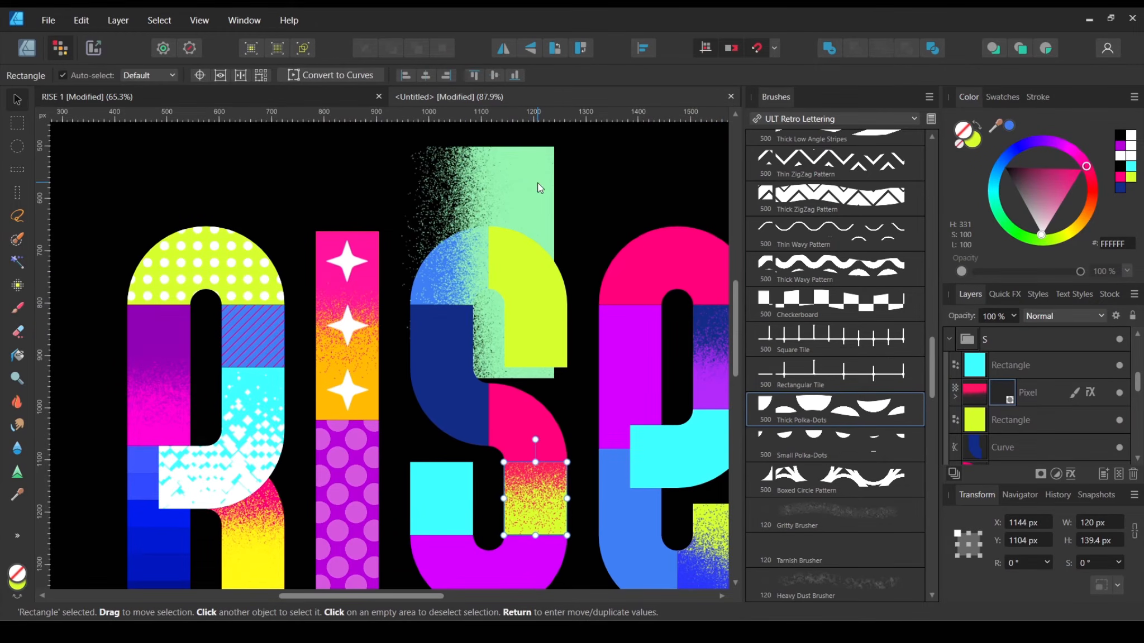
left_click(538, 185)
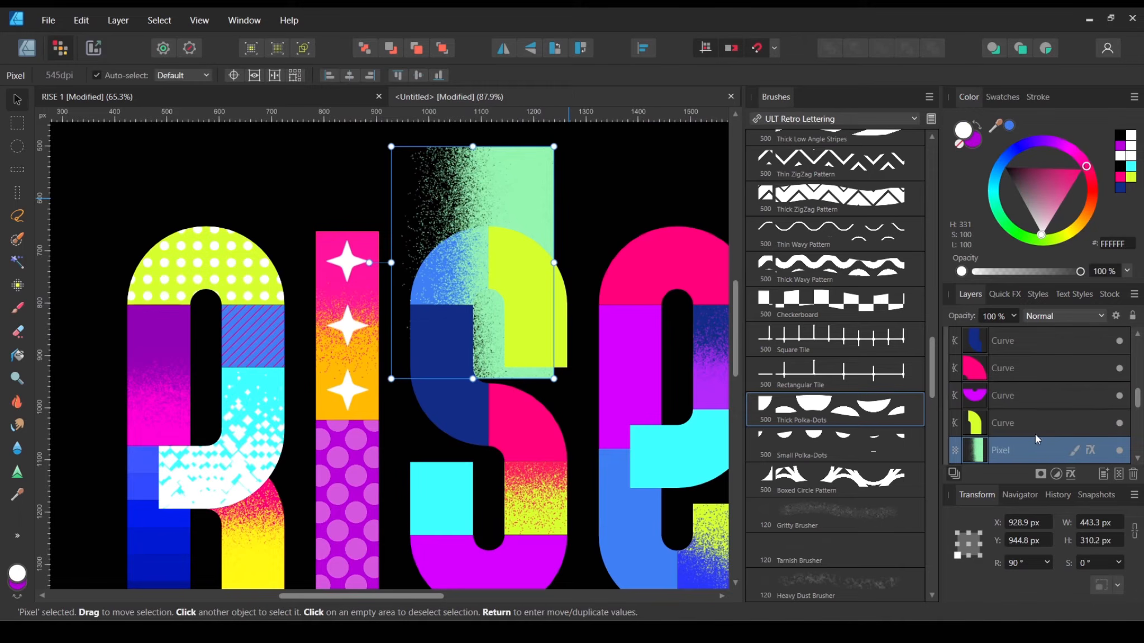
scroll(1055, 394, "down", 3)
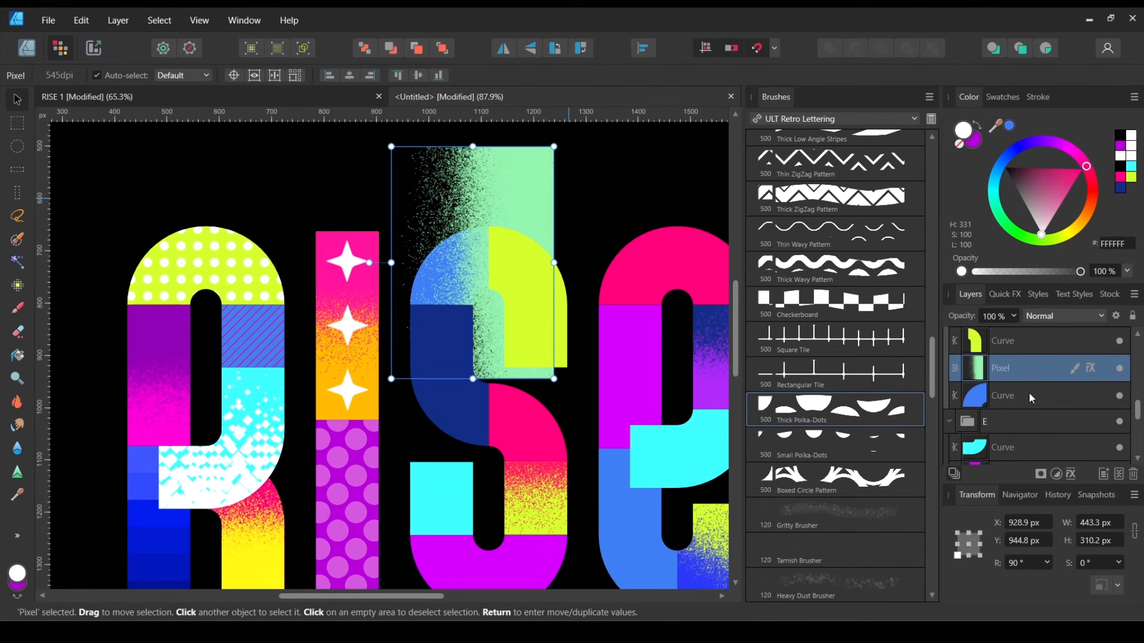
left_click(1022, 395)
right_click(1047, 394)
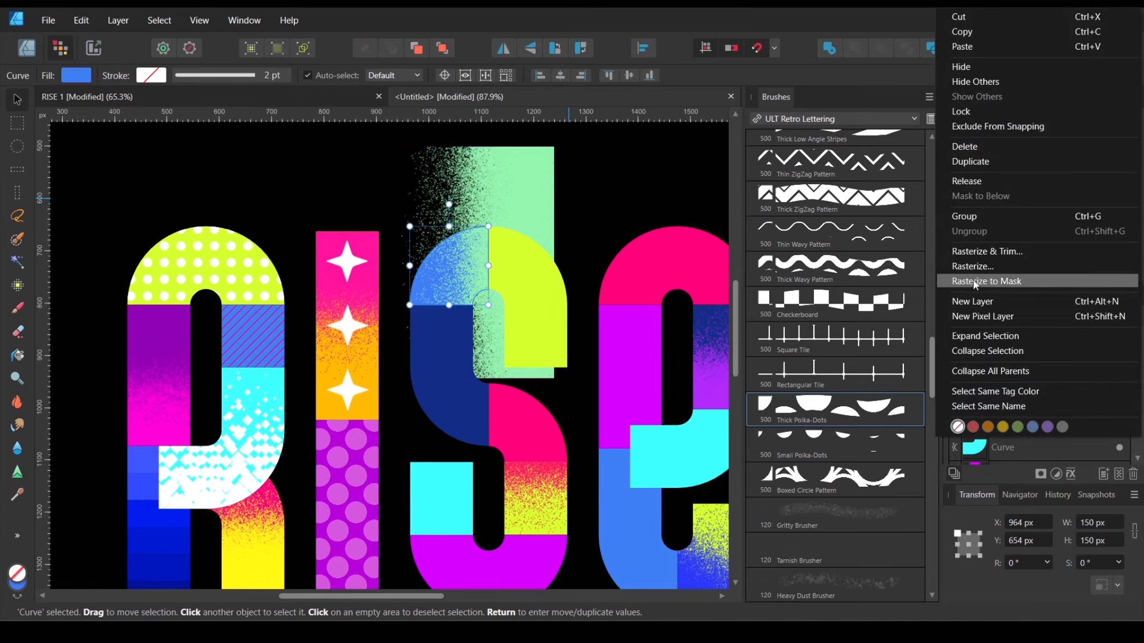
left_click(999, 325)
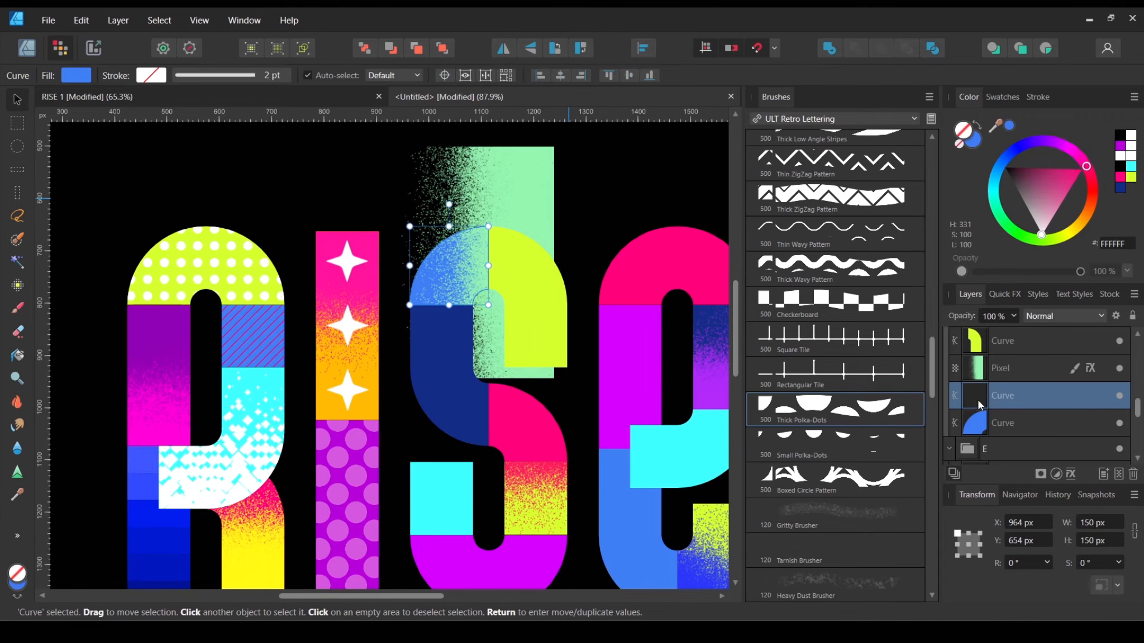
Step: Mask the green grain pixel layer with the copied quarter-round curve of the S and clear the selection
left_click_drag(978, 405, 976, 369)
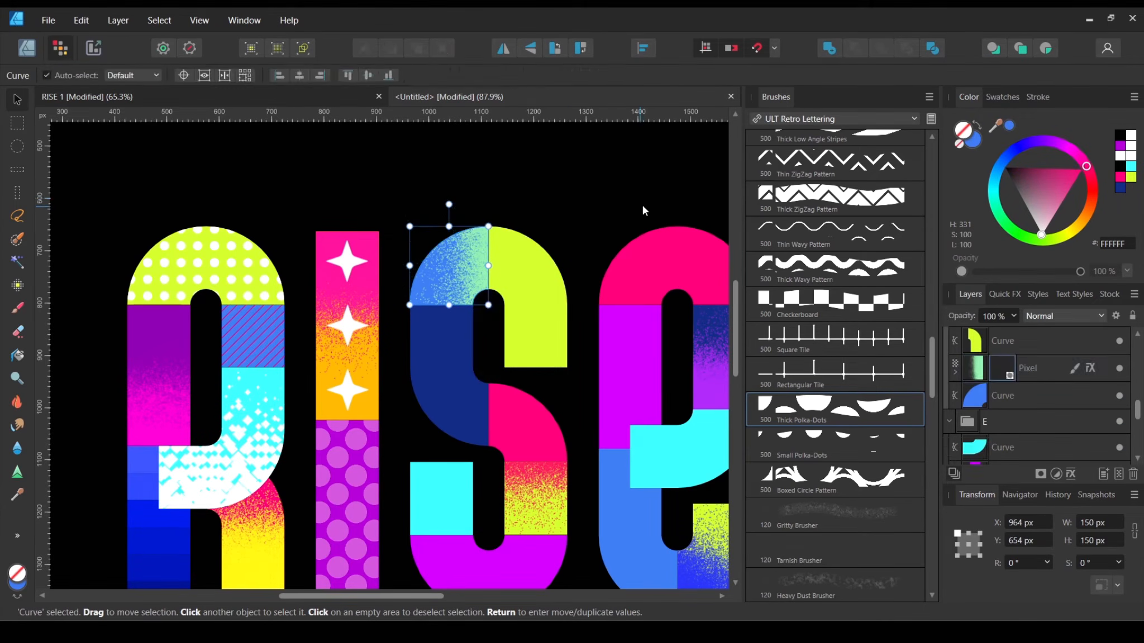
left_click(616, 204)
key("ctrl+0")
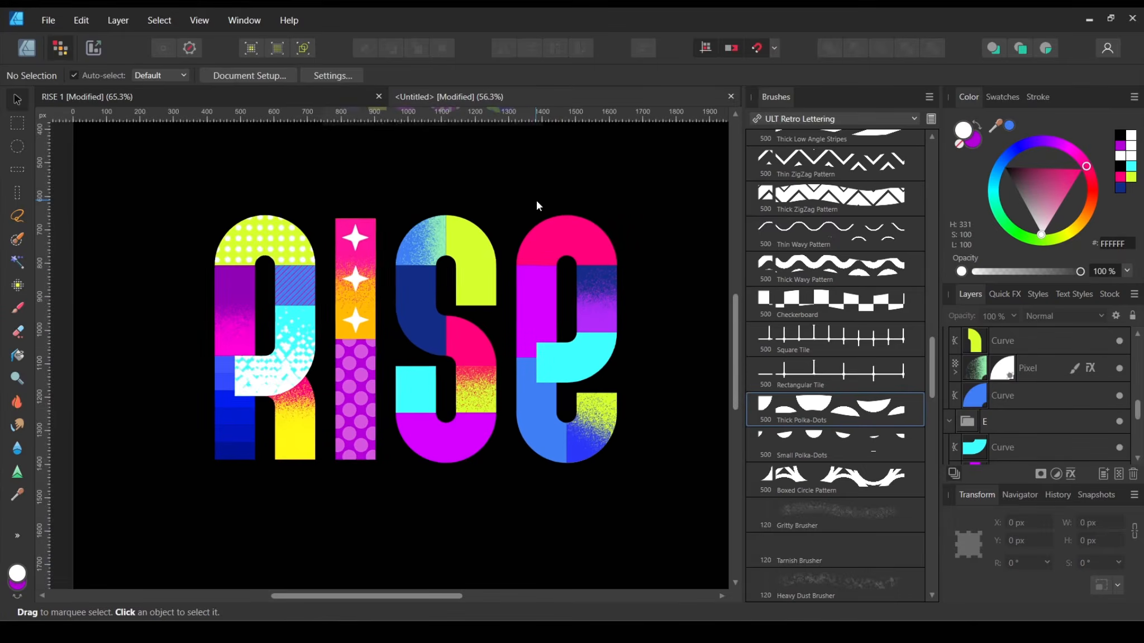
Step: Add a new pixel layer directly above the yellow-green curve in the upper part of the S
scroll(547, 207, "up", 2)
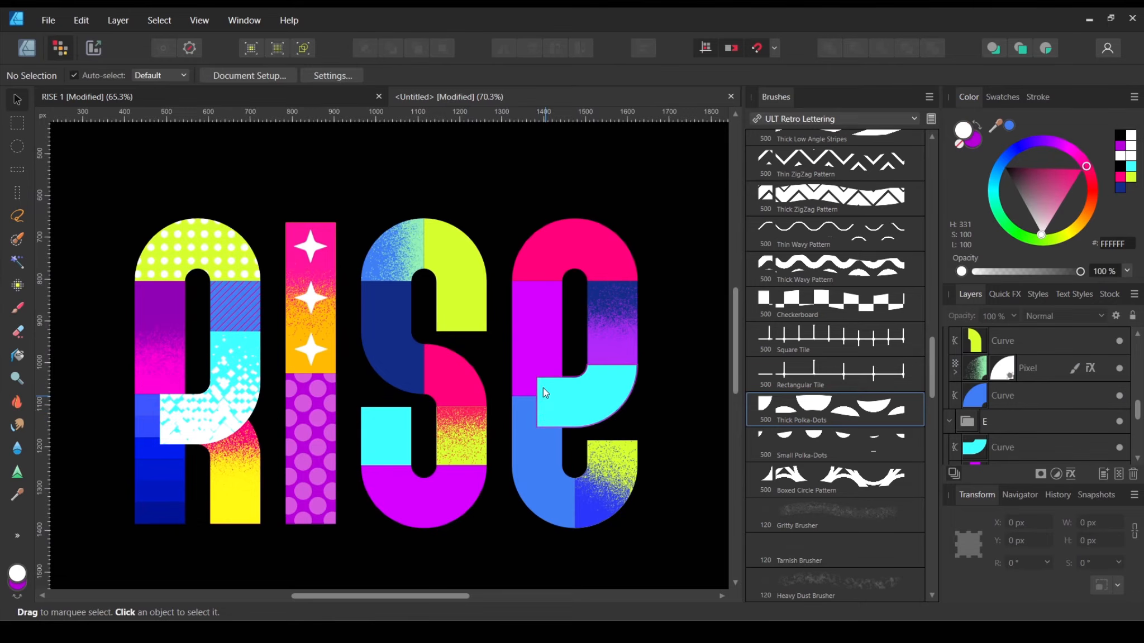
scroll(546, 394, "up", 3)
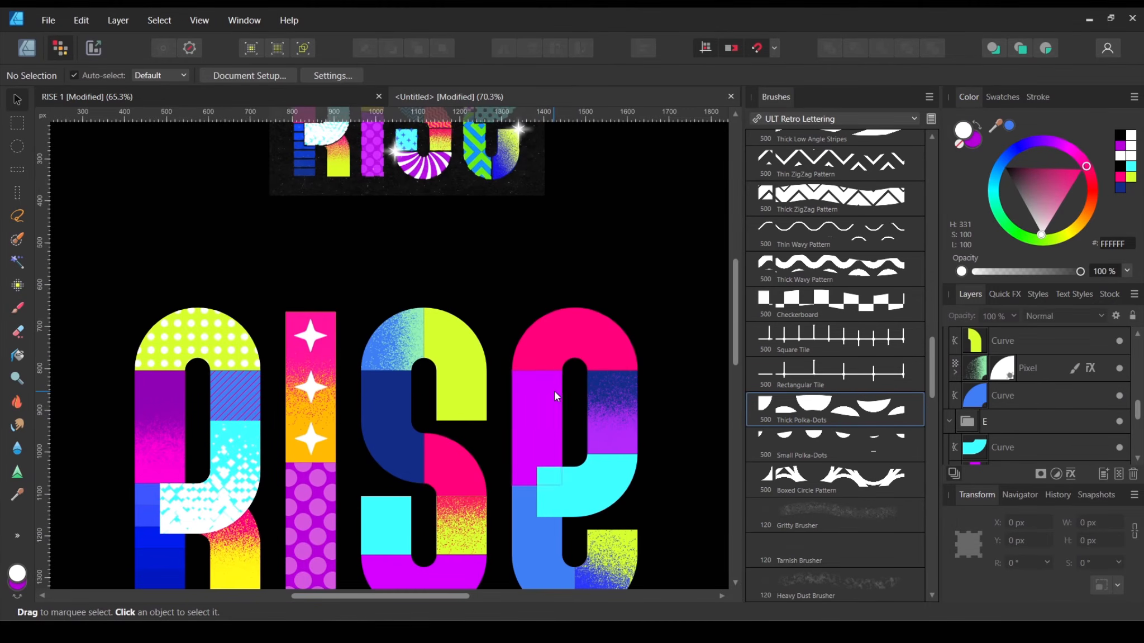
scroll(553, 393, "up", 3)
scroll(588, 395, "down", 1)
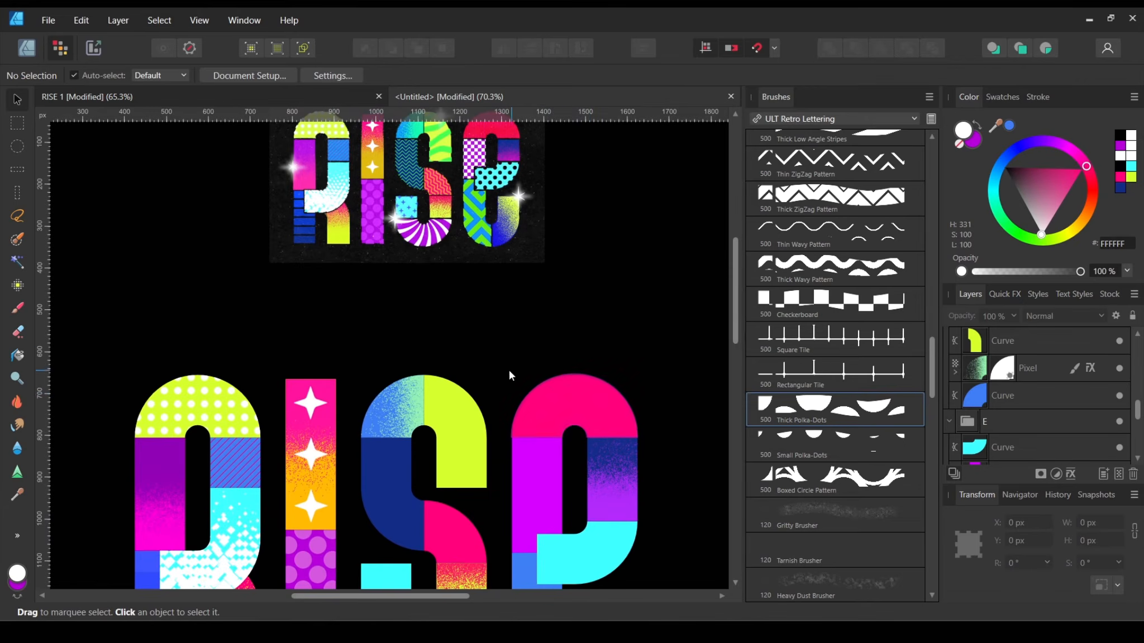
scroll(496, 345, "up", 1)
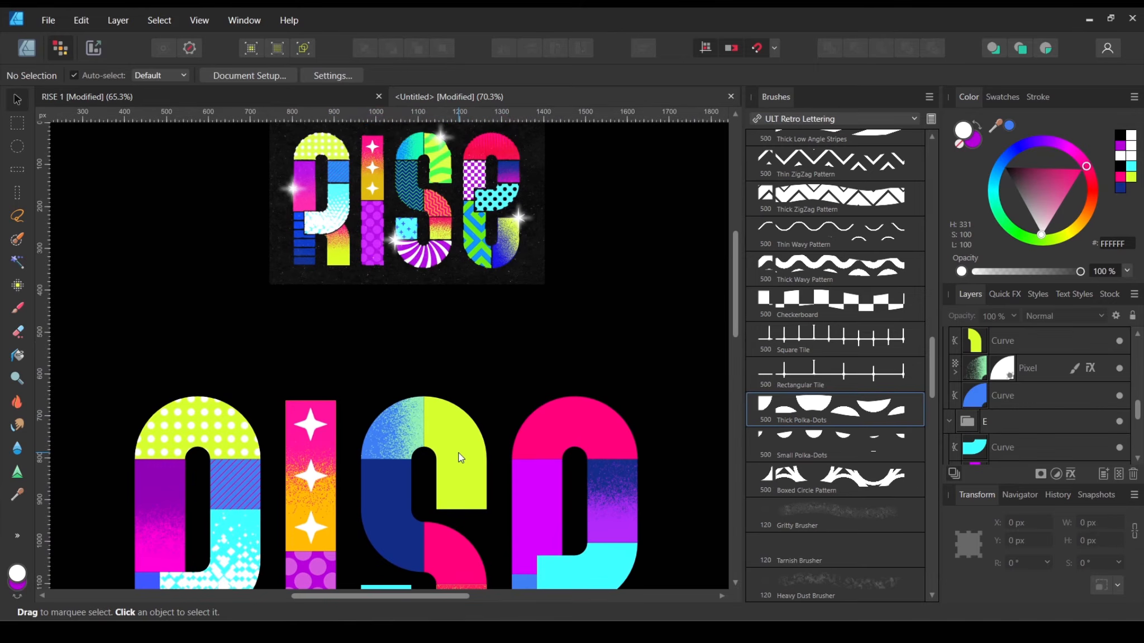
left_click(458, 457)
double_click(458, 455)
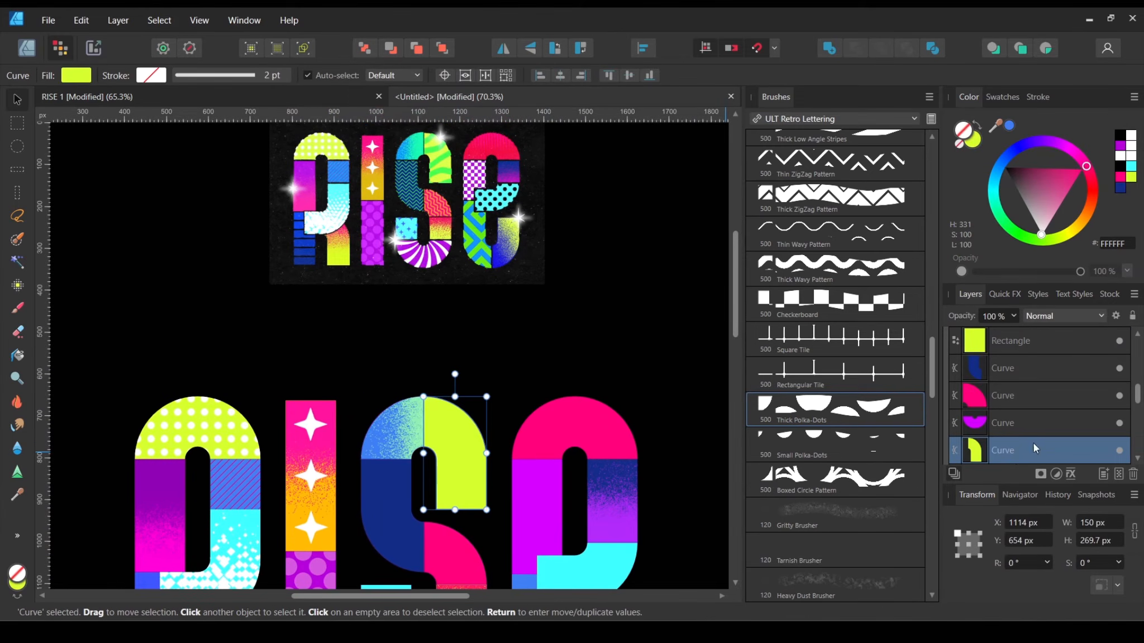
left_click(1119, 474)
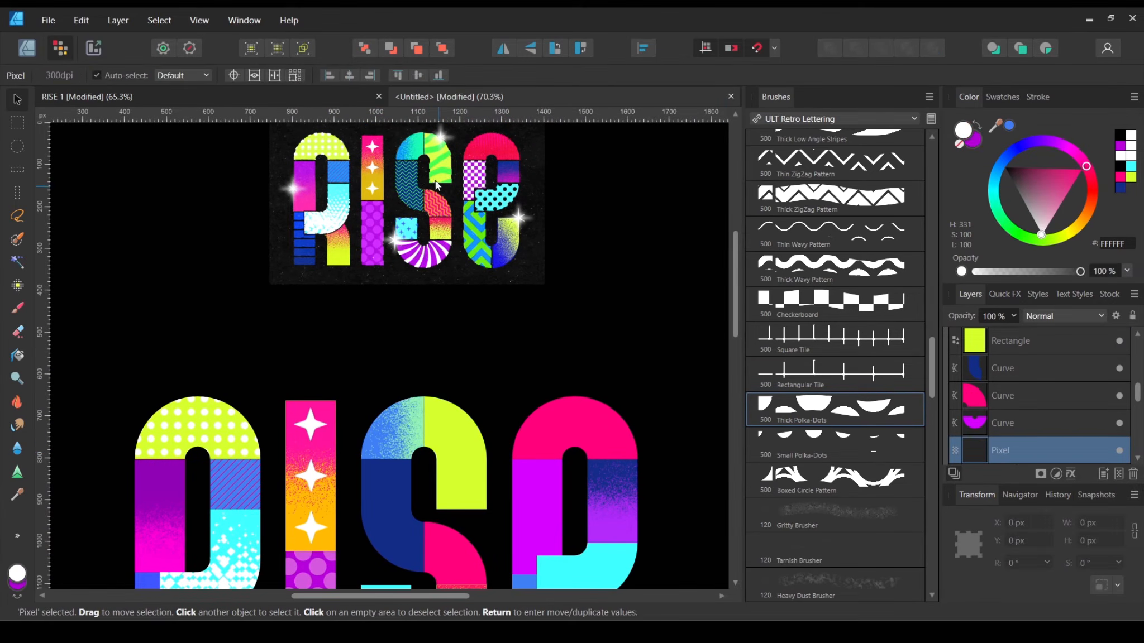
Step: Set the painting colour to bright green 41FF3C
left_click(1025, 236)
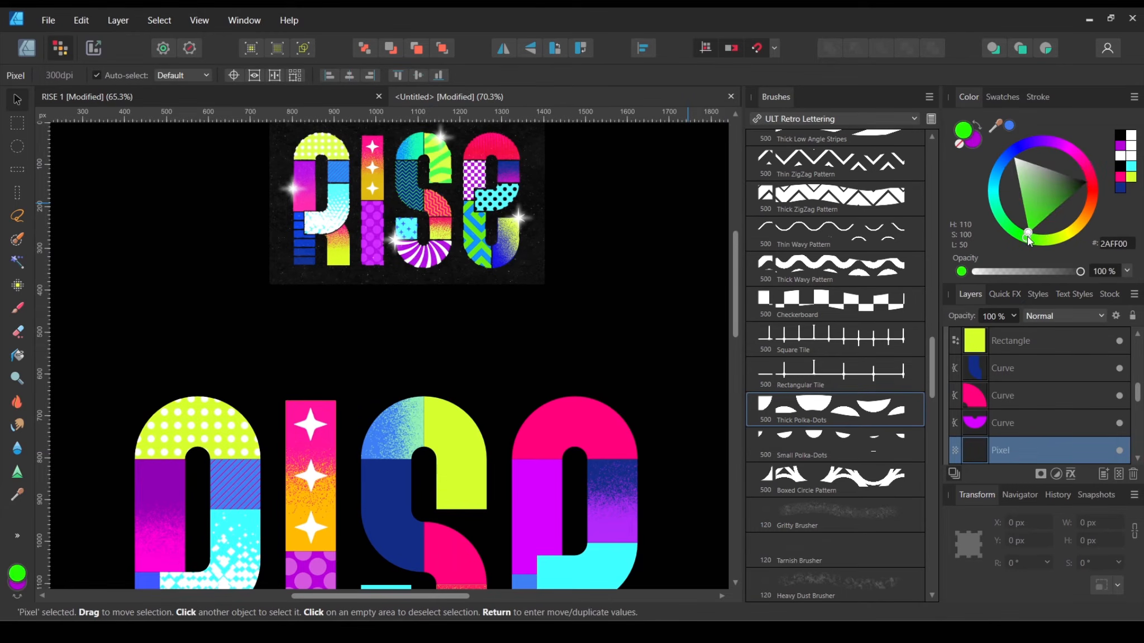
left_click_drag(1029, 240, 1020, 241)
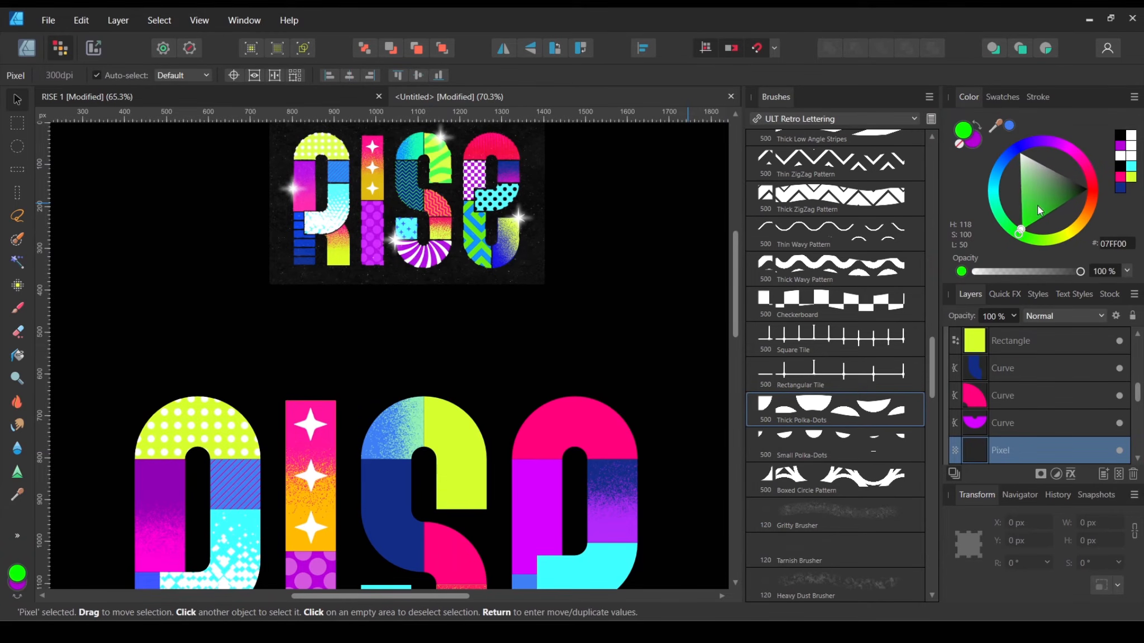
left_click(1018, 215)
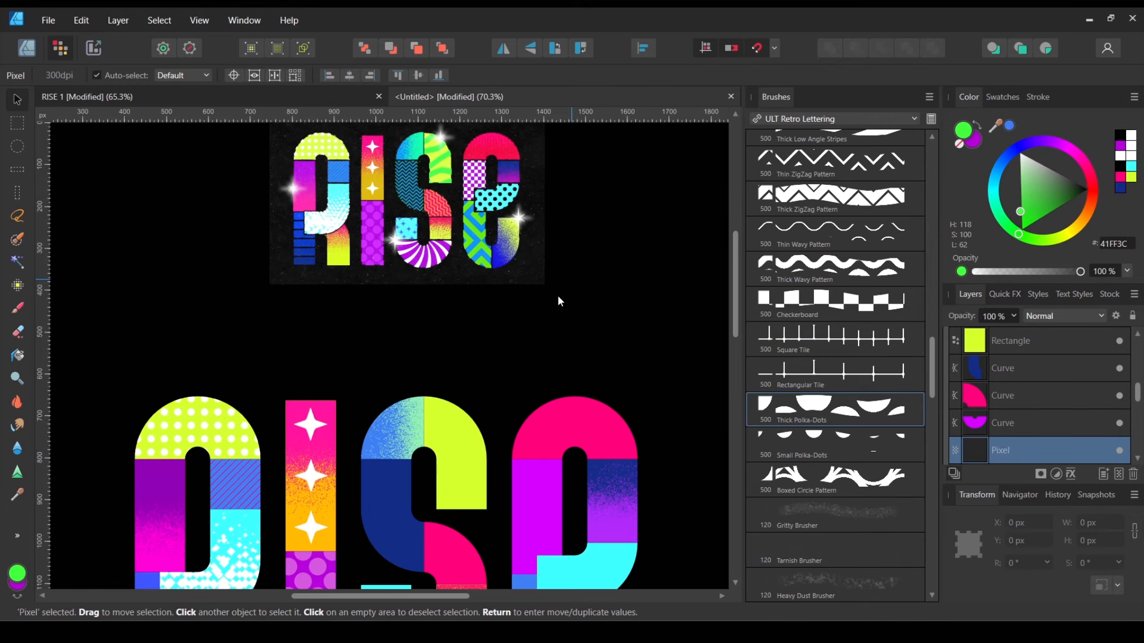
Step: Choose the Retro Graph brush from the ULT Retro Lettering set and activate the Paint Brush tool
left_click_drag(931, 394, 932, 204)
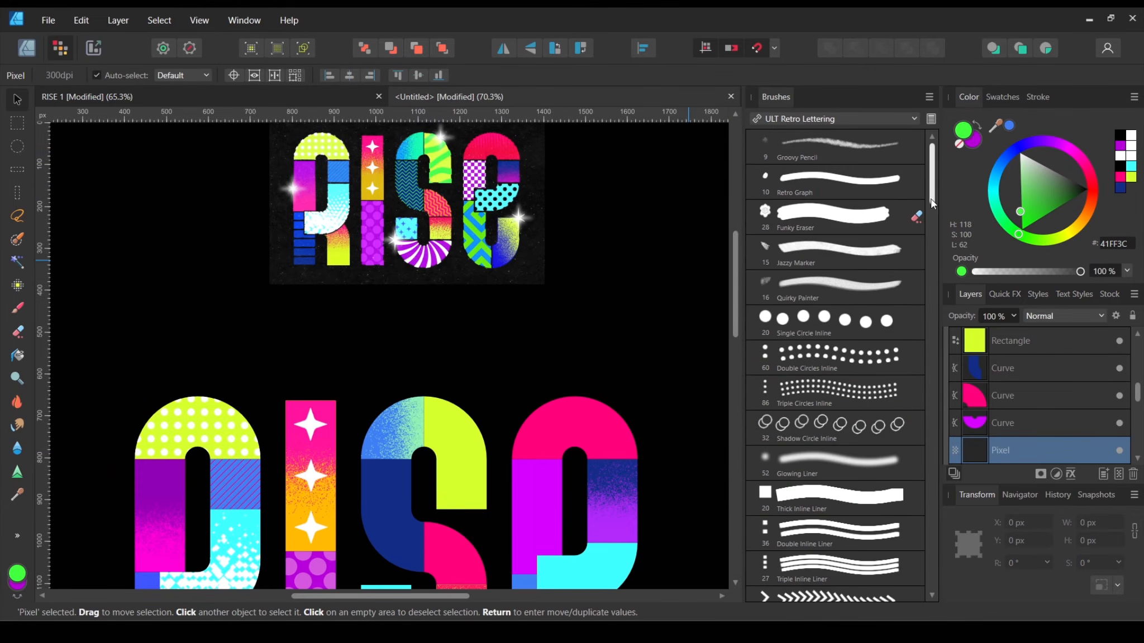
left_click(802, 183)
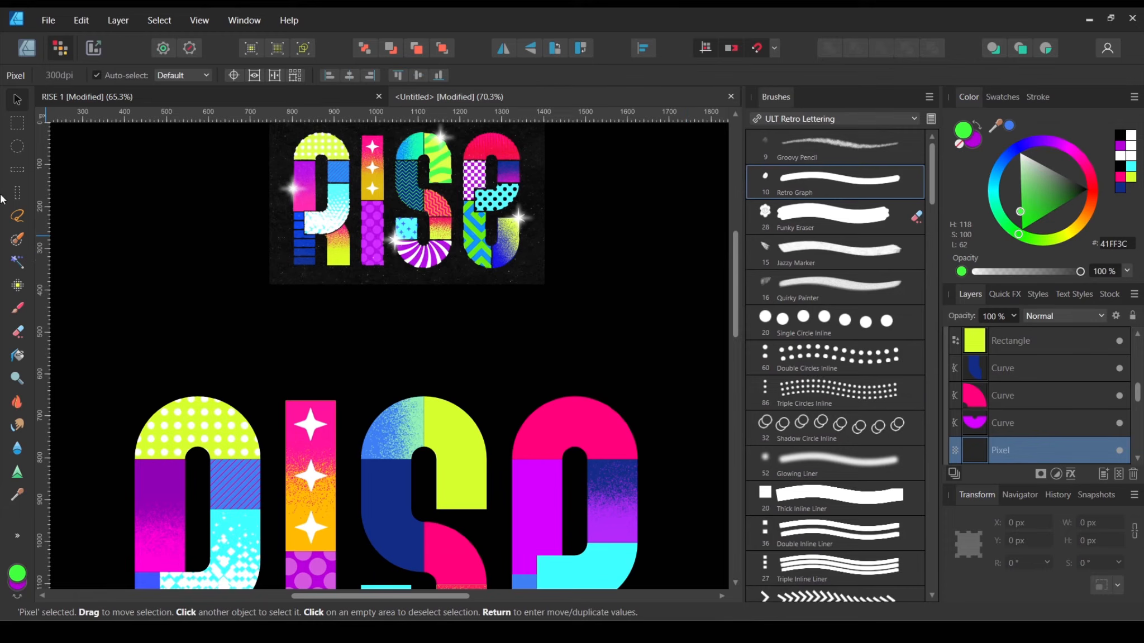
left_click(16, 311)
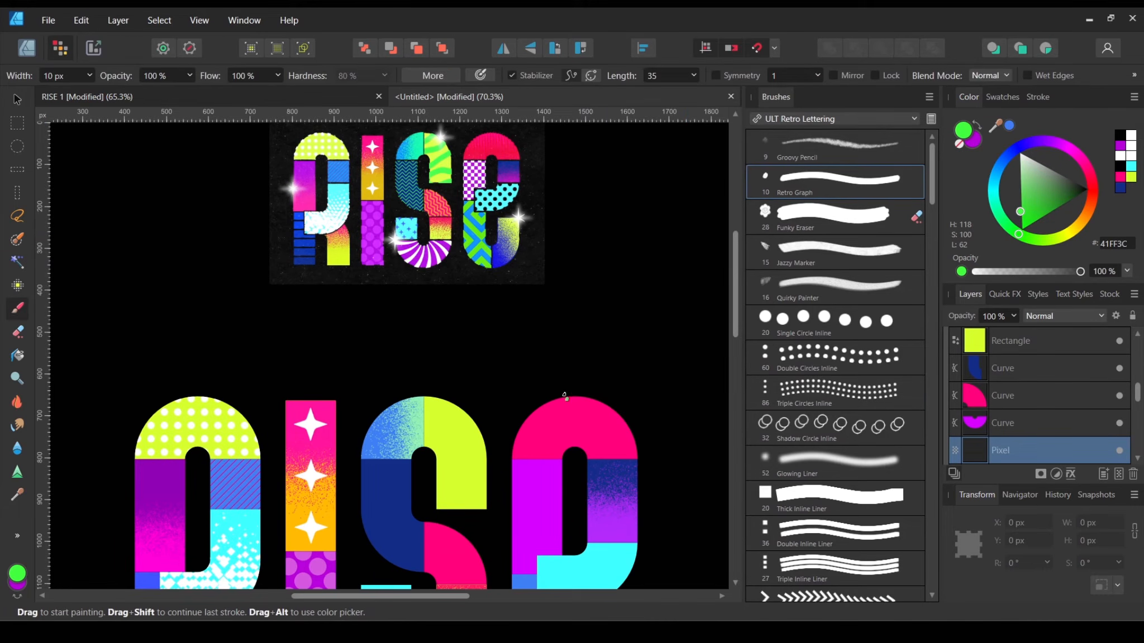
scroll(505, 479, "up", 3, "ctrl")
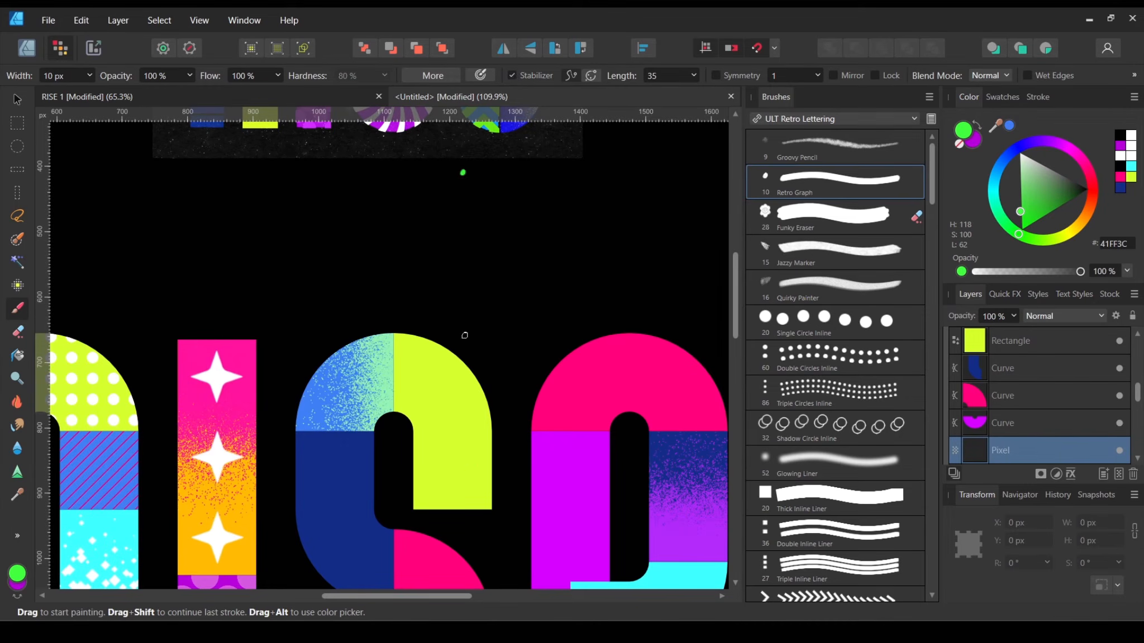
mouse_move(454, 296)
left_mouse_down()
mouse_move(344, 399)
mouse_move(506, 429)
mouse_move(589, 464)
mouse_move(441, 541)
left_mouse_up()
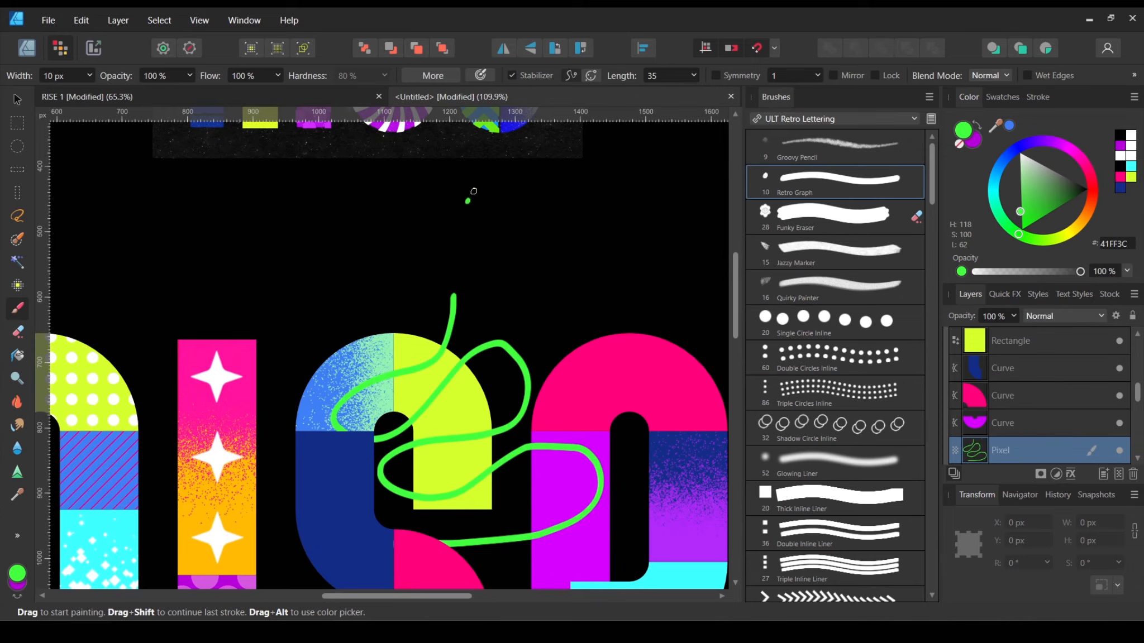
key("ctrl+z")
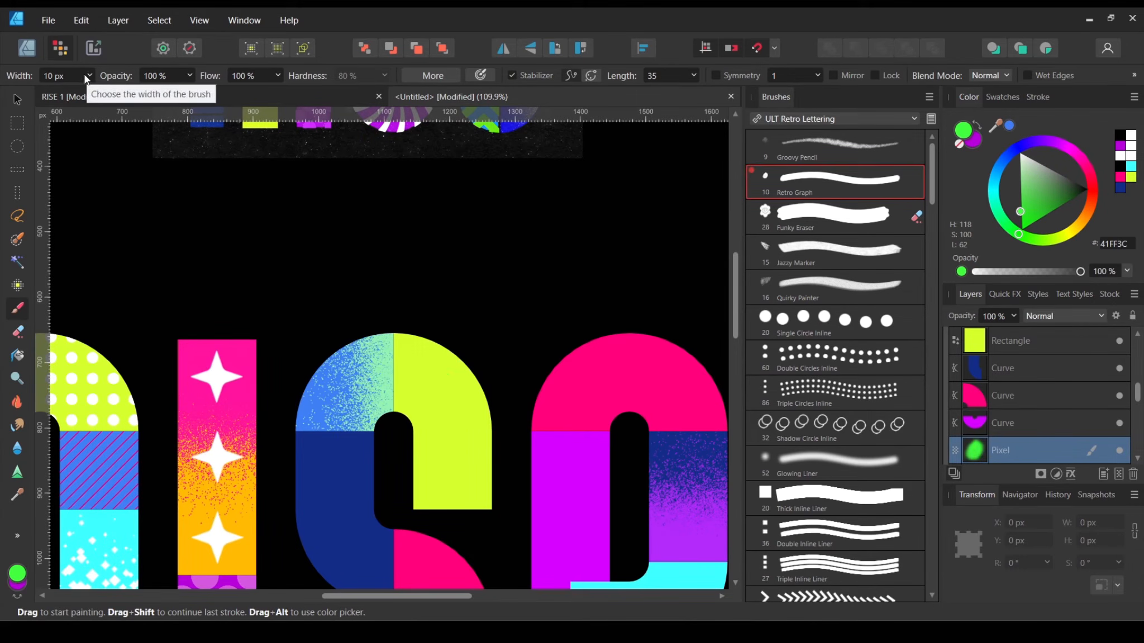
Step: Set the brush width to 32 px
left_click(90, 74)
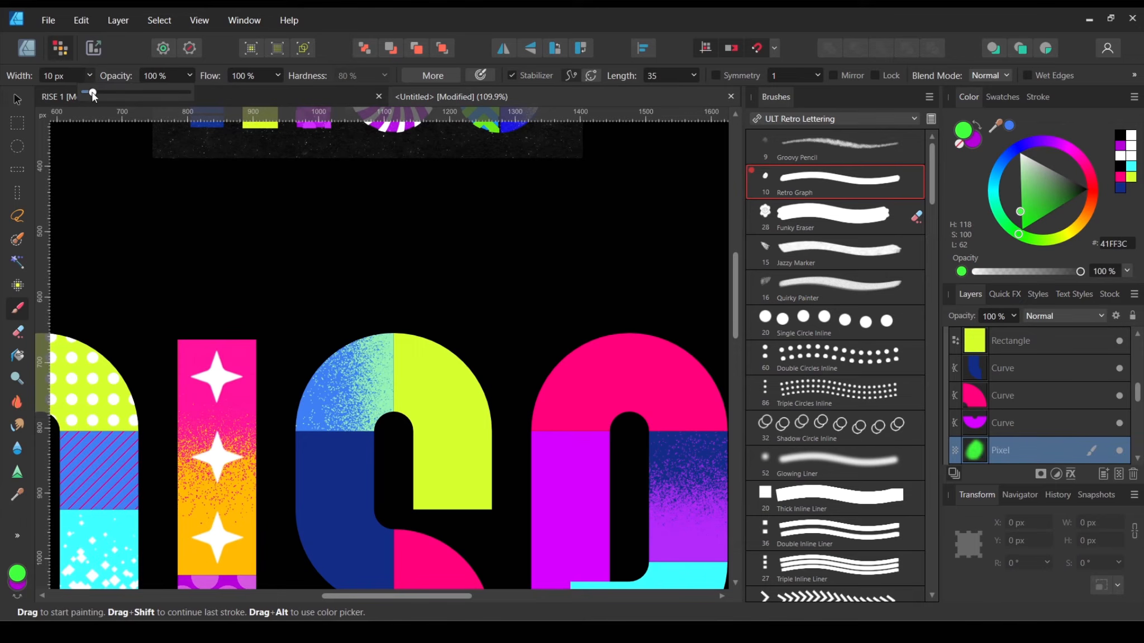
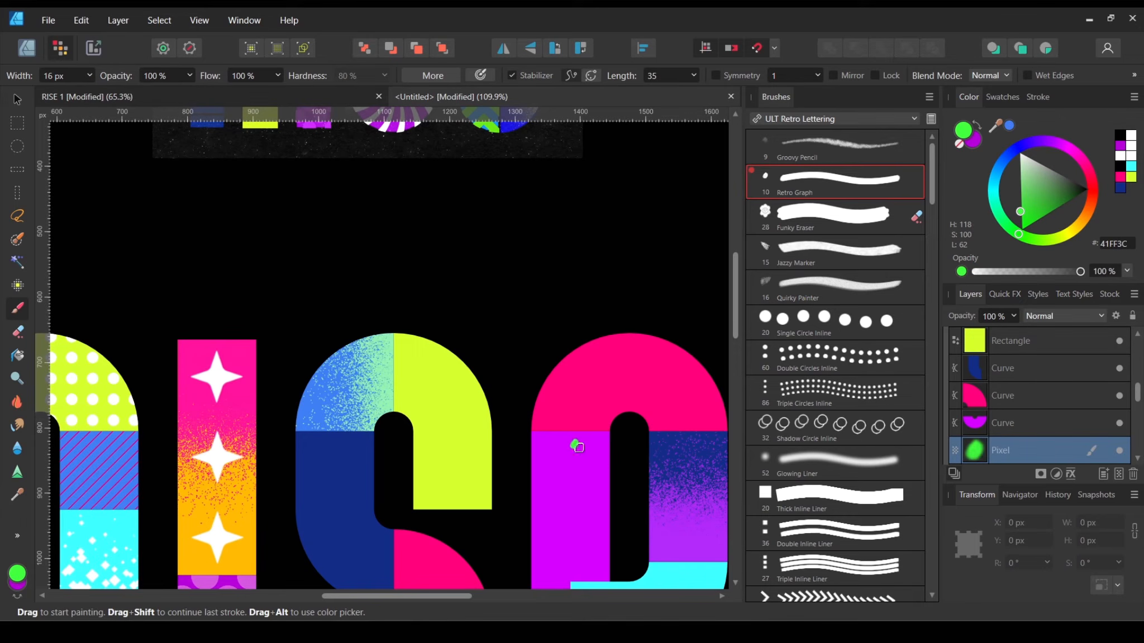
key("bracketright")
key("bracketright")
key("bracketright")
key("bracketright")
key("bracketright")
key("bracketleft")
key("bracketleft")
key("bracketright")
key("bracketleft")
key("bracketleft")
Step: Paint one continuous wavy green stroke winding back and forth down over the yellow-green section of the S
mouse_move(419, 268)
left_mouse_down()
mouse_move(415, 330)
mouse_move(325, 384)
mouse_move(403, 410)
mouse_move(494, 323)
mouse_move(492, 406)
mouse_move(424, 430)
left_mouse_up()
key("ctrl+z")
mouse_move(461, 263)
left_mouse_down()
mouse_move(484, 317)
mouse_move(342, 369)
mouse_move(430, 420)
mouse_move(540, 419)
mouse_move(348, 511)
mouse_move(465, 499)
mouse_move(549, 537)
mouse_move(511, 564)
left_mouse_up()
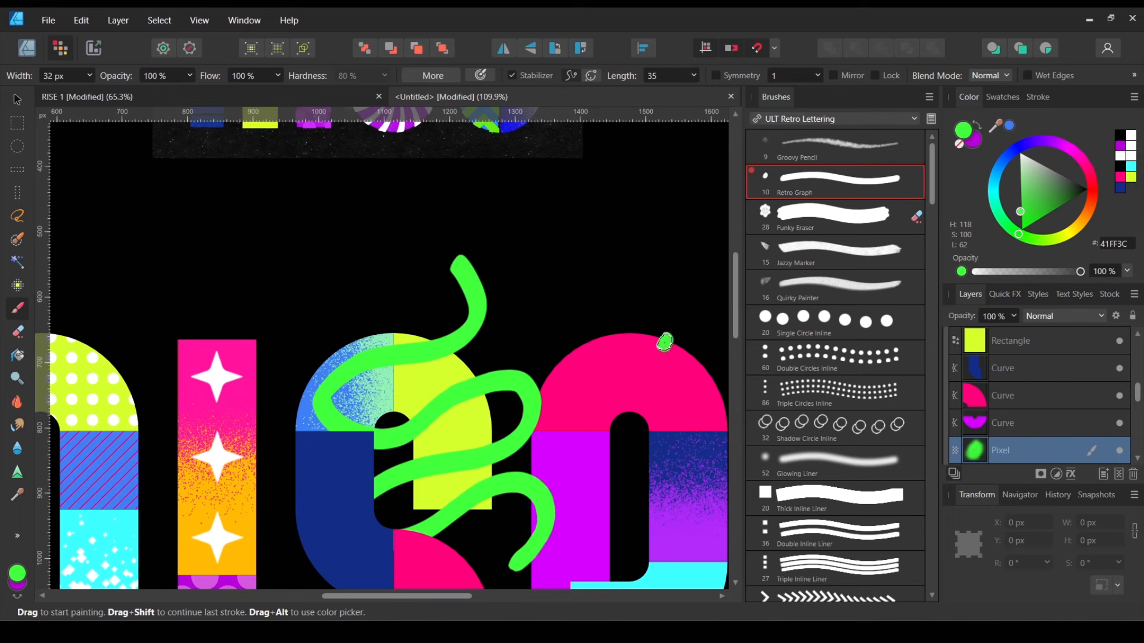
Step: Duplicate the S's yellow-green curve and use the copy as a mask on the wavy green stroke's pixel layer
scroll(711, 331, "down", 1)
scroll(1083, 449, "down", 3)
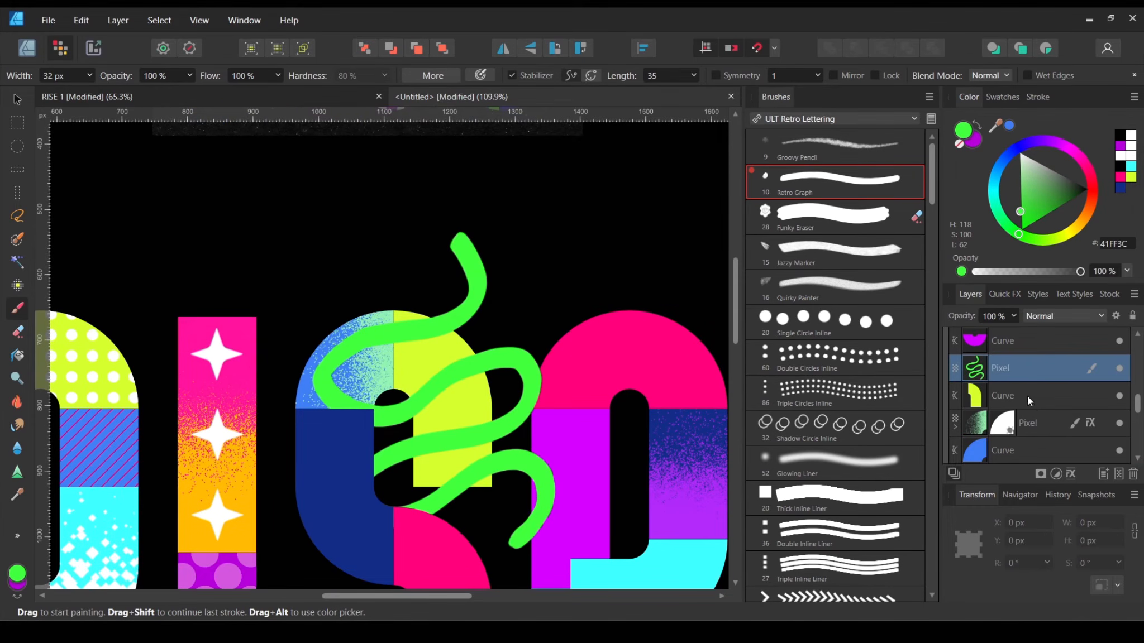
left_click(1038, 398)
right_click(1042, 400)
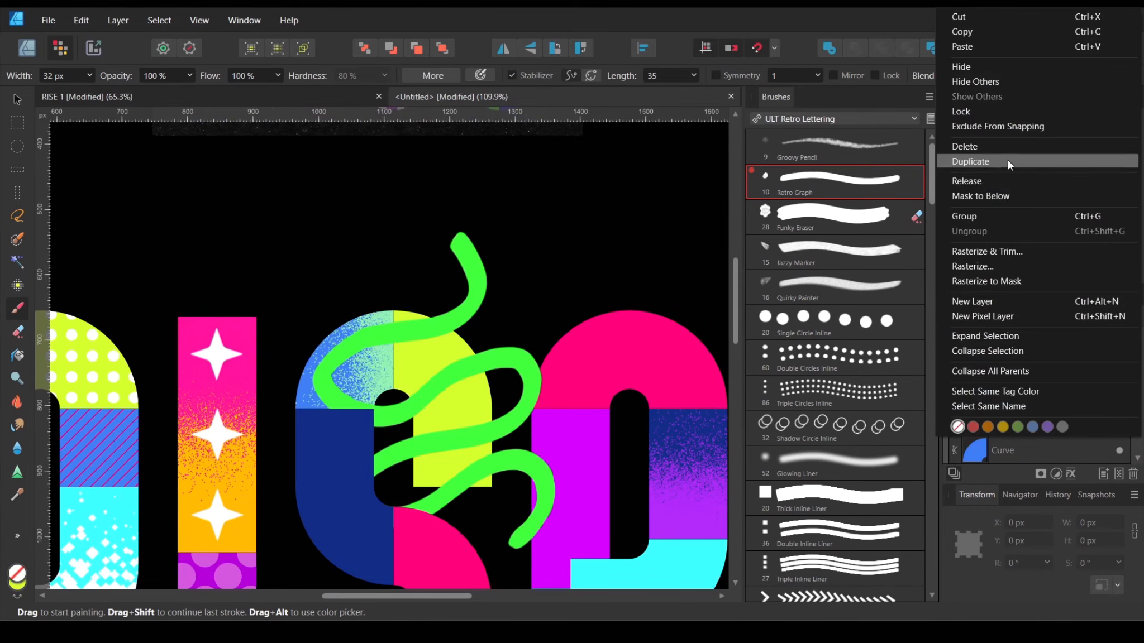
left_click(985, 399)
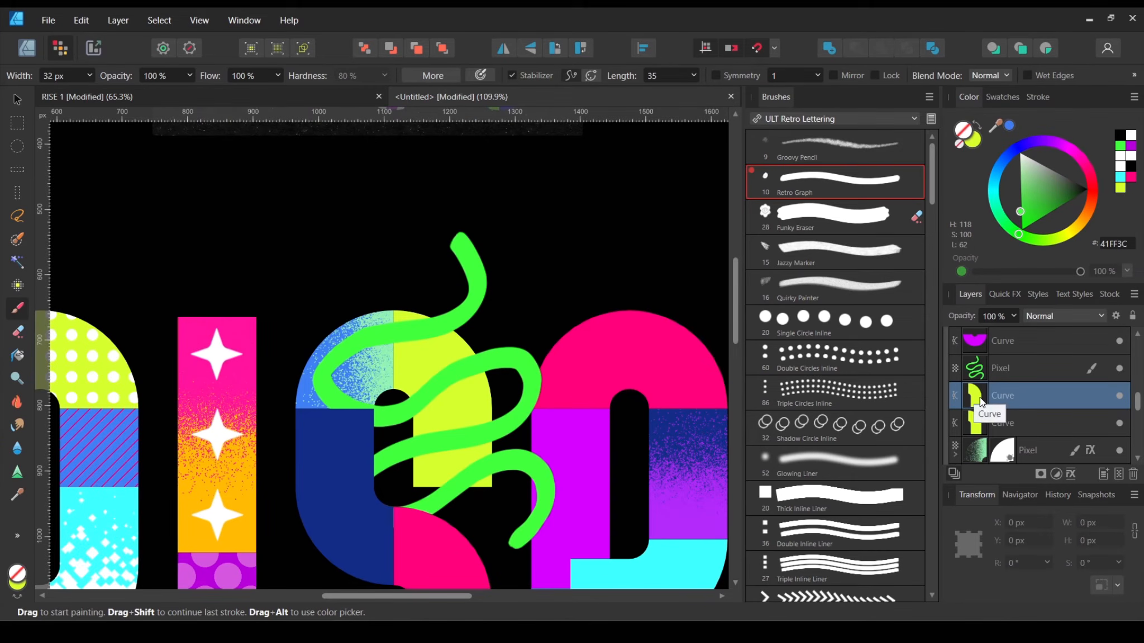
left_click_drag(978, 397, 977, 367)
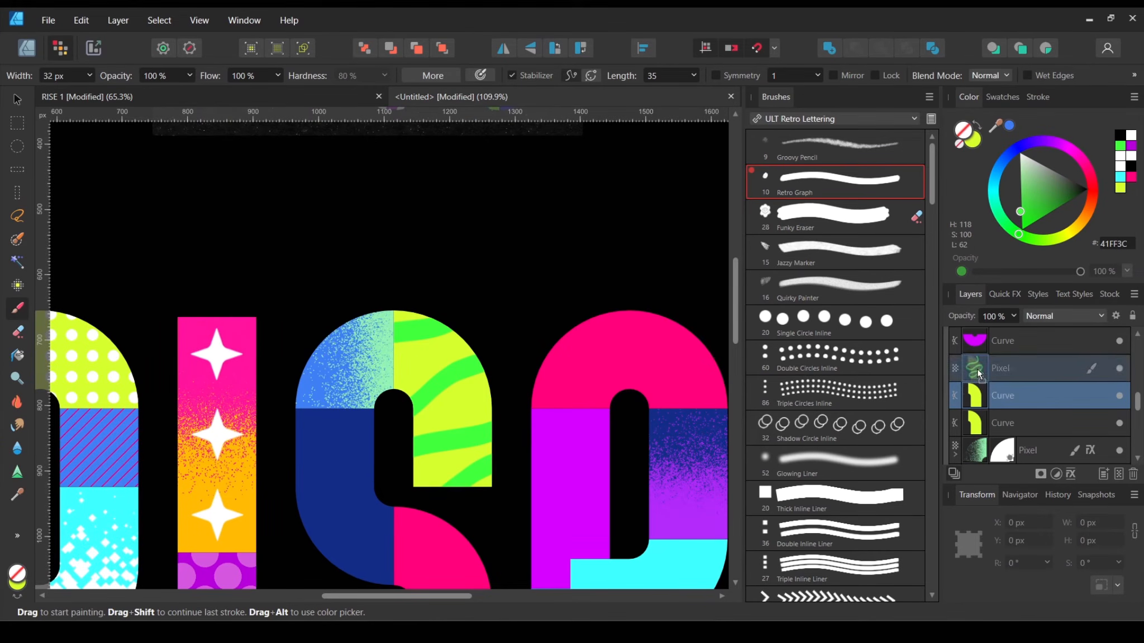
Step: Switch to the Move tool and select the navy curve of the S
scroll(511, 371, "down", 3)
scroll(408, 294, "up", 2)
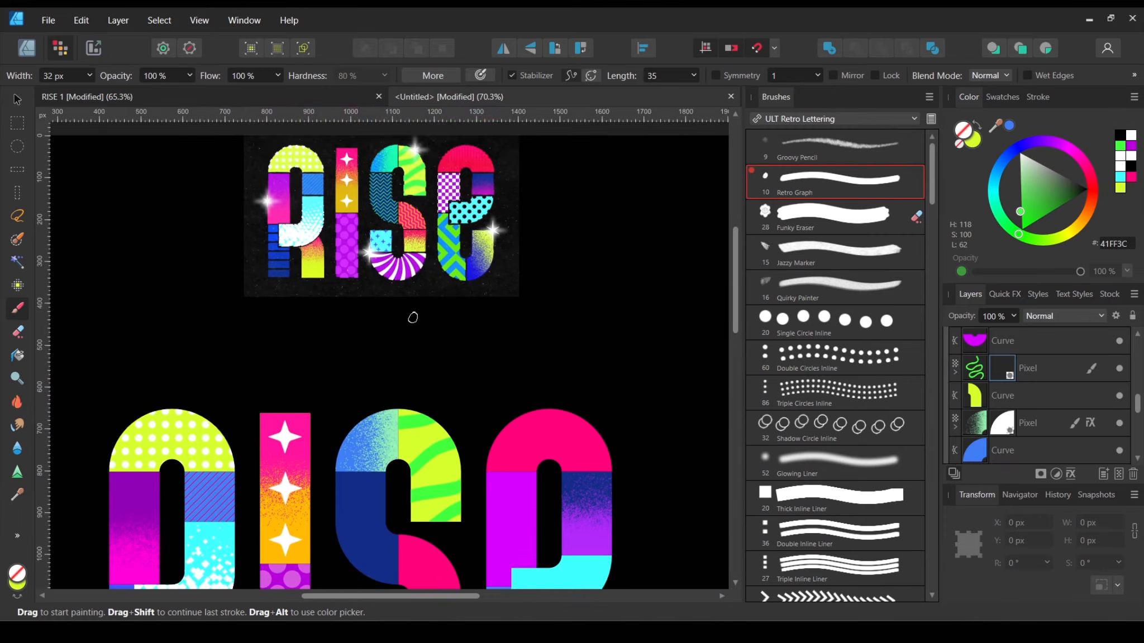
scroll(429, 316, "down", 1)
key("v")
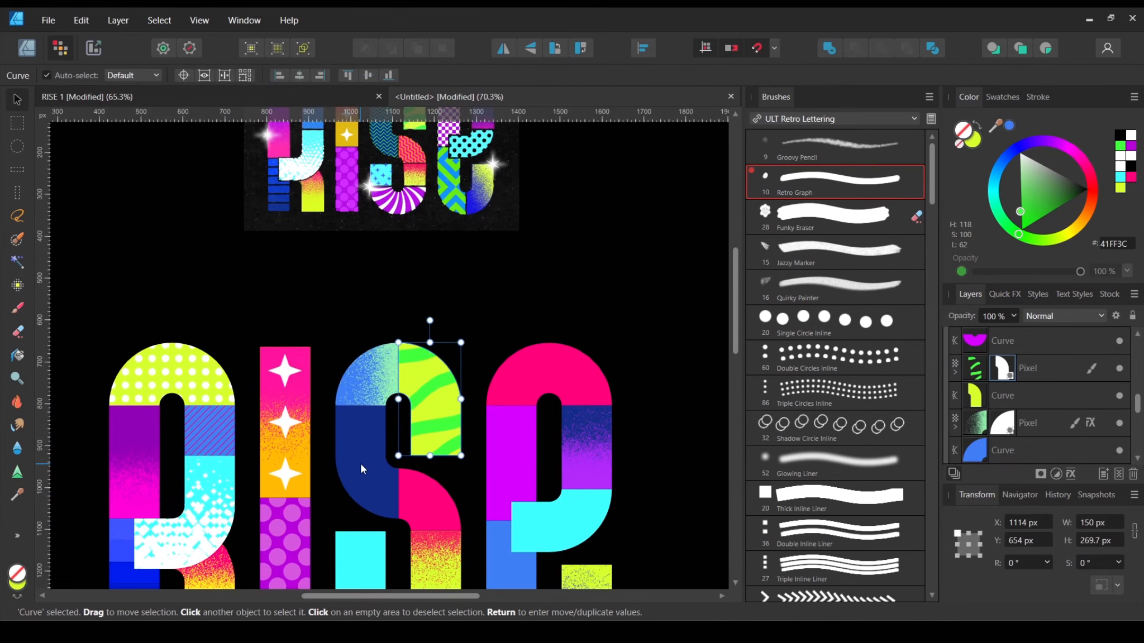
left_click(360, 463)
Step: Examine the pattern on the navy section of the S in the reference artwork and compare it with the lettering
scroll(366, 294, "up", 1)
scroll(384, 192, "up", 5)
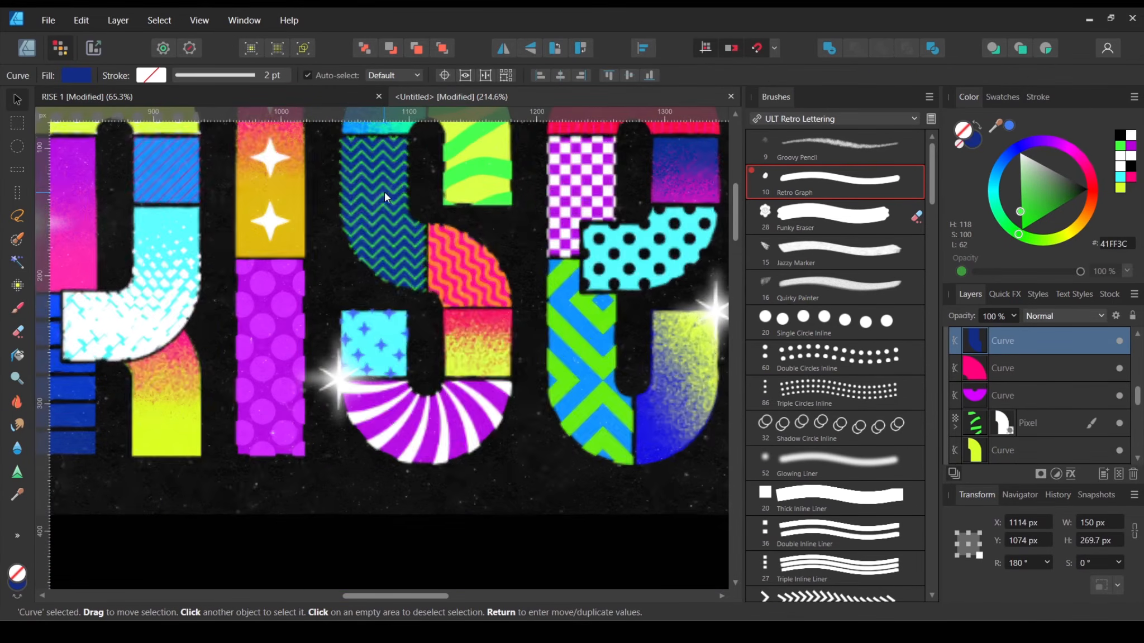
scroll(351, 184, "down", 10)
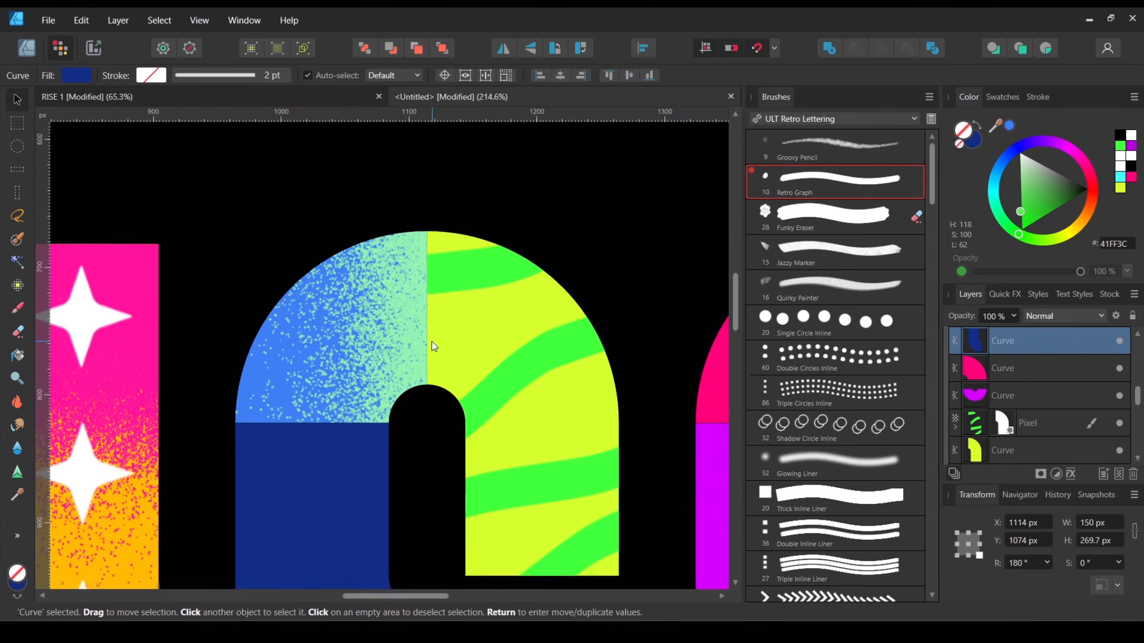
scroll(330, 419, "down", 2)
scroll(323, 397, "down", 2)
scroll(360, 309, "up", 8)
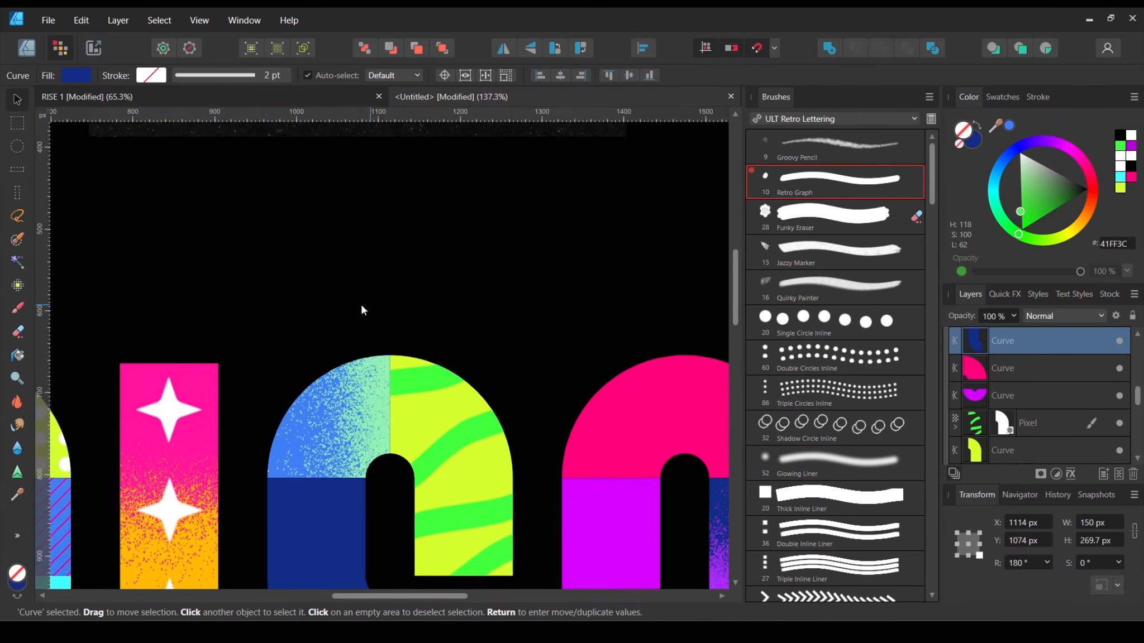
scroll(347, 275, "up", 6)
scroll(412, 294, "down", 11)
left_click_drag(430, 528, 433, 395)
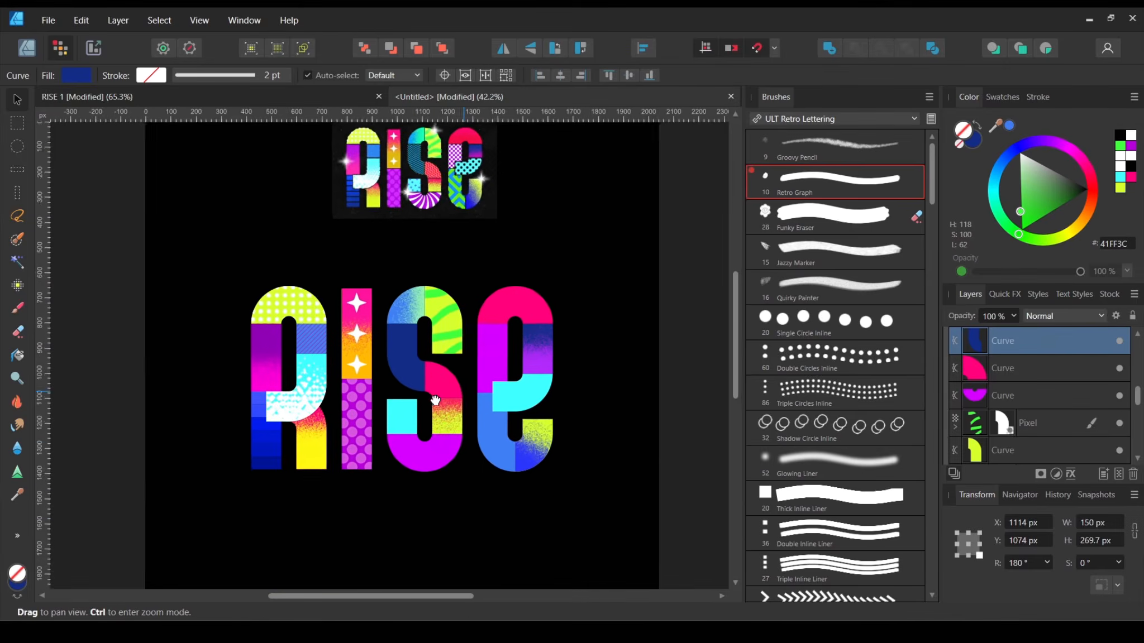
scroll(421, 341, "up", 5)
scroll(421, 381, "up", 3)
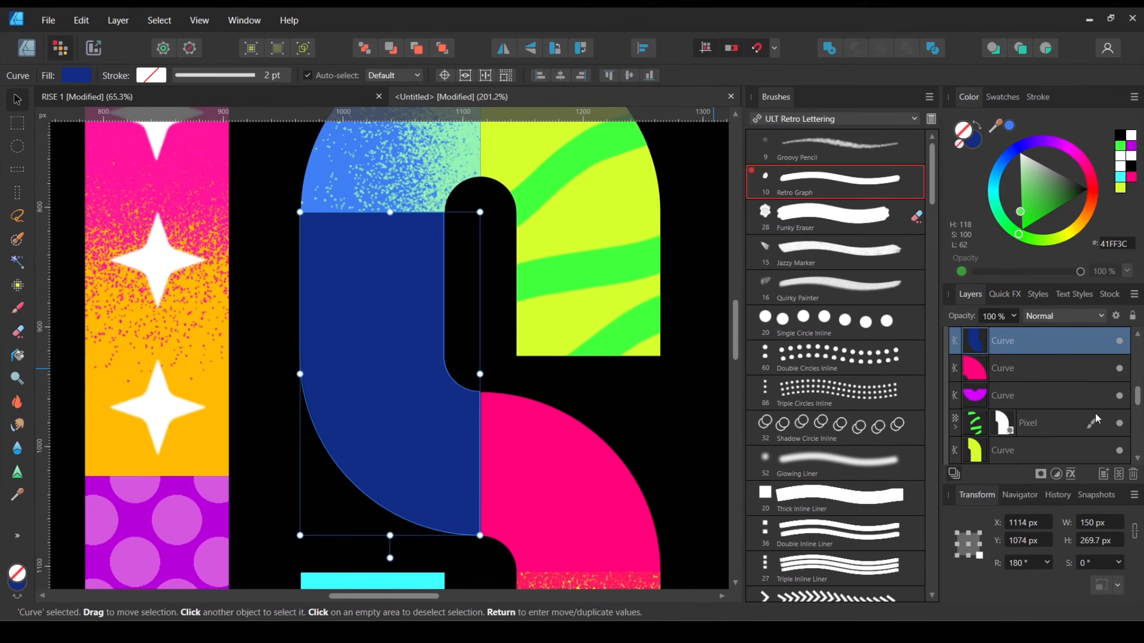
Step: Add a new pixel layer above the navy curve and choose the Thin ZigZag Pattern brush
left_click(1117, 474)
scroll(871, 341, "down", 10)
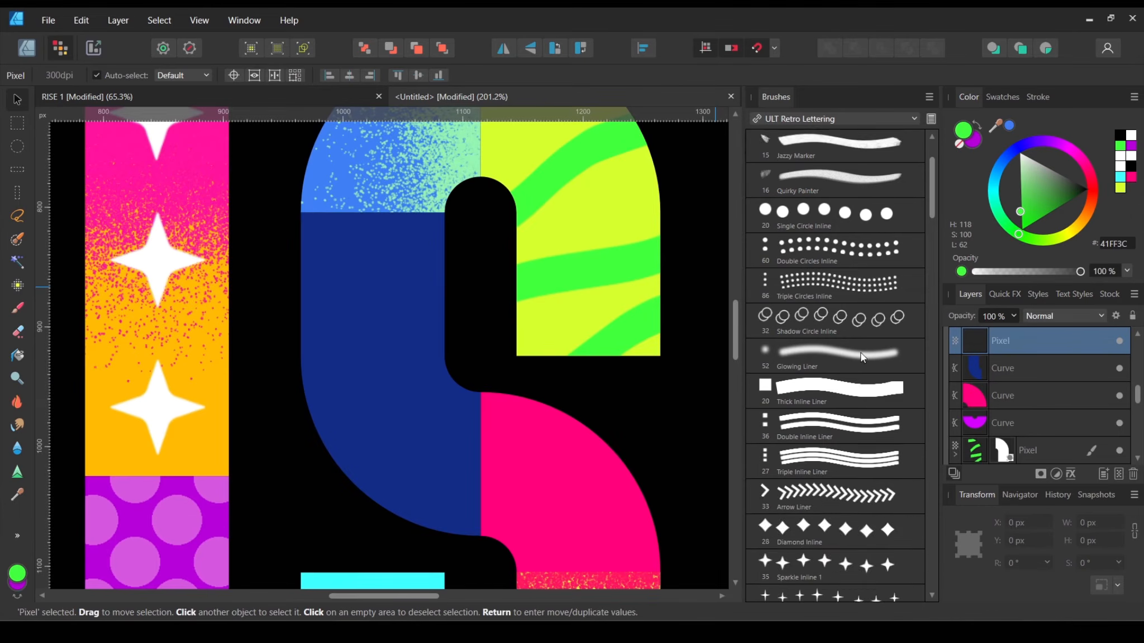
scroll(869, 340, "down", 15)
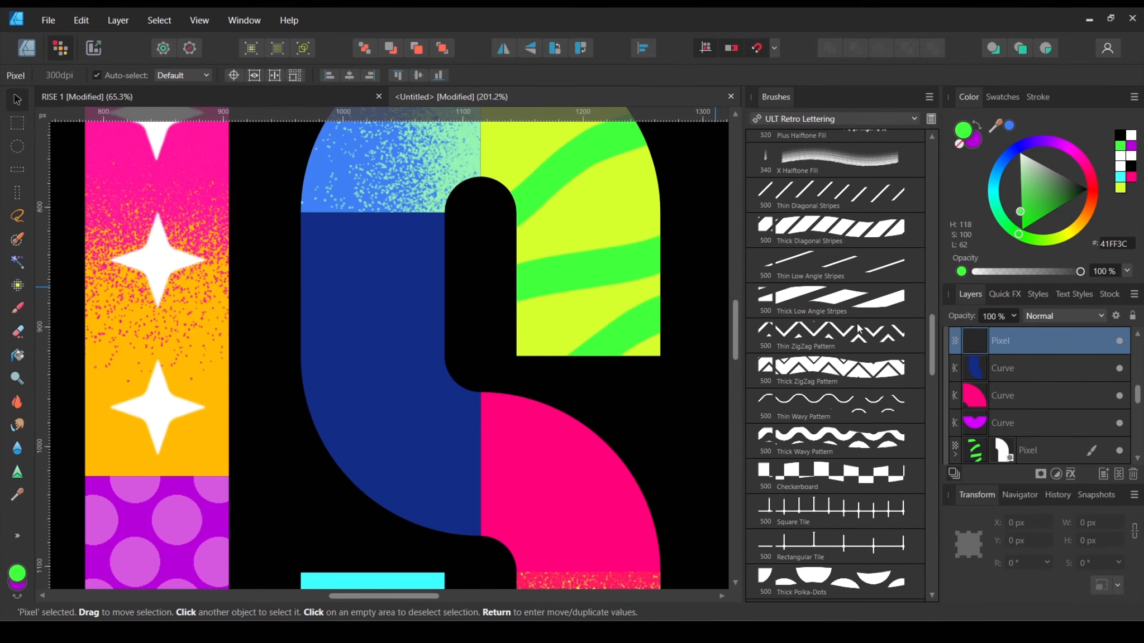
scroll(858, 329, "up", 1)
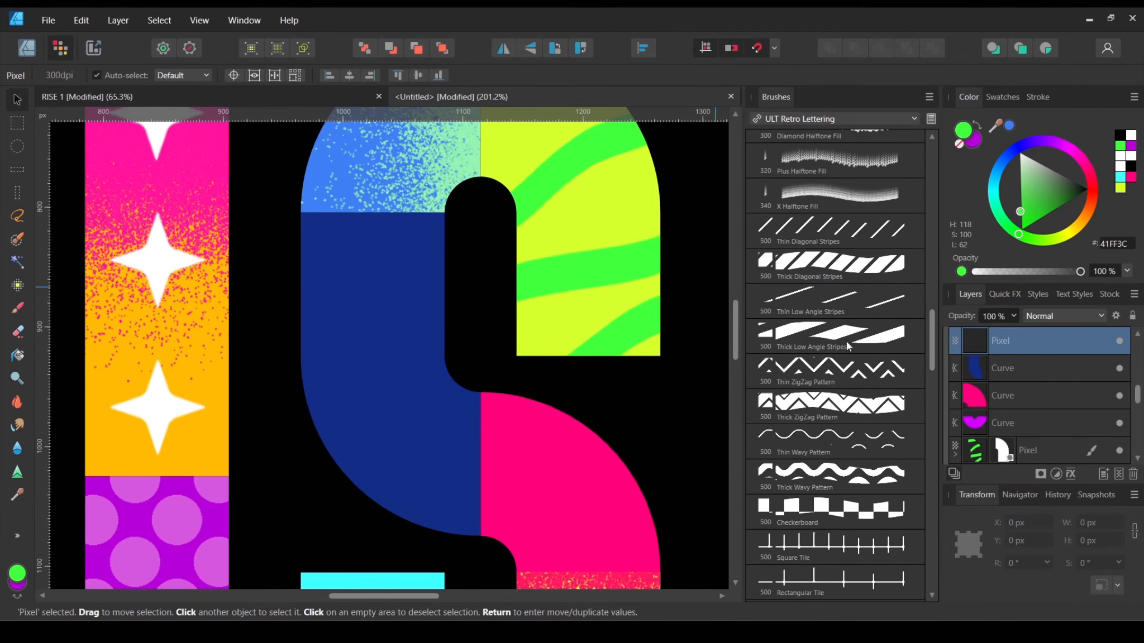
left_click(829, 368)
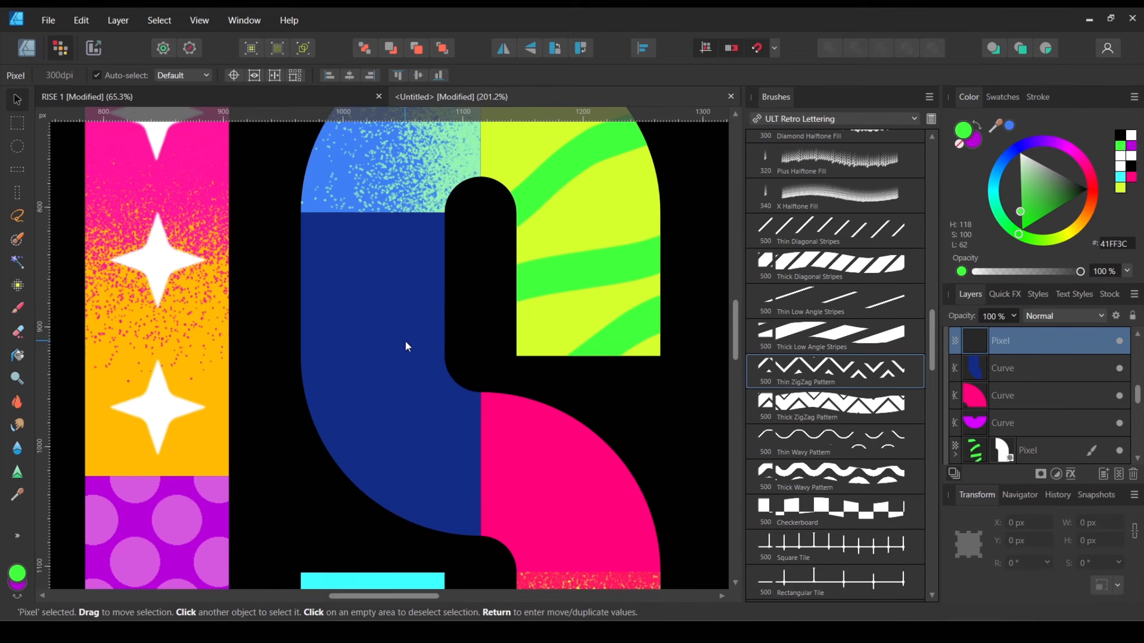
Step: Paint the Thin ZigZag Pattern in bright green across the S's navy section on the new pixel layer
left_click(17, 307)
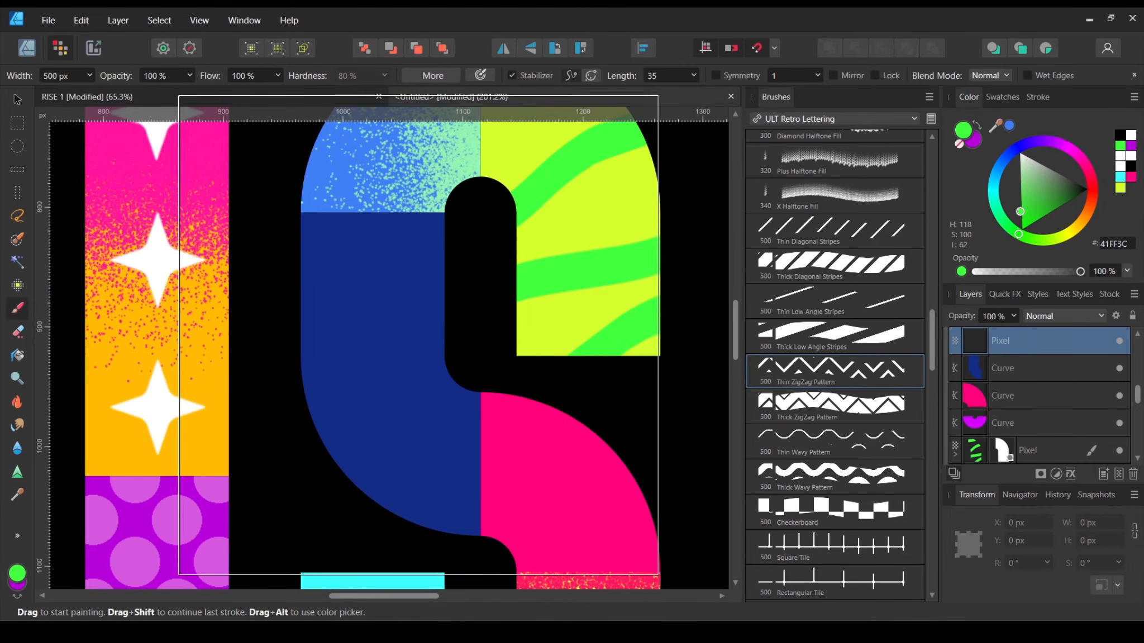
left_click_drag(418, 335, 467, 341)
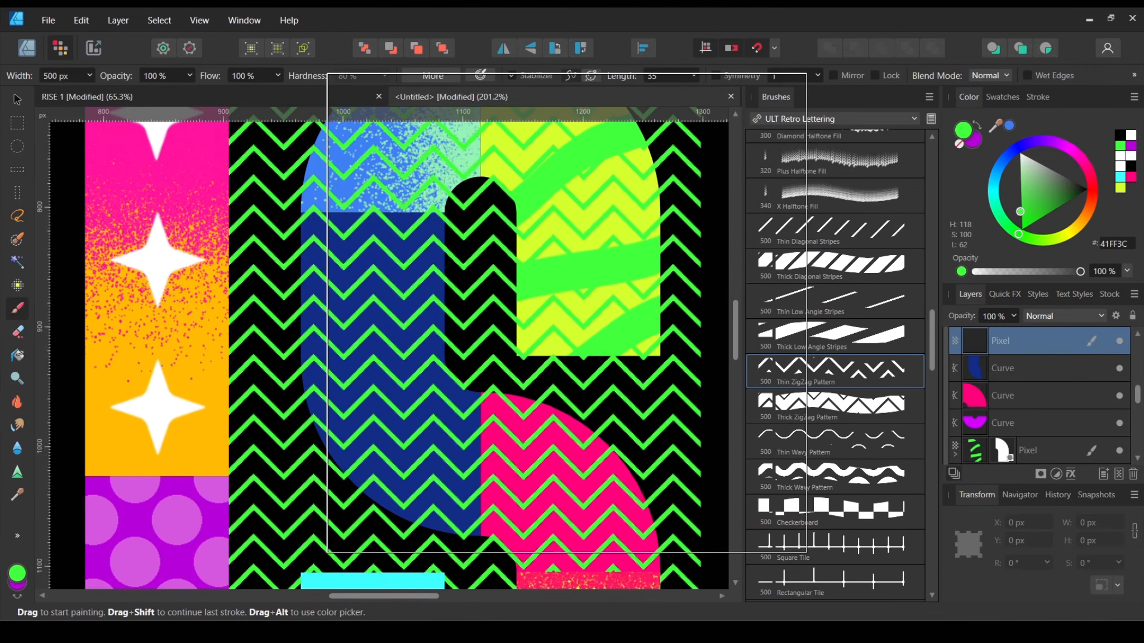
scroll(566, 312, "down", 2)
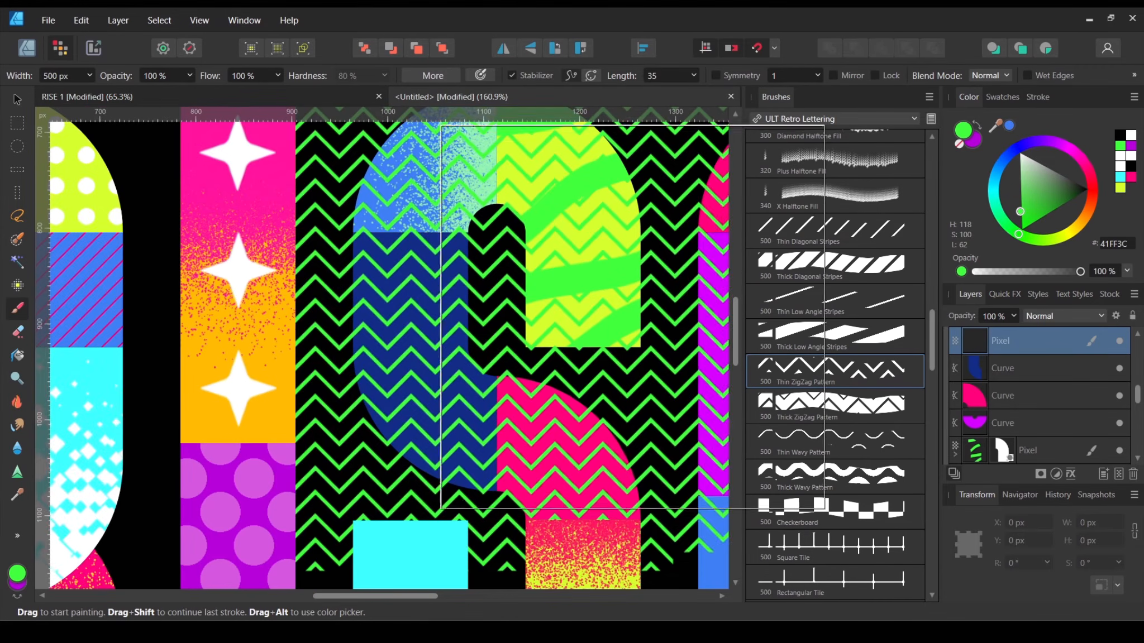
Step: Duplicate the S's navy curve and use the copy as a mask on the green zigzag pixel layer
left_click(1044, 368)
right_click(1068, 369)
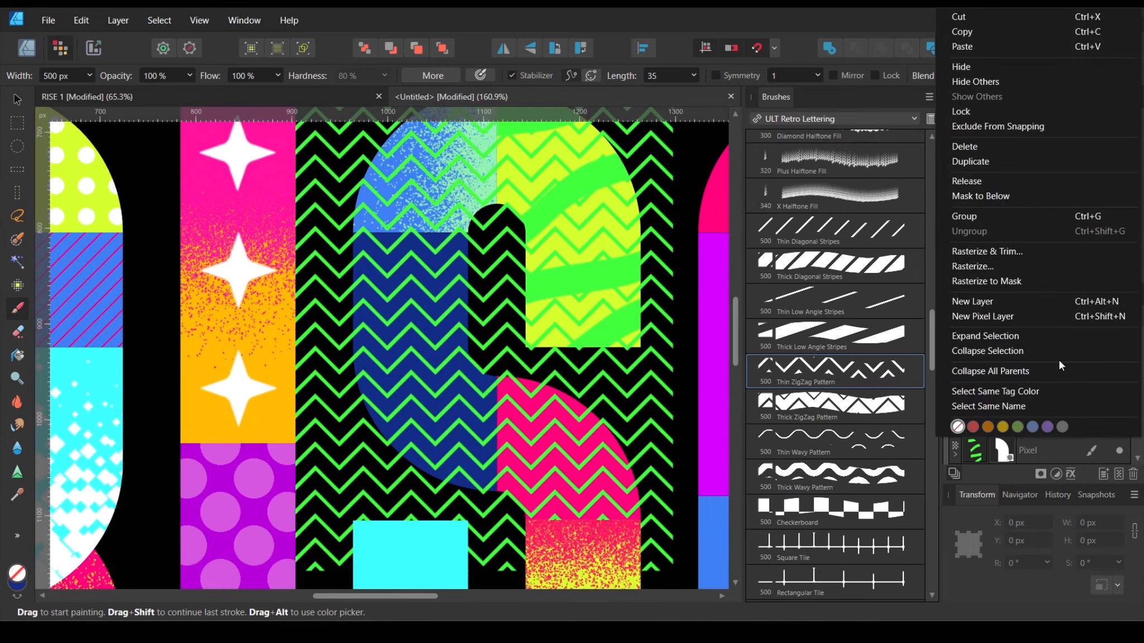
left_click(999, 161)
left_click_drag(972, 370, 970, 342)
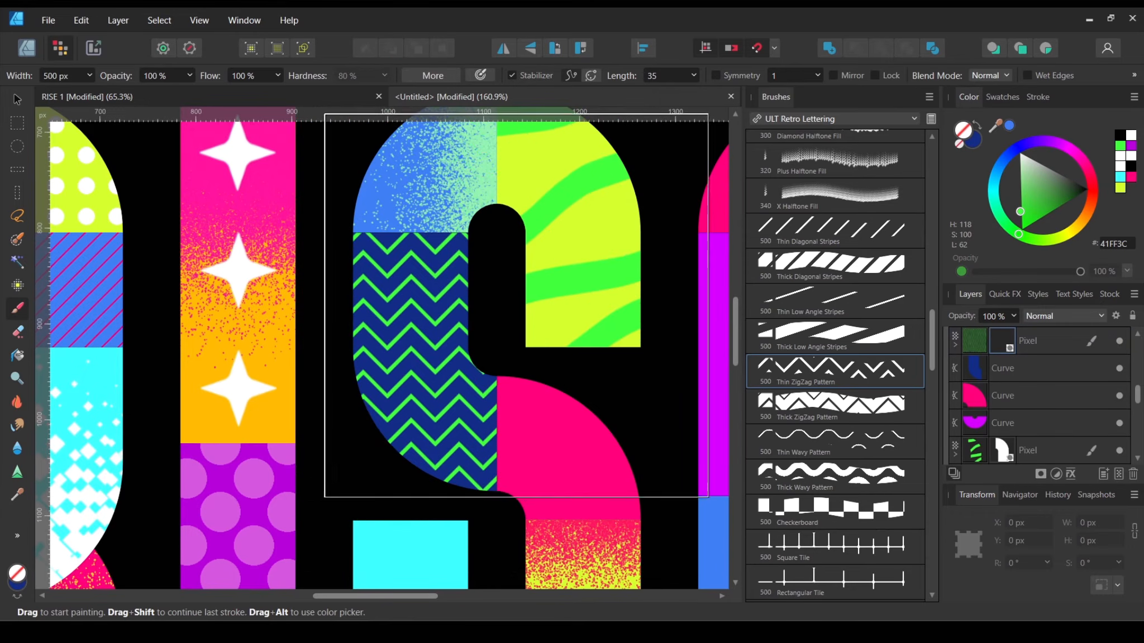
scroll(511, 309, "up", 1)
key("v")
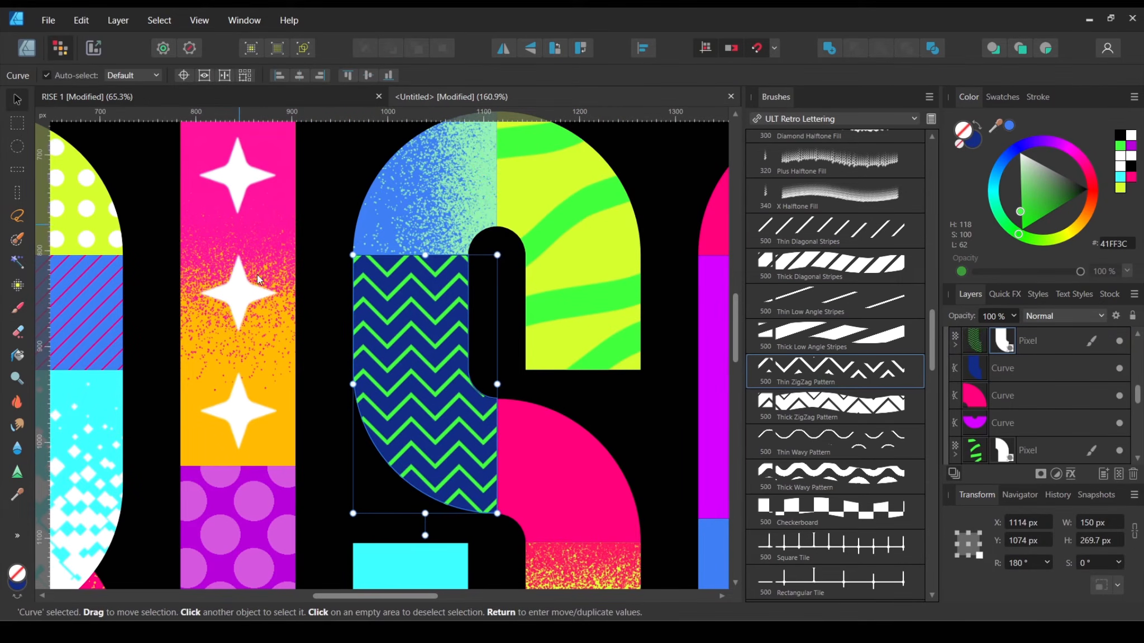
left_click(342, 268)
Step: Examine the S's pink section in the reference artwork and compare it with the lettering
scroll(455, 305, "down", 3)
scroll(524, 320, "up", 2)
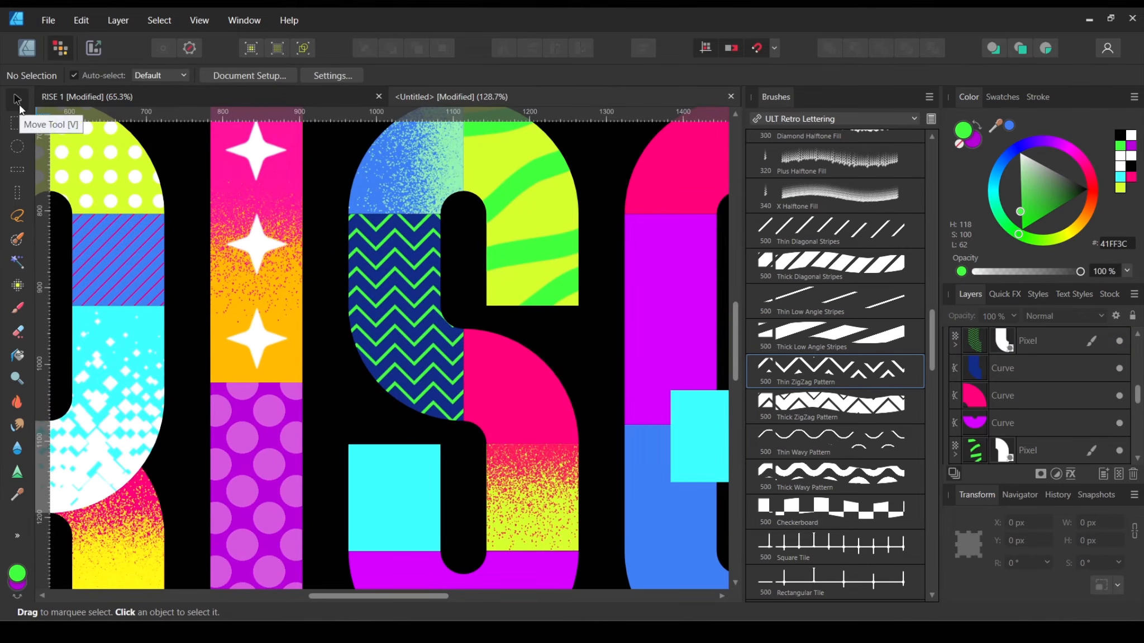
key("b")
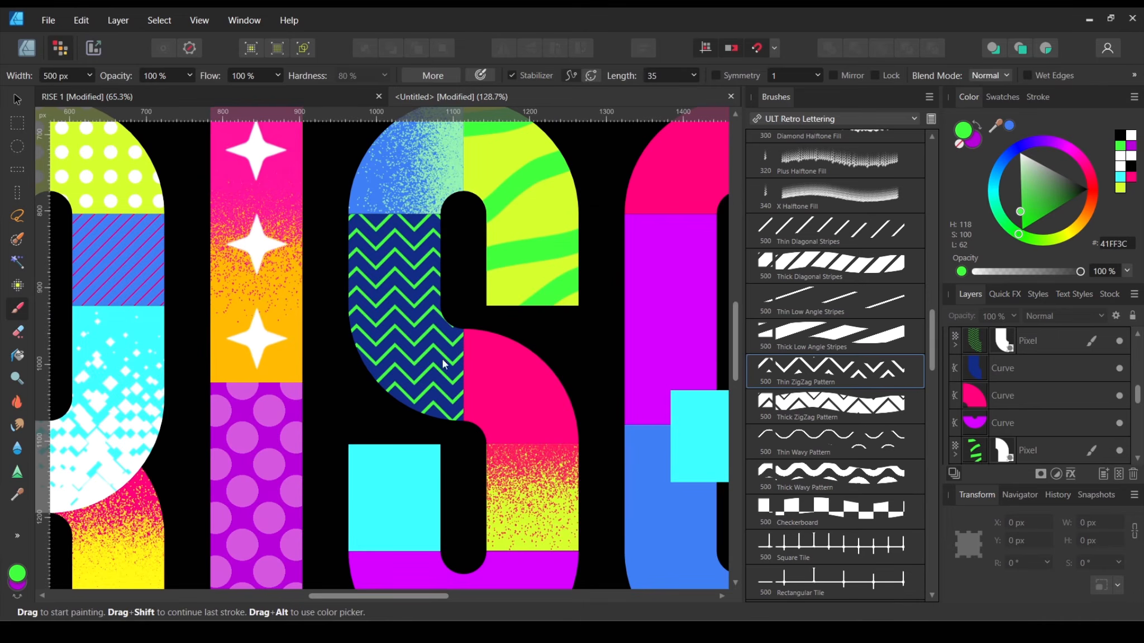
key("v")
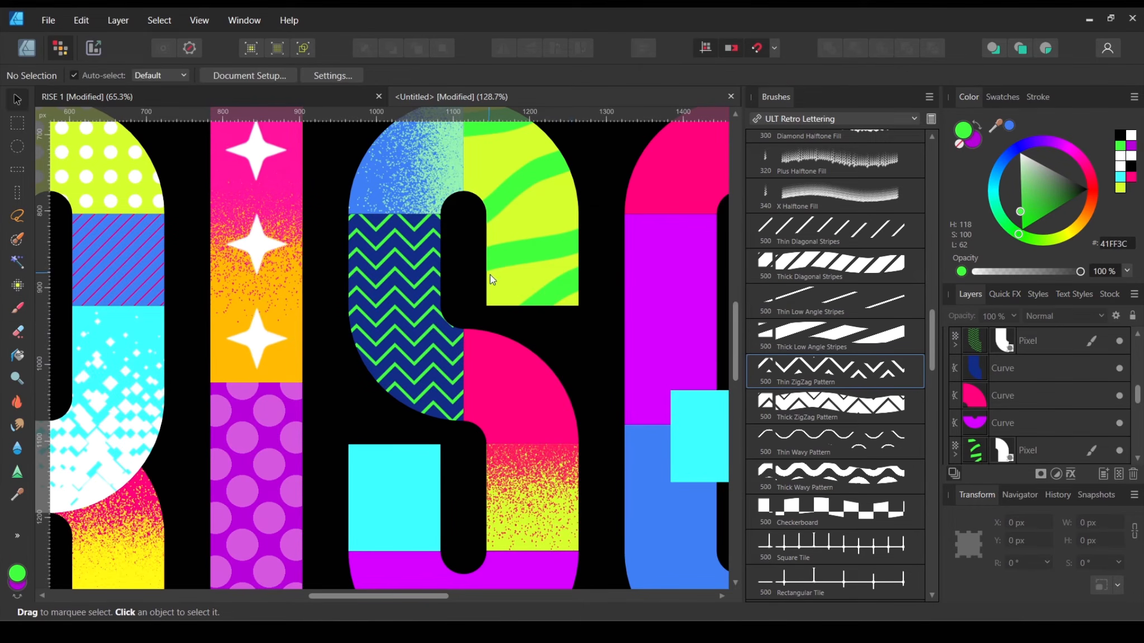
scroll(506, 284, "up", 2)
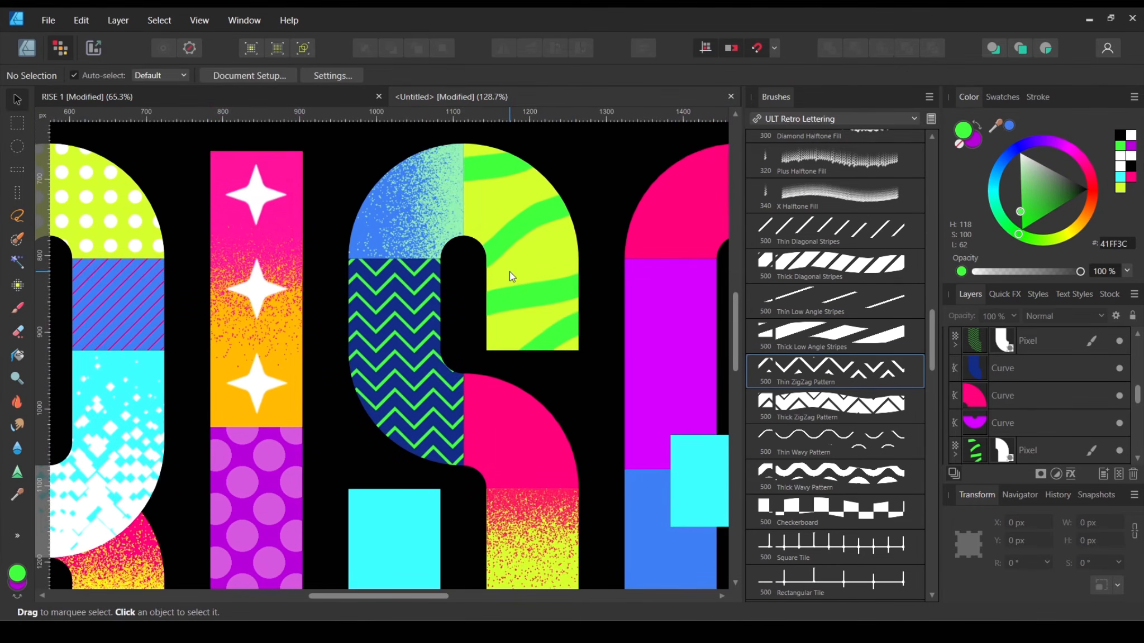
scroll(509, 272, "down", 3)
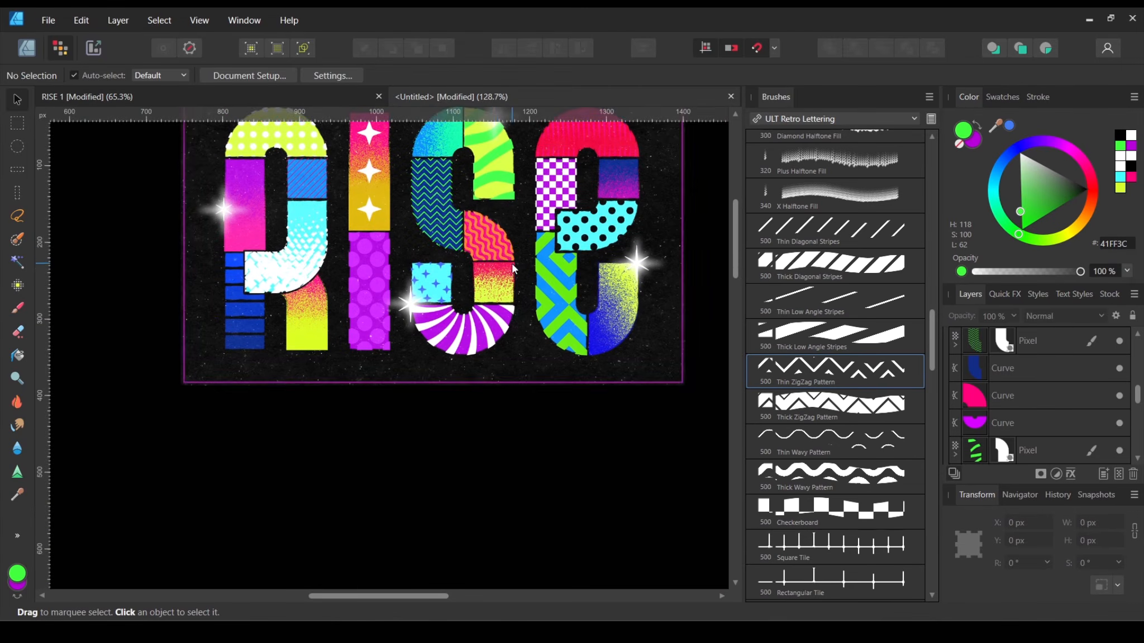
scroll(488, 240, "up", 6)
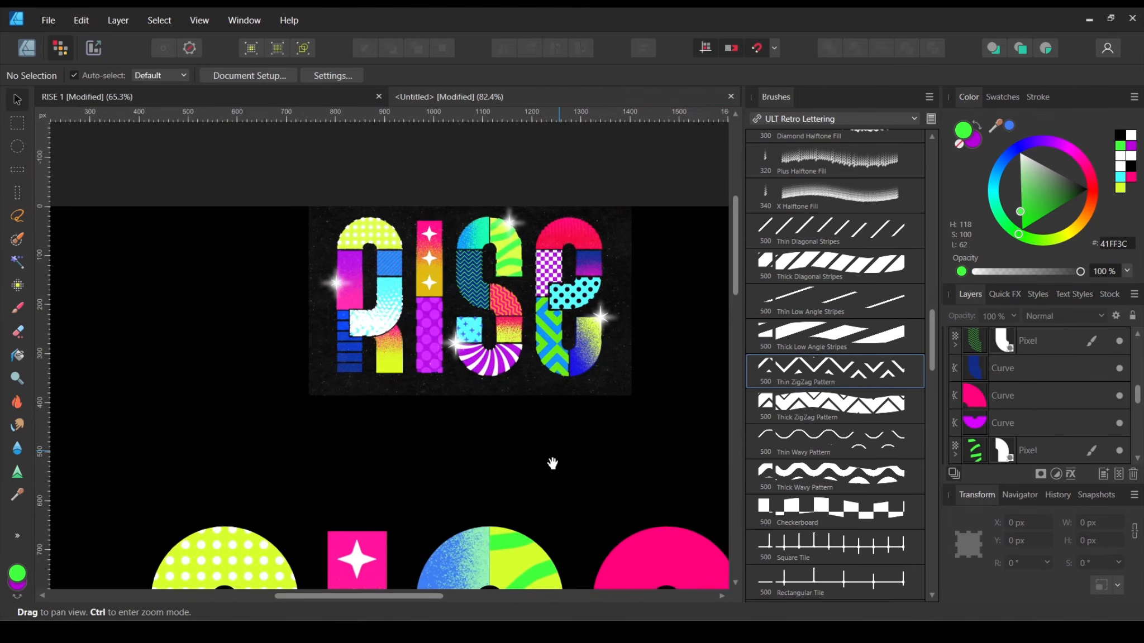
scroll(531, 352, "up", 5)
Step: Add a new pixel layer above the S's pink curve and set the colour to orange FC5D21
left_click(526, 343)
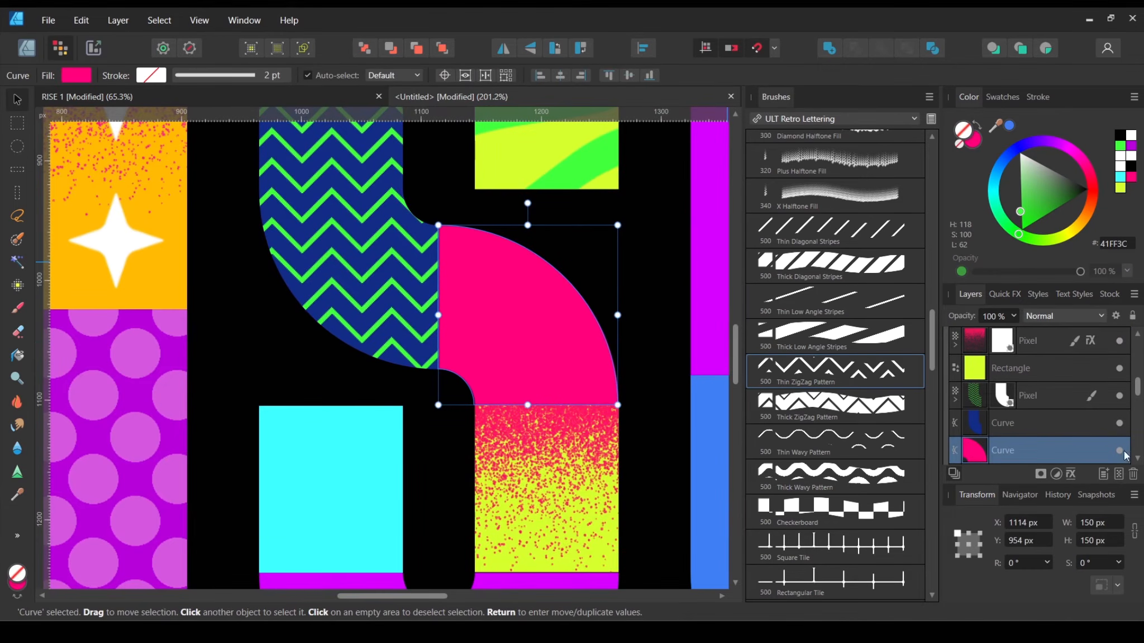
key("ctrl+shift+n")
left_click_drag(1092, 205, 1090, 205)
left_click(1074, 201)
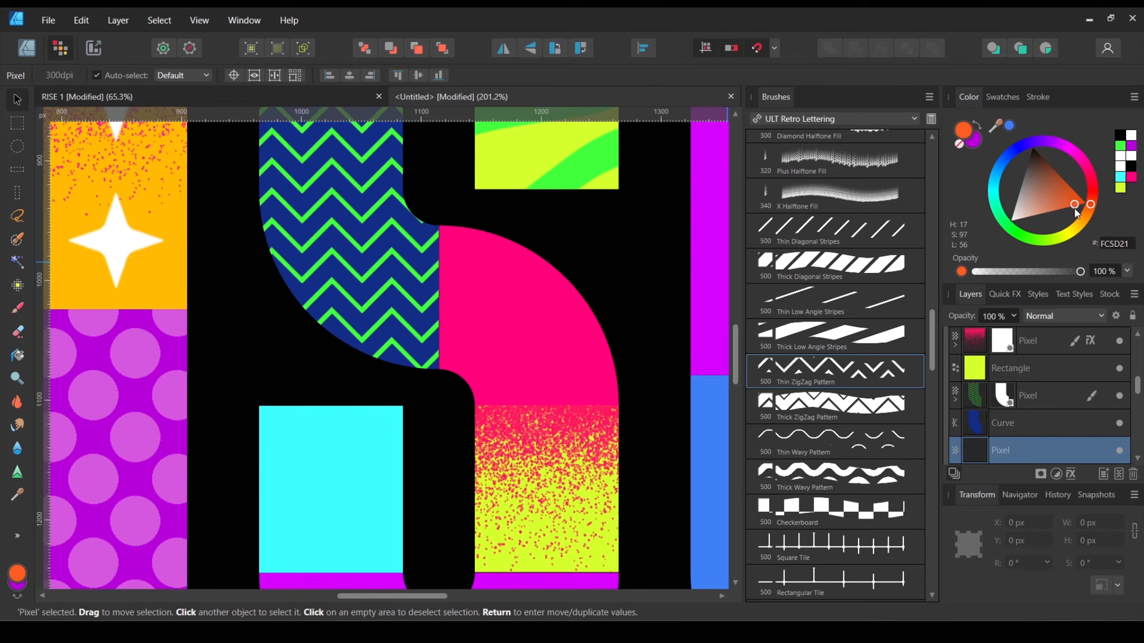
Step: Paint the Thick Wavy Pattern brush at 500 px across the pink section of the S
left_click(864, 478)
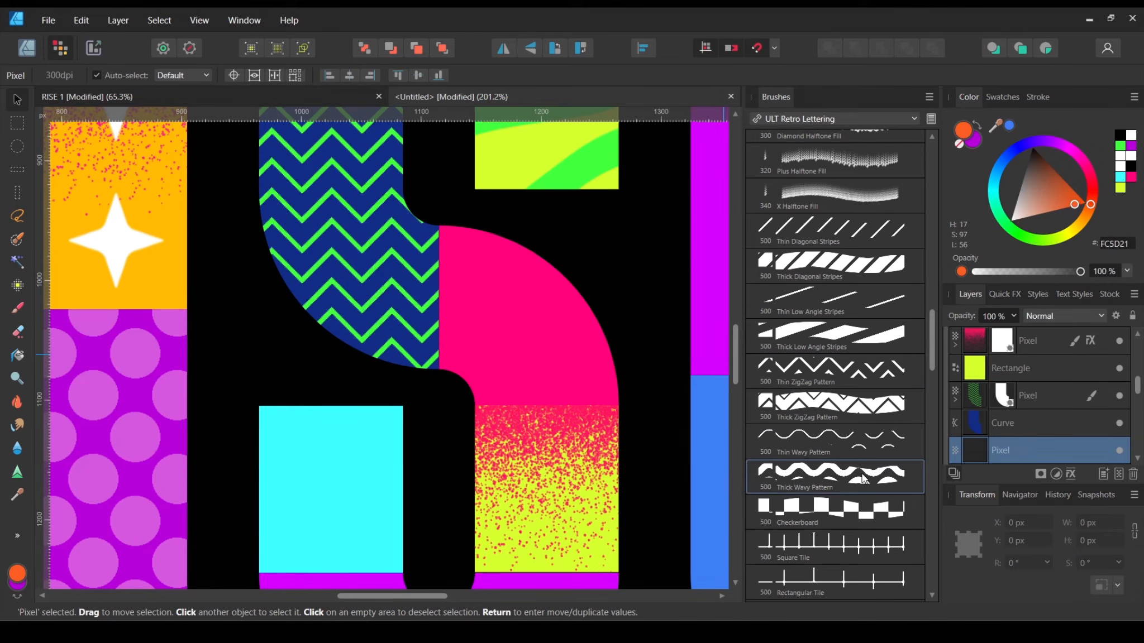
left_click(17, 308)
mouse_move(440, 338)
left_mouse_down()
mouse_move(532, 355)
mouse_move(524, 347)
mouse_move(678, 336)
left_mouse_up()
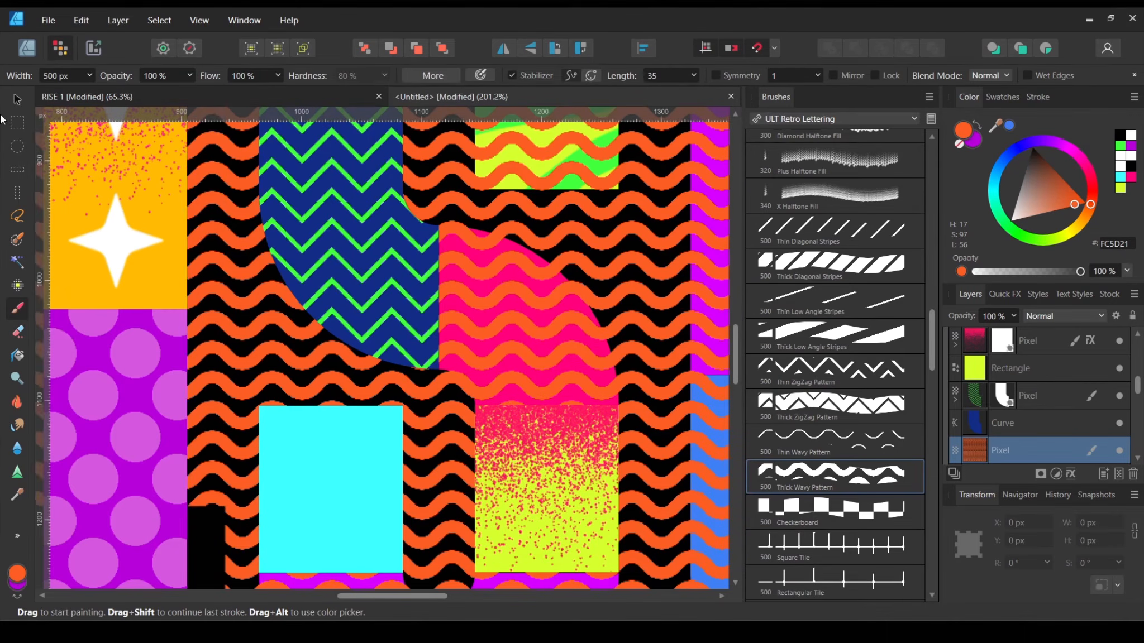
Step: Rotate the orange wavy pattern layer to -45° and shift it to about X 1189 px, Y 691 px over the pink section
key("v")
scroll(569, 344, "down", 5)
left_click_drag(587, 342, 527, 362)
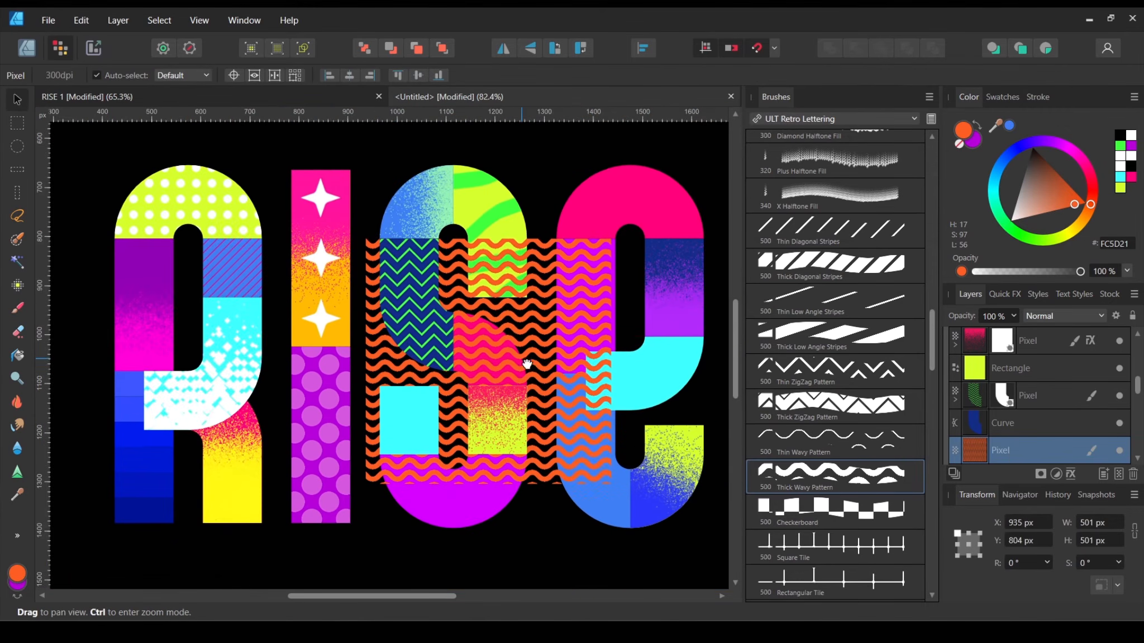
left_click_drag(494, 218, 589, 247)
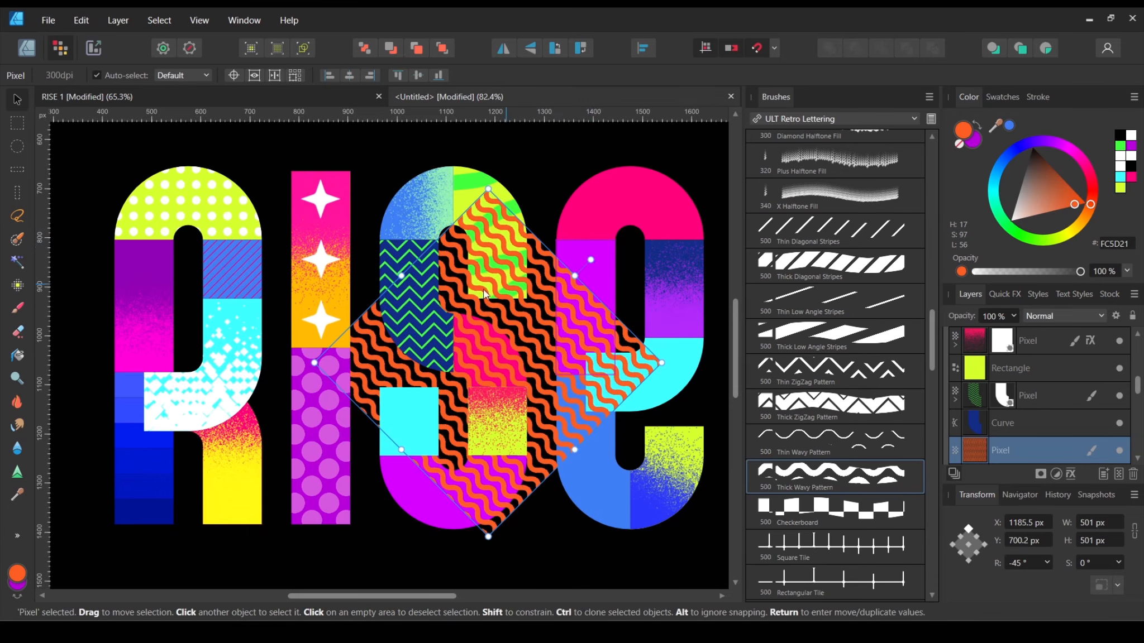
scroll(517, 337, "up", 5)
left_click_drag(530, 315, 527, 310)
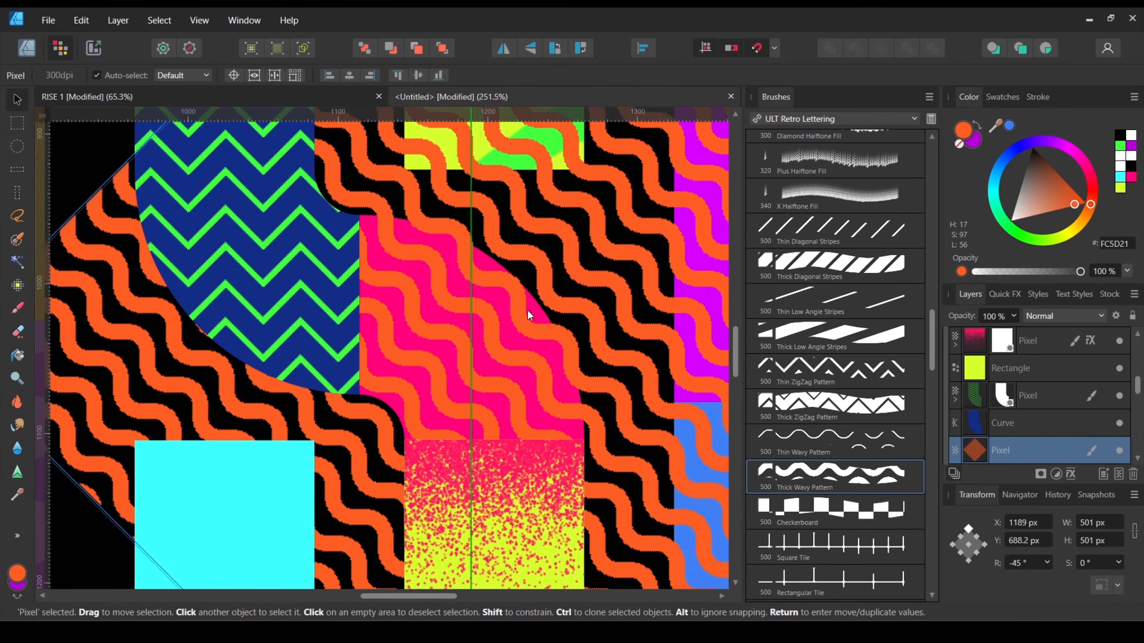
scroll(509, 298, "down", 3)
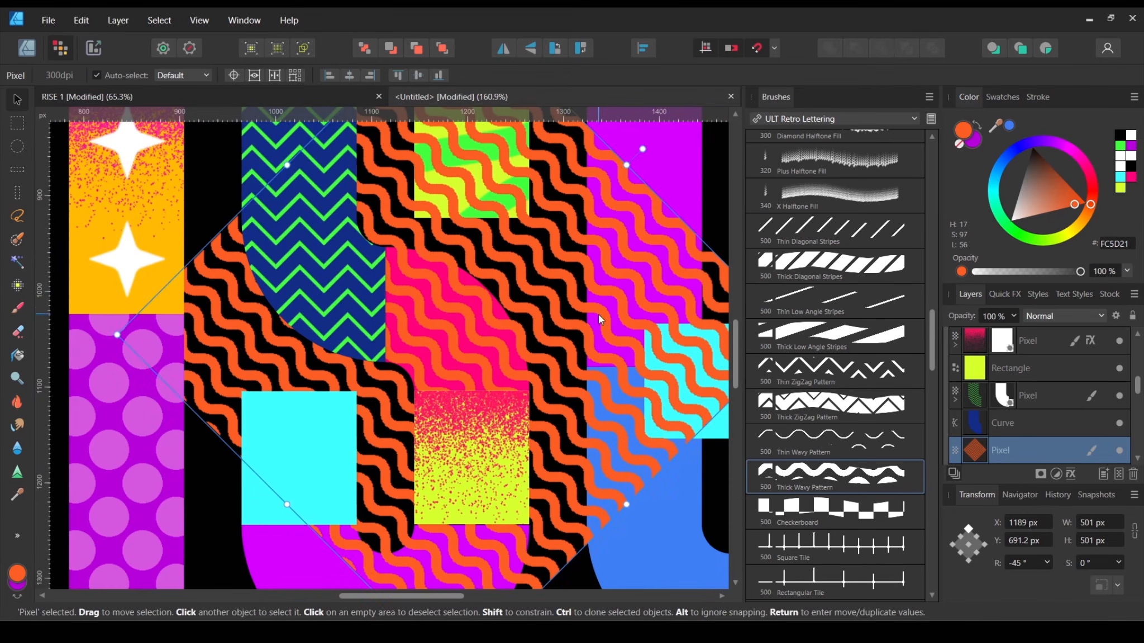
left_click_drag(546, 310, 520, 336)
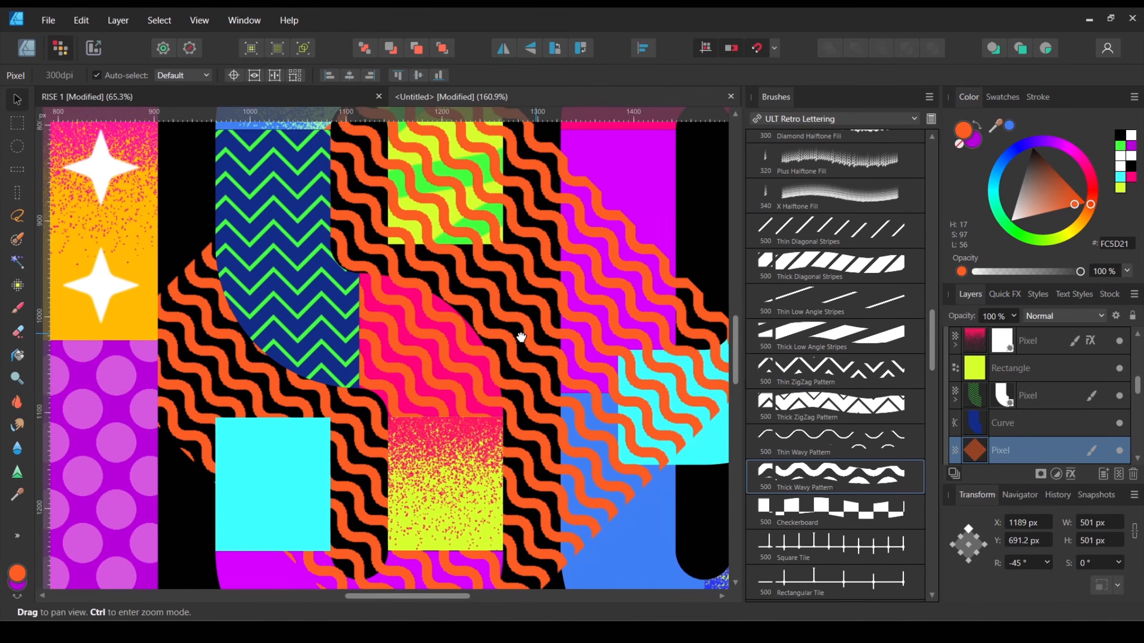
Step: Add a Brightness / Contrast adjustment with 32% brightness to the orange wavy pattern layer
left_click(125, 22)
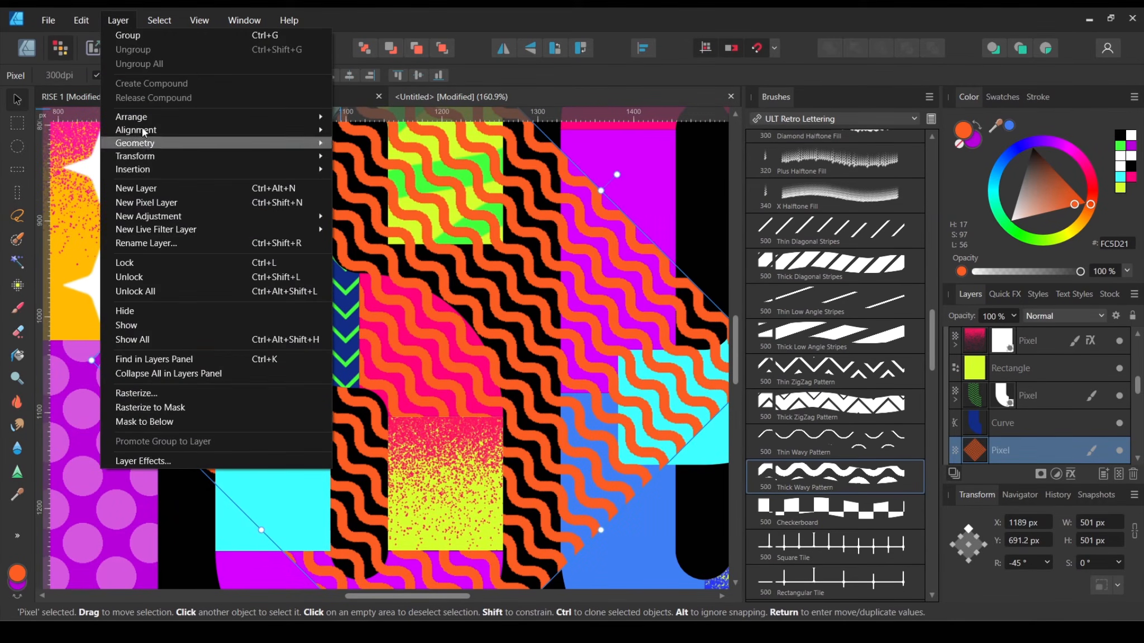
left_click(128, 22)
left_click(129, 22)
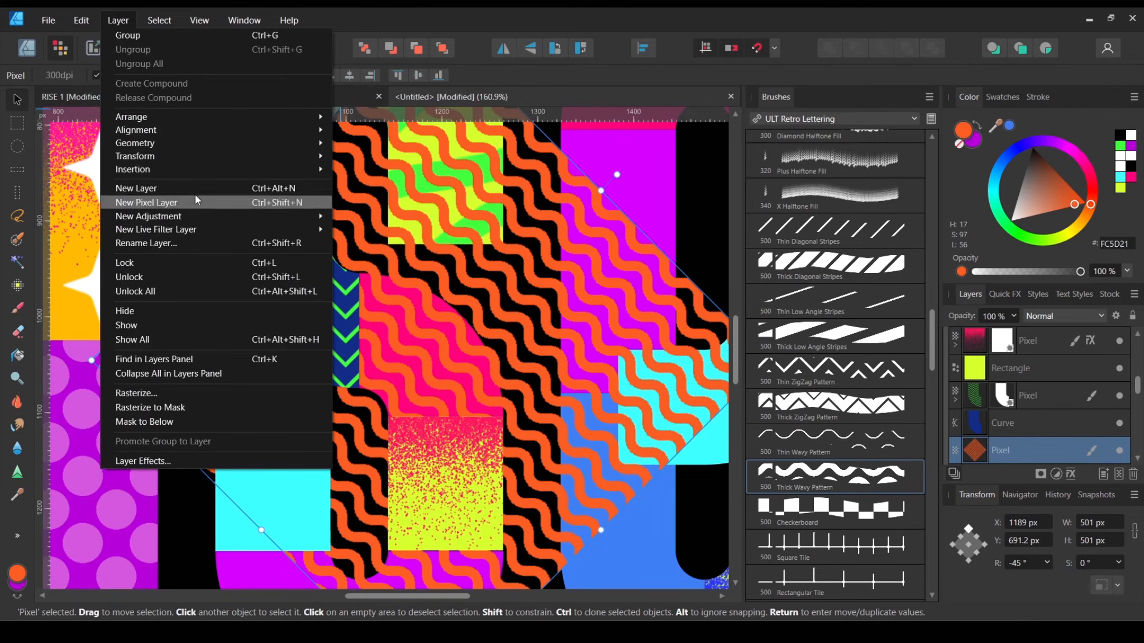
mouse_move(220, 216)
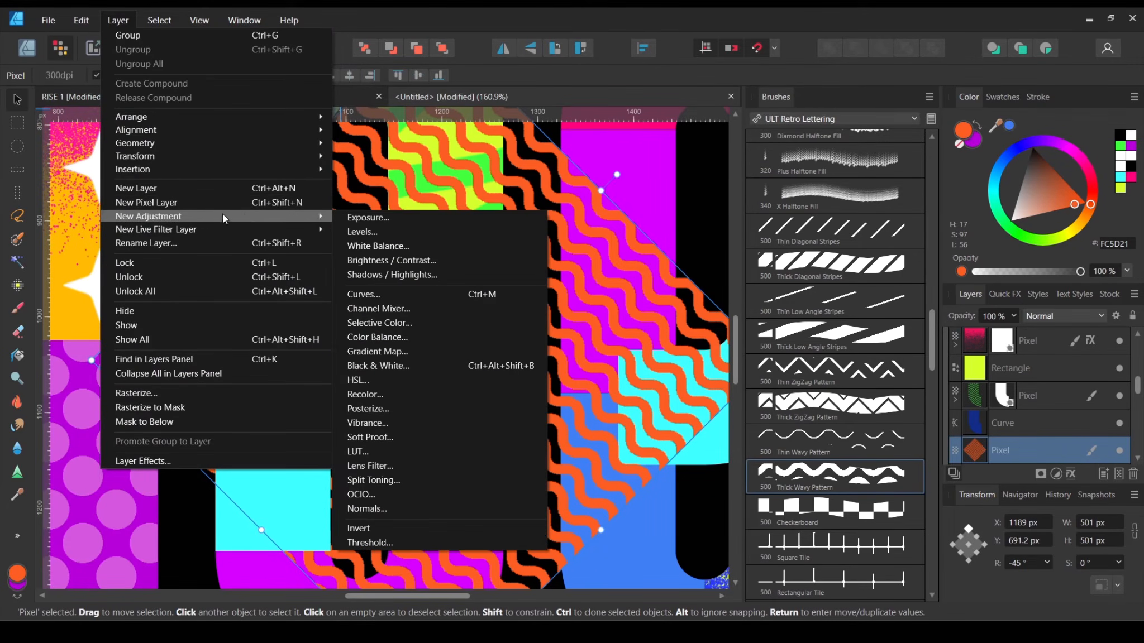
left_click(117, 20)
left_click(118, 20)
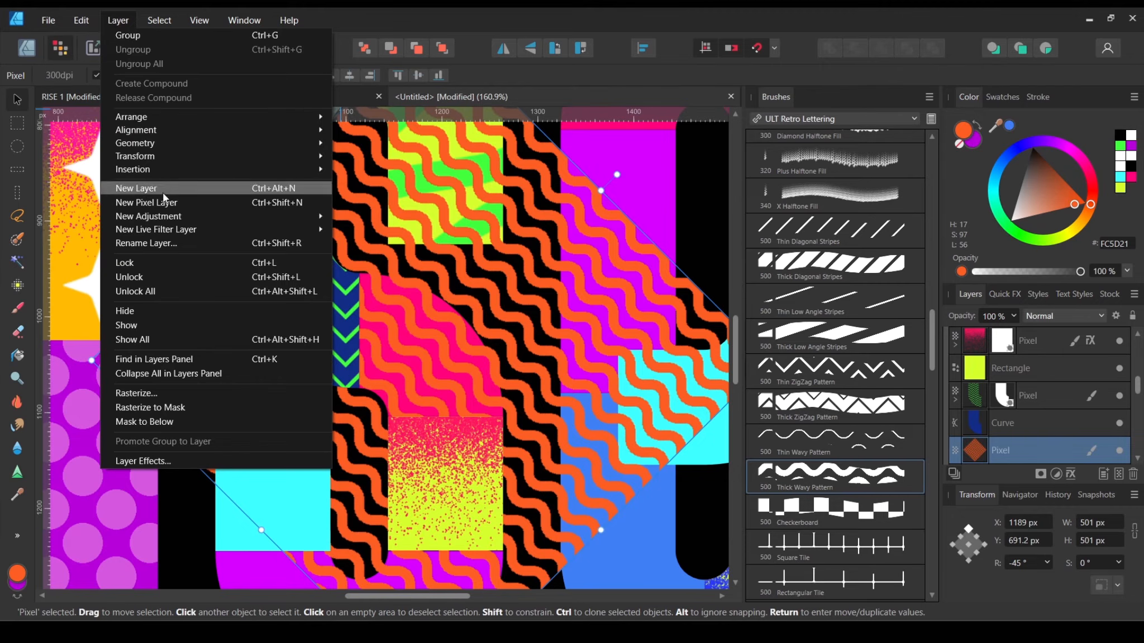
mouse_move(191, 216)
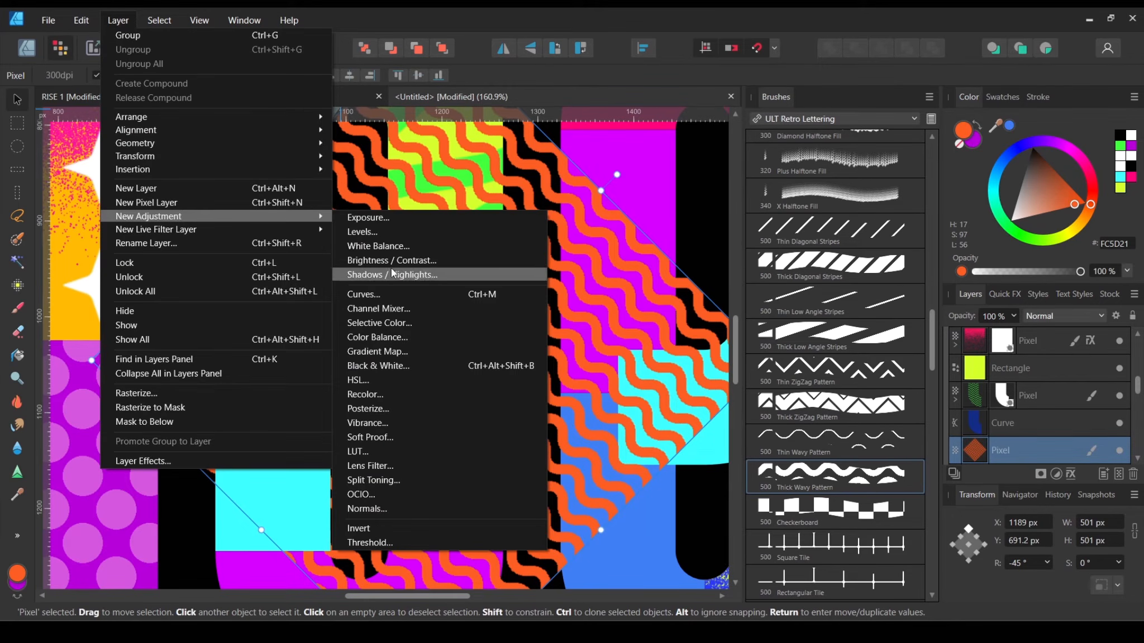
left_click(403, 259)
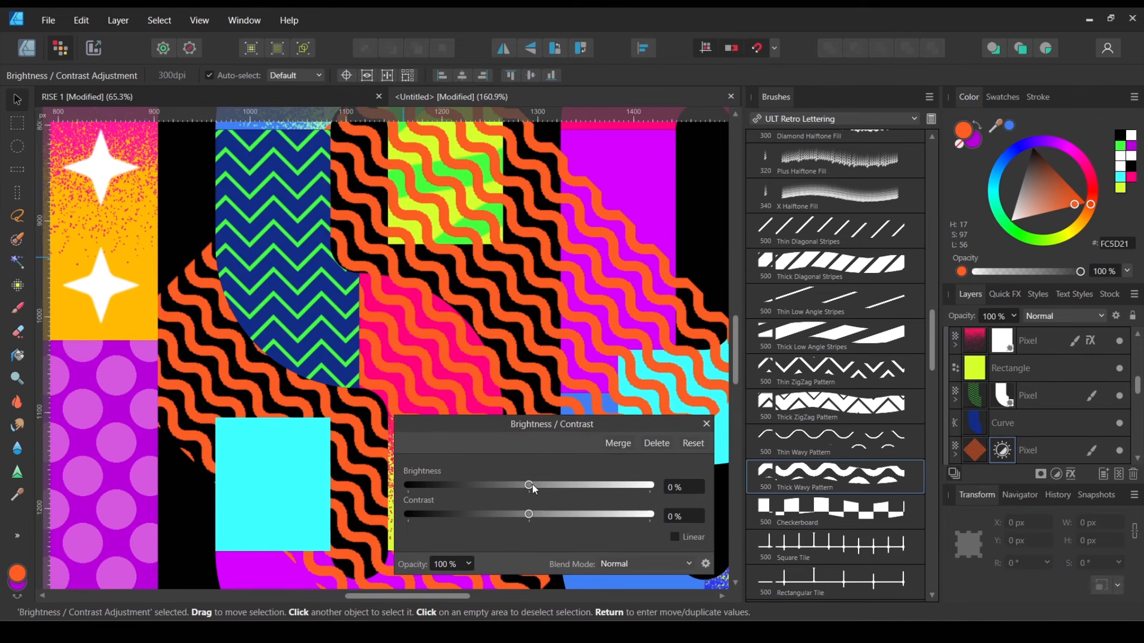
left_click_drag(530, 485, 567, 486)
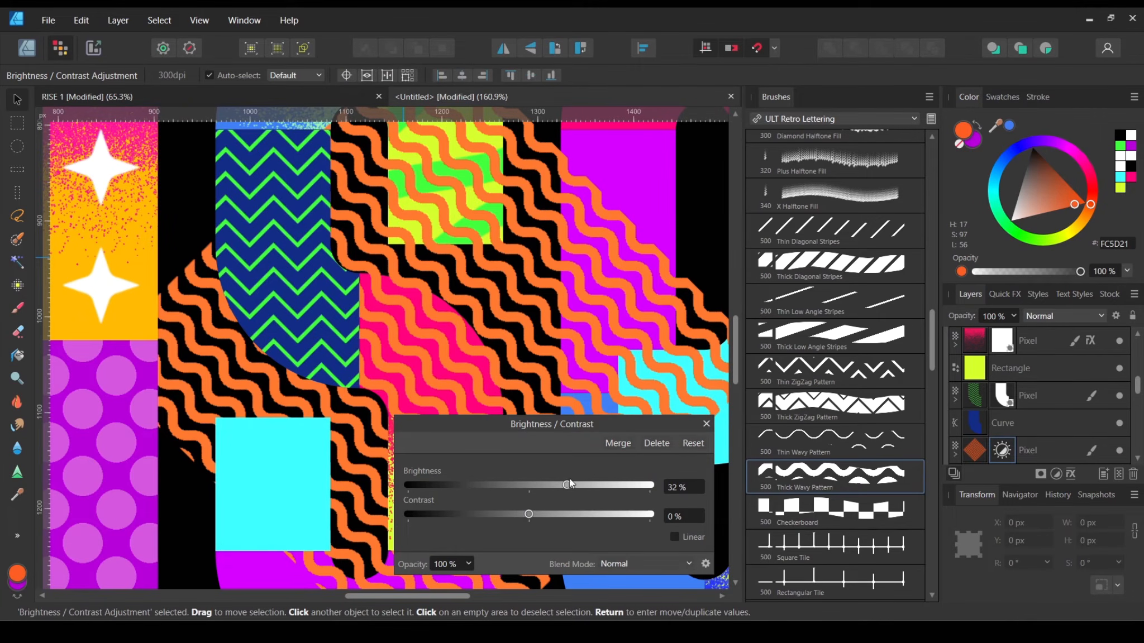
left_click(707, 423)
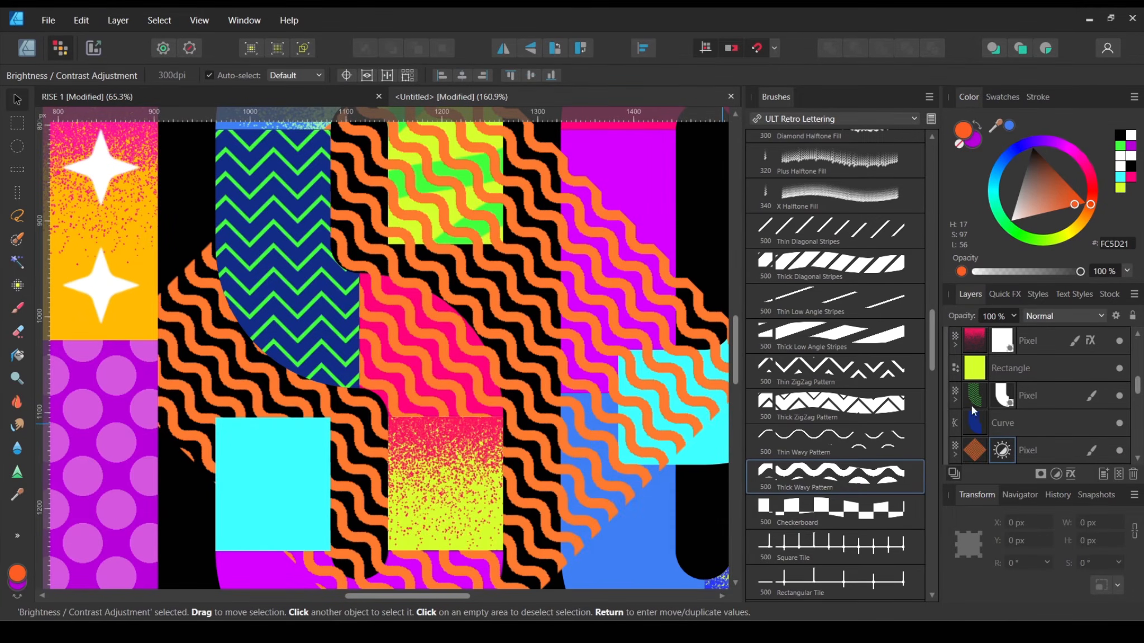
Step: Duplicate the S's pink curve and use the copy as a mask on the orange wavy pixel layer
scroll(1050, 391, "down", 3)
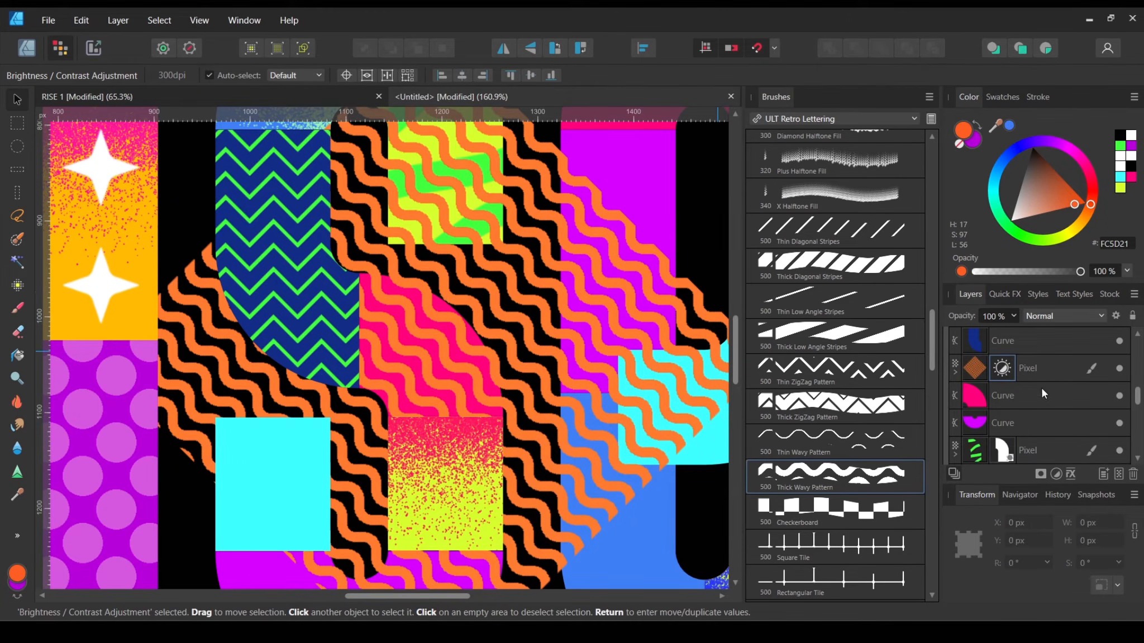
left_click(1000, 397)
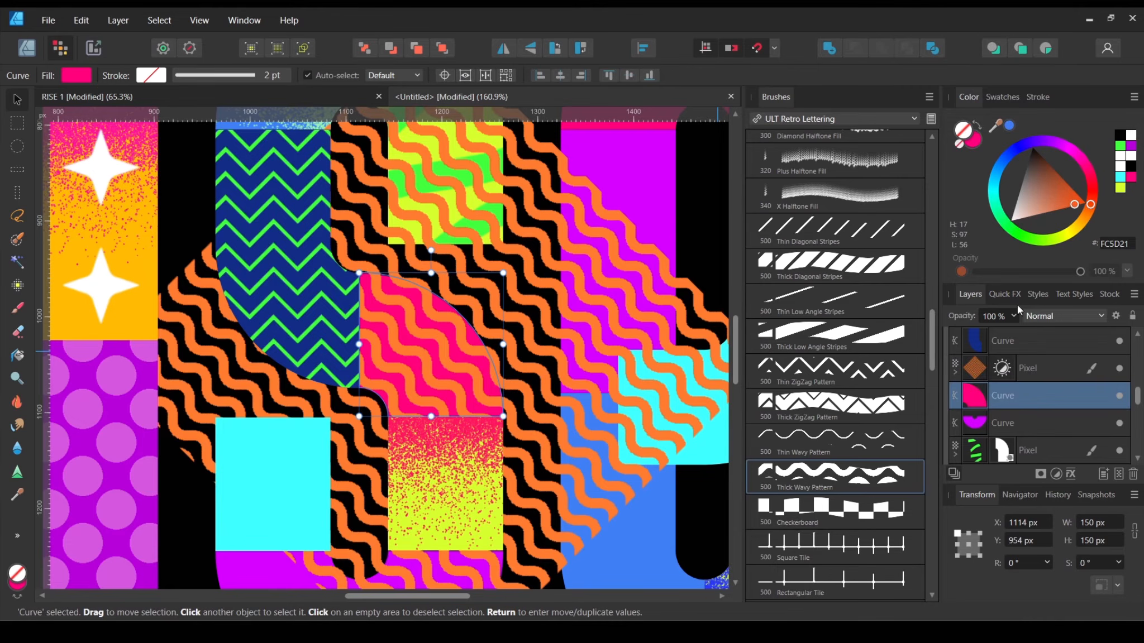
right_click(1006, 396)
left_click(981, 160)
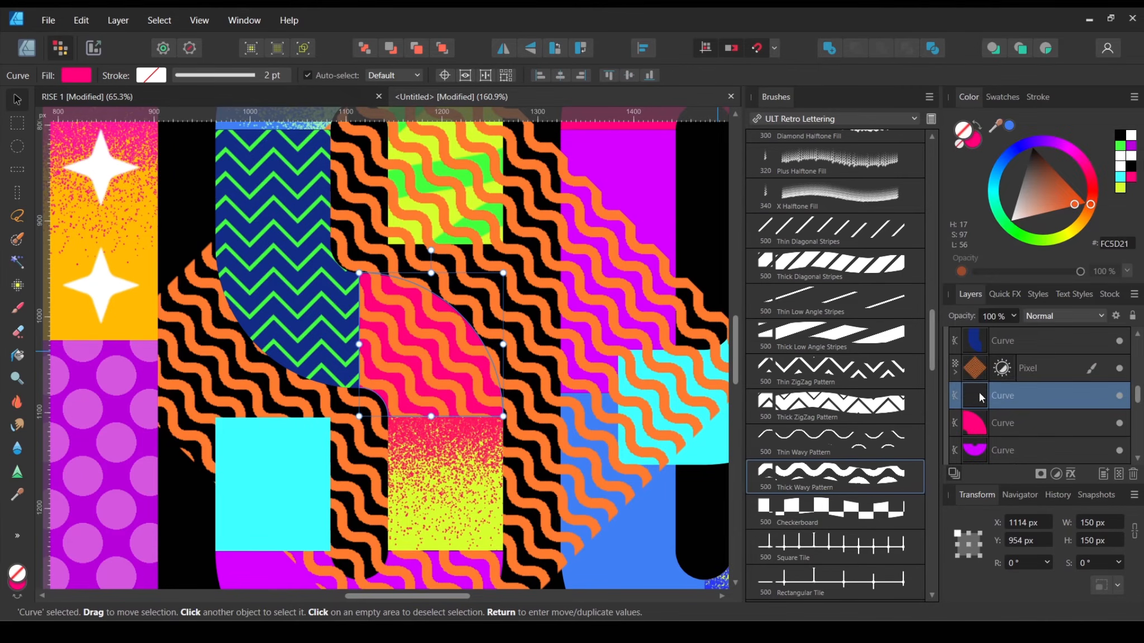
left_click_drag(980, 395, 976, 365)
left_click(544, 338)
scroll(537, 332, "up", 2)
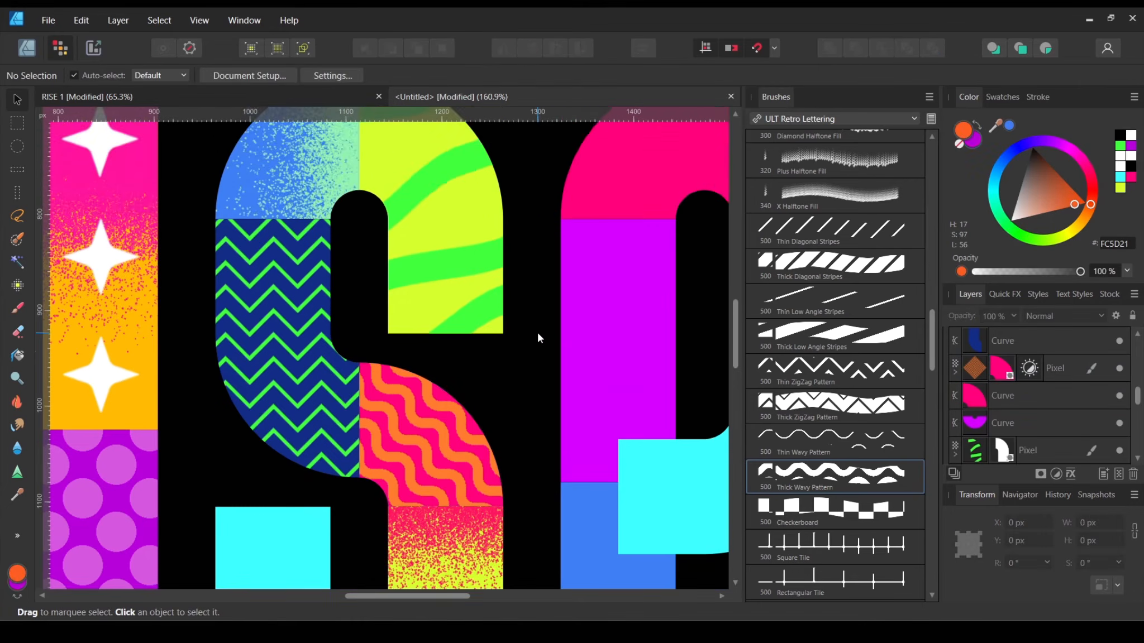
Step: Examine the patterns on the cyan square and the purple bottom curve of the S in the reference artwork
scroll(537, 334, "down", 6)
scroll(535, 304, "up", 1)
scroll(535, 304, "down", 4)
left_click_drag(522, 340, 541, 450)
left_click_drag(504, 212, 525, 450)
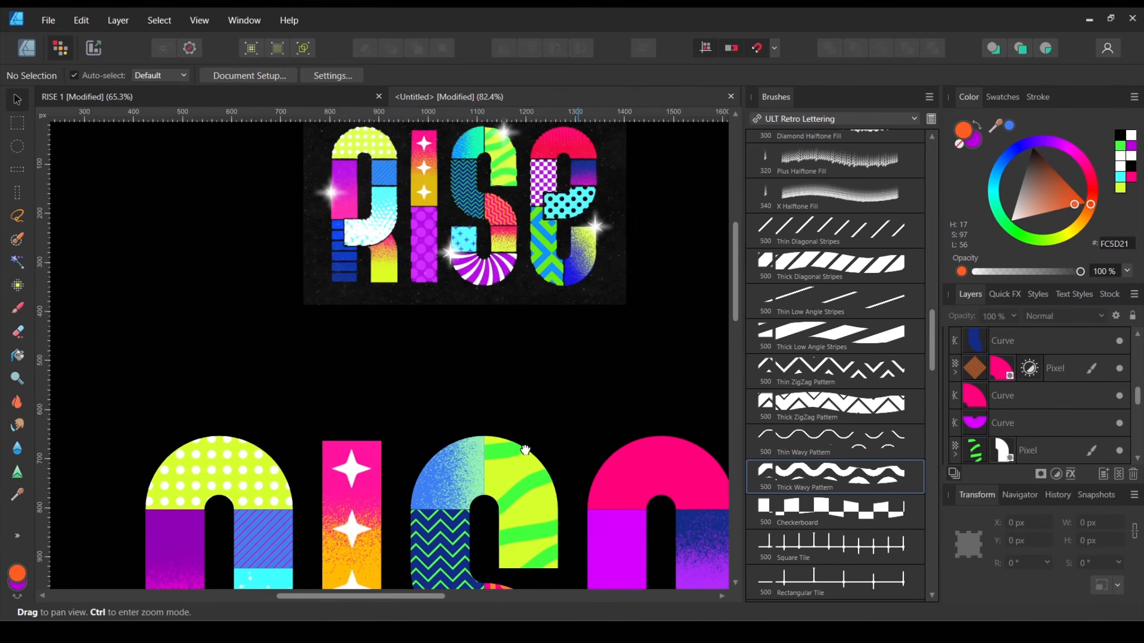
scroll(492, 223, "up", 8)
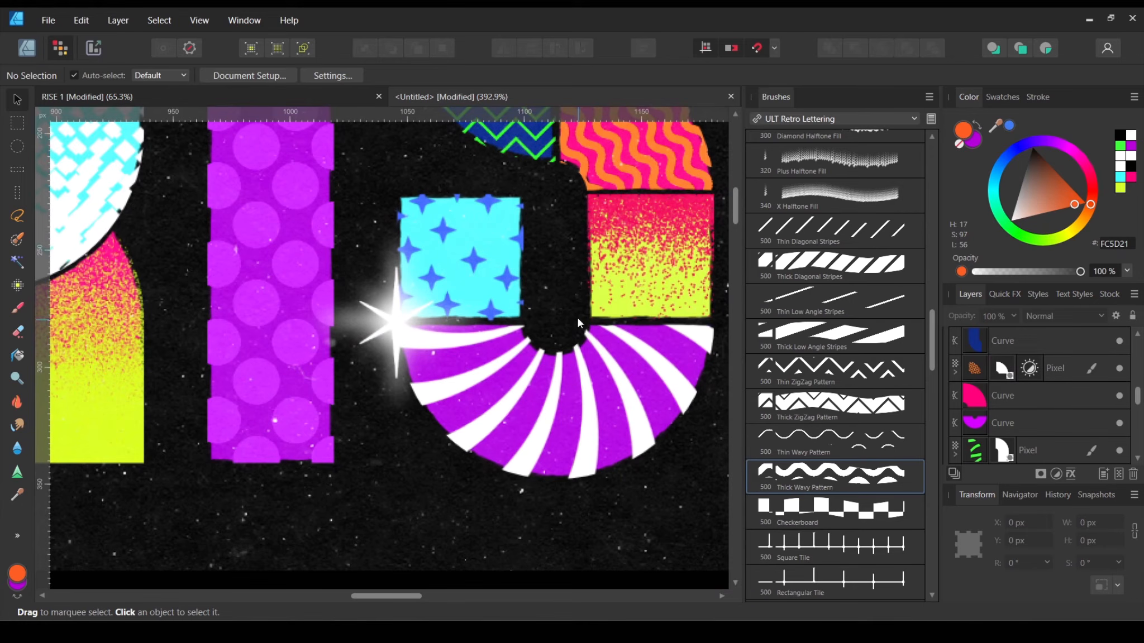
Step: Add a new pixel layer above the S's cyan rectangle and set the colour to the picked blue, 3D7EF4
scroll(521, 440, "down", 6)
left_click_drag(572, 531, 553, 251)
left_click_drag(536, 475, 541, 226)
left_click_drag(510, 583, 536, 320)
scroll(444, 270, "up", 3)
left_click(444, 270)
scroll(441, 301, "up", 2)
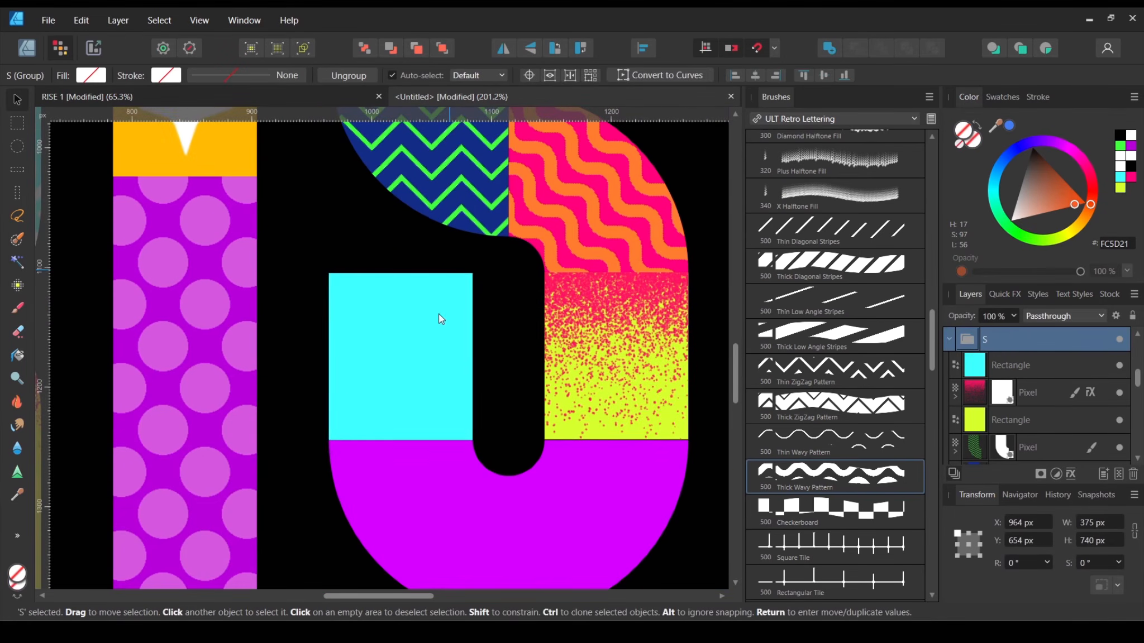
double_click(427, 333)
scroll(427, 334, "right", 1)
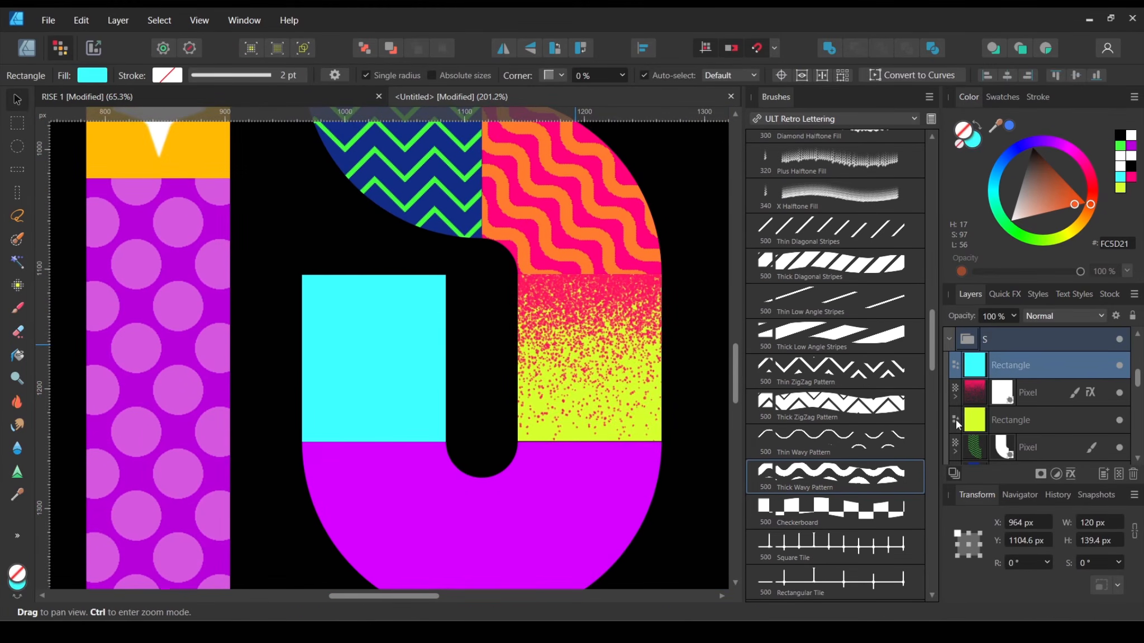
left_click(1118, 472)
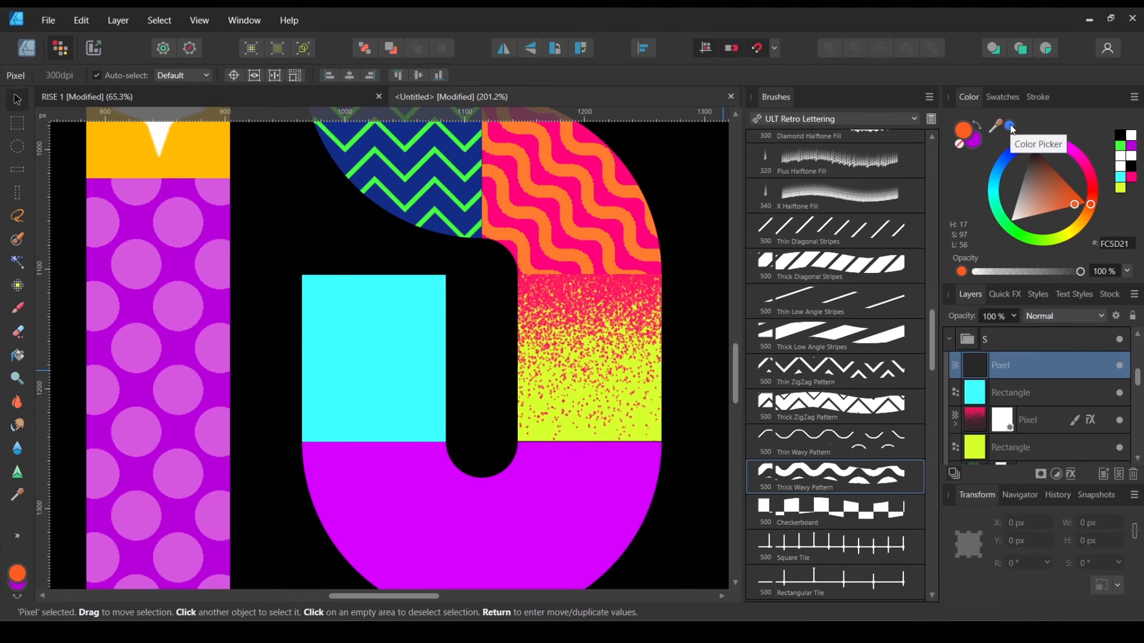
left_click(1011, 126)
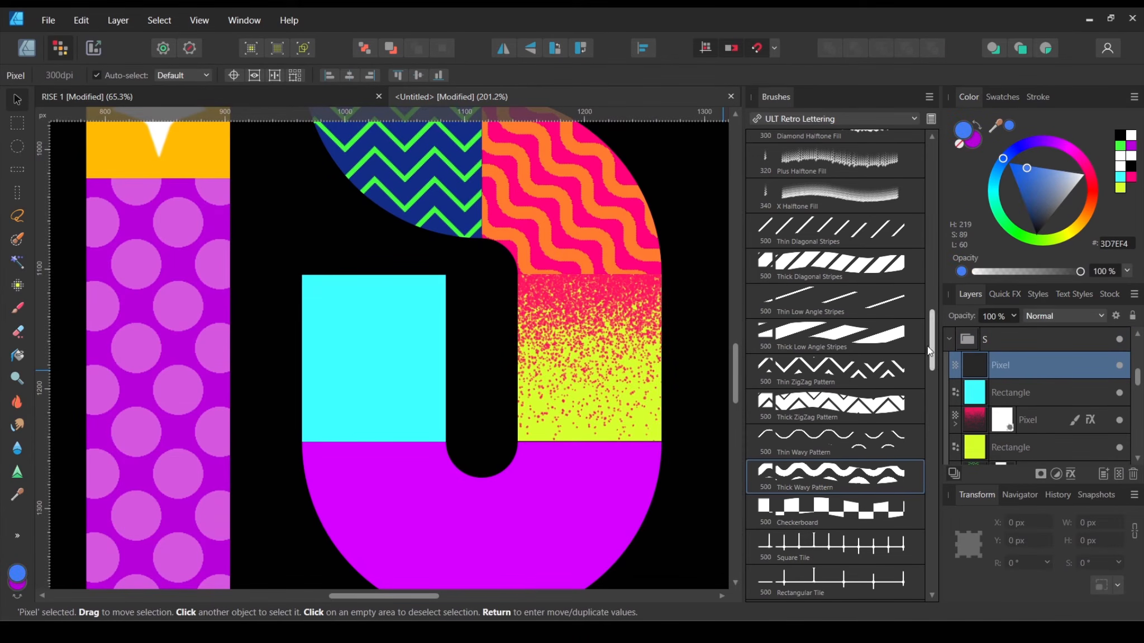
Step: Paint scattered blue stars over the S's cyan rectangle with the Sparkle Inline 1 brush at 35 px
left_click_drag(936, 349, 970, 233)
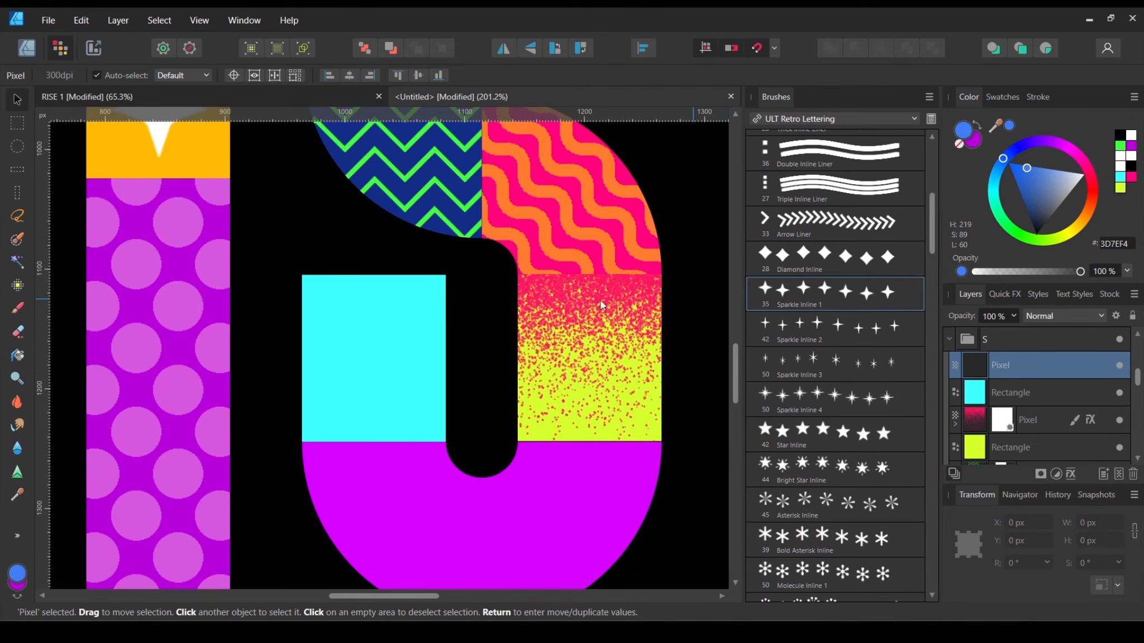
left_click(18, 309)
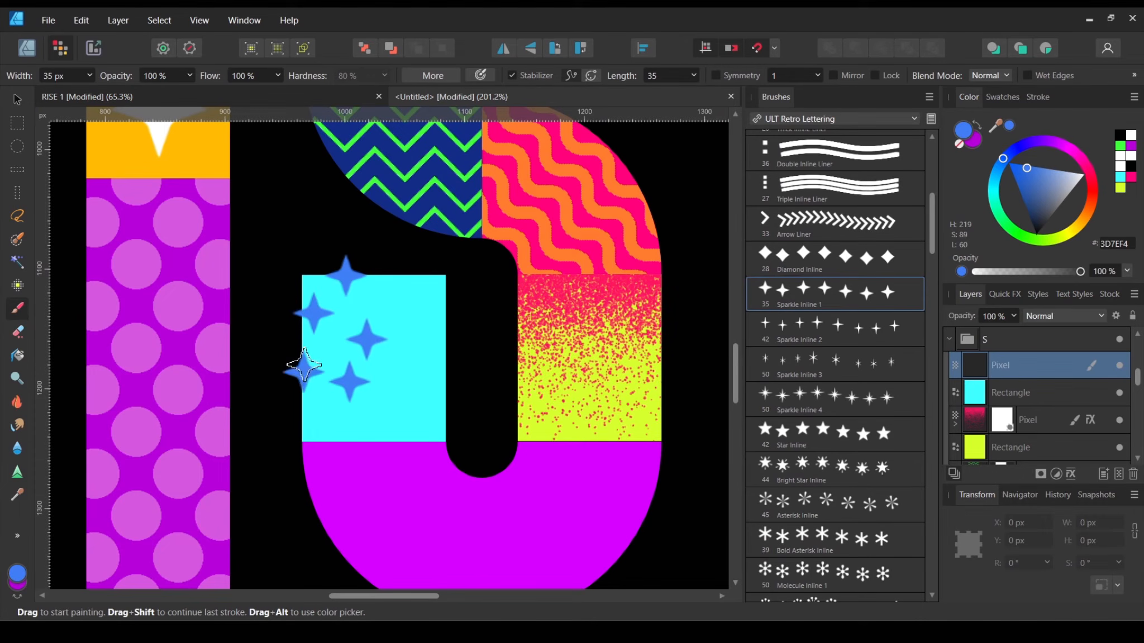
left_click(421, 394)
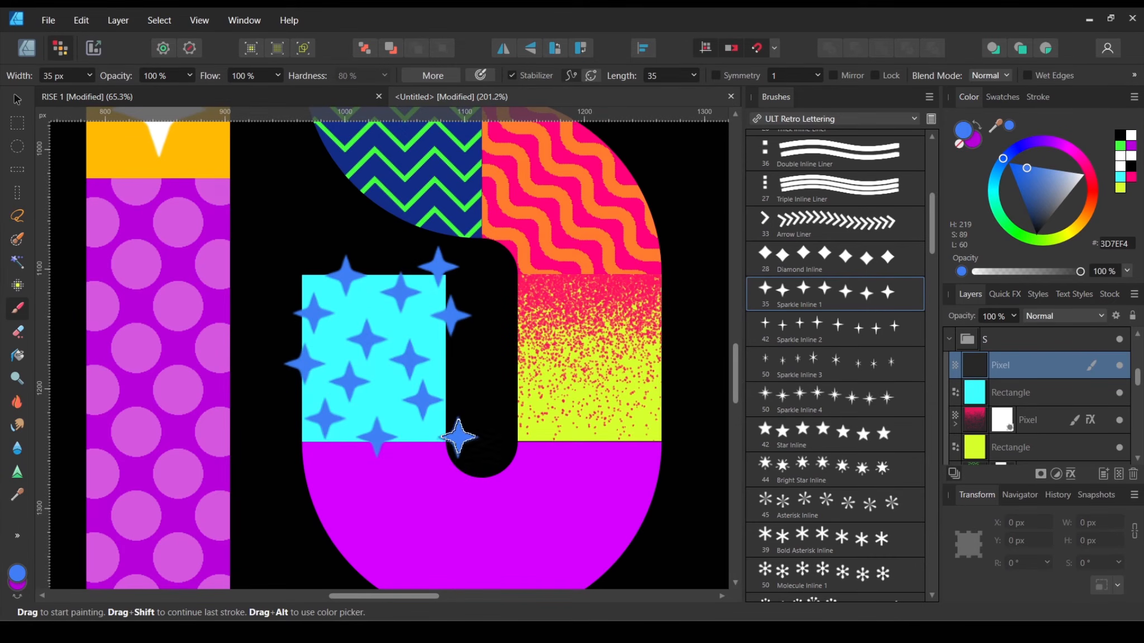
left_click(658, 319)
Step: Duplicate the S's cyan rectangle and use the copy as a mask on the blue star pixel layer
left_click(1059, 391)
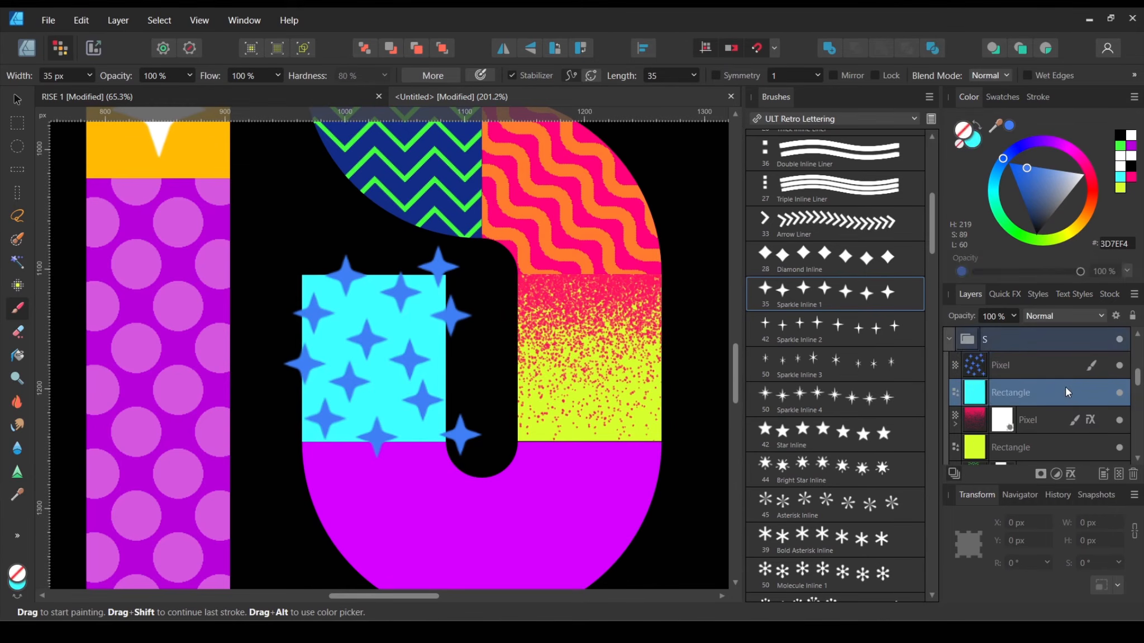
right_click(1065, 386)
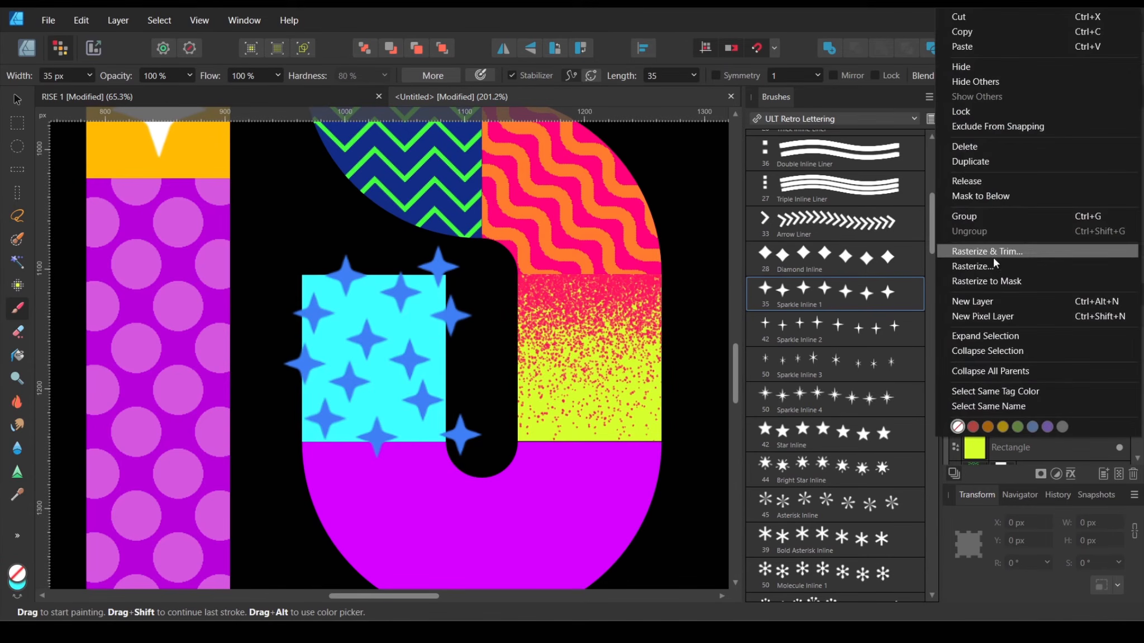
left_click(988, 196)
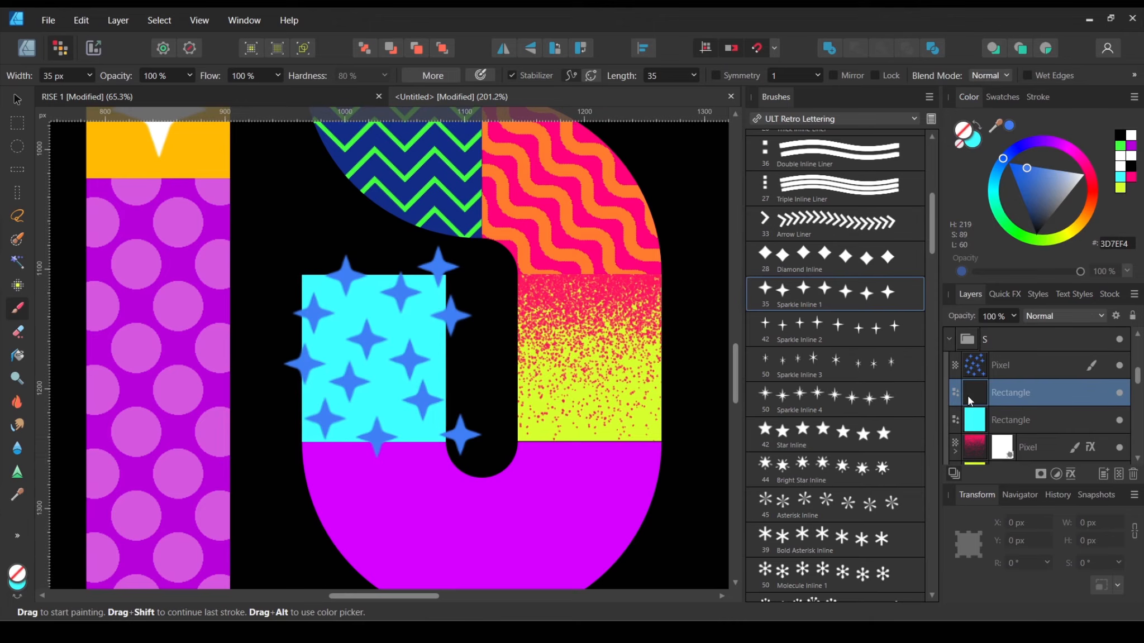
left_click_drag(968, 400, 977, 369)
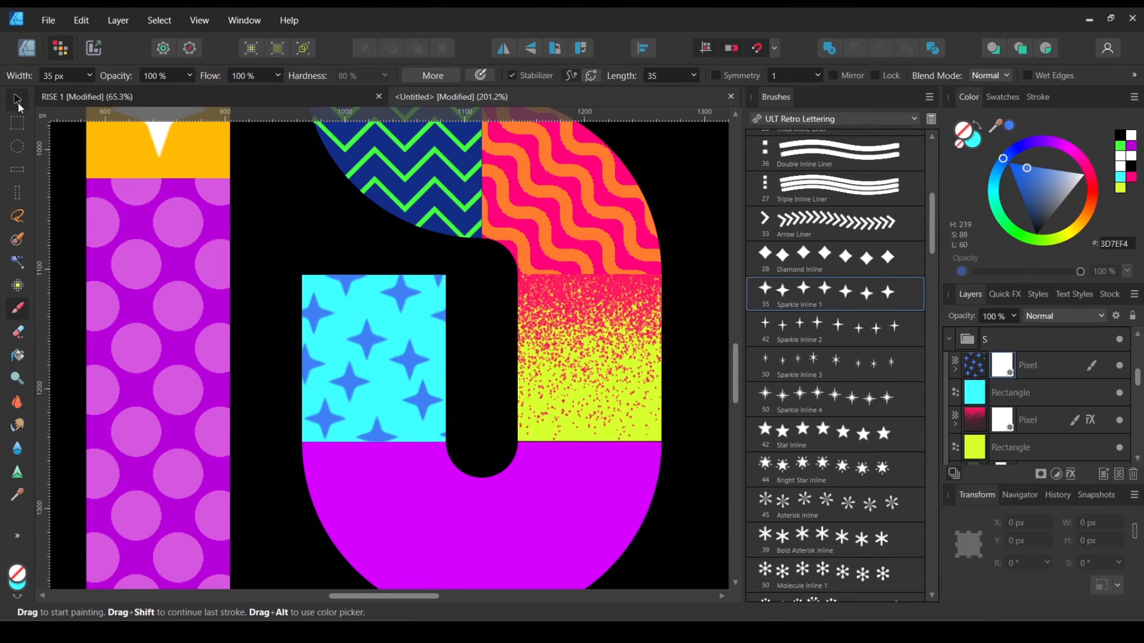
Step: Add a new pixel layer above the S's purple bottom curve
left_click(14, 98)
scroll(531, 467, "down", 2)
left_click(591, 481)
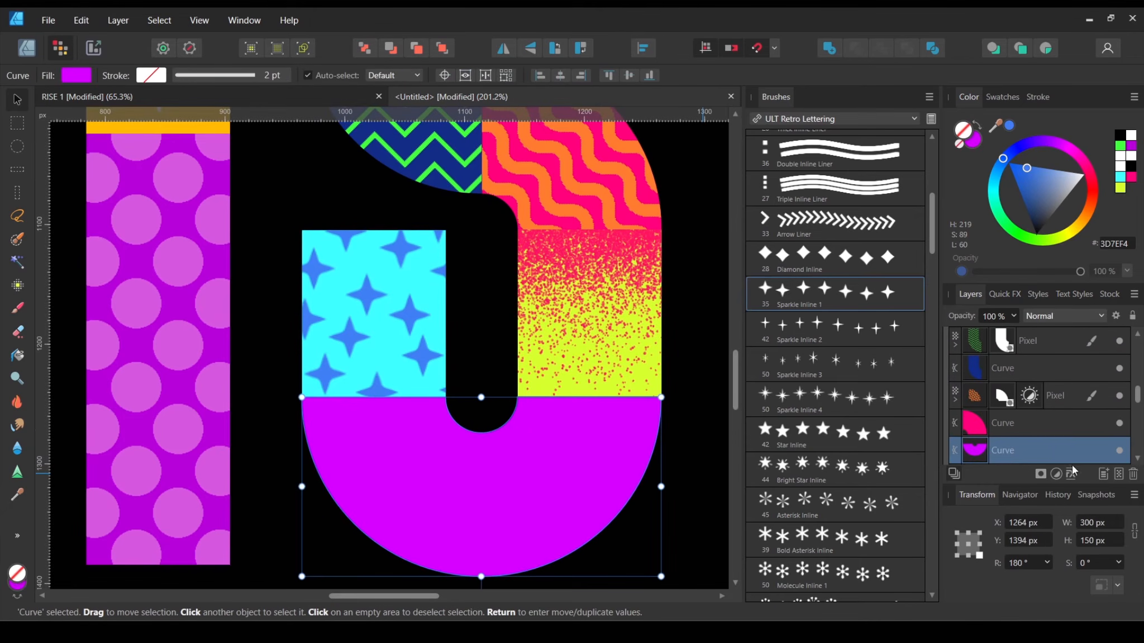
left_click(1120, 475)
Step: Choose the Spiral Rays brush from the ULT Retro Lettering set and set the brush colour to white, FFFFFF
scroll(523, 393, "down", 8, "ctrl")
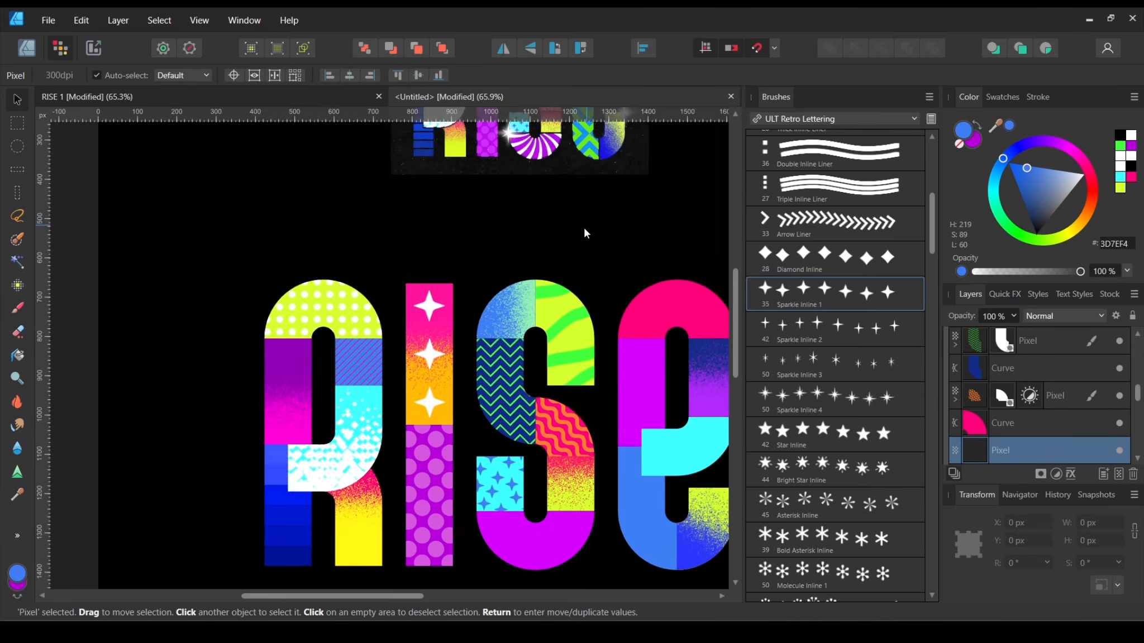
scroll(597, 524, "up", 9, "ctrl")
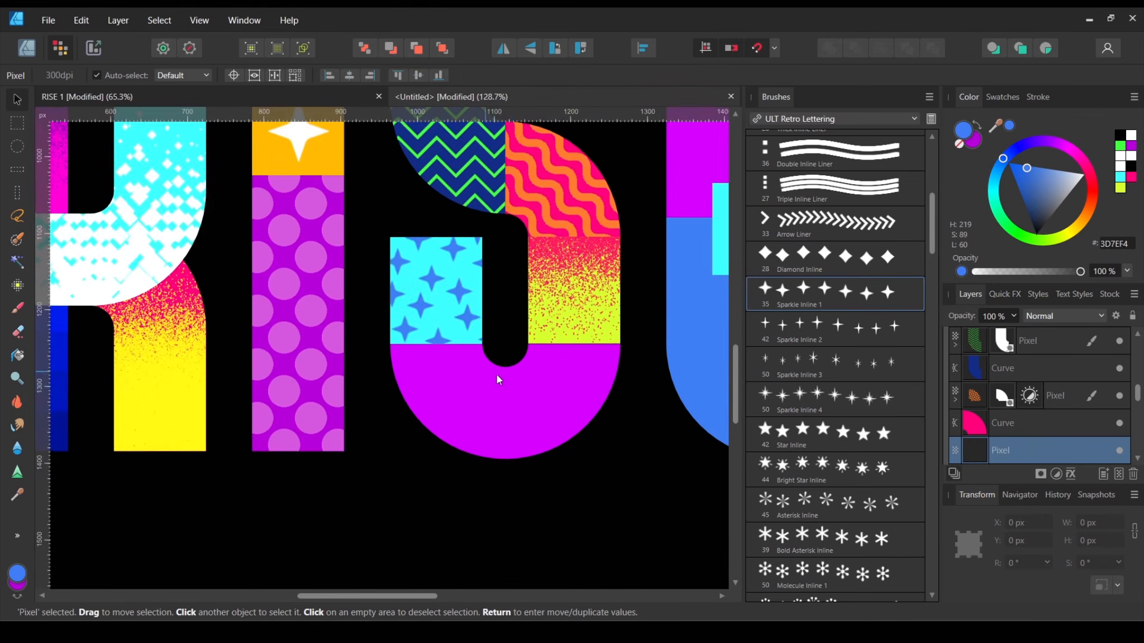
scroll(896, 289, "down", 15)
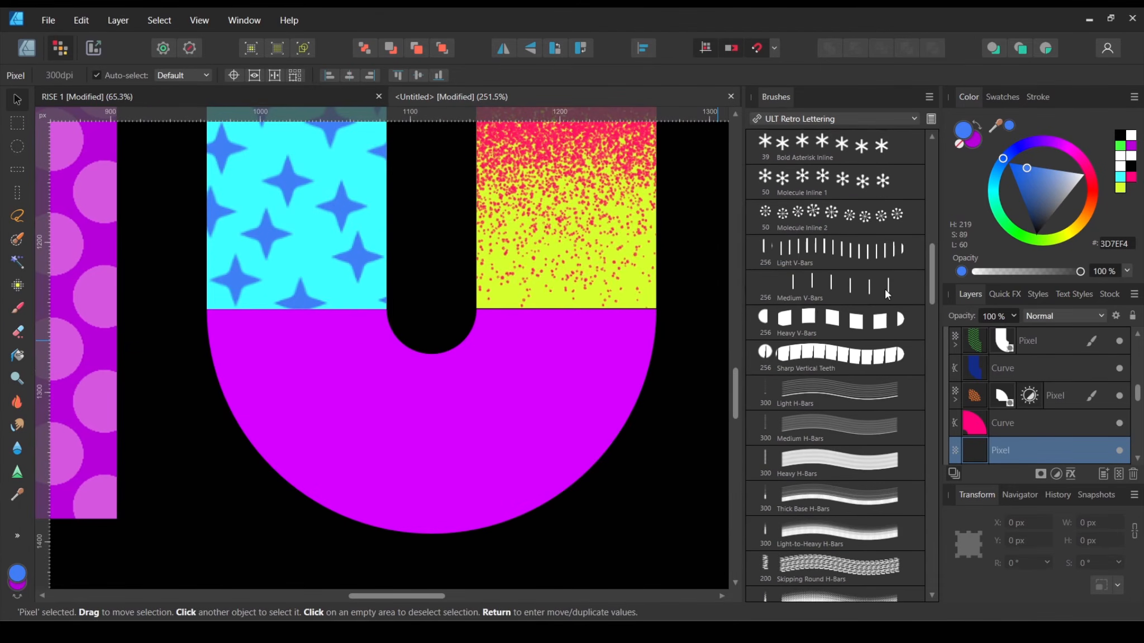
scroll(905, 331, "down", 10)
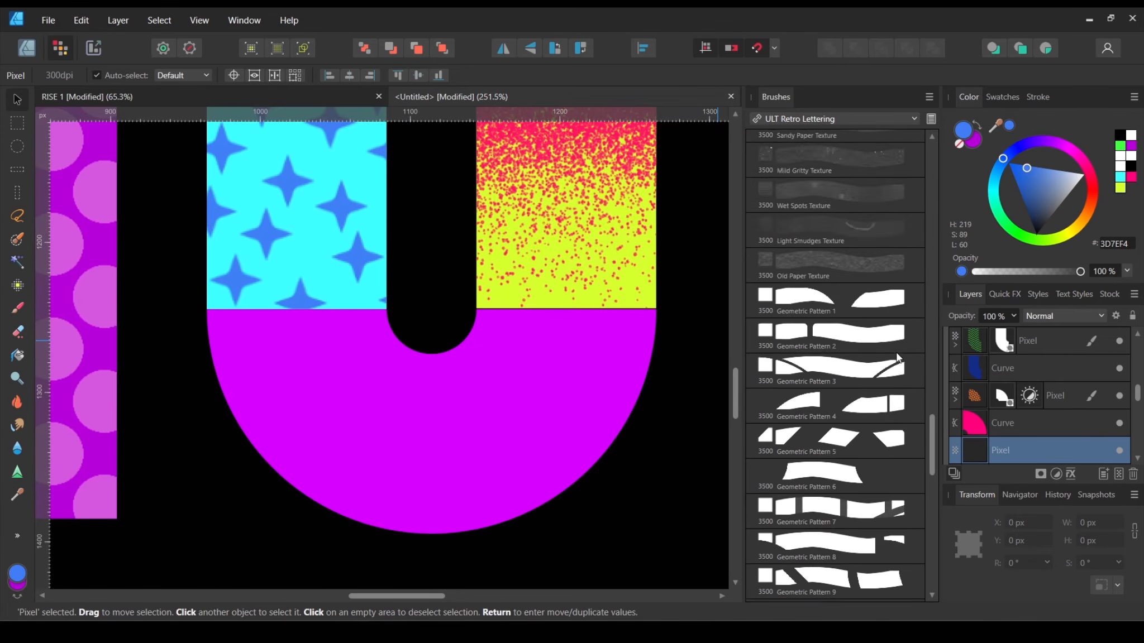
scroll(893, 351, "up", 1)
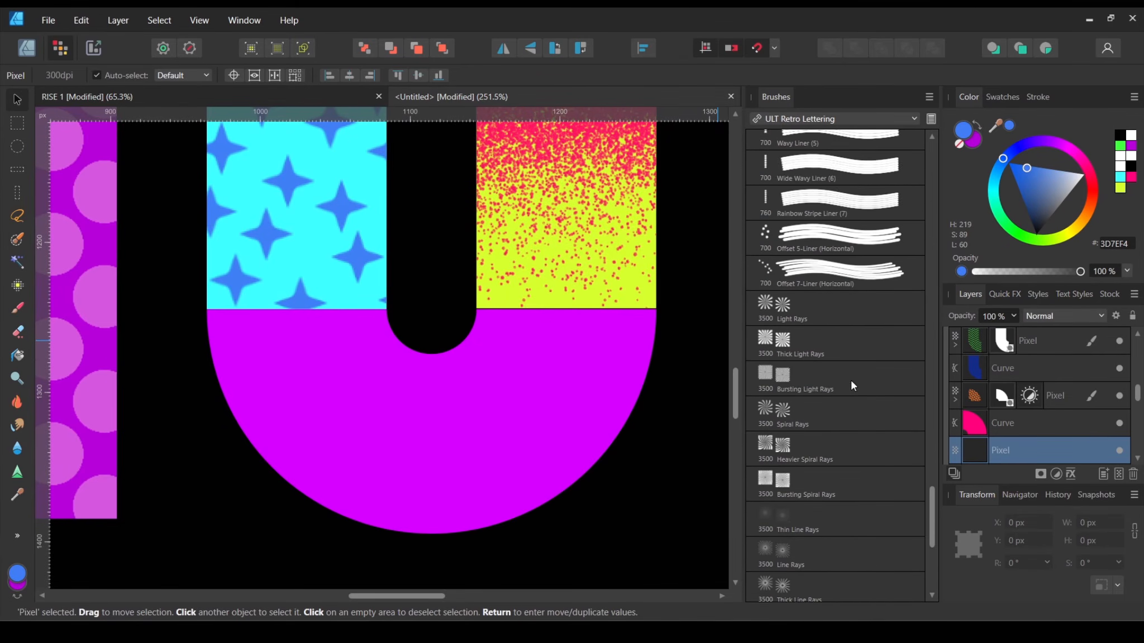
left_click(801, 345)
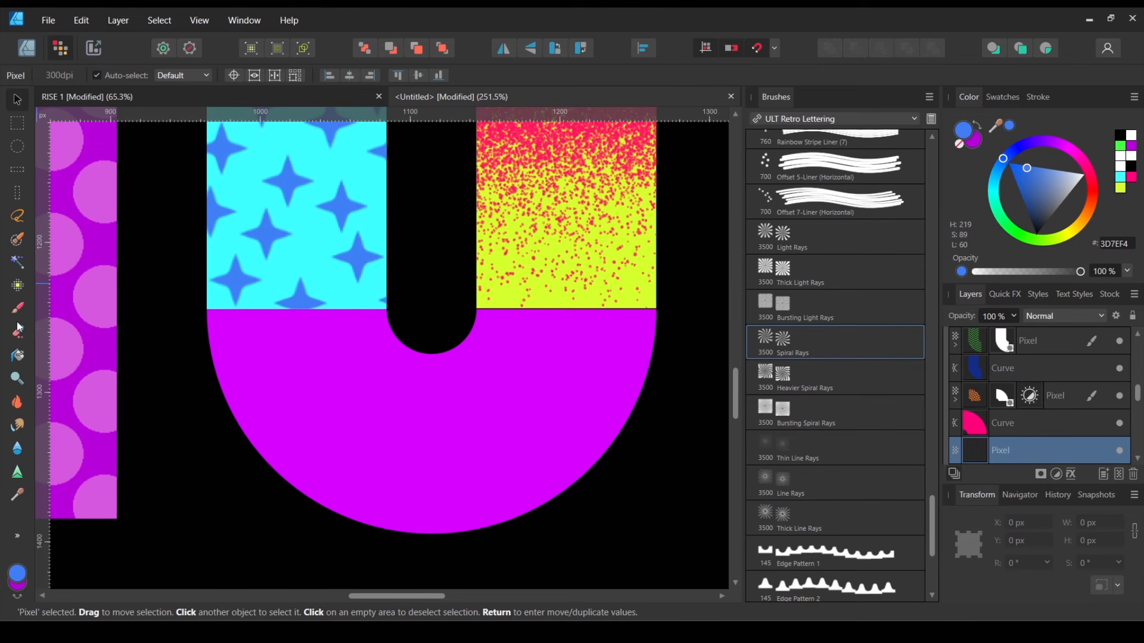
key("b")
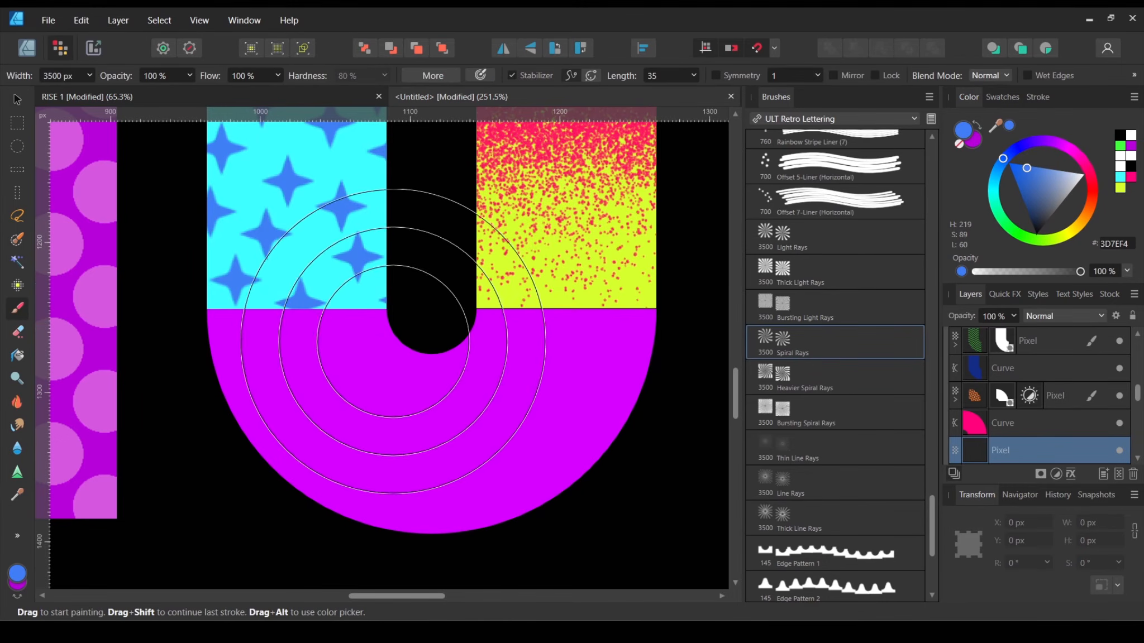
left_click_drag(1028, 185, 1107, 184)
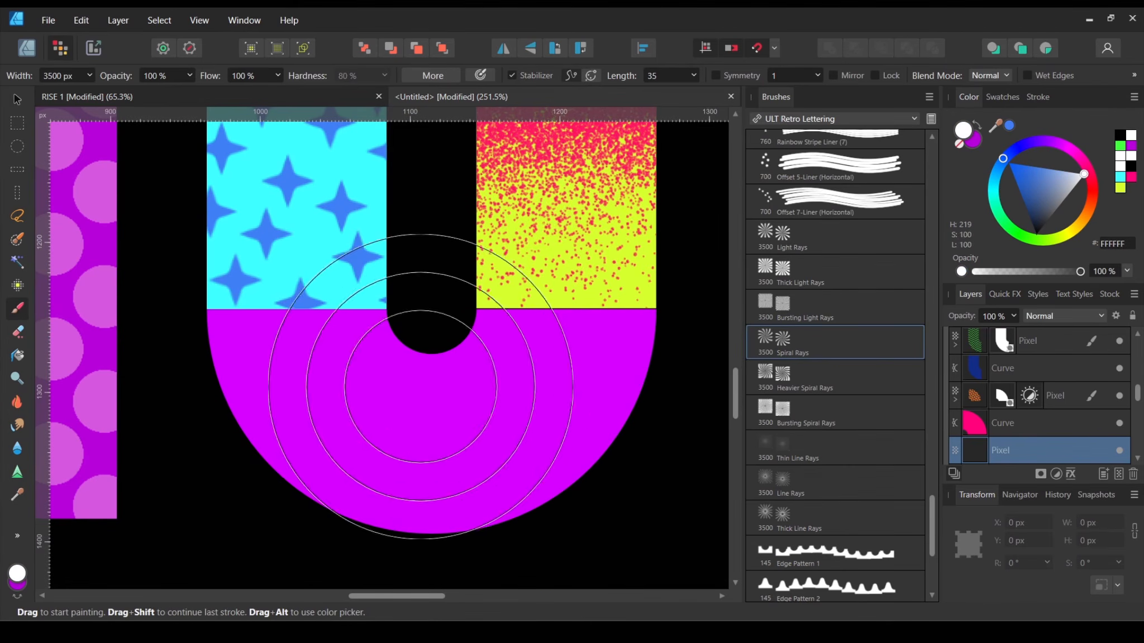
Step: Try stamping white Spiral Rays at 3500 px over the S's purple bottom curve
left_click(357, 318)
scroll(357, 318, "down", 4)
scroll(357, 318, "down", 2)
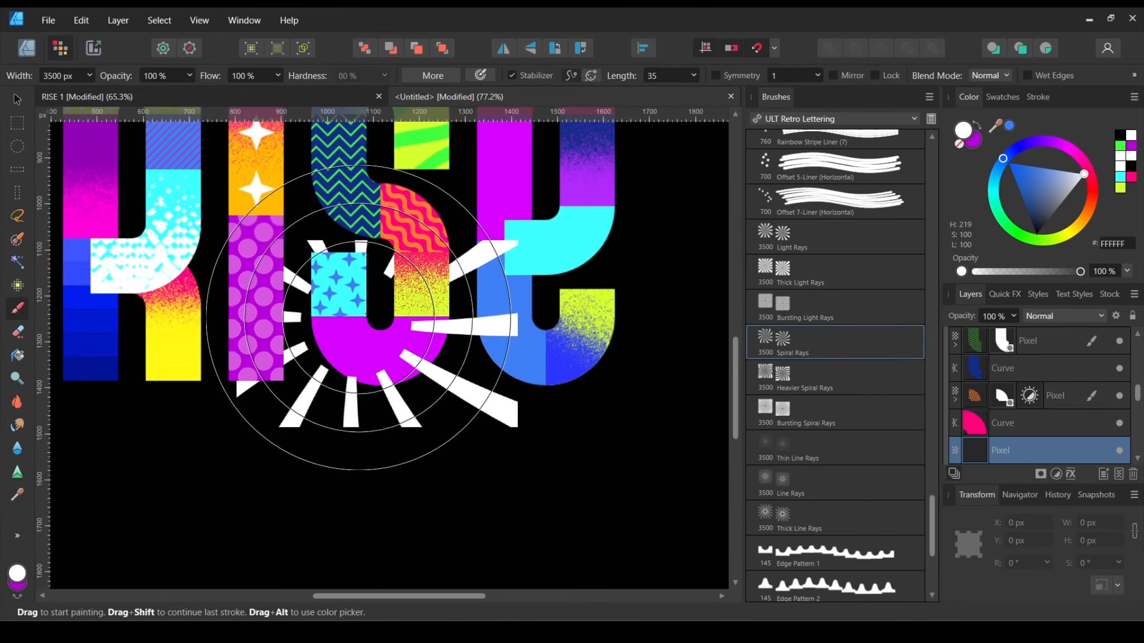
left_click(391, 299)
key("ctrl+z")
left_click(427, 293)
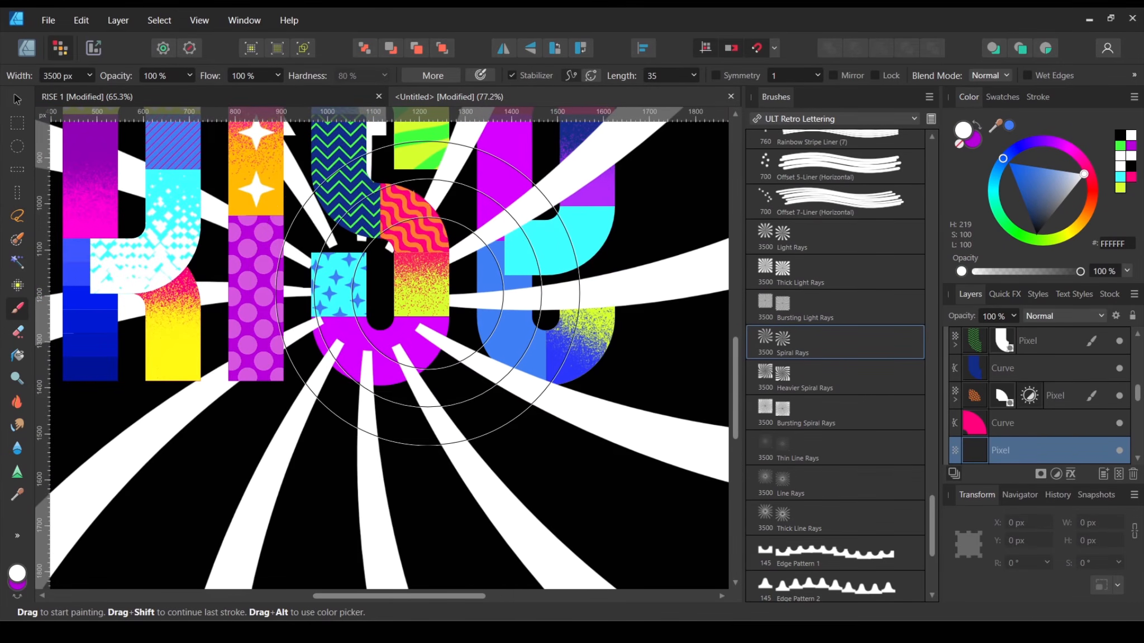
Step: Try stamping Heavier Spiral Rays at 3500 px over the lower part of the S
left_click(804, 378)
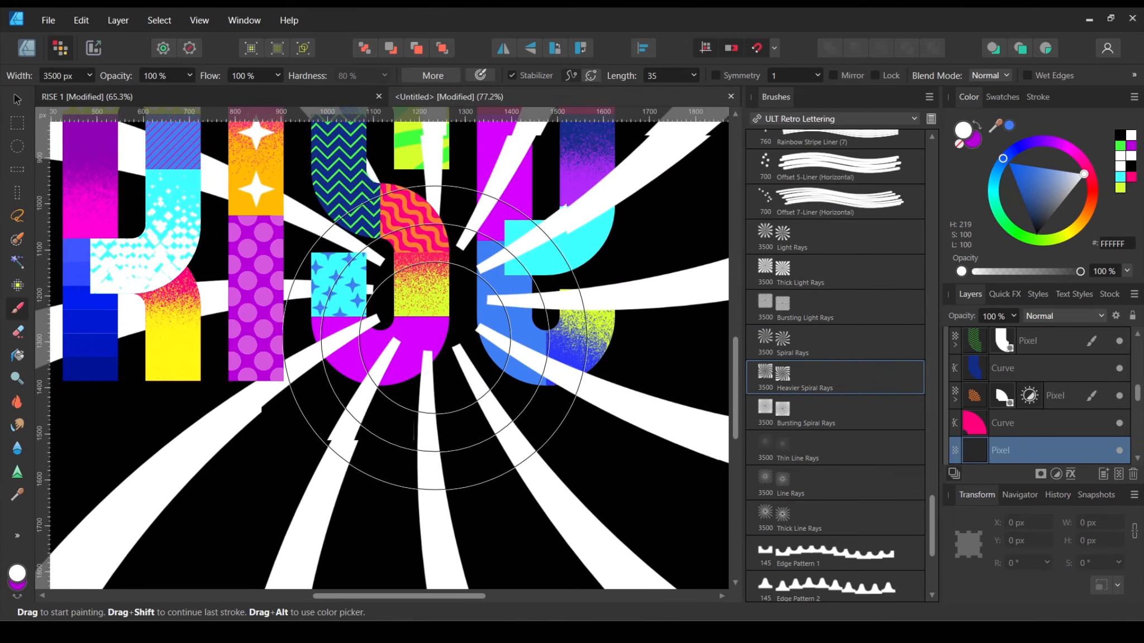
key("ctrl+z")
left_click(372, 306)
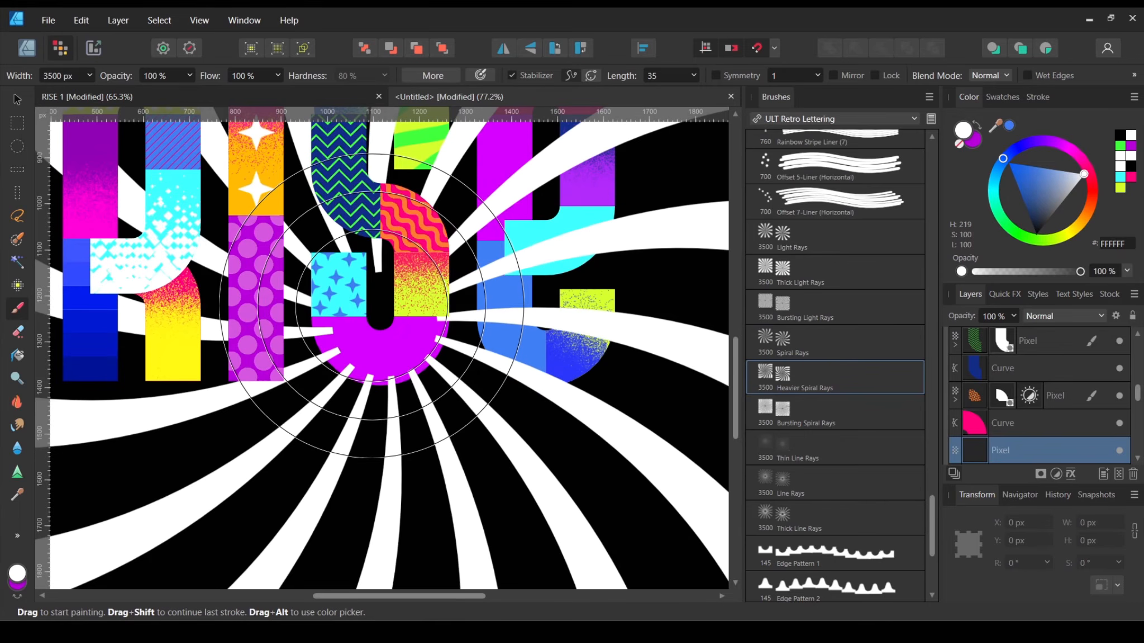
key("ctrl+z")
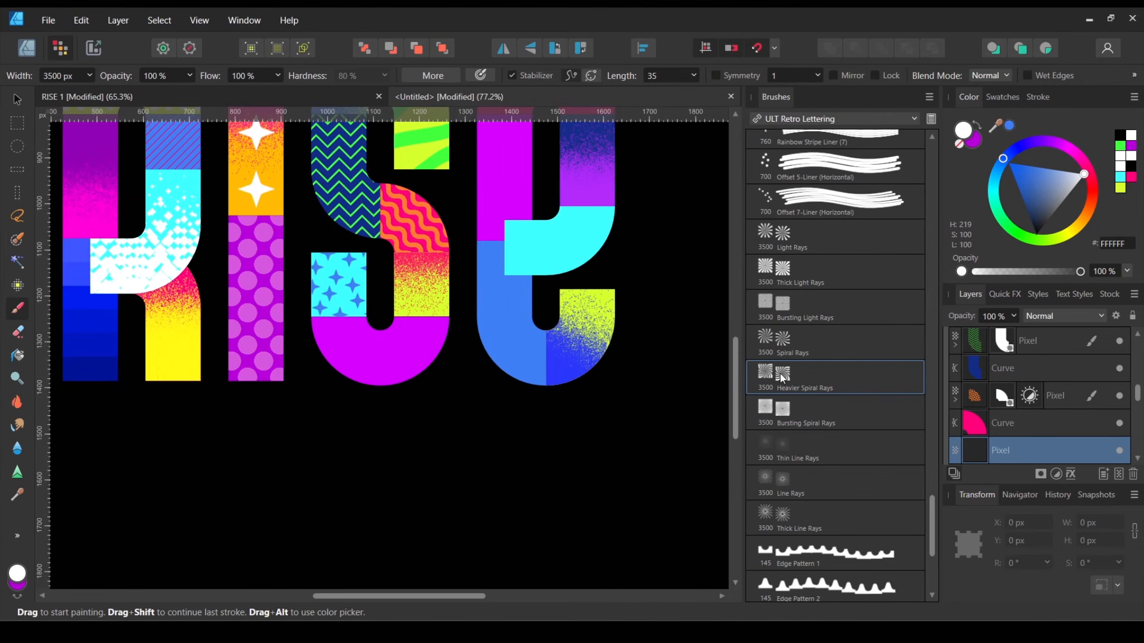
left_click(341, 289)
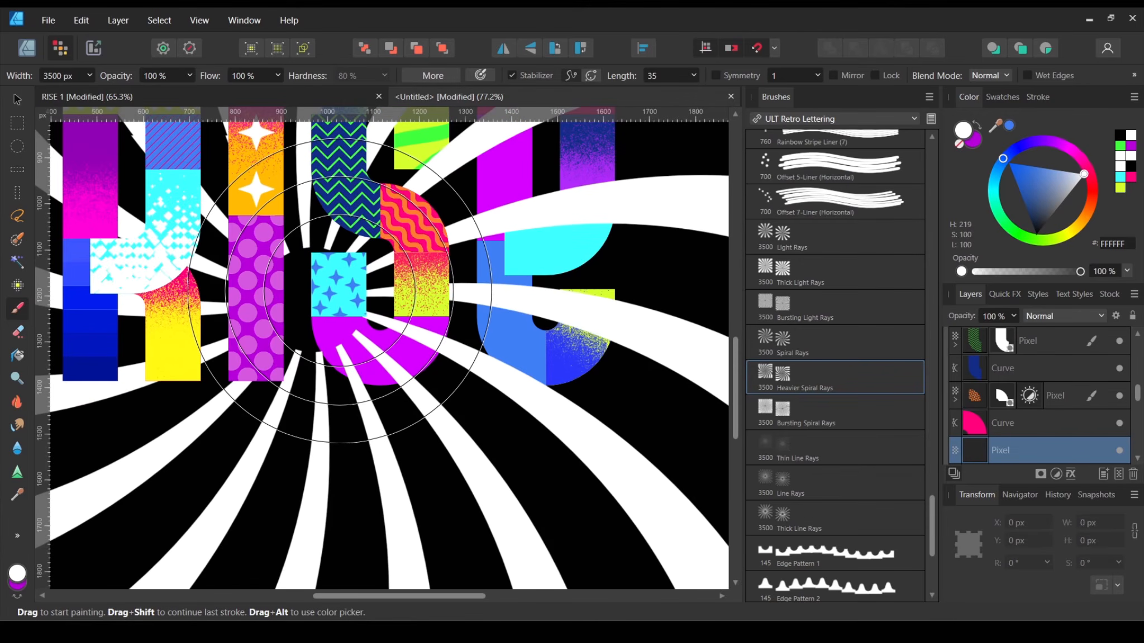
key("ctrl+z")
Step: Try the Bursting Spiral Rays brush at 3500 px around the S's purple bottom curve
left_click(843, 410)
left_click(592, 332)
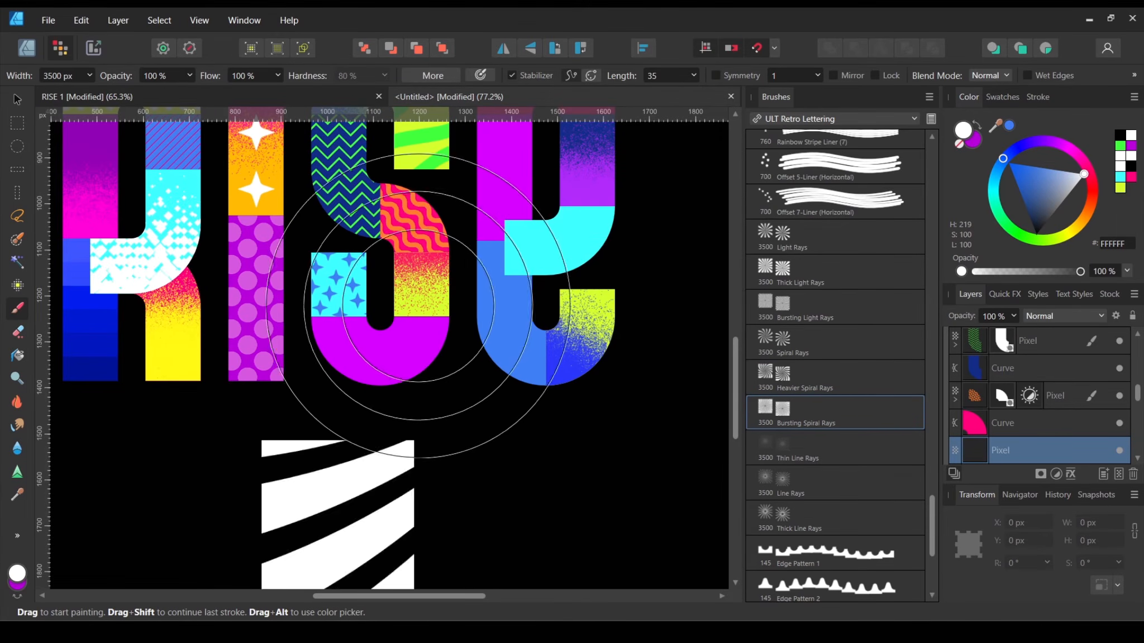
key("ctrl+z")
left_click(420, 303)
key("ctrl+z")
Step: Return to the Heavier Spiral Rays brush and try stamping it at 3500 px from different centre points on the lettering
left_click(829, 379)
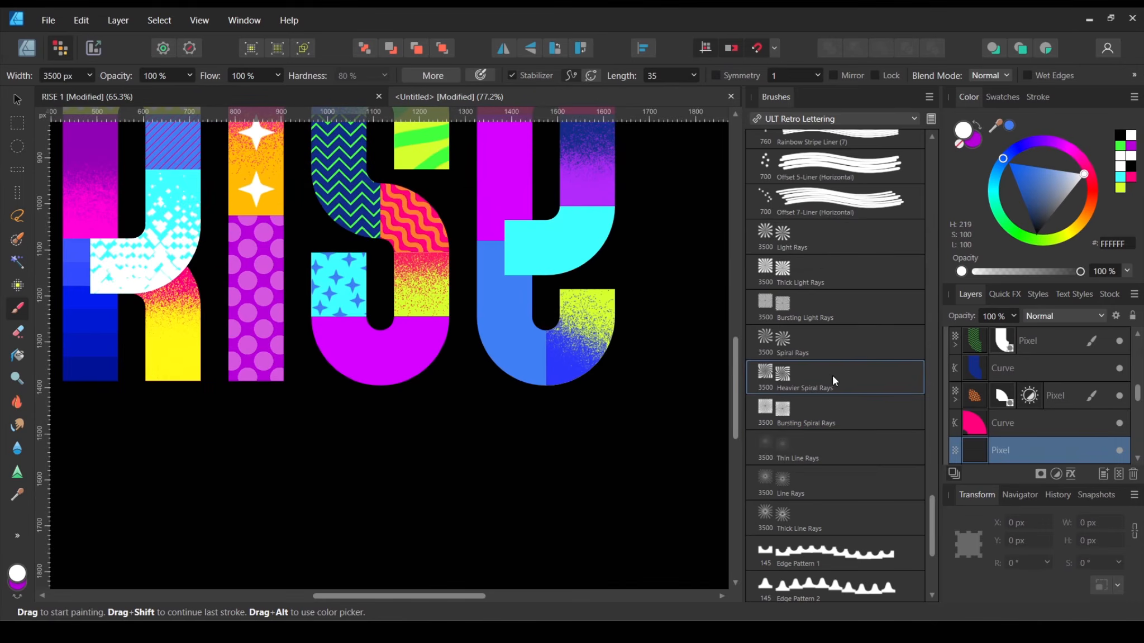
left_click(483, 311)
key("ctrl+z")
left_click(371, 279)
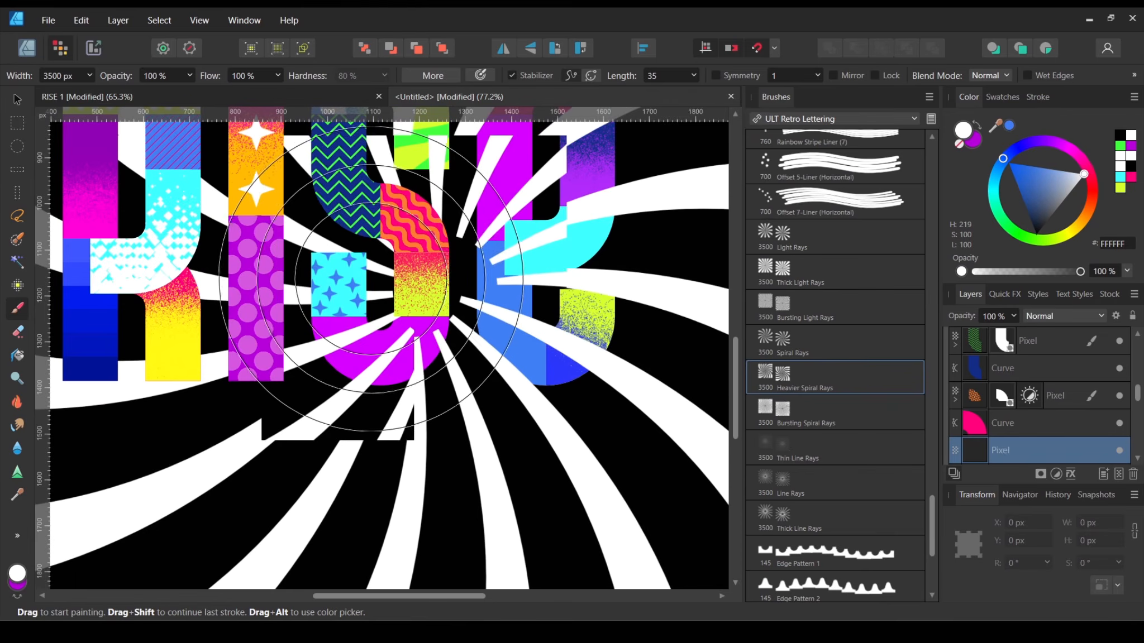
scroll(337, 277, "down", 5)
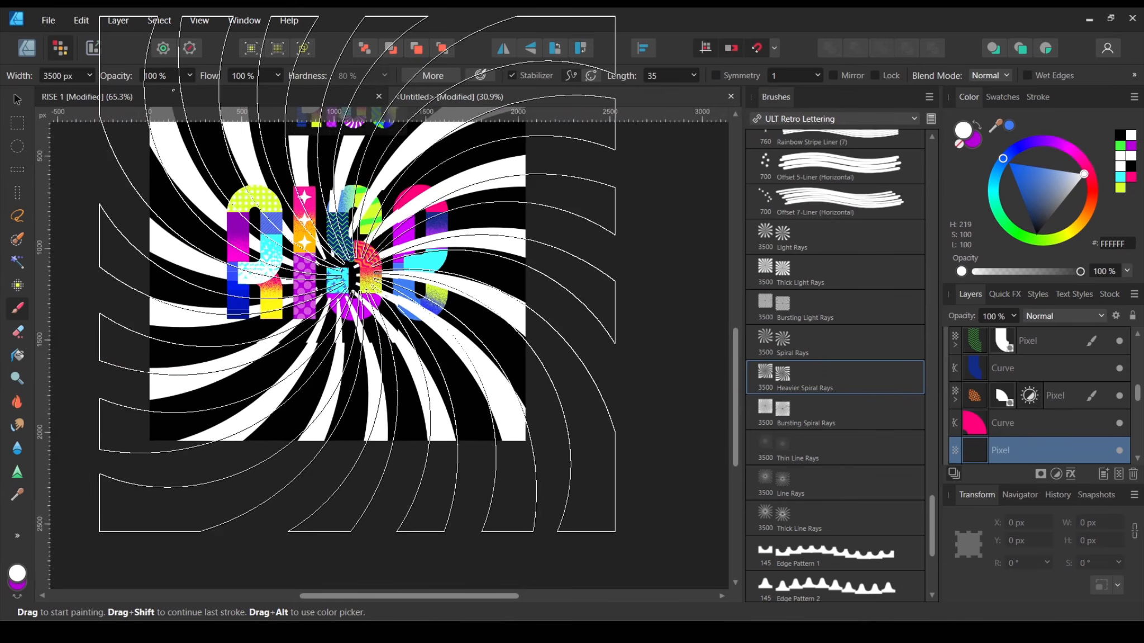
scroll(324, 279, "up", 2)
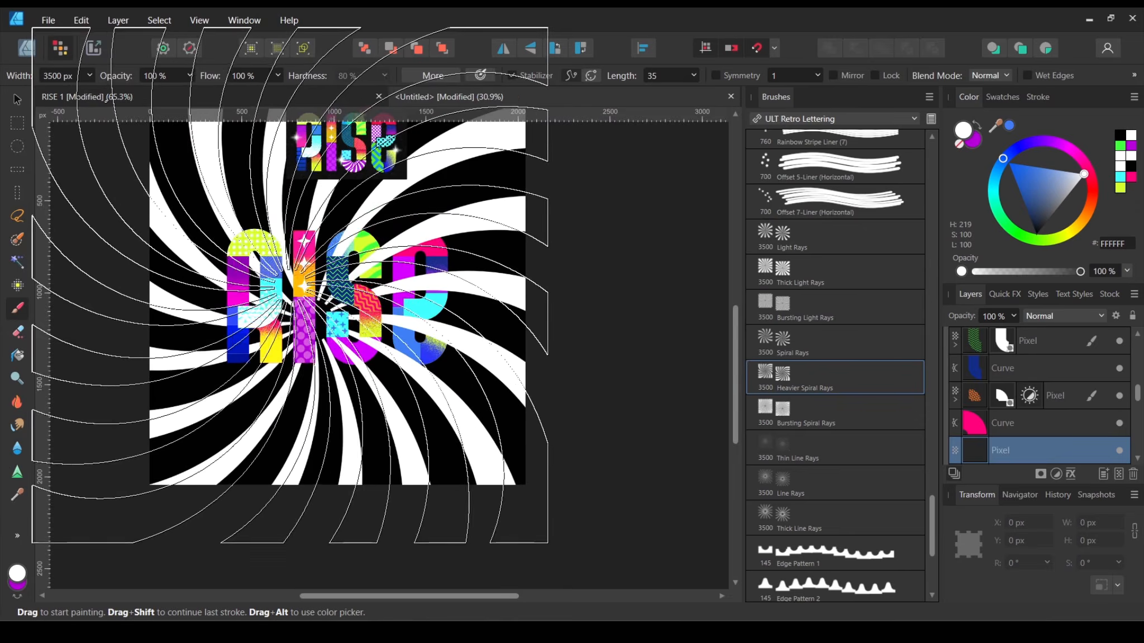
scroll(302, 282, "up", 3)
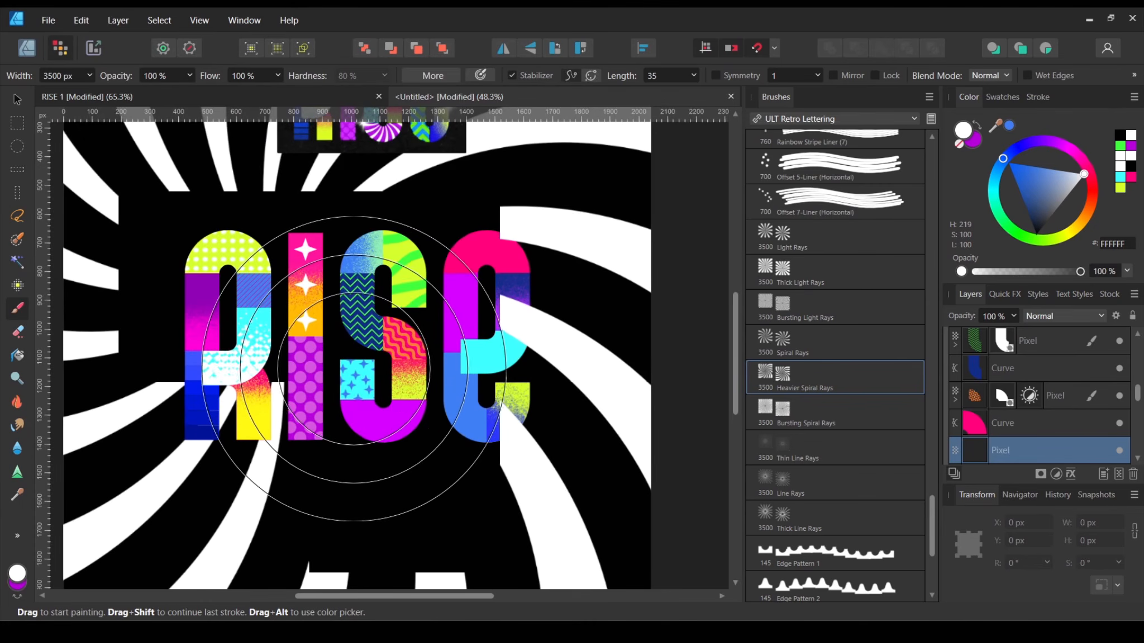
scroll(329, 336, "up", 2)
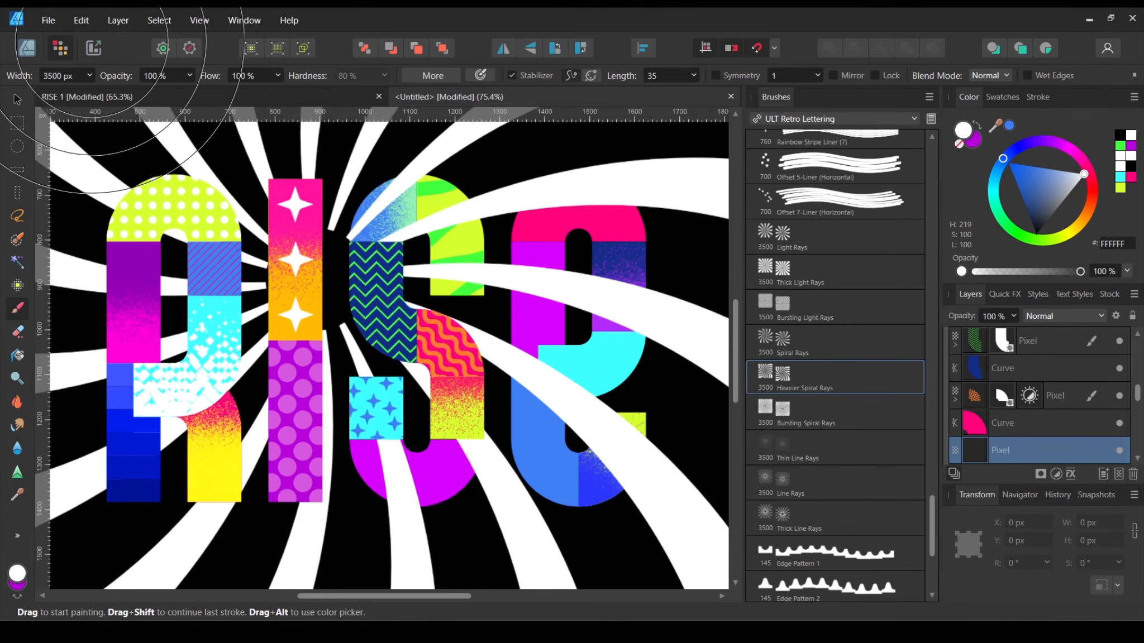
Step: Try stamping Heavier Spiral Rays at 257 px over the lower parts of the S and the E
left_click(90, 75)
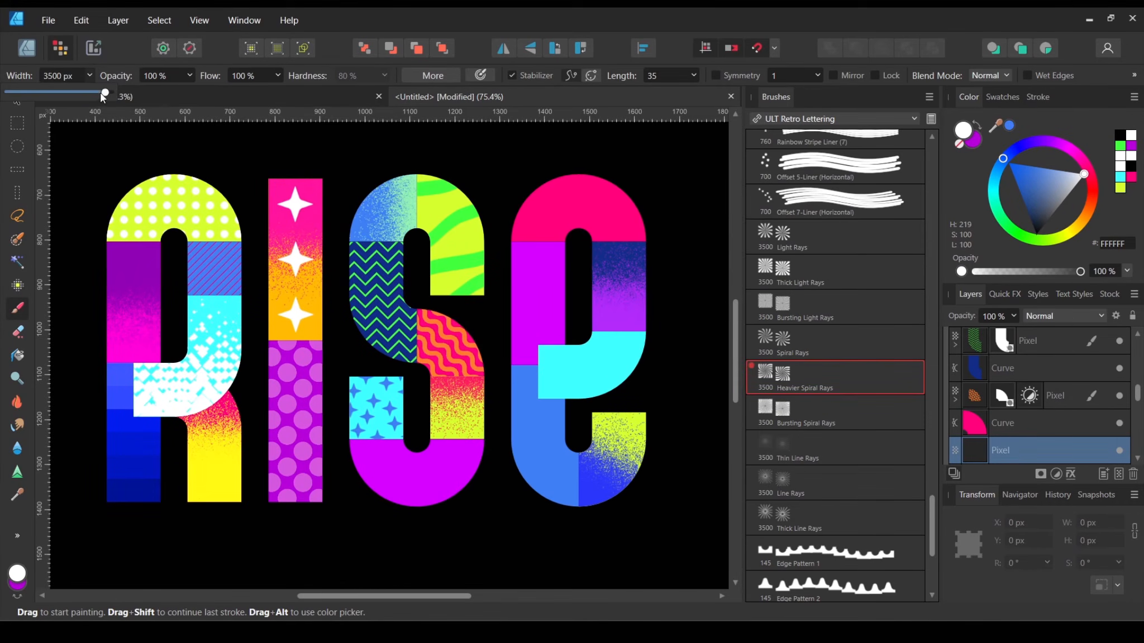
left_click(412, 426)
left_click(549, 363)
scroll(535, 428, "down", 1)
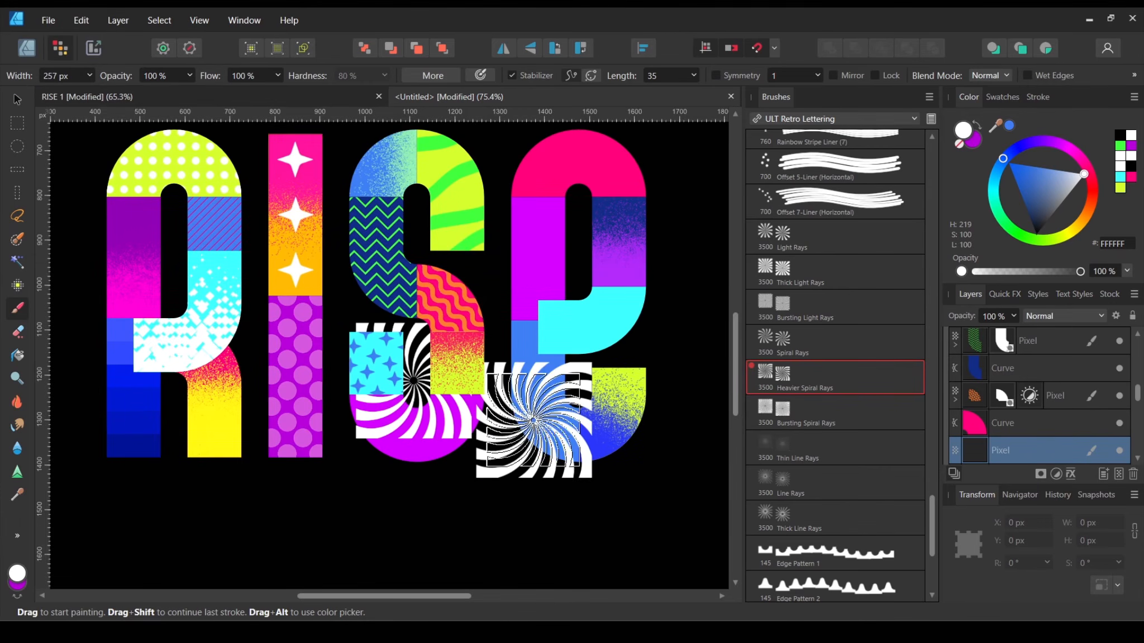
key("ctrl+z")
Step: Stamp white Heavier Spiral Rays at 517 px, centred on the upper edge of the S's purple bottom curve
scroll(429, 425, "up", 2)
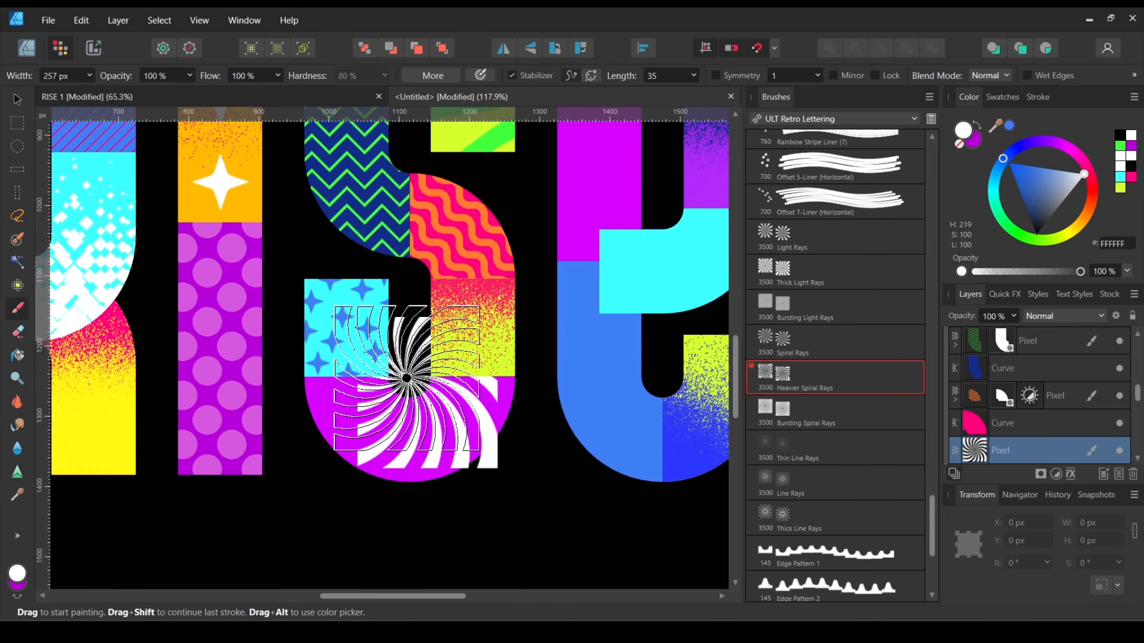
key("bracketright")
key("bracketright")
key("bracketright")
key("bracketright")
key("bracketright")
key("bracketright")
key("bracketright")
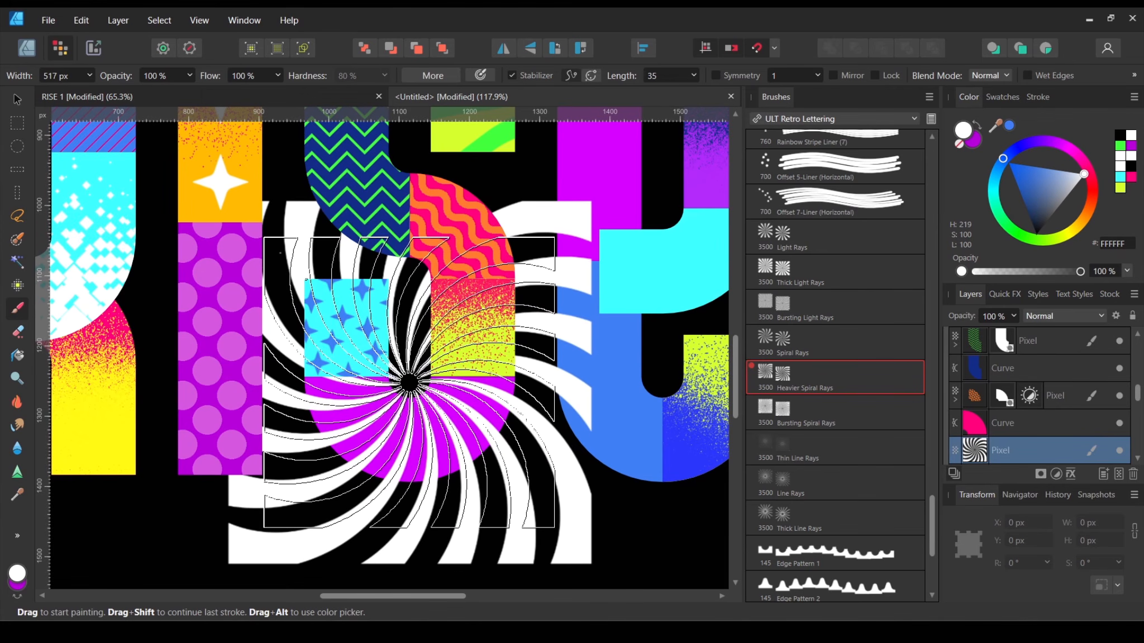
left_click(409, 383)
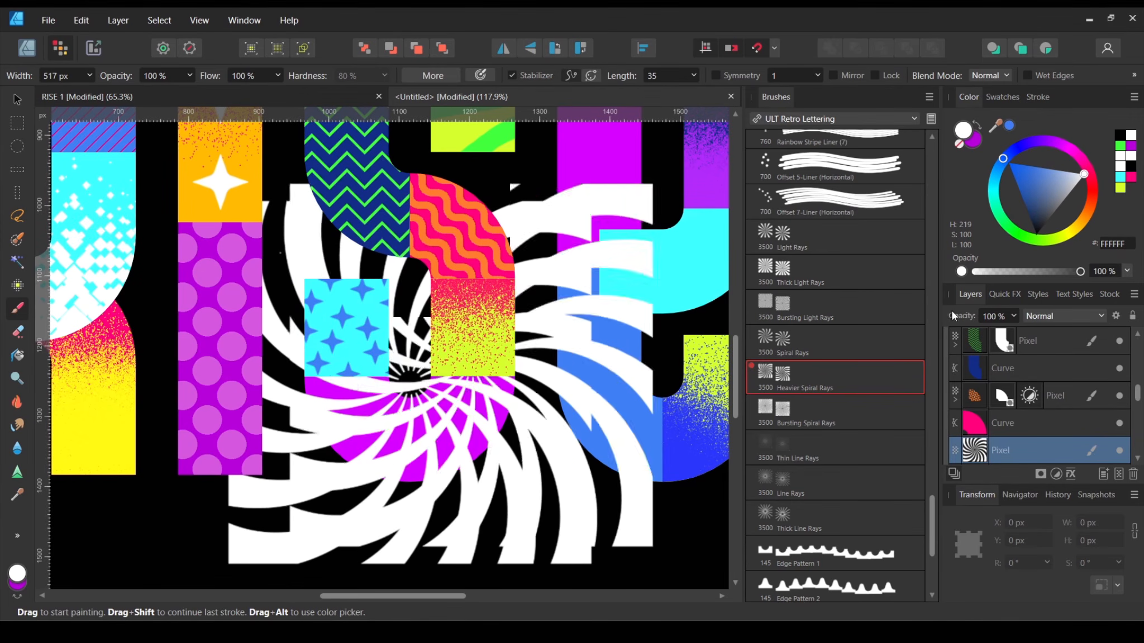
Step: Duplicate the S's purple bottom curve and use the copy to mask the spiral rays pixel layer
scroll(1011, 414, "down", 2)
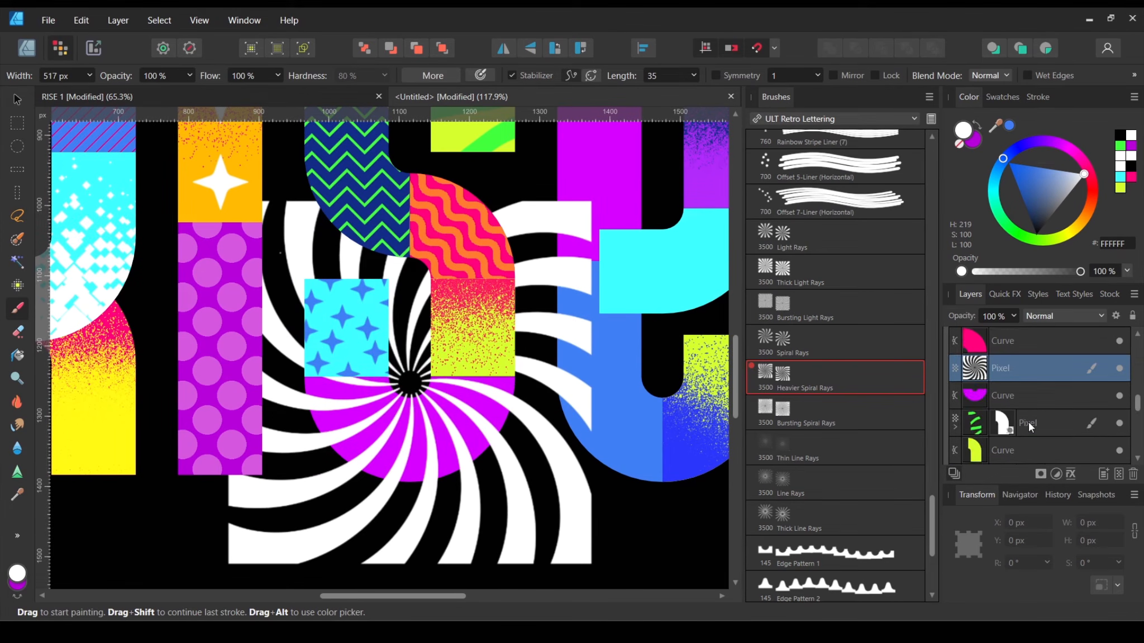
left_click(17, 100)
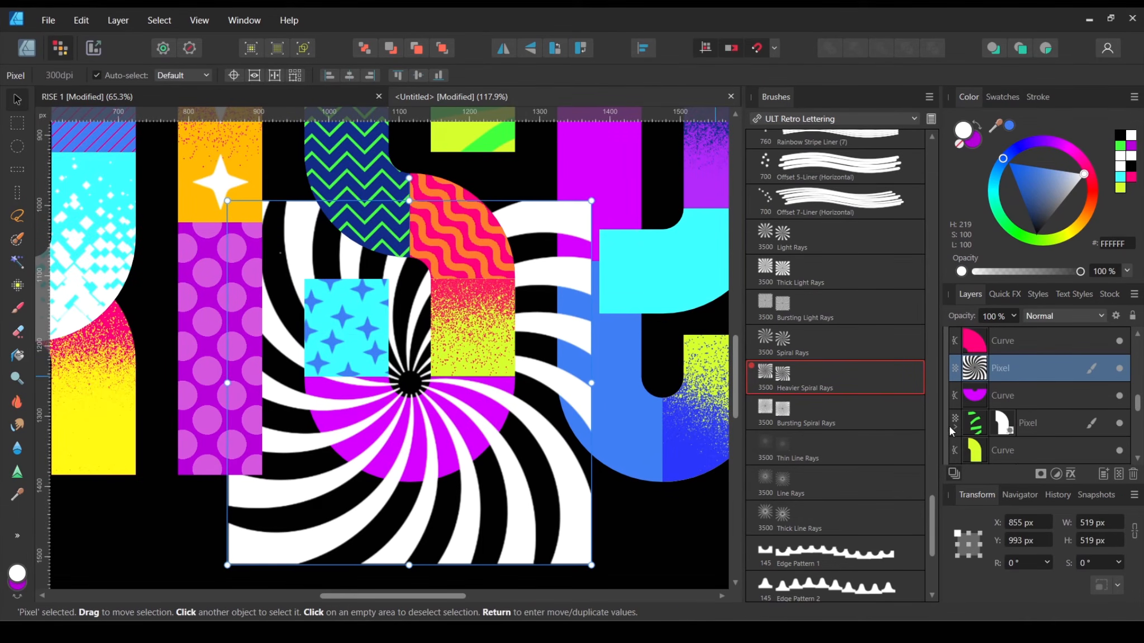
left_click(1039, 396)
right_click(1055, 398)
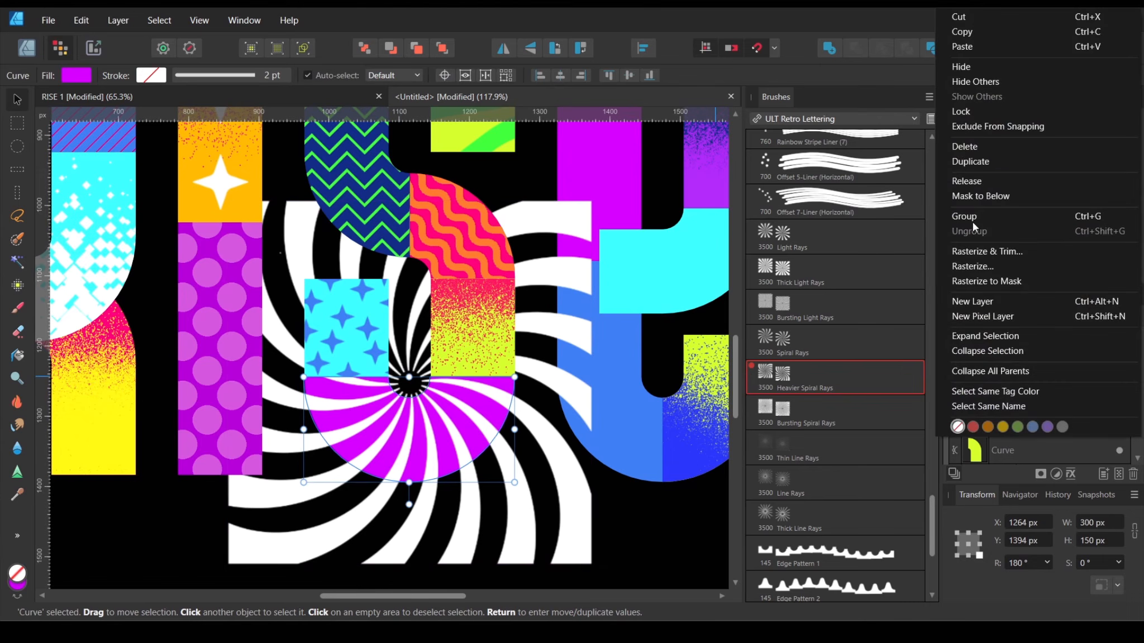
left_click(979, 162)
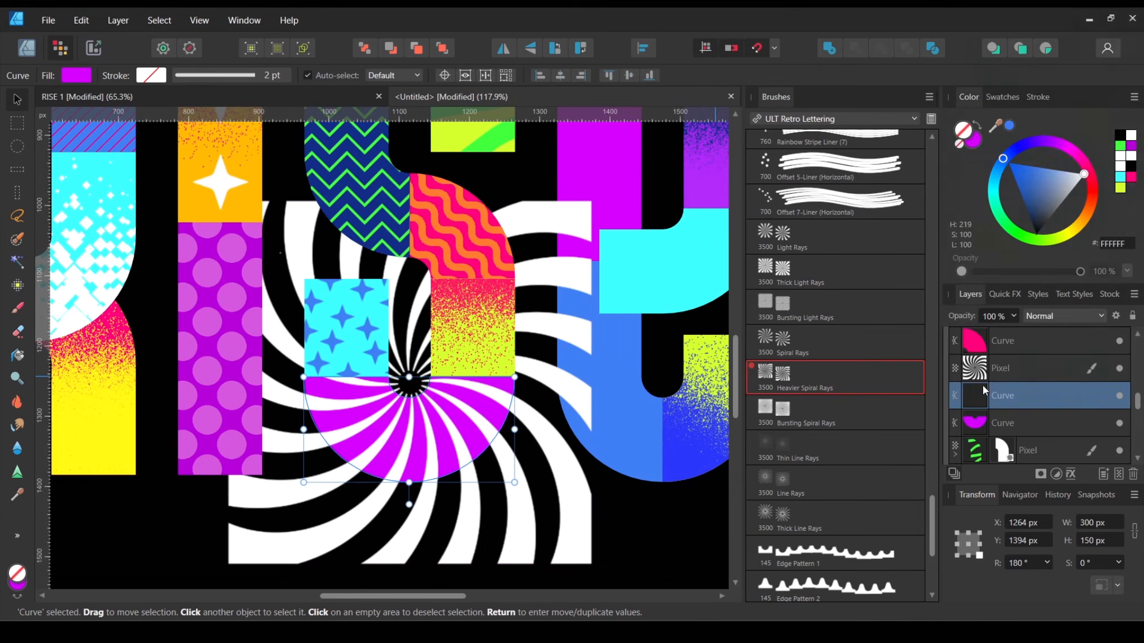
left_click_drag(978, 403, 980, 371)
left_click(593, 495)
Step: Compare the decorated lettering with the reference artwork, examining the patterns on the E's sections
scroll(594, 486, "down", 5)
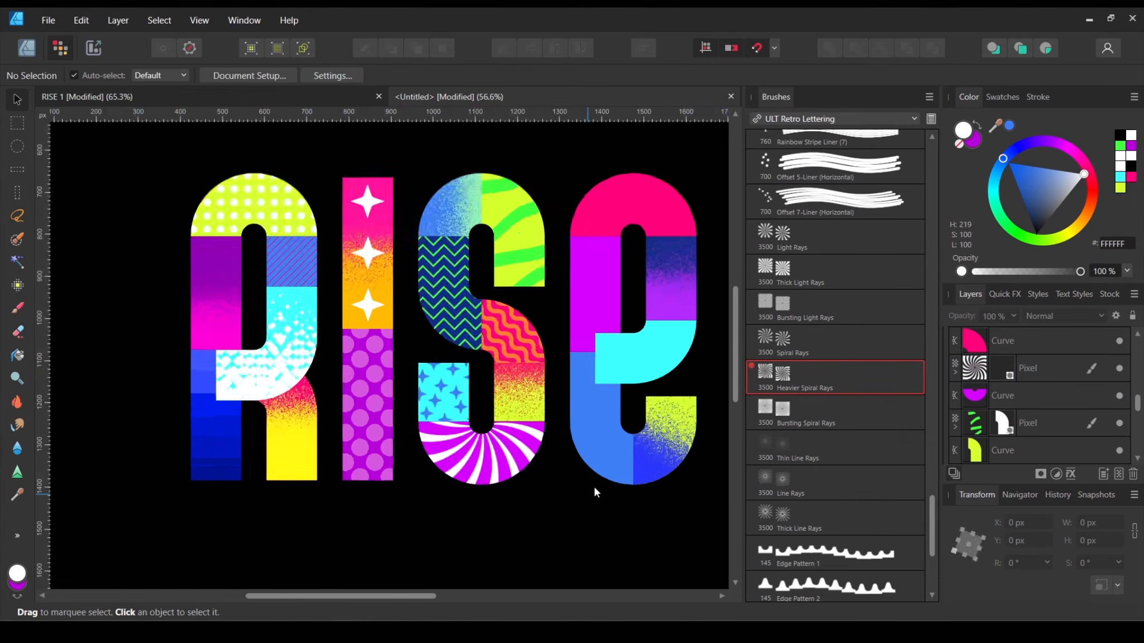
left_click_drag(534, 477, 452, 464)
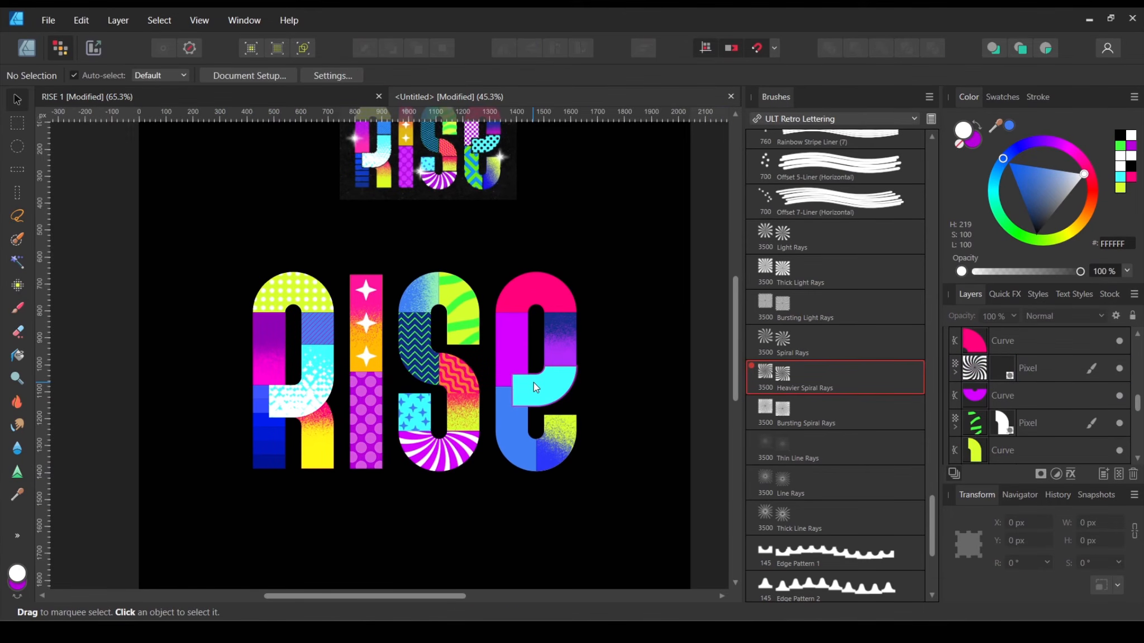
scroll(577, 366, "up", 5)
scroll(416, 285, "up", 8)
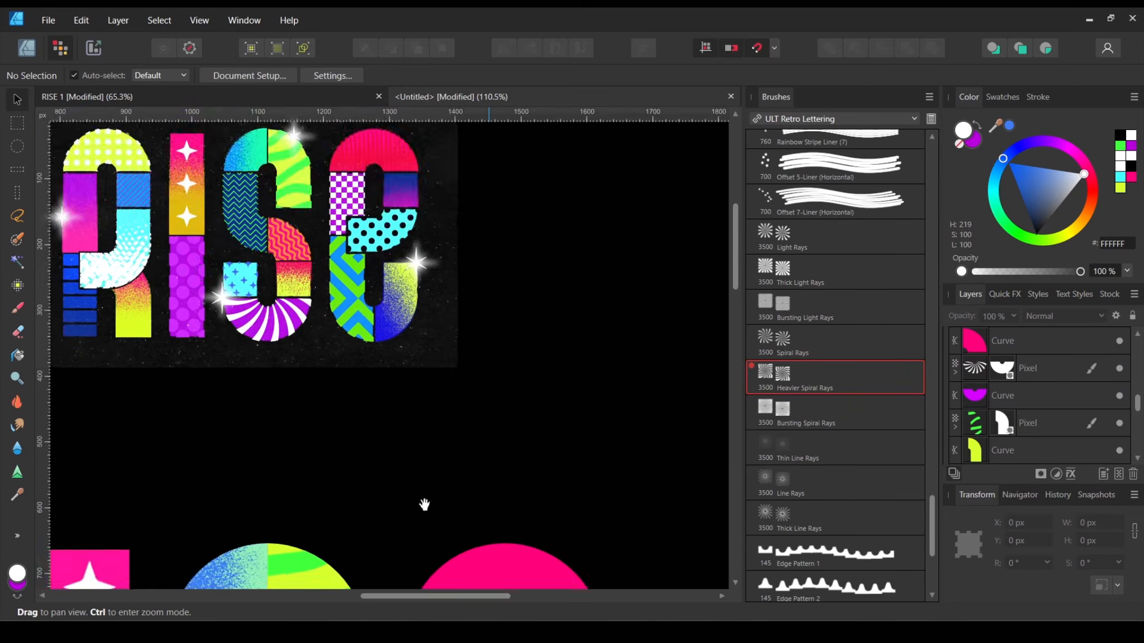
scroll(395, 434, "down", 4)
scroll(436, 425, "up", 5)
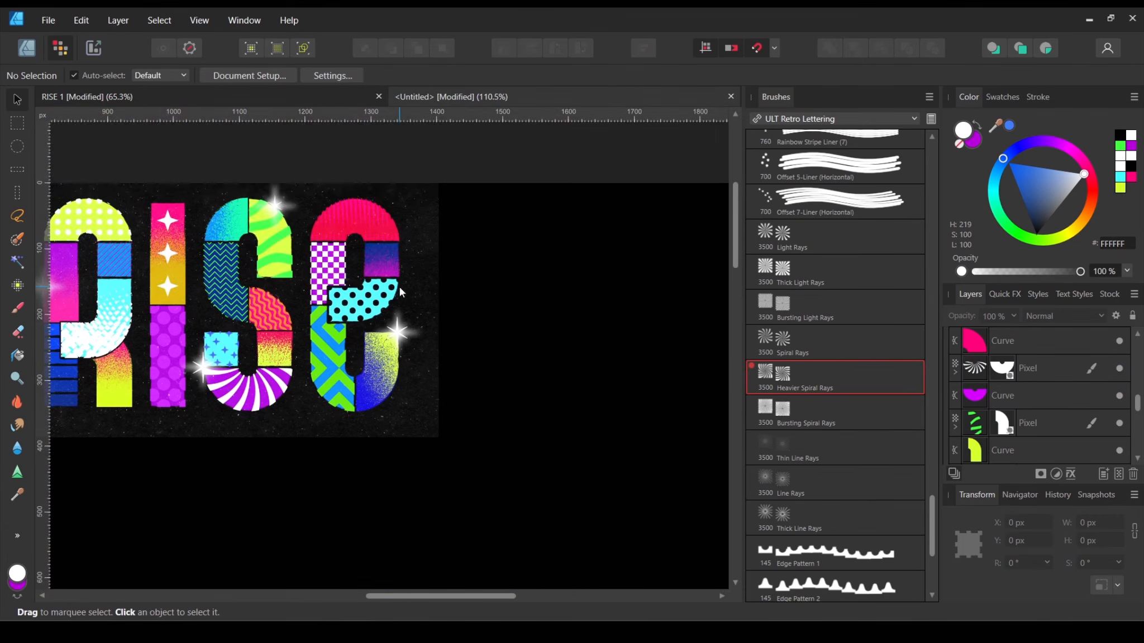
scroll(358, 197, "up", 6)
scroll(450, 219, "down", 5)
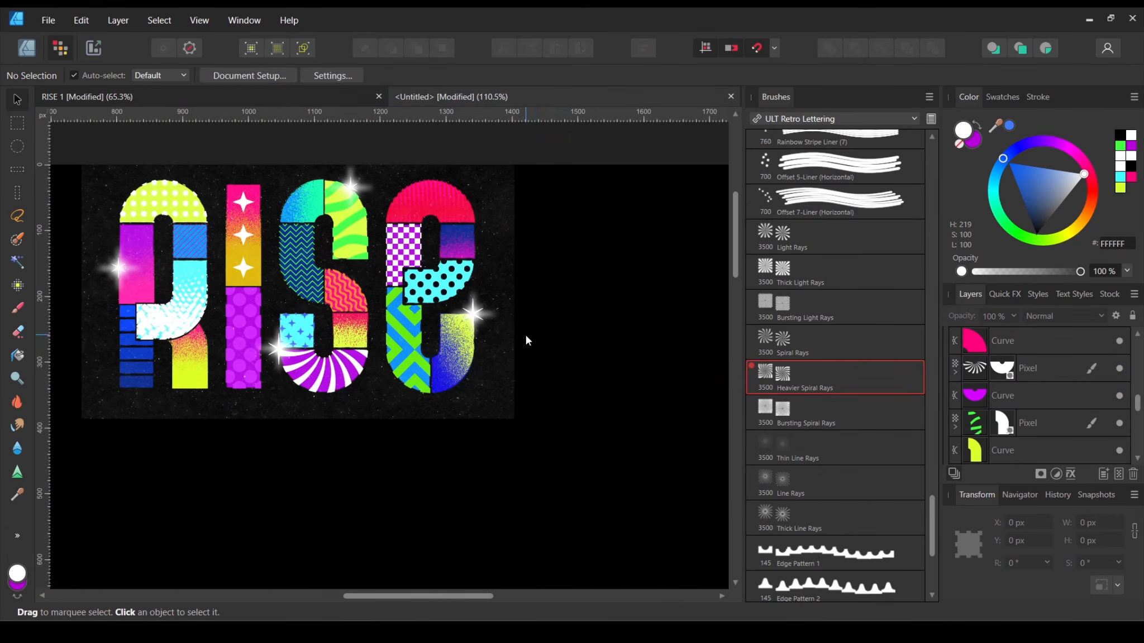
left_click_drag(553, 439, 505, 326)
Step: Add a pixel layer above the E's pink top arch and choose the Sharp Vertical Teeth brush for painting
scroll(505, 326, "down", 3)
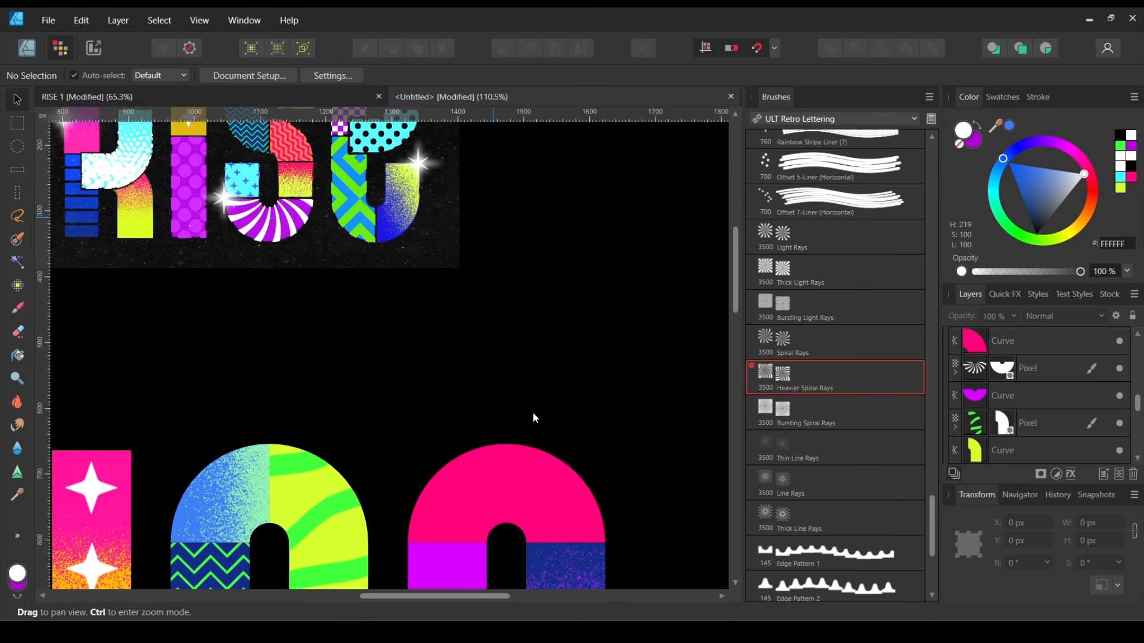
left_click(427, 490)
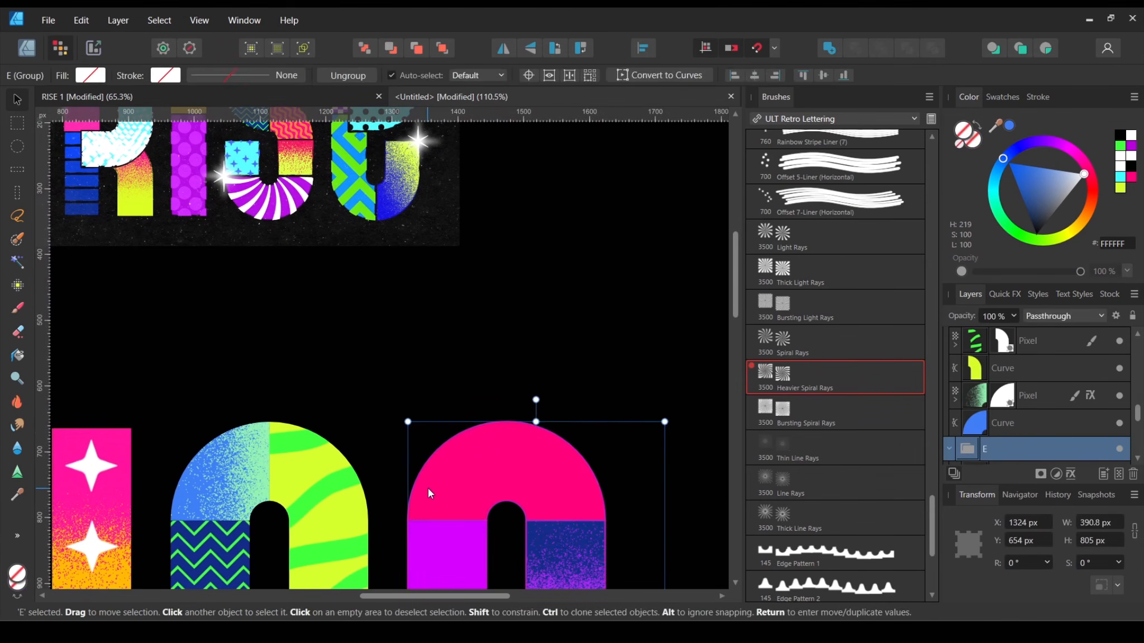
left_click(1119, 475)
scroll(820, 321, "up", 3)
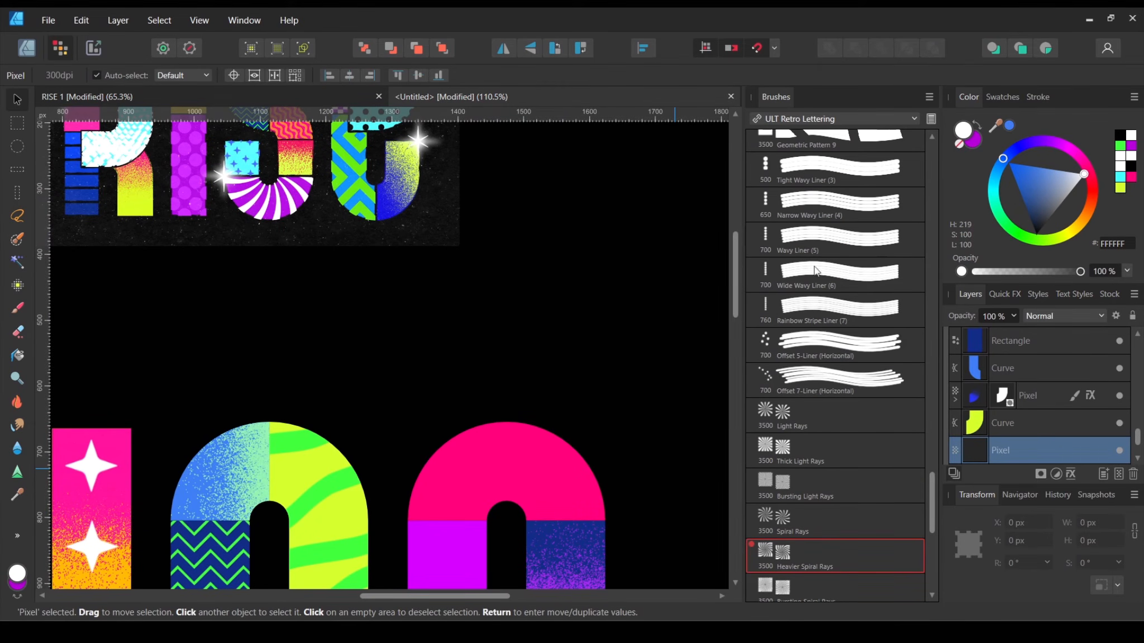
scroll(843, 321, "up", 10)
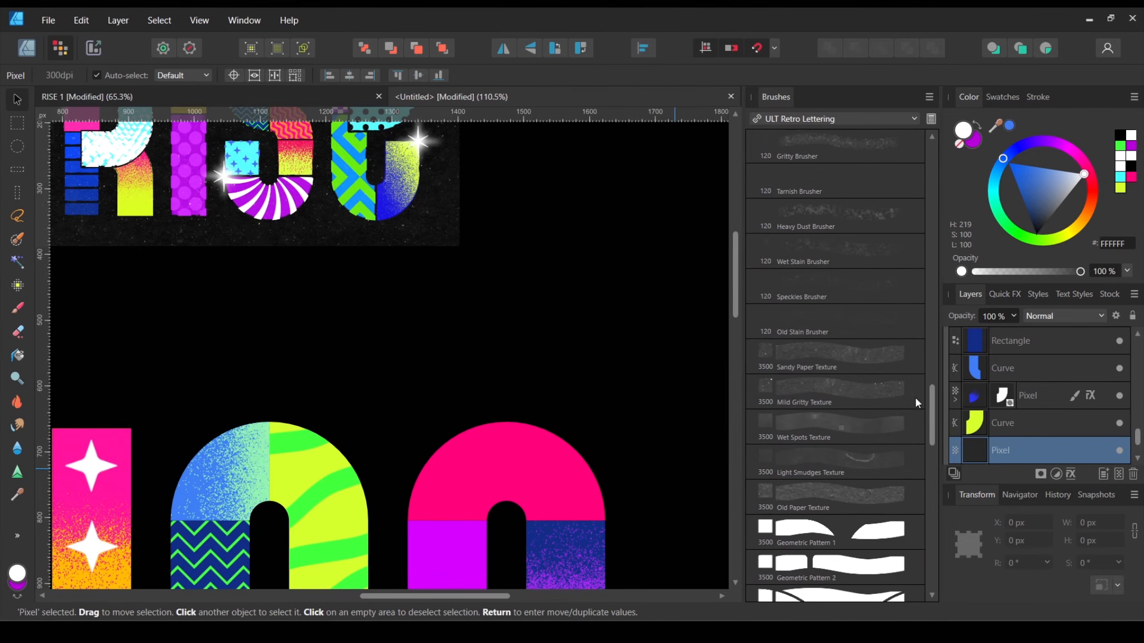
left_click_drag(932, 398, 962, 260)
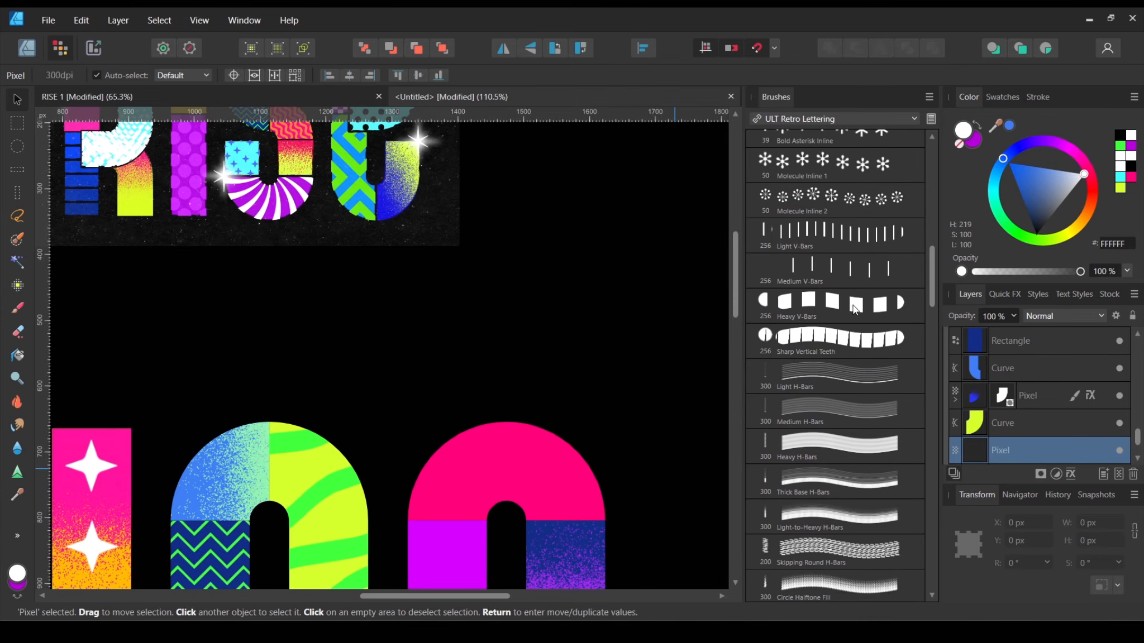
scroll(492, 378, "down", 3)
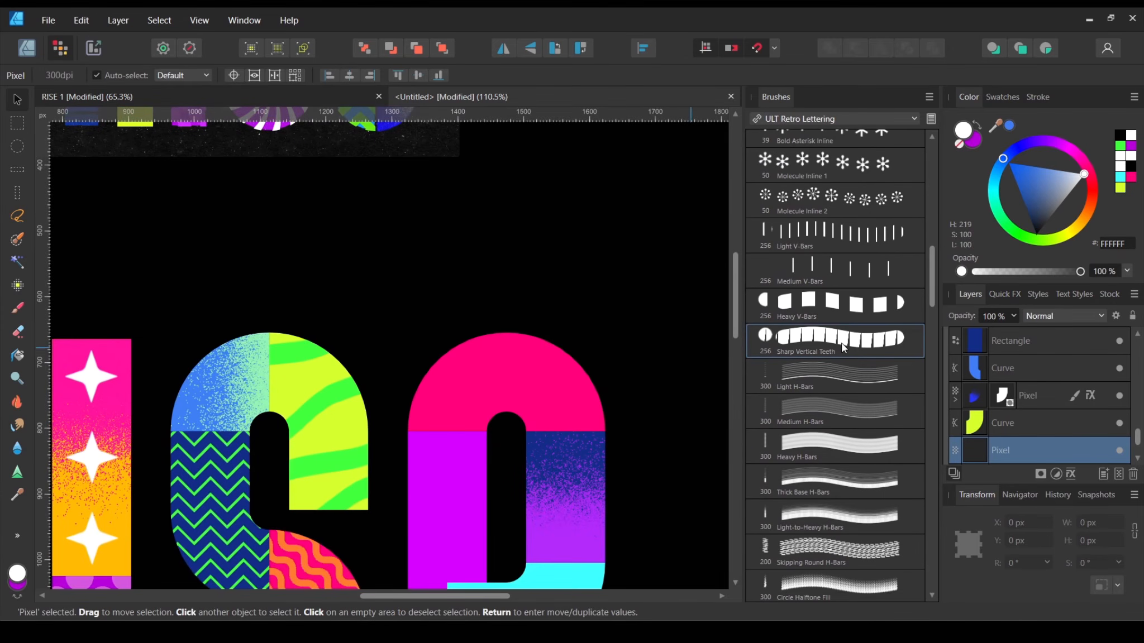
left_click(15, 312)
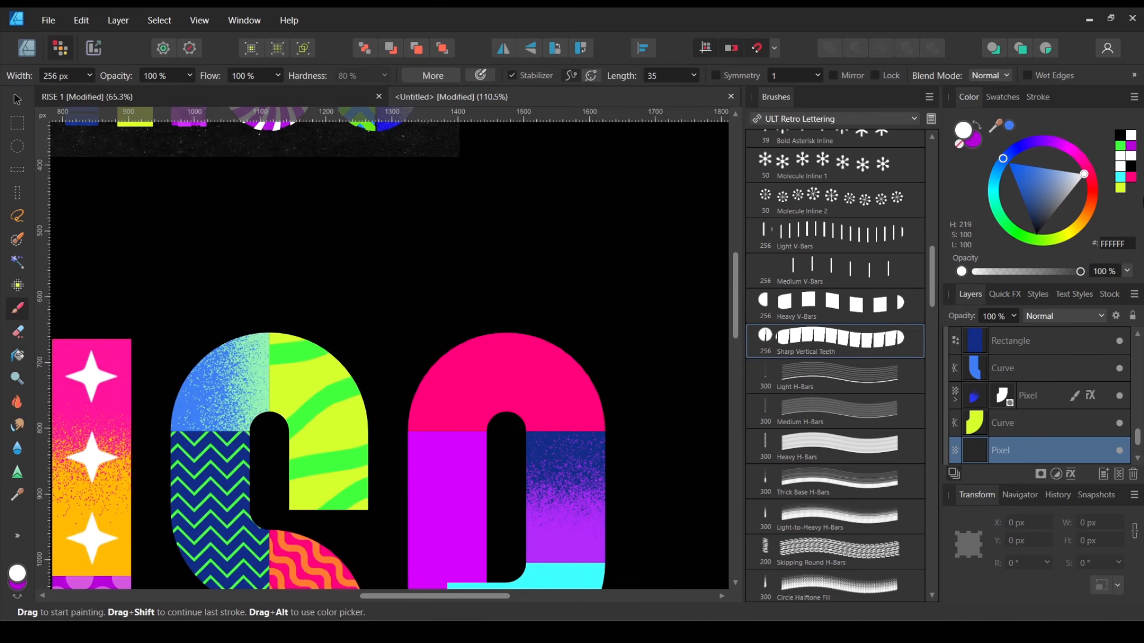
Step: Paint Sharp Vertical Teeth strokes in red FF0037 at 256 px across the E's pink top arch
left_click(1093, 189)
mouse_move(424, 346)
left_mouse_down()
mouse_move(402, 357)
mouse_move(413, 370)
mouse_move(440, 339)
mouse_move(395, 268)
mouse_move(331, 255)
mouse_move(669, 268)
mouse_move(564, 353)
mouse_move(432, 351)
mouse_move(279, 296)
mouse_move(676, 204)
mouse_move(684, 232)
left_mouse_up()
scroll(550, 271, "down", 2)
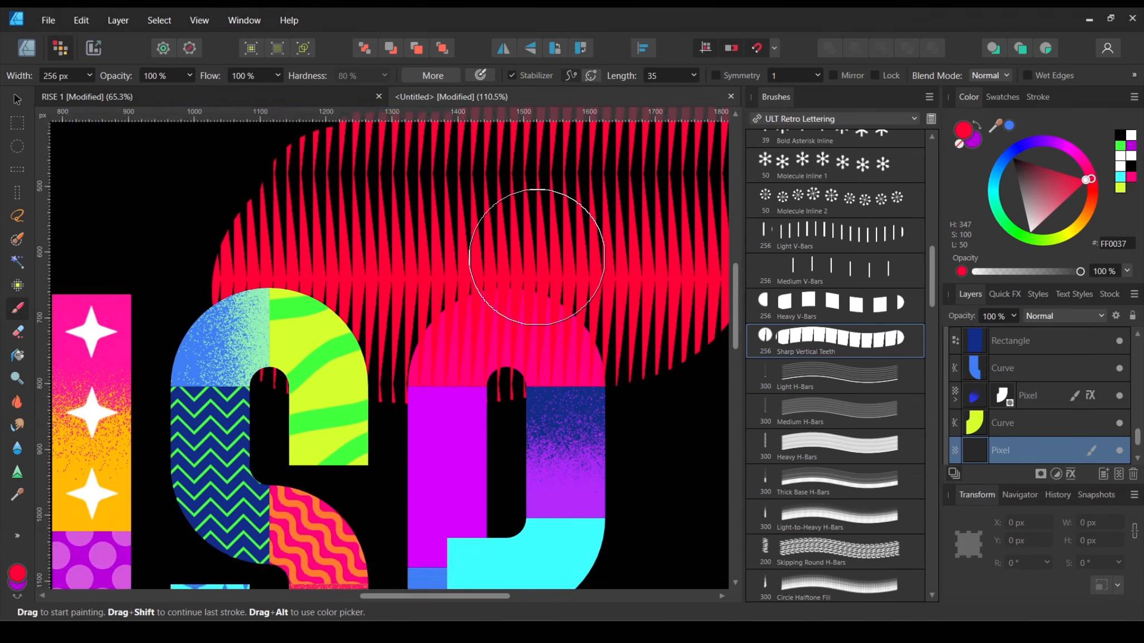
scroll(532, 268, "up", 2)
Step: Scale the red teeth texture down to about 619 × 400 px and position it over the E's top arch
key("v")
mouse_move(634, 319)
left_mouse_down()
mouse_move(636, 335)
mouse_move(528, 402)
left_mouse_up()
left_click_drag(472, 474, 469, 391)
left_click_drag(574, 363, 573, 389)
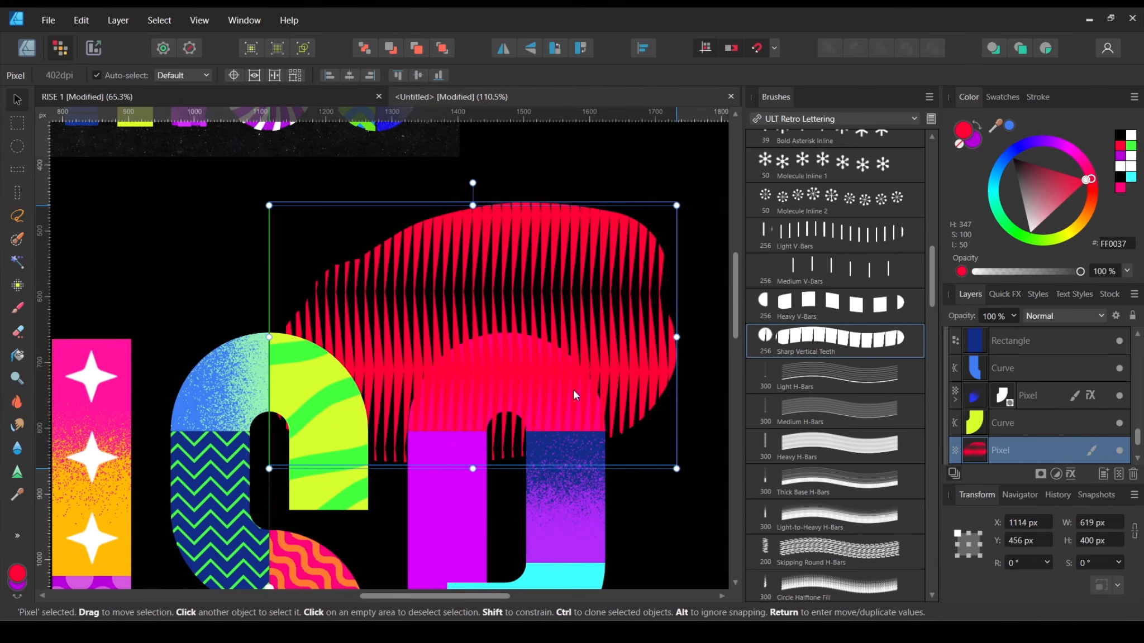
Step: Duplicate the E's pink top arch curve and use the copy to mask the red teeth texture
scroll(1019, 435, "down", 2)
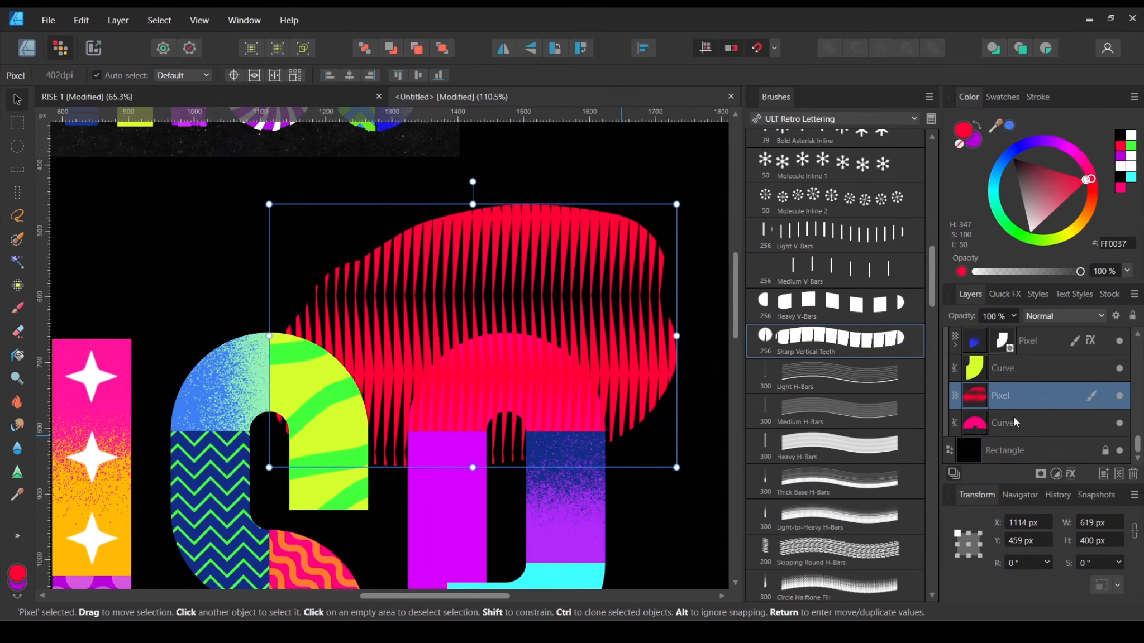
right_click(1036, 421)
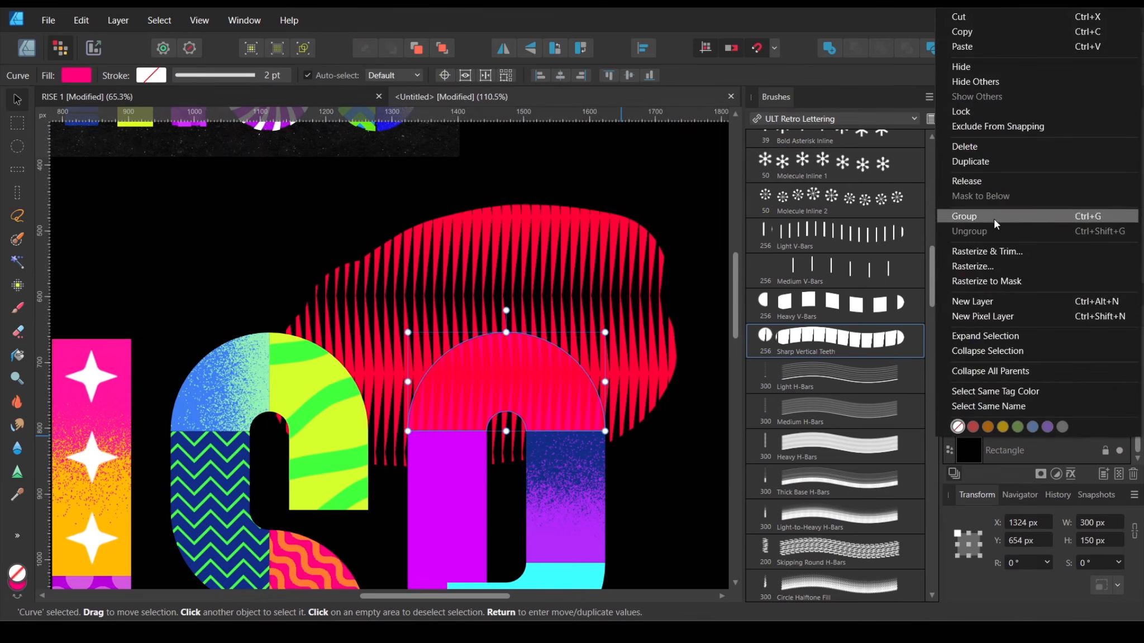
left_click(981, 162)
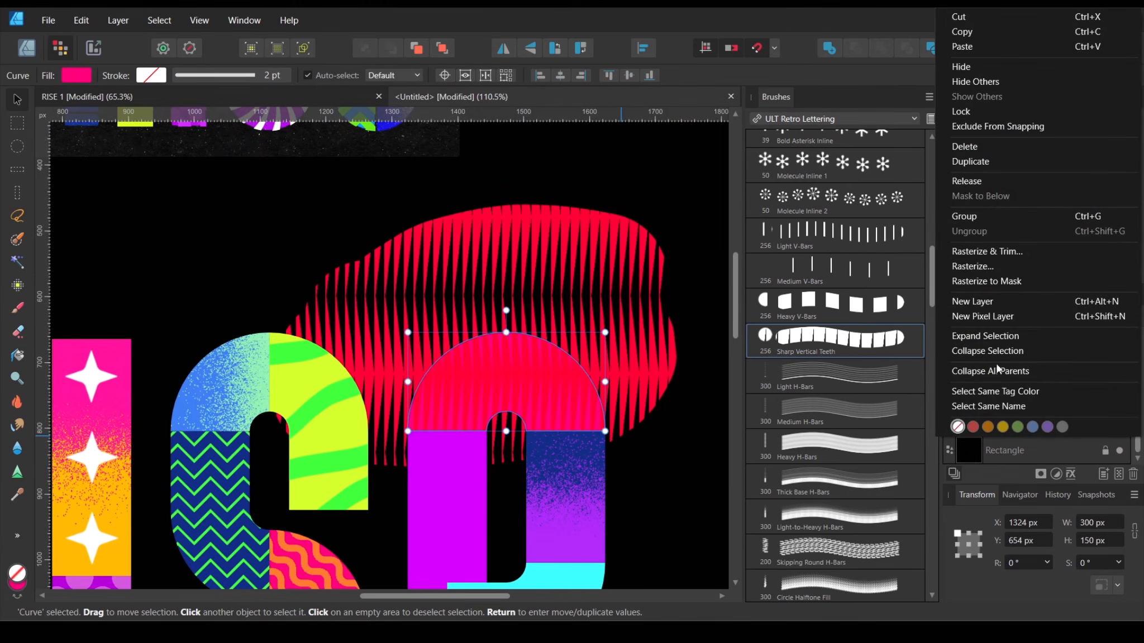
left_click_drag(981, 424, 988, 395)
left_click(547, 258)
Step: Check the reference artwork, select the E's purple rectangle and add a pixel layer above it
scroll(327, 260, "up", 5)
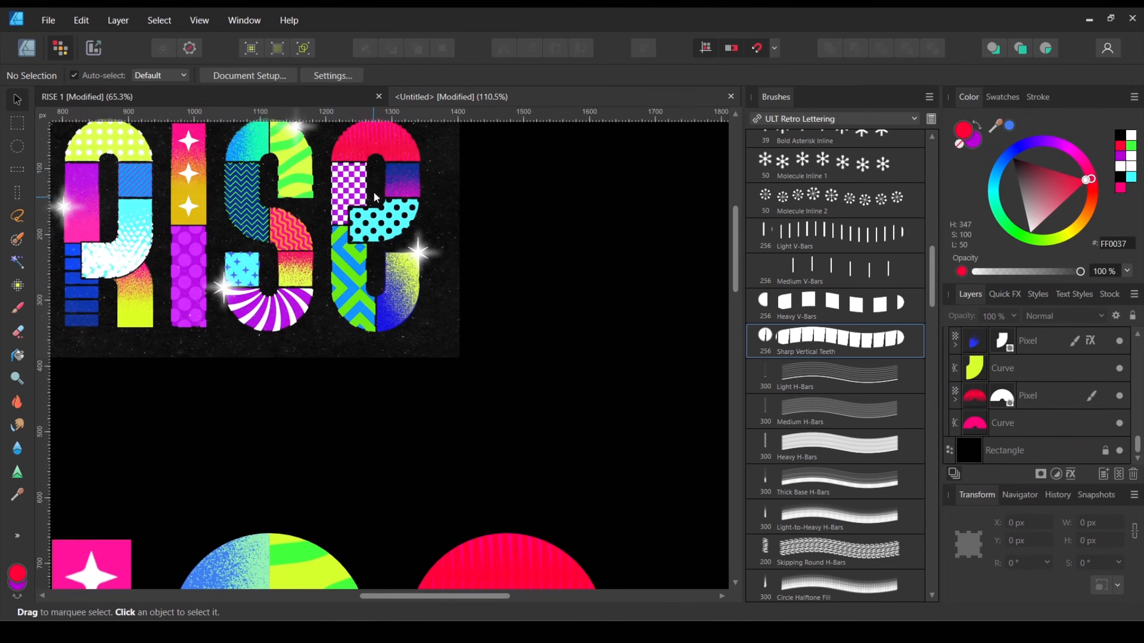
scroll(354, 181, "down", 8)
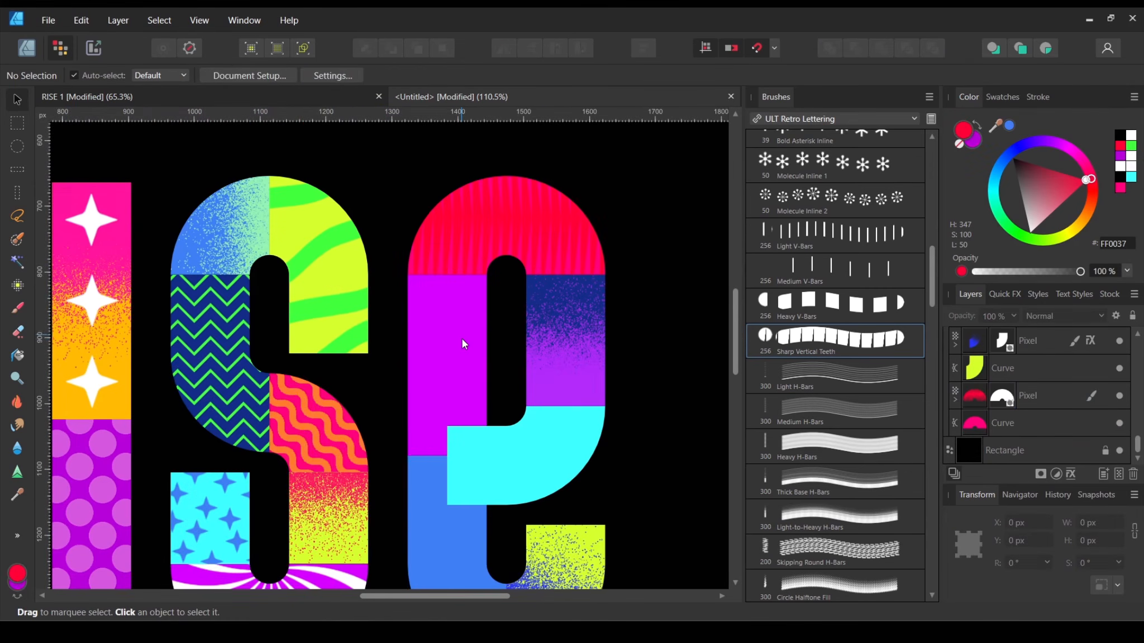
left_click(461, 338)
double_click(462, 339)
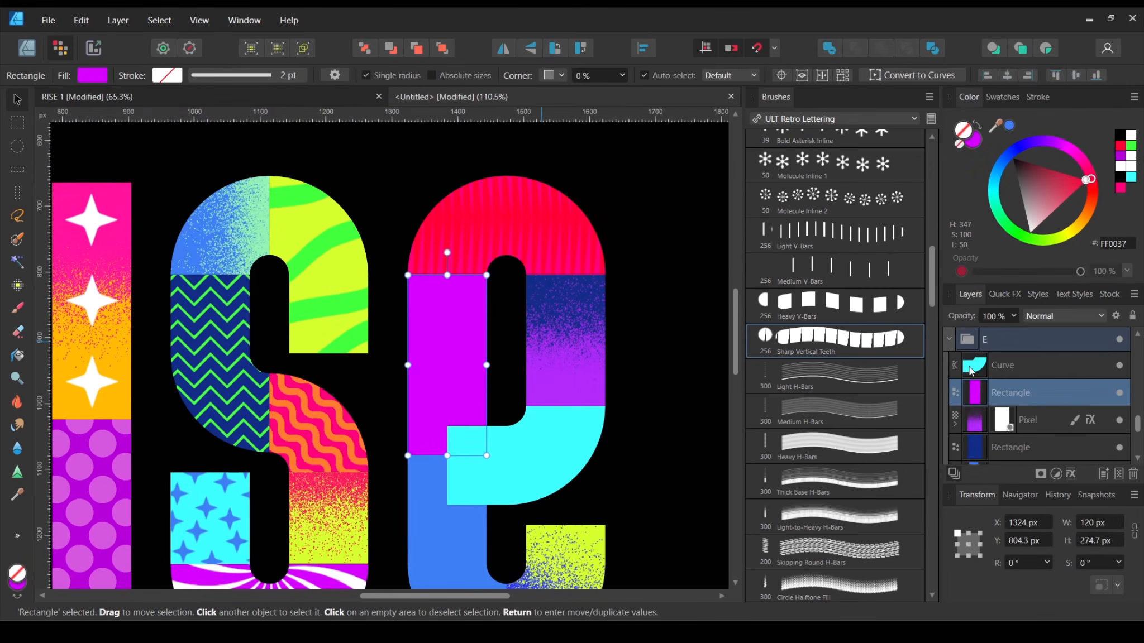
left_click(1119, 474)
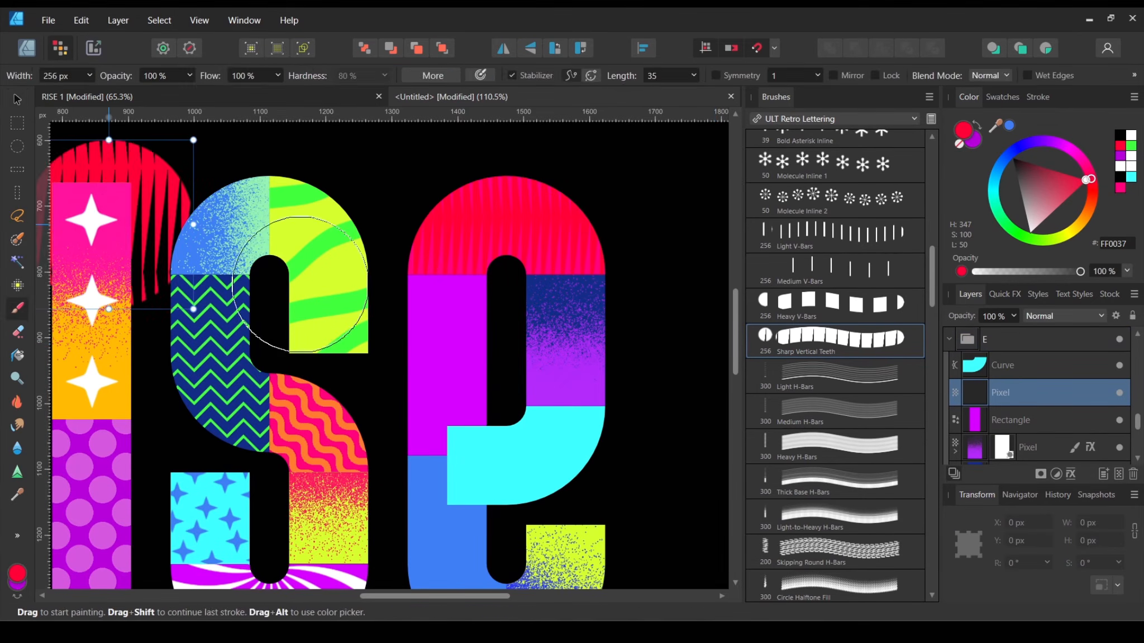
Step: Stamp the Checkerboard brush in white at 500 px over the E's purple rectangle
left_click(1032, 225)
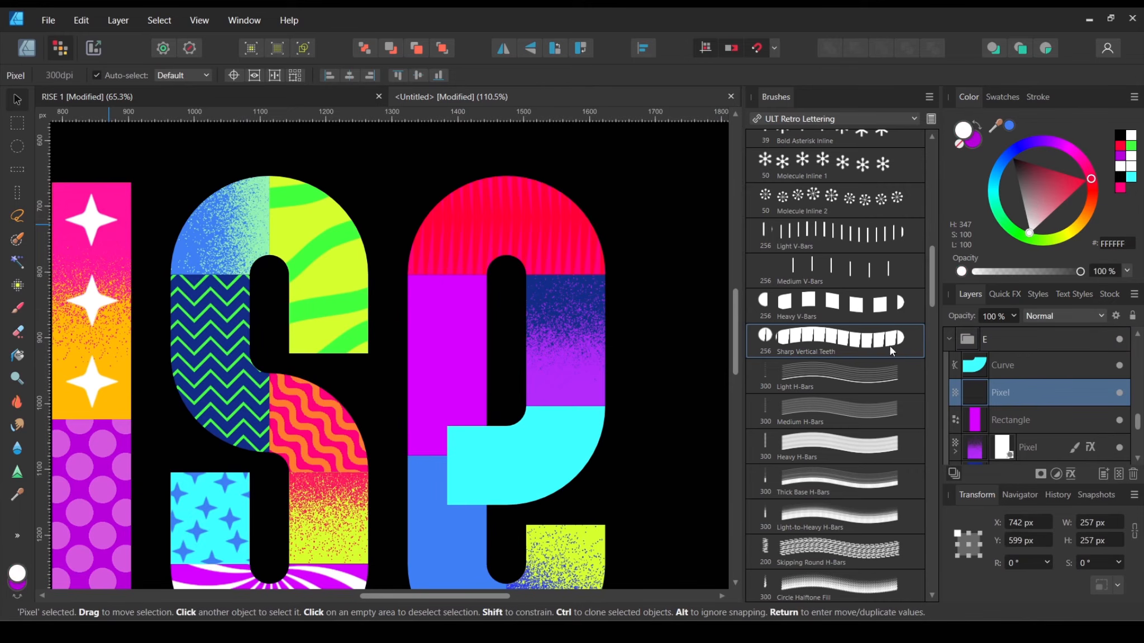
scroll(839, 317, "down", 10)
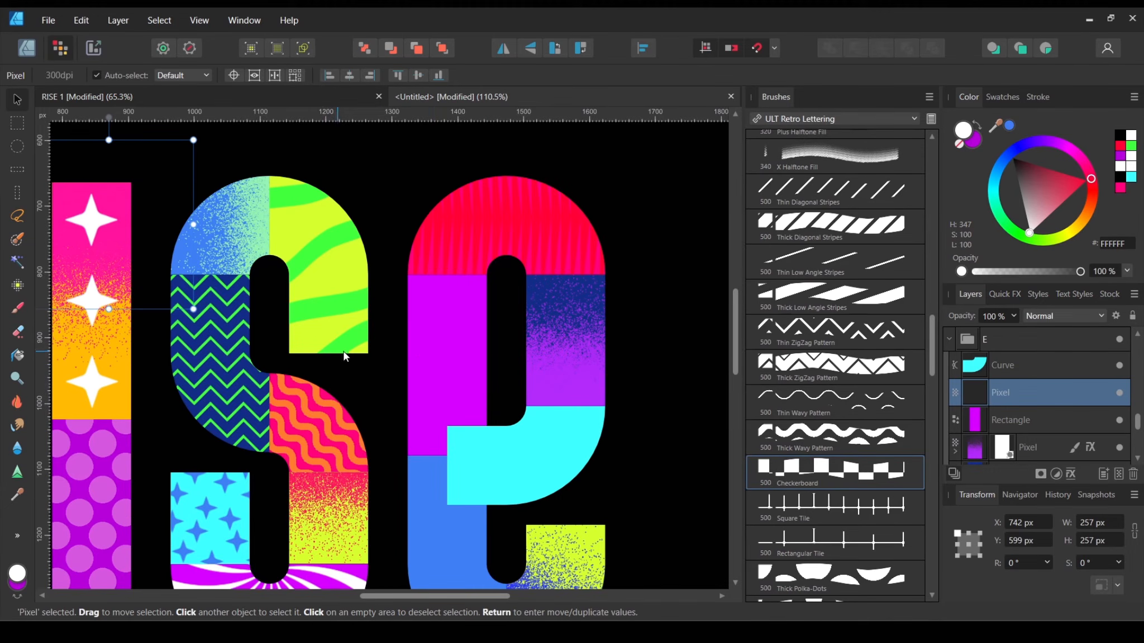
key("b")
mouse_move(413, 358)
left_mouse_down()
mouse_move(431, 312)
mouse_move(436, 368)
left_mouse_up()
left_click(437, 368)
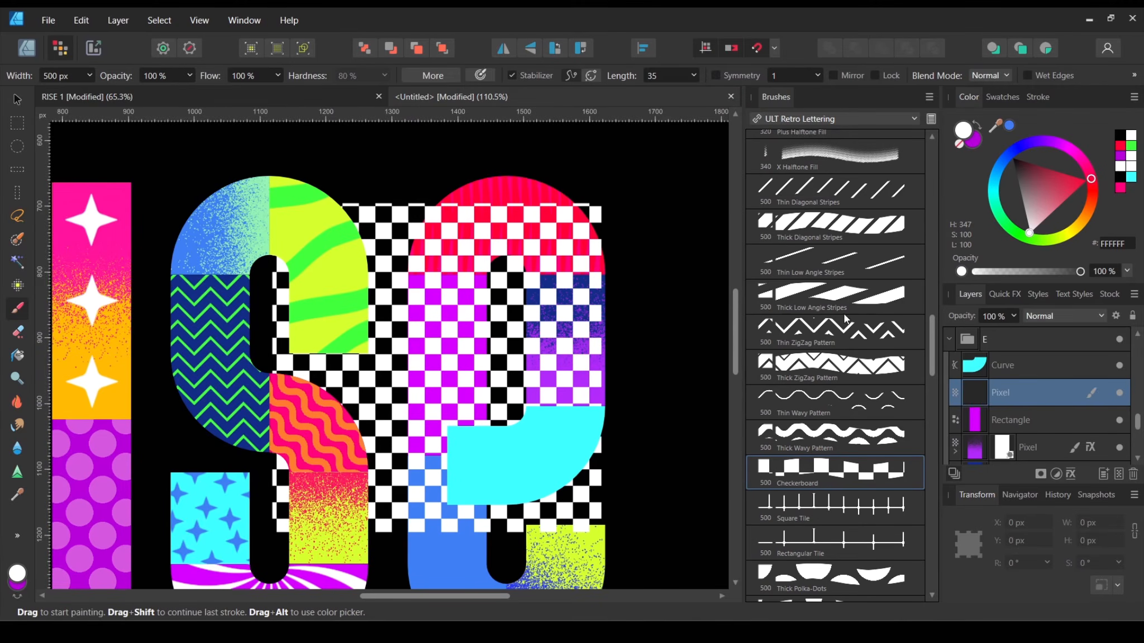
Step: Scale the checkerboard pattern down to about 357 px and reposition it over the E's purple rectangle
left_click(20, 101)
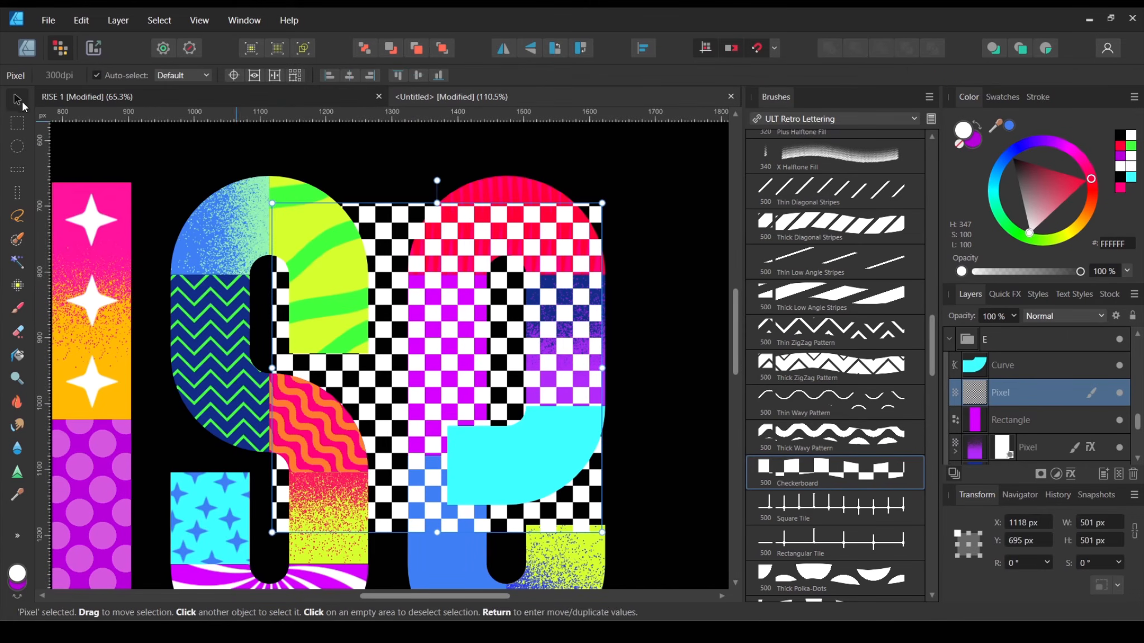
left_click_drag(272, 533, 366, 437)
left_click_drag(514, 373, 492, 409)
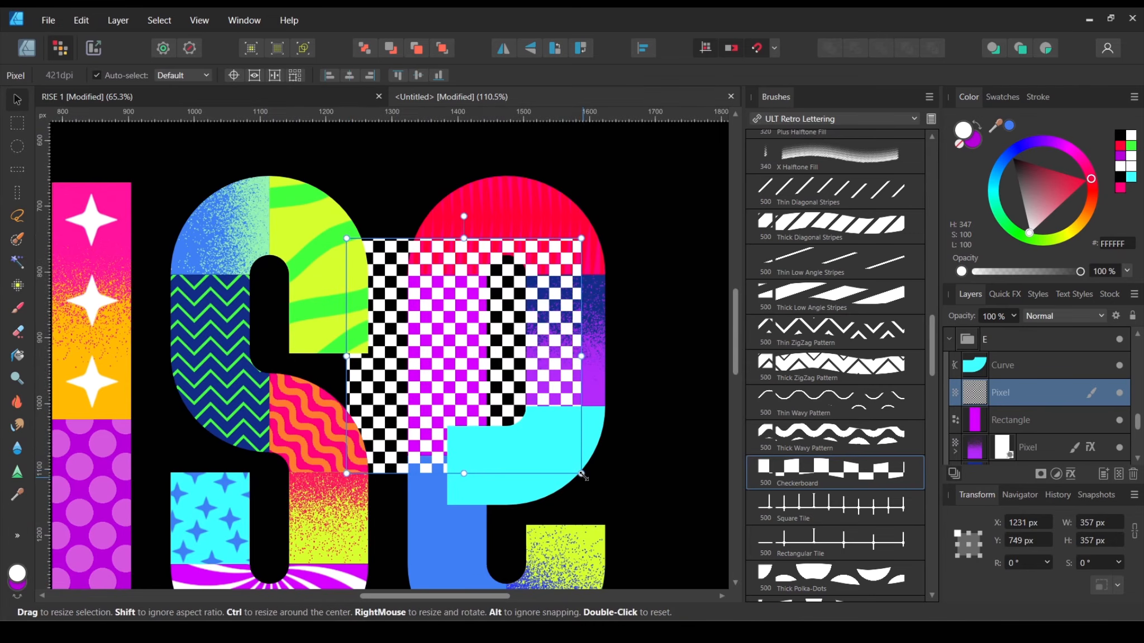
Step: Enlarge the checkerboard pattern to about 374 px over the E's purple rectangle and mask it with a duplicate of that rectangle
left_click_drag(581, 474, 575, 506)
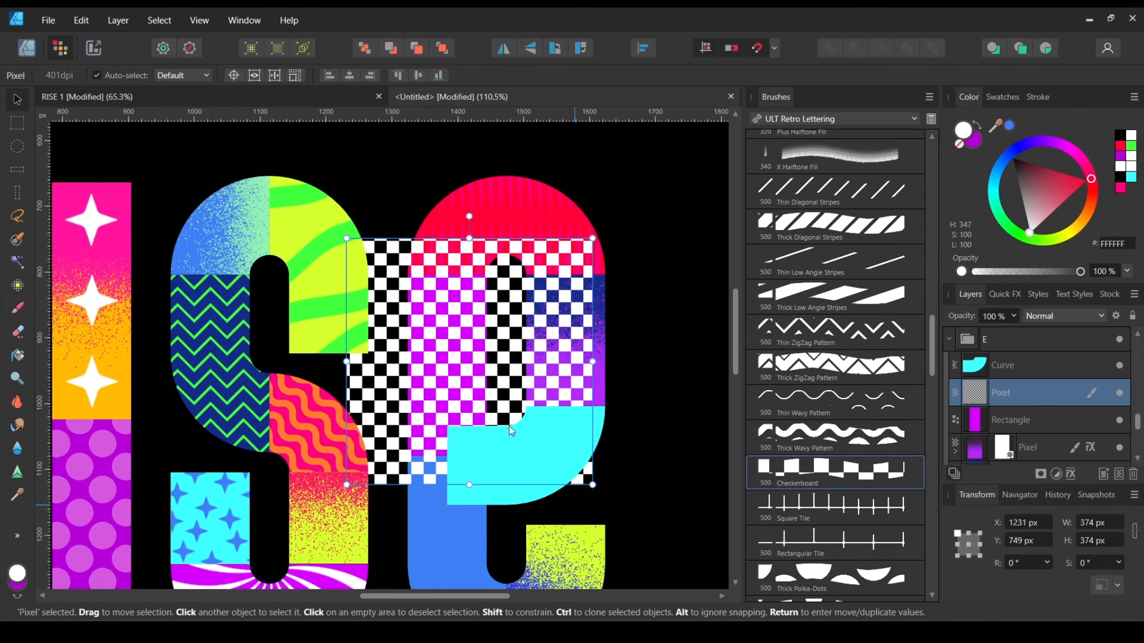
left_click_drag(497, 416, 508, 414)
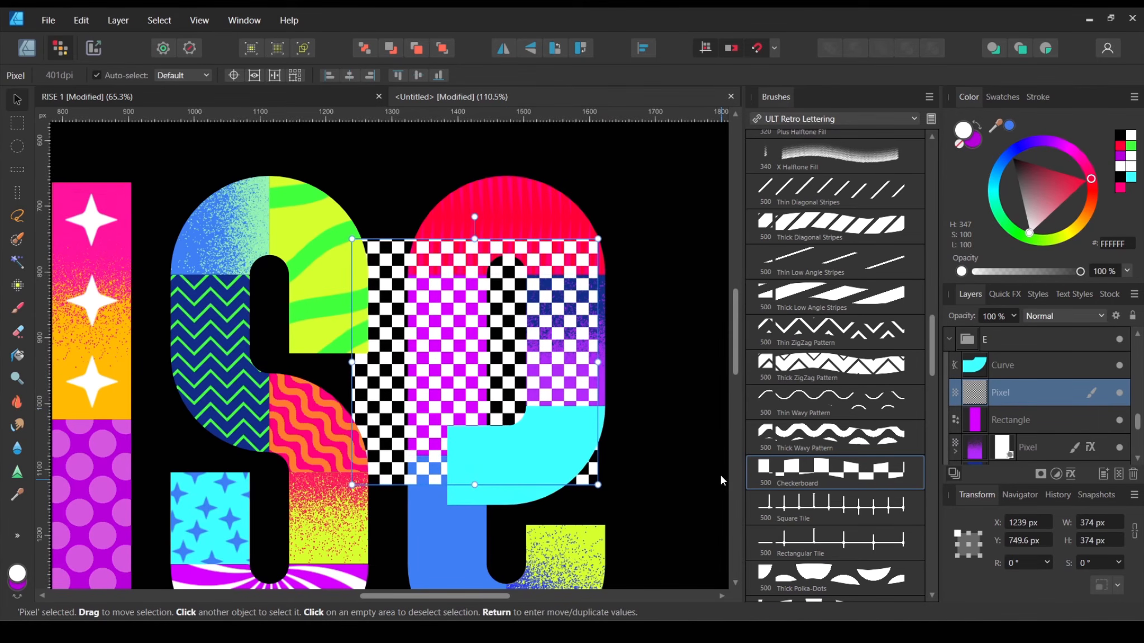
left_click(1044, 426)
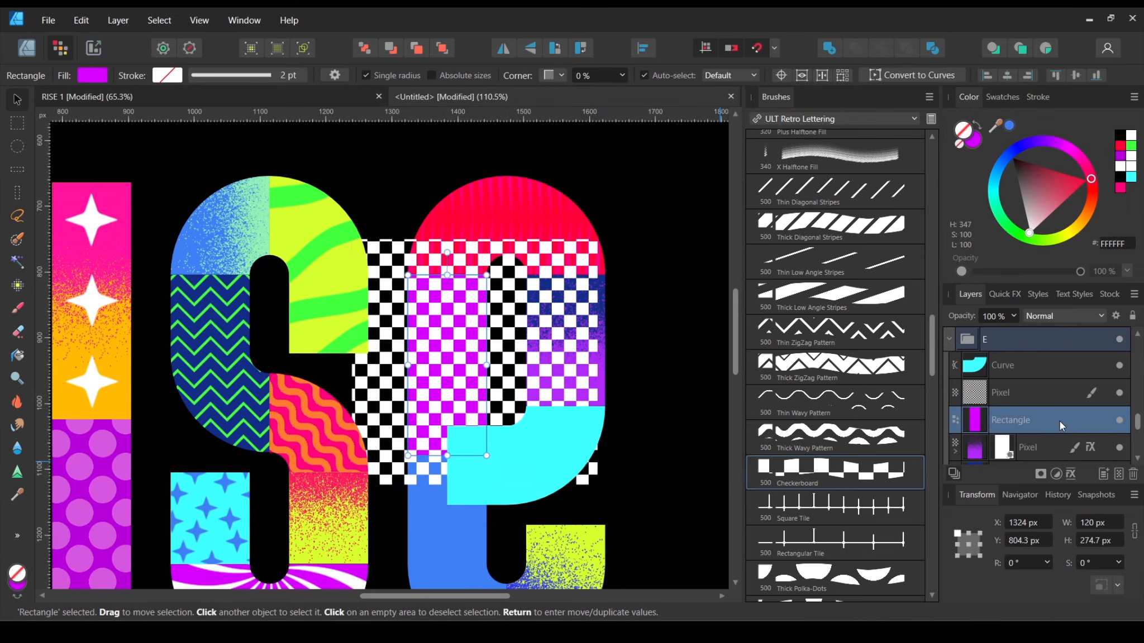
right_click(1060, 421)
left_click(982, 162)
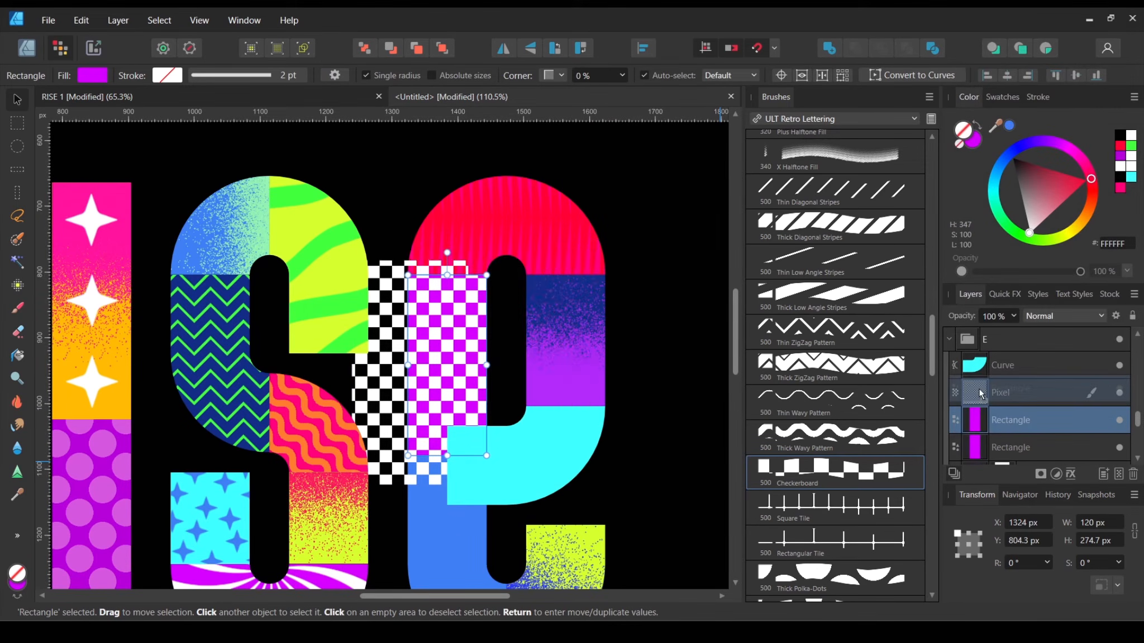
left_click(696, 374)
Step: Check the reference artwork, select the E's cyan curve and add a pixel layer above it
scroll(571, 374, "down", 2)
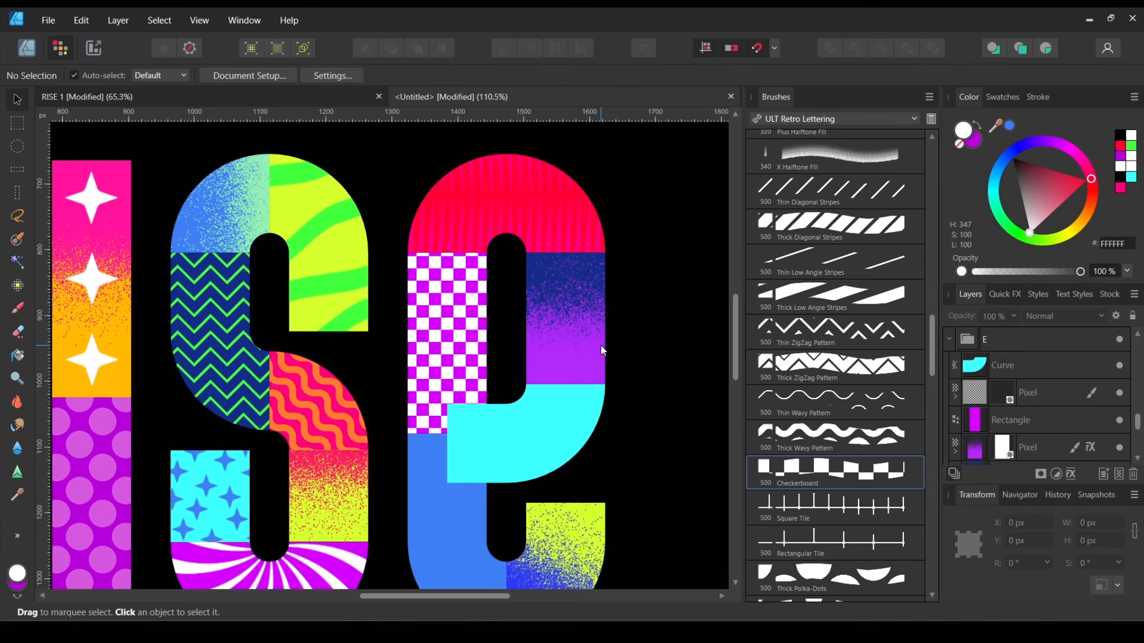
scroll(610, 342, "up", 15)
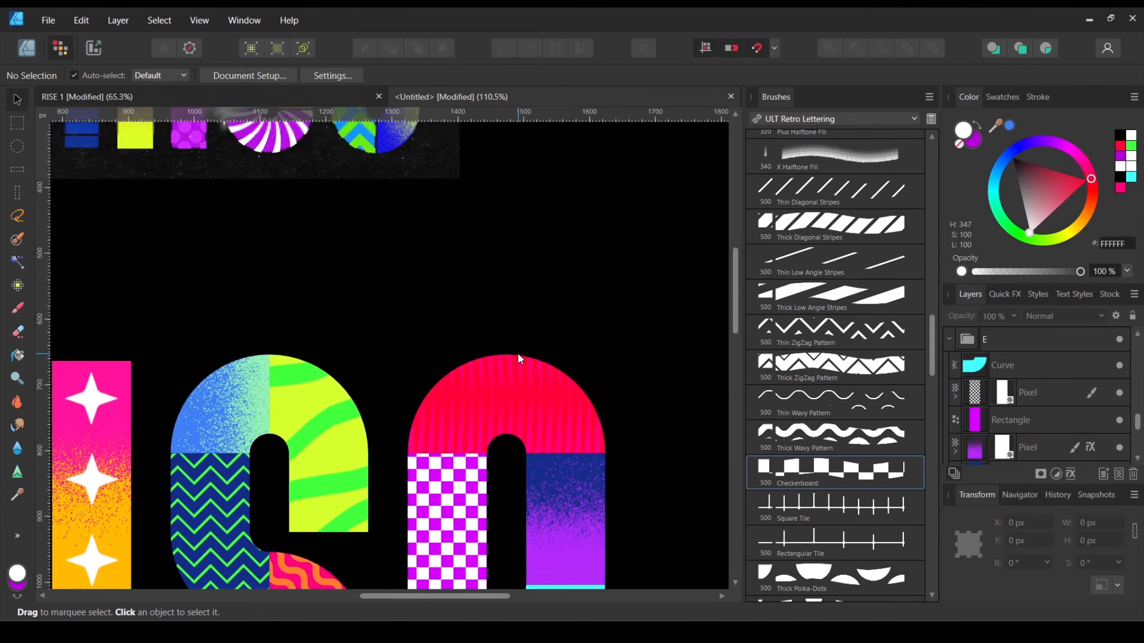
scroll(376, 356, "down", 12)
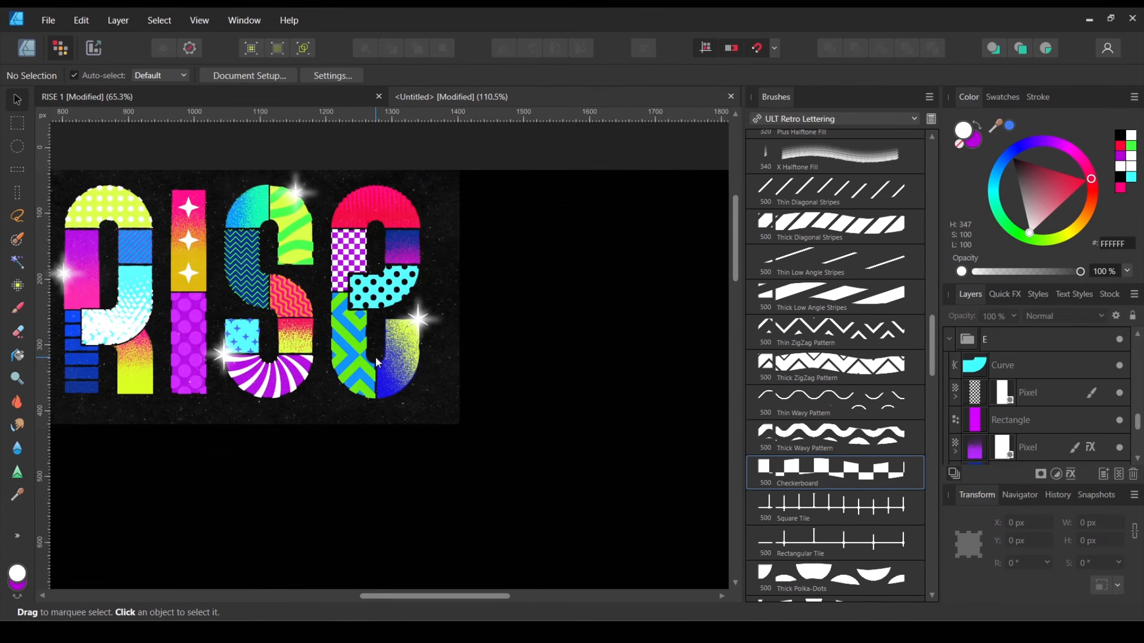
scroll(391, 347, "down", 12)
left_click(525, 286)
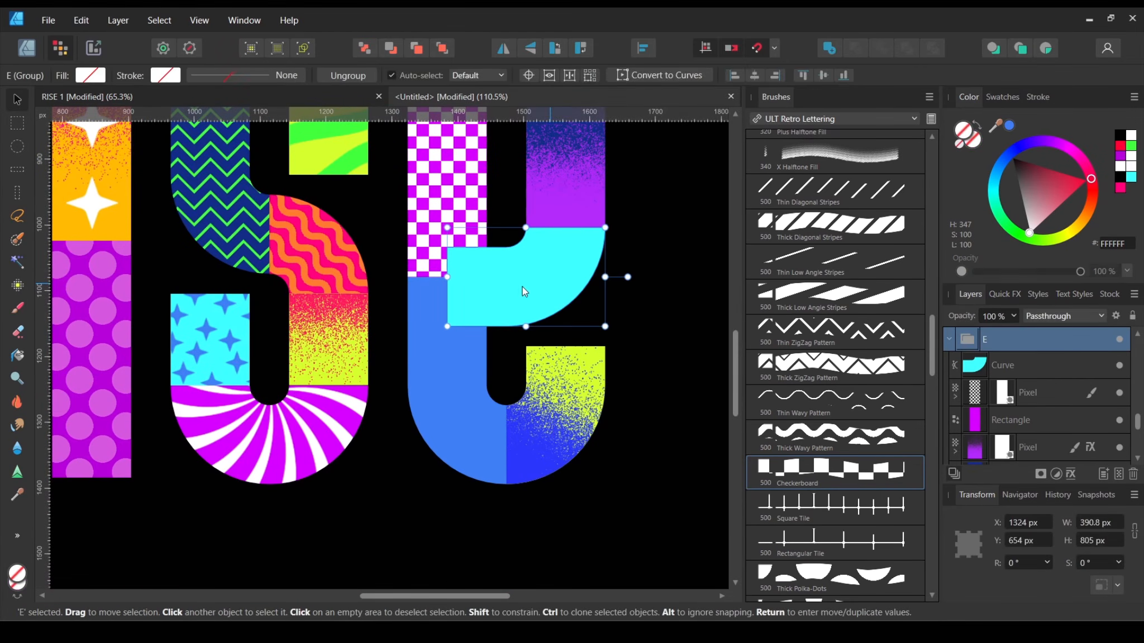
left_click(1118, 475)
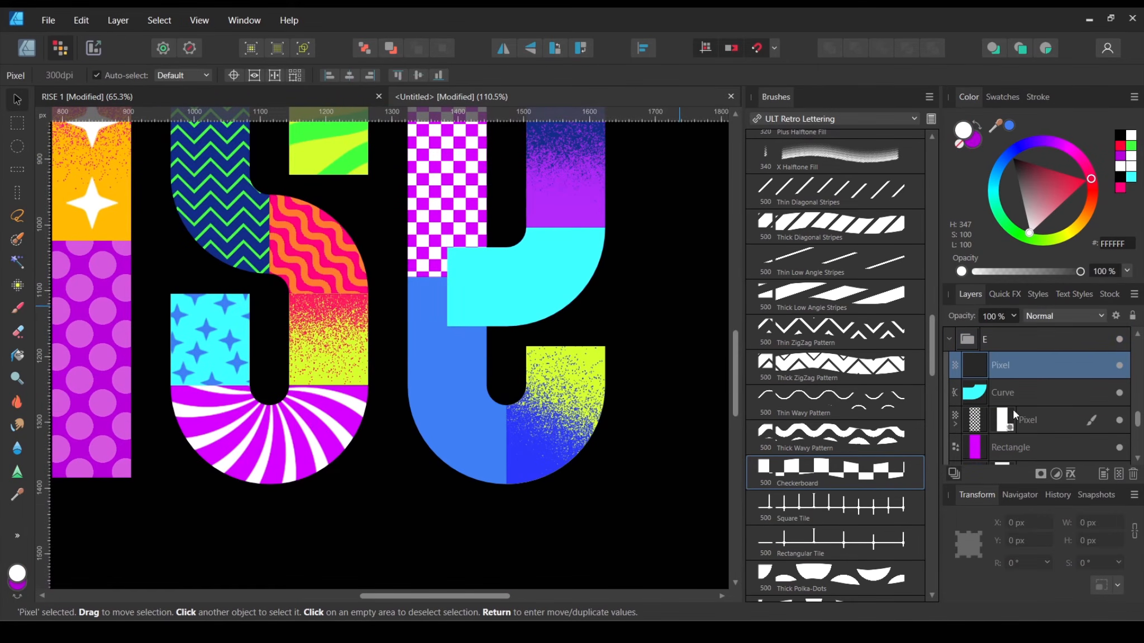
Step: Stamp the Small Polka-Dots brush in black at 500 px over the E's cyan curve
scroll(845, 360, "down", 5)
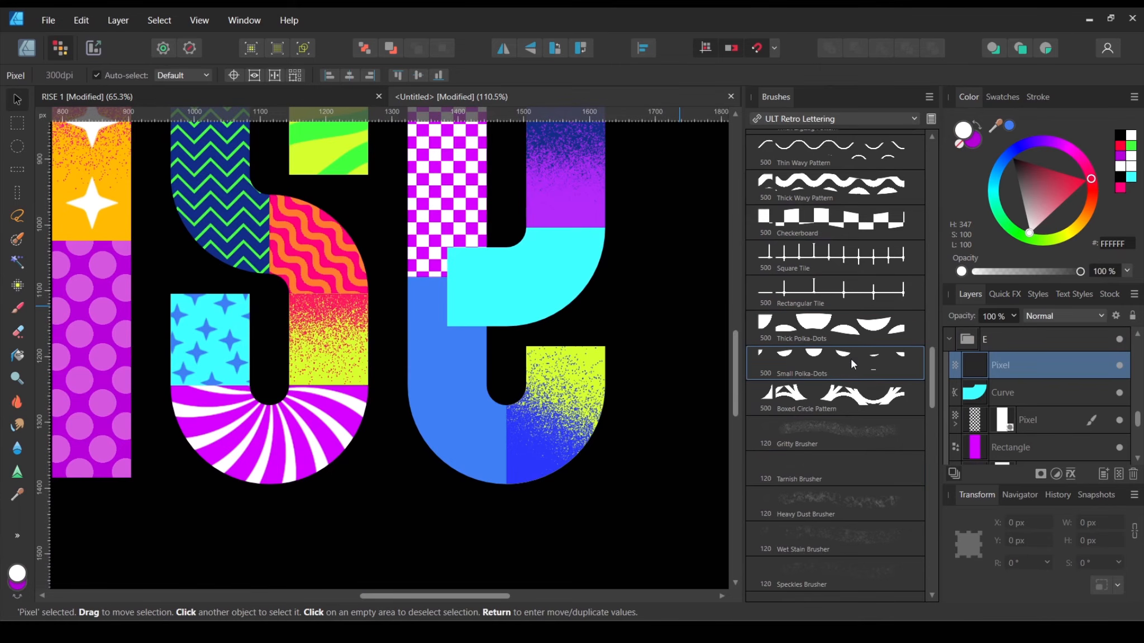
scroll(525, 310, "up", 2)
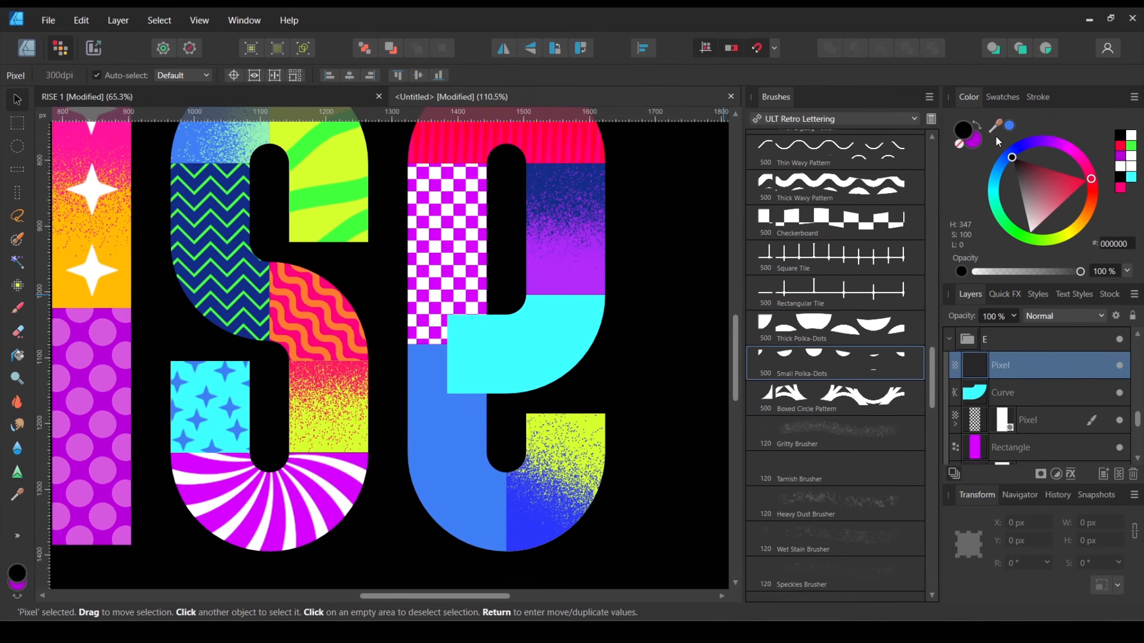
left_click(18, 308)
mouse_move(555, 375)
left_mouse_down()
mouse_move(510, 362)
mouse_move(709, 335)
left_mouse_up()
key("ctrl+z")
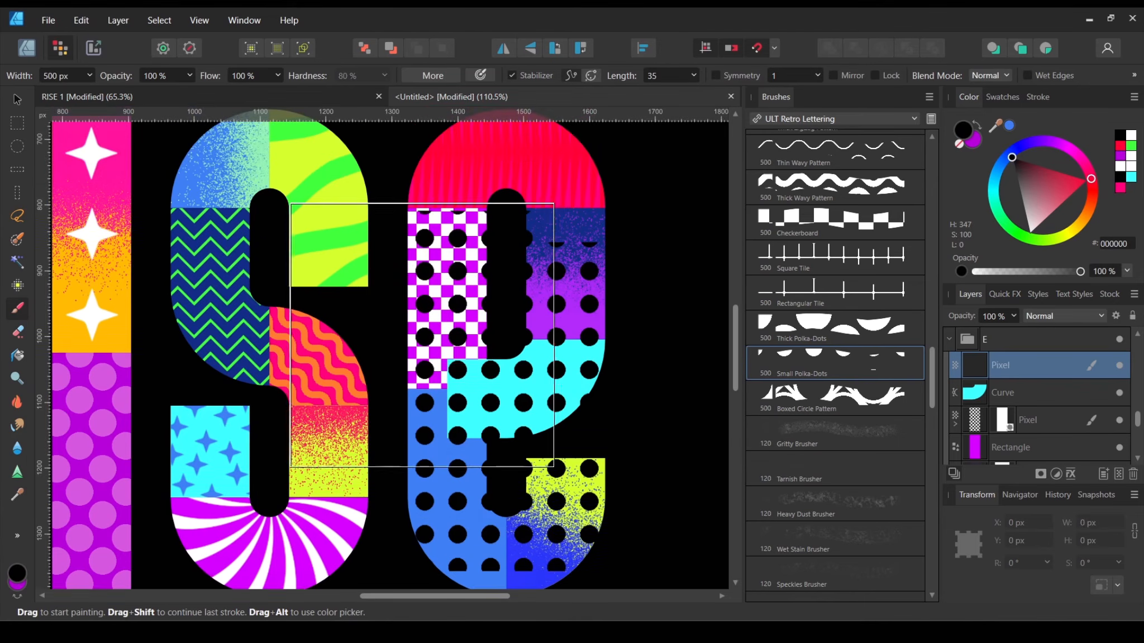
Step: Rotate the polka-dot pattern to -45°, scale it down to about 310 by 325 px and position it over the E's cyan curve
scroll(405, 332, "up", 12)
scroll(393, 324, "down", 10)
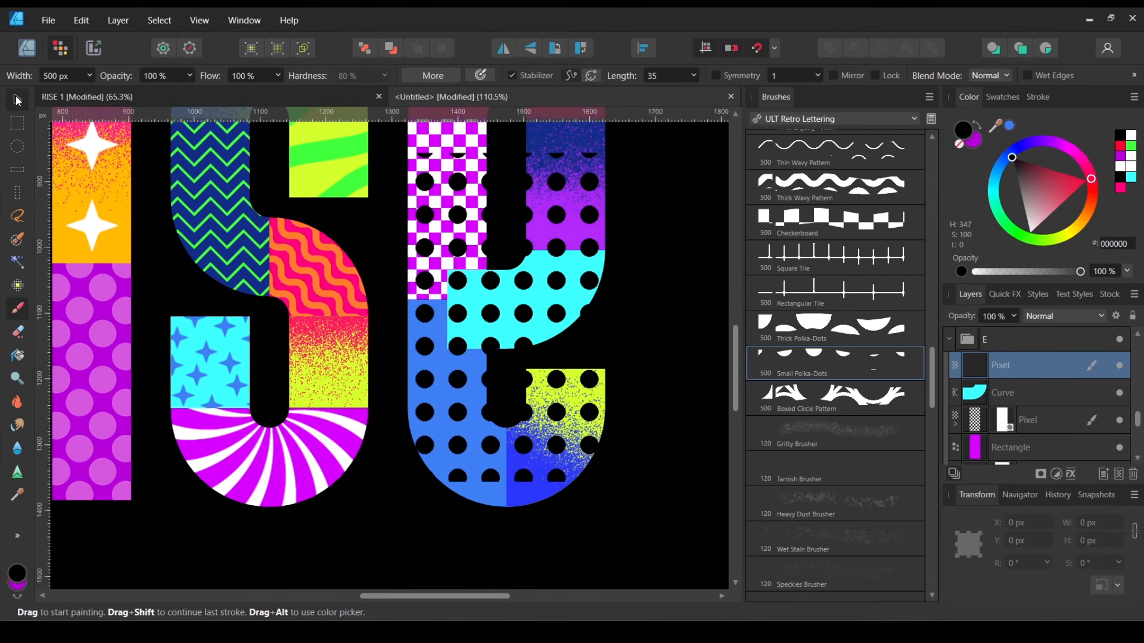
left_click(16, 100)
left_click_drag(526, 161, 530, 243)
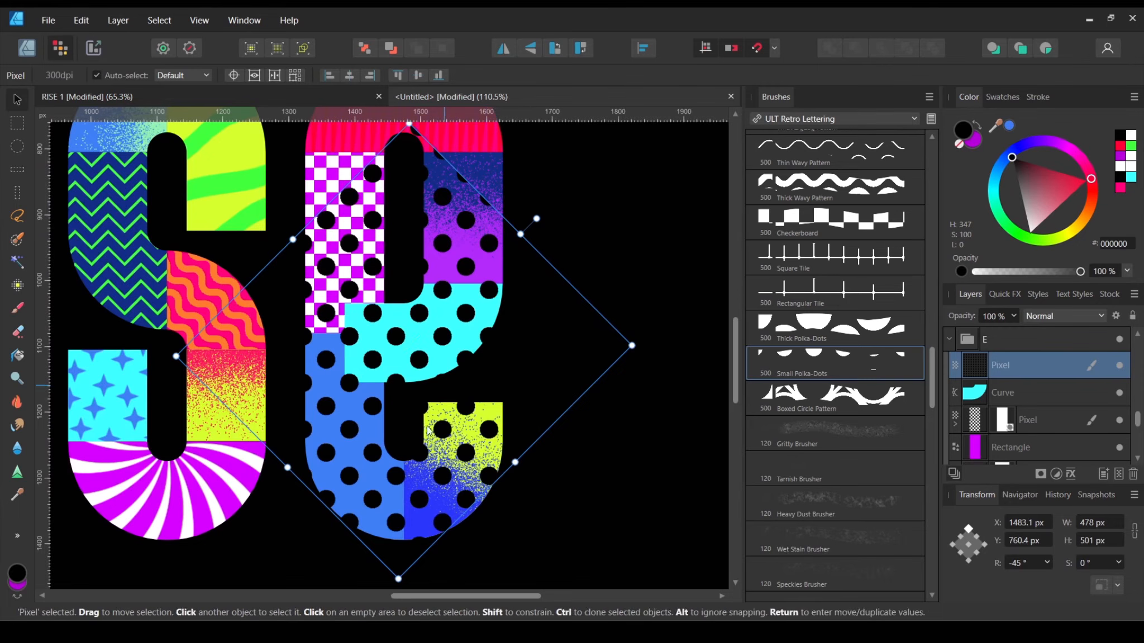
left_click_drag(515, 459, 420, 392)
left_click_drag(403, 352, 434, 361)
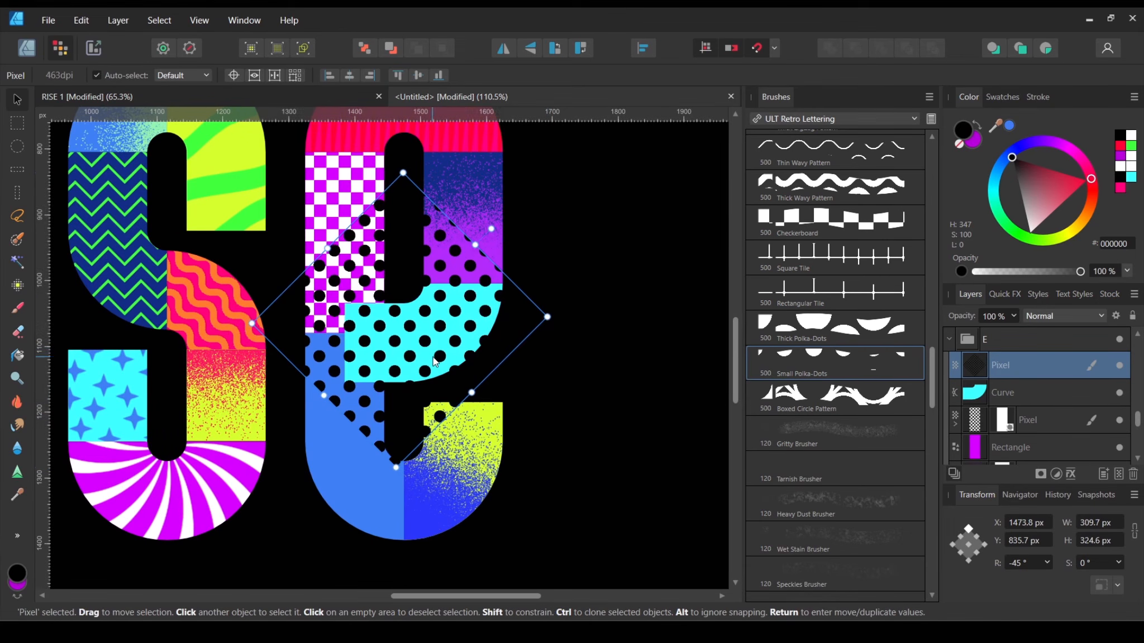
Step: Duplicate the E's cyan curve and use the copy to mask the black polka dots
left_click(1045, 391)
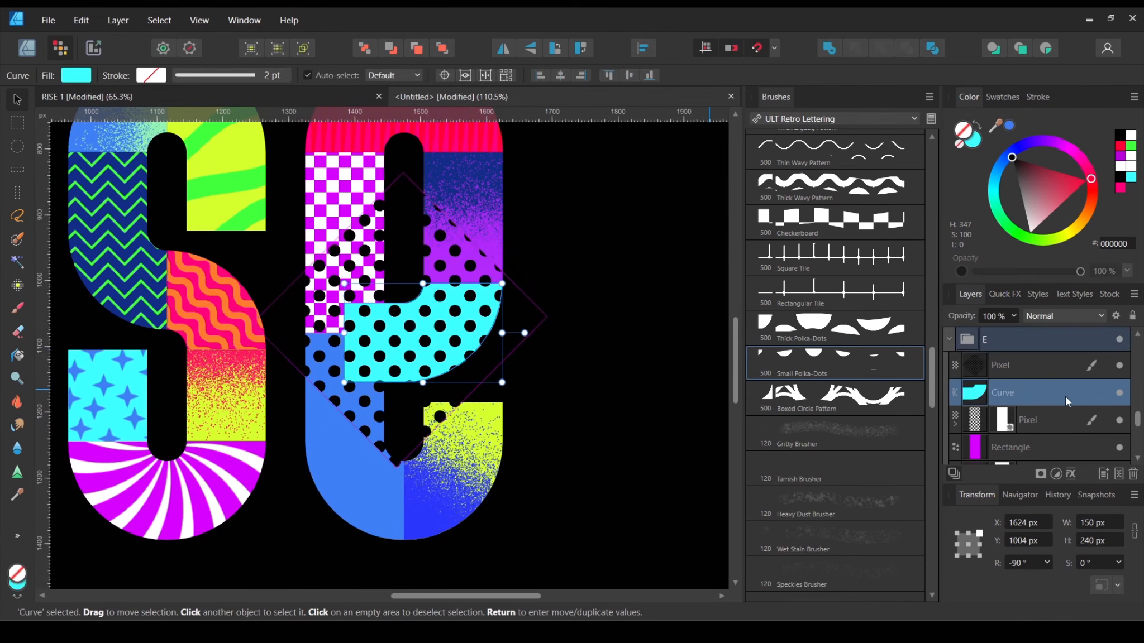
right_click(1064, 395)
left_click(987, 163)
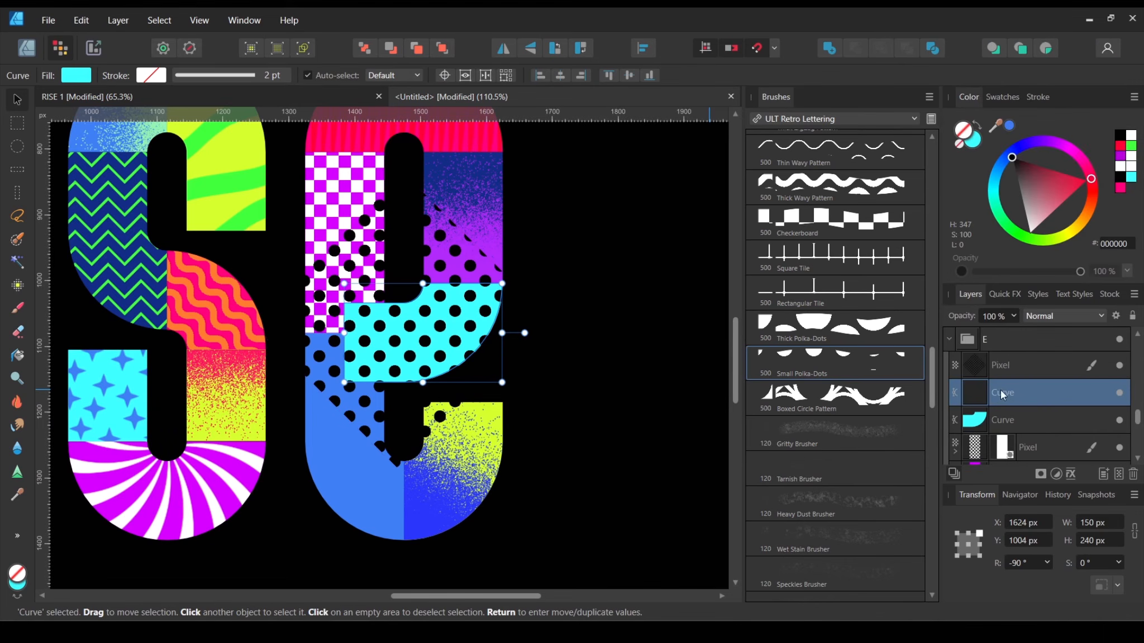
left_click_drag(976, 398, 975, 368)
left_click(662, 363)
Step: Check the E's chevron section in the reference artwork, select the E's lower blue curve and add a pixel layer above it
scroll(614, 366, "up", 2)
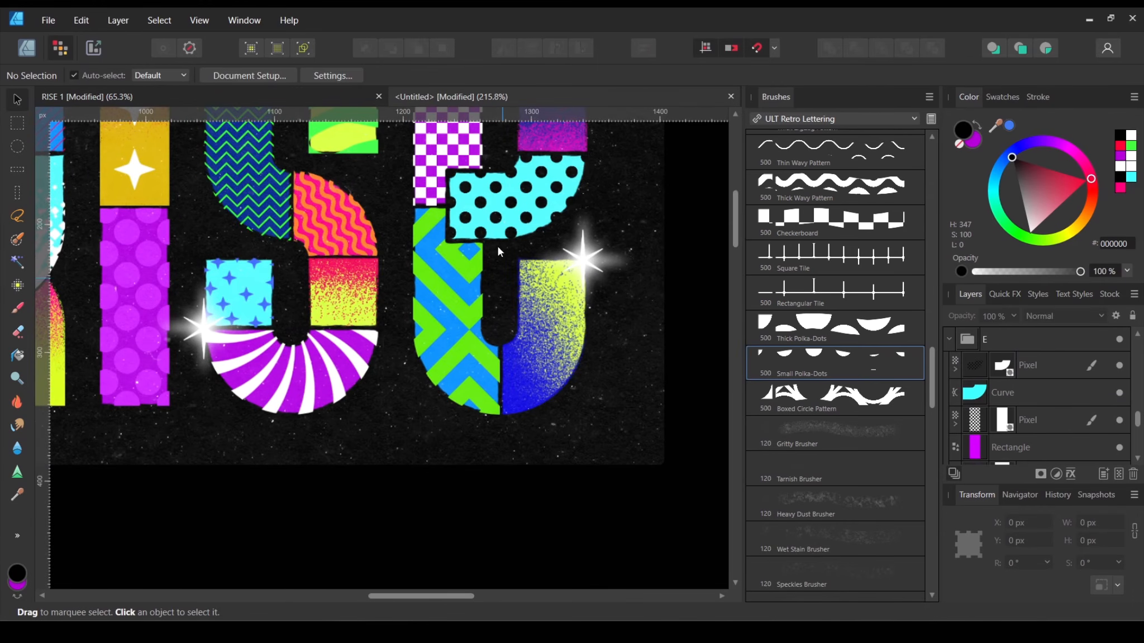
scroll(498, 248, "down", 3)
left_click_drag(575, 520, 451, 156)
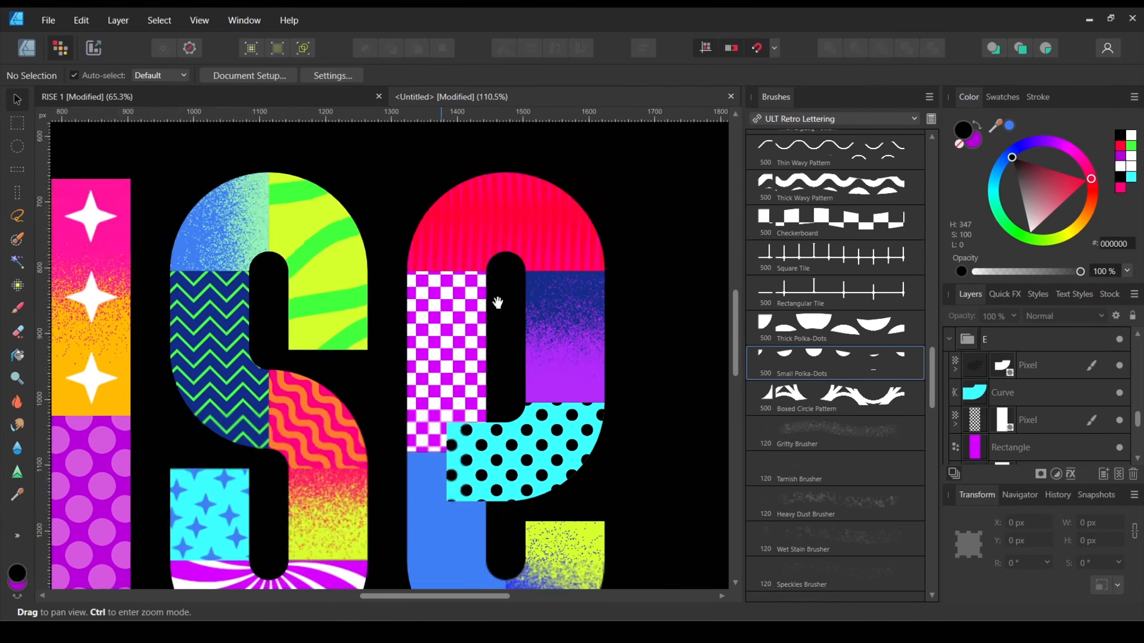
left_click_drag(496, 575, 489, 463)
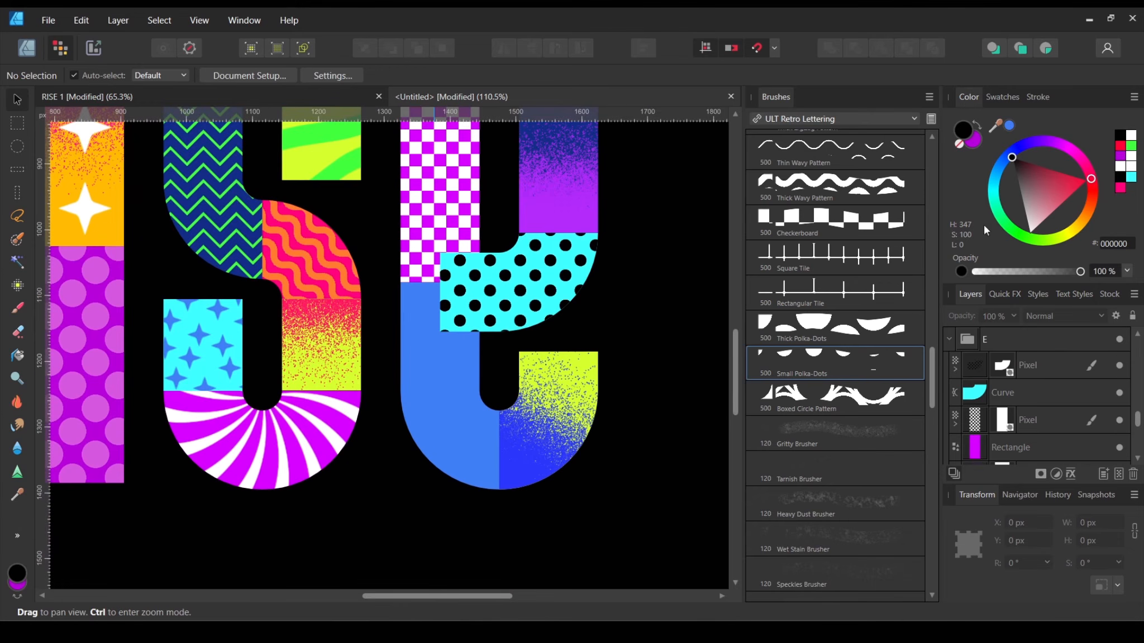
left_click(444, 451)
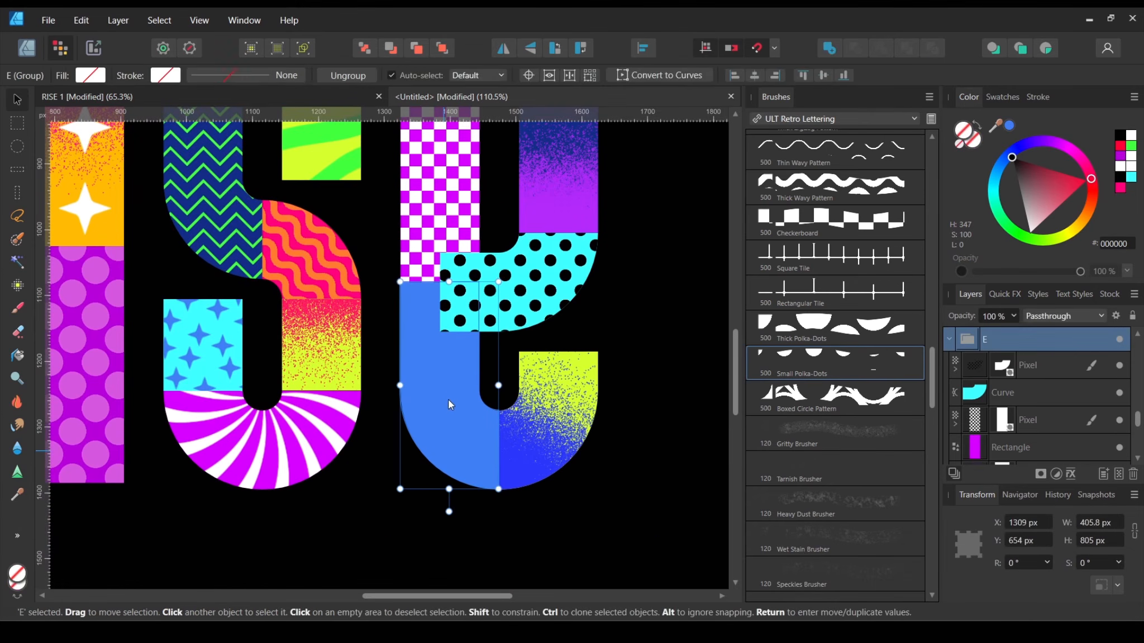
left_click(1118, 475)
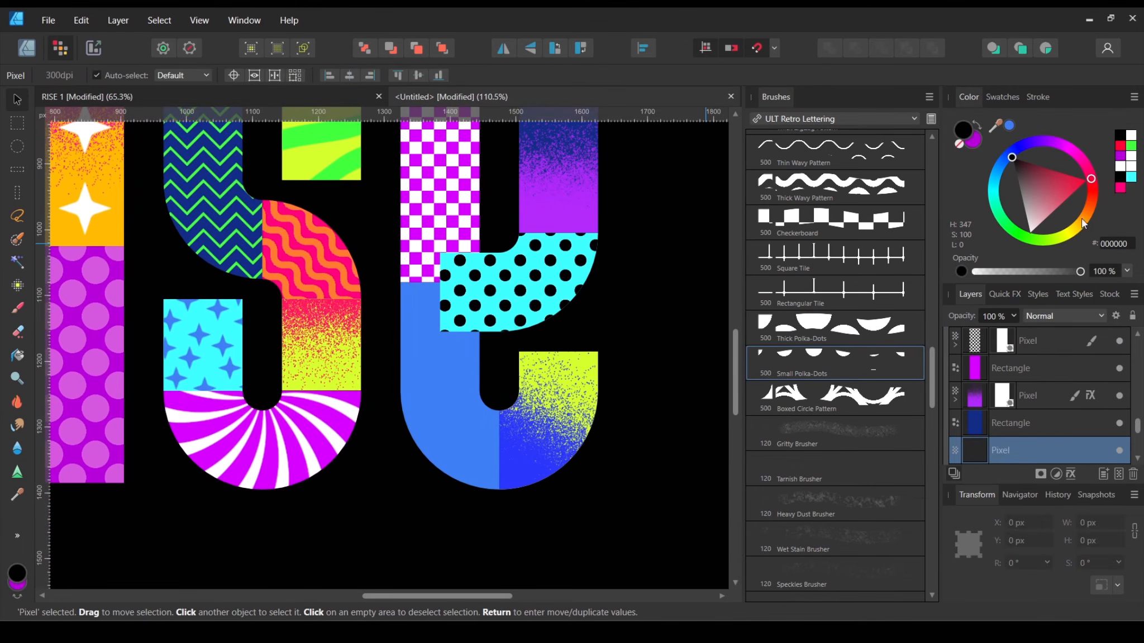
Step: Set the brush colour to green 47FF17 and find the geometric pattern brushes in the ULT Retro Lettering set
left_click_drag(1025, 244, 1025, 234)
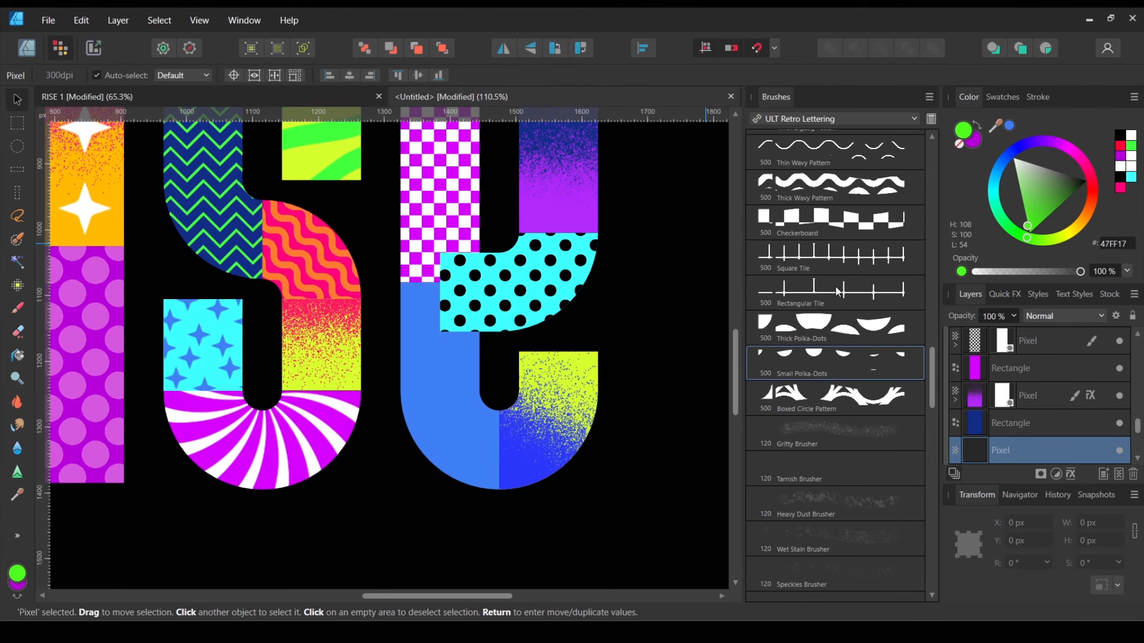
scroll(835, 288, "up", 5)
scroll(863, 266, "down", 10)
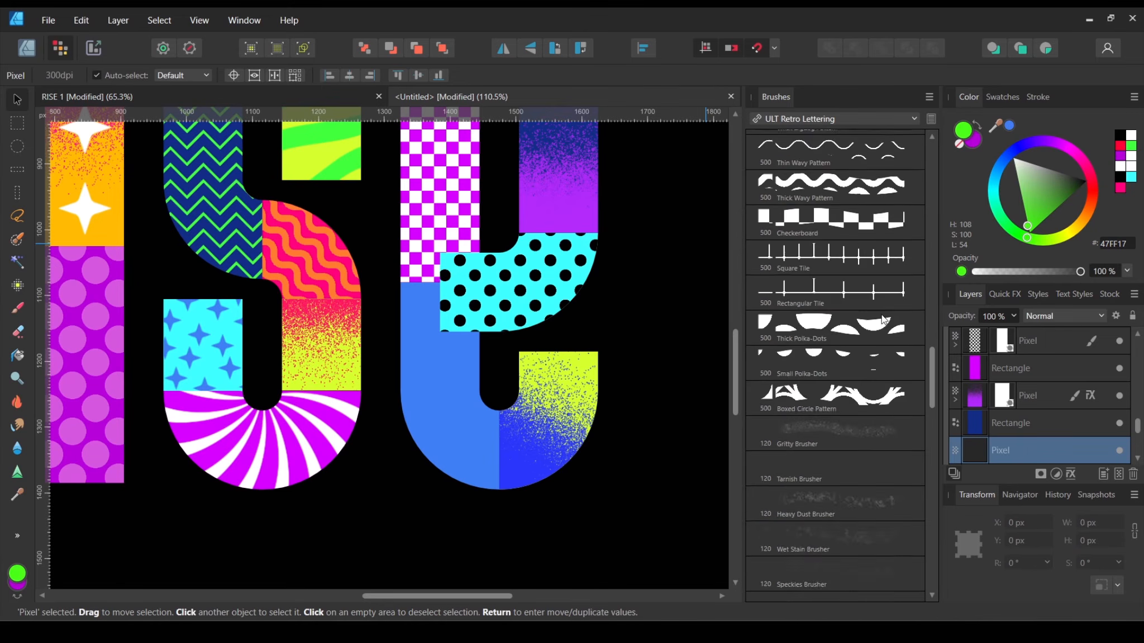
Step: Try the Geometric Pattern 6 and Geometric Pattern 7 brushes in green at 3500 px over the E's lower blue curve
scroll(868, 339, "up", 2)
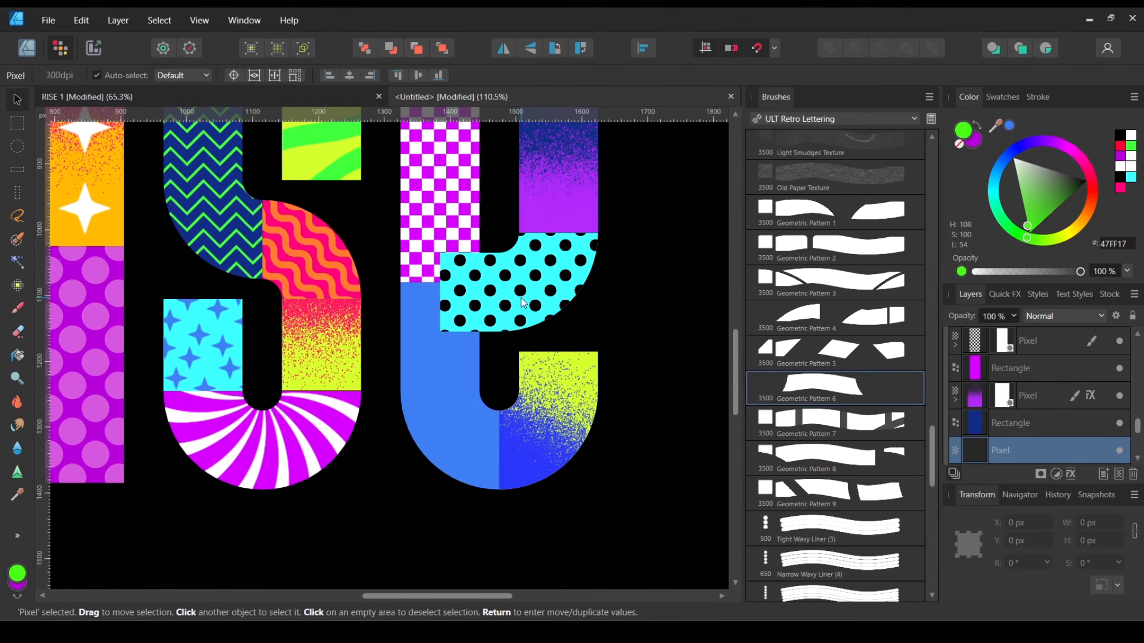
key("b")
left_click(437, 329)
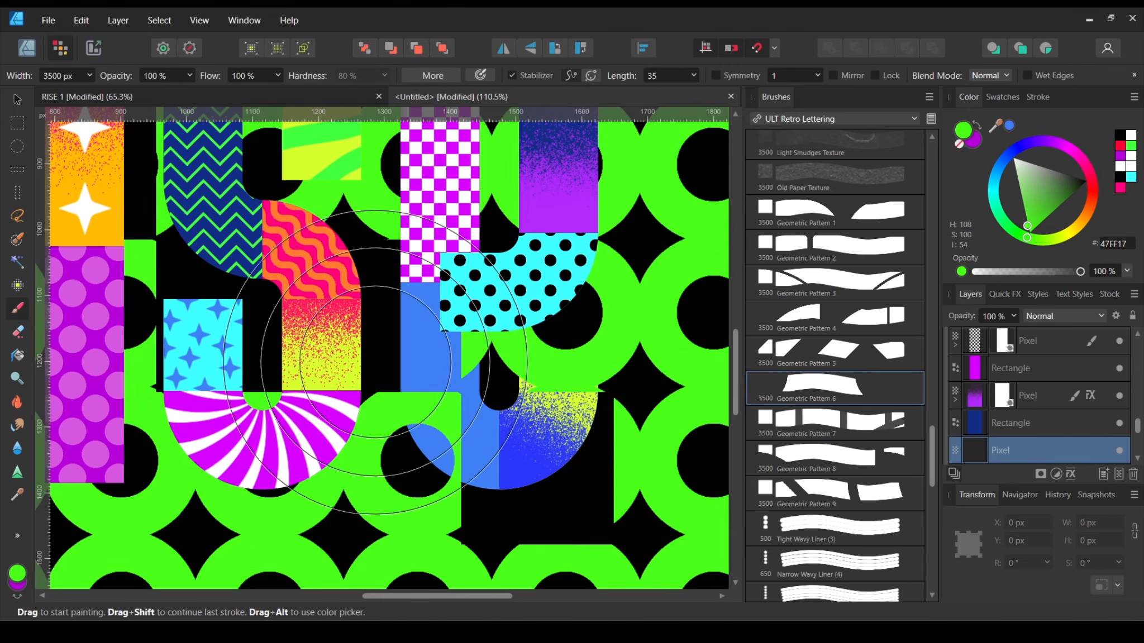
key("ctrl+z")
left_click(789, 410)
left_click(401, 304)
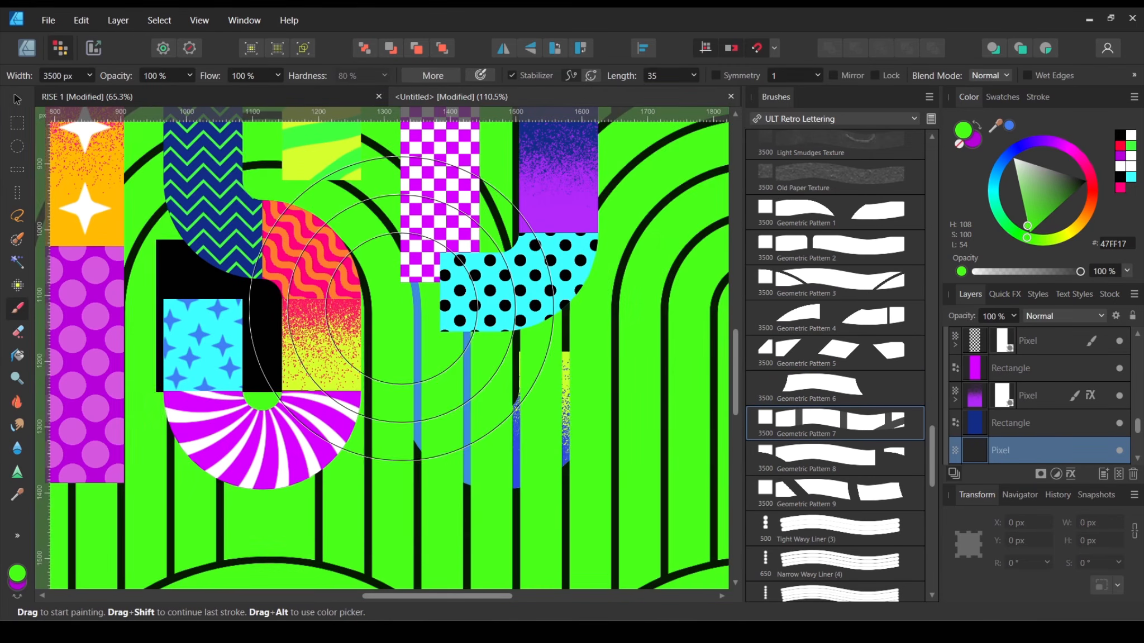
key("ctrl+z")
Step: Stamp the Geometric Pattern 5 brush in green at 3500 px over the E's lower blue curve
left_click(829, 355)
left_click(505, 346)
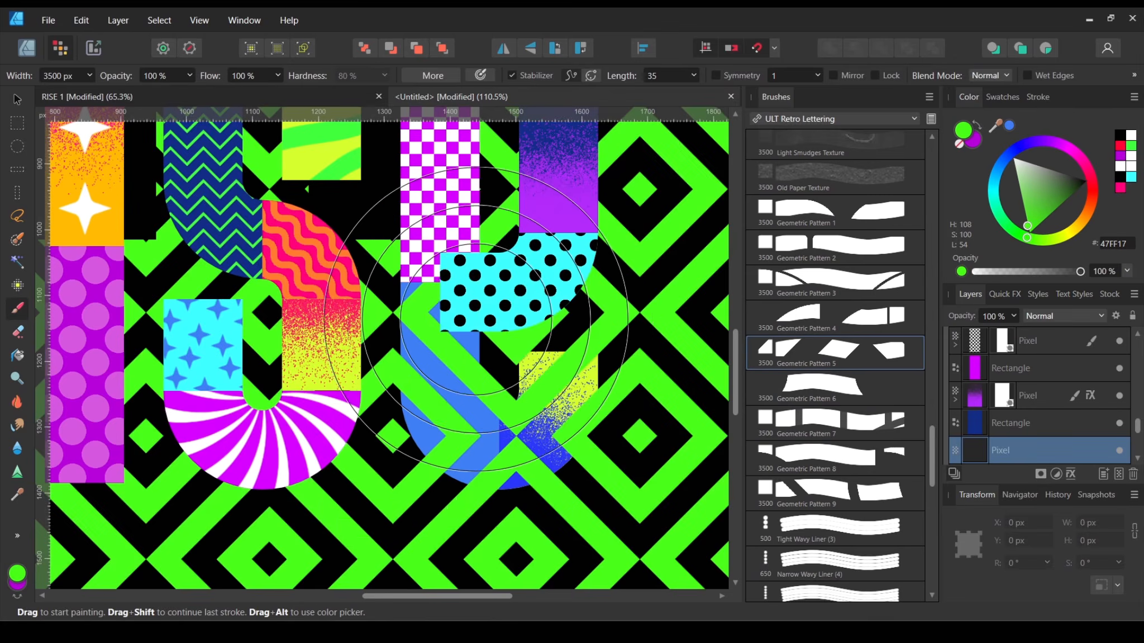
key("ctrl+z")
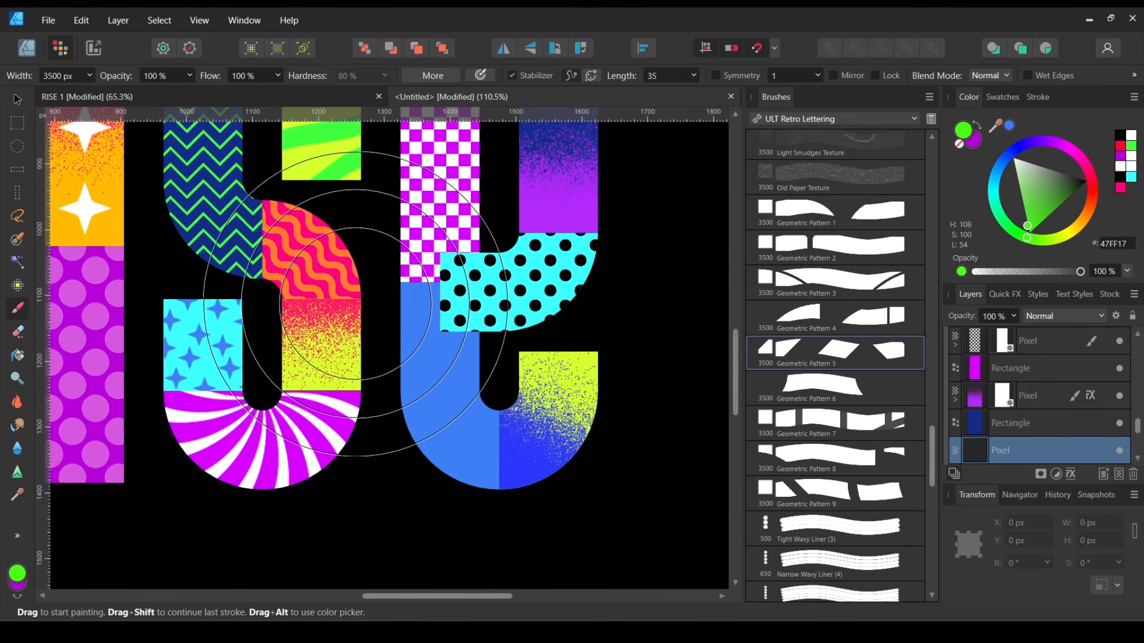
left_click(367, 293)
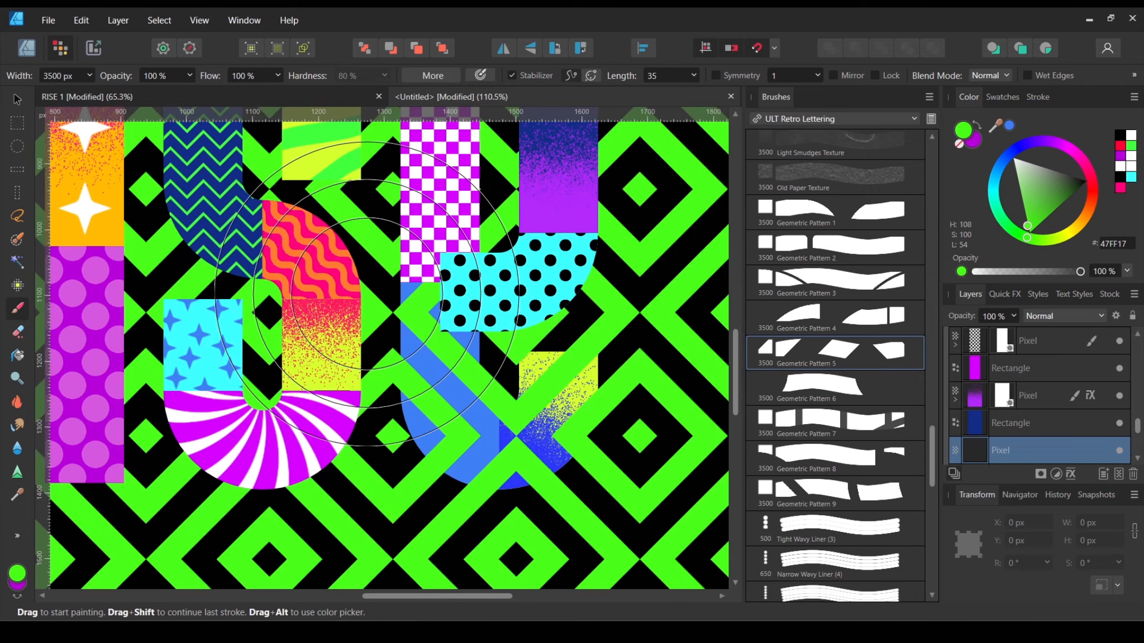
key("ctrl+z")
left_click(451, 303)
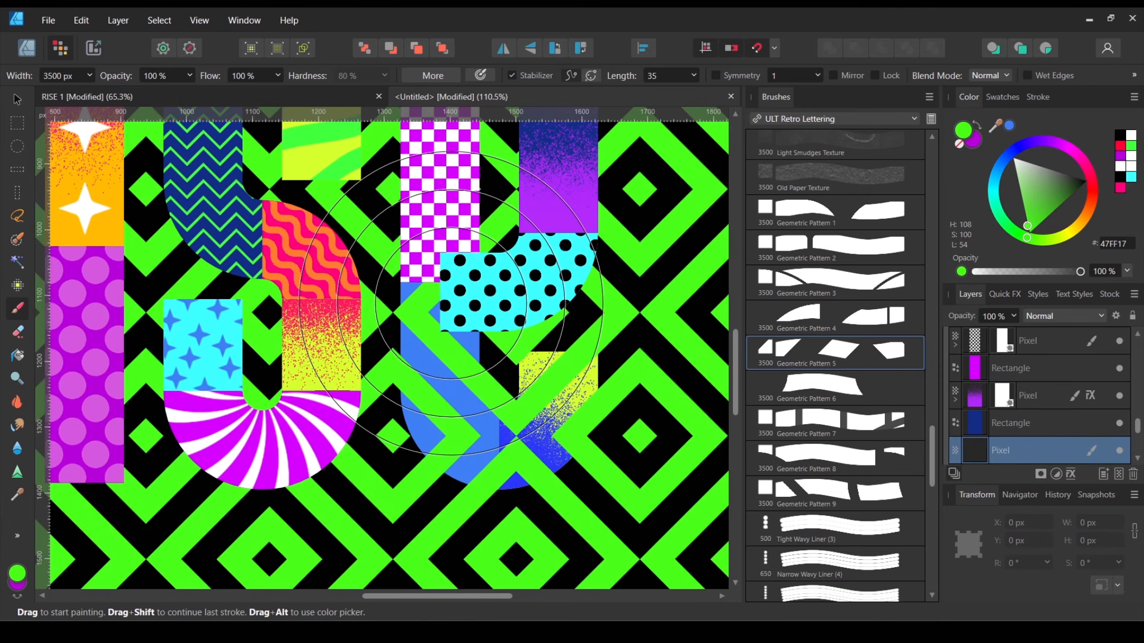
Step: Scale the green diamond pattern down to about 930 px and position it over the E
key("v")
key("ctrl+0")
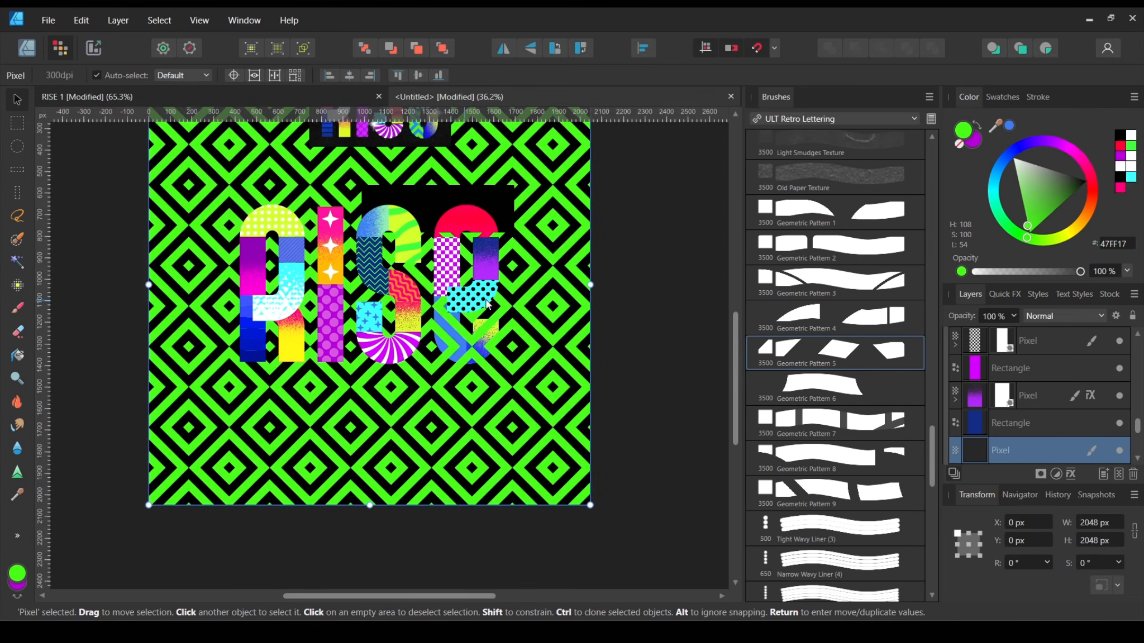
scroll(304, 385, "up", 2)
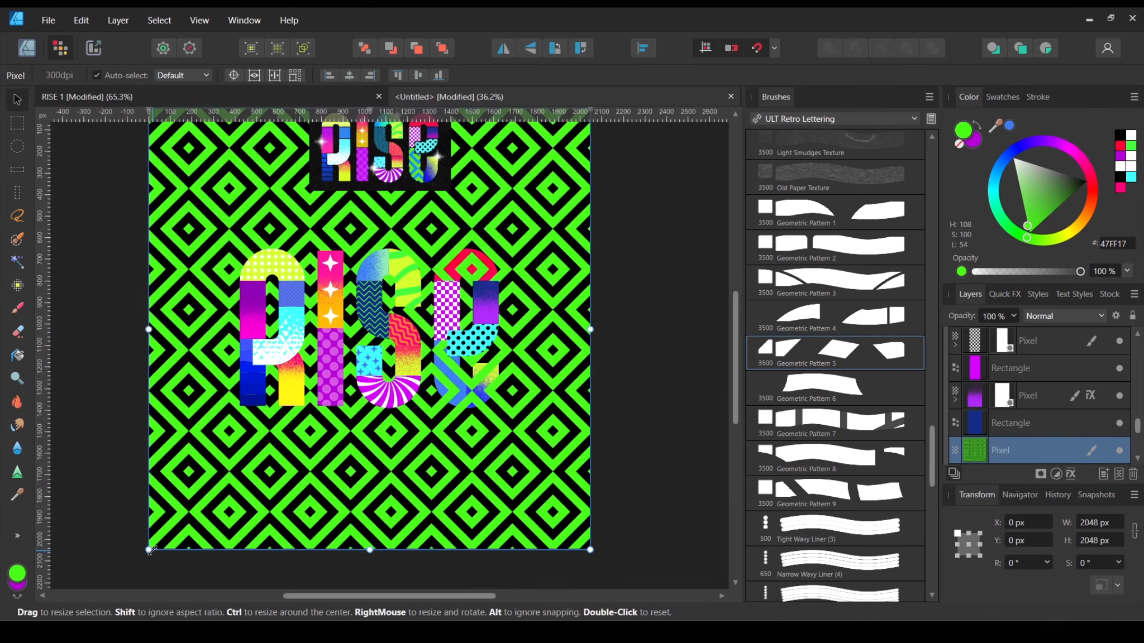
left_click_drag(148, 550, 362, 337)
left_click_drag(512, 279, 411, 404)
scroll(471, 391, "up", 5)
scroll(411, 403, "down", 5)
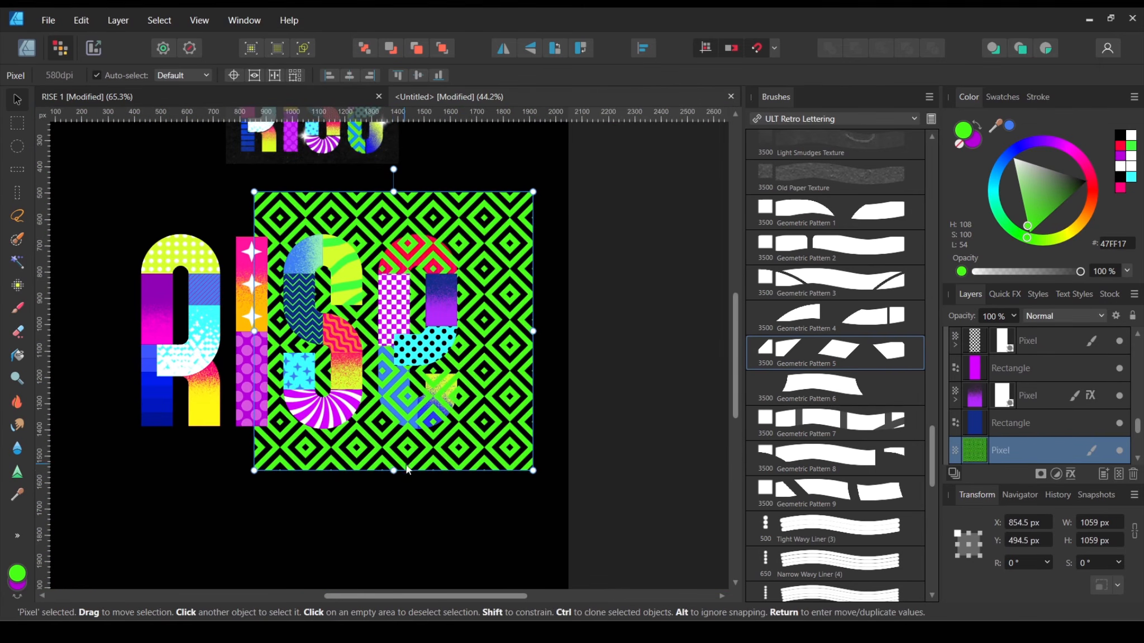
left_click_drag(252, 471, 286, 447)
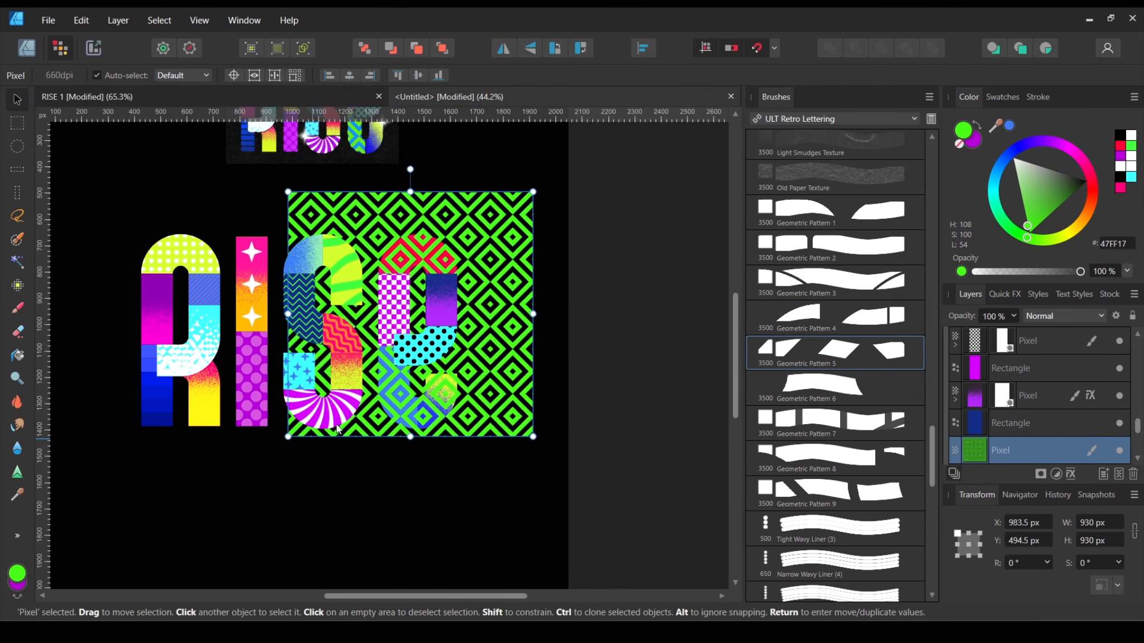
Step: Shift the green diamond pattern slightly over the E and mask it with a duplicate of the lower blue curve
scroll(345, 416, "up", 5)
left_click_drag(522, 383, 542, 383)
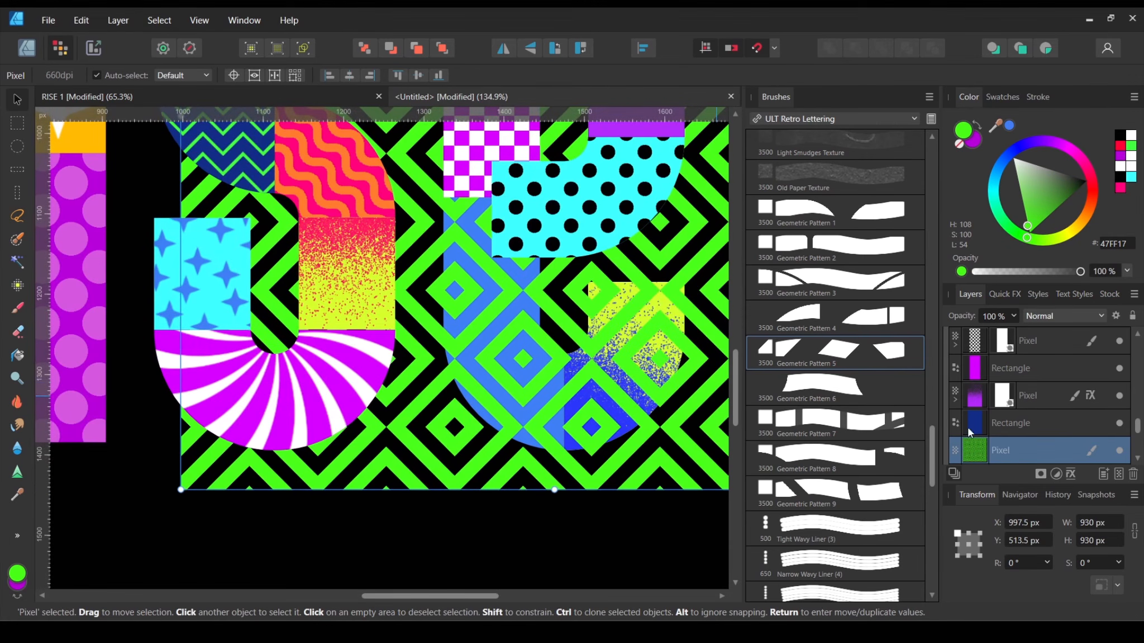
scroll(983, 439, "down", 2)
left_click(1040, 394)
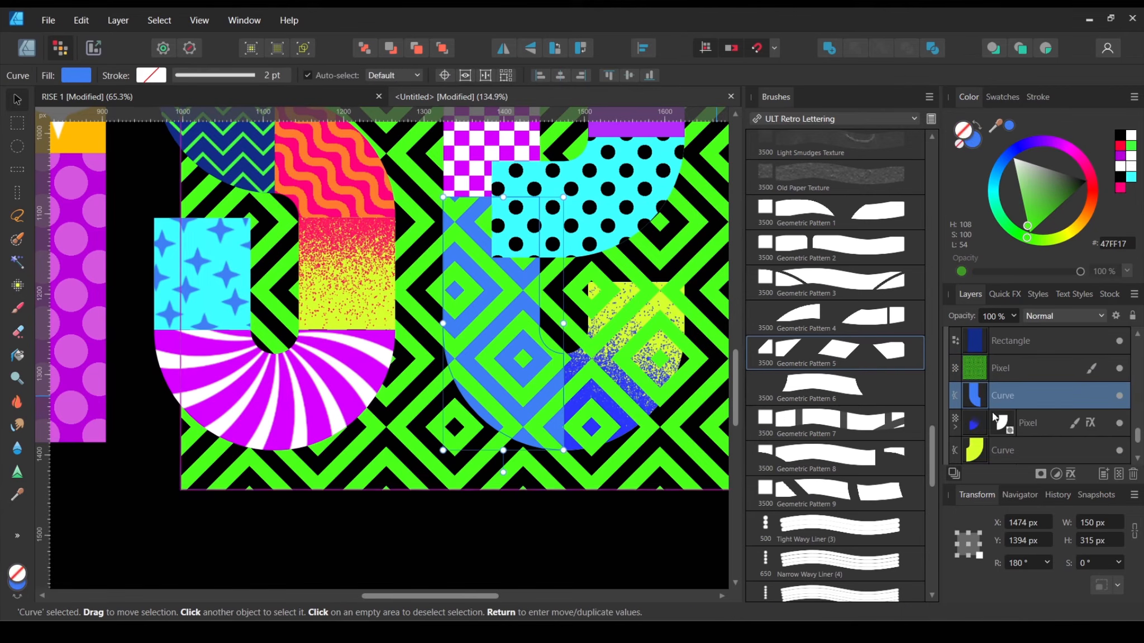
right_click(1059, 403)
left_click(992, 165)
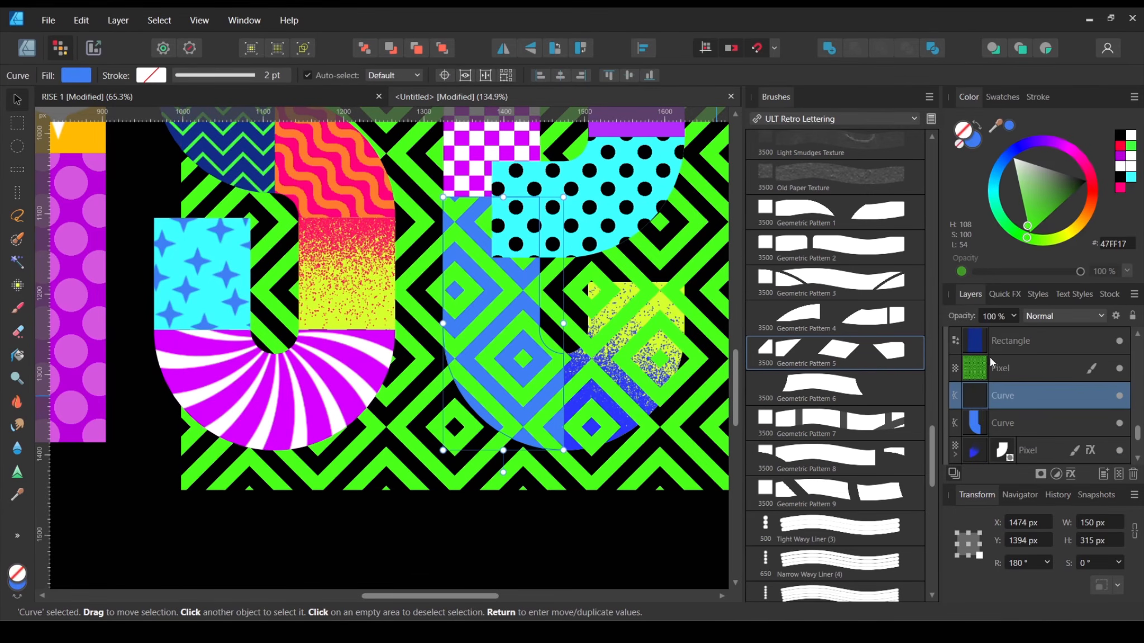
left_click_drag(977, 396, 980, 369)
left_click(616, 480)
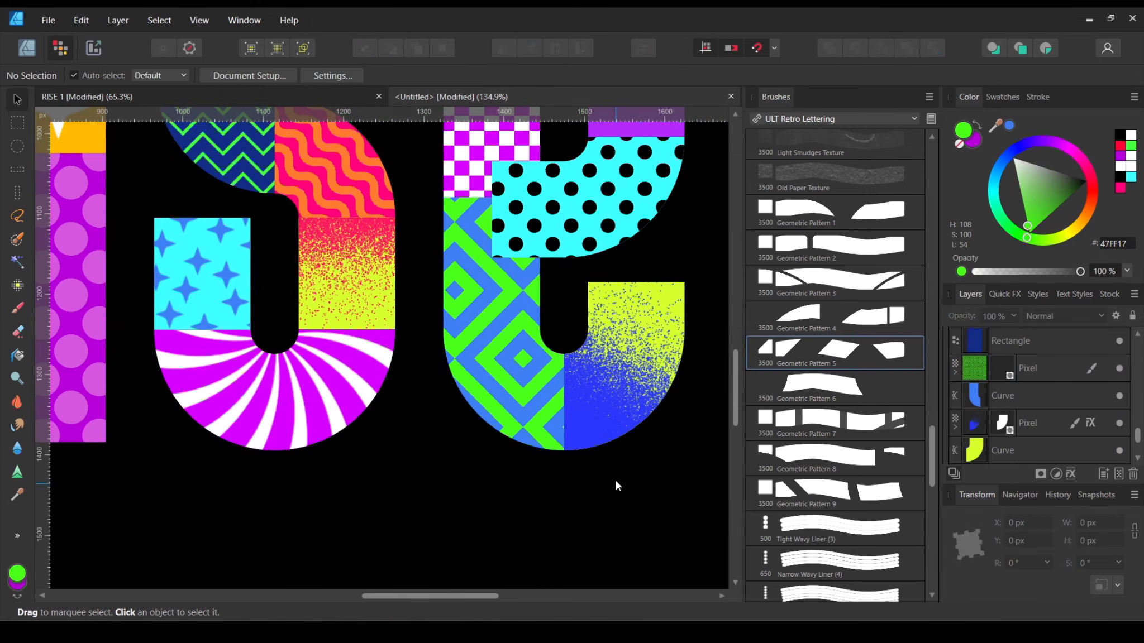
Step: Collapse the I, S and E letter groups in the layer stack
scroll(616, 479, "down", 6)
scroll(607, 411, "up", 2)
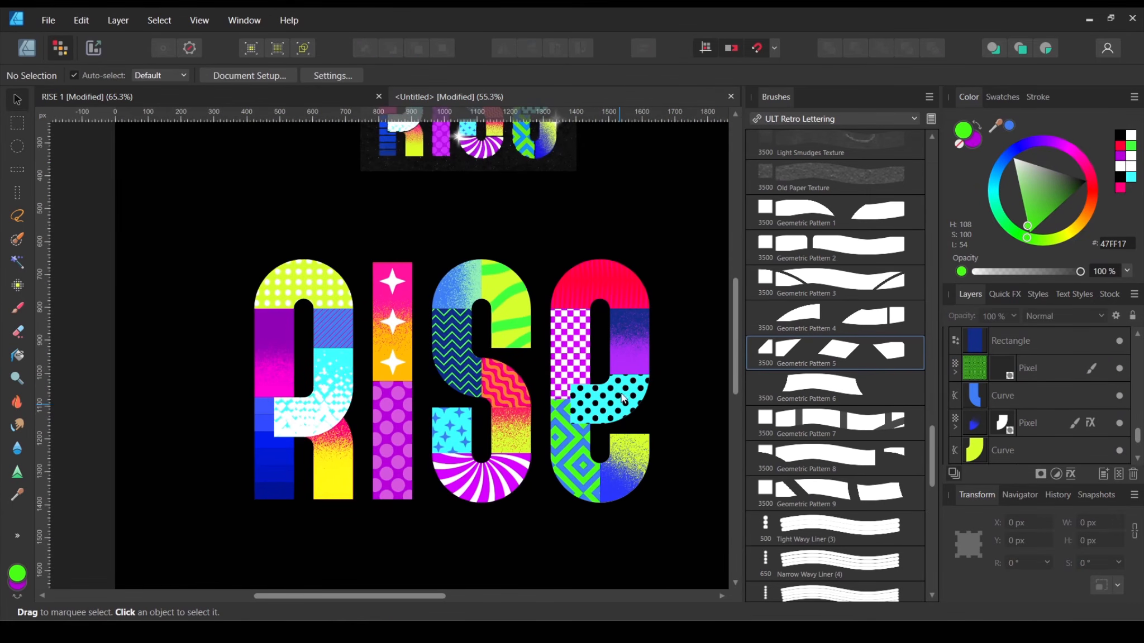
scroll(525, 415, "up", 4)
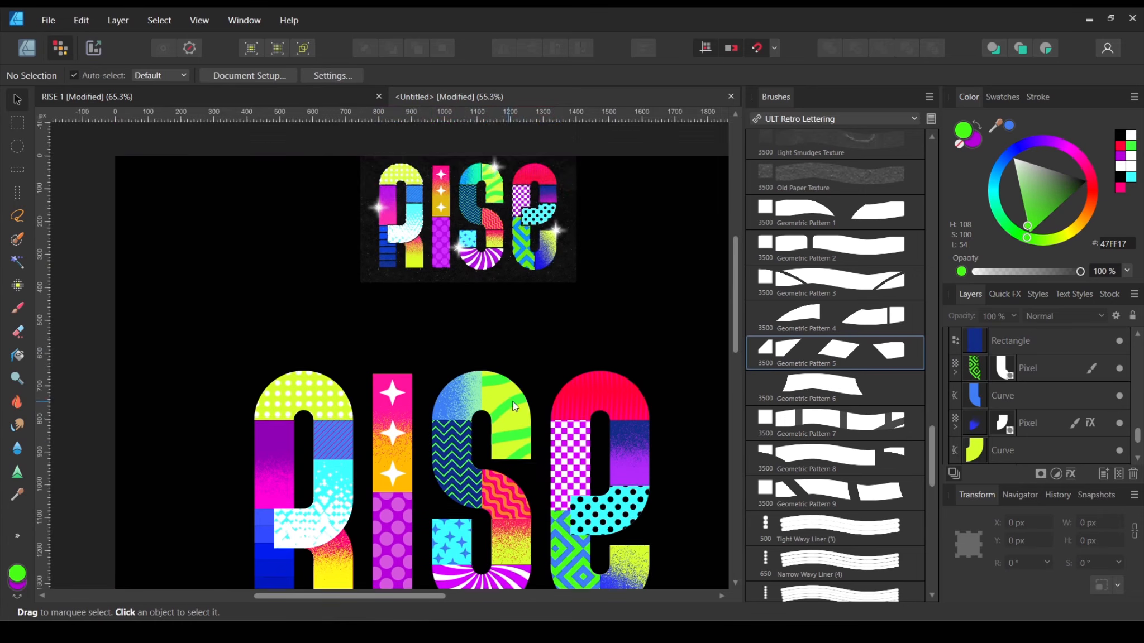
scroll(555, 366, "down", 4)
scroll(1019, 390, "up", 8)
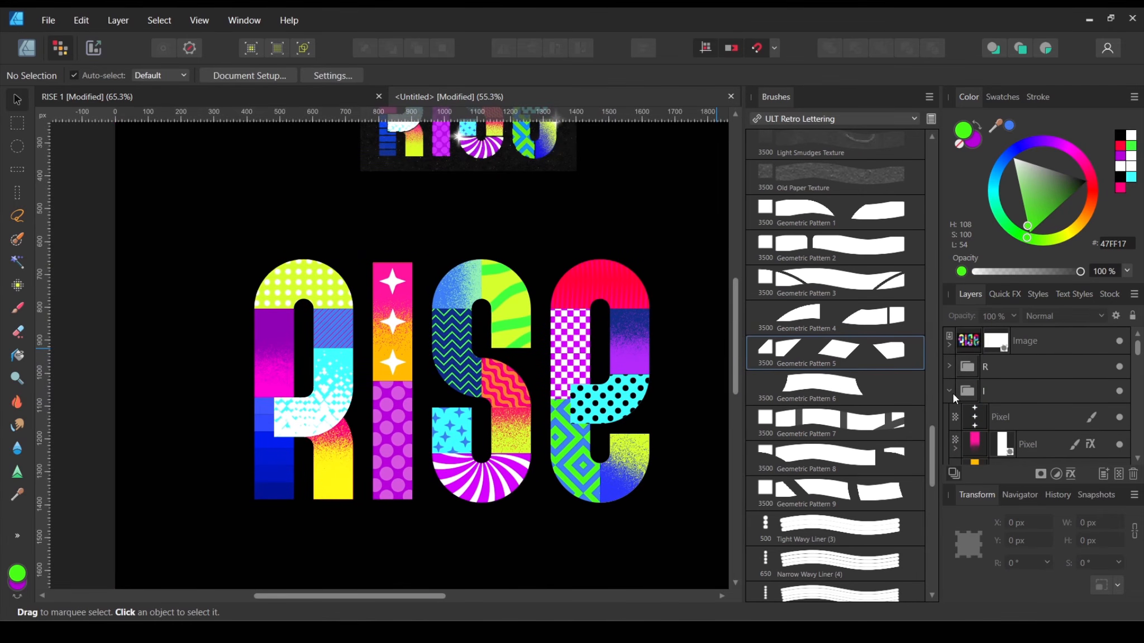
left_click(949, 391)
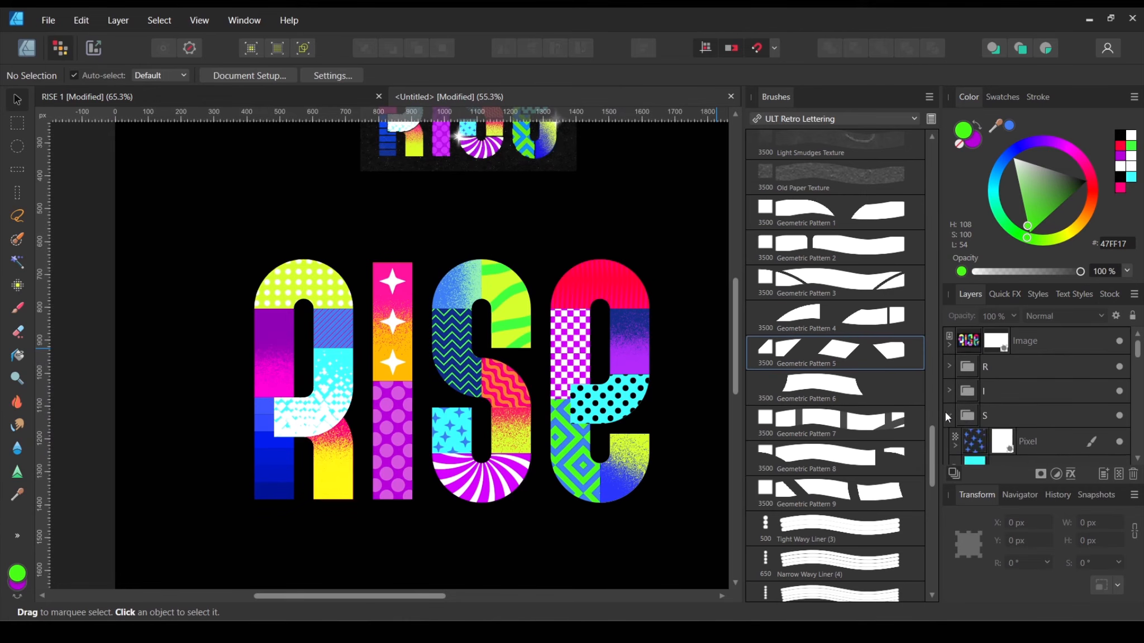
left_click(949, 440)
left_click(948, 440)
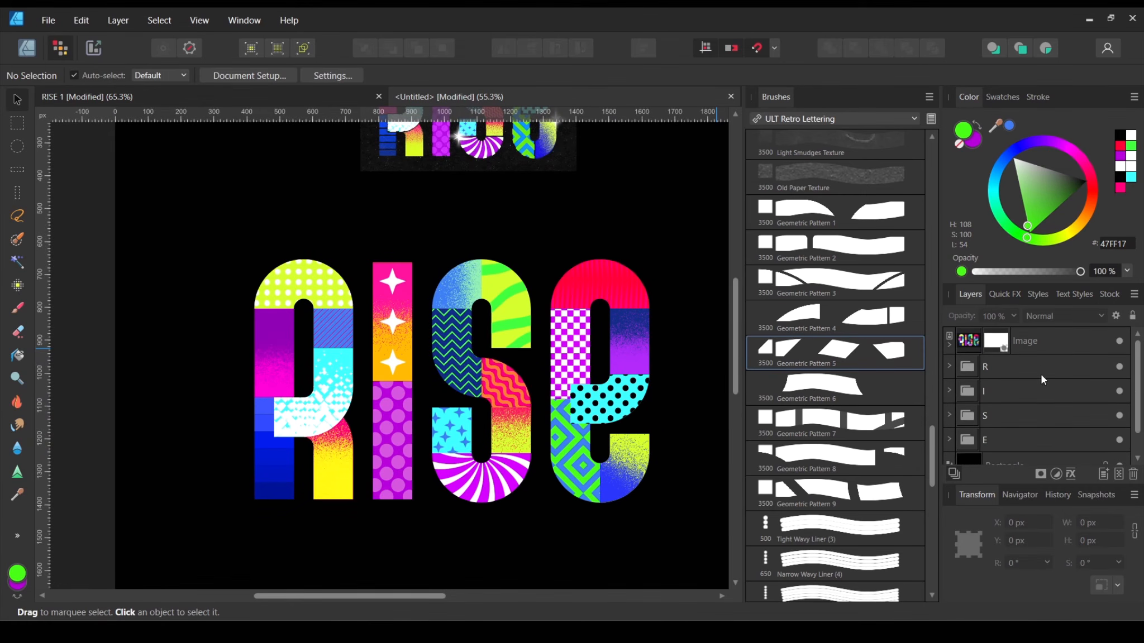
Step: Add a new pixel layer above the reference image and set the brush colour to white FFFFFF
scroll(412, 305, "down", 3)
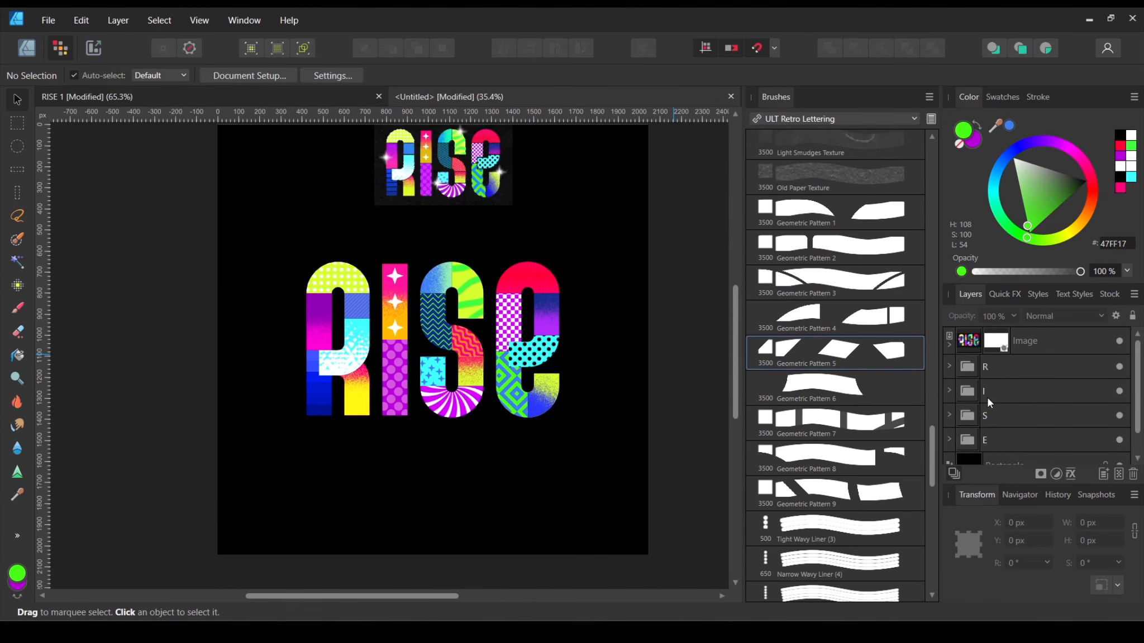
left_click_drag(566, 351, 547, 354)
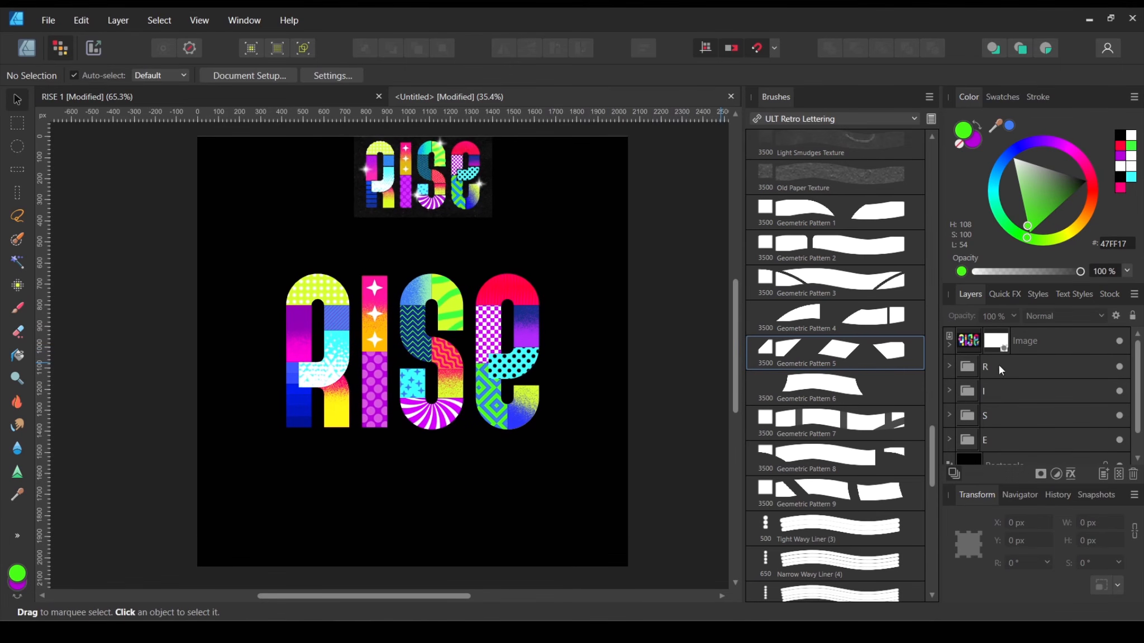
scroll(462, 200, "up", 10)
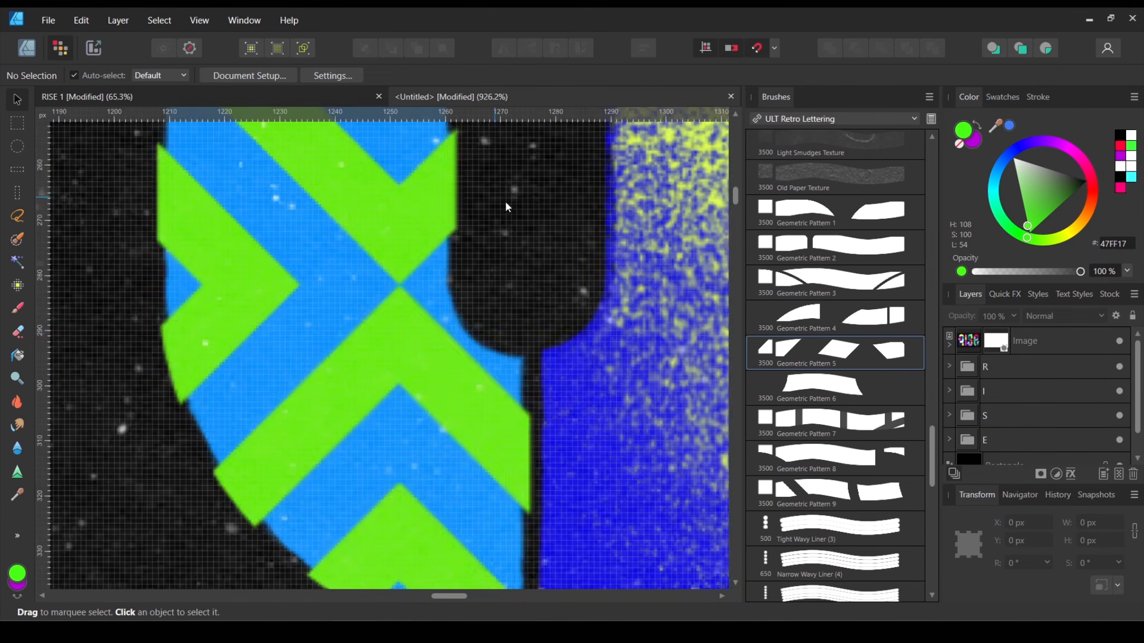
scroll(335, 367, "down", 8)
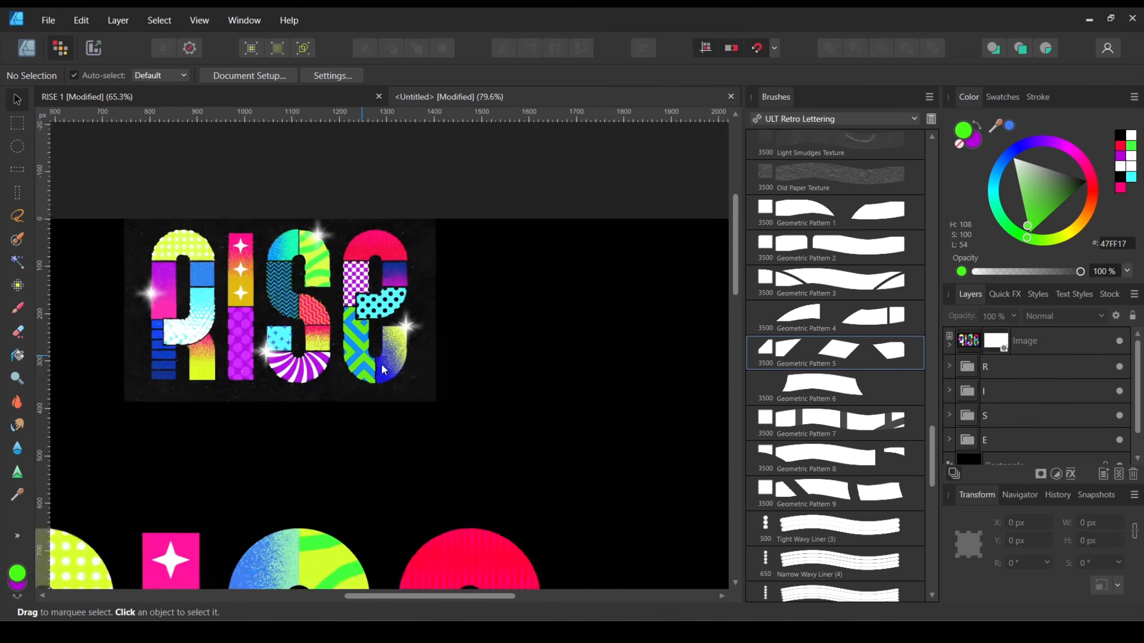
left_click(1062, 347)
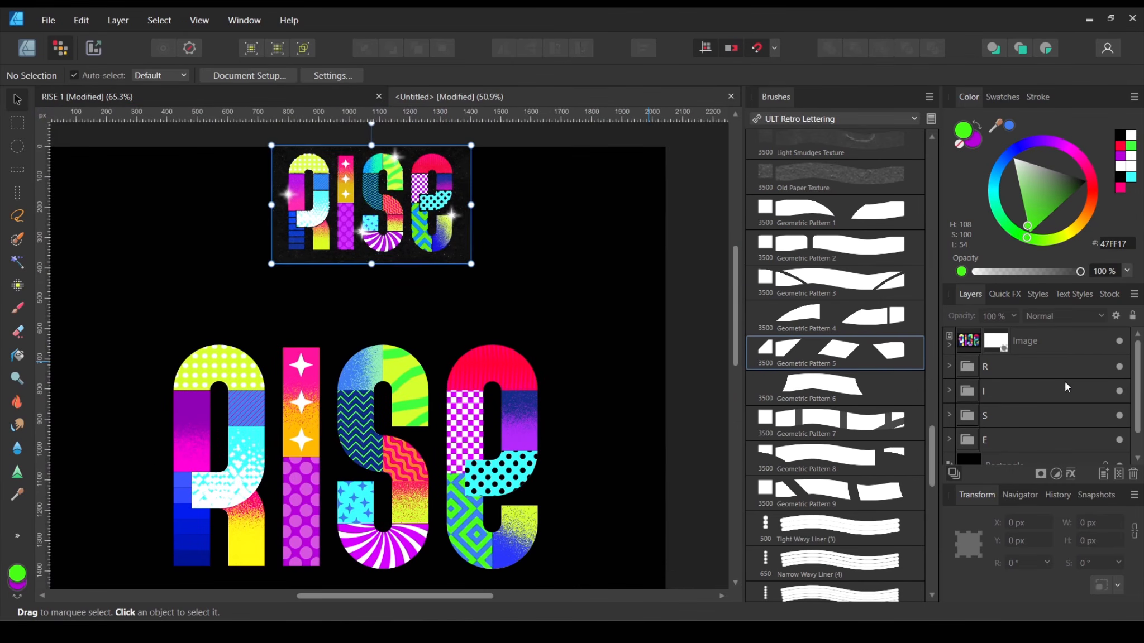
left_click(1120, 473)
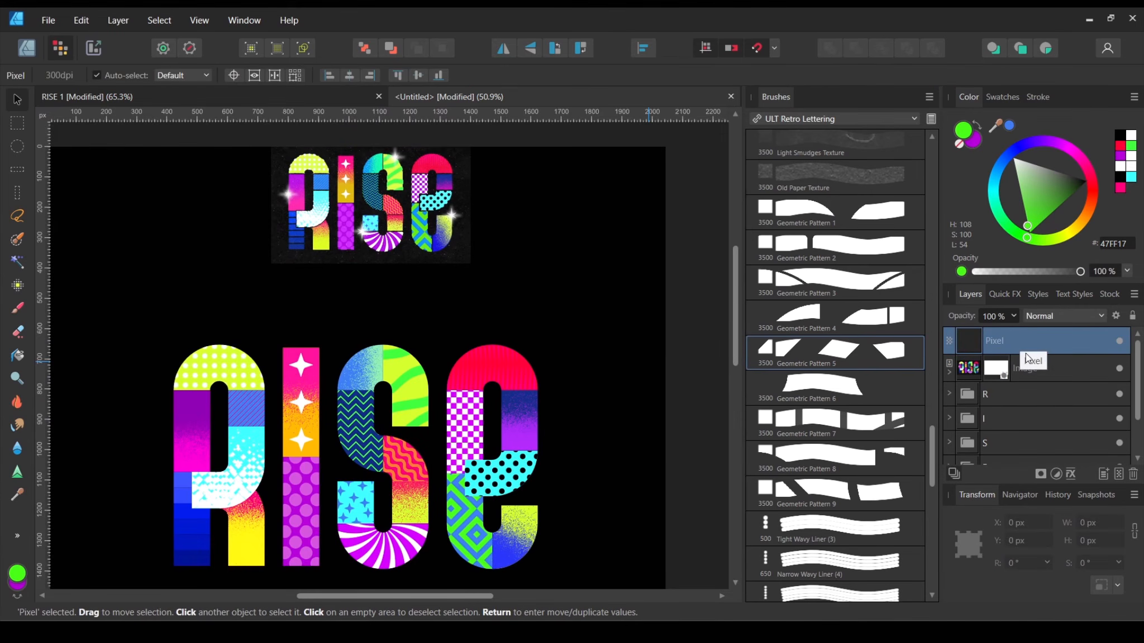
mouse_move(1023, 171)
left_mouse_down()
mouse_move(1039, 160)
mouse_move(1017, 113)
left_mouse_up()
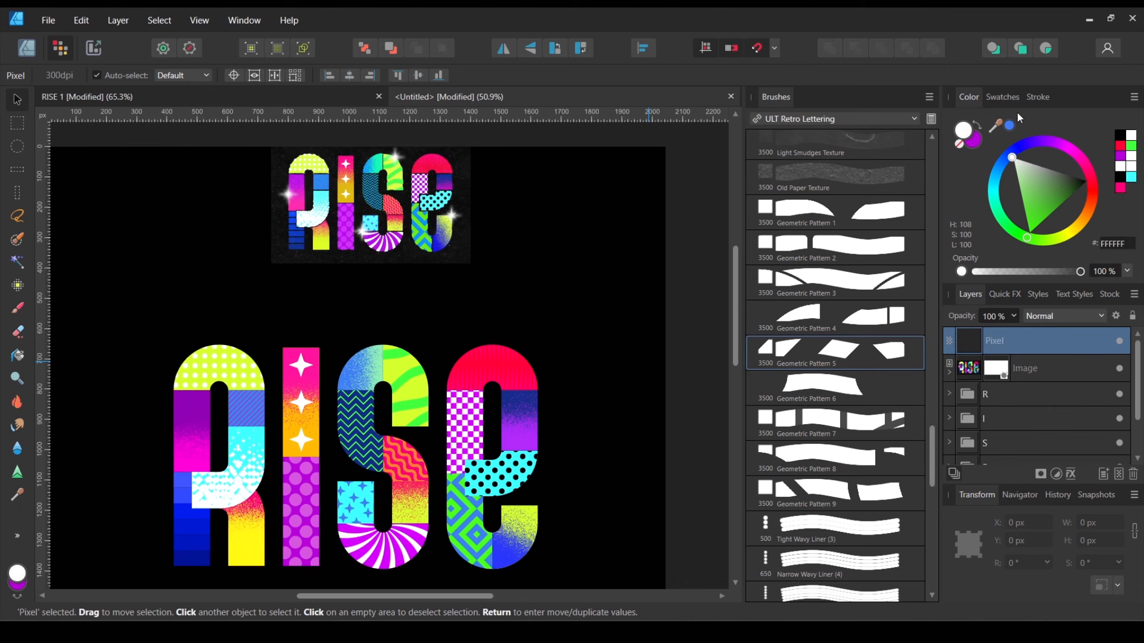
Step: Stamp the Sandy Paper Texture brush in white at 3500 px across the whole canvas
scroll(847, 254, "up", 3)
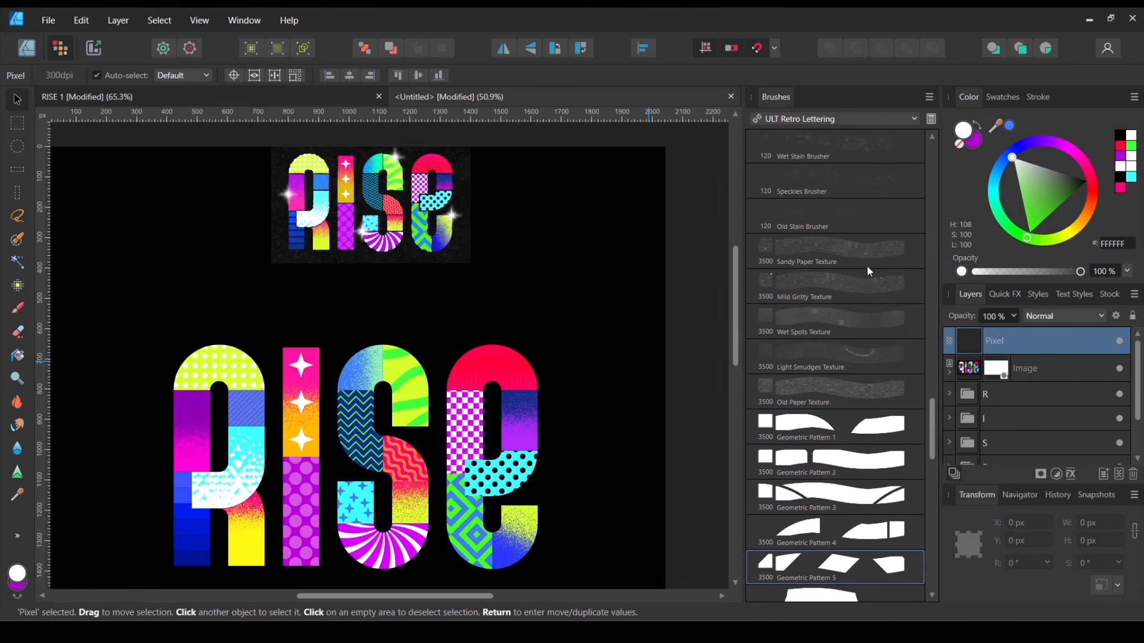
left_click(833, 250)
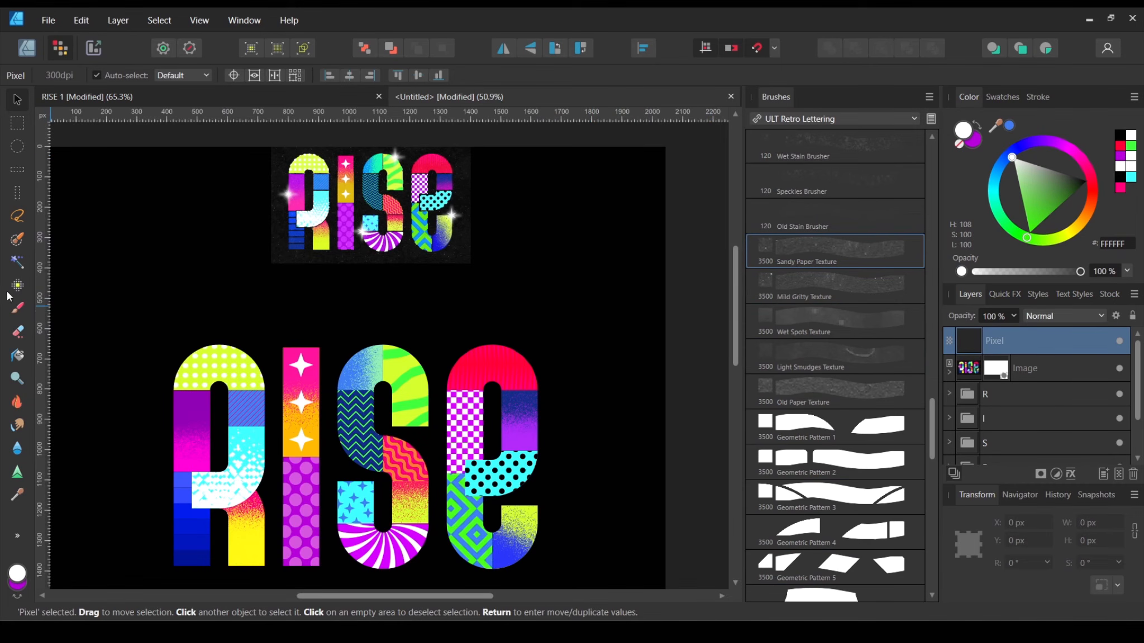
left_click(18, 308)
left_click(519, 373)
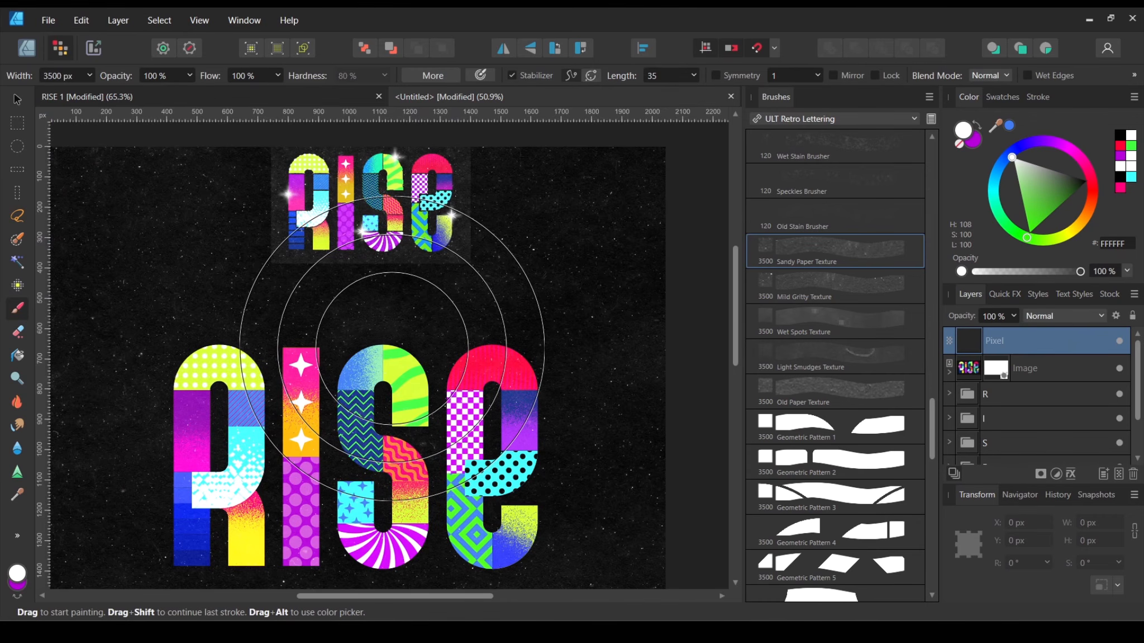
scroll(390, 349, "down", 3)
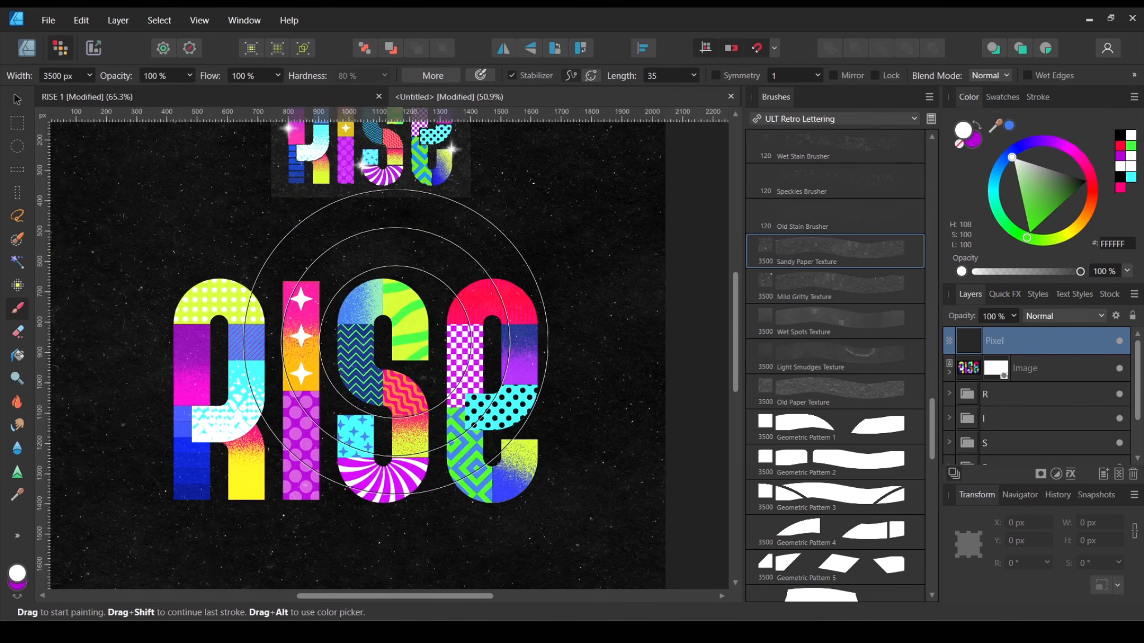
scroll(395, 342, "down", 3)
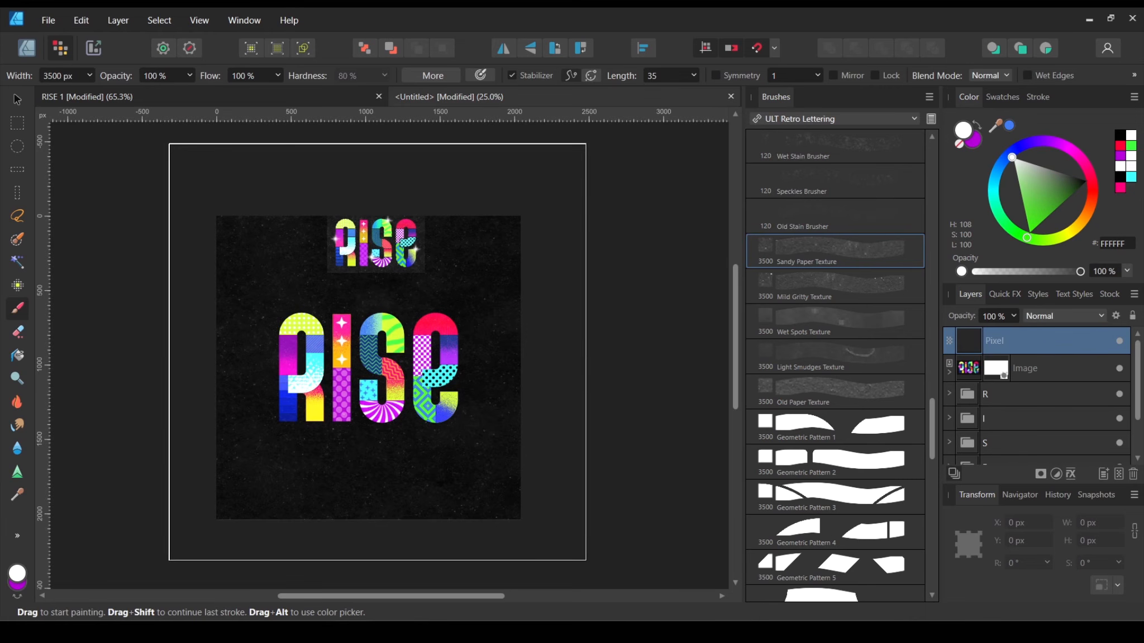
key("ctrl+z")
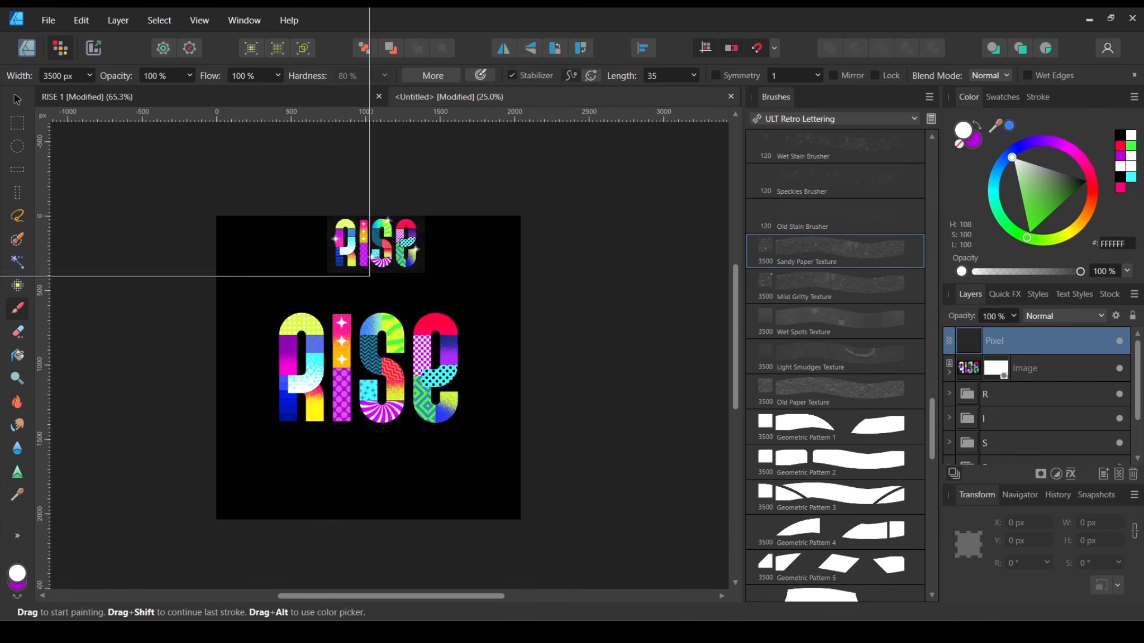
left_click(269, 216)
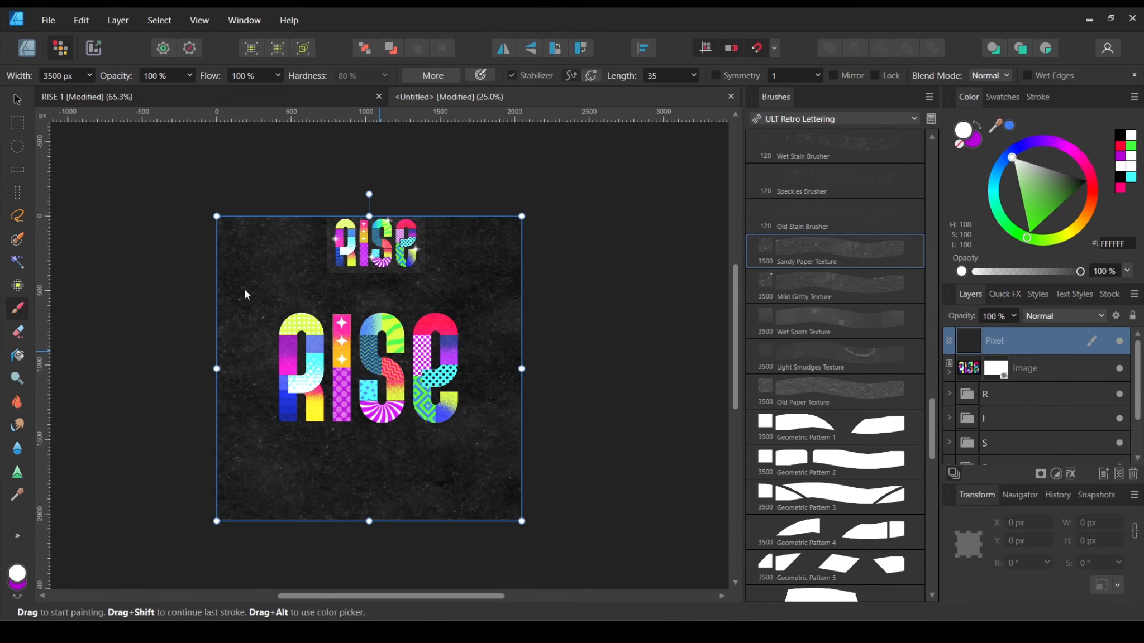
key("v")
key("b")
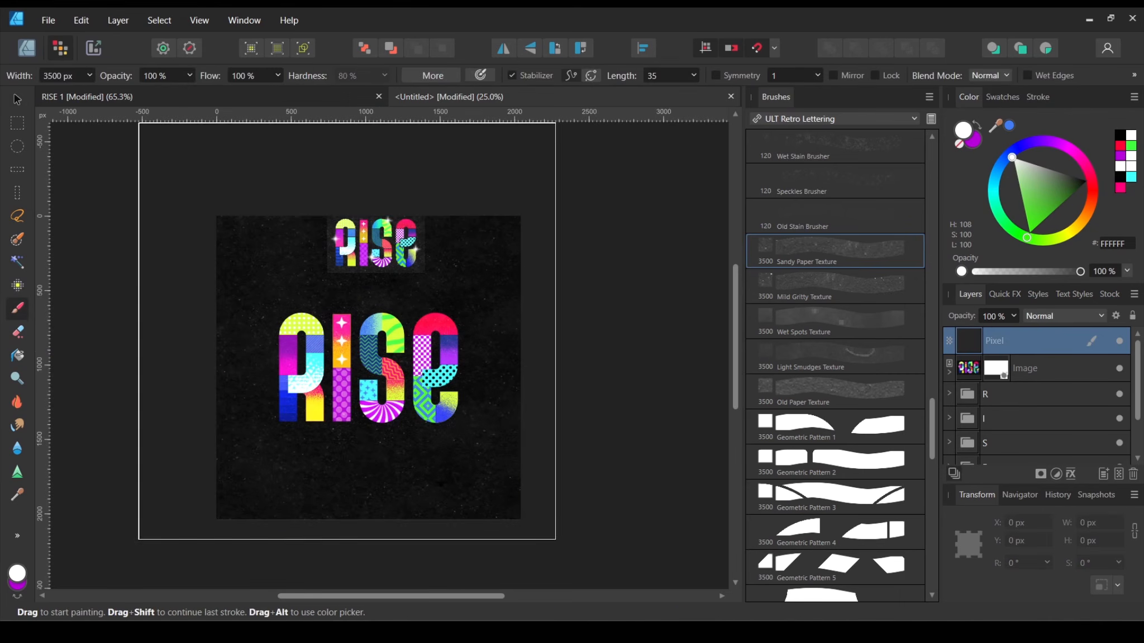
Step: Examine the paper texture over the lettering up close and across the full canvas
scroll(387, 385, "up", 4)
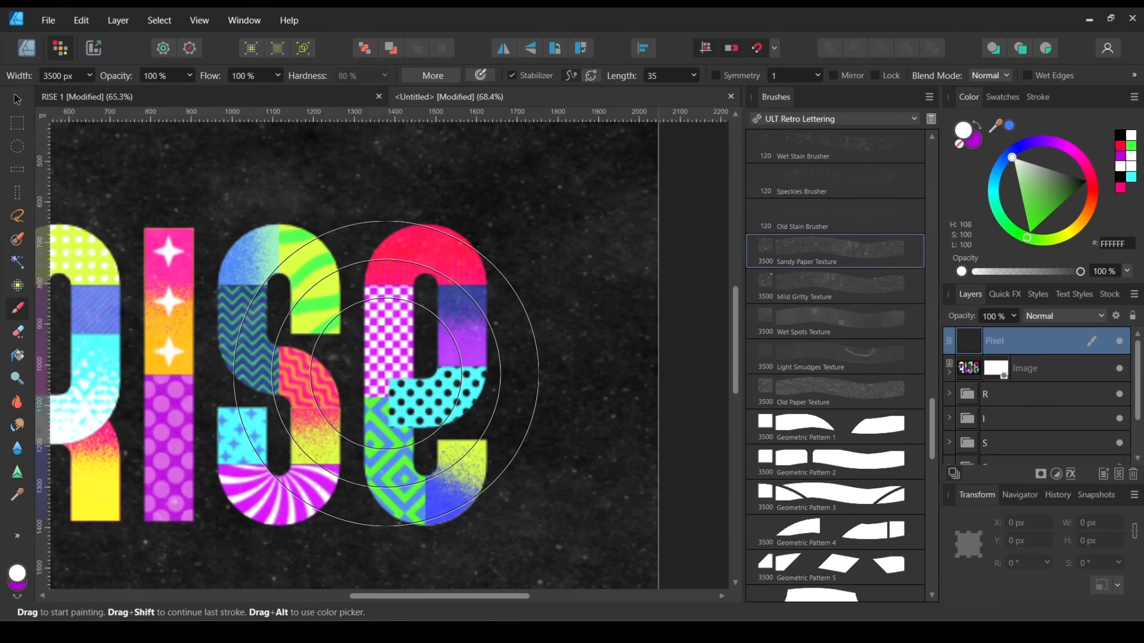
key("v")
key("space")
left_click_drag(333, 341, 480, 392)
scroll(479, 392, "down", 2)
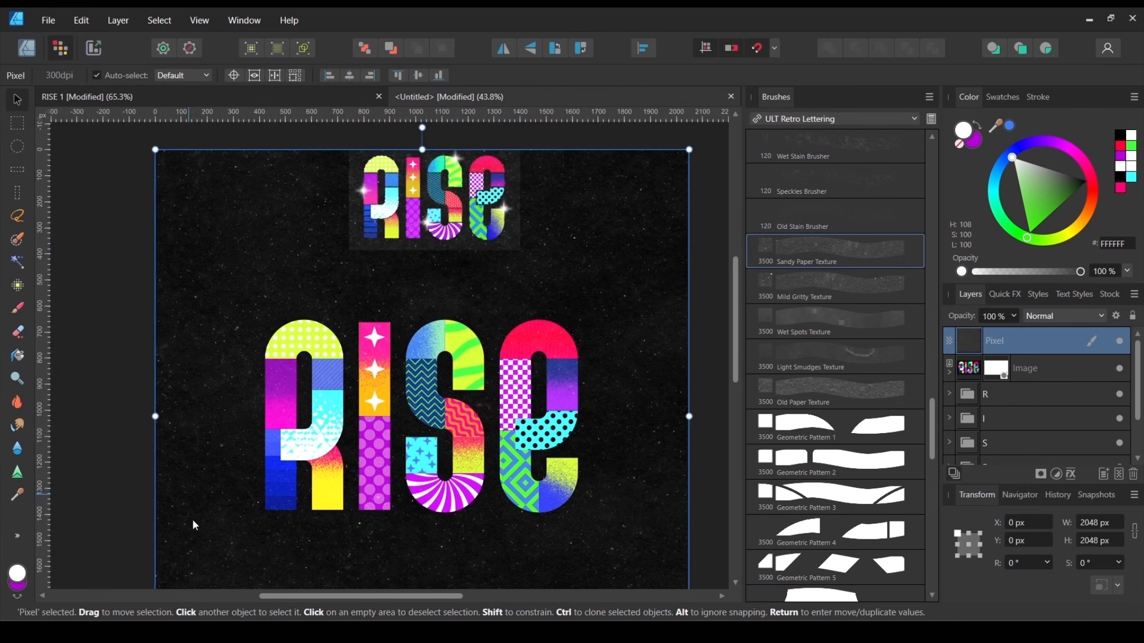
key("space")
left_click_drag(436, 437, 413, 391)
scroll(409, 385, "down", 2)
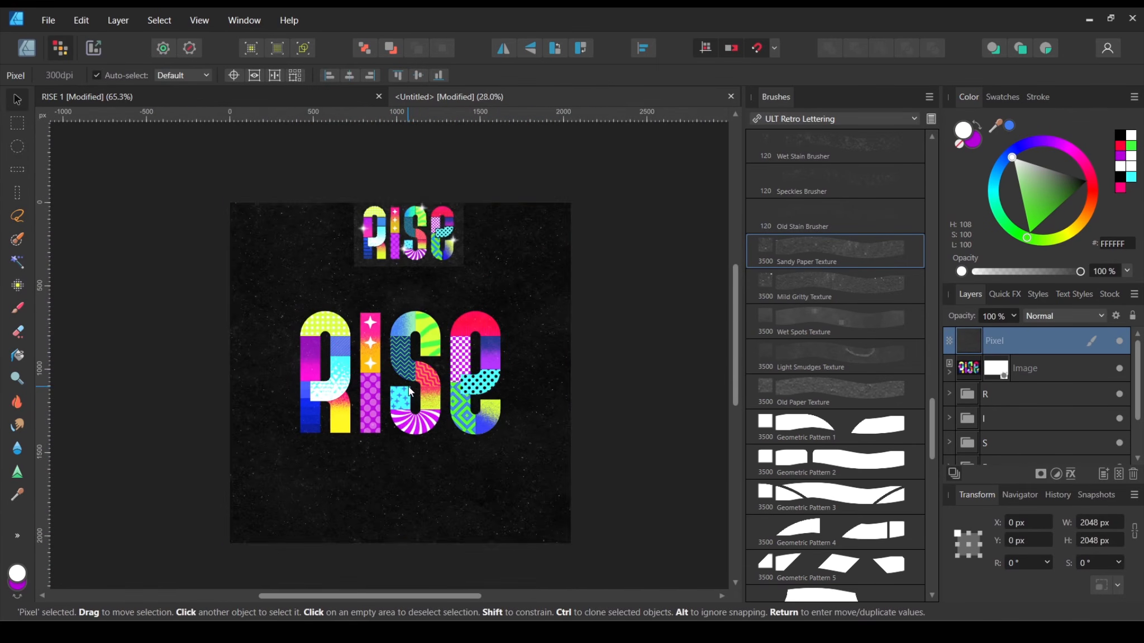
Step: Move the paper texture layer below the reference image and deselect it
scroll(410, 385, "up", 1)
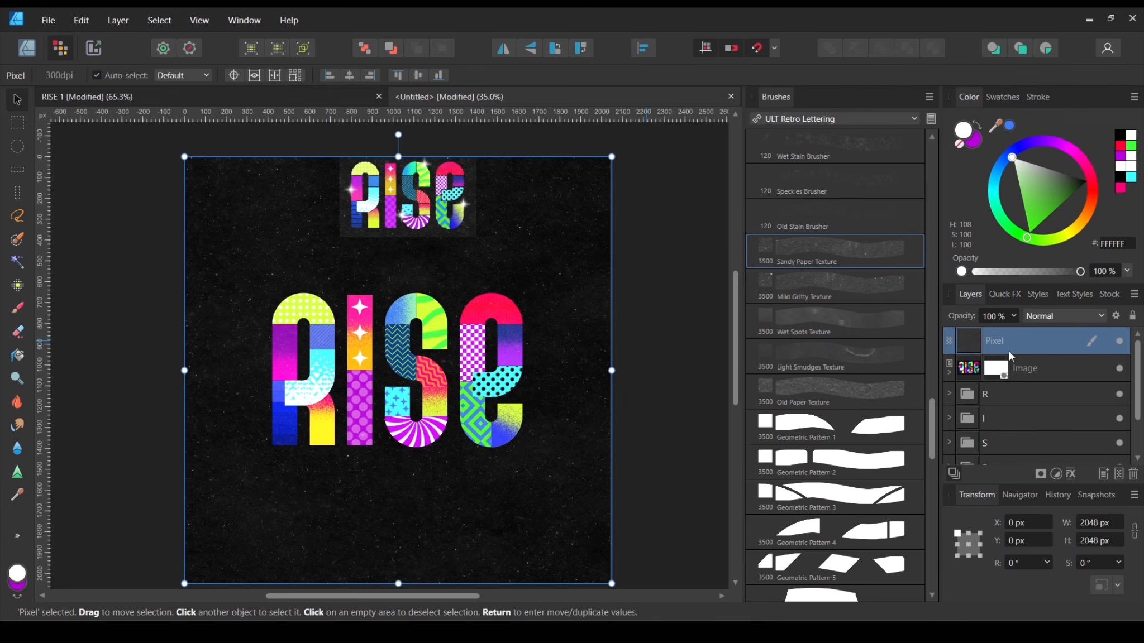
left_click_drag(1009, 351, 1029, 375)
left_click(665, 374)
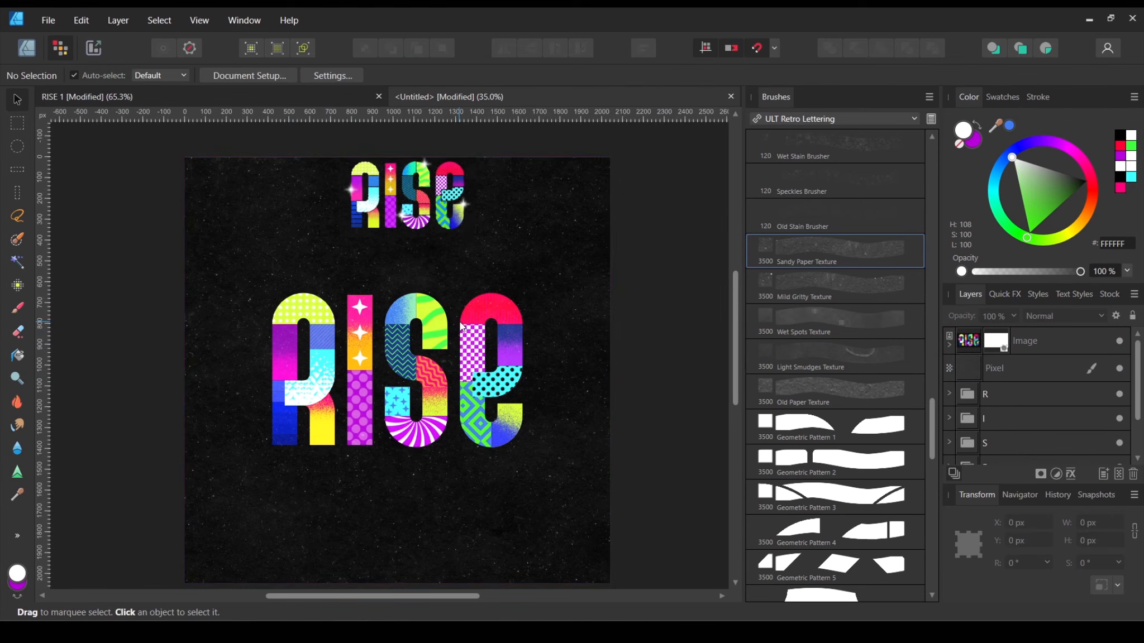
Step: Add a new pixel layer above the paper texture layer and choose the Sparkle Inline 4 brush for painting
scroll(380, 199, "up", 8)
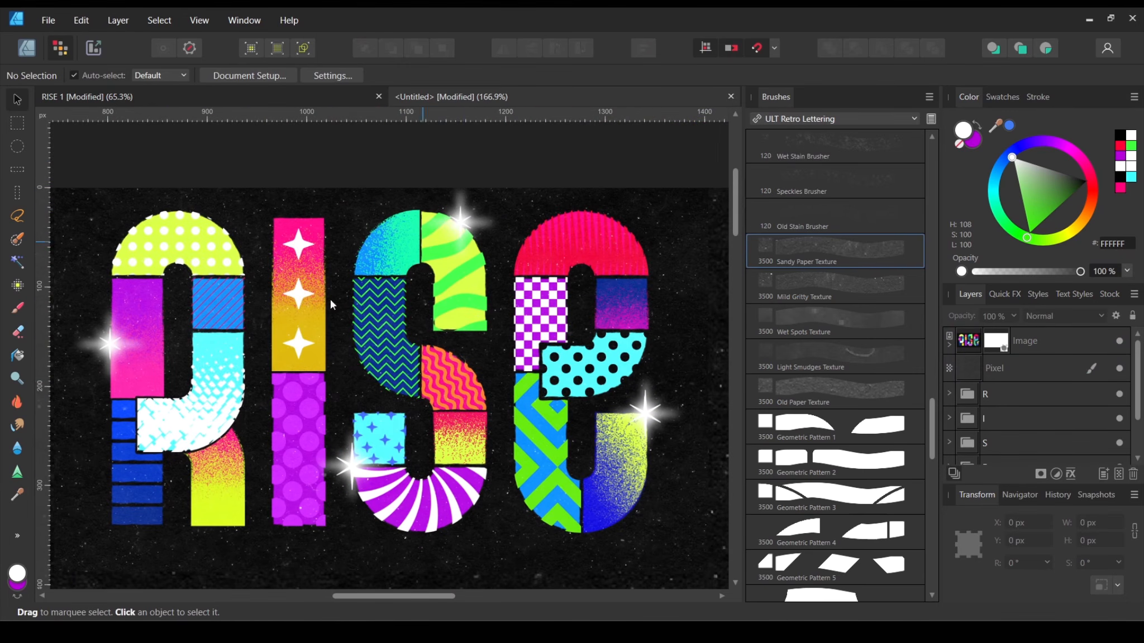
scroll(573, 426, "down", 6)
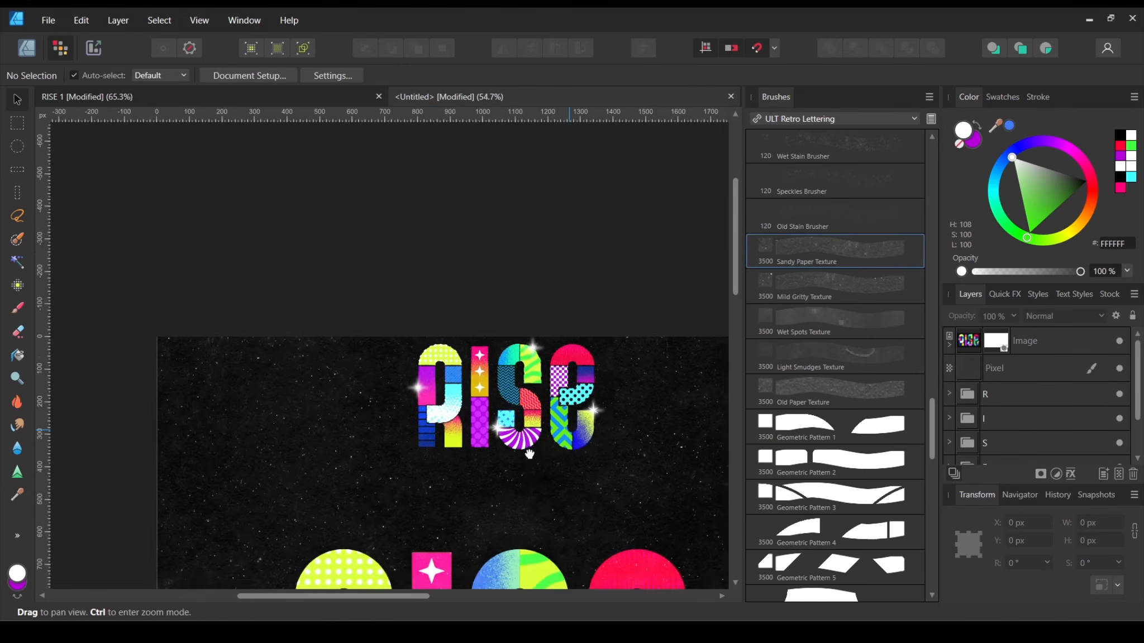
scroll(505, 355, "down", 1)
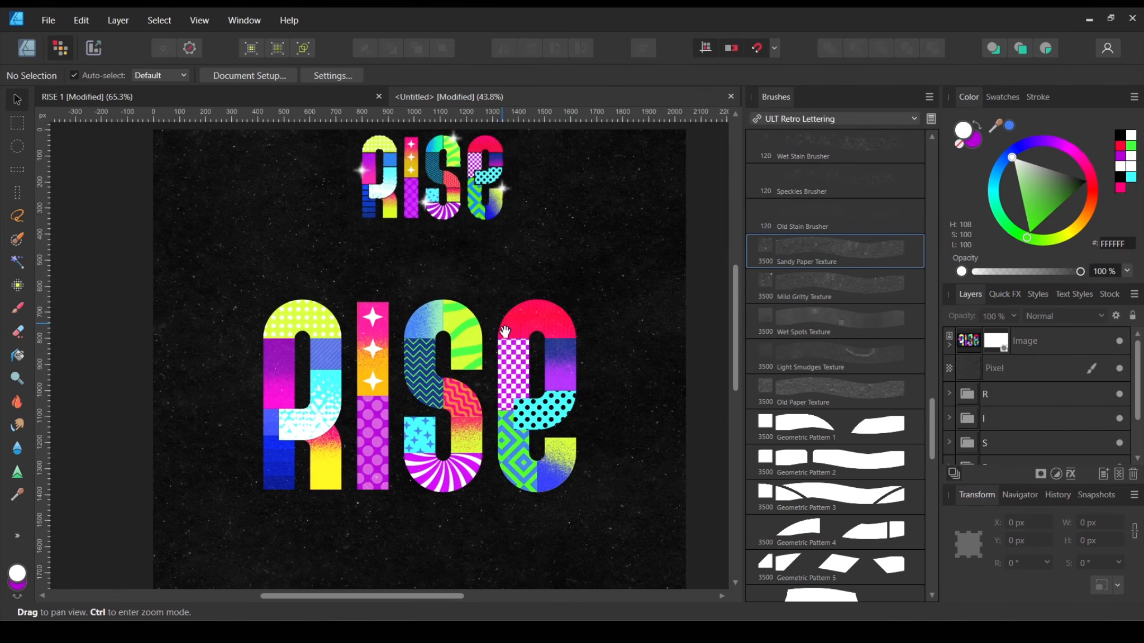
left_click(1044, 369)
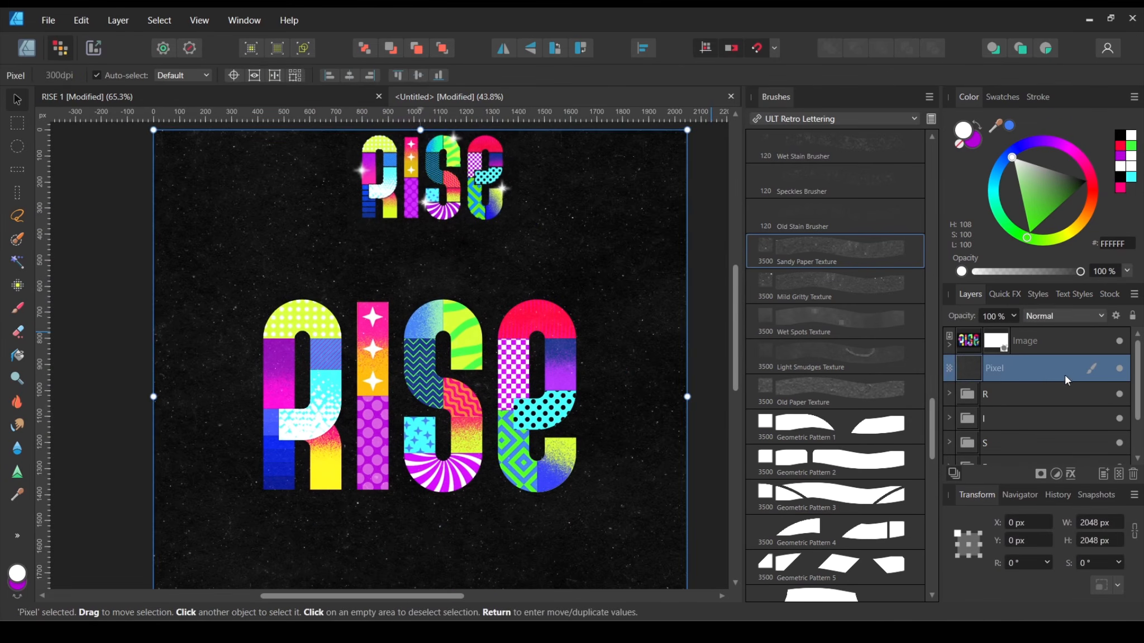
left_click(1118, 476)
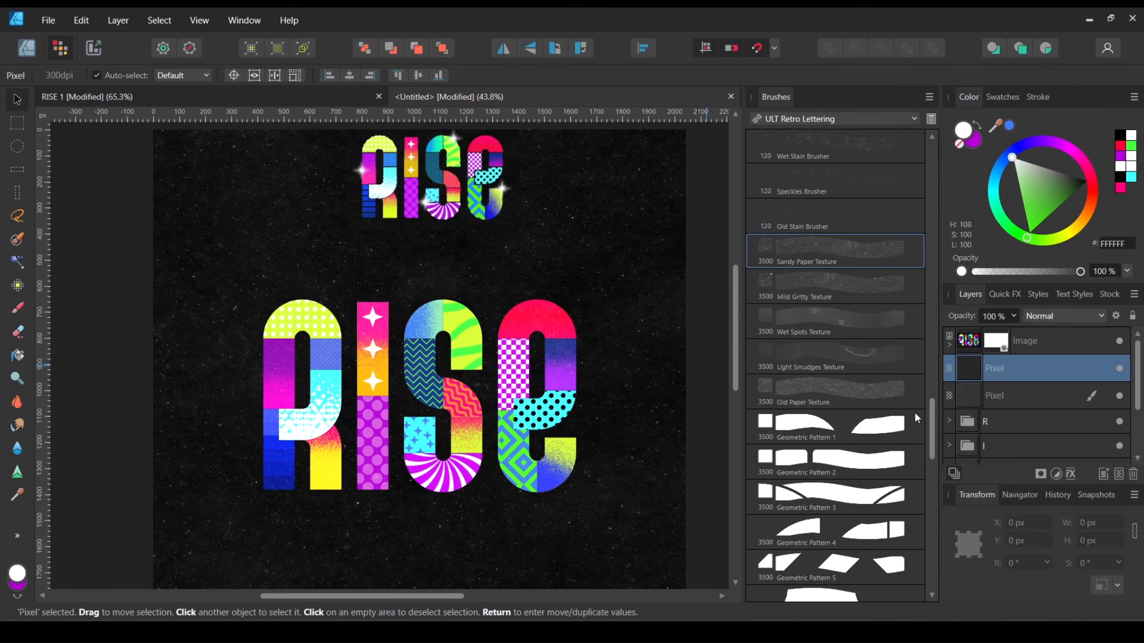
left_click_drag(929, 412, 949, 210)
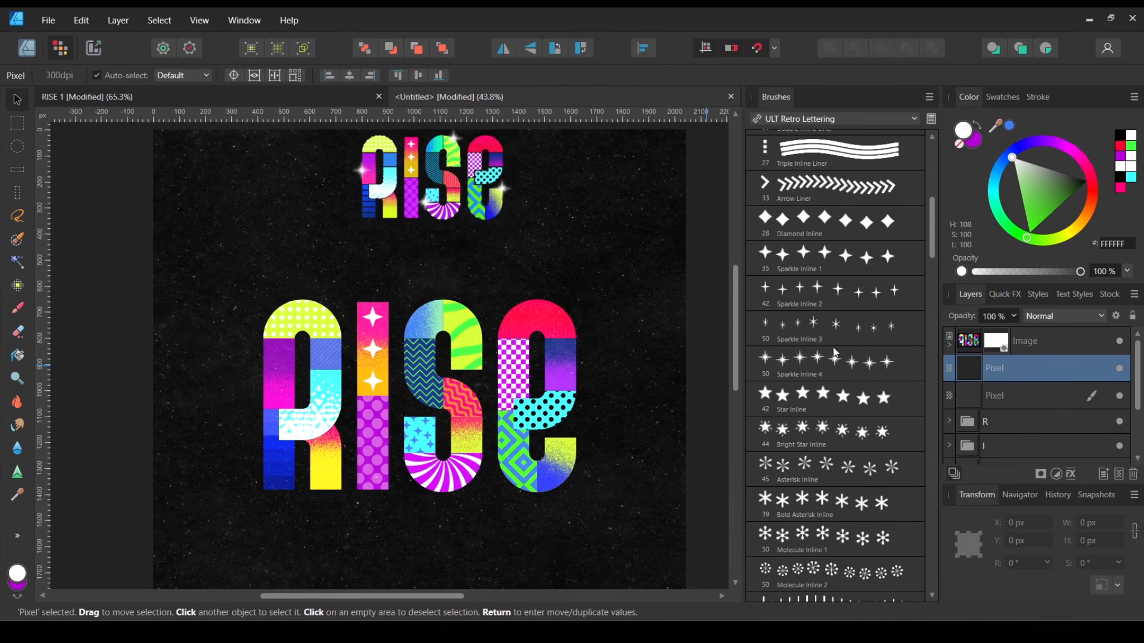
left_click(832, 369)
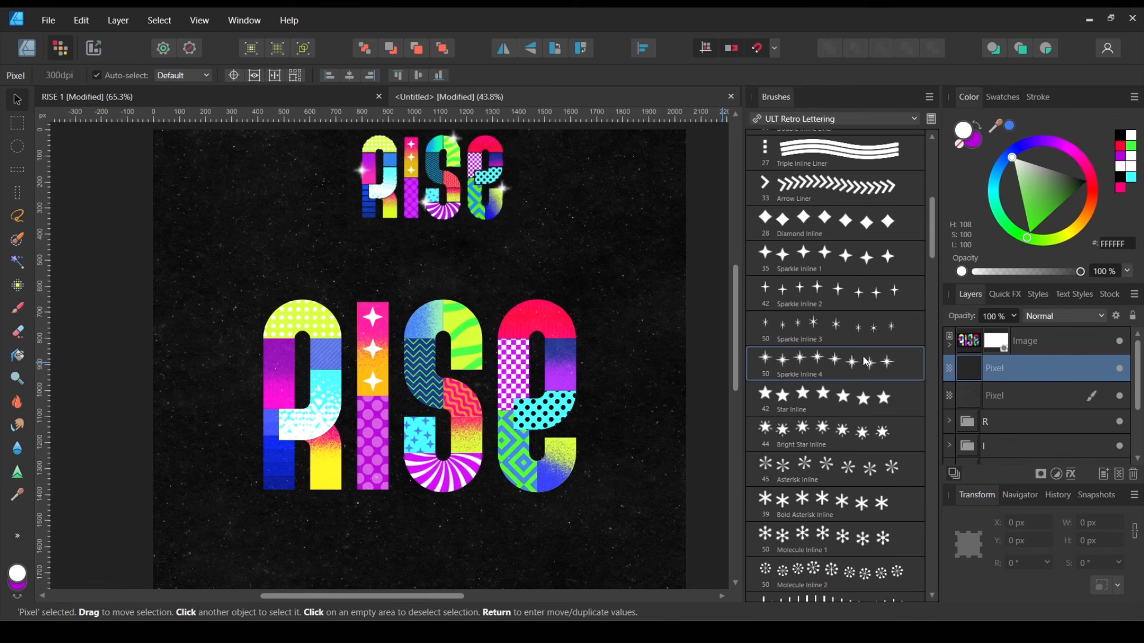
left_click(22, 305)
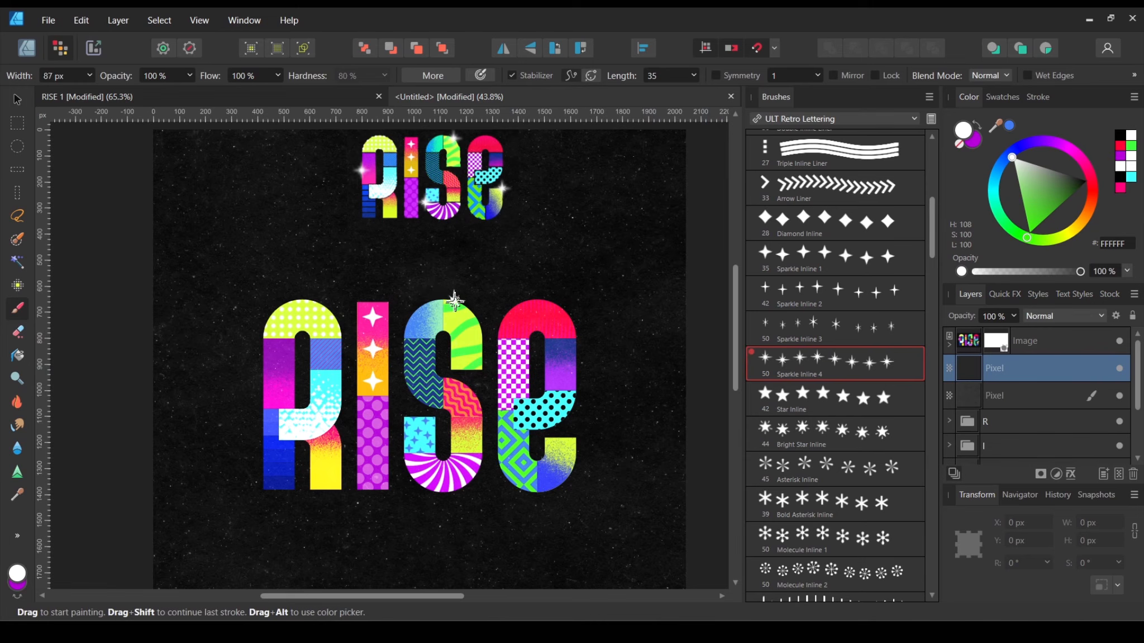
Step: Stamp four white sparkles at 153 px: on the S's upper-right curve, the E's lower-right tip, the S's lower-left edge and the R's left edge
key("bracketright")
key("bracketright")
key("bracketright")
key("bracketright")
key("bracketright")
key("bracketright")
left_click(470, 303)
left_click_drag(659, 385, 646, 401)
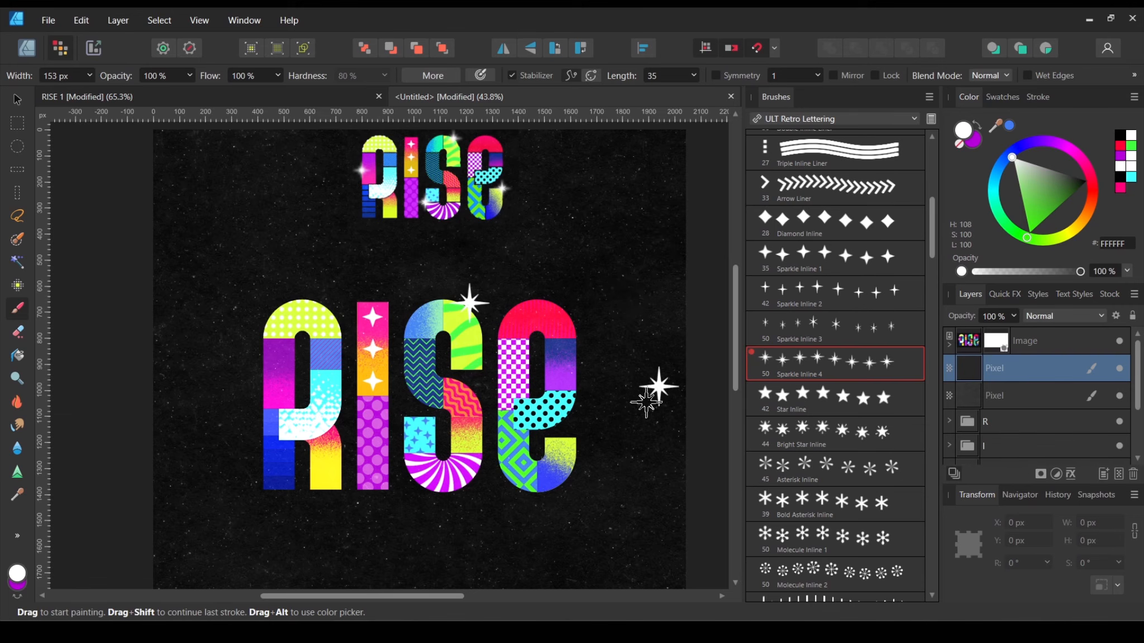
left_click(576, 436)
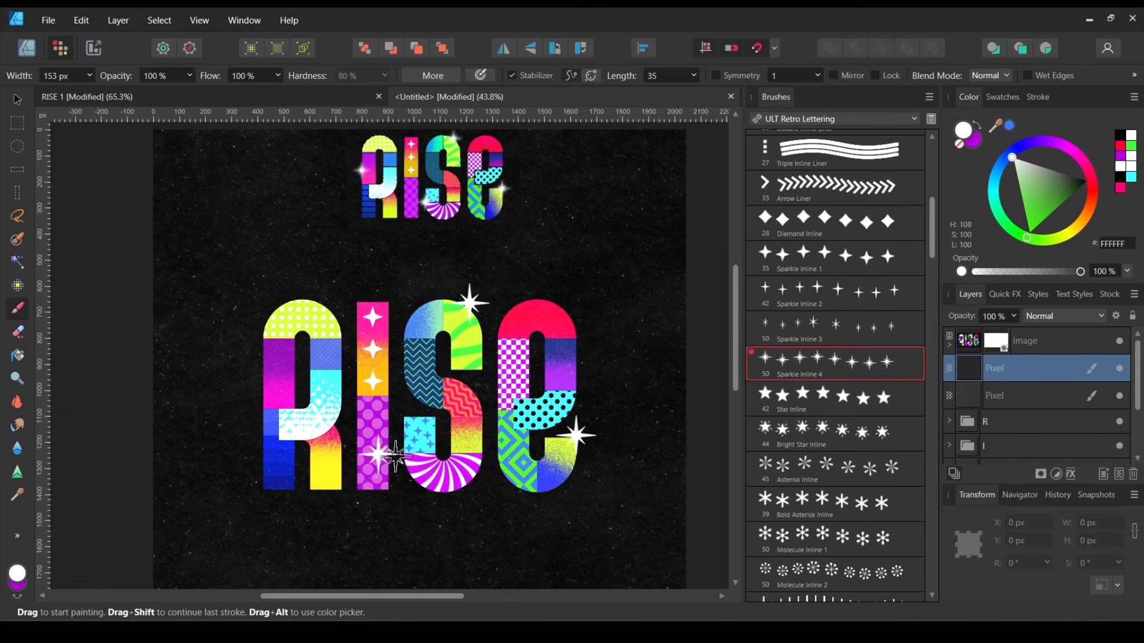
left_click(399, 455)
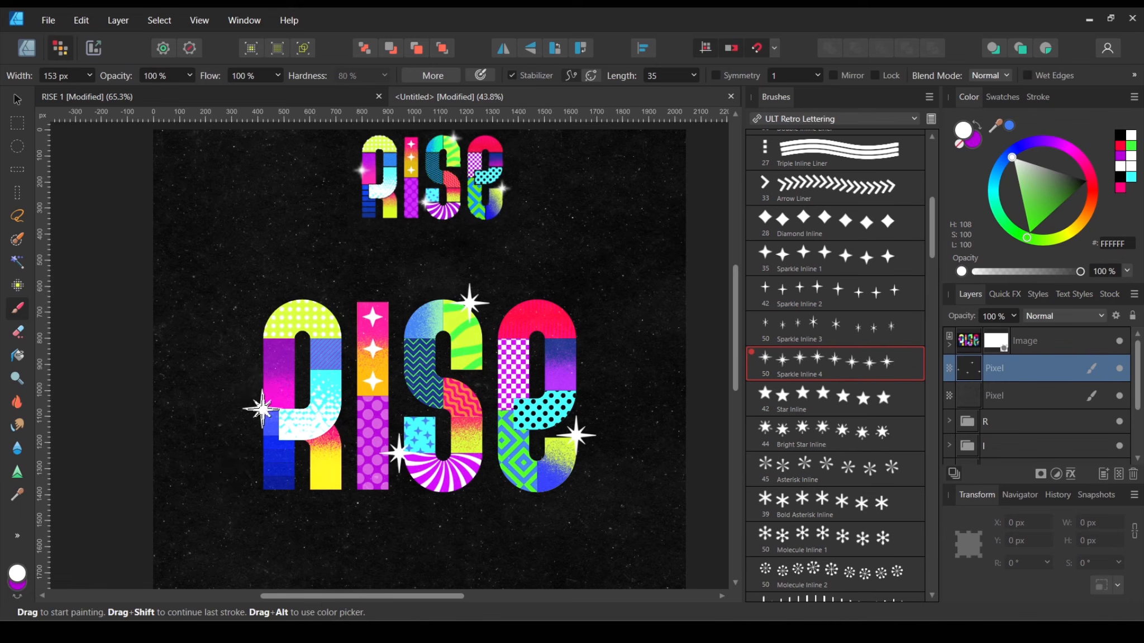
left_click(262, 384)
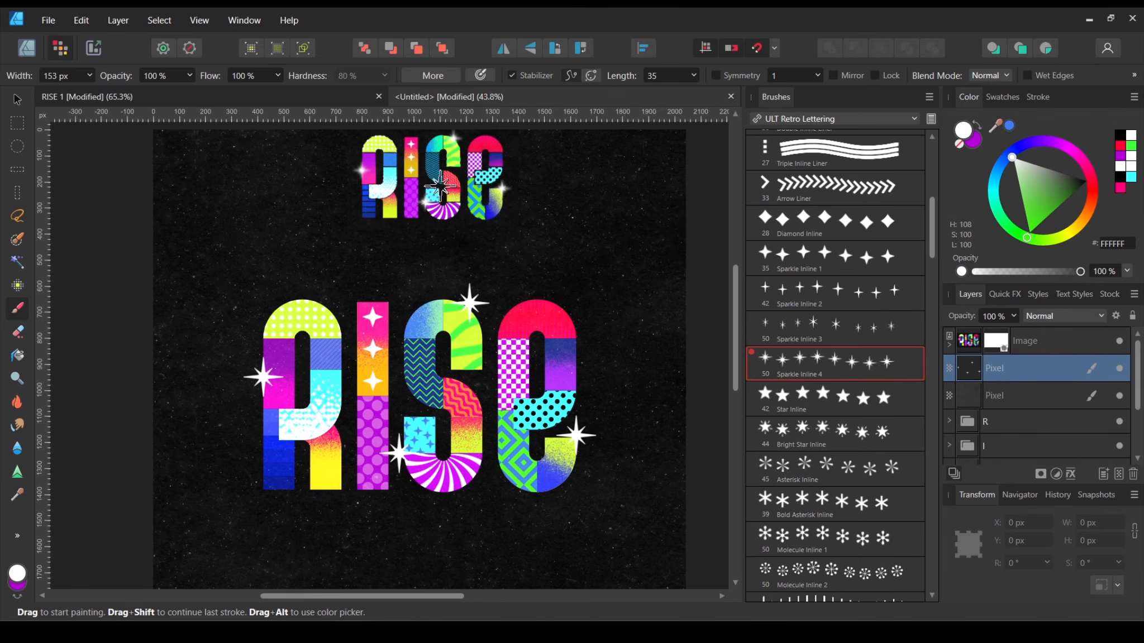
Step: Apply a Gaussian Blur layer effect with a 6.4 px radius to the sparkle layer
left_click(124, 23)
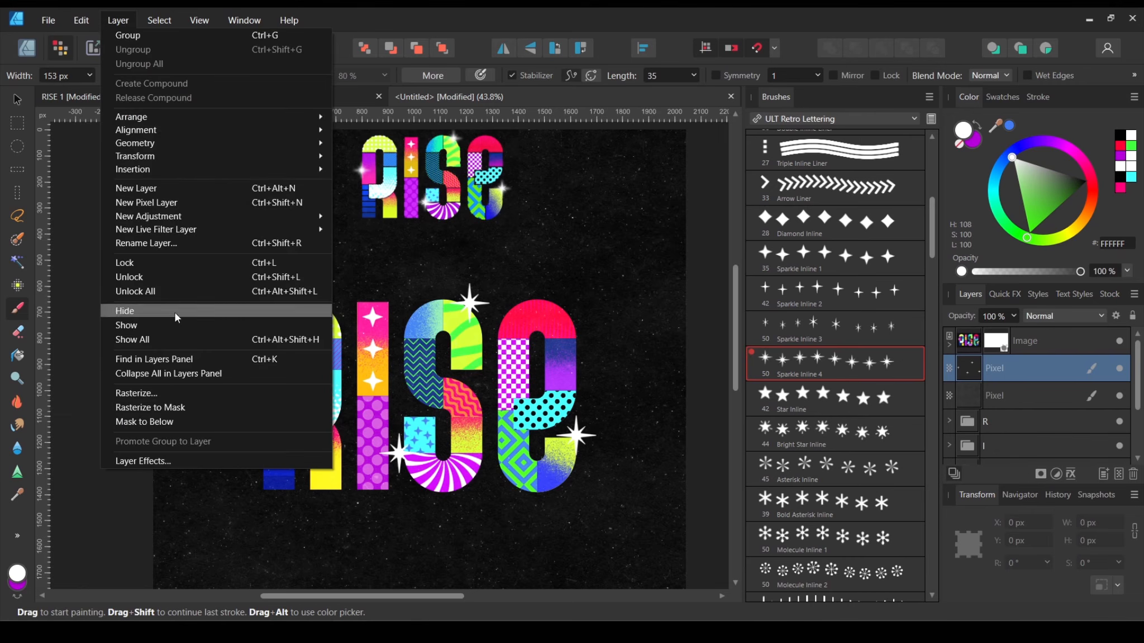
left_click(164, 455)
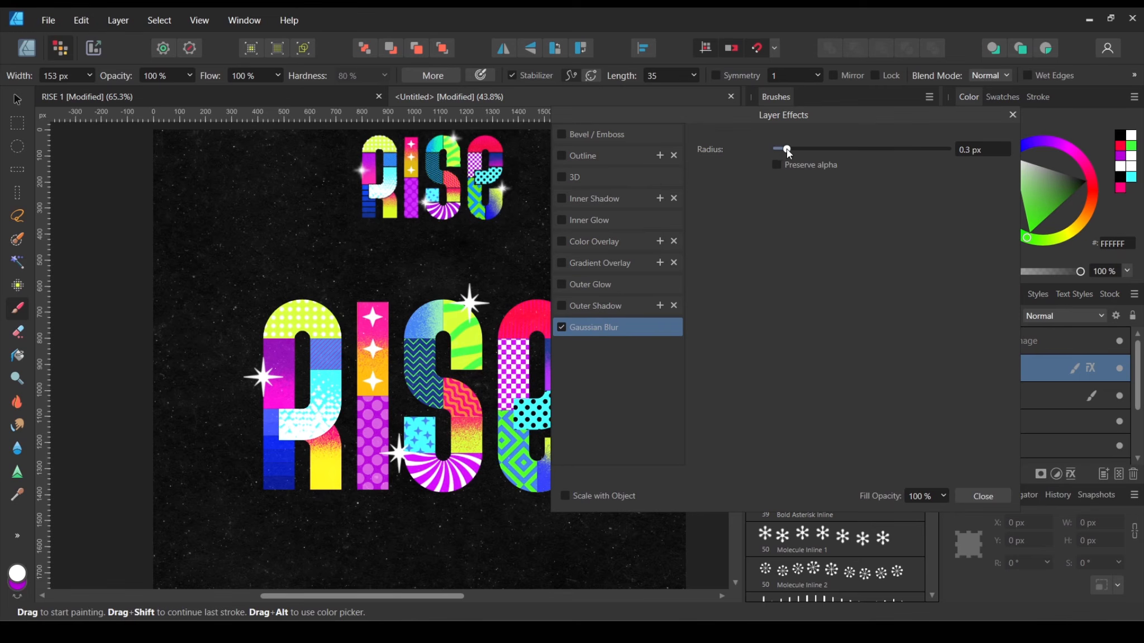
left_click_drag(809, 148, 834, 149)
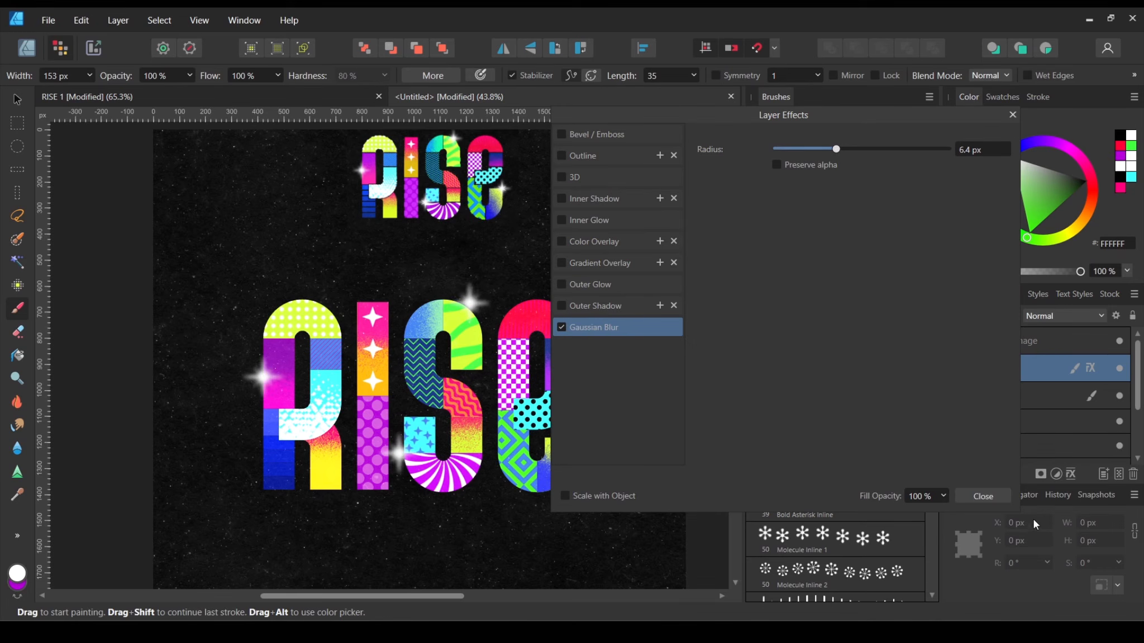
left_click(982, 496)
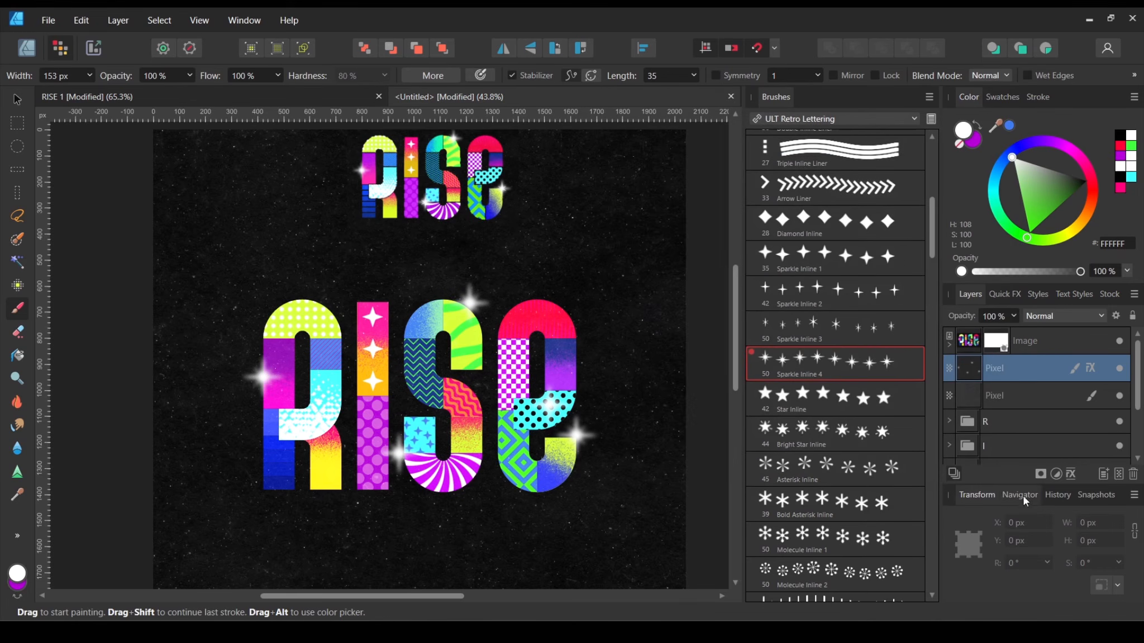
left_click(530, 448)
scroll(529, 449, "up", 6)
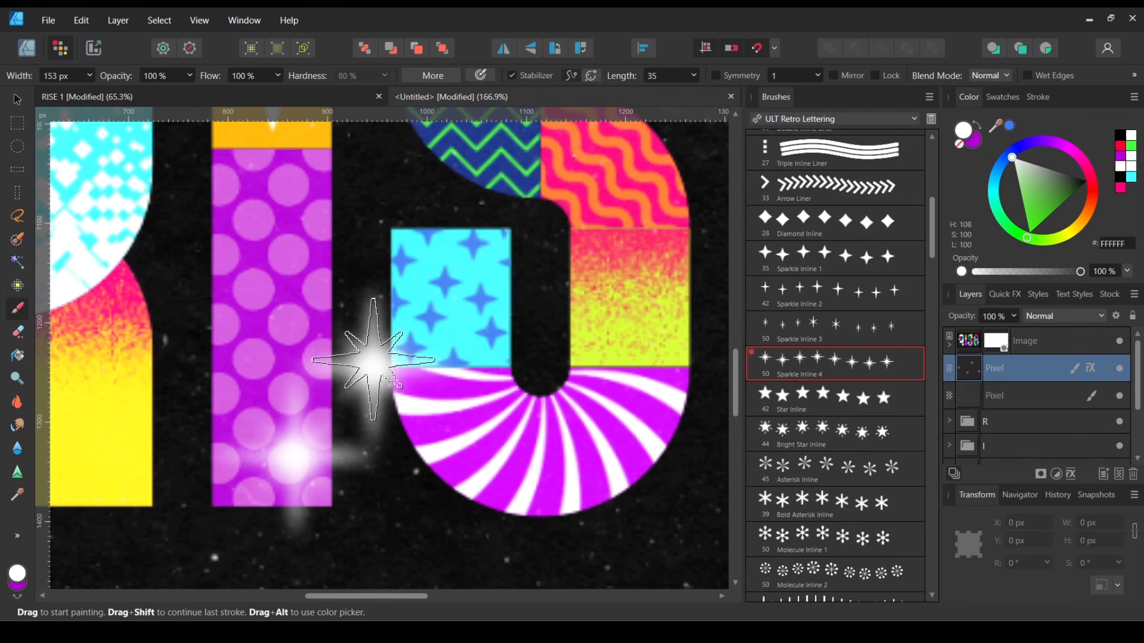
key("ctrl+z")
mouse_move(373, 368)
left_mouse_down()
mouse_move(426, 356)
mouse_move(469, 373)
left_mouse_up()
key("ctrl+z")
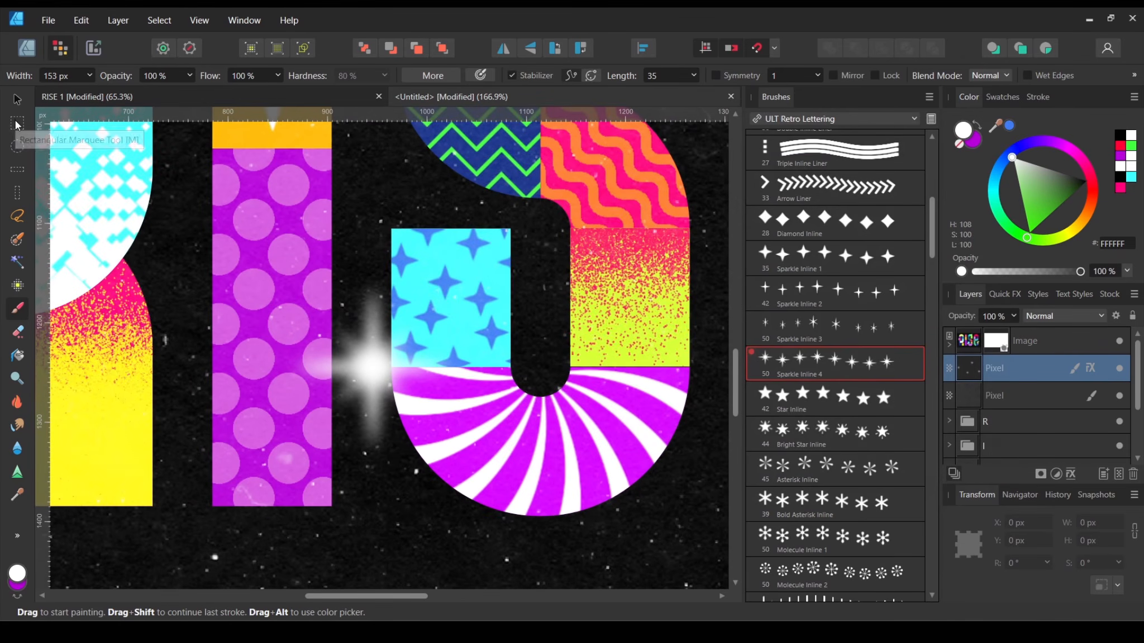
Step: Marquee-select the blurred sparkle at the S's lower left, move it about 21 px right and 8 px up, and deselect
left_click(17, 122)
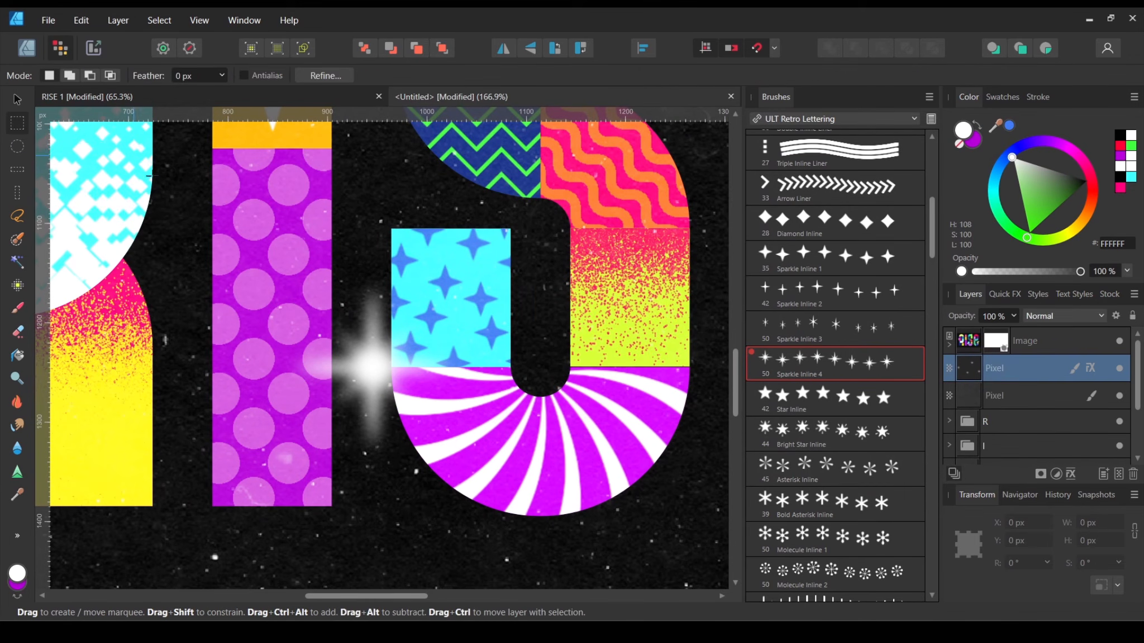
left_click_drag(129, 150, 583, 560)
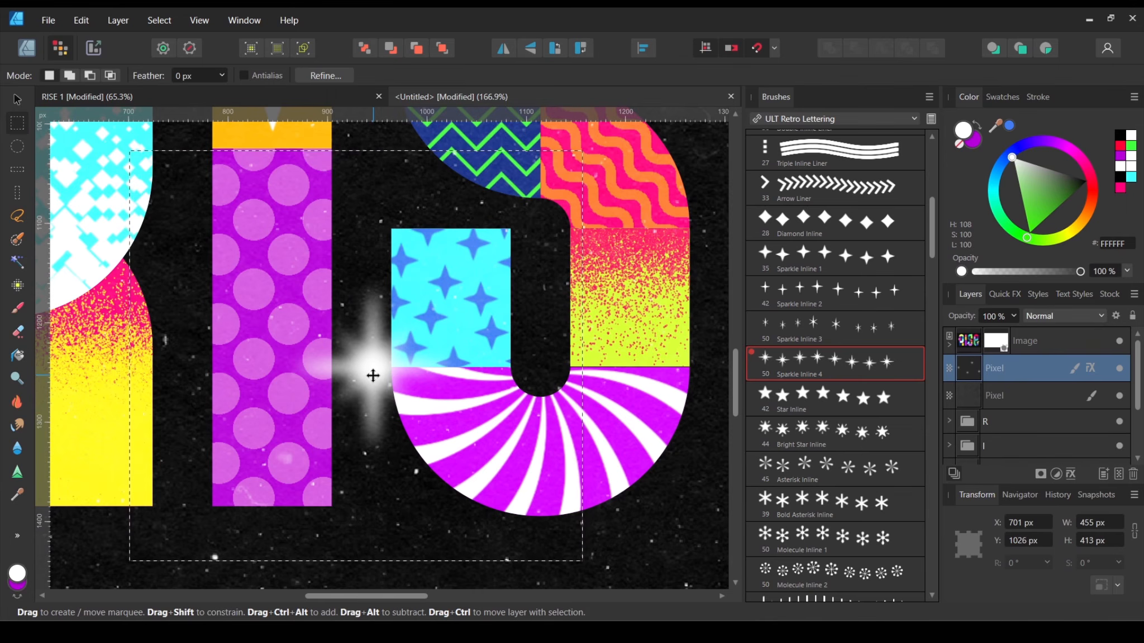
left_click_drag(370, 375, 393, 368)
scroll(442, 413, "down", 5)
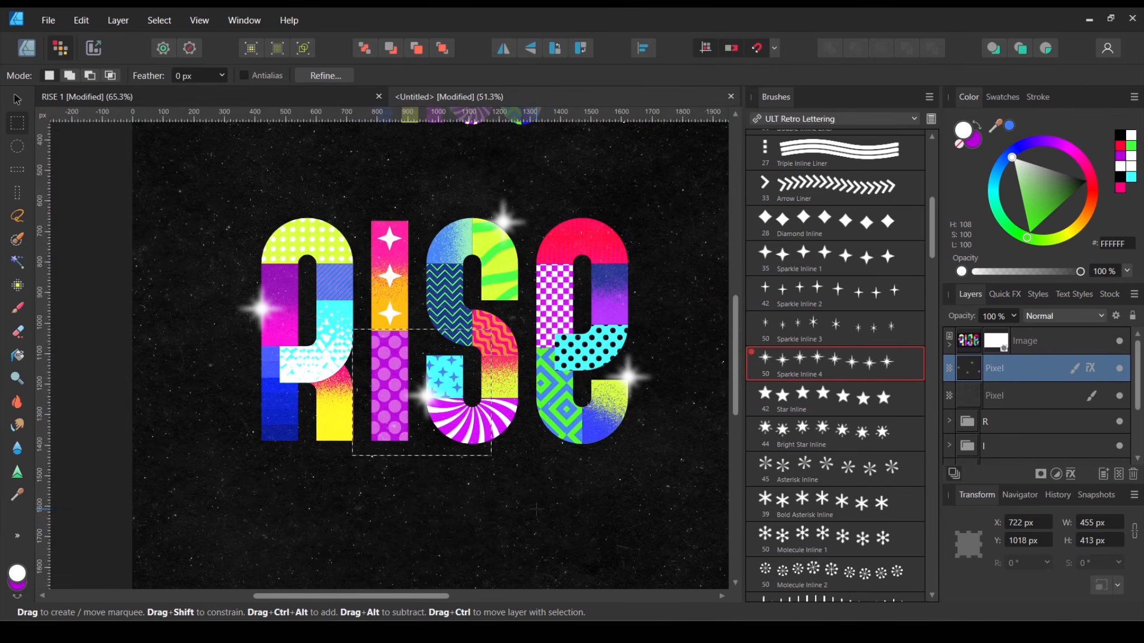
left_click(536, 510)
scroll(611, 490, "up", 2)
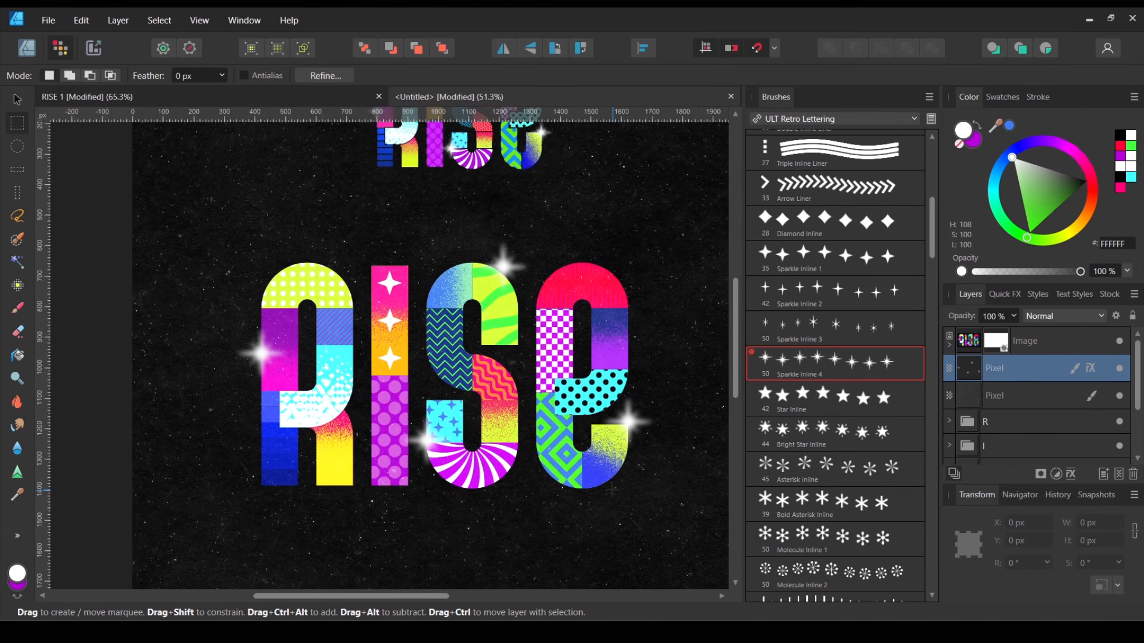
Step: Marquee-select the blurred sparkle at the top of the S, move it about 4 px right and 16 px down, and deselect
scroll(526, 301, "up", 6)
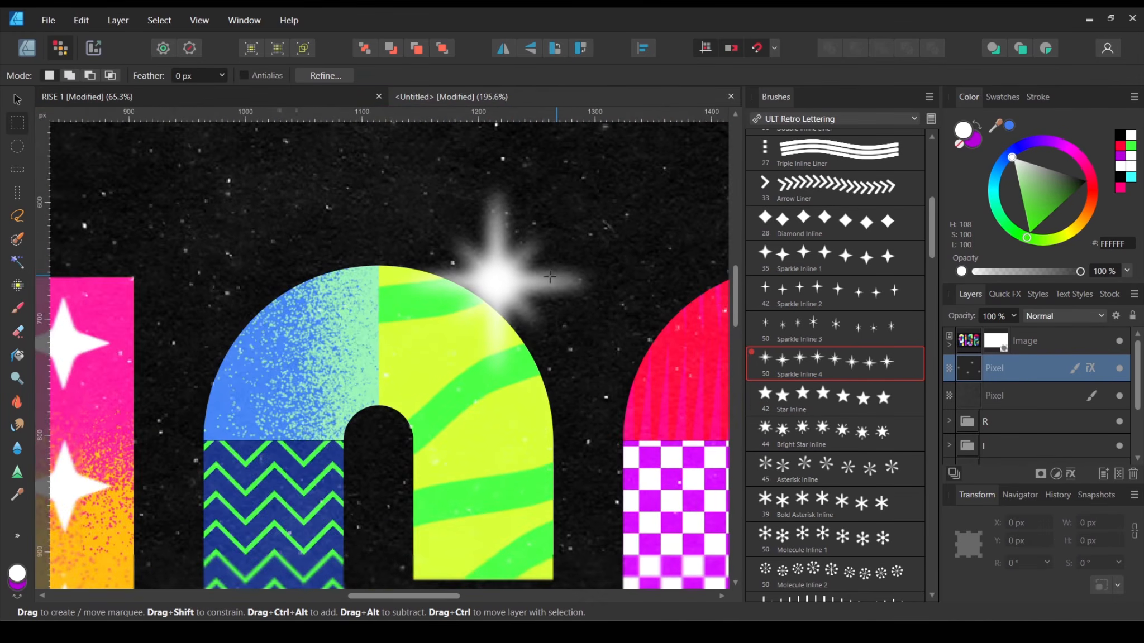
left_click_drag(604, 246, 567, 286)
left_click_drag(646, 158, 265, 489)
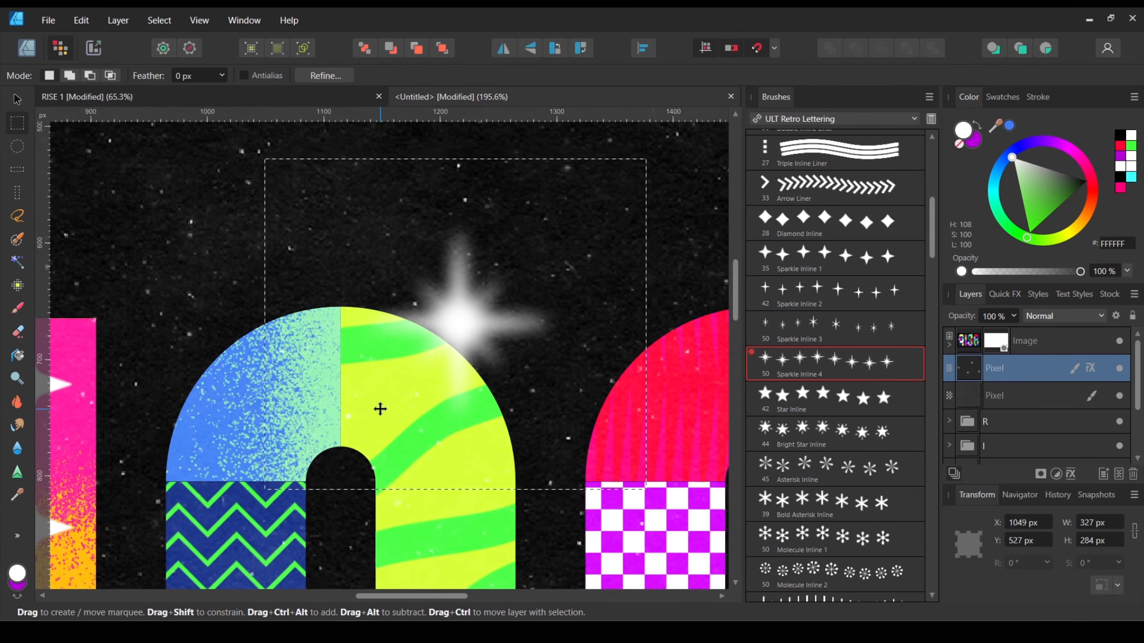
left_click_drag(484, 389, 493, 335)
scroll(493, 335, "down", 6)
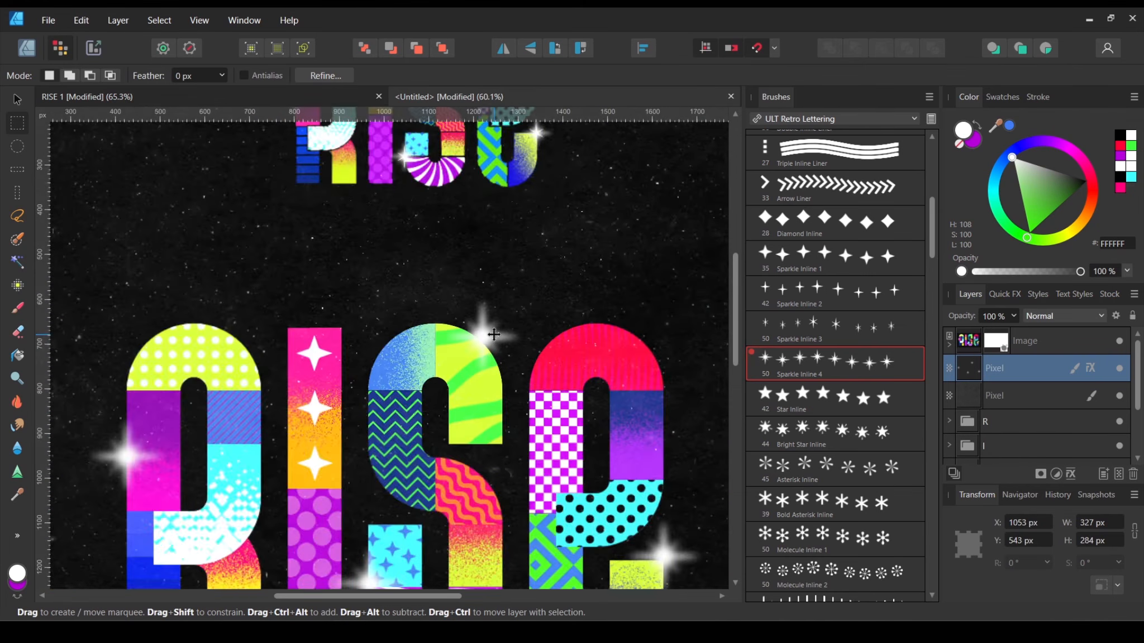
key("ctrl+d")
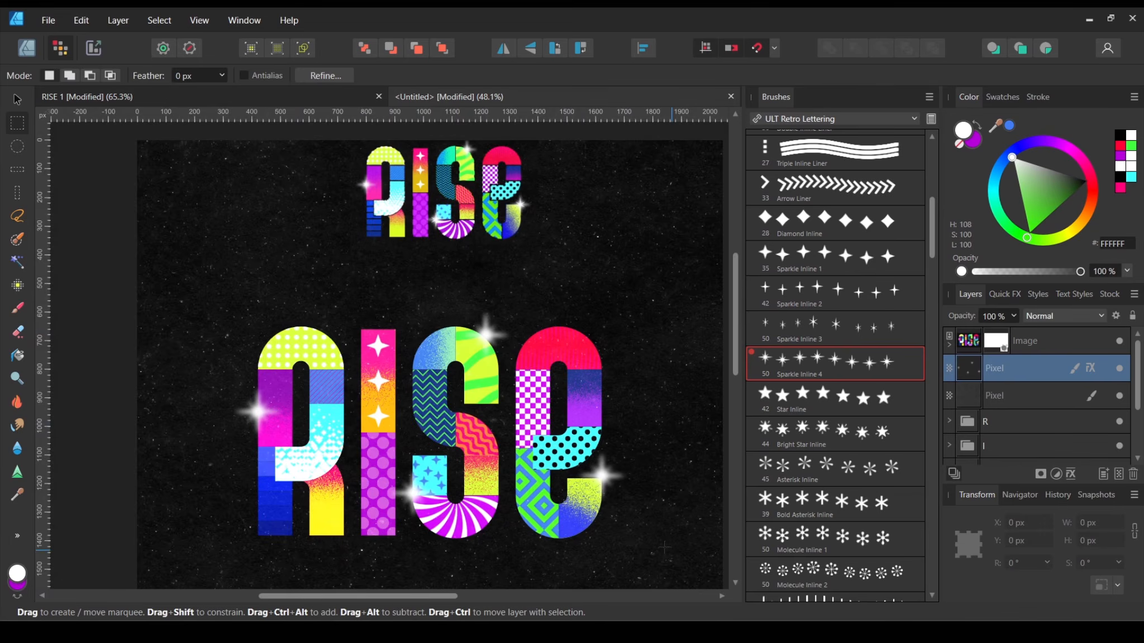
Step: Add a new pixel layer above the blurred sparkles and choose the Sparkle Inline 3 brush
scroll(639, 518, "up", 2)
scroll(638, 518, "up", 3)
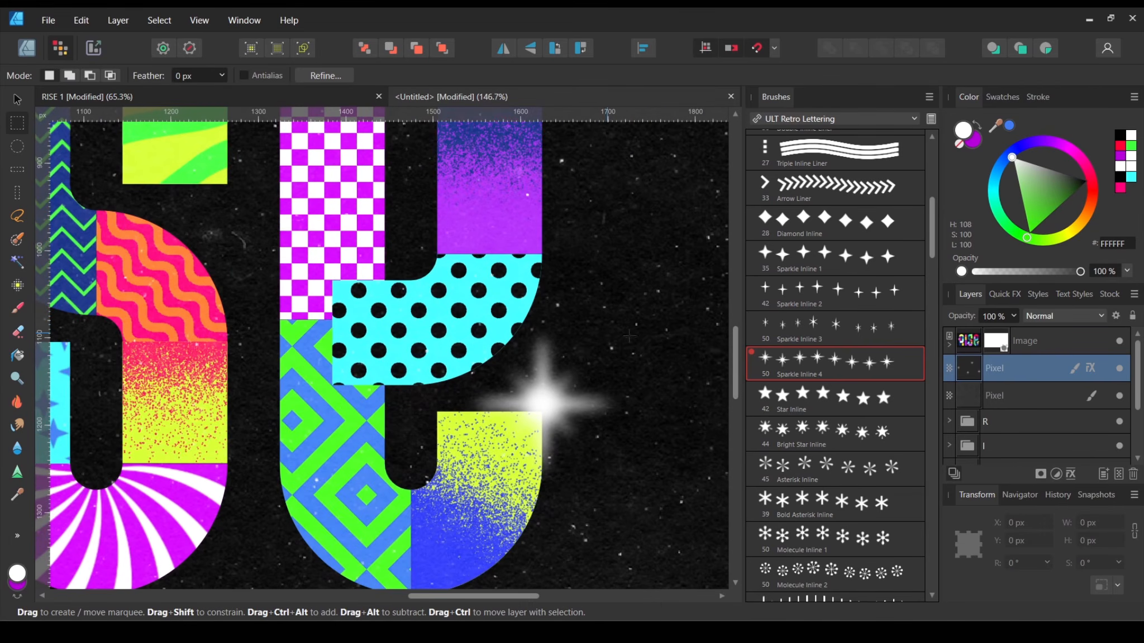
scroll(560, 368, "down", 5)
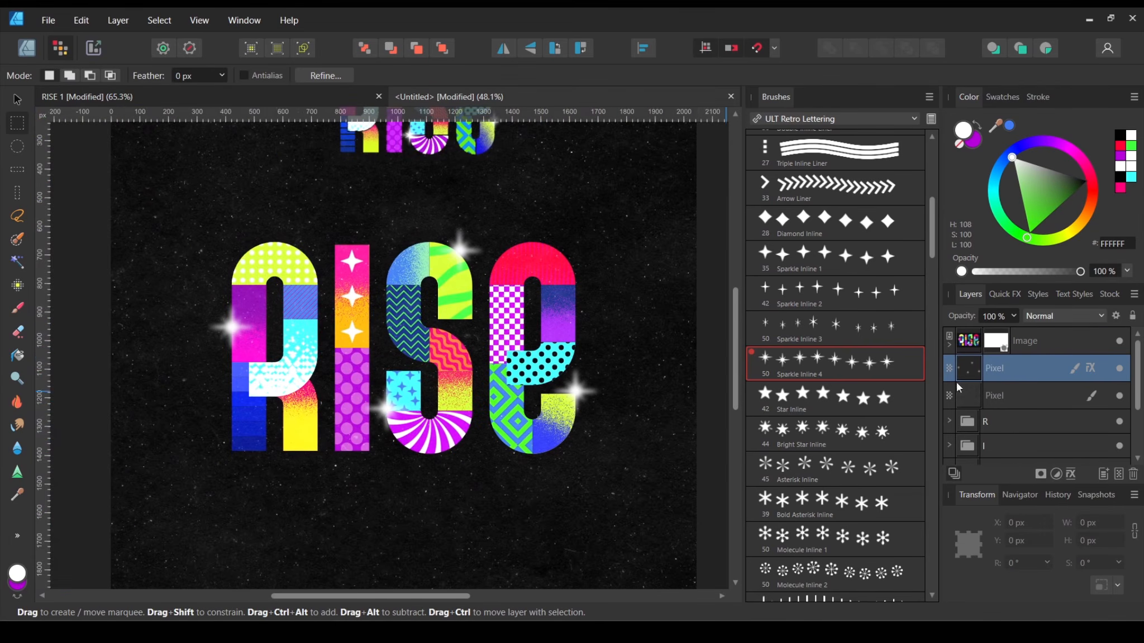
left_click(1120, 475)
key("b")
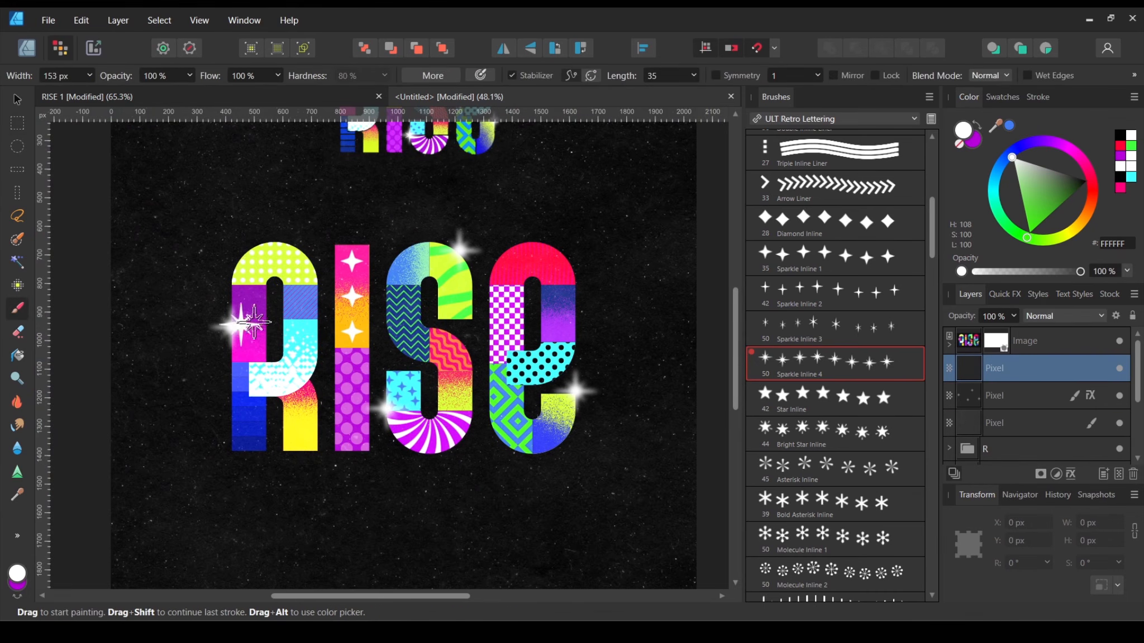
left_click(831, 335)
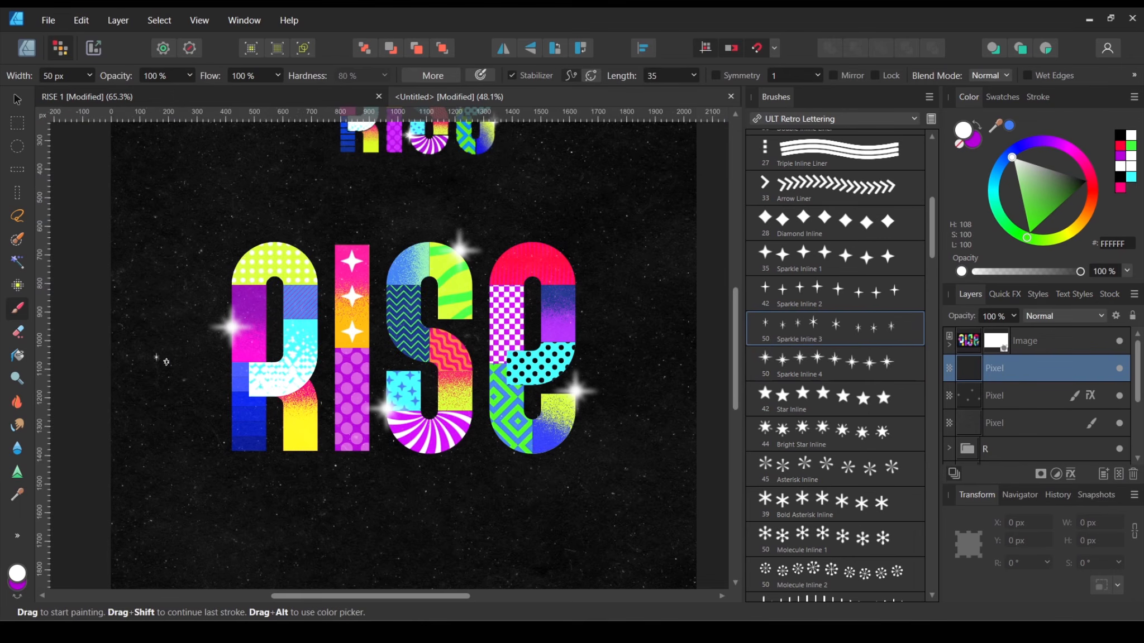
Step: Stamp a crisp white sparkle at 133 px on the centre of the R's blurred sparkle
scroll(226, 335, "up", 8)
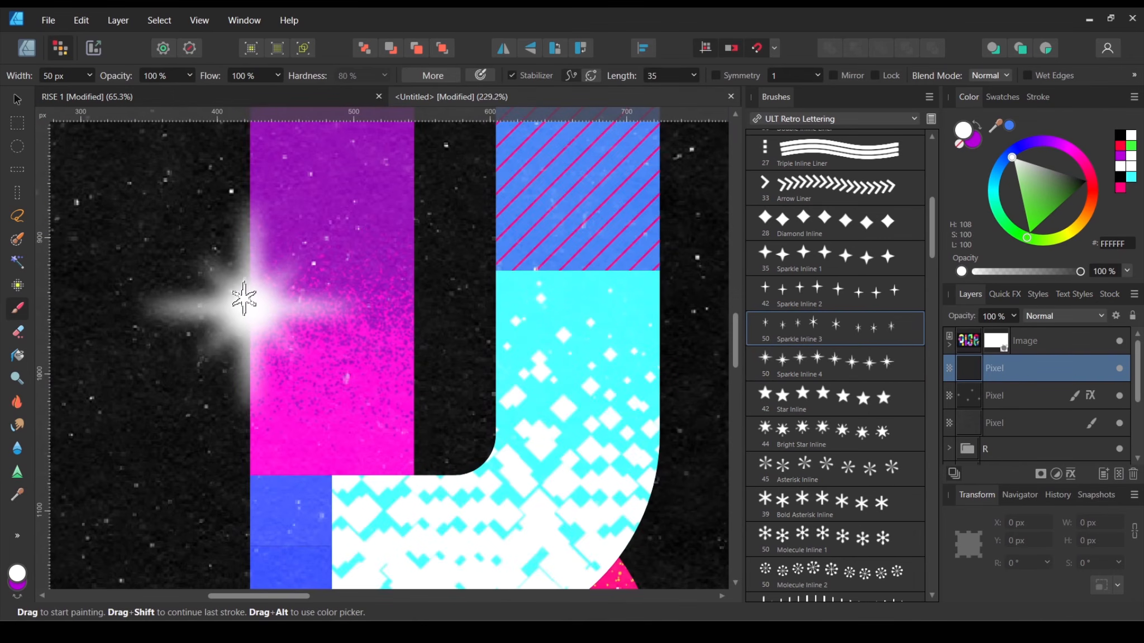
key("]")
key("]")
key("]")
key("]")
key("]")
key("]")
key("]")
key("]")
key("]")
key("]")
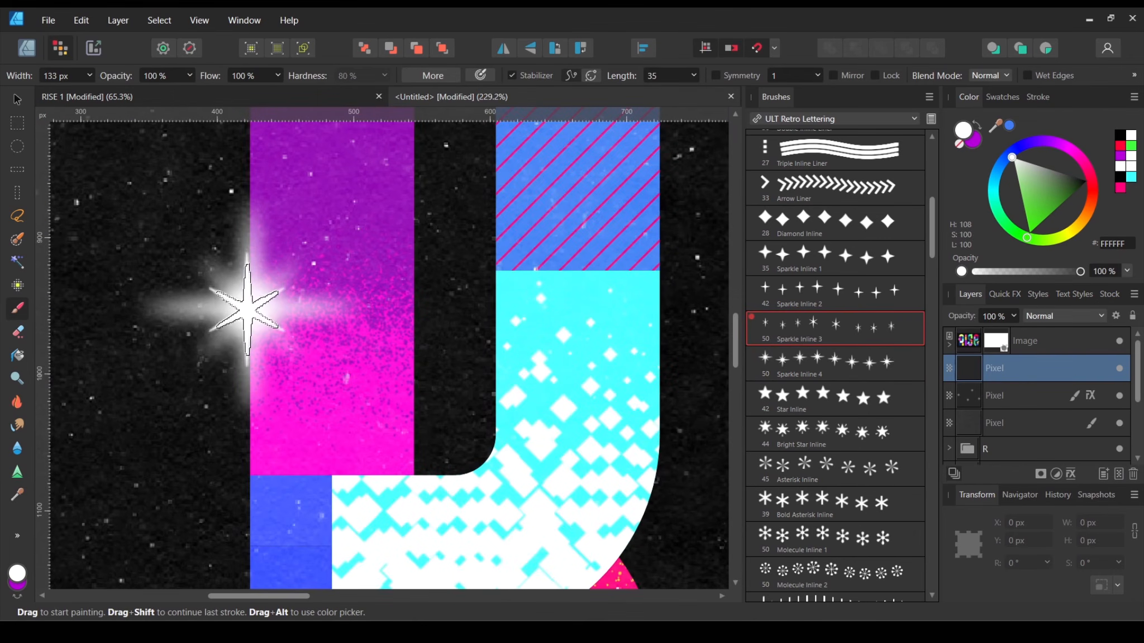
left_click(246, 310)
Step: Stamp a crisp 133 px sparkle on the centre of the blurred sparkle at the top of the S
left_click(454, 267)
scroll(455, 262, "down", 2)
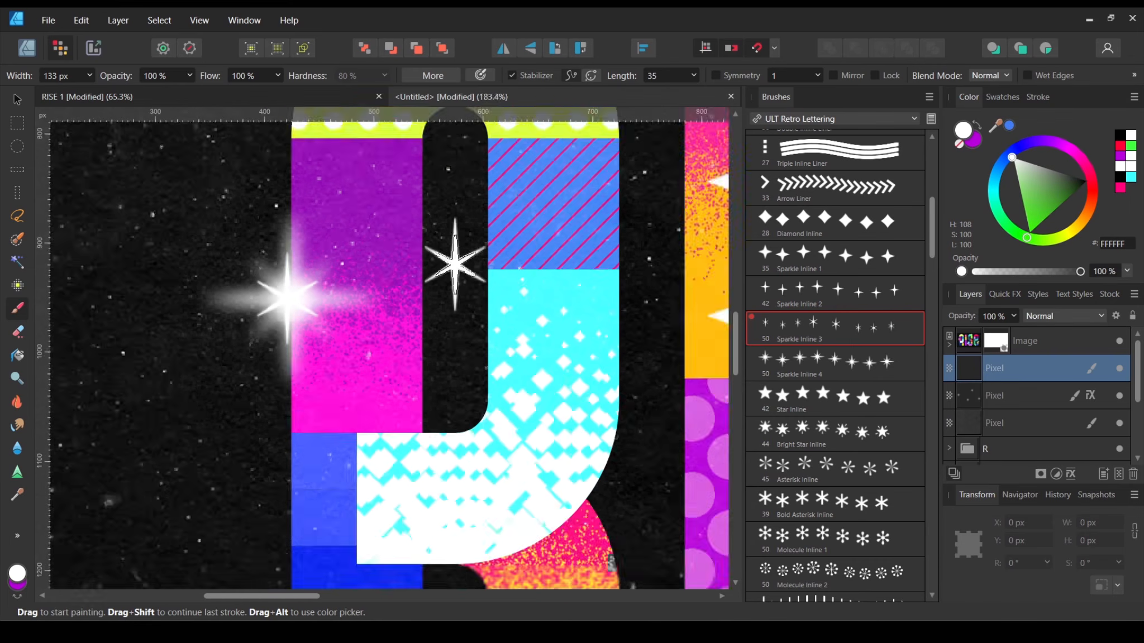
scroll(455, 262, "down", 5)
left_click_drag(455, 262, 245, 390)
scroll(452, 326, "up", 6)
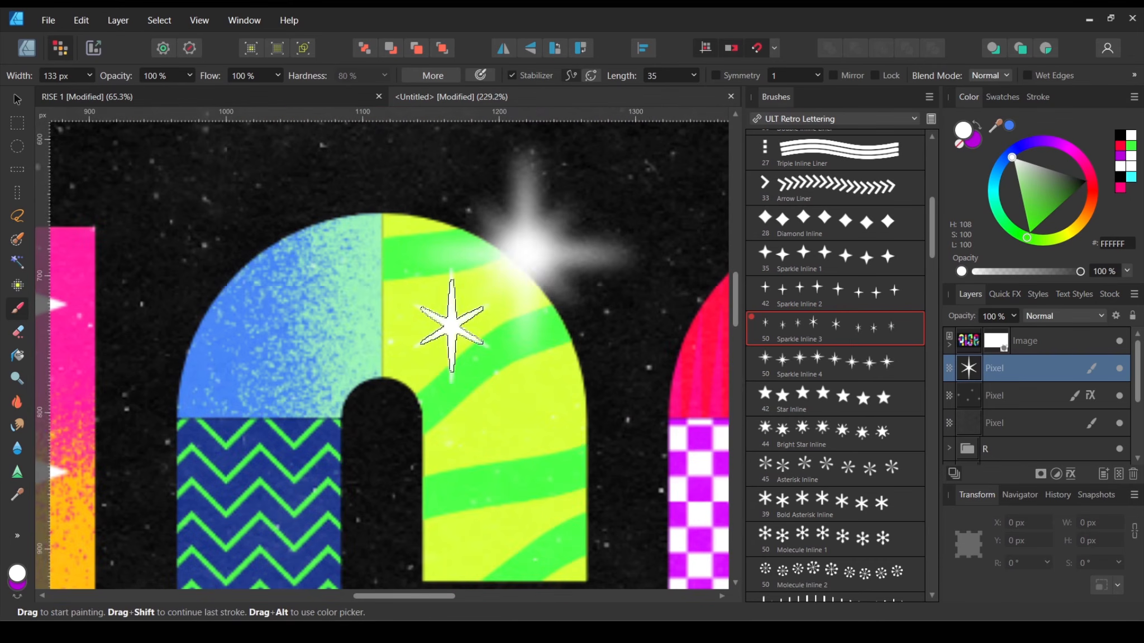
key("ctrl+z")
left_click(527, 253)
scroll(542, 278, "down", 5)
scroll(520, 196, "down", 6)
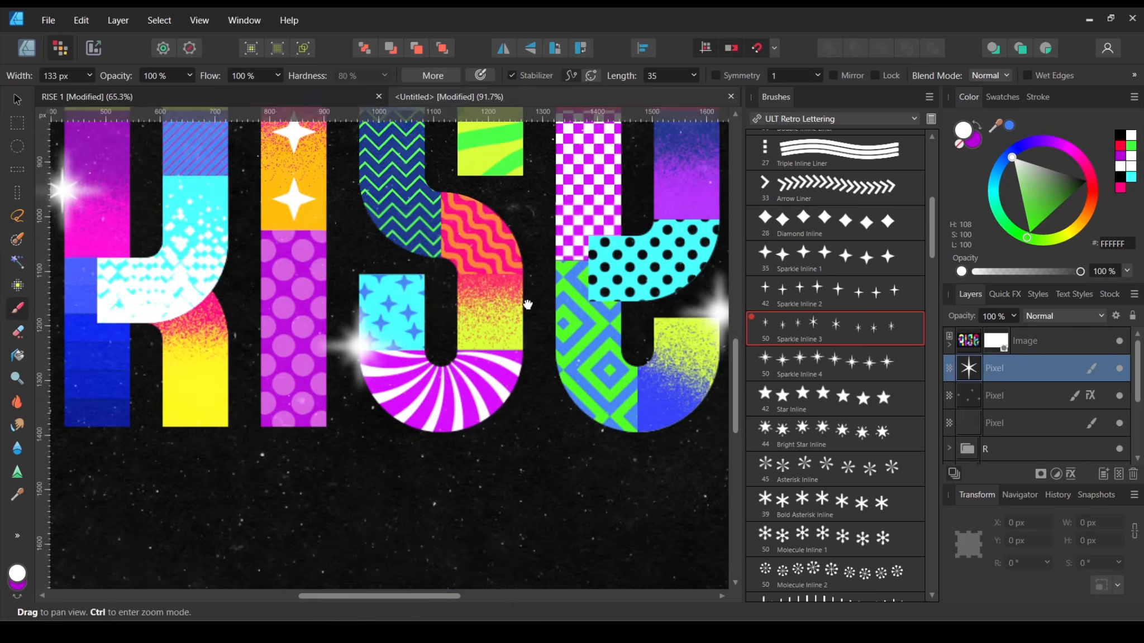
Step: Stamp crisp 133 px sparkles on the centres of the blurred sparkles at the S's lower left and the E's lower right
scroll(321, 223, "up", 4)
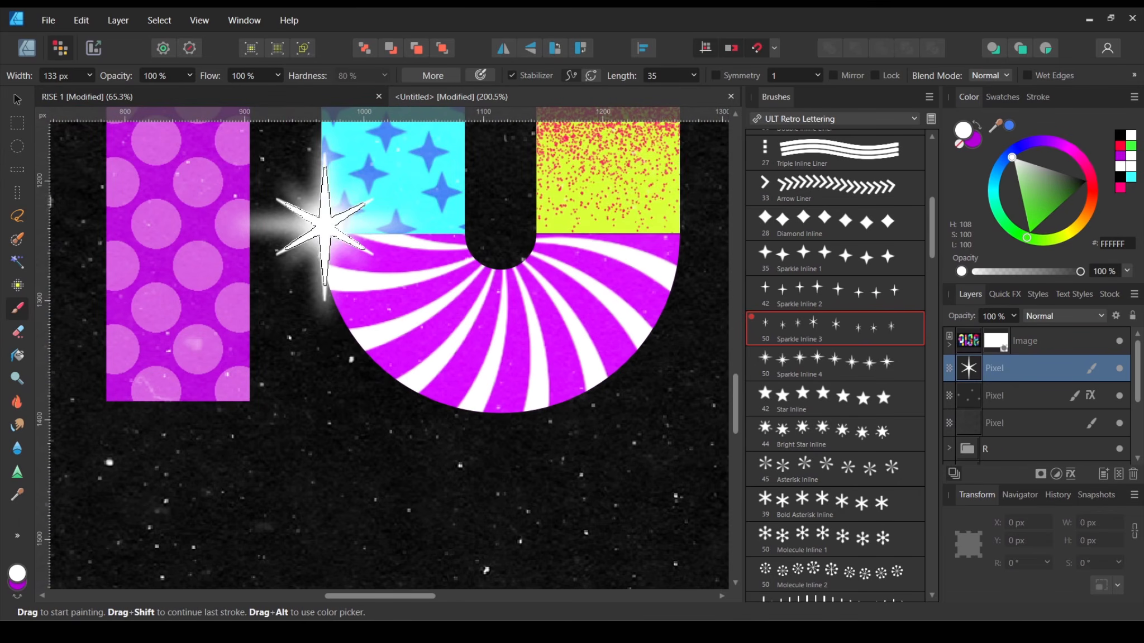
scroll(216, 364, "down", 4)
scroll(363, 283, "up", 5)
left_click(328, 271)
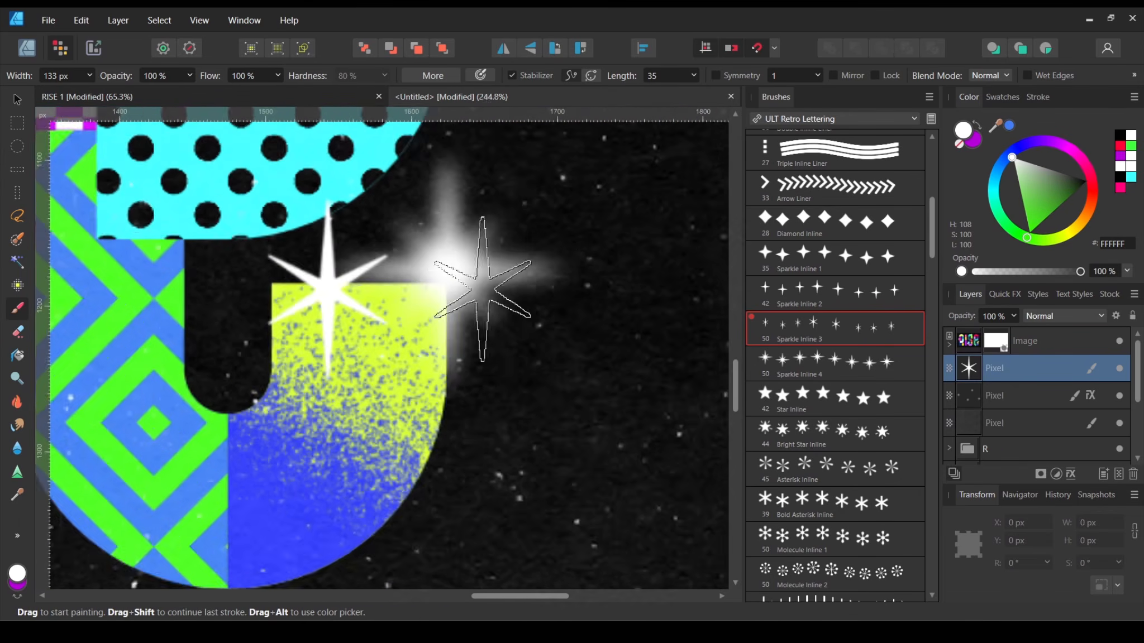
scroll(447, 282, "up", 1)
key("ctrl+z")
left_click(460, 267)
scroll(462, 268, "down", 8)
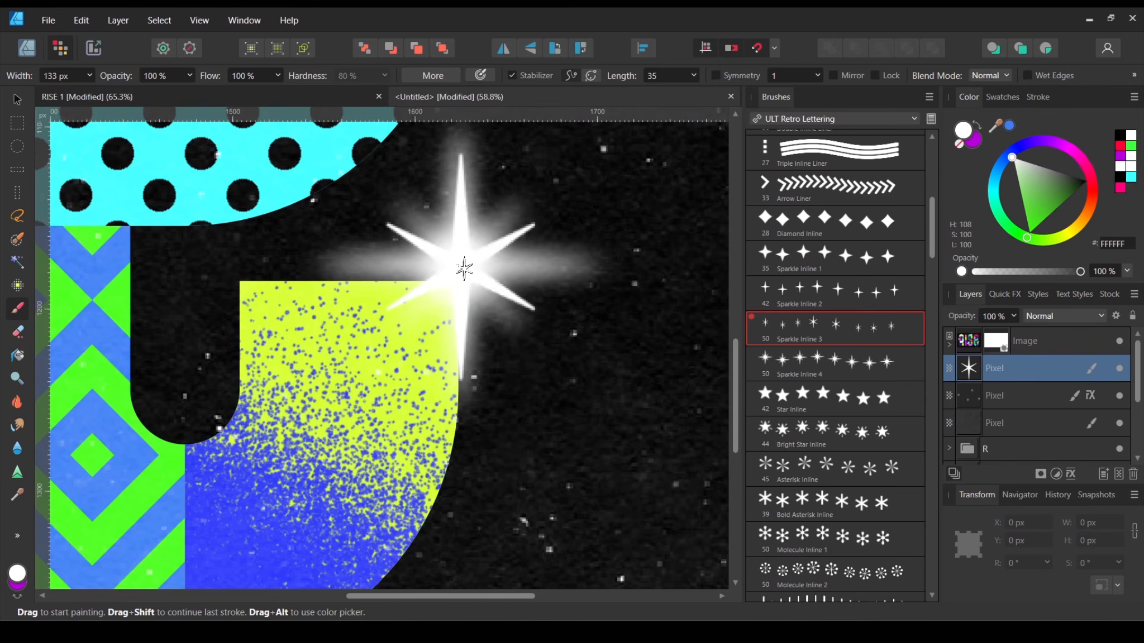
Step: Select the small reference artwork above the lettering and examine its sparkles and the edges between its patterned pieces up close
key("v")
scroll(495, 296, "down", 5)
left_click_drag(435, 315, 451, 361)
scroll(459, 335, "up", 2)
left_click(461, 339)
scroll(463, 167, "up", 1)
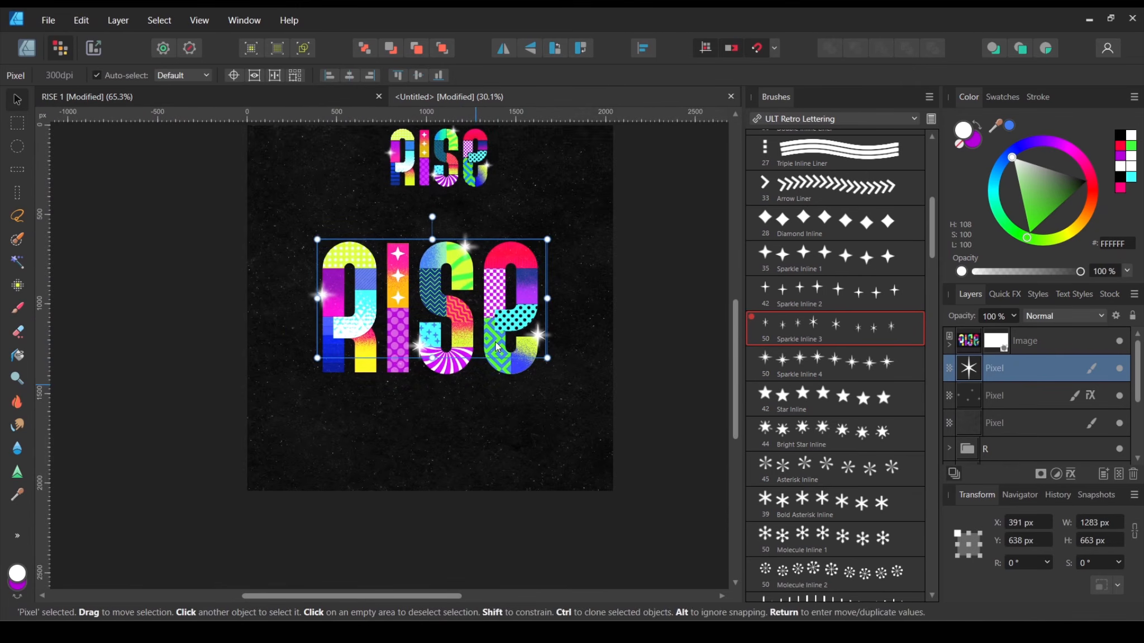
left_click(468, 217)
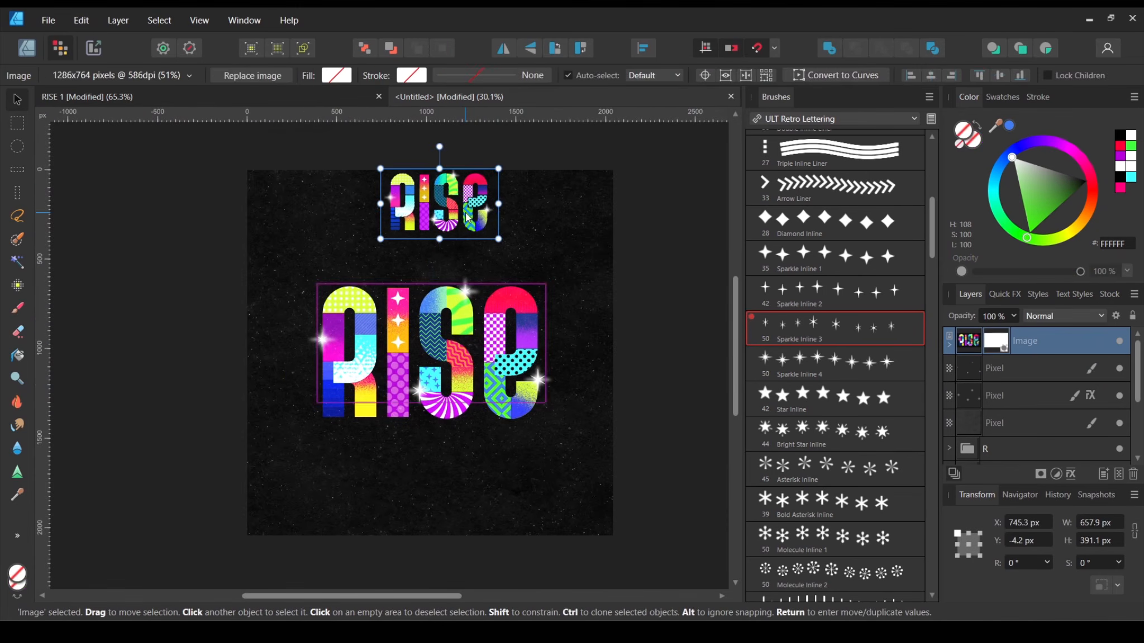
scroll(433, 231, "up", 8)
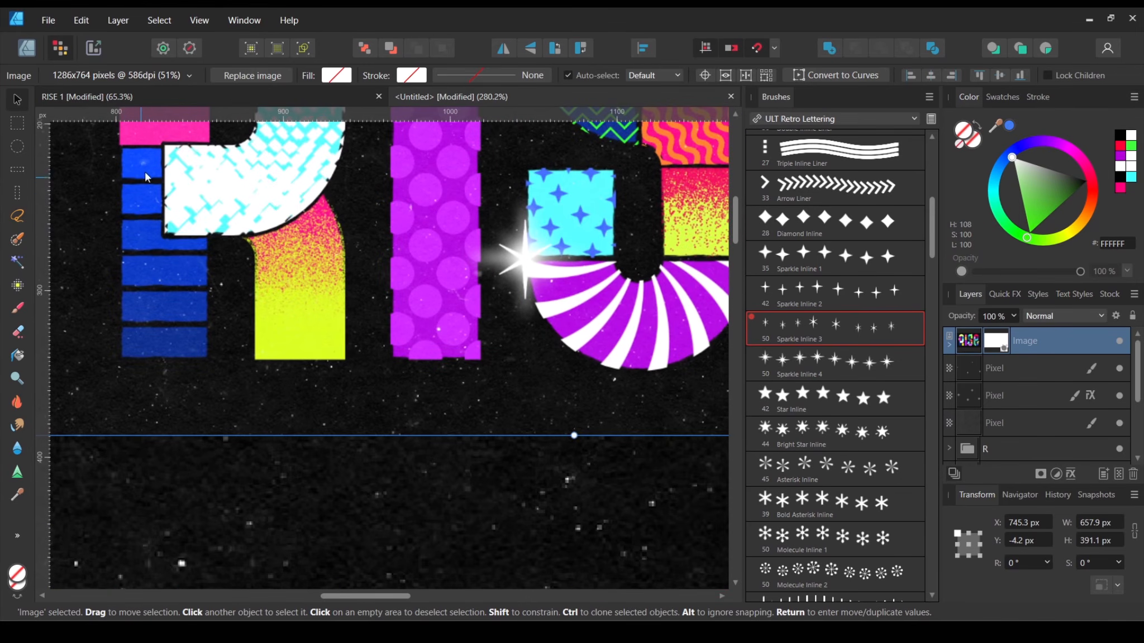
scroll(187, 335, "up", 5)
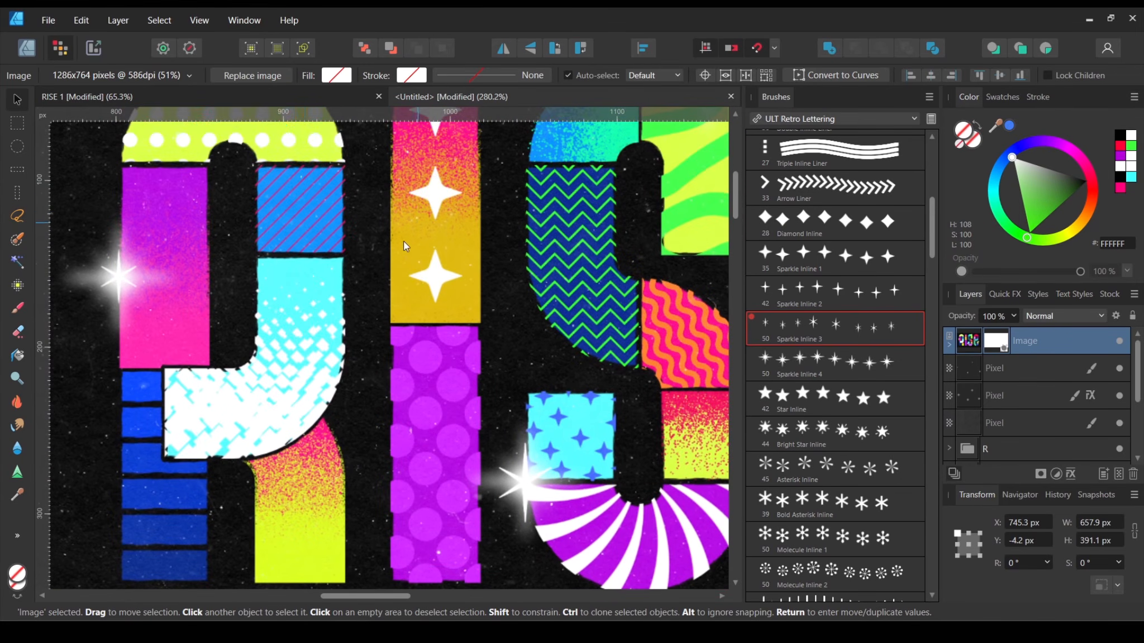
scroll(373, 240, "down", 2)
scroll(397, 217, "up", 5)
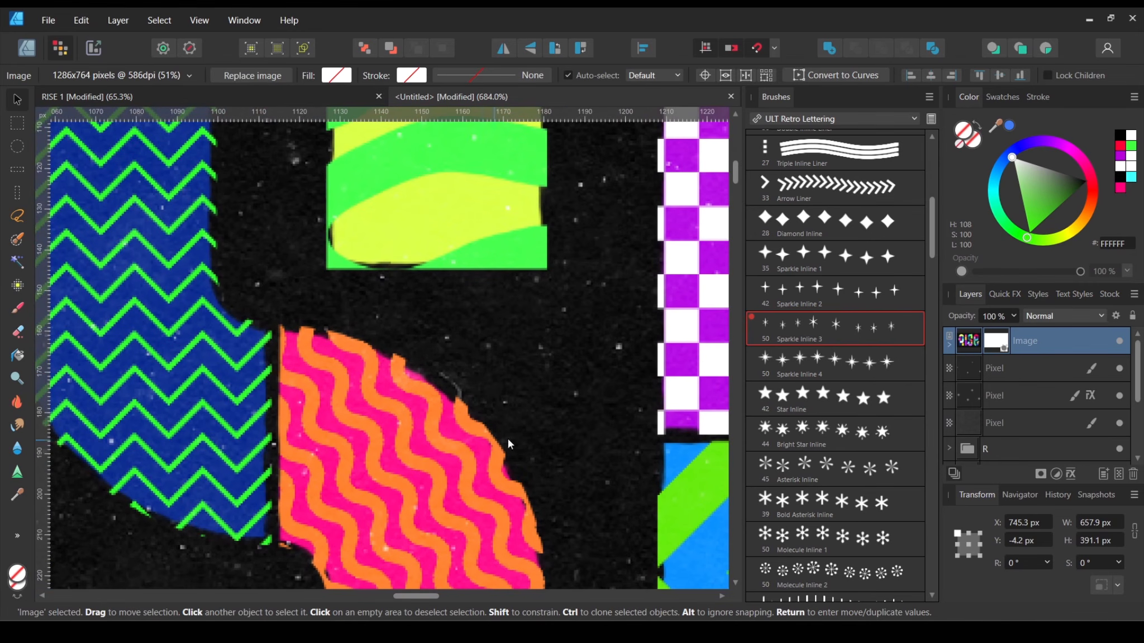
scroll(508, 264, "up", 5)
scroll(650, 230, "down", 12)
Step: Delete the reference image above the lettering and clear the selection
left_click_drag(561, 391, 402, 314)
key("Delete")
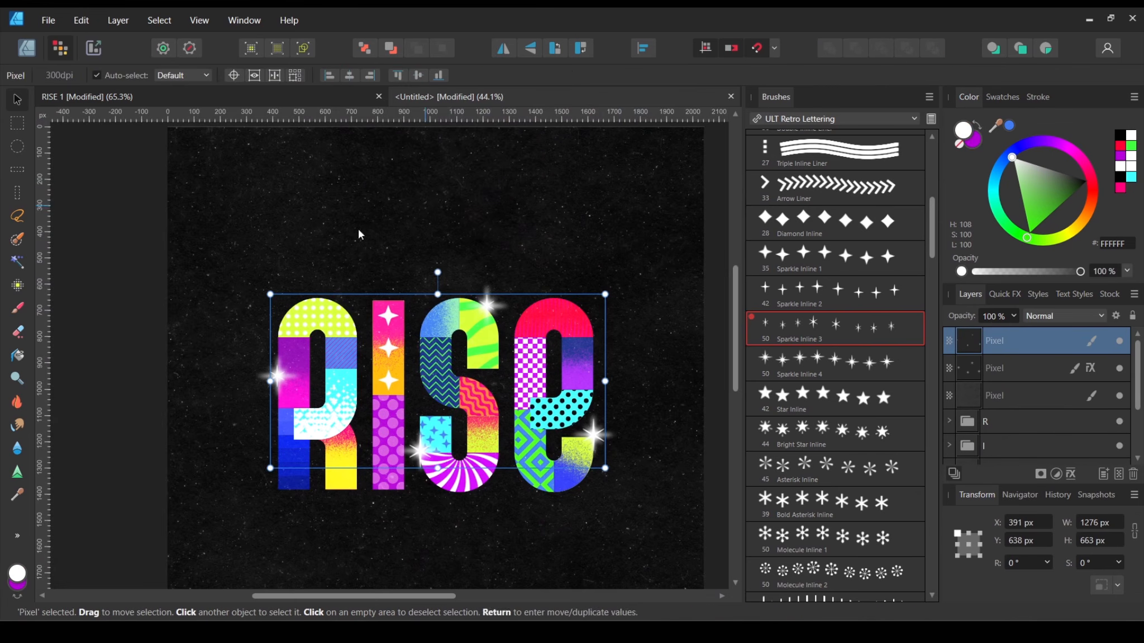
scroll(358, 230, "down", 2)
left_click(688, 273)
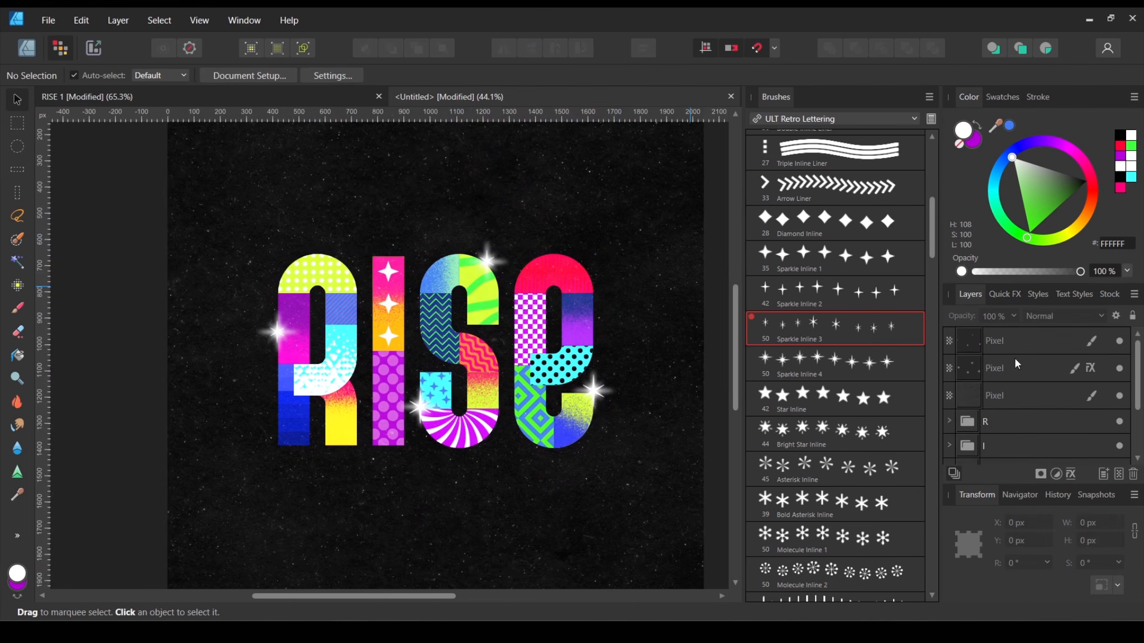
Step: Lock the three pixel layers at the top of the layer stack and deselect them
left_click(1048, 343)
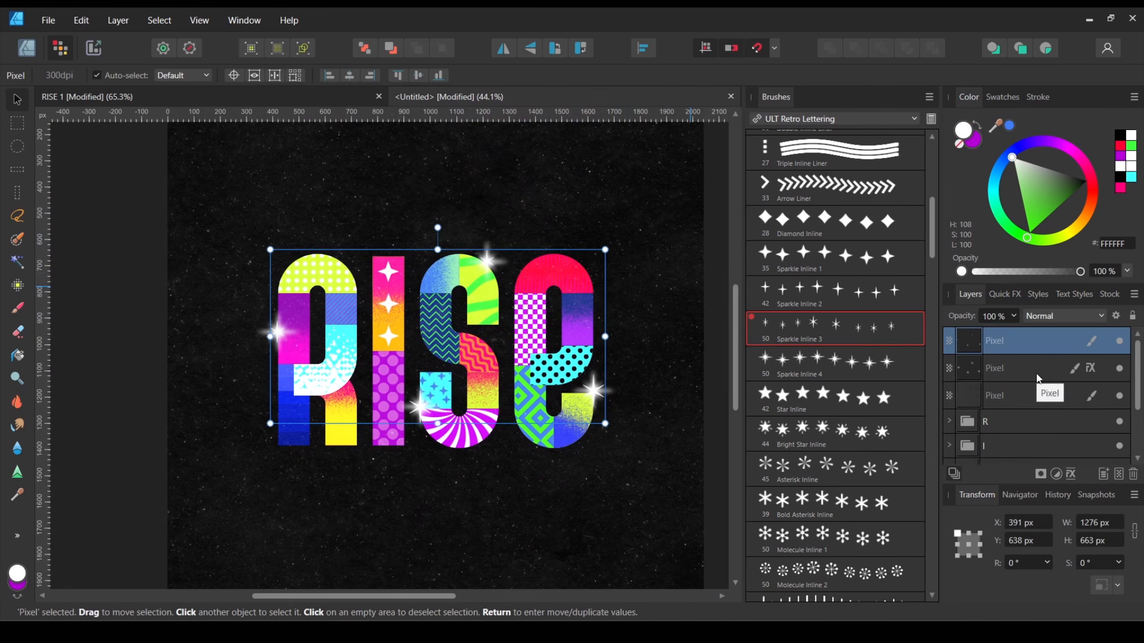
left_click(1032, 395, "shift")
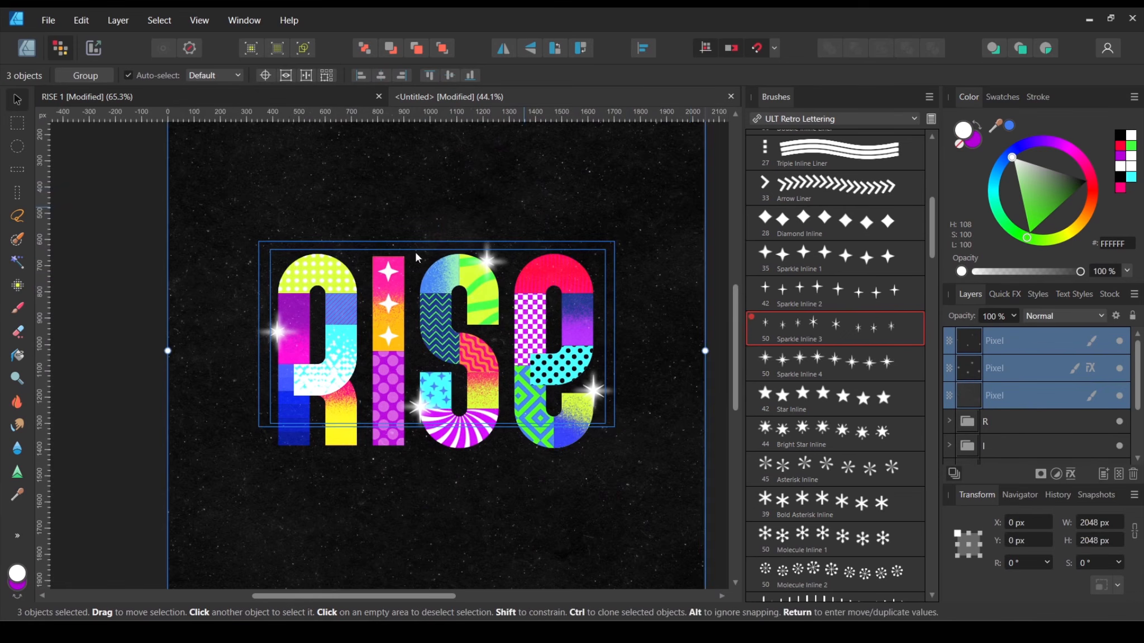
left_click(1131, 316)
scroll(1050, 430, "down", 3)
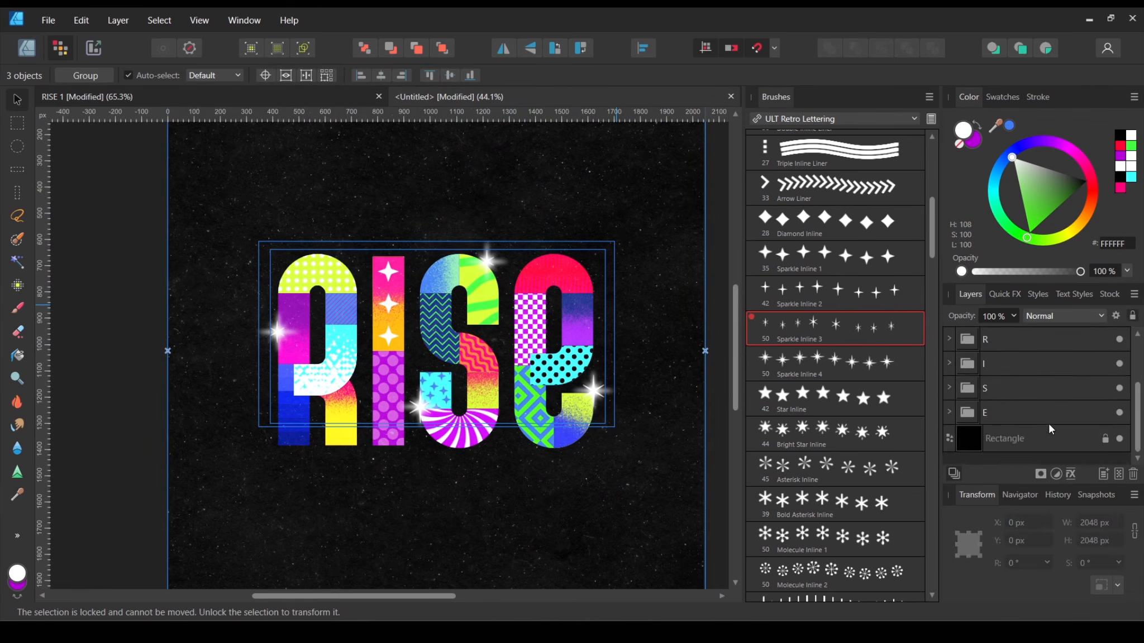
left_click(717, 423)
Step: Select the R, I, S and E groups together and switch to the Designer persona for vector editing
left_click(1067, 414)
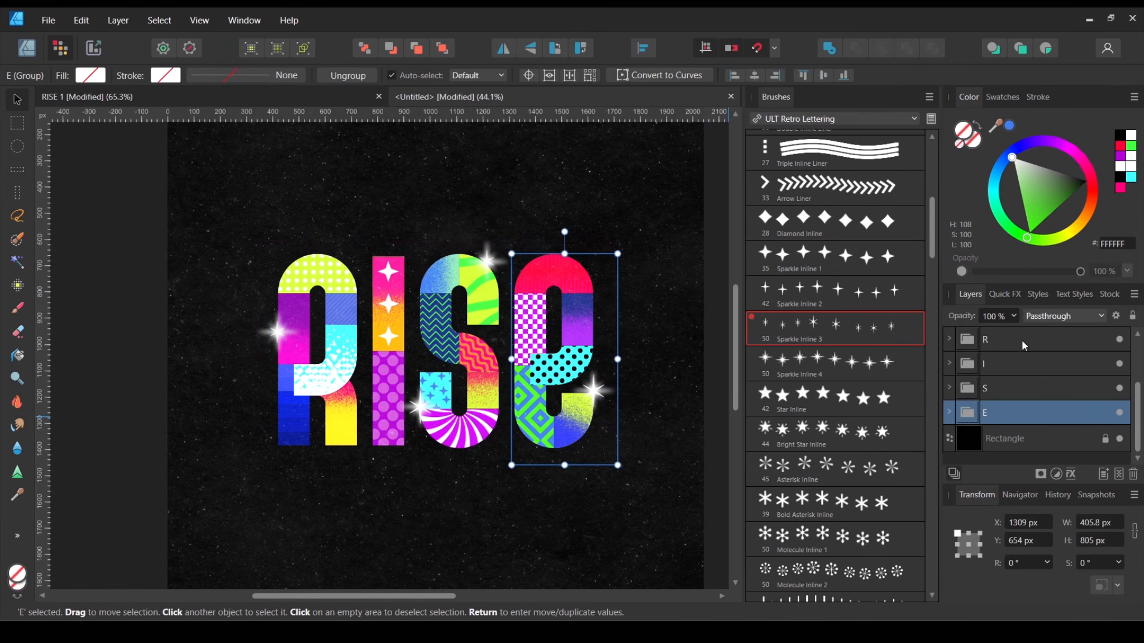
left_click(1024, 340, "shift")
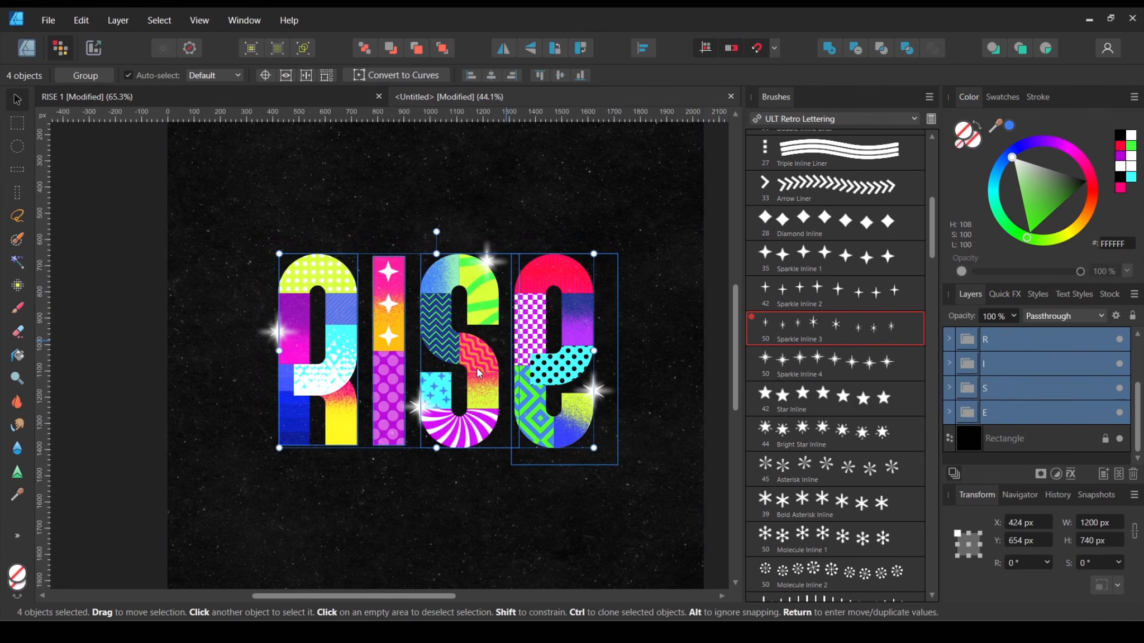
scroll(482, 362, "up", 1)
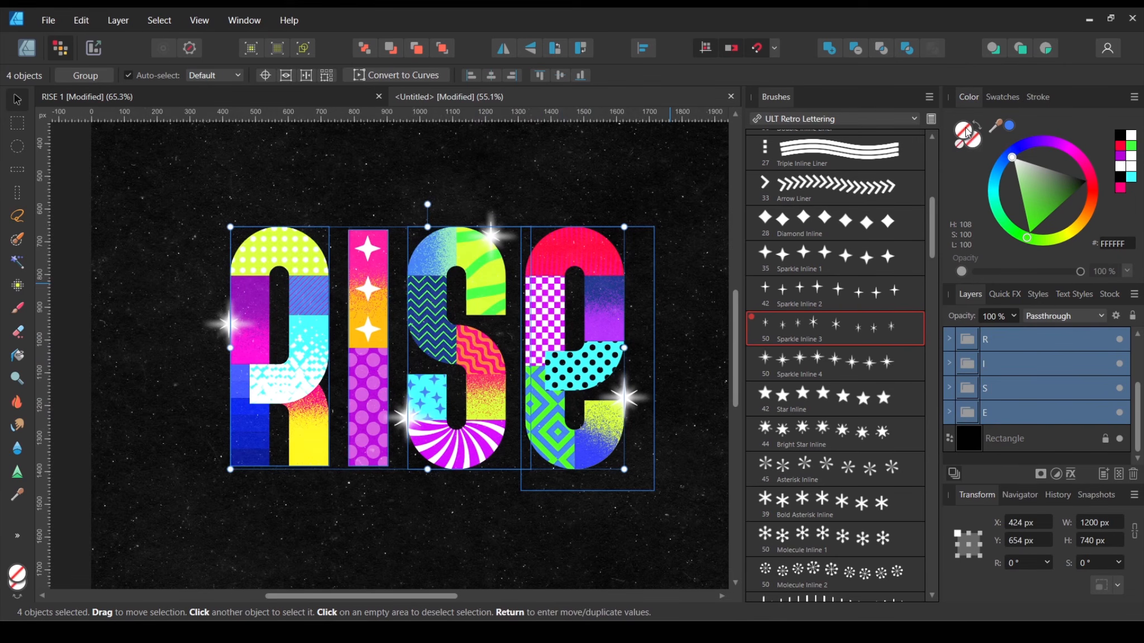
left_click(26, 49)
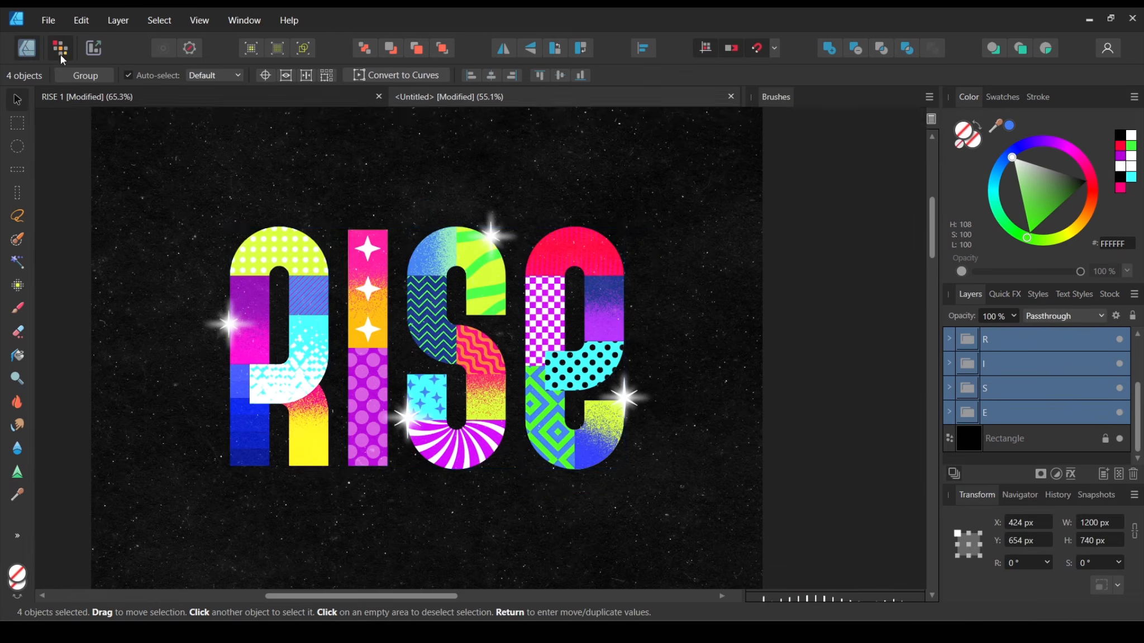
scroll(340, 291, "up", 1)
scroll(341, 289, "down", 1)
scroll(341, 288, "down", 3)
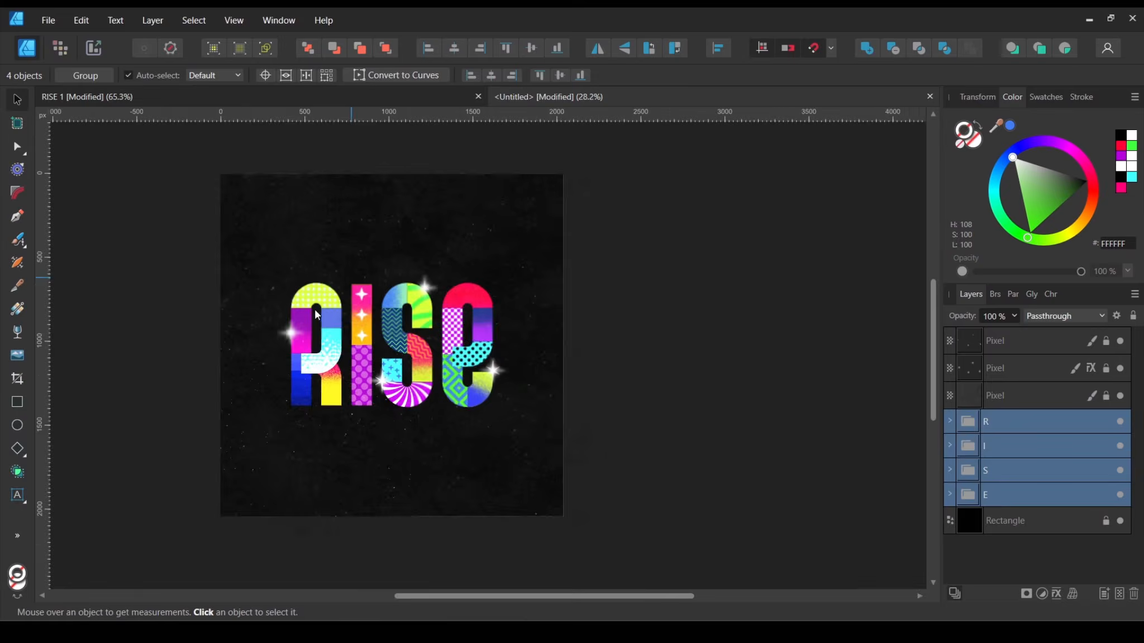
scroll(335, 311, "up", 3)
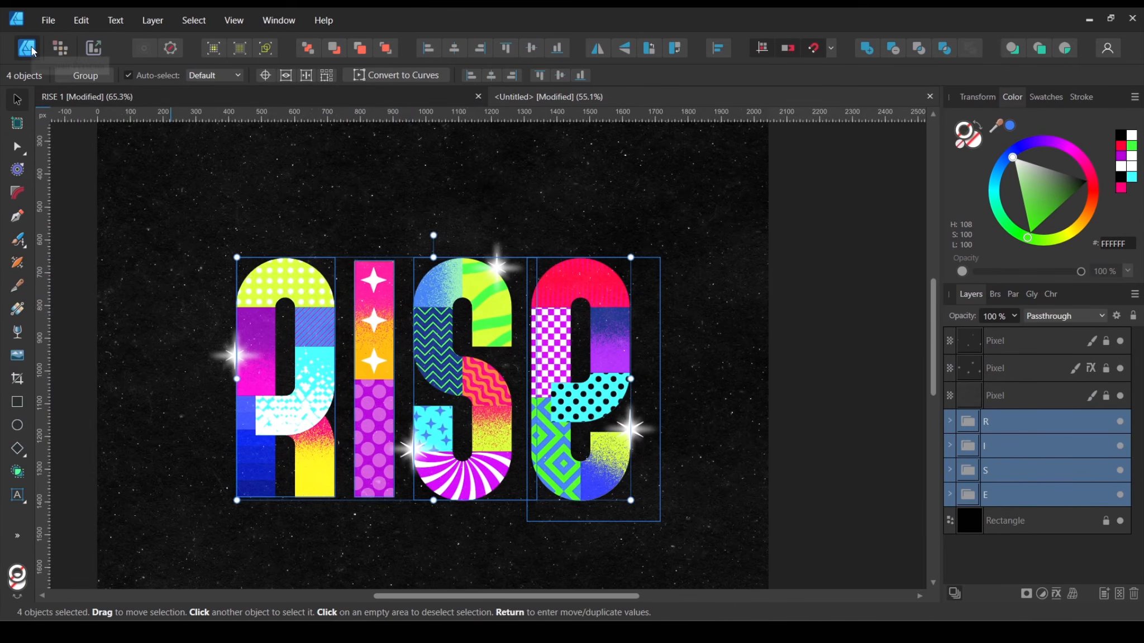
scroll(366, 328, "up", 1)
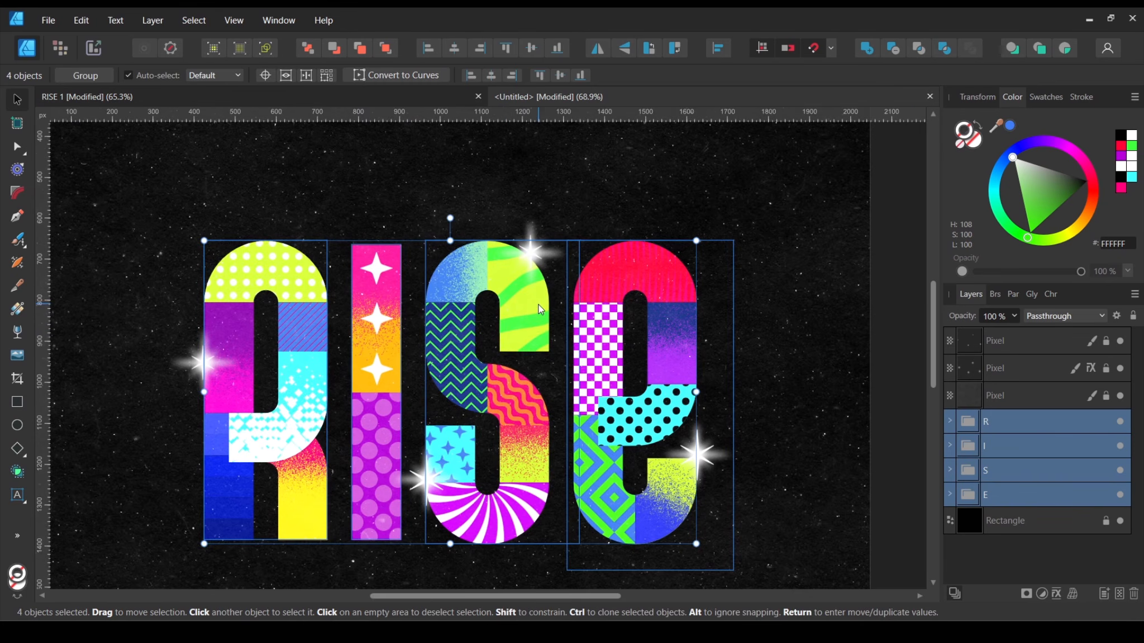
Step: Apply the Dry Media brush Dense Charcoal (for closed curves) as a white stroke on the four selected letter groups
left_click(995, 294)
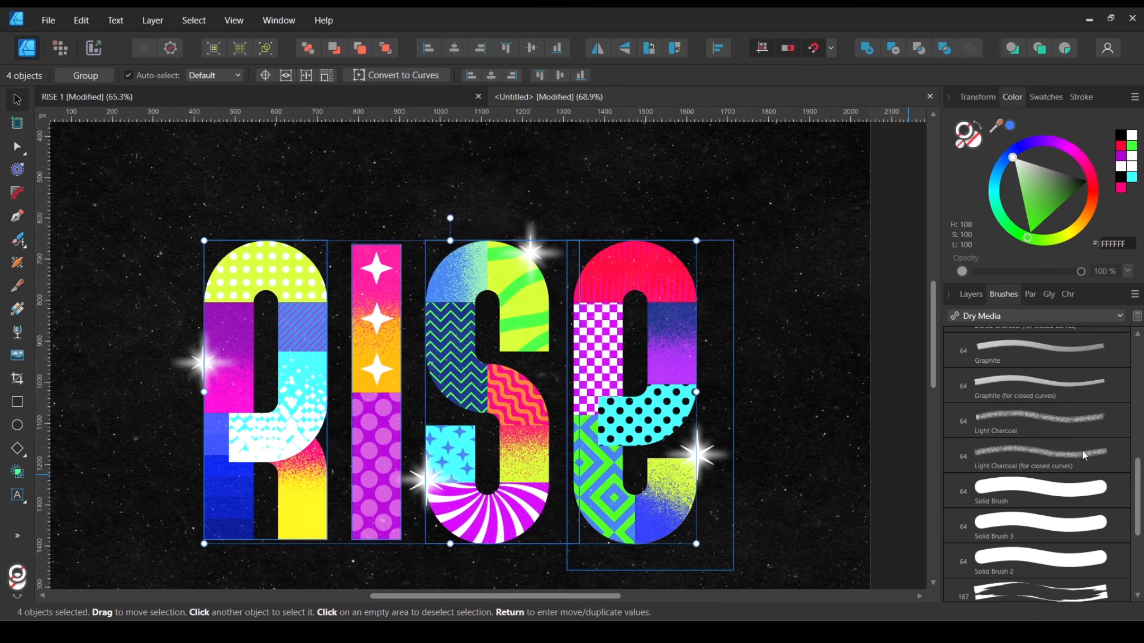
scroll(1083, 455, "up", 5)
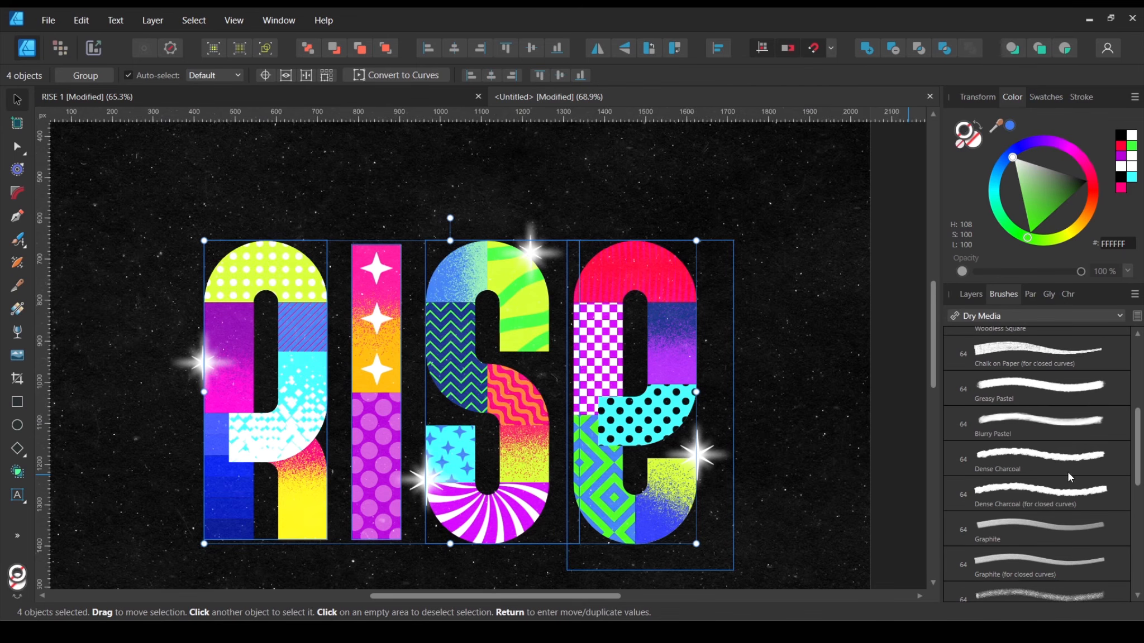
left_click(1046, 460)
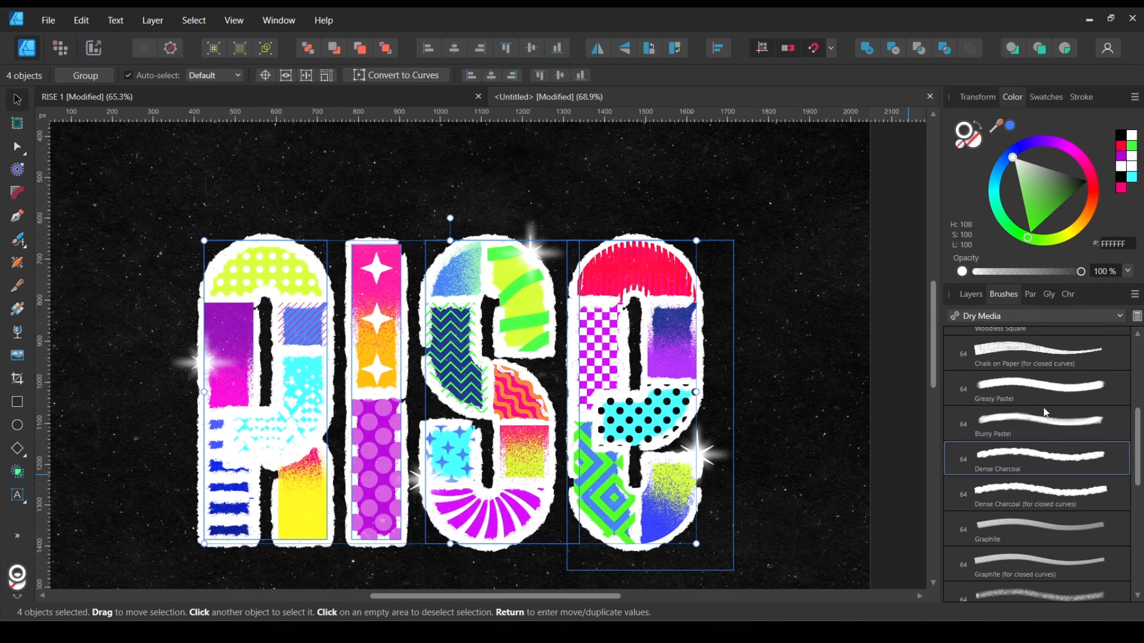
left_click(1024, 316)
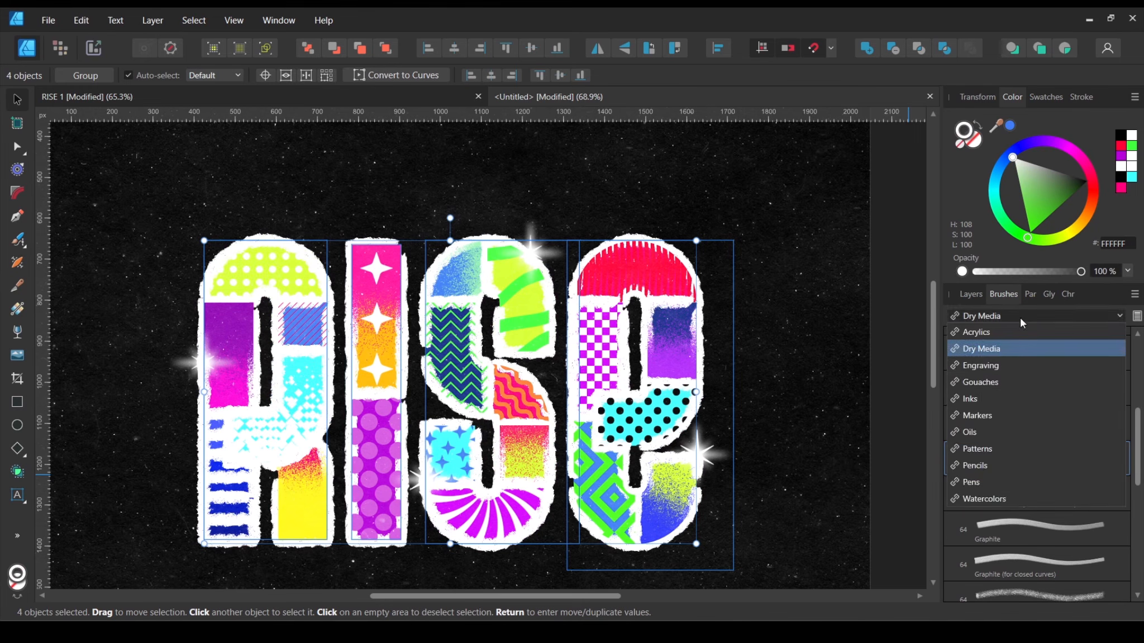
left_click(1004, 351)
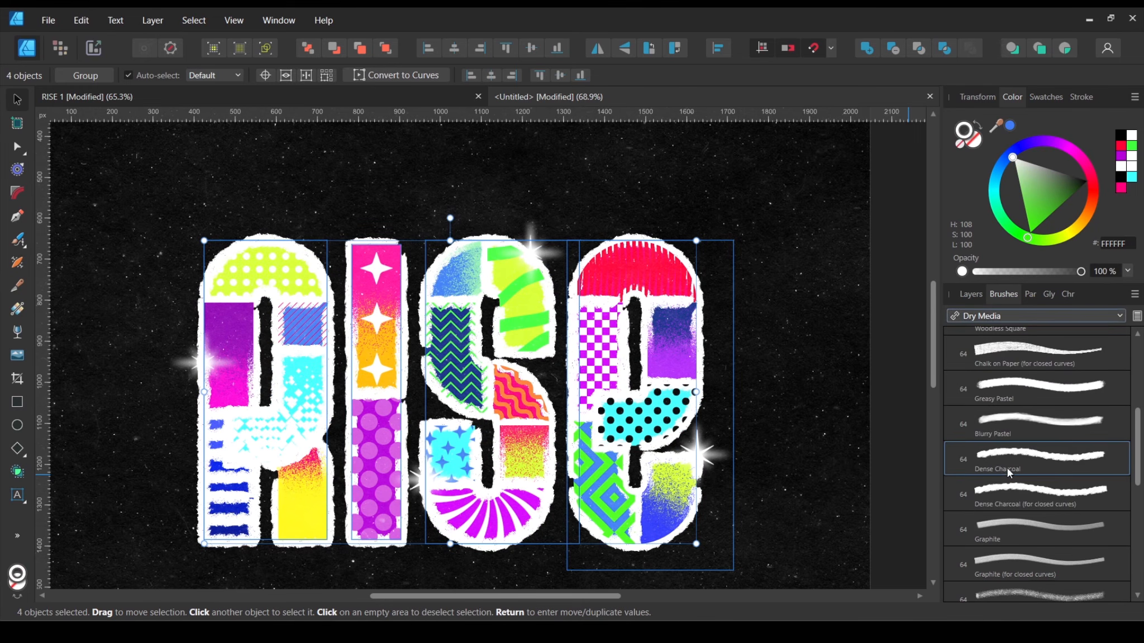
left_click(1037, 509)
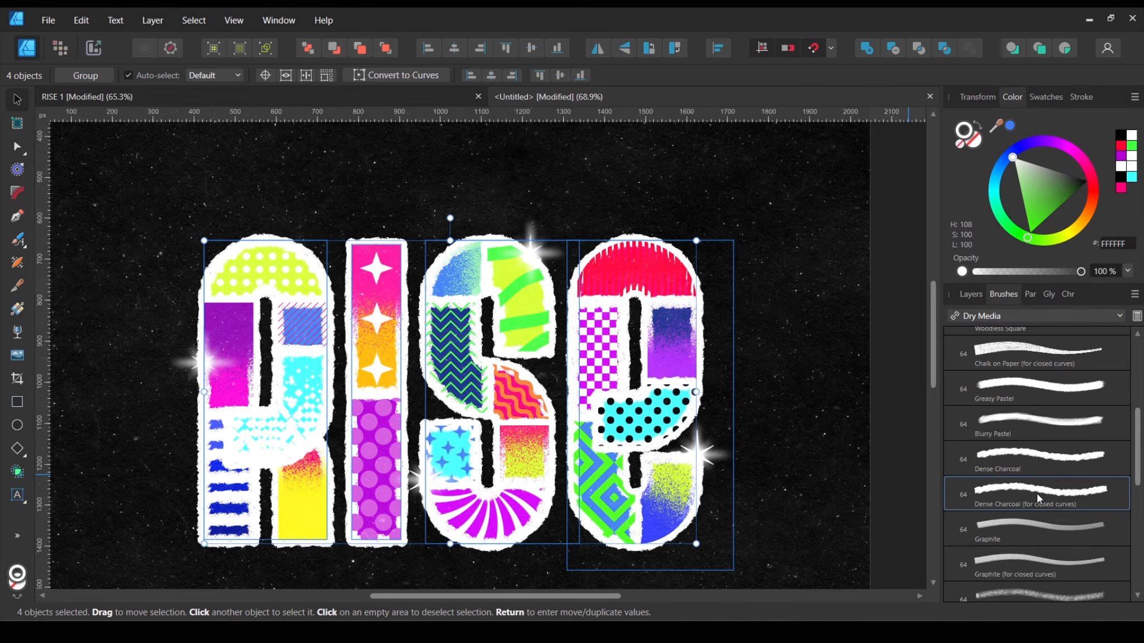
scroll(499, 315, "up", 4)
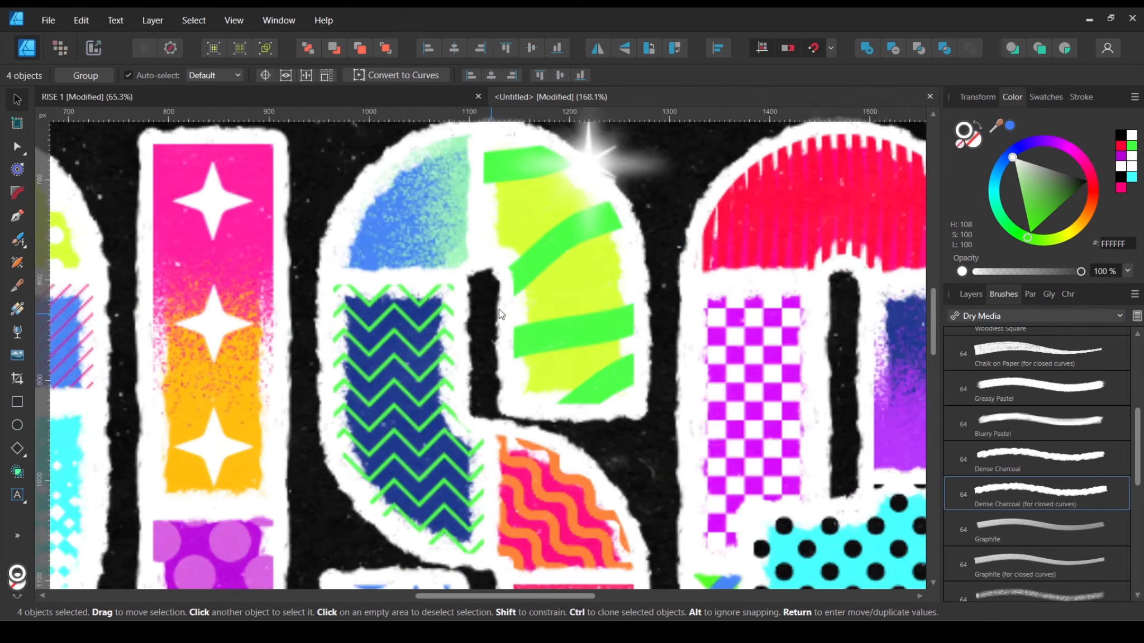
scroll(499, 314, "up", 1)
Step: Set the charcoal stroke width of the four letter groups to 6 pt and deselect them
left_click(1081, 97)
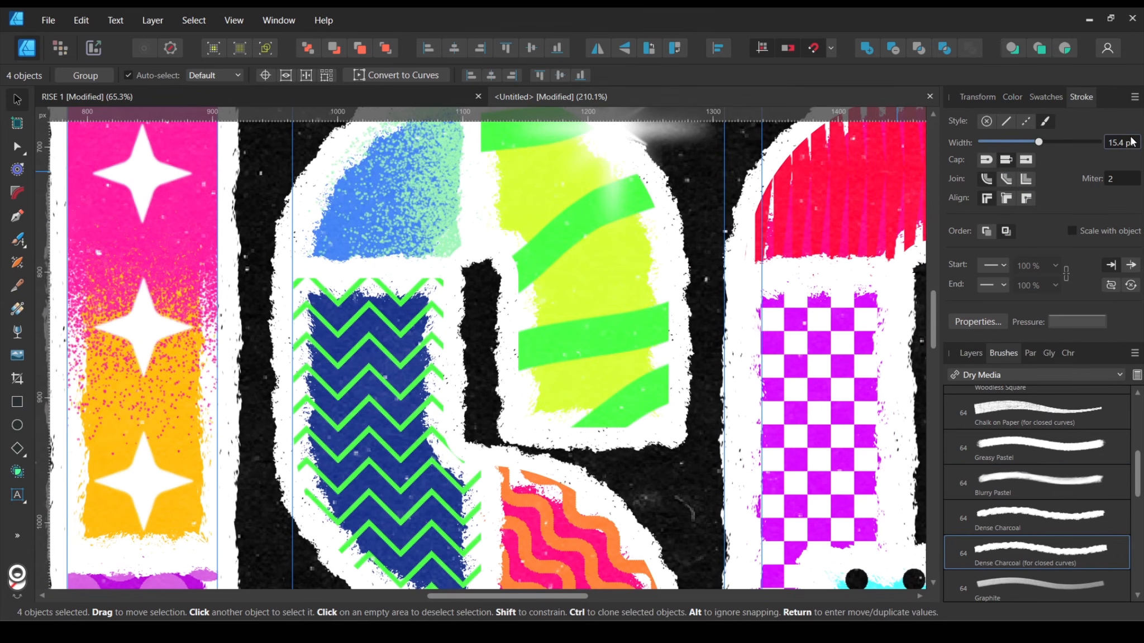
scroll(1130, 146, "down", 4)
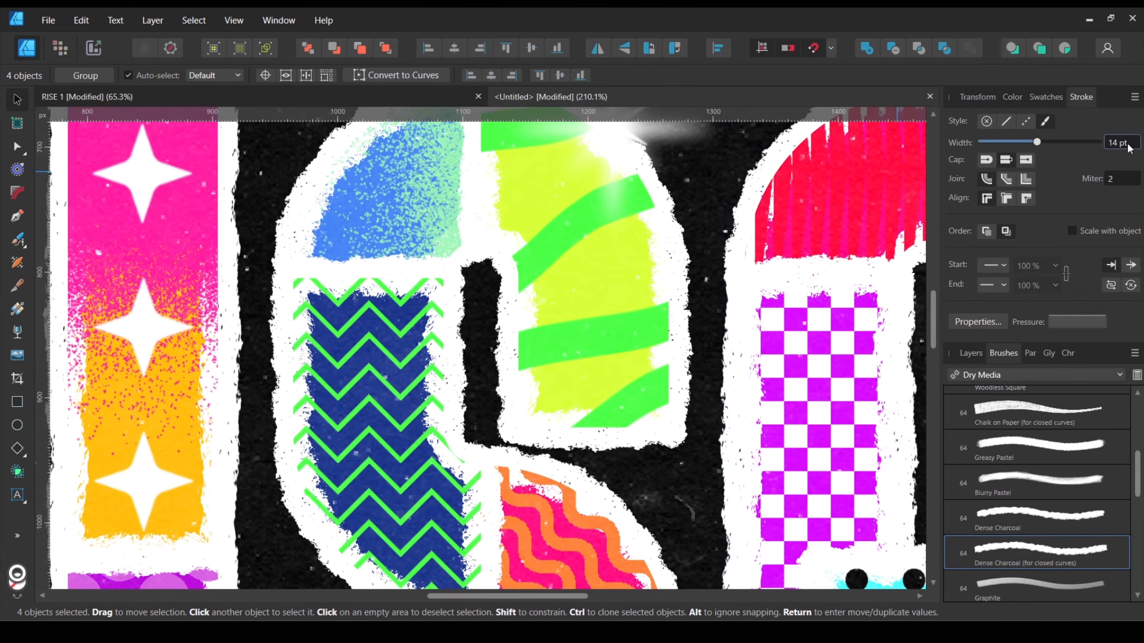
scroll(1130, 145, "down", 3)
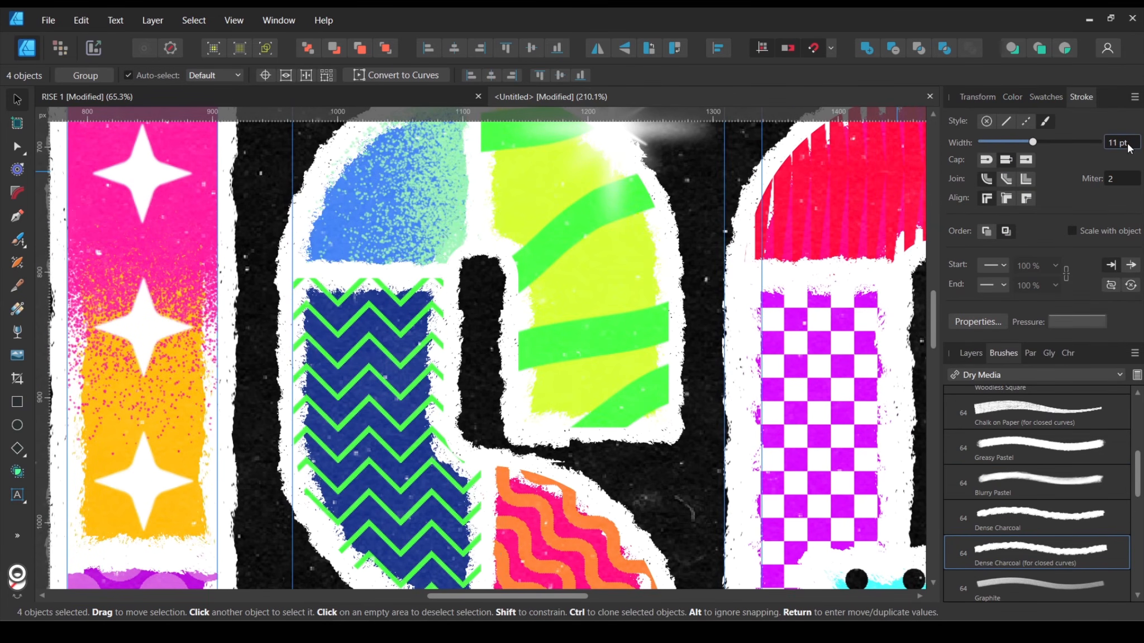
scroll(1130, 146, "down", 2)
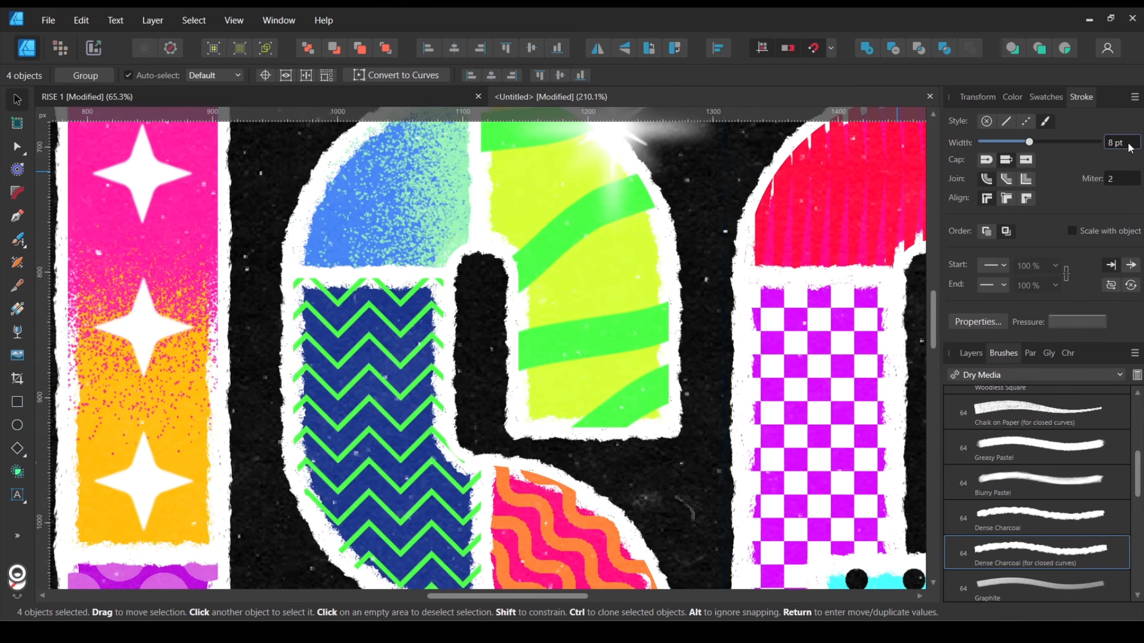
scroll(1128, 146, "down", 2)
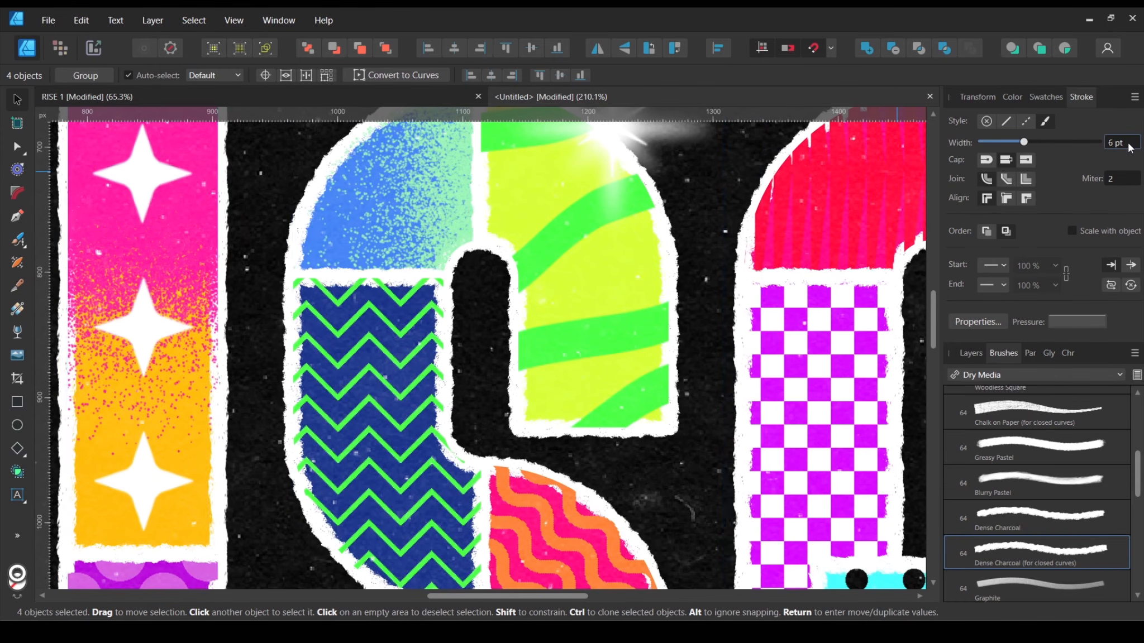
scroll(1128, 147, "up", 1)
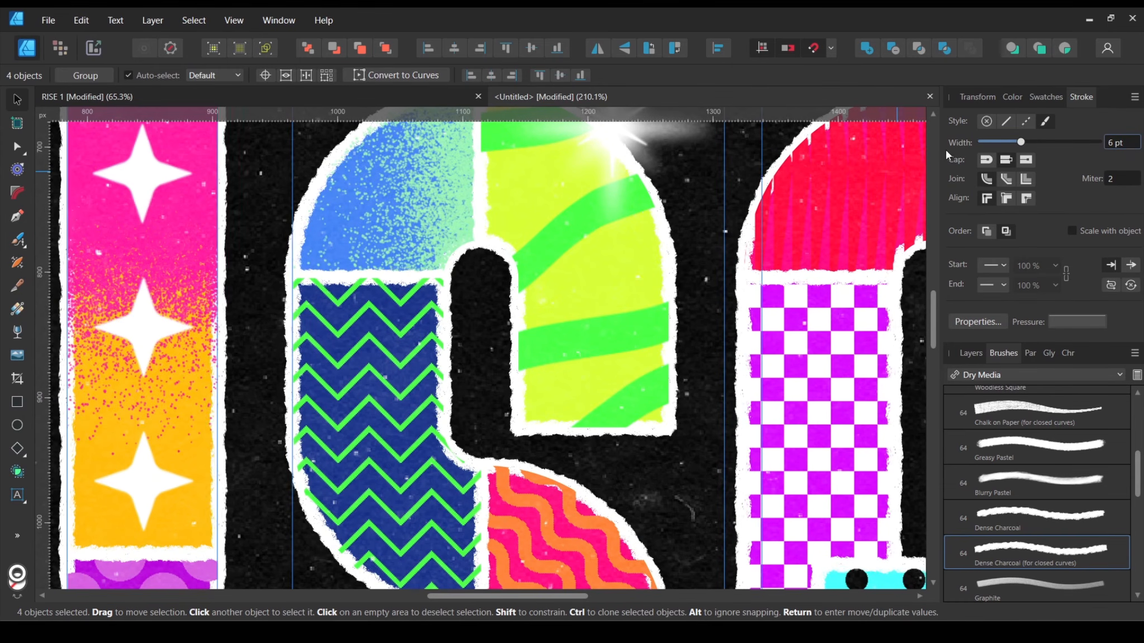
key("ctrl+0")
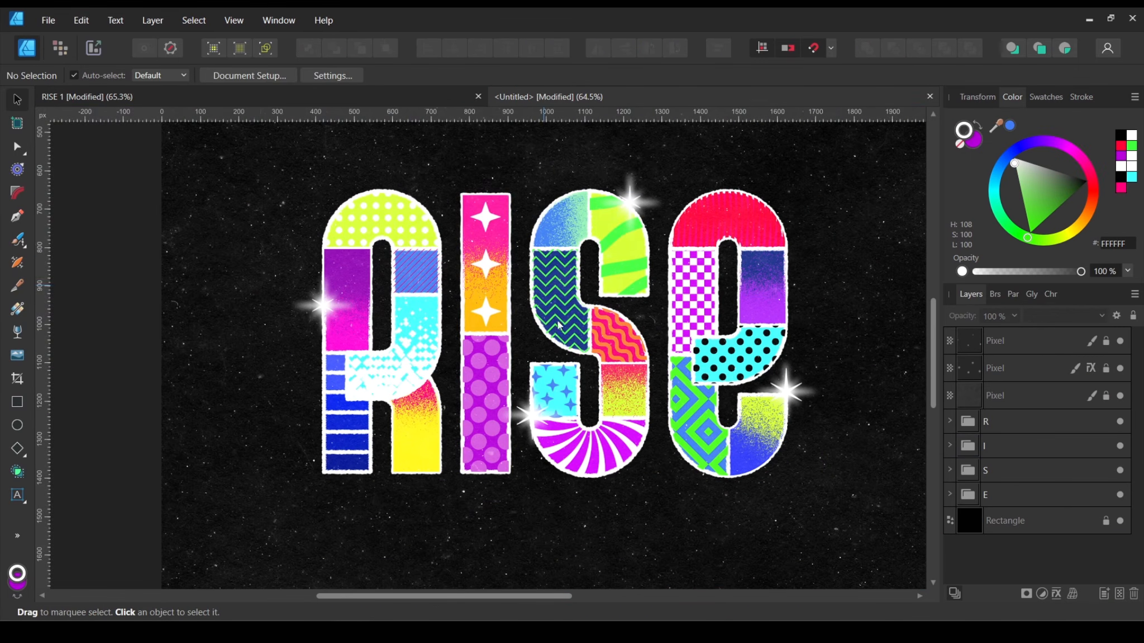
scroll(542, 357, "up", 2)
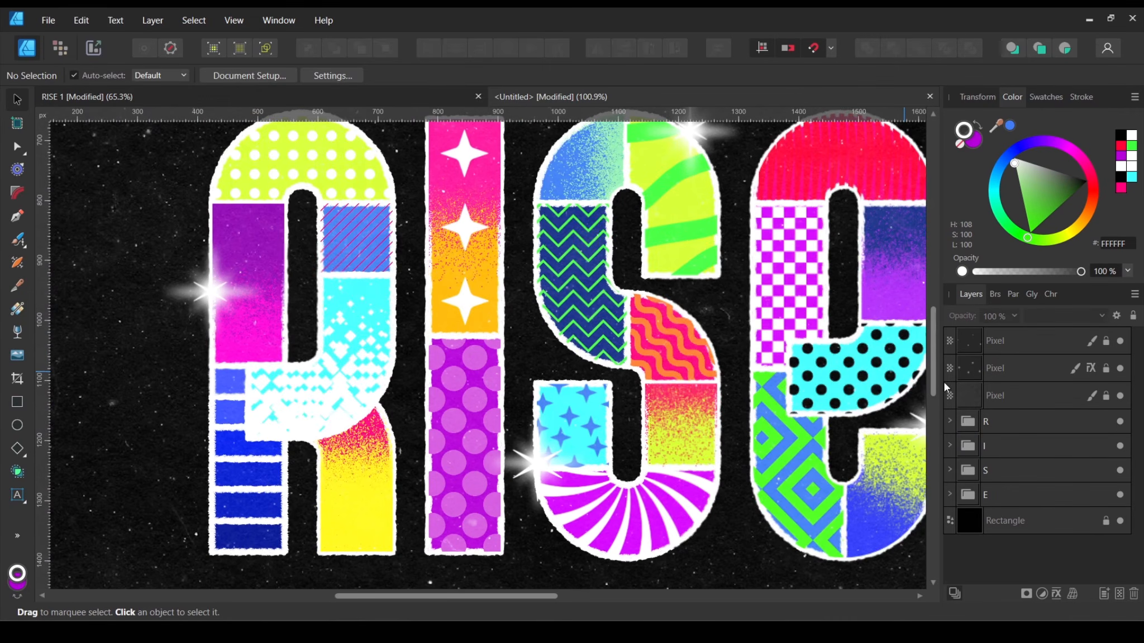
Step: Expand the R letter group to show its layers, with the I, S and E groups expanded too
left_click(949, 494)
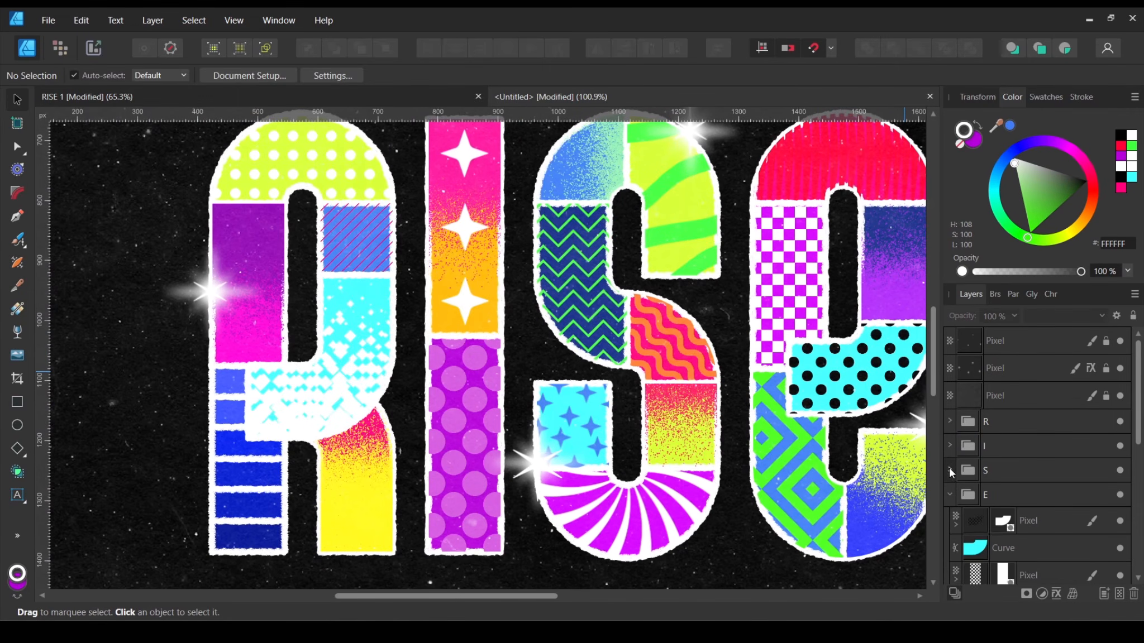
left_click(951, 446)
left_click(951, 446)
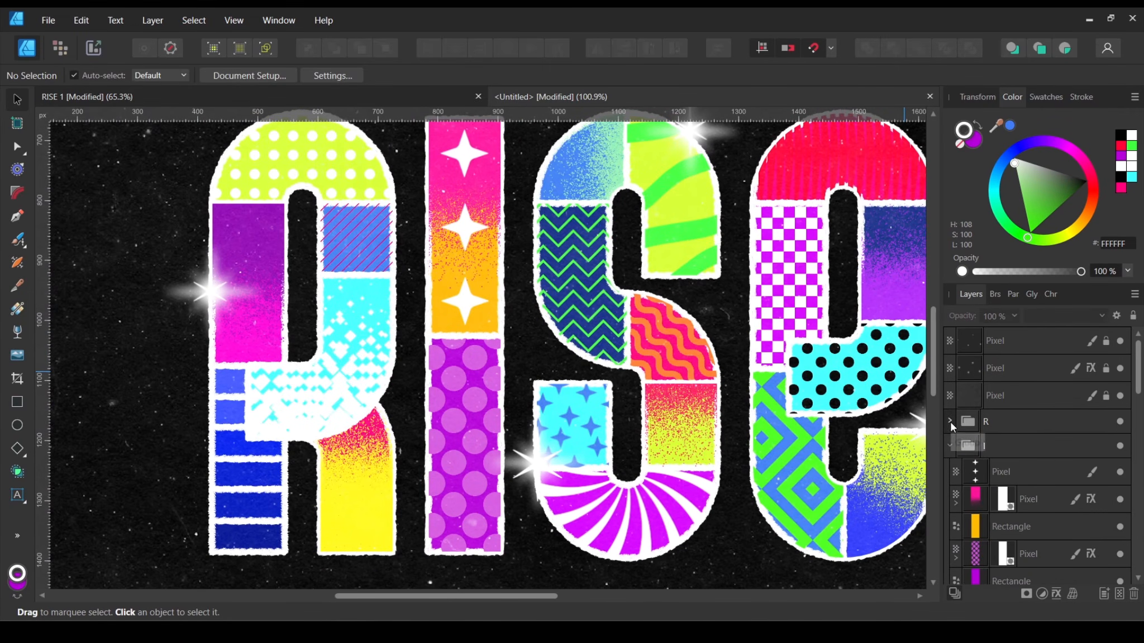
left_click(948, 421)
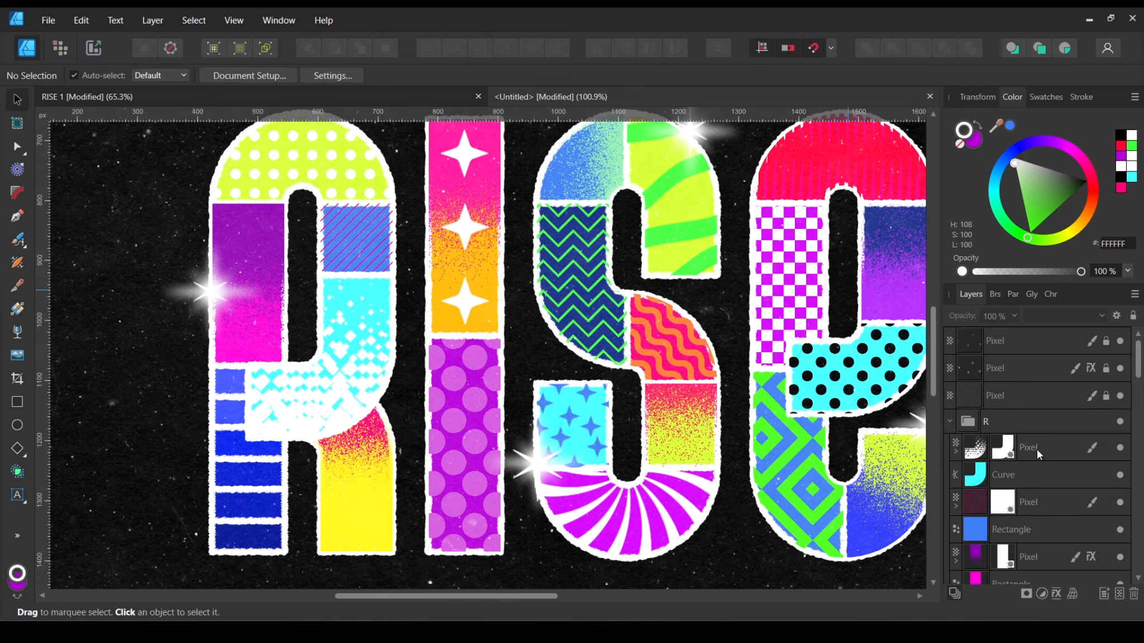
Step: Select all the curve and rectangle shapes in the R group, change their charcoal stroke to black and deselect them
left_click(1025, 481)
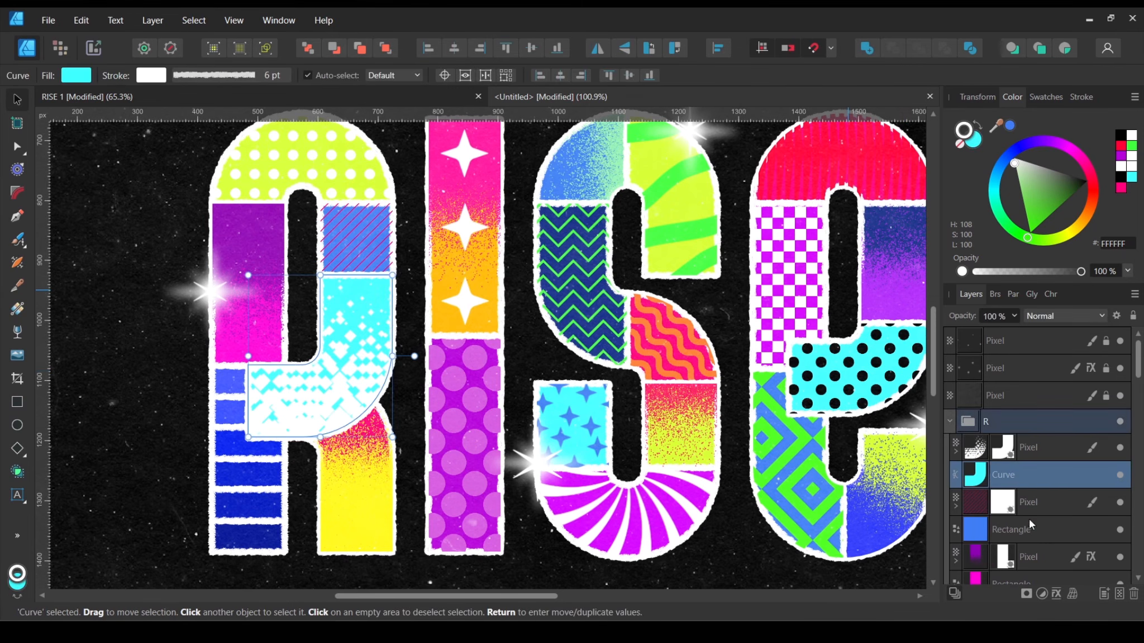
left_click(1038, 530, "ctrl")
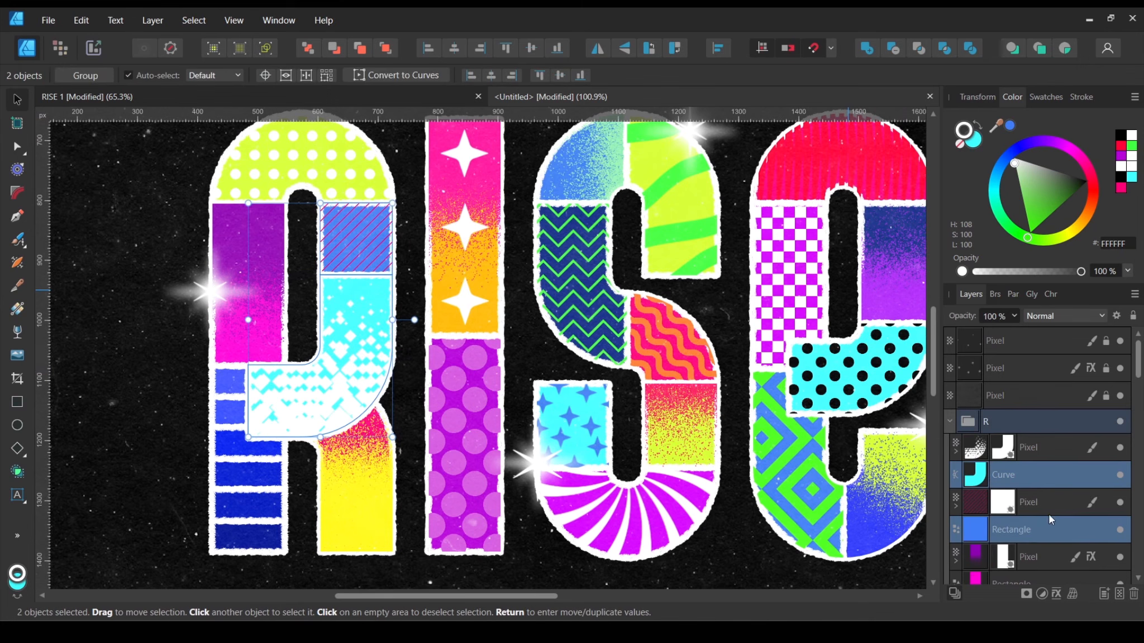
scroll(1055, 487, "down", 3)
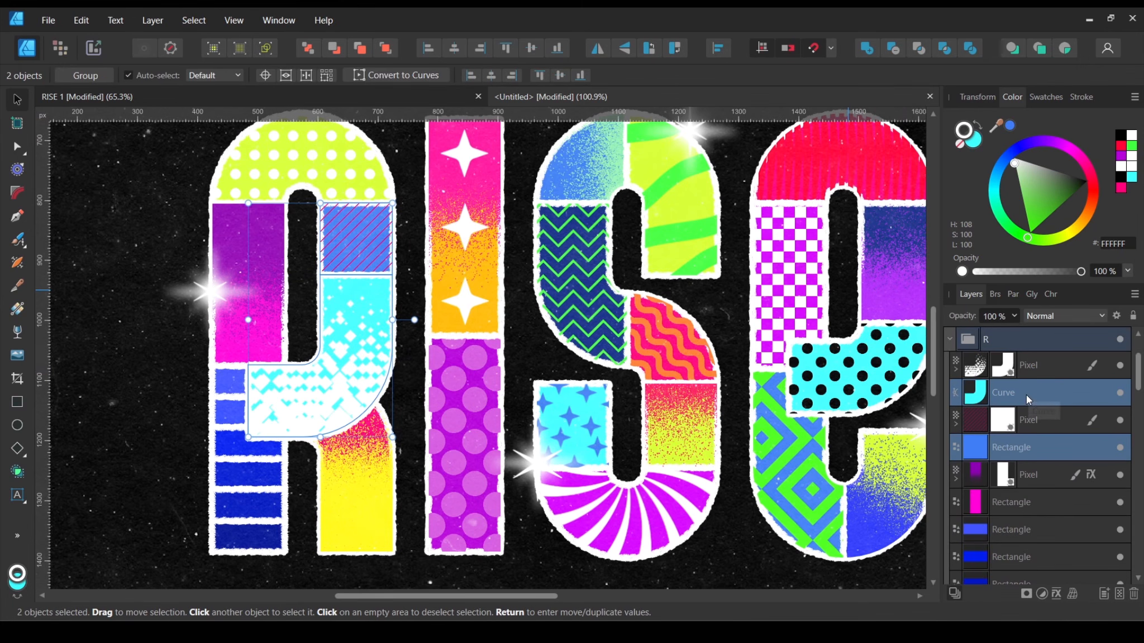
left_click(1075, 449, "ctrl")
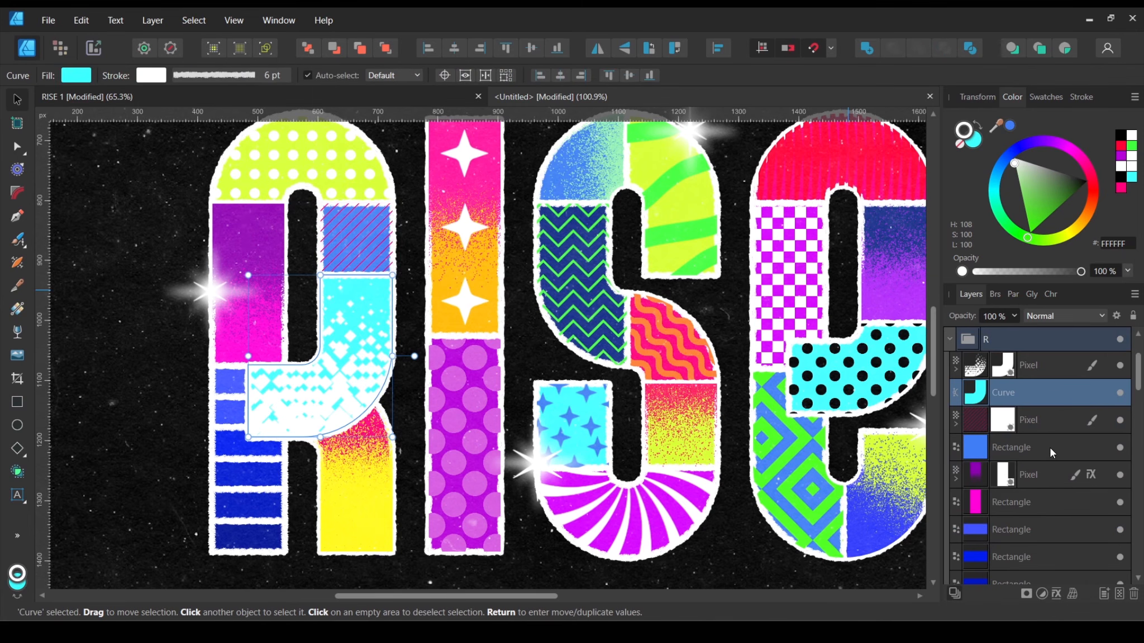
key("ctrl+z")
left_click(1051, 505, "ctrl")
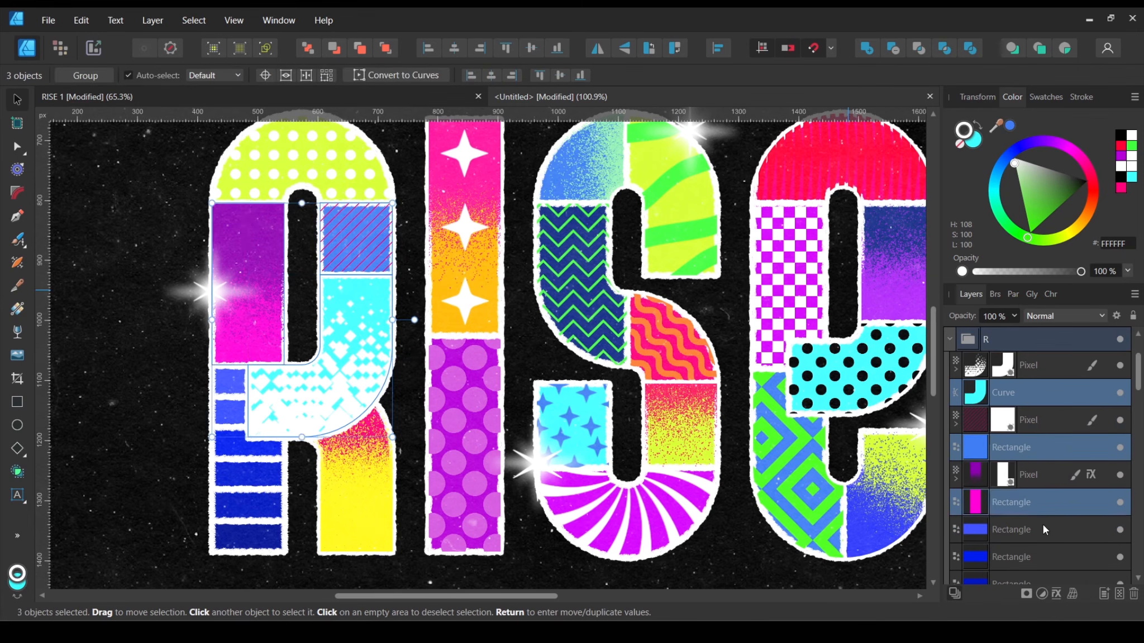
left_click(1039, 533, "ctrl")
left_click(1038, 556, "ctrl")
scroll(1044, 536, "down", 1)
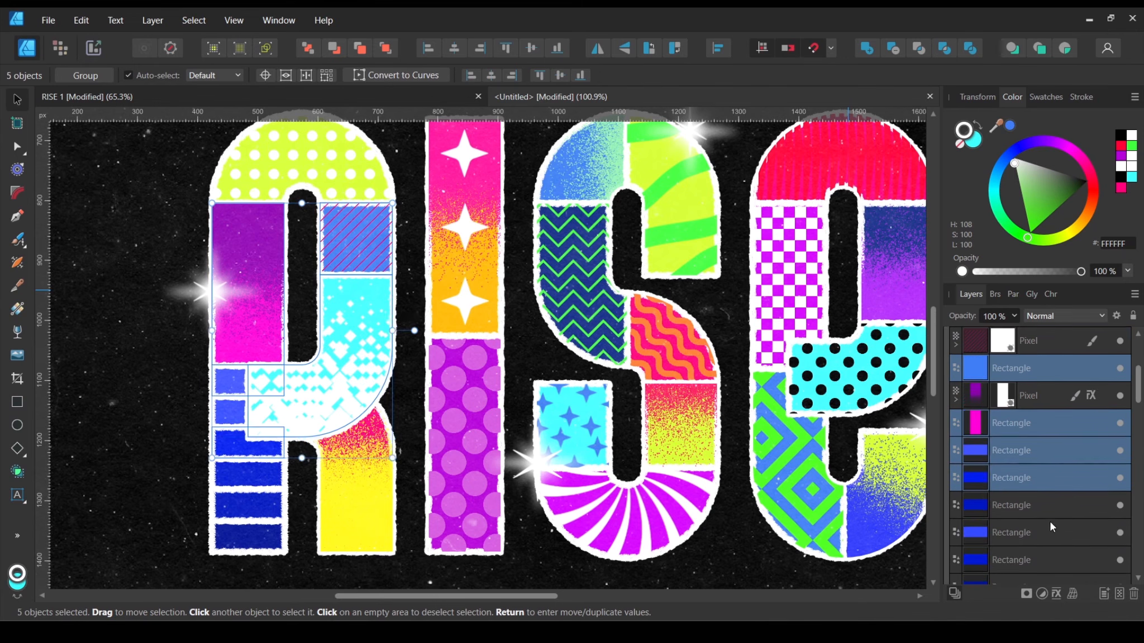
left_click(1047, 506, "ctrl")
left_click(1041, 535, "ctrl")
left_click(1039, 560, "ctrl")
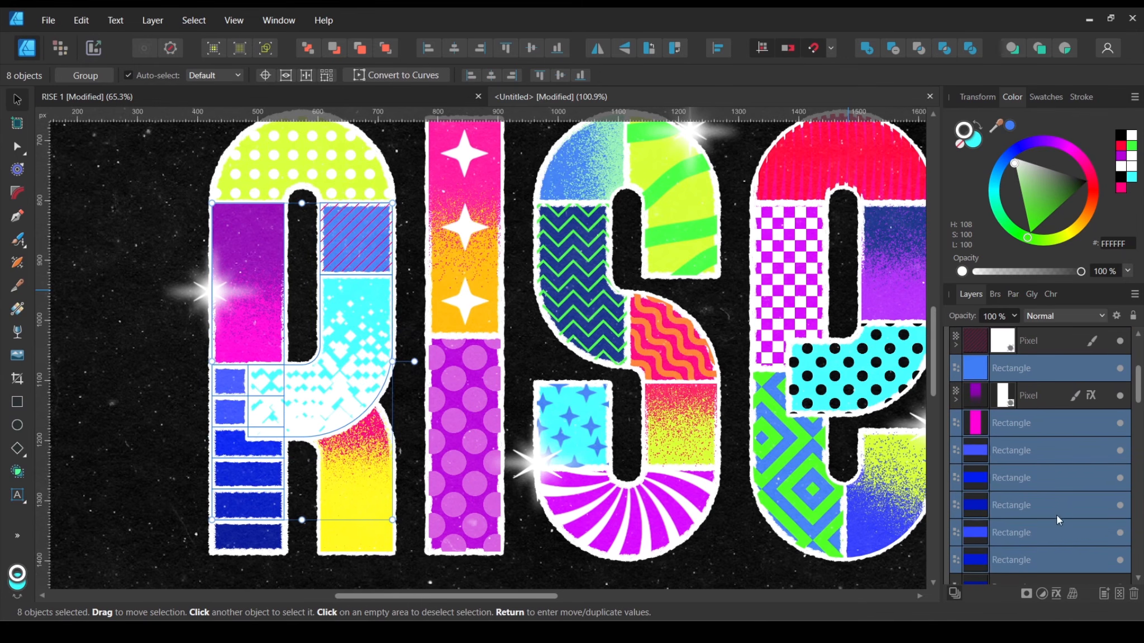
scroll(1059, 516, "down", 1)
left_click(1060, 512, "ctrl")
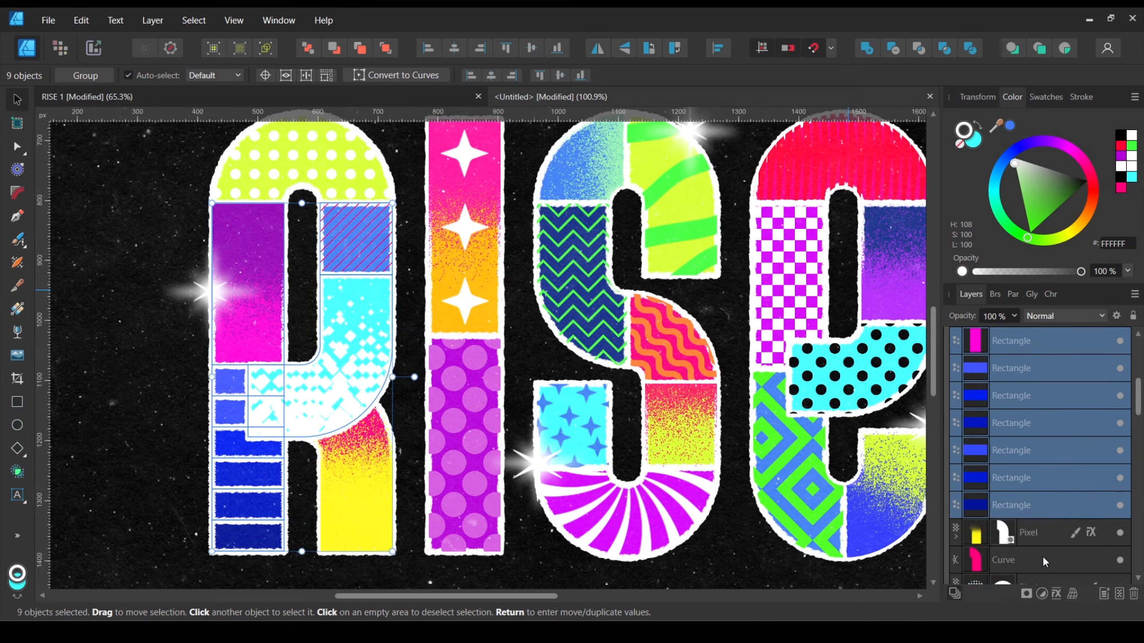
left_click(1045, 560, "ctrl")
scroll(1052, 551, "down", 1)
left_click(1051, 533, "ctrl")
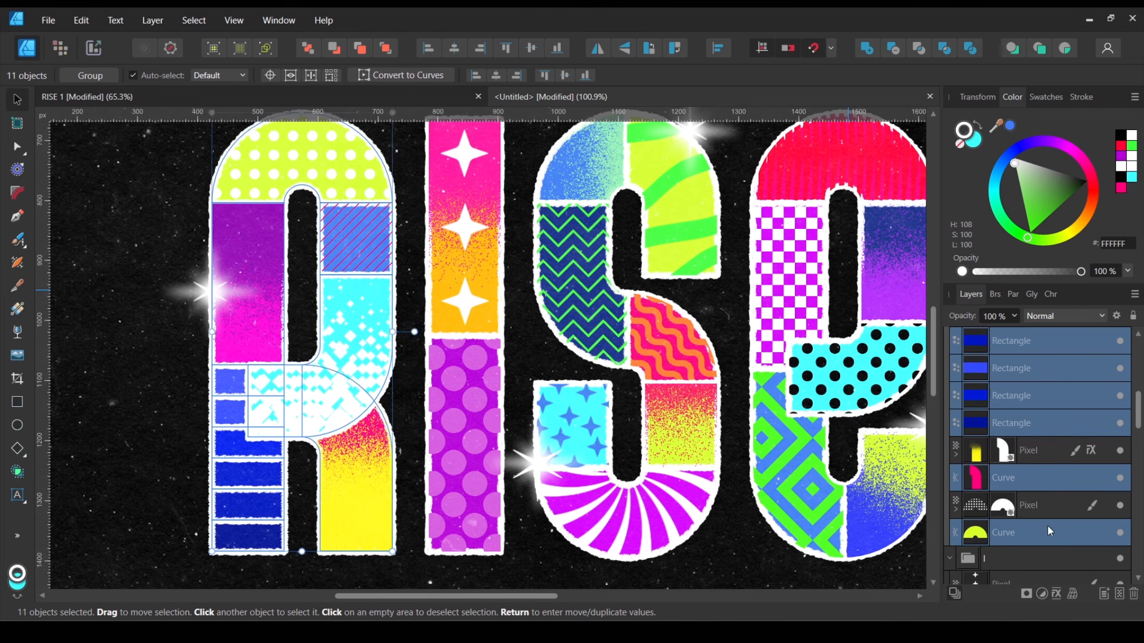
left_click(965, 129)
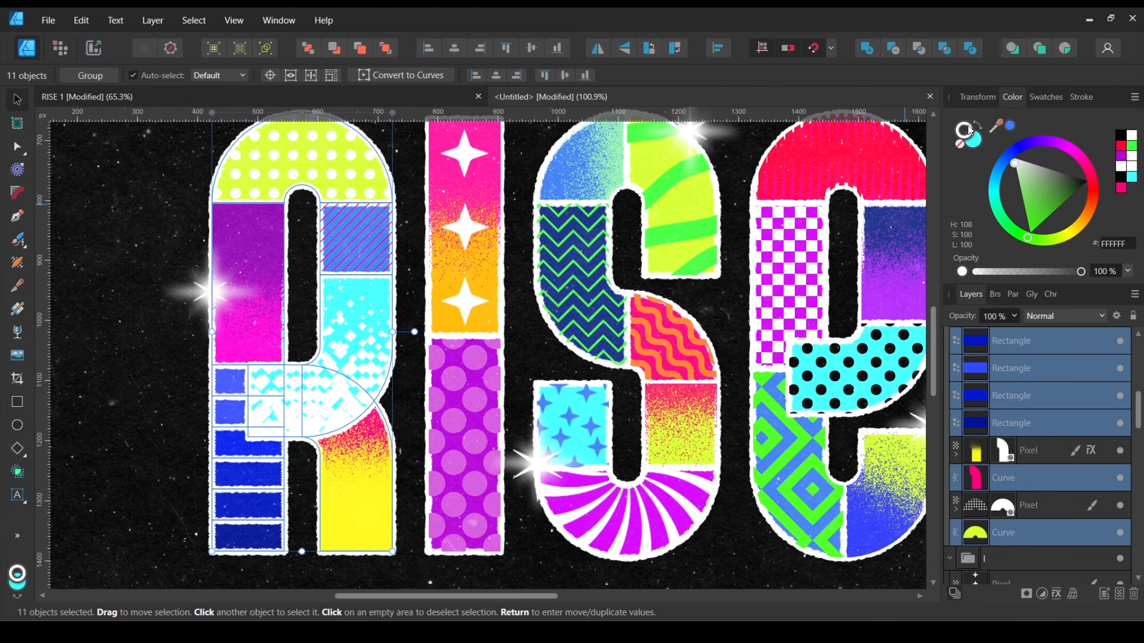
left_click(1095, 188)
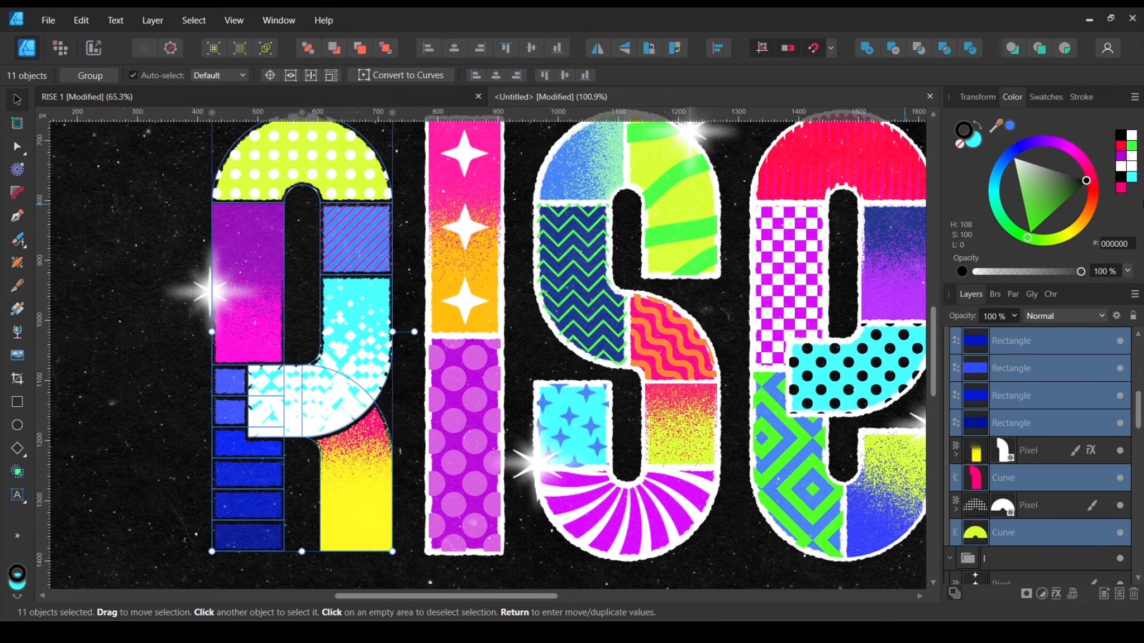
key("ctrl+d")
key("ctrl+0")
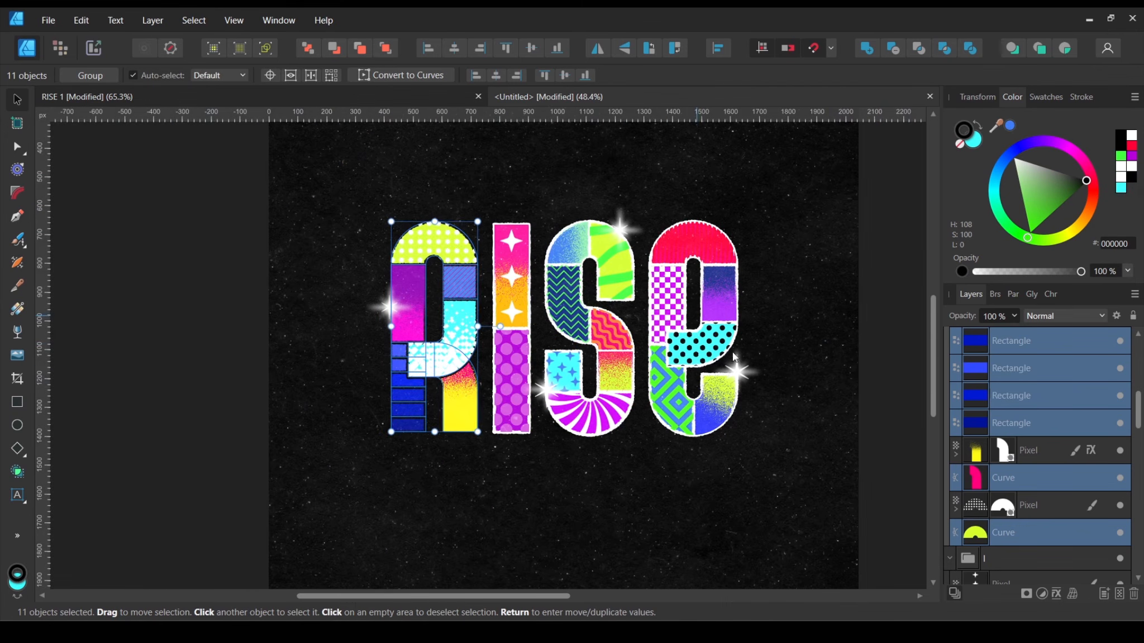
Step: Change the stroke of the orange and purple rectangles in the I group to black, and collapse the R and I groups
scroll(968, 409, "up", 5)
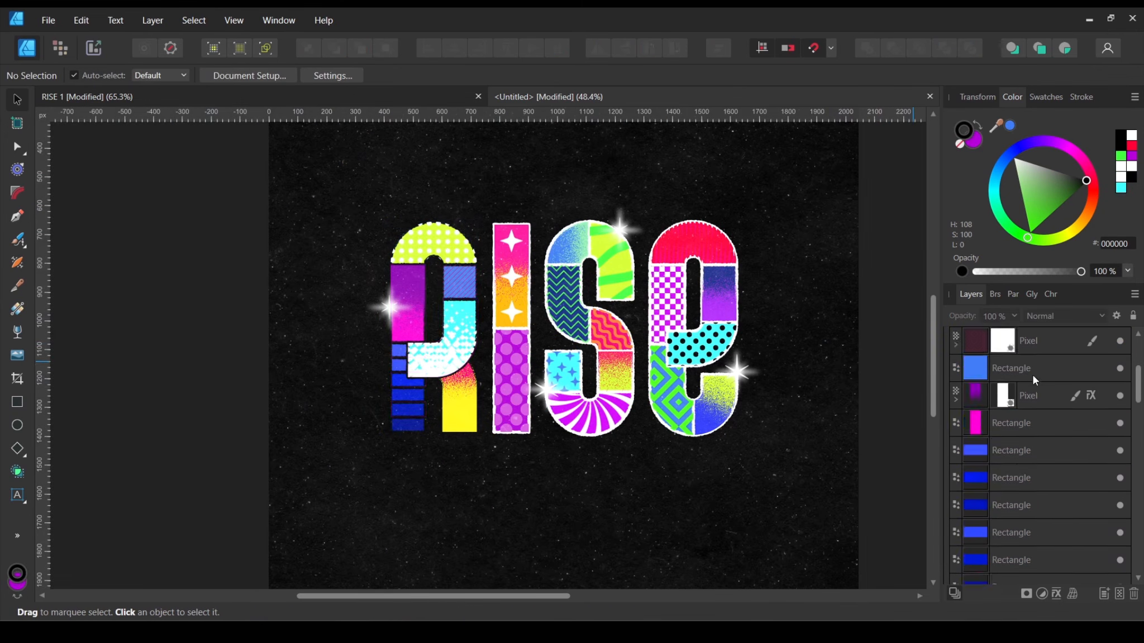
left_click(949, 421)
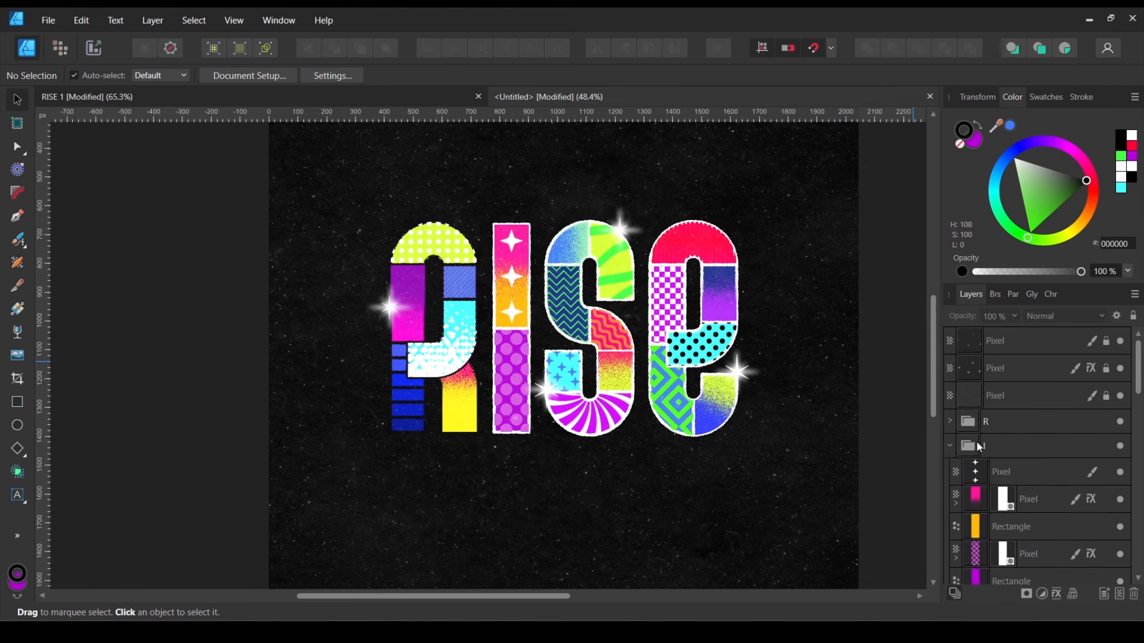
left_click(986, 447)
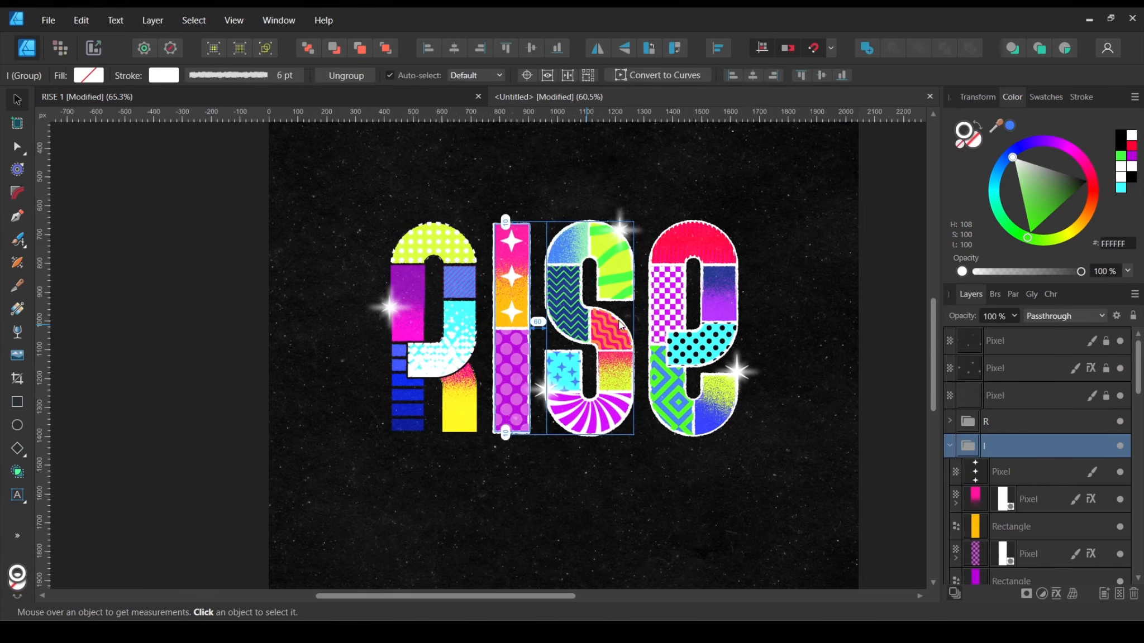
key("ctrl+plus")
scroll(1016, 502, "down", 3)
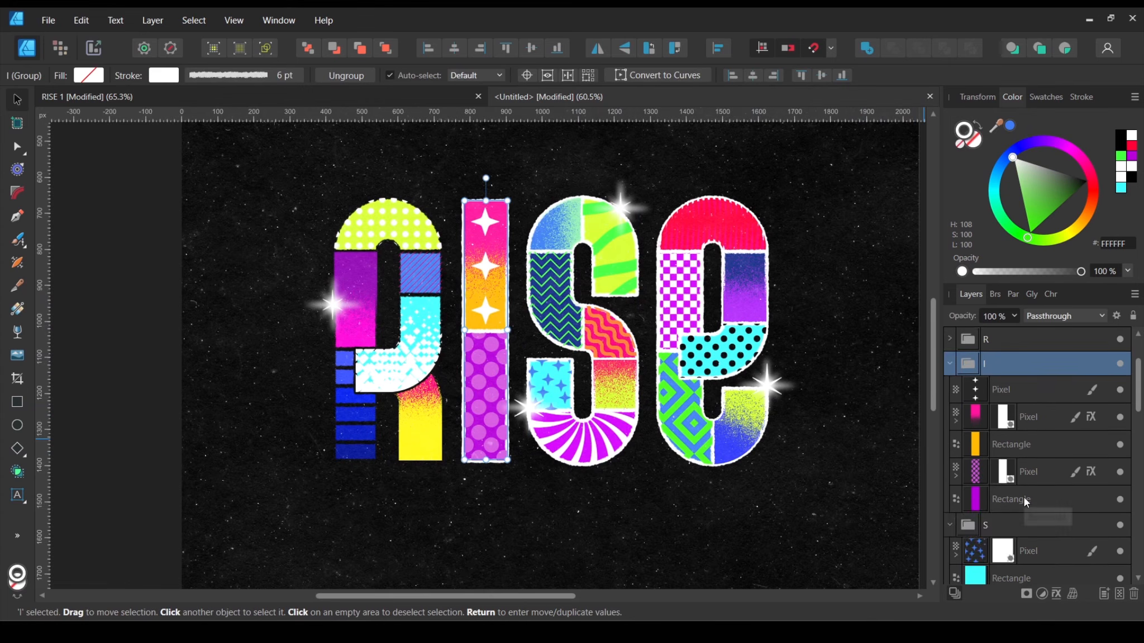
left_click(1024, 451)
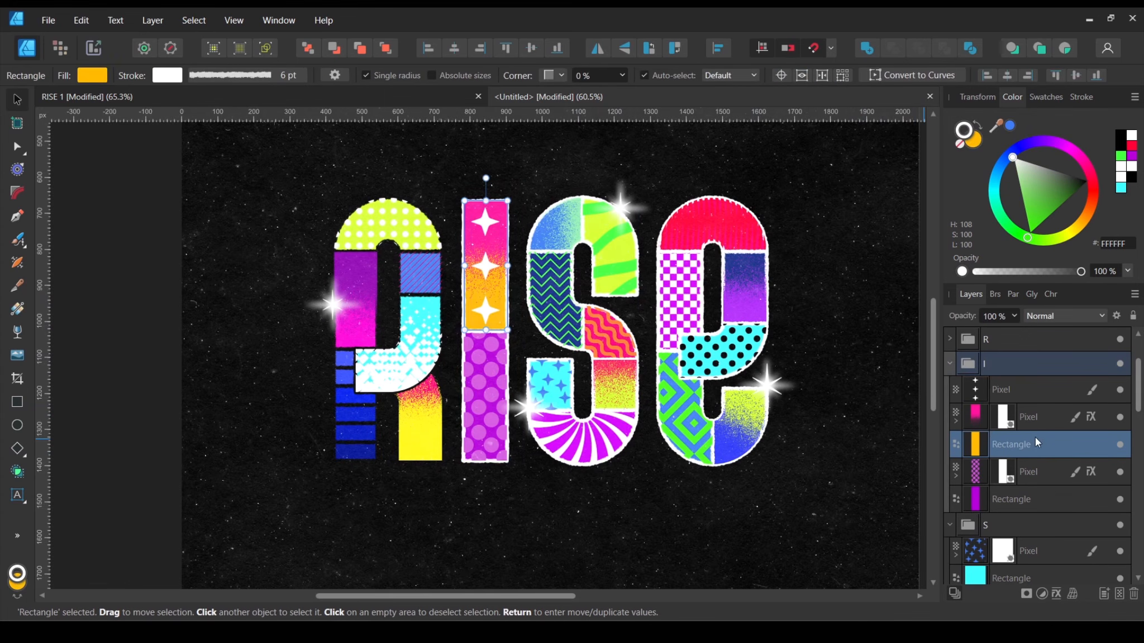
left_click(1132, 177)
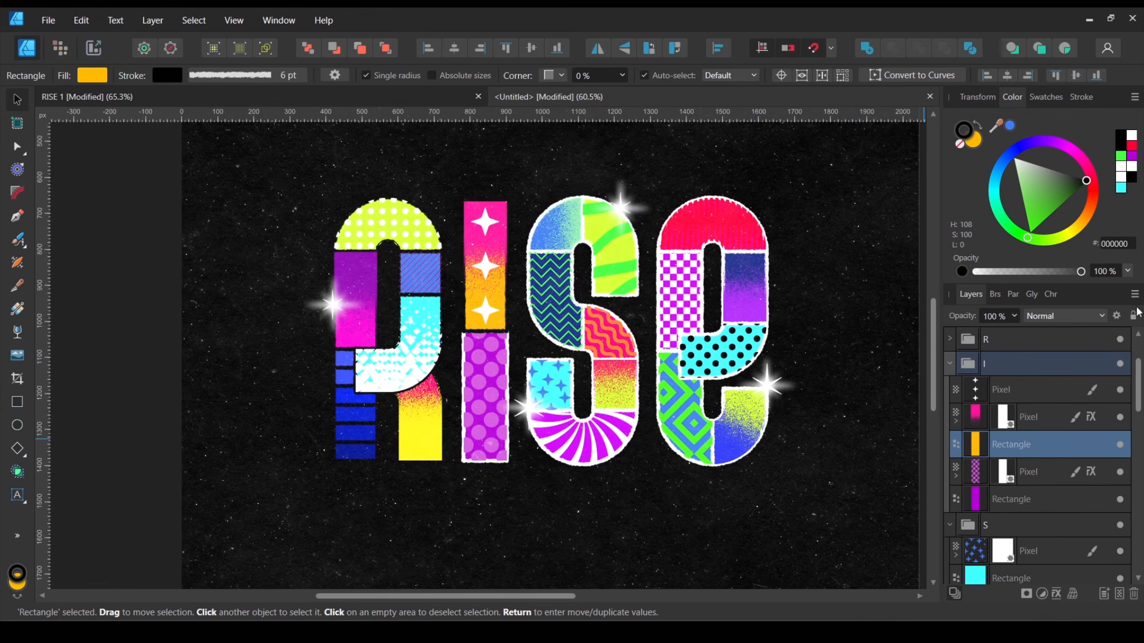
left_click(1026, 502)
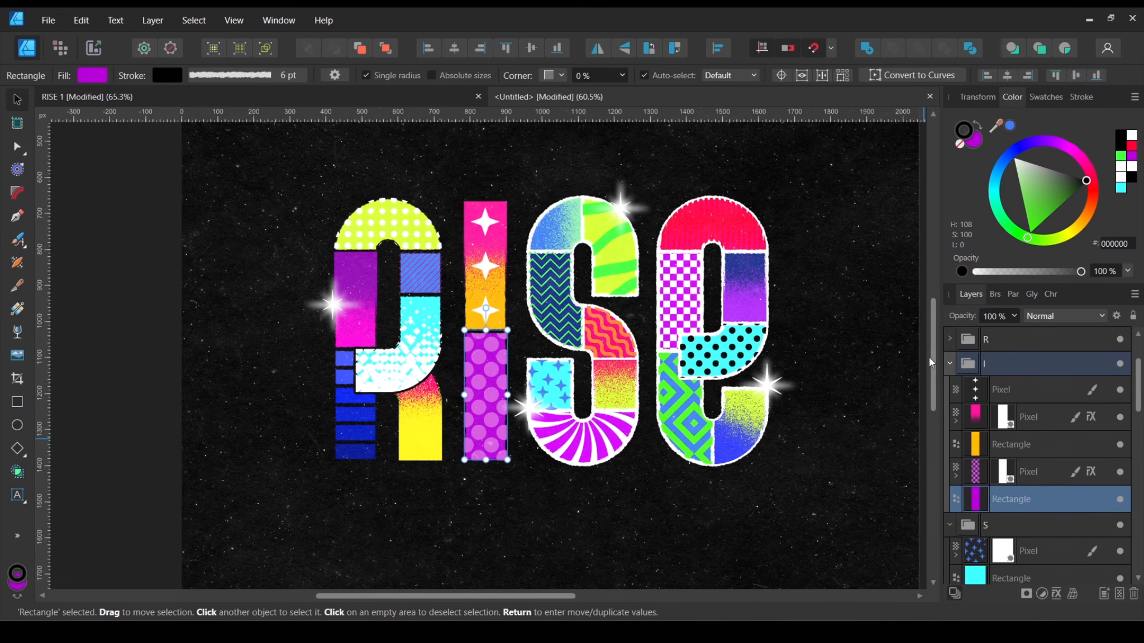
left_click(949, 364)
Step: Change the stroke of the cyan and lime rectangles in the S group to black
left_click(985, 388)
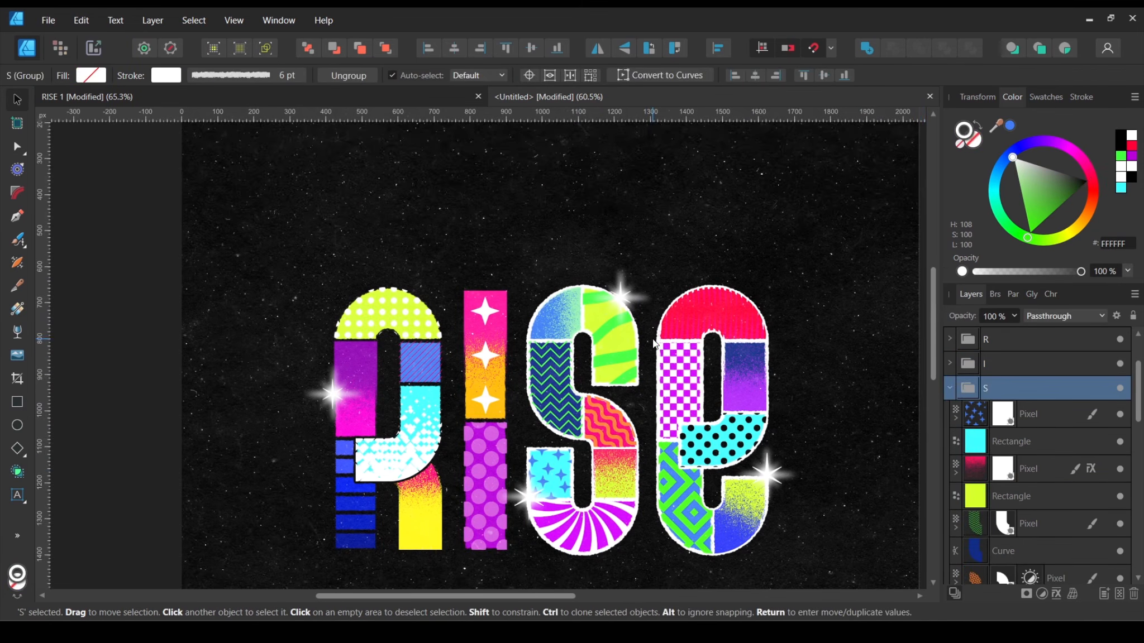
scroll(777, 337, "up", 1)
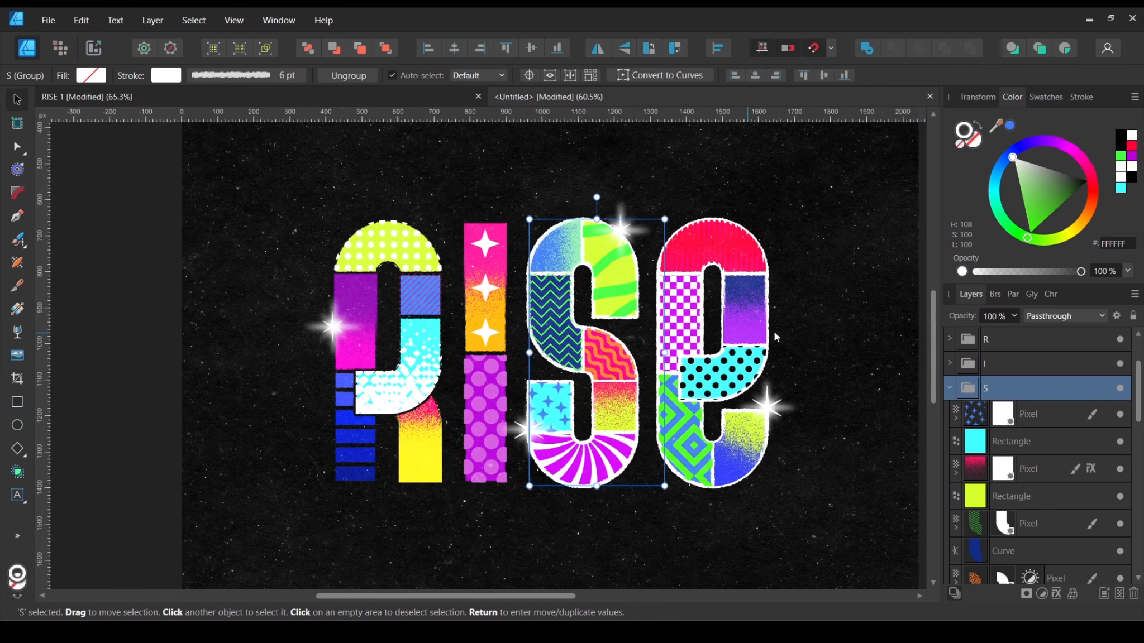
left_click(1029, 444)
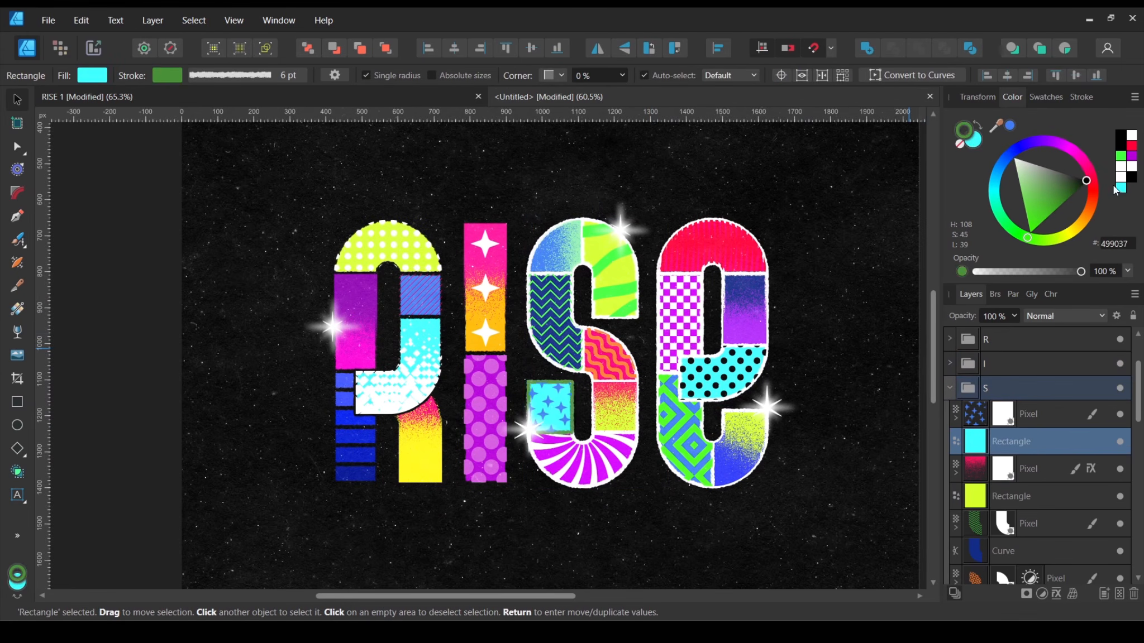
left_click(1046, 476)
left_click(1038, 496)
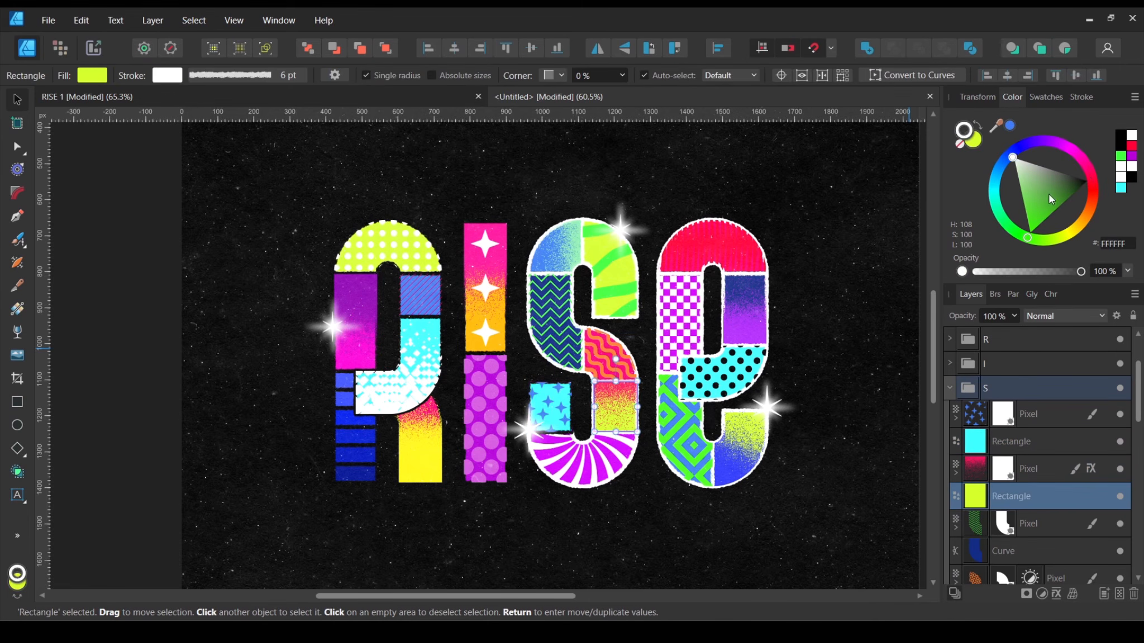
Step: Change the stroke of the S group's navy zigzag curve and pink wavy curve to black
scroll(1017, 519, "down", 3)
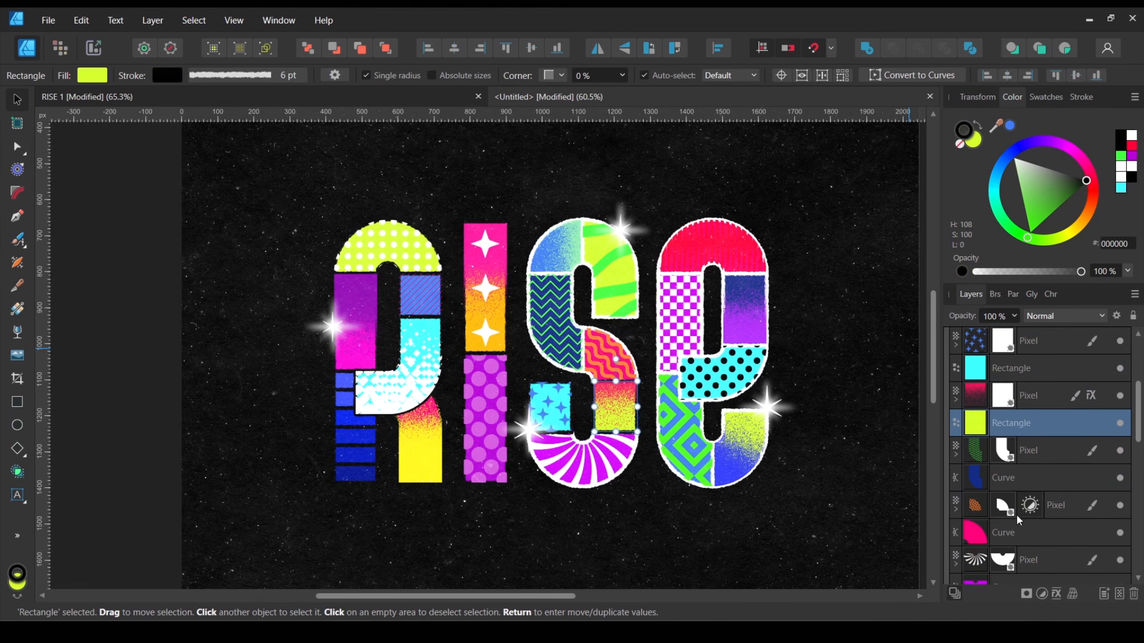
left_click(1043, 478)
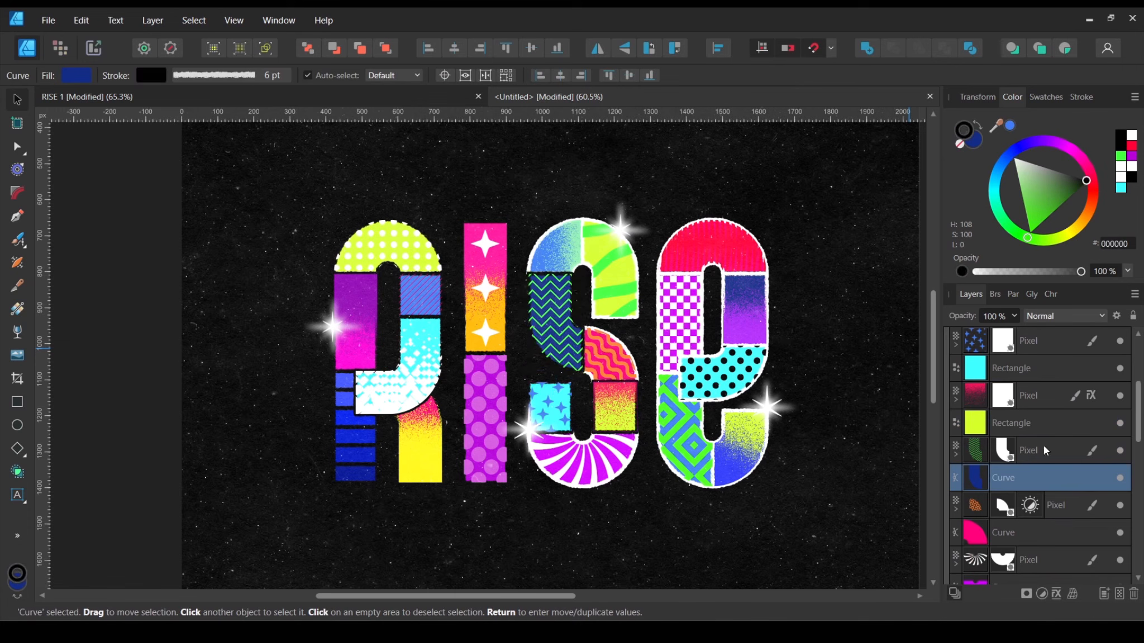
left_click(998, 517)
left_click(1000, 533)
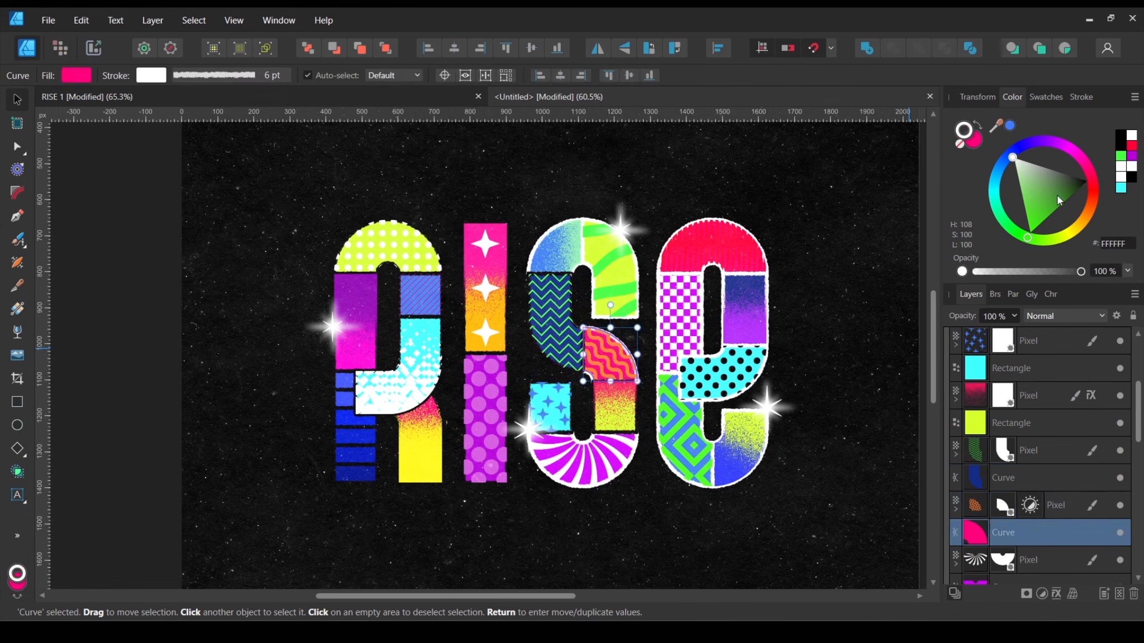
left_click_drag(1057, 190, 1141, 182)
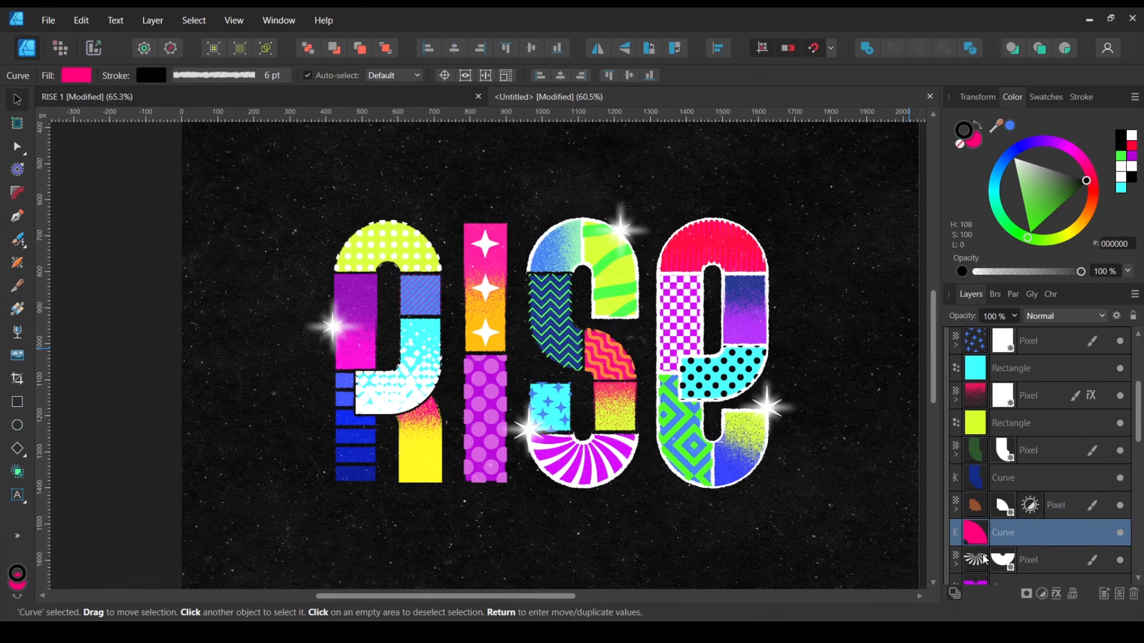
Step: Change the stroke of the purple, lime and blue curves in the S group to black
scroll(999, 555, "down", 3)
left_click(1028, 514)
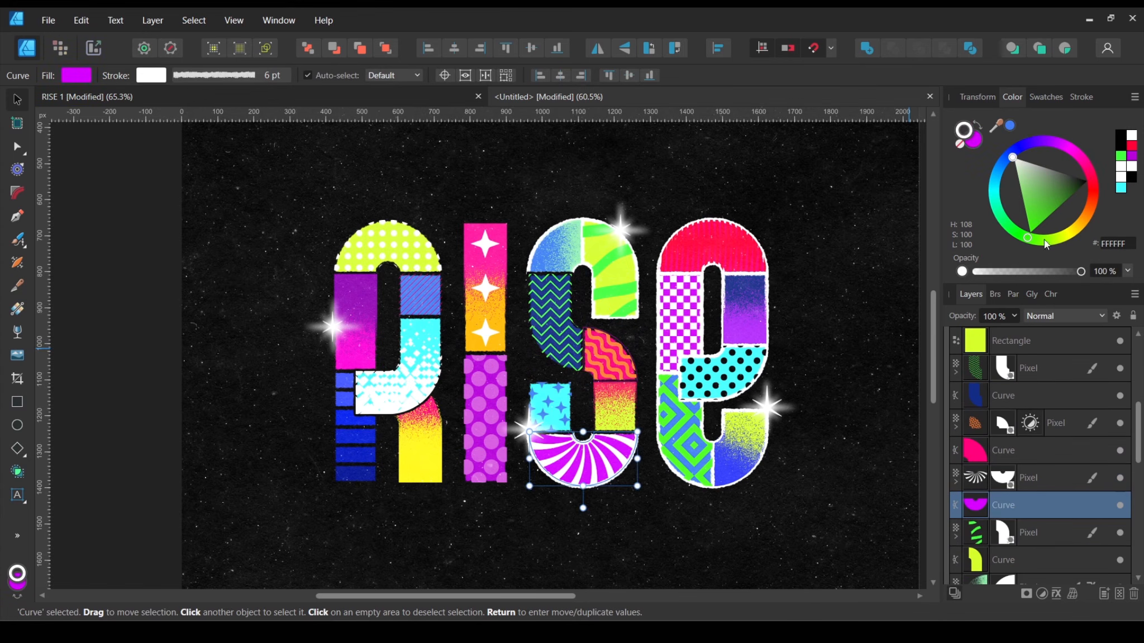
left_click(1044, 240)
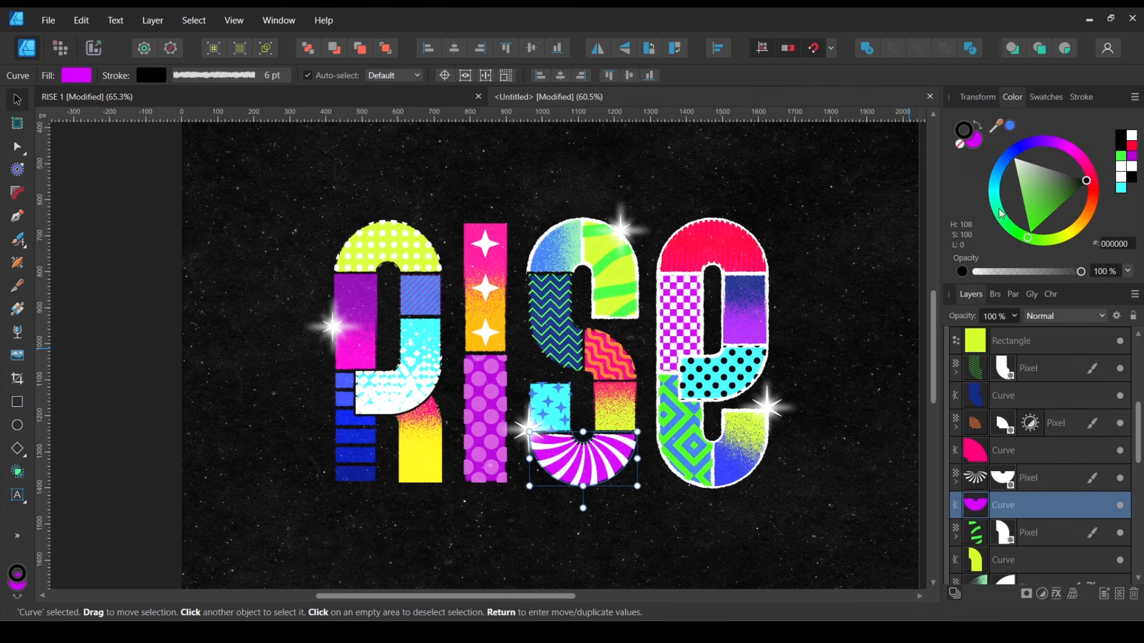
scroll(1044, 531, "down", 3)
left_click(1018, 483)
left_click_drag(1051, 192, 1142, 243)
left_click(1046, 538)
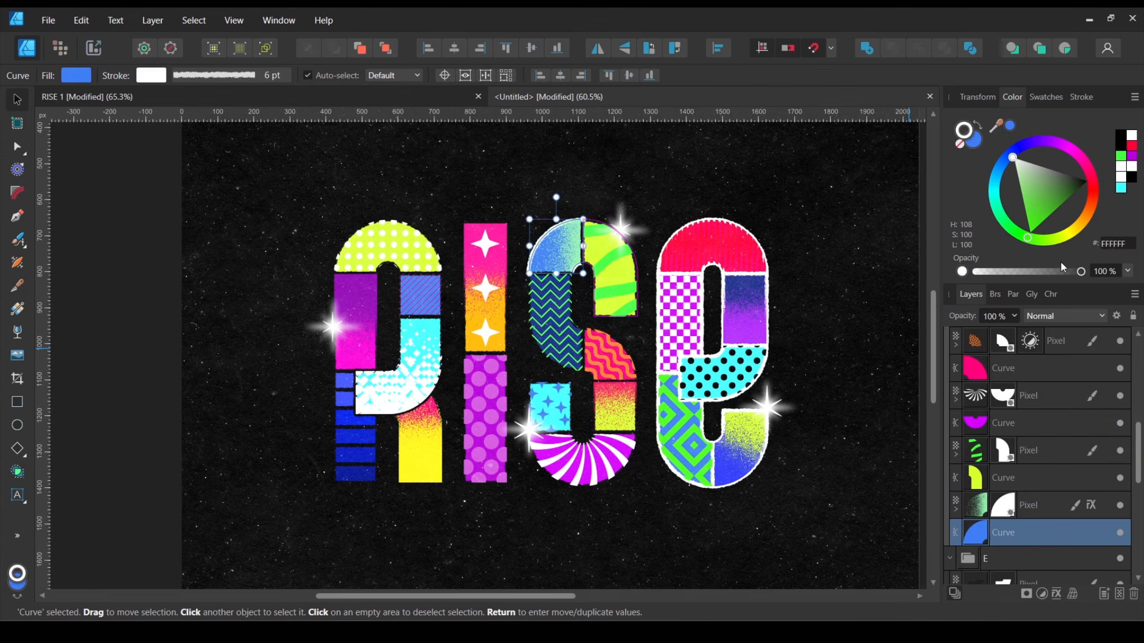
left_click_drag(1044, 197, 1142, 187)
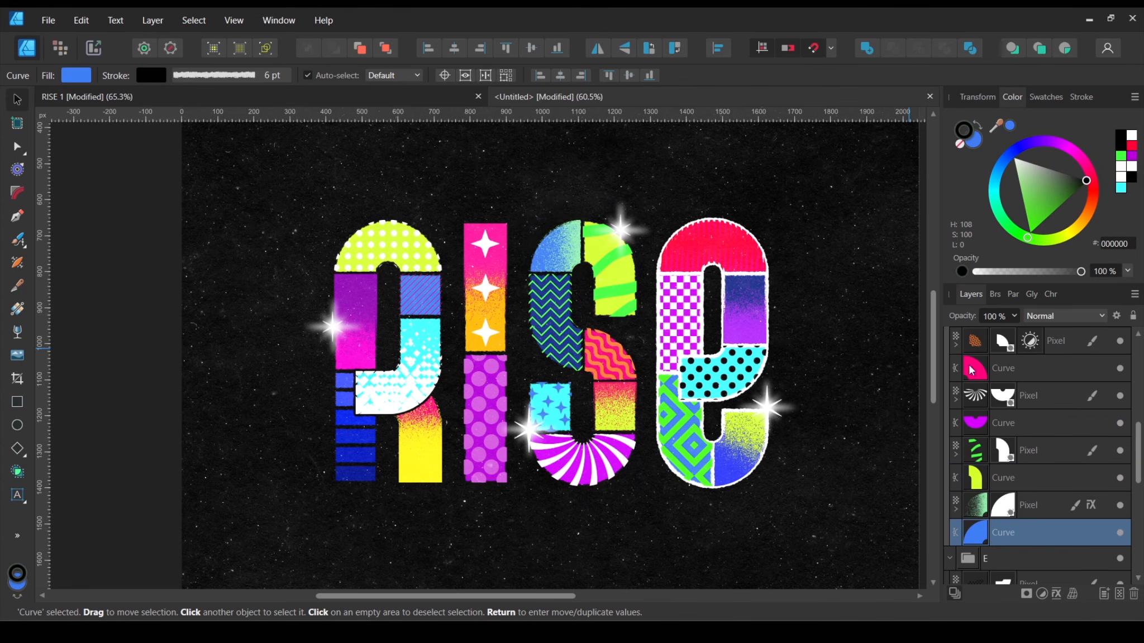
scroll(972, 369, "up", 6)
scroll(964, 394, "up", 5)
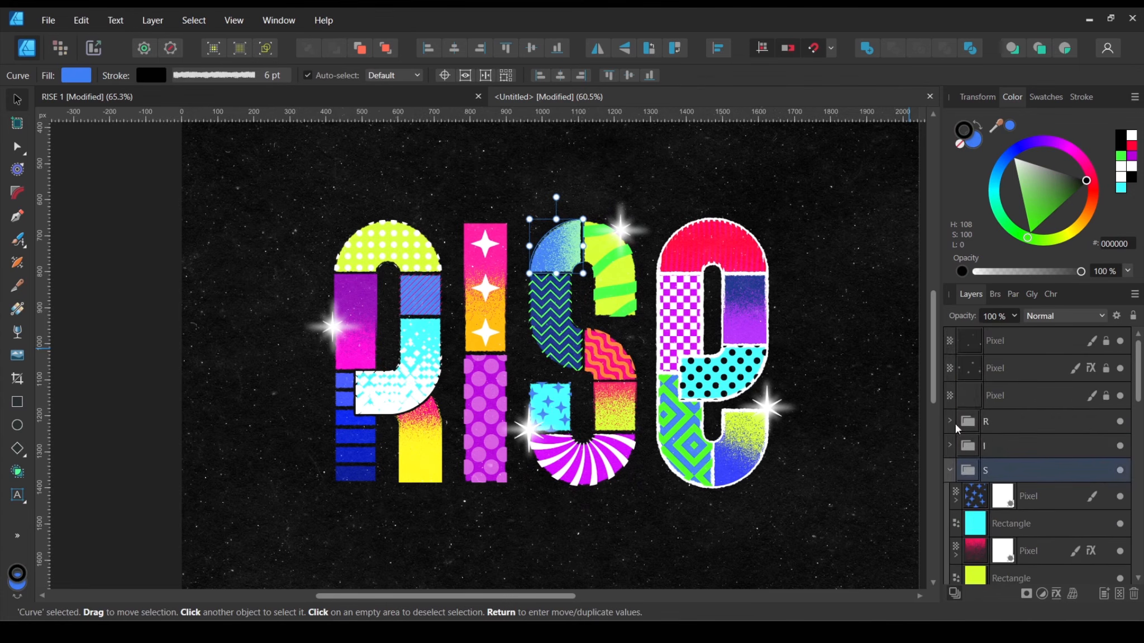
Step: Collapse the S group and change the stroke of the cyan curve and magenta rectangle in the E group to black
left_click(949, 472)
left_click(1010, 497)
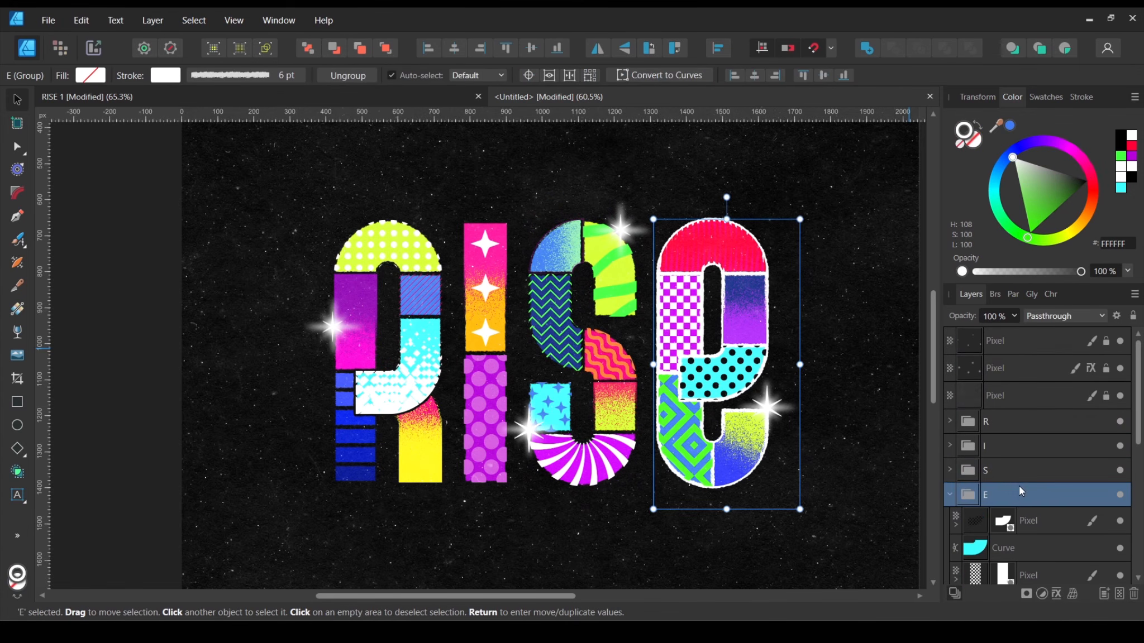
scroll(1022, 490, "down", 3)
left_click(1030, 467)
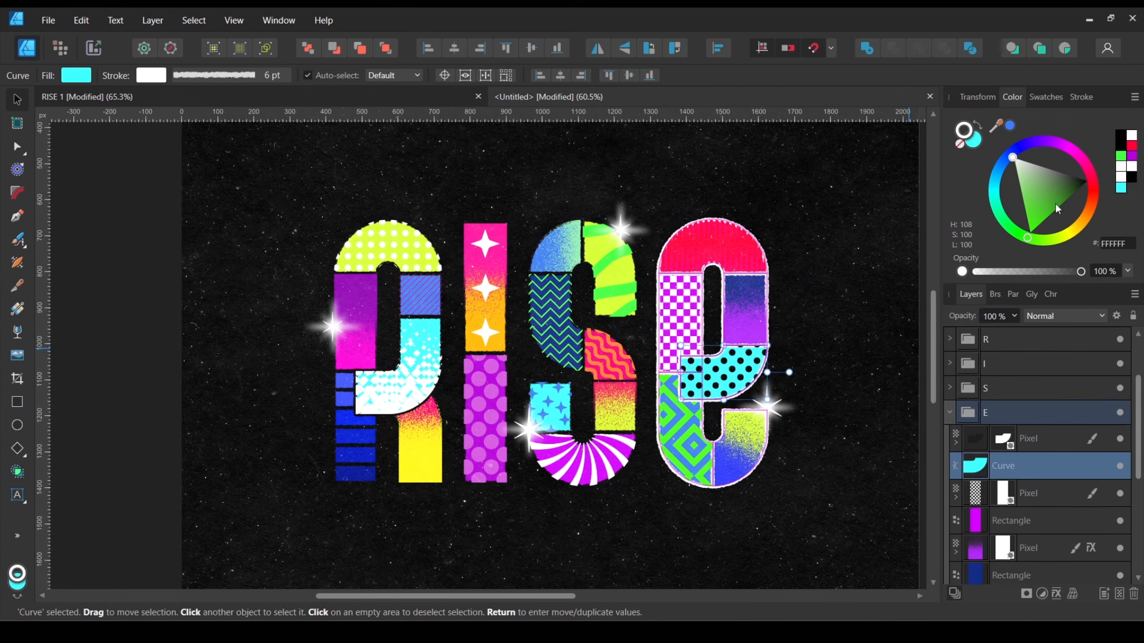
left_click(1008, 522)
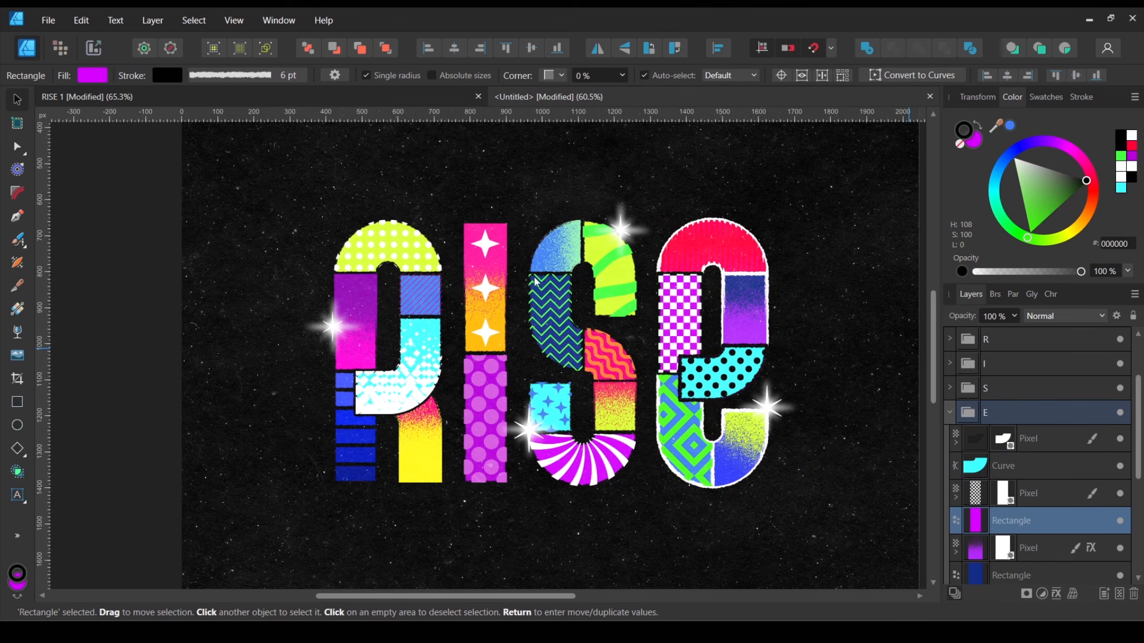
Step: Change the stroke of the E group's navy rectangle and blue curve to black
scroll(1035, 502, "down", 3)
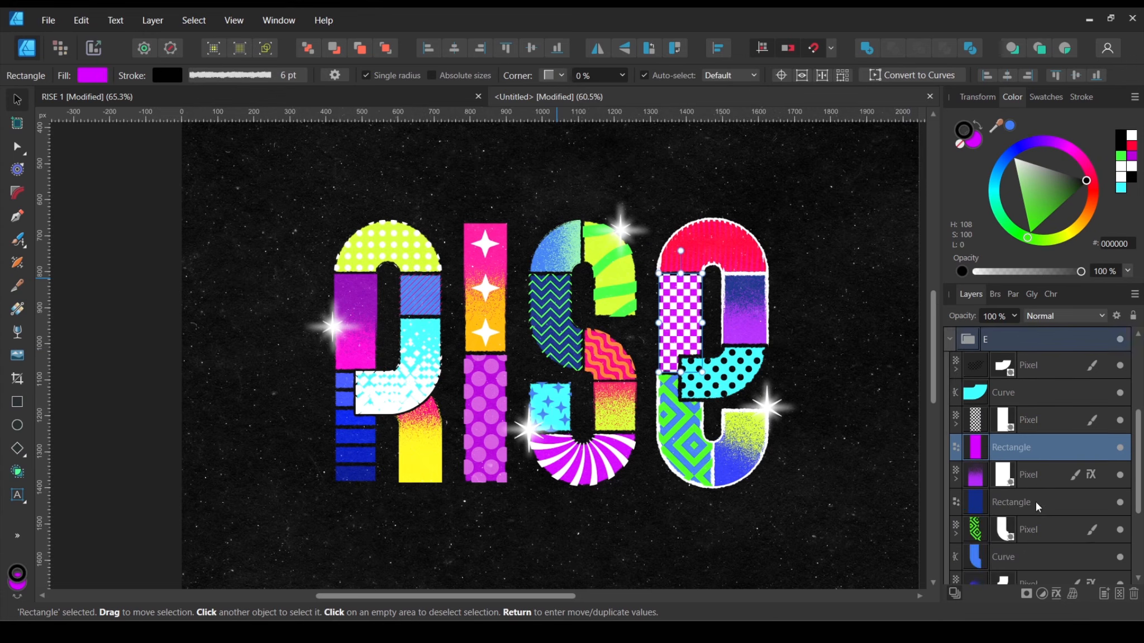
left_click(1014, 502)
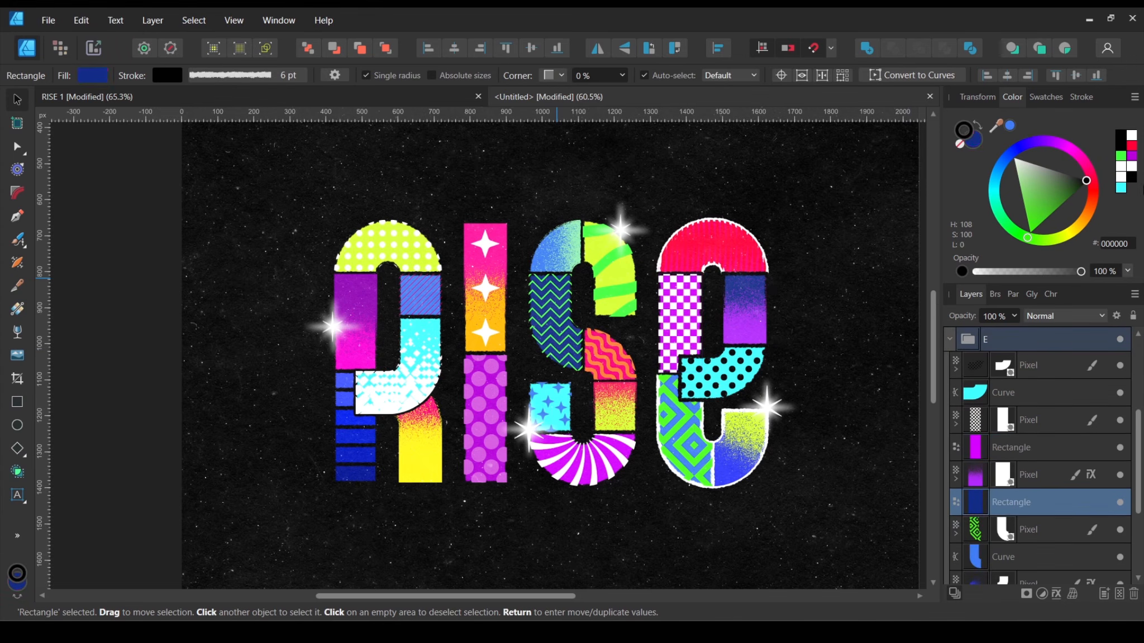
scroll(1025, 517, "down", 3)
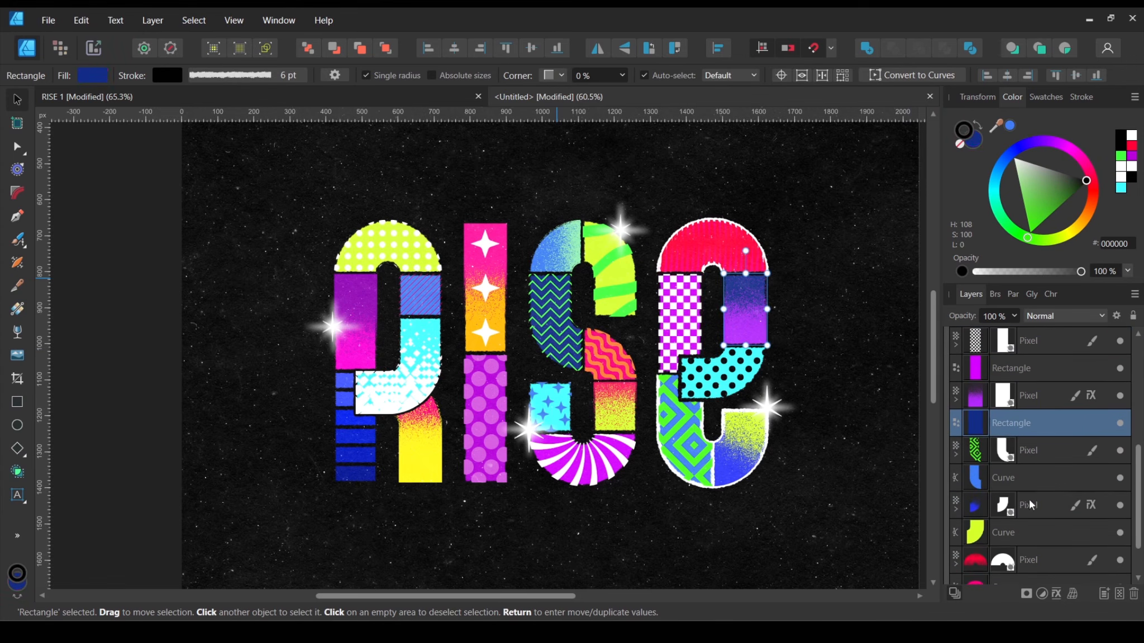
left_click(1019, 484)
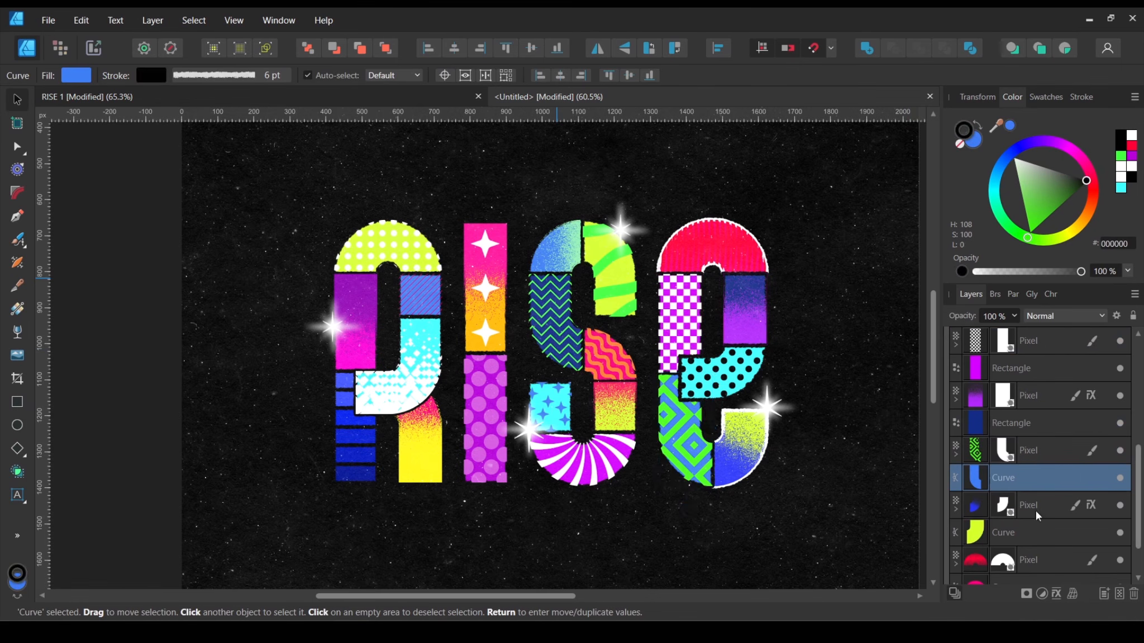
Step: Darken the stroke of the E group's lime curve to 0C3C00 and change the pink arch's stroke to black
left_click(1013, 538)
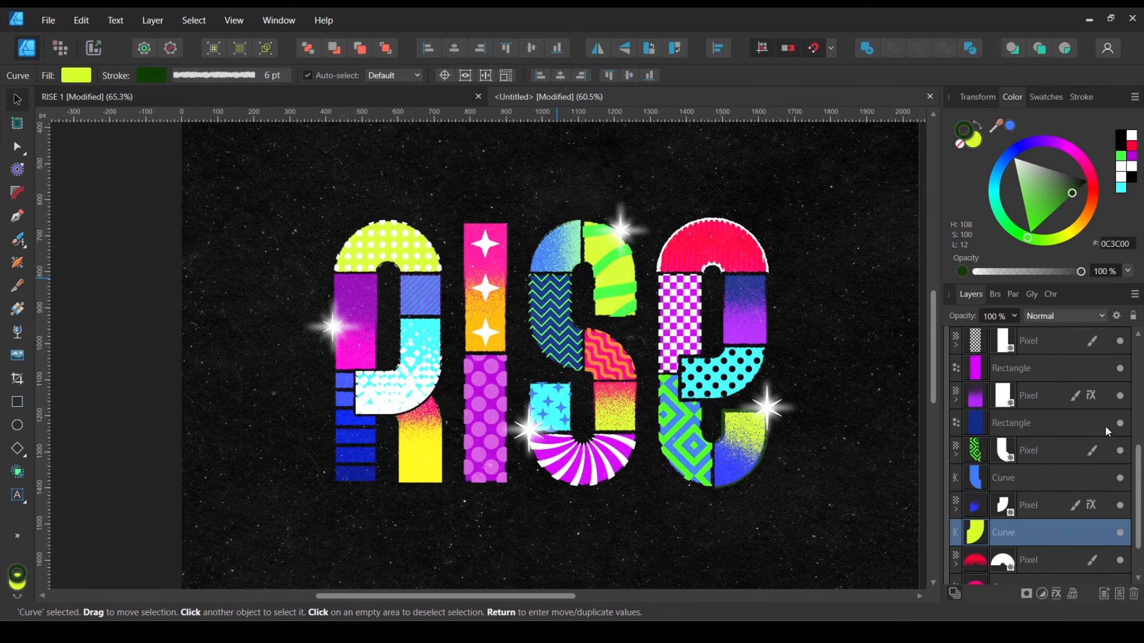
scroll(1018, 560, "down", 2)
left_click(1022, 536)
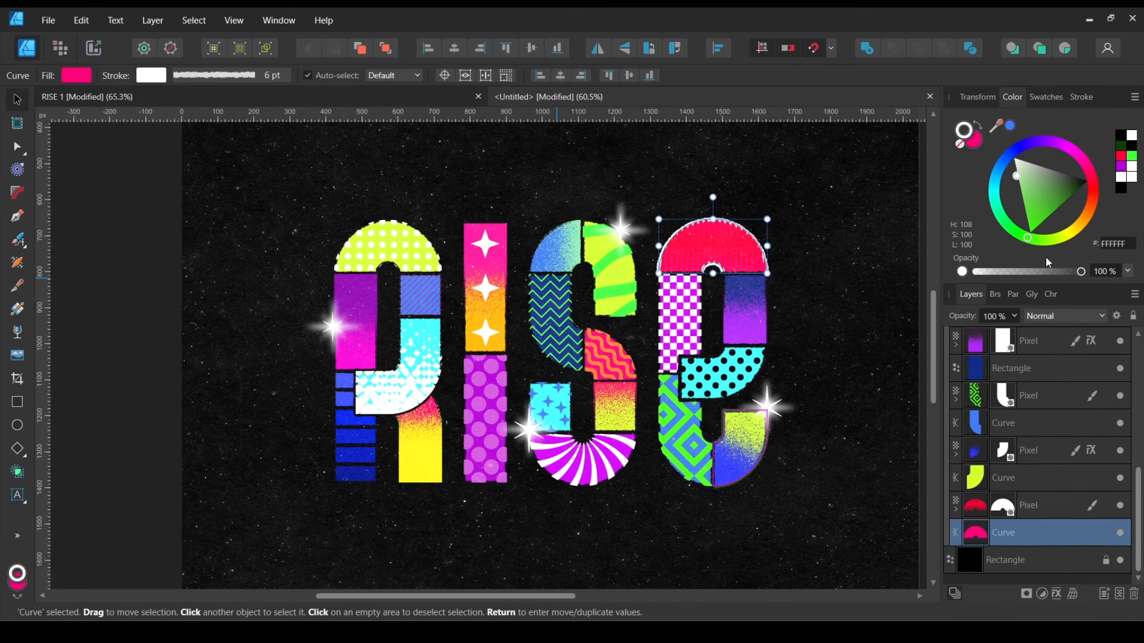
left_click_drag(1059, 190, 1086, 180)
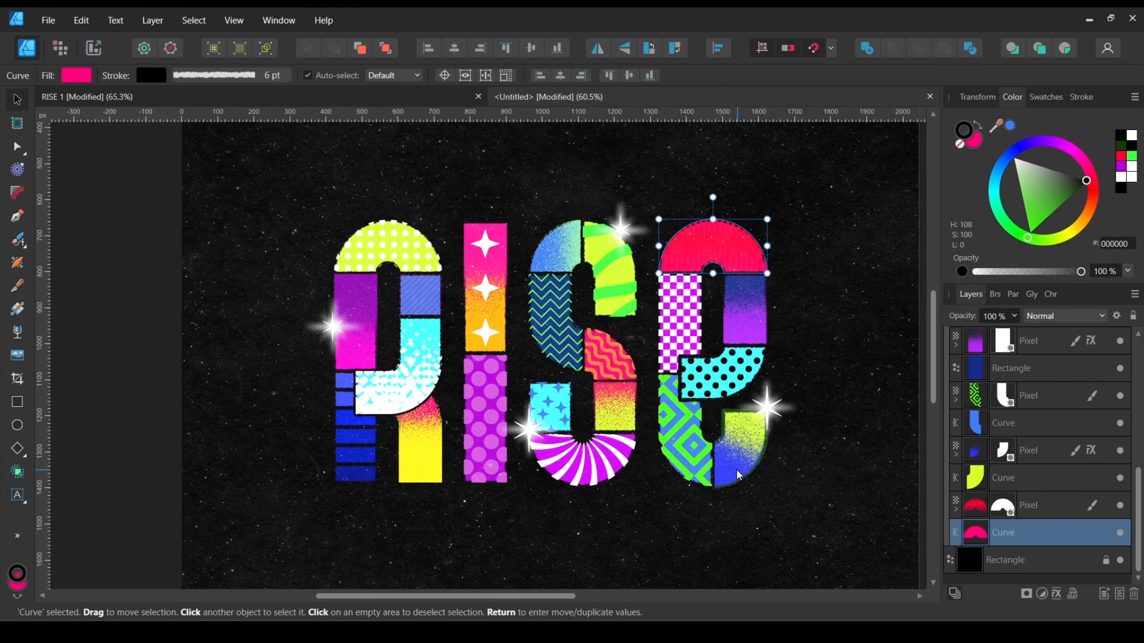
Step: Correct the stroke of the E group's lime curve to pure black and clear the selection
left_click(722, 488)
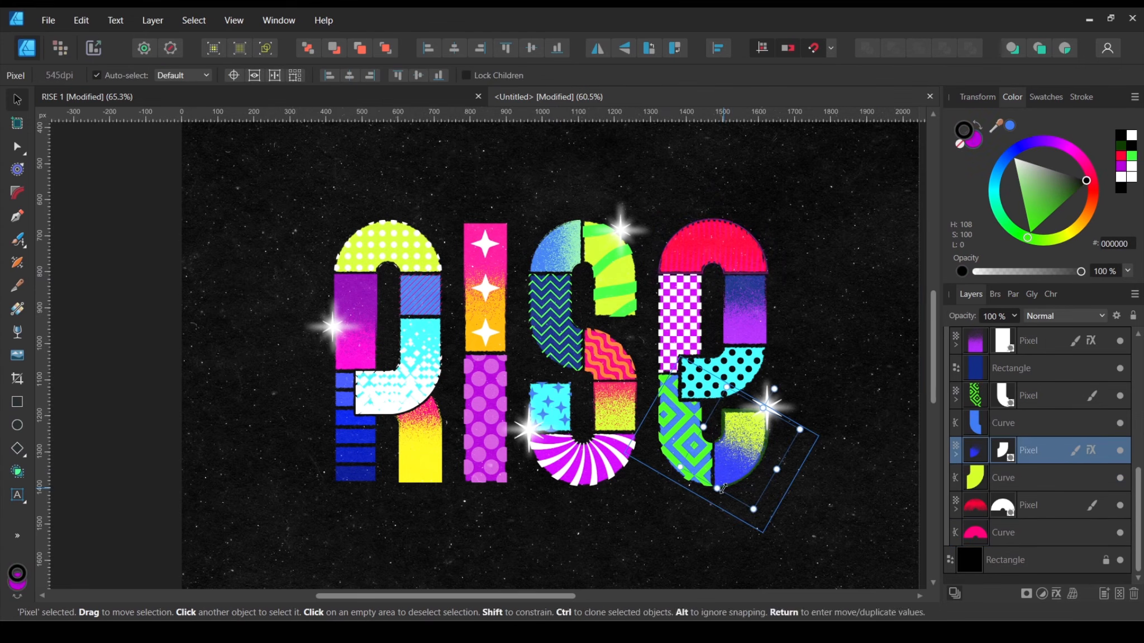
left_click(1055, 481)
left_click(1061, 186)
left_click_drag(1071, 188, 1141, 190)
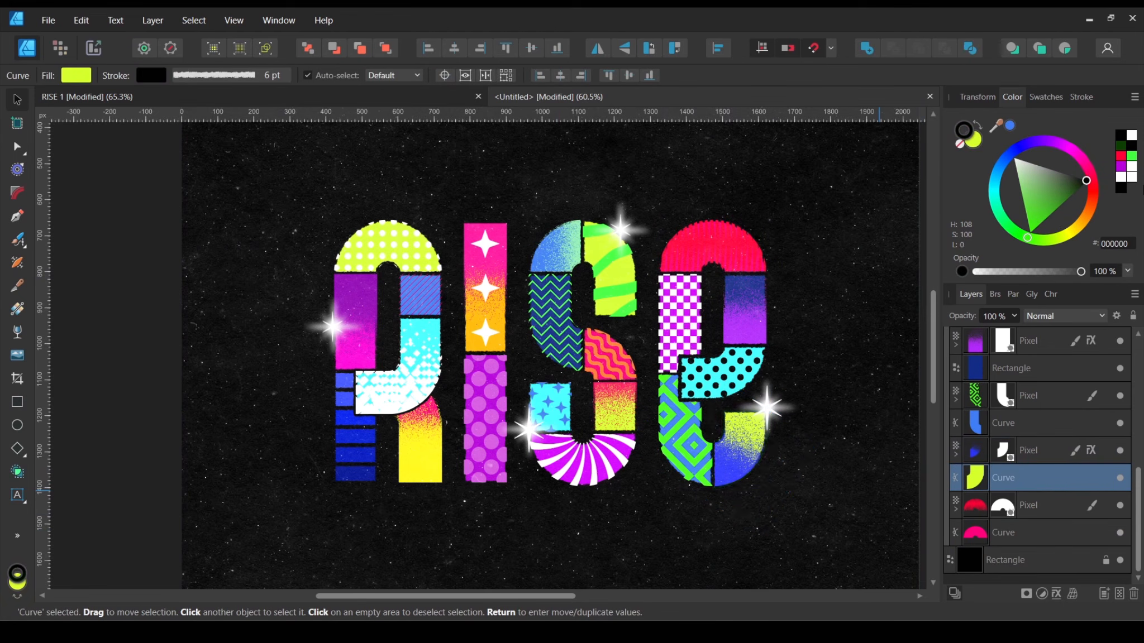
left_click(118, 403)
scroll(286, 407, "down", 4)
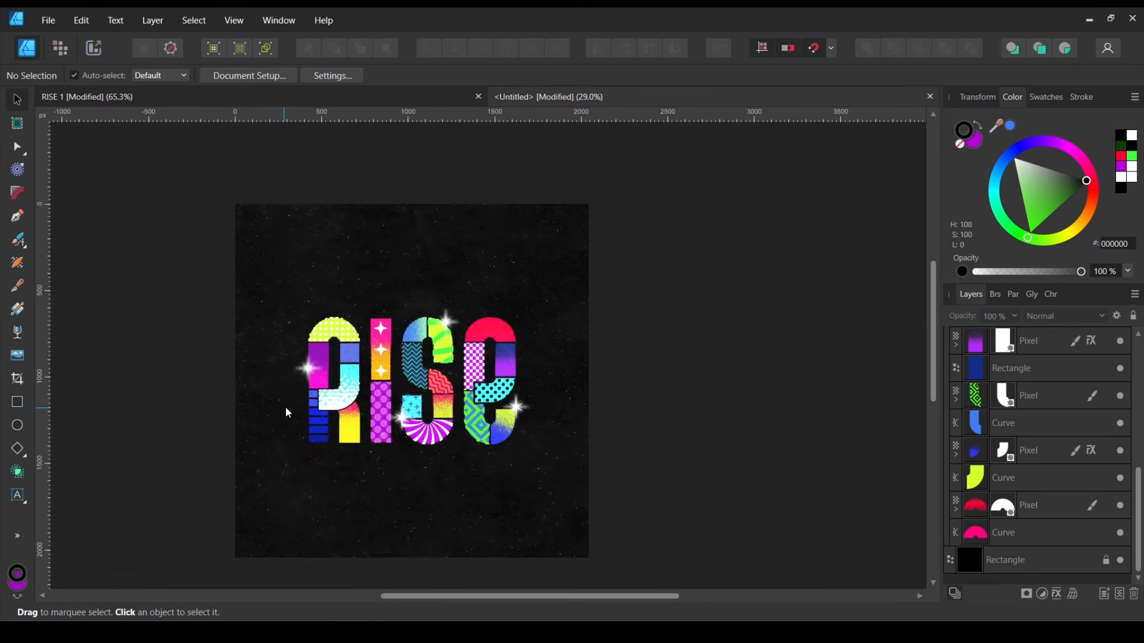
scroll(307, 408, "up", 5)
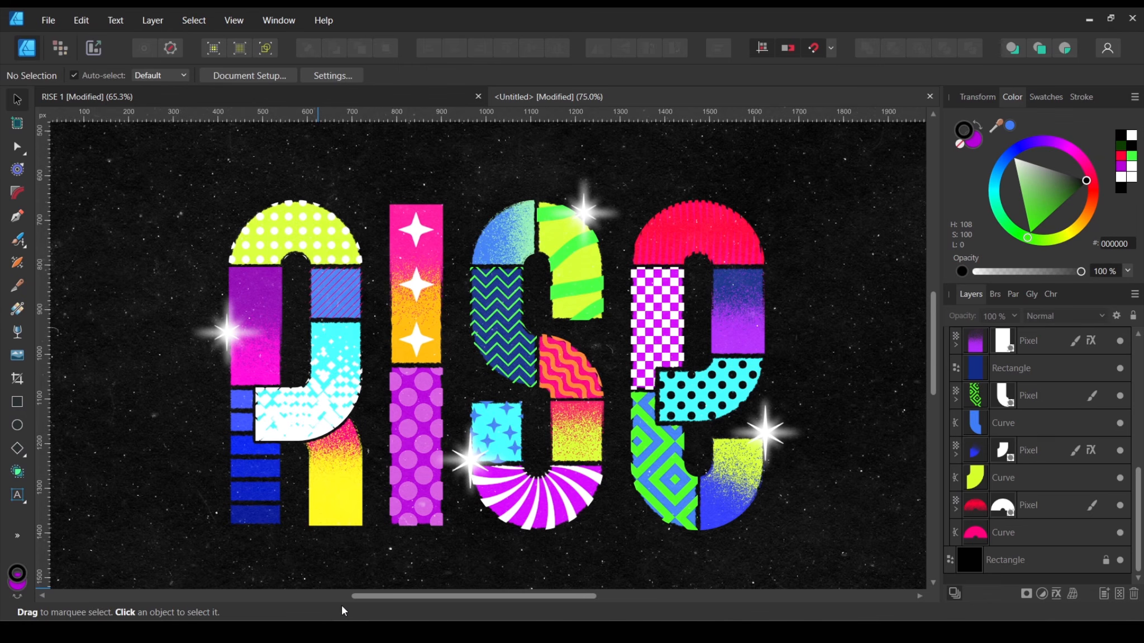
scroll(470, 329, "down", 2)
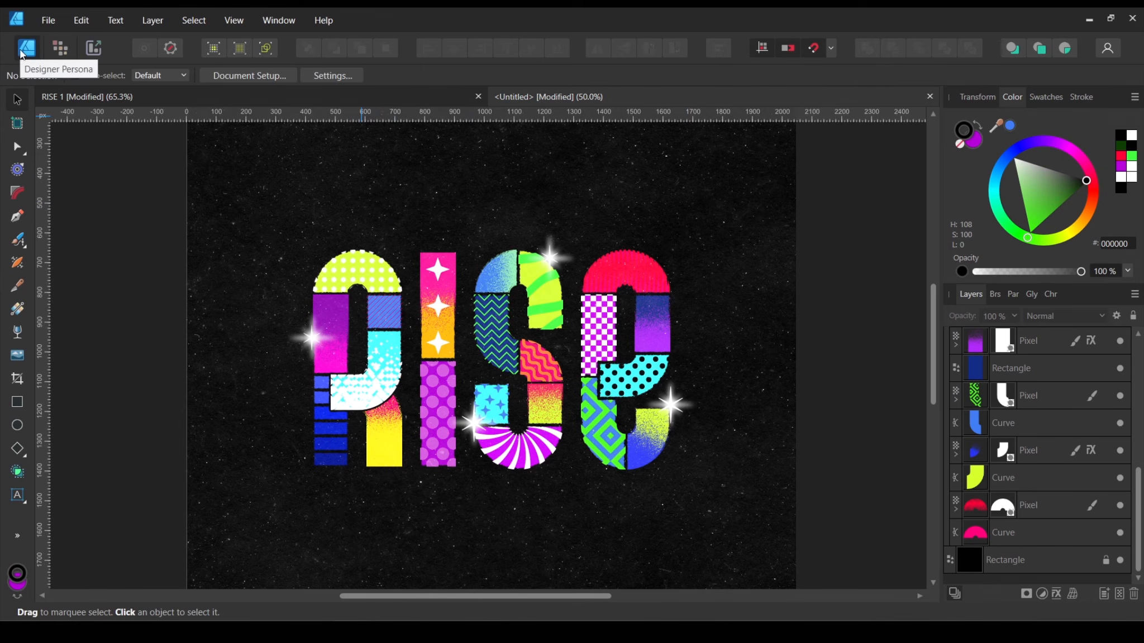
Step: Examine the export presets for the background slice in the Export Persona, and return to the Designer Persona to look at the document's export command
left_click(102, 52)
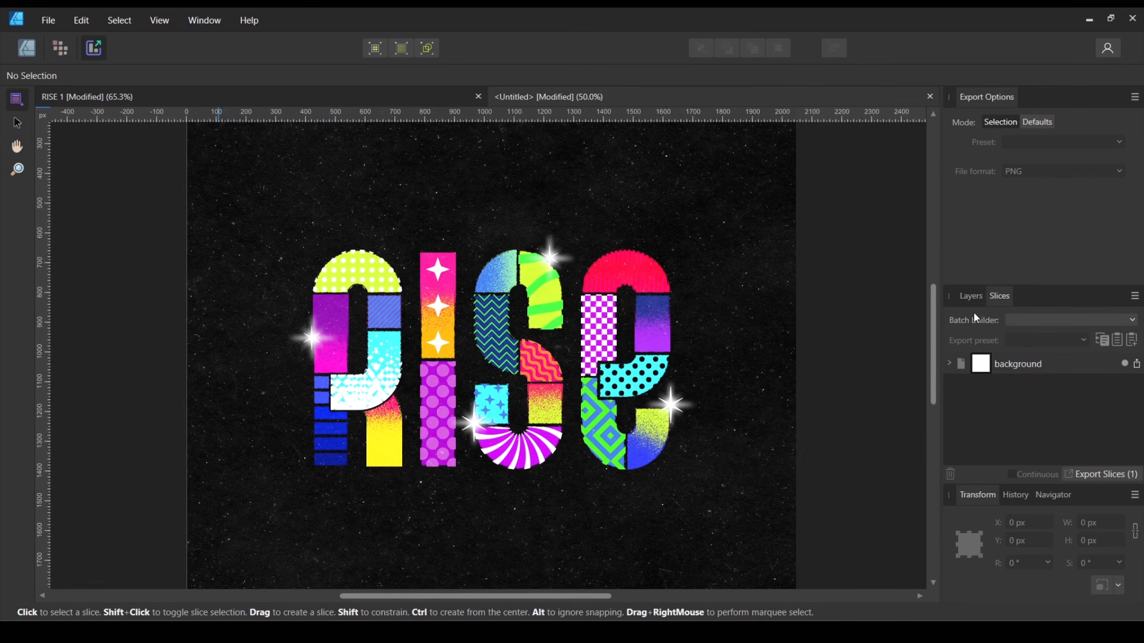
left_click(1038, 367)
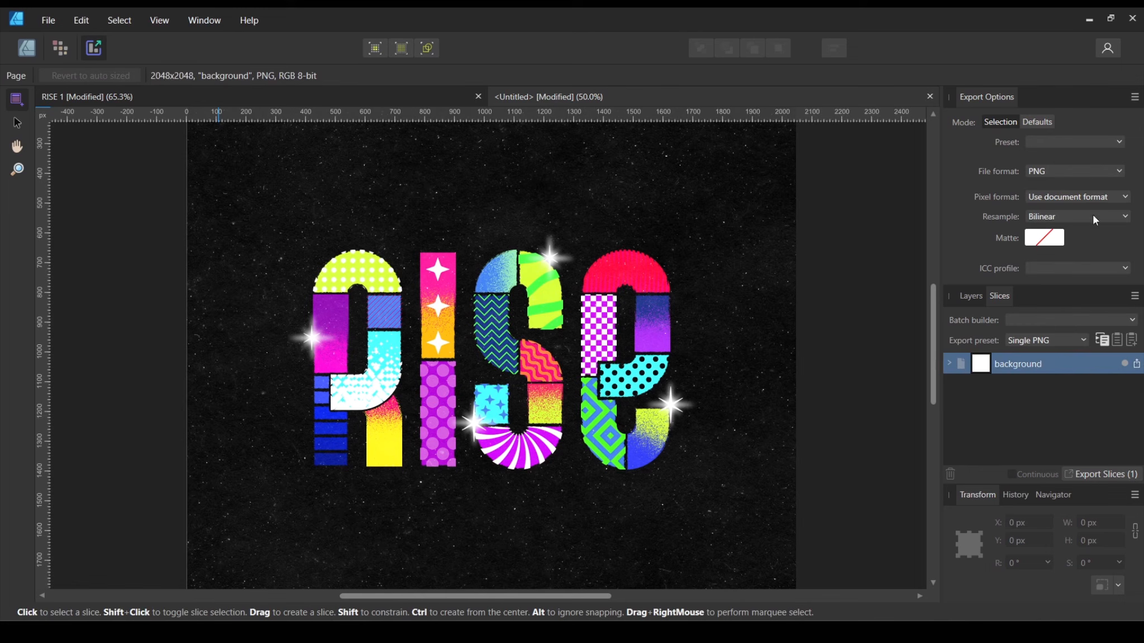
left_click(1074, 144)
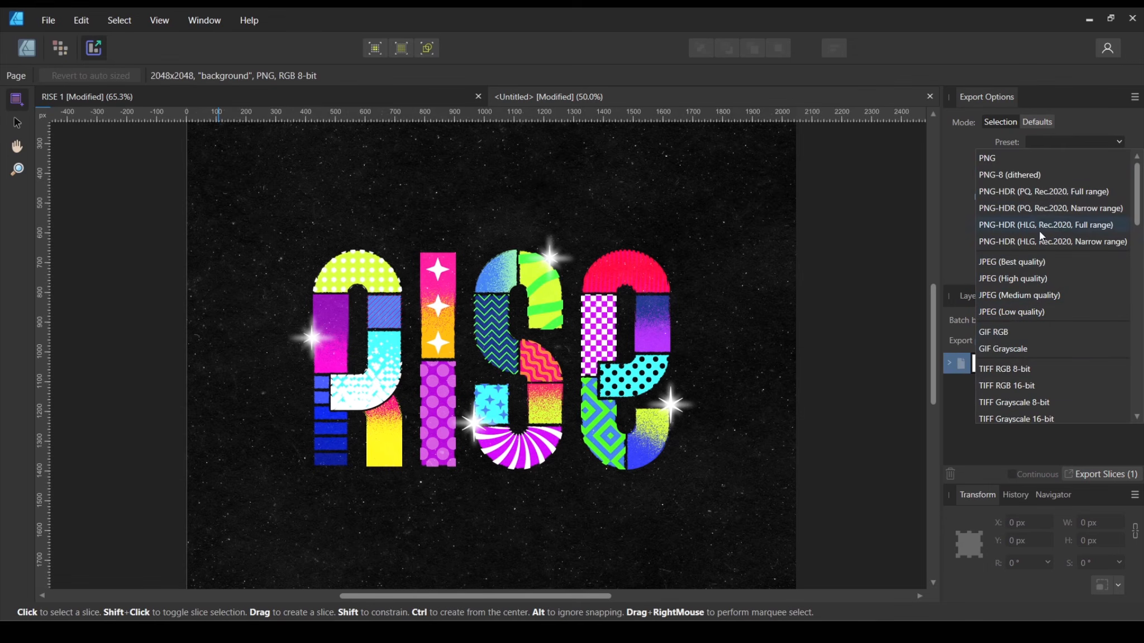
left_click(963, 199)
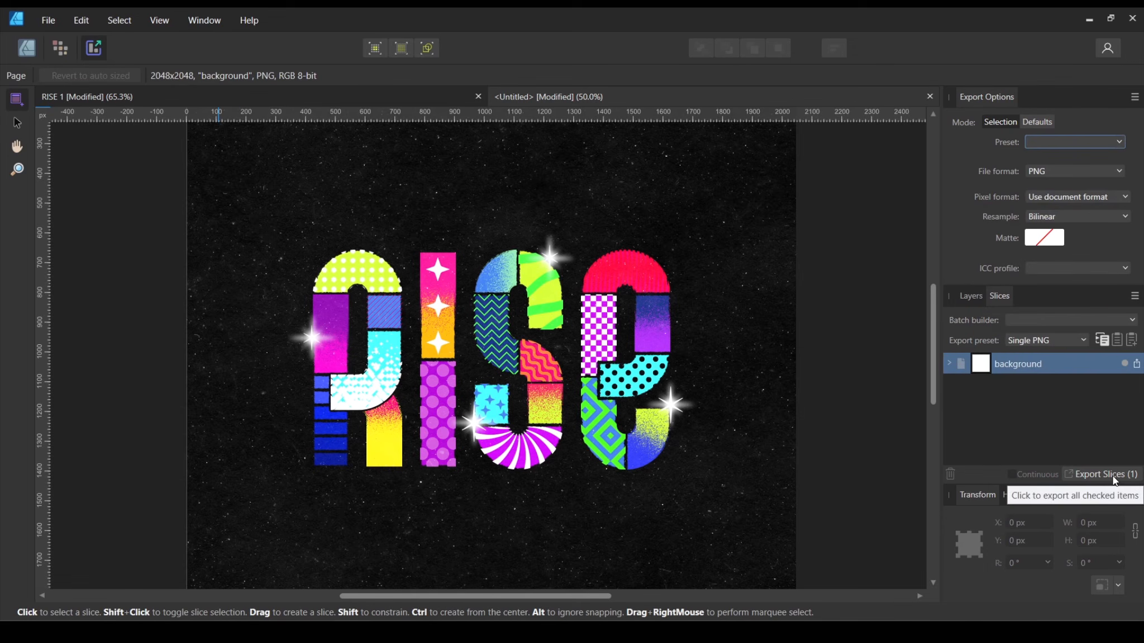
left_click(31, 50)
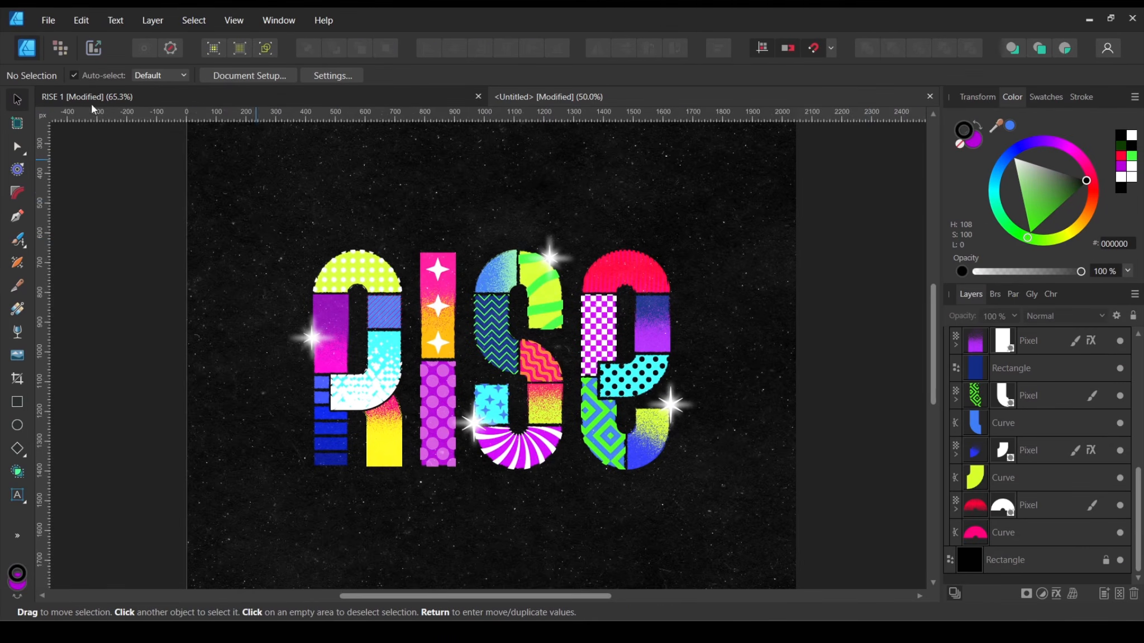
left_click(49, 21)
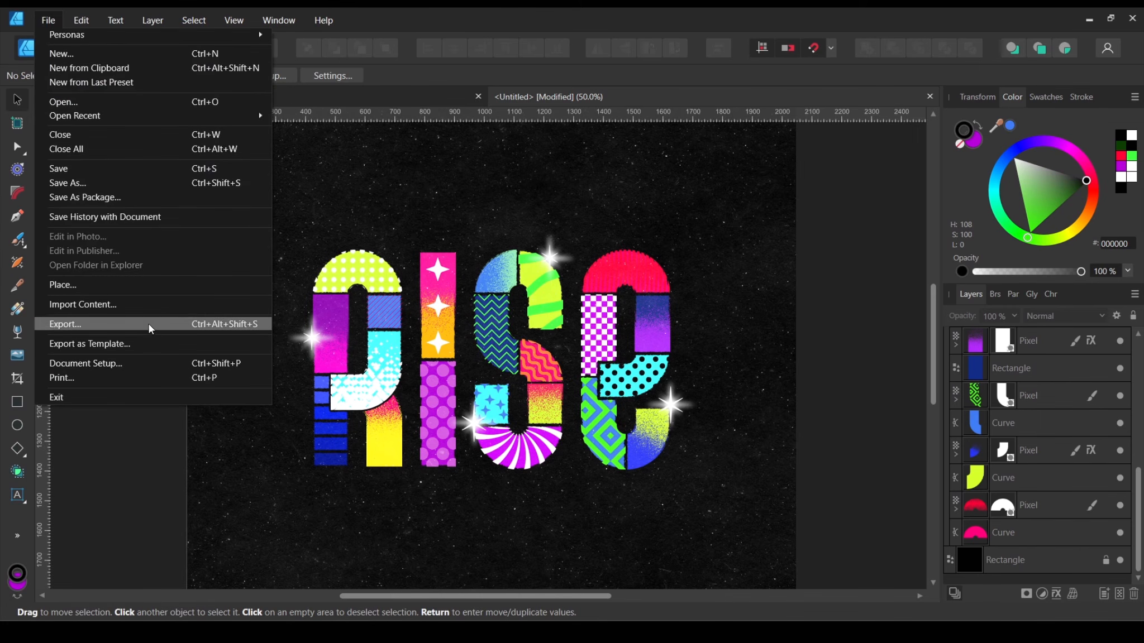
left_click(124, 434)
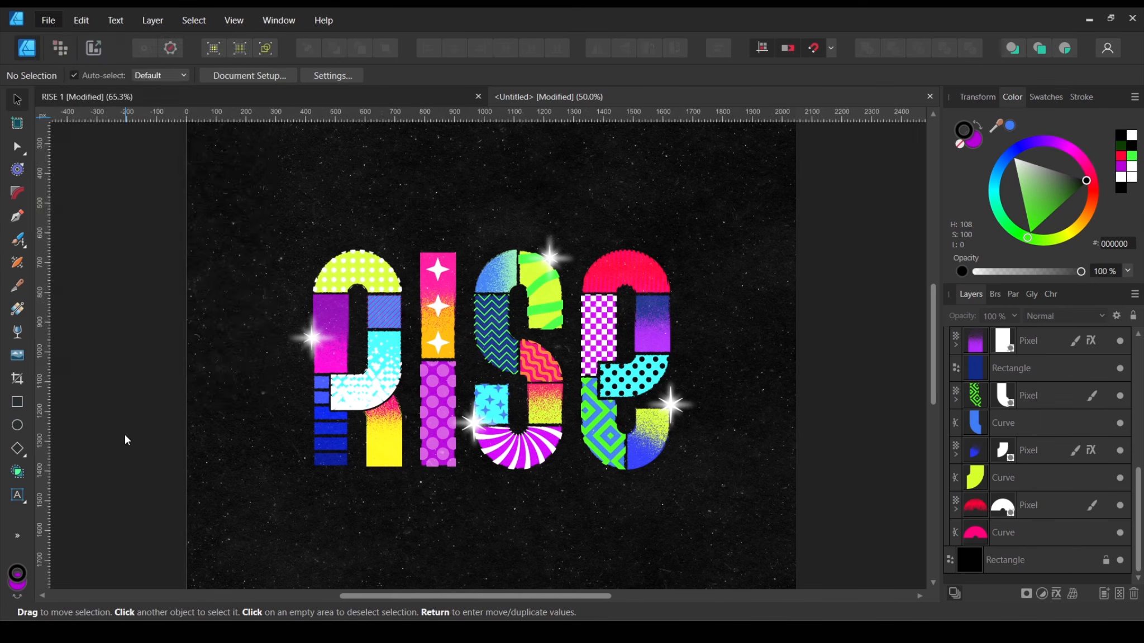